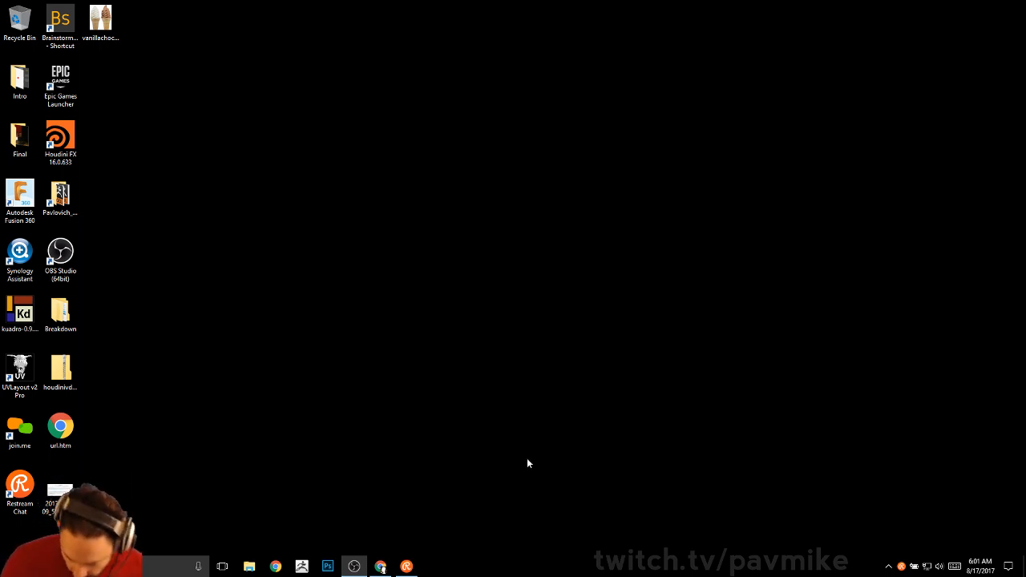
right_click(634, 213)
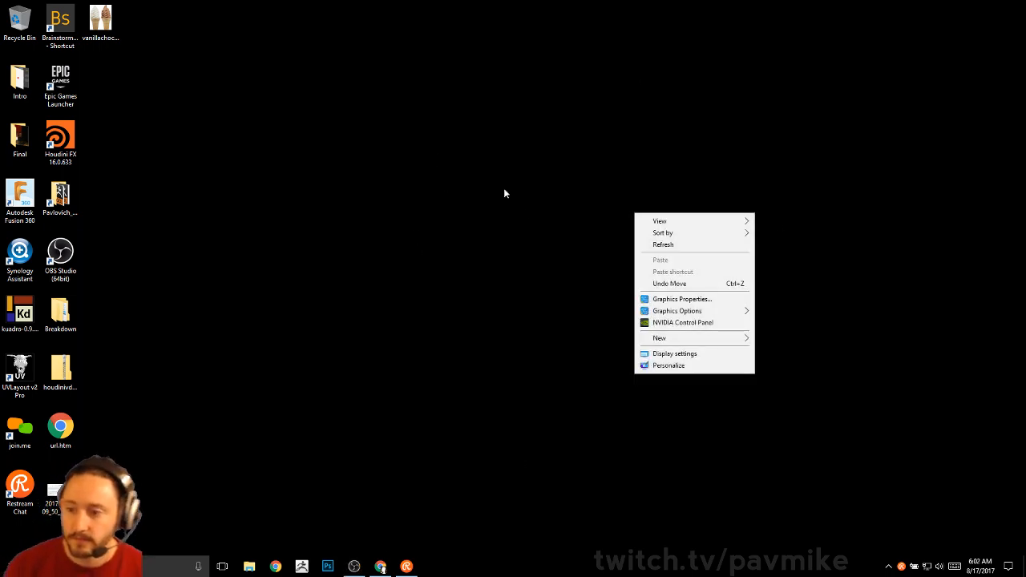
left_click(503, 187)
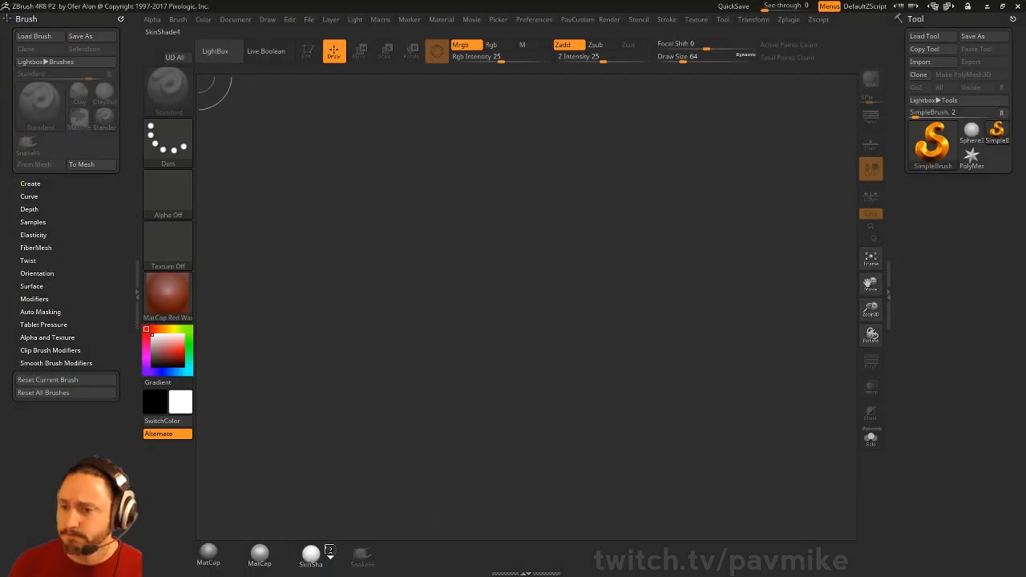
Step: Close the LightBox browser and reduce the draw size to 27
key("comma")
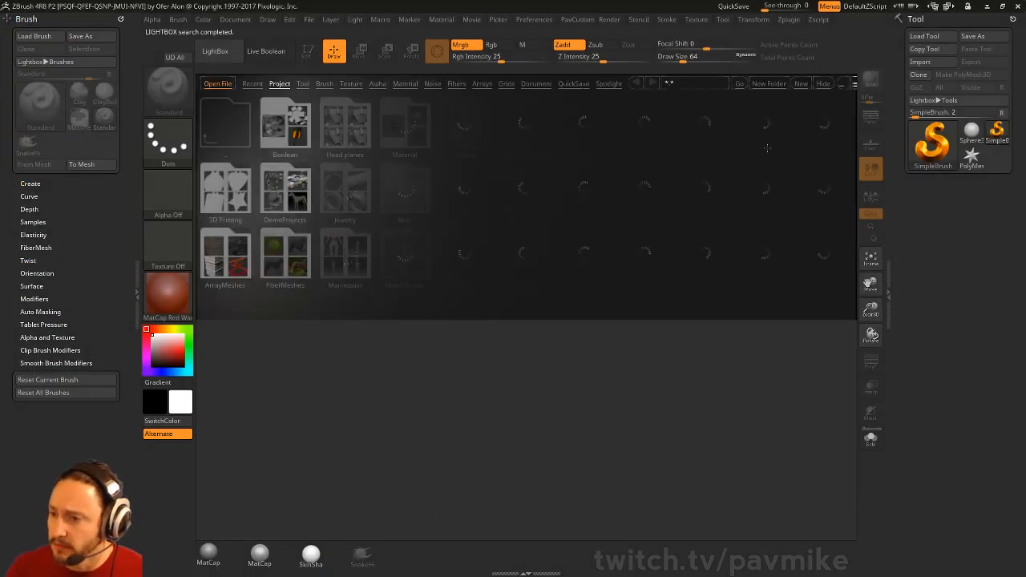
key("comma")
key("s")
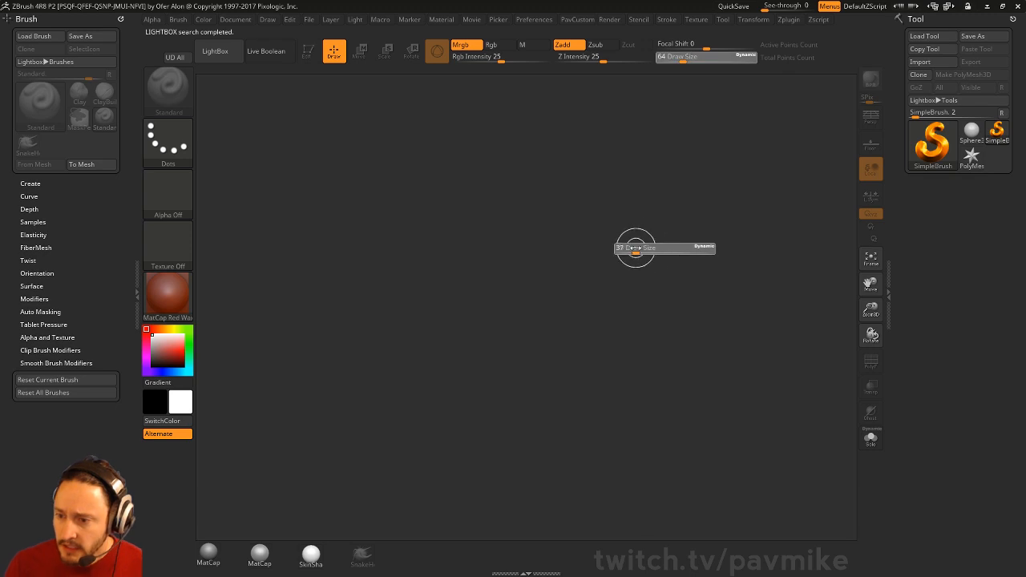
left_click_drag(635, 247, 632, 248)
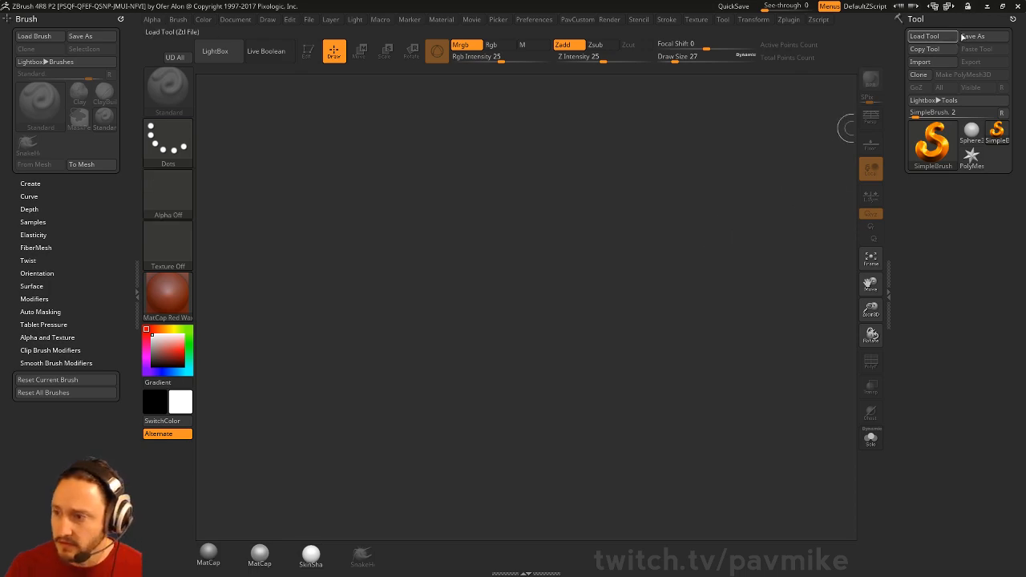
Step: Switch to the desktop, open vanillachocolatesoftserve.jpg in Windows Photo Viewer and move its window higher to view the reference
left_click(986, 6)
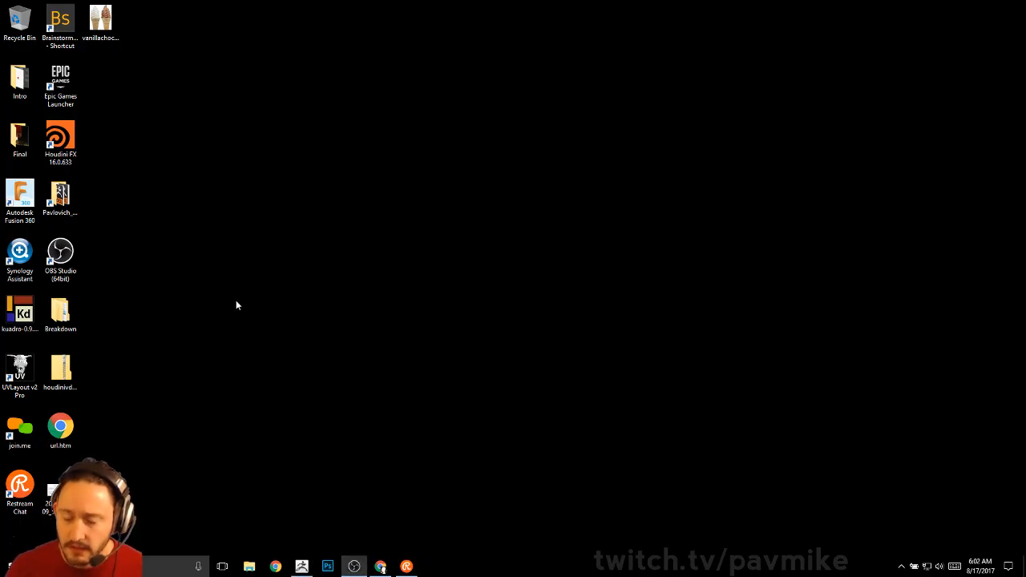
double_click(98, 22)
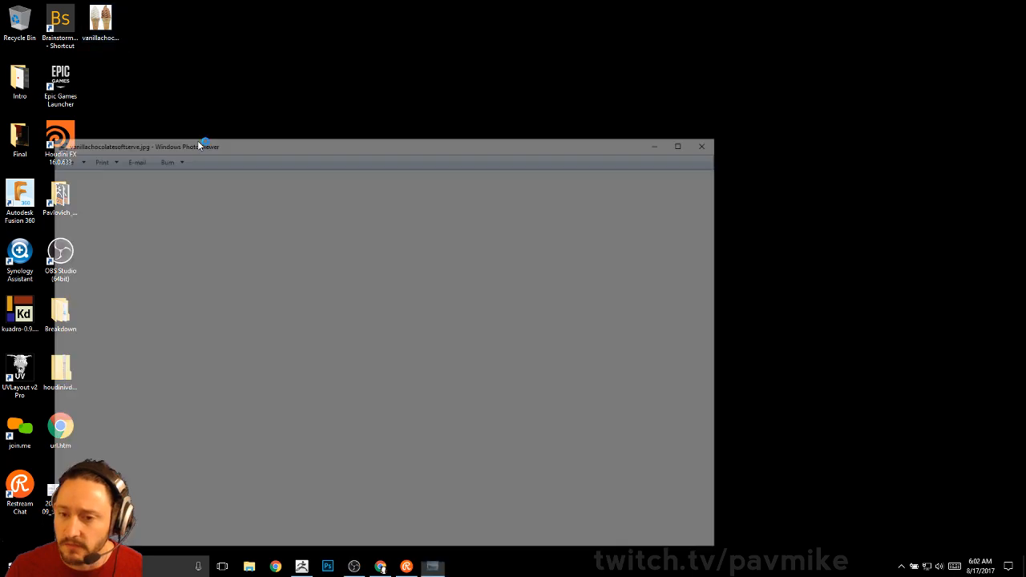
left_click_drag(275, 147, 384, 67)
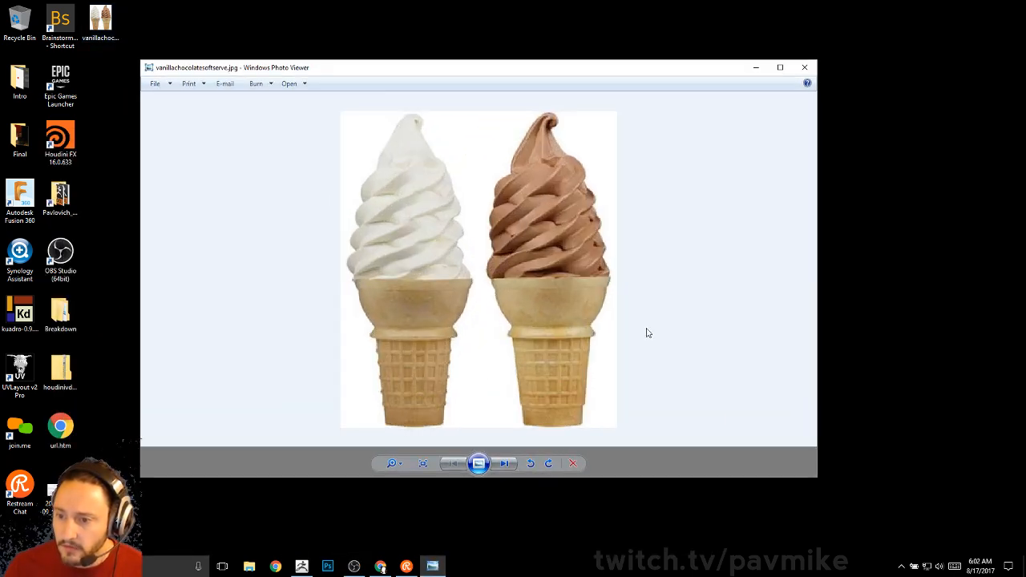
left_click(302, 566)
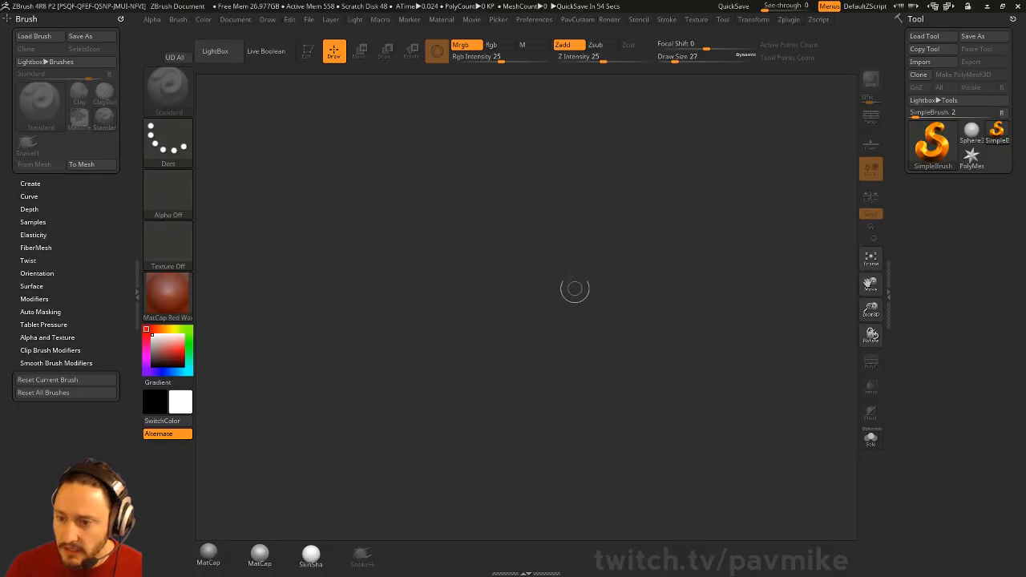
left_click(700, 21)
left_click(718, 89)
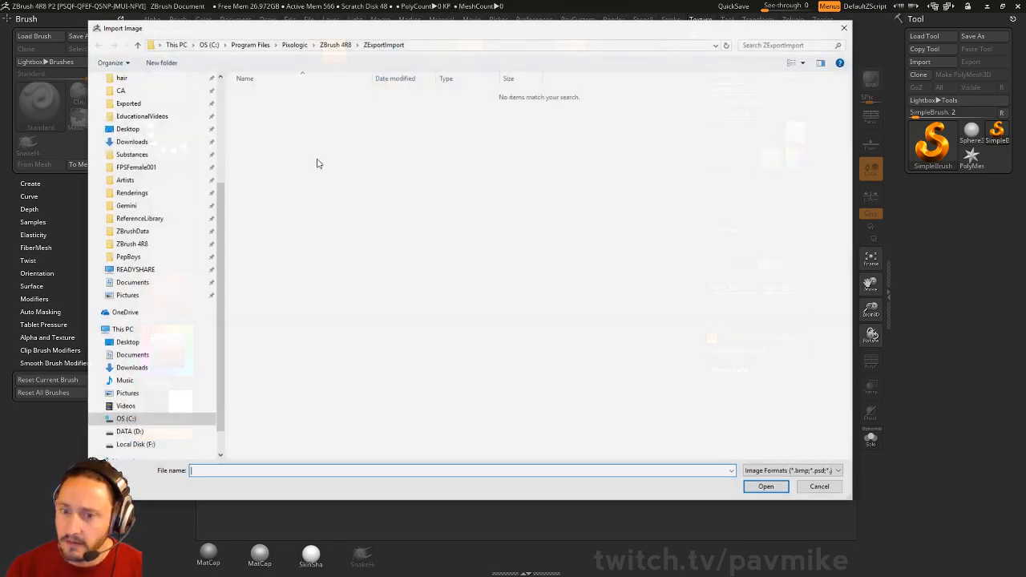
left_click(128, 168)
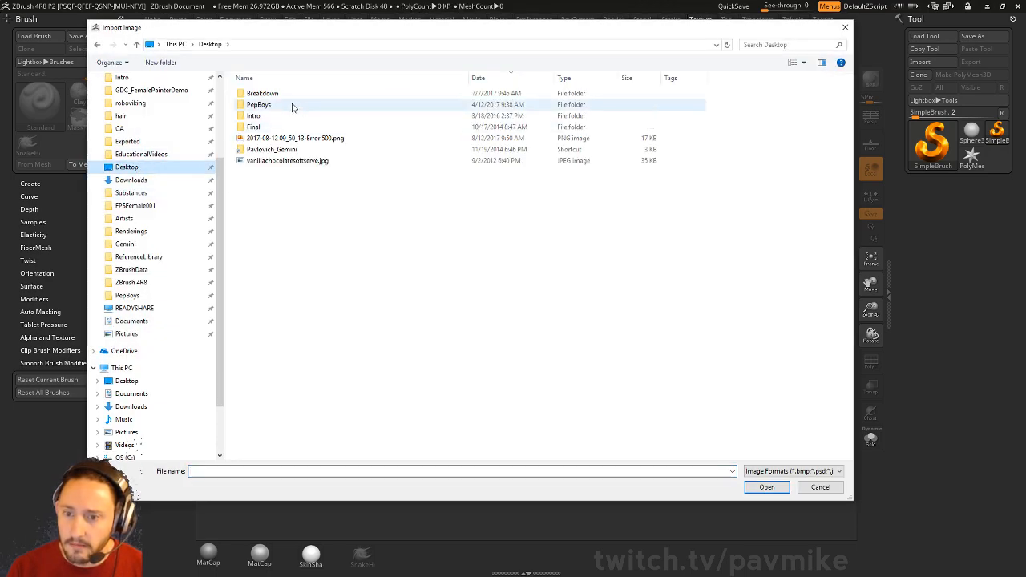
double_click(264, 135)
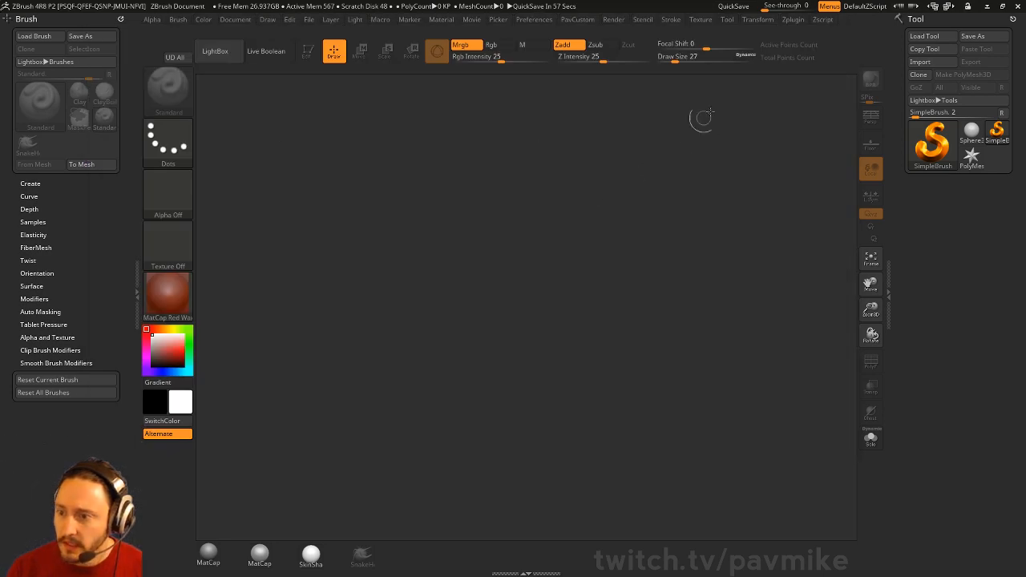
Step: Import vanillachocolatesoftserve.jpg from the Desktop folder as a texture
left_click(700, 20)
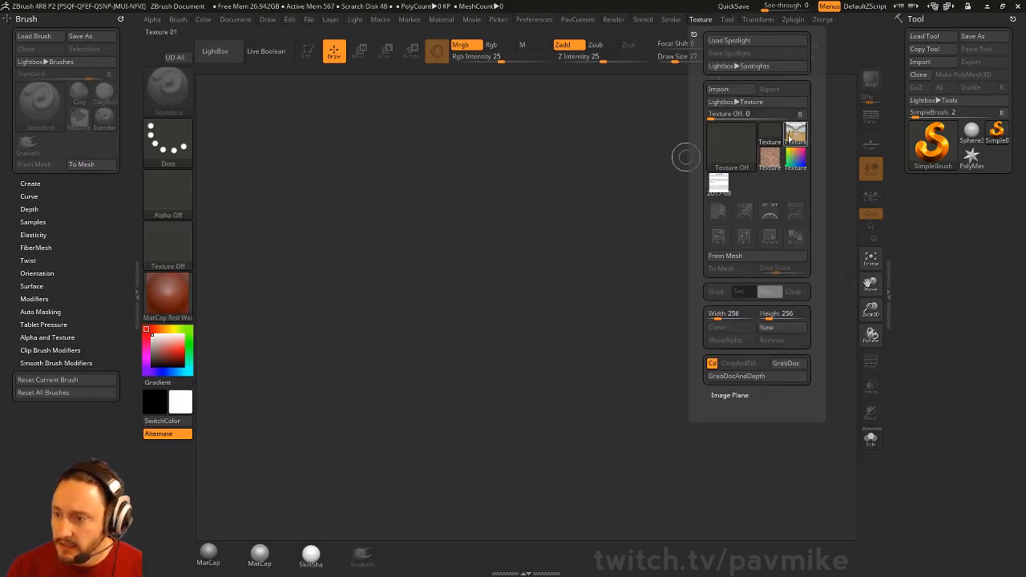
left_click(718, 89)
double_click(273, 160)
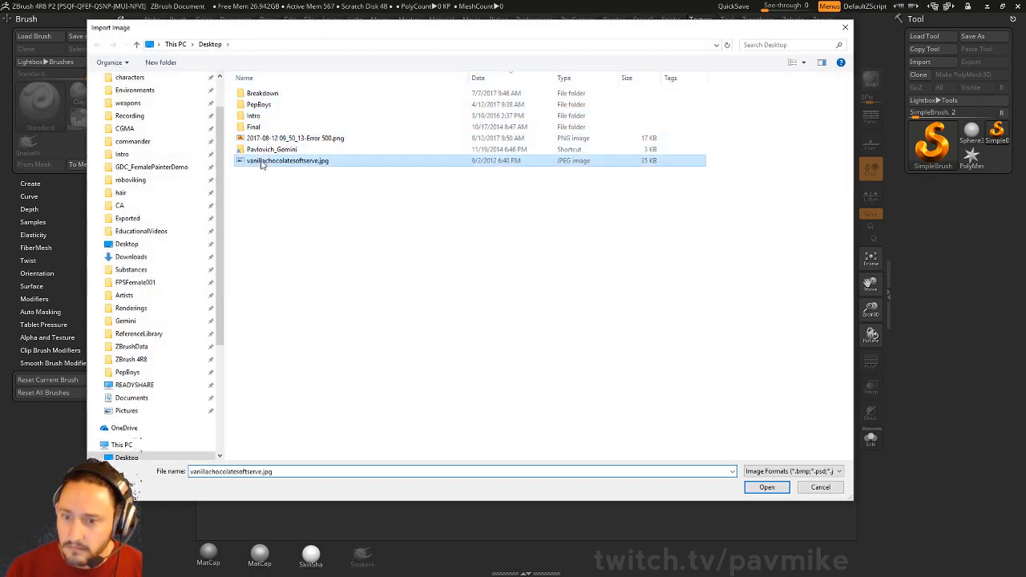
Step: Add the imported ice cream cone texture to Spotlight and hide the LightBox browser
left_click(699, 19)
left_click(744, 183)
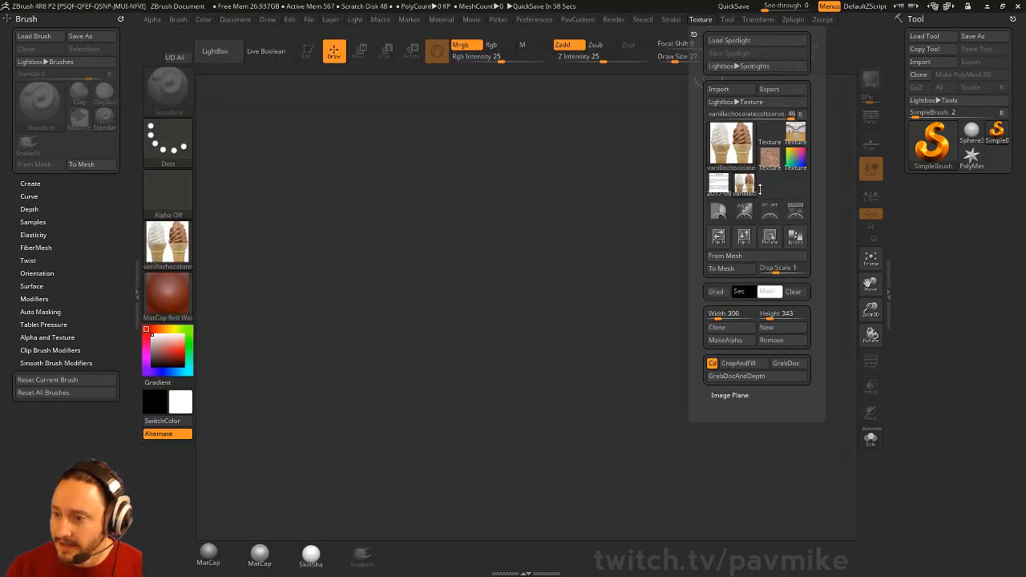
left_click(794, 213)
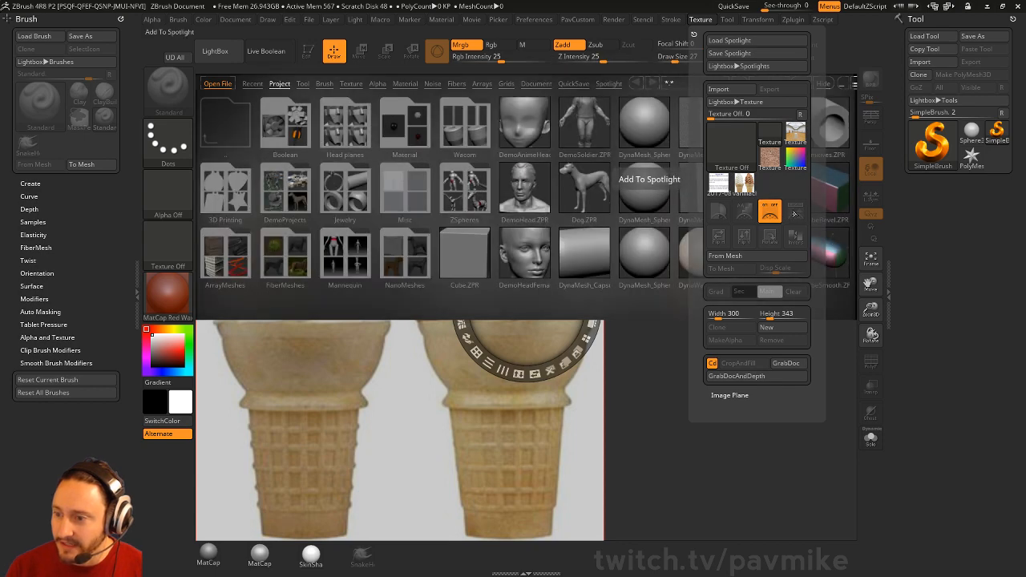
left_click(821, 84)
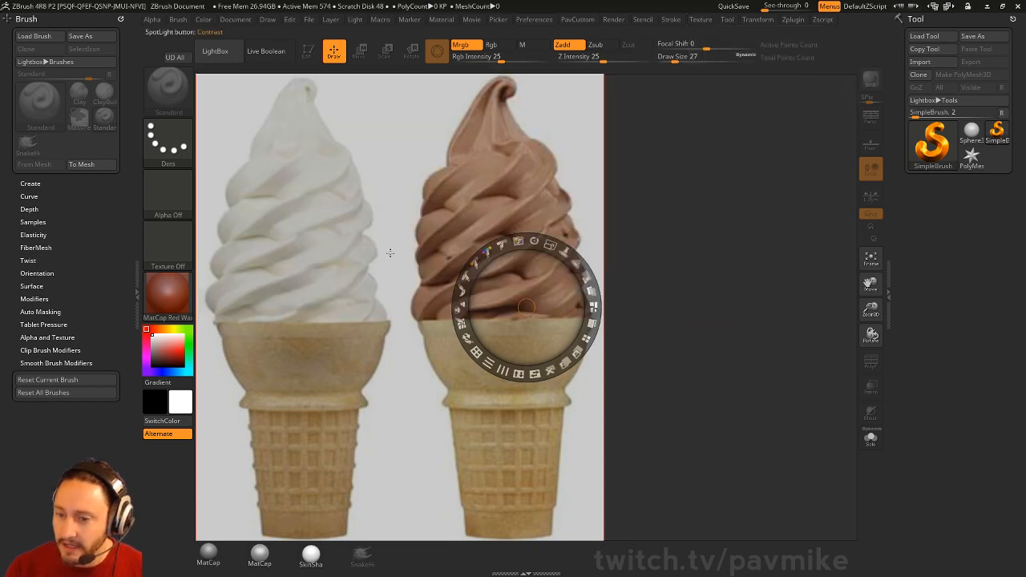
Step: Scale the Spotlight cone image to about half size, place it in the canvas's upper-left corner, and leave Spotlight editing
left_click_drag(390, 258, 490, 257)
left_click_drag(544, 227, 460, 198)
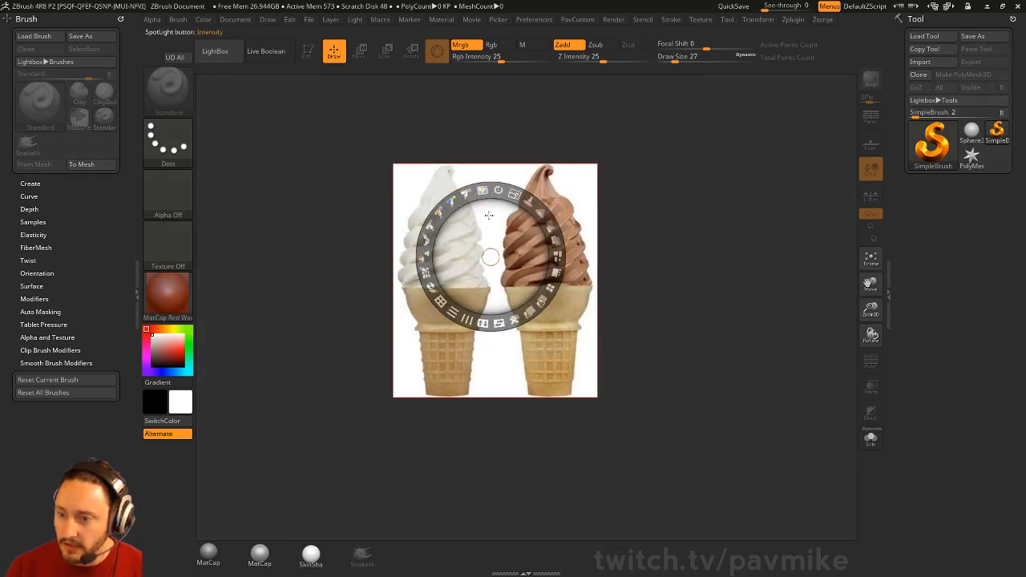
left_click_drag(518, 268, 311, 180)
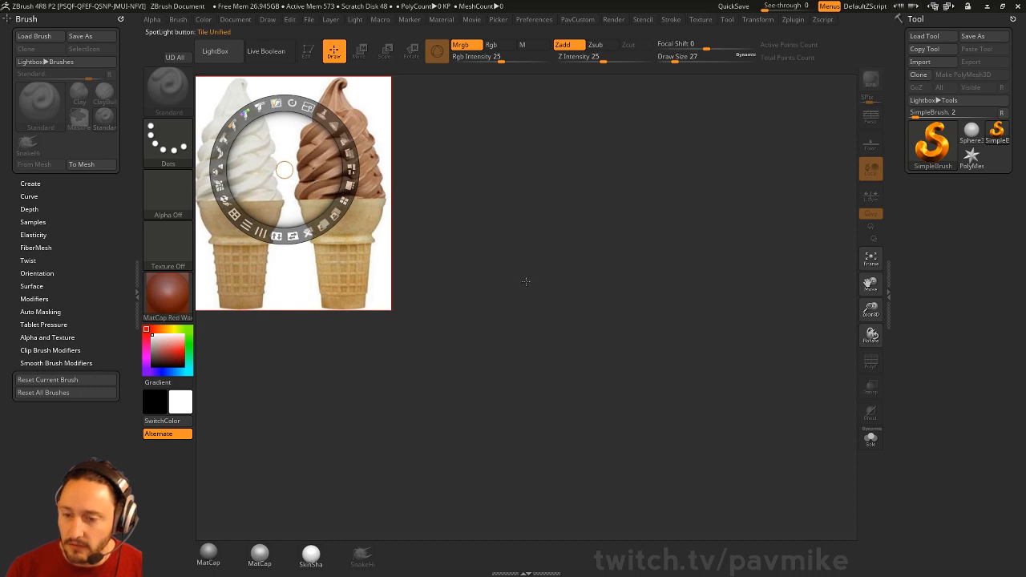
key("z")
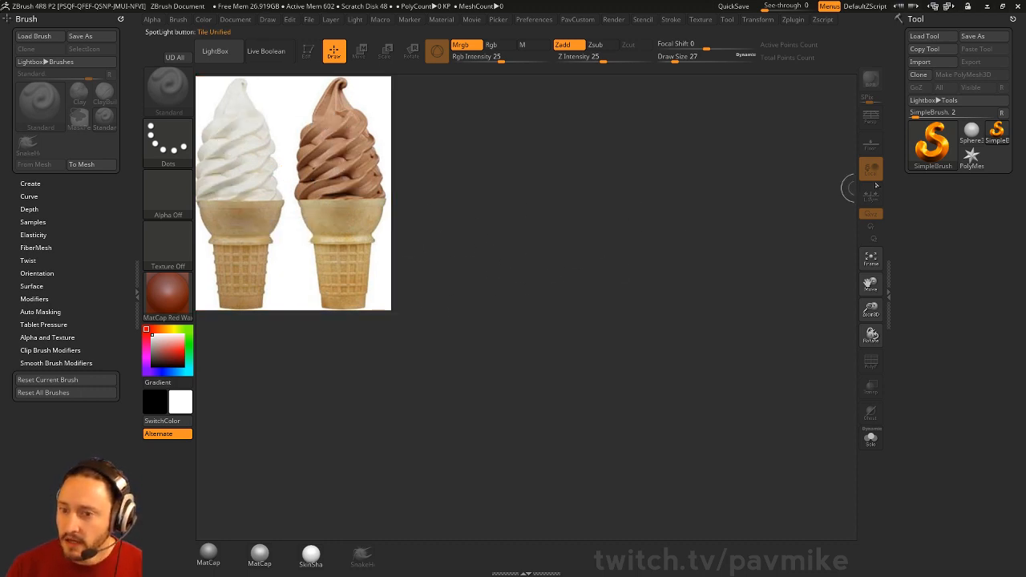
Step: Expand the brush's Samples settings and try out the See-through window transparency, returning it to 0
left_click(34, 221)
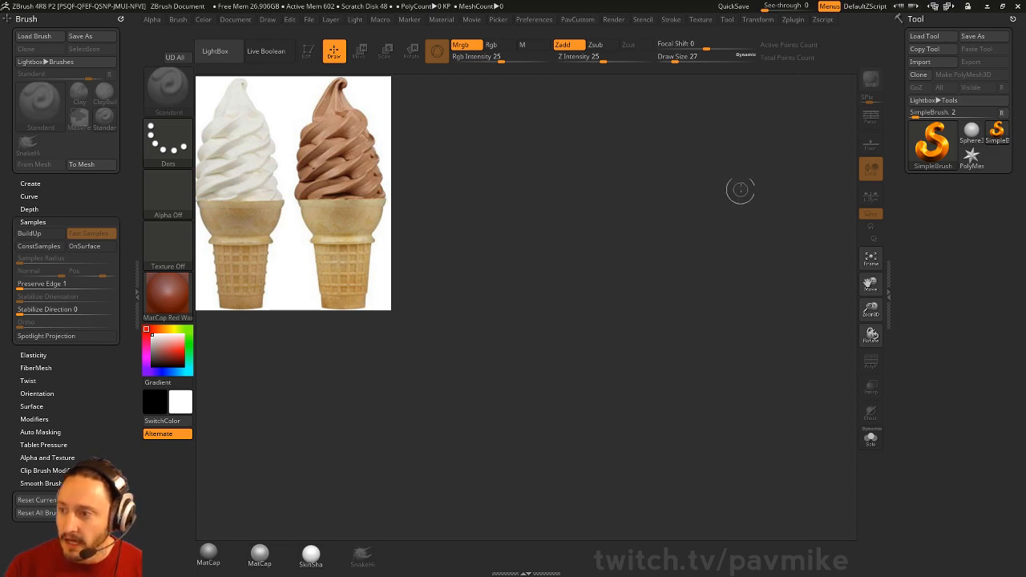
left_click_drag(769, 6, 783, 6)
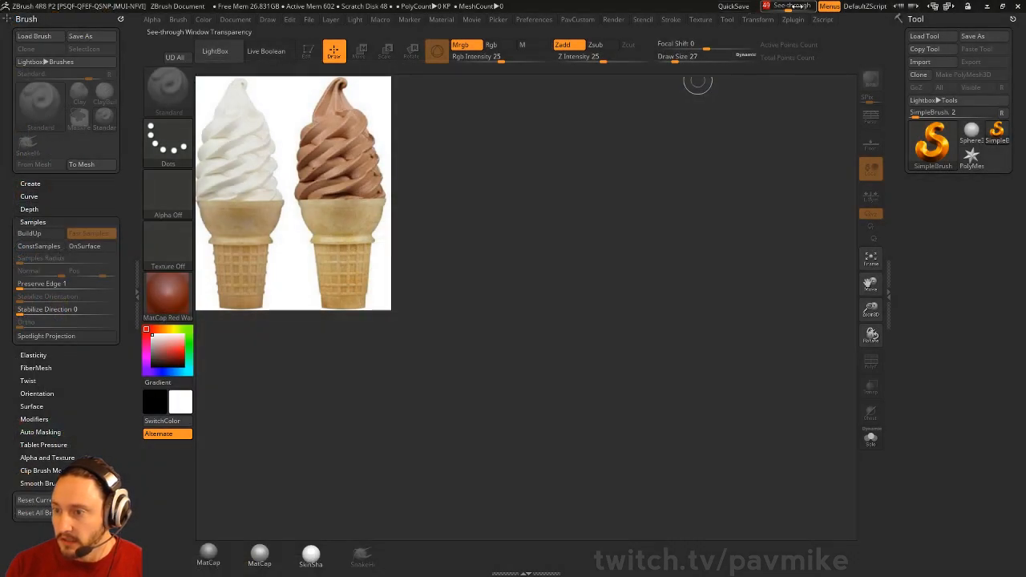
left_click_drag(792, 7, 766, 8)
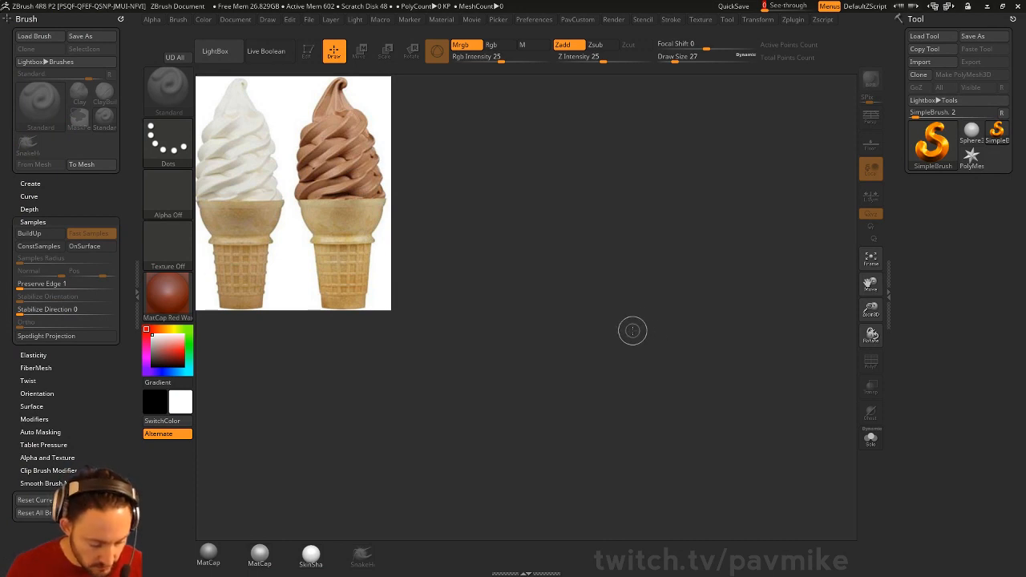
Step: Launch kuadro-0.9.0a as administrator
key("super")
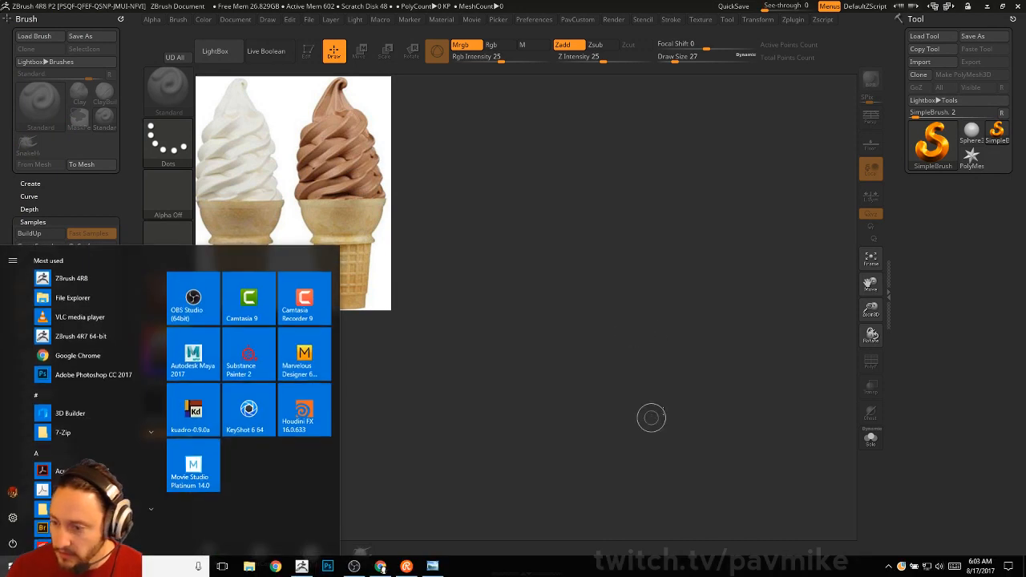
right_click(195, 409)
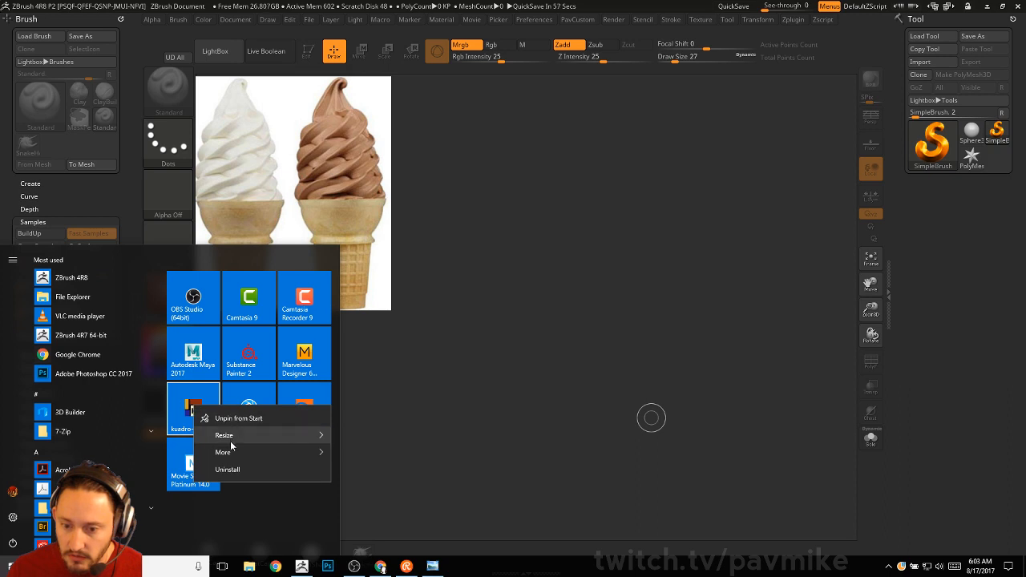
mouse_move(251, 452)
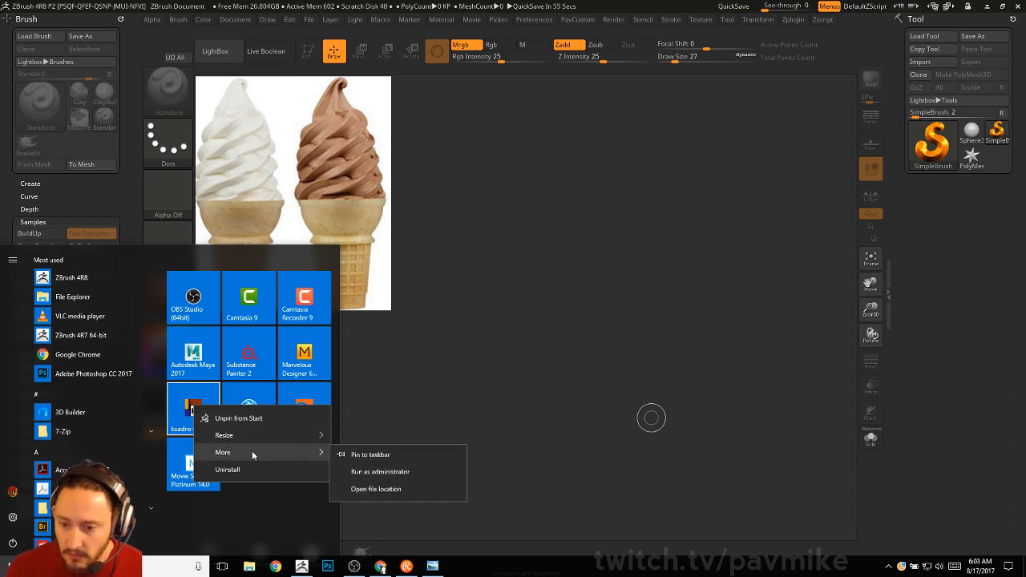
left_click(380, 475)
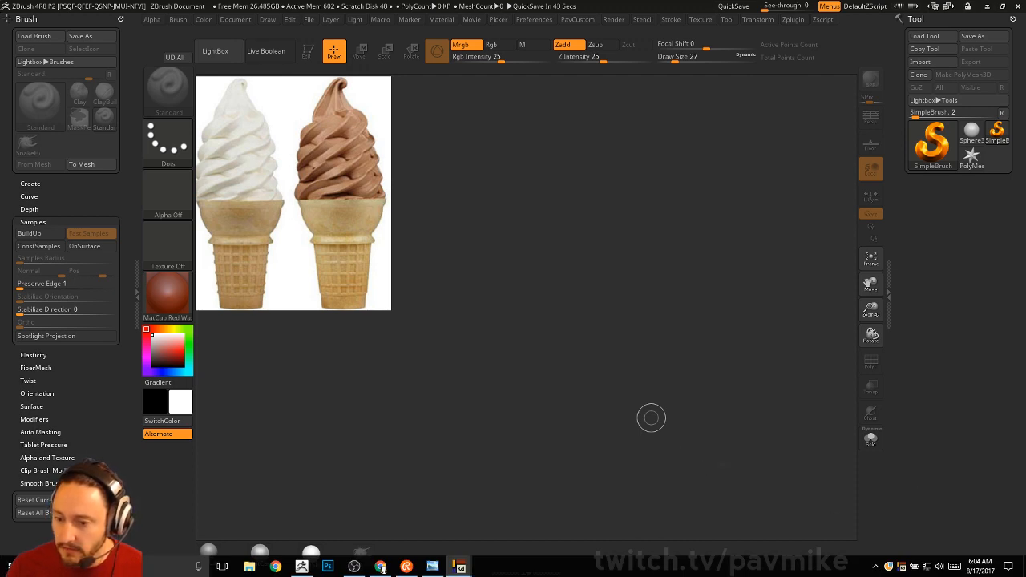
Step: Try to open the recent Pickle Rick reference preset in kuadro and dismiss the error dialog
right_click(900, 566)
mouse_move(942, 416)
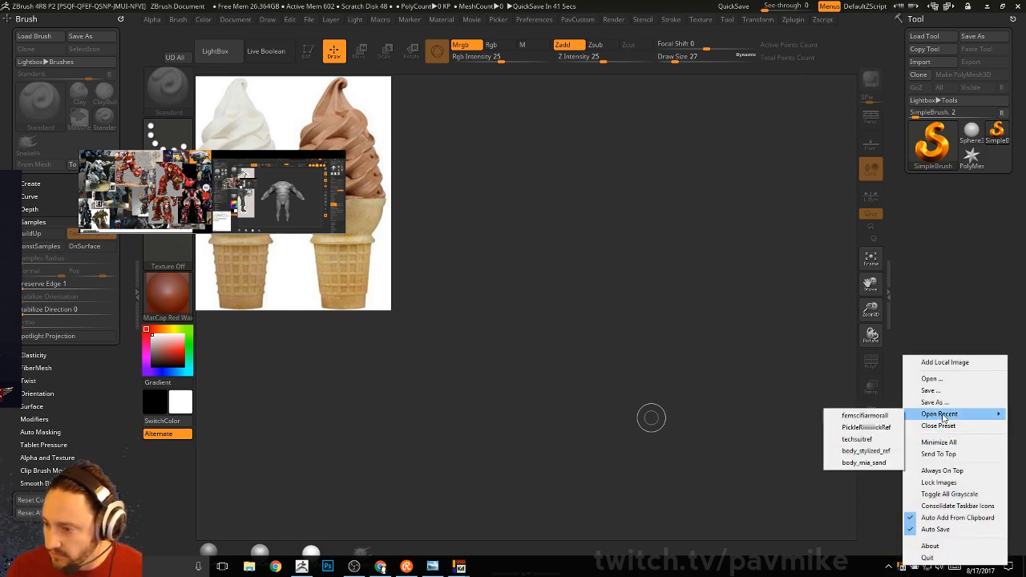
left_click(865, 427)
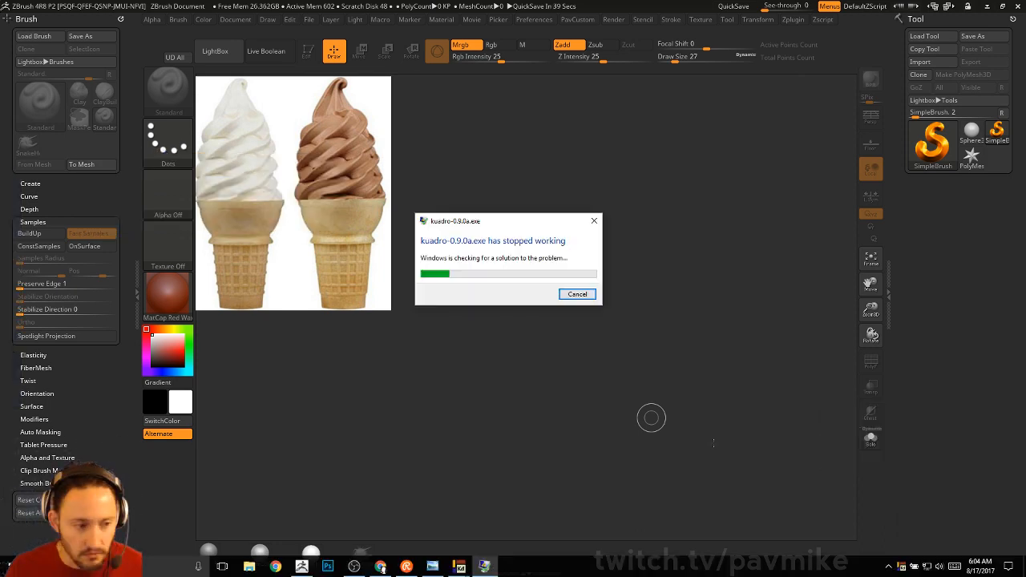
left_click(577, 294)
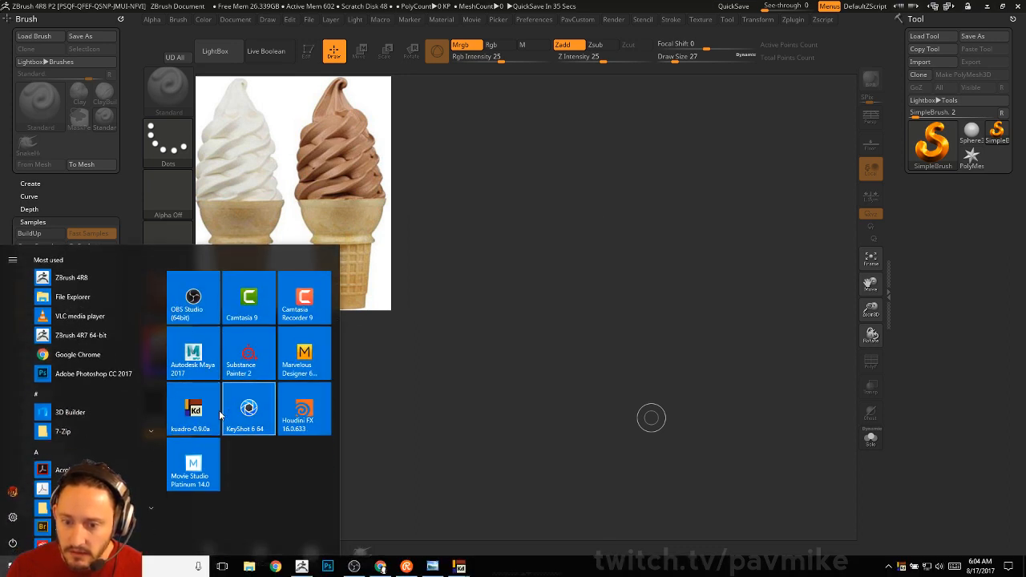
Step: Relaunch kuadro-0.9.0a with administrator rights
right_click(195, 414)
mouse_move(242, 459)
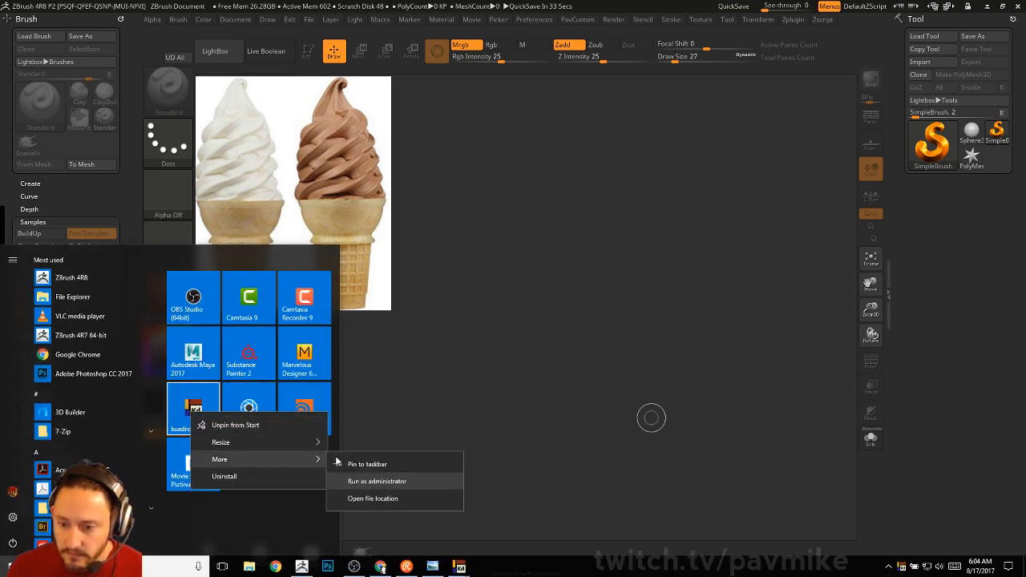
left_click(372, 484)
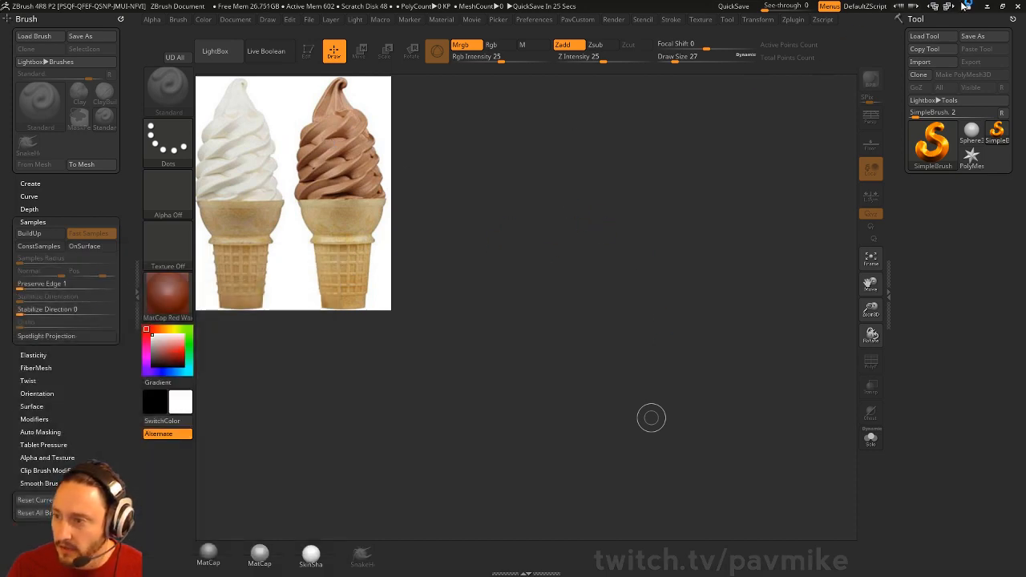
Step: Minimize ZBrush and move the reference photo's viewer window off this display
left_click(986, 6)
left_click_drag(573, 68, 0, 104)
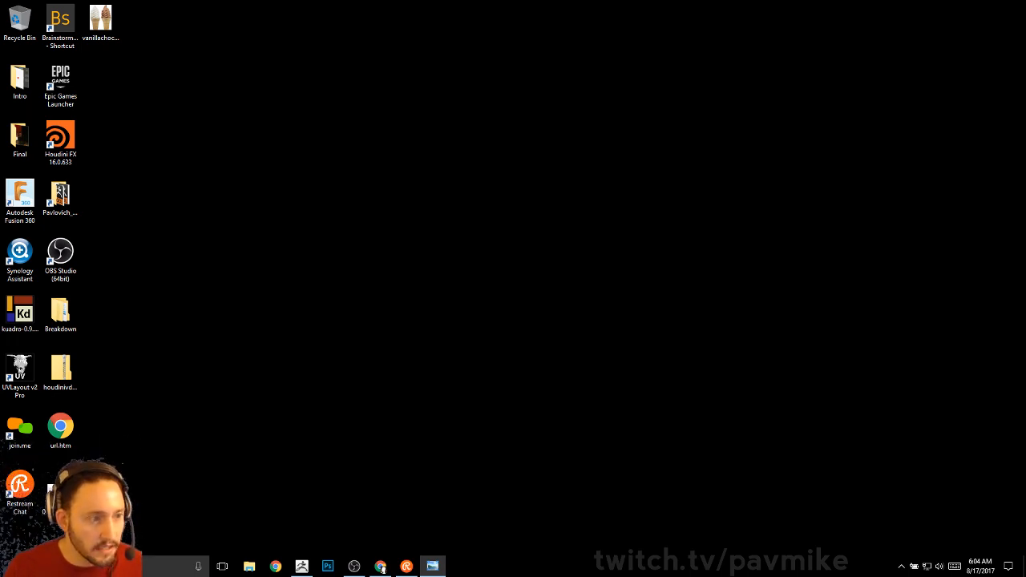
Step: Return to ZBrush, turn on Spotlight Projection for the brush, and bring back the Spotlight editing dial
left_click(301, 566)
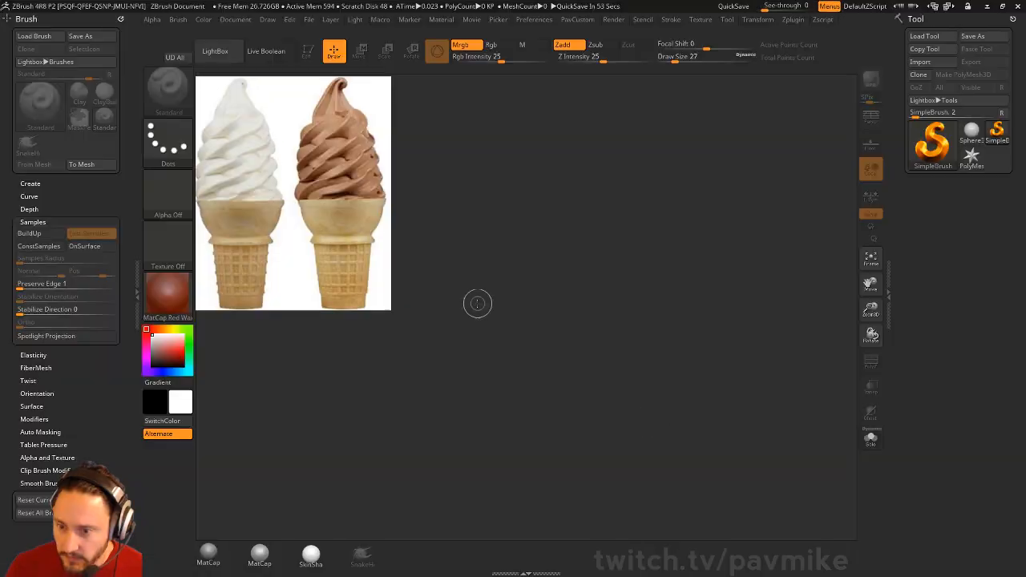
left_click(36, 338)
key("z")
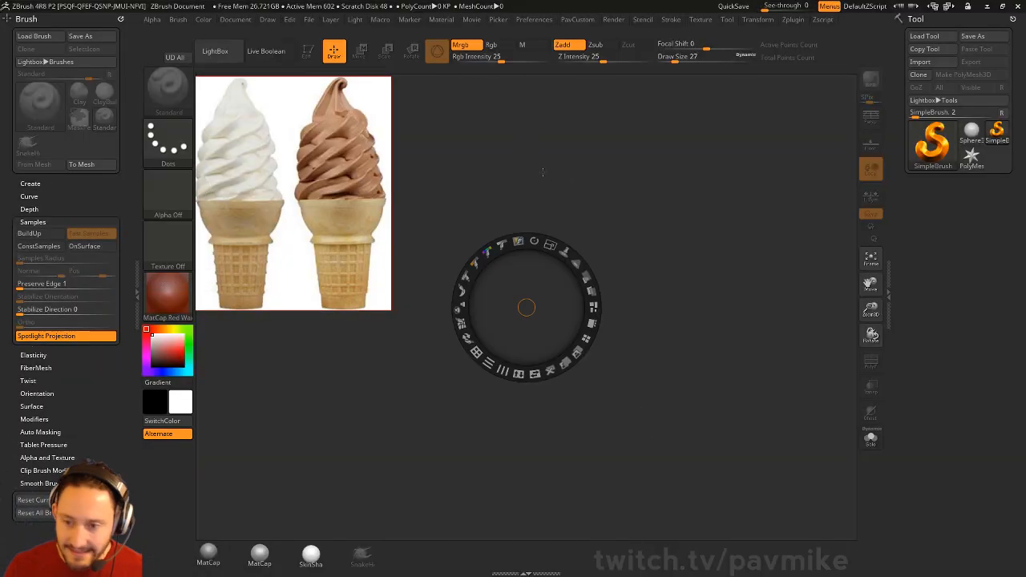
Step: Move the reference photo to the middle of the canvas, fade it to a dim overlay, and leave Spotlight editing
left_click_drag(348, 145, 577, 233)
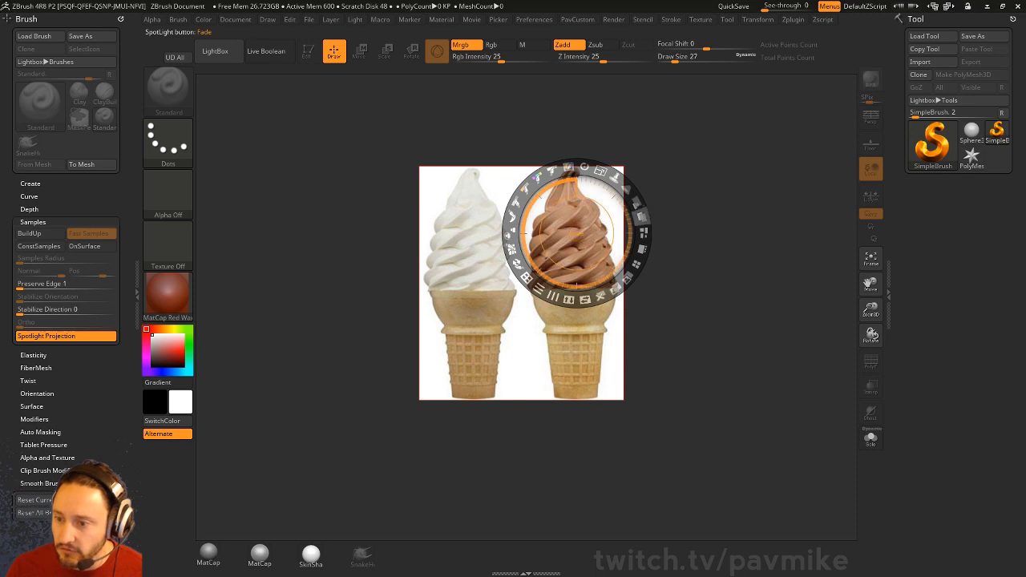
left_click_drag(641, 216, 588, 181)
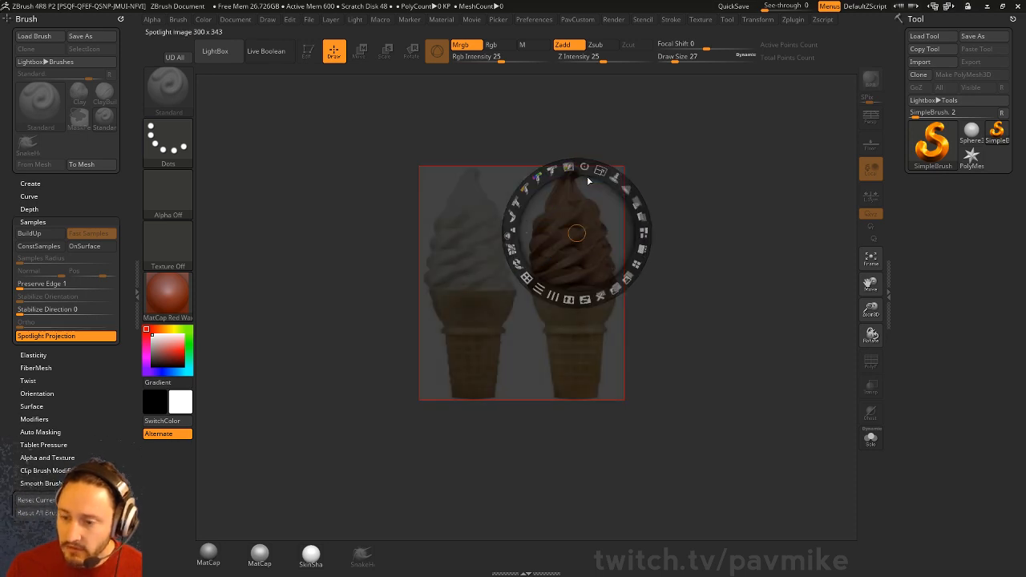
left_click(720, 200)
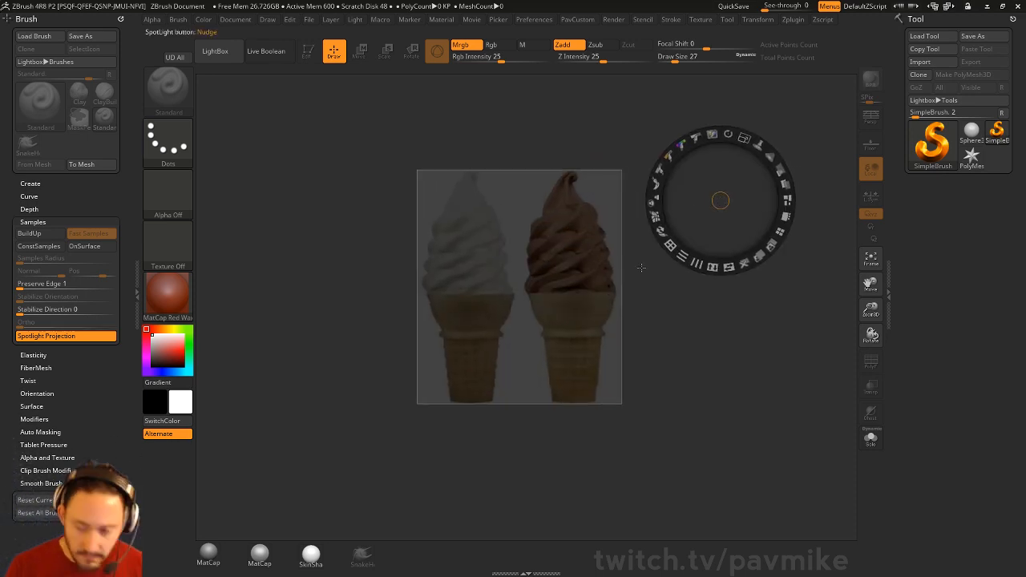
key("z")
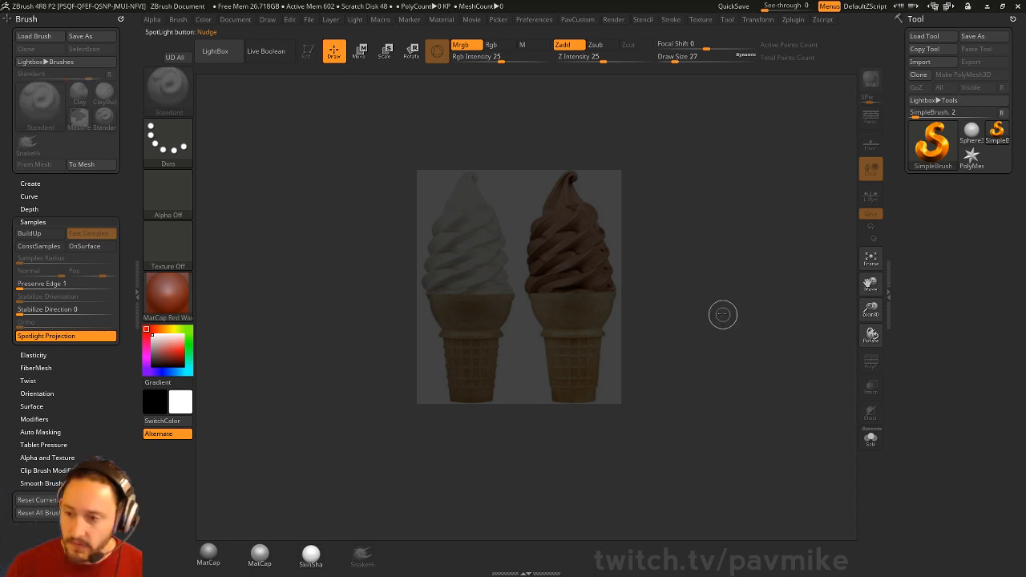
Step: Set the draw size to 44, draw a Cylinder3D just beside the chocolate cone, and enter Edit mode
key("s")
left_click_drag(687, 240, 708, 246)
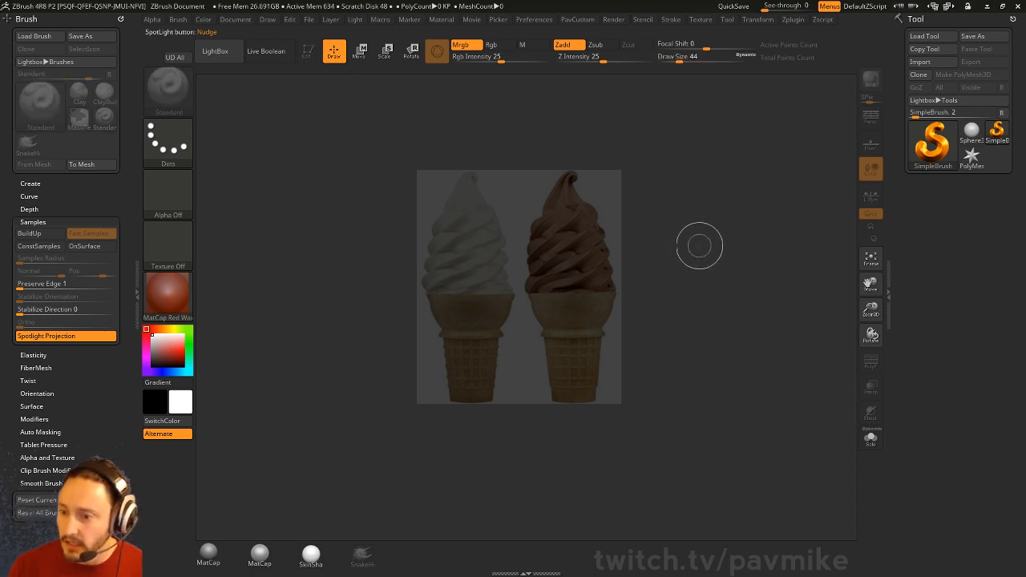
left_click(943, 145)
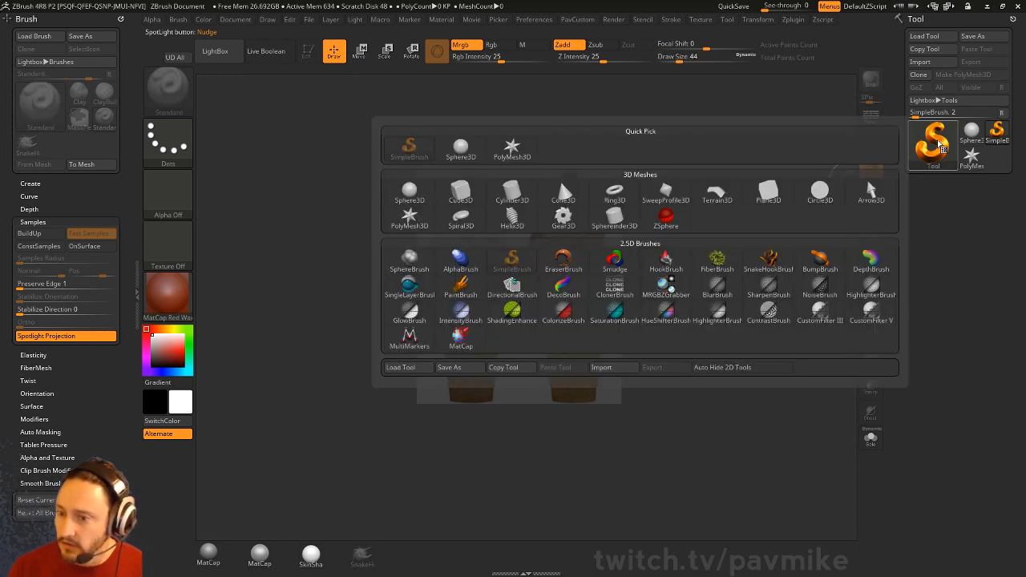
mouse_move(472, 194)
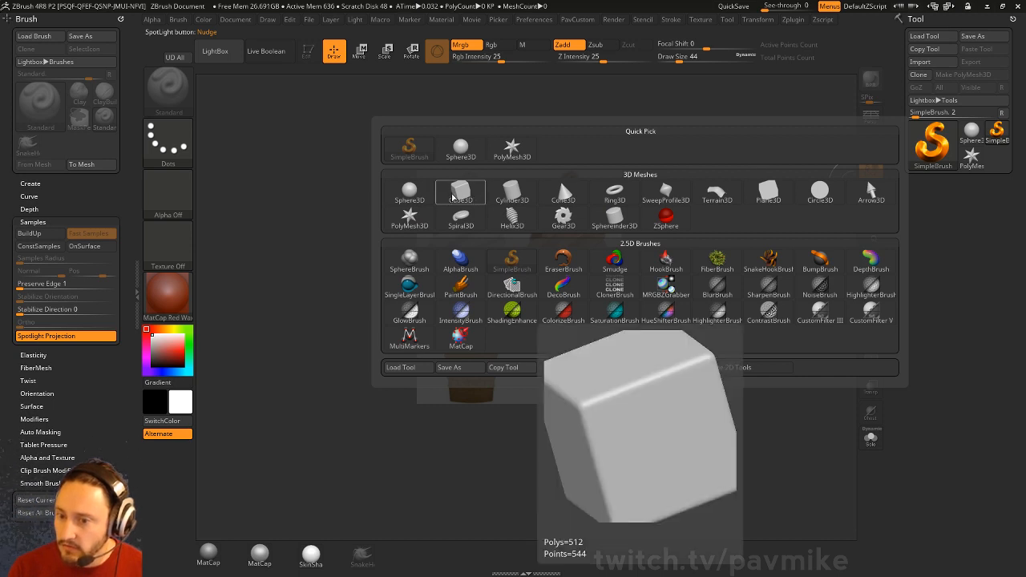
mouse_move(721, 200)
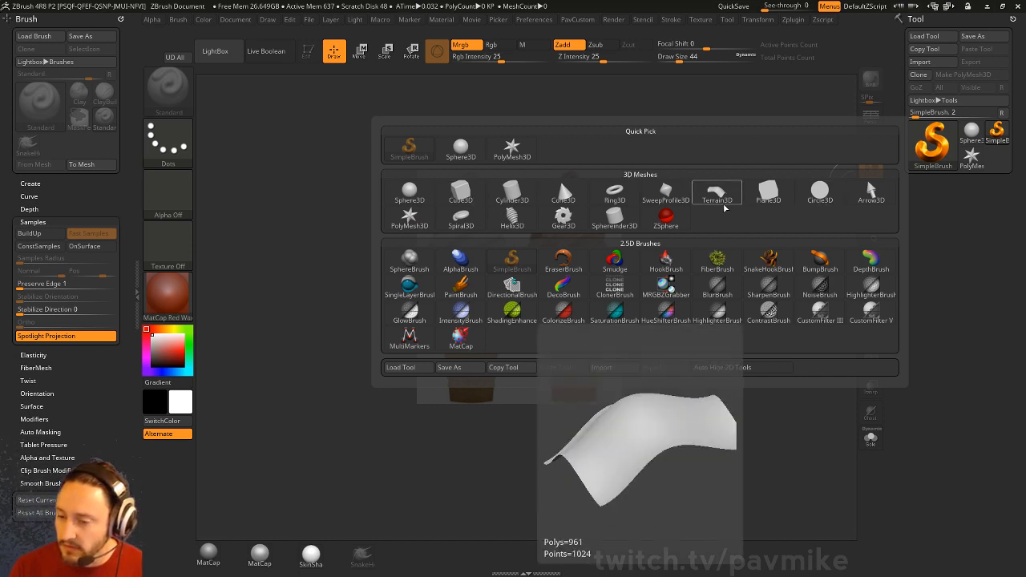
left_click(512, 195)
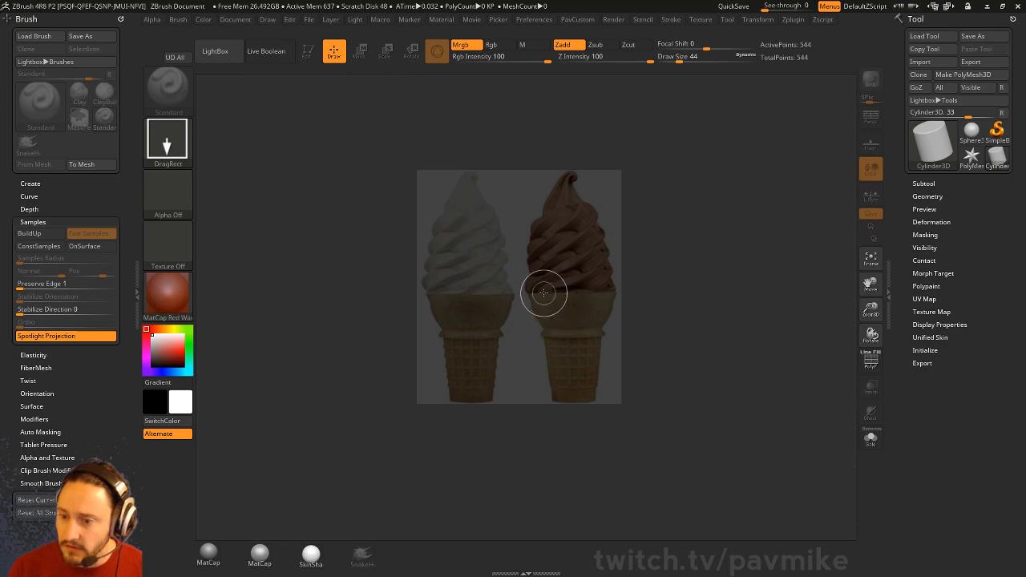
left_click_drag(646, 334, 671, 380)
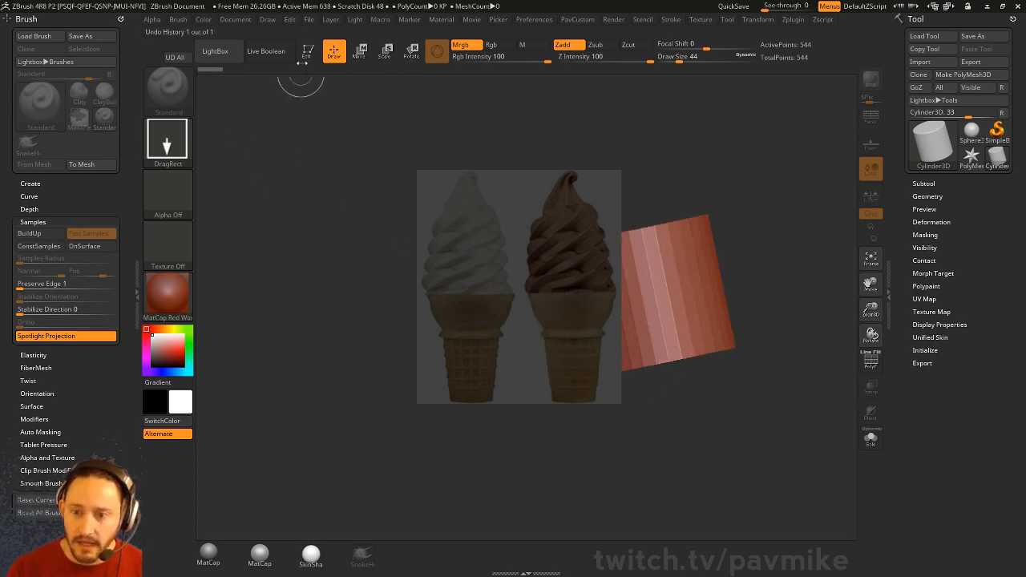
left_click(308, 53)
Step: Open the recent Pickle Rick reference preset in kuadro
key("super")
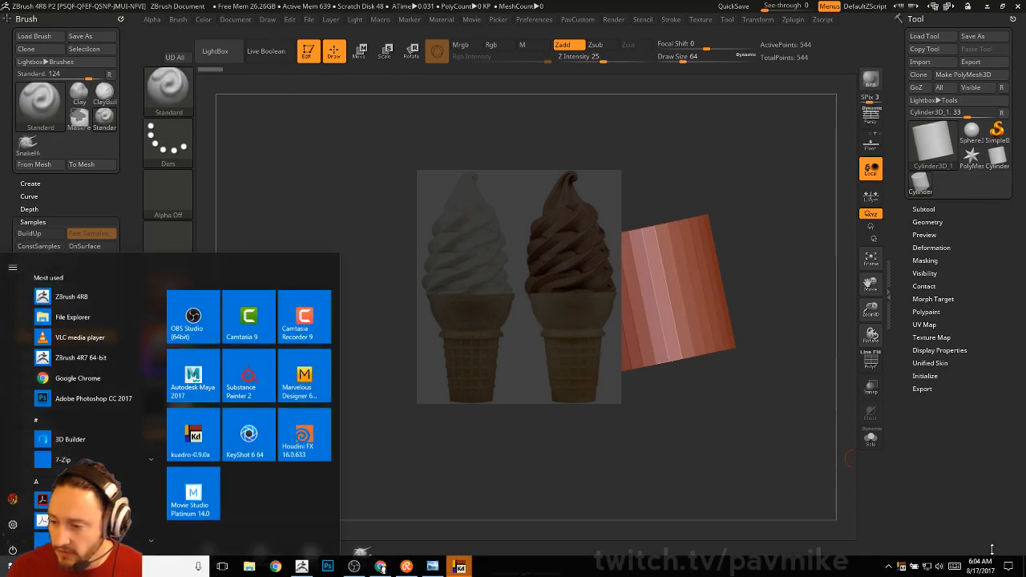
right_click(909, 567)
left_click(930, 424)
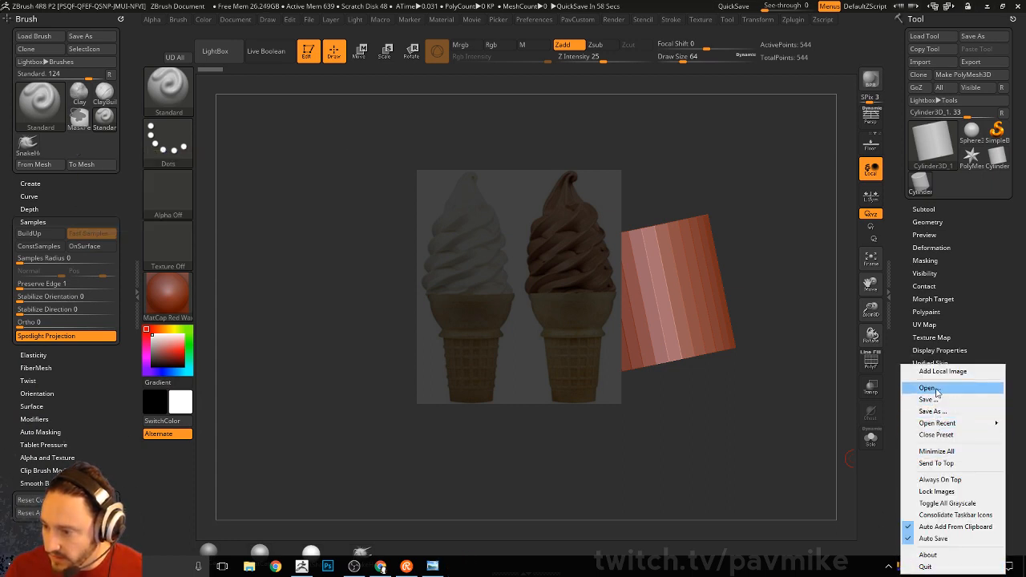
mouse_move(934, 425)
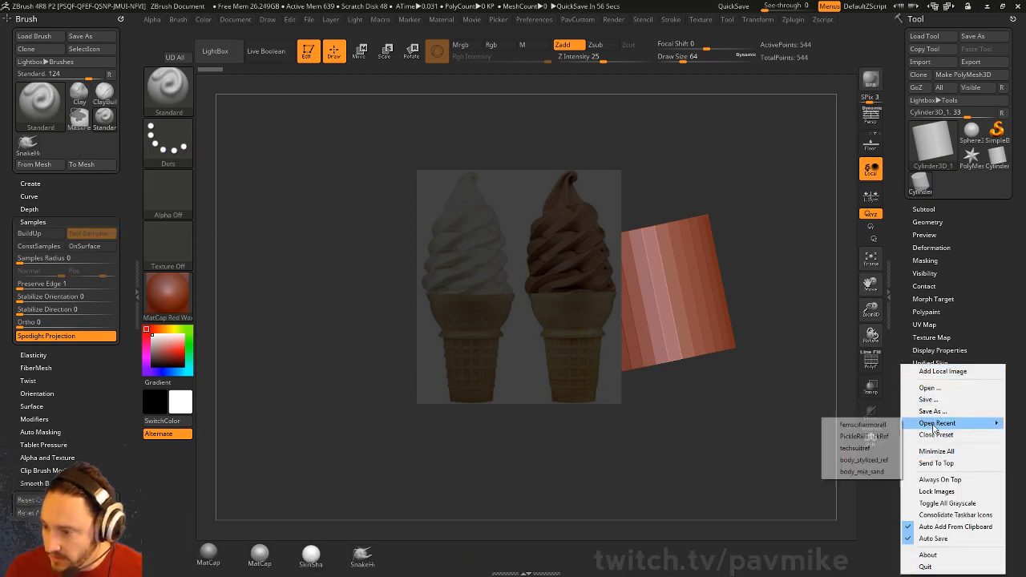
left_click(863, 437)
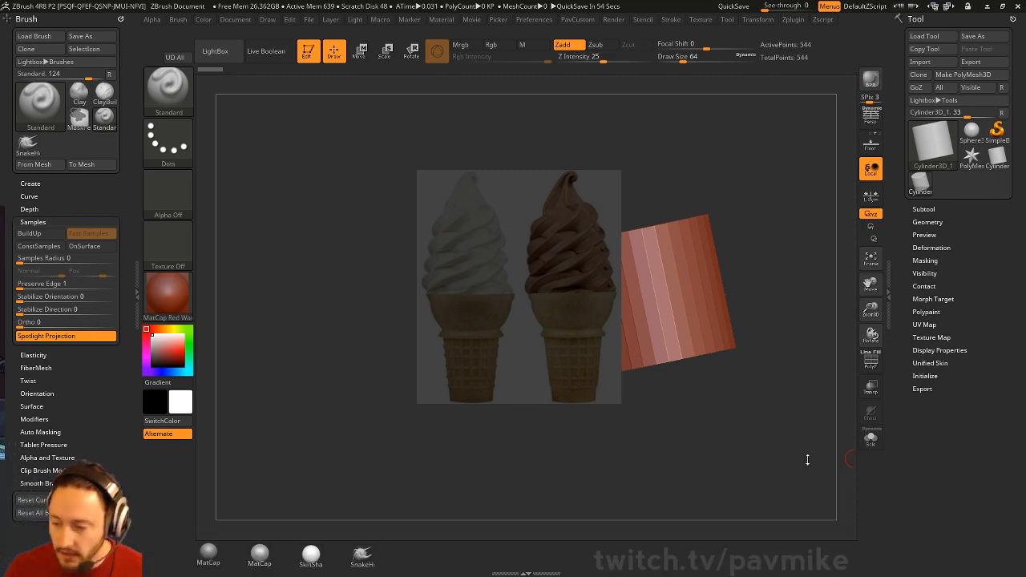
Step: Turn off Auto Add From Clipboard and Auto Save in kuadro
key("super")
right_click(899, 567)
left_click(949, 536)
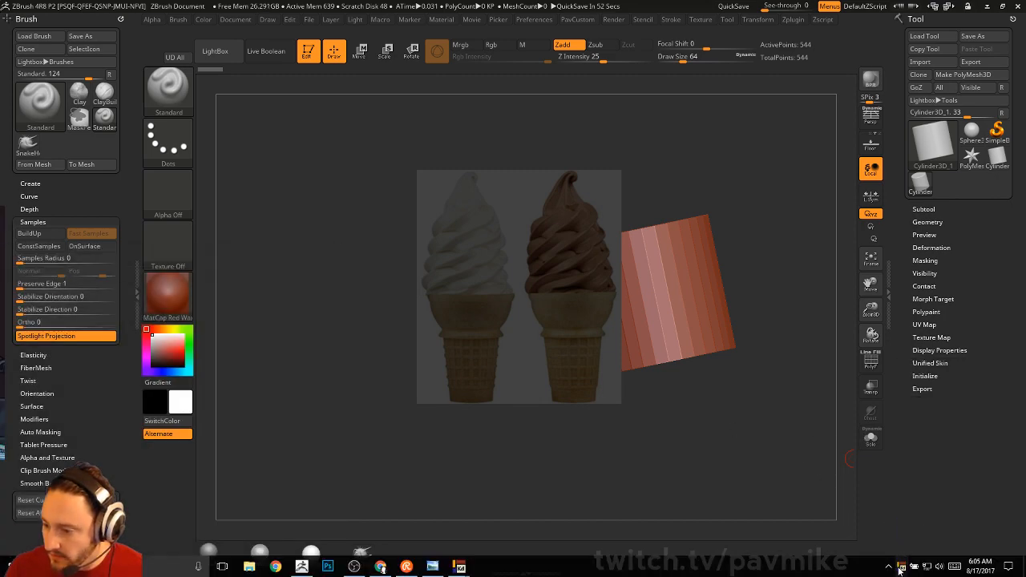
right_click(898, 568)
left_click(916, 520)
Step: Add the local image vanillachocolatesoftserve.jpg from the Desktop to kuadro
right_click(902, 569)
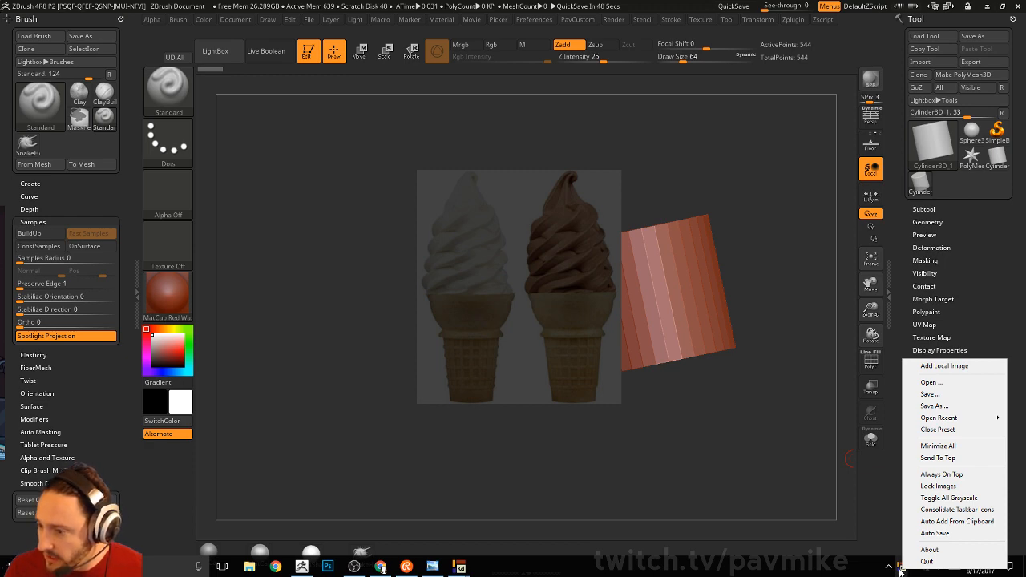
left_click(944, 365)
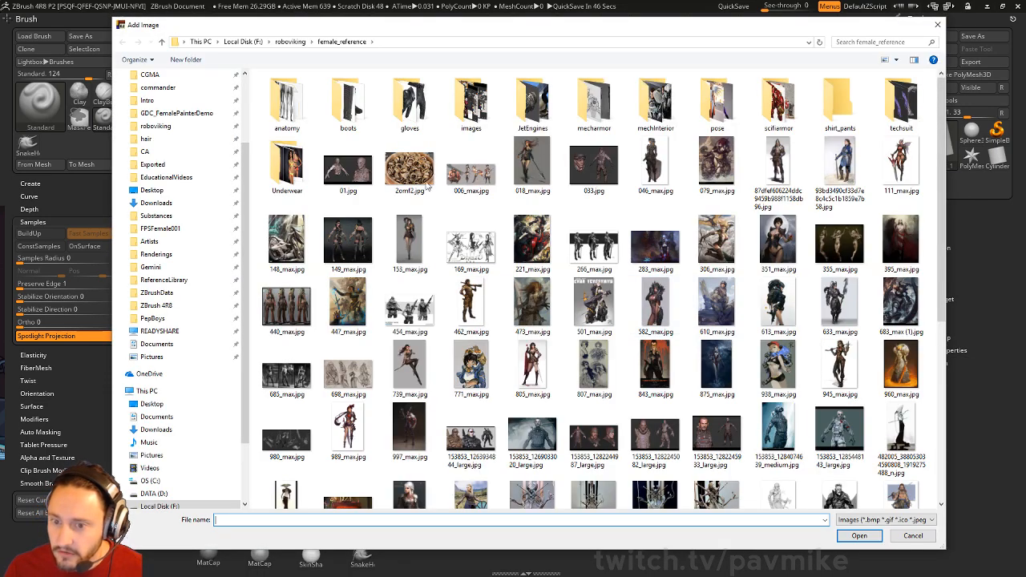
left_click(210, 190)
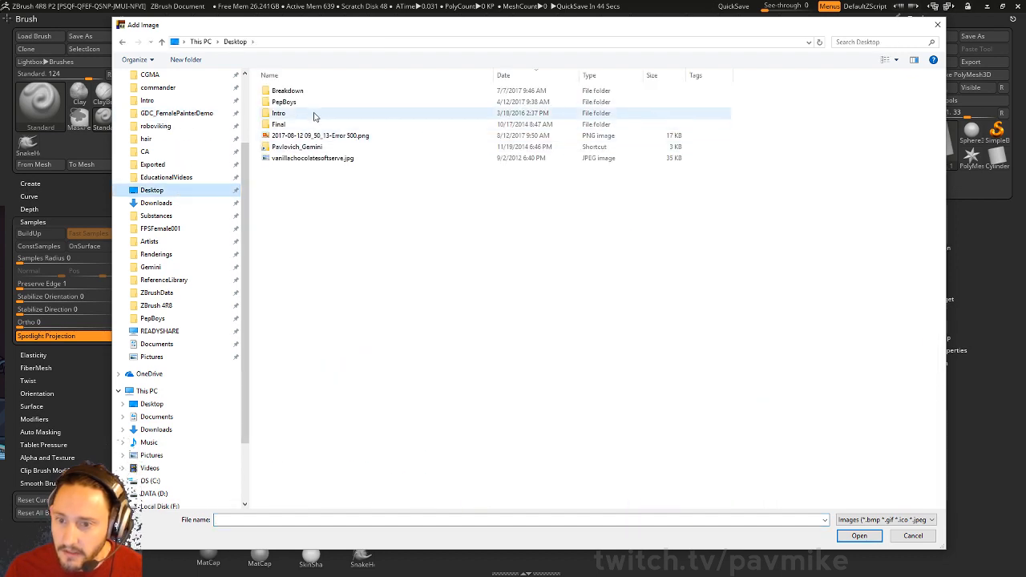
double_click(296, 158)
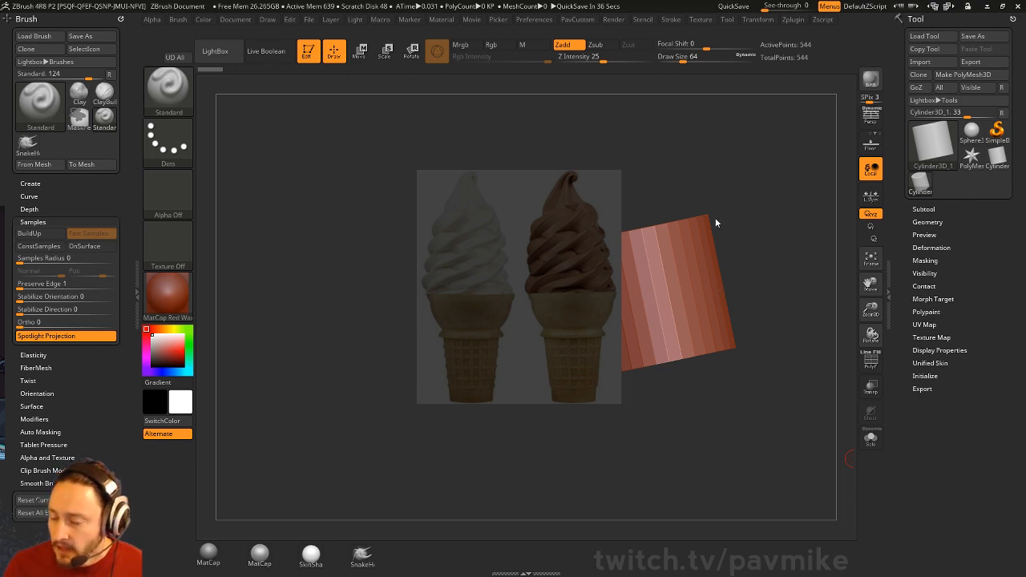
Step: Return to ZBrush, place the cylinder upright behind the reference photo, and give it the MatCap Gray material
left_click_drag(715, 218, 718, 207)
left_click_drag(804, 182, 717, 236, "alt")
left_click(209, 553)
left_click_drag(766, 291, 666, 273, "alt")
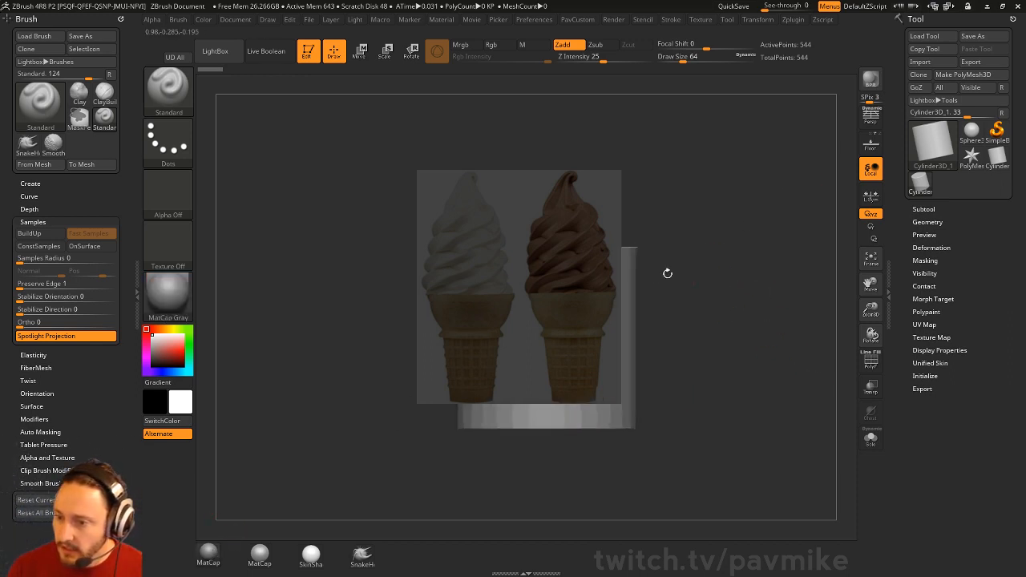
Step: Shift the Spotlight reference slightly right and lower its opacity so the cylinder shows through it
key("z")
left_click_drag(546, 277, 566, 277)
left_click_drag(626, 247, 593, 217)
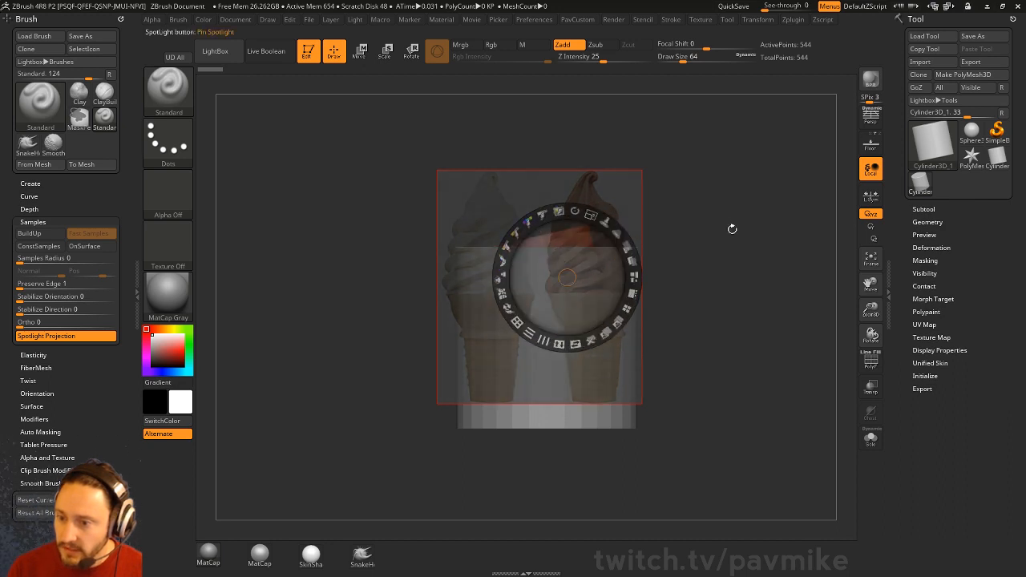
key("z")
Step: Display the cylinder's polyframe and reduce its divisions to HDivide 16 and VDivide 4
left_click_drag(738, 280, 769, 324)
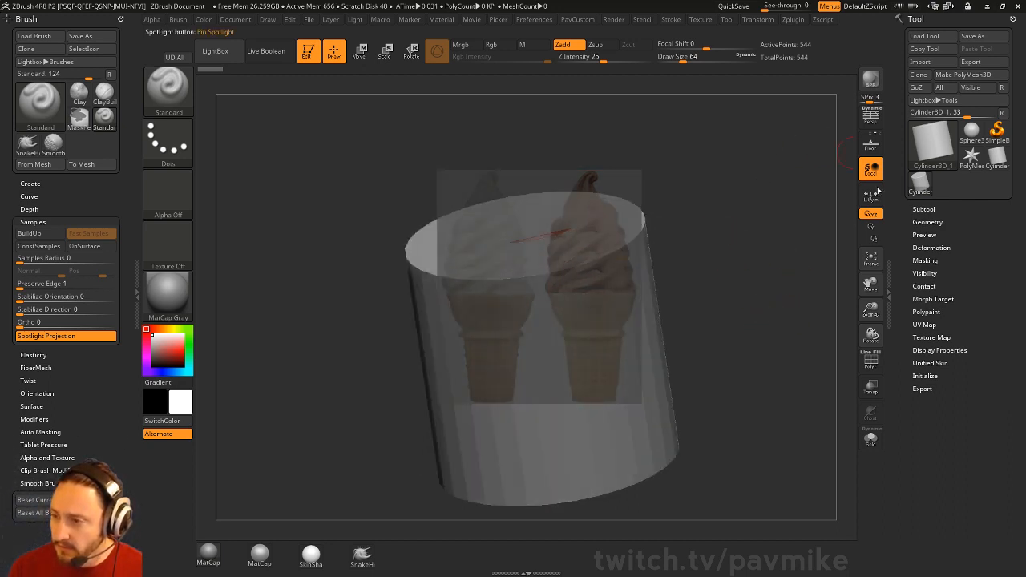
left_click(873, 368)
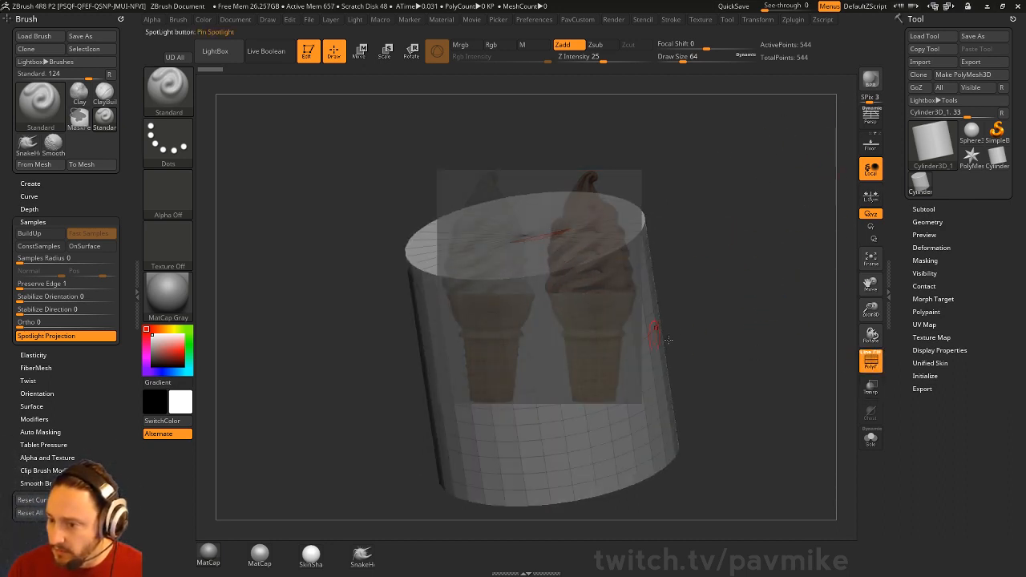
left_click(925, 377)
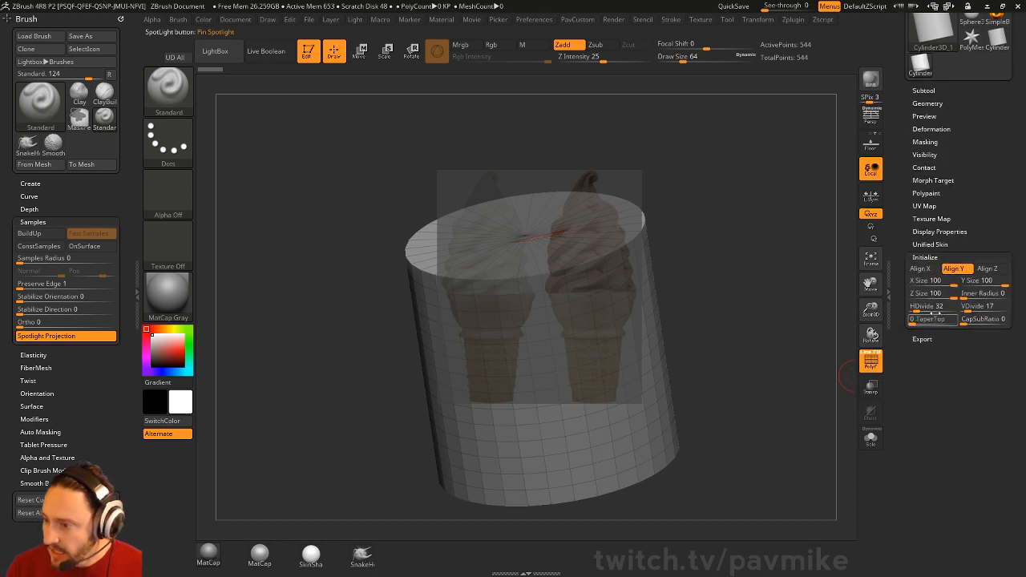
left_click_drag(922, 307, 929, 319)
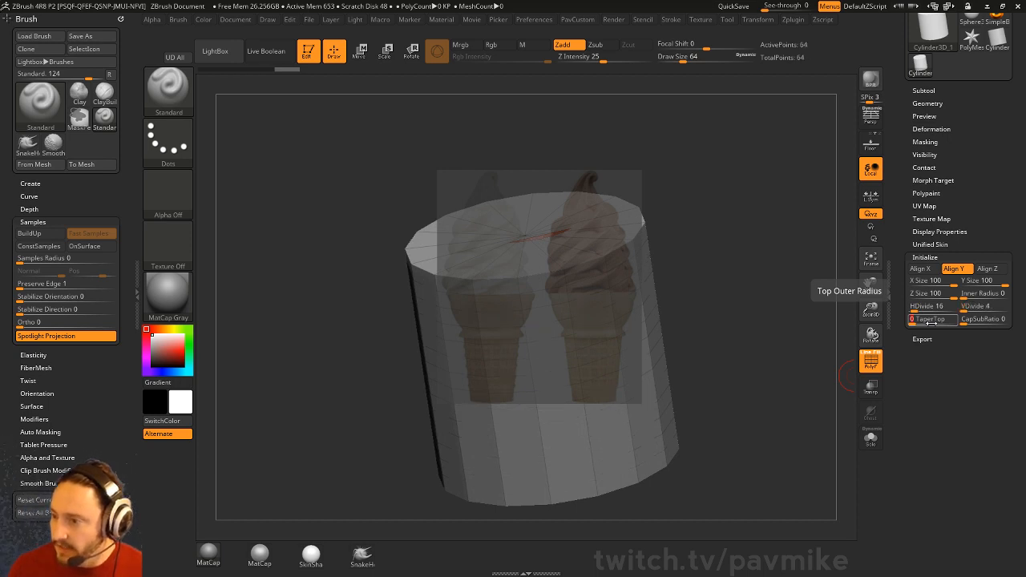
Step: Convert the cylinder primitive to an editable PolyMesh3D
left_click(927, 103)
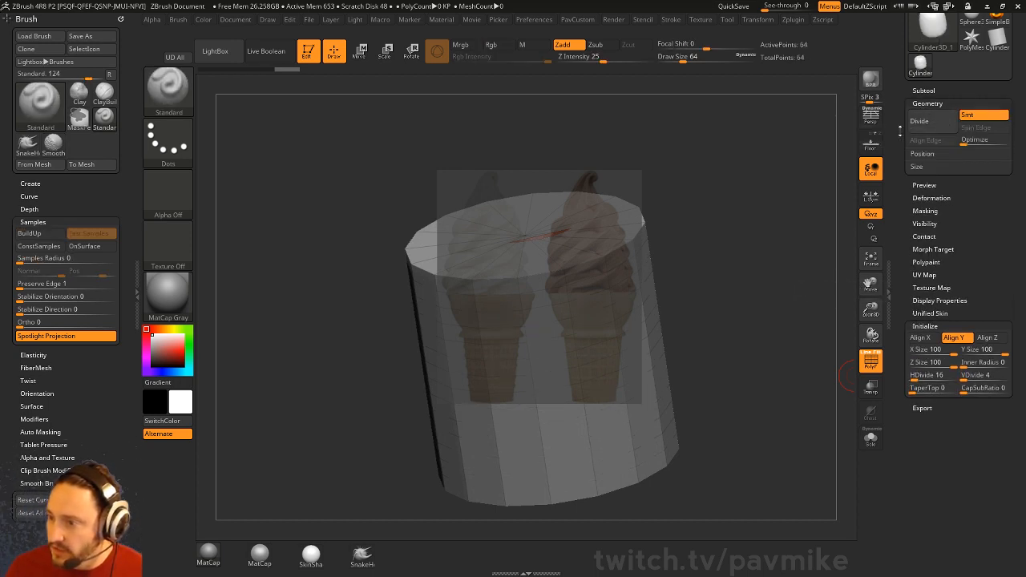
scroll(899, 128, "up", 3)
left_click(939, 74)
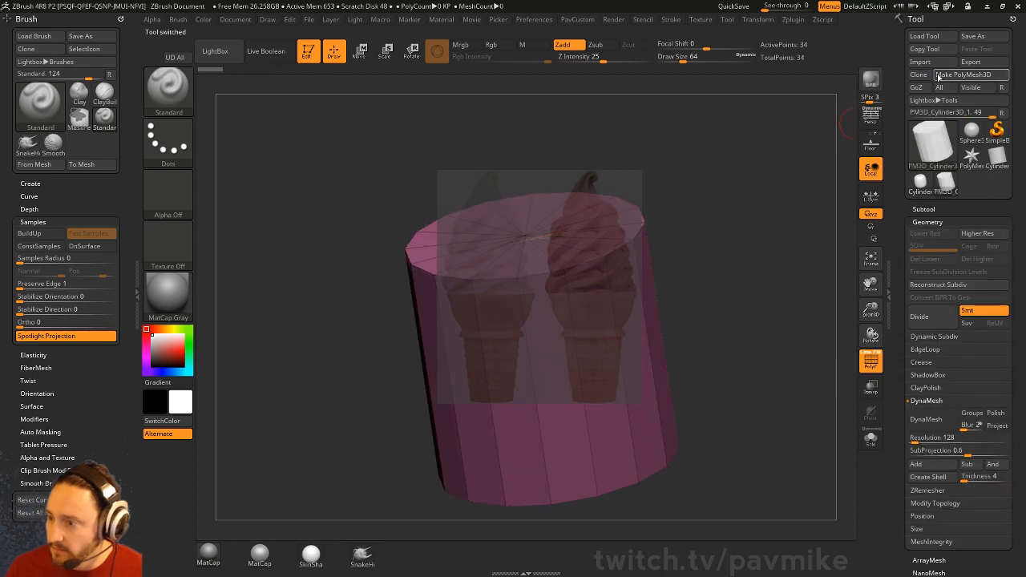
Step: Fit the front-facing cylinder over the vanilla cone in the reference and mask its lower end
left_click_drag(732, 342, 774, 292)
key("ctrl+n")
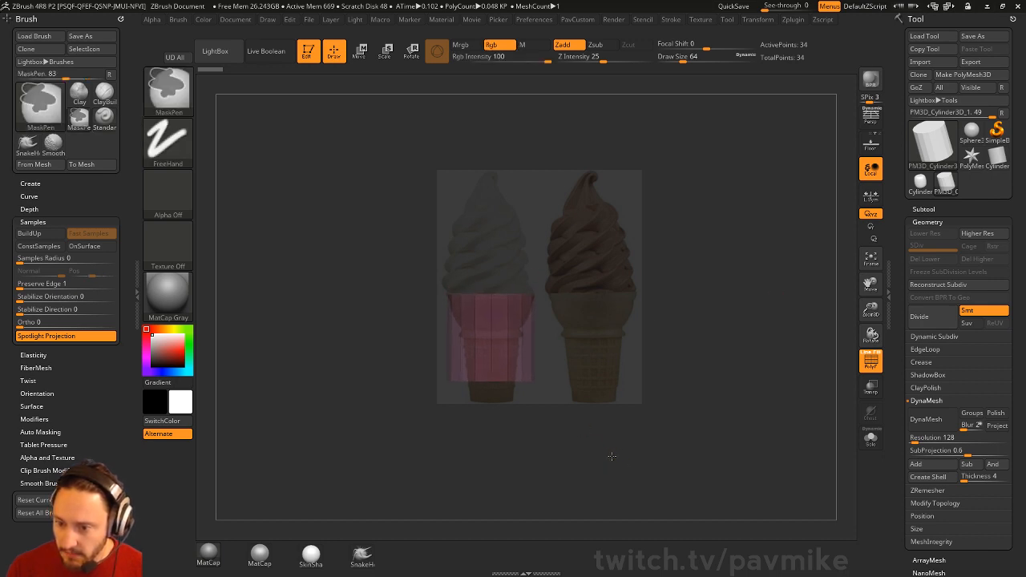
mouse_move(617, 457)
left_mouse_down("ctrl")
mouse_move(399, 392)
mouse_move(381, 358)
left_mouse_up("ctrl")
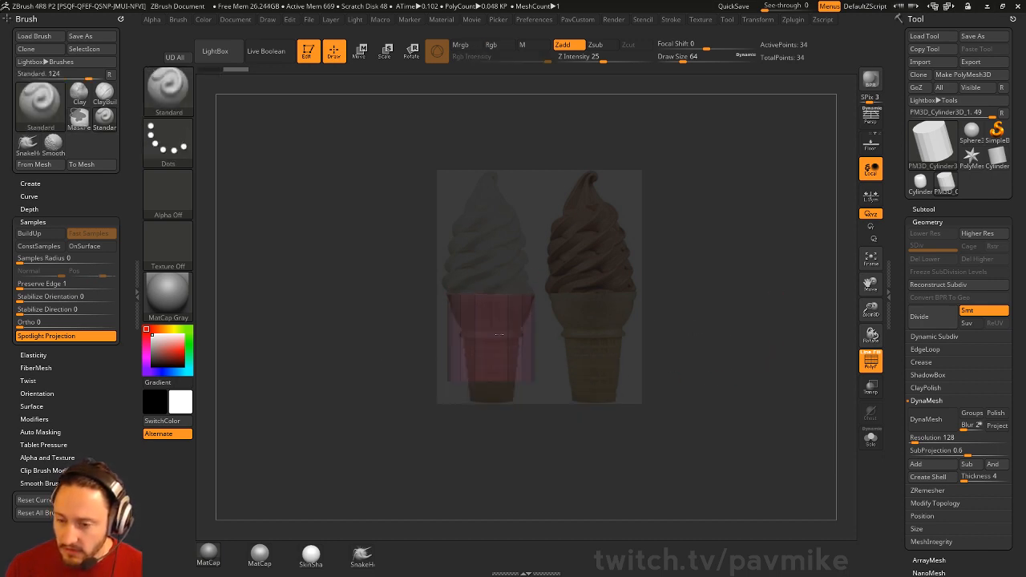
Step: Switch to the Move gizmo and reposition it to the centre of the cylinder's base
key("w")
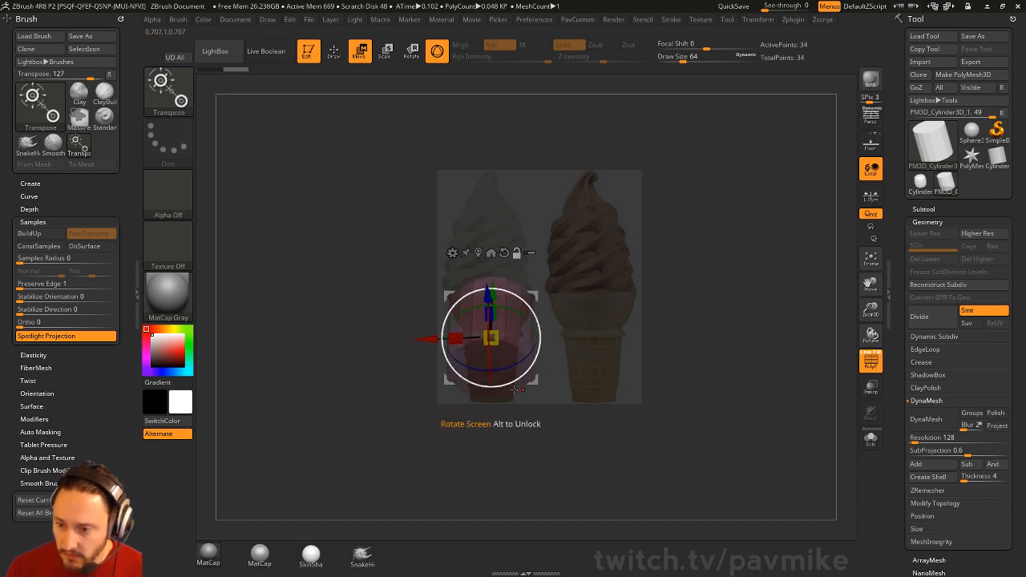
left_click(510, 395, "alt")
right_click_drag(512, 394, 534, 312, "alt")
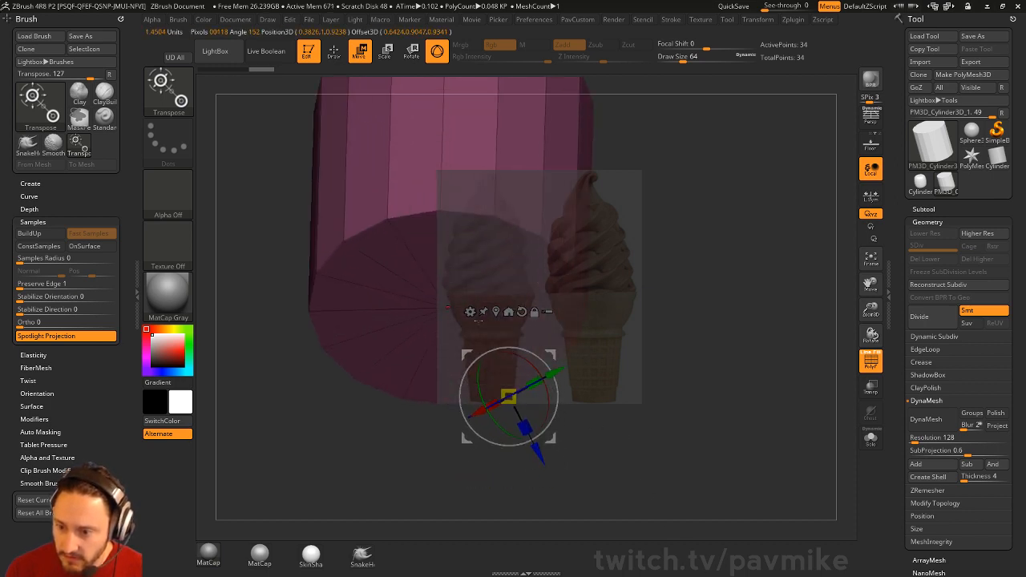
left_click(540, 284, "alt")
left_click_drag(837, 320, 816, 348, "alt")
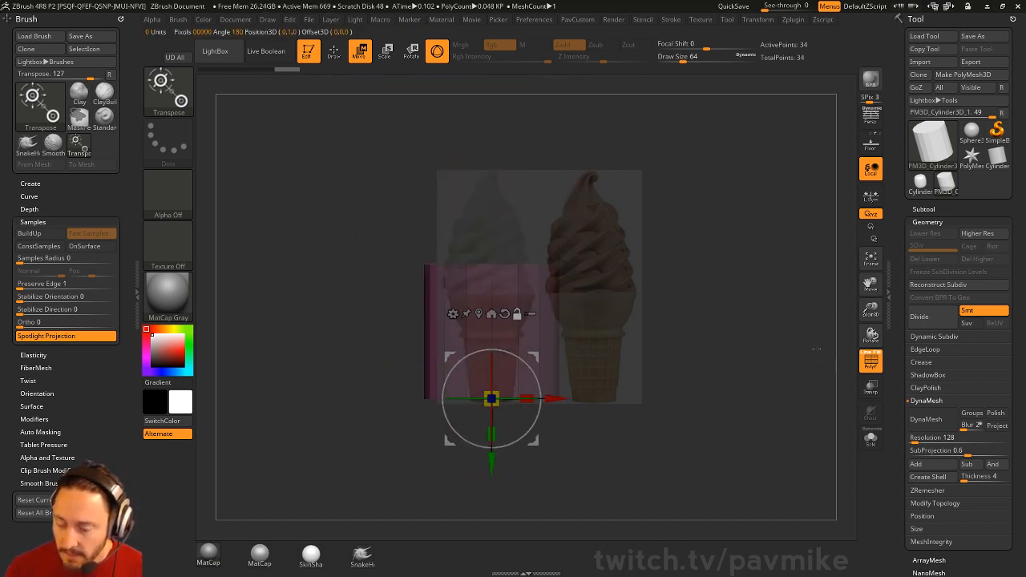
Step: Adjust the Spotlight reference's opacity, enlarge the photo on the canvas, and leave Spotlight editing
key("z")
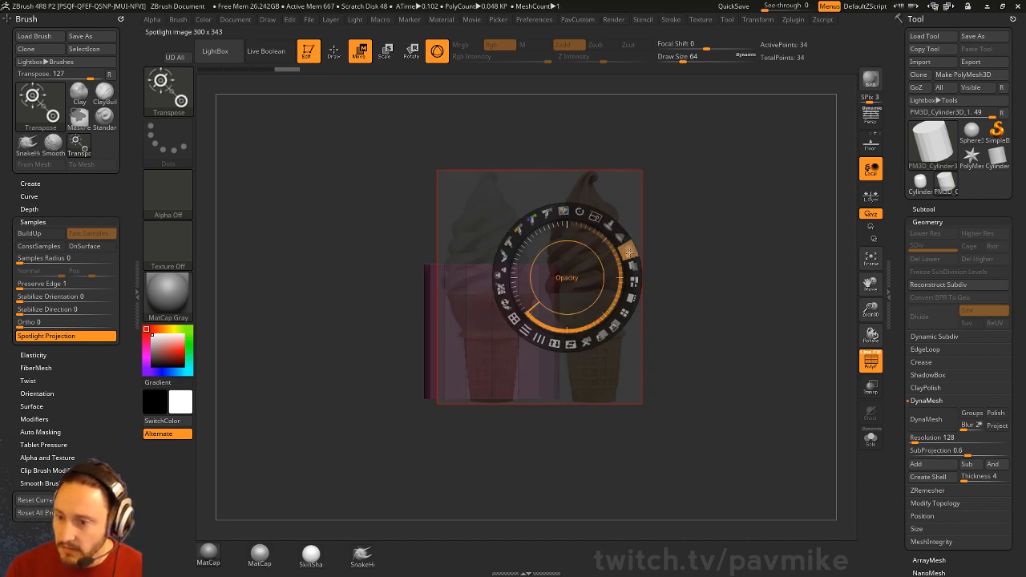
left_click_drag(627, 250, 625, 245)
mouse_move(592, 215)
left_mouse_down()
mouse_move(619, 234)
mouse_move(608, 226)
left_mouse_up()
key("z")
Step: Line the cylinder up with the chocolate ice cream's cone in the reference and return to Draw mode
left_click_drag(712, 279, 786, 345, "alt")
key("q")
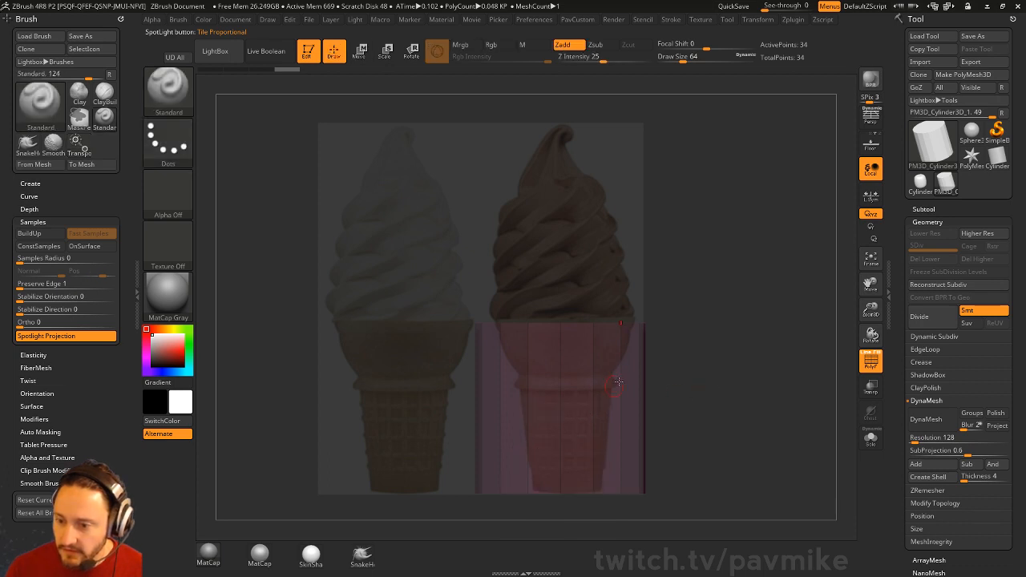
mouse_move(727, 373)
left_mouse_down("alt")
mouse_move(729, 359)
mouse_move(738, 377)
left_mouse_up("alt")
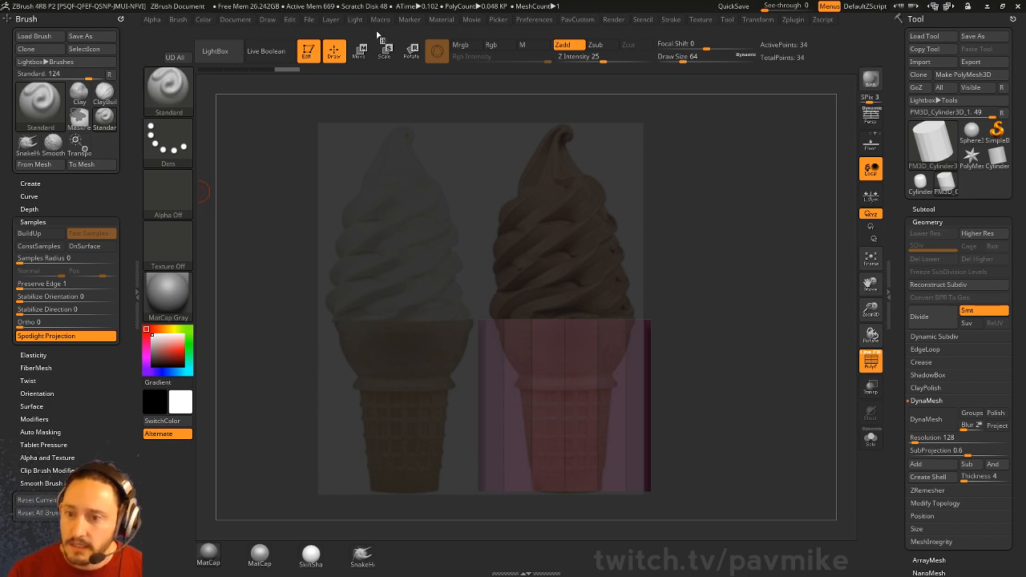
Step: Dock the Document palette, expand its ZAppLink Properties, and store the current front view of the model as Cust1
left_click(235, 20)
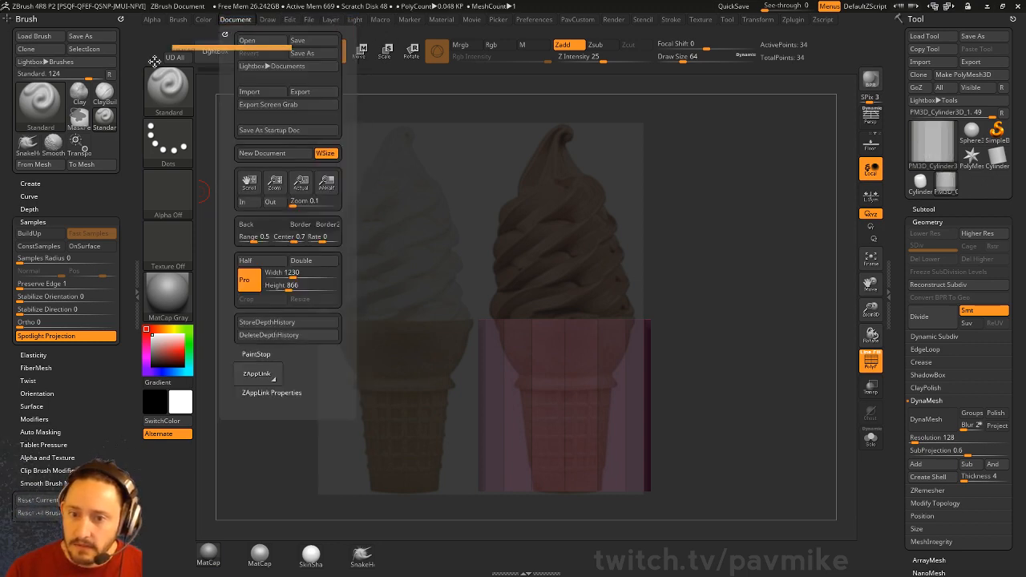
left_click(224, 30)
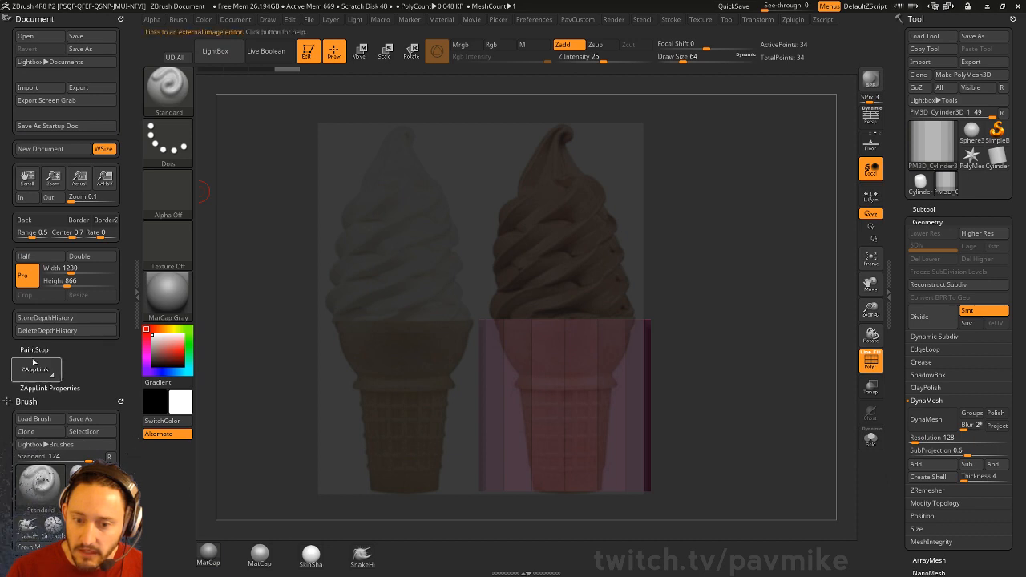
left_click(66, 388, "shift")
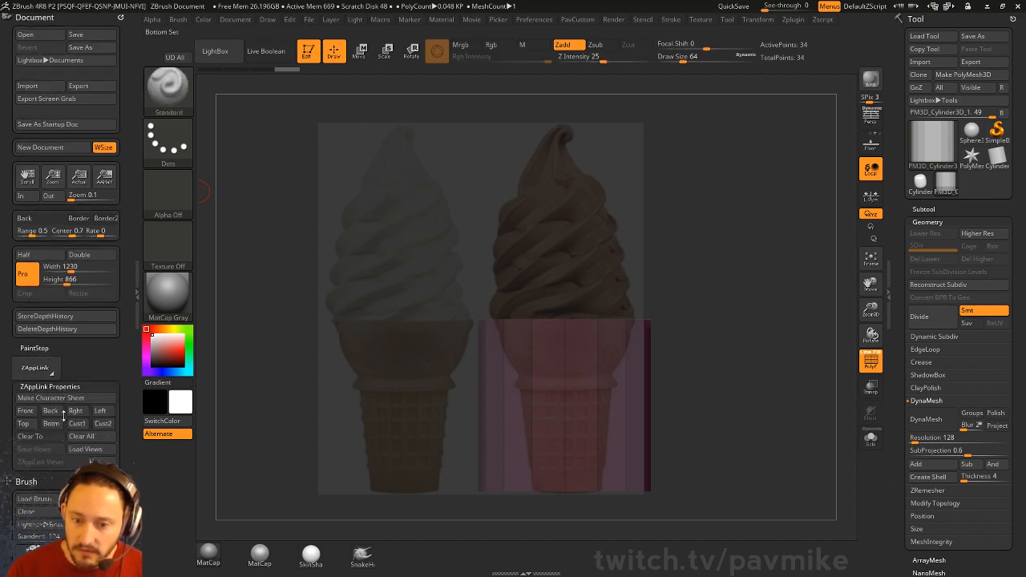
left_click(77, 423)
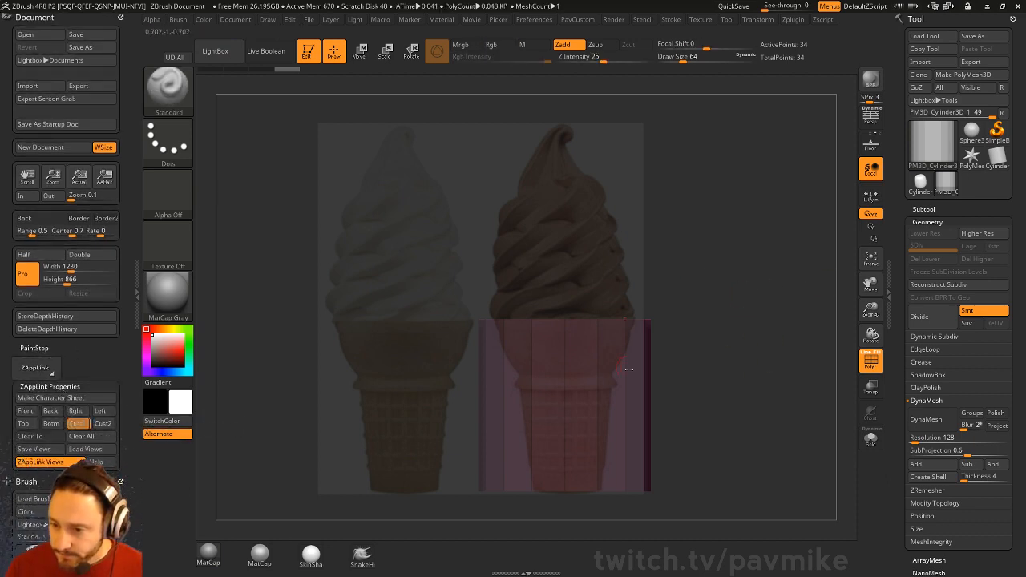
Step: Scale the cylinder's base inward with the gizmo to match the bottom width of the chocolate cone, and return to Draw mode
key("w")
left_click_drag(571, 484, 491, 477)
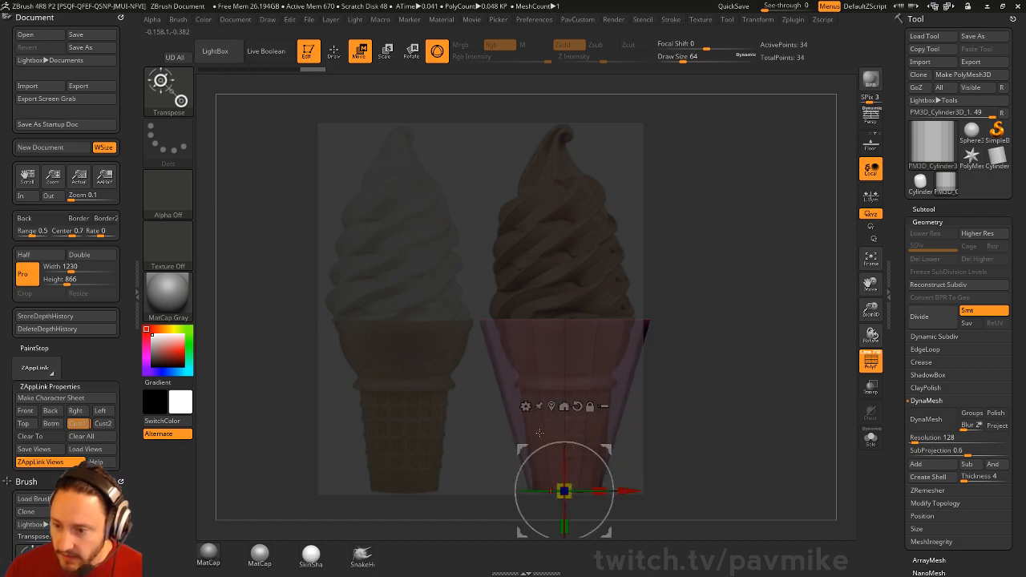
key("q")
Step: With the ZModeler brush, insert one edge loop below the collar using Multiple EdgeLoops with Interactive Elevation, pulling it in to the reference's profile
key("b")
key("z")
key("m")
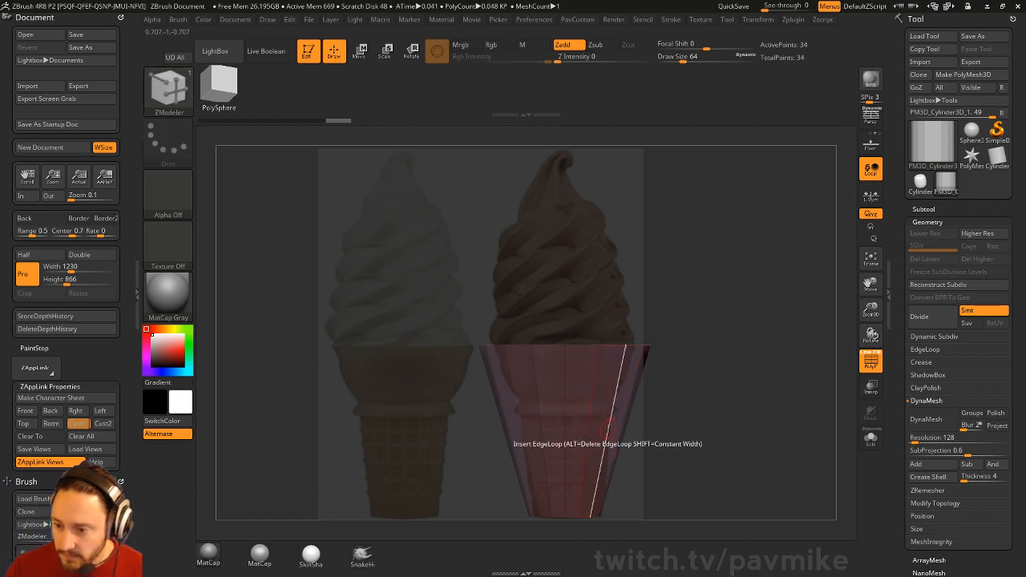
key("space")
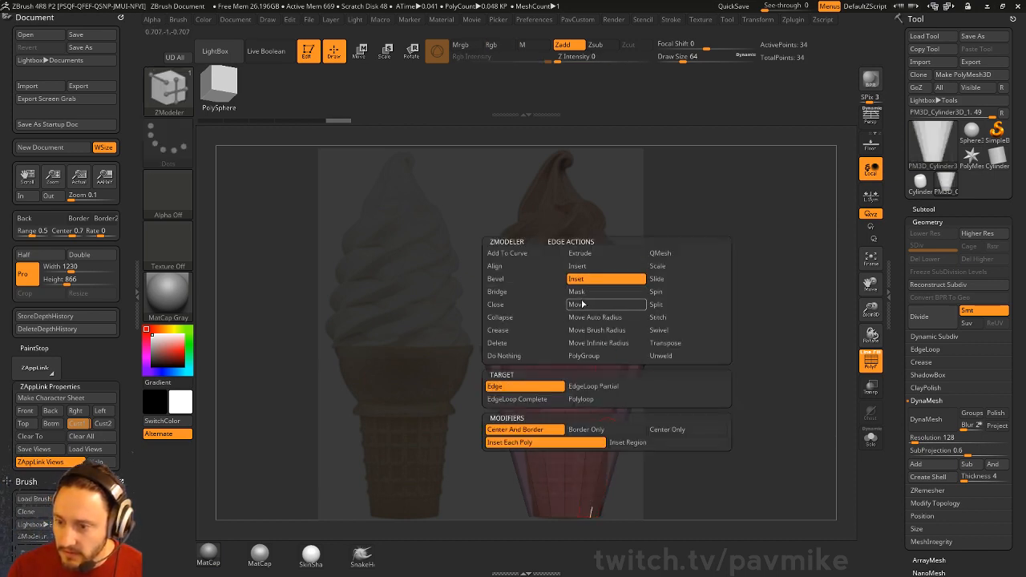
left_click(548, 388)
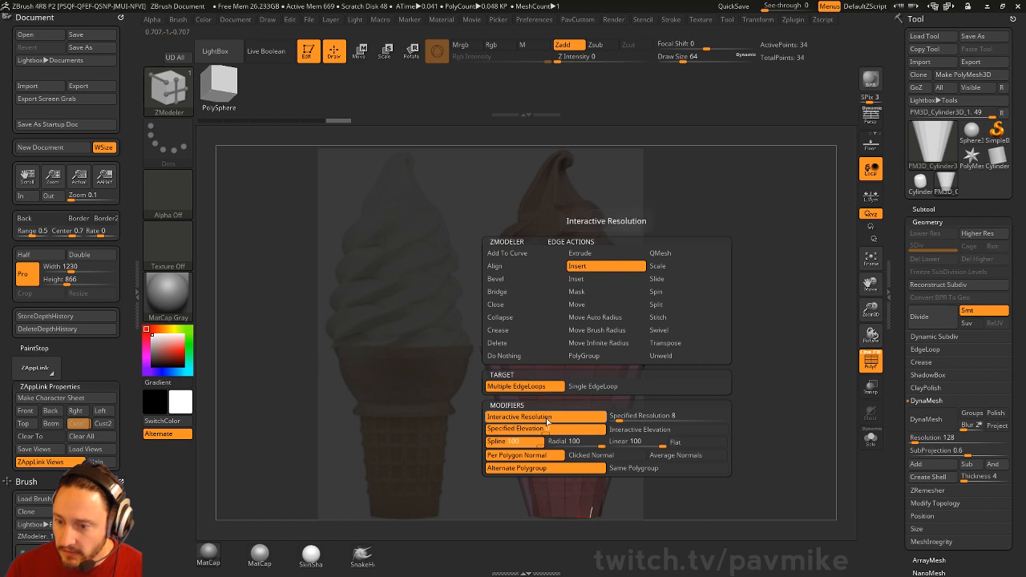
left_click(628, 430)
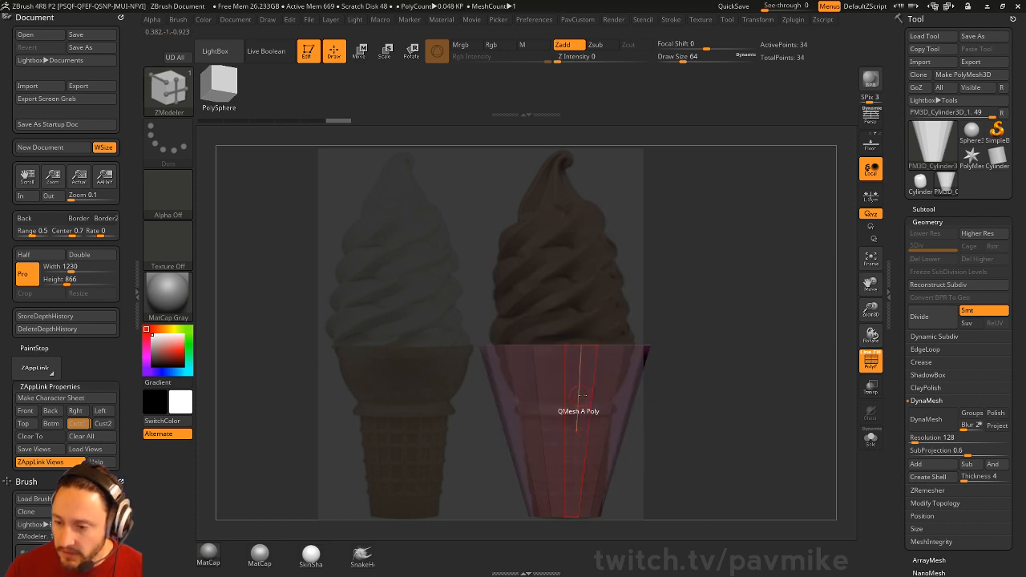
left_click(610, 412)
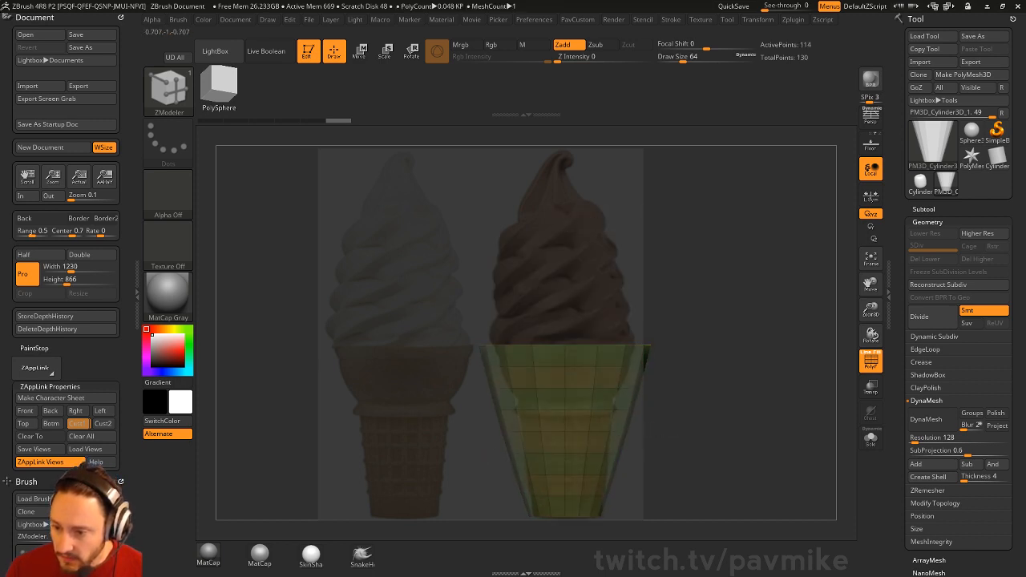
left_click_drag(613, 427, 567, 439)
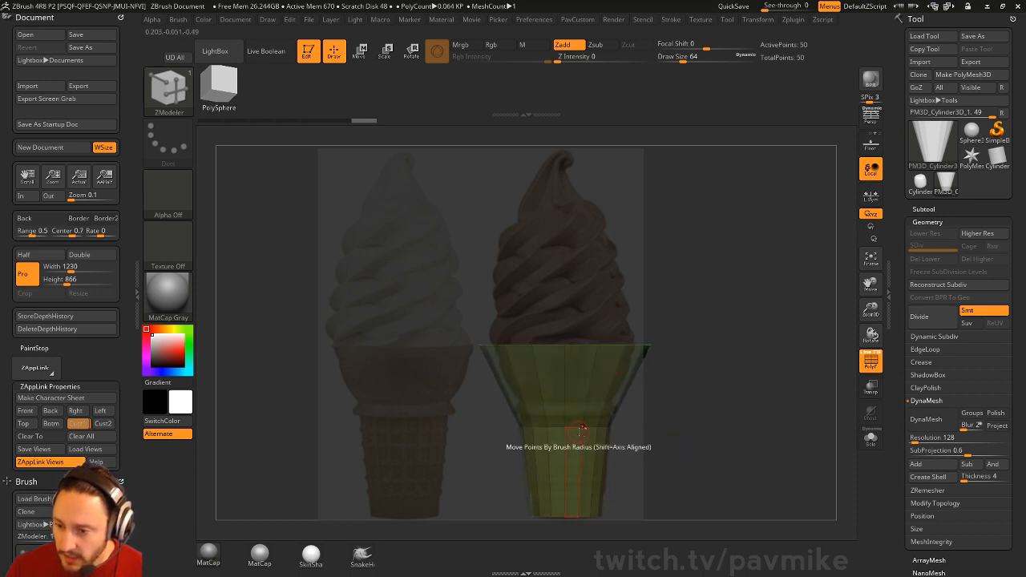
Step: Set the ZModeler edge action to Slide with EdgeLoop Complete and slide the new loop up to the reference's collar
key("space")
left_click(637, 279)
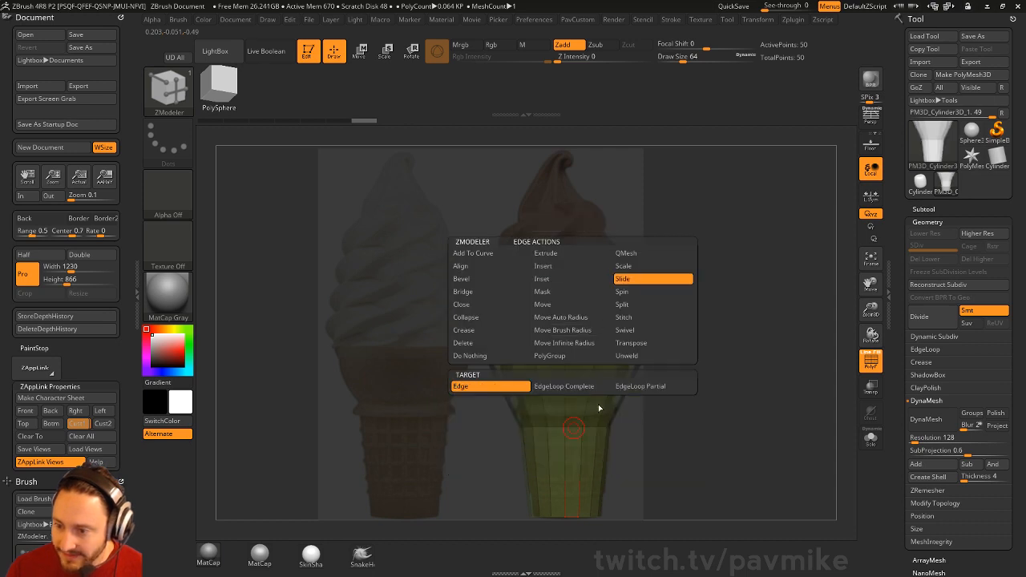
left_click(561, 385)
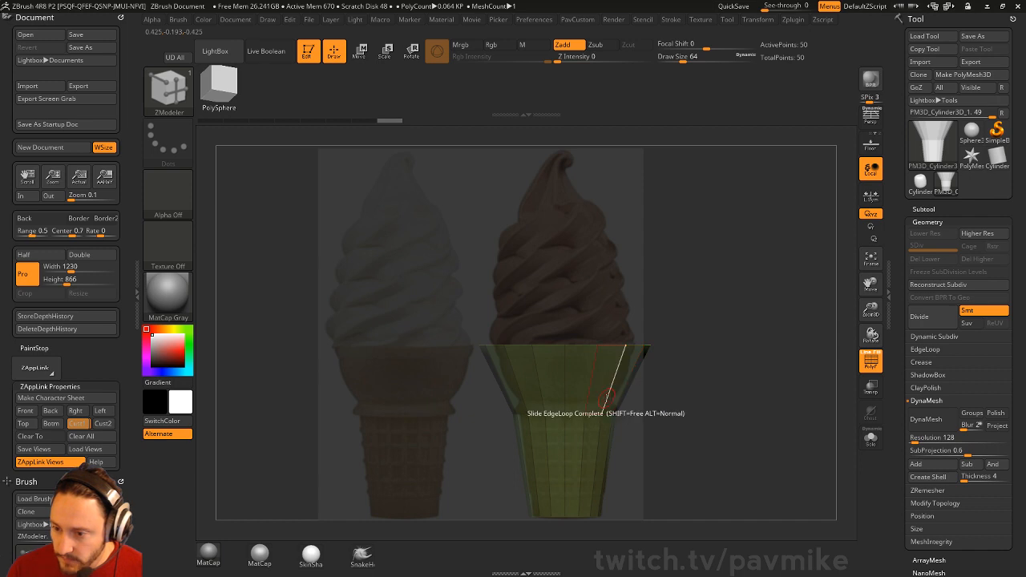
Step: Insert one edge loop across the middle of the bowl section using Insert with Multiple EdgeLoops
key("space")
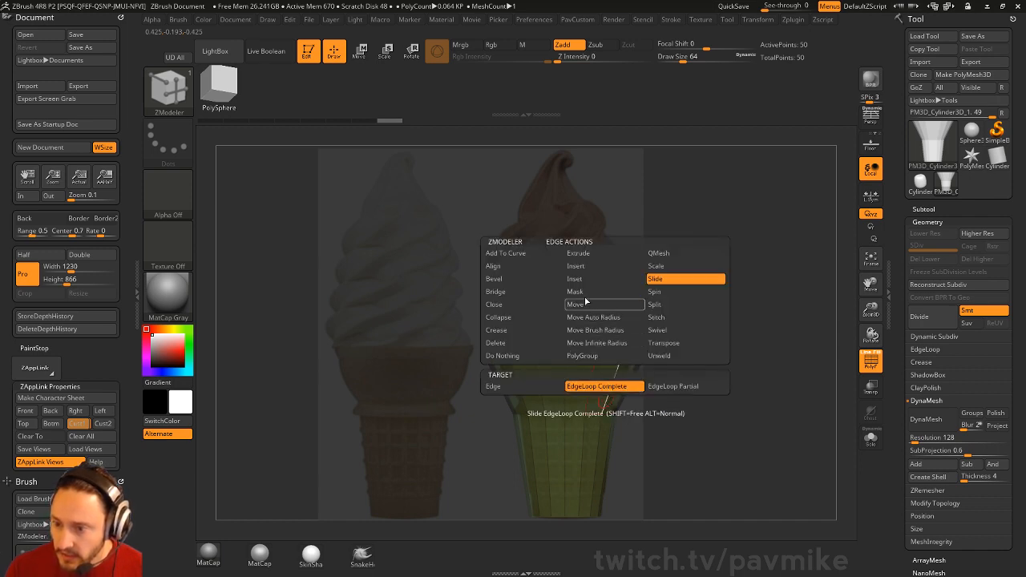
left_click(589, 267)
left_click(607, 391)
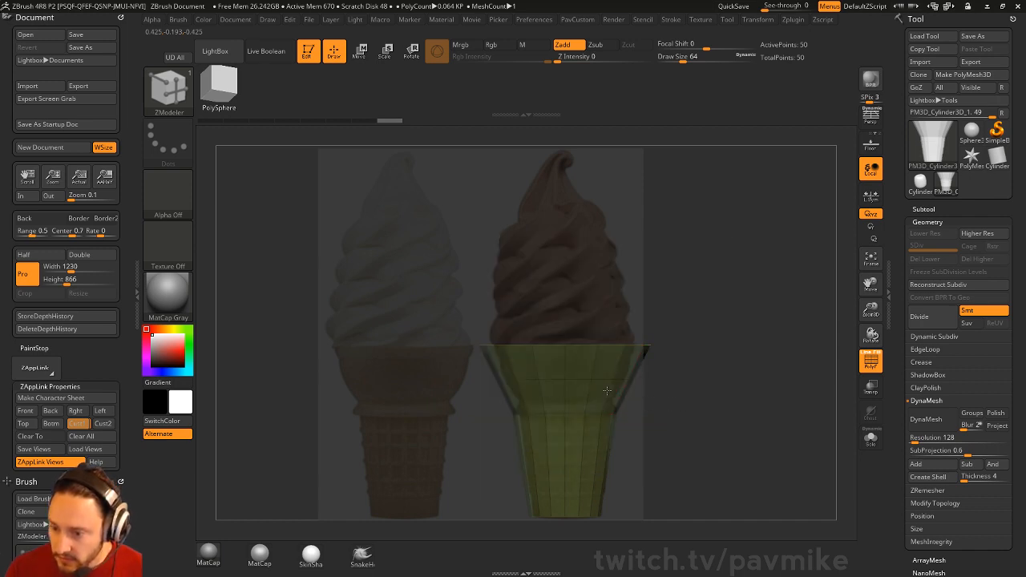
left_click_drag(589, 398, 557, 395)
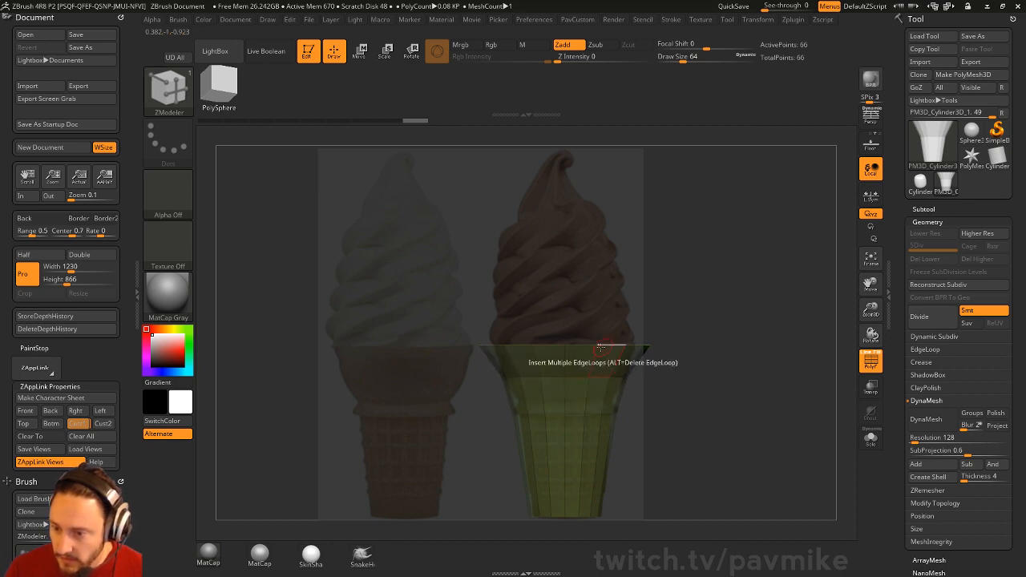
Step: Slide the complete top edge loop inward so the rim matches the width of the reference cone's opening
key("space")
left_click(641, 278)
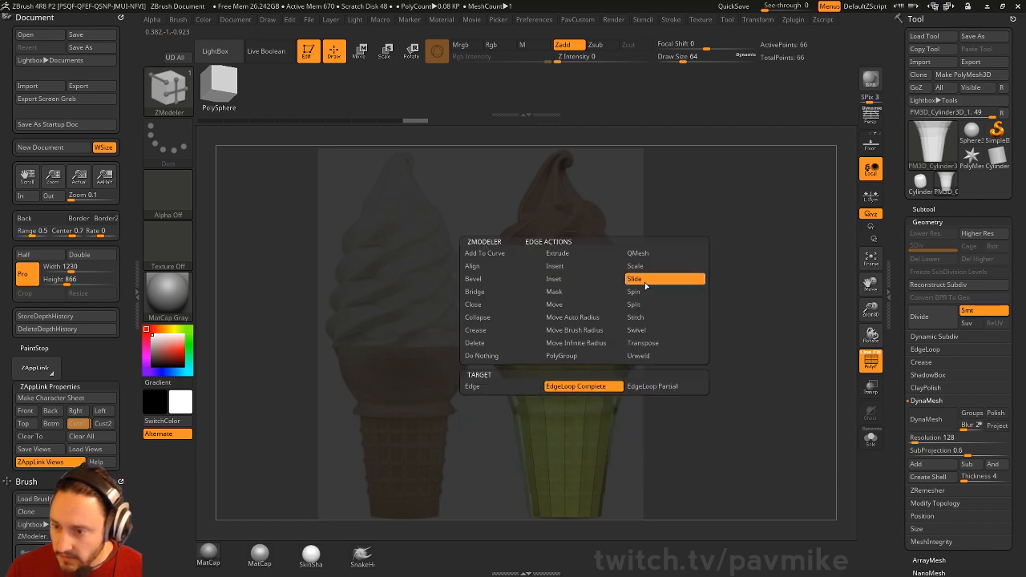
left_click_drag(606, 343, 583, 344)
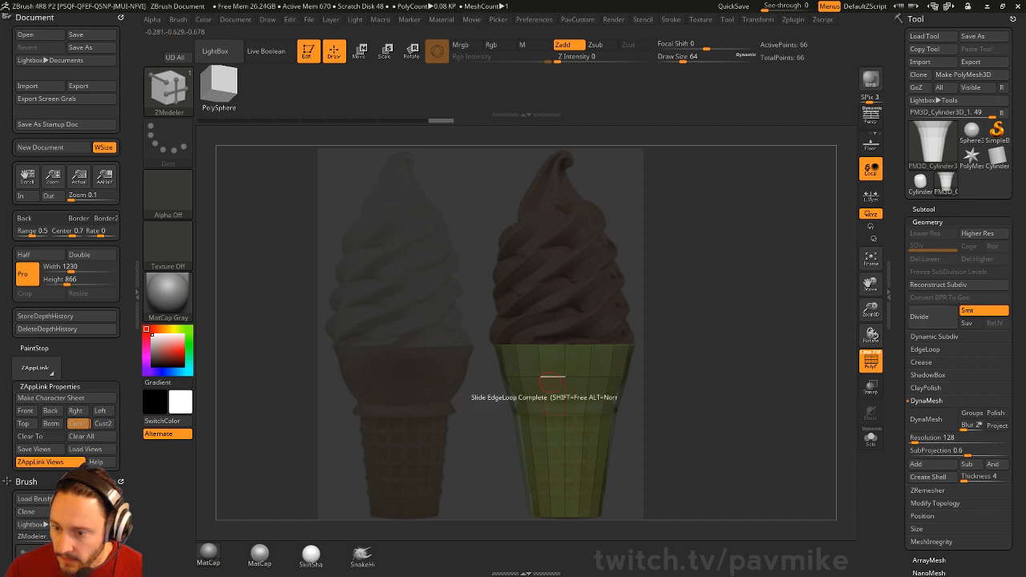
Step: Insert a Single EdgeLoop just above the collar loop and delete the loop across the middle of the bowl
key("space")
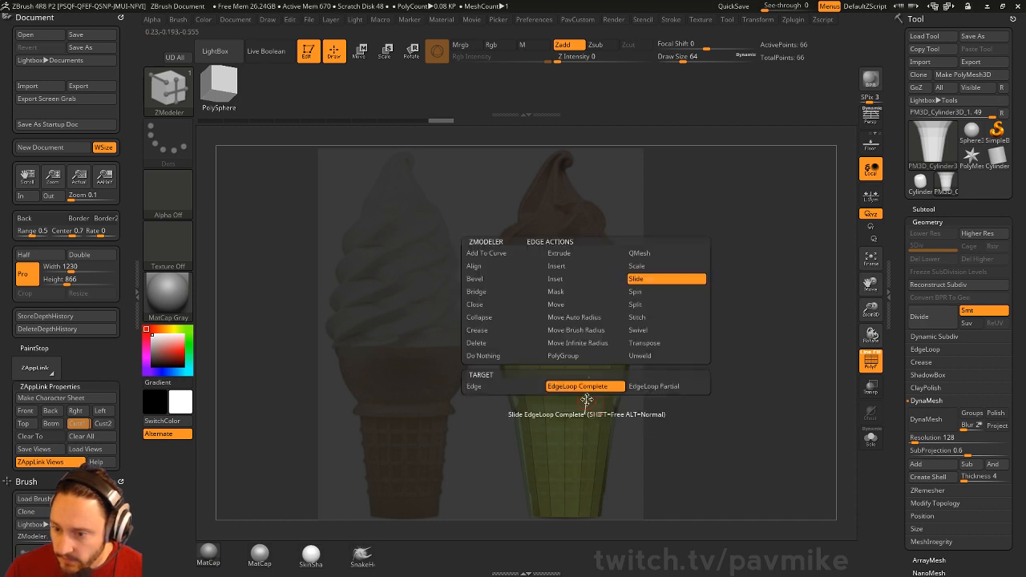
left_click(561, 266)
left_click(569, 387)
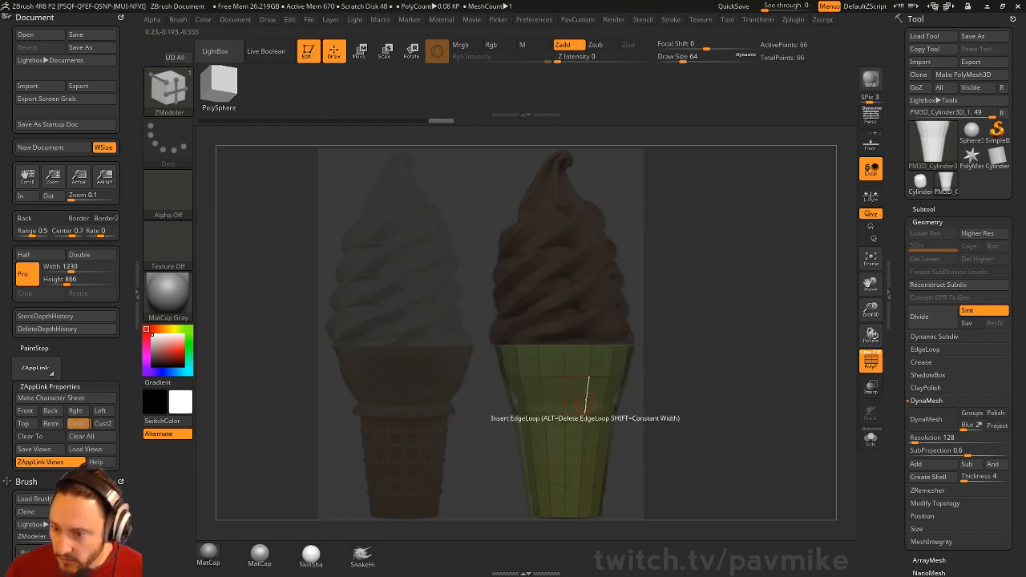
left_click(584, 401)
left_click(586, 402, "alt")
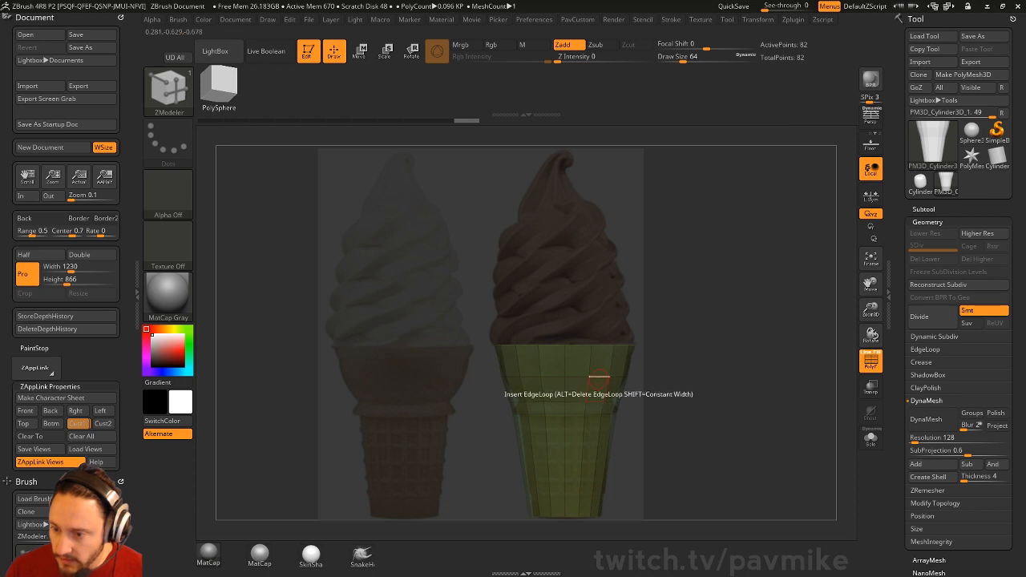
left_click(598, 377, "alt")
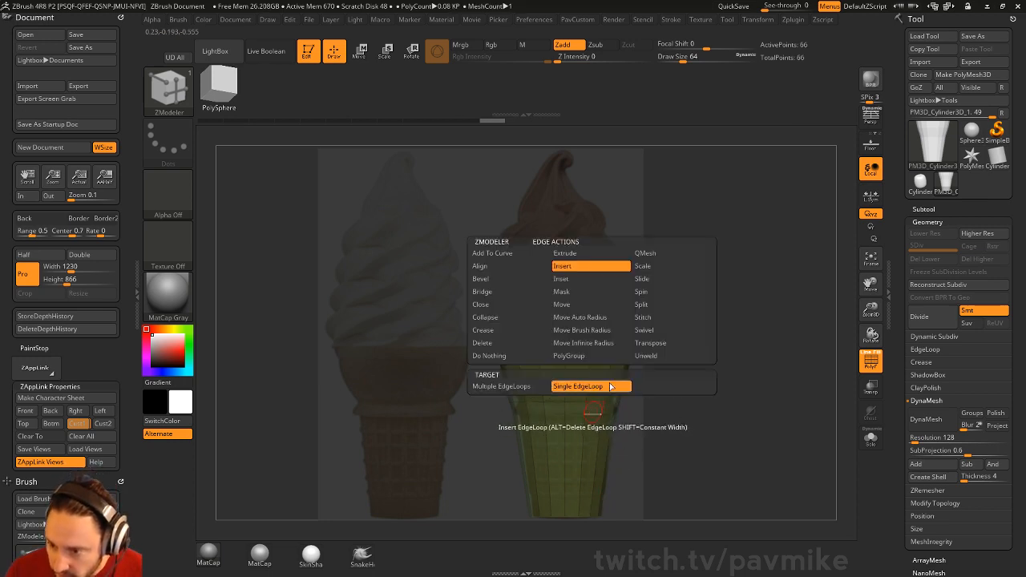
Step: Slide the collar's edge loop into position and scale the complete loop to follow the reference's collar outline
key("space")
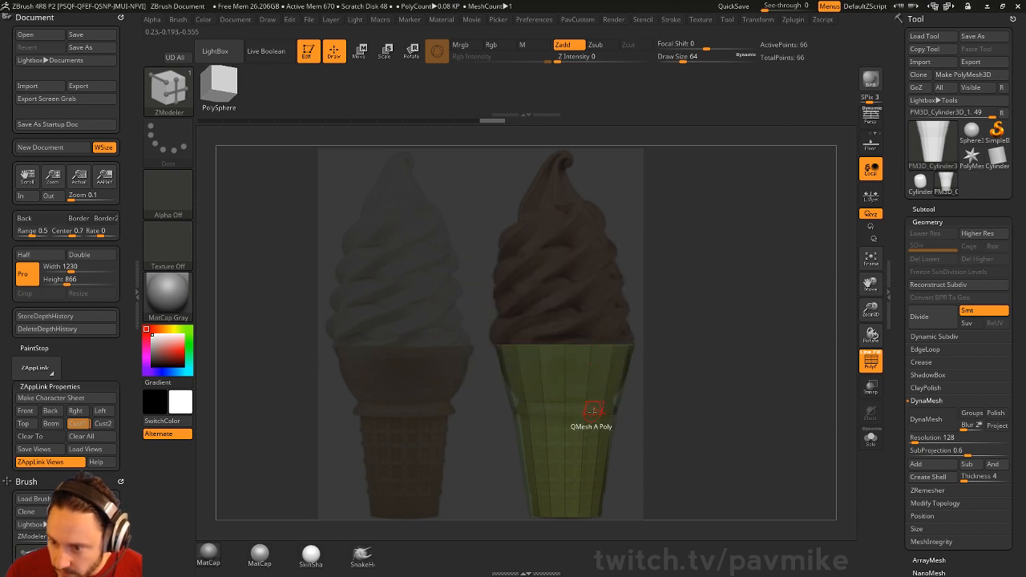
left_click_drag(592, 418, 595, 405)
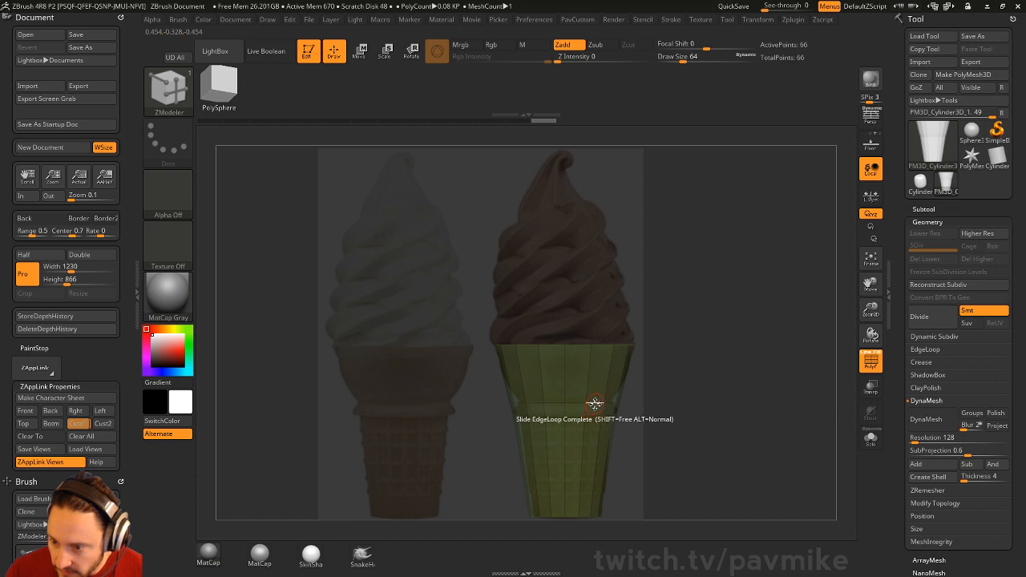
key("space")
left_click(503, 399)
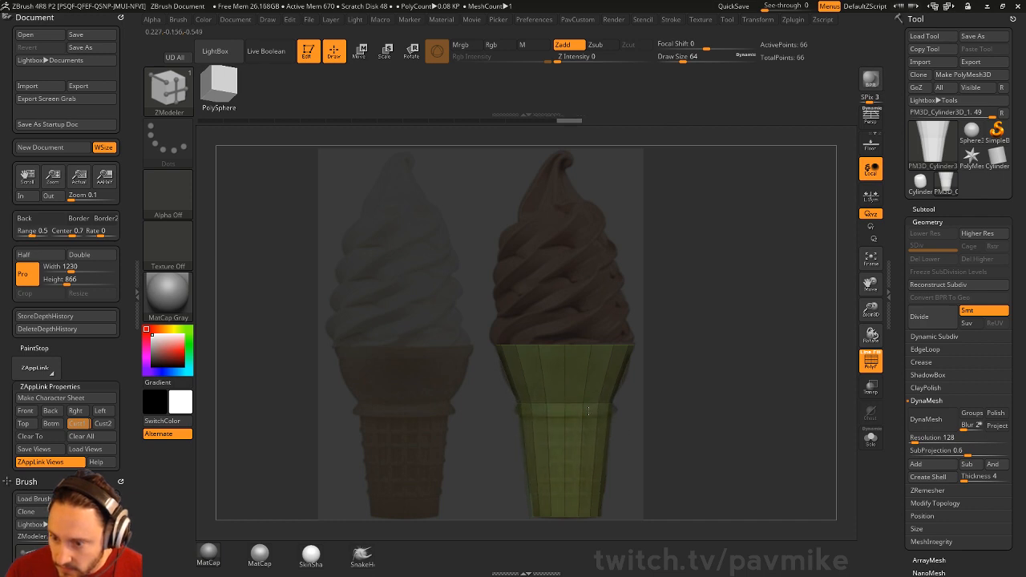
Step: Insert two outward-bulging edge loops in the collar band and two more in the bowl using Insert with Multiple EdgeLoops and Interactive Elevation
key("space")
left_click(578, 267)
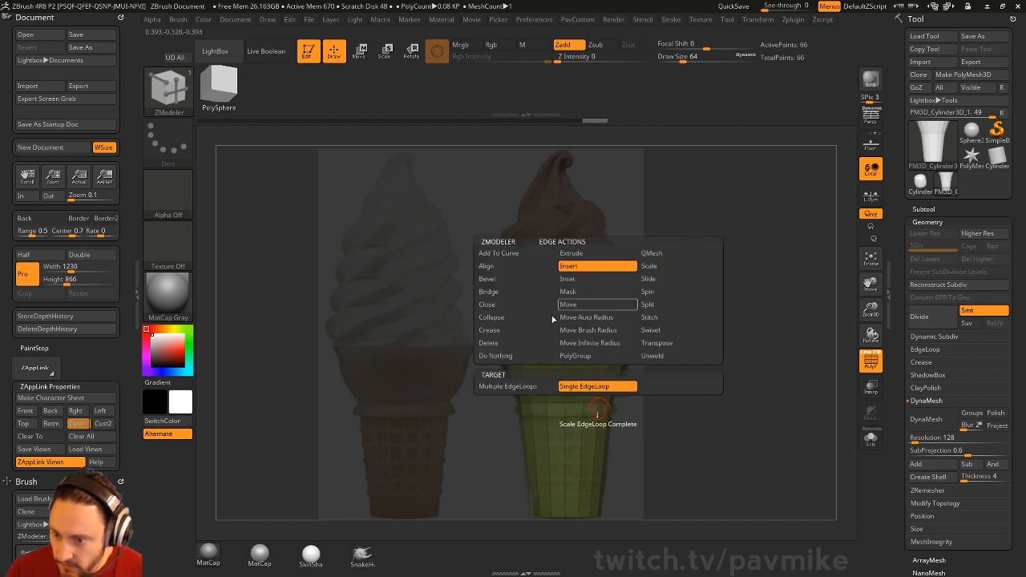
left_click(536, 386)
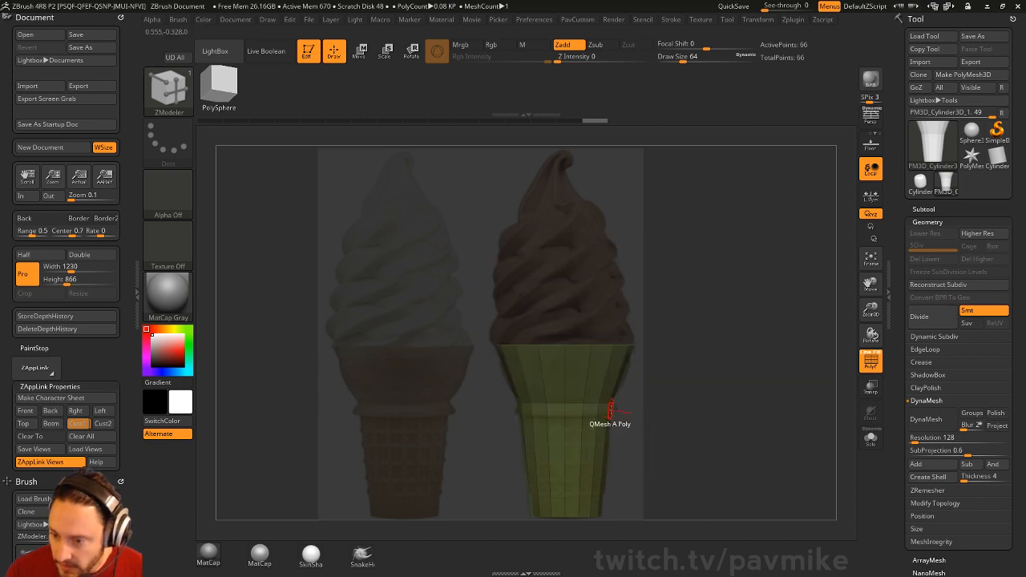
left_click(610, 410)
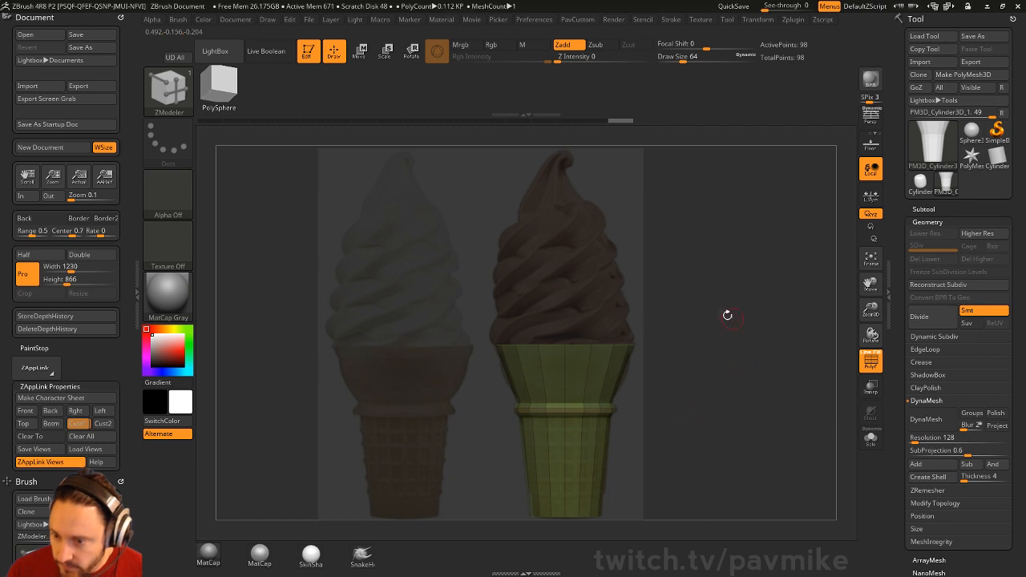
left_click(671, 384)
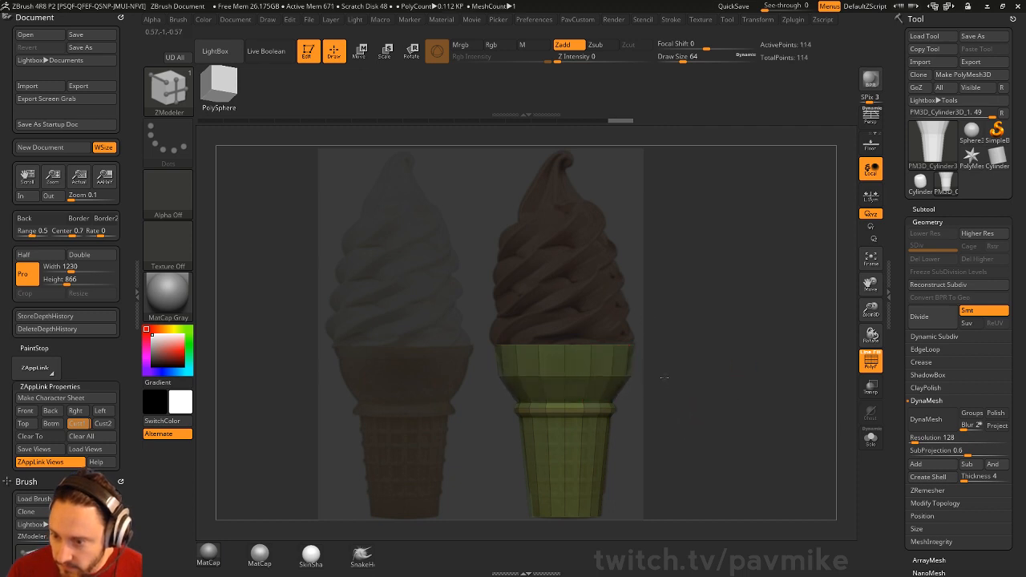
left_click(658, 381)
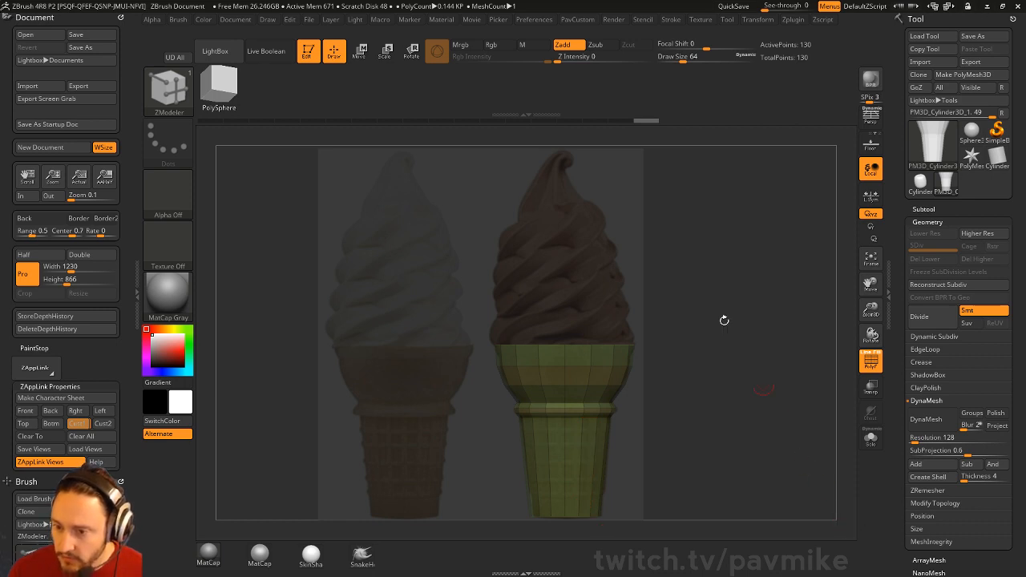
Step: Reassign the cone's polygroups with Groups By Normals
left_click_drag(719, 281, 713, 375)
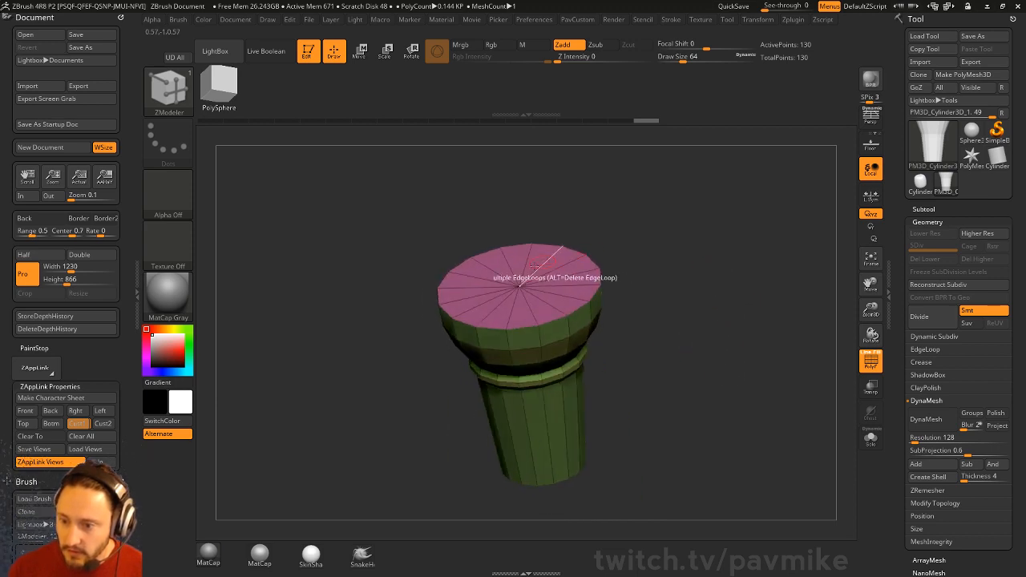
left_click_drag(647, 276, 643, 166)
left_click_drag(706, 348, 723, 324)
key("space")
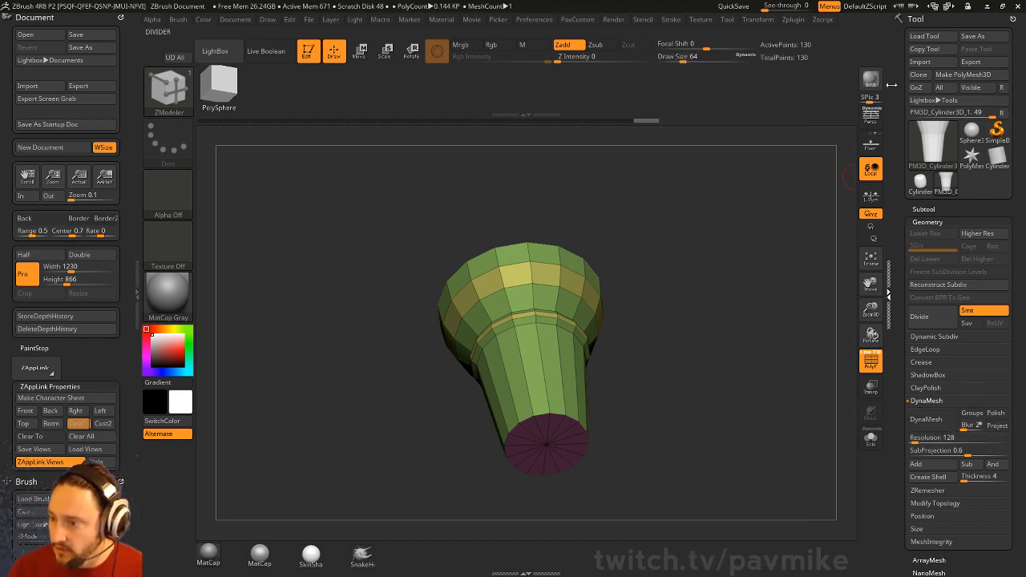
left_click_drag(909, 226, 911, 141)
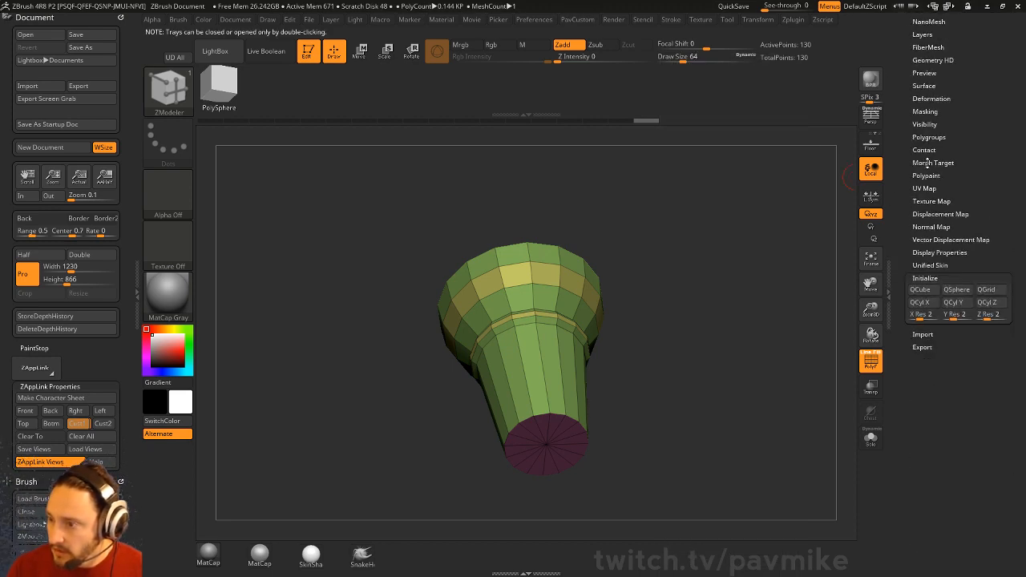
left_click(928, 137)
left_click_drag(897, 178, 897, 202)
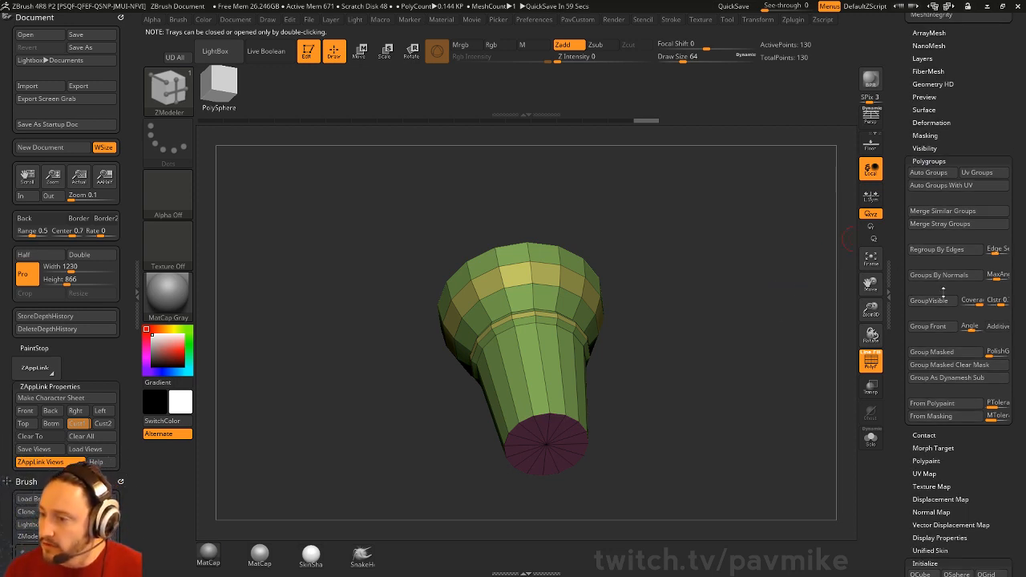
left_click(942, 275)
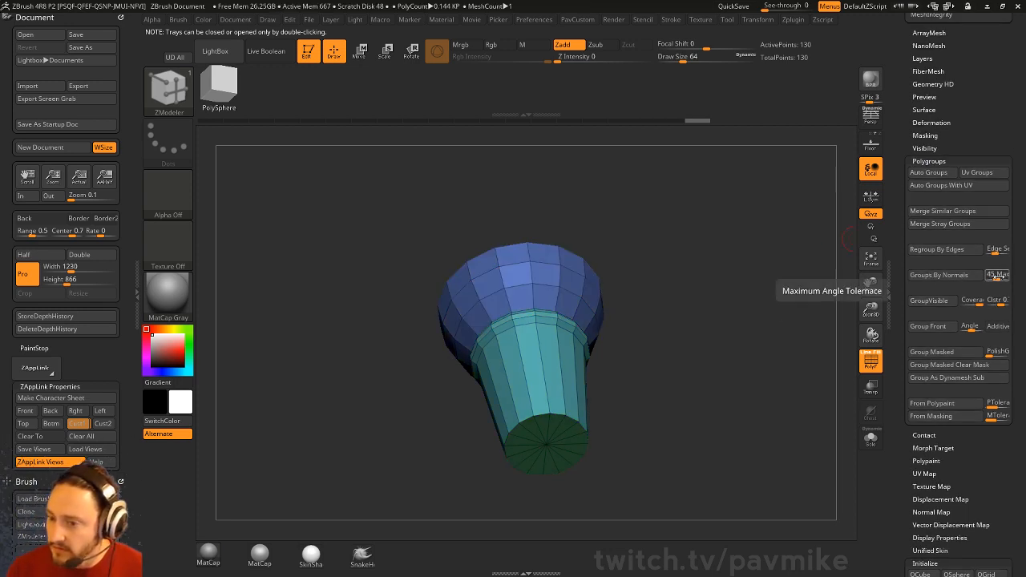
Step: Isolate the polygroup capping the bowl's top opening, invert the visibility, and delete the hidden cap to open the cone
left_click_drag(681, 305, 609, 373)
left_click_drag(621, 200, 654, 213)
key("ctrl+shift")
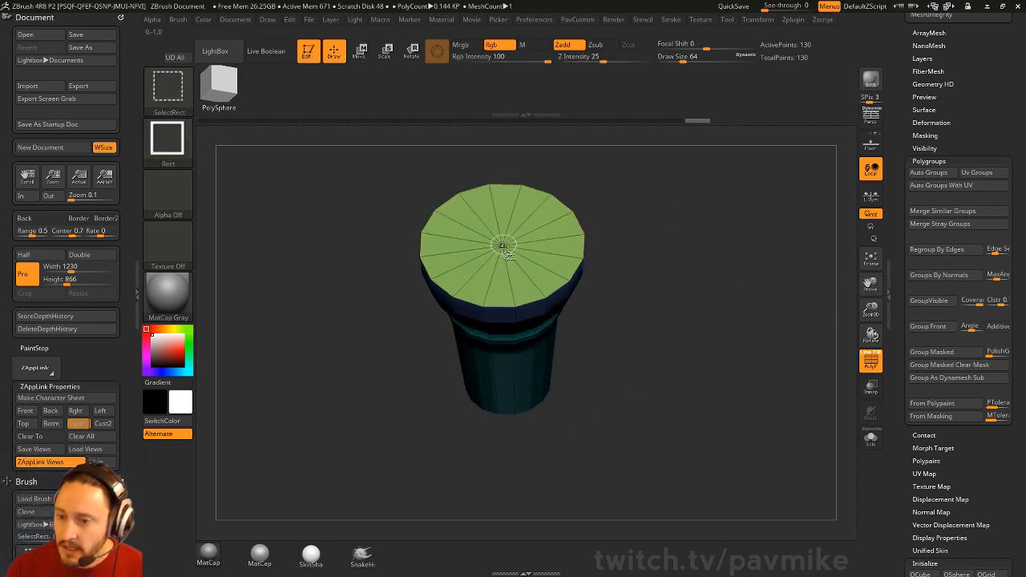
left_click(505, 248, "ctrl+shift")
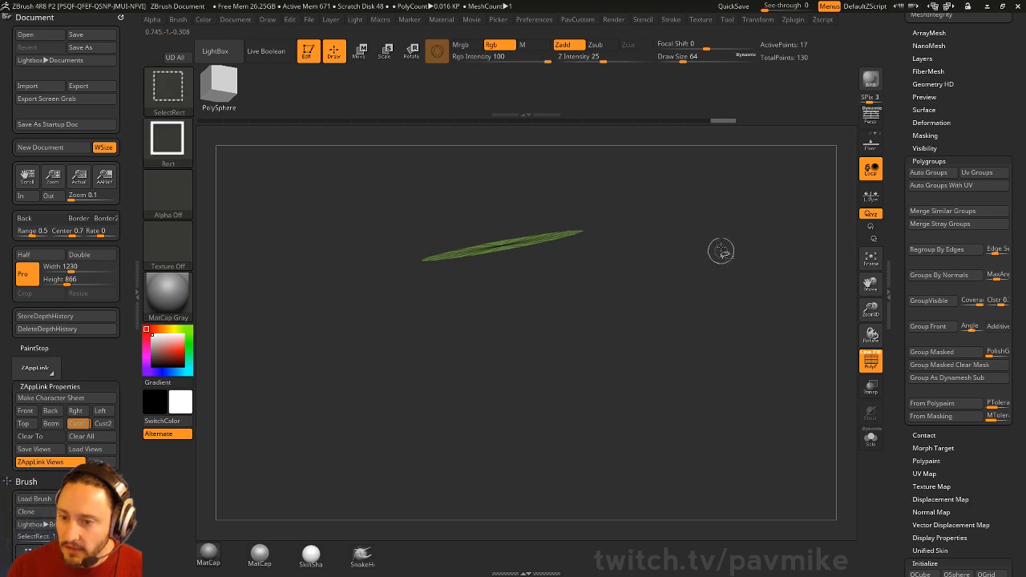
left_click(721, 251, "ctrl+shift")
key("2")
left_click(740, 259)
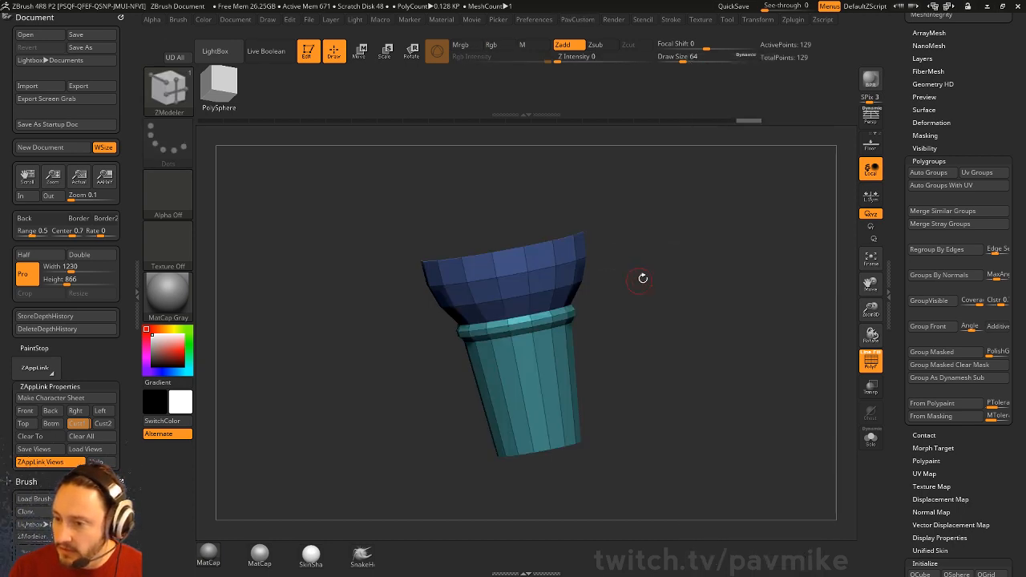
Step: QMesh all of the cone's polygons at once to give the open shell a wall thickness
left_click_drag(641, 277, 678, 309)
key("space")
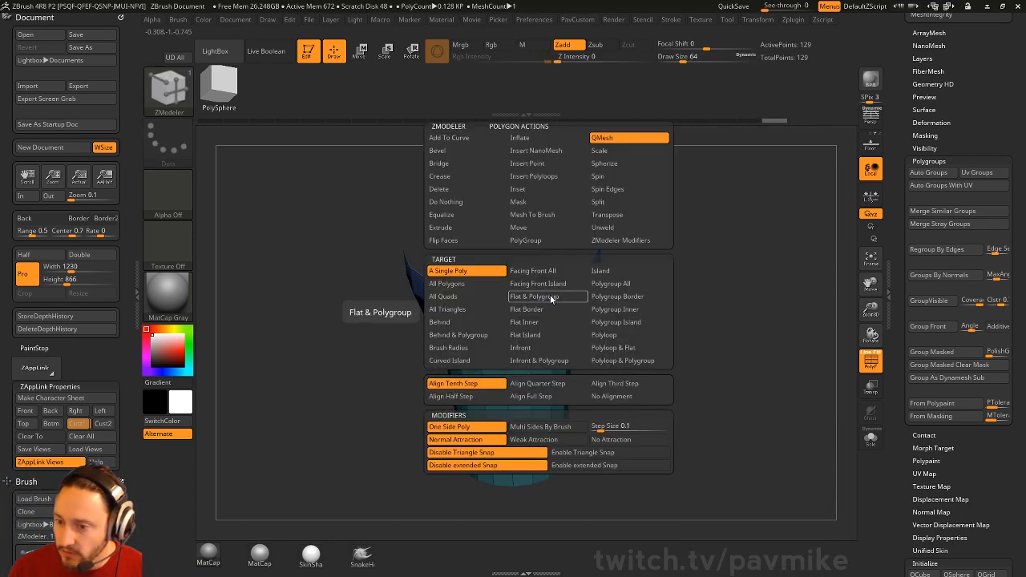
key("space")
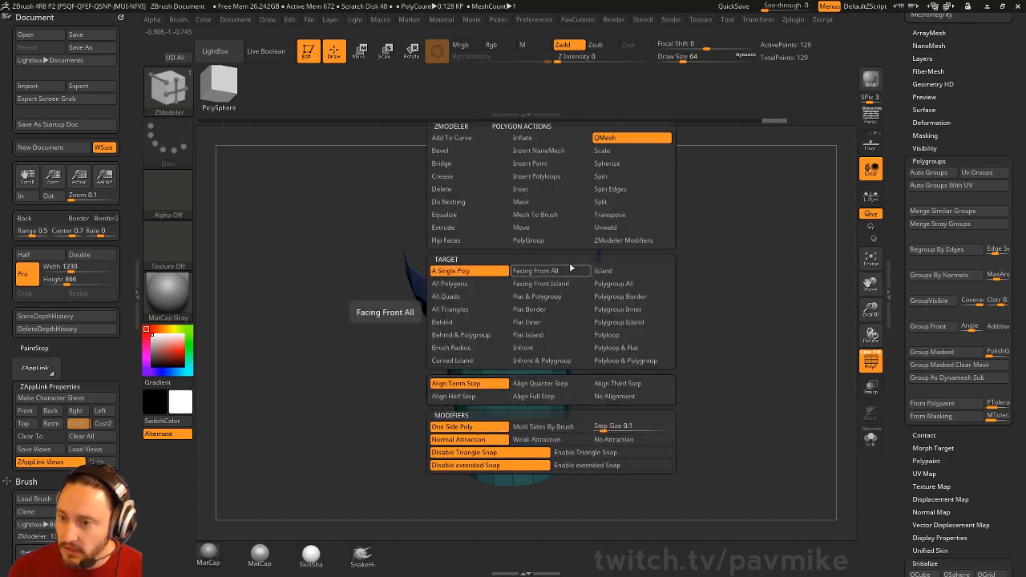
left_click(470, 270)
left_click_drag(551, 296, 552, 293)
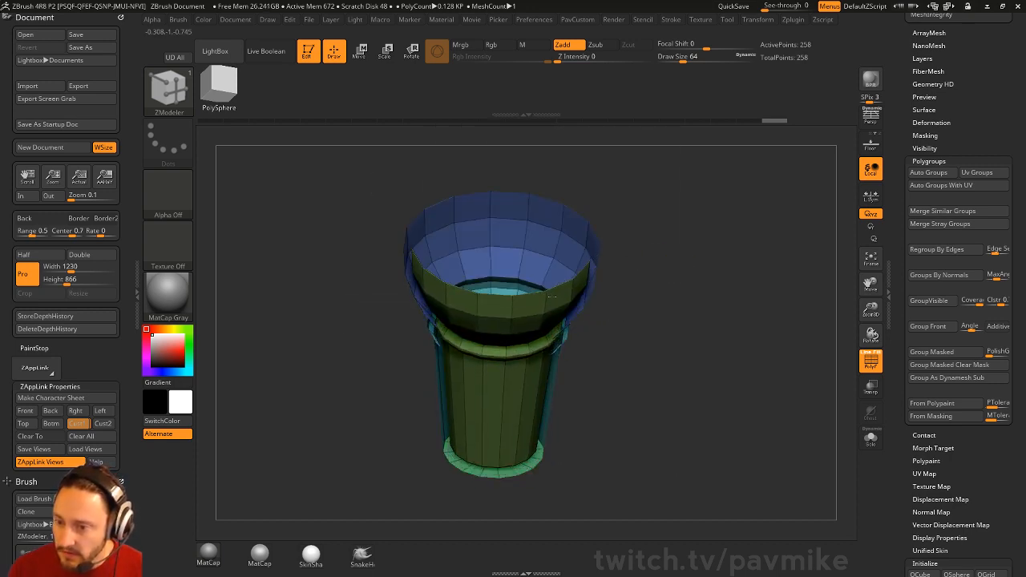
Step: Flip the cone's normals with the Display Properties Flip option
left_click_drag(725, 325, 704, 321)
left_click_drag(913, 161, 916, 232)
left_click_drag(908, 120, 906, 201)
key("shift")
left_click(935, 85)
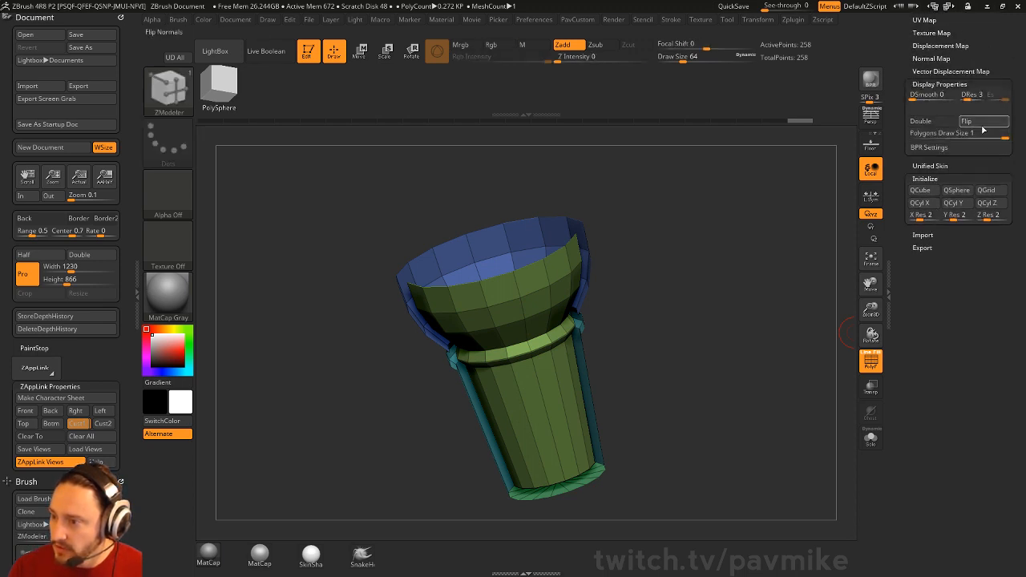
left_click(982, 123)
left_click_drag(779, 336, 508, 361)
key("5")
Step: Set the crease tolerance to 47 and crease the cone's edges
left_click_drag(948, 309, 949, 360)
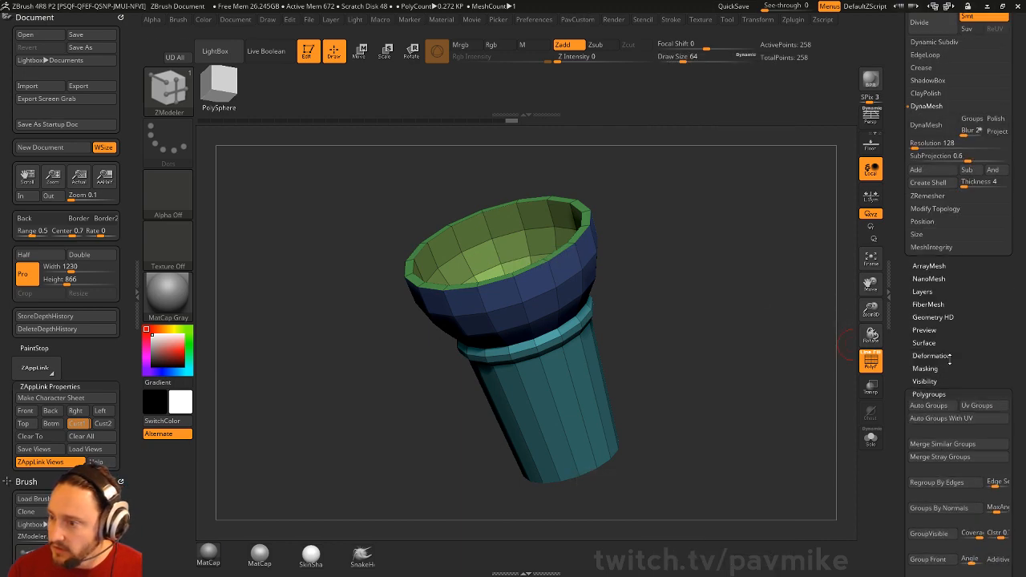
scroll(913, 321, "up", 5)
key("shift")
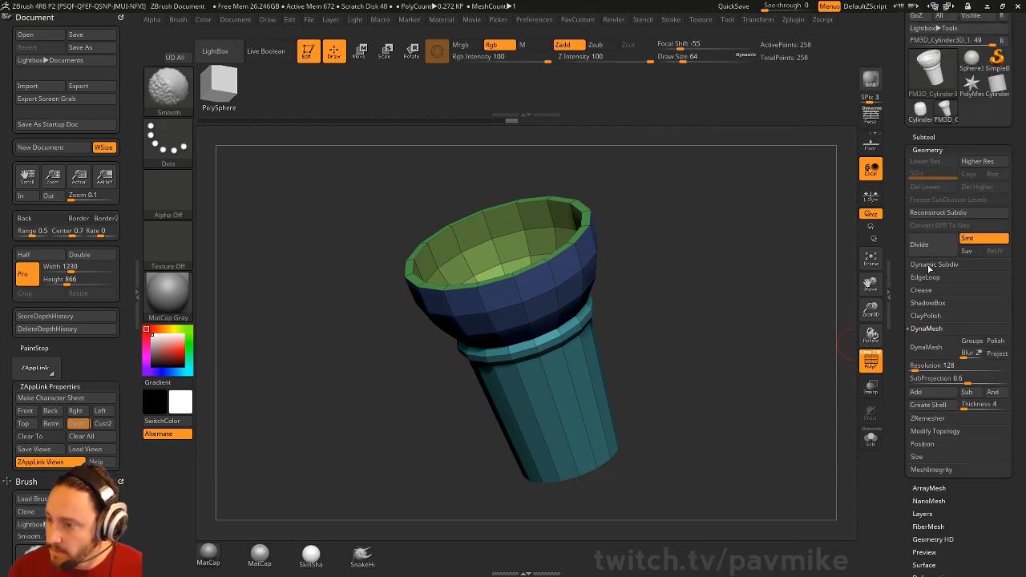
left_click(922, 291)
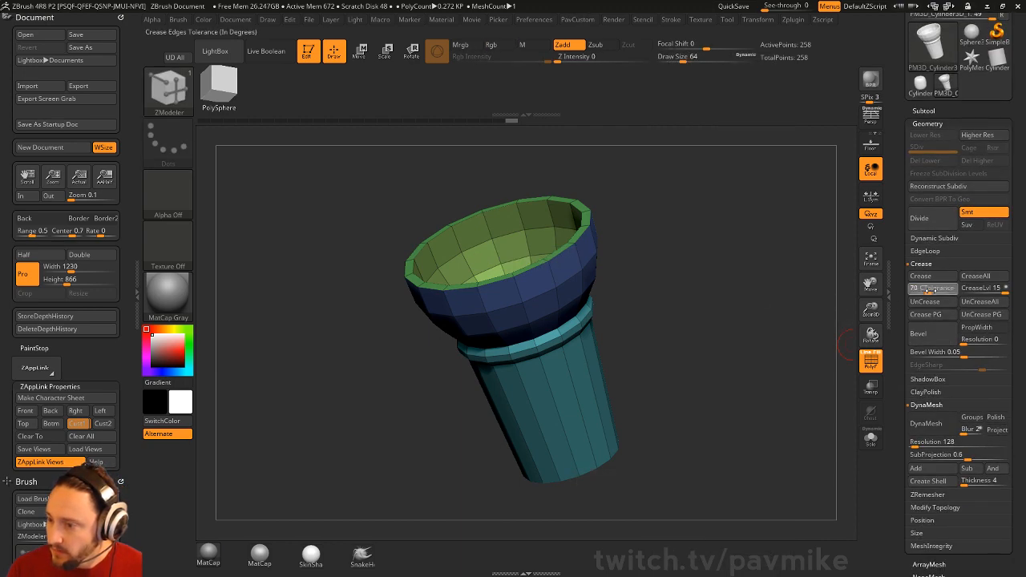
left_click_drag(929, 290, 921, 290)
left_click(927, 277)
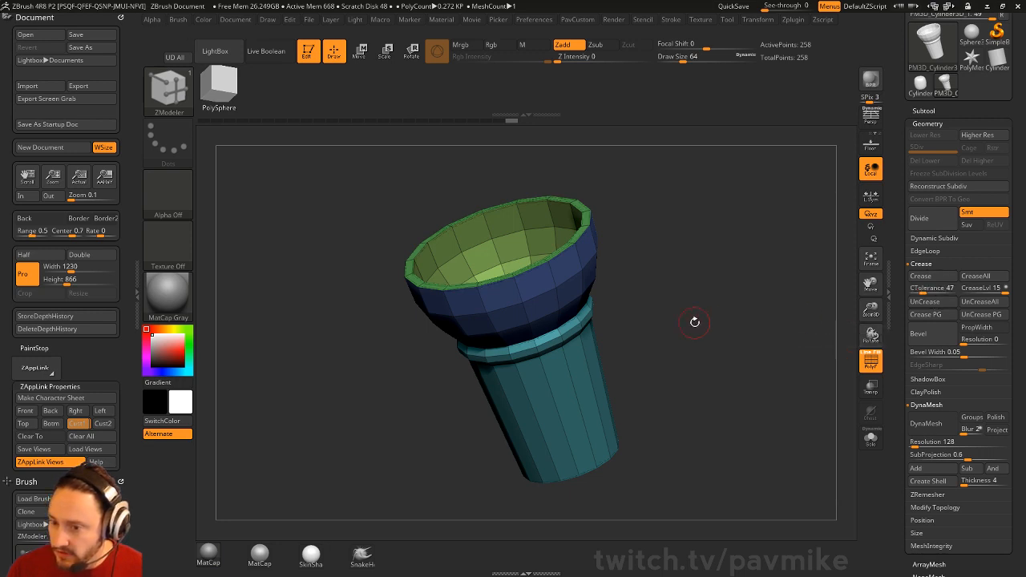
Step: Activate Dynamic Subdiv on the cone, choosing Always YES for the prompt, and hide the polyframe
left_click_drag(694, 321, 723, 301)
key("d")
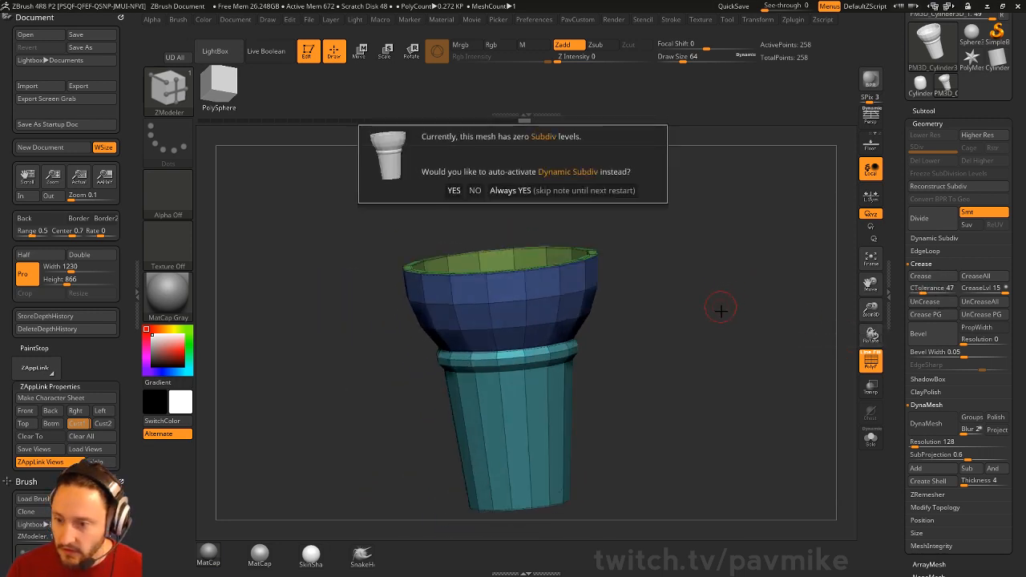
left_click(549, 192)
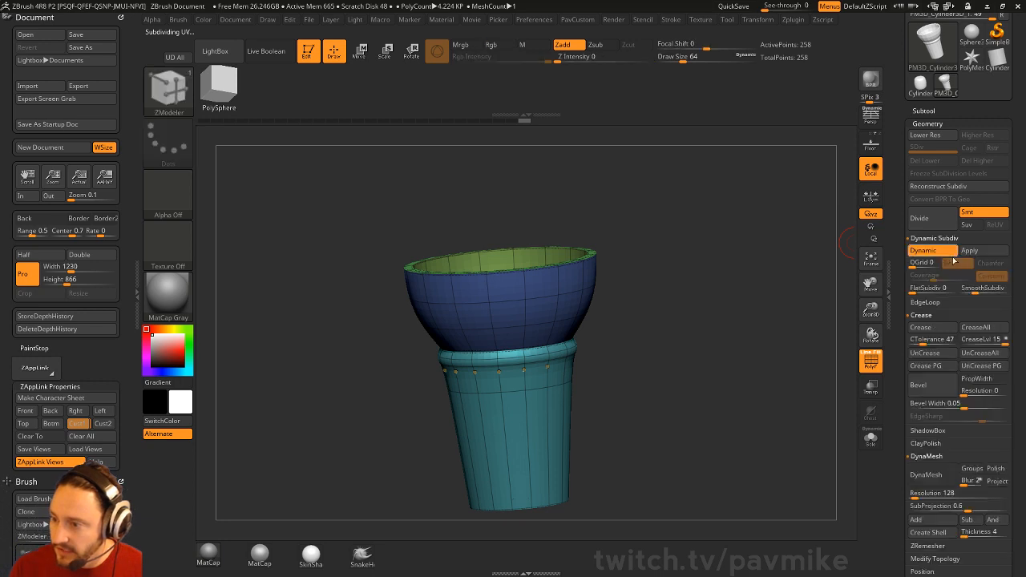
left_click_drag(695, 343, 660, 331)
left_click(874, 364)
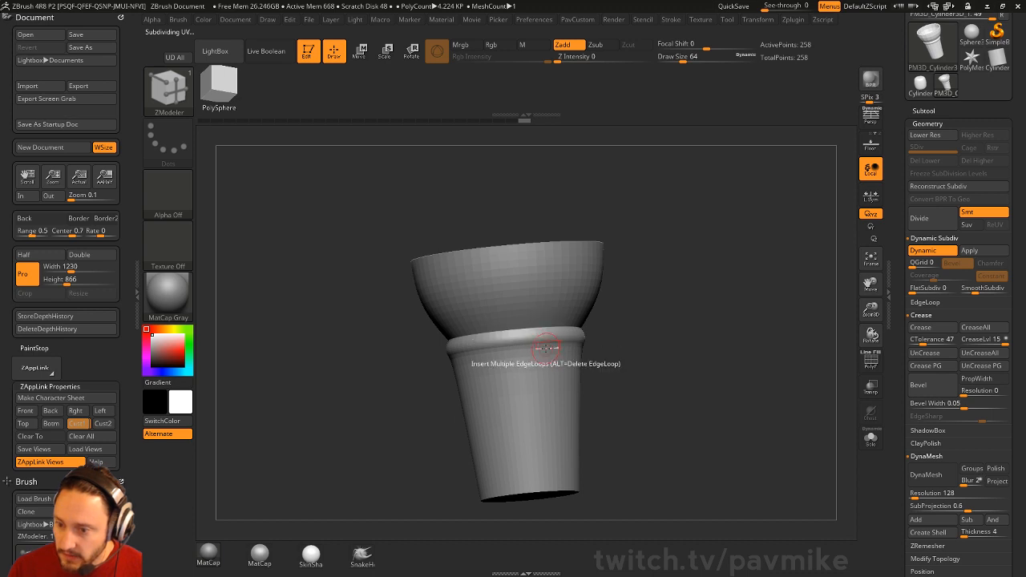
Step: Set the ZModeler edge action to Crease with the EdgeLoop Complete target
key("space")
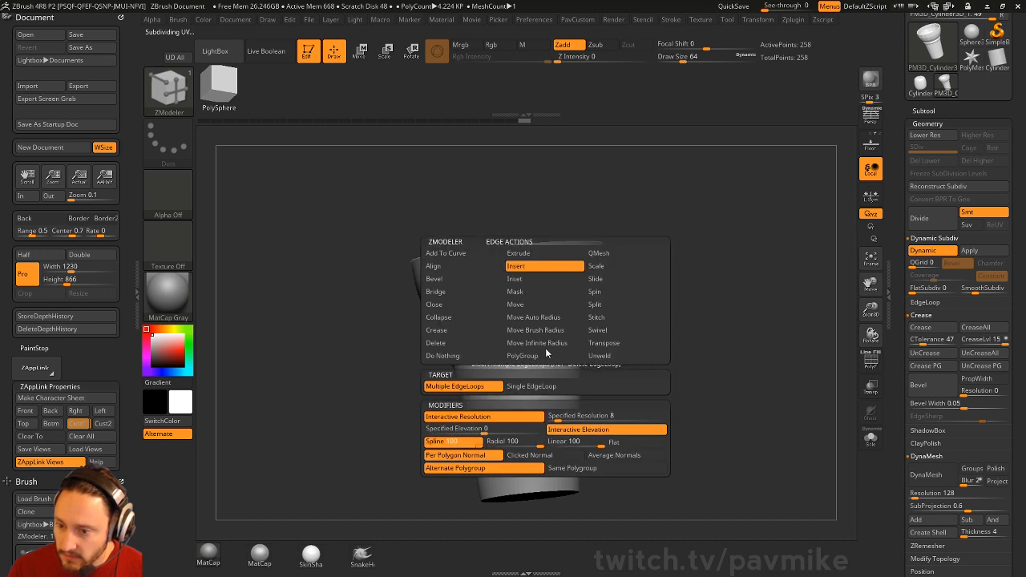
left_click(440, 331)
left_click(513, 386)
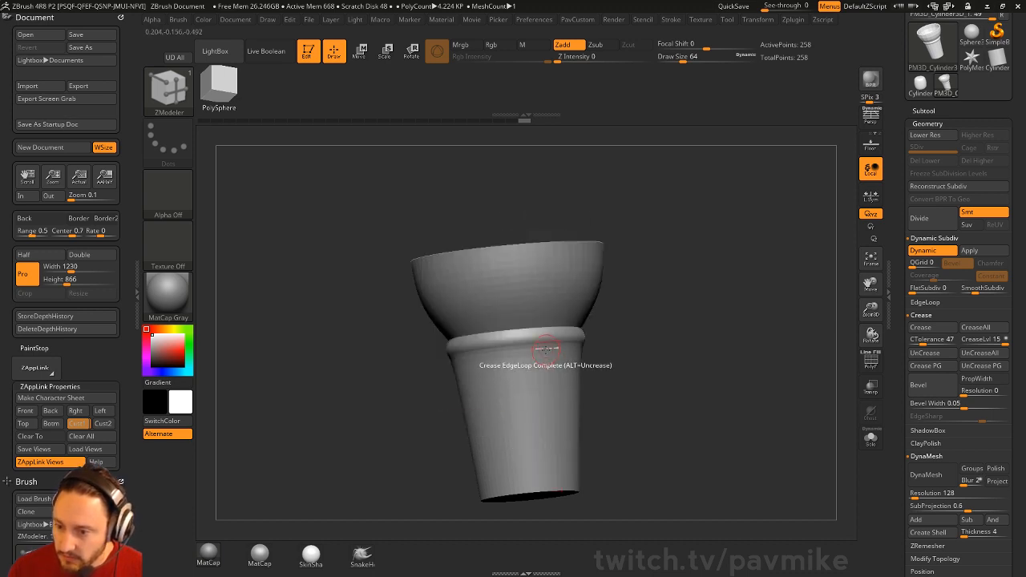
Step: Raise SmoothSubdiv to 4 and compare the cone with Dynamic Subdiv off and on
left_click_drag(689, 317, 667, 345)
left_click_drag(609, 269, 655, 289, "alt")
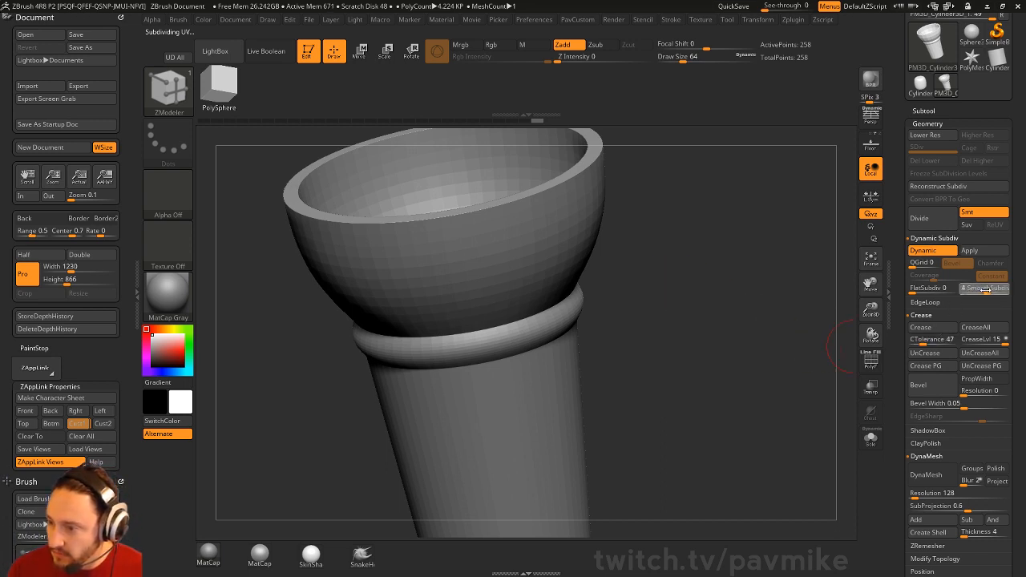
left_click_drag(986, 290, 993, 299)
mouse_move(744, 354)
left_mouse_down()
mouse_move(805, 304)
mouse_move(751, 339)
left_mouse_up()
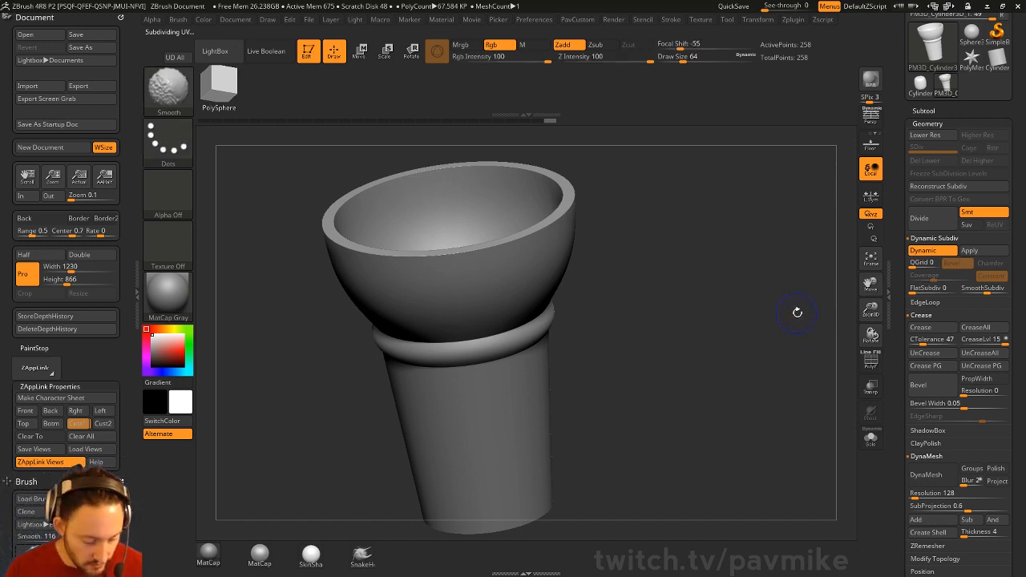
key("shift+d")
key("d")
key("shift+d")
key("d")
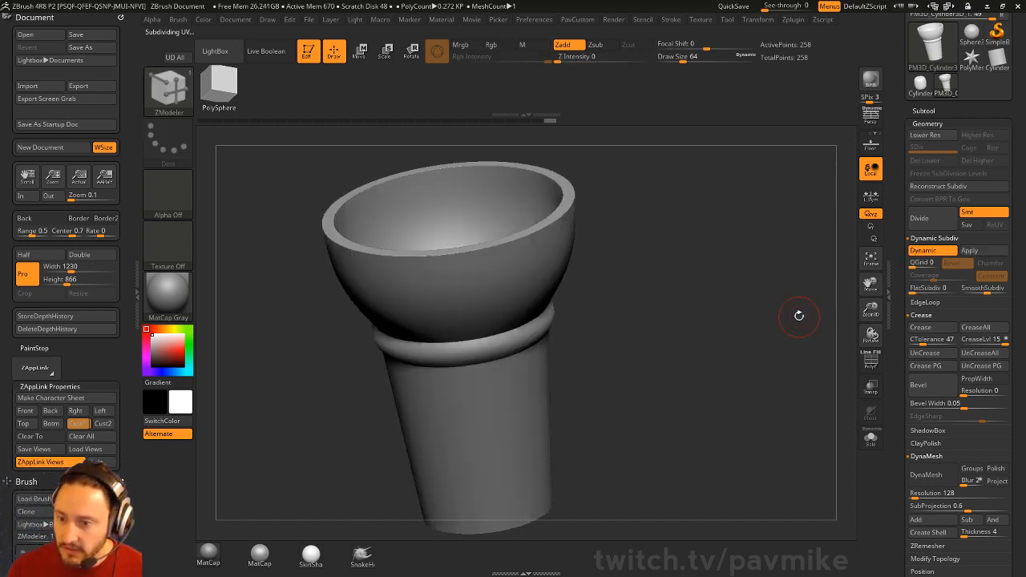
mouse_move(780, 331)
left_mouse_down()
mouse_move(787, 232)
mouse_move(787, 323)
left_mouse_up()
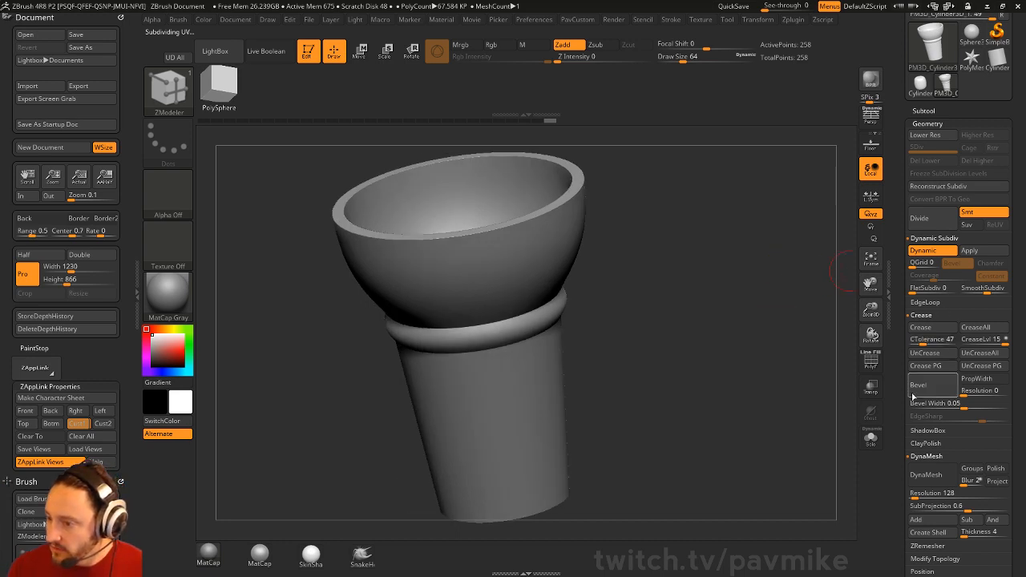
Step: Lower the crease level to 2 to soften the cone's creased edges, and toggle Dynamic Subdiv to check the smoothing
left_click_drag(907, 434, 906, 423)
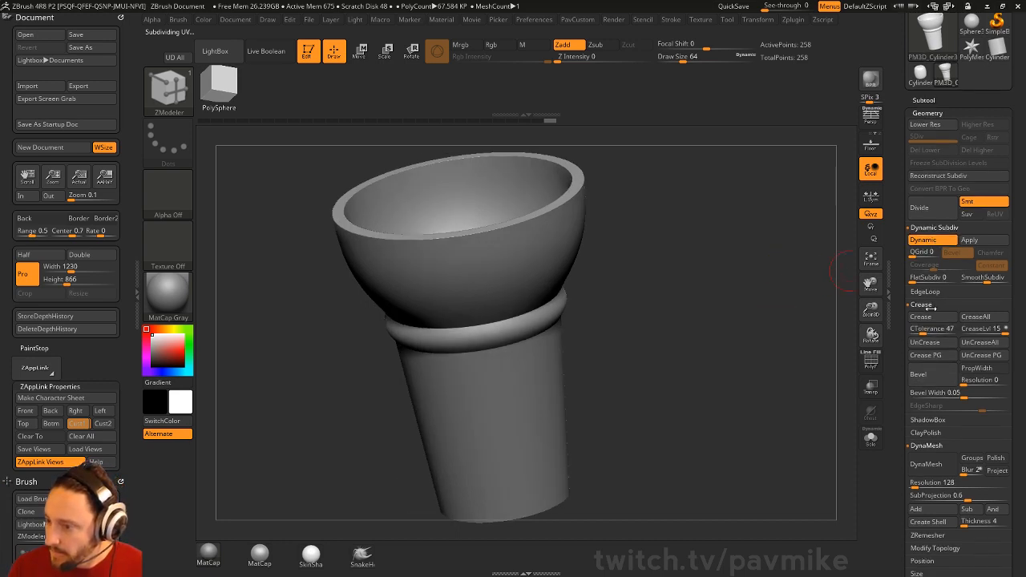
left_click_drag(977, 330, 970, 330)
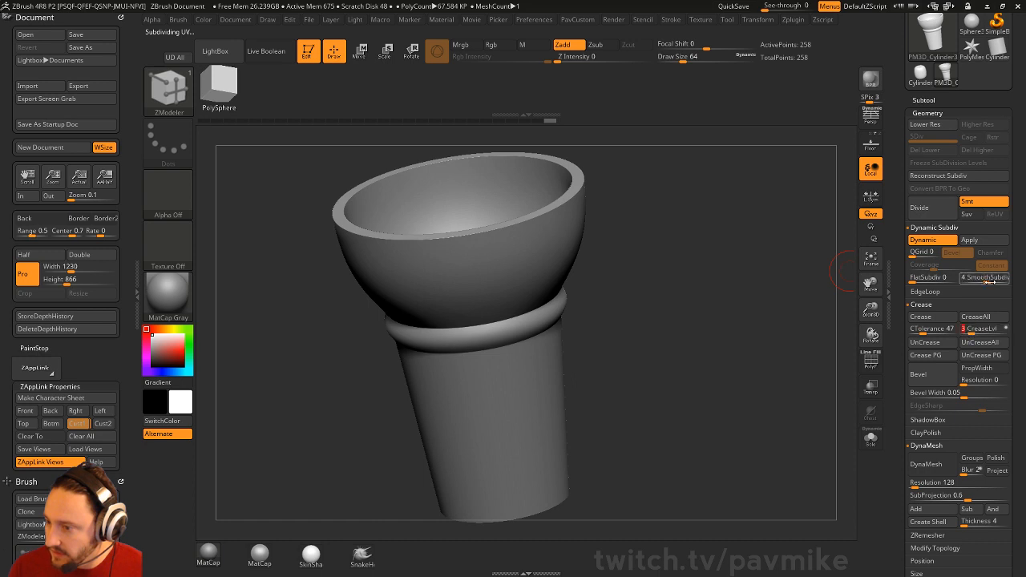
key("shift")
key("shift+d")
key("d")
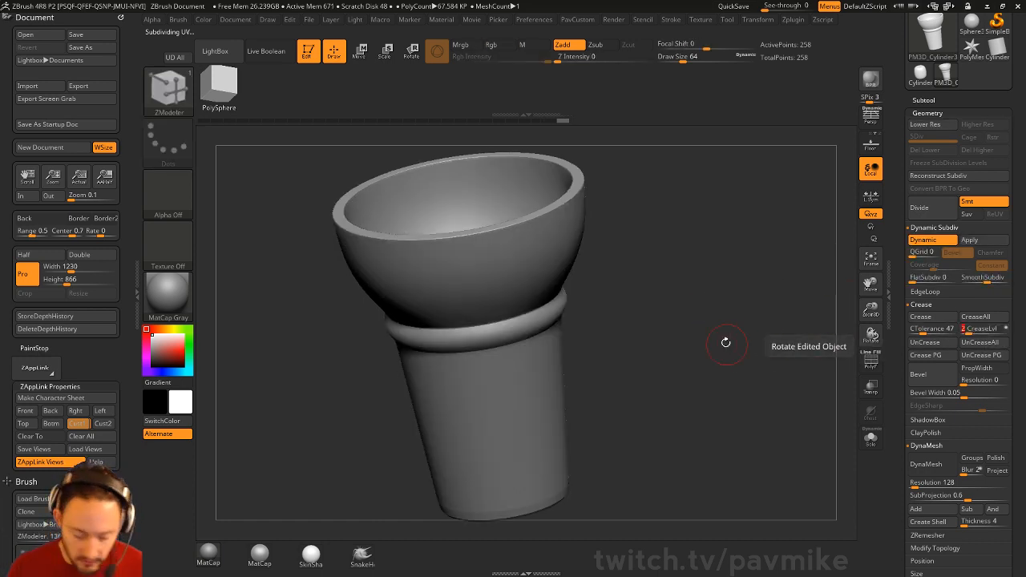
key("shift+d")
key("d")
left_click_drag(730, 345, 738, 336)
left_click_drag(738, 337, 598, 290, "alt")
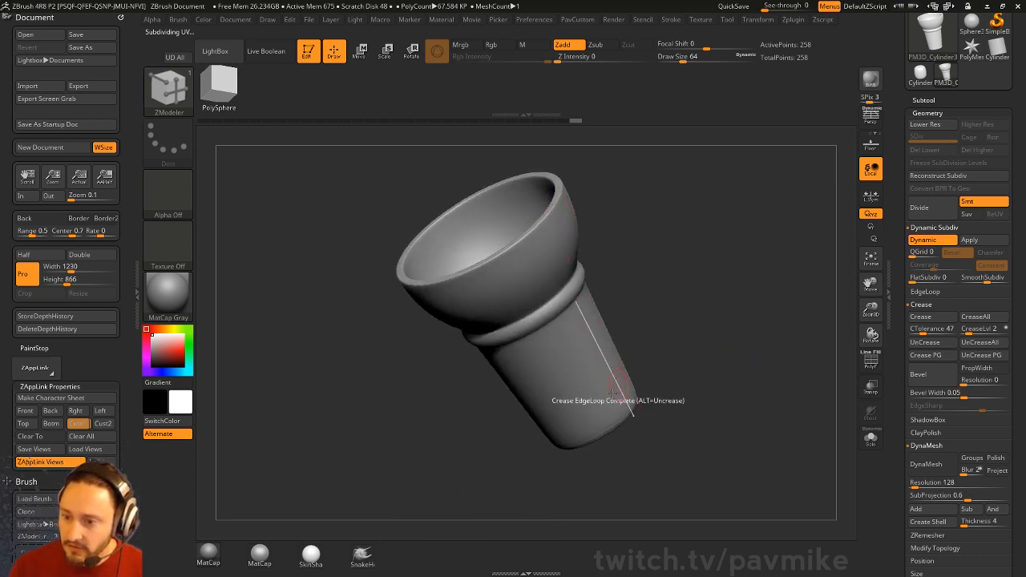
left_click_drag(698, 382, 734, 361, "alt")
Step: Insert a Single EdgeLoop around the cone's outer wall near its base, using the polyframe as a guide
left_click(870, 361)
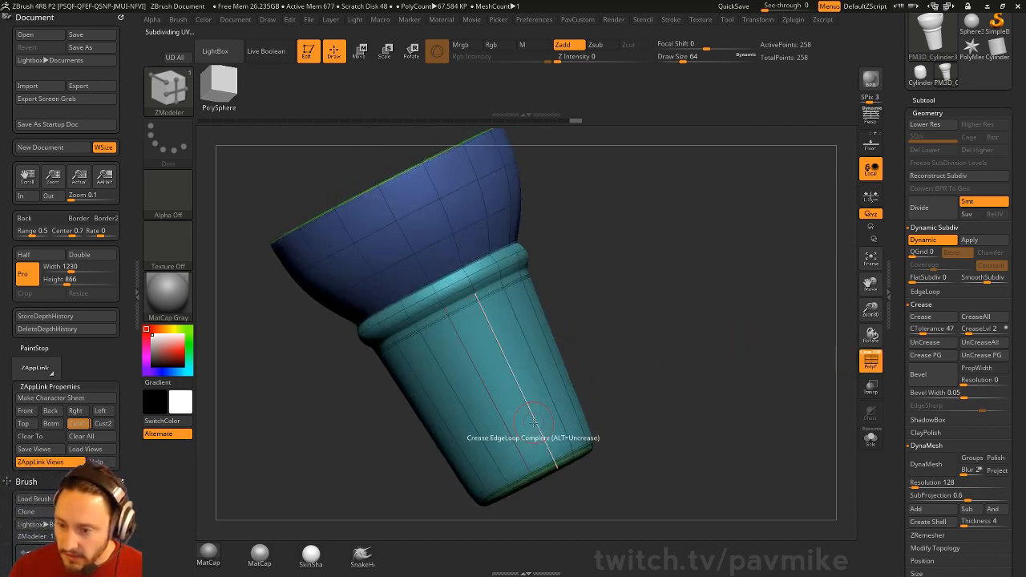
key("space")
left_click(522, 267)
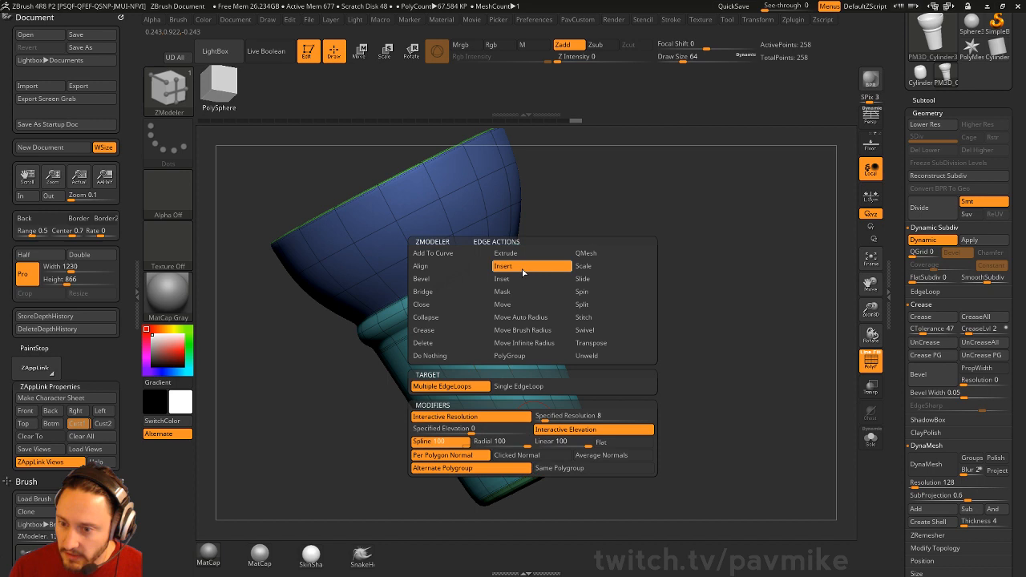
left_click(519, 389)
left_click_drag(524, 393, 538, 432)
left_click_drag(633, 421, 724, 381)
left_click(871, 363)
mouse_move(750, 327)
left_mouse_down()
mouse_move(775, 323)
mouse_move(737, 327)
mouse_move(712, 381)
mouse_move(744, 321)
left_mouse_up()
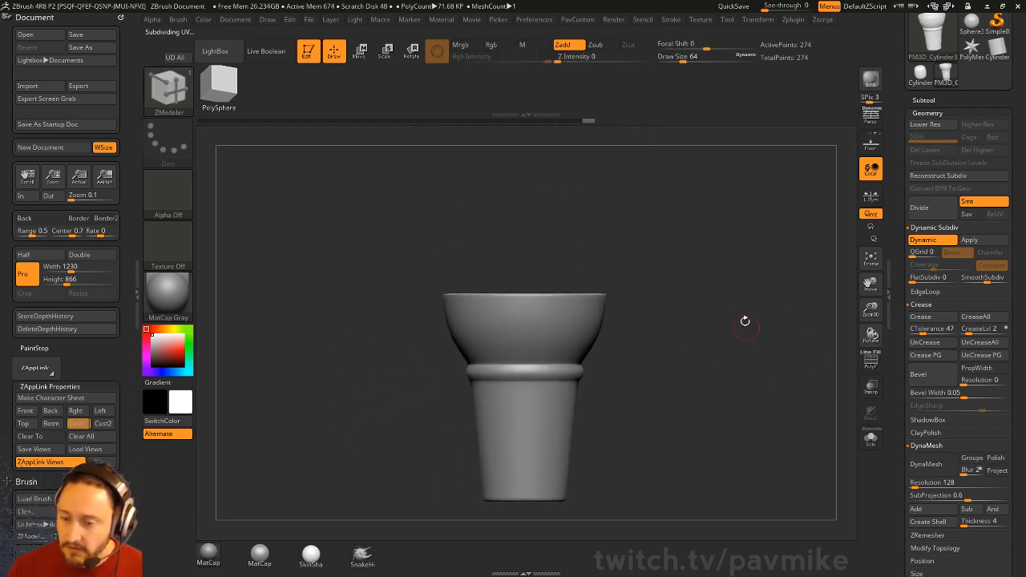
Step: Leave Edit mode, clear the canvas, and draw a Helix3D primitive in Edit mode
left_click(308, 52)
key("ctrl+n")
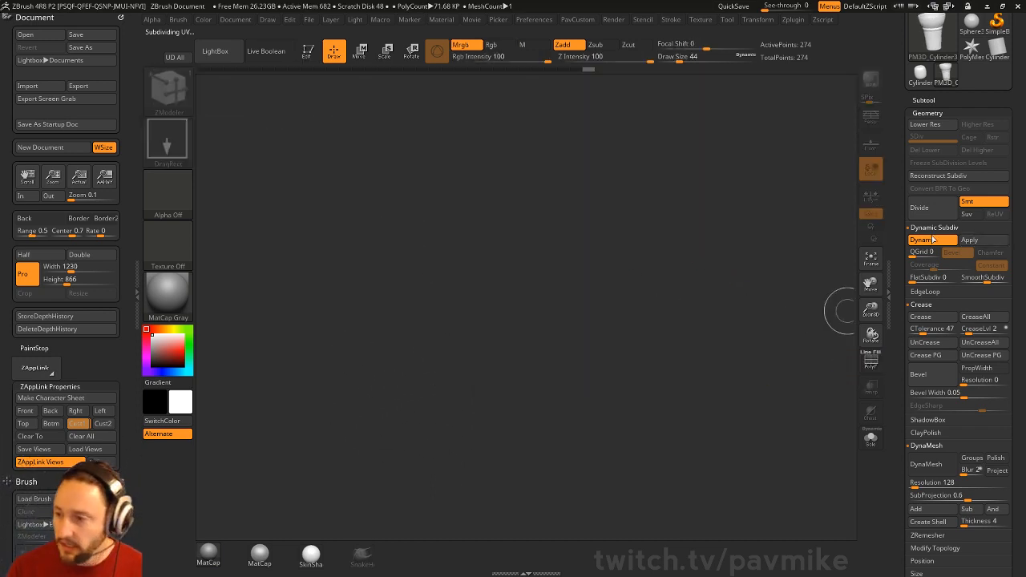
scroll(898, 227, "up", 3)
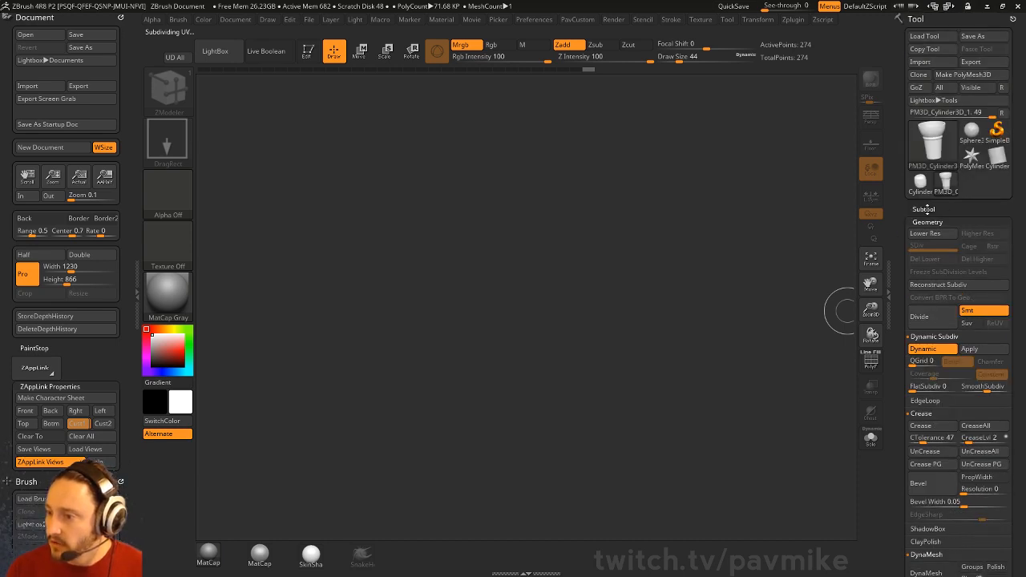
left_click(934, 148)
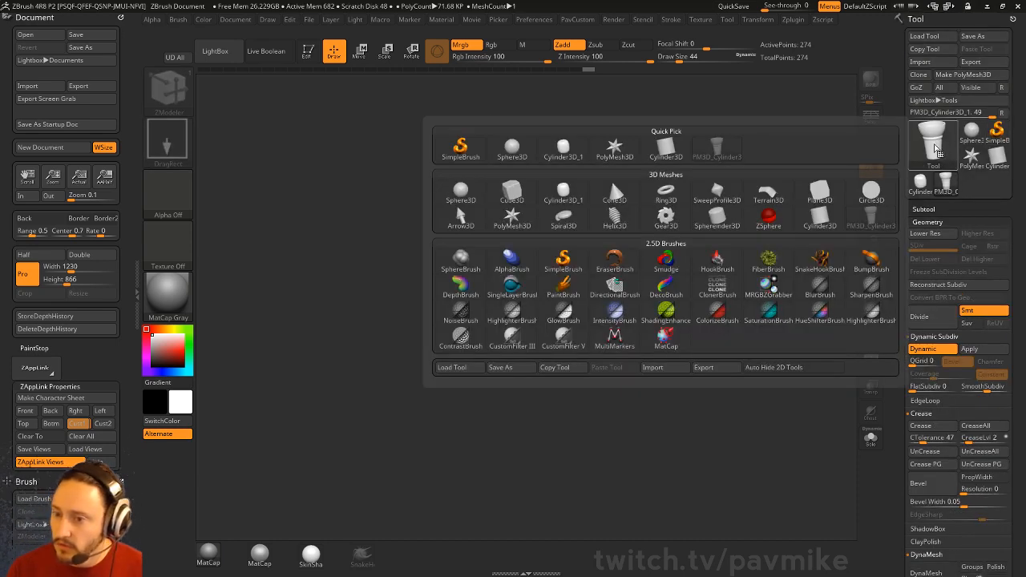
left_click(615, 216)
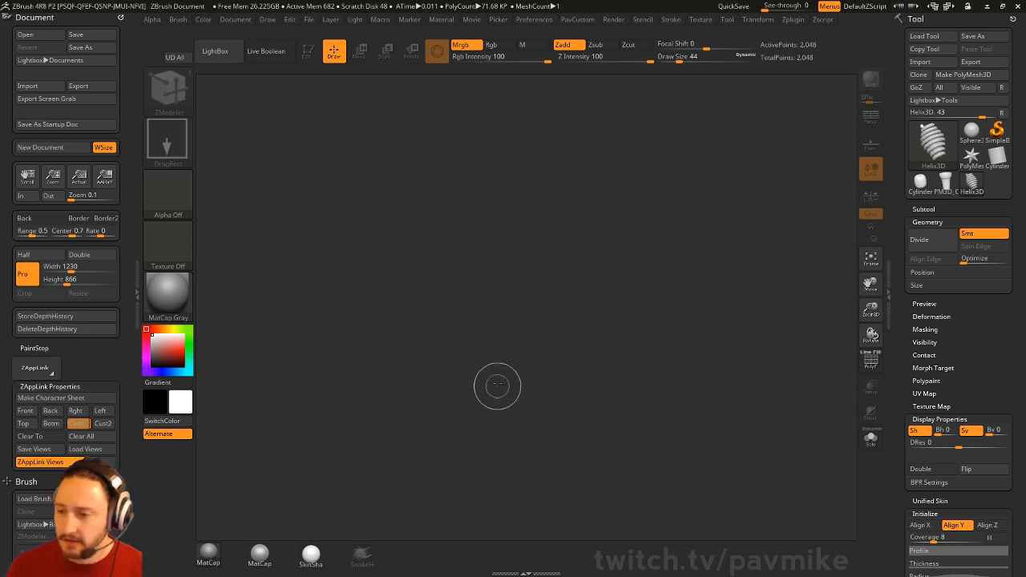
left_click_drag(538, 340, 540, 417)
left_click(307, 51)
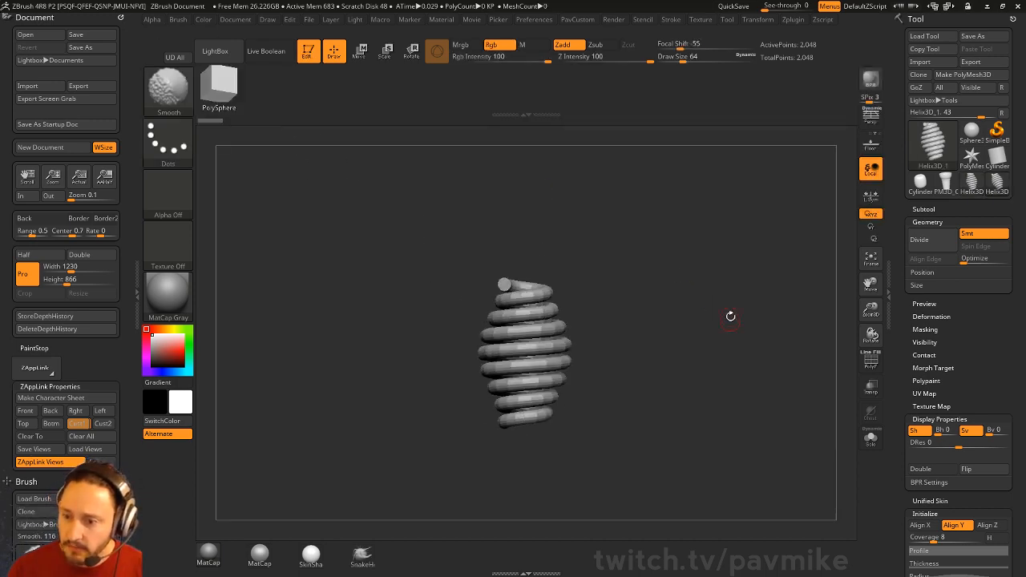
Step: Set the helix's Coverage to 4 in its Initialize settings
left_click_drag(730, 316, 758, 343, "alt")
mouse_move(904, 363)
left_mouse_down()
mouse_move(909, 247)
mouse_move(914, 270)
left_mouse_up()
key("shift")
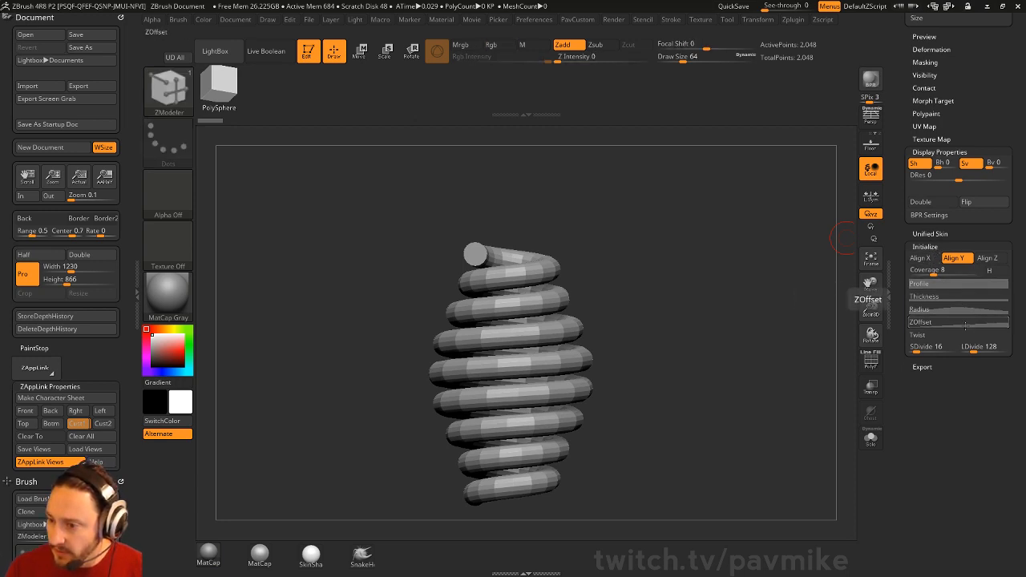
left_click_drag(910, 245, 910, 512)
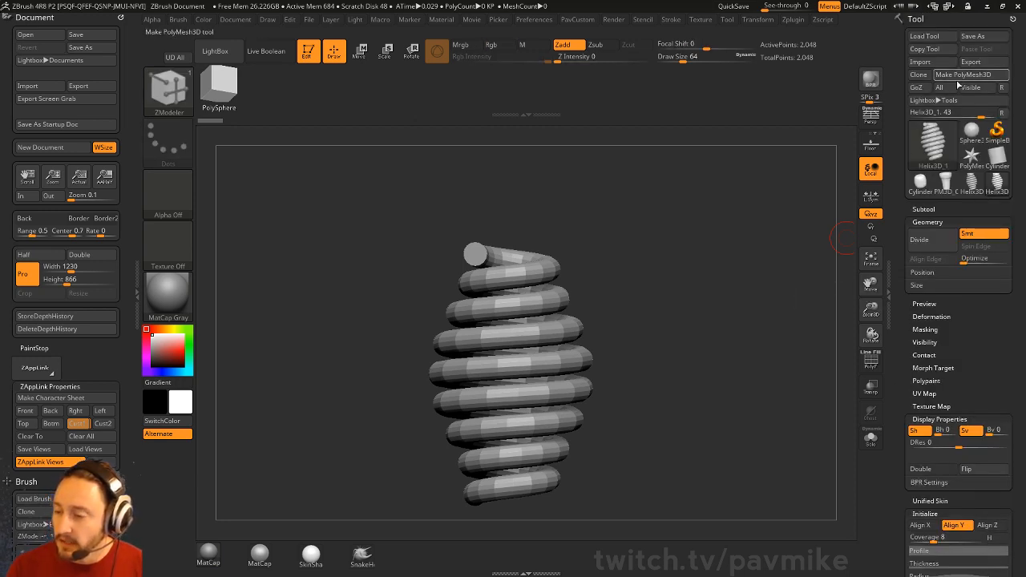
left_click_drag(901, 355, 959, 142)
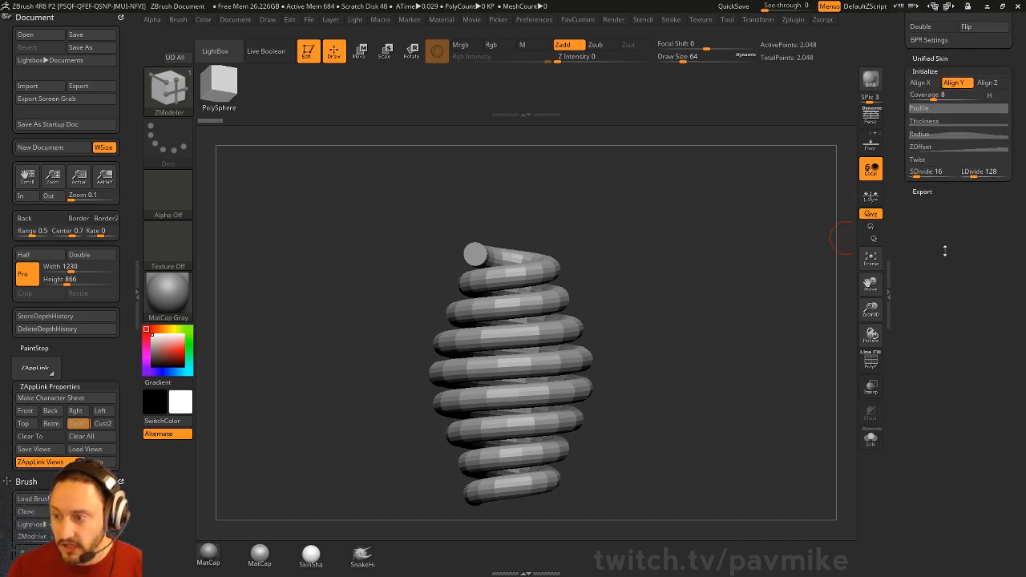
left_click_drag(944, 251, 948, 357)
left_click_drag(898, 331, 899, 249)
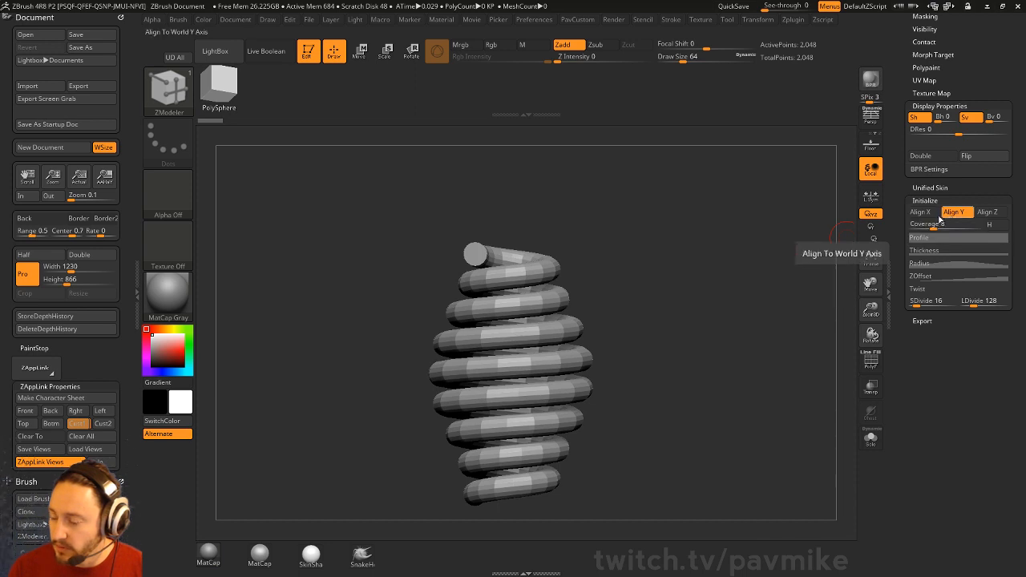
left_click_drag(803, 282, 759, 284)
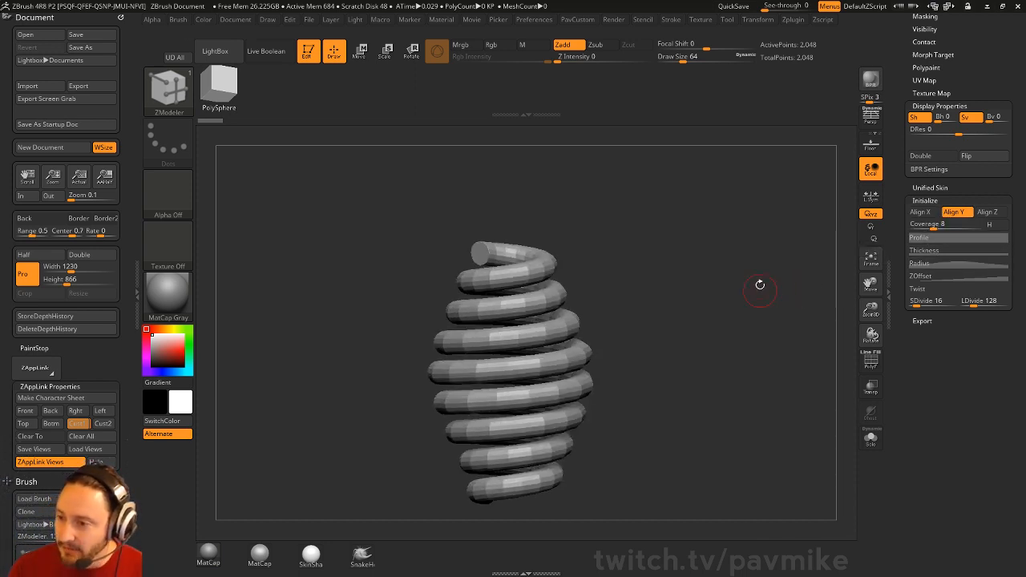
left_click(937, 263)
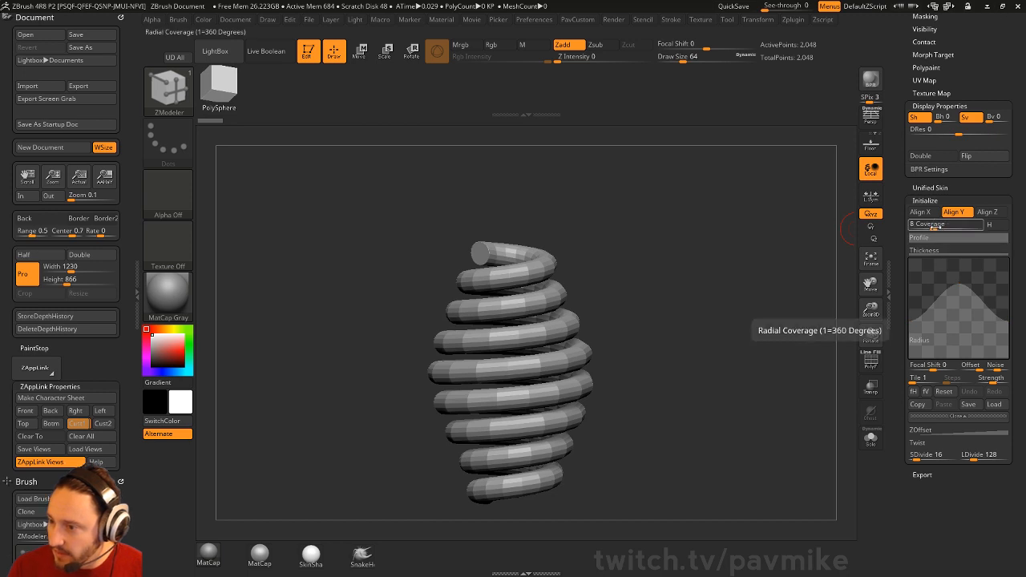
mouse_move(936, 227)
left_mouse_down()
mouse_move(912, 226)
mouse_move(925, 226)
left_mouse_up()
left_click(922, 227)
type("4")
key("Return")
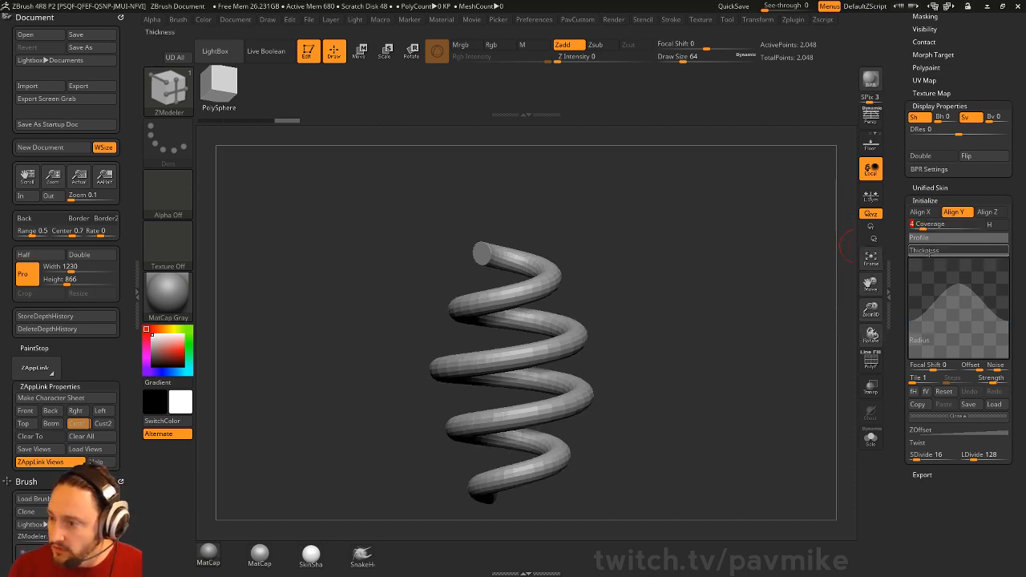
Step: Raise both ends of the helix's Thickness curve, with the base end higher than the tip, to fatten the coils
left_click(924, 250)
left_click_drag(910, 234, 911, 239)
scroll(935, 233, "down", 3)
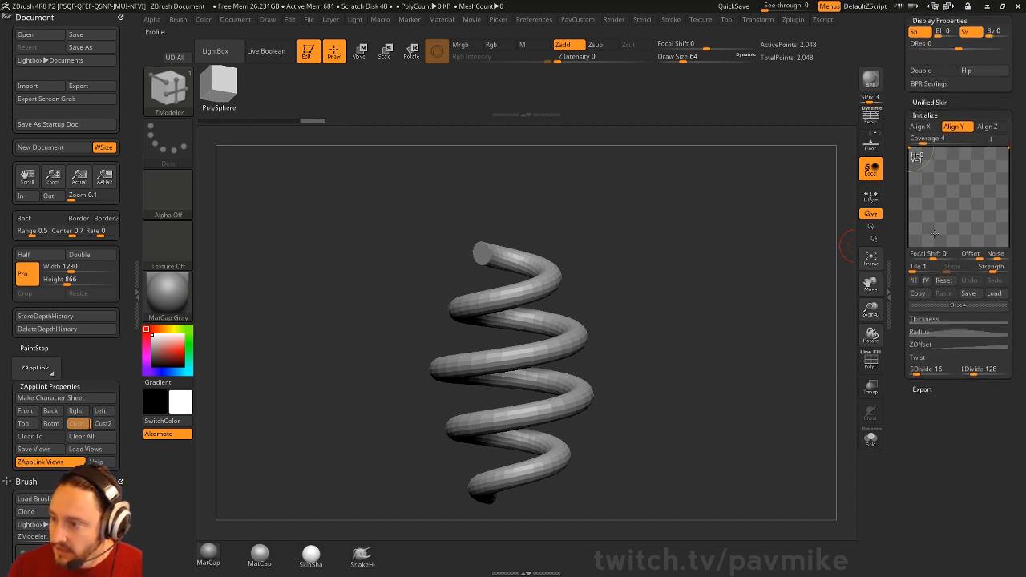
left_click(924, 318)
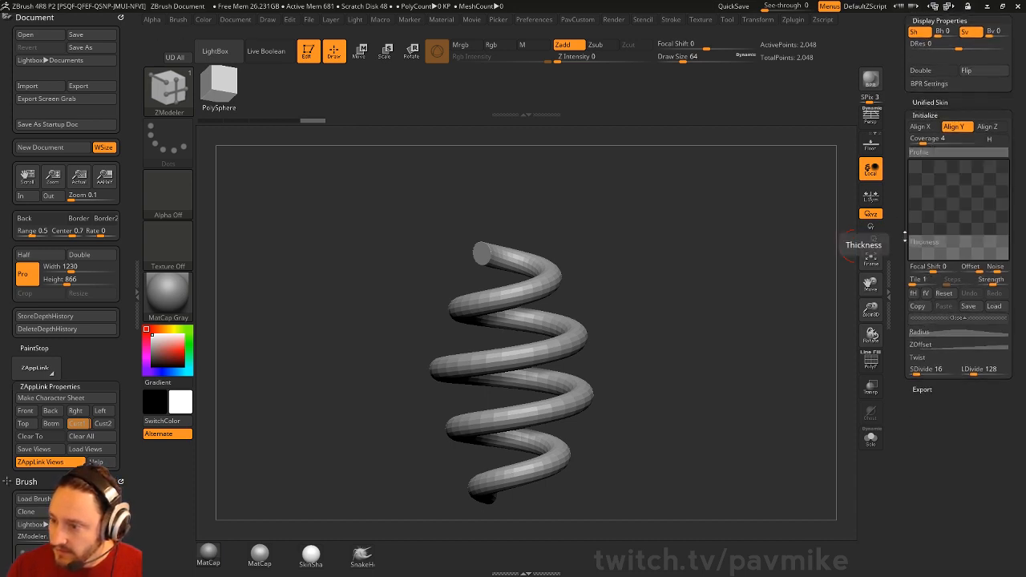
mouse_move(910, 237)
left_mouse_down()
mouse_move(910, 213)
mouse_move(910, 235)
left_mouse_up()
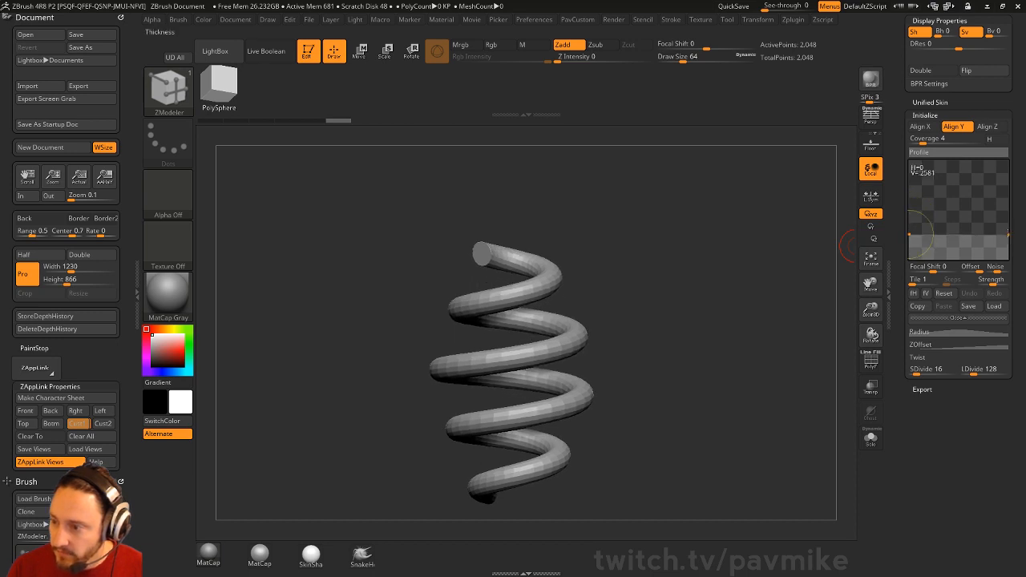
left_click_drag(1008, 234, 1012, 208)
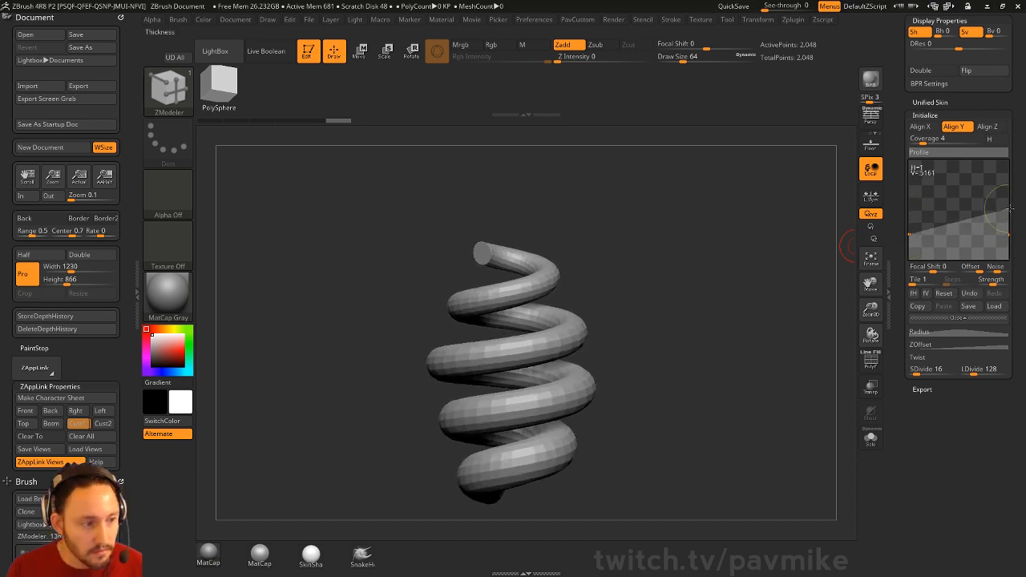
left_click_drag(914, 232, 910, 209)
left_click_drag(1008, 210, 1007, 194)
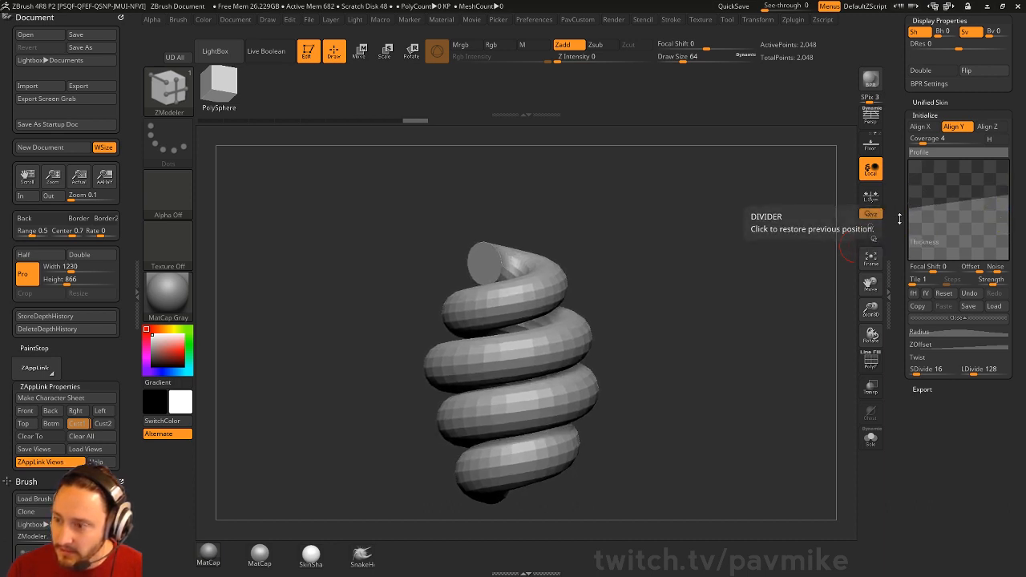
Step: Increase the helix's Coverage to about 4.56
left_click_drag(899, 221, 896, 193)
left_click_drag(899, 258, 896, 319)
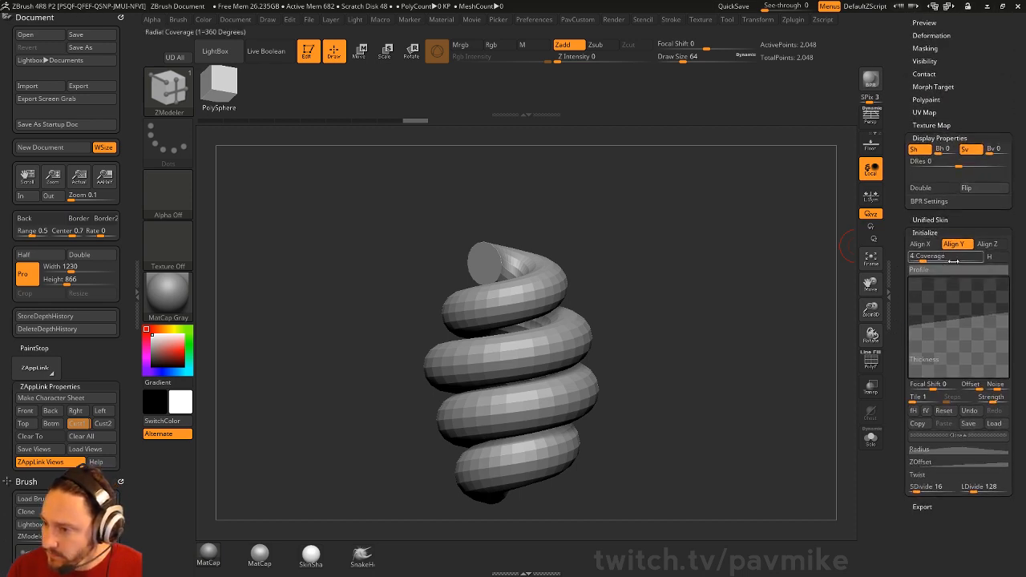
left_click_drag(922, 258, 924, 258)
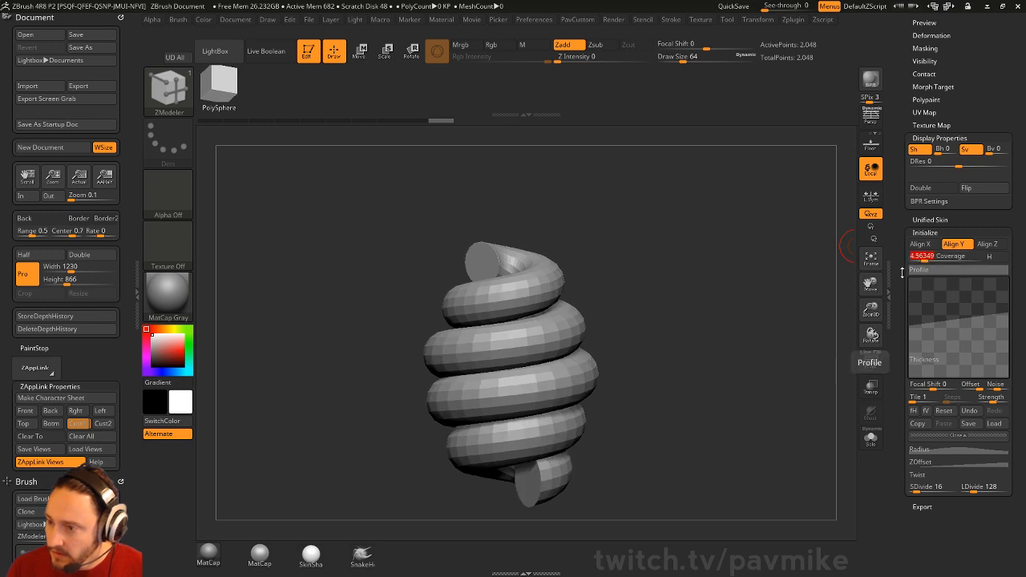
Step: Raise the end of the helix's Radius curve to about 0.71 to widen the base, and check the shape from above
scroll(909, 321, "down", 3)
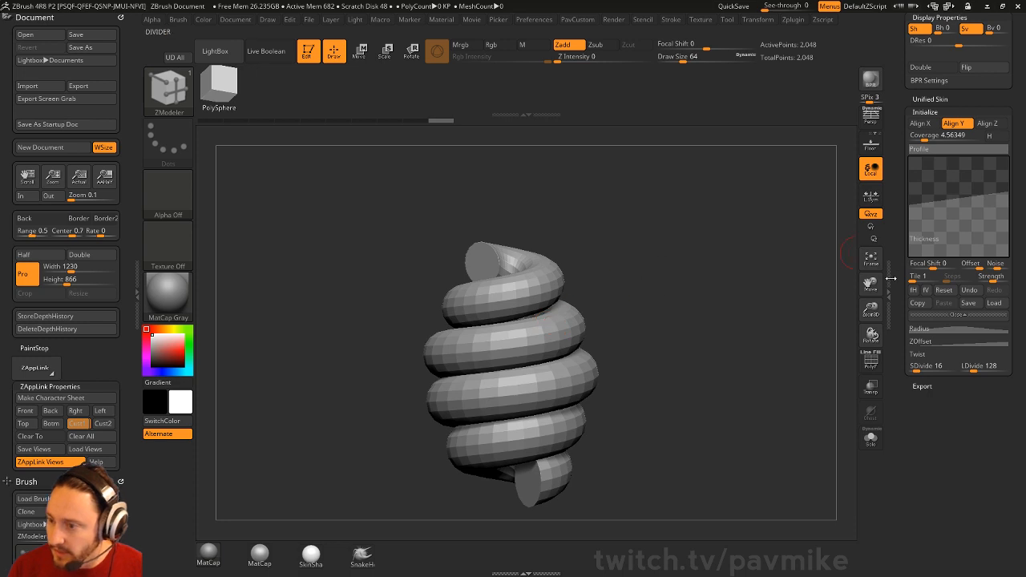
left_click(919, 329)
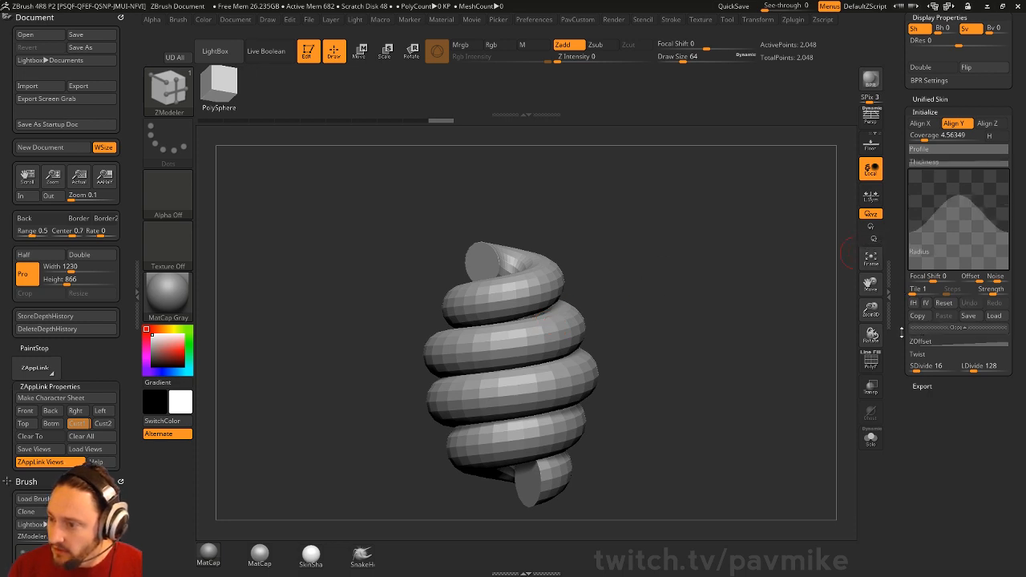
mouse_move(909, 221)
left_mouse_down()
mouse_move(909, 204)
mouse_move(909, 221)
left_mouse_up()
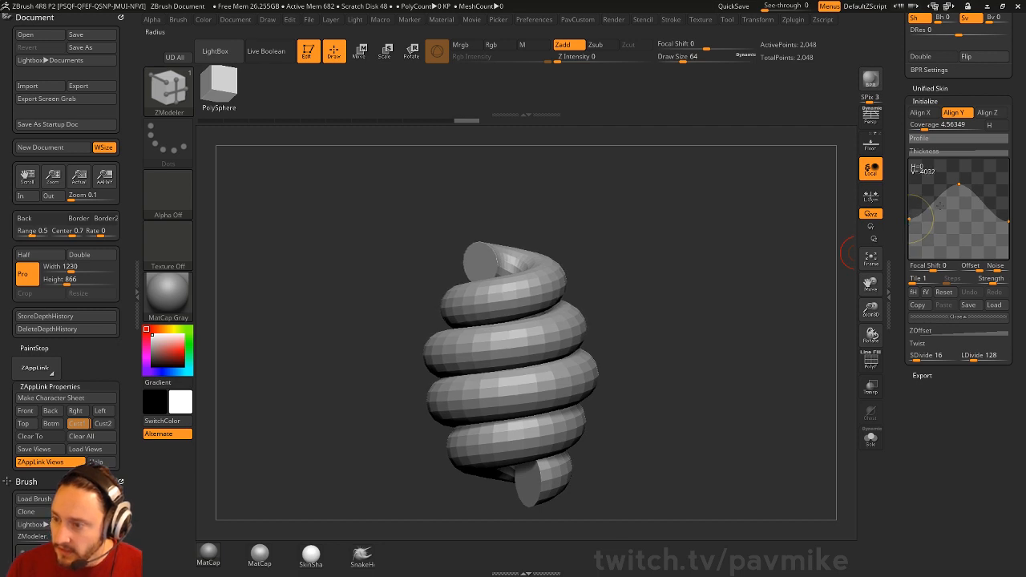
left_click_drag(1006, 219, 1009, 189)
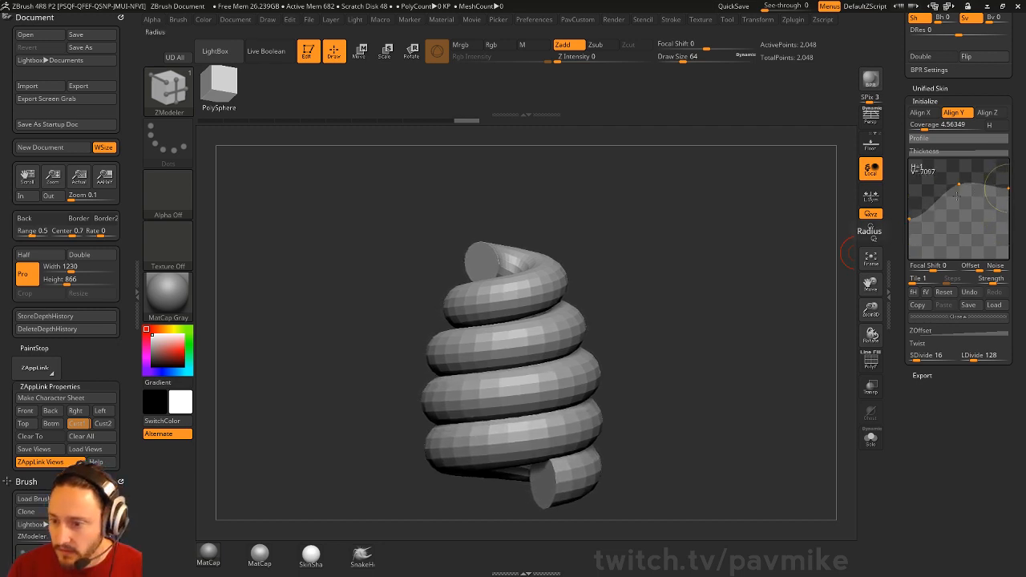
left_click_drag(762, 297, 735, 300, "shift")
left_click_drag(591, 225, 588, 312)
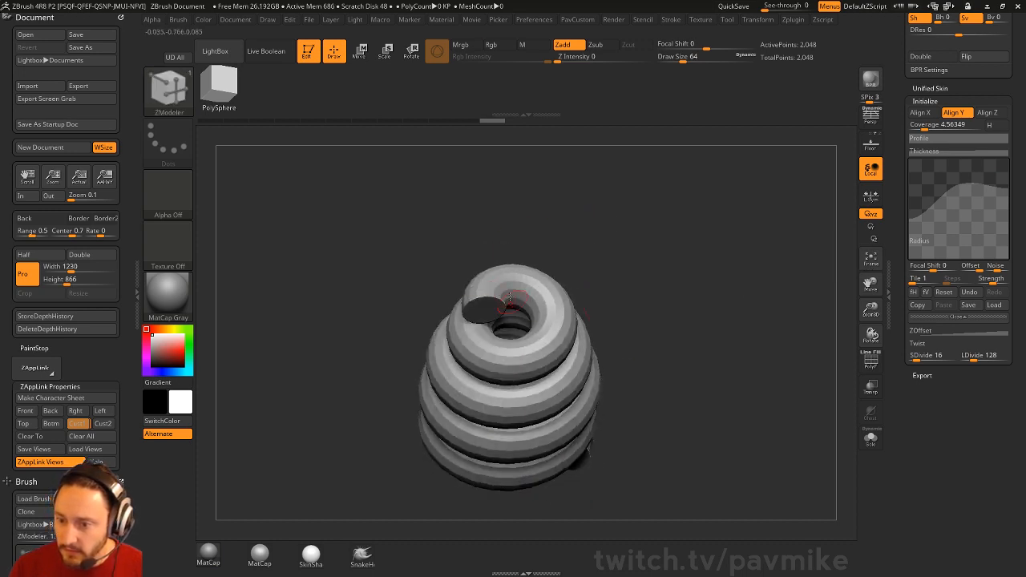
left_click_drag(508, 291, 652, 220)
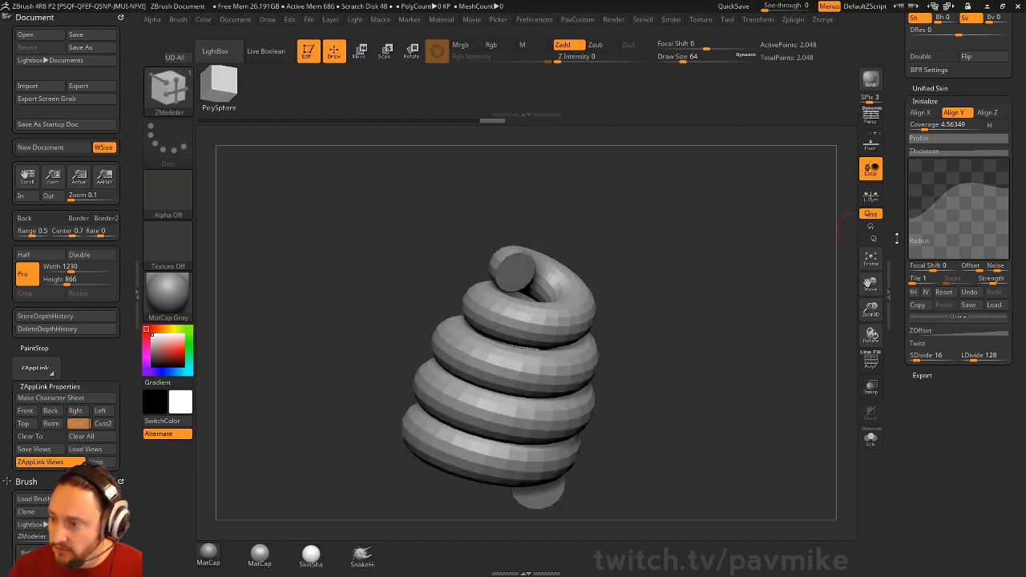
Step: Lower the start of the Radius curve to tighten the swirl's tip, and slightly adjust the end of the ZOffset curve
left_click_drag(896, 238, 897, 167)
left_click(924, 296)
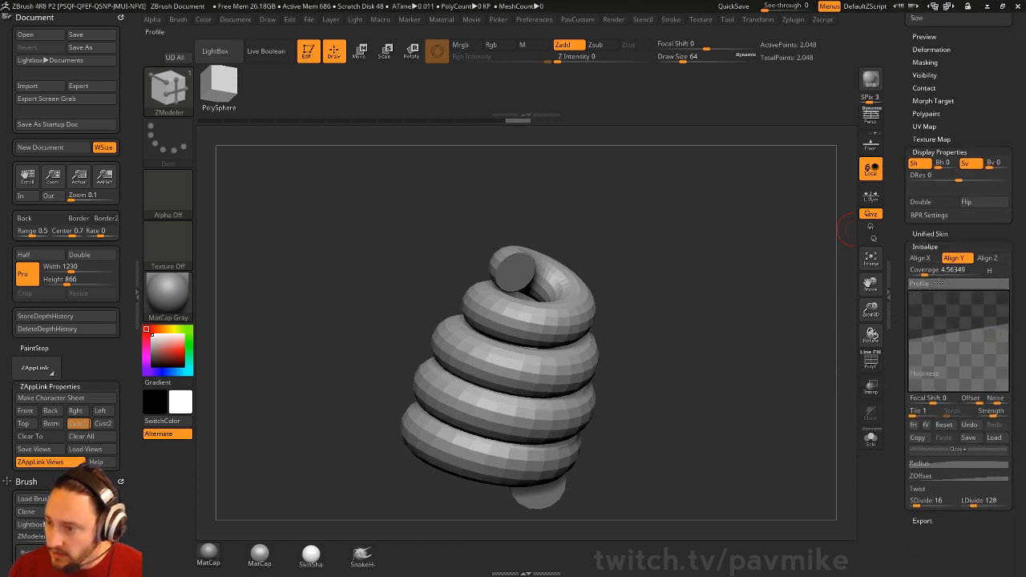
left_click(948, 282)
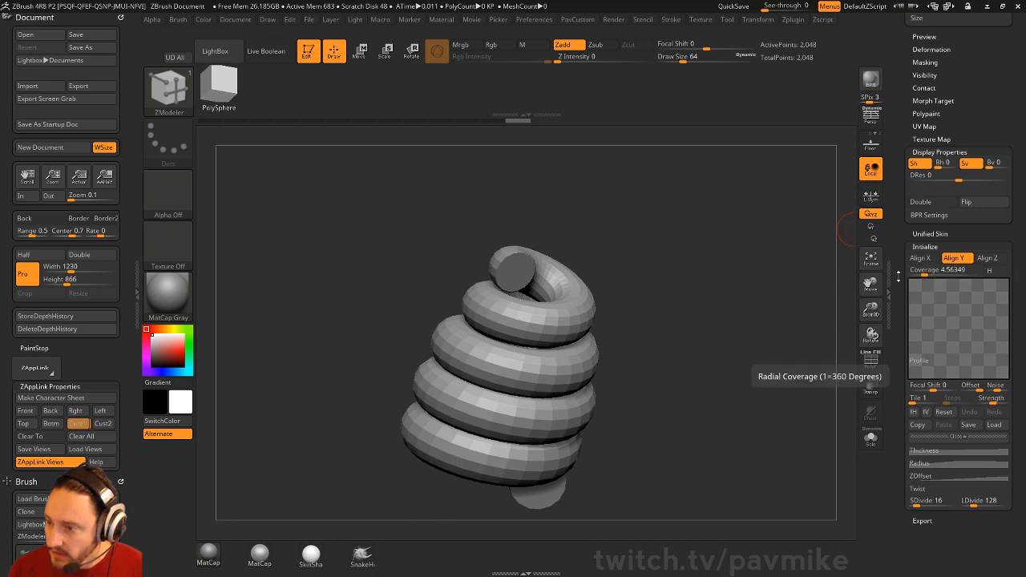
left_click_drag(898, 281, 898, 186)
scroll(898, 369, "down", 1)
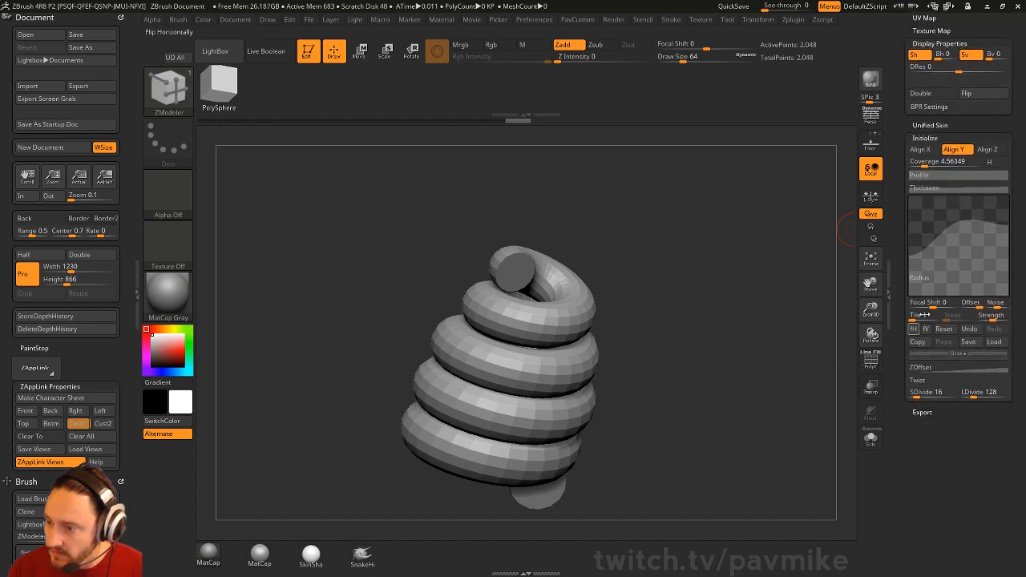
mouse_move(911, 255)
left_mouse_down()
mouse_move(910, 274)
mouse_move(900, 254)
mouse_move(911, 278)
mouse_move(905, 259)
left_mouse_up()
left_click(938, 340)
left_click_drag(1008, 207, 1008, 209)
Step: Try raising the end of the helix's Twist curve, comparing the swirl with the ice cream reference images
left_click(917, 330)
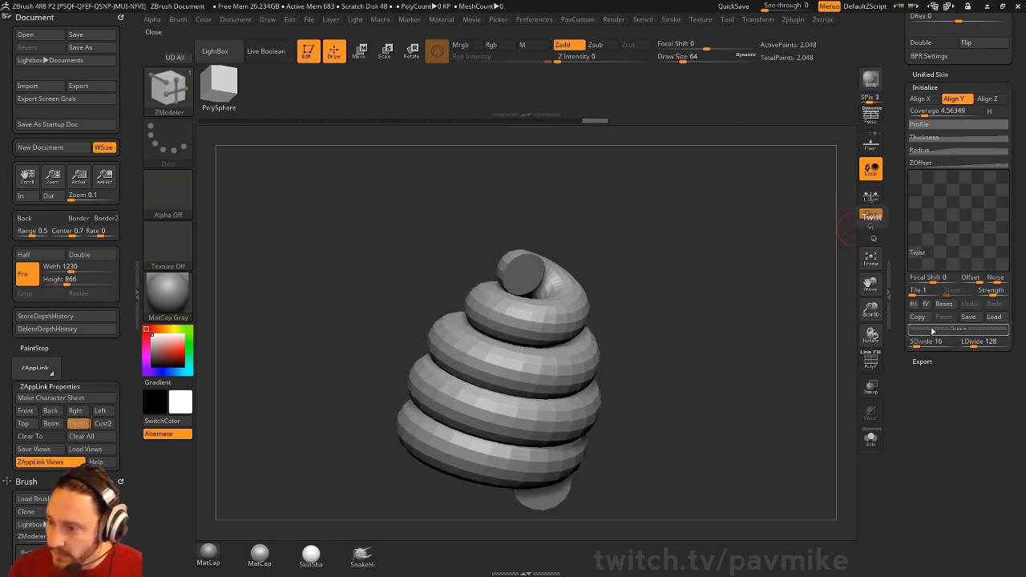
mouse_move(1006, 270)
left_mouse_down()
mouse_move(1008, 250)
mouse_move(1007, 261)
left_mouse_up()
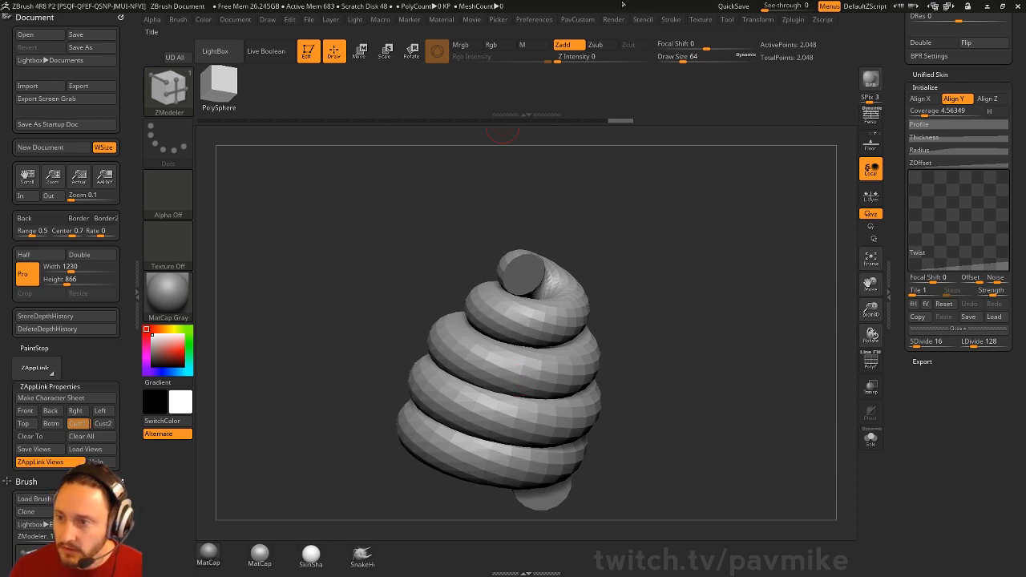
key("shift+z")
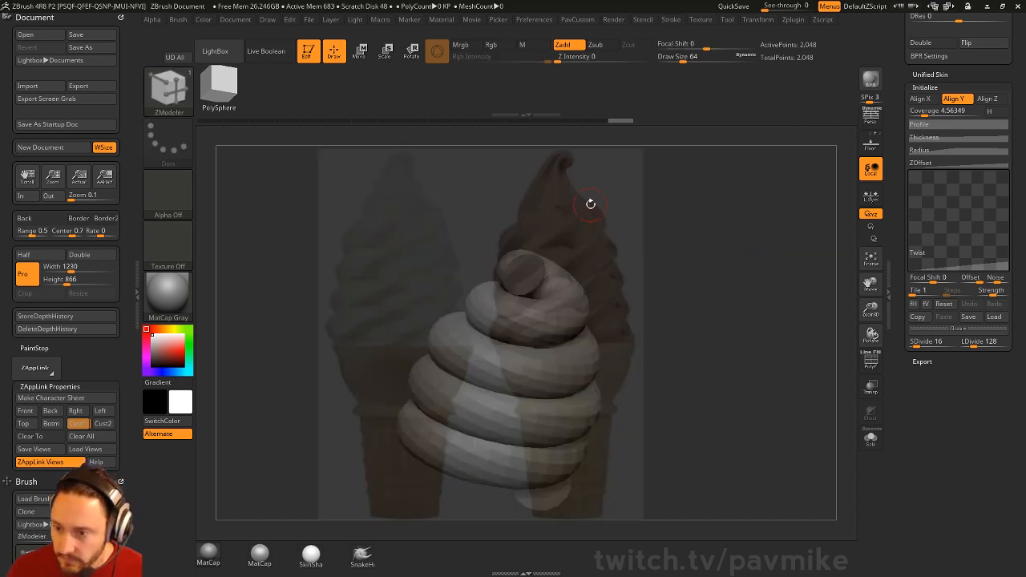
key("shift+z")
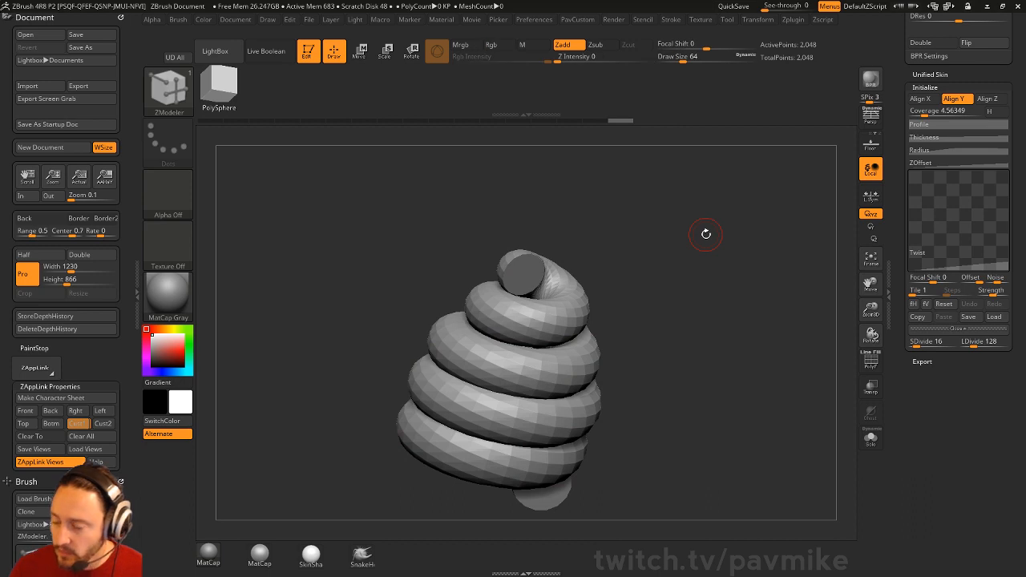
left_click_drag(1005, 262, 994, 272)
left_click_drag(903, 284, 902, 275)
Step: Select the Standard brush and examine the swirl's coils and open ends from several angles
mouse_move(819, 257)
left_mouse_down()
mouse_move(730, 274)
mouse_move(776, 306)
mouse_move(744, 297)
left_mouse_up()
key("b")
key("s")
key("t")
key("s")
left_click_drag(753, 293, 721, 286)
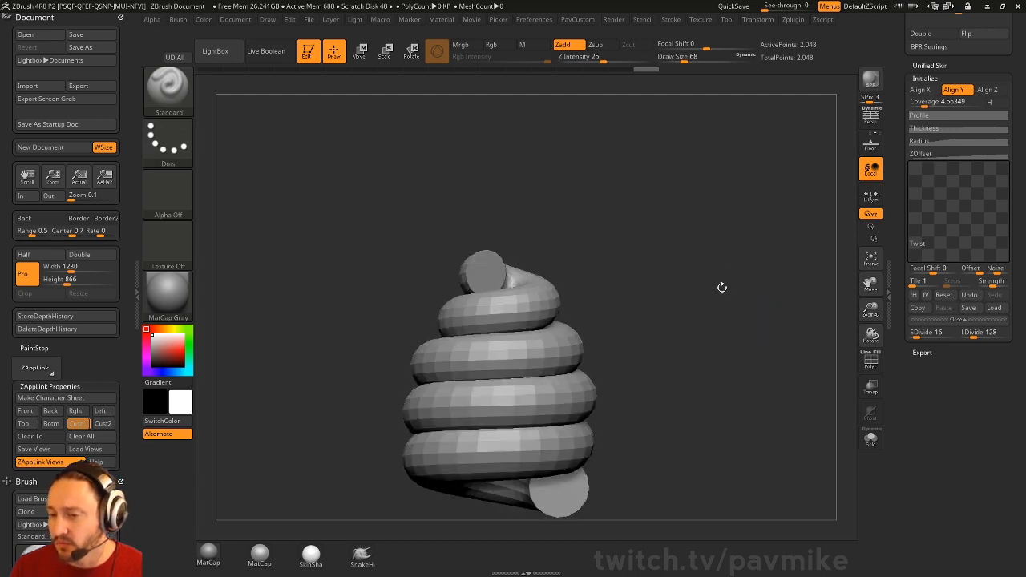
mouse_move(764, 239)
left_mouse_down()
mouse_move(695, 255)
mouse_move(712, 296)
mouse_move(789, 281)
left_mouse_up()
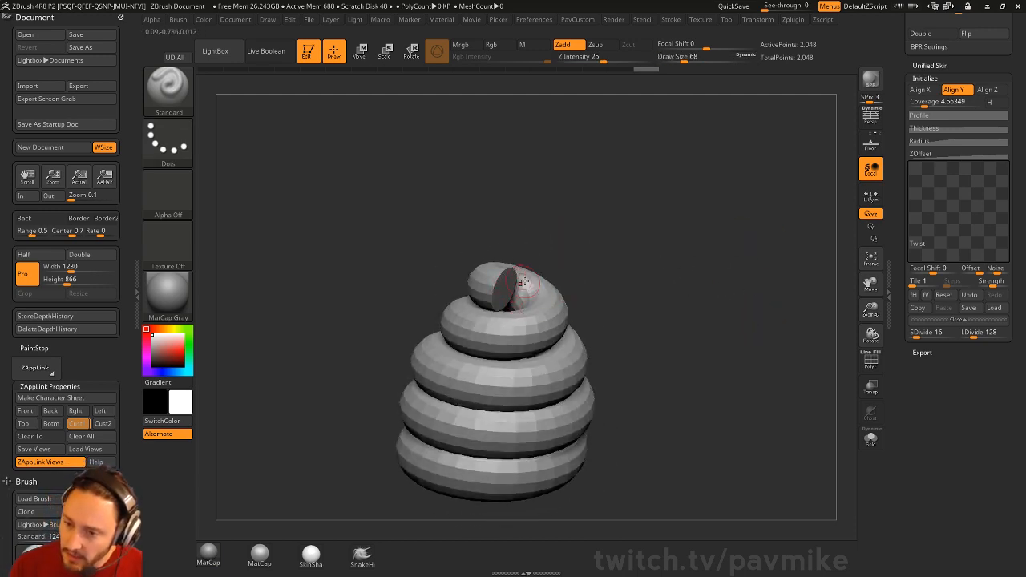
left_click_drag(584, 235, 736, 244)
Step: Turn on the polyframe and convert the helix into a PolyMesh3D
left_click(870, 363)
left_click_drag(801, 337, 775, 309)
scroll(936, 382, "up", 5)
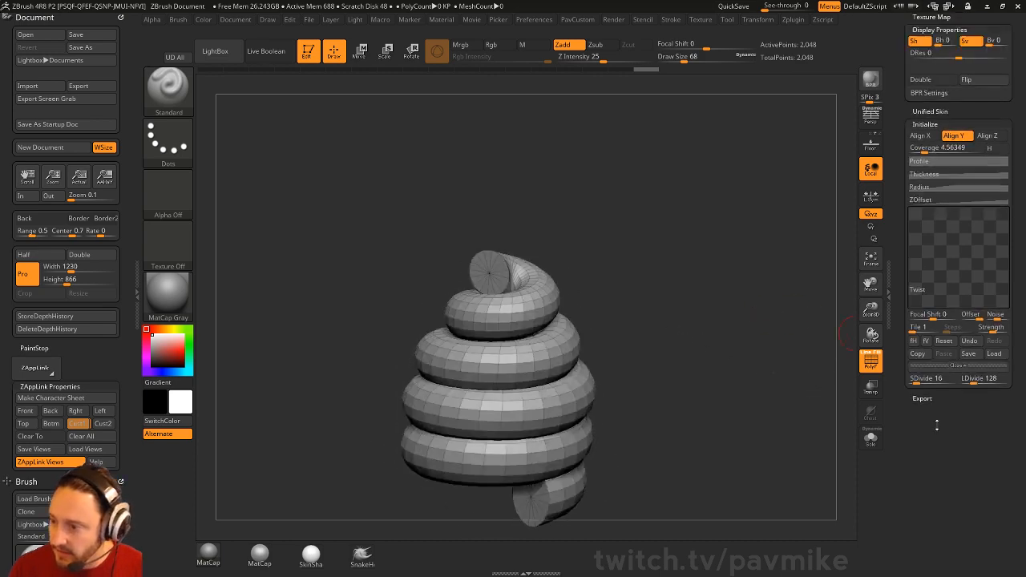
left_click(972, 74)
Step: Switch to the ZModeler brush and set its polygon action to QMesh with the Flat Island target
mouse_move(670, 268)
left_mouse_down()
mouse_move(775, 296)
mouse_move(713, 348)
mouse_move(724, 326)
left_mouse_up()
key("b")
key("z")
key("m")
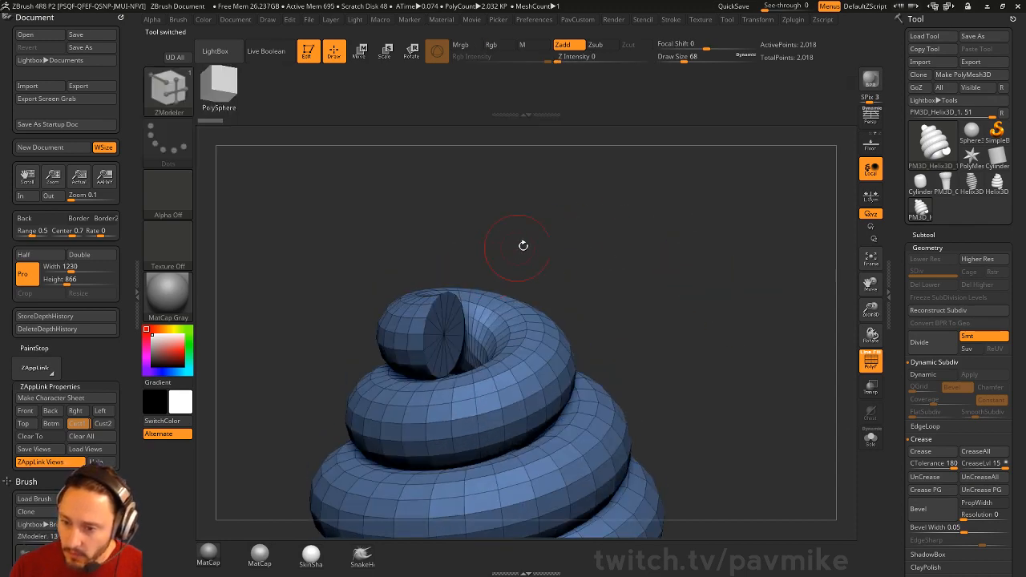
mouse_move(522, 243)
left_mouse_down()
mouse_move(590, 232)
mouse_move(552, 234)
left_mouse_up()
key("space")
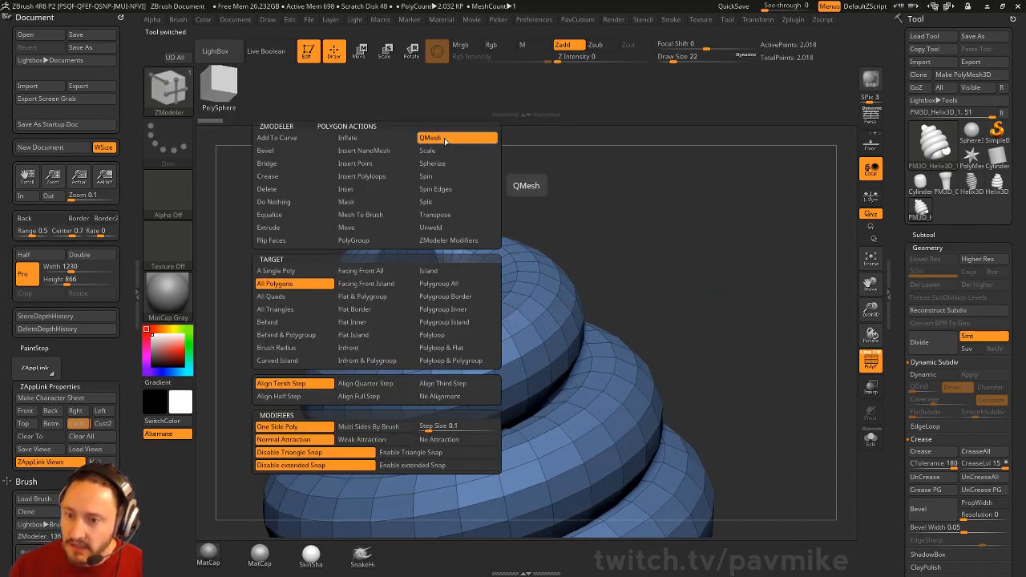
left_click(370, 333)
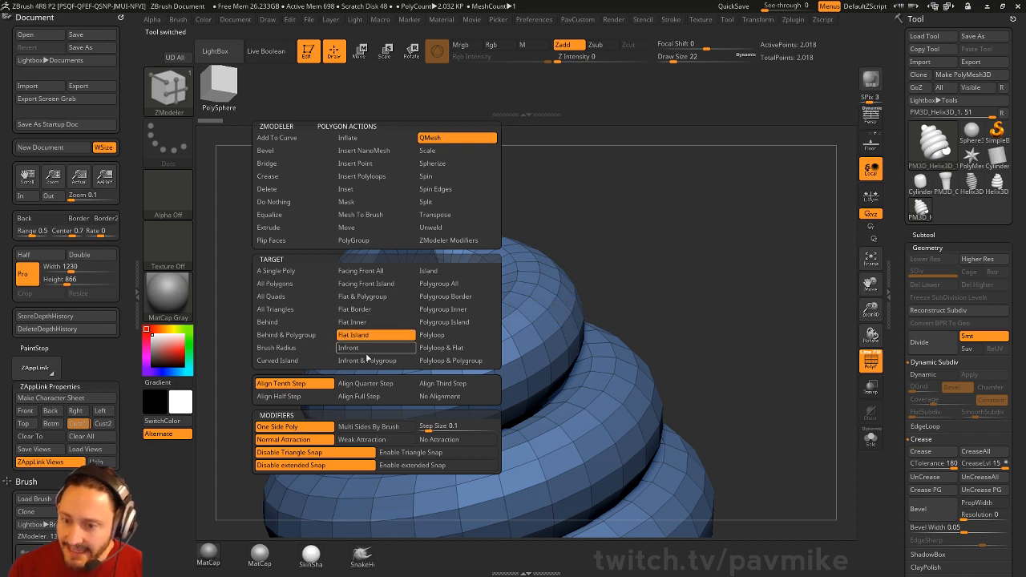
left_click_drag(664, 257, 682, 282)
Step: Extrude the swirl's top end cap outward with QMesh and isolate the cap's polygroup
left_click_drag(395, 298, 444, 290)
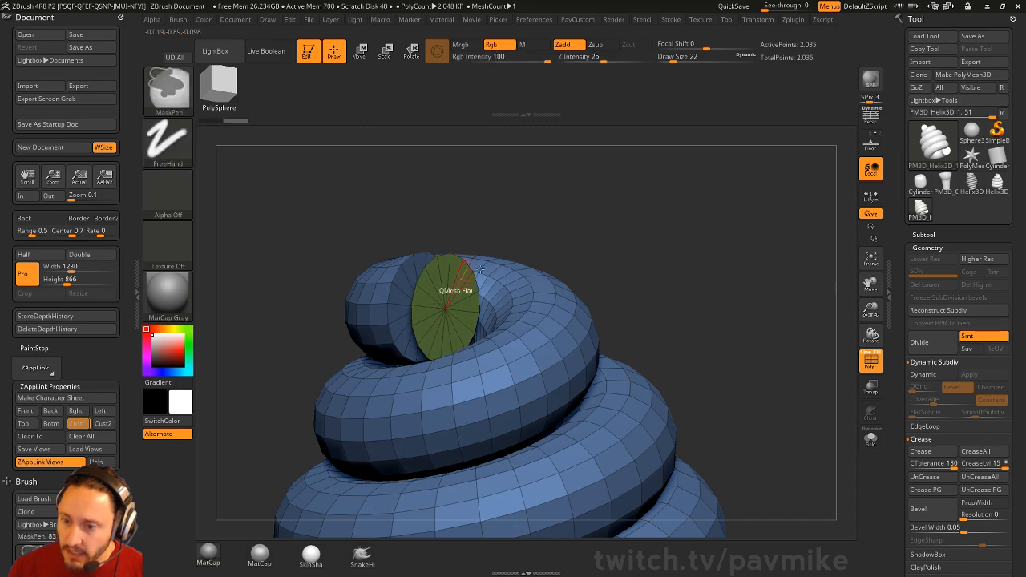
mouse_move(486, 244)
left_mouse_down()
mouse_move(536, 247)
mouse_move(524, 265)
mouse_move(424, 297)
left_mouse_up()
left_click(439, 320, "ctrl+shift")
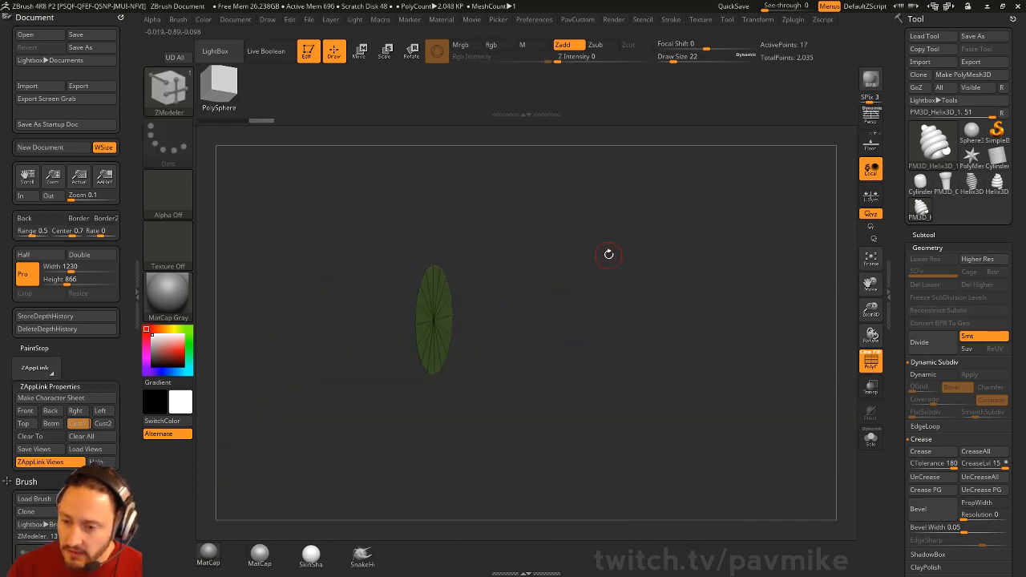
Step: Unhide the whole swirl and switch back to the ZModeler brush
left_click(629, 231, "ctrl+shift")
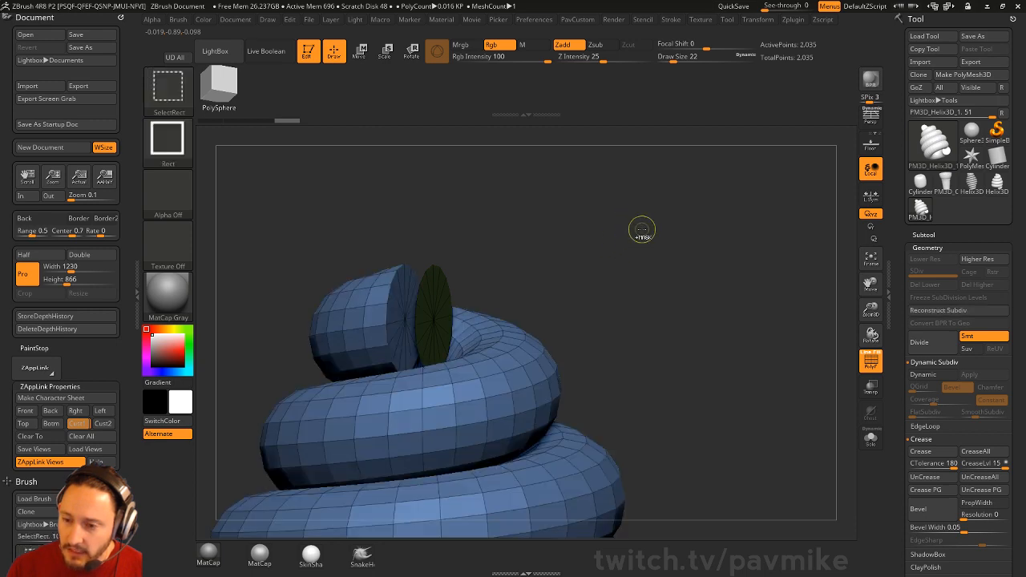
key("b")
key("z")
key("m")
left_click_drag(565, 226, 612, 198)
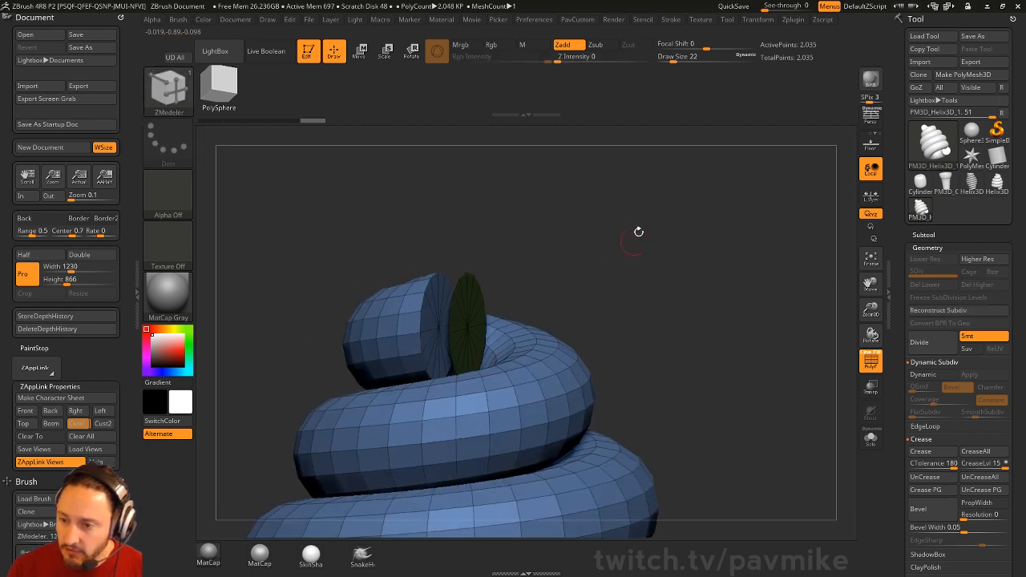
mouse_move(630, 236)
left_mouse_down()
mouse_move(659, 243)
mouse_move(638, 248)
mouse_move(666, 275)
left_mouse_up()
mouse_move(650, 220)
left_mouse_down()
mouse_move(668, 259)
mouse_move(668, 242)
mouse_move(654, 240)
left_mouse_up()
Step: Mask everything except the detached cap disc and rotate the disc to lie horizontally beside the swirl's tip
key("w")
left_click(465, 321, "ctrl")
left_click_drag(505, 284, 434, 266)
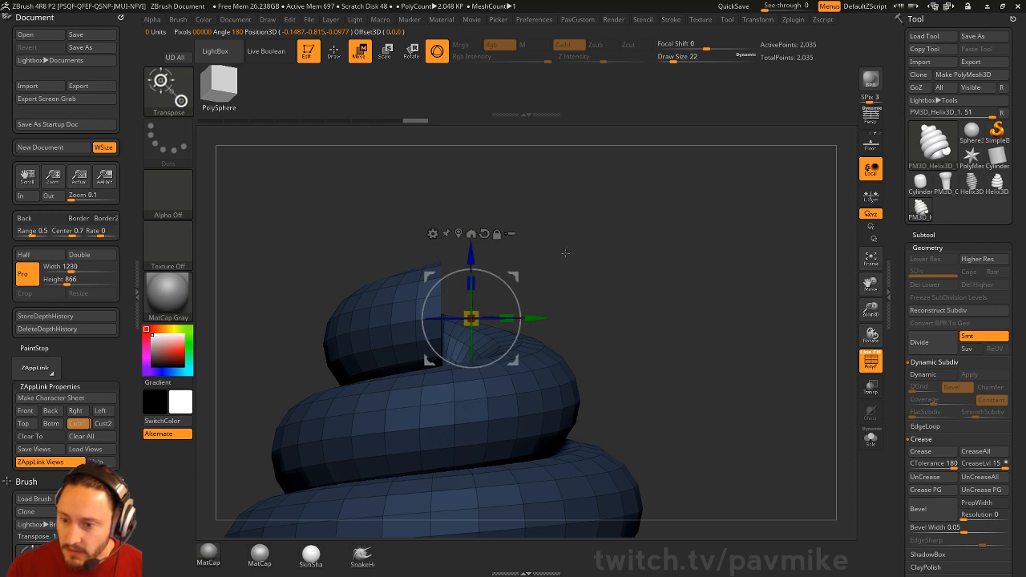
mouse_move(564, 253)
left_mouse_down()
mouse_move(516, 263)
mouse_move(566, 265)
left_mouse_up()
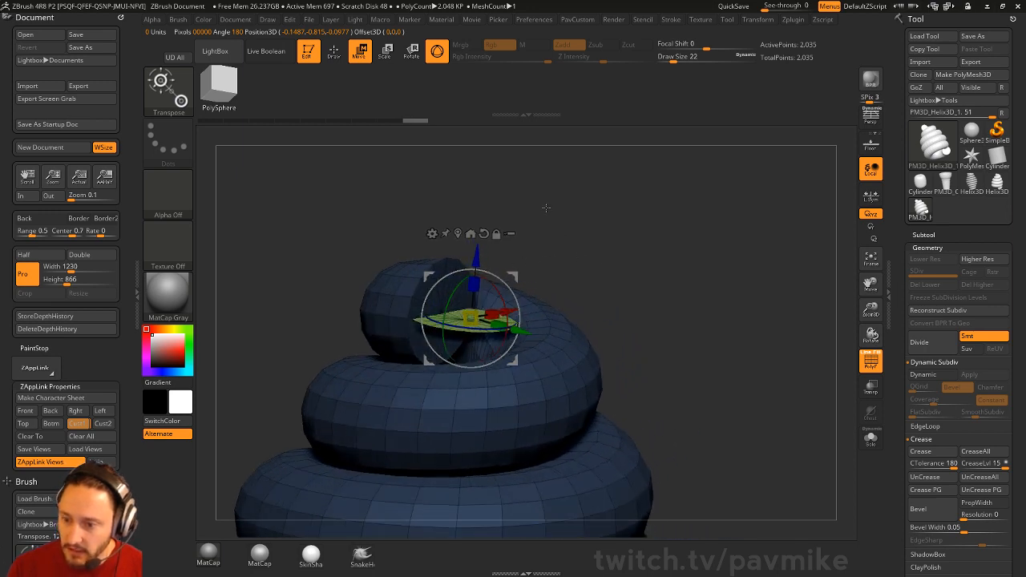
left_click_drag(476, 255, 478, 239, "ctrl")
key("ctrl+z")
mouse_move(605, 218)
left_mouse_down()
mouse_move(634, 231)
mouse_move(561, 250)
left_mouse_up()
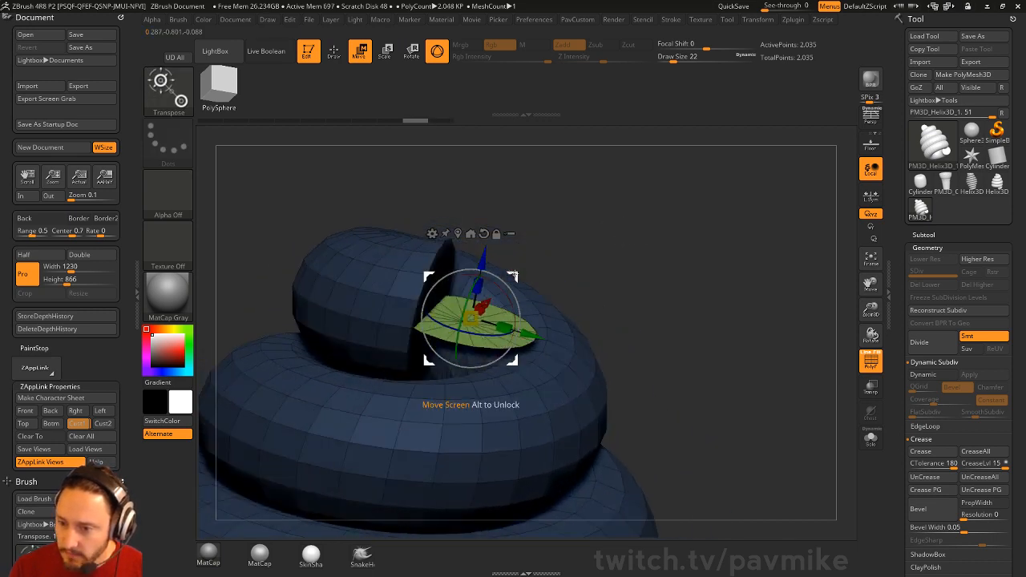
Step: Thicken the horizontal disc slightly using the QMesh polygon action with the Flat Island target
mouse_move(513, 274)
left_mouse_down()
mouse_move(542, 275)
mouse_move(564, 309)
left_mouse_up()
key("q")
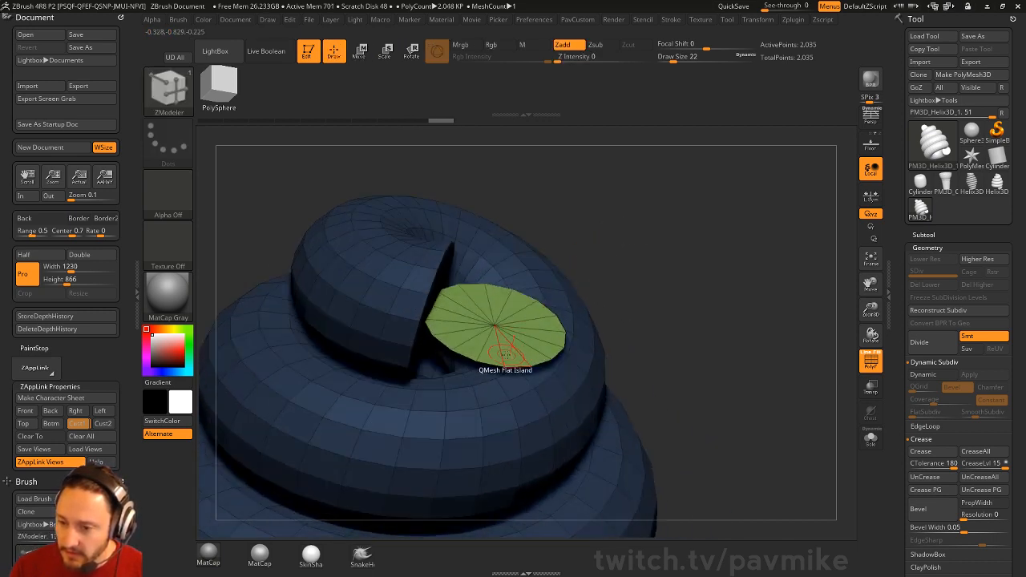
key("space")
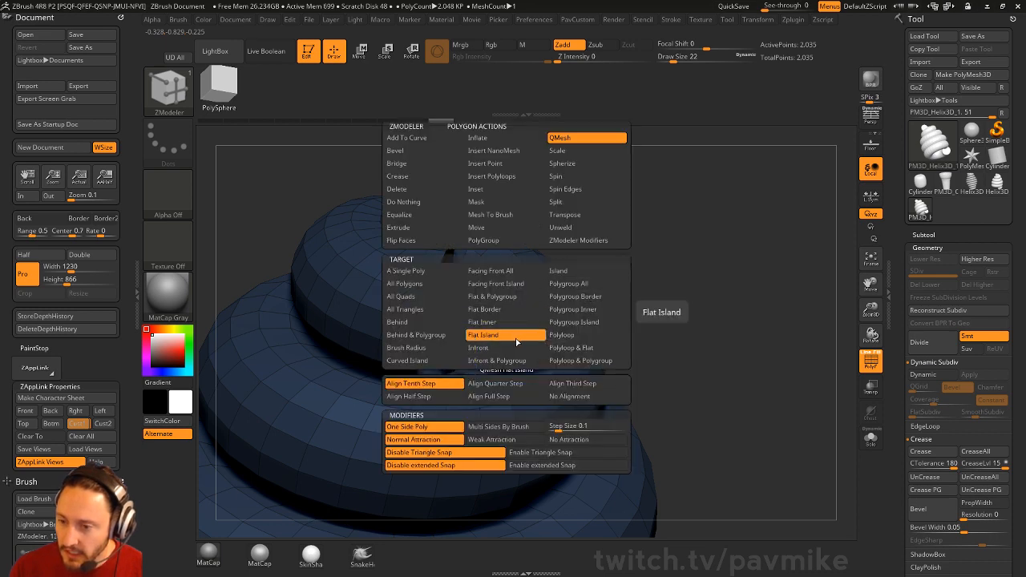
left_click(516, 338)
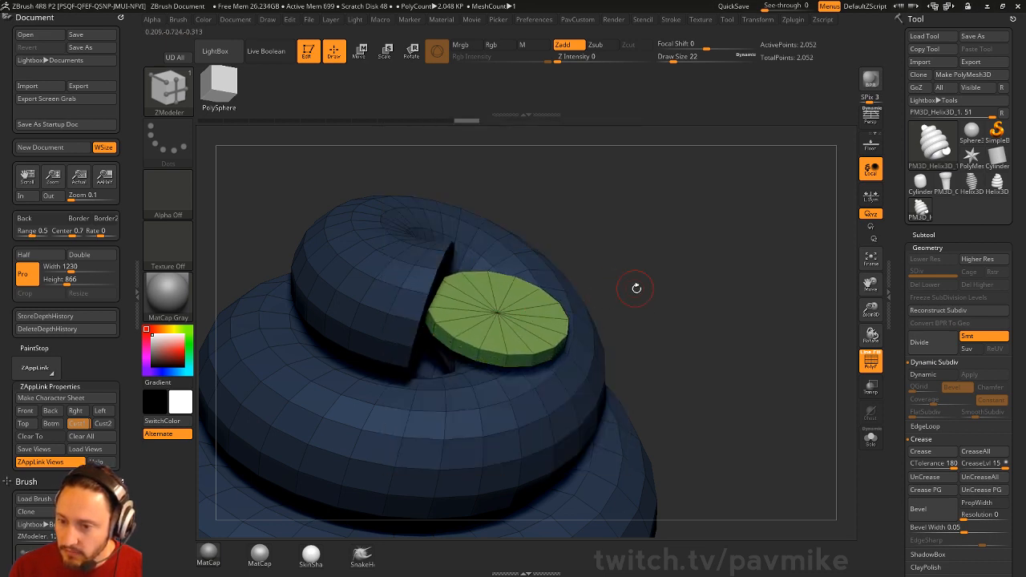
left_click_drag(637, 288, 501, 362, "shift")
Step: Raise the disc above the swirl's tip and make an upright duplicate of it
key("w")
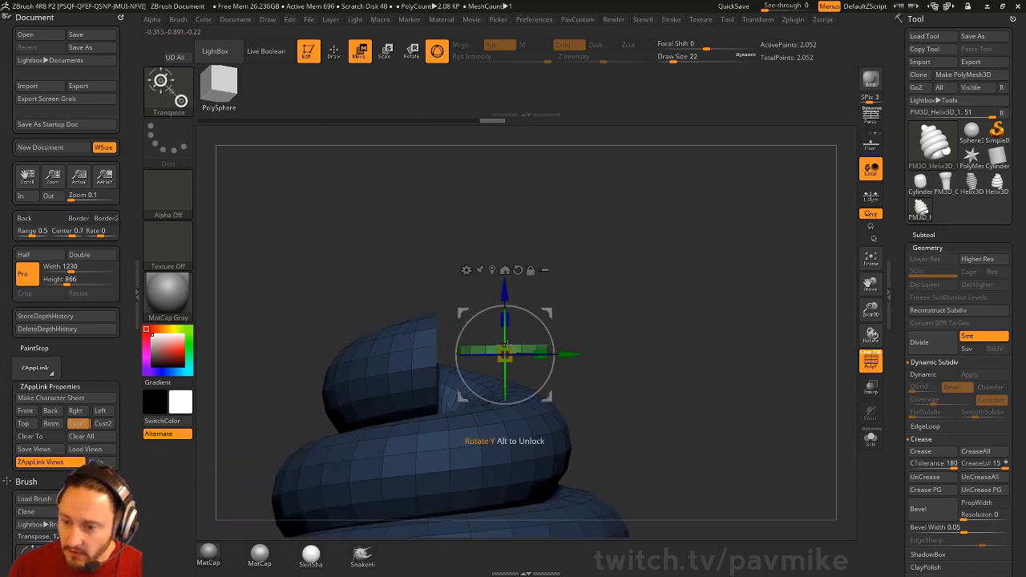
left_click_drag(547, 398, 537, 352)
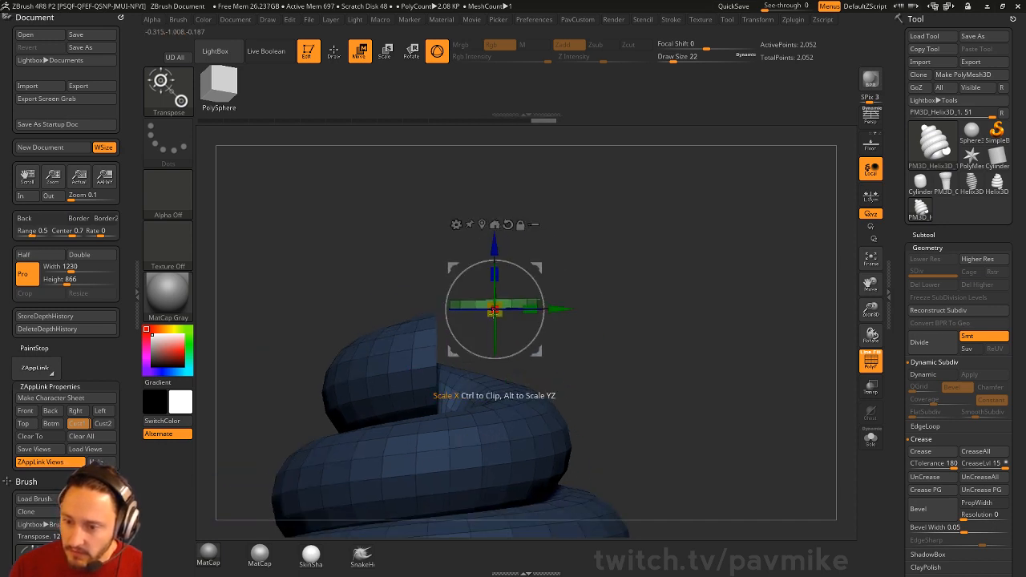
left_click_drag(597, 267, 529, 267, "shift")
left_click_drag(453, 268, 605, 247)
left_click_drag(520, 253, 584, 268)
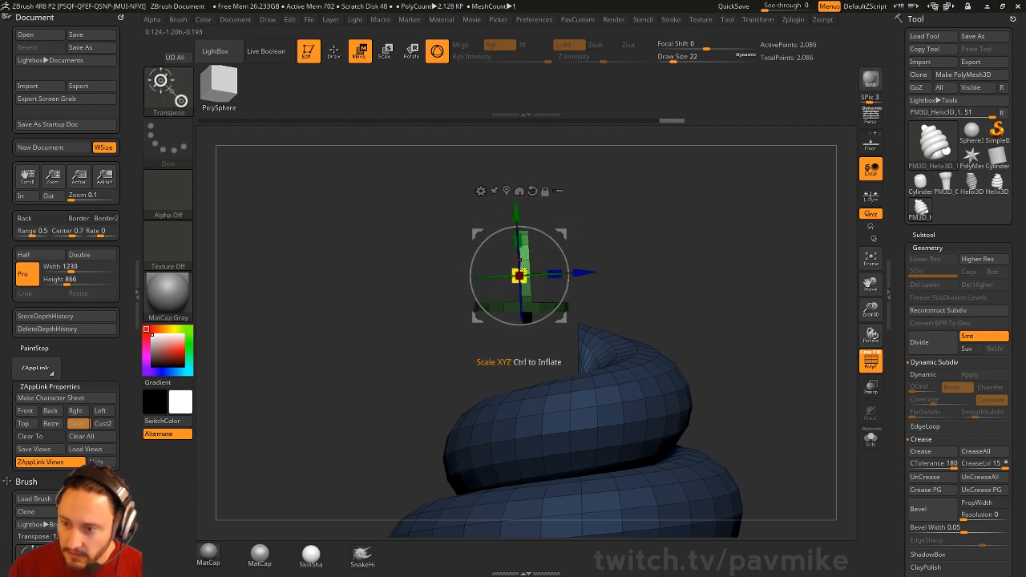
Step: Shrink the upright duplicate, shift it sideways above the horizontal disc and adjust its rotation
left_click_drag(522, 268, 489, 273)
left_click_drag(562, 234, 568, 195)
left_click_drag(649, 211, 602, 231)
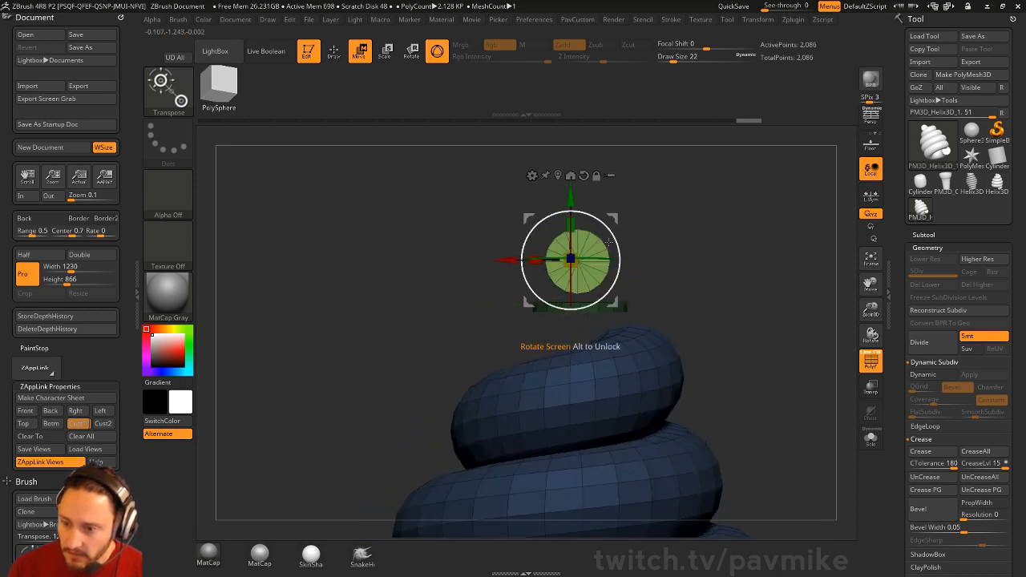
left_click_drag(508, 260, 482, 261)
left_click_drag(571, 258, 561, 258)
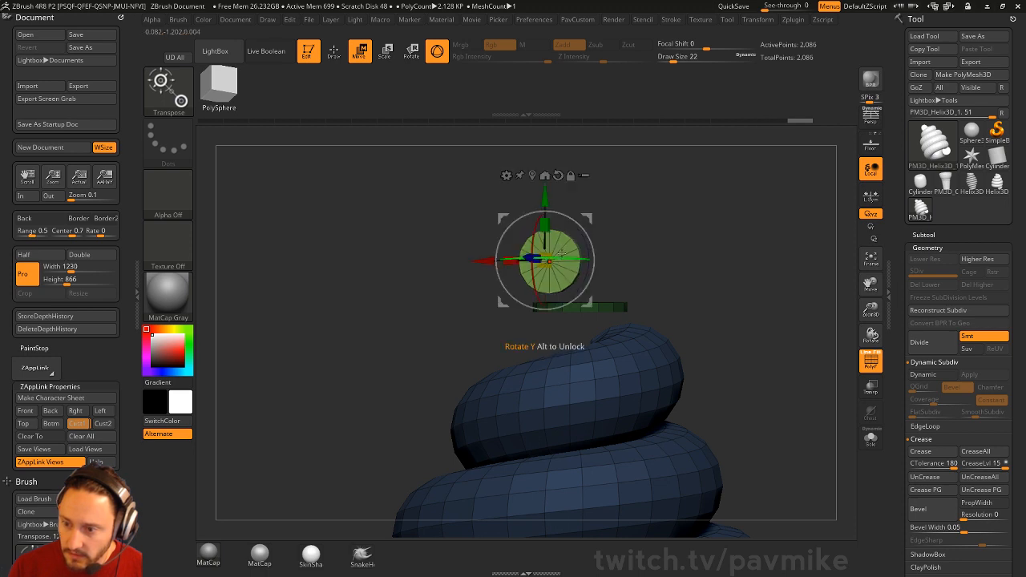
Step: Duplicate the upright disc, scale the copy down and turn it flat beside the first horizontal disc
left_click_drag(625, 239, 691, 239)
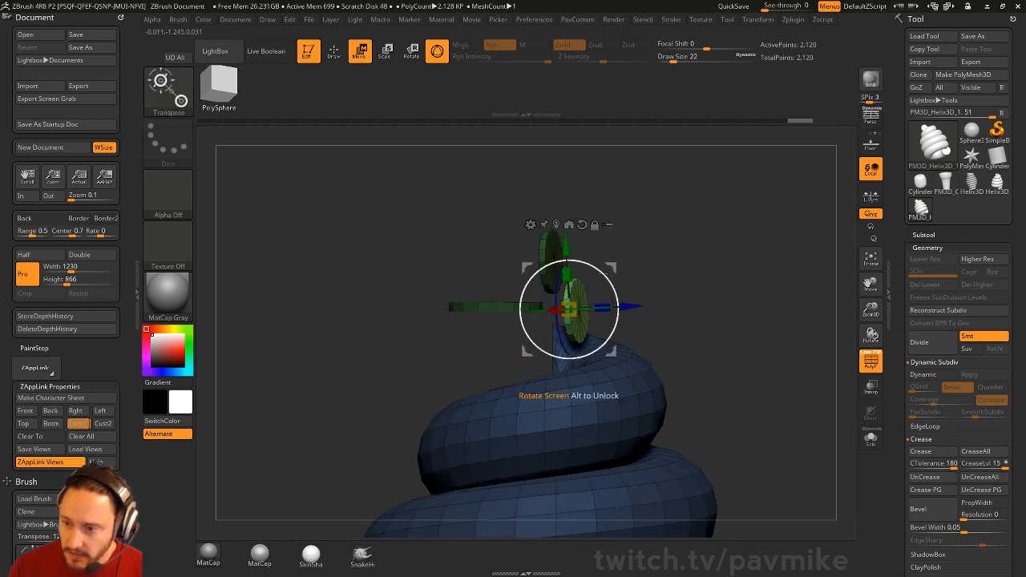
left_click_drag(621, 325, 650, 325)
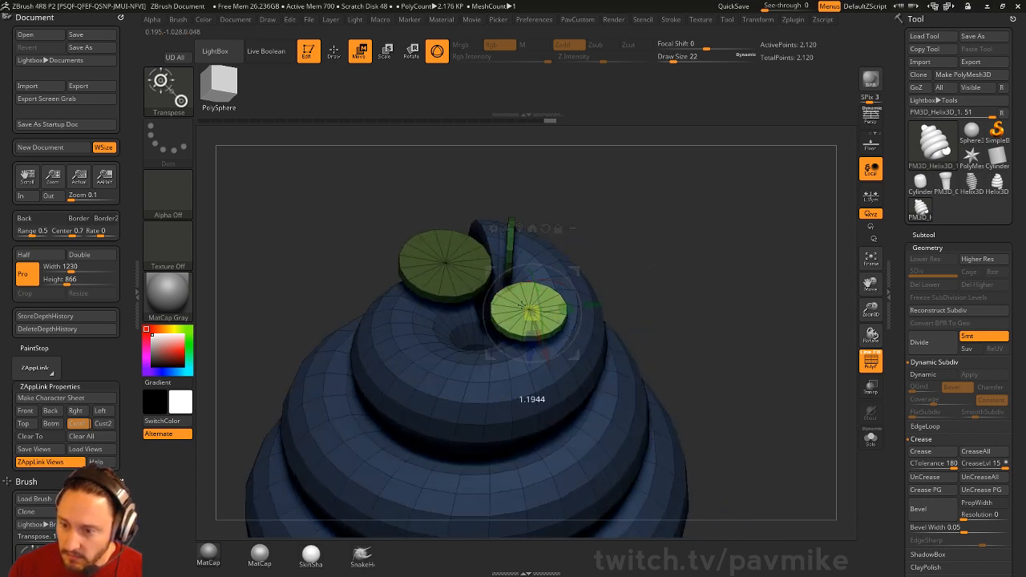
left_click_drag(658, 270, 577, 284)
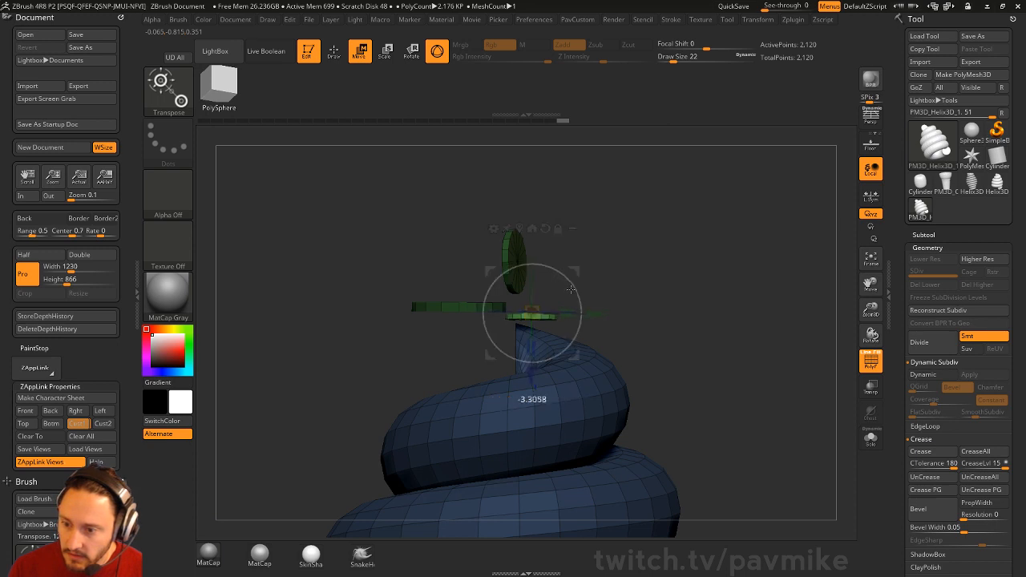
Step: Duplicate the small flat disc, shrink and tilt the copy just above the swirl's central hollow, and clear the mask
left_click_drag(657, 272, 684, 268)
left_click_drag(609, 271, 550, 313)
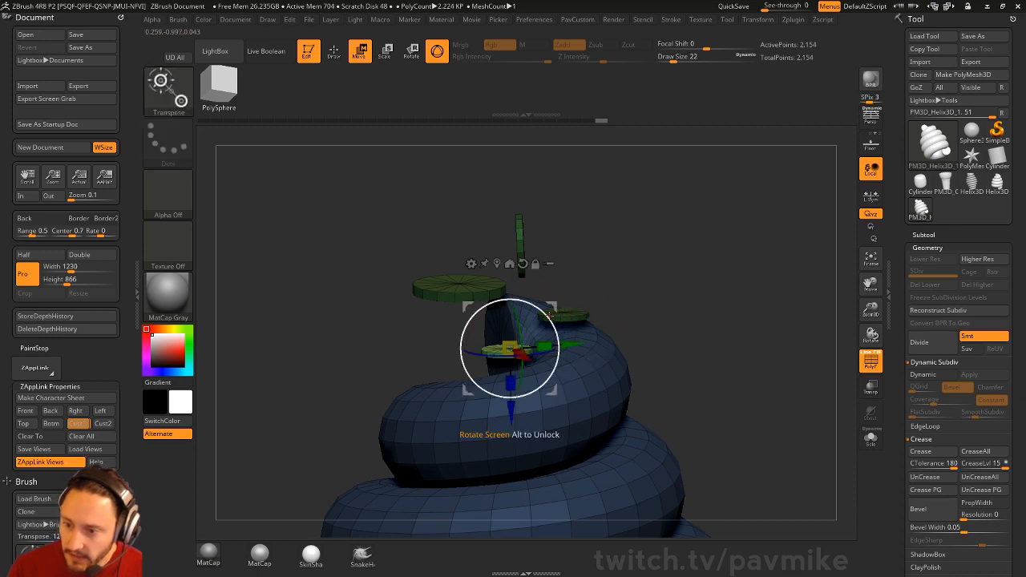
key("q")
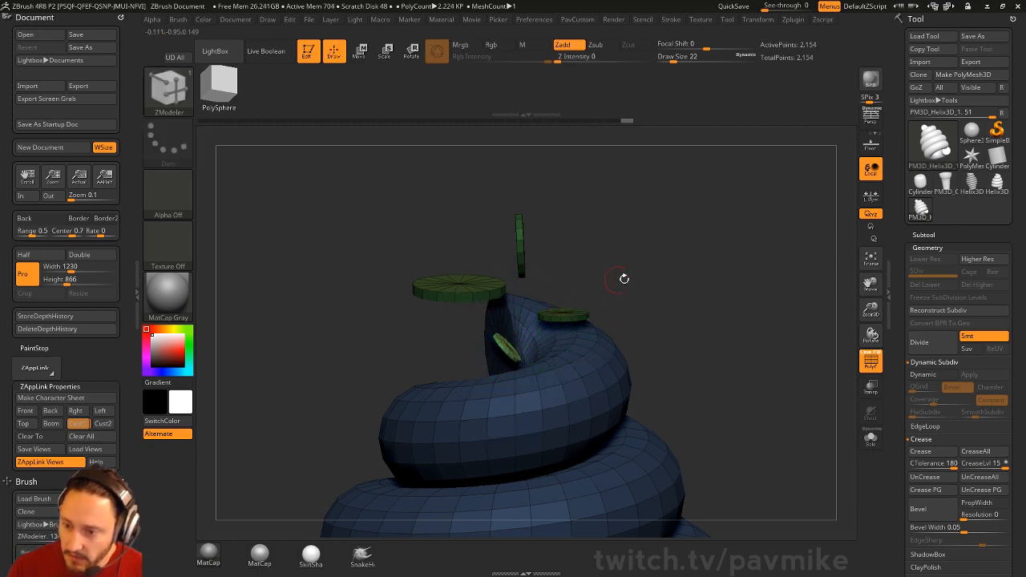
mouse_move(622, 277)
left_mouse_down()
mouse_move(686, 278)
mouse_move(613, 258)
left_mouse_up()
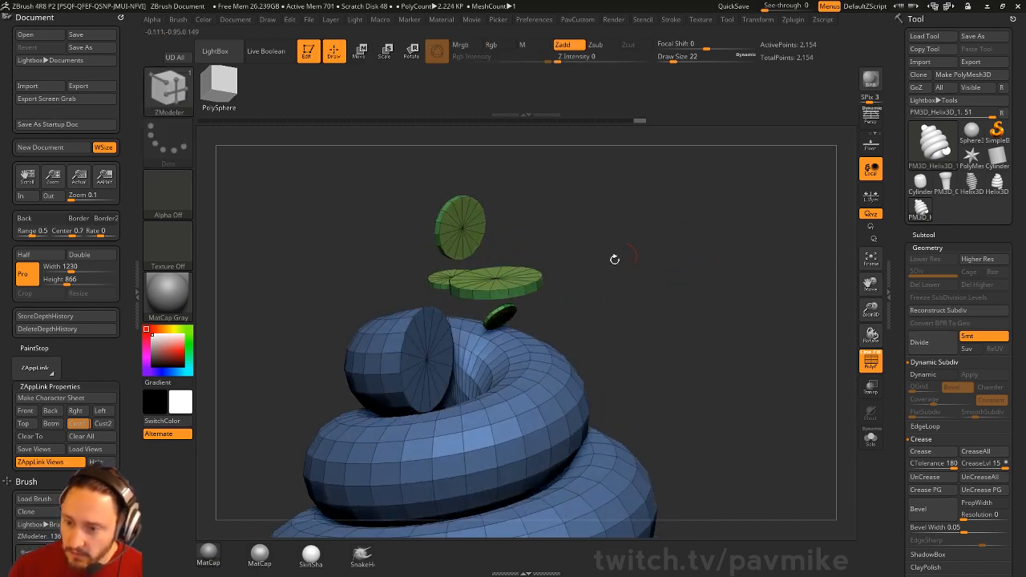
left_click_drag(585, 201, 654, 256)
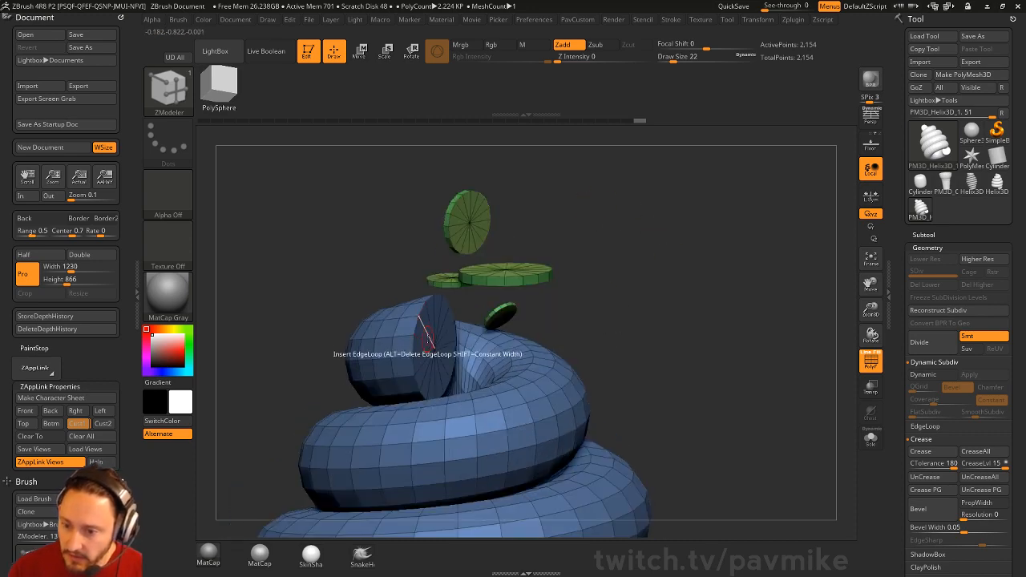
Step: Set the ZModeler polygon action to Delete with the Flat Island target and remove the swirl's upper end cap
key("space")
left_click(328, 188)
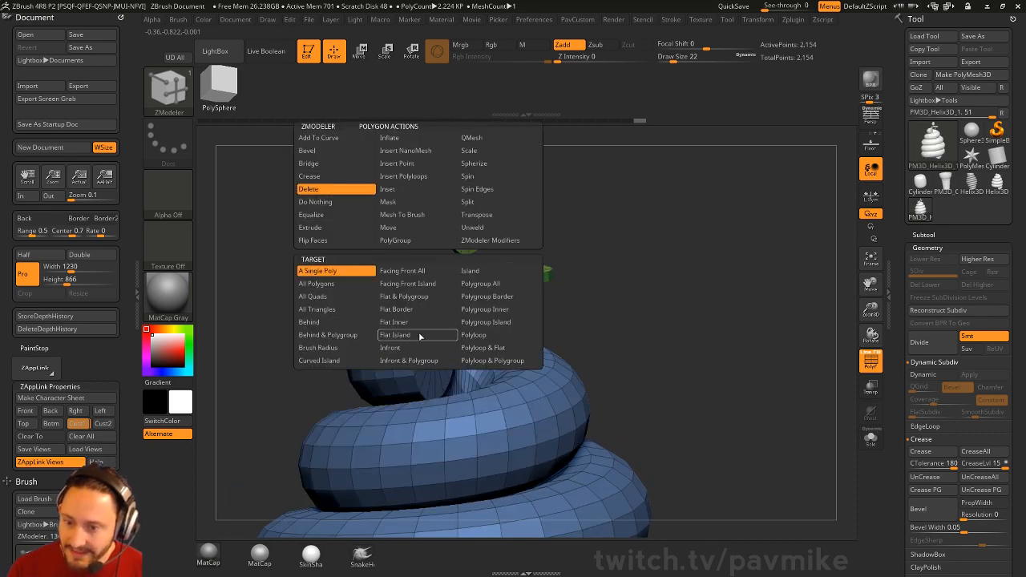
left_click(401, 335)
left_click(433, 345)
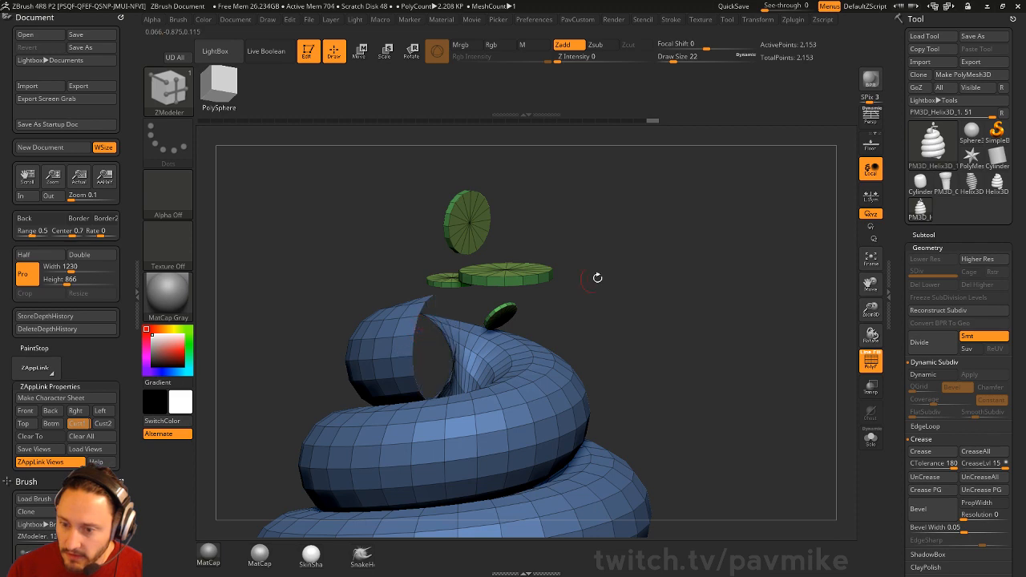
Step: Delete both flat faces of the largest horizontal disc, leaving only its rim
left_click_drag(596, 278, 621, 258)
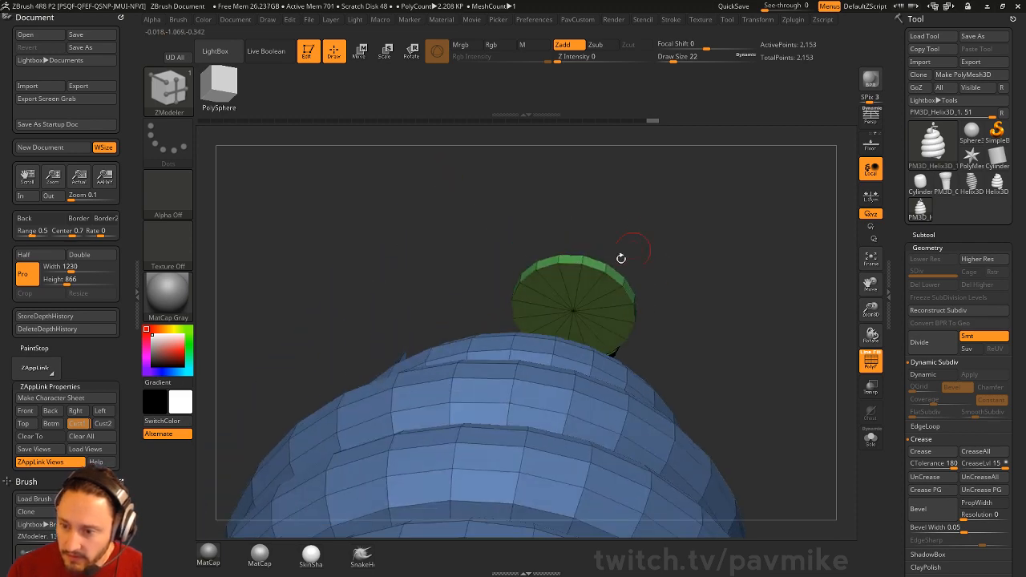
left_click(554, 278)
left_click_drag(611, 207, 541, 244)
left_click(538, 248)
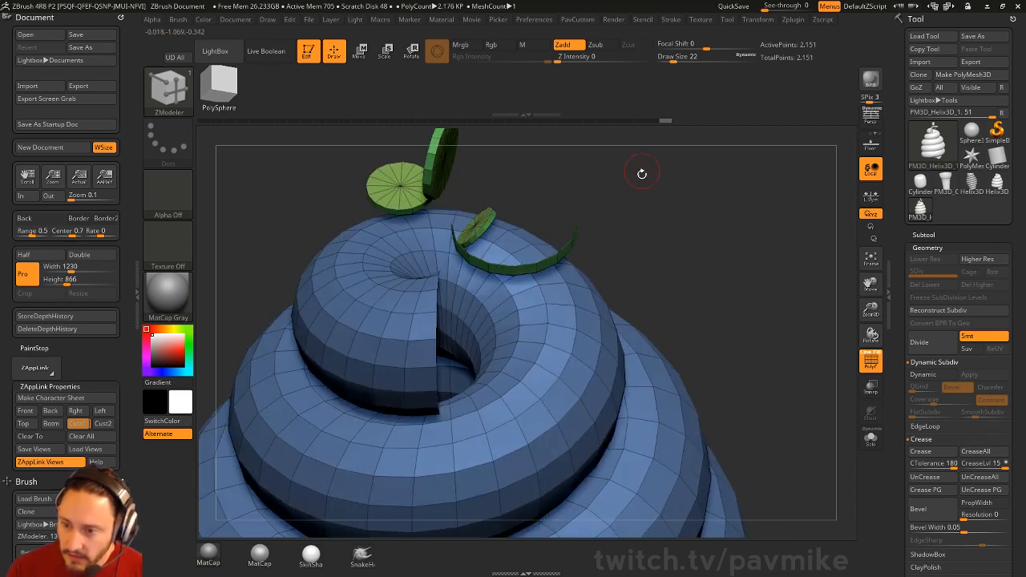
Step: Delete both flat faces of the upright and small horizontal discs, and one face of the tilted disc
left_click_drag(642, 174, 574, 230)
left_click(490, 260)
left_click_drag(561, 195, 526, 231)
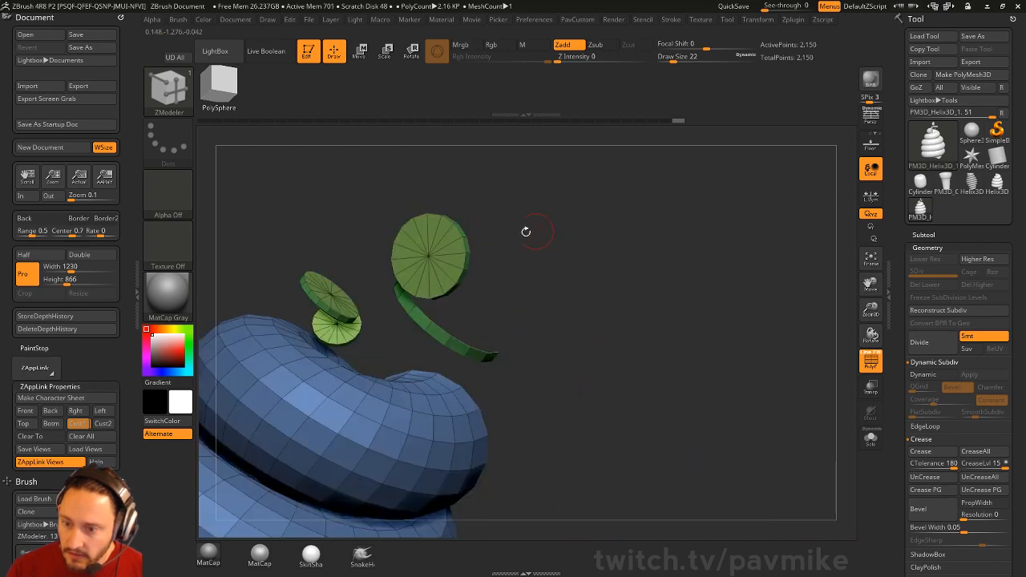
left_click(453, 248)
left_click_drag(601, 196, 583, 269)
left_click(451, 276)
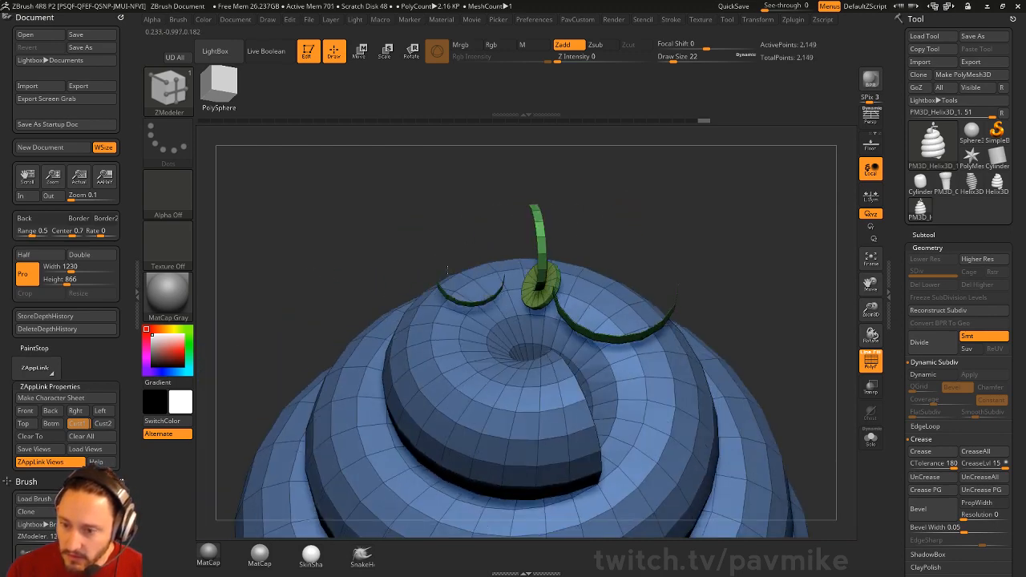
left_click_drag(621, 240, 697, 202)
left_click(412, 281)
left_click_drag(609, 200, 405, 343)
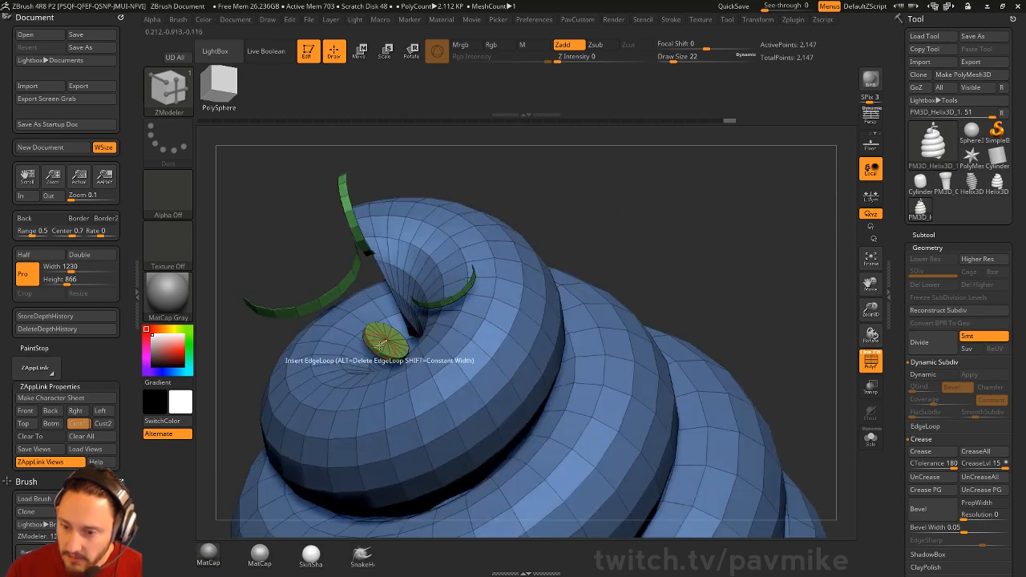
left_click(383, 343)
left_click_drag(500, 219, 618, 248)
Step: Set the edge action to Bridge with the Two Holes target and bridge the swirl's open end to the largest ring
key("space")
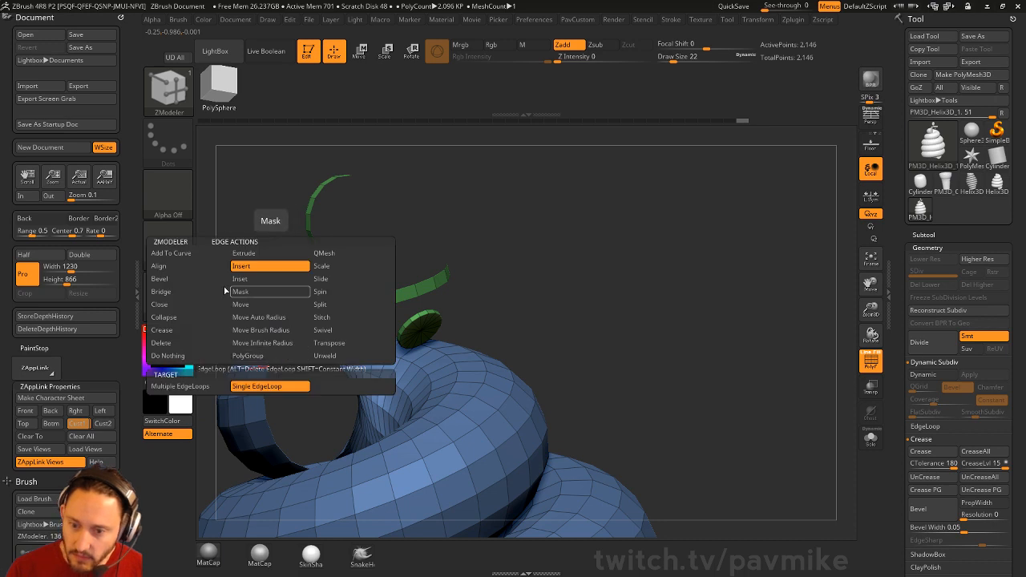
left_click(186, 292)
left_click(247, 387)
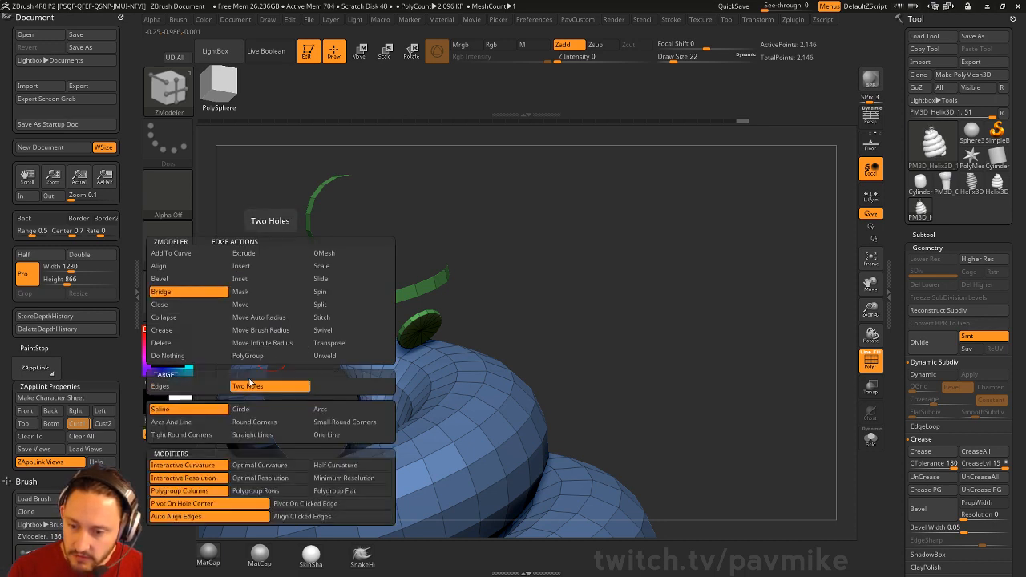
left_click_drag(580, 266, 505, 237, "alt")
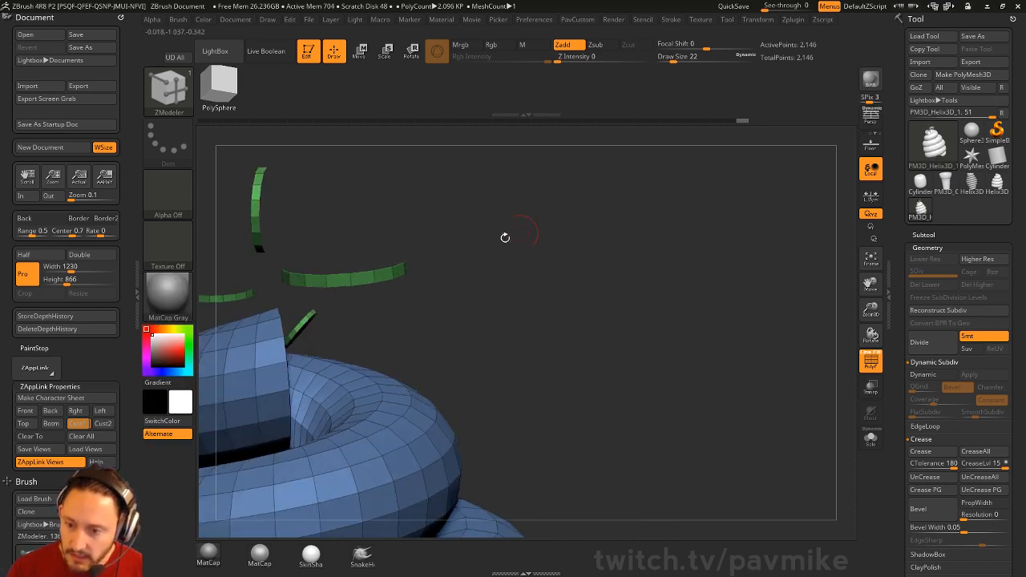
left_click_drag(379, 285, 446, 300)
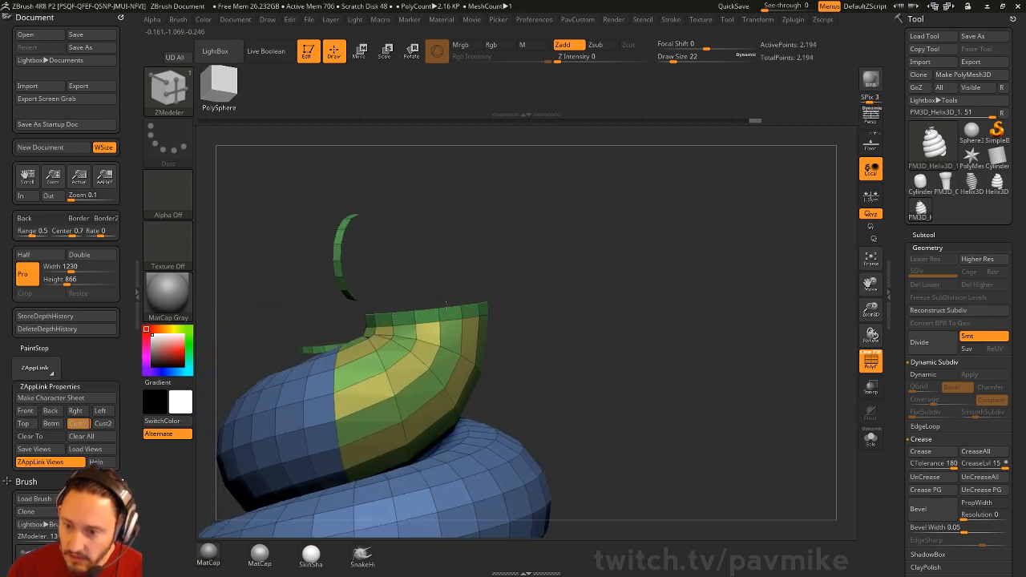
Step: Bridge the largest ring to the upright ring, and the upright ring down to the small horizontal ring
left_click_drag(345, 247, 427, 269)
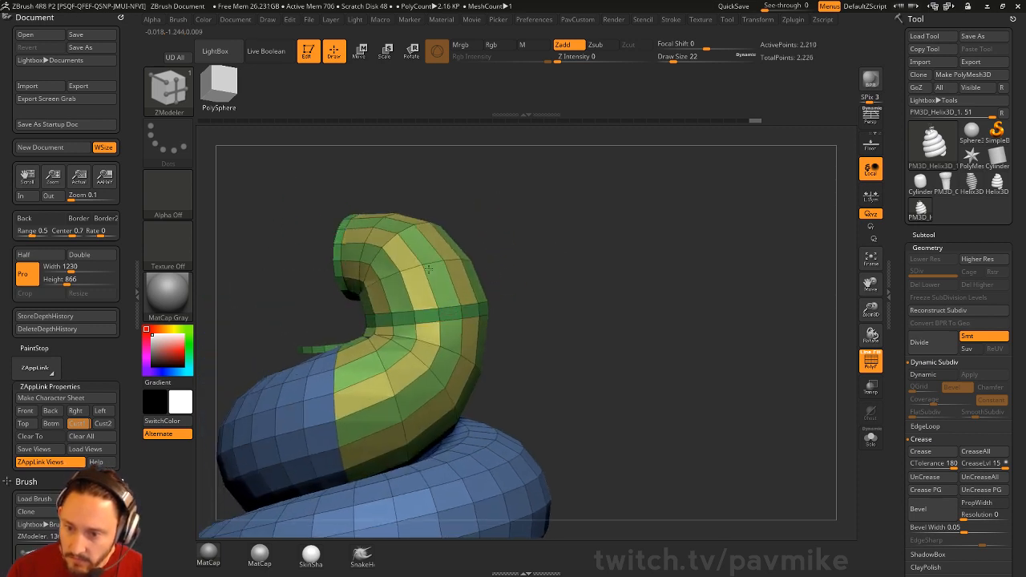
left_click_drag(587, 243, 506, 252)
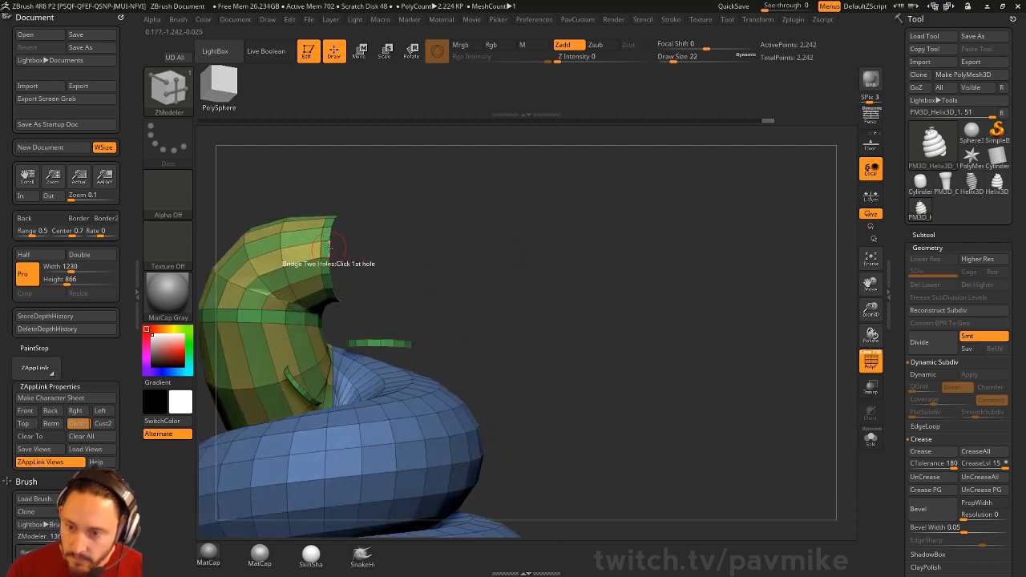
left_click_drag(374, 339, 593, 282)
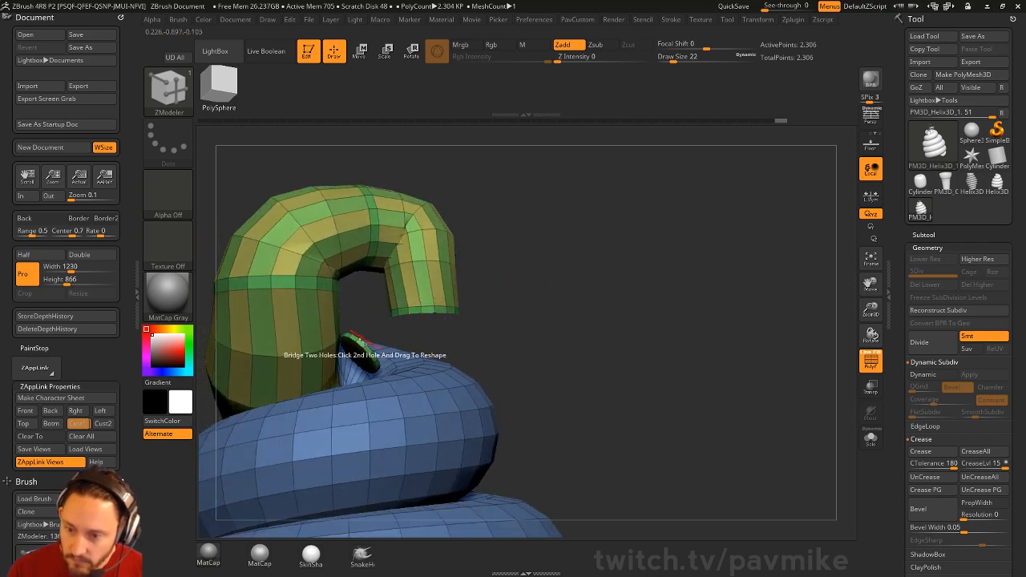
left_click_drag(492, 329, 449, 332)
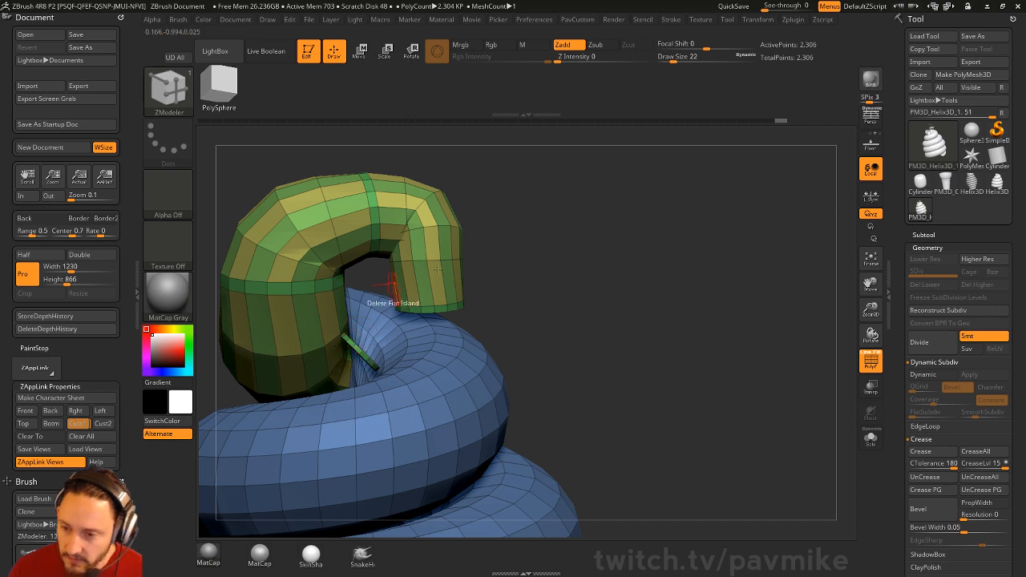
Step: Bridge the tilted ring to the small horizontal ring to complete the curled tip
left_click_drag(538, 298, 599, 314)
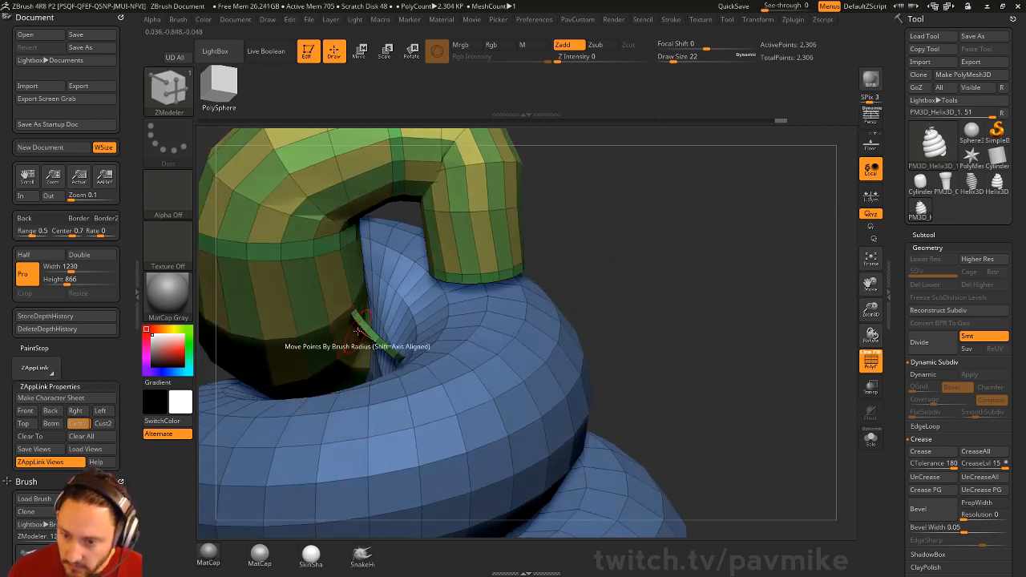
left_click_drag(373, 330, 442, 313)
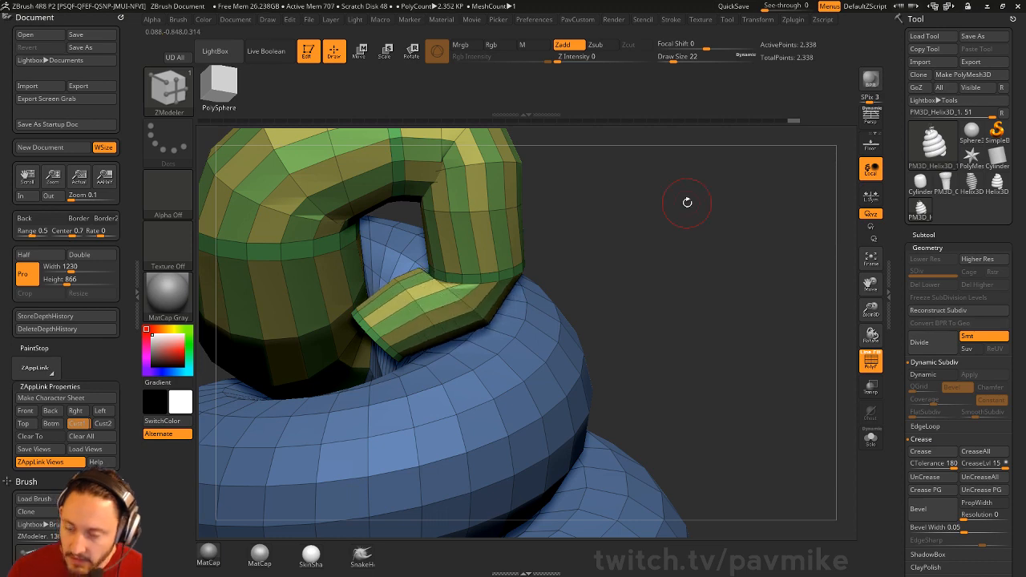
left_click_drag(686, 202, 498, 296)
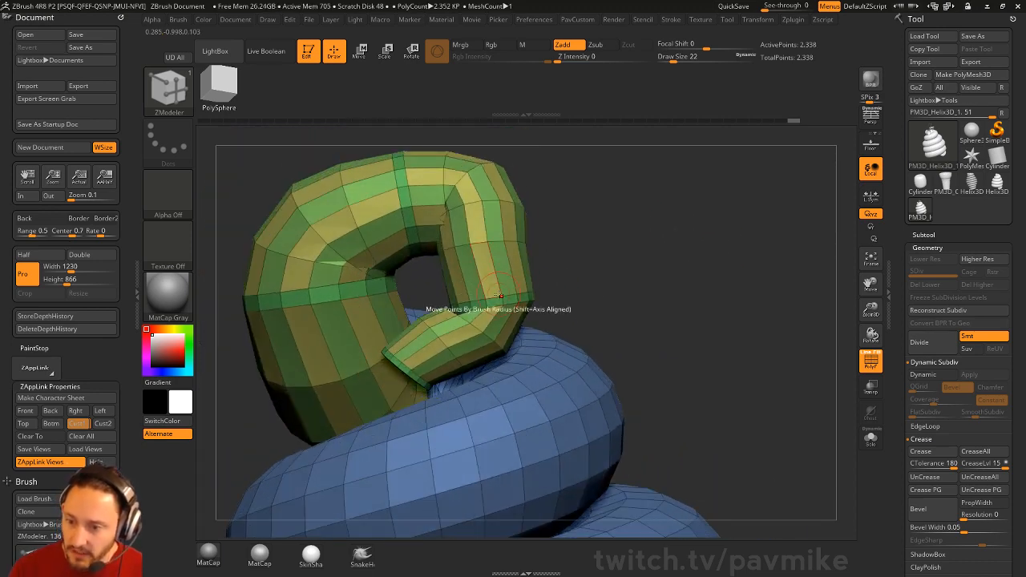
Step: Set the edge action to Collapse with the PolyLoop target and collapse the thin rim strips along the curled tip
key("space")
left_click(499, 303)
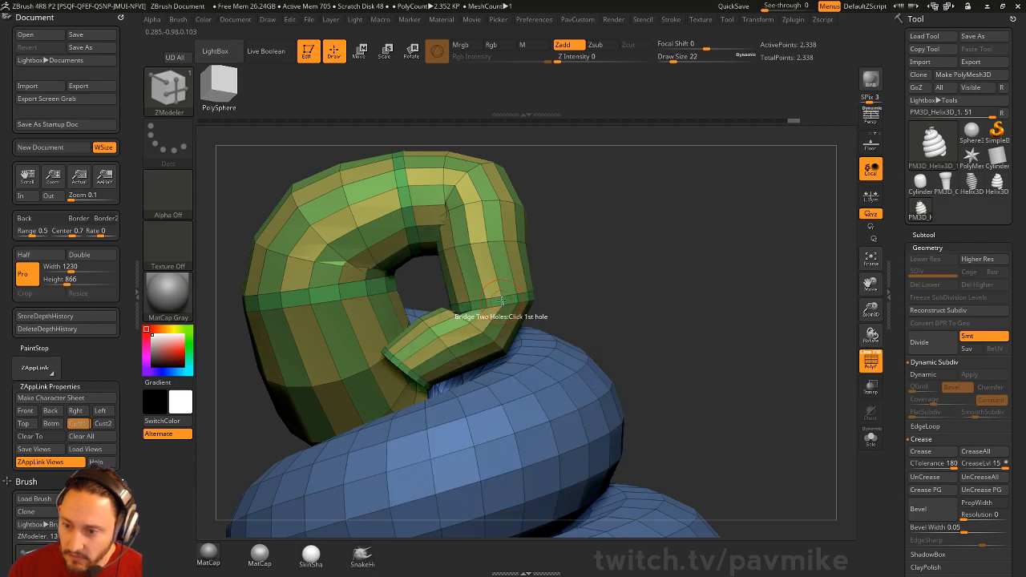
key("space")
left_click(406, 317)
left_click(557, 388)
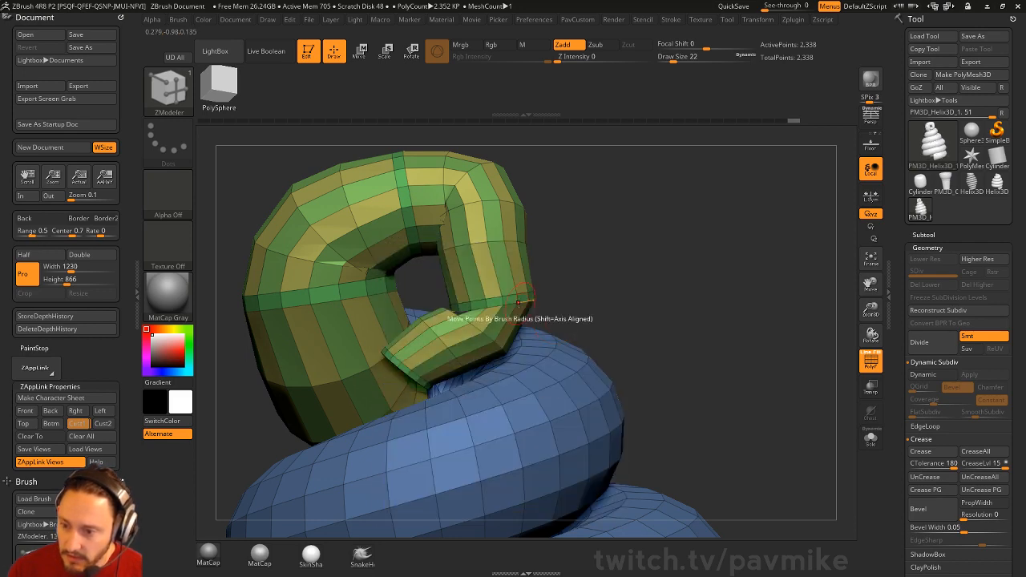
left_click(501, 300)
left_click(401, 366)
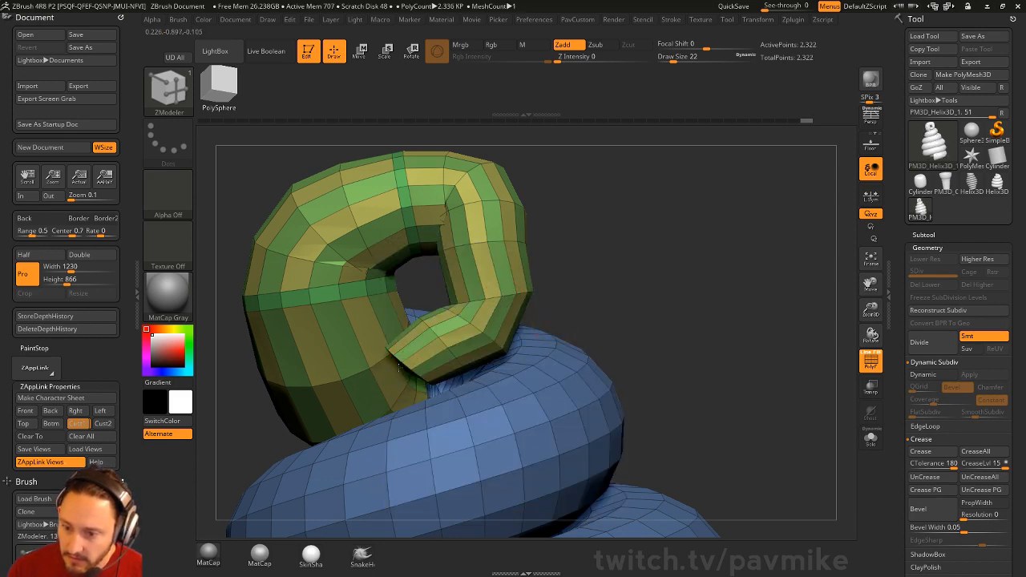
mouse_move(601, 300)
left_mouse_down()
mouse_move(657, 288)
mouse_move(609, 309)
left_mouse_up()
left_click(425, 217)
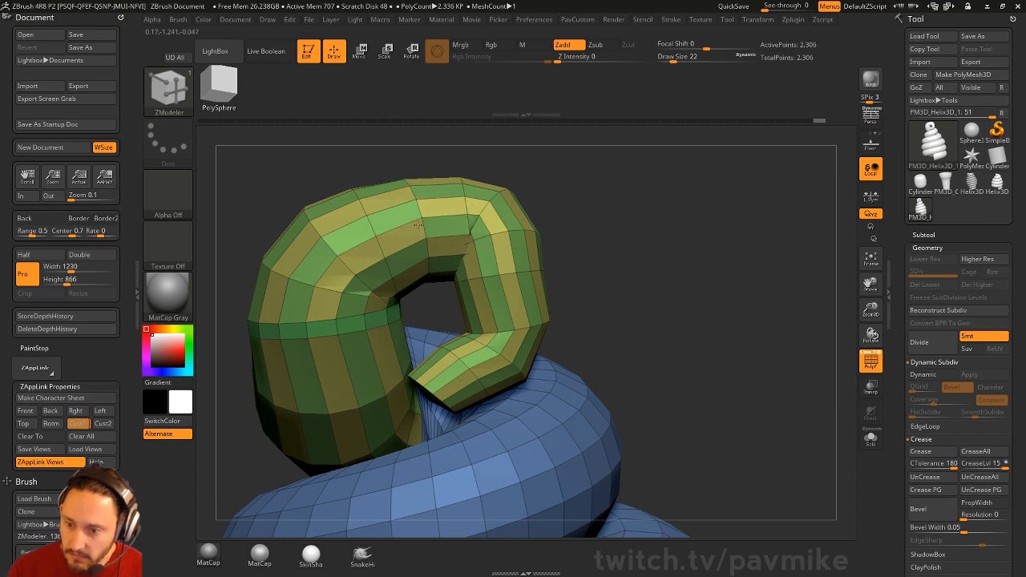
left_click(339, 327)
left_click_drag(625, 272, 593, 258)
Step: Apply a topological mask to the swirl's coils, leaving the curled tip unmasked from its base
key("w")
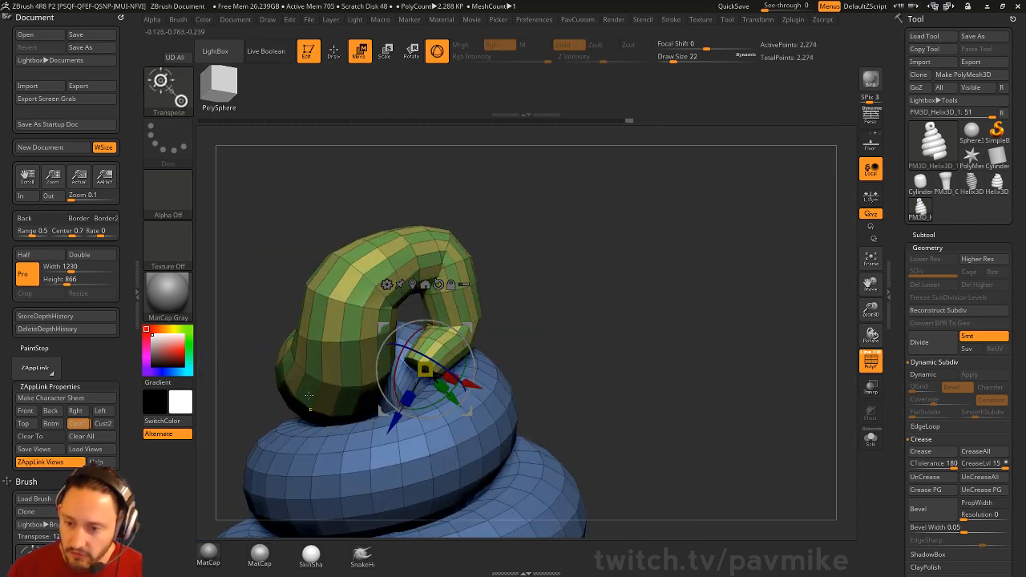
left_click_drag(308, 395, 307, 399, "ctrl")
right_click_drag(307, 398, 345, 398)
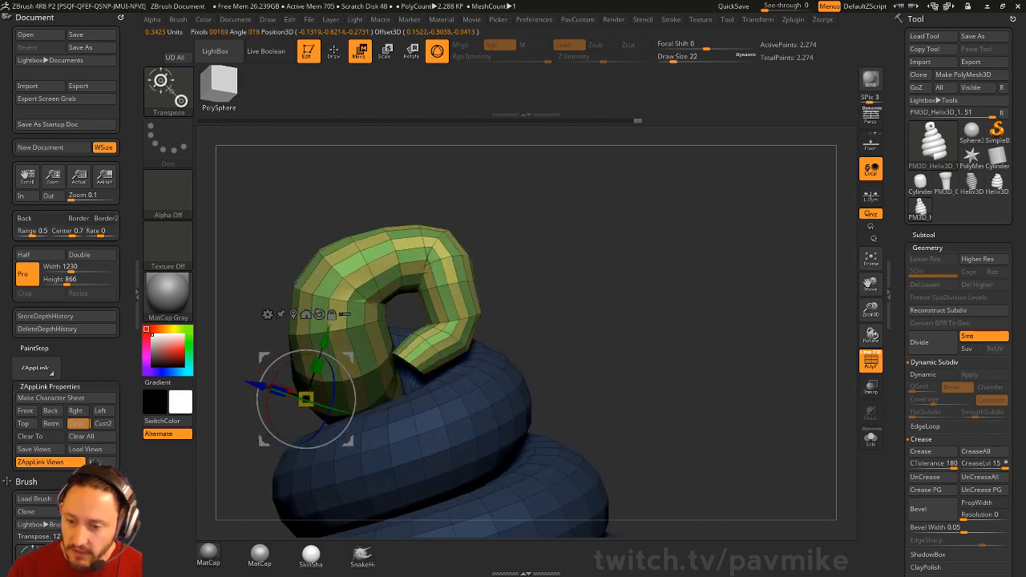
mouse_move(577, 288)
left_mouse_down()
mouse_move(647, 251)
mouse_move(641, 264)
left_mouse_up()
key("q")
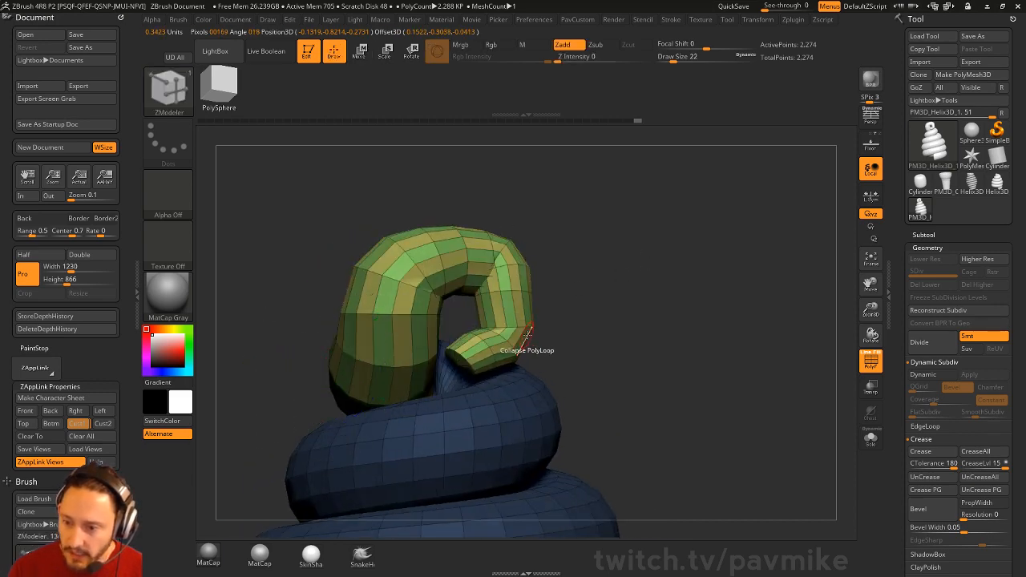
Step: Reshape the curled tip with the Move brush at draw size 365 and smooth its arch
key("b")
key("m")
key("v")
left_click_drag(476, 355, 469, 355)
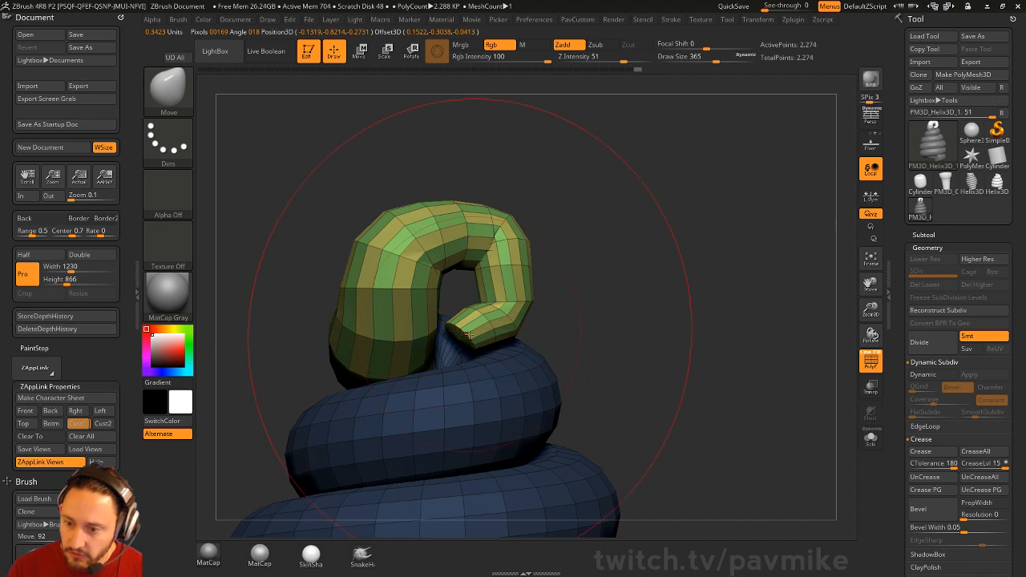
left_click_drag(514, 257, 505, 265)
left_click(534, 21)
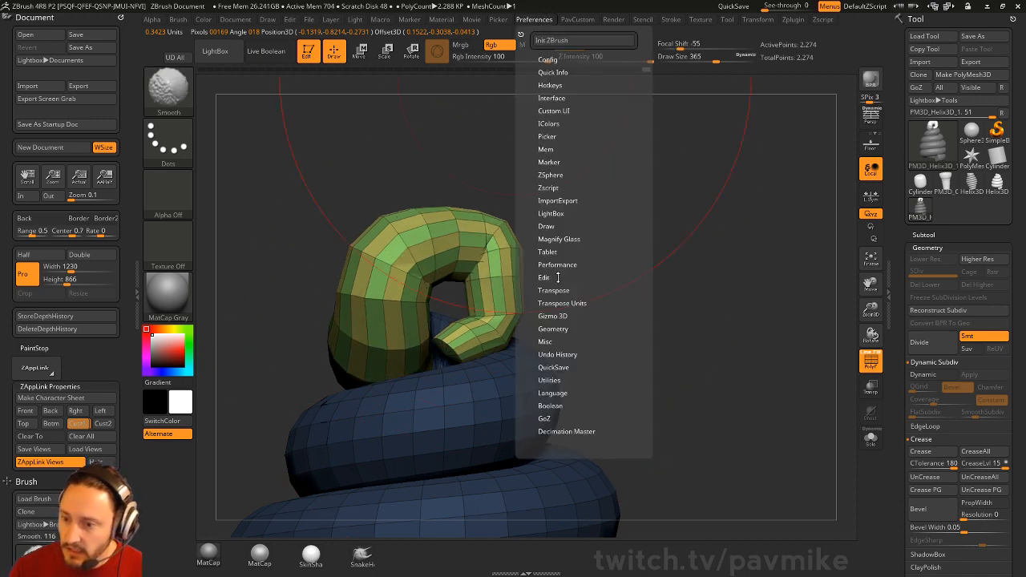
left_click(557, 277)
Step: Reduce the draw size to 128 and move the end of the curled tip toward the top coil
left_click_drag(698, 301, 597, 318)
key("s")
left_click_drag(555, 325, 537, 326)
key("s")
left_click_drag(434, 354, 430, 355)
left_click_drag(491, 322, 553, 311)
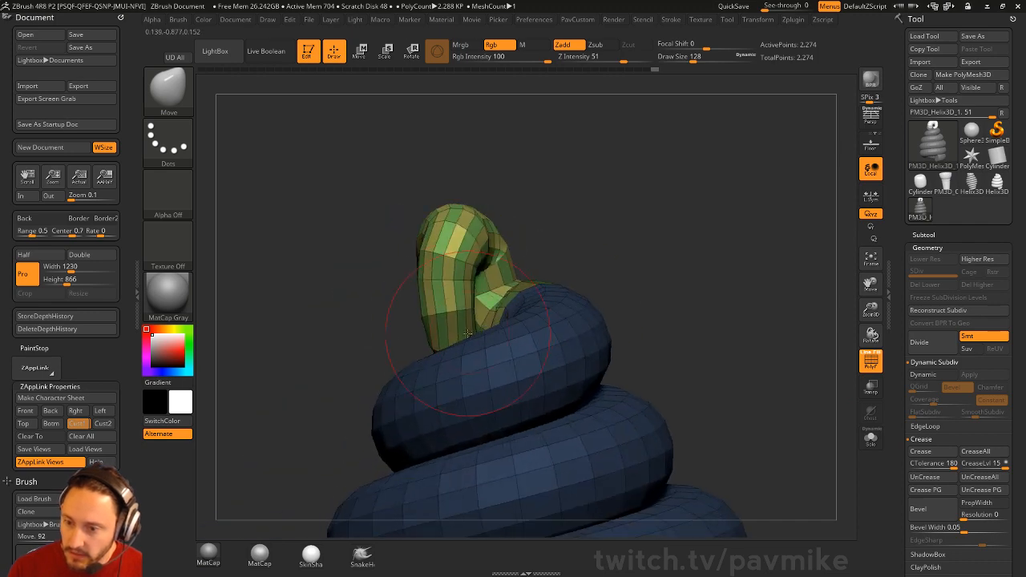
right_click_drag(476, 280, 554, 270)
right_click_drag(457, 310, 424, 321)
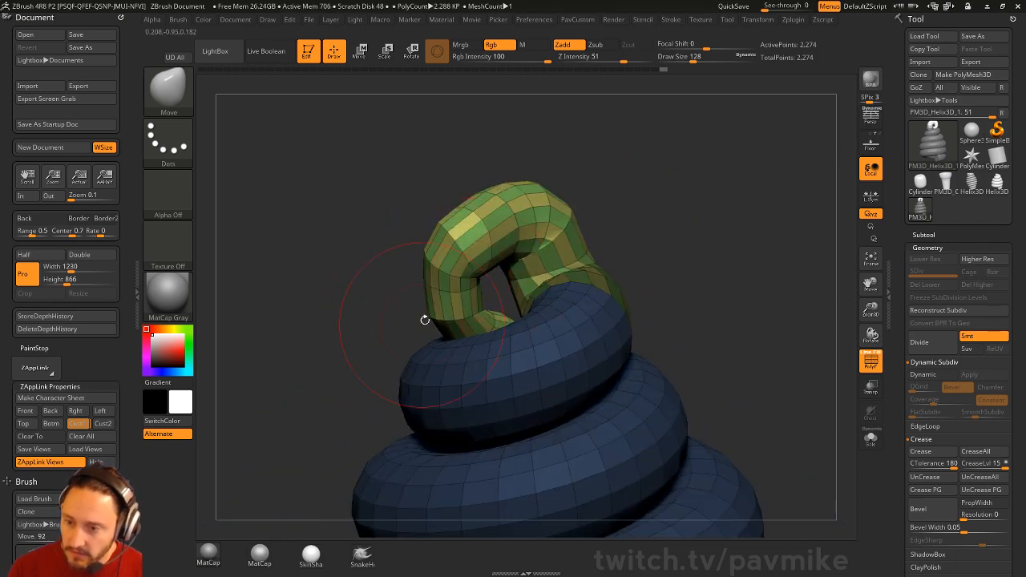
Step: Lean the arch of the tip with the Move brush and smooth its kinks from several angles
mouse_move(469, 241)
left_mouse_down()
mouse_move(485, 226)
mouse_move(516, 226)
left_mouse_up()
left_click_drag(649, 241, 789, 233)
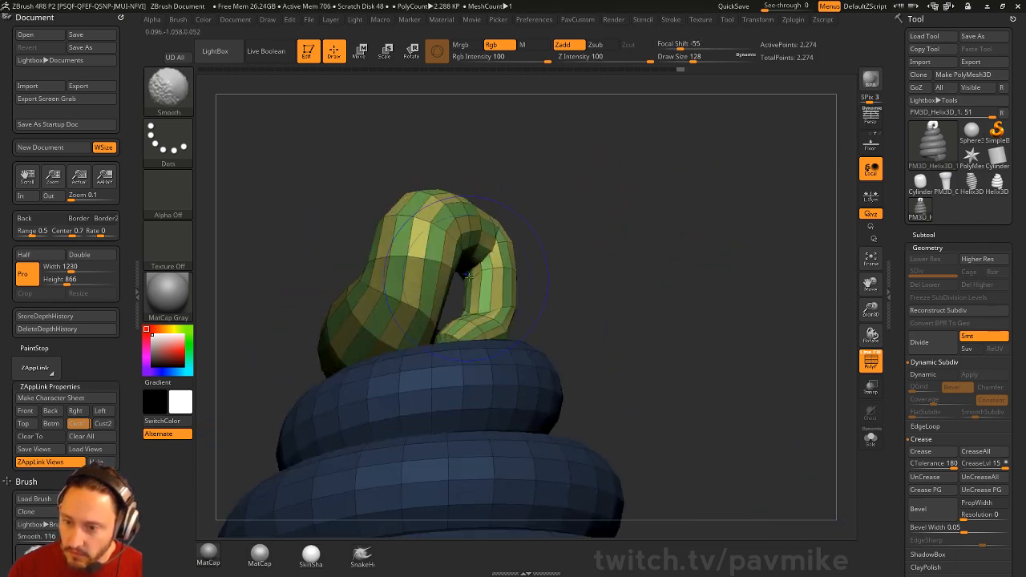
left_click_drag(465, 225, 449, 234)
left_click_drag(570, 238, 682, 248)
left_click_drag(561, 280, 551, 285)
mouse_move(673, 269)
left_mouse_down()
mouse_move(729, 264)
mouse_move(609, 273)
left_mouse_up()
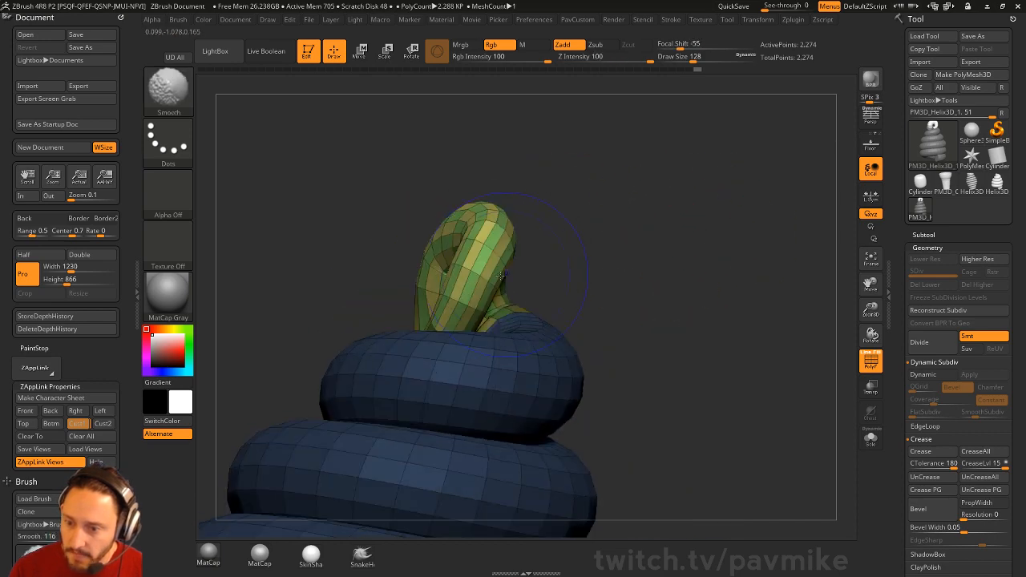
left_click_drag(705, 293, 545, 281)
left_click_drag(647, 244, 760, 234)
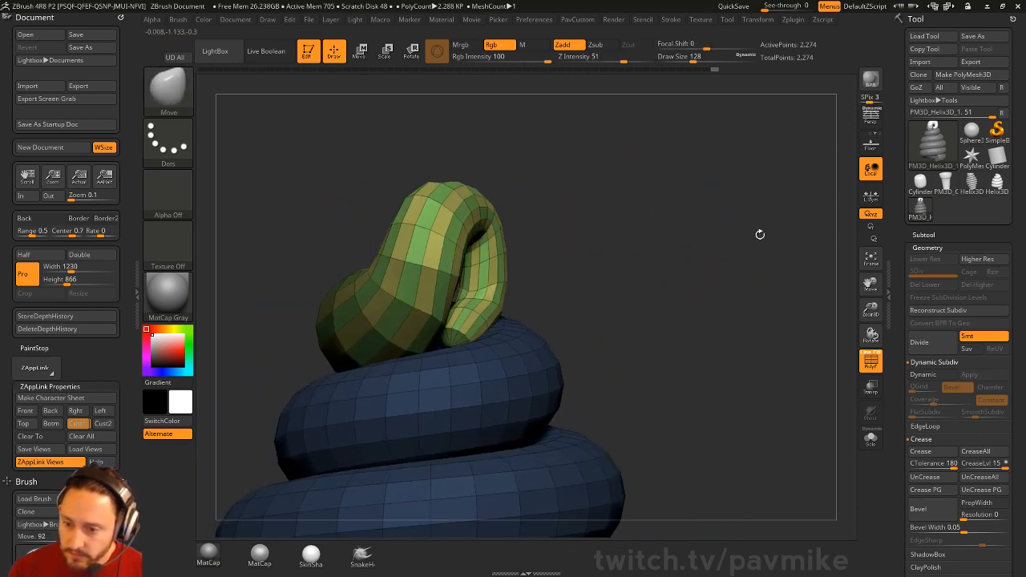
Step: Reduce the draw size to 77 and smooth the inner bend of the curled tip
mouse_move(411, 380)
right_mouse_down()
mouse_move(475, 315)
mouse_move(669, 273)
right_mouse_up()
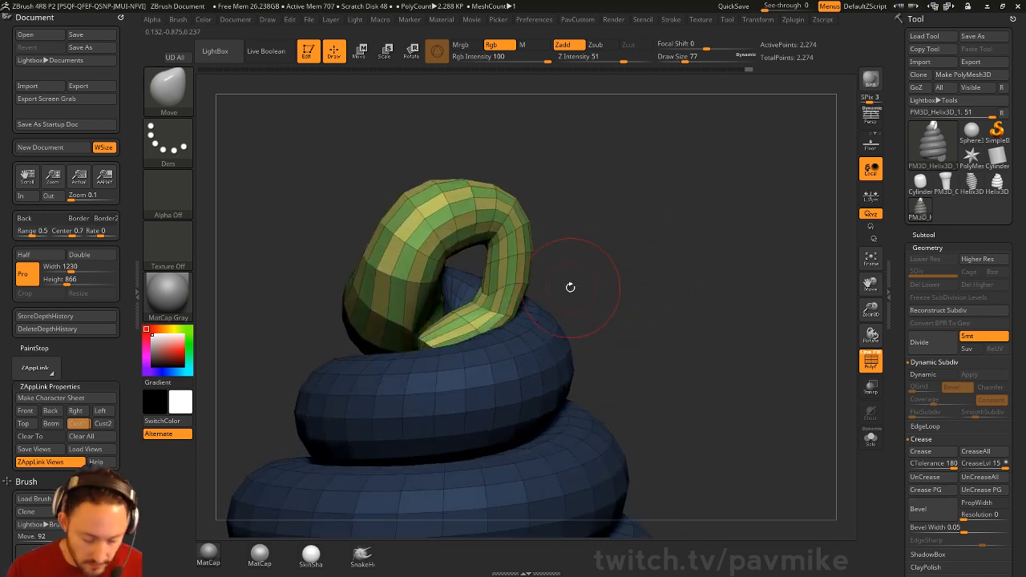
key("b")
key("i")
key("n")
left_click_drag(506, 274, 495, 261, "shift")
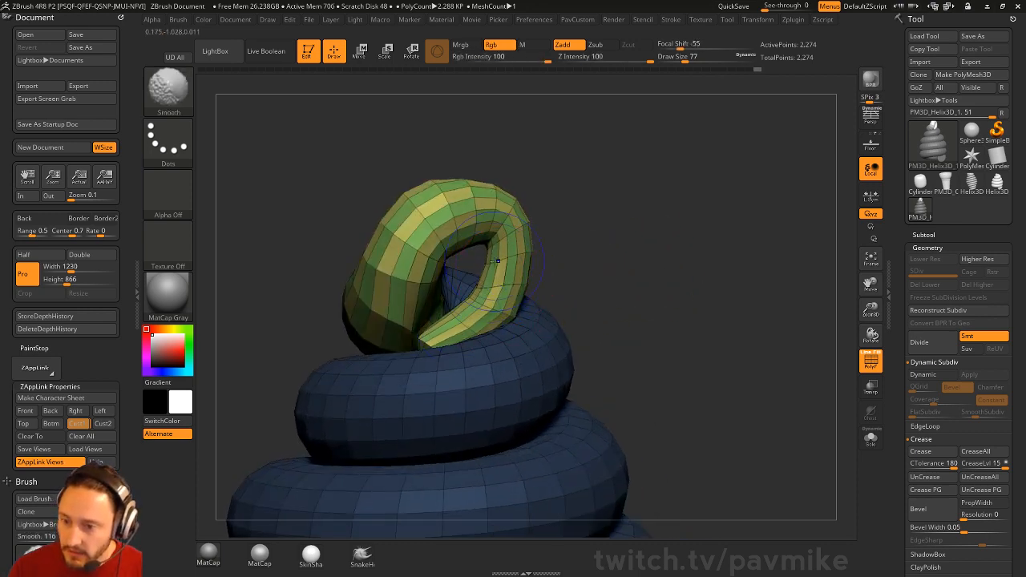
right_click_drag(569, 240, 611, 234)
Step: Round out the outer lower bend of the curled tip with the Move brush
key("b")
key("m")
key("v")
left_click_drag(530, 292, 490, 321)
key("s")
Step: Assign the whole swirl to a single polygroup and turn off the polyframe display
mouse_move(623, 275)
right_mouse_down("shift")
mouse_move(777, 286)
mouse_move(699, 277)
mouse_move(755, 329)
right_mouse_up("shift")
right_click_drag(755, 329, 632, 309, "alt")
key("ctrl+w")
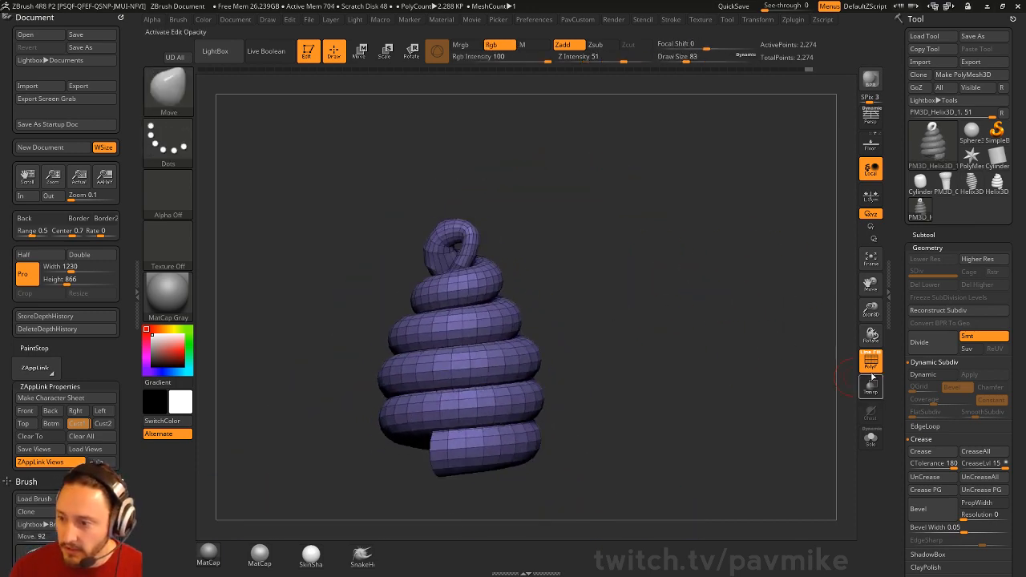
key("shift+f")
right_click_drag(666, 259, 706, 291)
Step: Switch back to the ZModeler brush
key("b")
key("s")
key("t")
key("b")
key("z")
key("m")
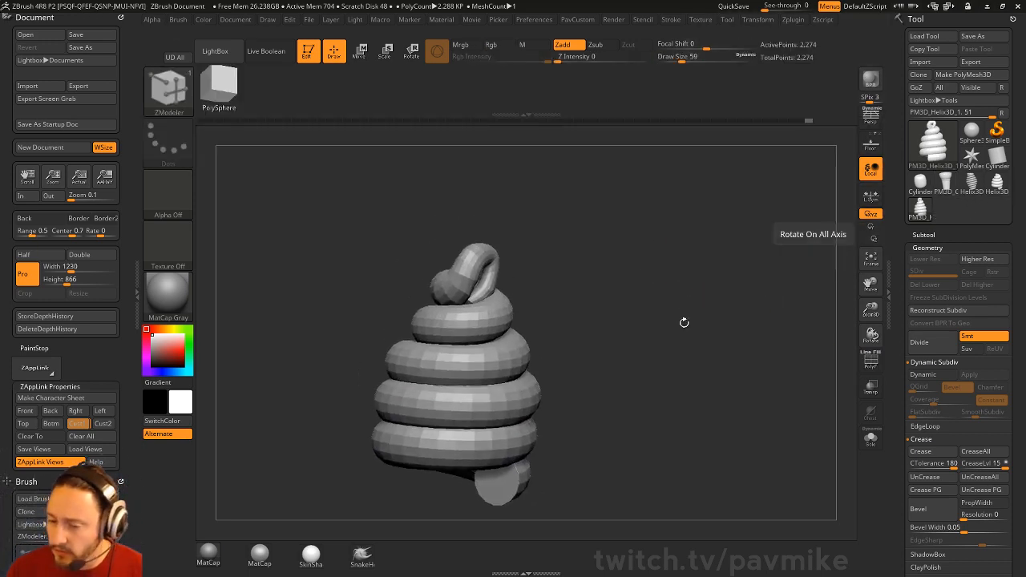
Step: Make the cone the active tool and append the PM3D_Helix3D_1 swirl to it as a subtool
left_click(945, 183)
left_click_drag(683, 320, 713, 309)
left_click(923, 235)
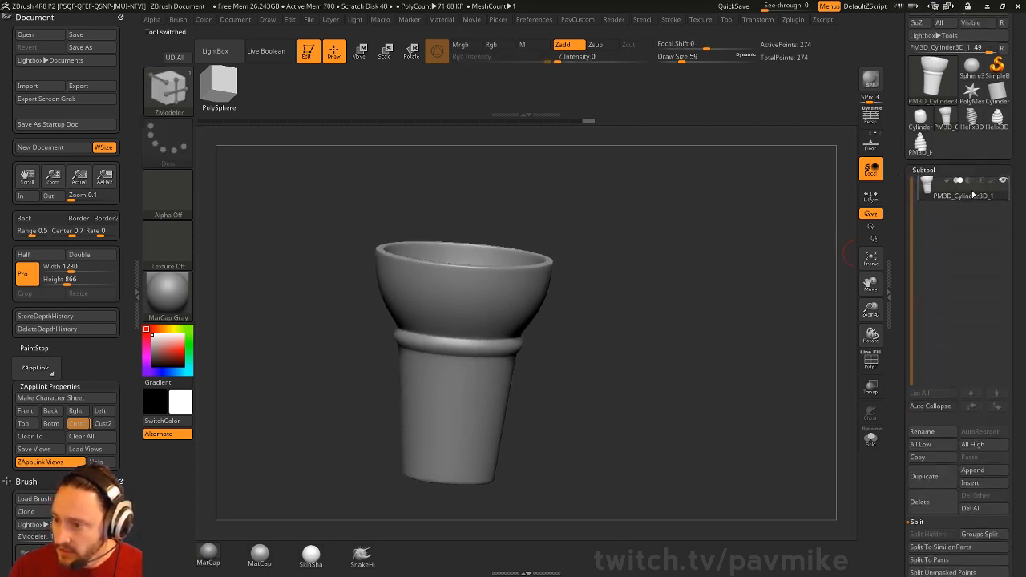
left_click(981, 471)
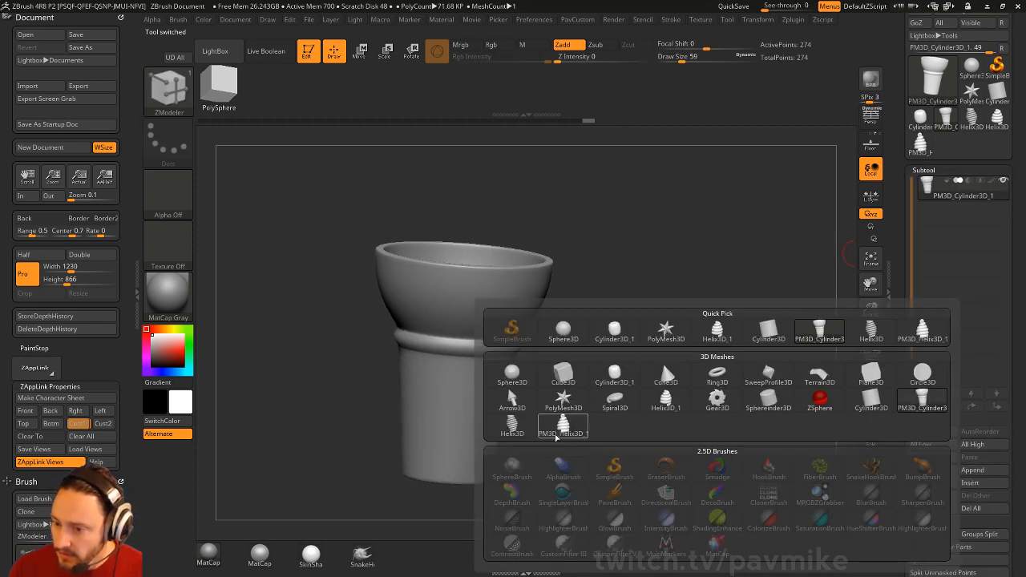
left_click(564, 433)
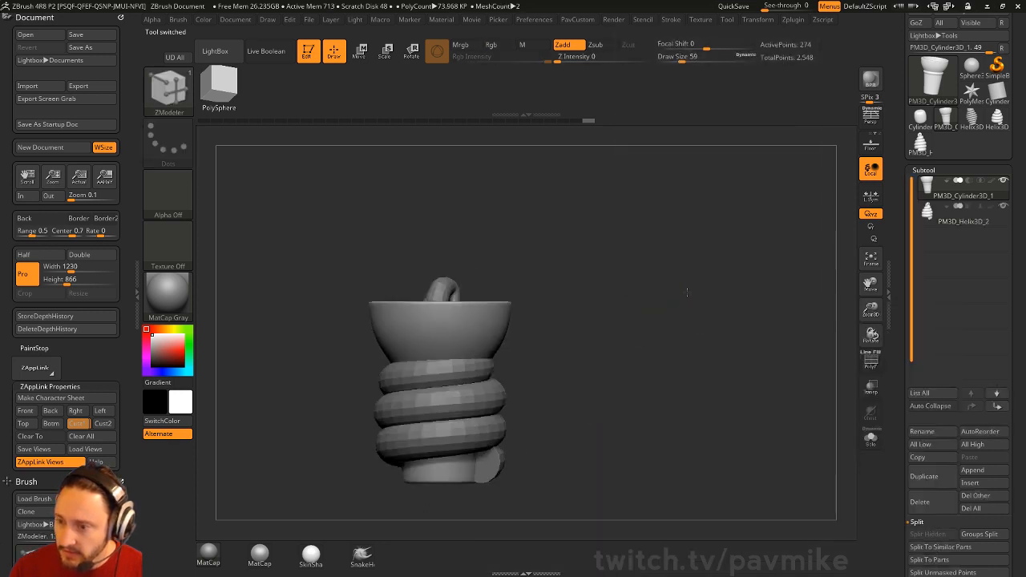
Step: Select the swirl subtool, reset the gizmo to its home position and raise the swirl vertically until it sits in the cone's rim
left_click(966, 226)
key("w")
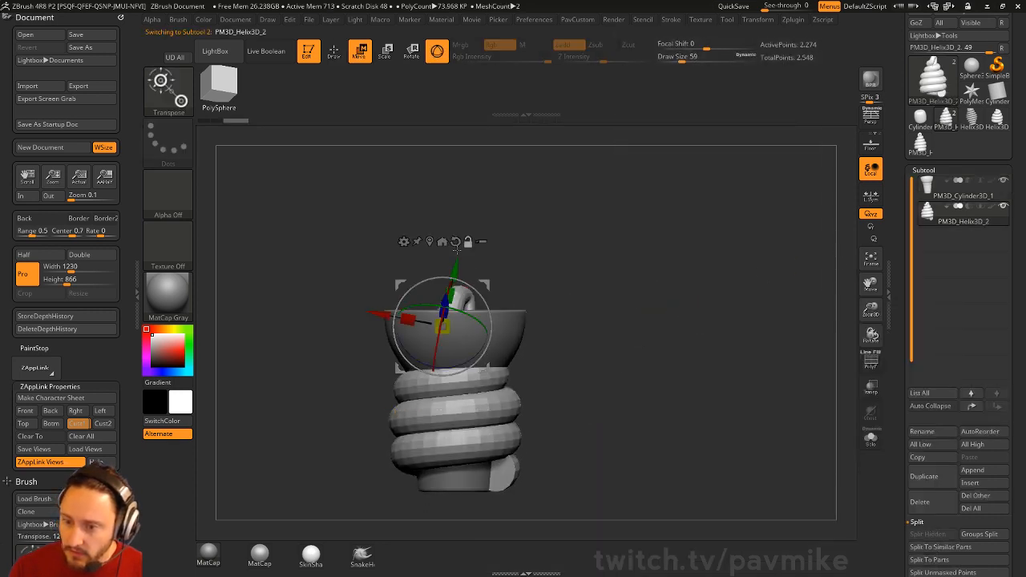
left_click(441, 241)
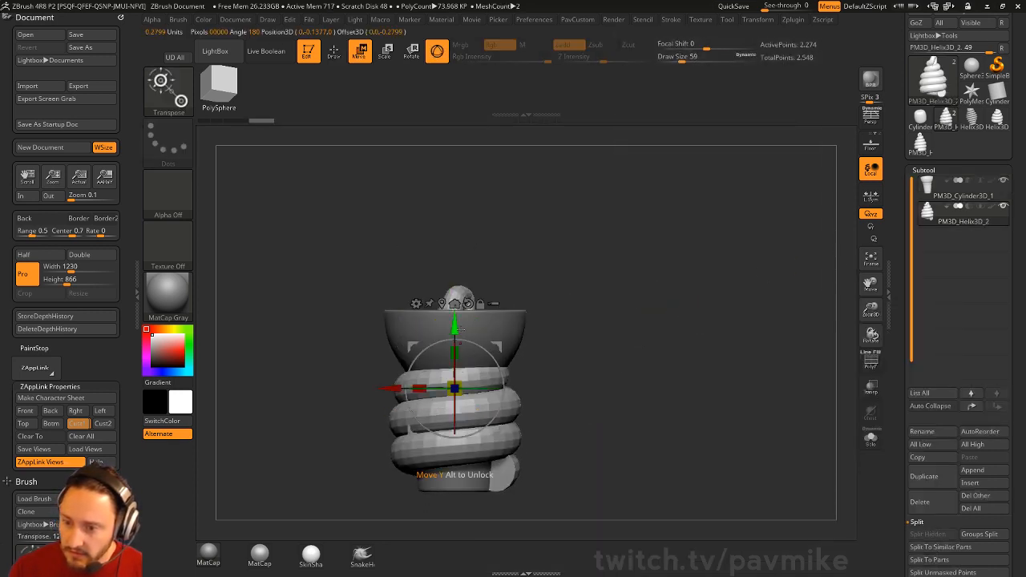
mouse_move(459, 328)
left_mouse_down()
mouse_move(458, 156)
mouse_move(458, 170)
left_mouse_up()
key("q")
key("shift")
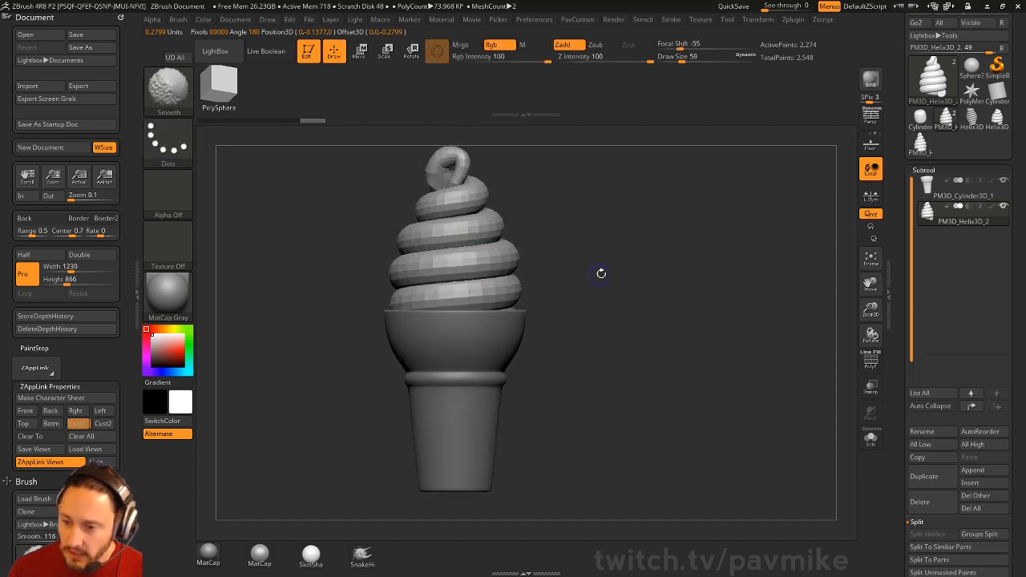
mouse_move(601, 273)
left_mouse_down()
mouse_move(633, 329)
mouse_move(615, 362)
mouse_move(677, 372)
mouse_move(632, 299)
left_mouse_up()
key("w")
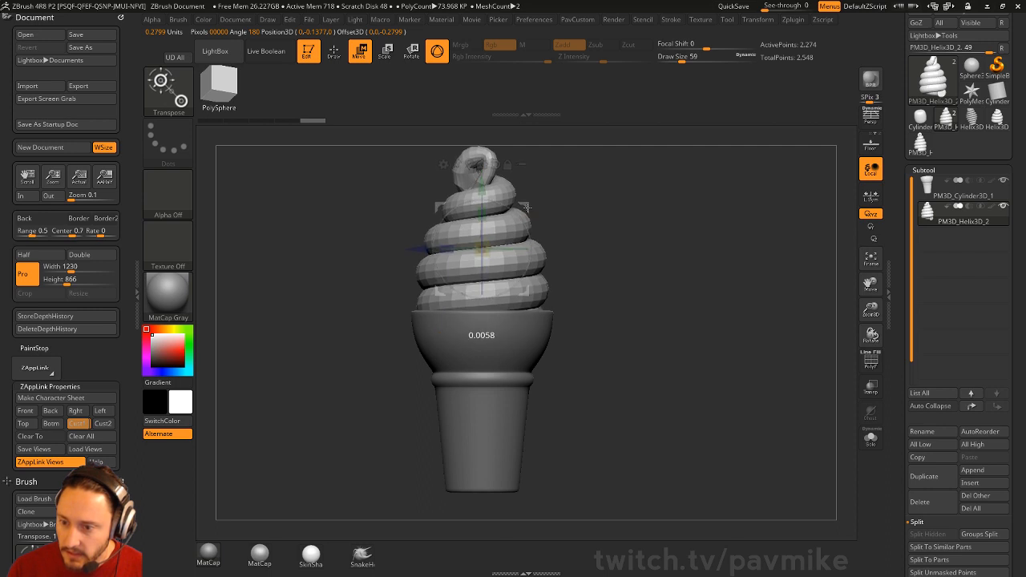
Step: Turn on Dynamic Subdivision for the swirl and raise its smooth subdivision level
key("ctrl+d")
key("q")
mouse_move(697, 289)
left_mouse_down()
mouse_move(607, 313)
mouse_move(748, 297)
mouse_move(772, 328)
mouse_move(694, 337)
mouse_move(696, 319)
left_mouse_up()
right_click_drag(696, 319, 551, 241, "ctrl")
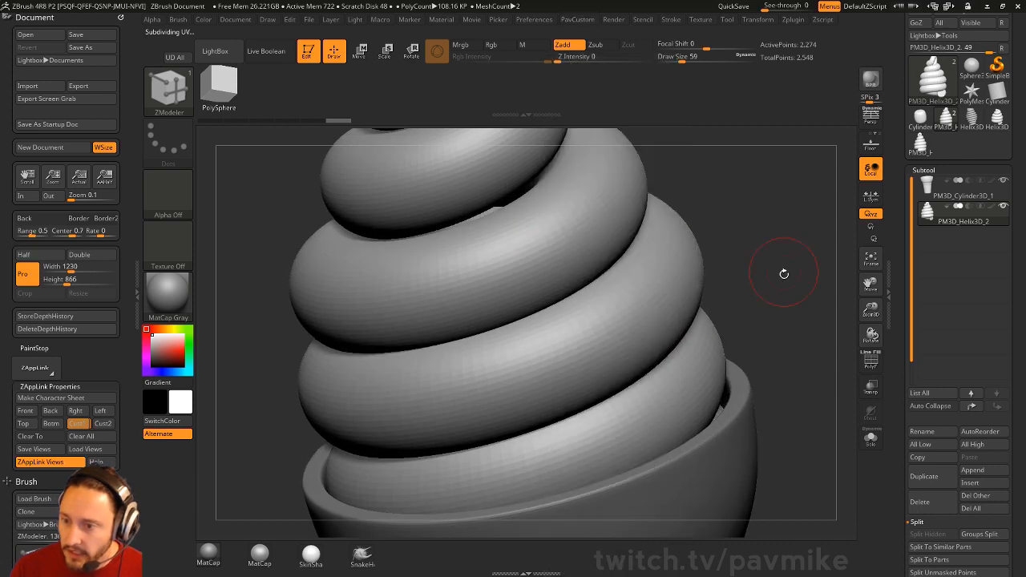
key("2")
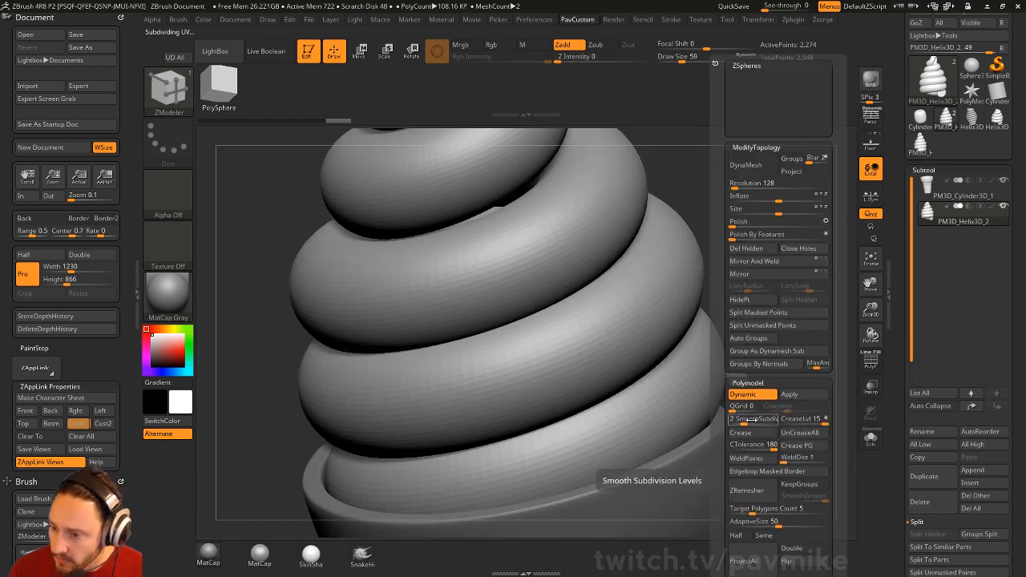
left_click(750, 420)
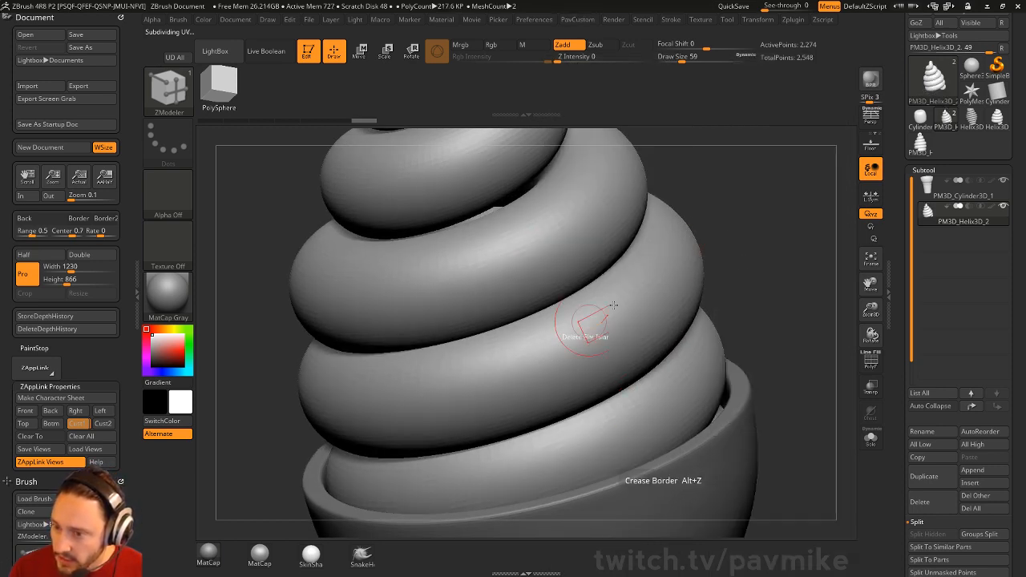
right_click_drag(584, 322, 650, 275, "ctrl")
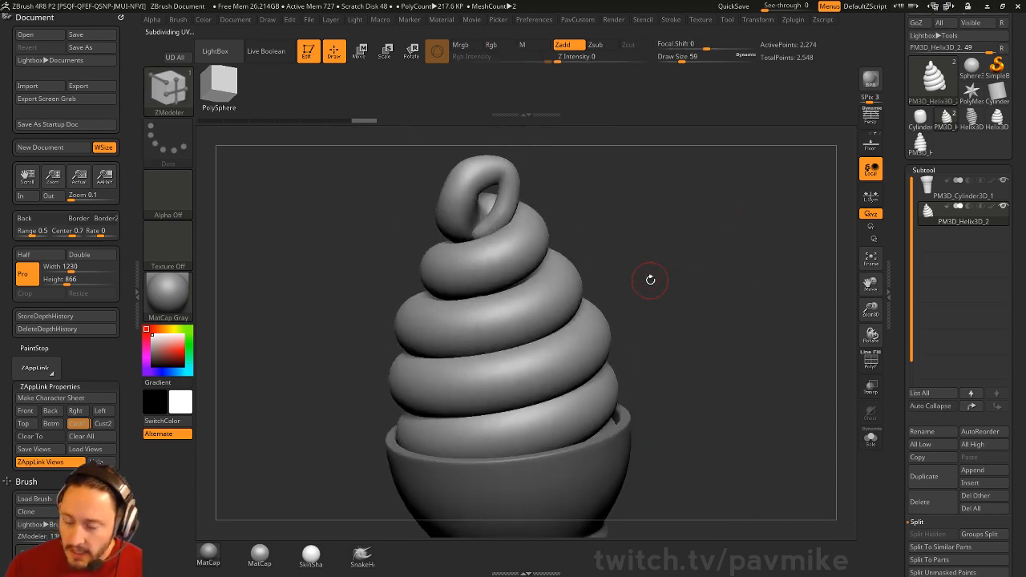
Step: Set the draw size to 386 and switch to the Move brush
key("s")
left_click_drag(650, 279, 685, 278)
key("b")
key("m")
key("v")
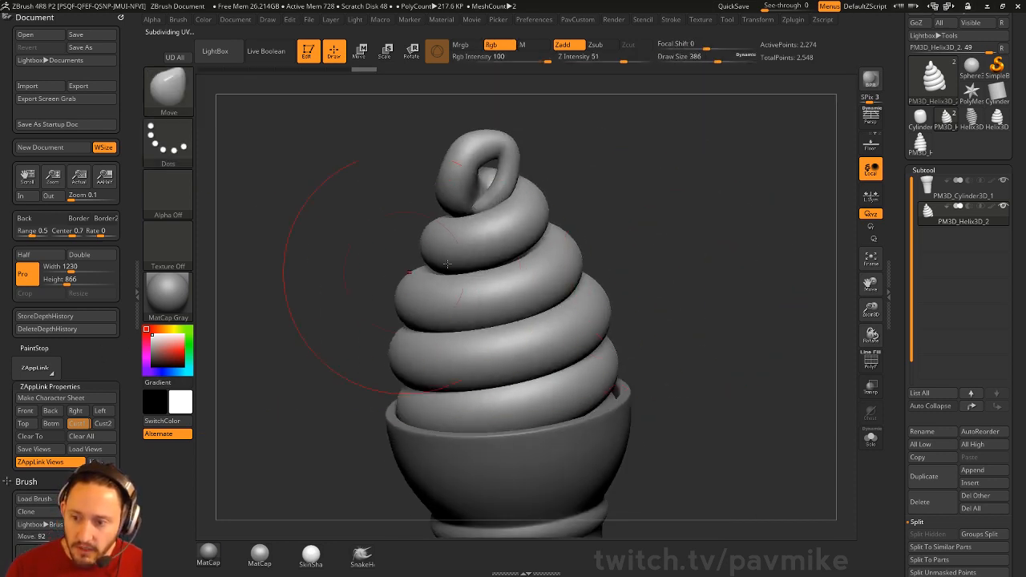
Step: Plump up the swirl's coils with the Inflat brush at Z Intensity 10, working around the model
mouse_move(447, 264)
right_mouse_down()
mouse_move(708, 242)
mouse_move(702, 258)
right_mouse_up()
key("b")
key("i")
key("n")
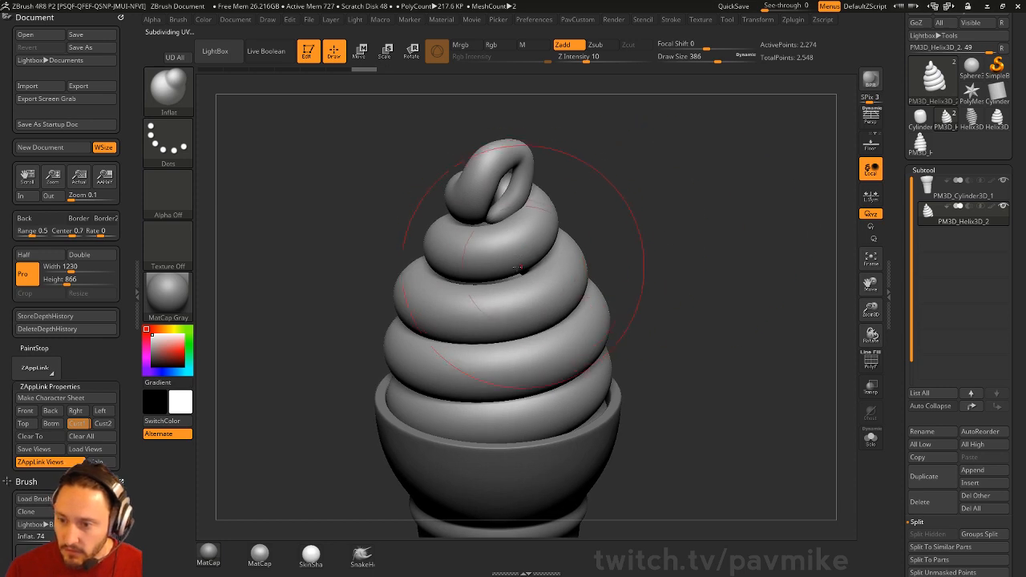
right_click_drag(633, 252, 662, 229)
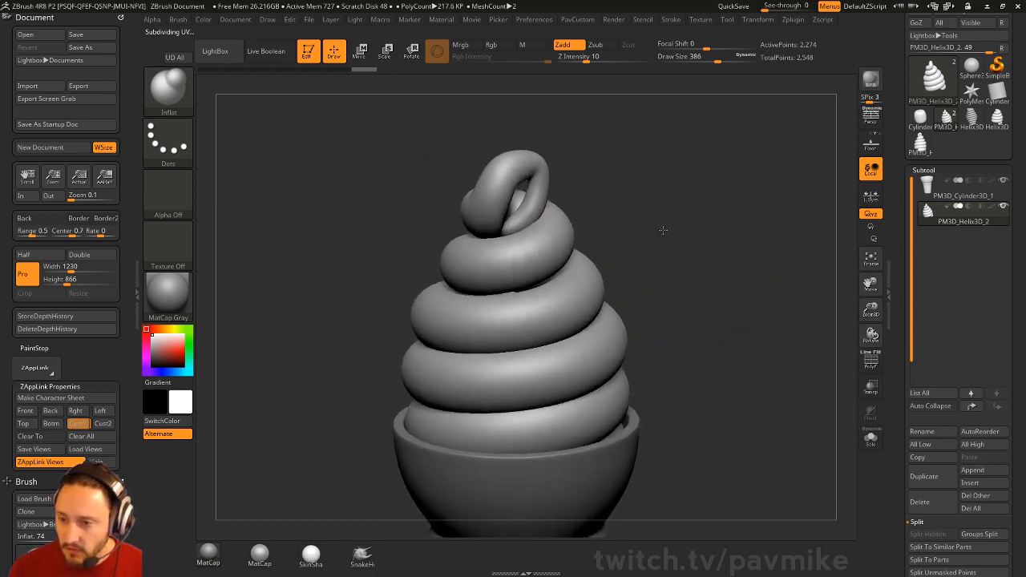
right_click_drag(572, 282, 527, 285)
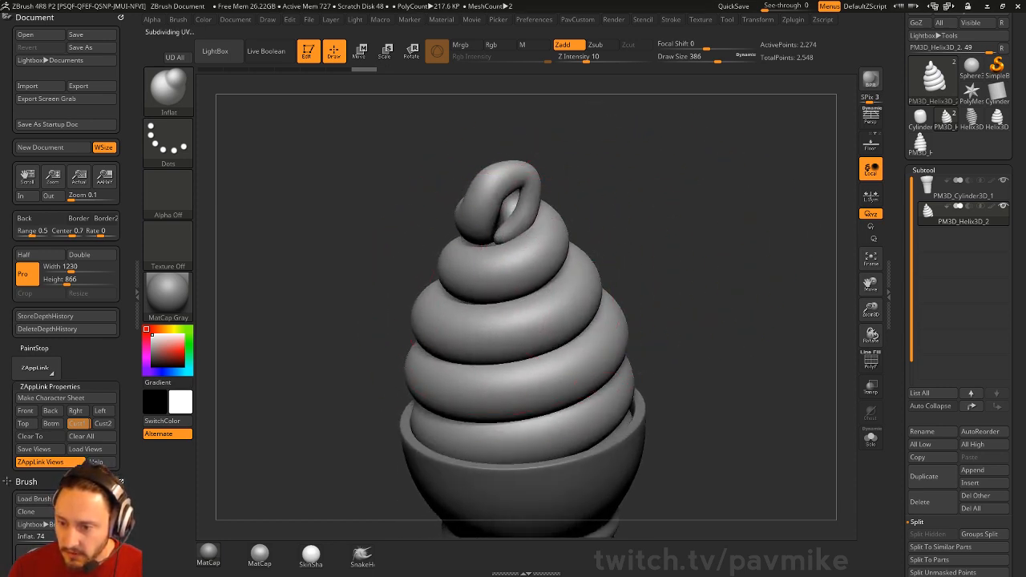
right_click_drag(636, 234, 622, 333)
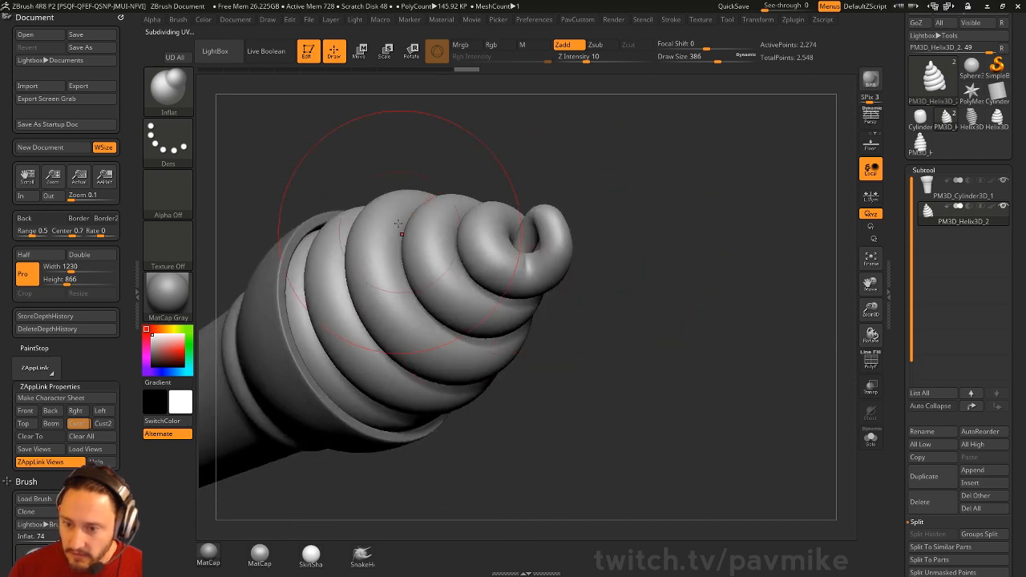
right_click_drag(401, 232, 478, 213)
right_click_drag(579, 197, 542, 220)
mouse_move(472, 273)
right_mouse_down()
mouse_move(480, 172)
mouse_move(614, 160)
mouse_move(646, 162)
mouse_move(774, 217)
mouse_move(687, 278)
right_mouse_up()
Step: Switch to the Standard brush and reduce its draw size
key("b")
key("s")
key("t")
key("s")
left_click_drag(678, 282, 659, 282)
mouse_move(678, 282)
right_mouse_down("ctrl")
mouse_move(680, 295)
mouse_move(703, 300)
mouse_move(705, 280)
right_mouse_up("ctrl")
key("s")
left_click_drag(684, 294, 671, 295)
mouse_move(673, 295)
right_mouse_down("shift")
mouse_move(703, 278)
mouse_move(721, 315)
mouse_move(721, 294)
mouse_move(691, 319)
mouse_move(724, 350)
right_mouse_up("shift")
Step: Make the cone the active subtool and switch to the ZModeler brush
left_click(502, 321, "alt")
key("b")
key("z")
key("m")
Step: Show the cone's polyframe with Dynamic Subdivision off and set the draw size to 17
key("shift+f")
key("shift+d")
key("s")
left_click_drag(732, 352, 728, 352)
right_click_drag(726, 363, 738, 329, "alt")
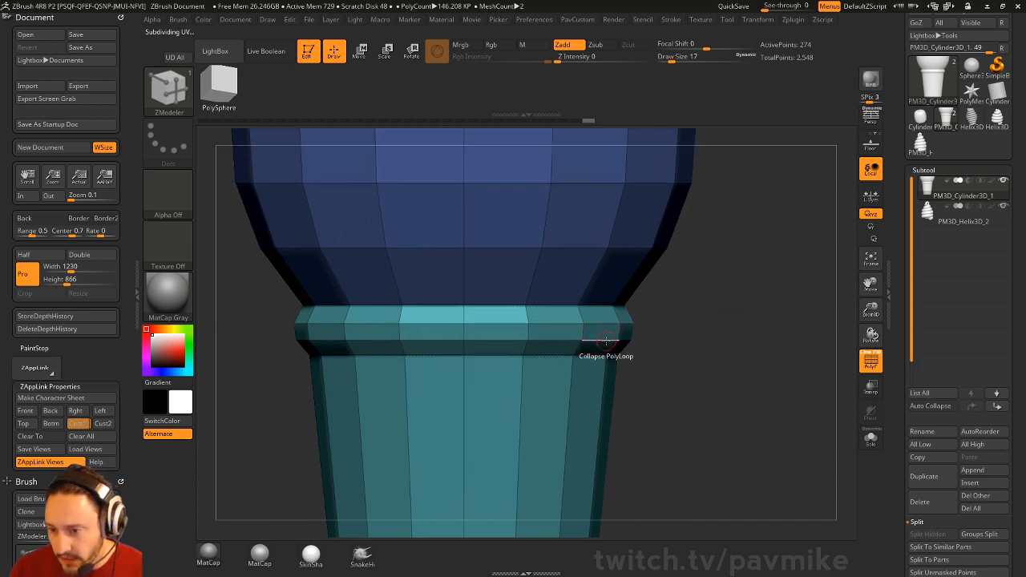
Step: Insert an edge loop around the lower part of the cone's collar using the Insert edge action with Multiple EdgeLoops
key("space")
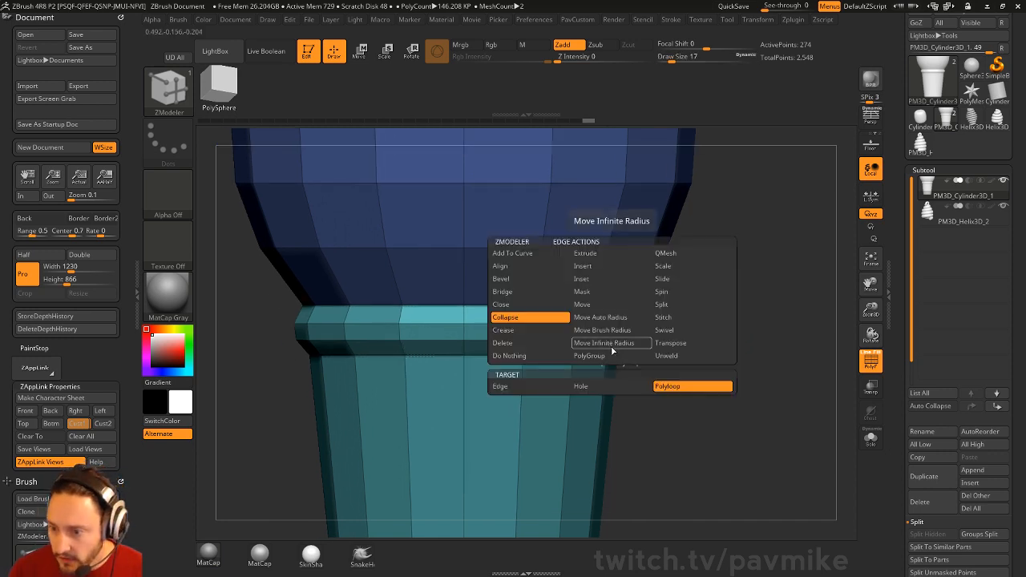
left_click(593, 265)
left_click(561, 386)
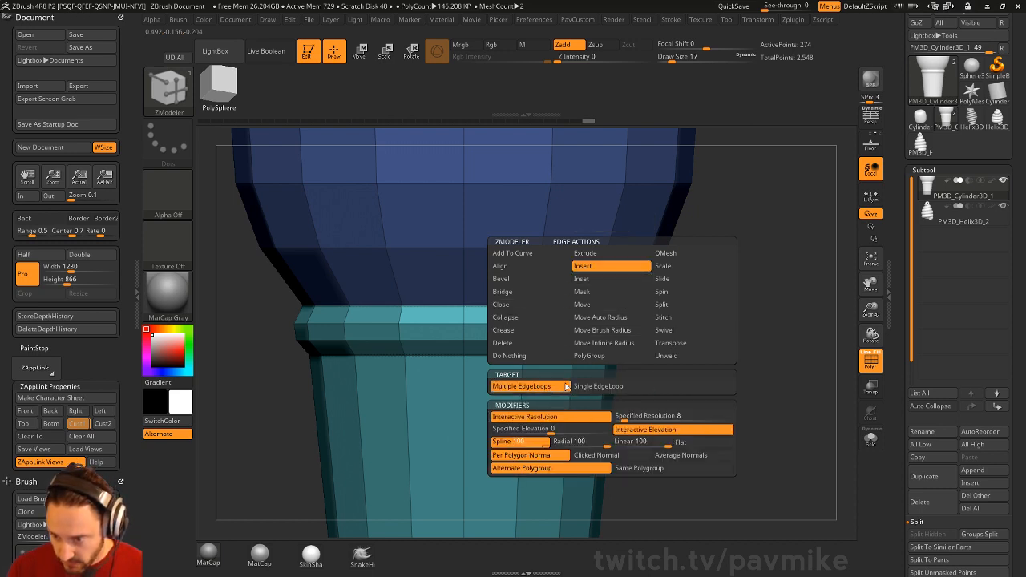
right_click_drag(592, 349, 607, 317, "alt")
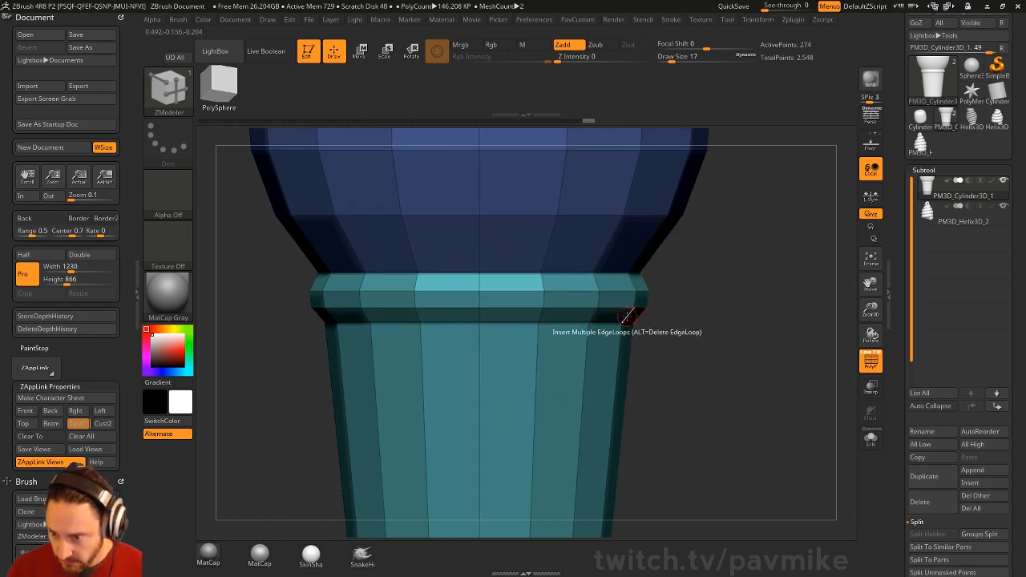
left_click_drag(630, 315, 677, 323)
Step: Set the ZModeler polygon action to PolyGroup with Polygroup Island as its target
key("space")
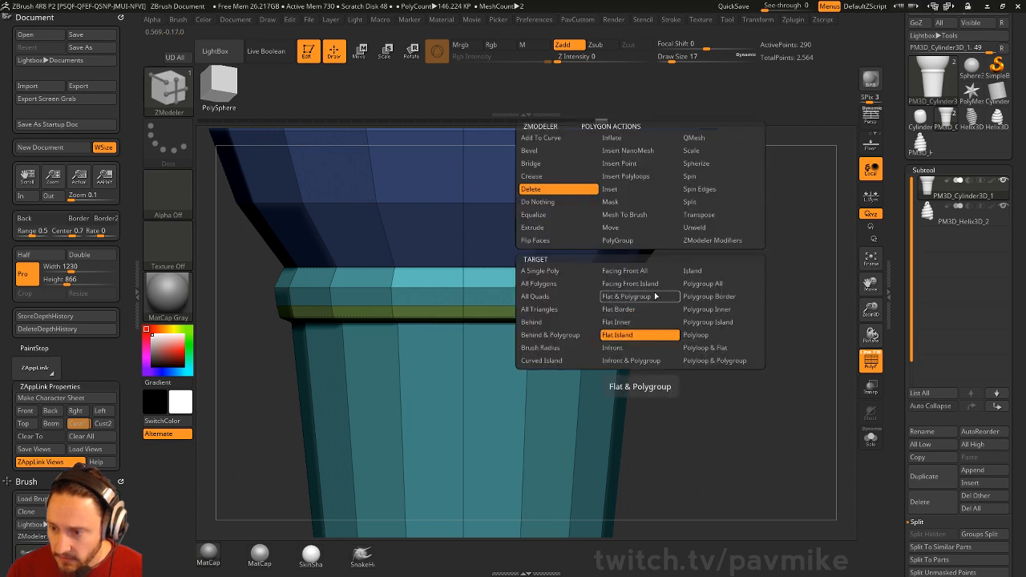
left_click(716, 139)
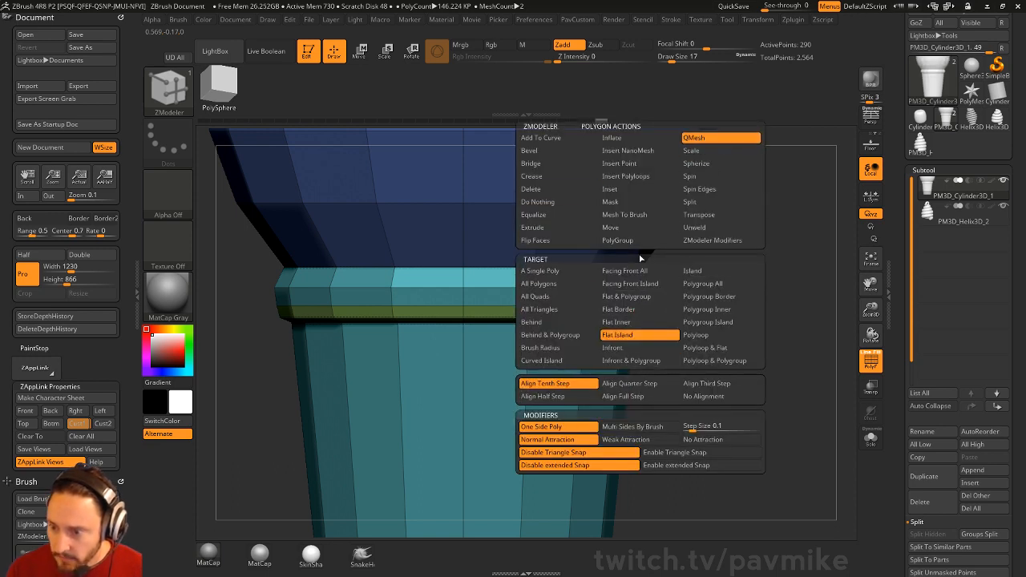
left_click(644, 240)
left_click(706, 139)
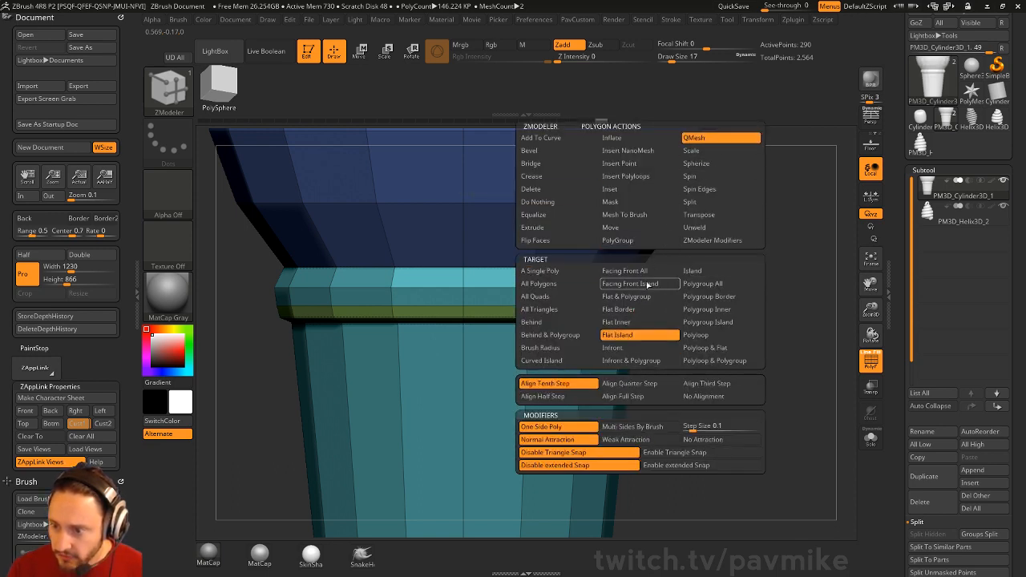
left_click(617, 240)
key("space")
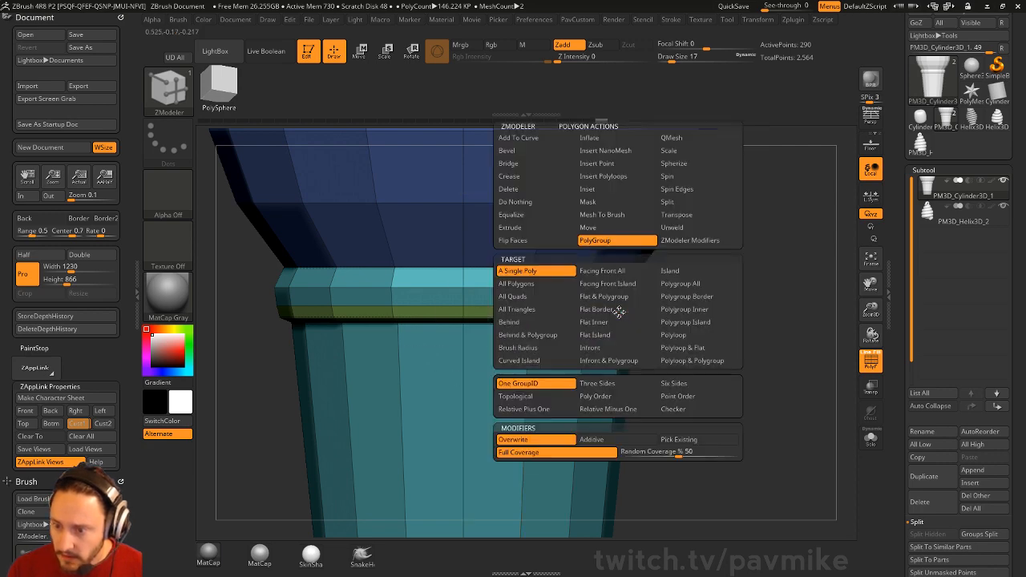
left_click(690, 322)
Step: Assign a new polygroup to the polyloop along the collar's lower edge with the PolyGroup edge action
left_click_drag(694, 321, 729, 294)
key("space")
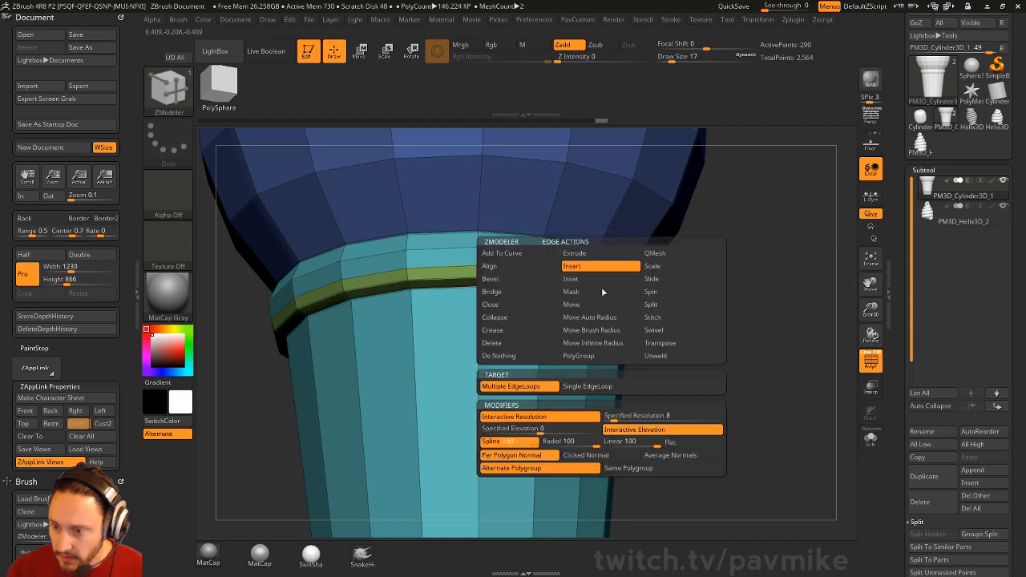
left_click(573, 356)
left_click(519, 390)
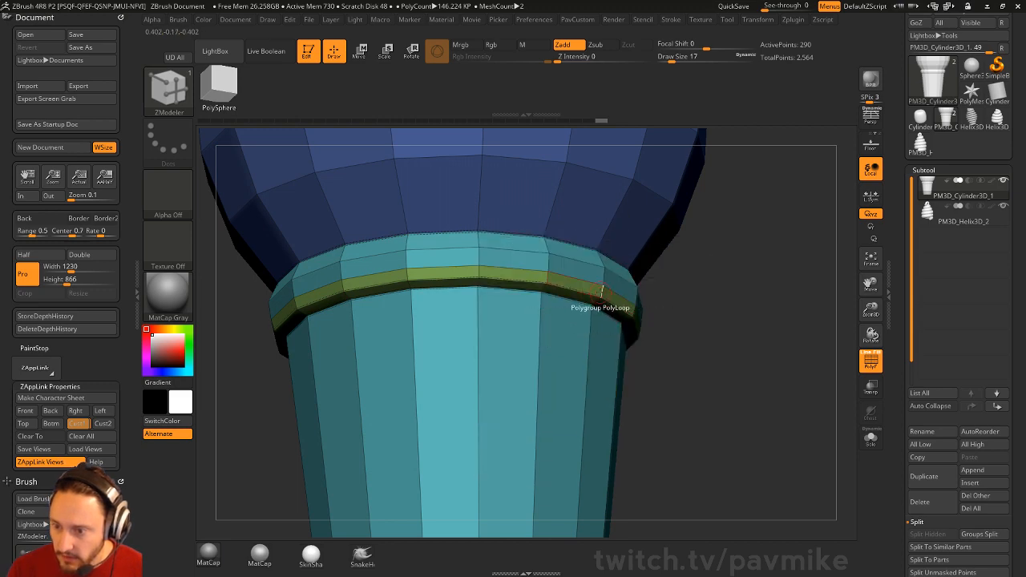
left_click(610, 298)
Step: Push the collar's lower polygroup band outward into a lip using QMesh with the Polygroup Island target
key("space")
left_click(672, 137)
left_click_drag(758, 265, 766, 295)
key("space")
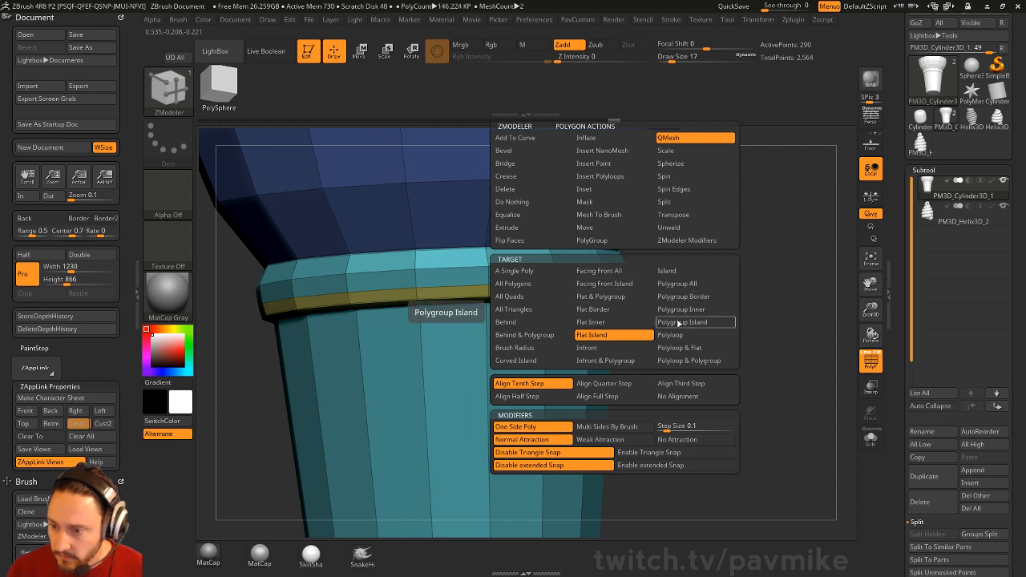
left_click(678, 322)
left_click_drag(618, 293, 626, 295)
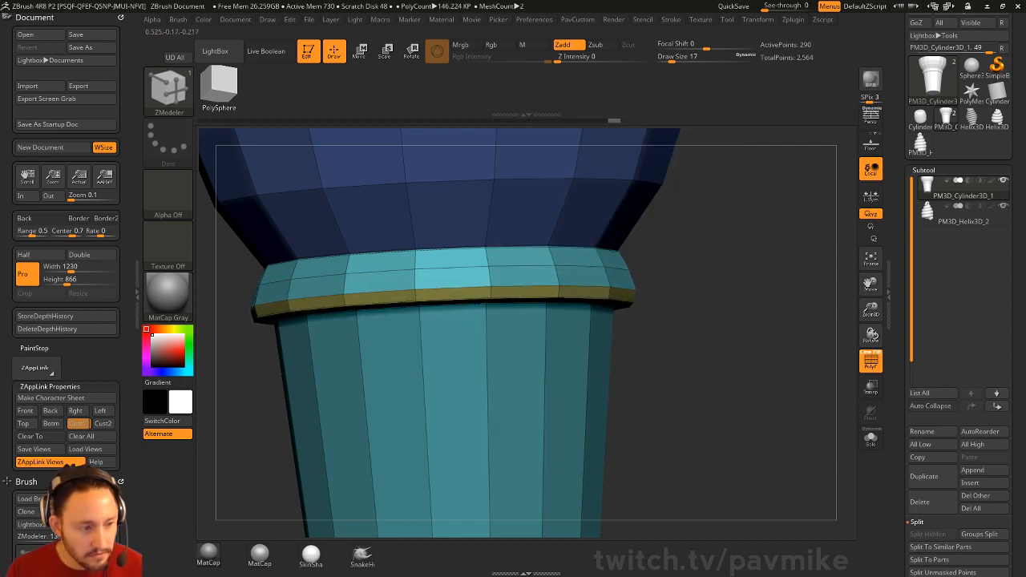
Step: Show the Spotlight reference image over a straightened view, enlarge and reposition it to study the collar, and hide it again
key("shift")
left_click_drag(655, 294, 710, 309, "shift")
key("shift+z")
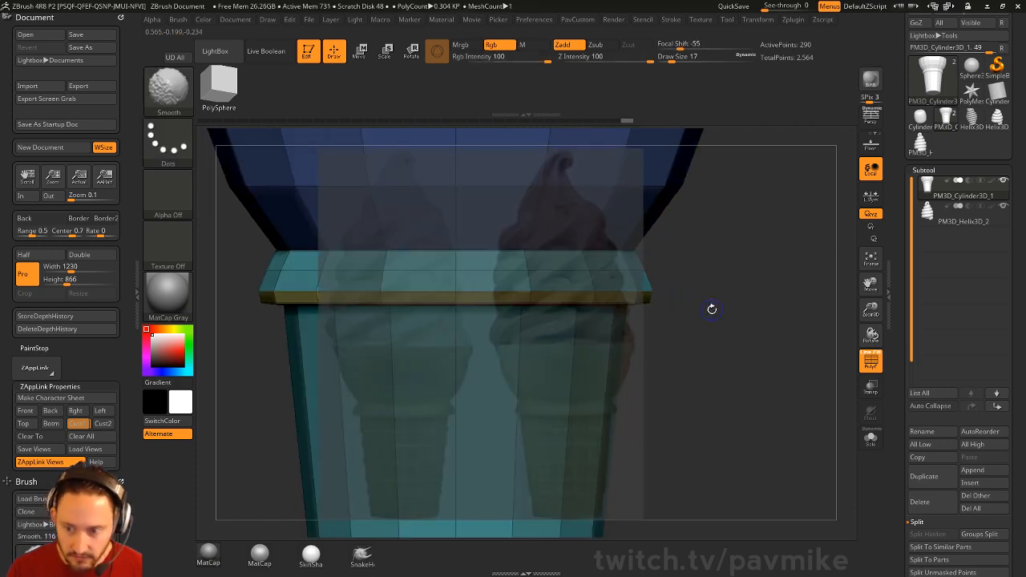
key("z")
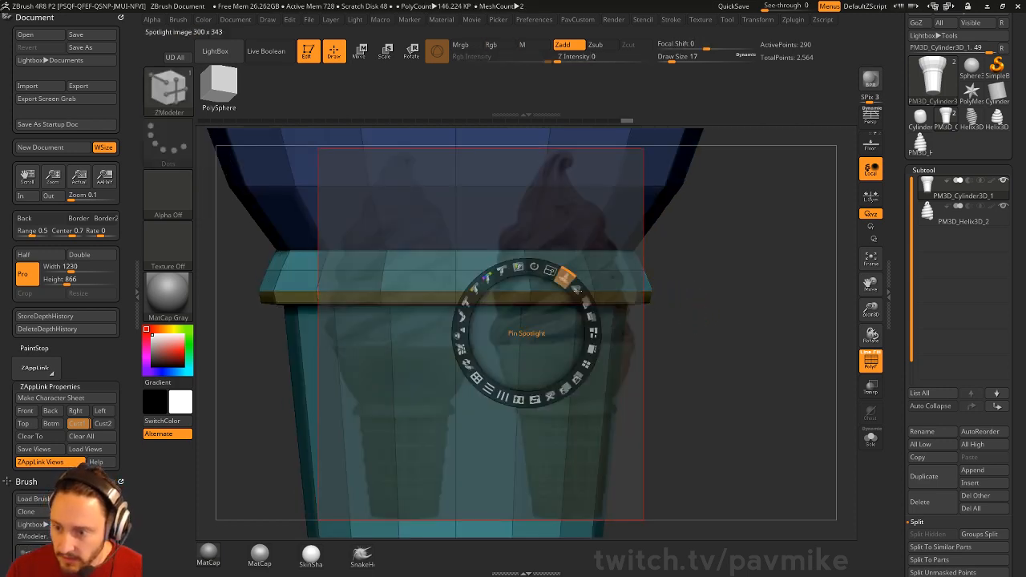
left_click_drag(585, 300, 597, 270)
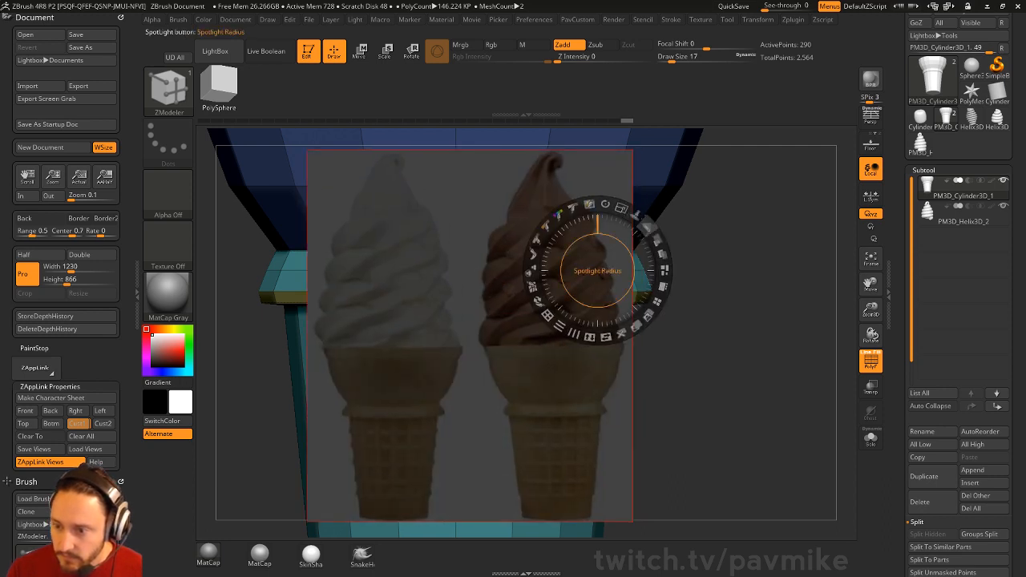
left_click_drag(621, 207, 662, 252)
left_click_drag(549, 392, 533, 369)
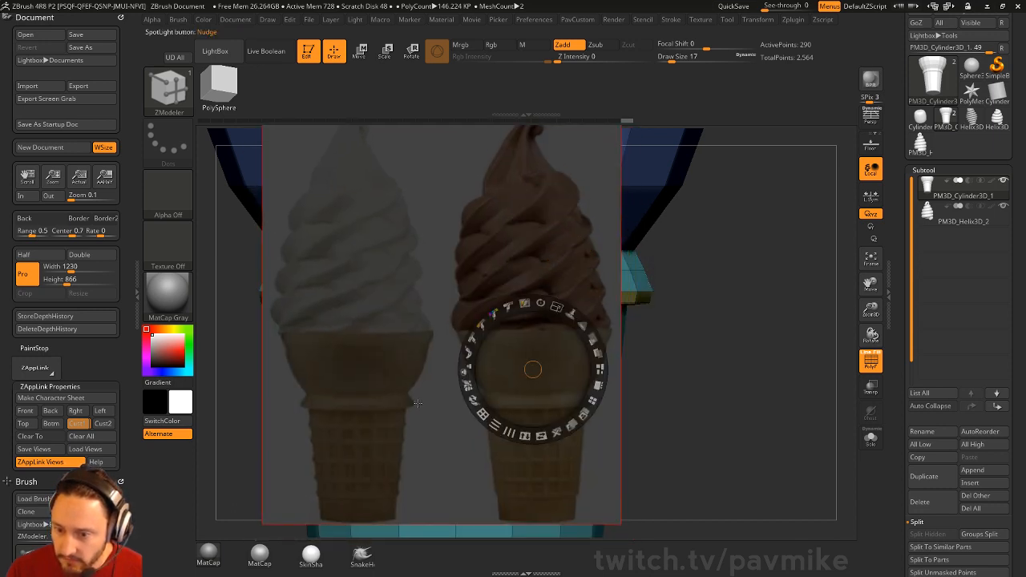
key("shift+z")
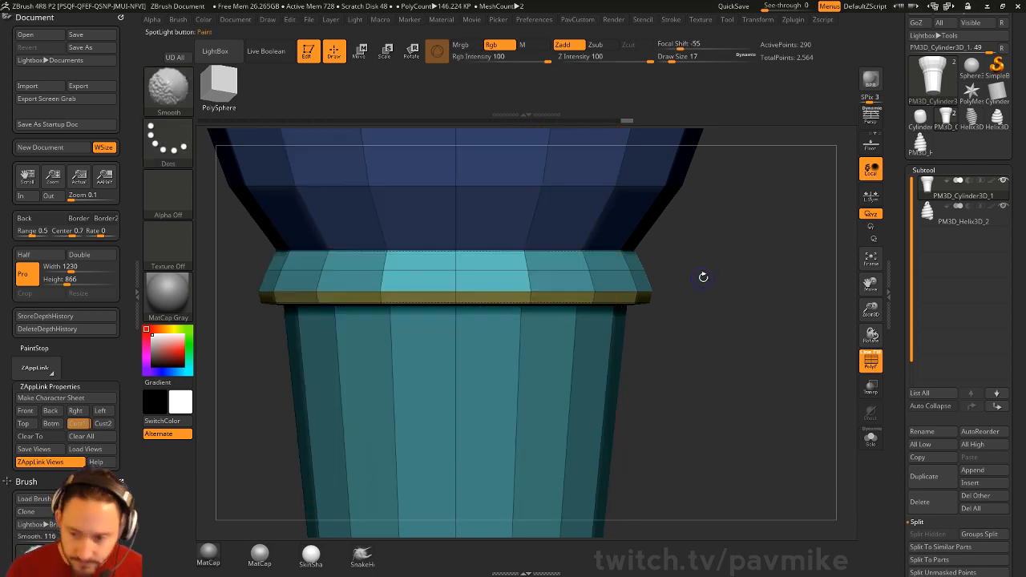
Step: Crease an edge loop on the cone's collar using the Crease edge action with EdgeLoop Complete
left_click_drag(726, 277, 735, 315, "alt")
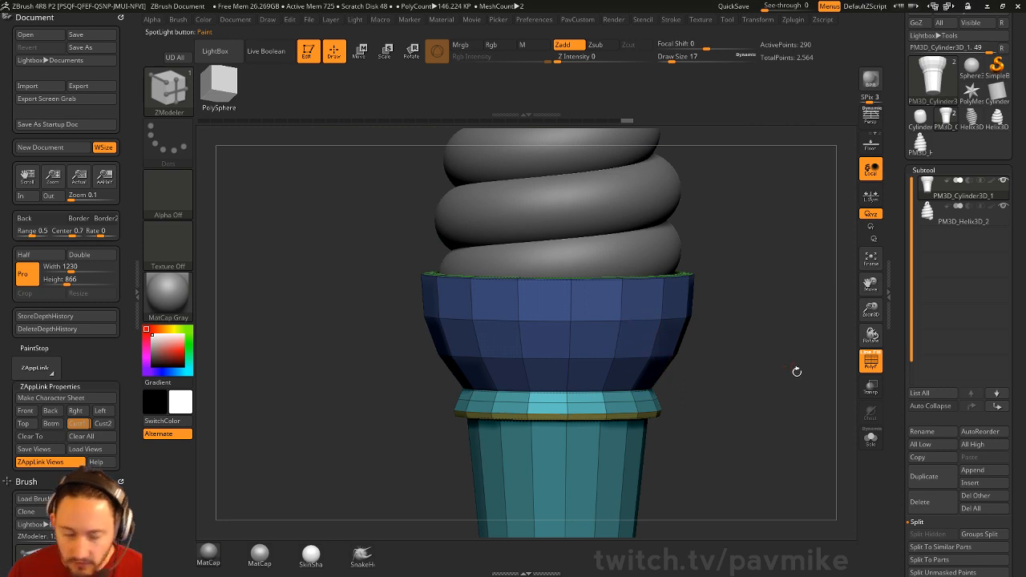
left_click_drag(796, 371, 788, 351, "alt")
key("space")
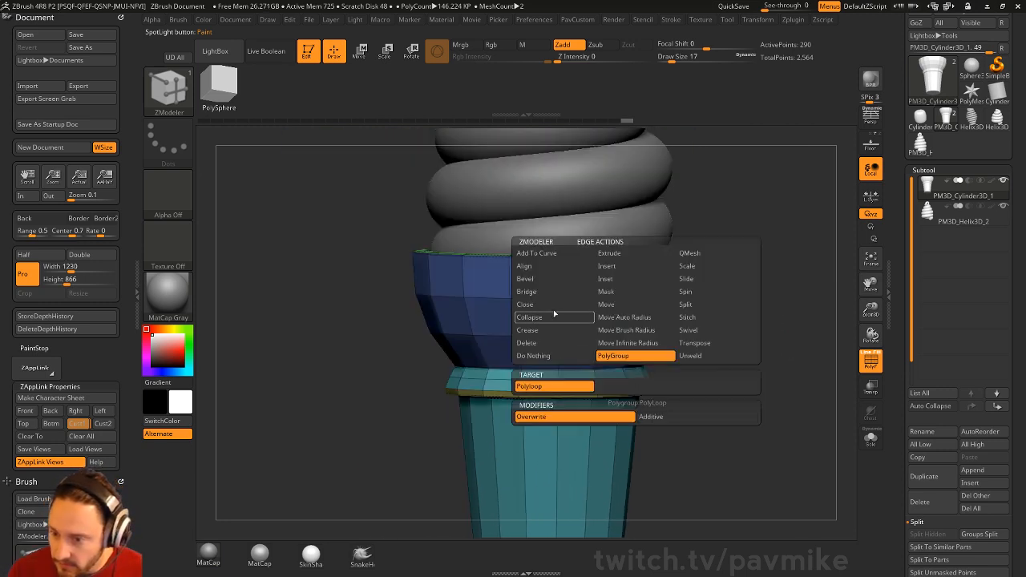
left_click(557, 331)
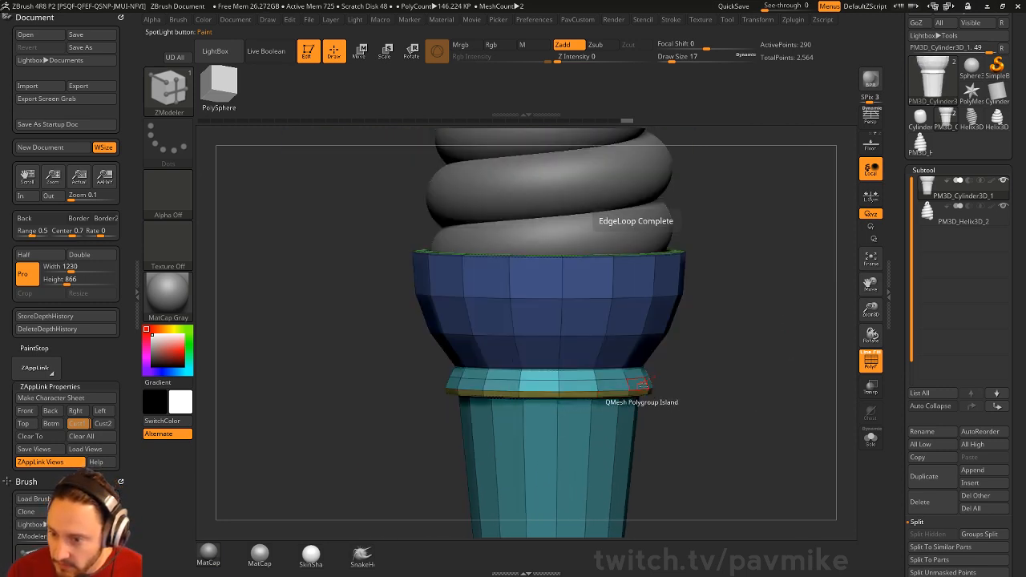
left_click_drag(739, 380, 692, 339, "alt")
Step: Preview the smoothed cone with Dynamic Subdivision on and the polyframe hidden
key("d")
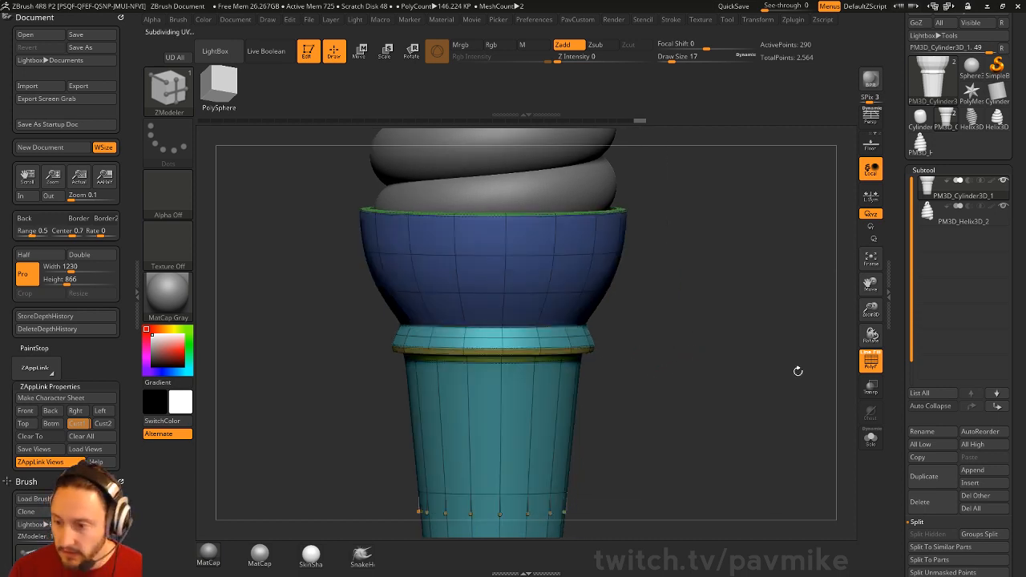
left_click(869, 363)
left_click_drag(801, 361, 775, 351, "shift")
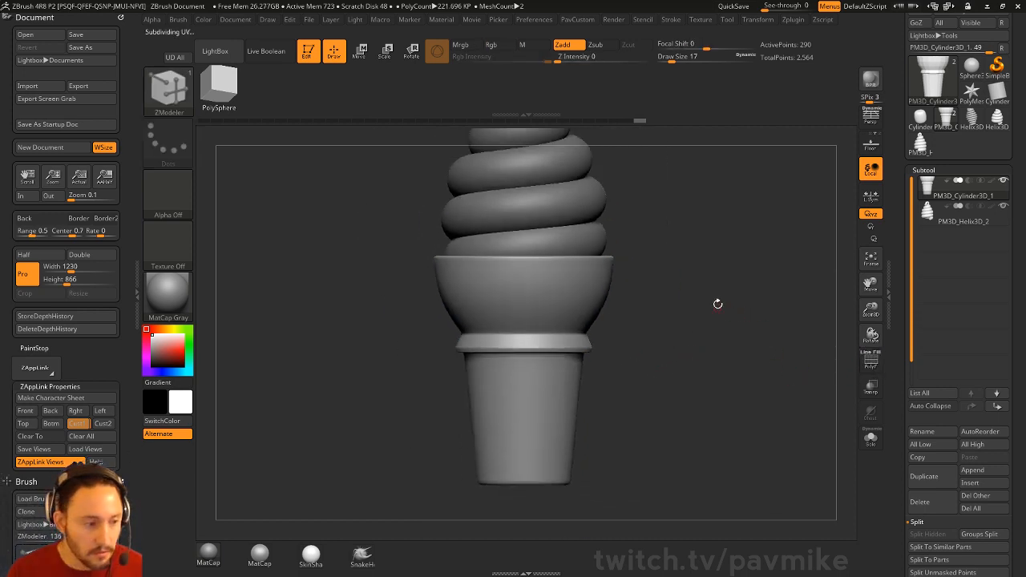
left_click_drag(717, 304, 714, 307, "alt")
left_click_drag(678, 373, 694, 366)
Step: Switch to the Standard brush and set its draw size to 33
key("b")
key("s")
key("t")
key("s")
left_click_drag(691, 370, 702, 370)
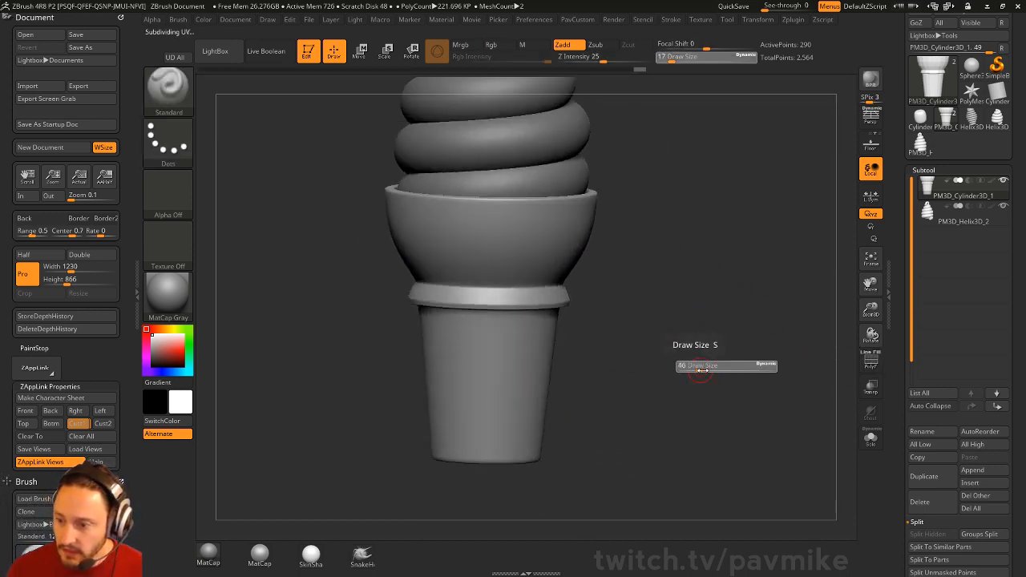
Step: Show the polyframe again and compare the cone's lower section with the reference image
left_click(871, 362)
mouse_move(684, 318)
left_mouse_down("alt")
mouse_move(705, 308)
mouse_move(686, 338)
left_mouse_up("alt")
key("shift+z")
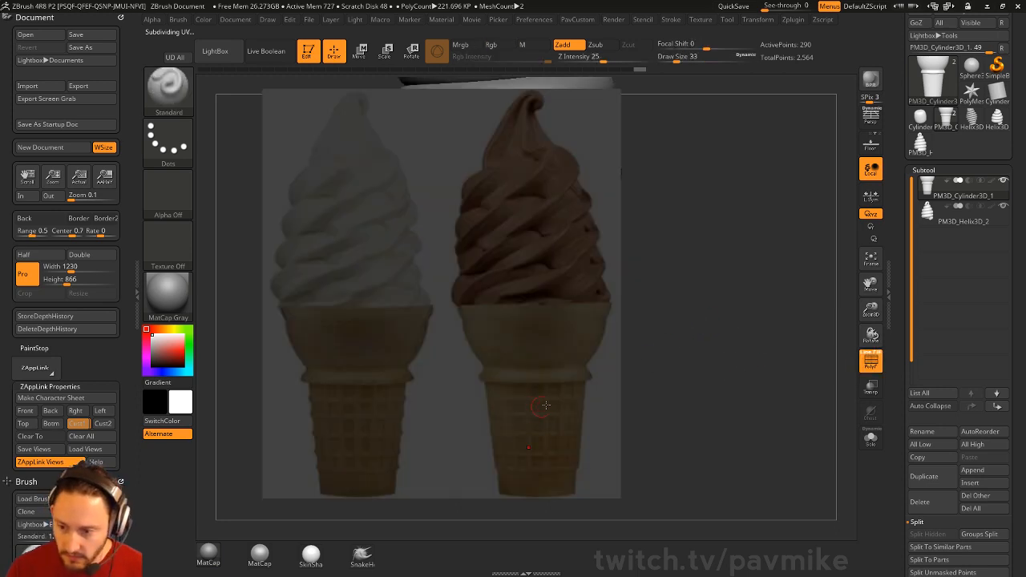
key("shift+z")
left_click_drag(816, 366, 823, 353, "alt")
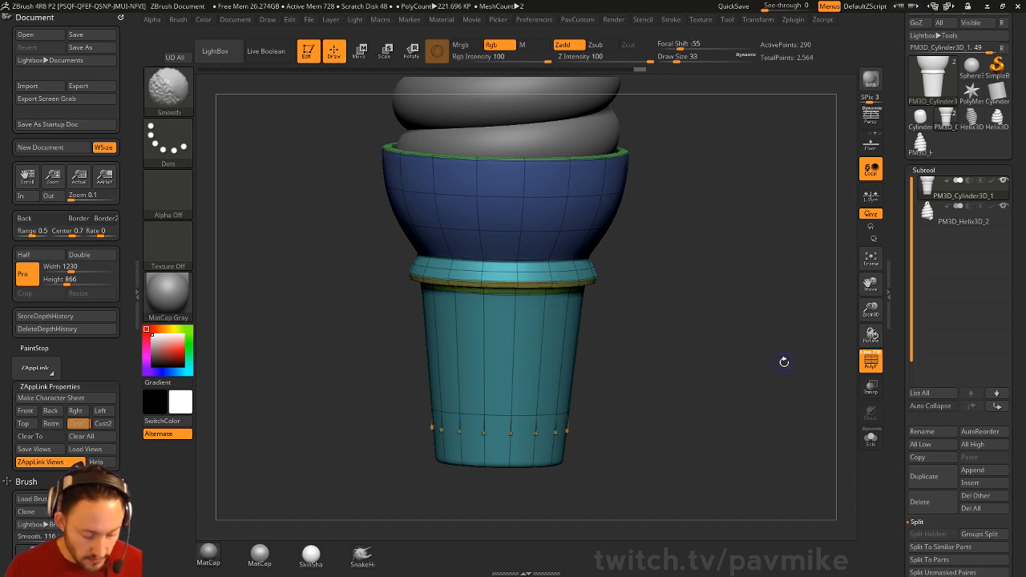
Step: Turn off Dynamic Subdivision for the cone and return to the ZModeler brush
key("shift+d")
mouse_move(765, 373)
left_mouse_down()
mouse_move(758, 344)
mouse_move(758, 364)
left_mouse_up()
key("b")
key("z")
key("m")
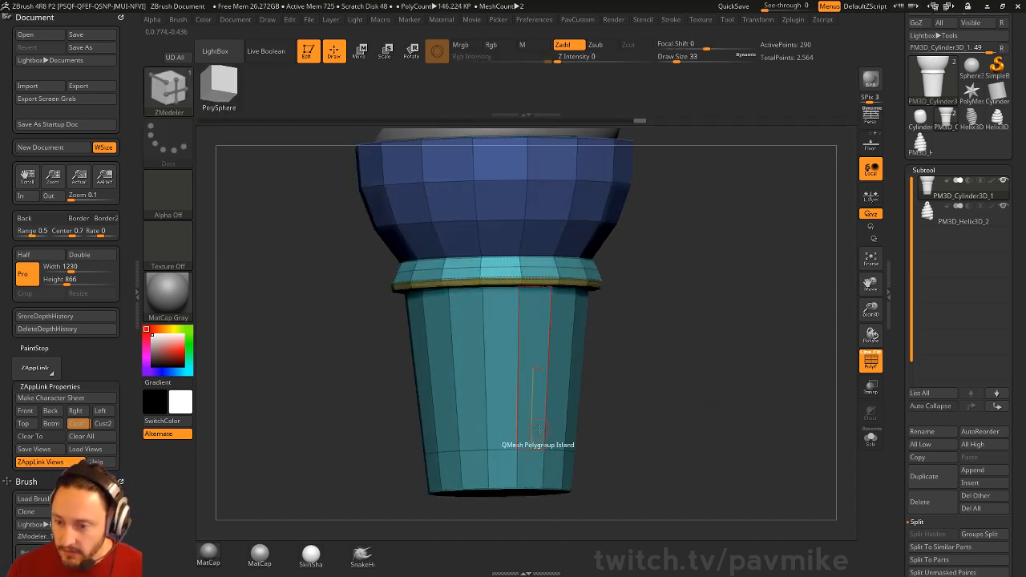
Step: Slide the edge loop near the cone's base slightly upward using the Slide edge action with EdgeLoop Complete
key("space")
left_click(518, 265)
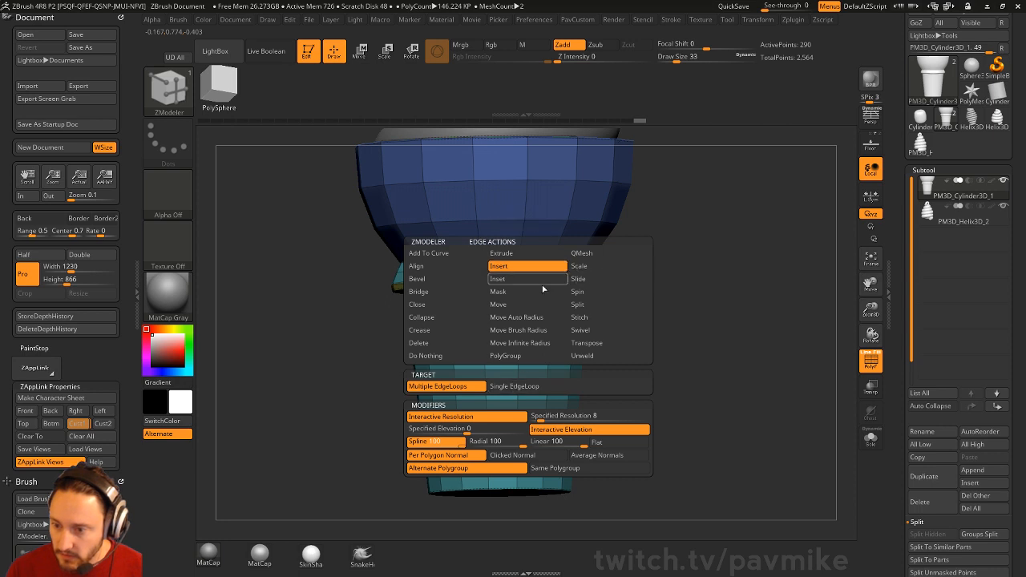
left_click(583, 279)
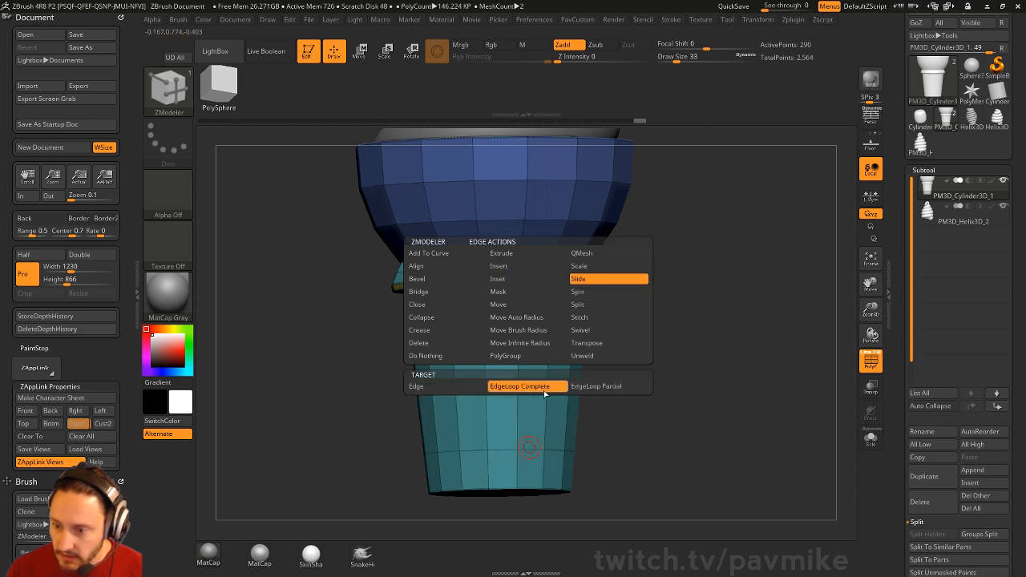
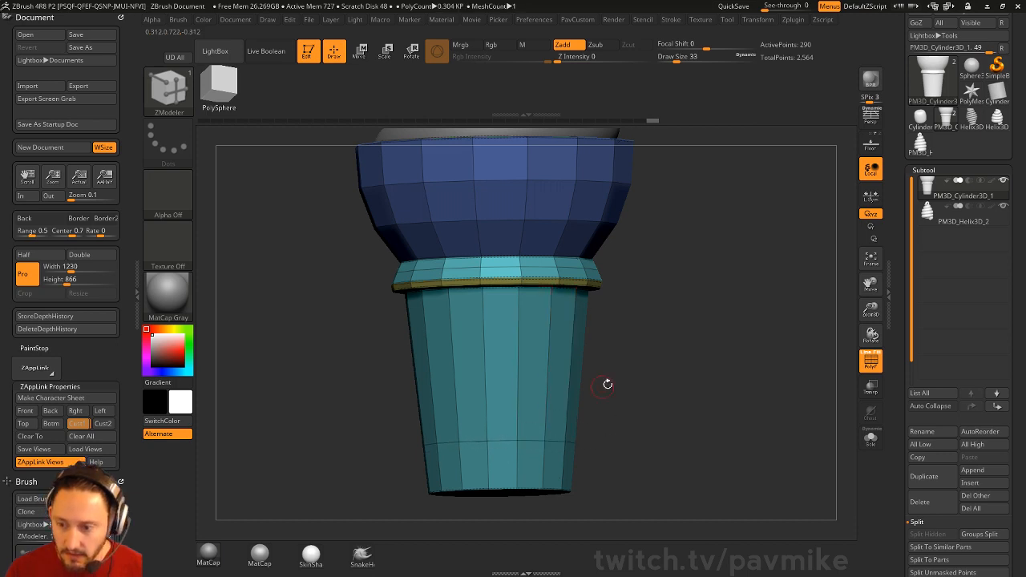
mouse_move(668, 320)
left_mouse_down()
mouse_move(732, 339)
mouse_move(656, 321)
left_mouse_up()
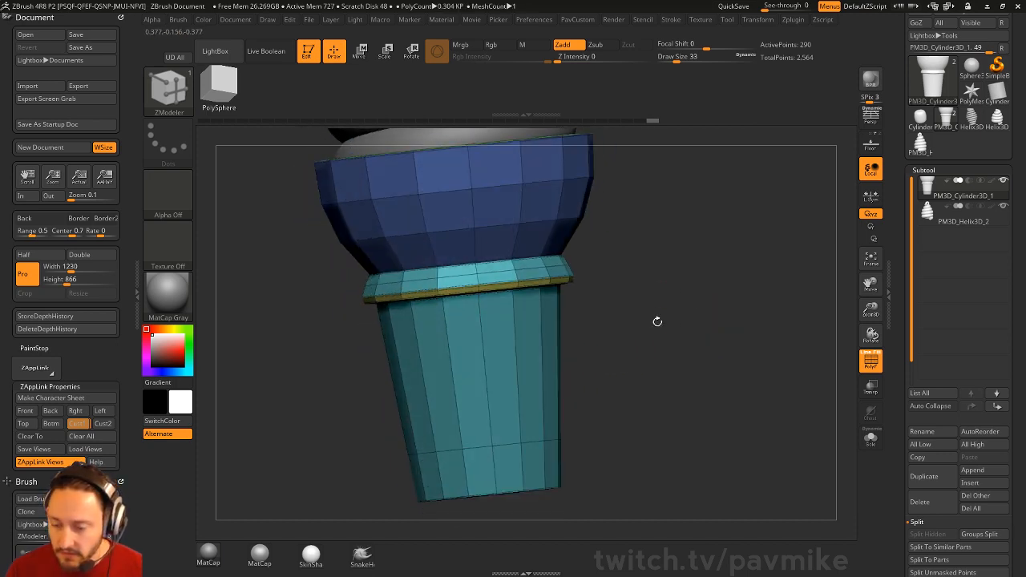
Step: Insert five evenly spaced edge loops along the cone's tapered lower section, above the loop near its base
key("space")
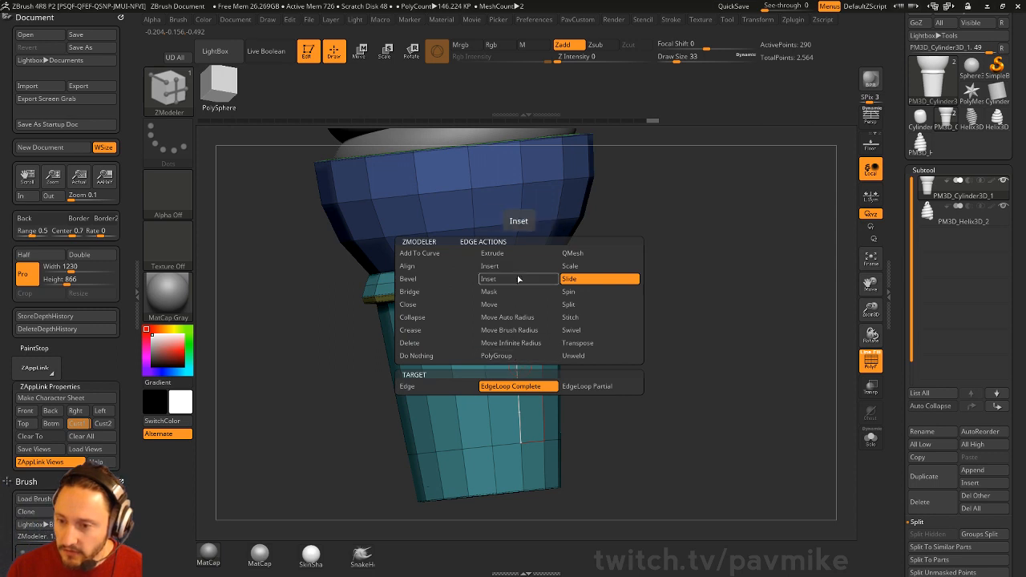
left_click_drag(521, 352, 531, 317)
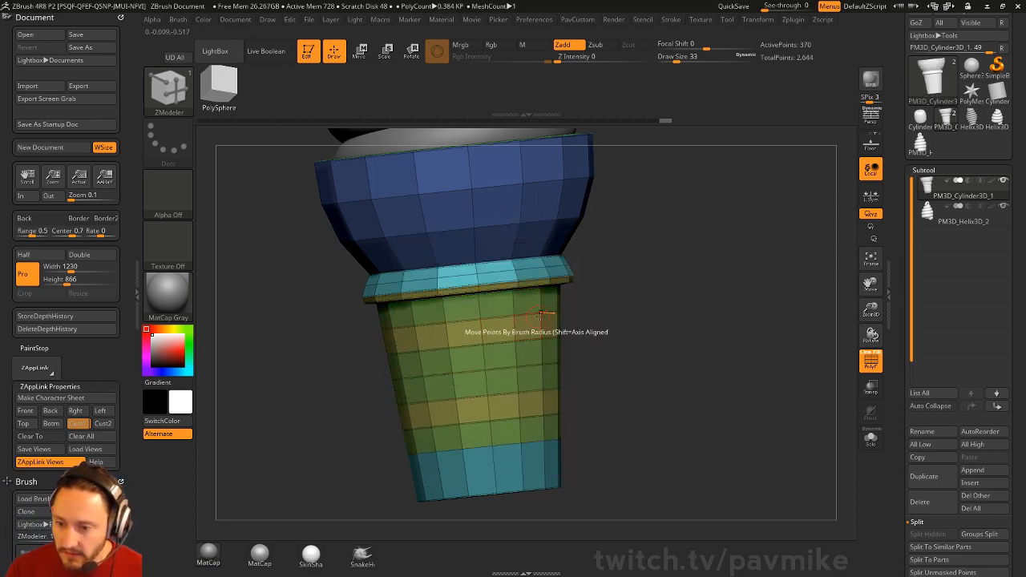
right_click_drag(537, 319, 571, 335, "alt")
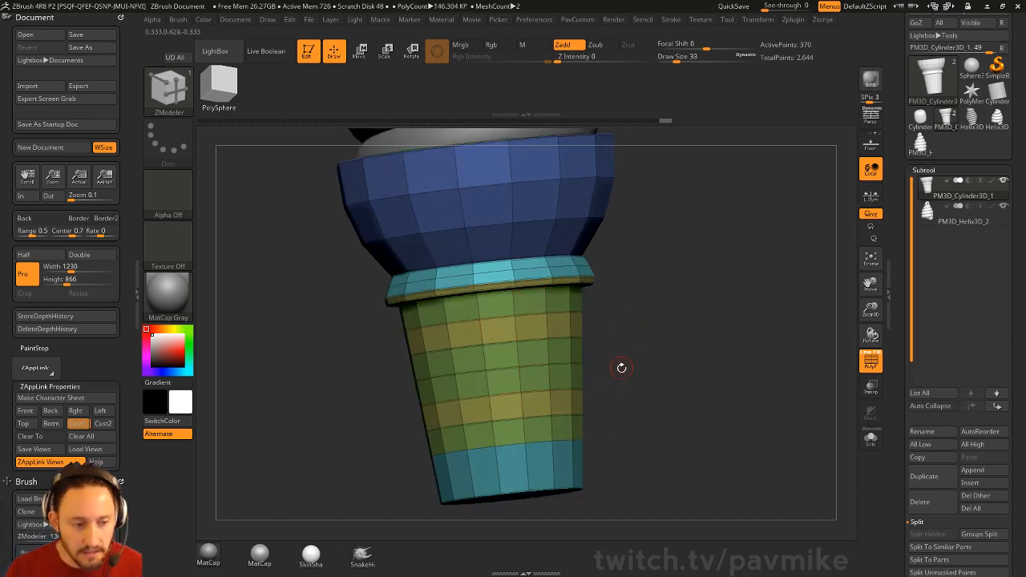
right_click_drag(657, 304, 627, 314)
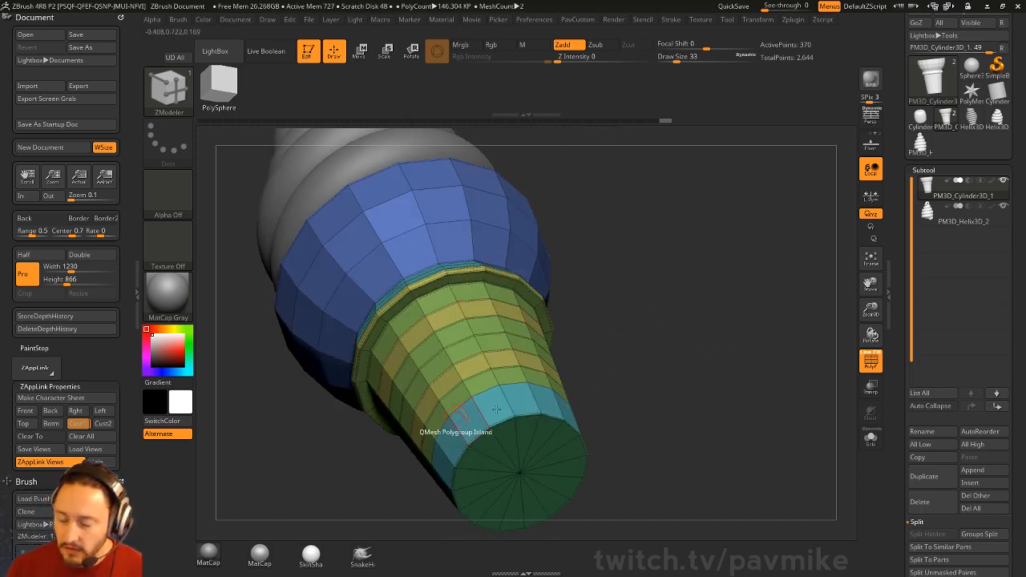
Step: Switch to the Standard brush, set its draw size to 83, and view the whole ice cream cone from the front
right_click_drag(726, 361, 710, 352, "shift")
key("b")
key("s")
key("t")
key("s")
mouse_move(710, 354)
left_mouse_down()
mouse_move(734, 354)
mouse_move(719, 354)
left_mouse_up()
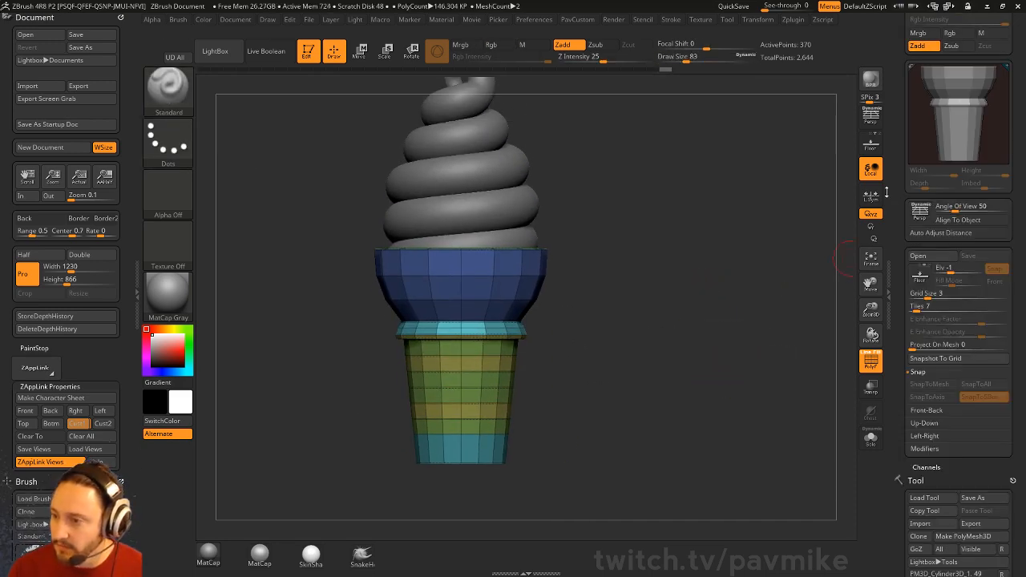
left_click_drag(894, 182, 894, 247)
left_click(1013, 18)
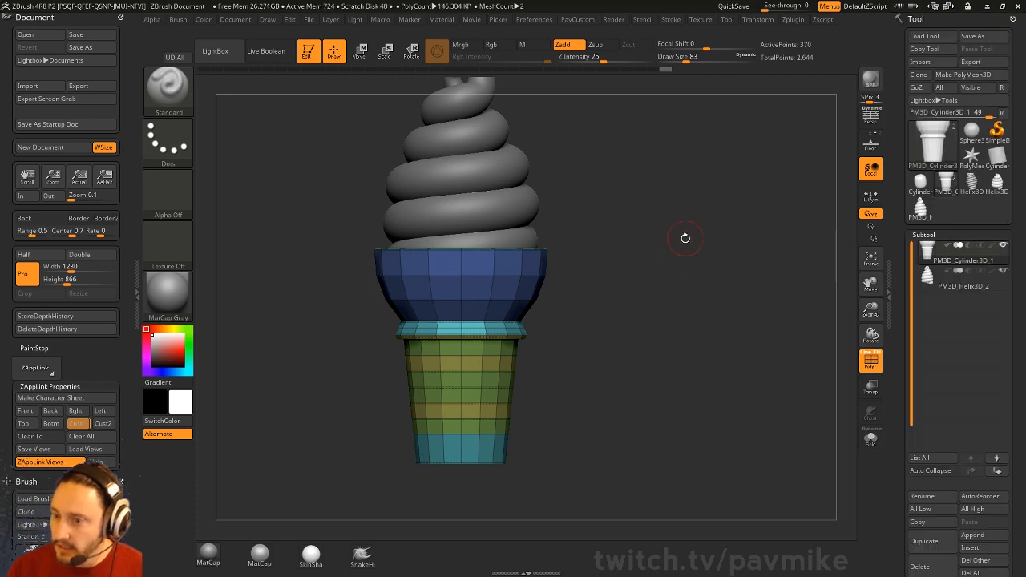
mouse_move(684, 233)
left_mouse_down()
mouse_move(694, 280)
mouse_move(703, 279)
left_mouse_up()
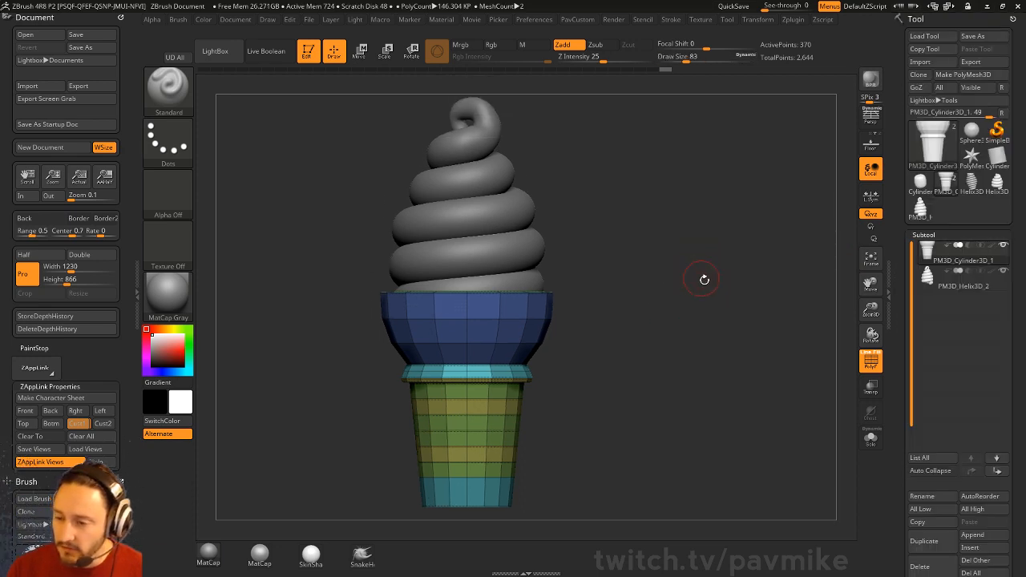
Step: Leave the cone, clear the canvas, and draw a new Cylinder3D in the centre ready for editing
left_click(309, 53)
key("ctrl+n")
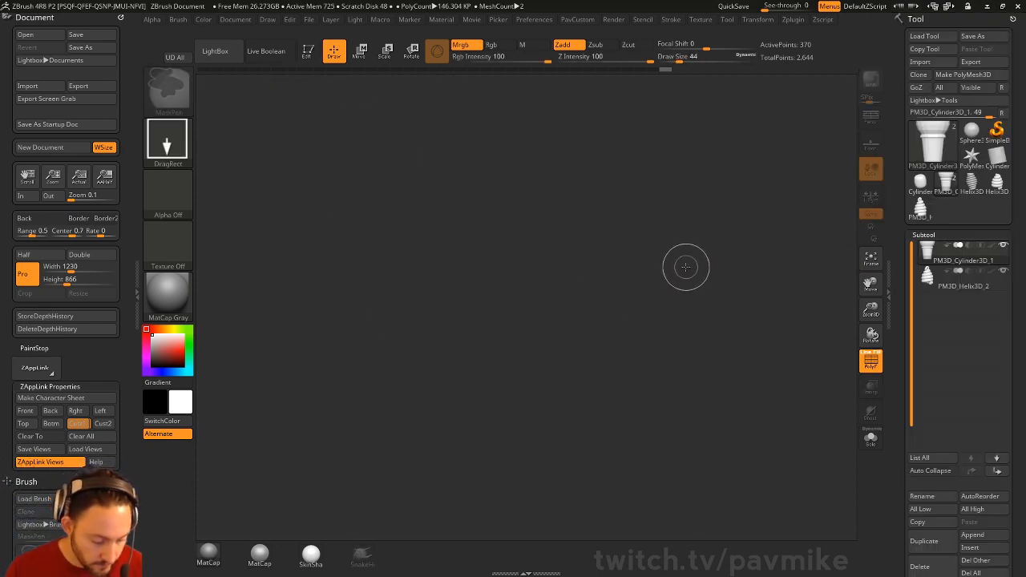
key("s")
left_click_drag(666, 280, 659, 281)
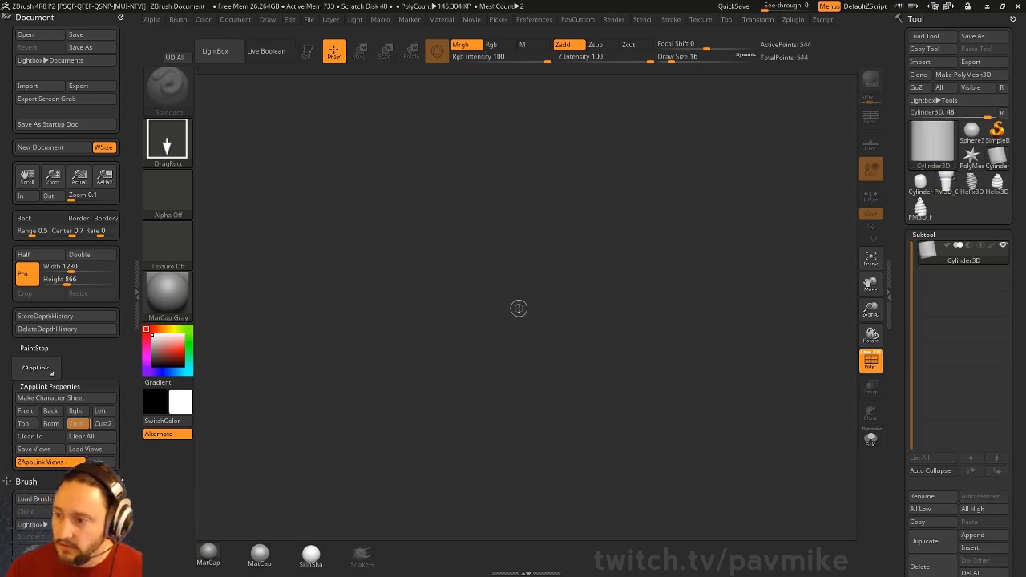
left_click_drag(516, 282, 468, 285)
left_click(308, 51)
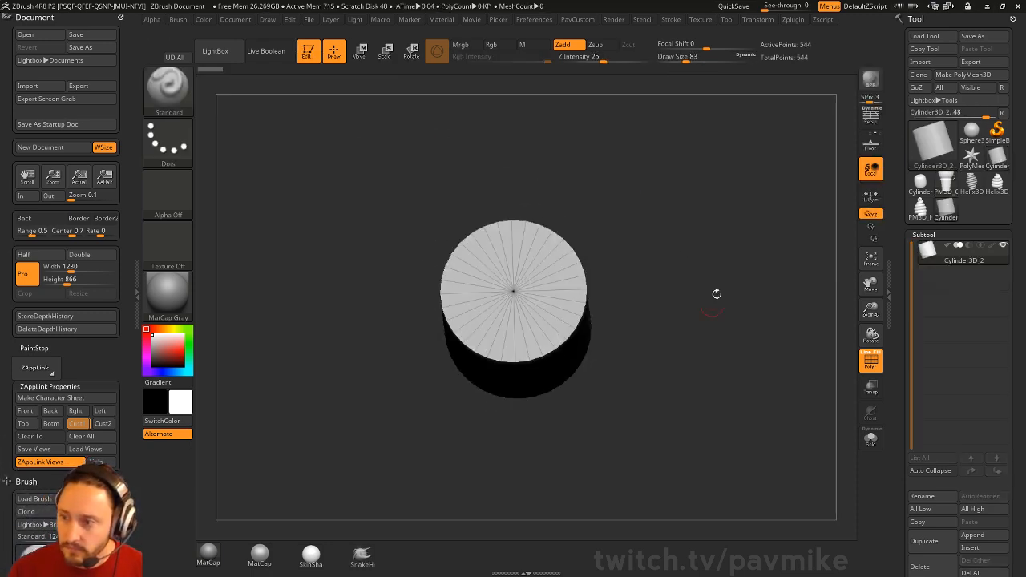
Step: Convert the cylinder to a PolyMesh3D and stretch it along its Y axis into a long horizontal bar
key("w")
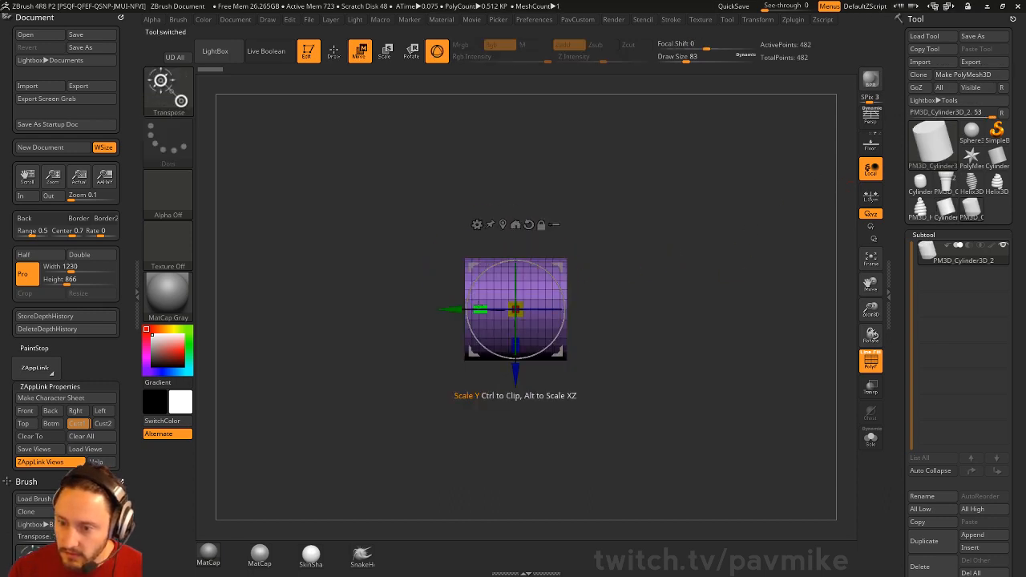
left_click_drag(480, 309, 383, 309)
key("q")
left_click_drag(825, 220, 779, 248)
Step: Crease the cylinder's edges with a CTolerance of 40 and turn on Dynamic Subdivision
key("space")
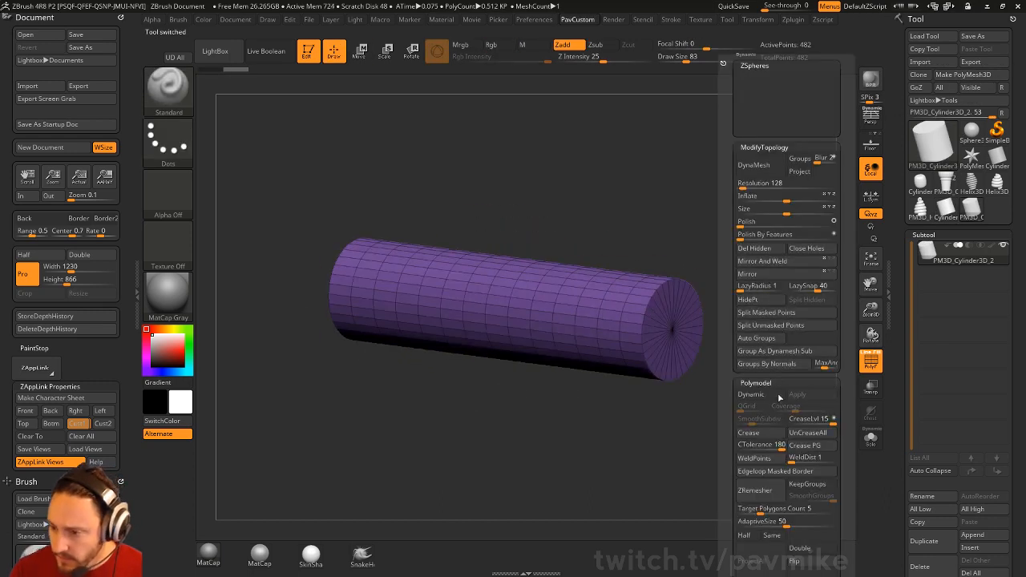
left_click(748, 445)
left_click(753, 393)
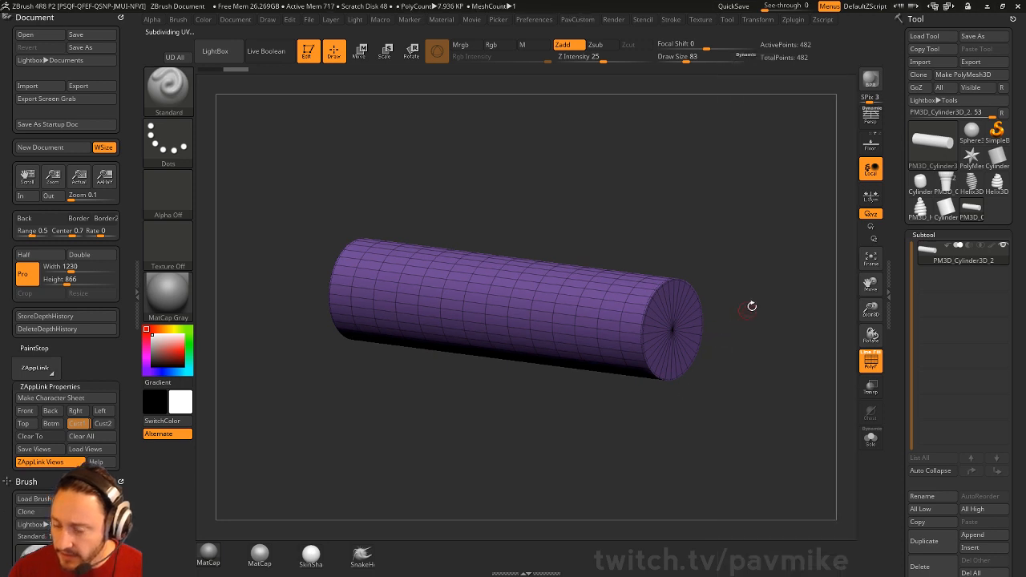
key("space")
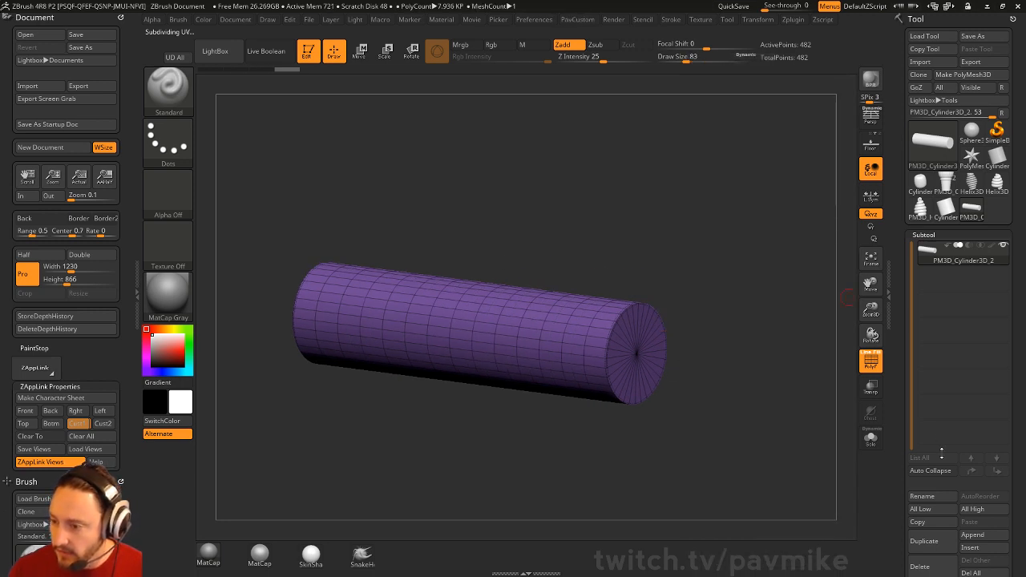
Step: Duplicate the cylinder, rotate the copy 90° to stand upright across the original, and narrow it into a slim rod
left_click(931, 543)
left_click_drag(713, 269, 793, 278, "shift")
key("w")
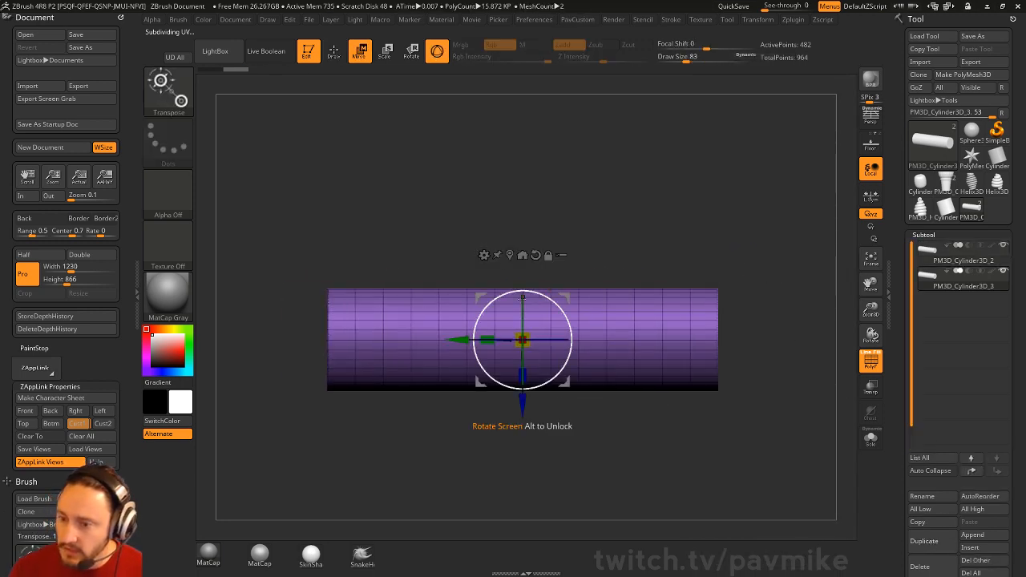
mouse_move(551, 291)
left_mouse_down()
mouse_move(555, 355)
mouse_move(565, 323)
mouse_move(423, 348)
left_mouse_up()
mouse_move(523, 306)
left_mouse_down()
mouse_move(584, 225)
mouse_move(605, 258)
mouse_move(588, 273)
left_mouse_up()
key("q")
Step: Move the slim rod about 2.94 units along the main cylinder so it crosses near one end
key("w")
left_click_drag(457, 339, 609, 339)
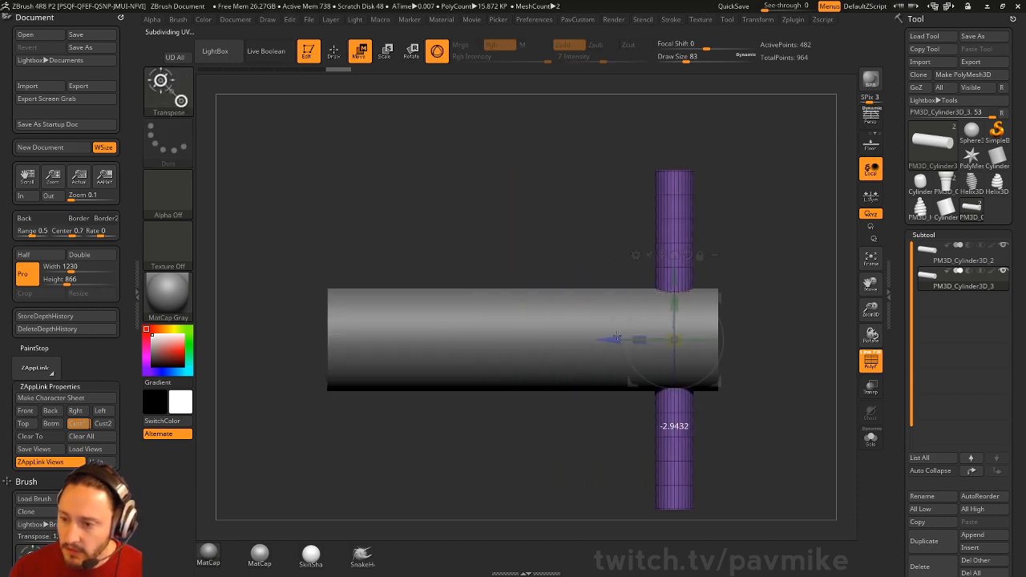
key("q")
left_click_drag(754, 303, 759, 314)
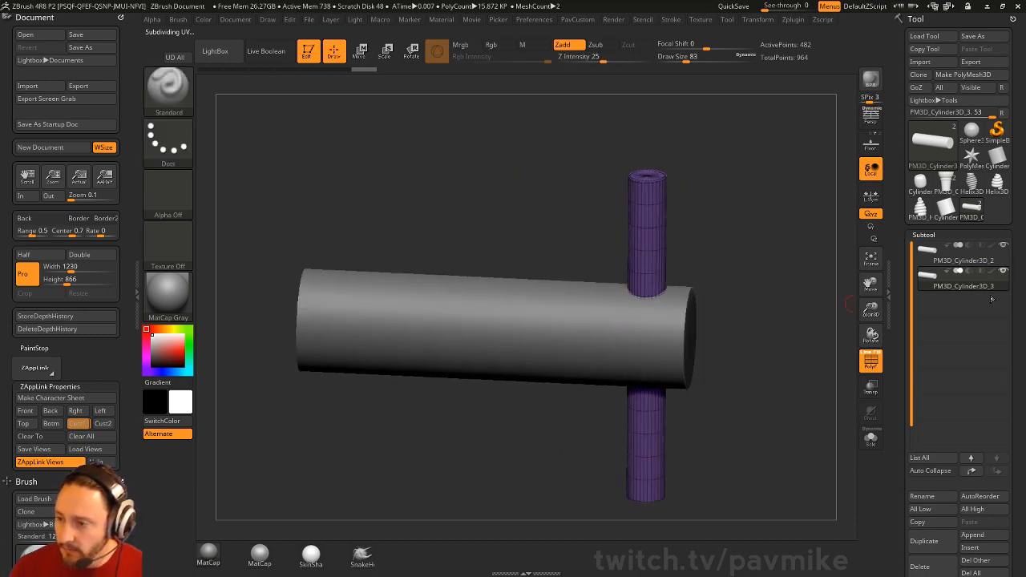
Step: Copy the rod repeatedly along the main cylinder into a row of five evenly spaced rods, removing the surplus sixth copy
key("w")
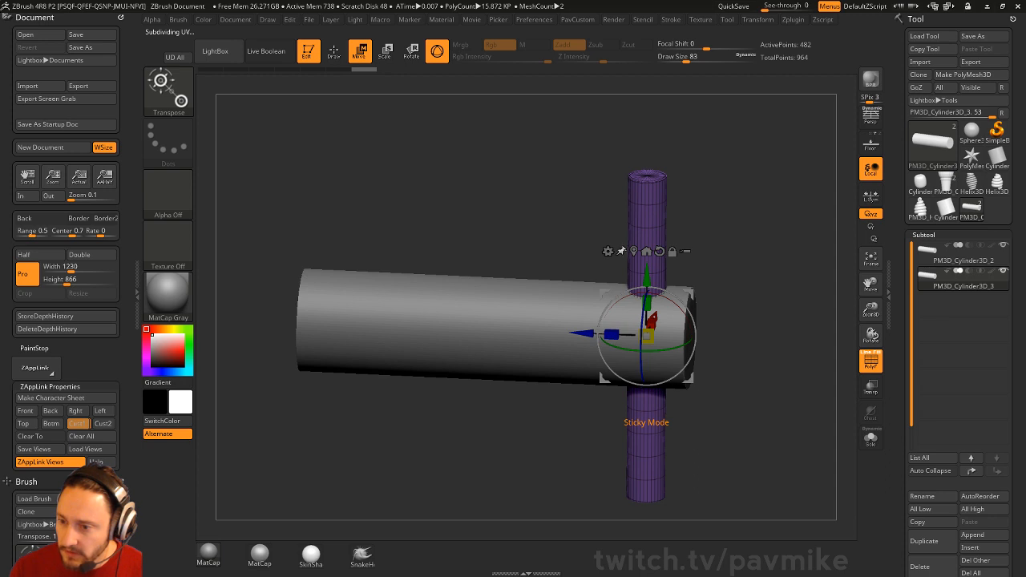
left_click_drag(631, 317, 549, 314, "ctrl")
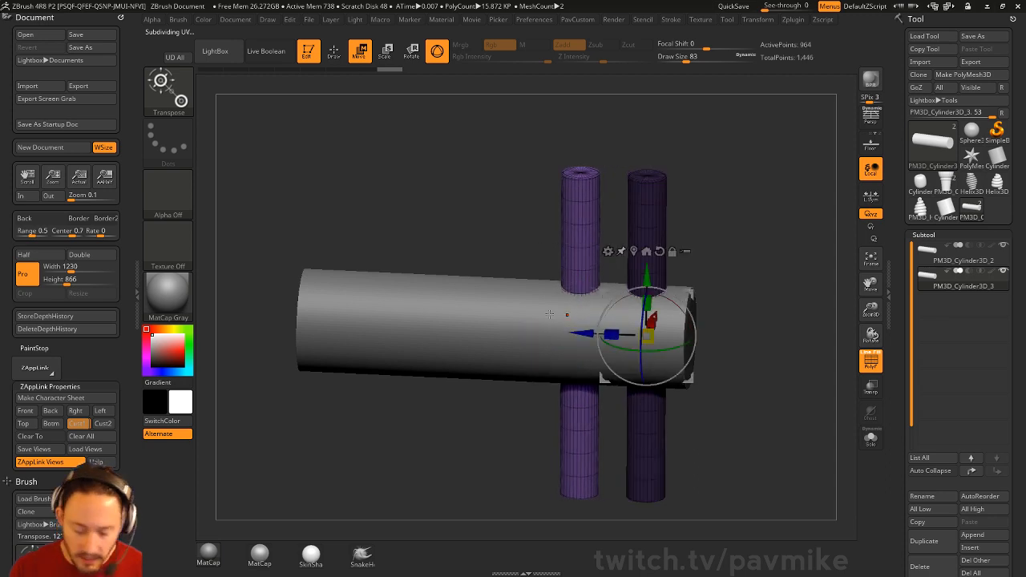
key("ctrl+shift+d")
key("ctrl+shift+d")
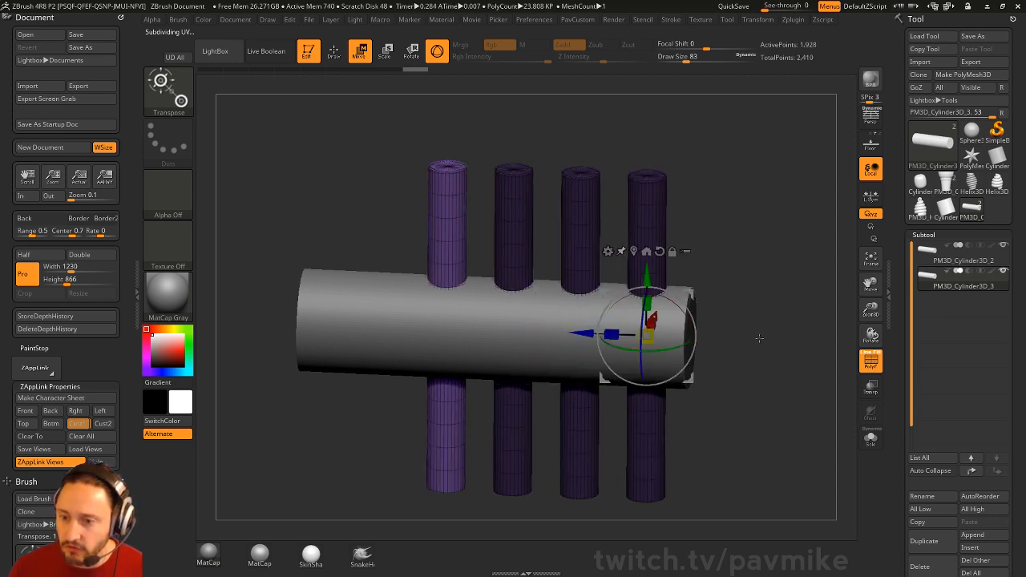
key("ctrl+shift+d")
key("ctrl+shift+d")
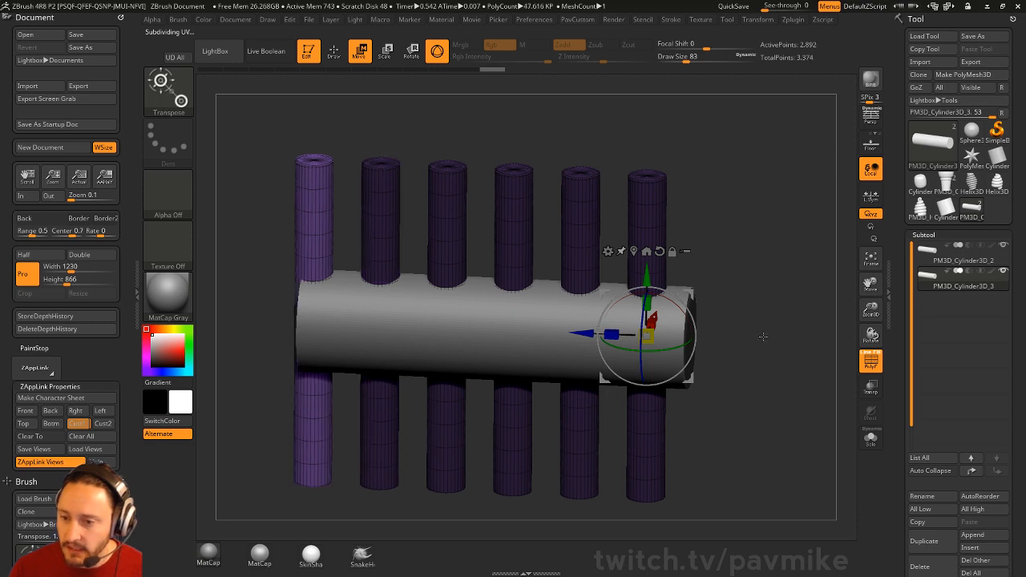
key("ctrl+z")
key("ctrl+shift+d")
key("q")
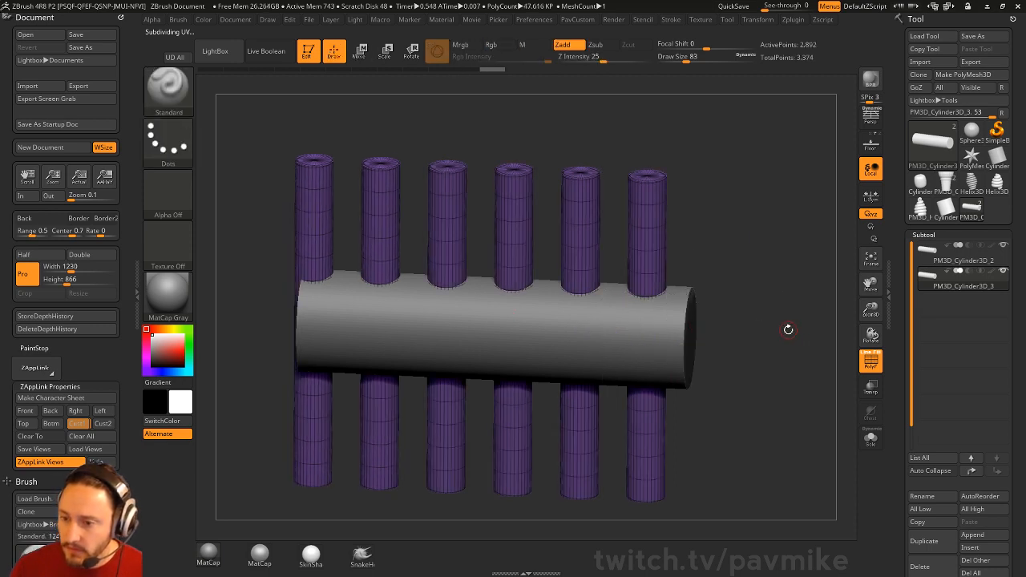
key("ctrl+z")
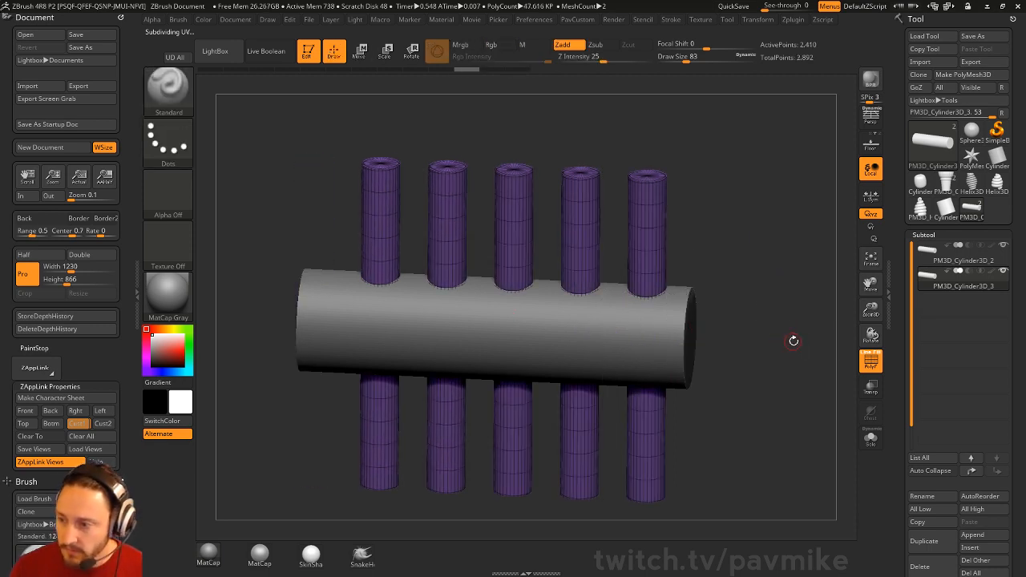
Step: Duplicate the rod row, turn the copy 90° around the main cylinder's axis, and shift it lengthwise by about half a rod spacing
left_click(942, 535)
left_click_drag(786, 304, 693, 272, "shift")
key("w")
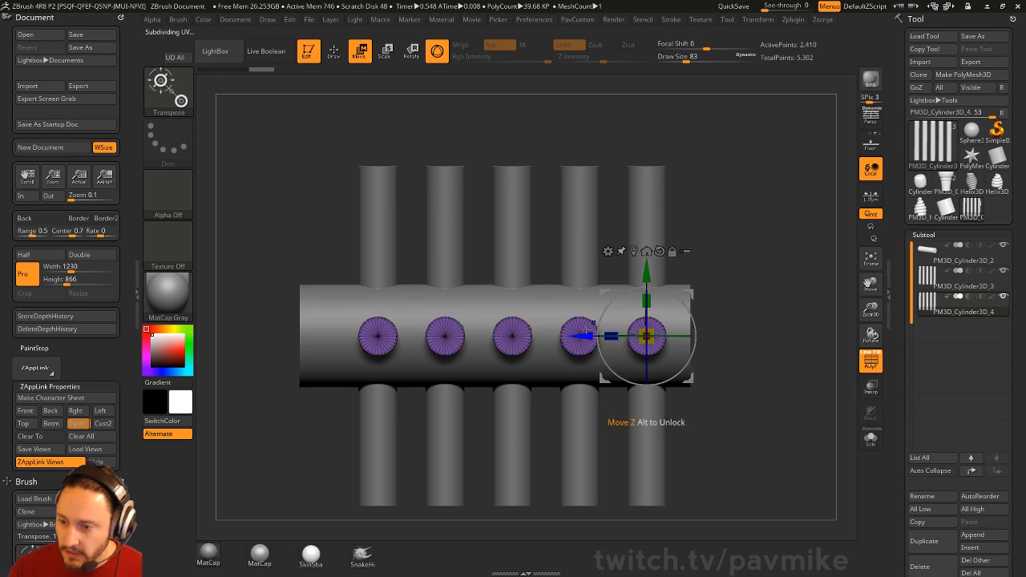
left_click_drag(586, 329, 548, 330)
key("q")
mouse_move(742, 222)
left_mouse_down()
mouse_move(778, 265)
mouse_move(746, 239)
mouse_move(779, 215)
mouse_move(790, 270)
left_mouse_up()
Step: Set the draw size to 94 and split the main cylinder's side and end caps into polygroups with Groups By Normals
key("s")
left_click(775, 276)
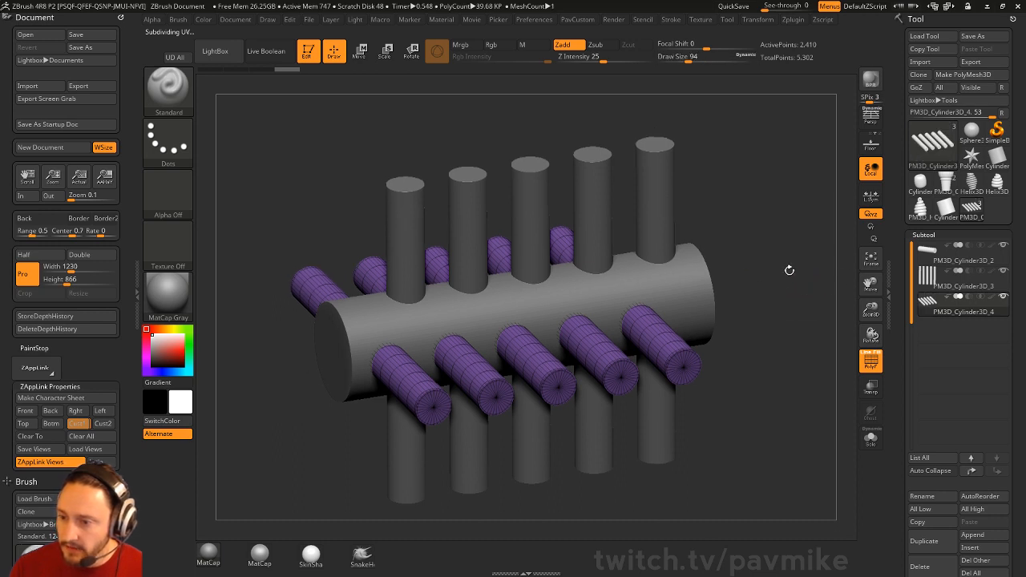
left_click(682, 290, "alt")
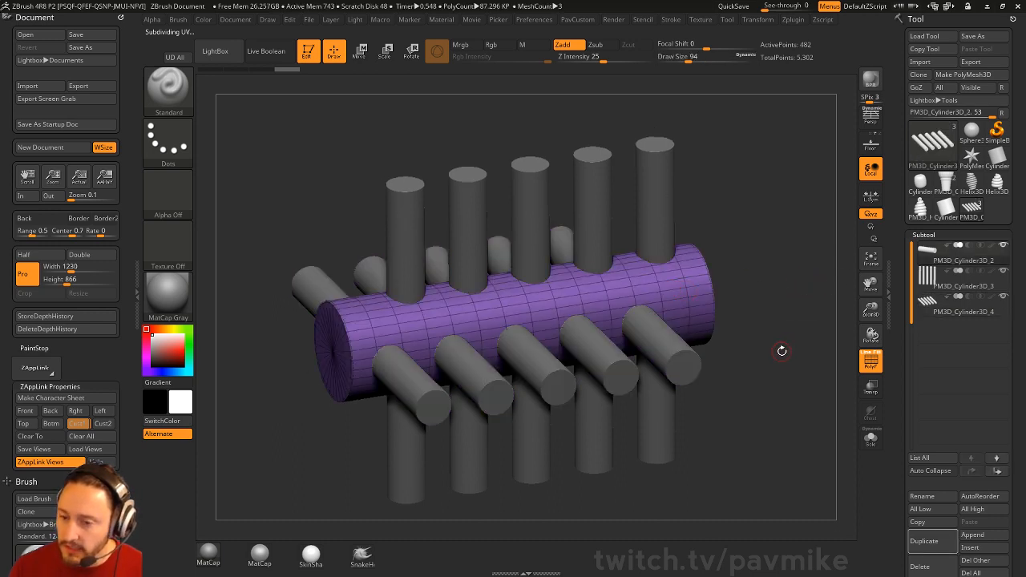
mouse_move(791, 346)
left_mouse_down()
mouse_move(801, 340)
mouse_move(781, 352)
mouse_move(809, 335)
left_mouse_up()
left_click(870, 226)
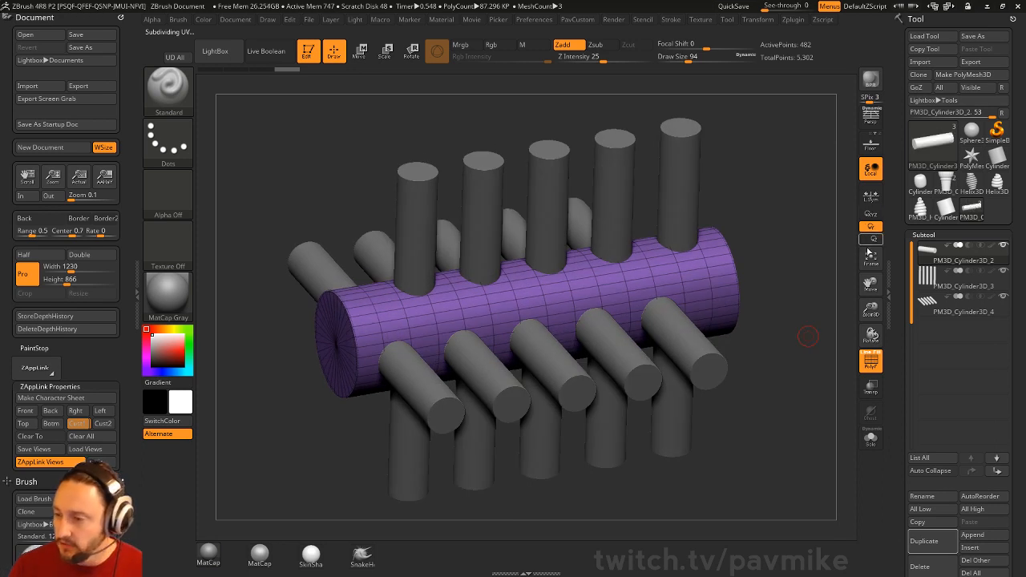
left_click_drag(799, 292, 812, 279)
key("space")
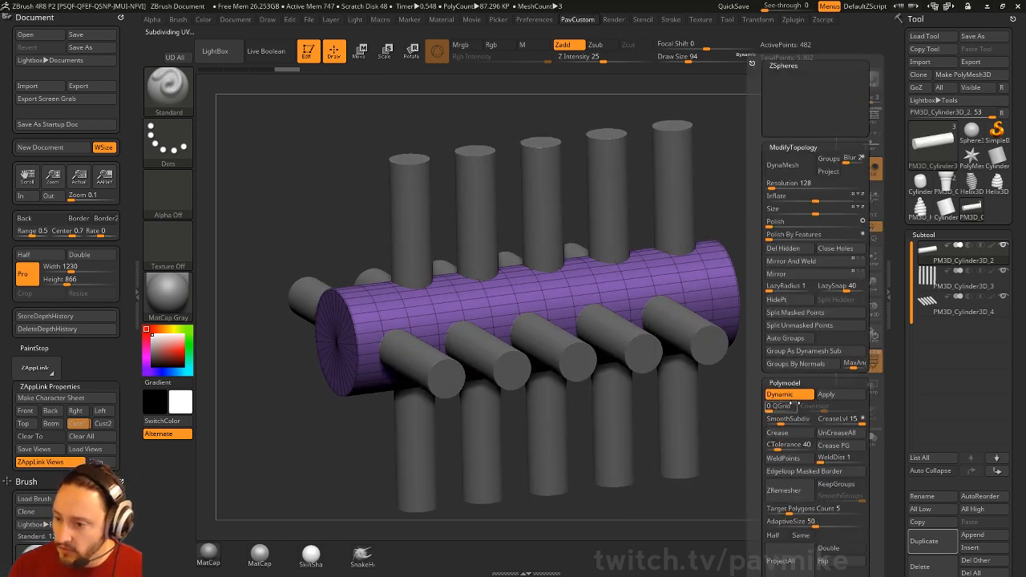
left_click(824, 365)
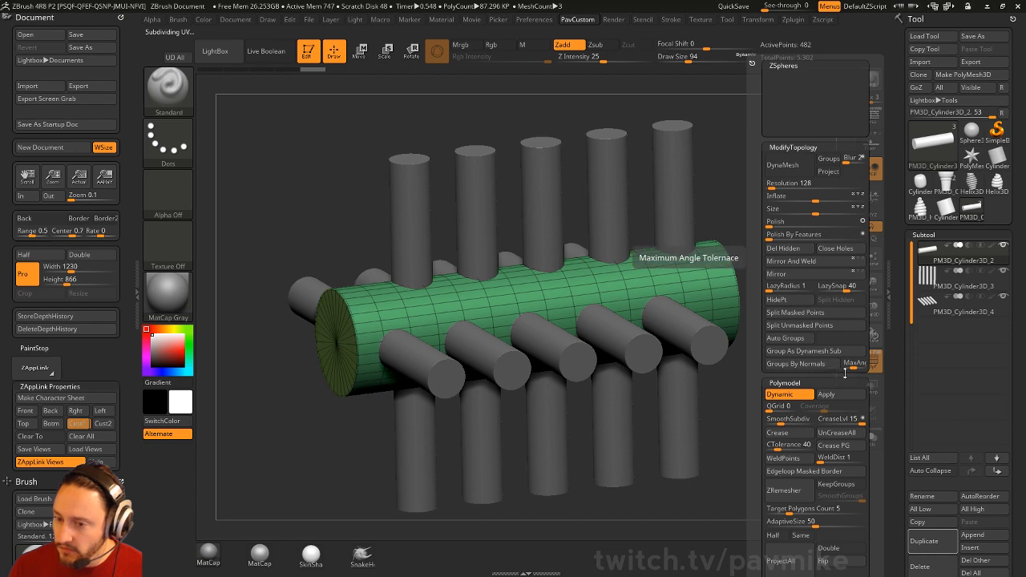
left_click_drag(808, 290, 847, 285)
left_click(877, 214)
Step: Mark the main cylinder as Start, set both rod rows to subtract, and turn on Live Boolean to preview the holes without polyframe
left_click_drag(817, 241, 683, 206)
left_click(711, 204, "alt")
left_click(743, 342, "alt")
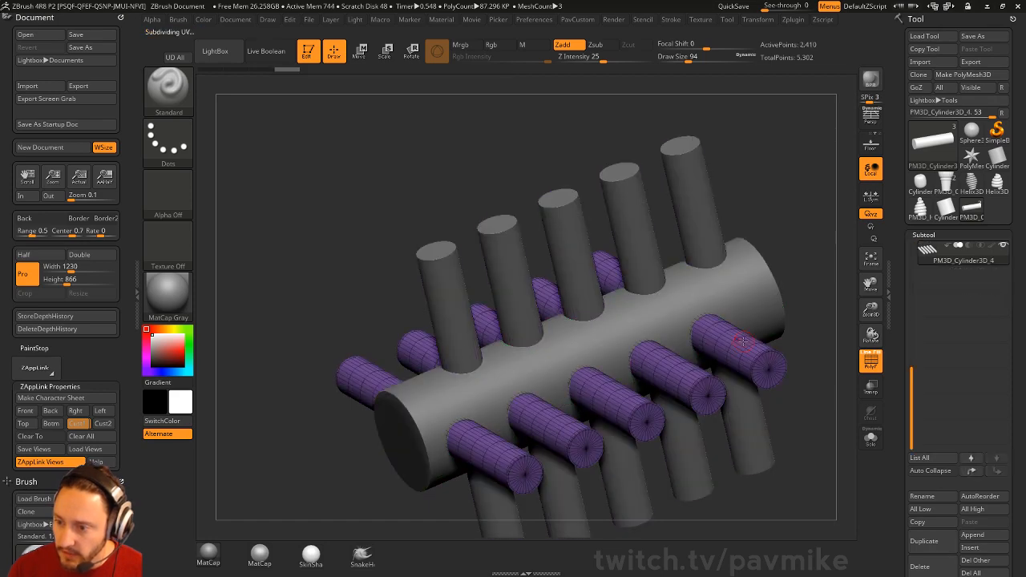
left_click(712, 240, "alt")
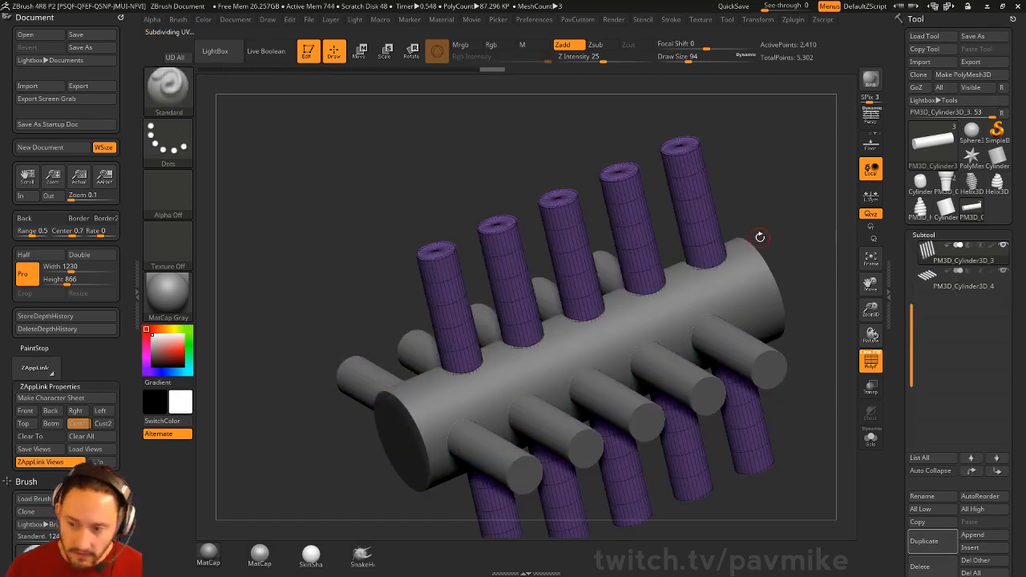
mouse_move(789, 232)
left_mouse_down("alt")
mouse_move(752, 238)
mouse_move(781, 230)
left_mouse_up("alt")
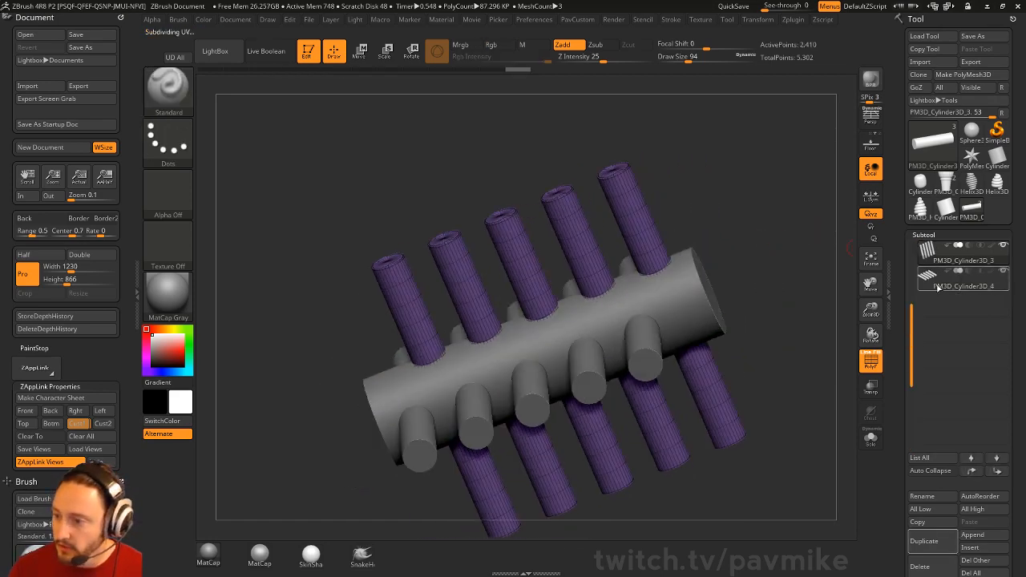
scroll(922, 314, "up", 2)
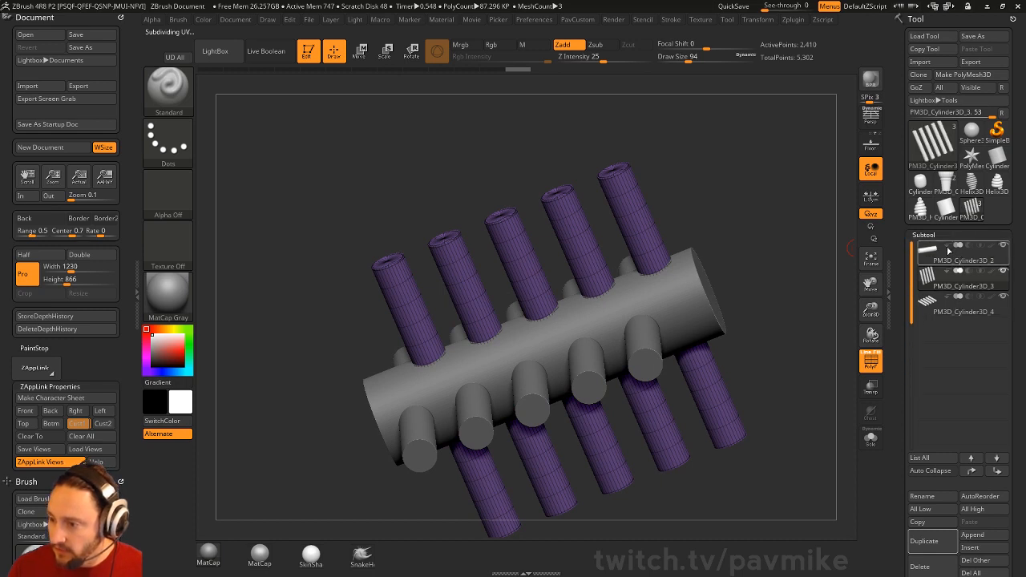
left_click_drag(785, 291, 801, 286)
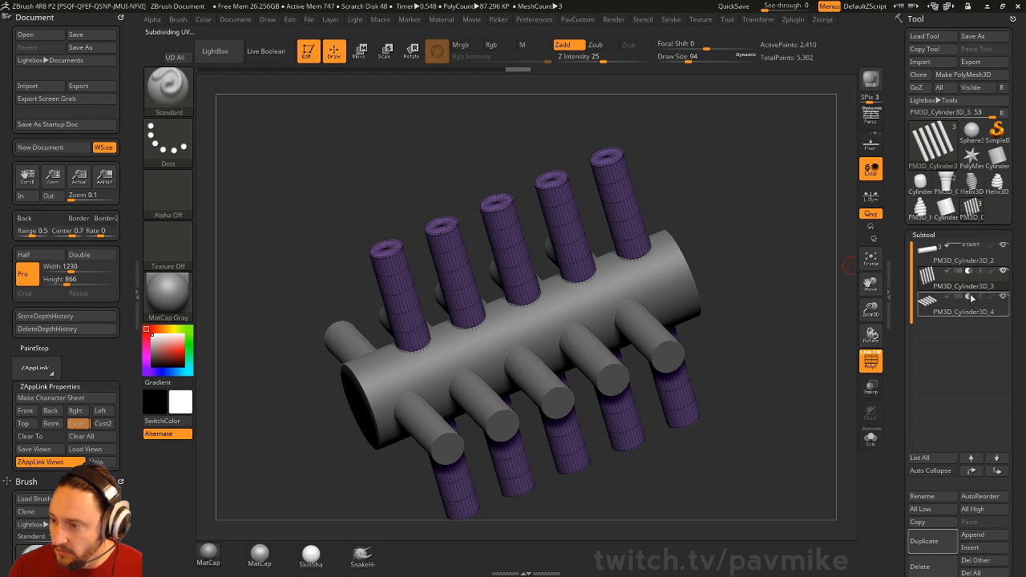
left_click(267, 51)
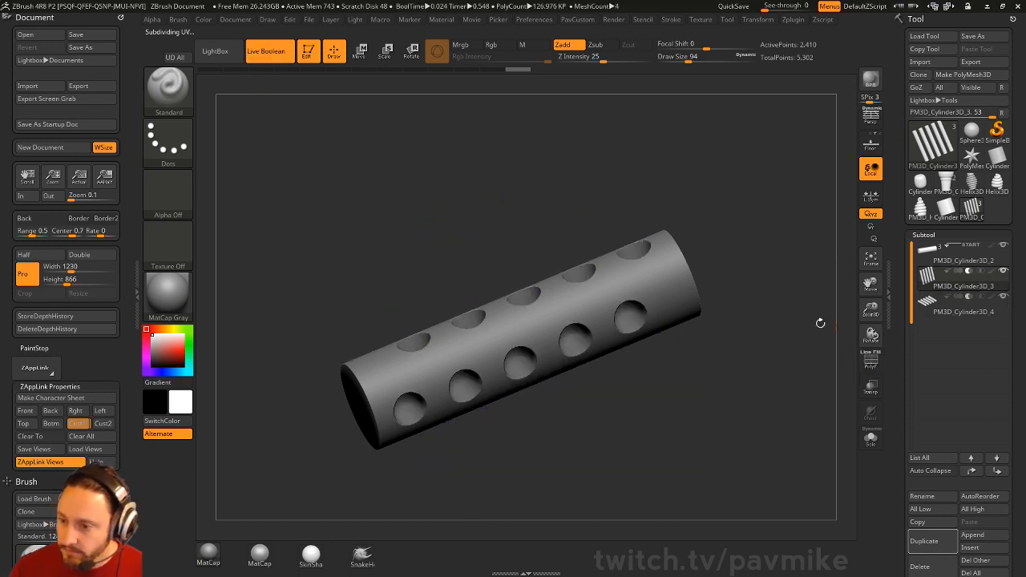
Step: Make a Boolean mesh from the cylinder and rod rows, and open the resulting UMesh tool with polyframe on
left_click_drag(817, 323, 786, 320)
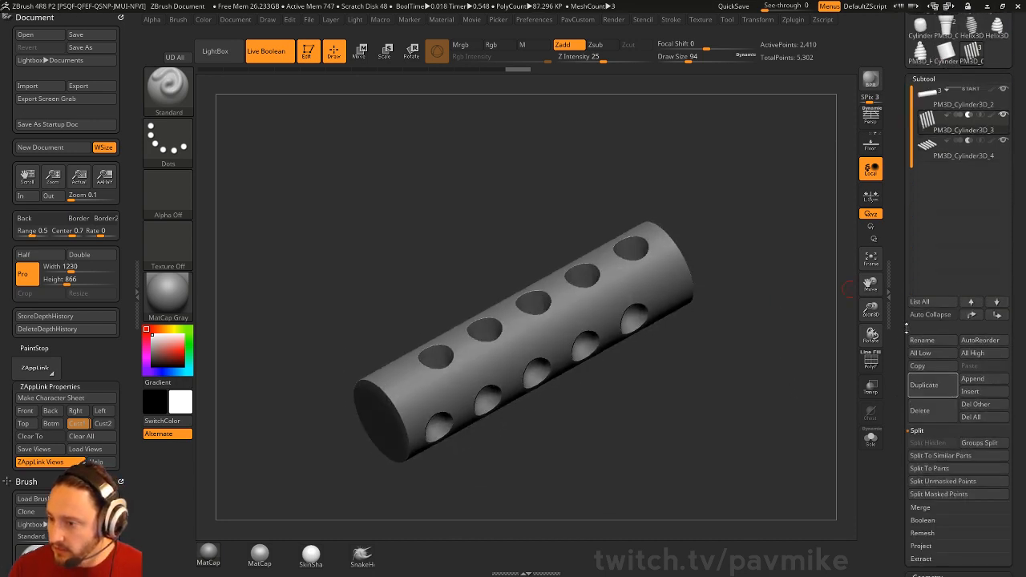
scroll(921, 257, "down", 10)
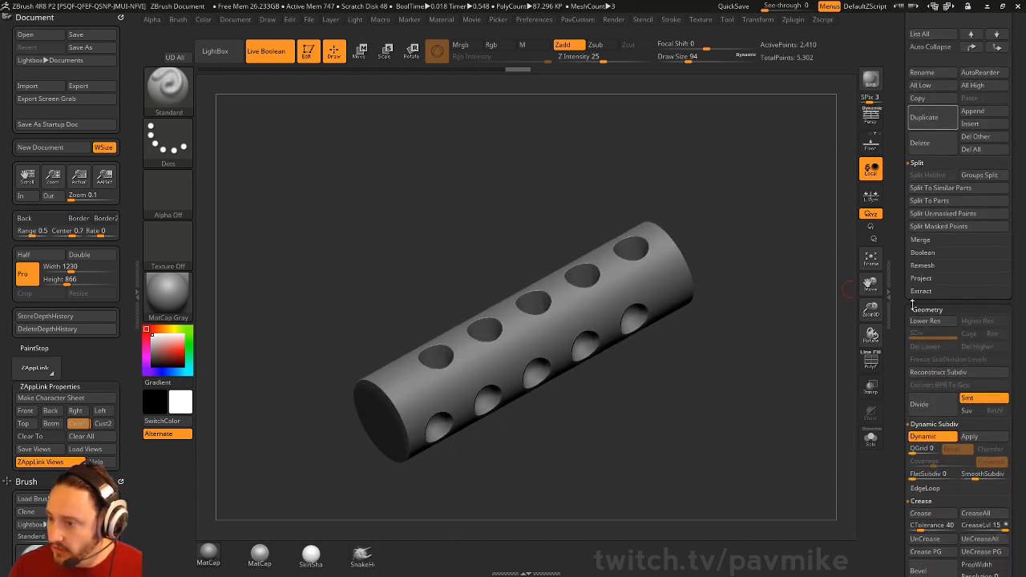
left_click(922, 252)
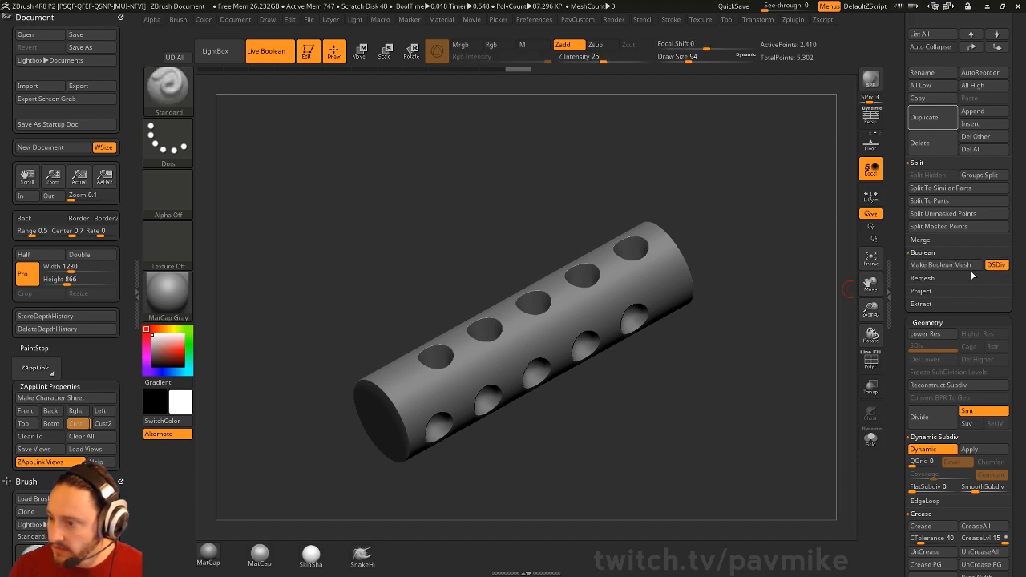
left_click(969, 266)
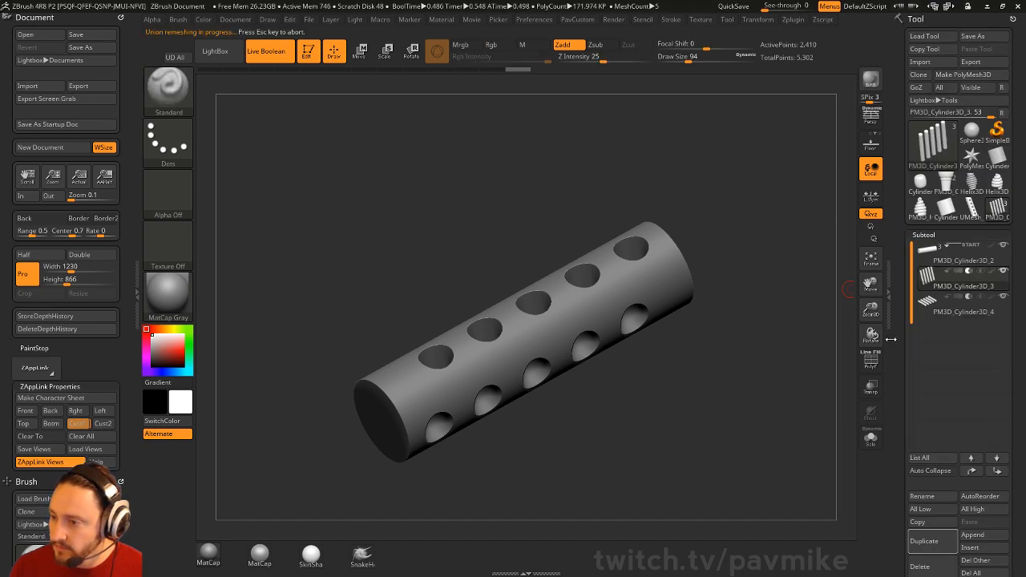
left_click(971, 208)
left_click_drag(802, 317, 805, 340)
key("shift+f")
mouse_move(746, 254)
left_mouse_down("alt")
mouse_move(814, 289)
mouse_move(761, 258)
left_mouse_up("alt")
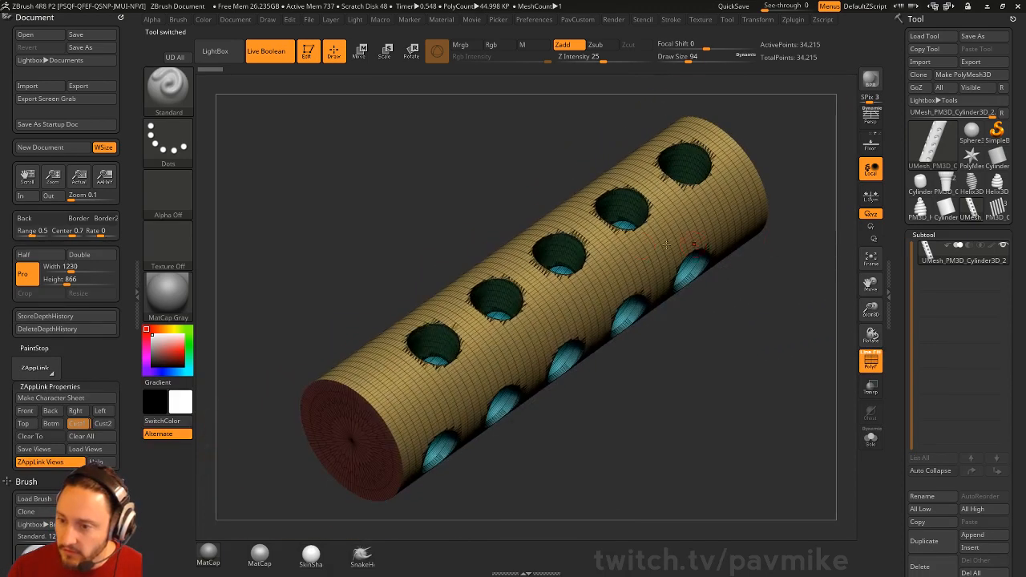
Step: Isolate the perforated cylinder's outer side polygroup and delete the hidden end caps and hole walls
left_click(633, 258, "ctrl+shift")
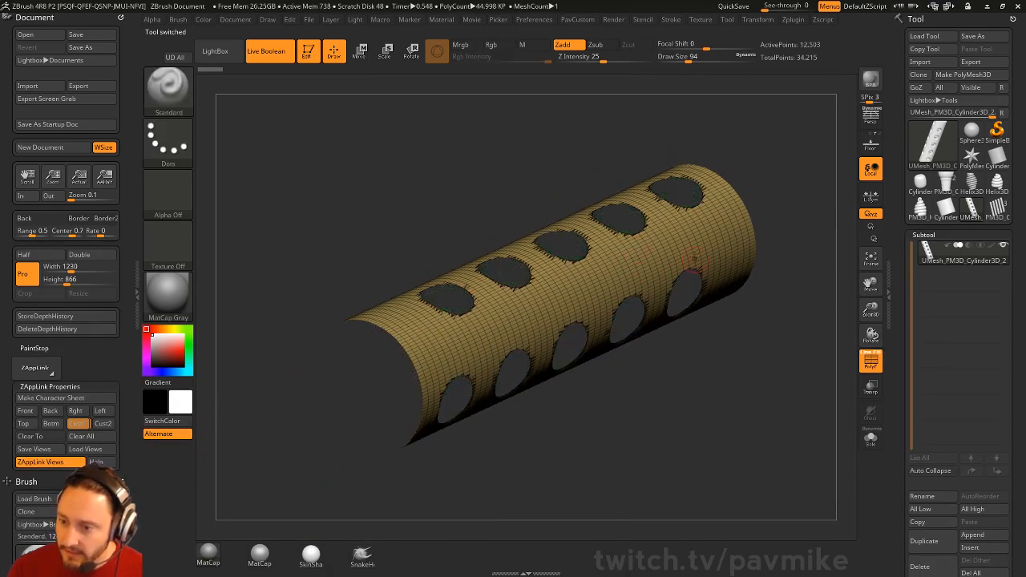
left_click_drag(694, 259, 811, 288)
left_click(783, 263, "ctrl+shift")
left_click(739, 239, "ctrl+shift")
key("space")
left_click(783, 248)
left_click_drag(687, 346, 725, 353)
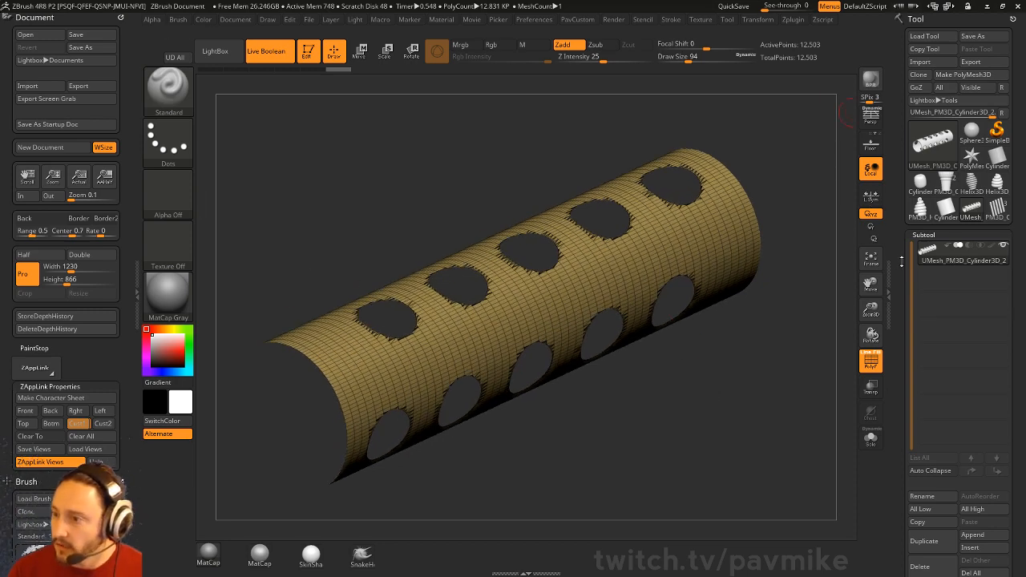
Step: ZRemesh the perforated shell at half its polygon count with an AdaptiveSize of 24
left_click_drag(901, 261, 900, 121)
left_click_drag(903, 288, 904, 126)
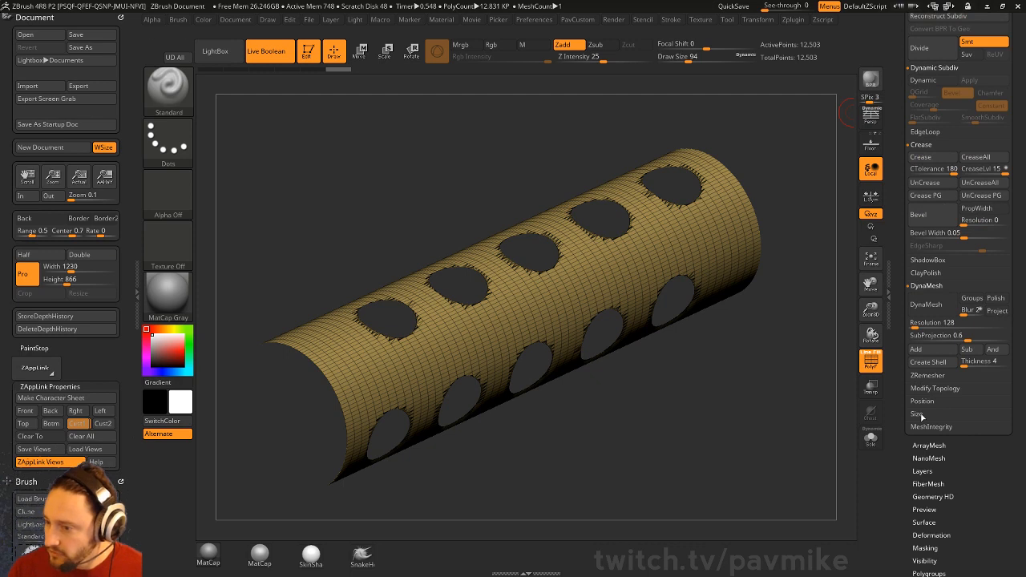
left_click(926, 285)
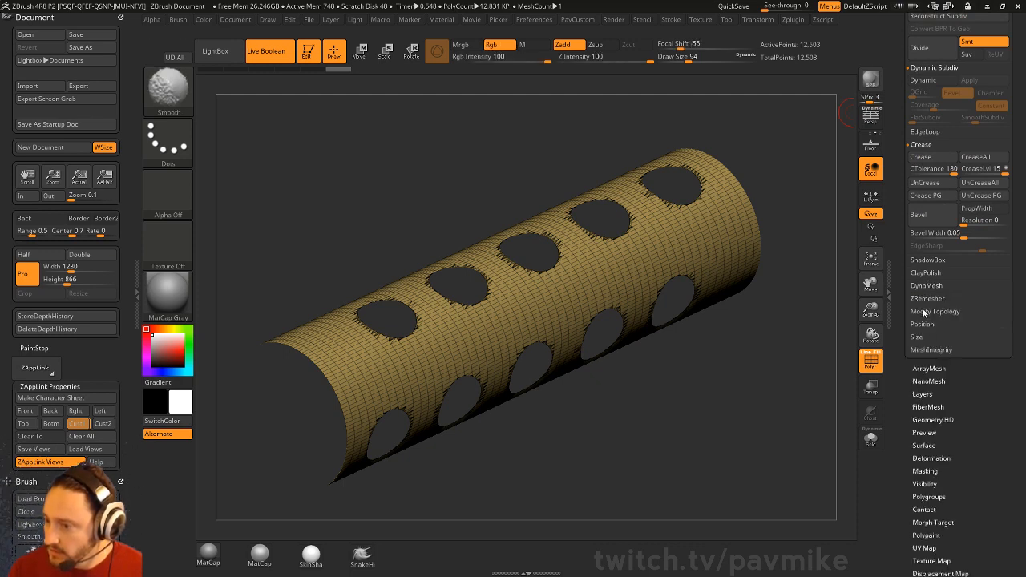
left_click(927, 299)
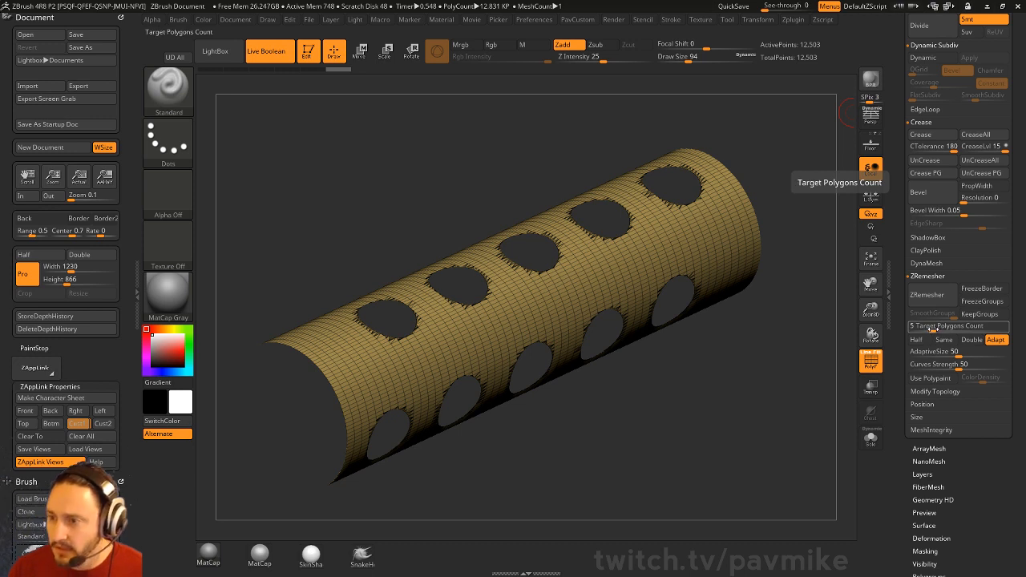
left_click(917, 340)
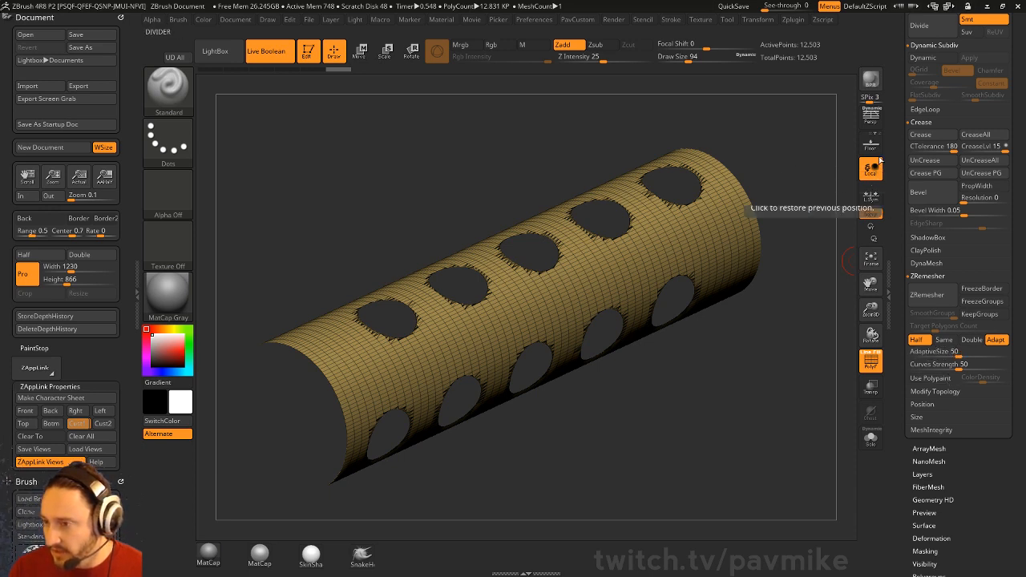
left_click(953, 356)
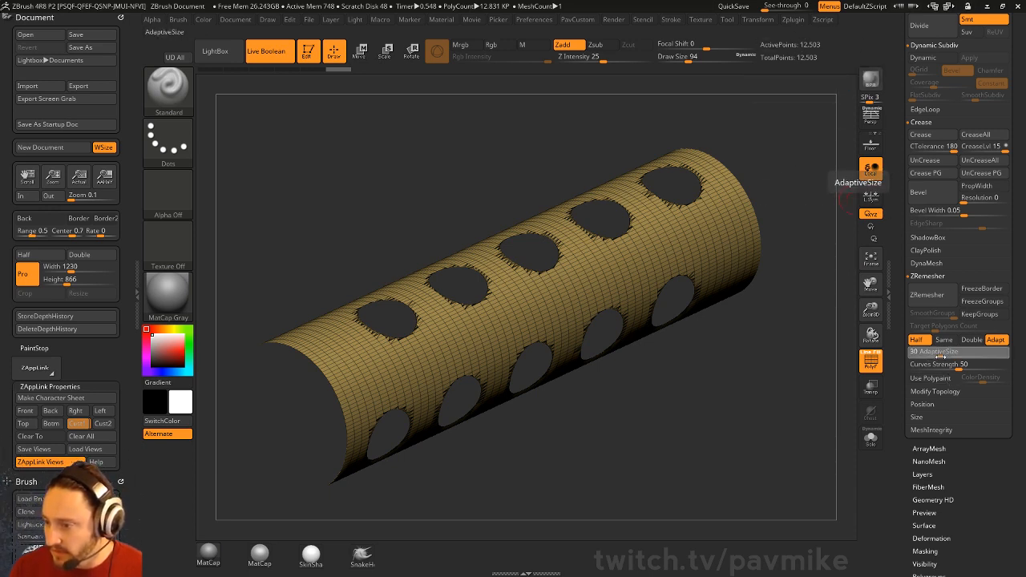
left_click(933, 355)
left_click(926, 294)
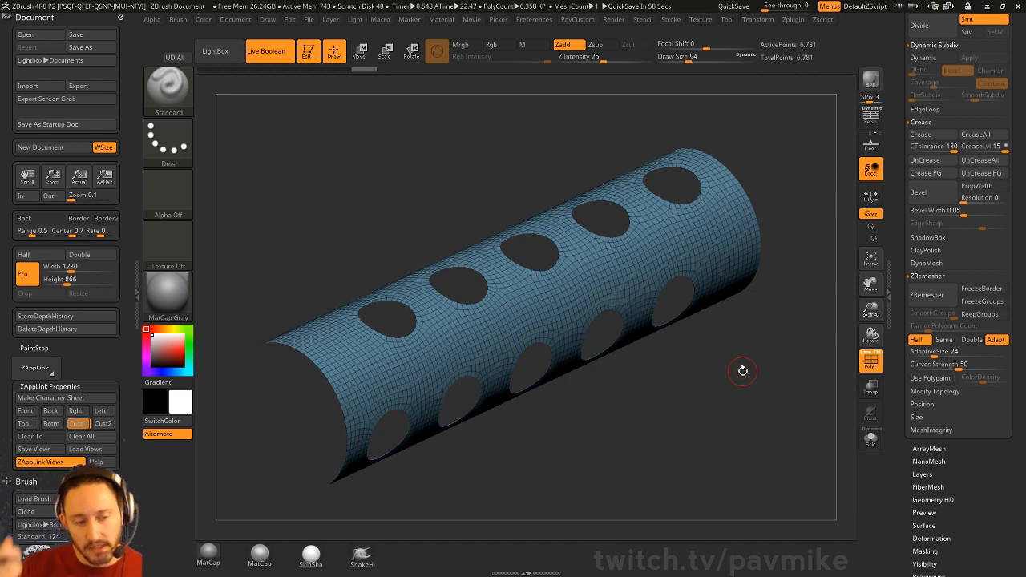
Step: Give the remeshed shell a thin wall using ZModeler's QMesh polygon action with the Polygroup All target
left_click_drag(806, 355, 783, 356)
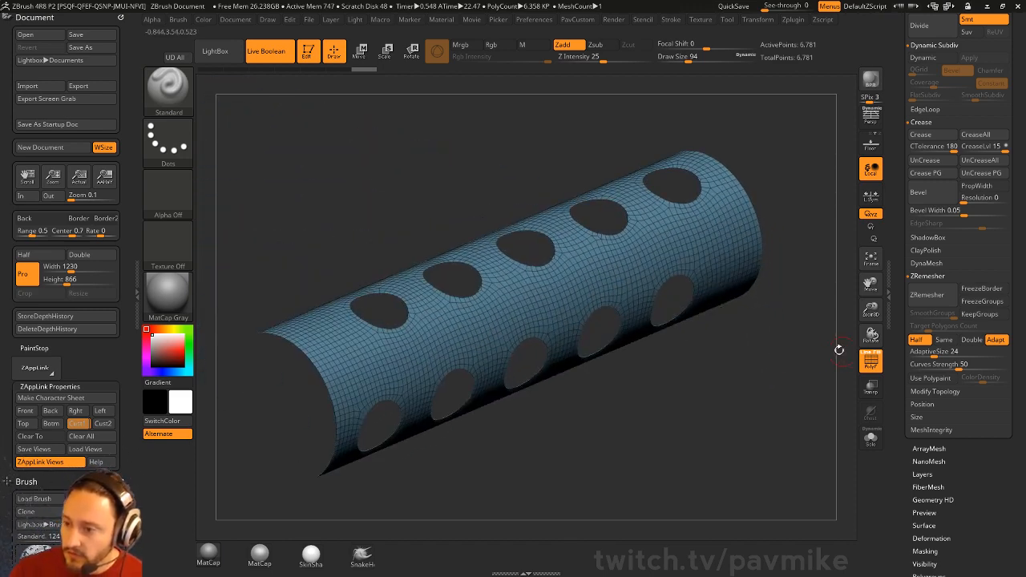
key("b")
key("z")
key("m")
key("space")
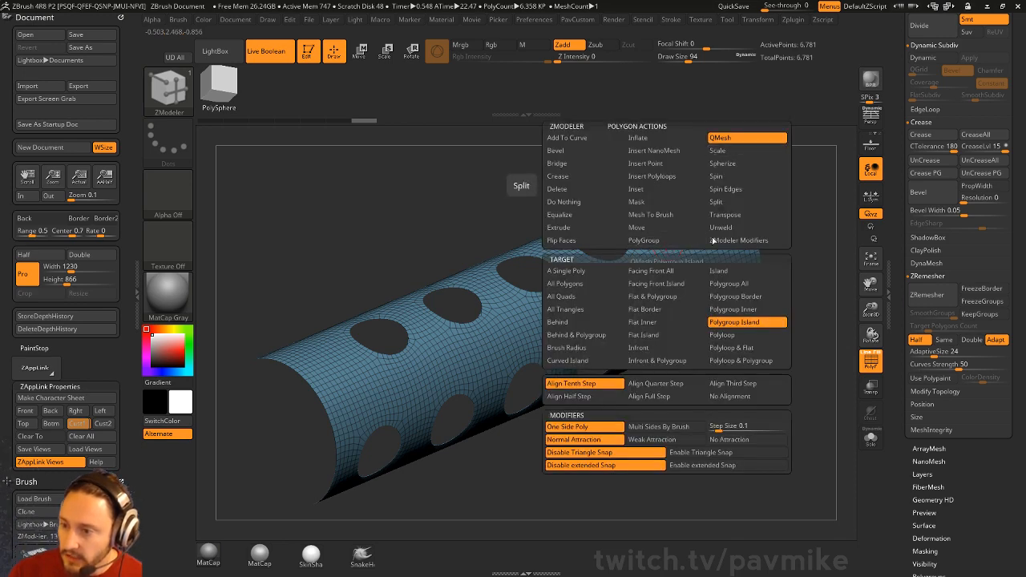
left_click(728, 283)
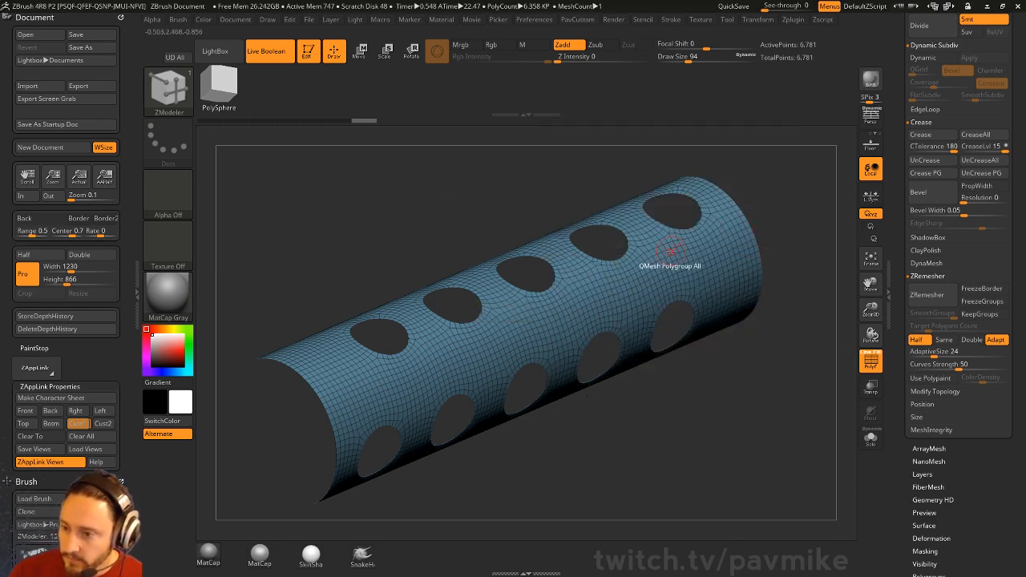
left_click_drag(670, 251, 775, 370)
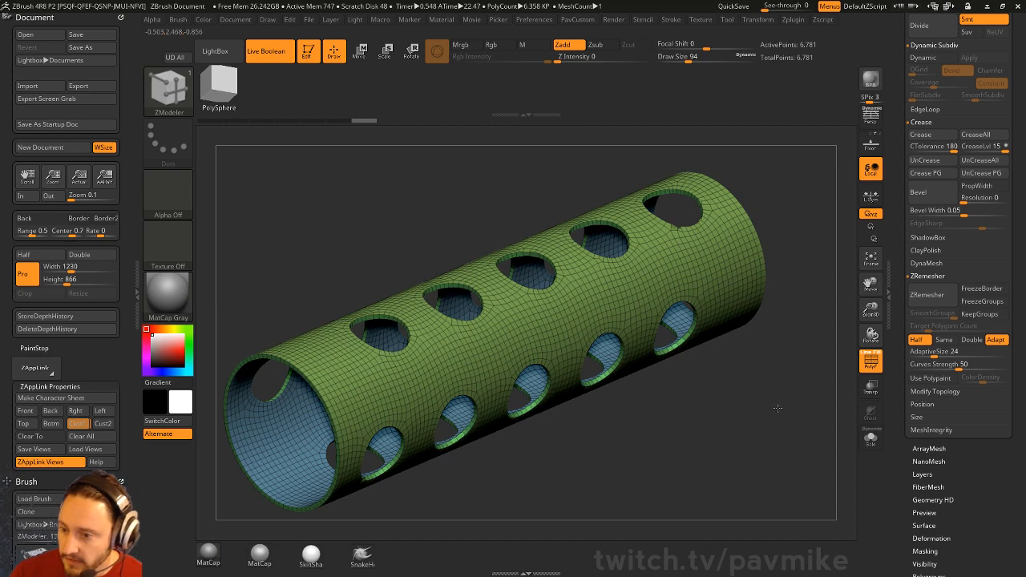
key("2")
left_click(796, 446)
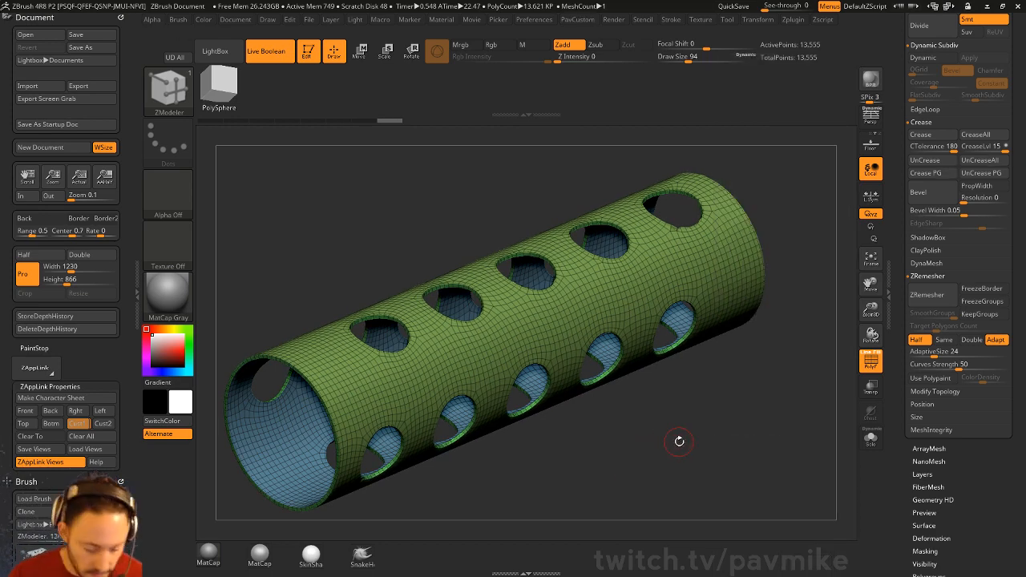
Step: Turn on Dynamic Subdiv for the perforated tube and inspect its smoothed surface with and without polyframe
key("d")
key("shift+f")
mouse_move(778, 403)
left_mouse_down()
mouse_move(775, 346)
mouse_move(770, 391)
left_mouse_up()
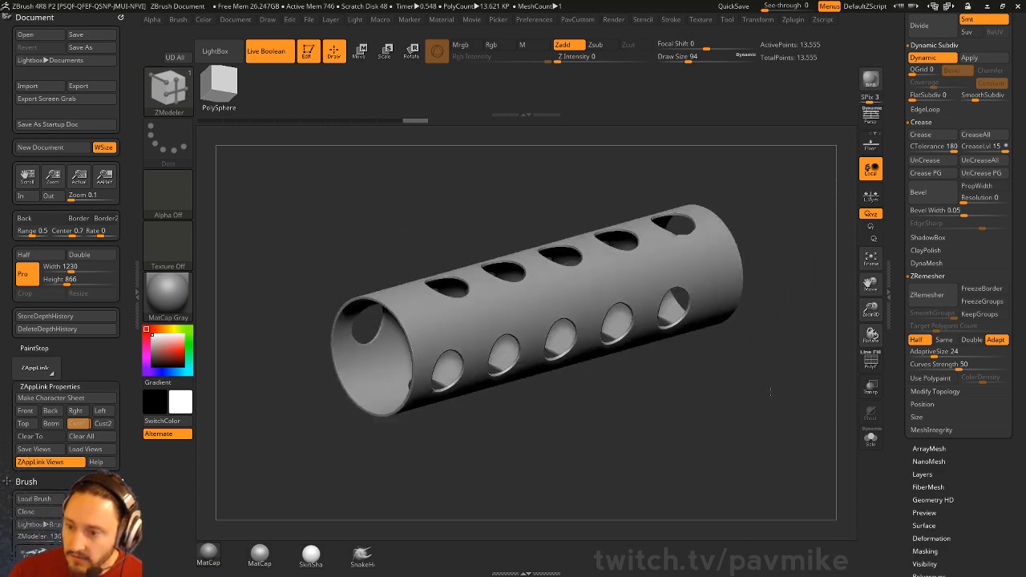
key("shift+f")
key("f")
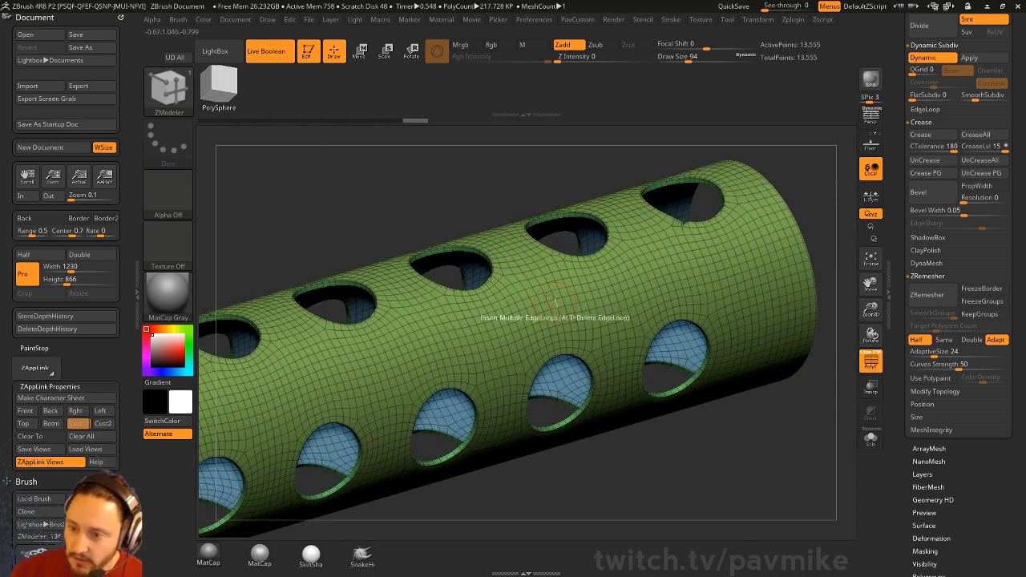
key("f")
left_click_drag(735, 397, 823, 342)
Step: Switch back to the ice cream cone tool and reduce the draw size to 17
left_click_drag(907, 297, 911, 496)
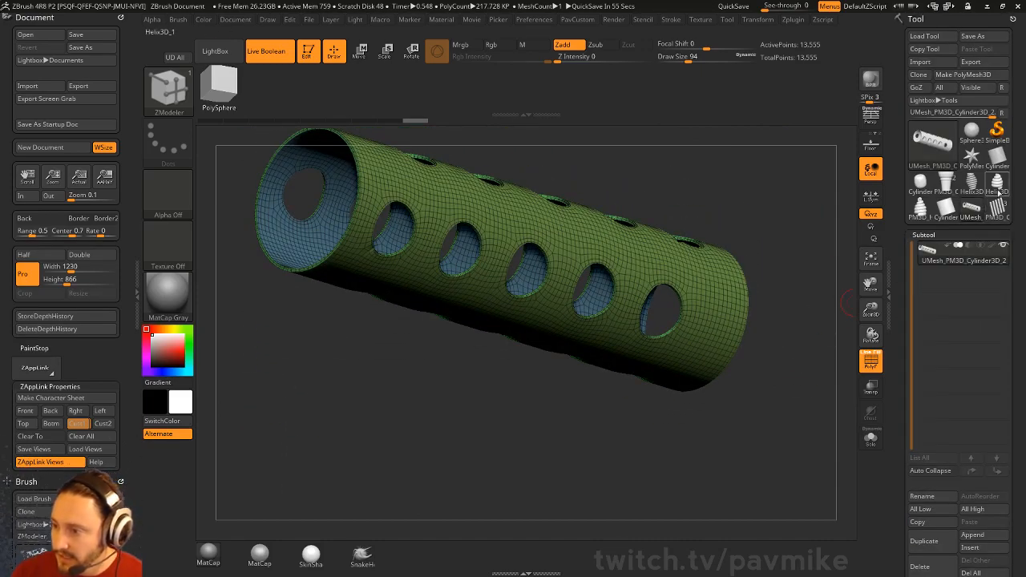
left_click(935, 225)
left_click_drag(831, 245, 805, 387)
key("s")
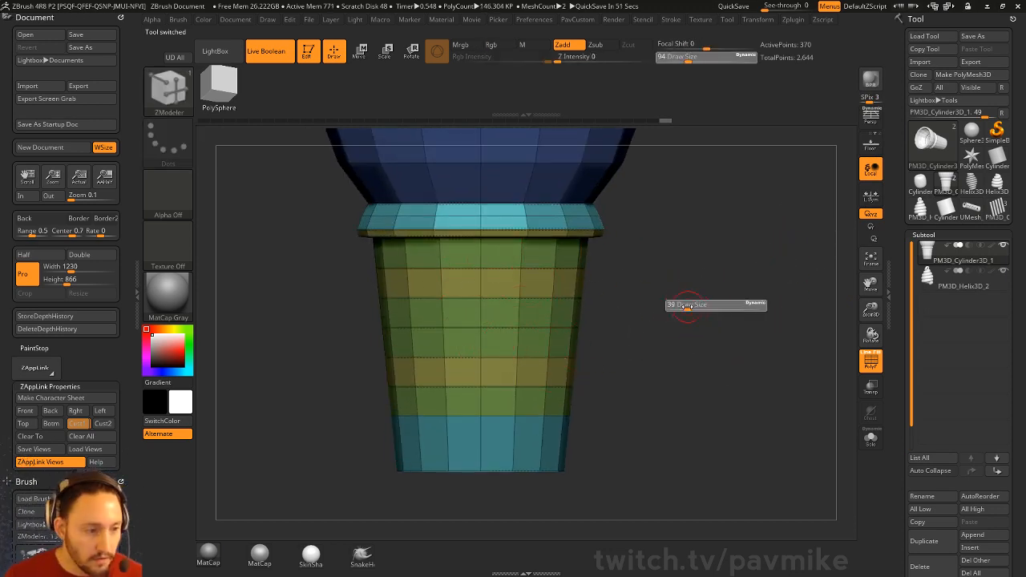
mouse_move(694, 305)
left_mouse_down()
mouse_move(685, 307)
mouse_move(690, 298)
mouse_move(720, 318)
mouse_move(700, 279)
left_mouse_up()
key("s")
left_click_drag(721, 324, 726, 290)
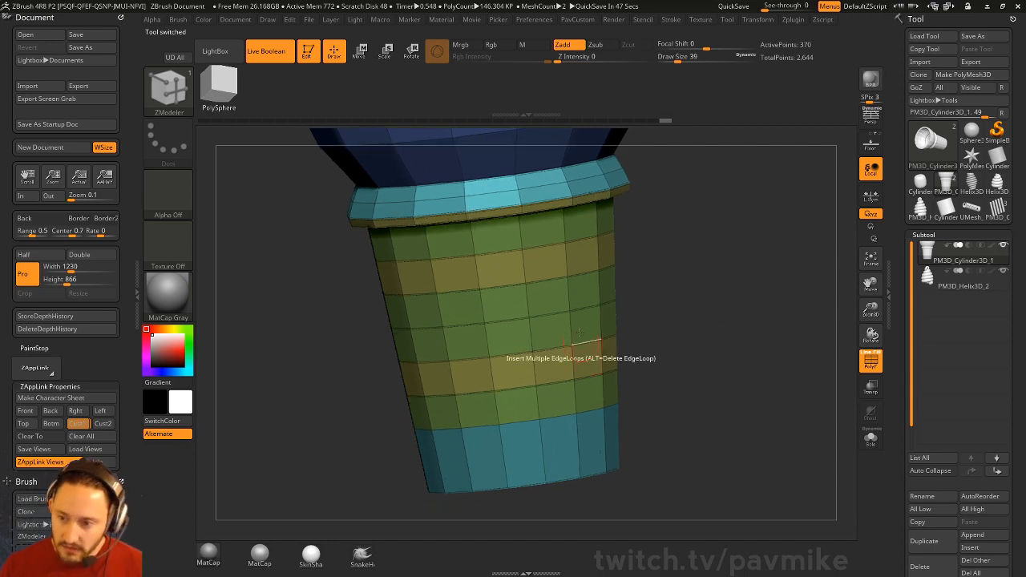
mouse_move(675, 258)
left_mouse_down()
mouse_move(705, 211)
mouse_move(675, 333)
left_mouse_up()
key("s")
mouse_move(678, 328)
left_mouse_down()
mouse_move(691, 268)
mouse_move(681, 258)
left_mouse_up()
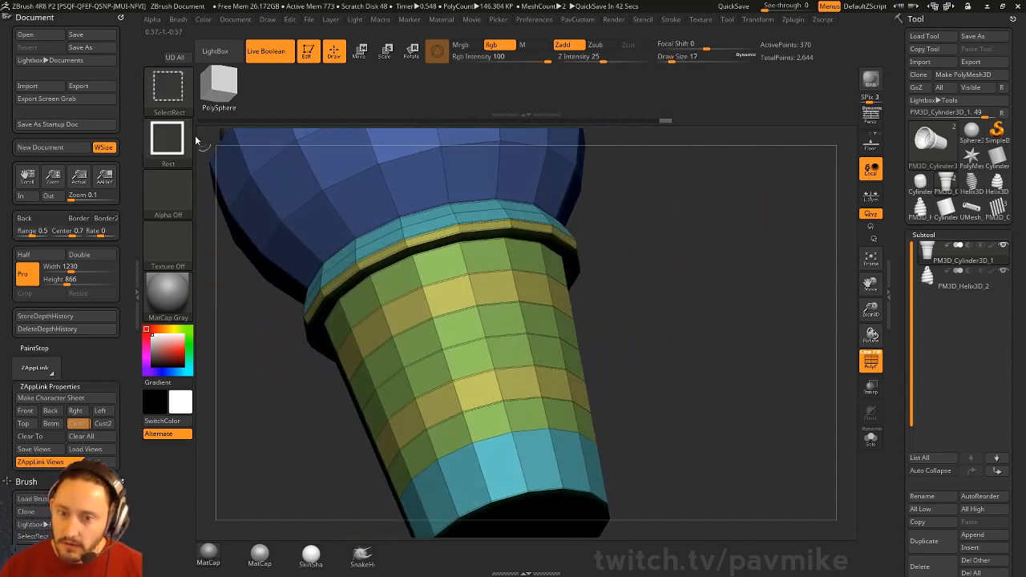
Step: Using SelectLasso, hide the six polygon rings between the cone's collar and its bottom band
left_click(168, 87, "ctrl+shift")
key("s")
key("l")
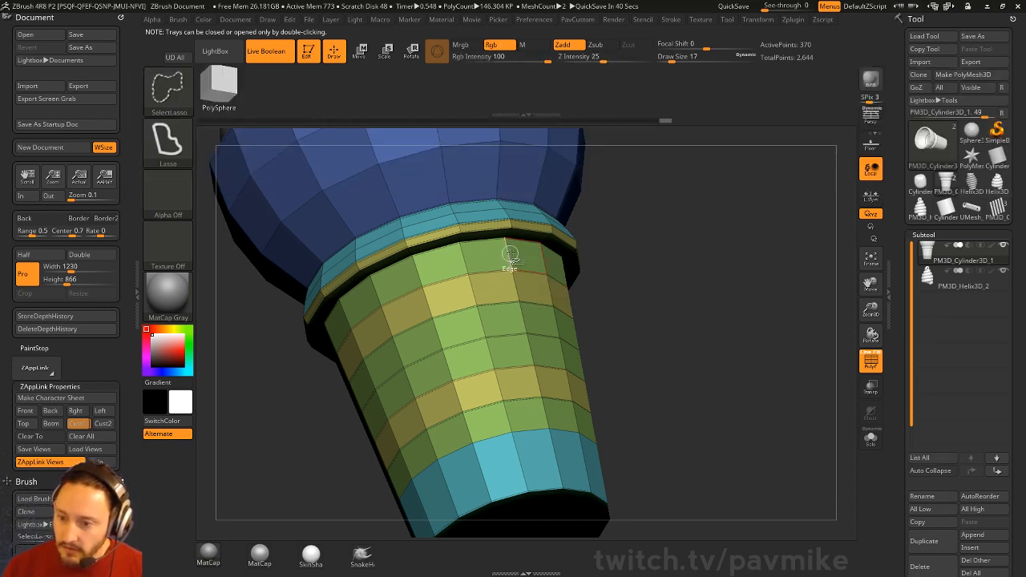
left_click(510, 254, "ctrl+shift")
left_click(523, 291, "ctrl+shift")
left_click(526, 337, "ctrl+shift")
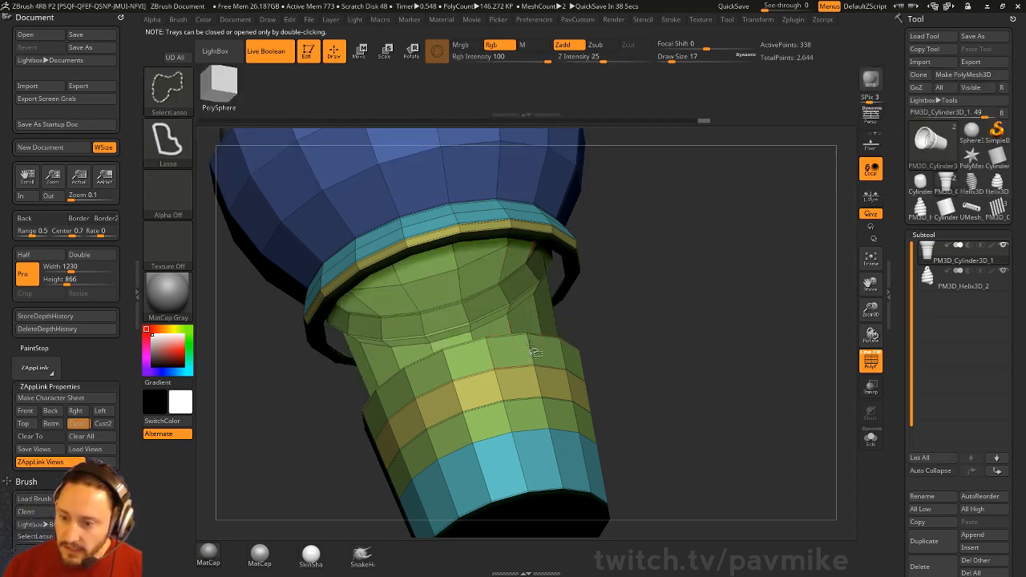
left_click(533, 351, "ctrl+shift")
left_click(539, 391, "ctrl+shift")
left_click(545, 406, "ctrl+shift")
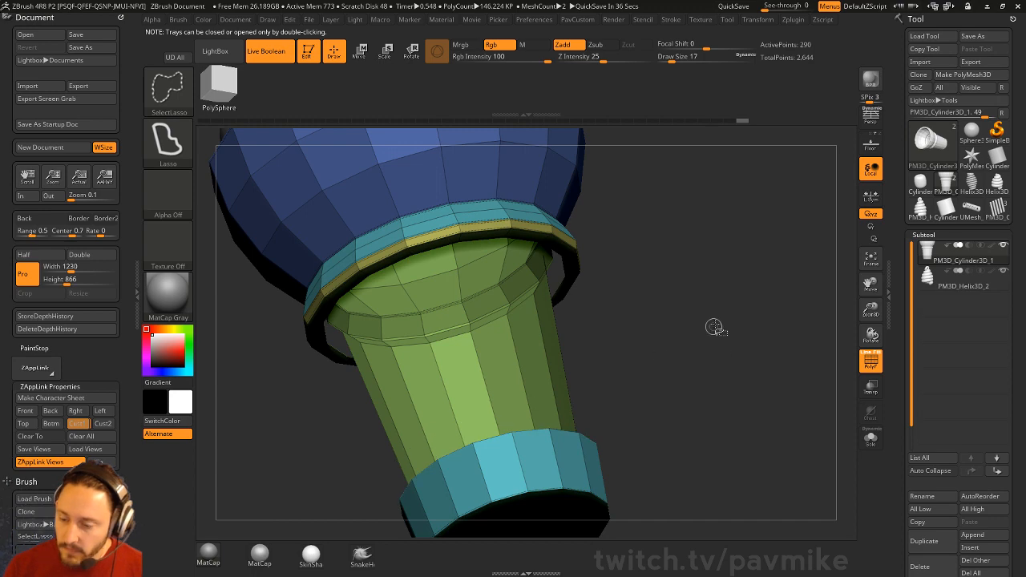
Step: Invert the visibility, assign the six rings to one polygroup, and show the whole cone again
mouse_move(716, 327)
left_mouse_down("ctrl+shift")
mouse_move(757, 341)
mouse_move(742, 288)
left_mouse_up("ctrl+shift")
key("ctrl+w")
left_click(739, 331, "ctrl+shift")
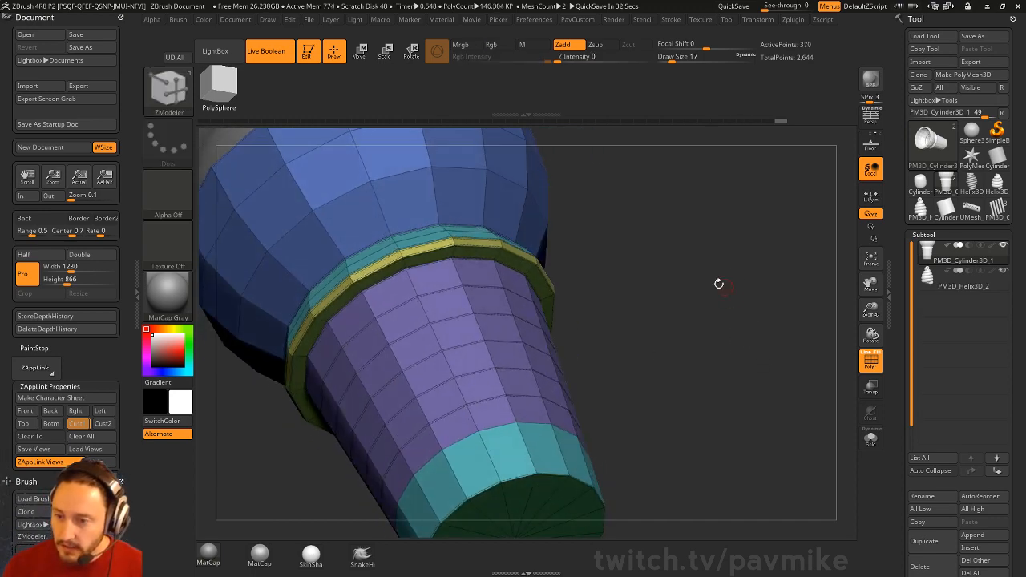
Step: Set ZModeler's edge action to Move Brush Radius over the edge below the cone's collar
left_click_drag(686, 216, 717, 222, "alt")
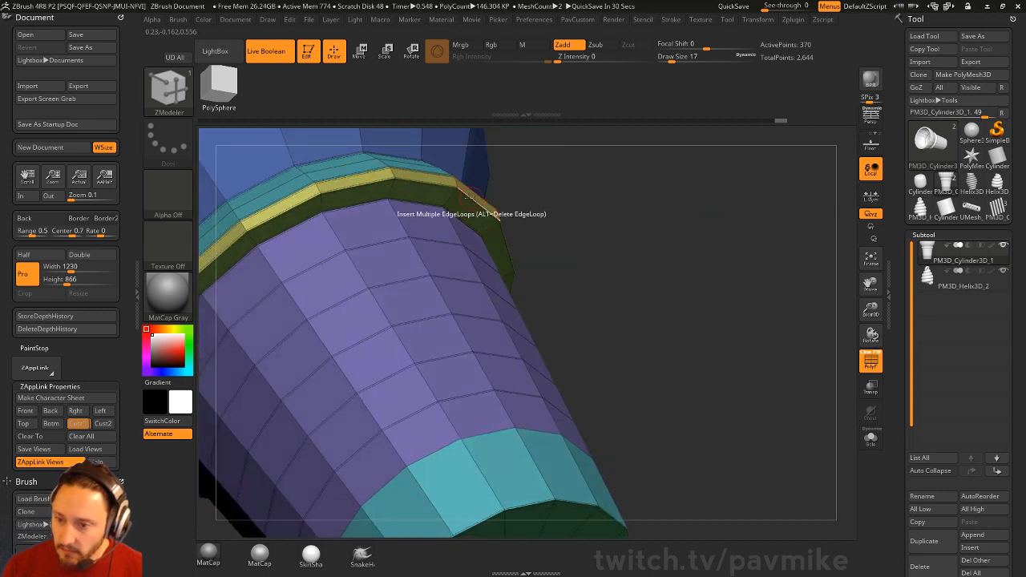
key("space")
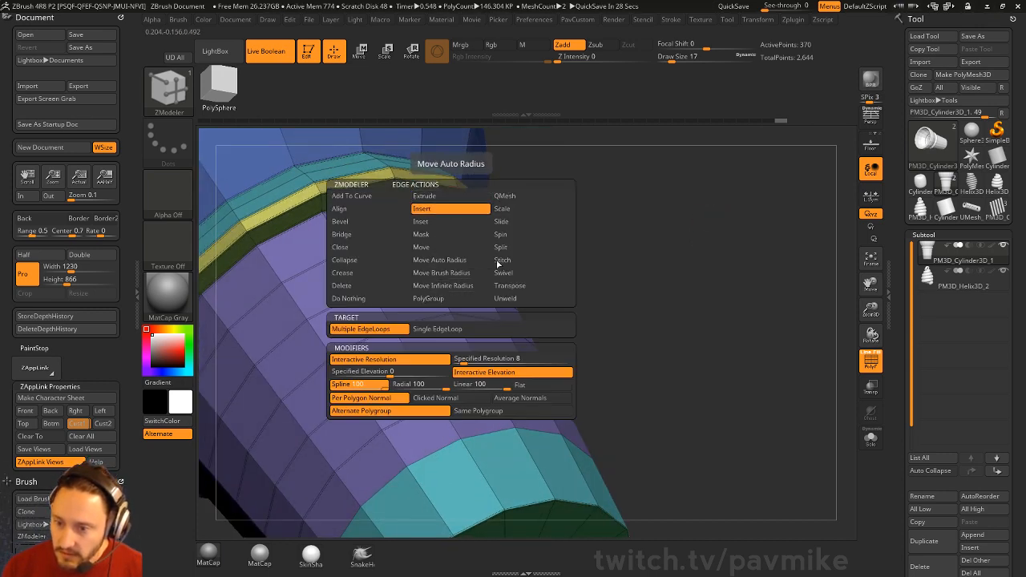
left_click(449, 272)
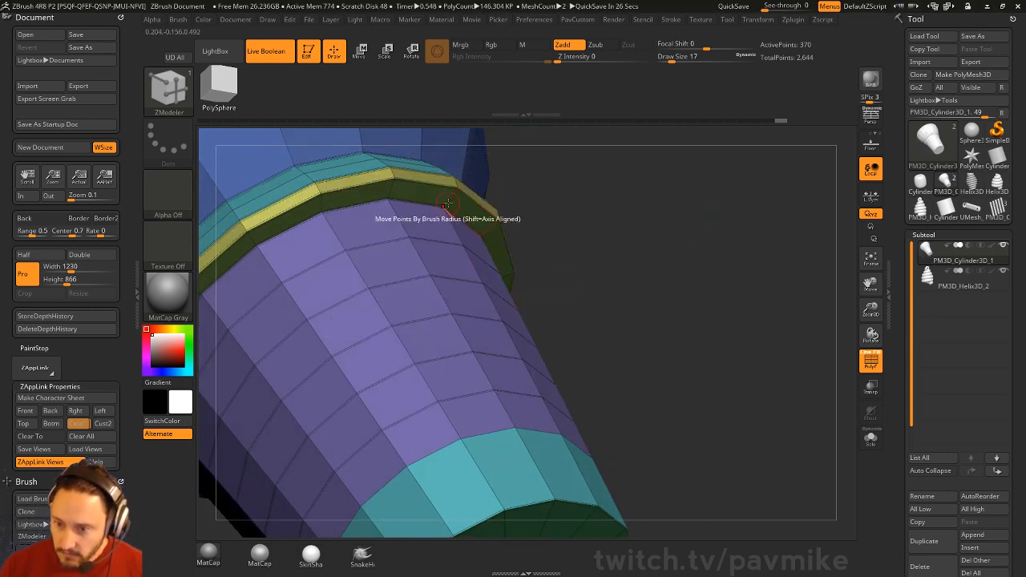
Step: Extrude the cone's newly grouped lower section outward using QMesh on Polygroup All with Align Full Step
key("space")
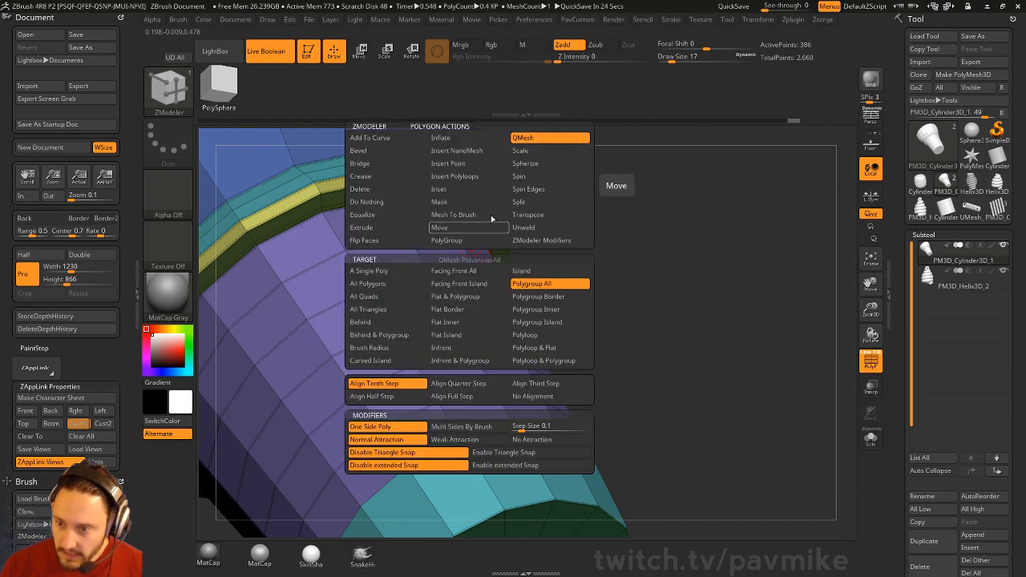
left_click_drag(609, 250, 617, 221)
left_click(439, 223)
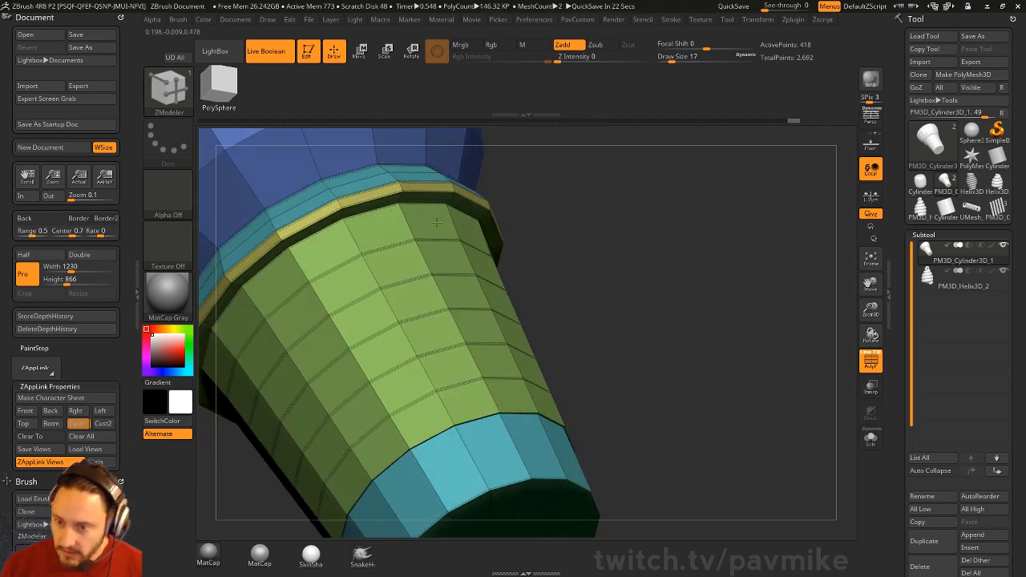
key("space")
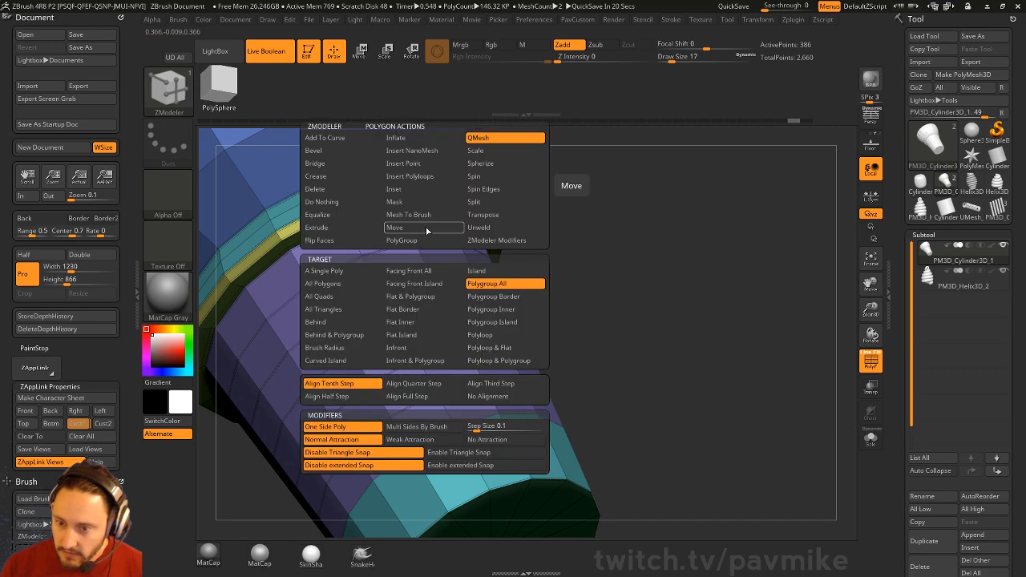
left_click(404, 396)
left_click(433, 223)
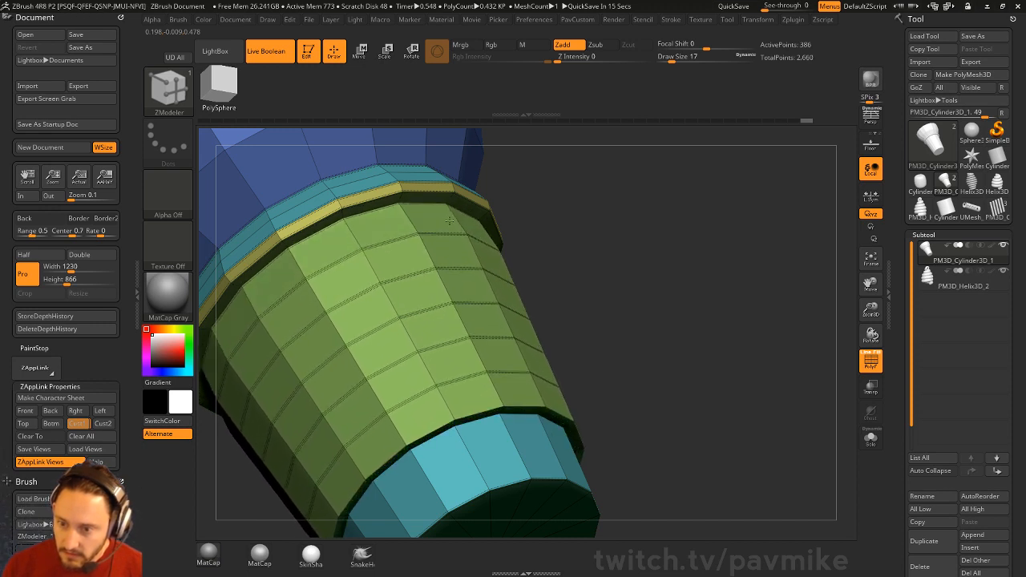
Step: Undo the lower section's extrusion and extrude the grouped section outward again using QMesh on Polygroup All with Align Half Step
left_click(446, 221)
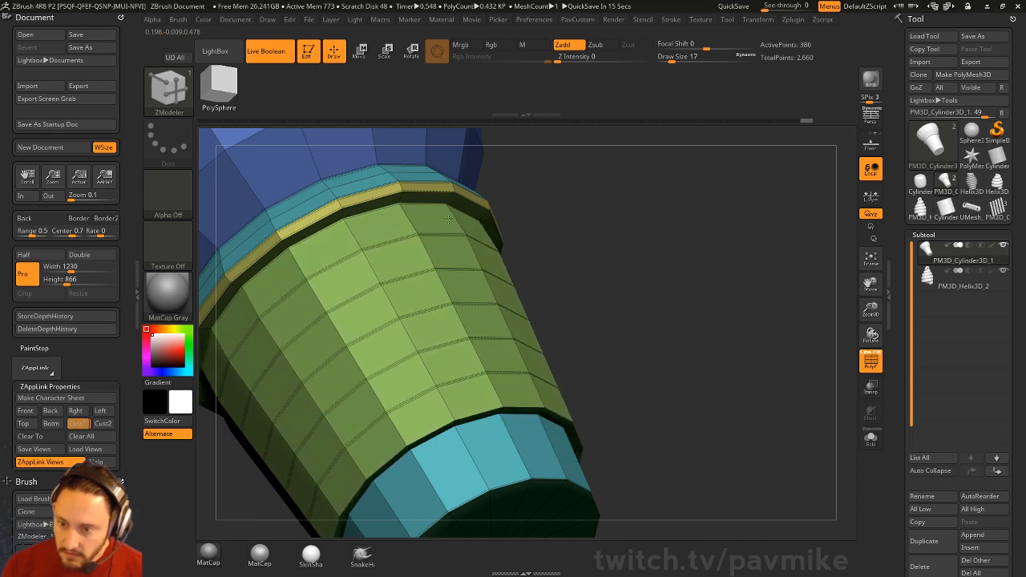
key("space")
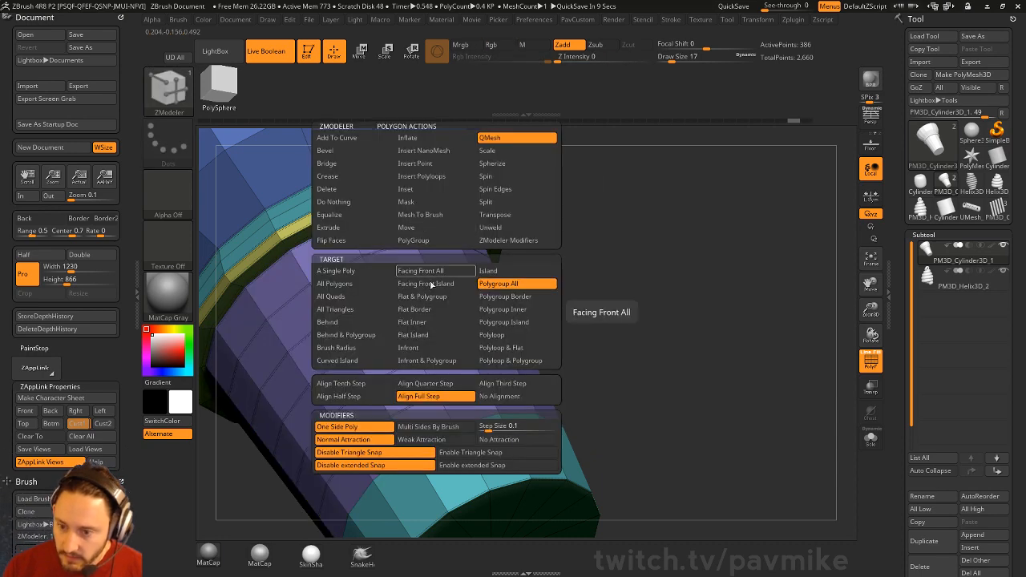
left_click(388, 397)
left_click(437, 224)
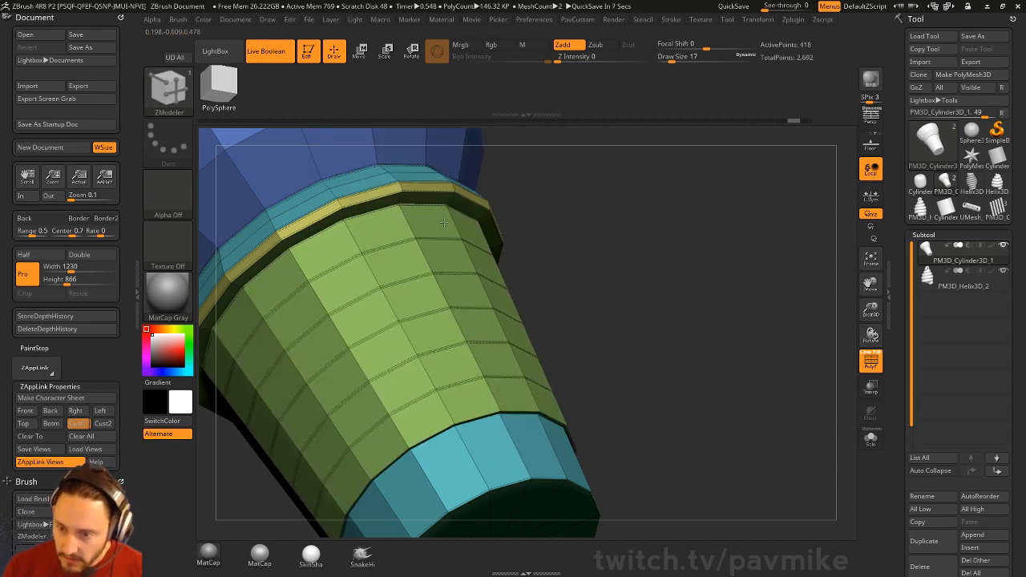
key("ctrl+z")
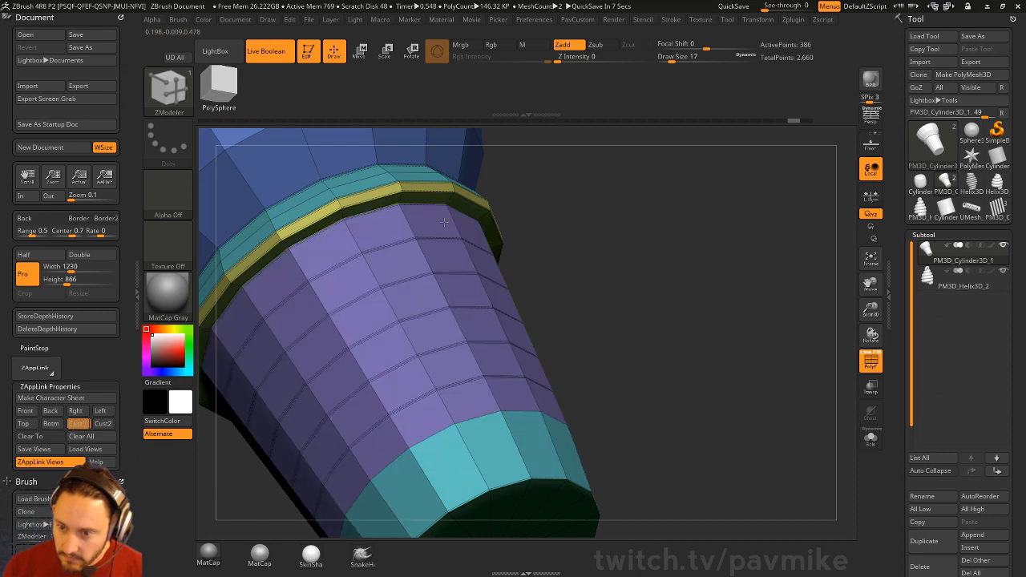
right_click_drag(578, 255, 641, 268, "ctrl")
right_click_drag(640, 227, 648, 264, "ctrl")
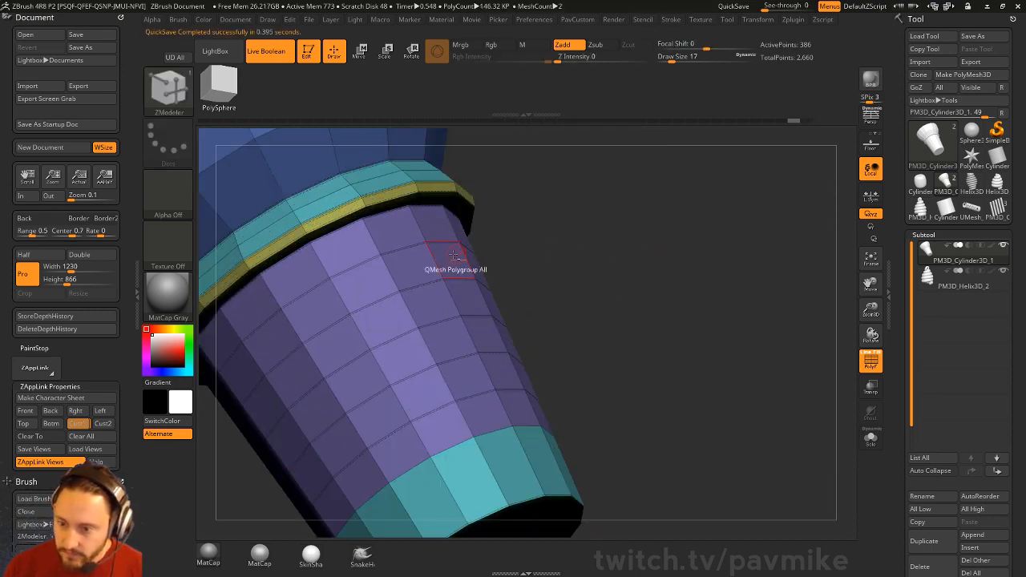
left_click_drag(411, 265, 416, 261)
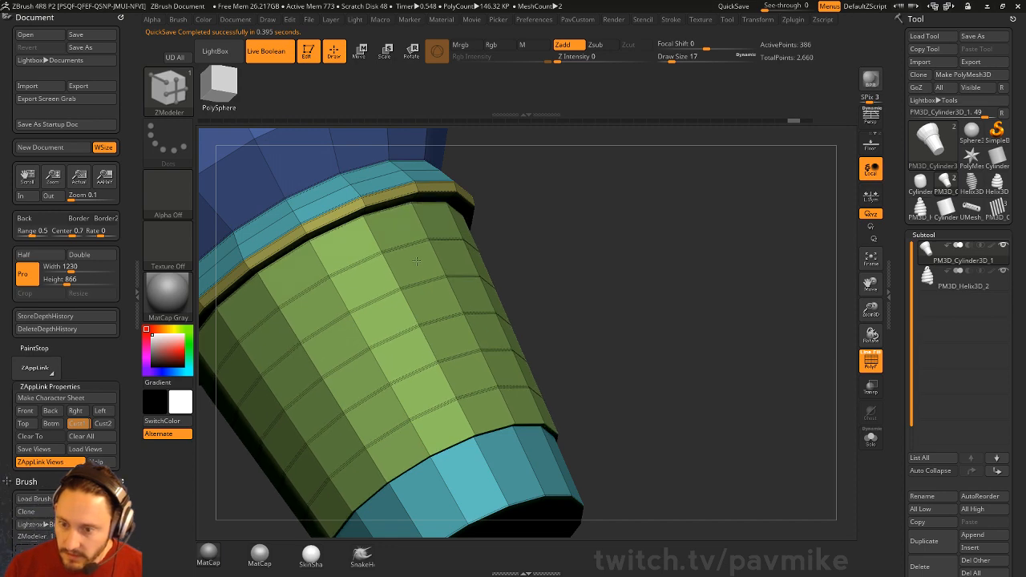
Step: Preview the cone from the front with dynamic subdivision and no polyframe, then restore the polyframe and the unsmoothed display
mouse_move(561, 285)
right_mouse_down("shift")
mouse_move(611, 292)
mouse_move(708, 271)
mouse_move(798, 341)
mouse_move(819, 343)
mouse_move(795, 326)
right_mouse_up("shift")
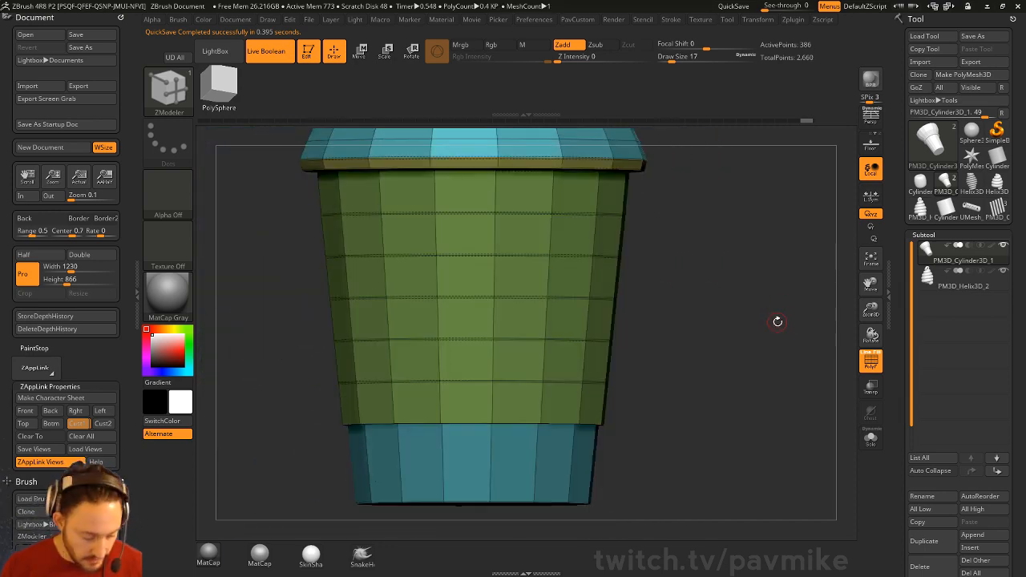
key("shift+f")
key("ctrl+d")
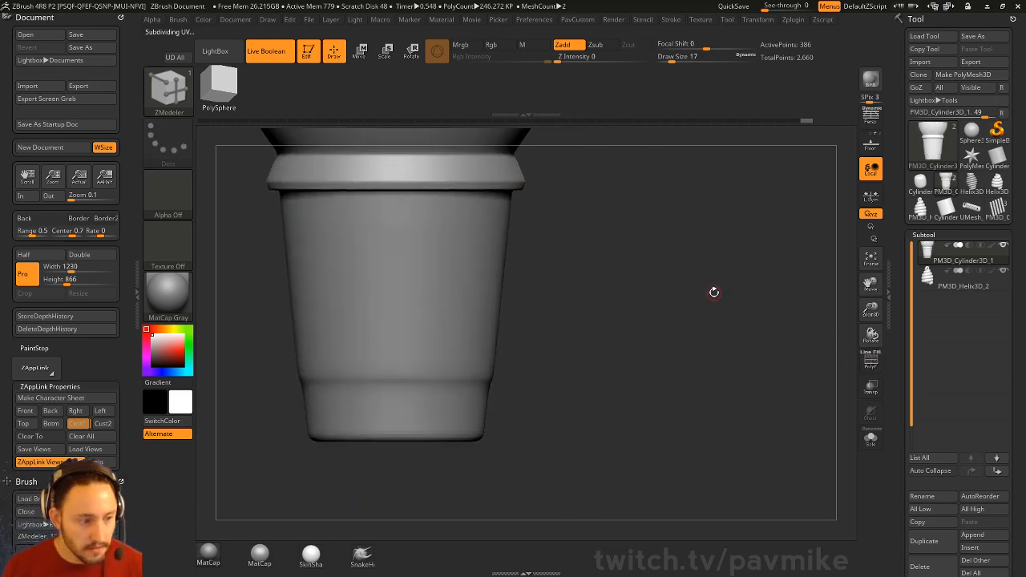
right_click_drag(713, 291, 657, 309)
left_click(870, 361)
key("shift+d")
key("space")
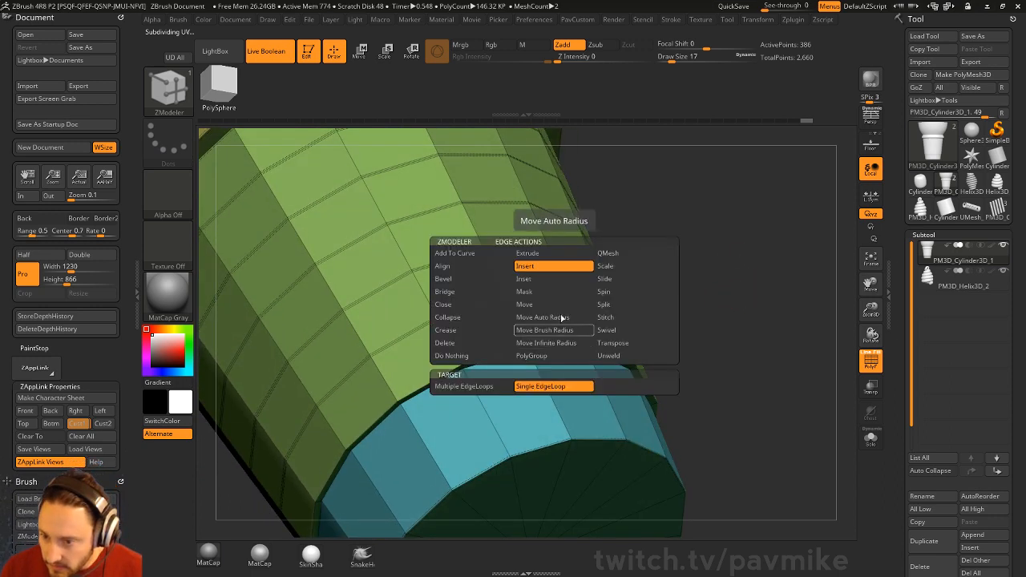
left_click(607, 279)
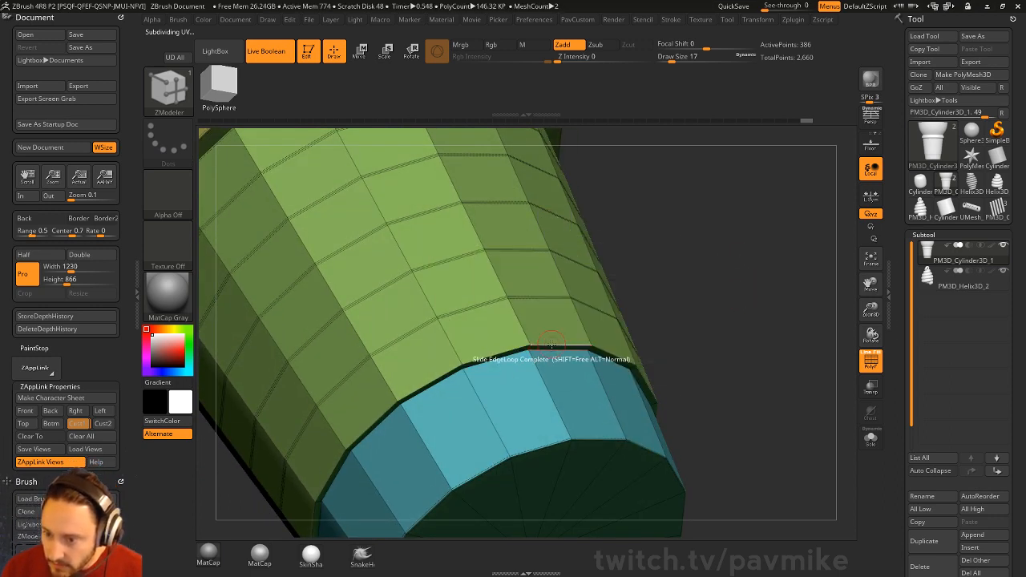
key("space")
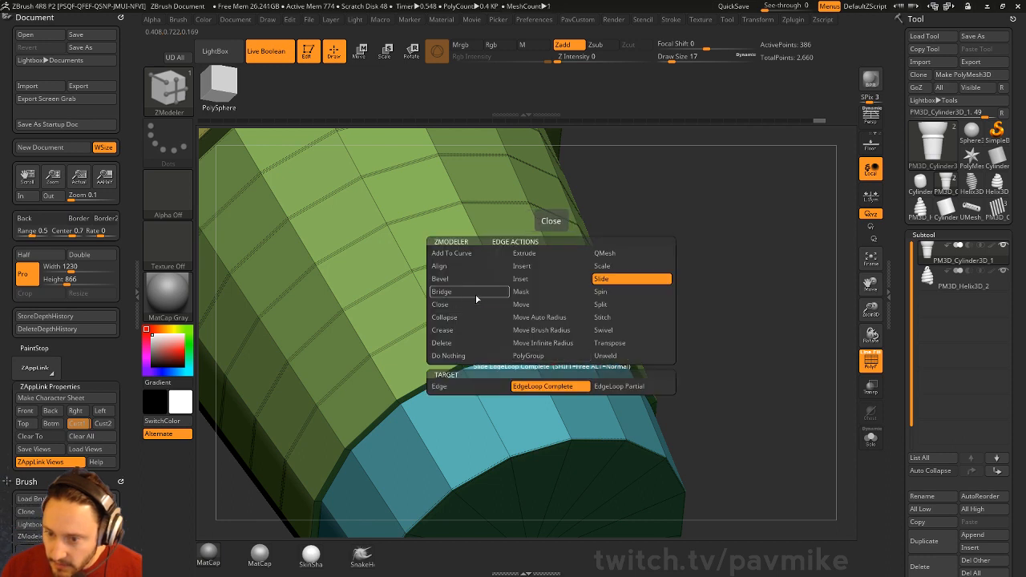
left_click(465, 330)
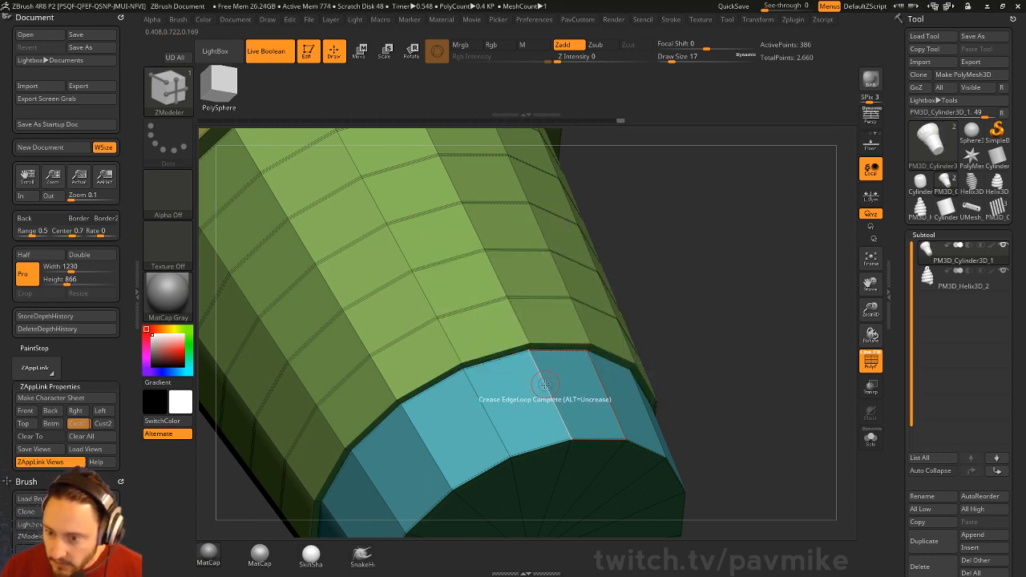
Step: Insert single edge loops around the cone's bottom band near the base edge and on the bottom cap just inside its rim
key("space")
left_click(529, 266)
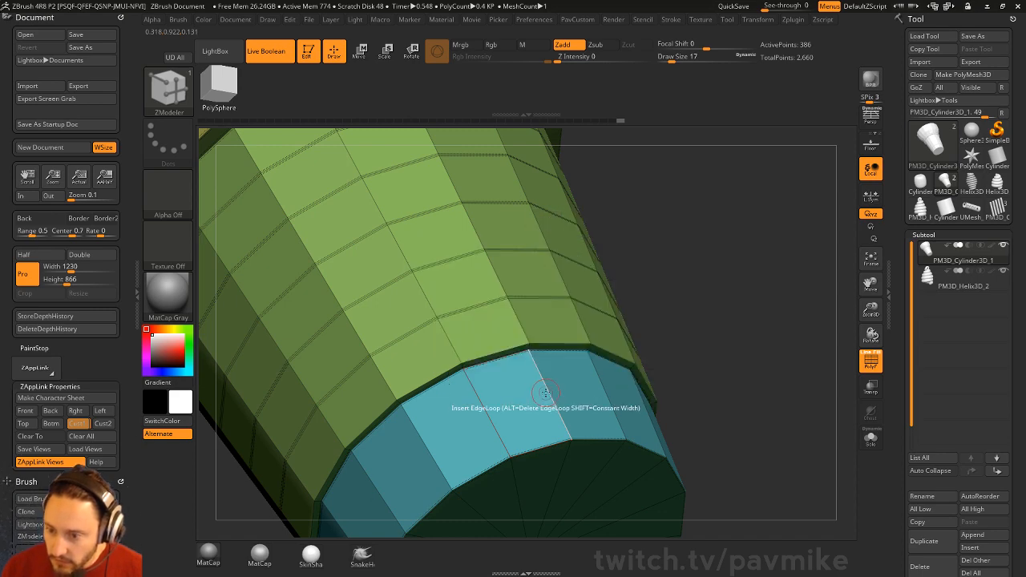
left_click_drag(539, 397, 560, 432)
left_click_drag(714, 387, 696, 293)
left_click_drag(551, 353, 551, 348)
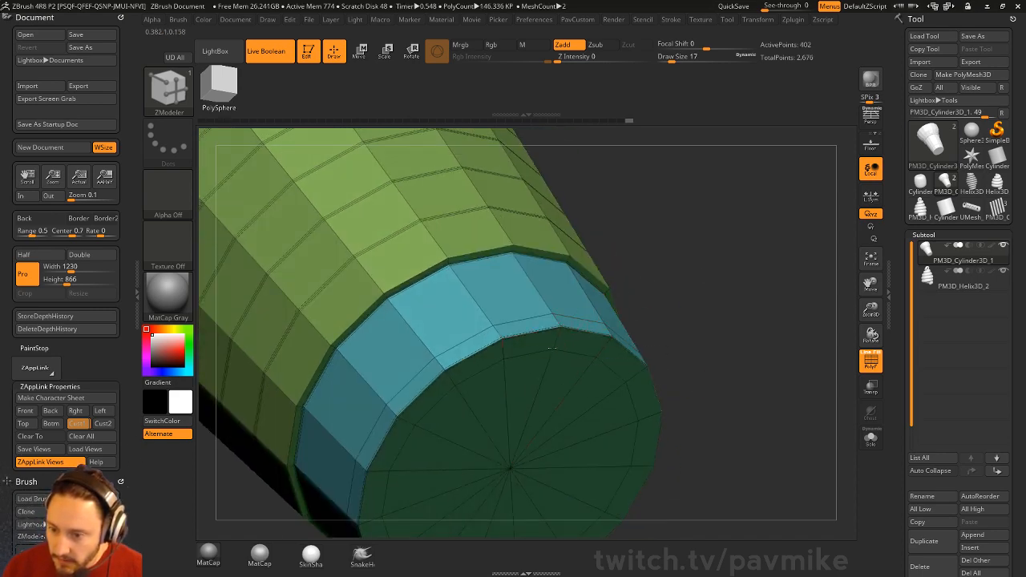
Step: Examine the cone under dynamic subdivision, first without and then with the polyframe, including its underside
left_click_drag(720, 313, 757, 280)
left_click(864, 368)
left_click_drag(789, 328, 768, 343, "shift")
left_click_drag(772, 266, 761, 301, "alt")
left_click_drag(757, 344, 710, 323)
left_click_drag(710, 323, 701, 362, "alt")
left_click(864, 361)
left_click_drag(799, 332, 571, 316)
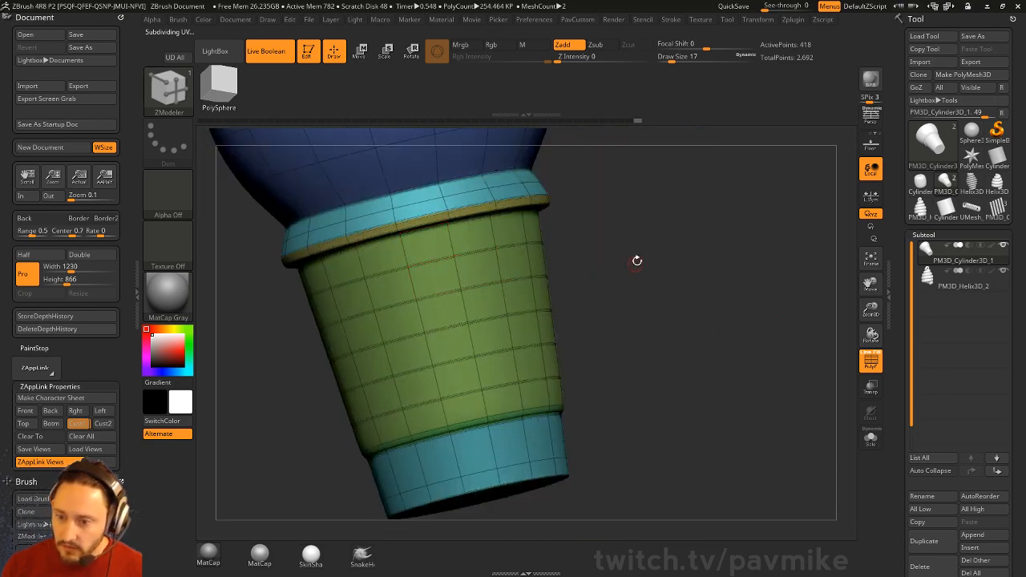
left_click_drag(636, 260, 602, 237)
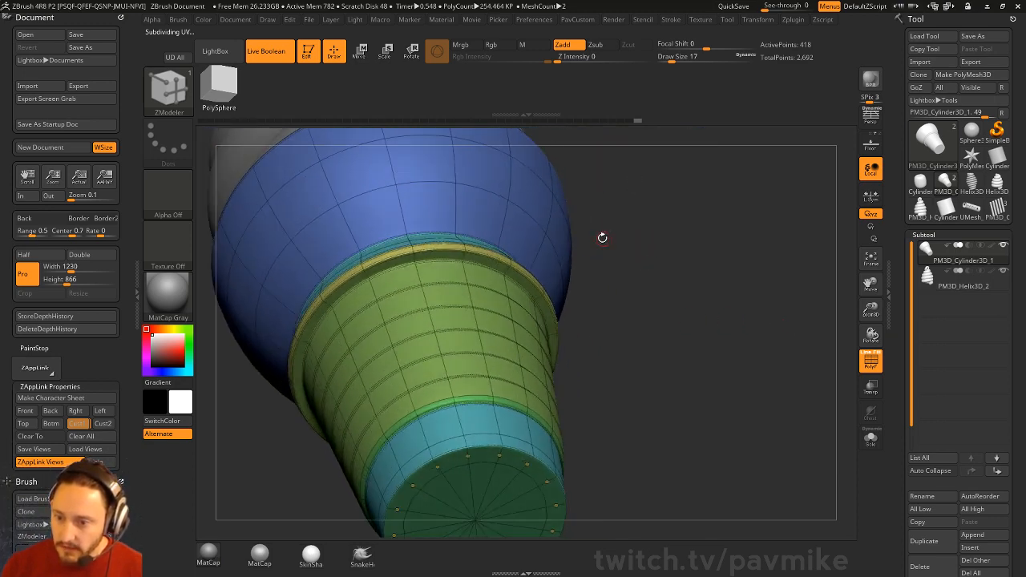
Step: Assign the six rings between the cone's collar and bottom band to a single new polygroup with ZModeler's Polygroup PolyLoop action
key("ctrl+shift")
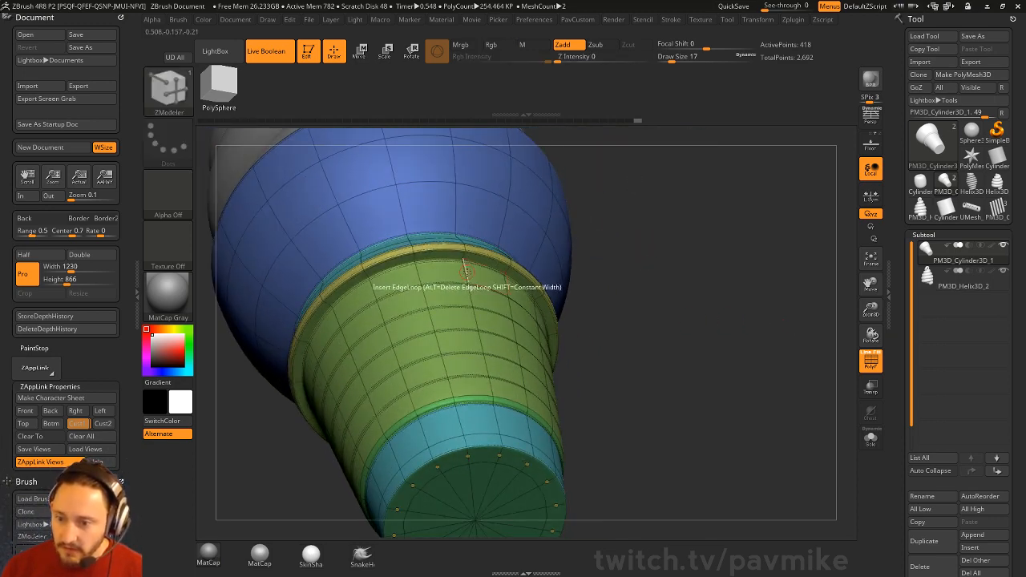
key("space")
left_click(441, 358)
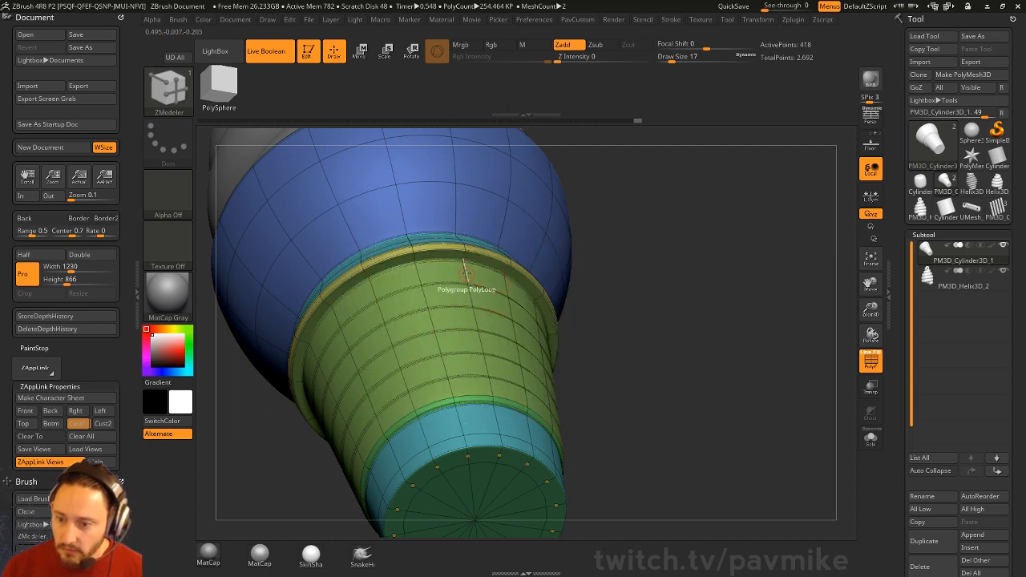
left_click(463, 273)
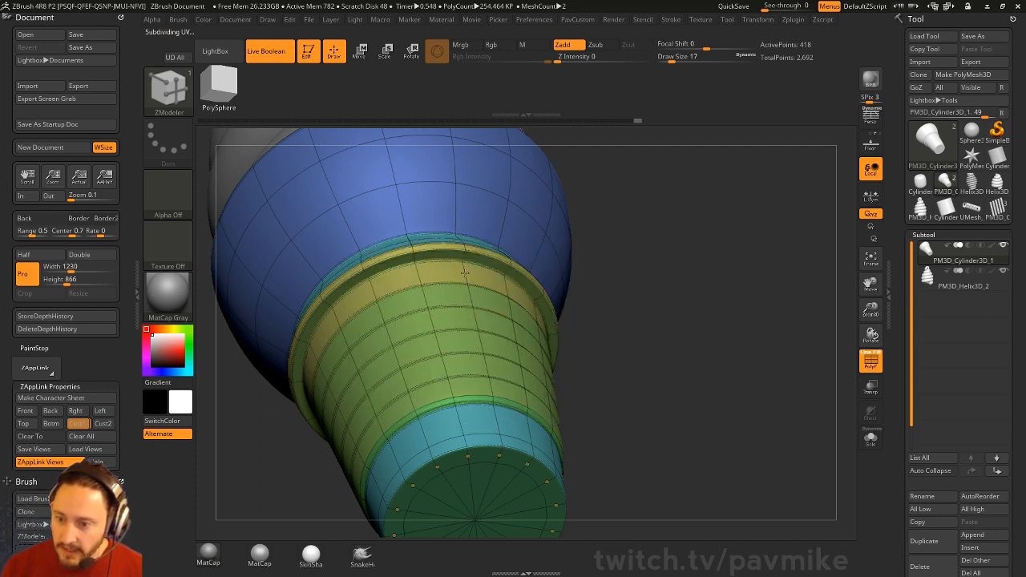
left_click(471, 314)
left_click(479, 333)
left_click(488, 353)
left_click(488, 373)
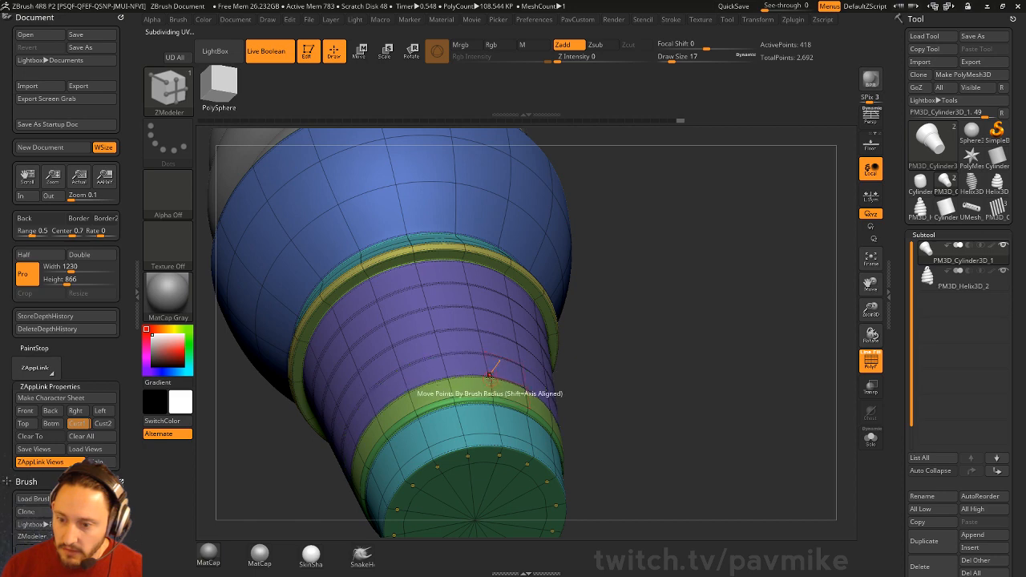
Step: Inset every polygon of the regrouped middle section individually, using ZModeler's Inset on Polygroup All with Center And Border
left_click_drag(597, 353, 602, 239)
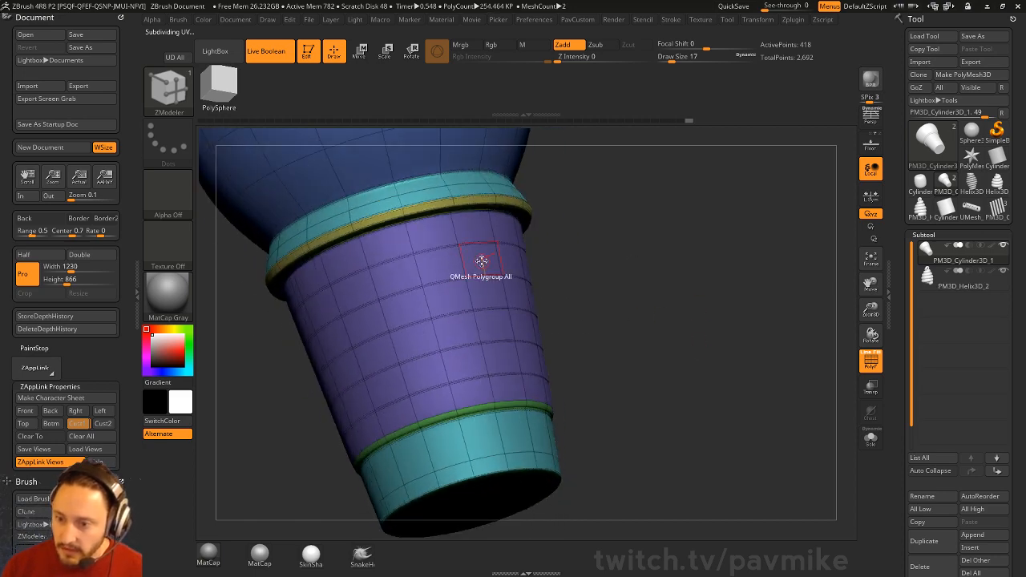
key("space")
left_click(473, 189)
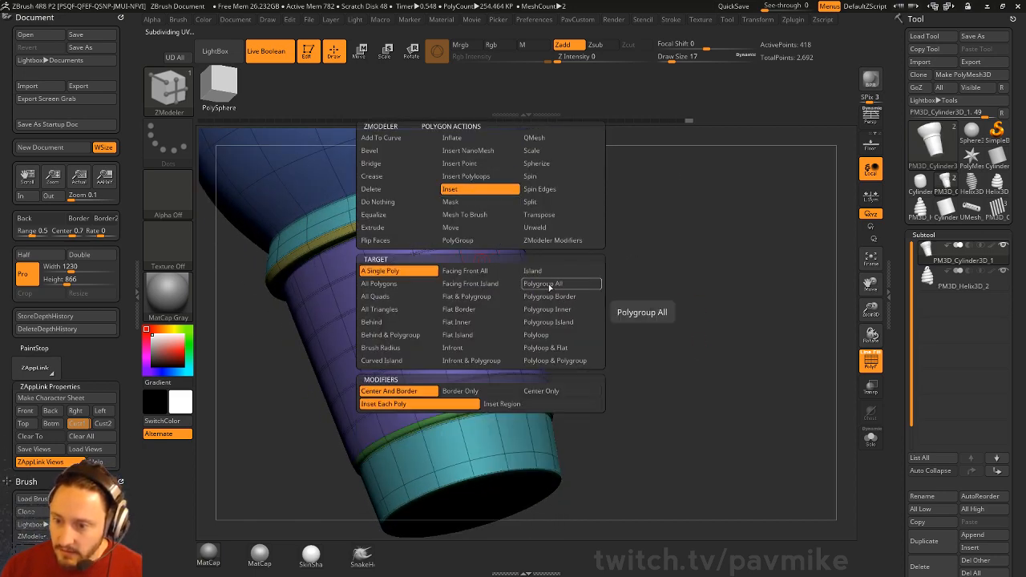
left_click(513, 405)
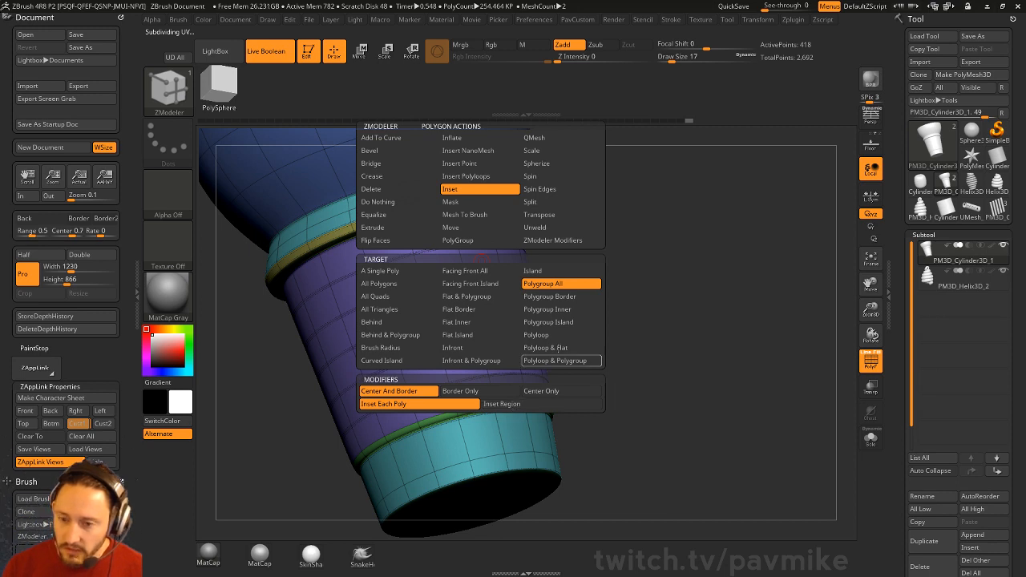
left_click_drag(640, 272, 490, 309)
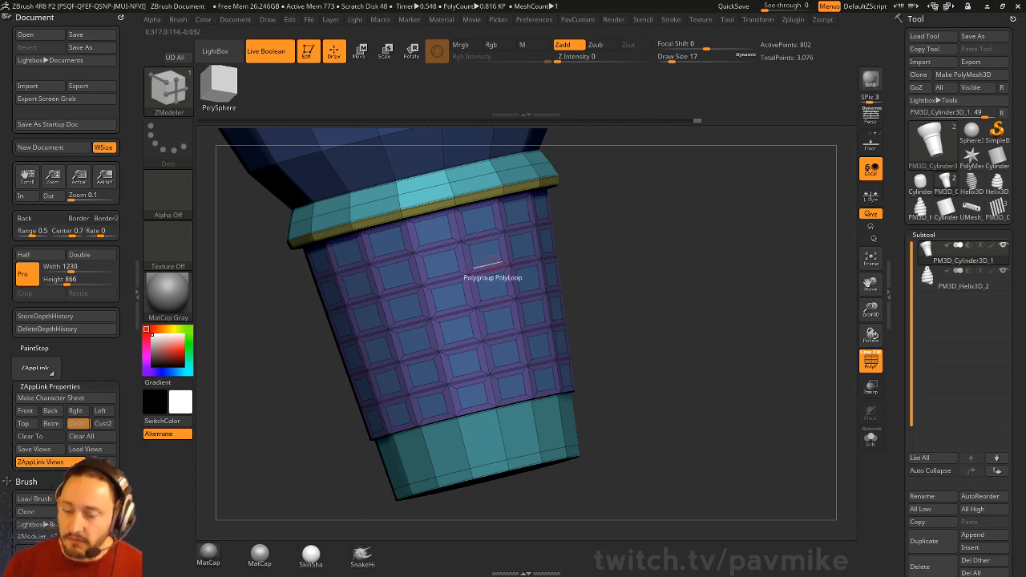
right_click_drag(492, 263, 462, 250)
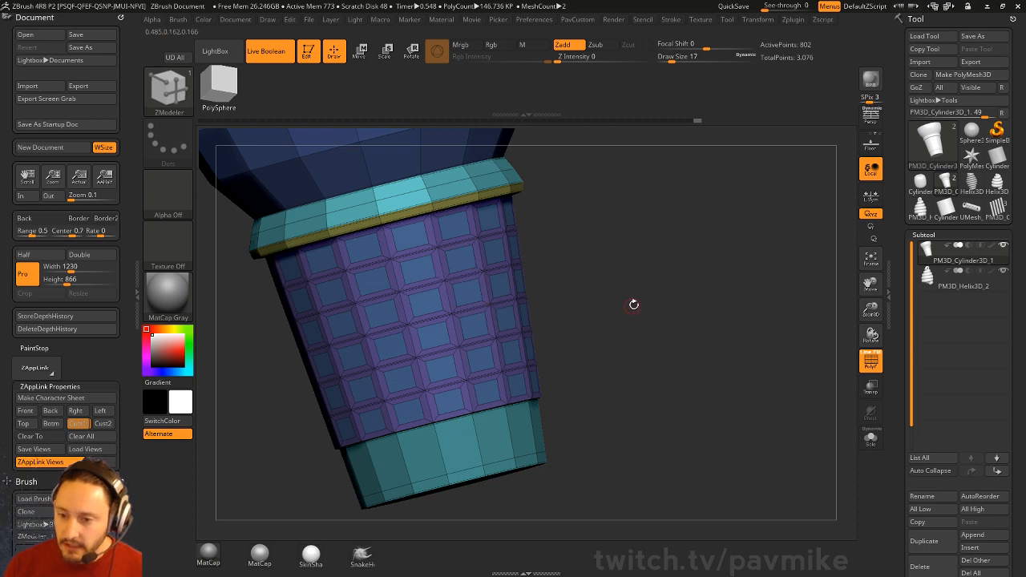
left_click_drag(633, 305, 666, 297, "shift")
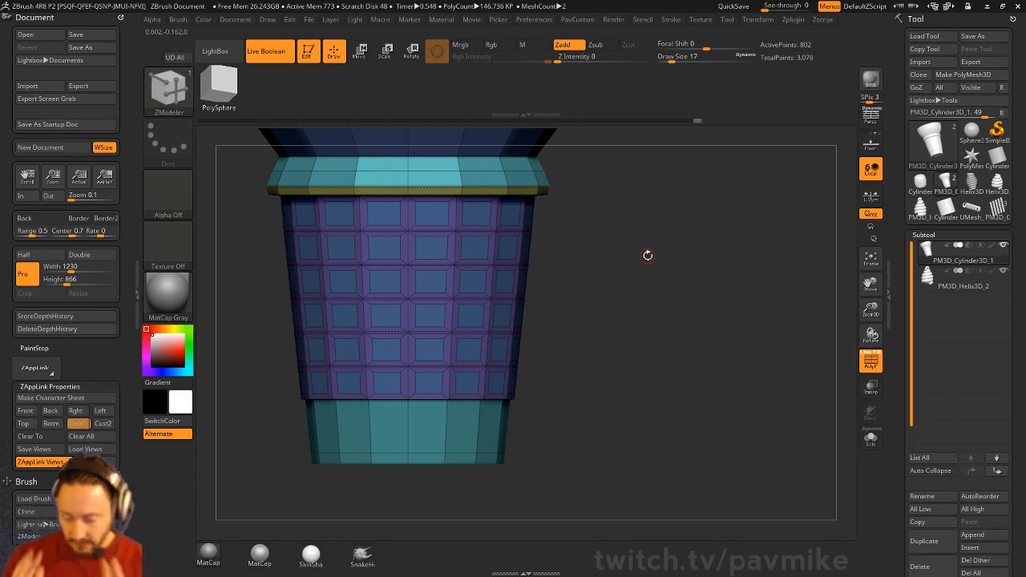
mouse_move(722, 296)
left_mouse_down()
mouse_move(735, 270)
mouse_move(727, 281)
left_mouse_up()
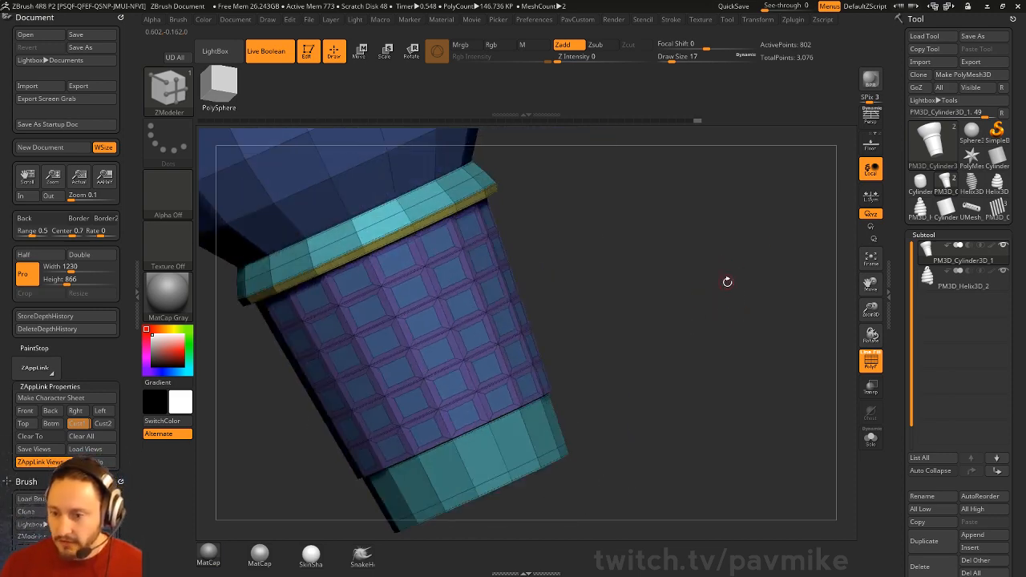
left_click_drag(648, 259, 657, 260)
Step: Undo the polygon inset, then duplicate the cone subtool and isolate the copy with Solo
key("ctrl+z")
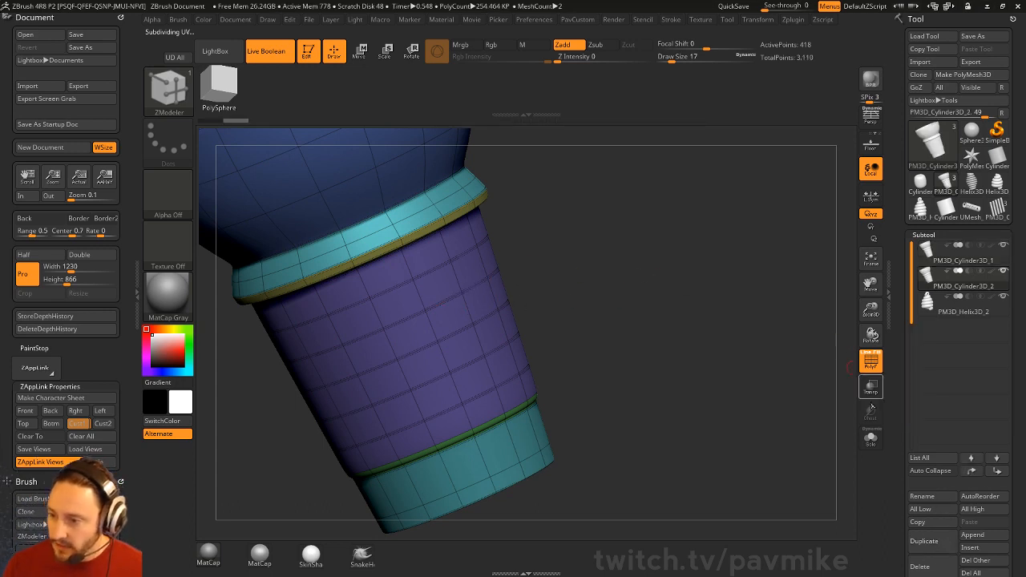
left_click(440, 233)
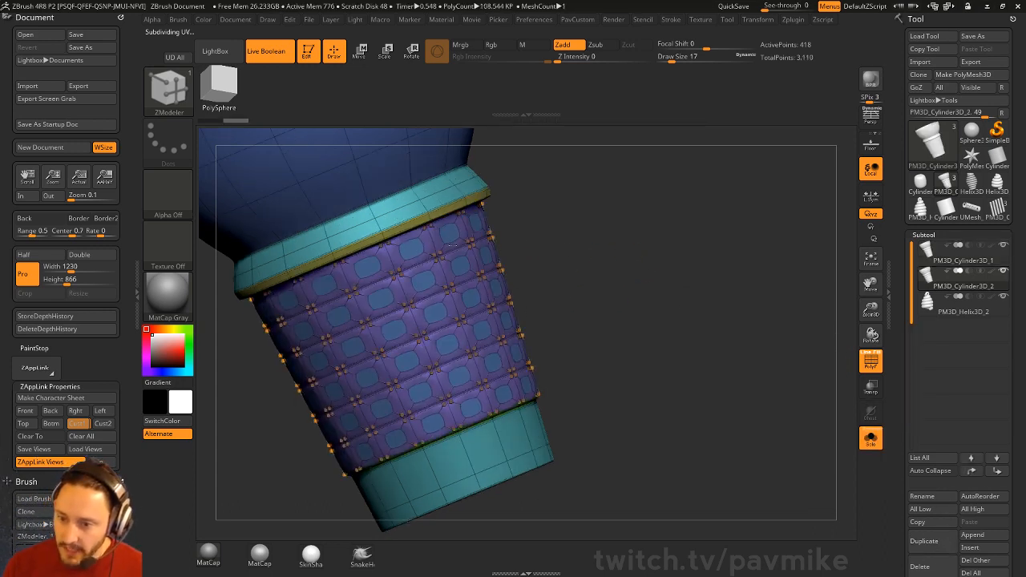
key("ctrl+z")
Step: Turn off dynamic subdivision on the duplicate and inset each polygon of its middle section, leaving narrow borders between the panels
key("shift+d")
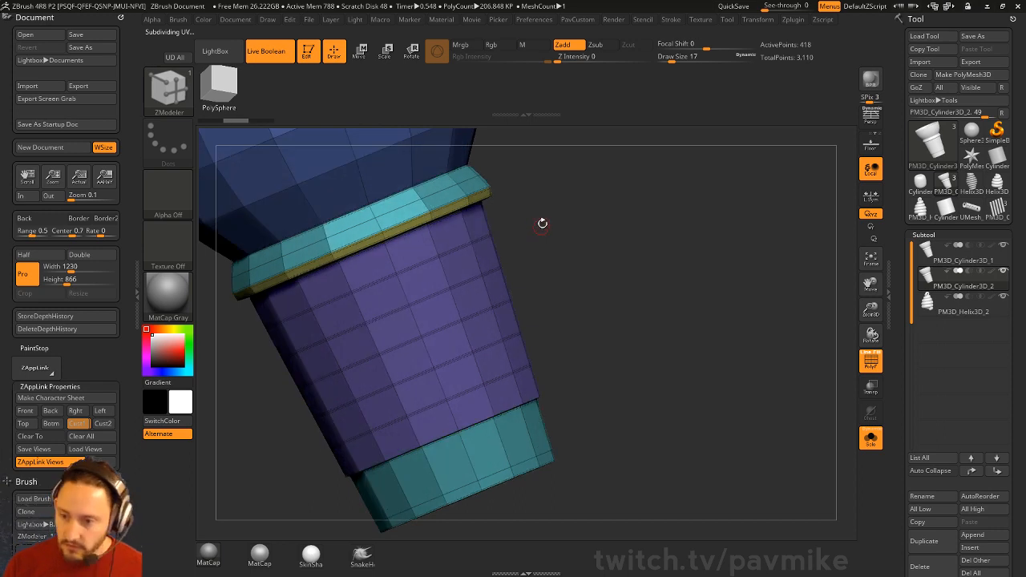
left_click_drag(542, 222, 540, 236, "alt")
left_click_drag(448, 231, 446, 240)
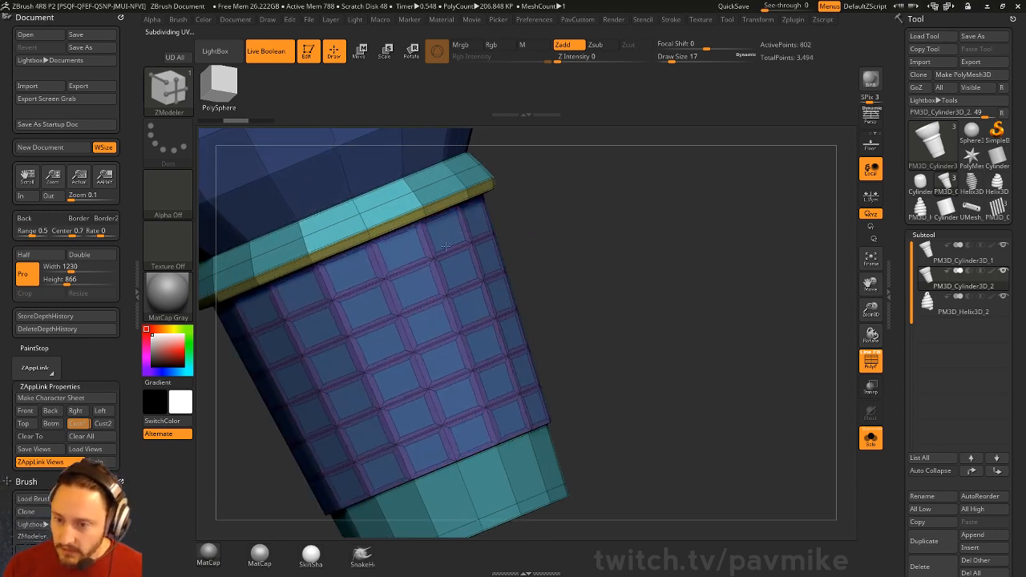
Step: Isolate the polygroup of blue square panels on the cone with rectangular selection and delete all the hidden geometry
left_click_drag(538, 224, 559, 220)
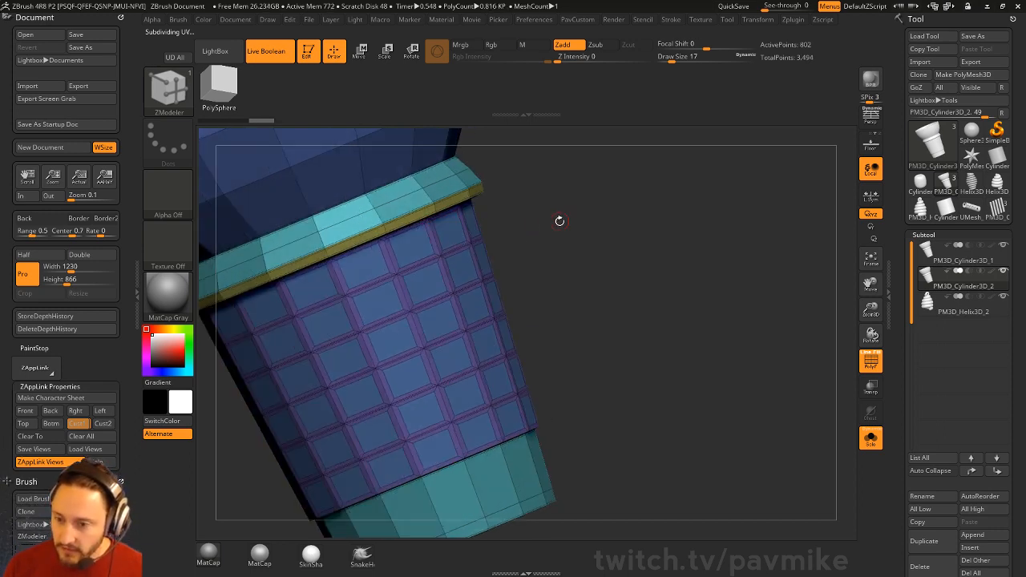
left_click(447, 248, "ctrl+shift")
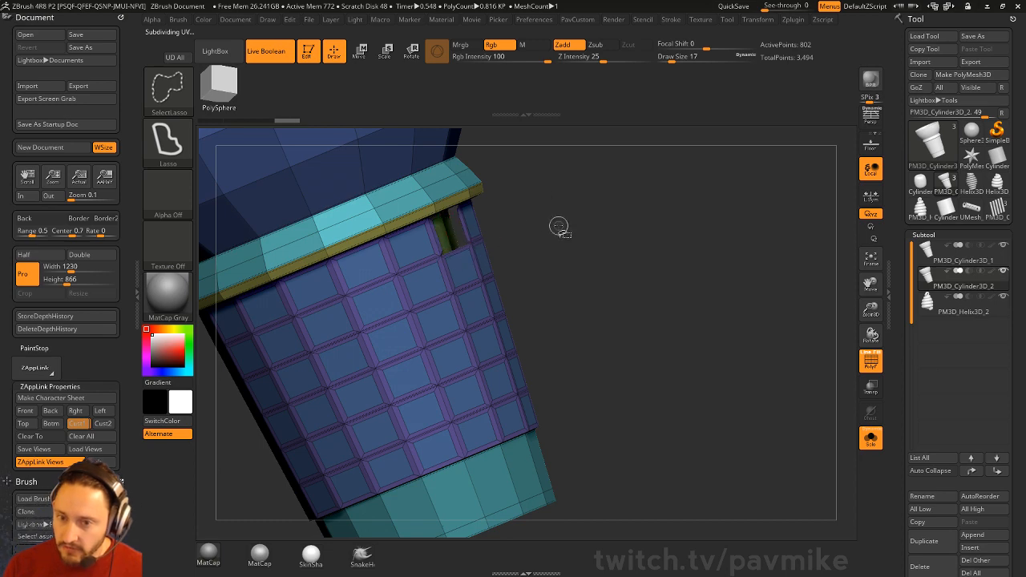
left_click(558, 226, "ctrl+shift")
left_click(183, 86, "ctrl+shift")
left_click(215, 99, "ctrl+shift")
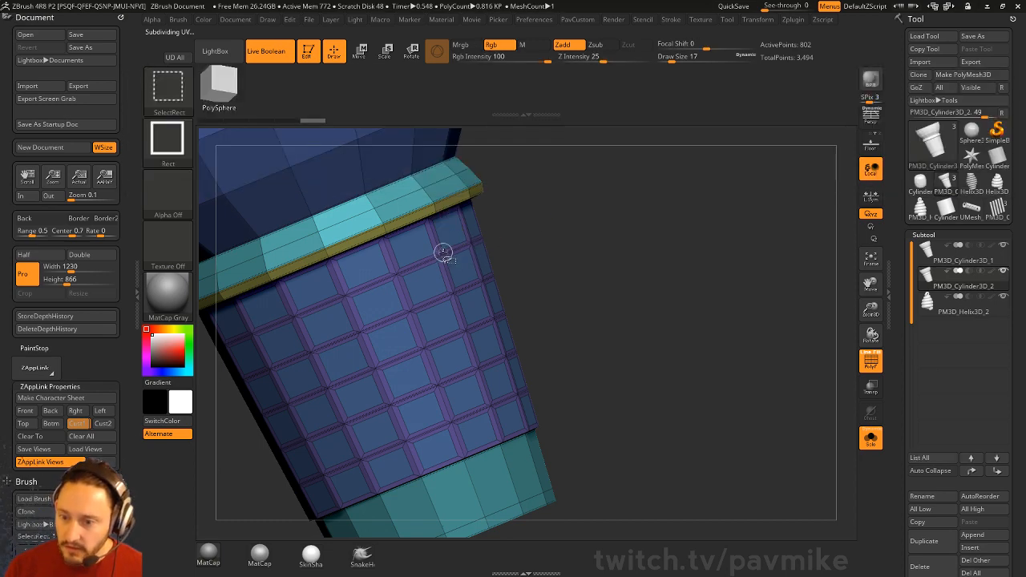
left_click(443, 253, "ctrl+shift")
left_click(453, 293, "ctrl+shift")
key("2")
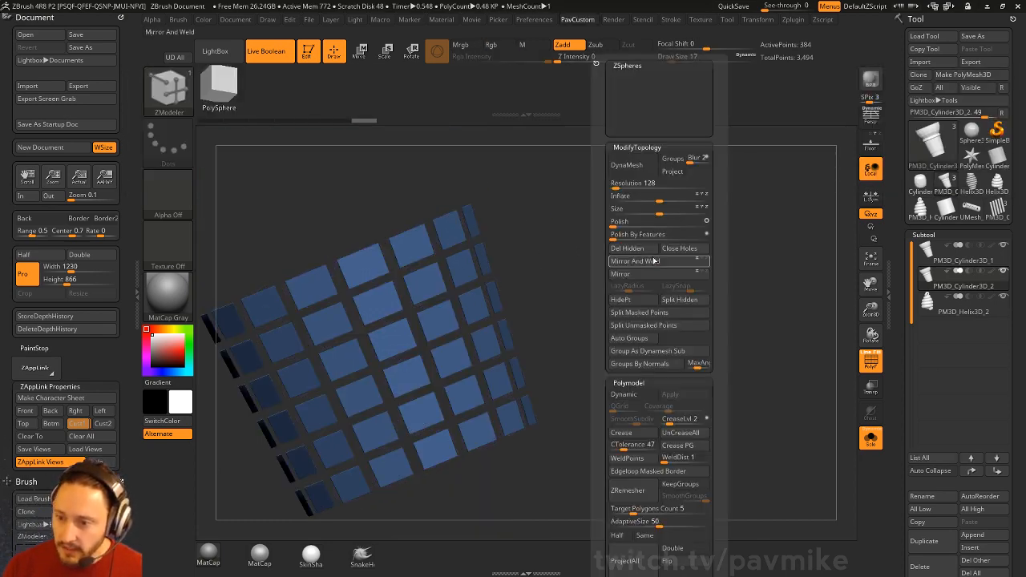
left_click(640, 250)
Step: Extrude all square panels outward into separate blocks with QMesh on Polygroup All, and show the other subtools again
right_click(466, 267)
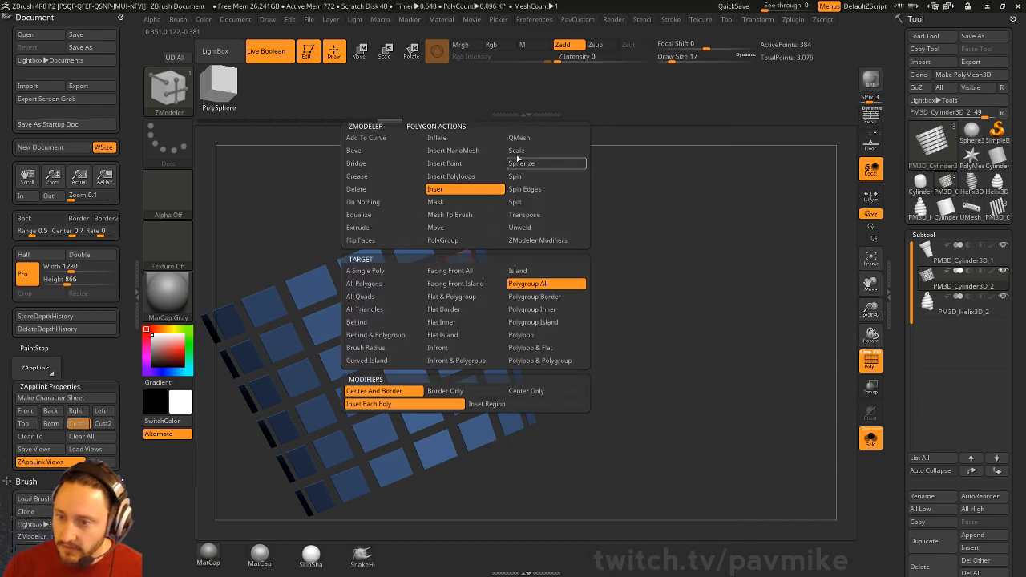
left_click(527, 139)
left_click(513, 282)
left_click_drag(512, 281, 449, 284)
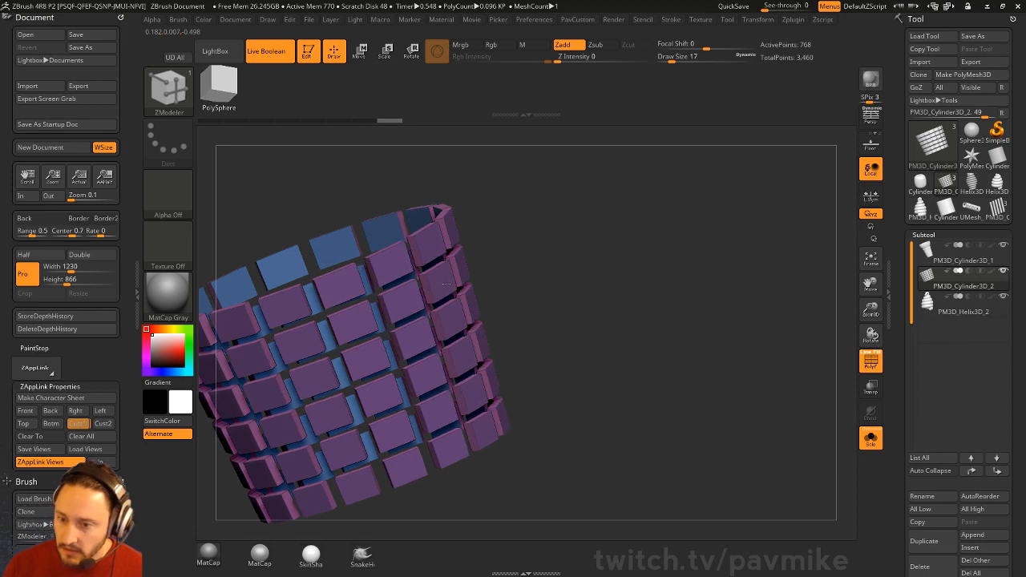
left_click_drag(568, 235, 609, 296, "alt")
left_click(870, 438)
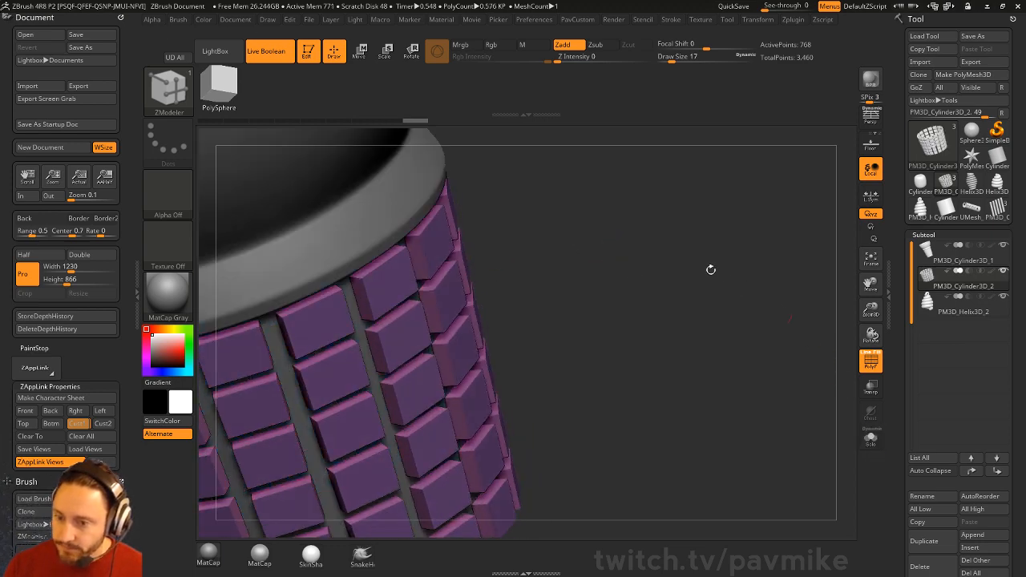
Step: Set the block subtool PM3D_Cylinder3D_2 to Boolean subtraction and turn off the polyframe display
left_click_drag(710, 269, 674, 252)
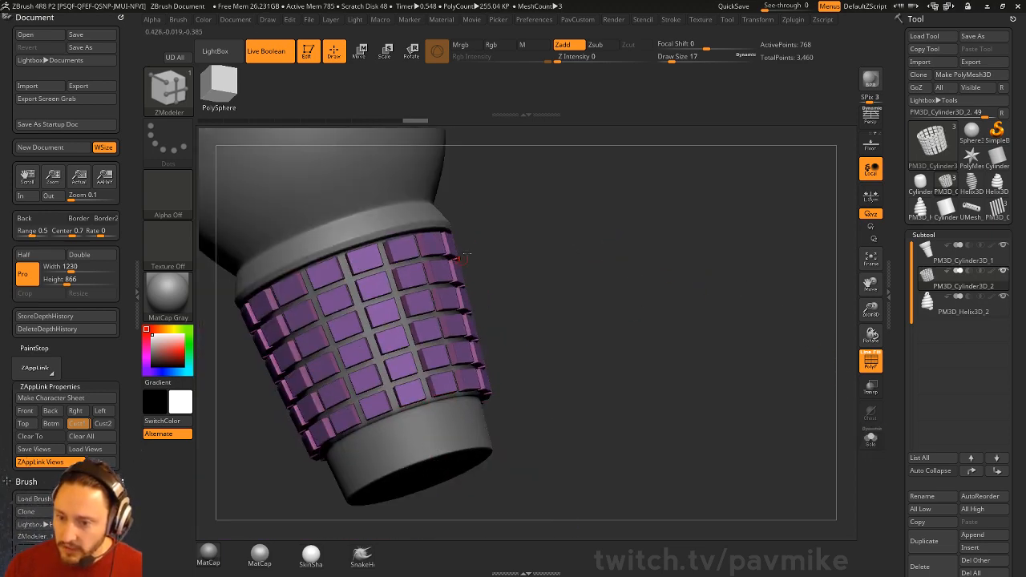
left_click_drag(593, 252, 671, 270, "alt")
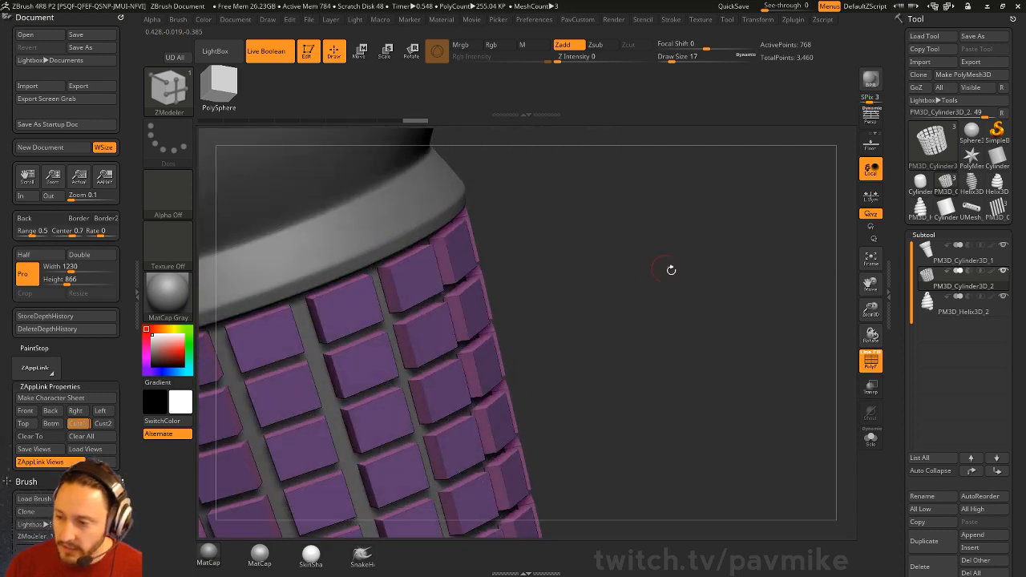
mouse_move(755, 367)
left_mouse_down("alt")
mouse_move(769, 323)
mouse_move(790, 308)
left_mouse_up("alt")
left_click(968, 272)
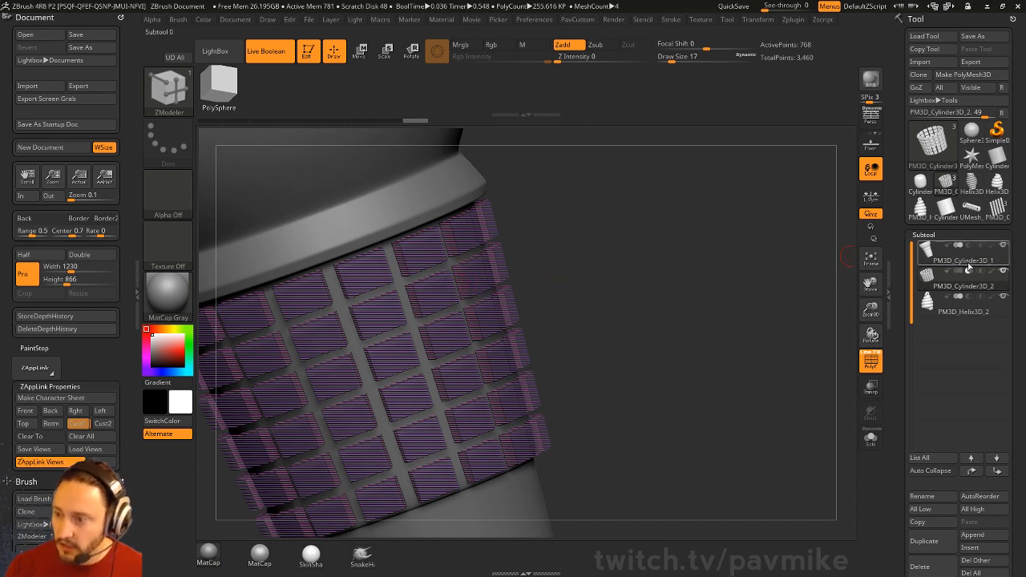
left_click(963, 277)
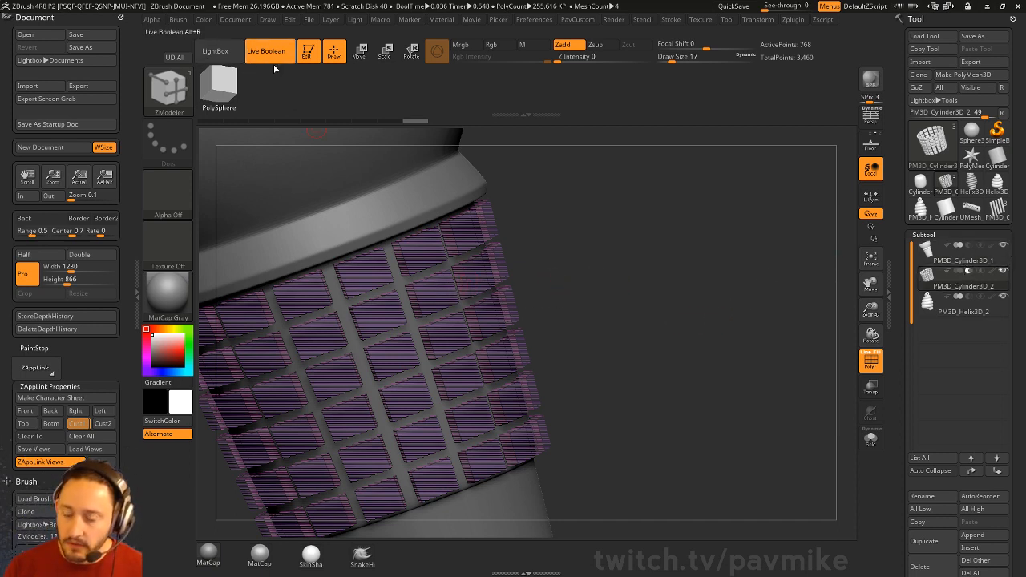
left_click(867, 363)
mouse_move(754, 345)
left_mouse_down()
mouse_move(761, 339)
mouse_move(741, 336)
left_mouse_up()
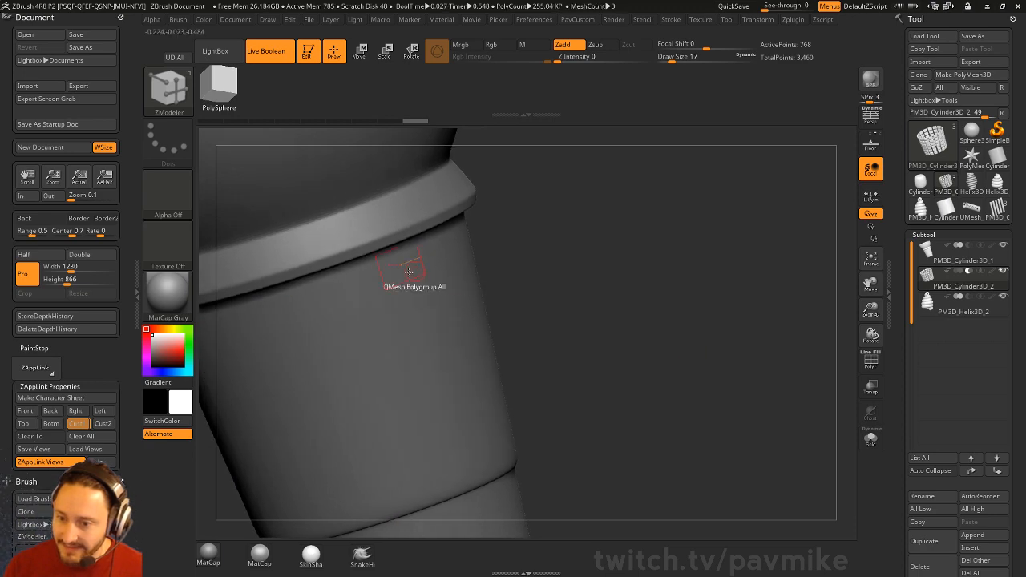
Step: Isolate the blocks and QMesh their inner blue faces, then preview the Boolean cut on the whole cone without polyframe
left_click(871, 438)
left_click(866, 367)
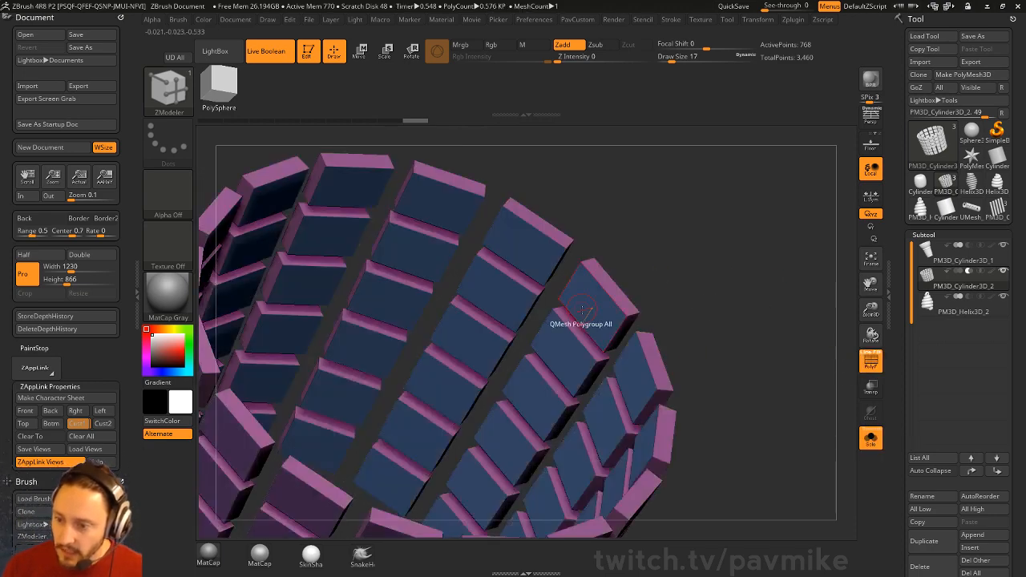
left_click_drag(591, 306, 582, 311)
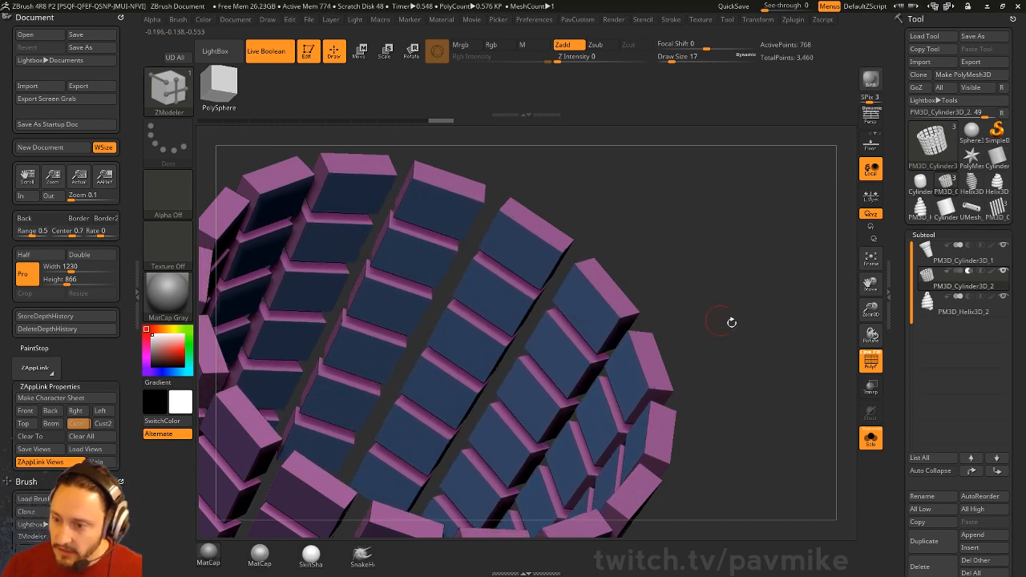
left_click_drag(790, 339, 748, 295, "alt")
left_click(872, 433)
left_click_drag(778, 327, 740, 305)
left_click(868, 360)
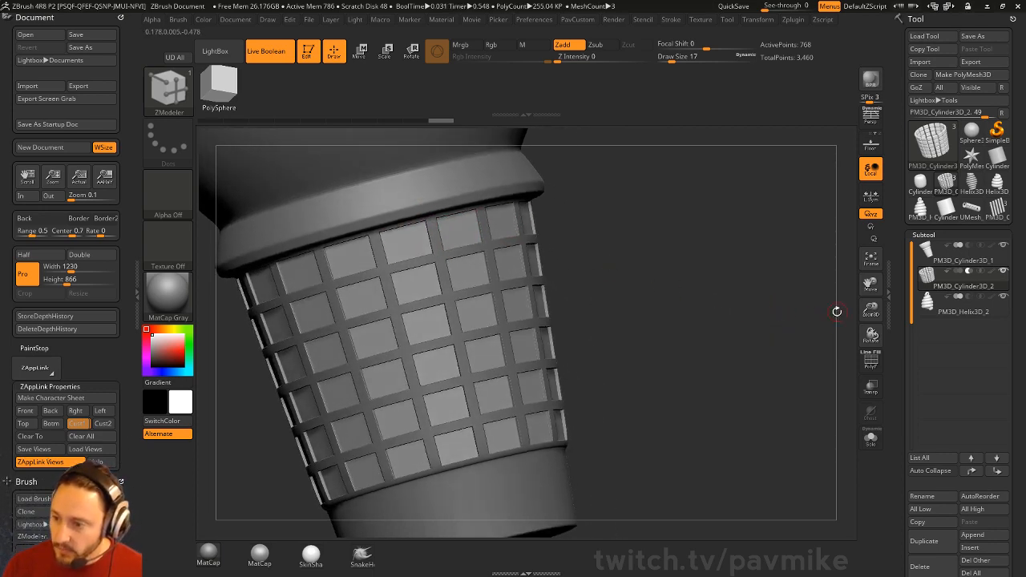
Step: Enable dynamic subdivision on the block subtool
scroll(926, 312, "down", 10)
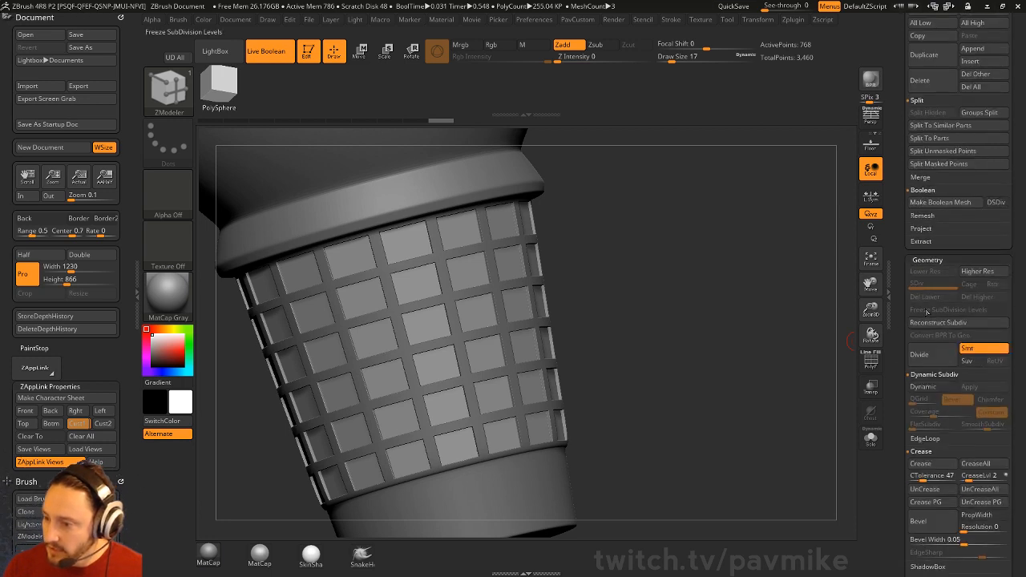
scroll(903, 386, "down", 1)
left_click(933, 343)
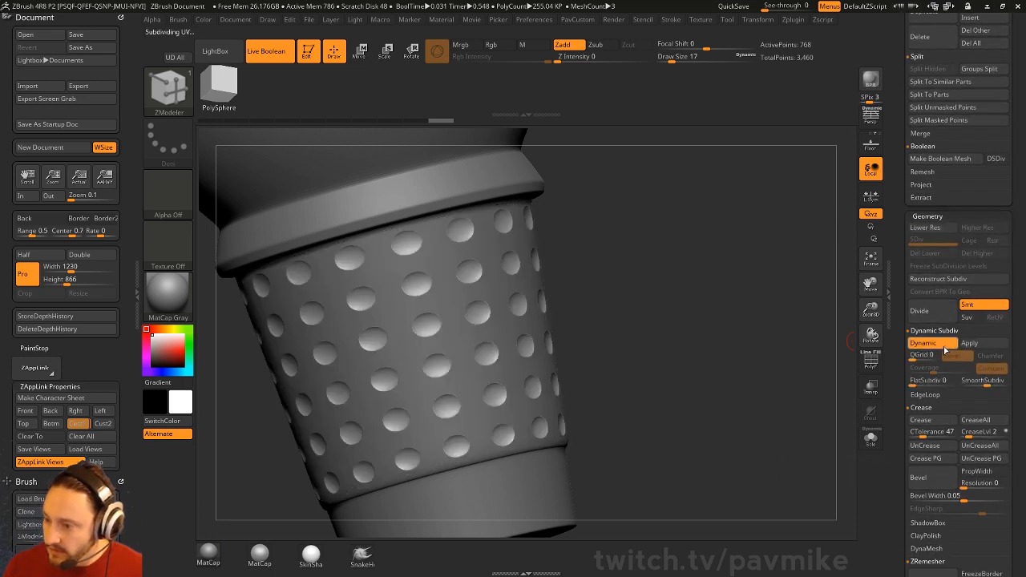
left_click(926, 423)
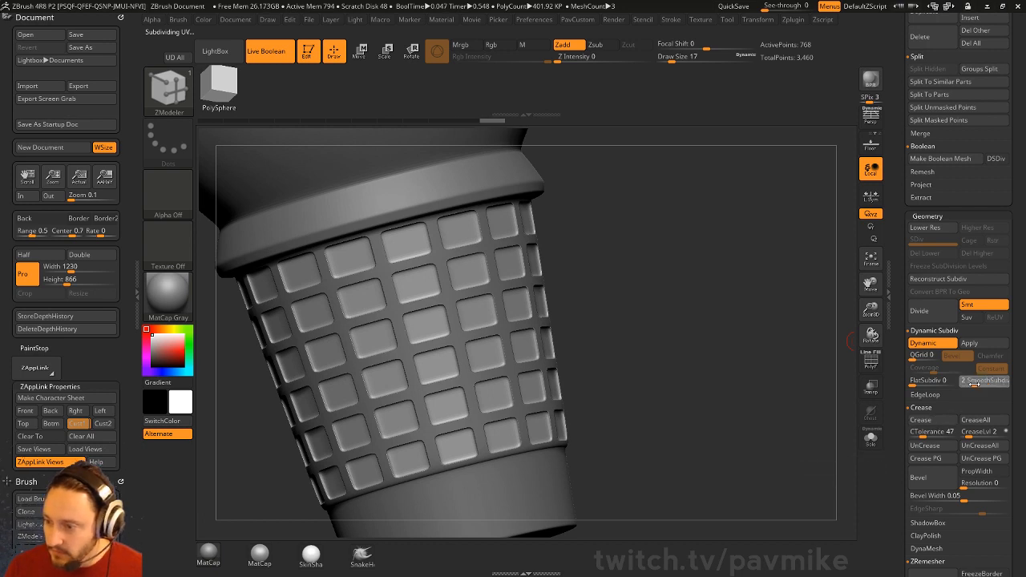
left_click_drag(983, 385, 991, 396)
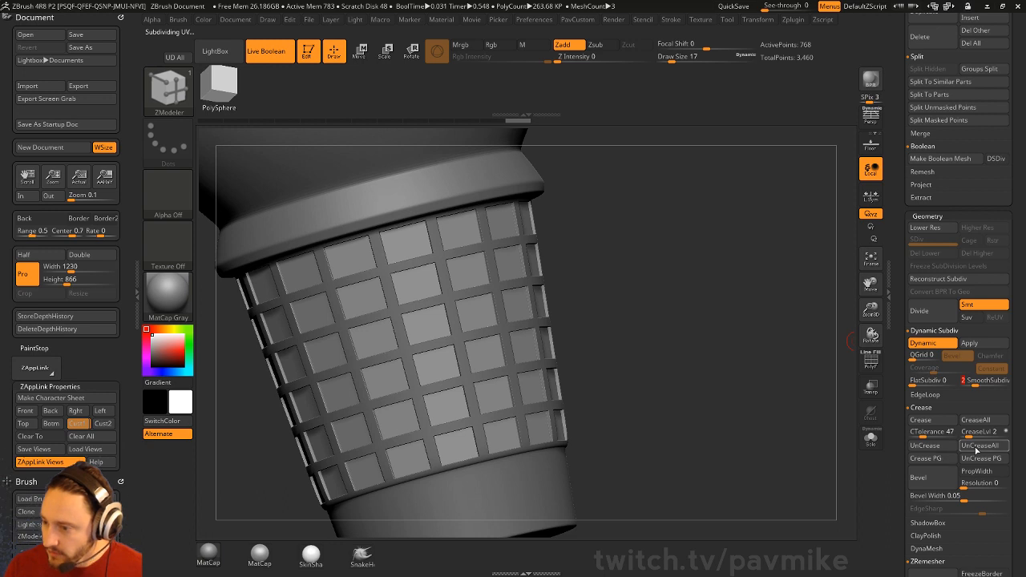
left_click(978, 447)
Step: Set the blocks' SmoothSubdiv to 0 and bevel their edges with QGrid 1 and a coverage of about 0.0134
left_click_drag(975, 385, 961, 387)
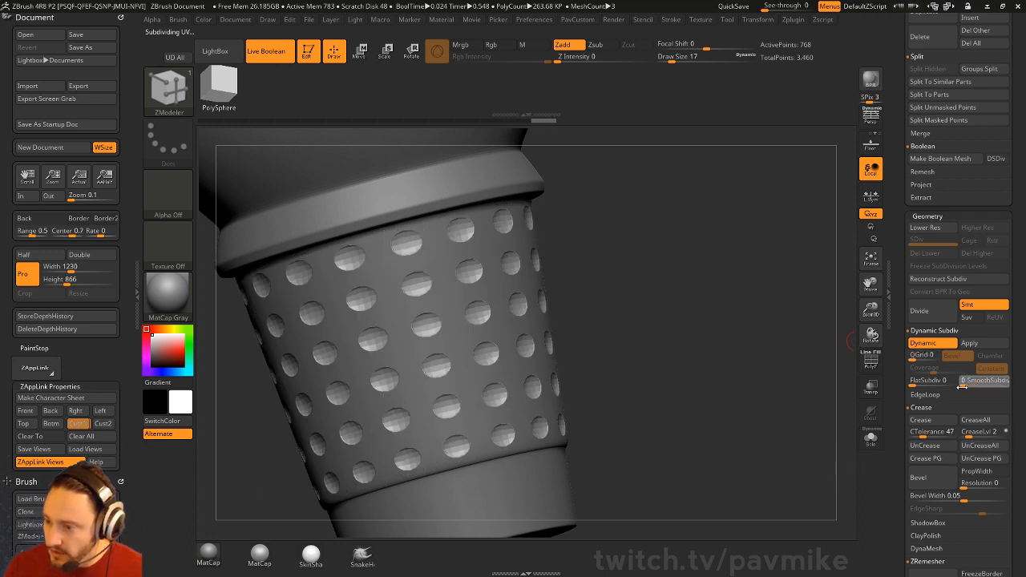
left_click(913, 356)
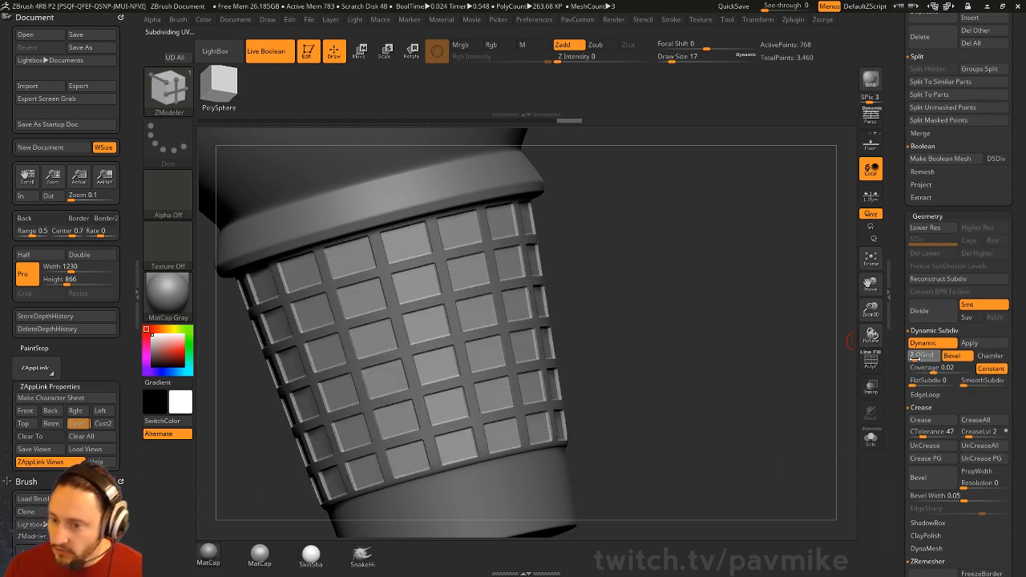
left_click(870, 437)
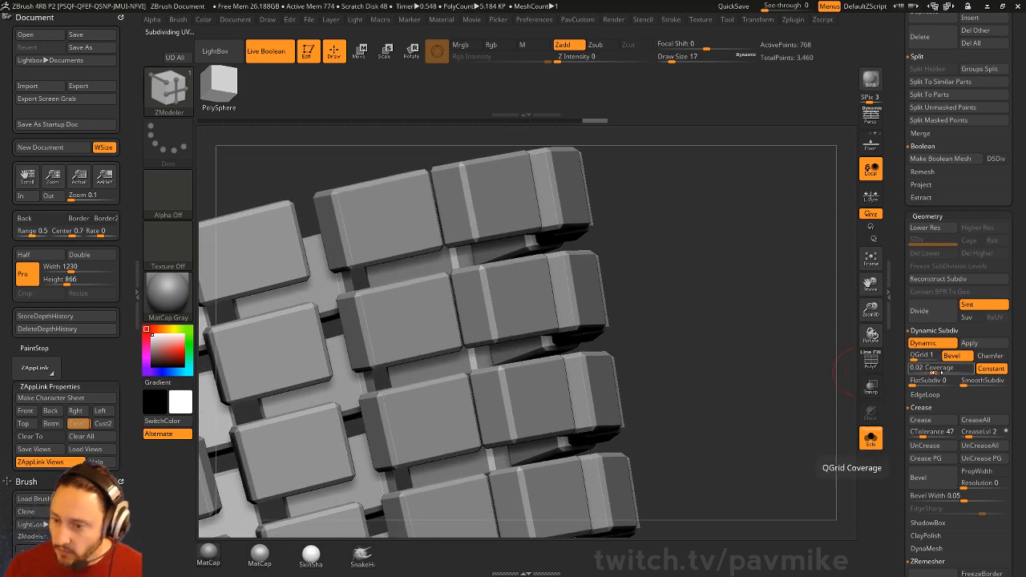
mouse_move(941, 370)
left_mouse_down()
mouse_move(929, 370)
mouse_move(944, 362)
left_mouse_up()
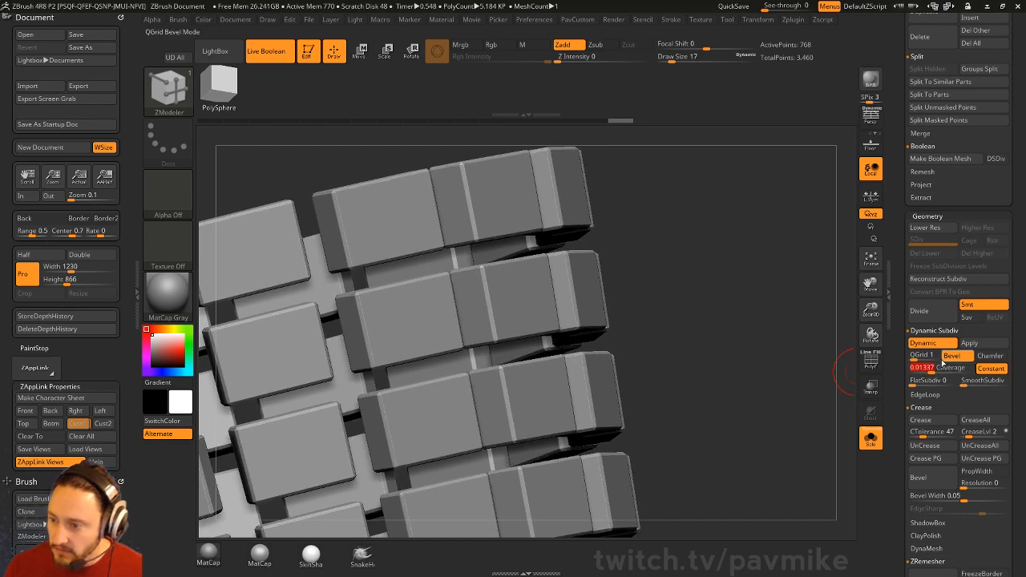
left_click_drag(762, 307, 891, 322, "alt")
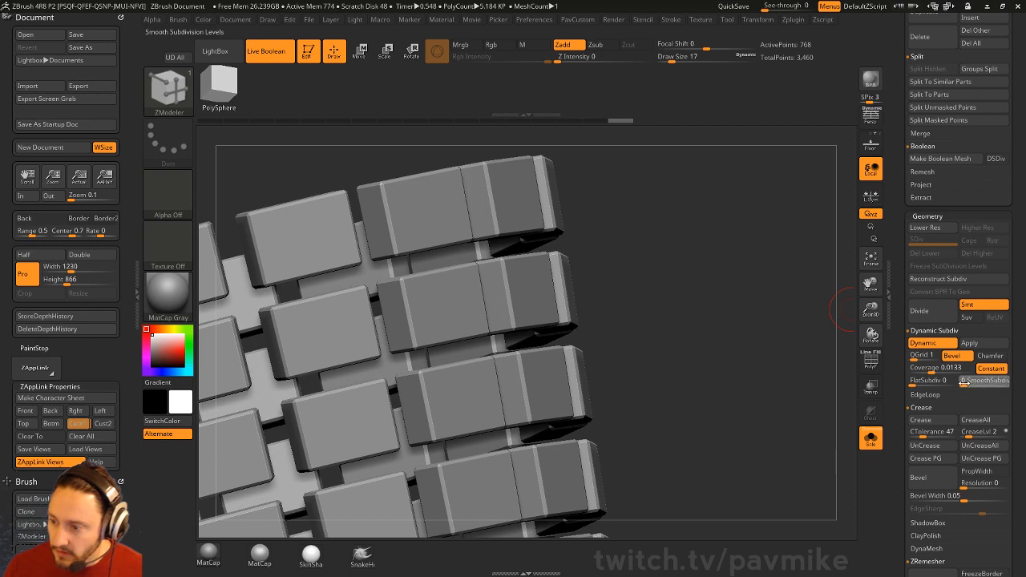
Step: Try SmoothSubdiv 1 on the blocks, return it to 0, and set QGrid to 2 with a coverage of about 0.0221
left_click(967, 382)
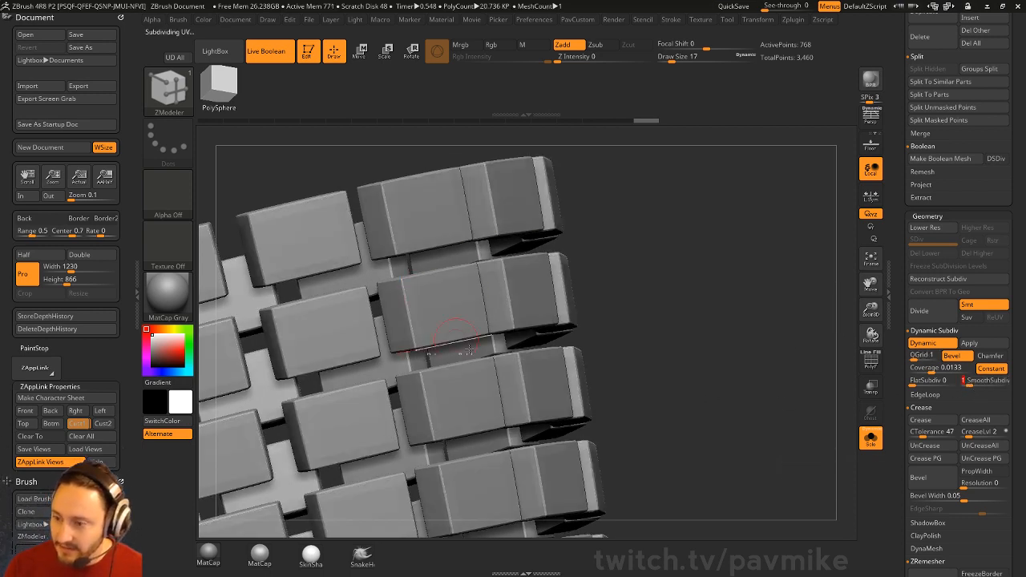
left_click(918, 357)
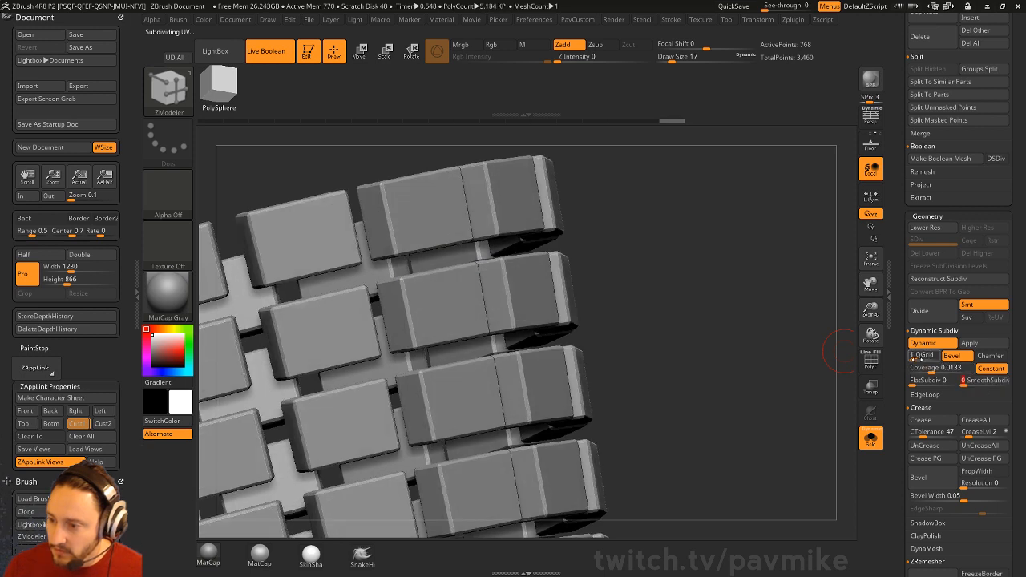
left_click(914, 360)
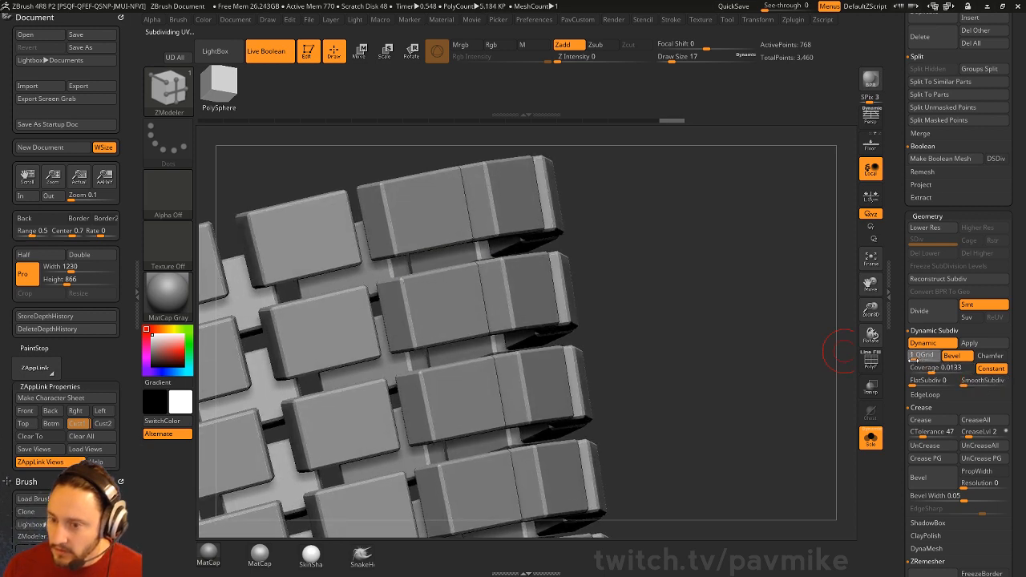
left_click(915, 360)
left_click_drag(930, 371, 886, 370)
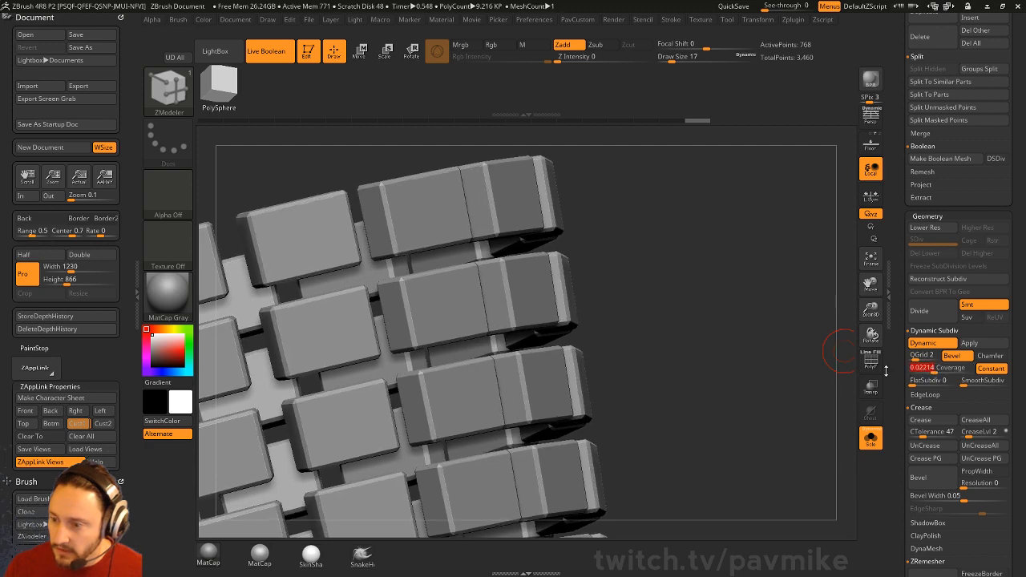
left_click_drag(769, 313, 787, 341, "alt")
left_click(870, 439)
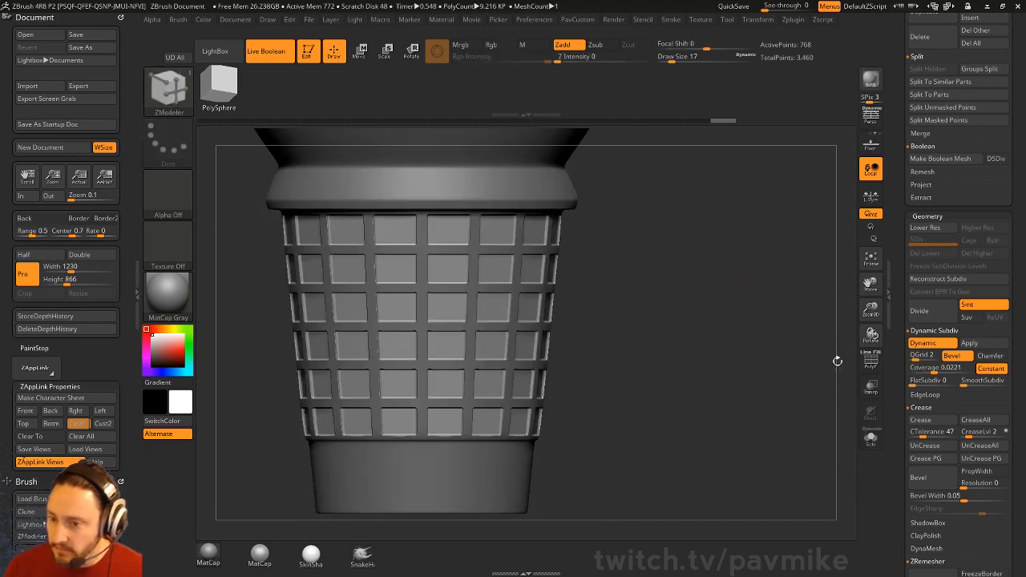
Step: Isolate the blocks with polyframe shown, adjust their outer purple faces with QMesh, and bring back the full ice cream model
left_click_drag(758, 292, 838, 370)
left_click(870, 437)
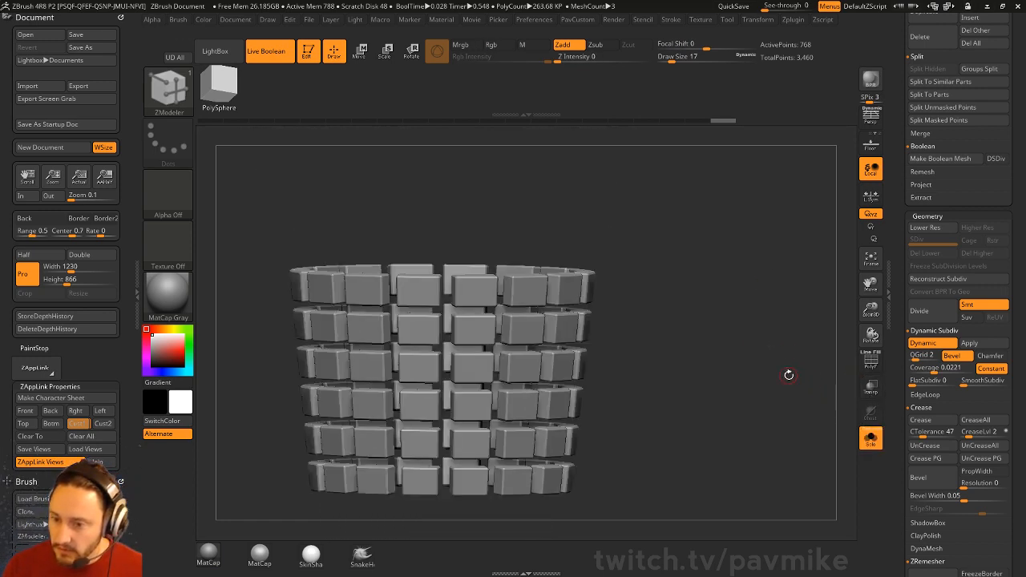
left_click_drag(747, 329, 792, 349, "alt")
key("shift+f")
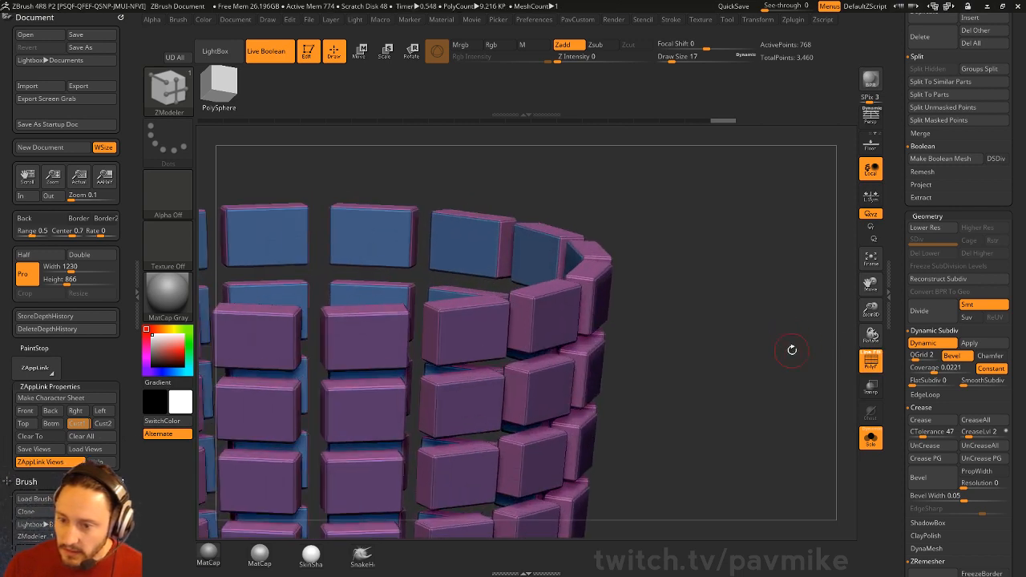
left_click_drag(430, 331, 440, 333)
left_click(870, 437)
left_click_drag(812, 366, 555, 300)
mouse_move(689, 326)
left_mouse_down()
mouse_move(732, 316)
mouse_move(710, 296)
mouse_move(710, 313)
mouse_move(813, 365)
mouse_move(741, 353)
mouse_move(746, 367)
left_mouse_up()
Step: Switch to the Standard brush with a draw size of 56
key("b")
key("s")
key("t")
key("s")
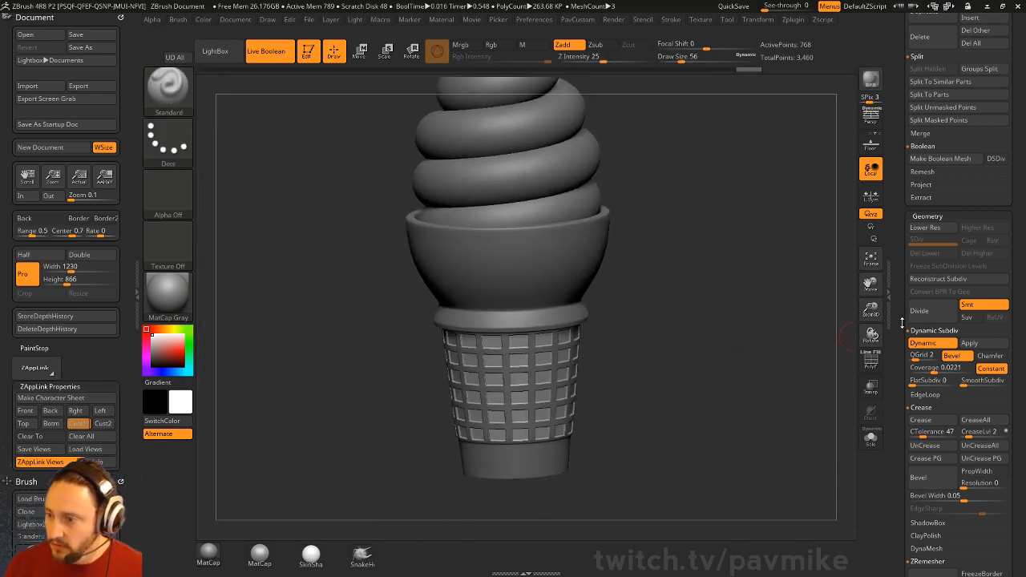
Step: Make the cone body subtool PM3D_Cylinder3D_1 the active subtool
left_click_drag(904, 324, 903, 366)
key("shift")
left_click_drag(899, 261, 912, 335)
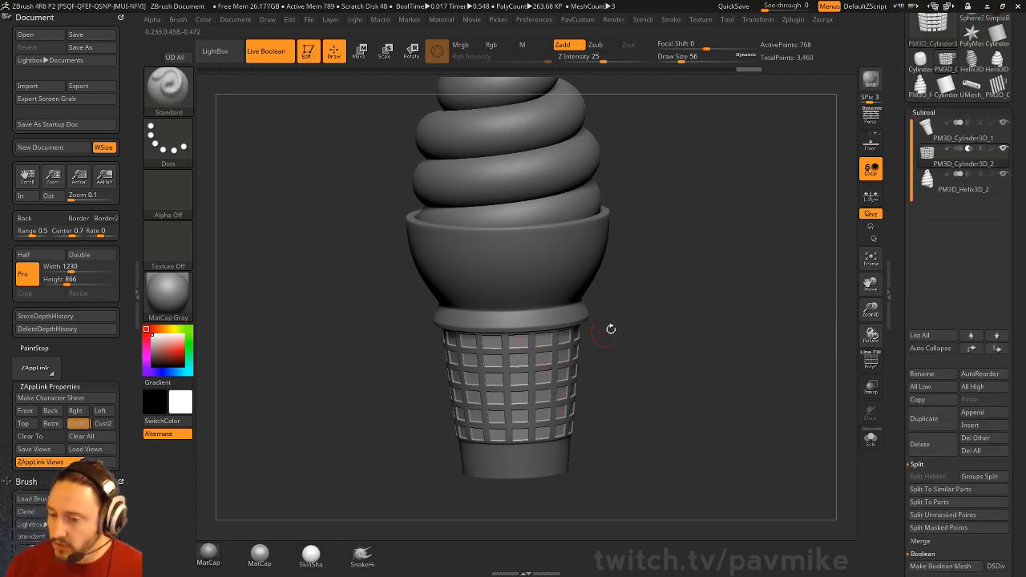
left_click_drag(670, 368, 694, 366)
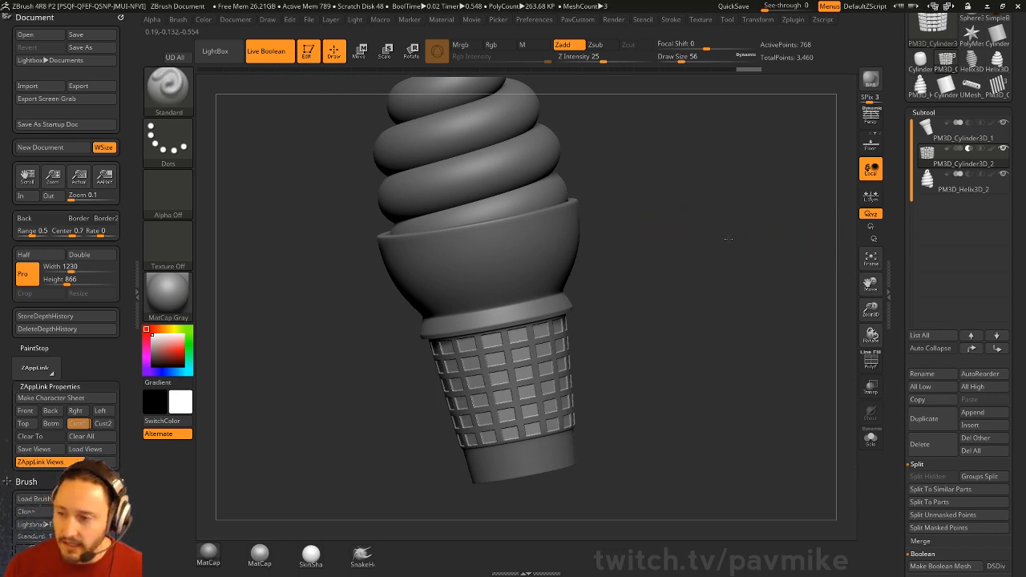
left_click_drag(728, 239, 620, 227, "alt")
left_click(601, 217, "alt")
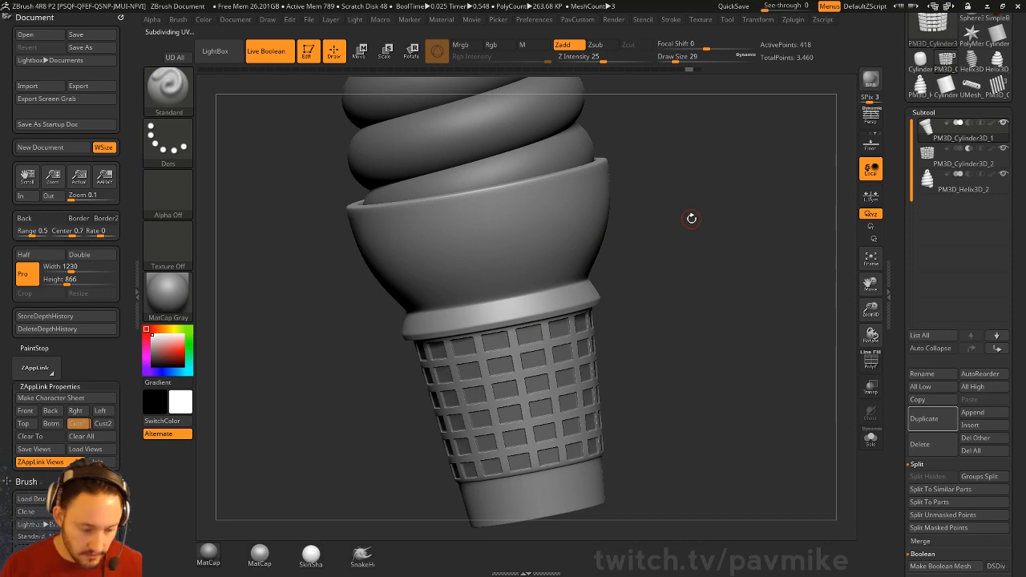
Step: Insert a single edge loop just below the cone body's rim with ZModeler, with Live Boolean and smoothing off and polyframe shown
key("ctrl+b")
mouse_move(709, 213)
left_mouse_down("alt")
mouse_move(747, 196)
mouse_move(798, 325)
mouse_move(804, 309)
left_mouse_up("alt")
key("shift+d")
left_click(866, 360)
key("b")
key("z")
key("m")
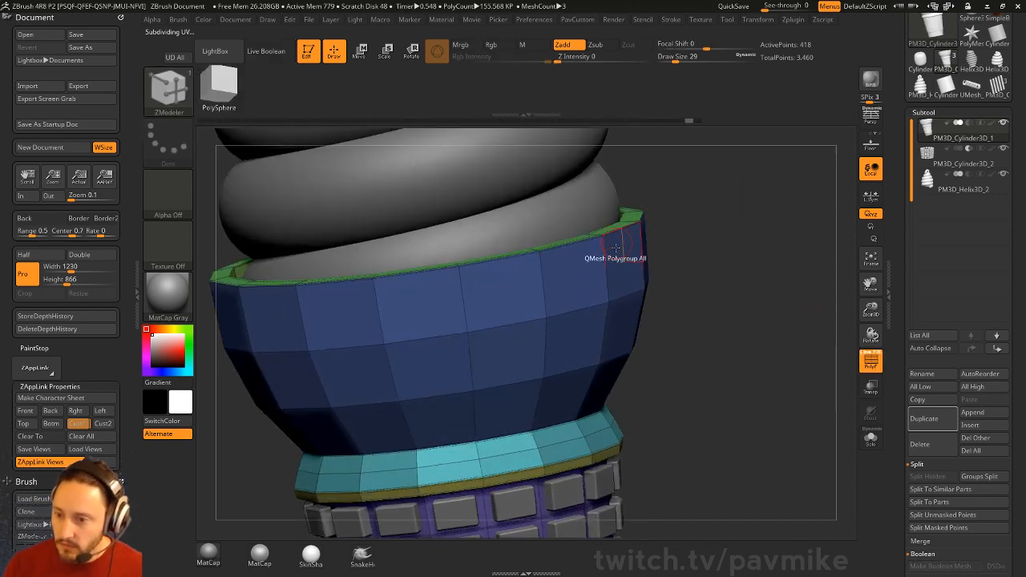
key("space")
left_click(589, 265)
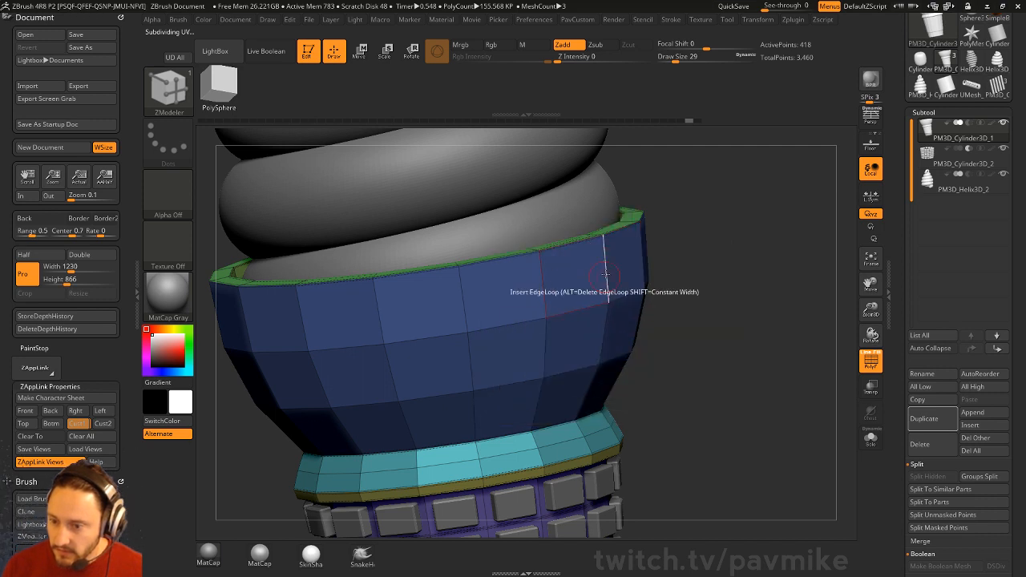
left_click(605, 267)
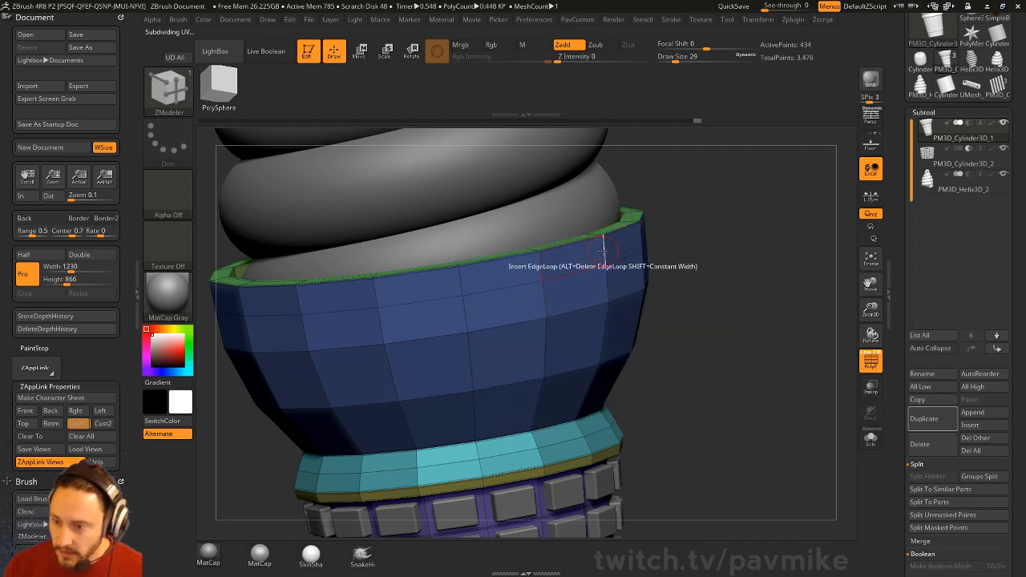
Step: Give the polygon band between the rim and the inserted edge loop its own polygroup using the edge PolyGroup action
key("space")
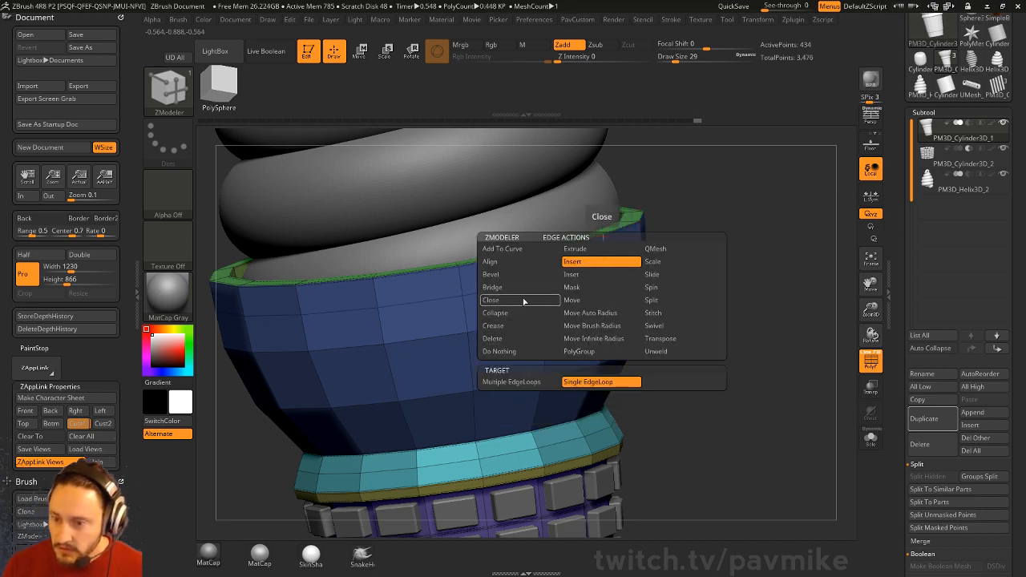
left_click(573, 352)
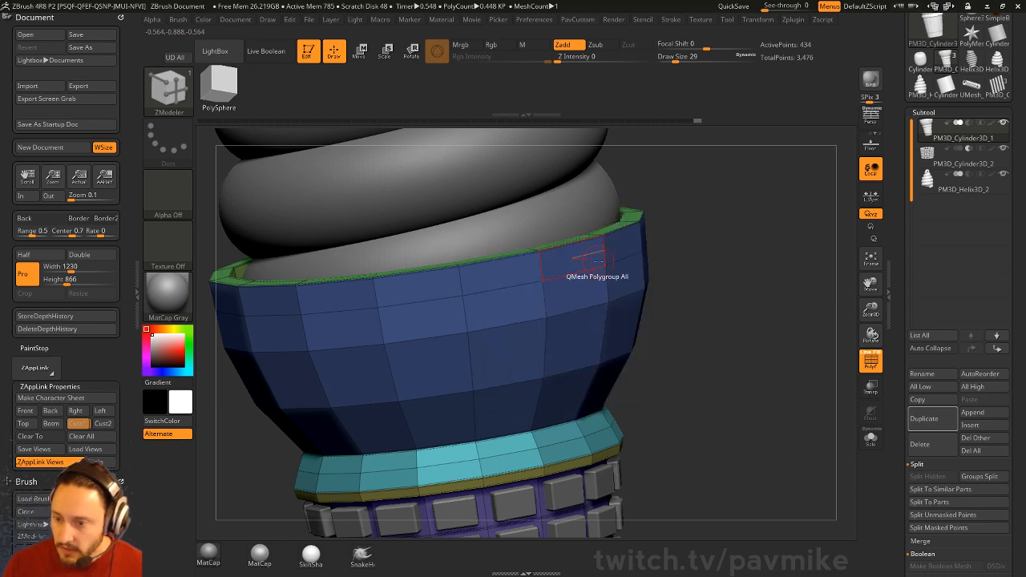
key("space")
key("space")
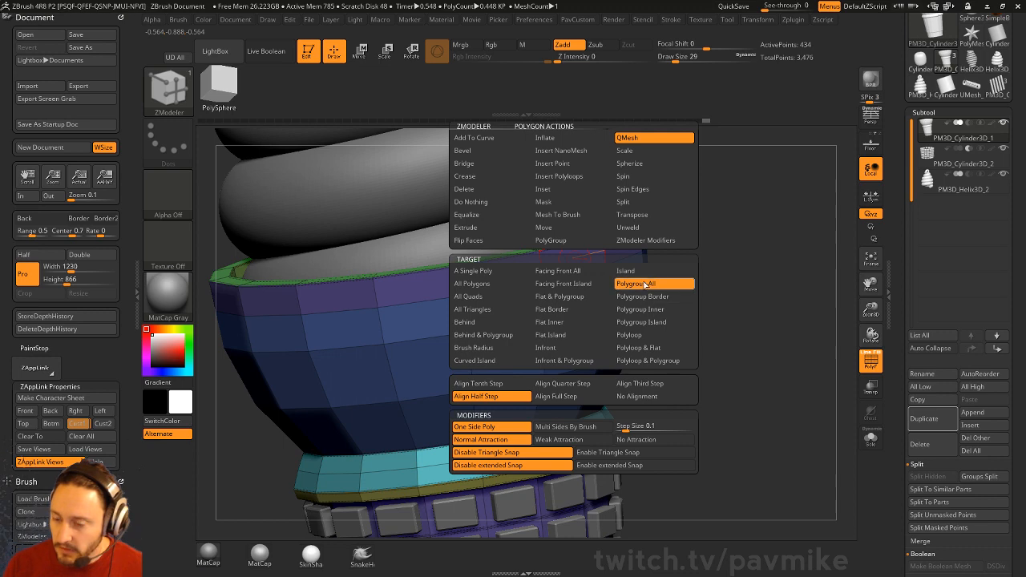
Step: Try to extrude the band below the rim using QMesh on Polygroup All
key("space")
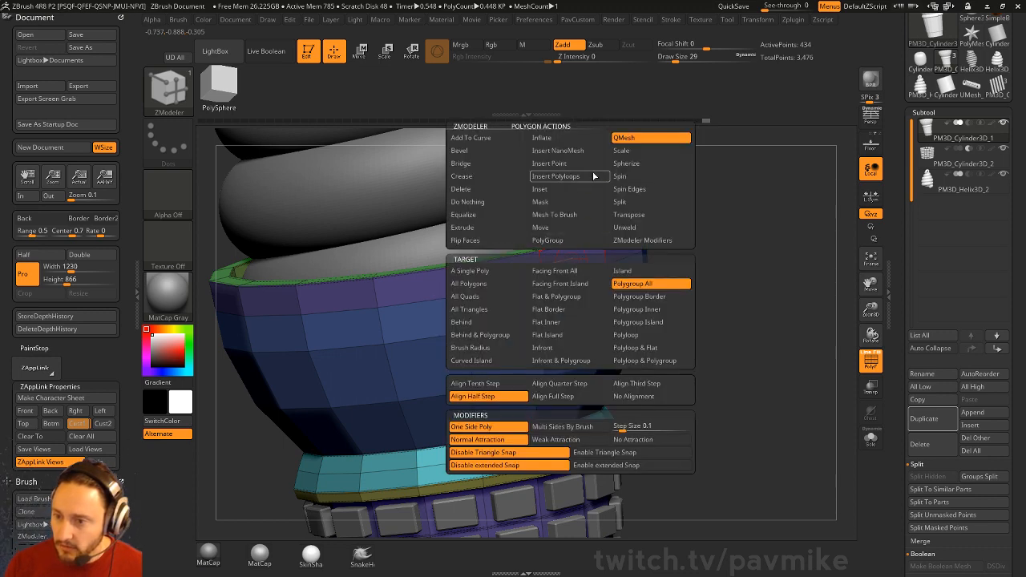
left_click_drag(721, 280, 748, 252)
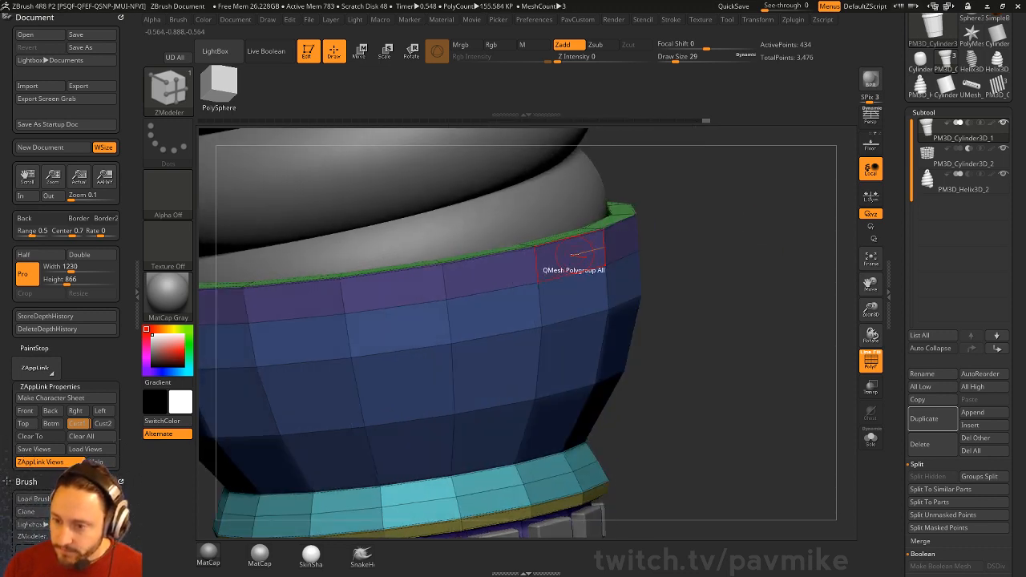
left_click(573, 254)
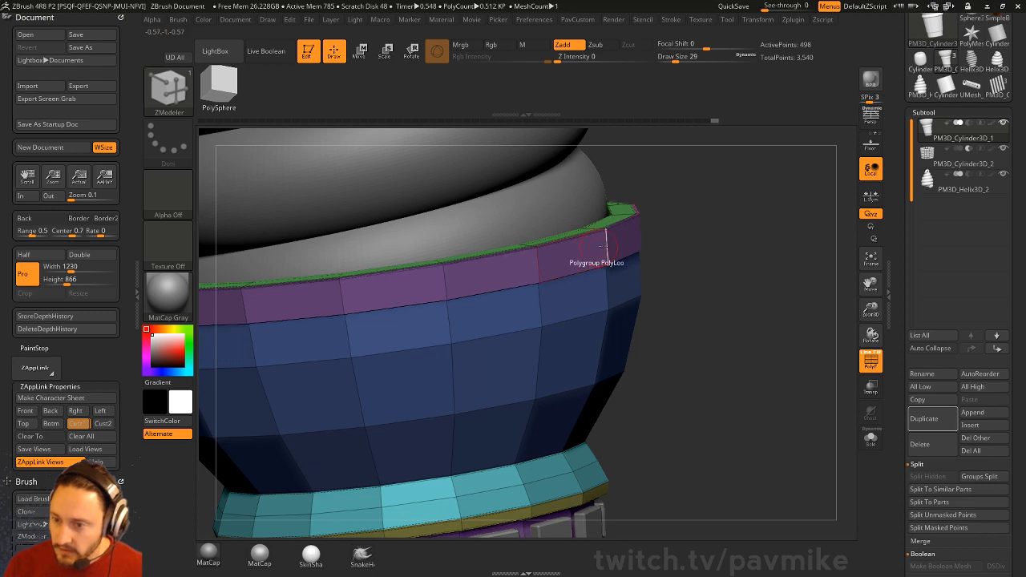
key("f")
right_click_drag(681, 184, 721, 328, "ctrl")
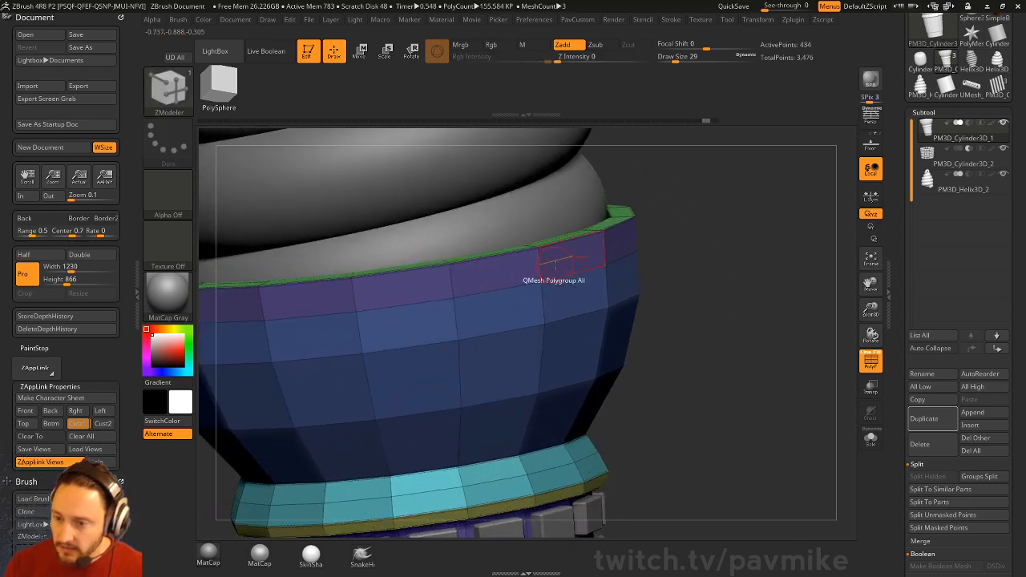
Step: Pull the band below the rim outward with QMesh on Polygroup All and delete the extra edge loop along its edge
key("space")
right_click_drag(571, 310, 556, 263, "ctrl")
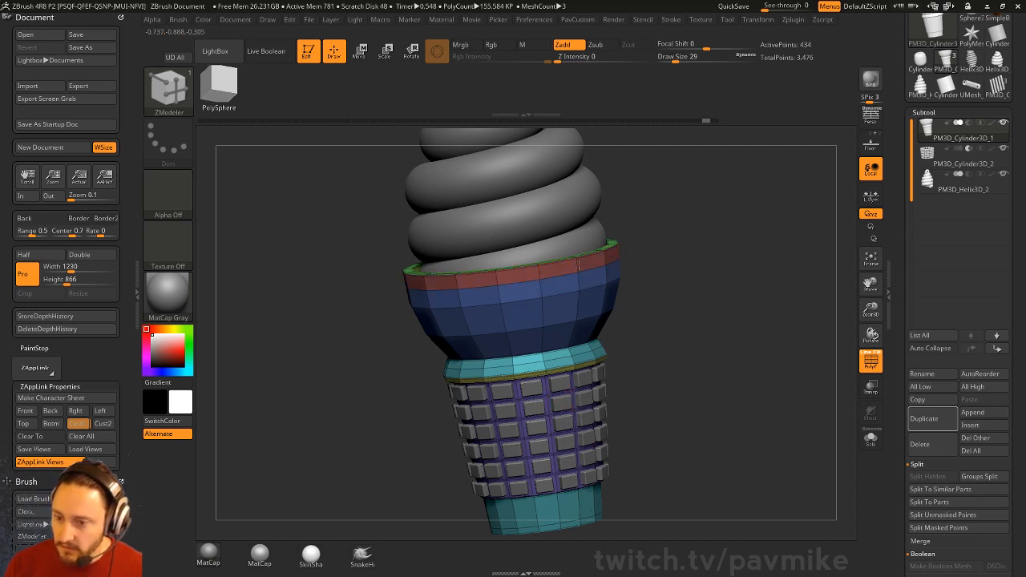
right_click_drag(577, 263, 576, 268, "ctrl")
key("space")
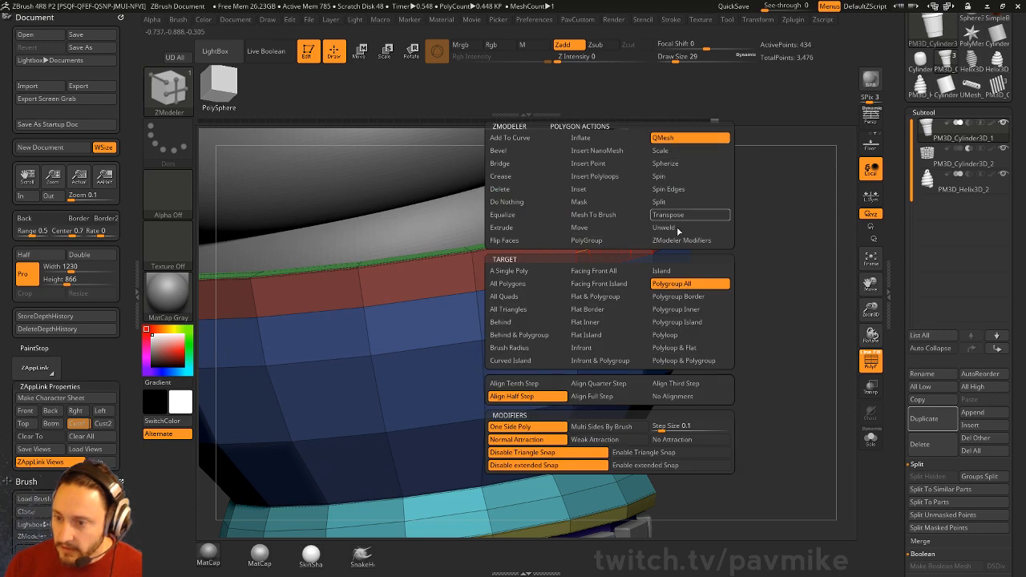
right_click_drag(614, 248, 786, 302, "ctrl")
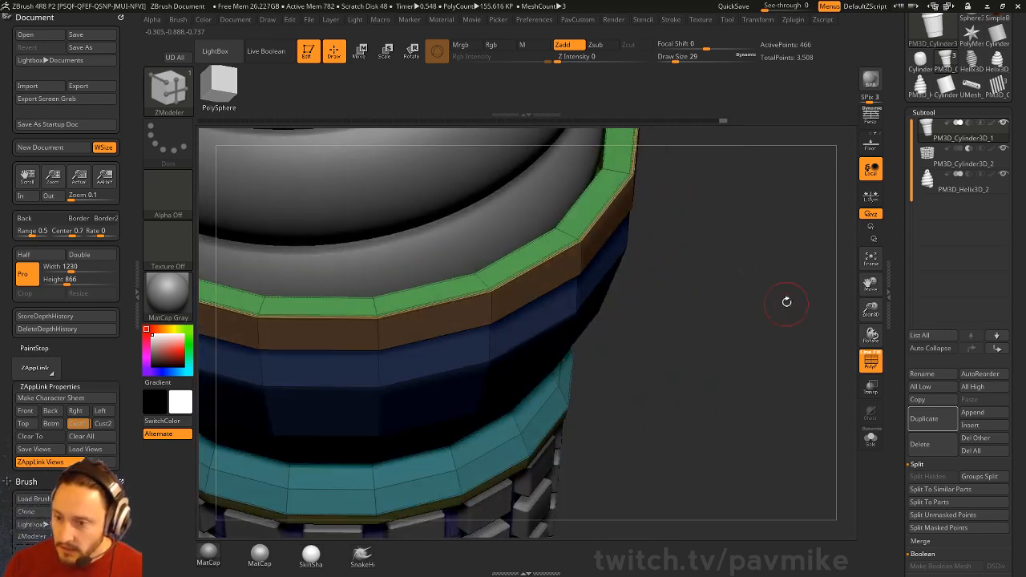
key("space")
left_click(592, 225)
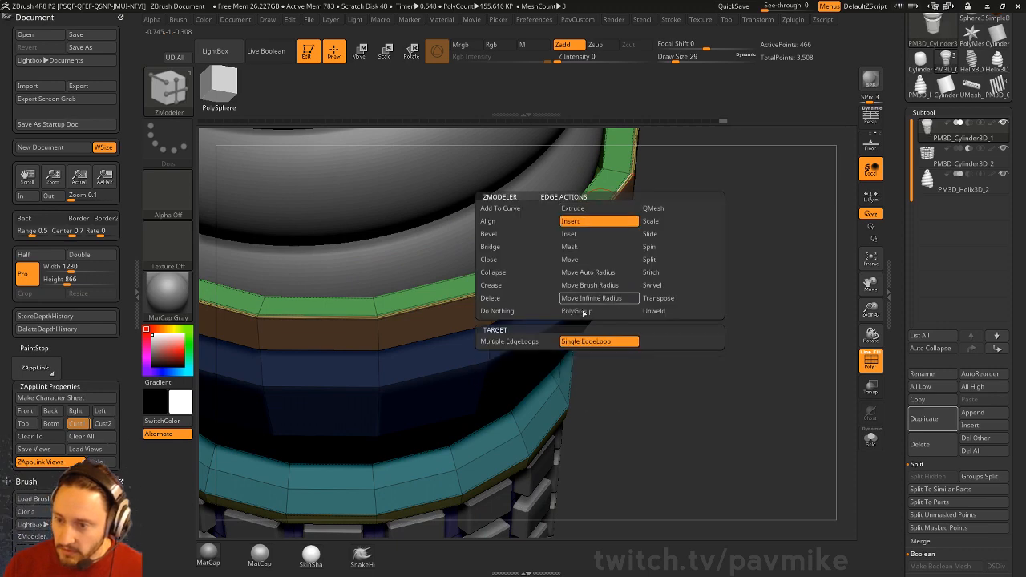
right_click_drag(641, 232, 678, 207)
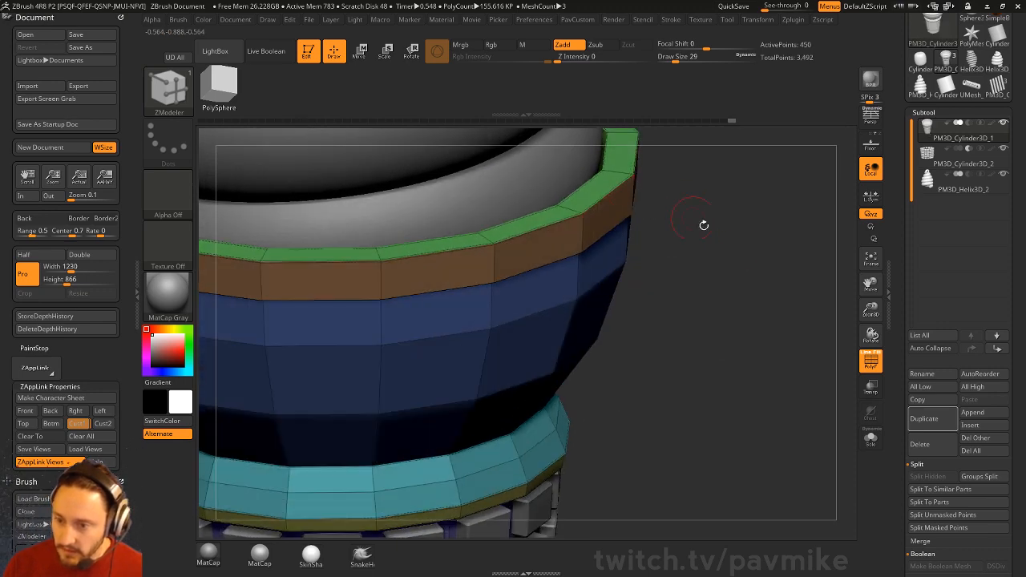
Step: Turn dynamic subdivision back on, hide the polyframe, and switch to the Standard brush with a draw size of 65
key("d")
left_click(866, 360)
mouse_move(790, 332)
right_mouse_down("ctrl")
mouse_move(740, 278)
mouse_move(772, 330)
mouse_move(798, 308)
mouse_move(774, 293)
mouse_move(716, 336)
right_mouse_up("ctrl")
key("b")
key("s")
key("t")
key("s")
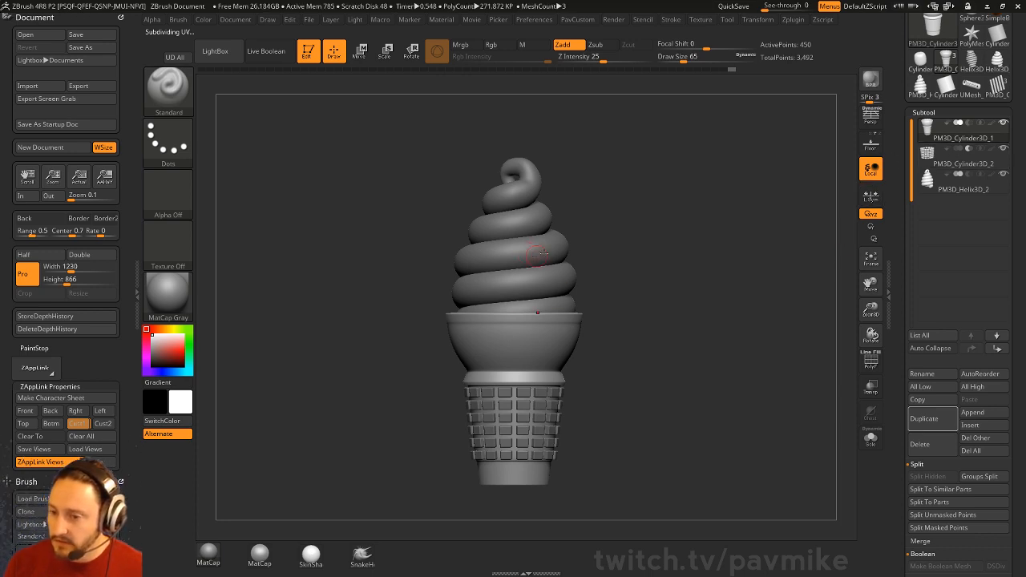
Step: Mark the swirl subtool PM3D_Helix3D_2 as a separate Boolean start group and turn Live Boolean on
left_click(949, 179)
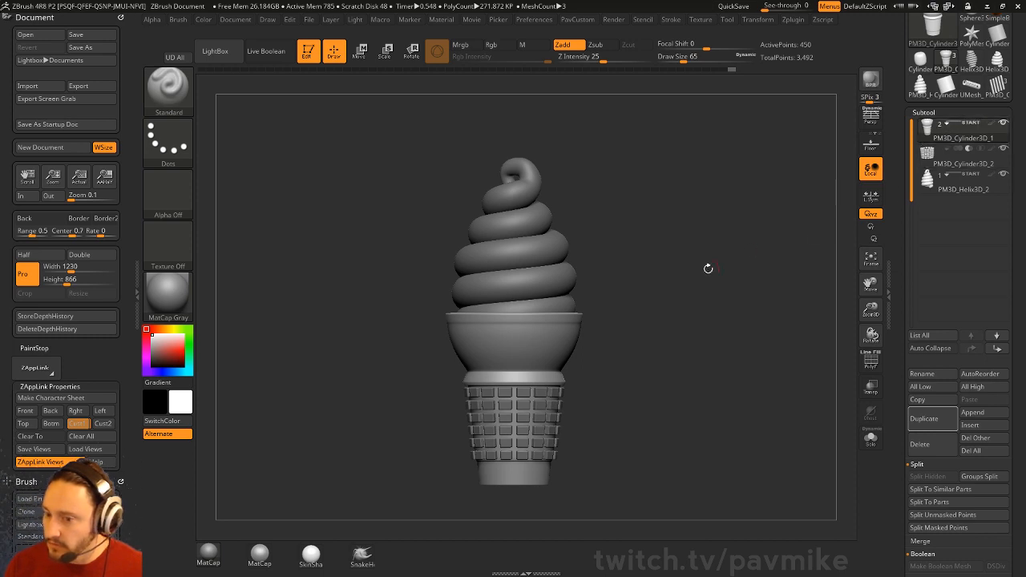
left_click_drag(708, 269, 688, 300)
key("b")
left_click_drag(757, 290, 684, 309)
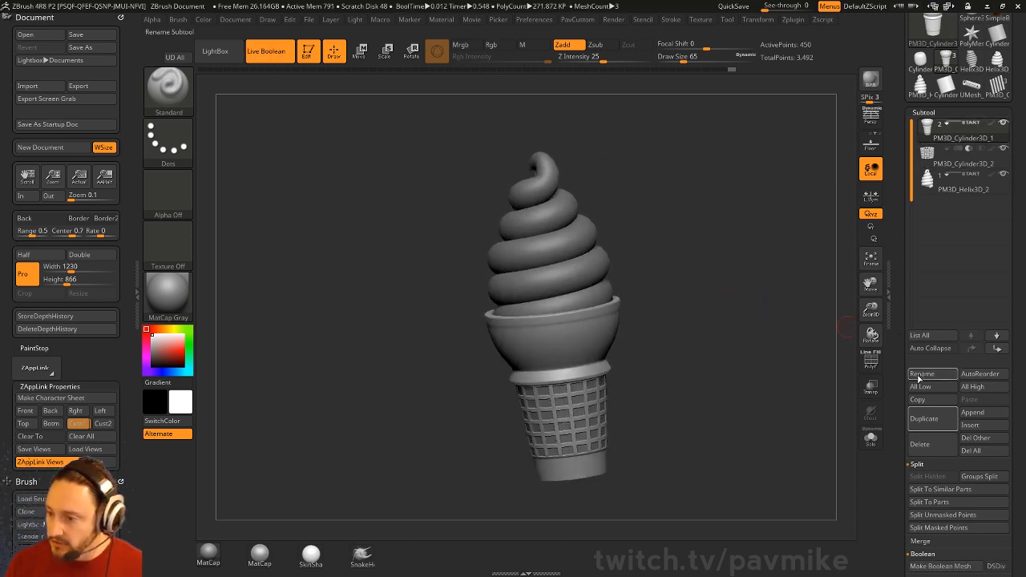
Step: Make a Boolean mesh with DSDiv enabled, open the resulting tool, and set the draw size to 49
scroll(919, 377, "down", 5)
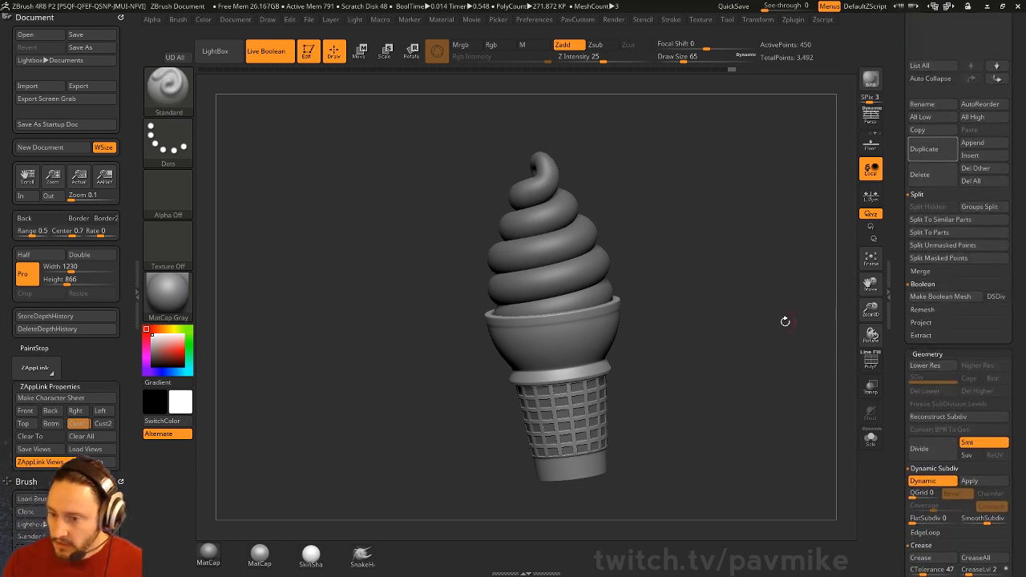
left_click_drag(784, 321, 859, 481, "alt")
left_click(864, 261)
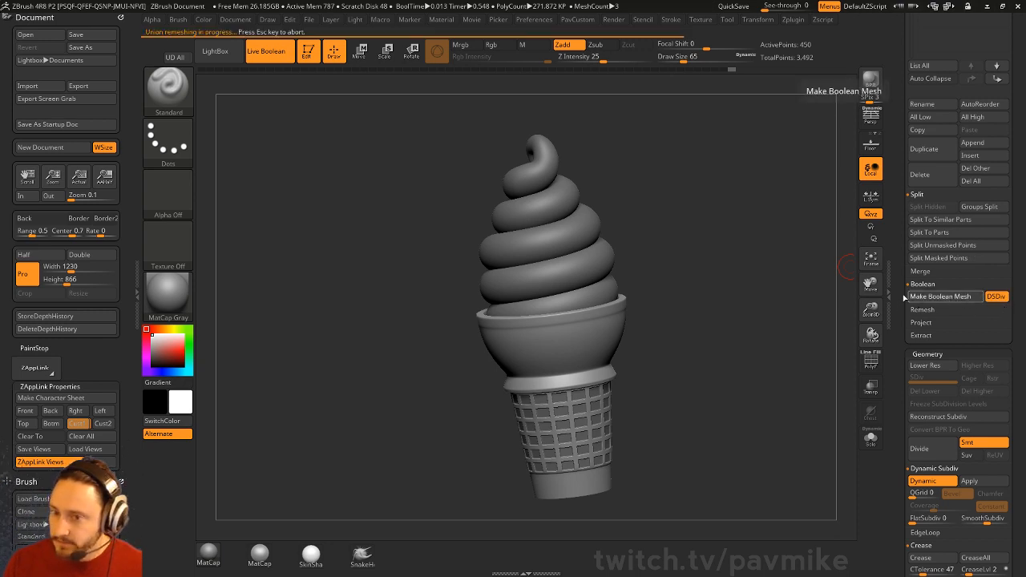
scroll(906, 289, "up", 8)
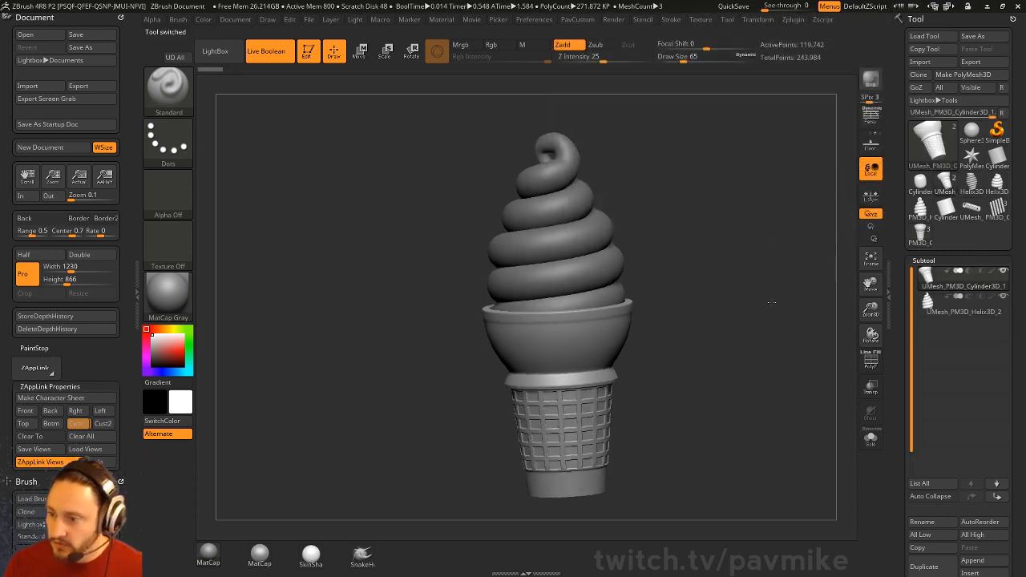
key("s")
left_click_drag(777, 298, 753, 300)
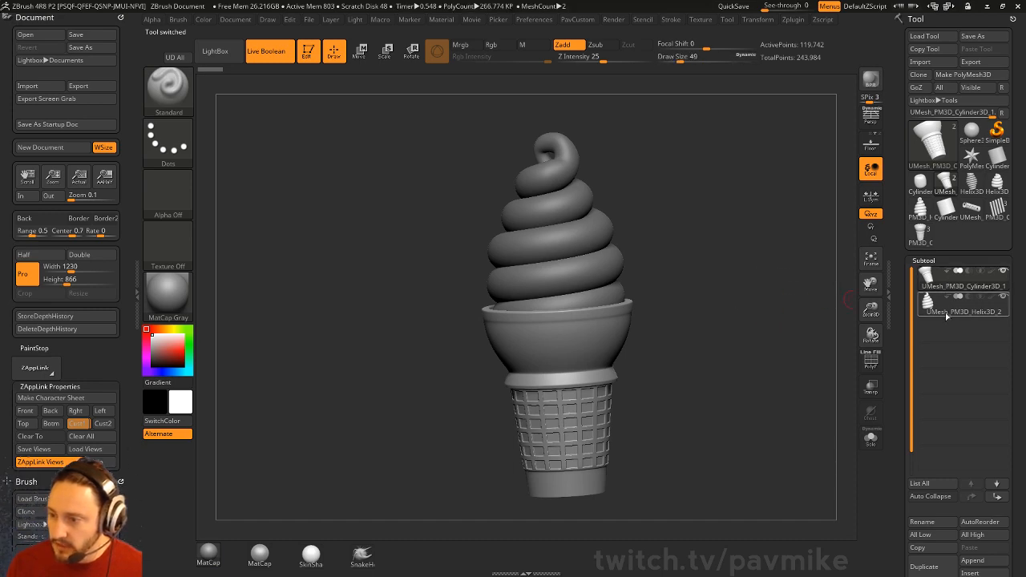
Step: Make the swirl subtool UMesh_PM3D_Helix3D_2 active, show its polyframe, and try Reconstruct Subdiv on it
left_click(945, 315)
left_click_drag(727, 337, 789, 415, "alt")
left_click_drag(820, 236, 766, 475, "alt")
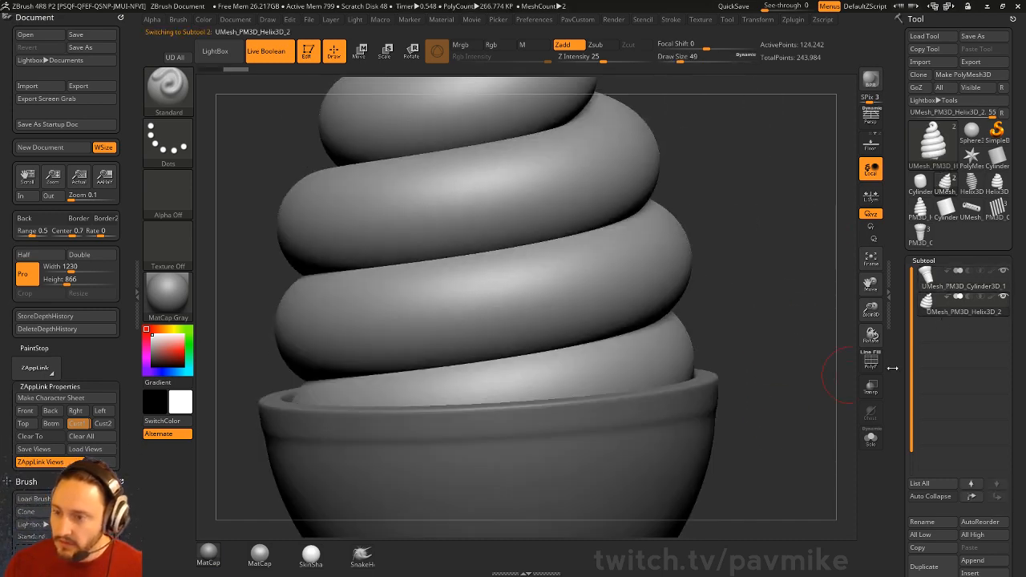
scroll(898, 372, "down", 10)
key("f")
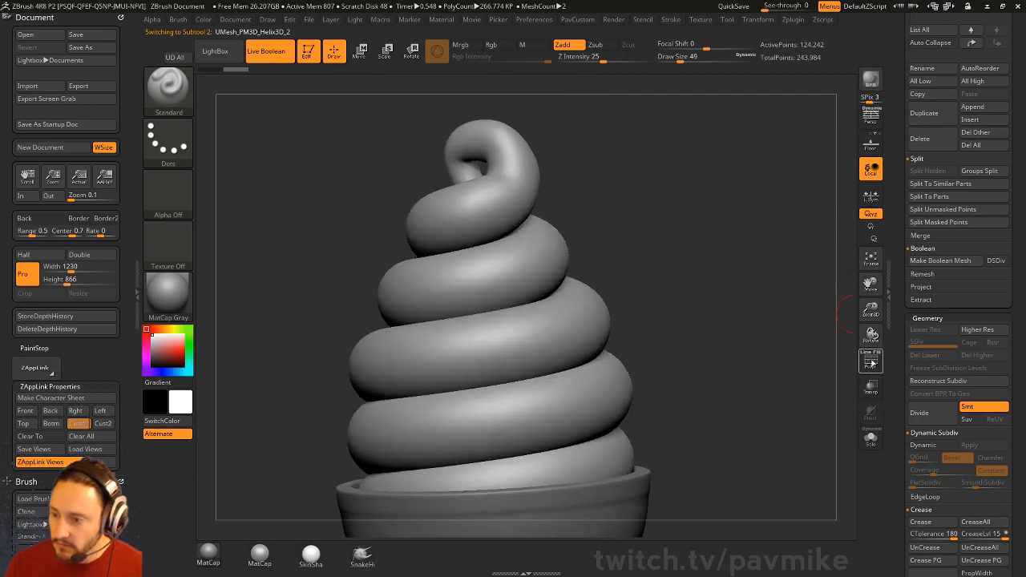
key("shift+f")
left_click_drag(776, 353, 633, 341)
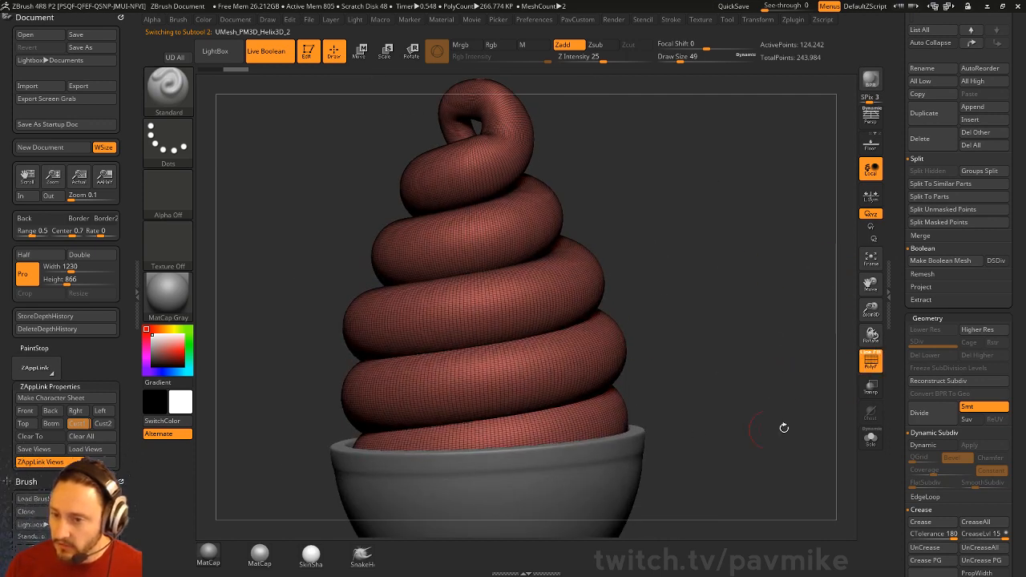
left_click(955, 382)
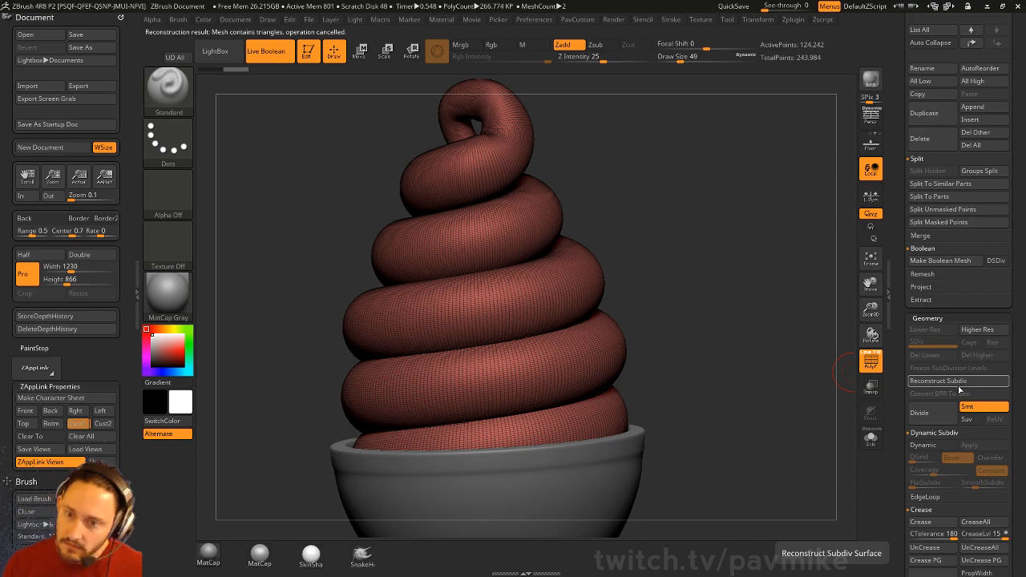
Step: Isolate the swirl and apply Groups By Normals with a maximum angle of about 21.77
left_click(871, 438)
mouse_move(721, 346)
left_mouse_down()
mouse_move(748, 245)
mouse_move(697, 322)
mouse_move(776, 413)
mouse_move(719, 428)
mouse_move(710, 354)
left_mouse_up()
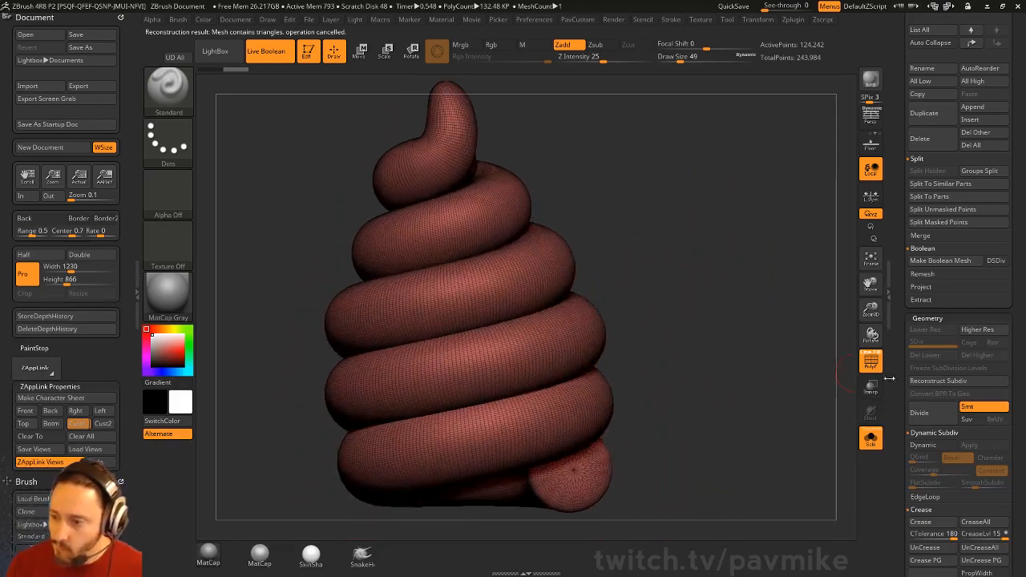
left_click_drag(840, 397, 742, 348)
key("space")
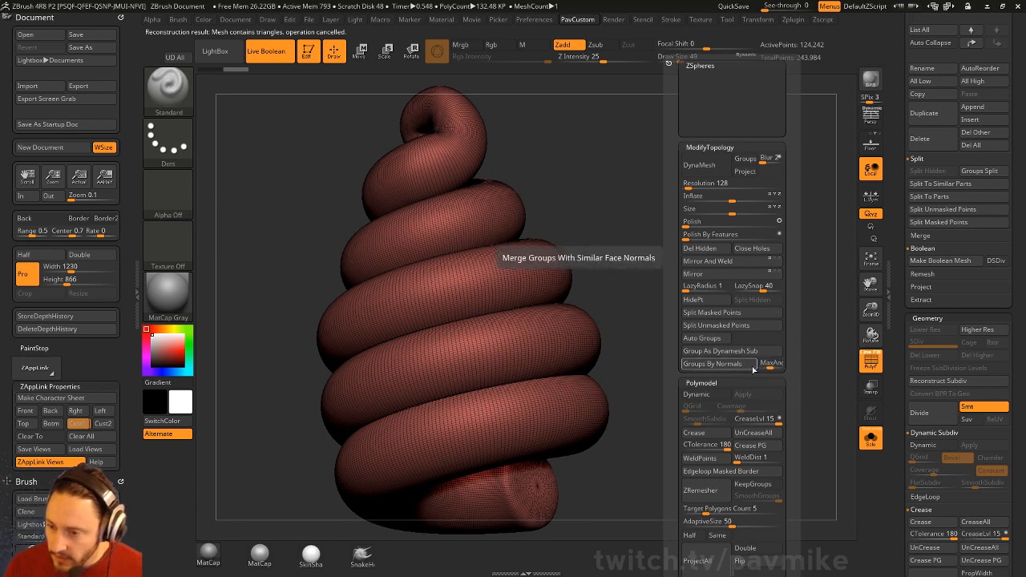
left_click(758, 365)
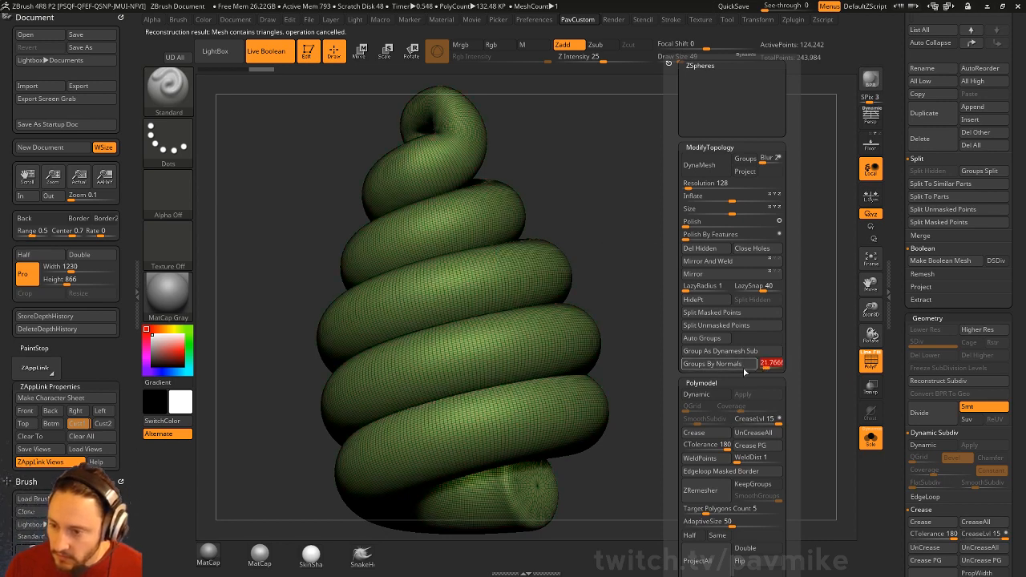
Step: Hide an edge loop around the swirl's lower end with SelectLasso, apply Auto Groups, and show the whole swirl again
mouse_move(652, 373)
left_mouse_down()
mouse_move(726, 347)
mouse_move(781, 356)
mouse_move(687, 391)
mouse_move(690, 344)
mouse_move(616, 404)
mouse_move(741, 352)
mouse_move(714, 313)
mouse_move(746, 327)
mouse_move(804, 392)
mouse_move(692, 455)
left_mouse_up()
key("s")
left_click(738, 352)
key("ctrl+shift")
left_click(183, 102, "ctrl+shift")
key("ctrl+shift")
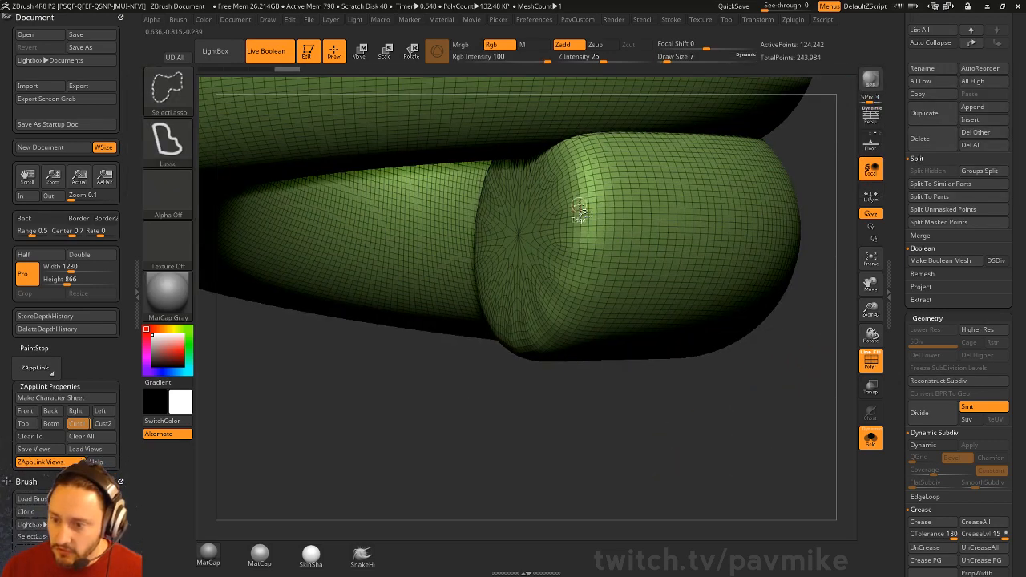
left_click(584, 199, "ctrl+shift")
left_click_drag(705, 417, 730, 302, "alt")
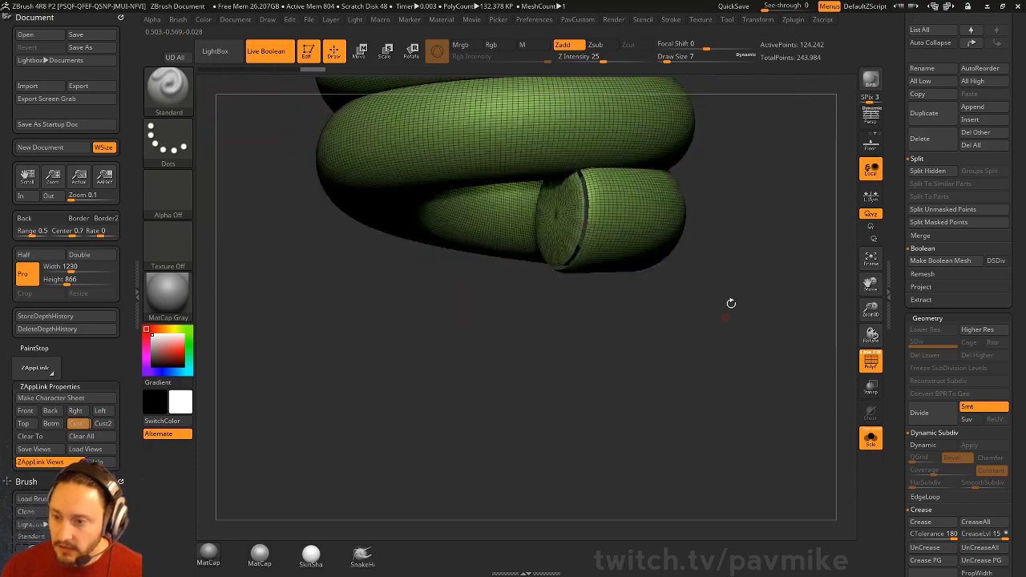
key("4")
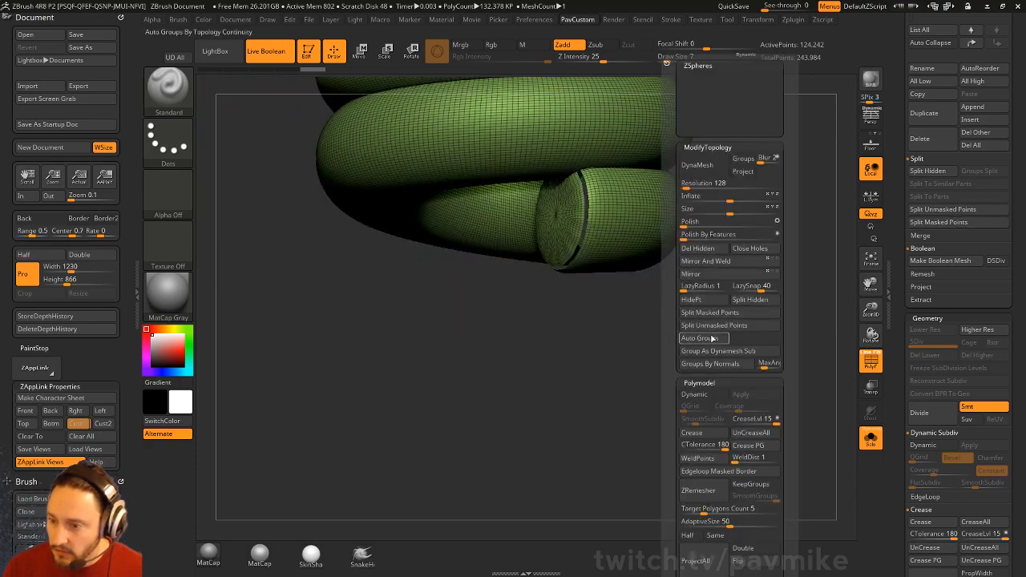
left_click(756, 319, "ctrl+shift")
mouse_move(756, 256)
left_mouse_down()
mouse_move(776, 197)
mouse_move(564, 275)
mouse_move(737, 332)
mouse_move(724, 376)
left_mouse_up()
left_click_drag(803, 250, 743, 291)
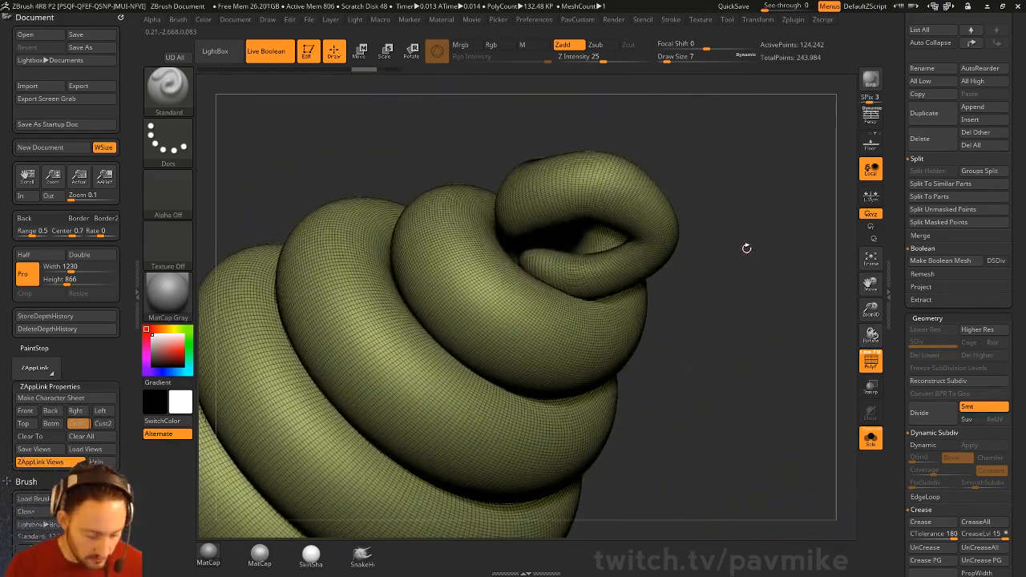
Step: Mask along the swirl's topology from its curled tip, hide part of the coil, and bring the full swirl back
key("r")
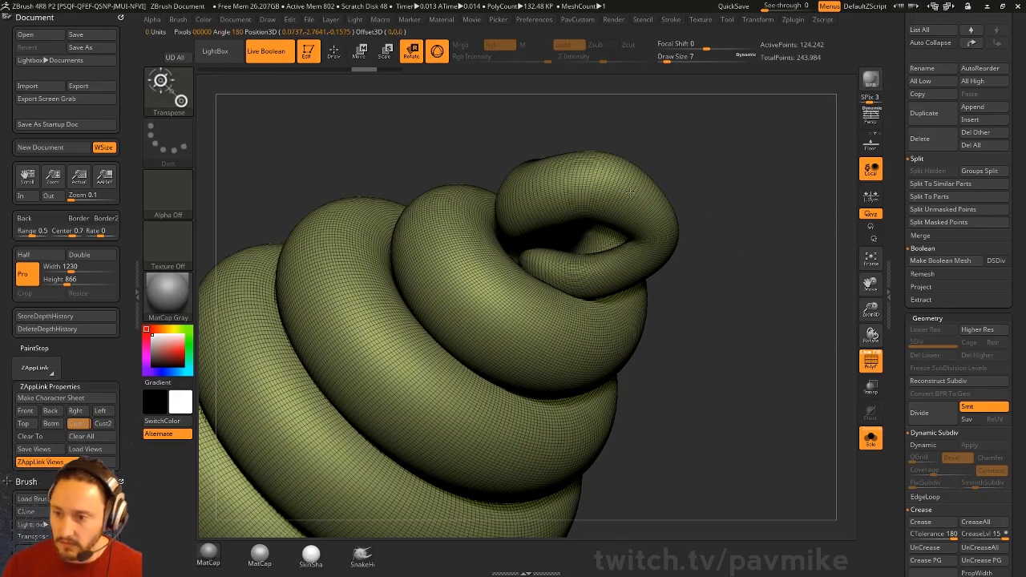
mouse_move(617, 186)
left_mouse_down("ctrl")
mouse_move(653, 144)
mouse_move(680, 164)
mouse_move(592, 296)
mouse_move(579, 334)
mouse_move(585, 268)
mouse_move(601, 292)
mouse_move(654, 265)
mouse_move(691, 204)
mouse_move(614, 210)
left_mouse_up("ctrl")
mouse_move(618, 273)
left_mouse_down("ctrl")
mouse_move(687, 249)
mouse_move(649, 206)
mouse_move(673, 268)
mouse_move(689, 258)
mouse_move(748, 339)
left_mouse_up("ctrl")
key("space")
left_click(779, 300)
key("q")
left_click(749, 338, "ctrl+shift")
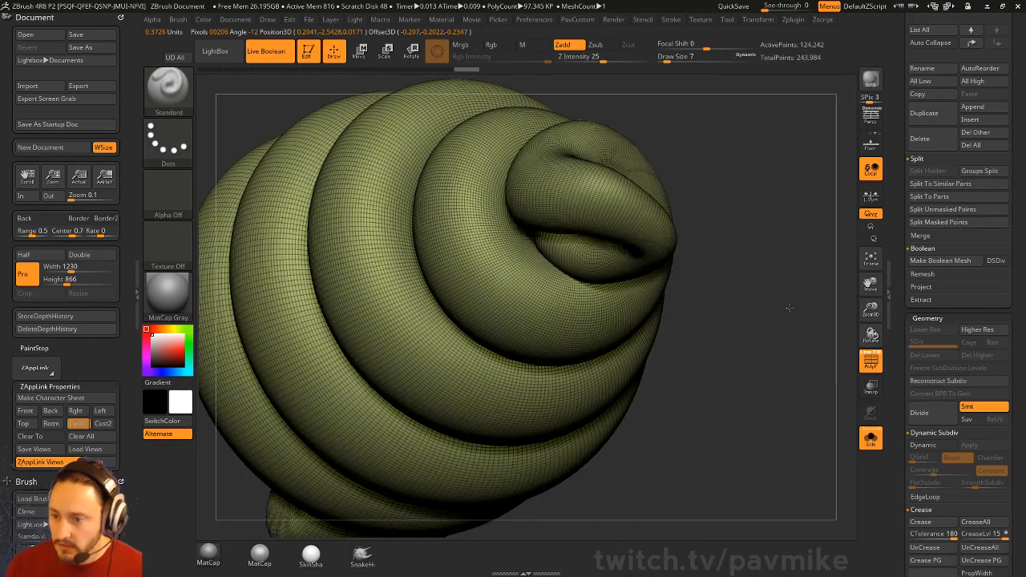
Step: Mask along the swirl's topology at its curled tip, hide part of the coil, and bring the full swirl back
mouse_move(789, 306)
left_mouse_down()
mouse_move(786, 221)
mouse_move(783, 280)
left_mouse_up()
key("r")
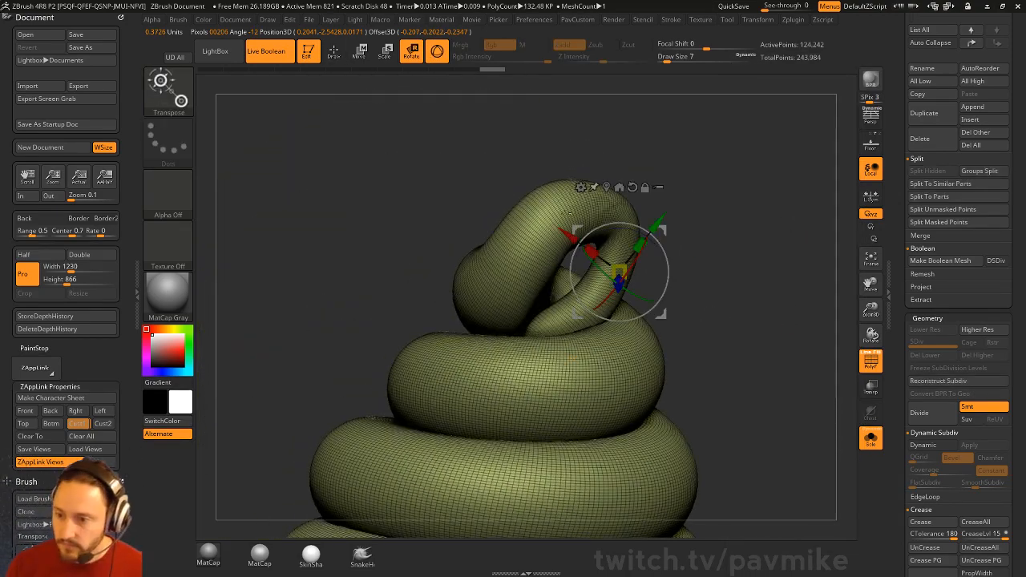
mouse_move(516, 218)
left_mouse_down("ctrl")
mouse_move(539, 197)
mouse_move(579, 194)
mouse_move(644, 267)
left_mouse_up("ctrl")
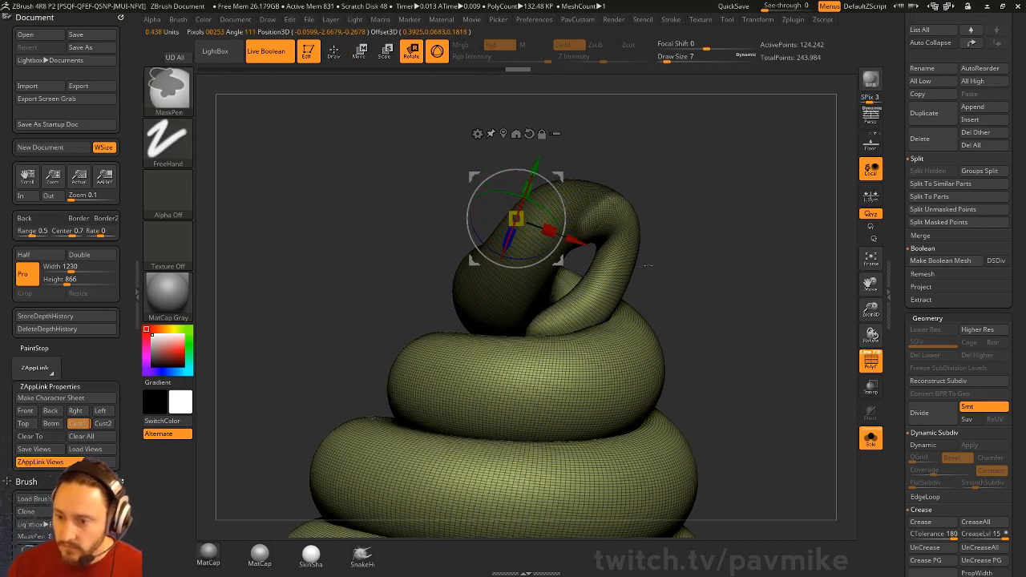
key("2")
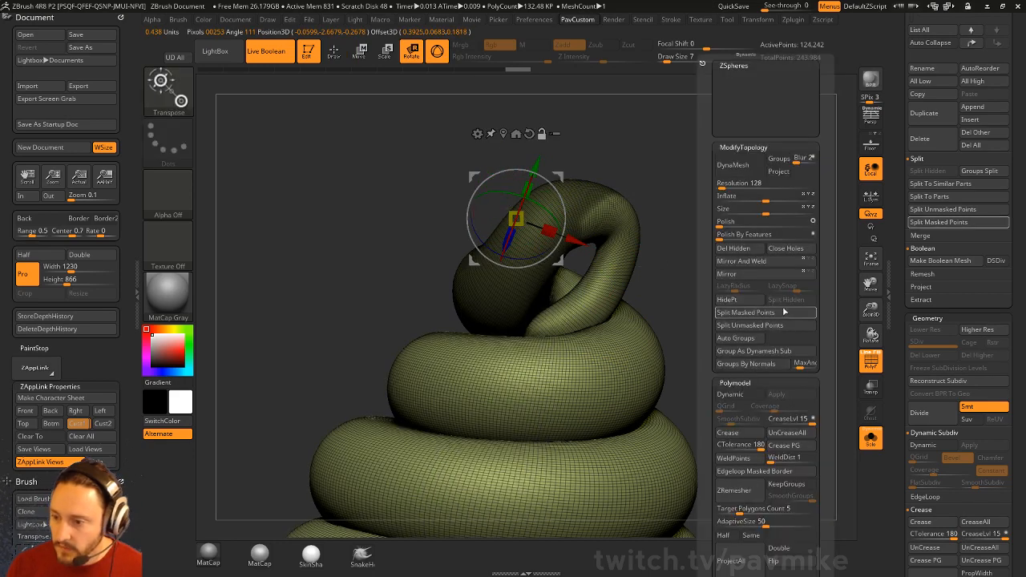
left_click(760, 312)
key("q")
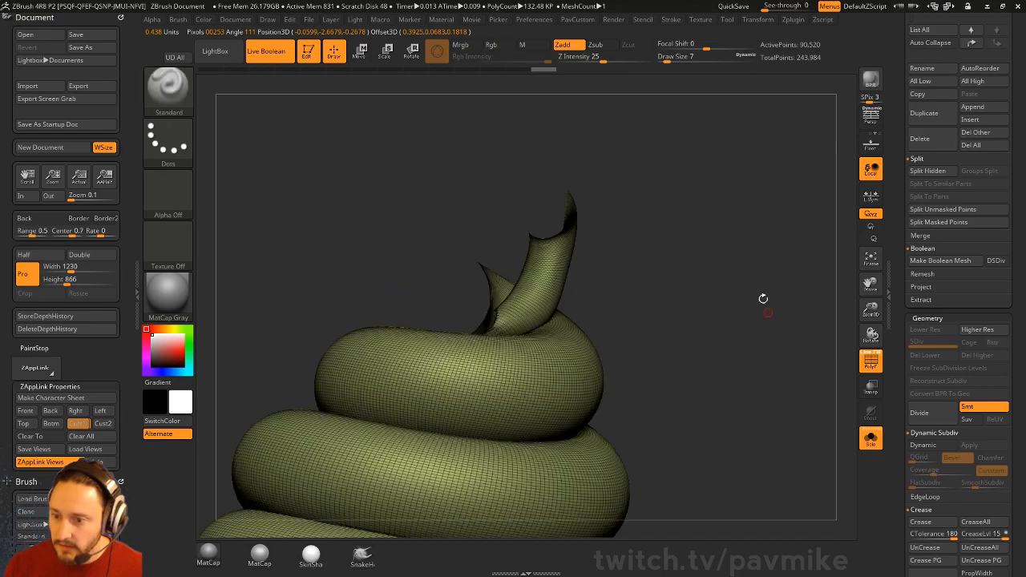
left_click_drag(763, 298, 766, 325)
left_click_drag(678, 294, 251, 282)
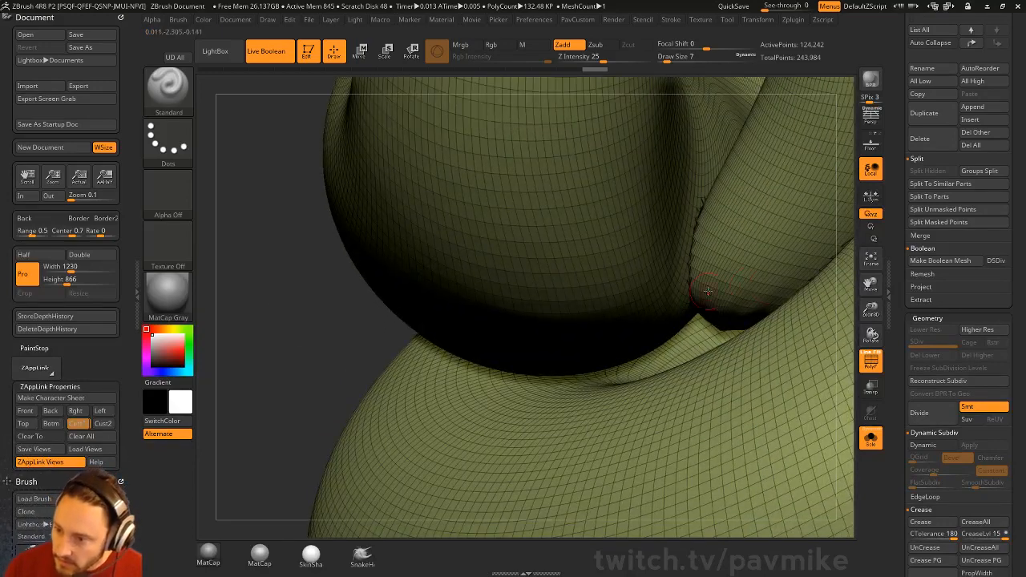
Step: Hide an edge loop in the crease below the swirl's tip, apply Auto Groups, and show the whole swirl again
key("ctrl+shift")
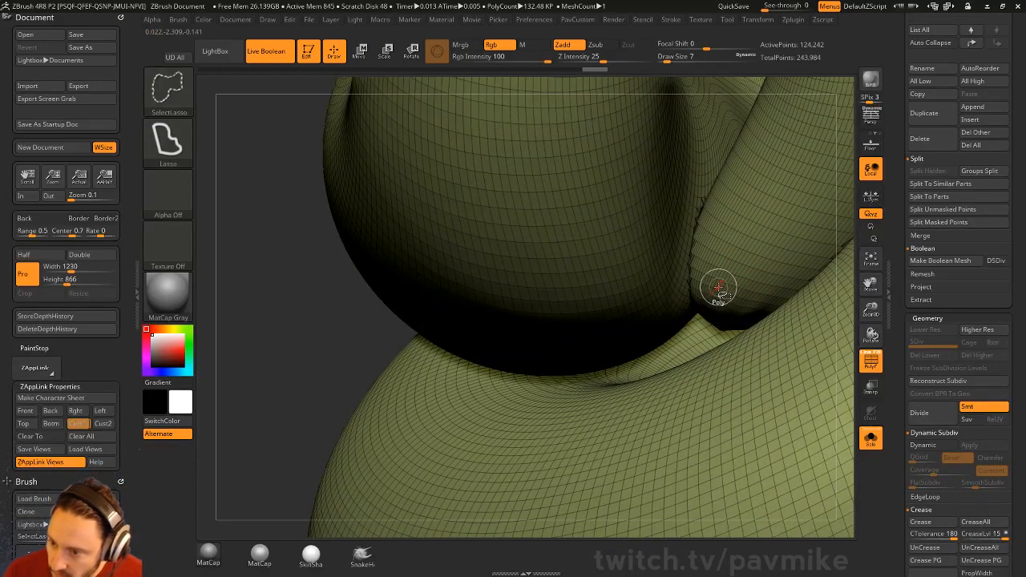
left_click(720, 290, "ctrl+shift")
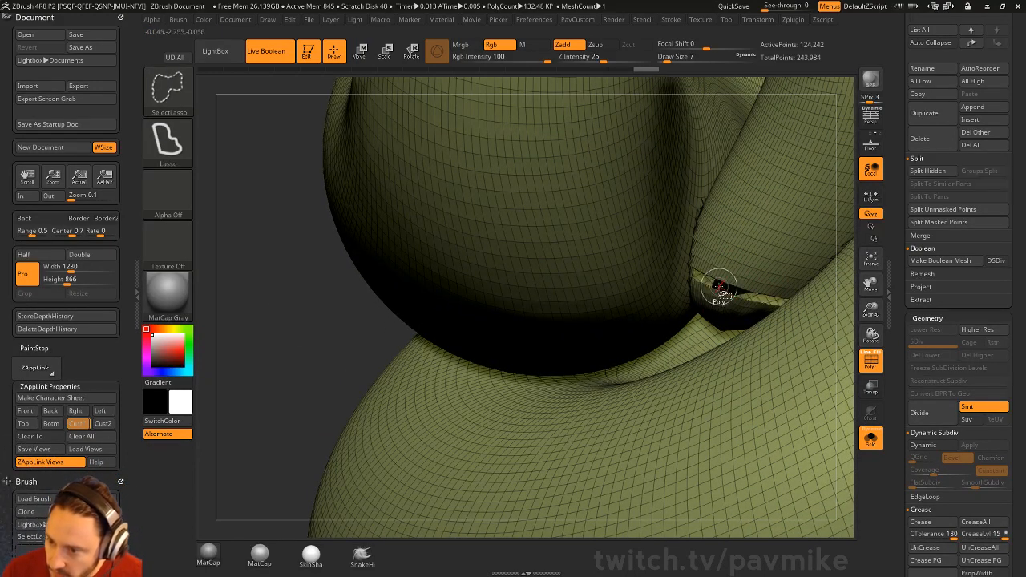
key("2")
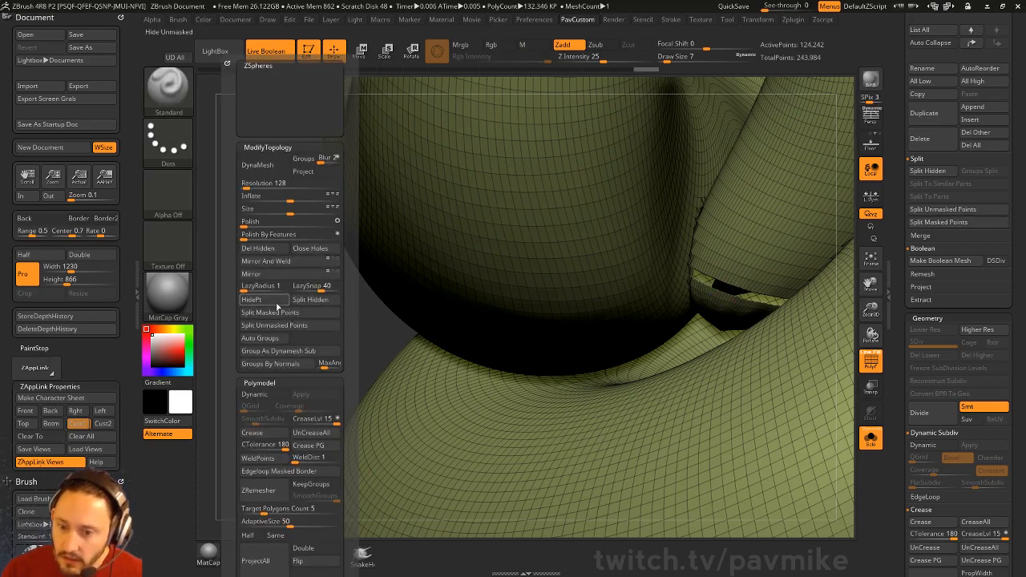
left_click(277, 338)
mouse_move(311, 350)
left_mouse_down("alt")
mouse_move(238, 300)
mouse_move(324, 311)
mouse_move(283, 248)
mouse_move(303, 289)
left_mouse_up("alt")
key("ctrl+shift")
left_click(325, 312, "ctrl+shift")
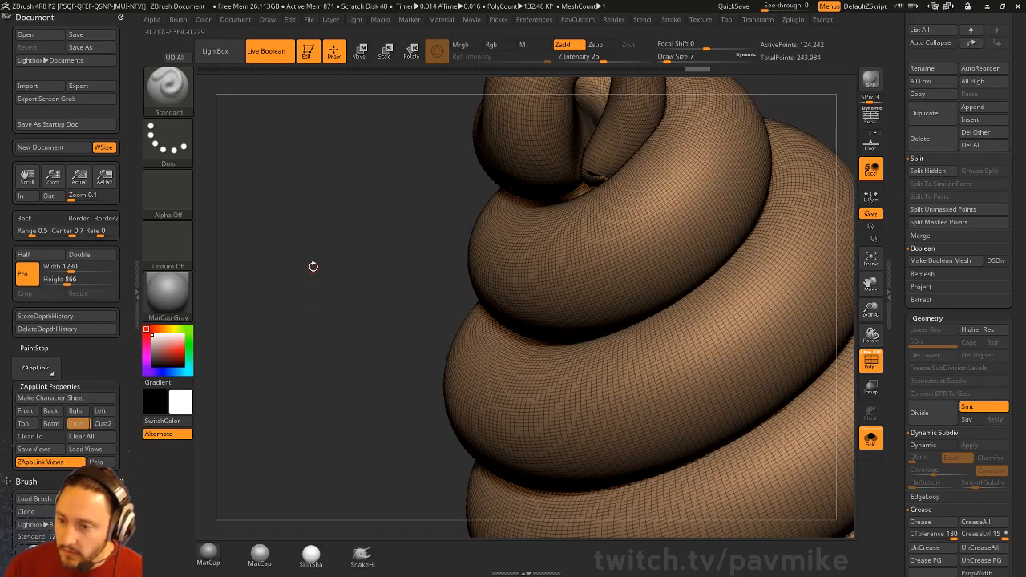
Step: Reset the swirl to a single polygroup, then try hiding an edge loop near the tip's crease and restore full visibility
left_click_drag(314, 268, 348, 348, "alt")
key("ctrl+w")
left_click_drag(238, 233, 307, 339, "alt")
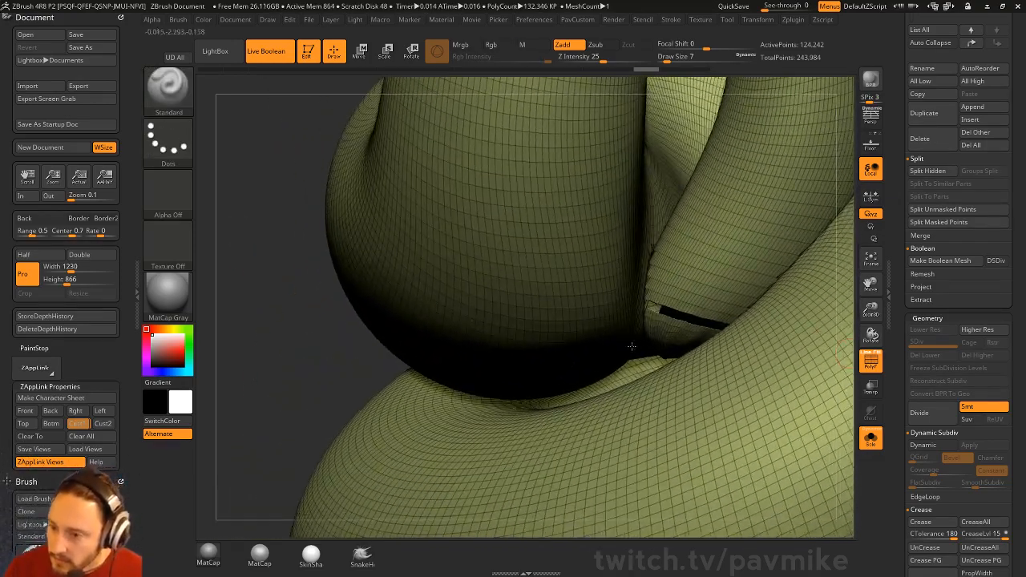
left_click(311, 357, "ctrl+shift")
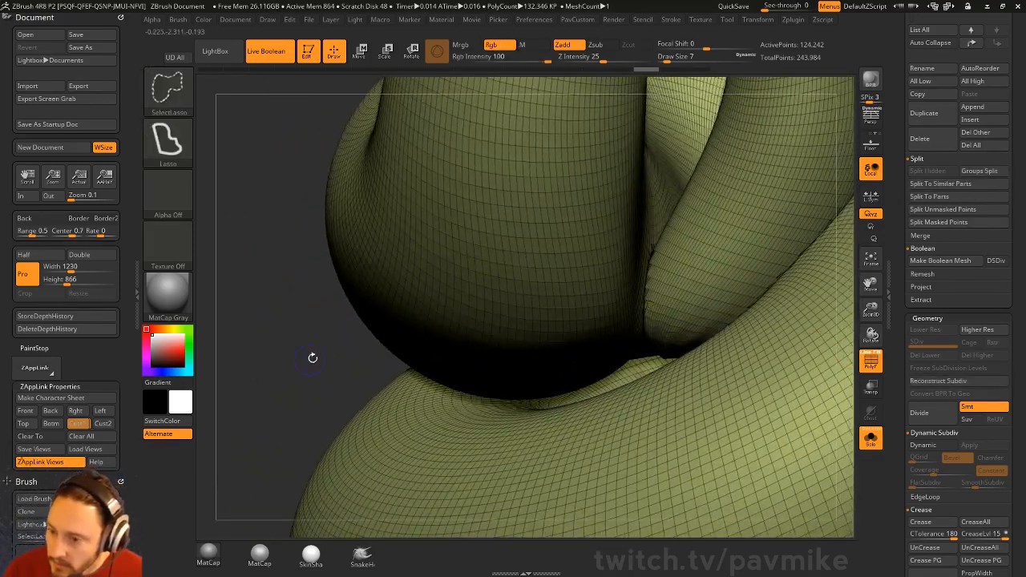
left_click(686, 280, "ctrl+shift")
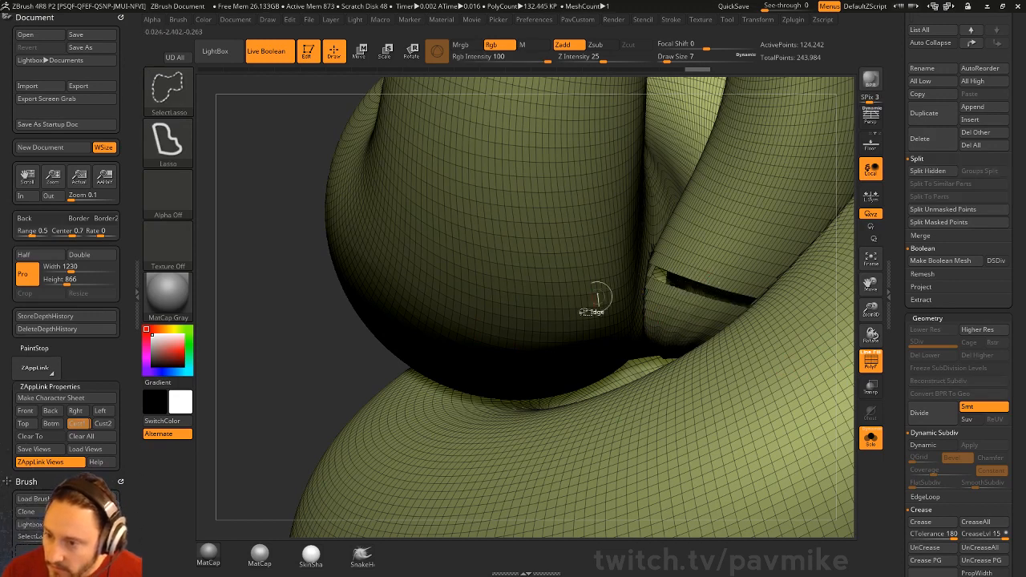
left_click_drag(220, 389, 446, 341, "ctrl+shift")
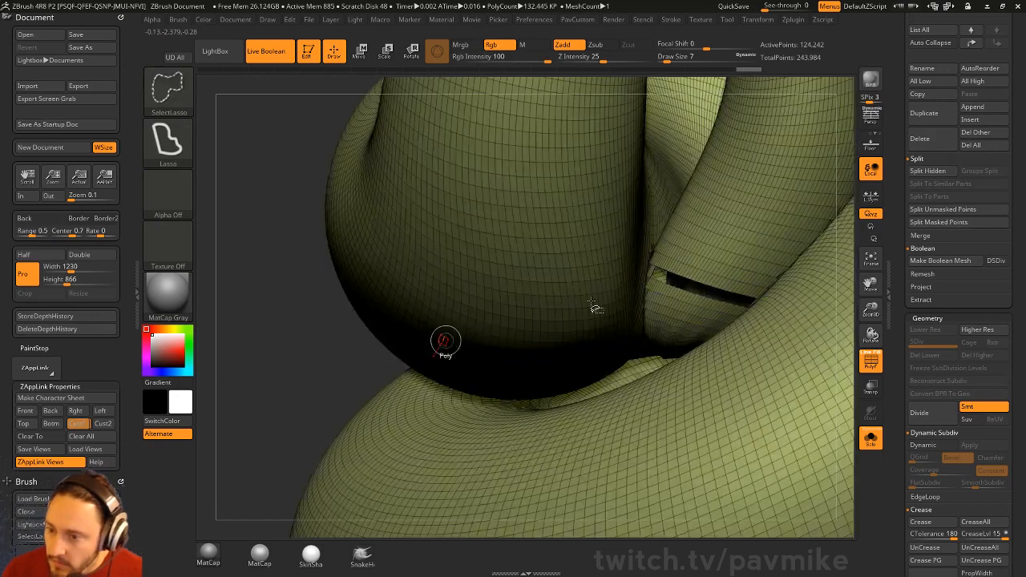
left_click(282, 382, "ctrl+shift")
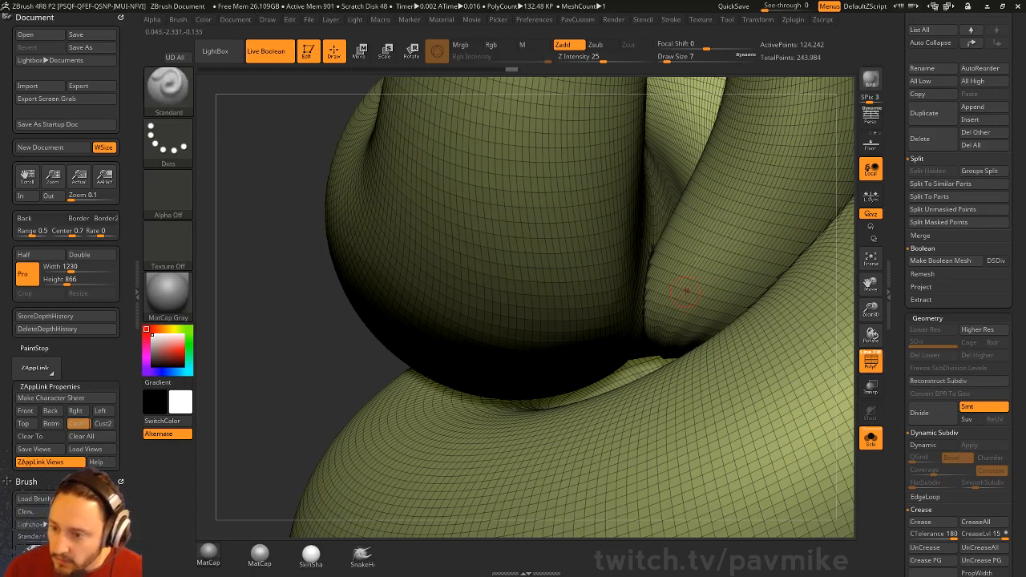
Step: Set the ZModeler brush's edge action to PolyGroup and assign the visible swirl a new polygroup
key("b")
key("z")
key("m")
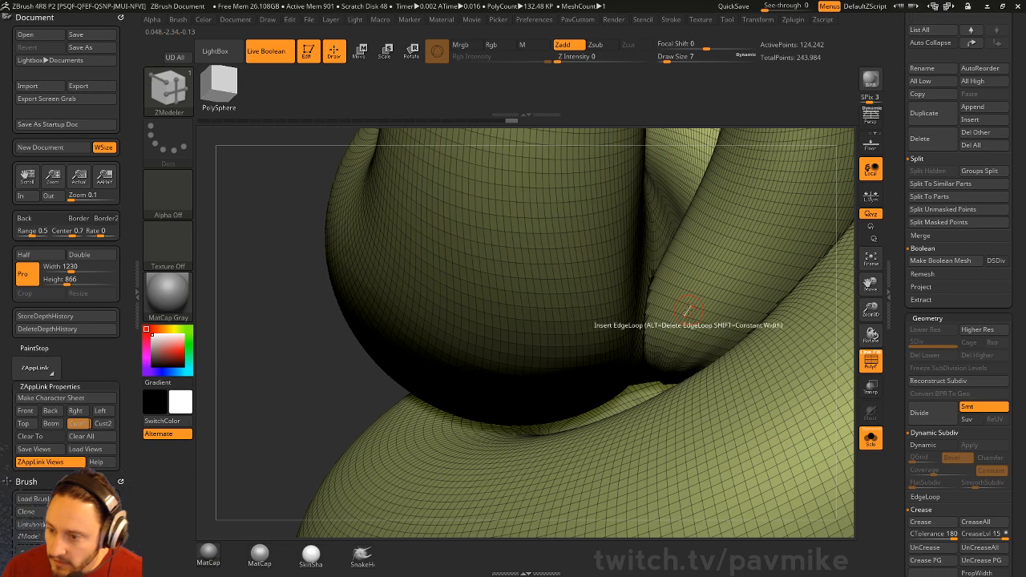
key("space")
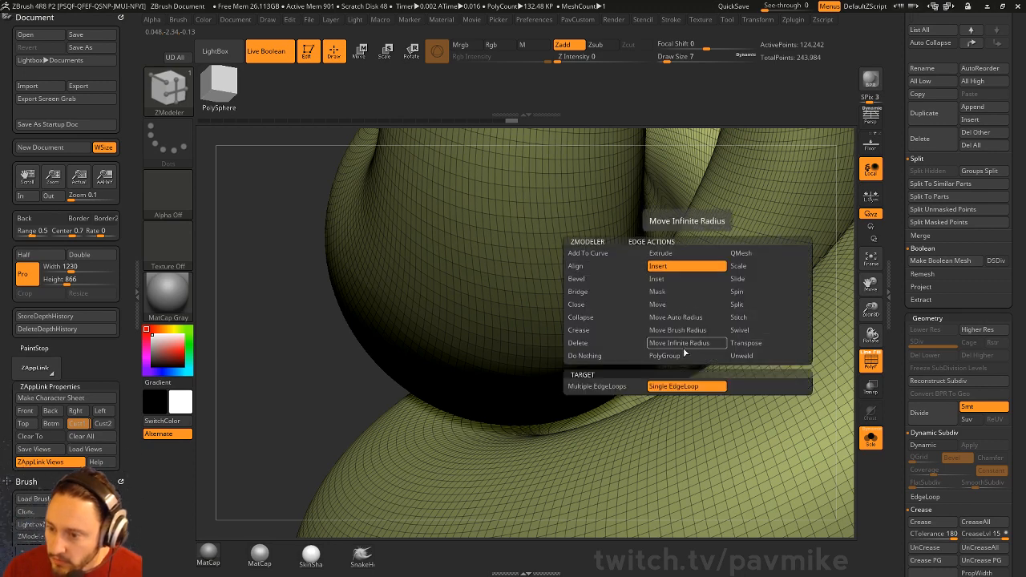
left_click(664, 355)
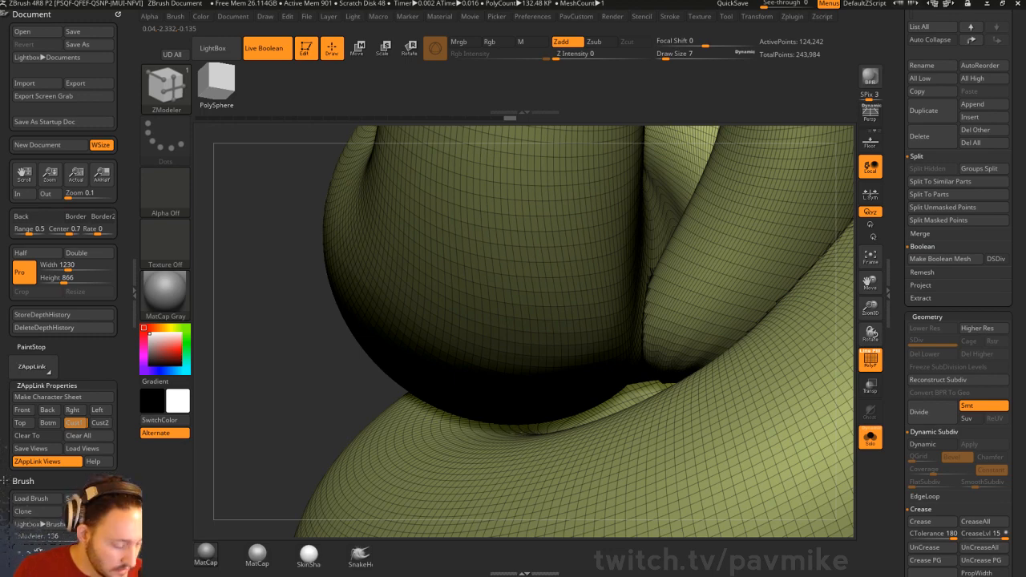
key("ctrl+w")
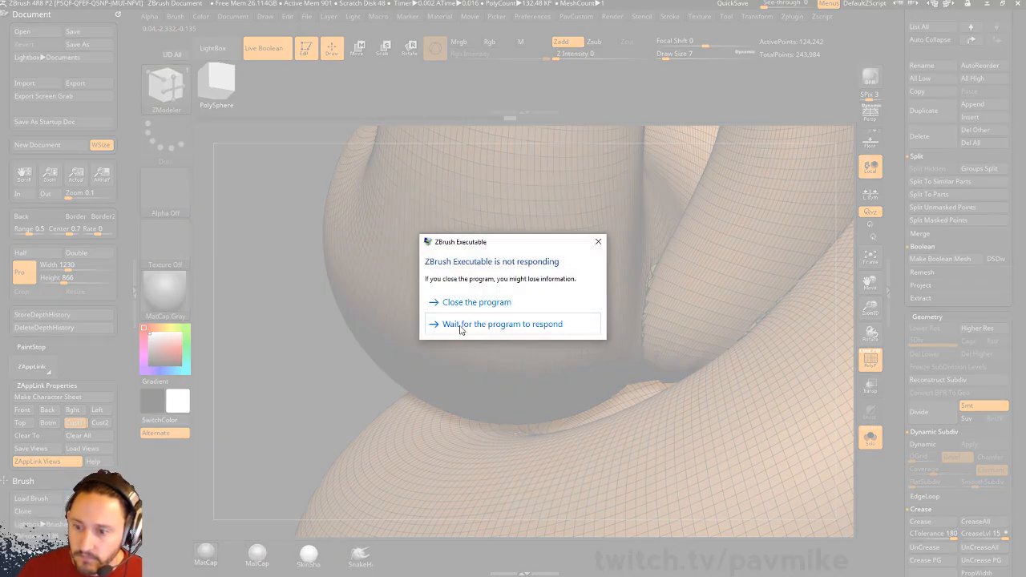
Step: Force the unresponsive program to close, restart it, and dismiss the abnormal-termination note
left_click(460, 331)
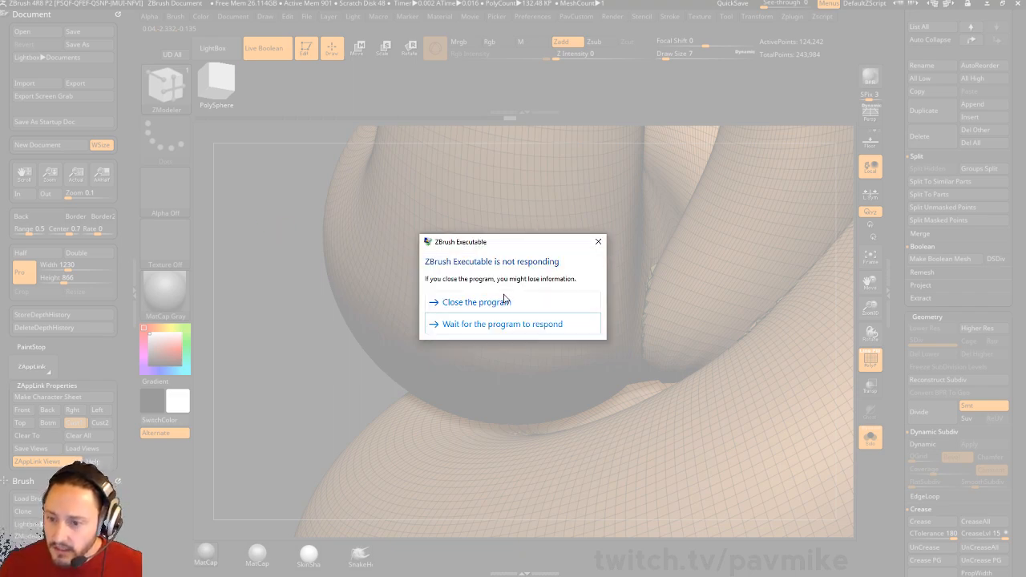
left_click(449, 303)
left_click(581, 315)
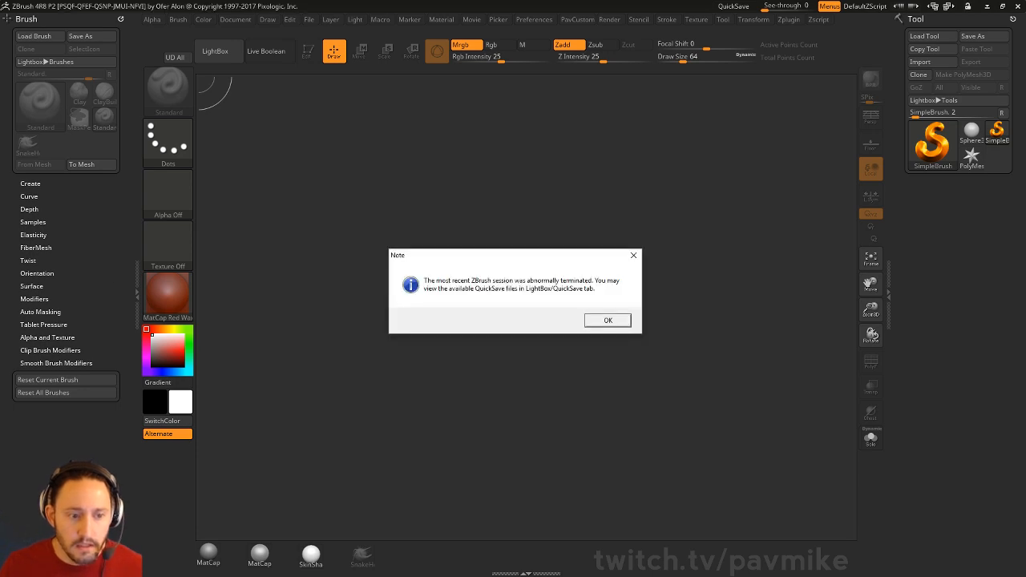
left_click(598, 321)
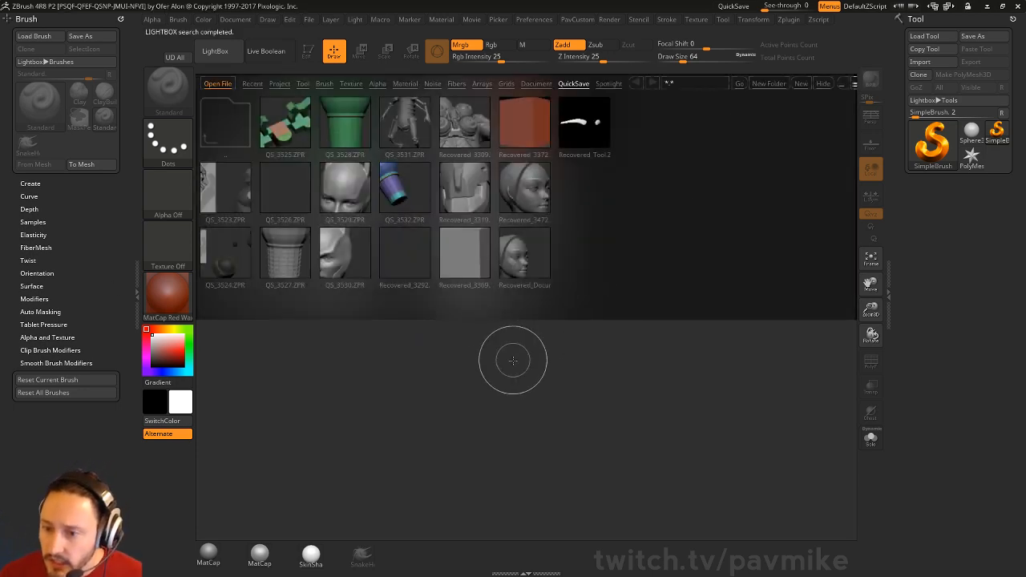
Step: Reduce the draw size to 23 and open the QuickSave project Recovered_3292
key("s")
left_click_drag(512, 361, 502, 367)
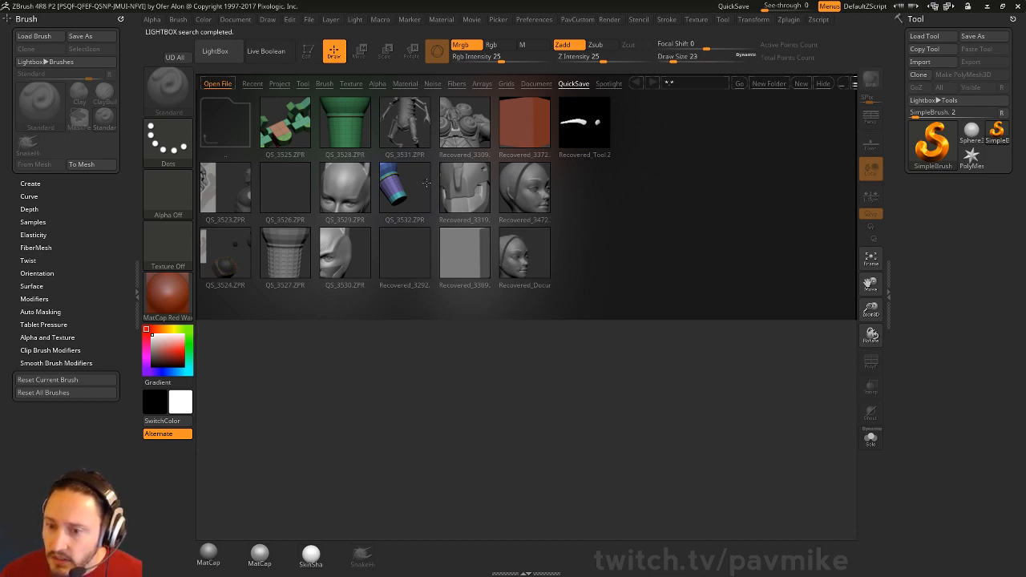
double_click(412, 254)
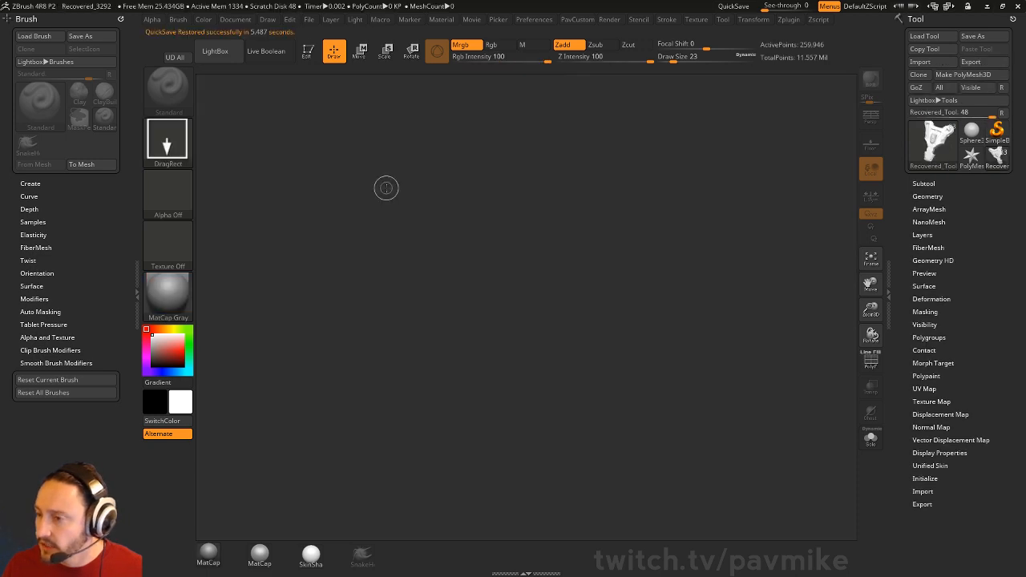
Step: Open the QuickSave project QS_3532 from LightBox, then replace it with QS_3527
key("comma")
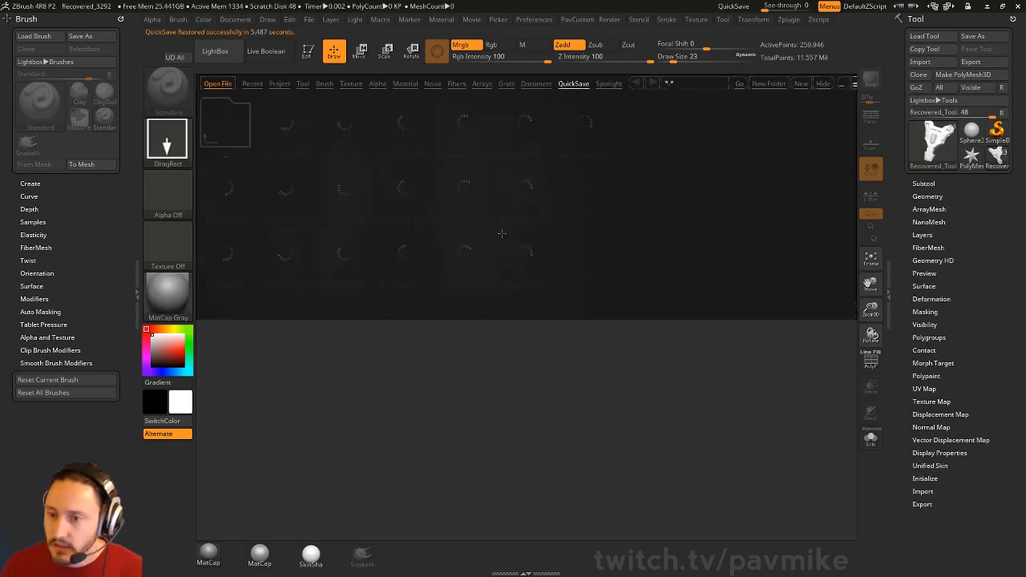
double_click(406, 198)
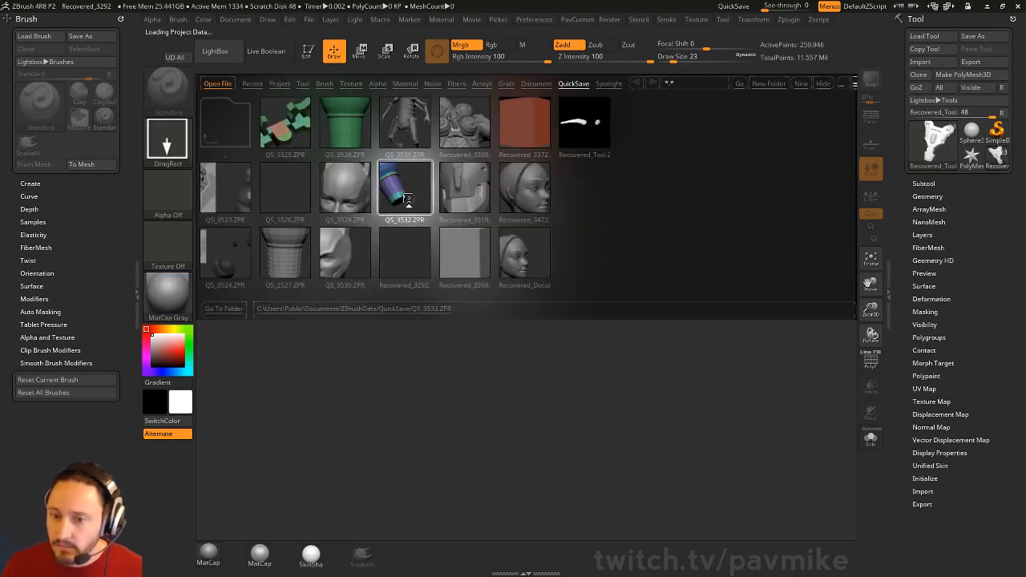
key("comma")
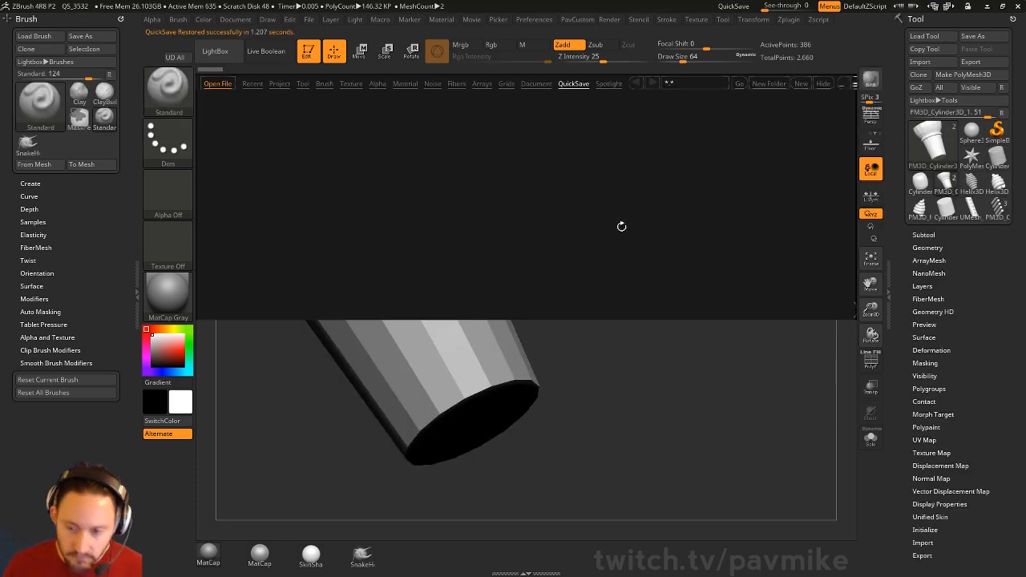
double_click(289, 253)
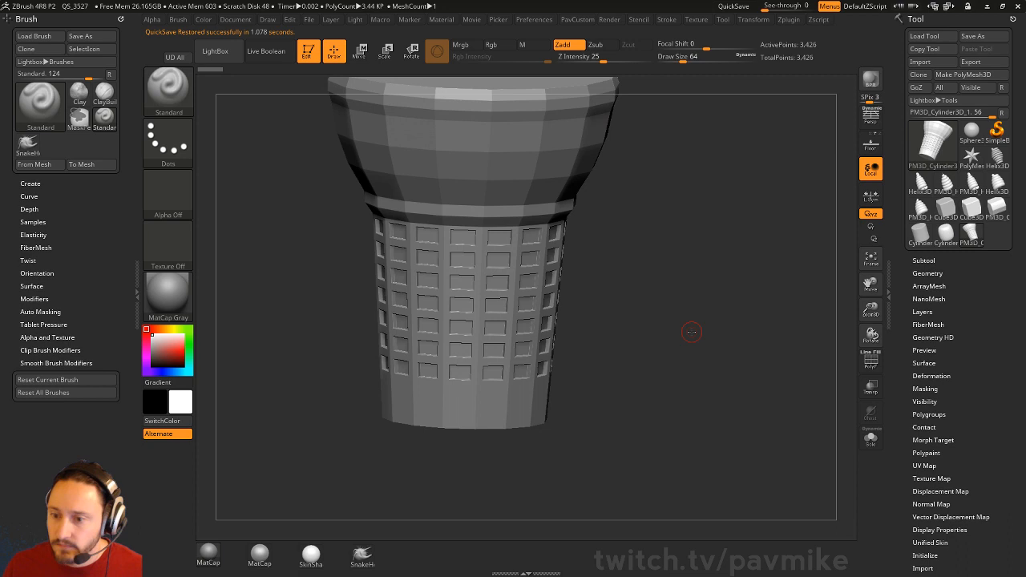
Step: Preview the waffle-cut cone with Dynamic Subdiv and examine it with and without its polyframe
left_click_drag(691, 331, 718, 321)
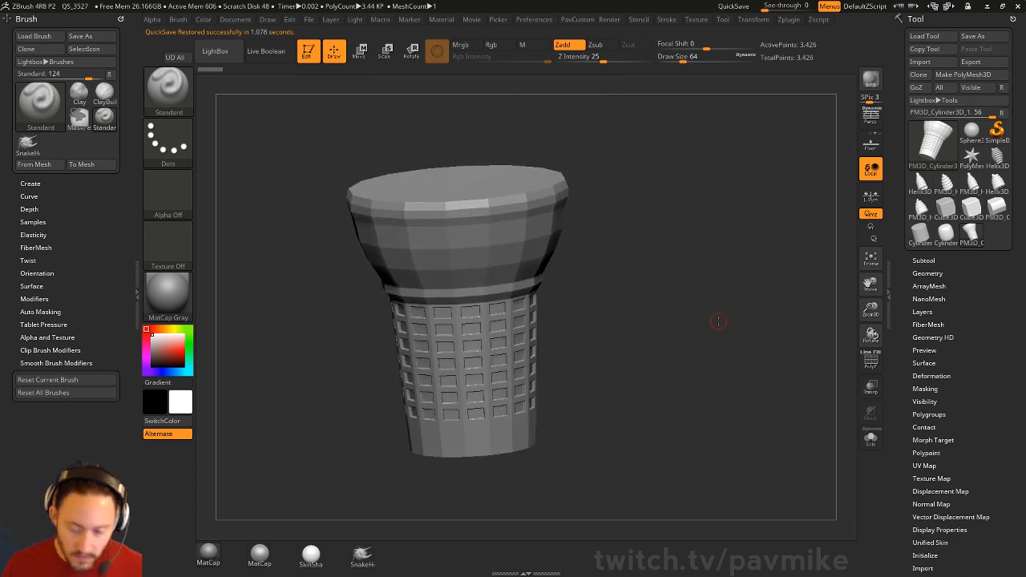
key("d")
left_click(564, 191)
left_click_drag(670, 292, 636, 340)
left_click(870, 361)
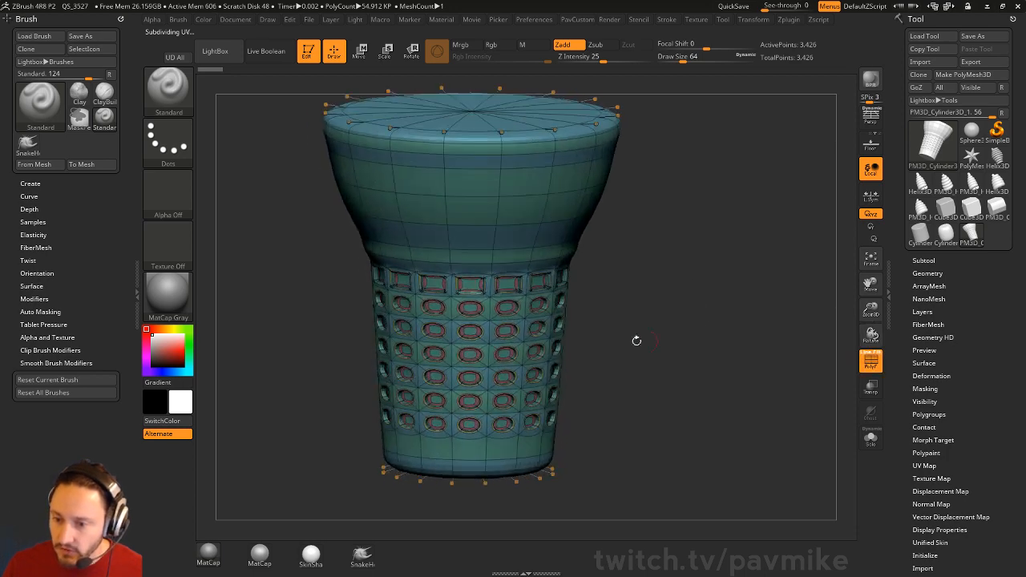
left_click(870, 359)
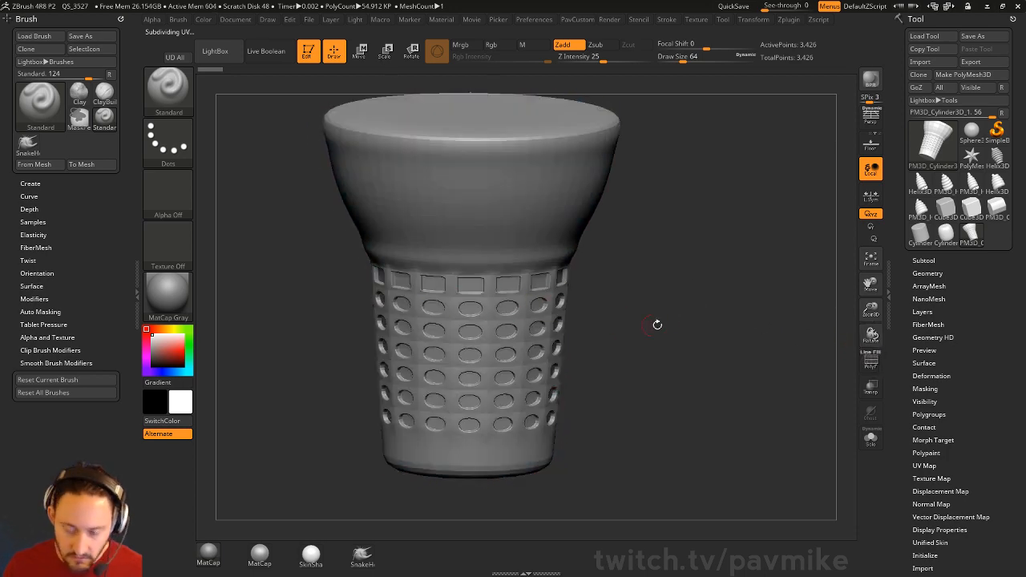
Step: Reopen the QuickSave project QS_3532 from LightBox, discarding the changes to the current project
key("comma")
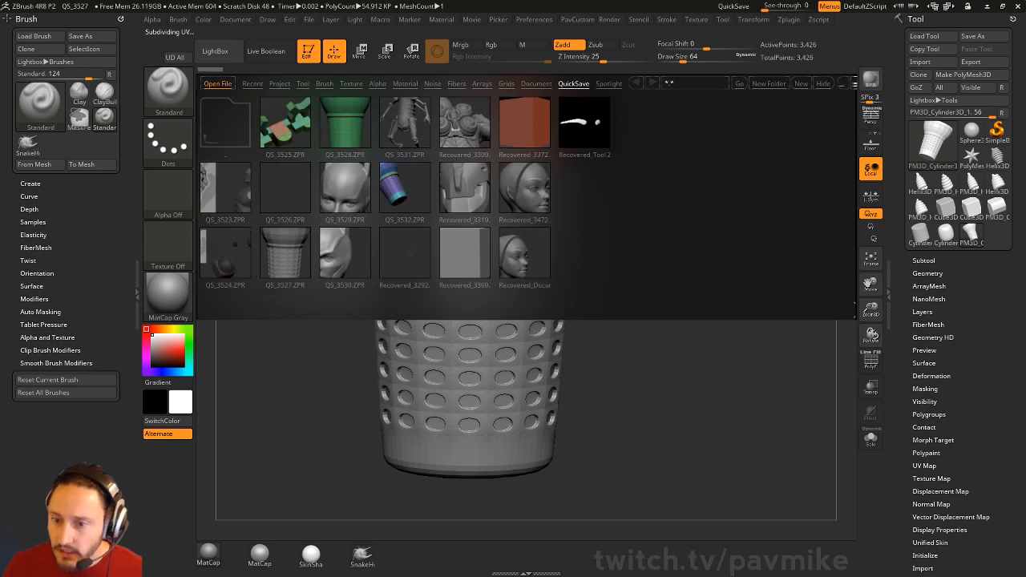
double_click(411, 209)
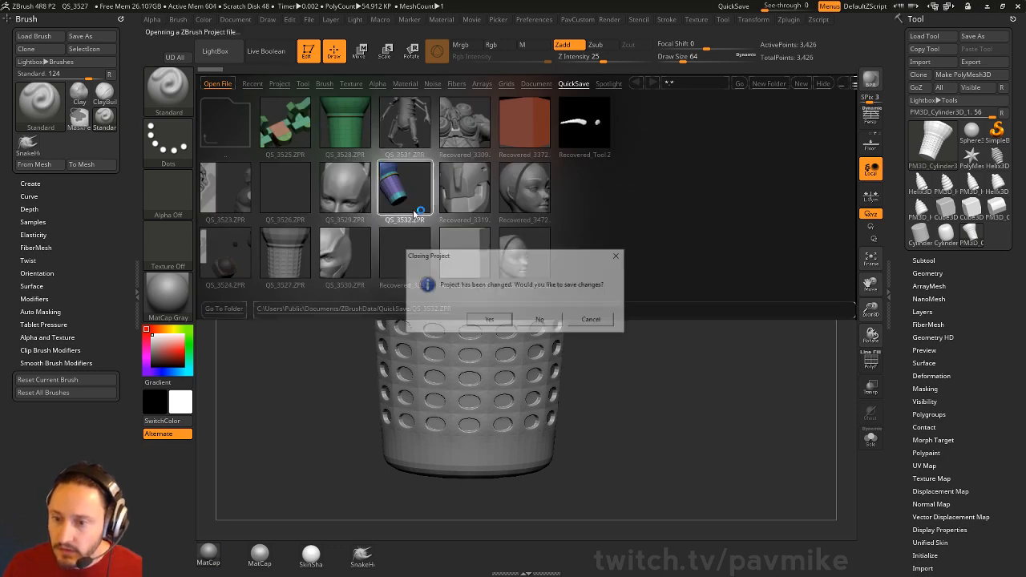
left_click(540, 324)
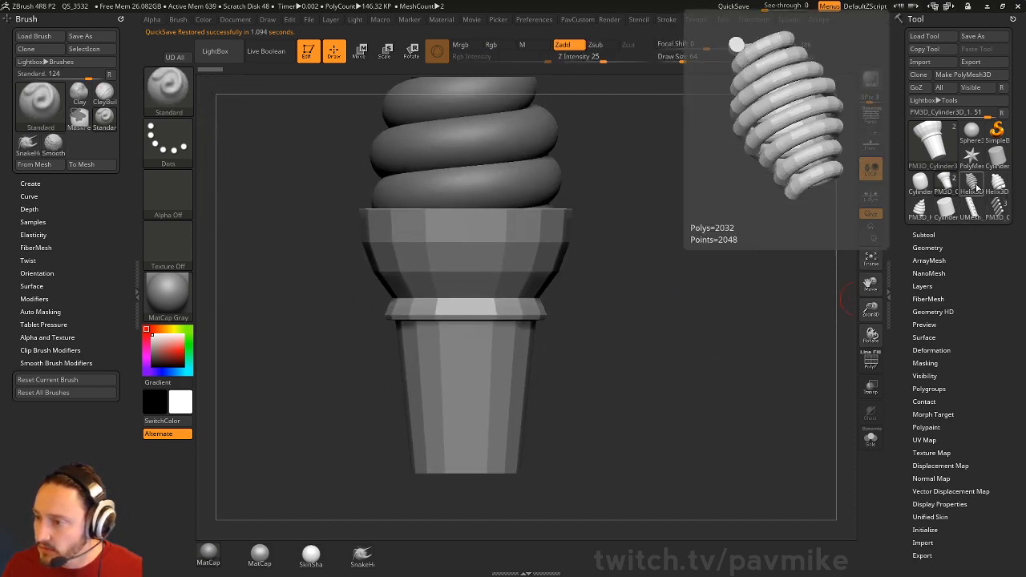
Step: Show the cone project's subtool list and turn on Dynamic Subdiv smoothing for PM3D_Cylinder3D_1
left_click(951, 186)
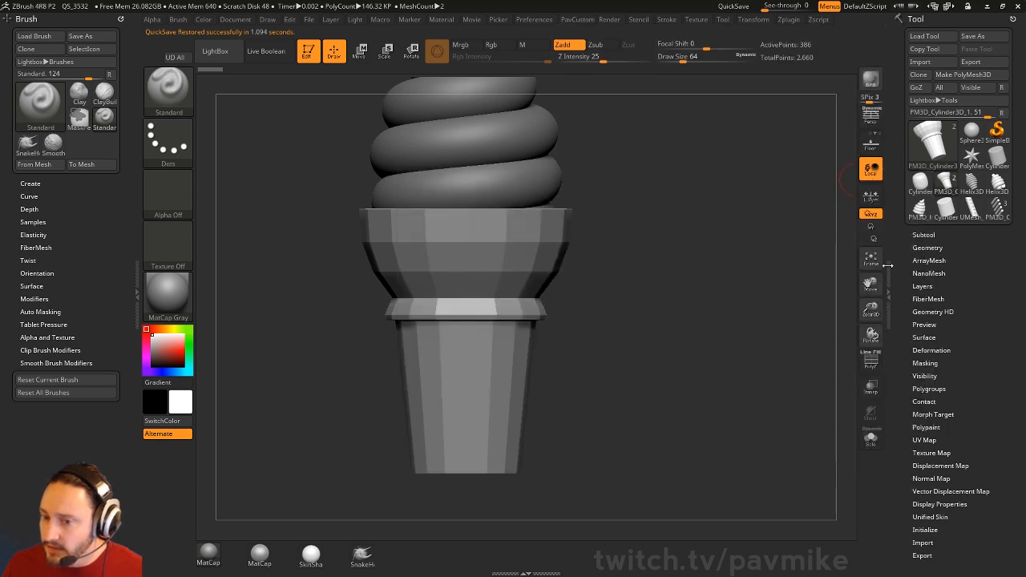
mouse_move(827, 250)
left_mouse_down()
mouse_move(792, 286)
mouse_move(788, 232)
left_mouse_up()
key("ctrl+d")
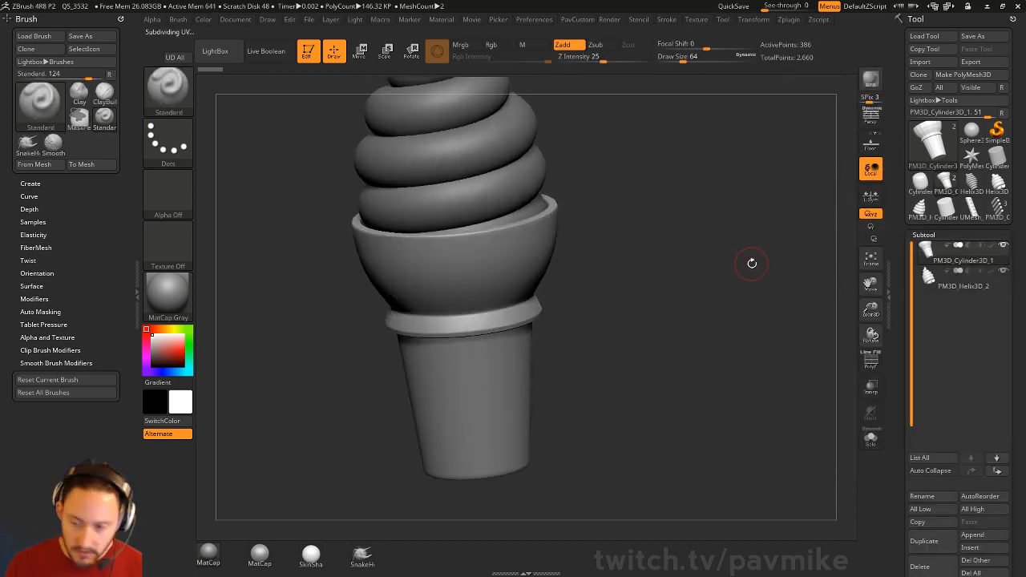
Step: Turn on the polyframe and examine the cone's topology and polygroups
key("]")
left_click_drag(736, 275, 735, 276, "shift")
key("]")
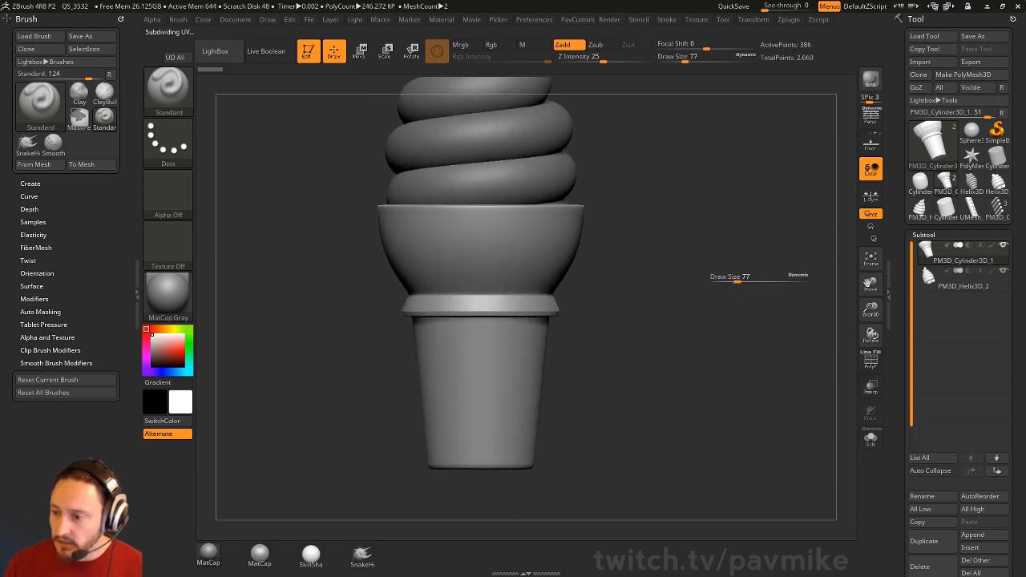
left_click(870, 353)
mouse_move(710, 323)
left_mouse_down()
mouse_move(738, 294)
mouse_move(726, 278)
left_mouse_up()
key("[")
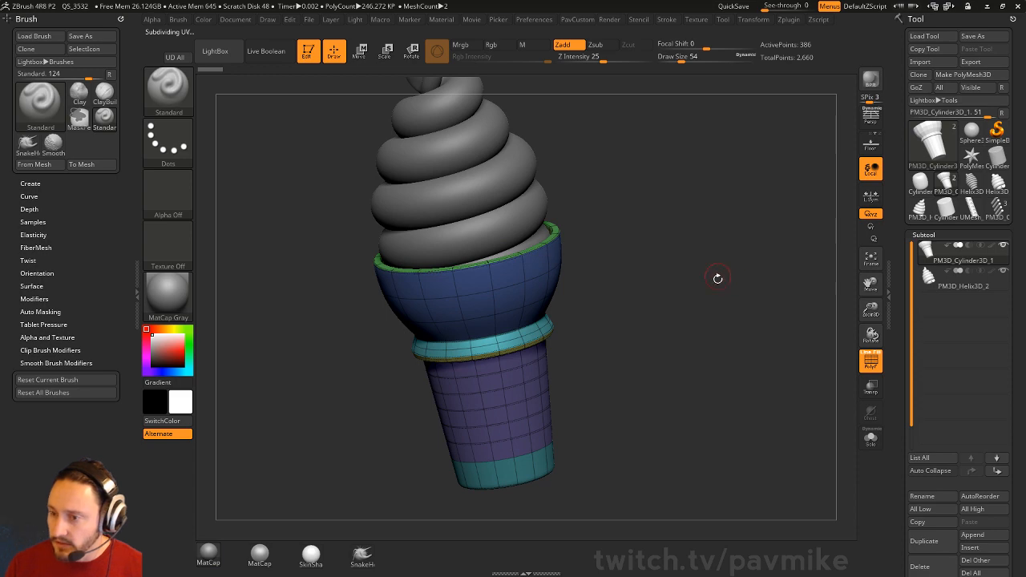
Step: Select the swirl subtool PM3D_Helix3D_2, set the draw size to 1 and bring up the subtool list
left_click(512, 207, "alt")
left_click_drag(706, 249, 714, 242)
key("s")
mouse_move(714, 243)
left_mouse_down()
mouse_move(697, 243)
mouse_move(743, 185)
mouse_move(780, 346)
mouse_move(746, 297)
left_mouse_up()
key("s")
left_click_drag(746, 297, 777, 351)
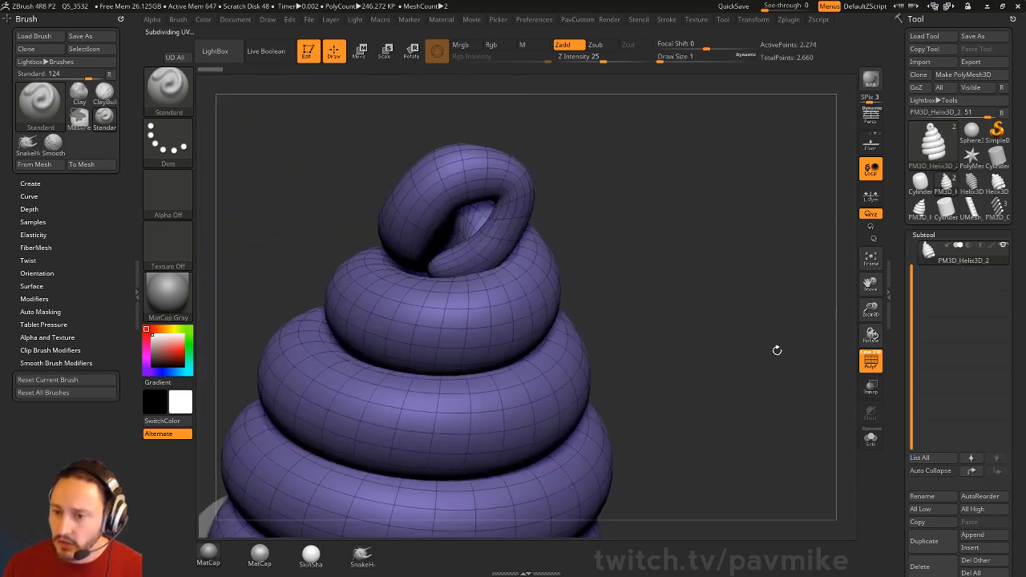
left_click_drag(765, 392, 751, 295, "alt")
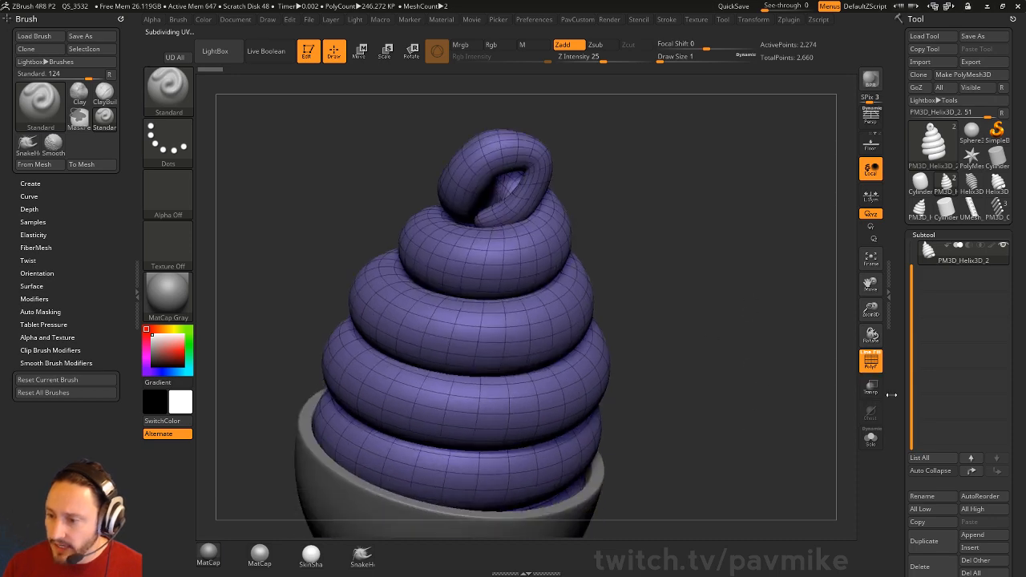
left_click_drag(899, 394, 899, 260)
left_click_drag(758, 325, 741, 357, "alt")
left_click_drag(903, 313, 913, 273)
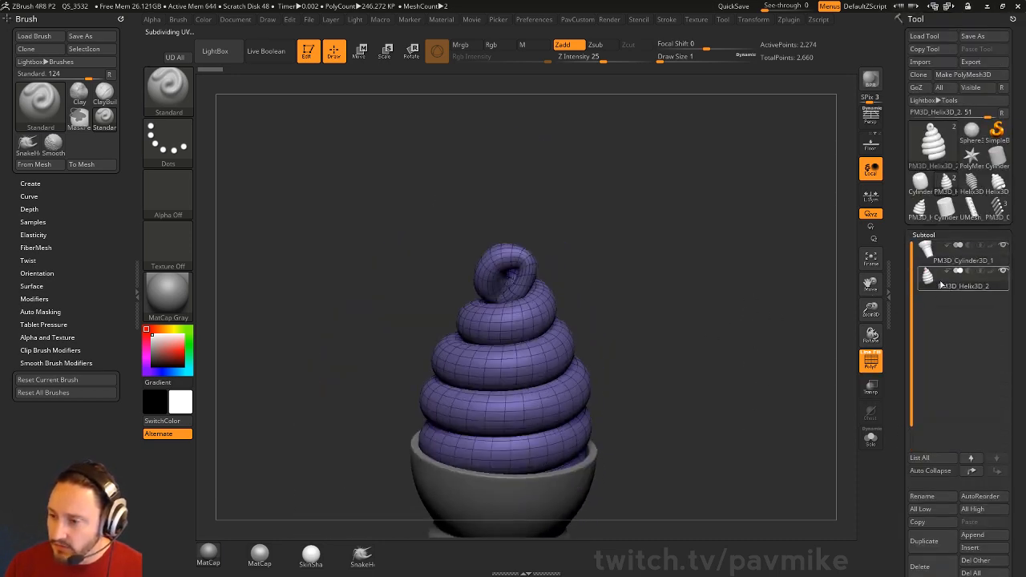
Step: Apply Dynamic Subdiv to the swirl as real subdivision levels and delete its lower levels
key("2")
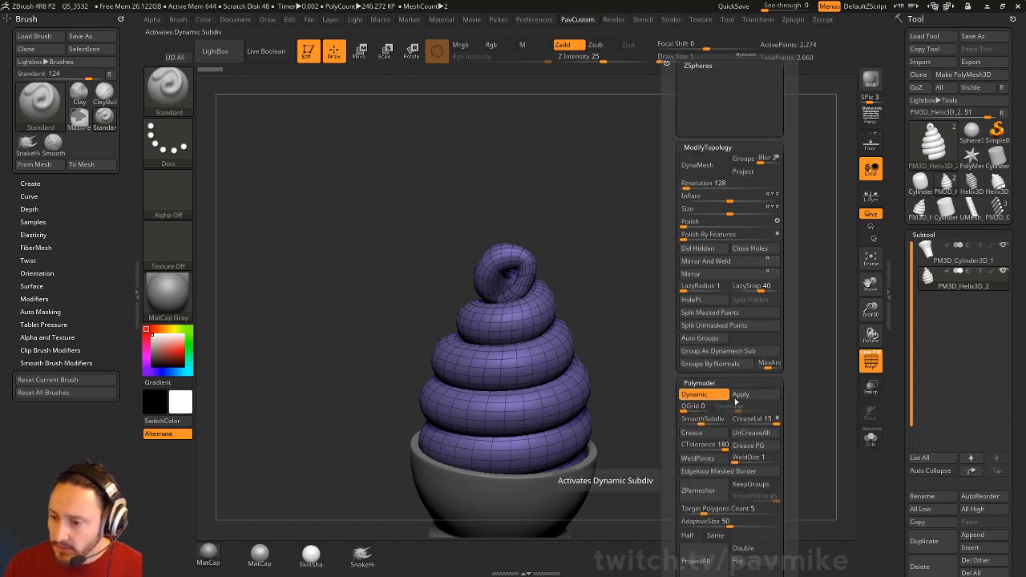
left_click(754, 395)
left_click_drag(896, 391, 899, 263)
left_click(927, 347)
left_click_drag(900, 359, 899, 314)
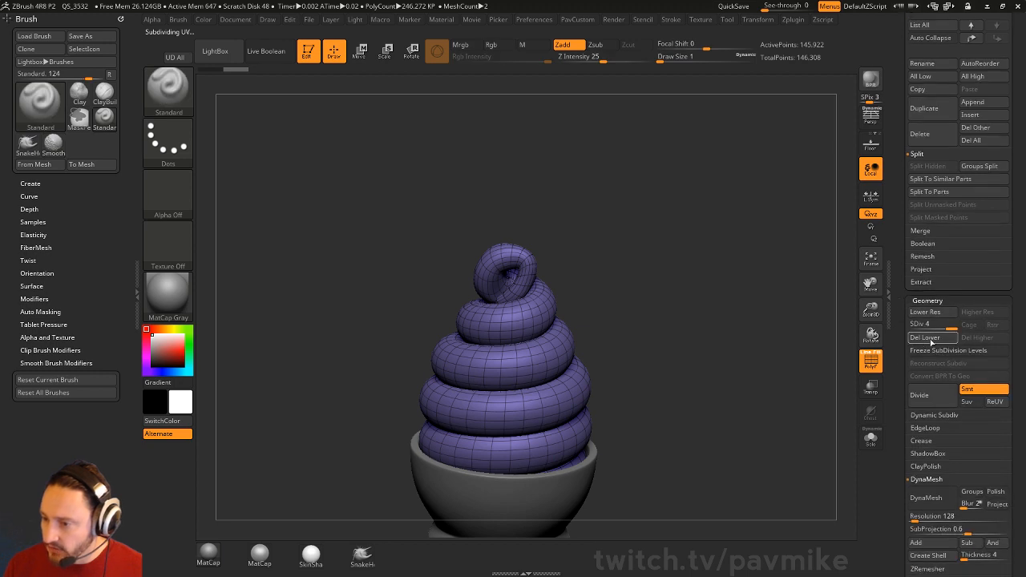
left_click(915, 326)
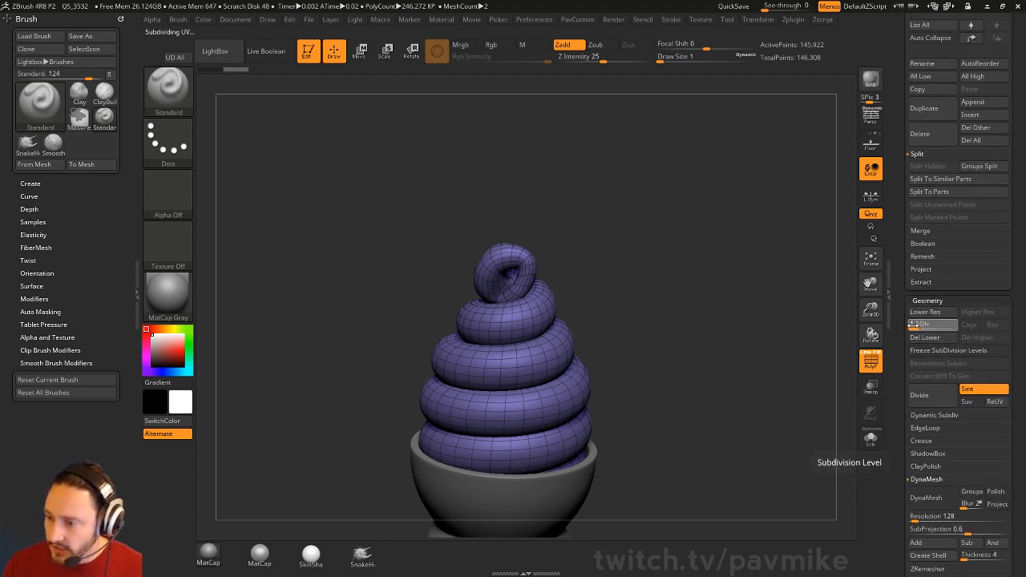
left_click_drag(918, 325, 955, 324)
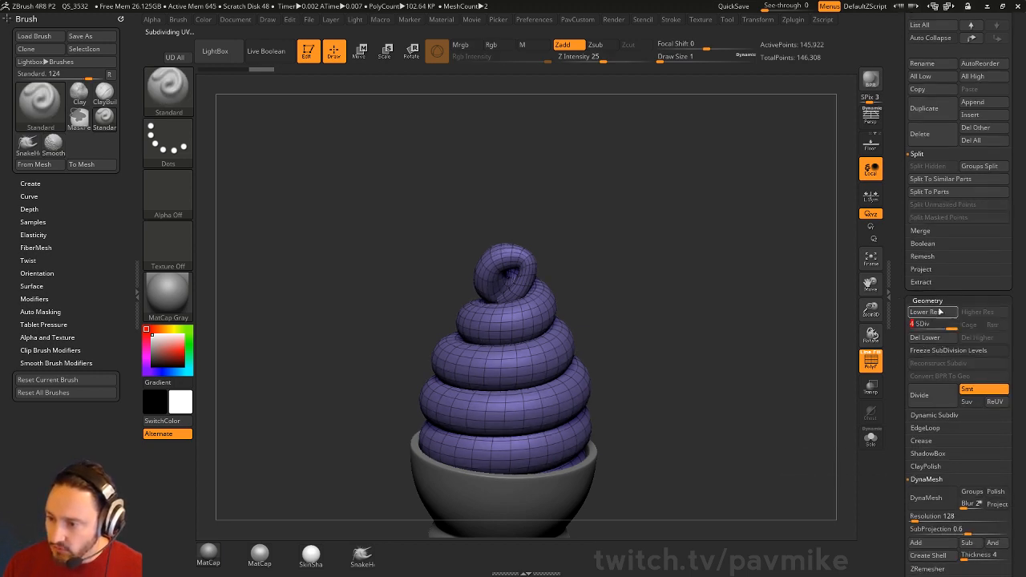
left_click(935, 340)
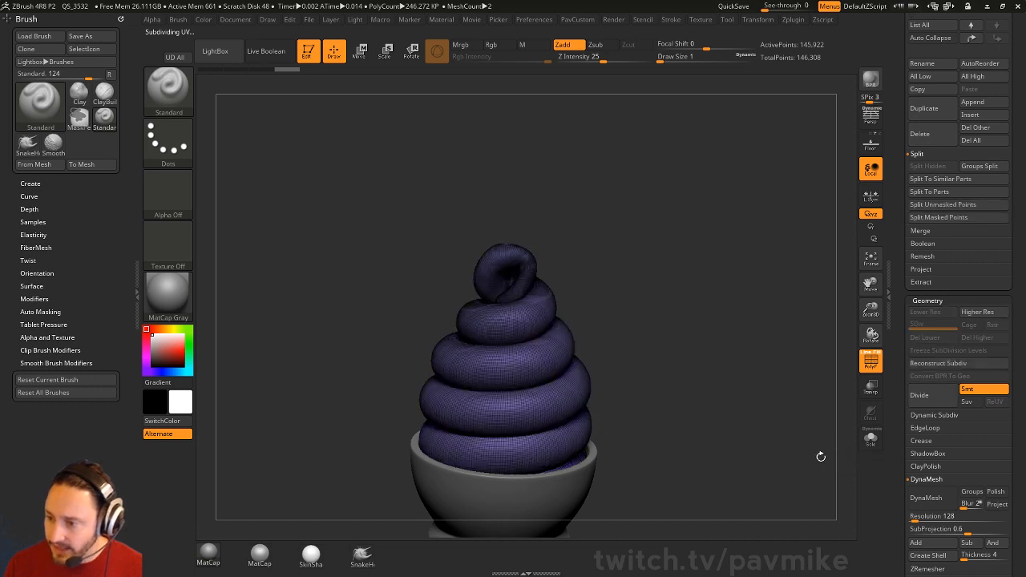
Step: Reconstruct the swirl's lower subdivision levels as far down as possible
left_click(951, 364)
left_click(954, 366)
left_click(954, 366)
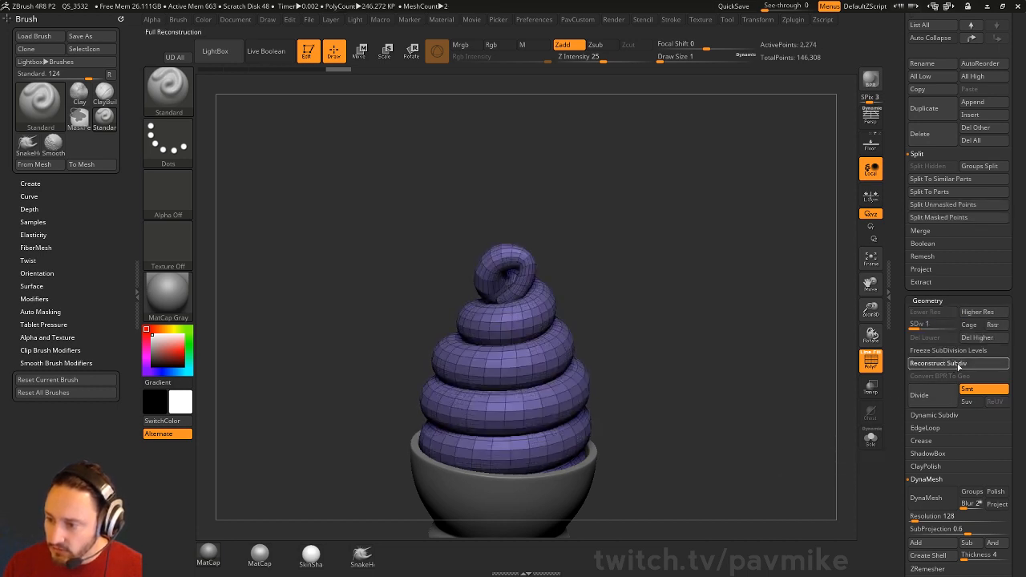
left_click(957, 365)
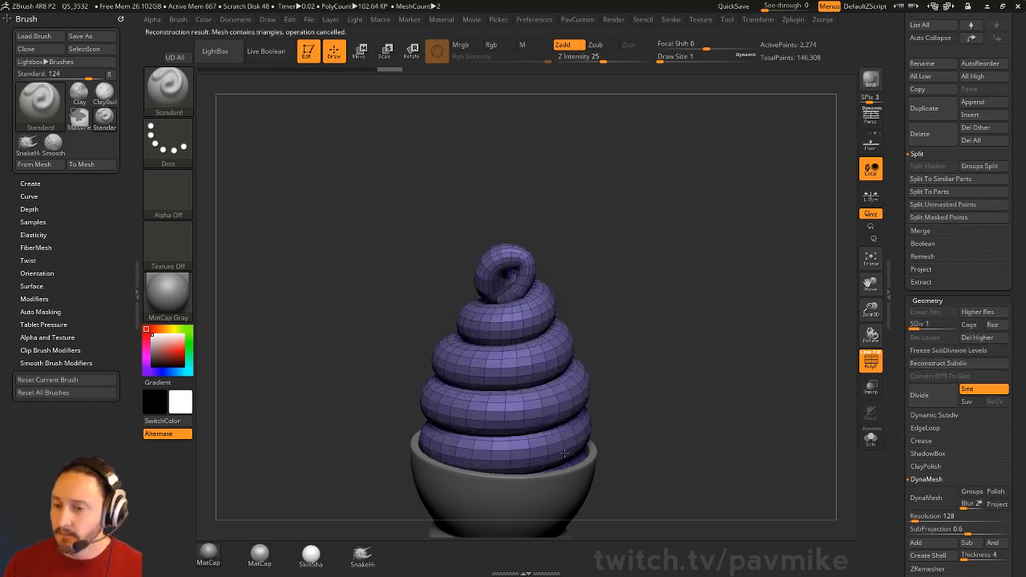
Step: Isolate the swirl in Solo mode and separate its flat end cap into its own polygroup with Groups By Normals
left_click_drag(735, 326, 748, 358)
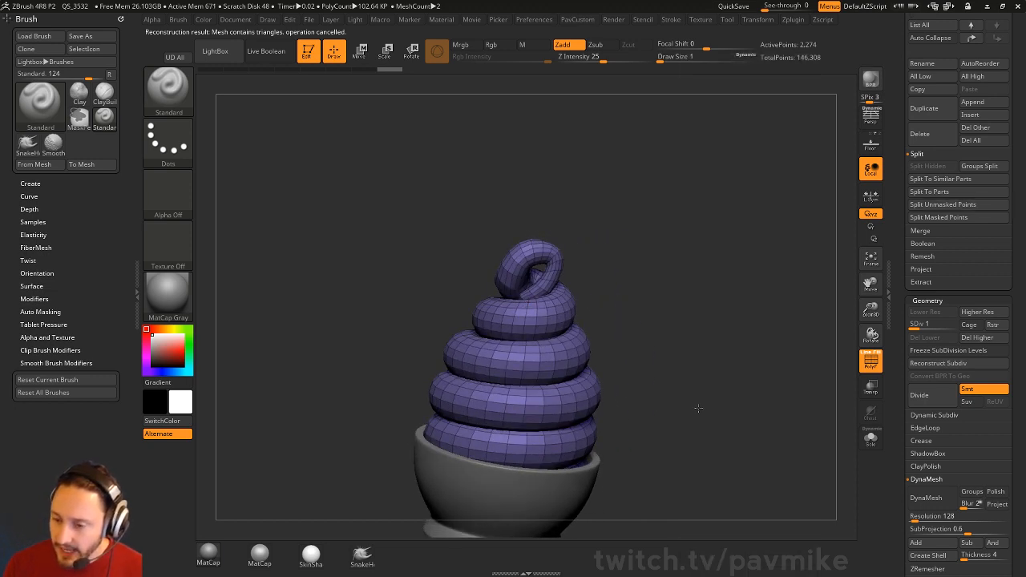
left_click_drag(698, 408, 721, 435)
left_click_drag(733, 381, 778, 382)
key("space")
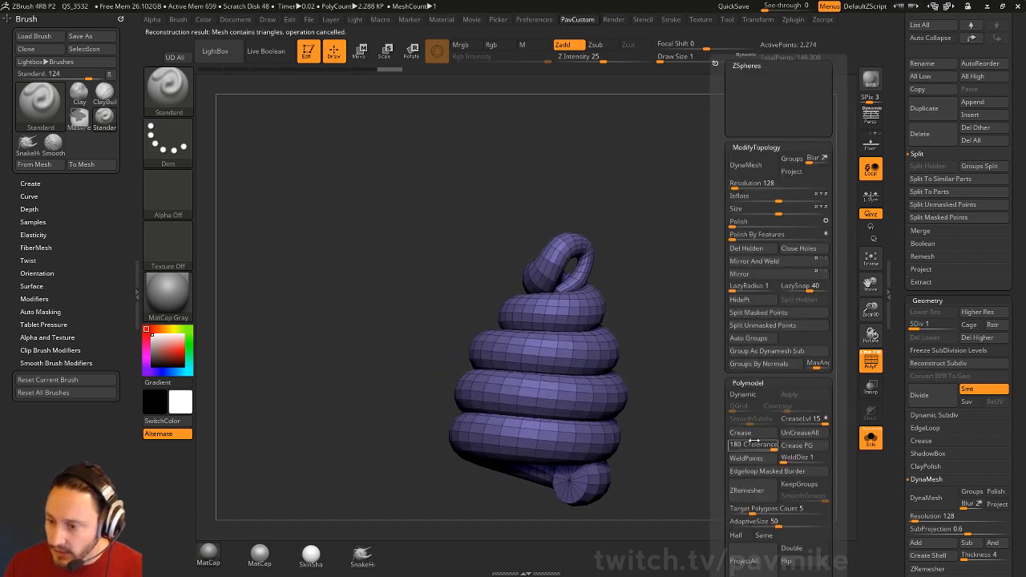
left_click(757, 363)
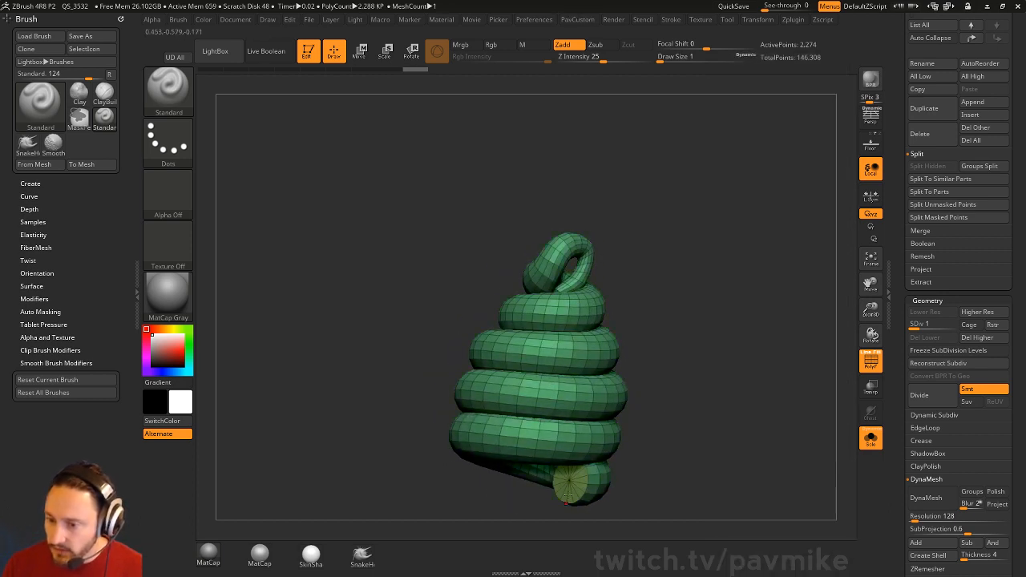
Step: Delete the swirl's higher subdivision levels, keeping the low-resolution base mesh
left_click_drag(673, 354, 767, 274)
key("space")
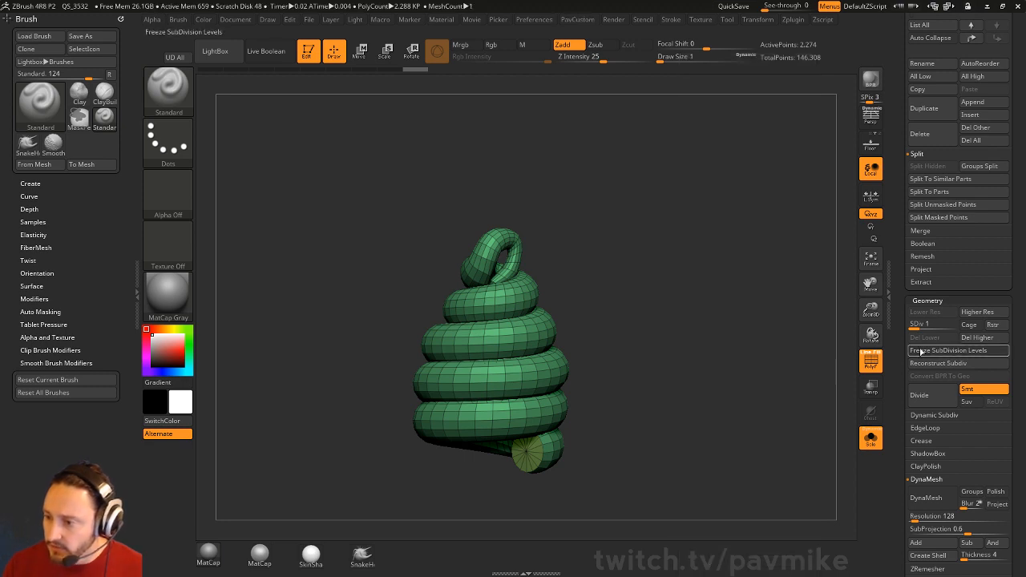
left_click_drag(901, 345, 911, 232)
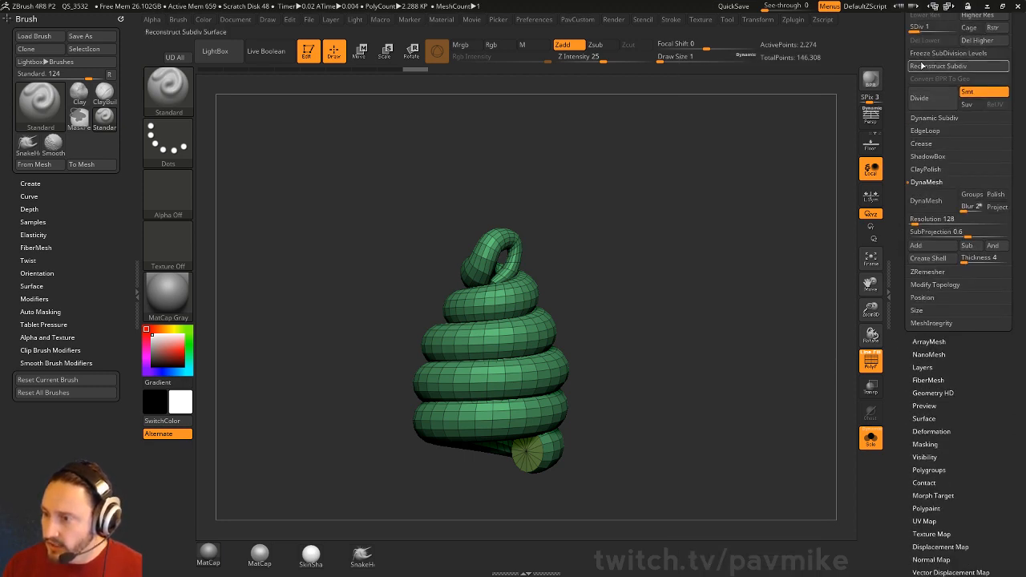
left_click(977, 40)
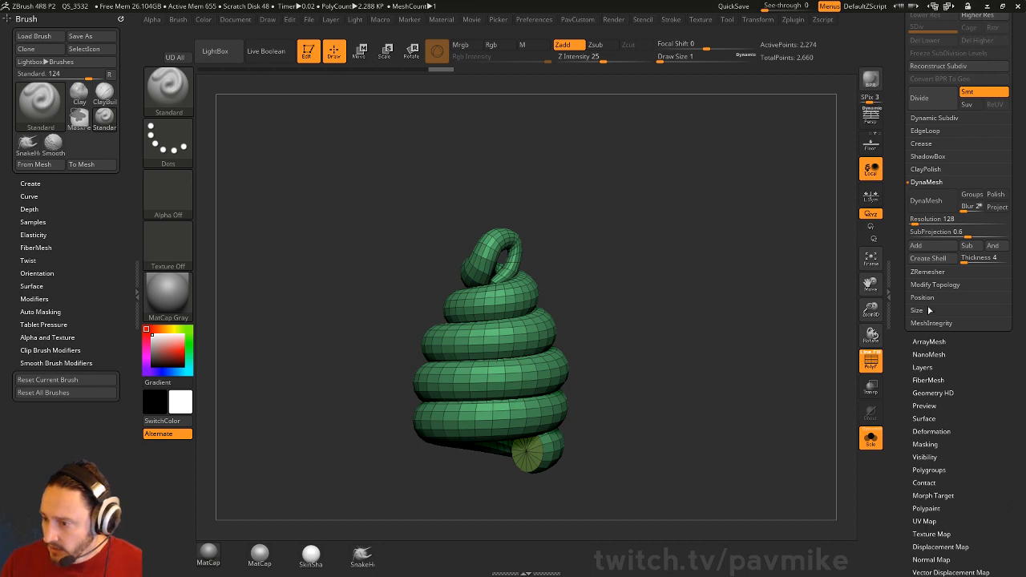
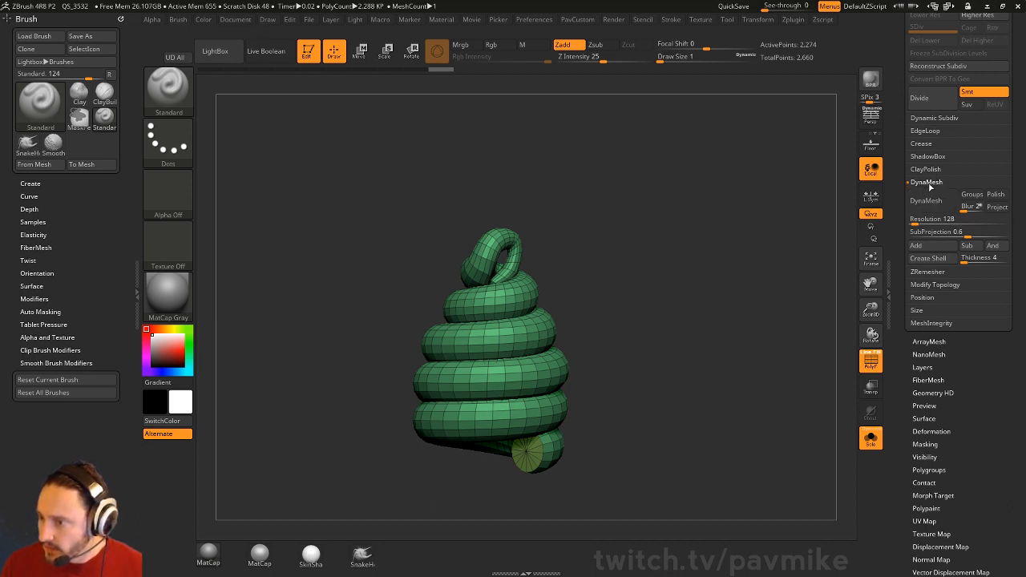
Step: ZRemesh the swirl with the Same polygon count option, AdaptiveSize 0 and KeepGroups enabled
left_click(928, 183, "shift")
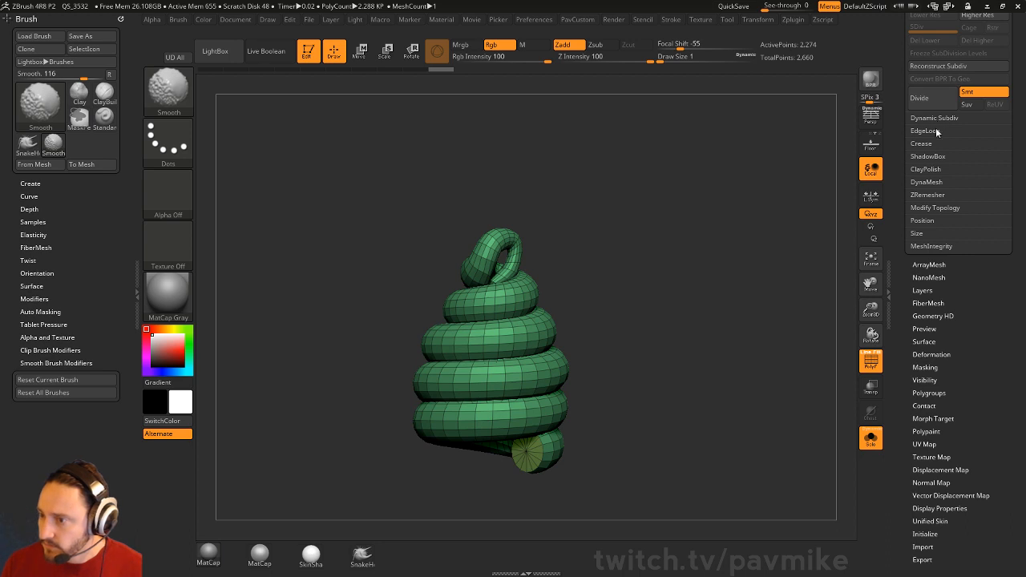
left_click(913, 194, "shift")
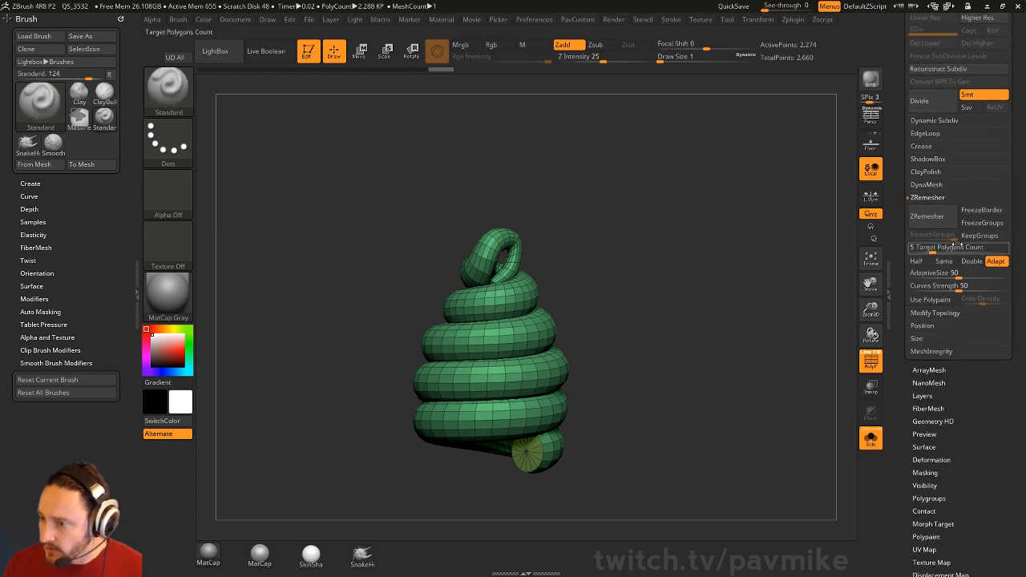
left_click(944, 262)
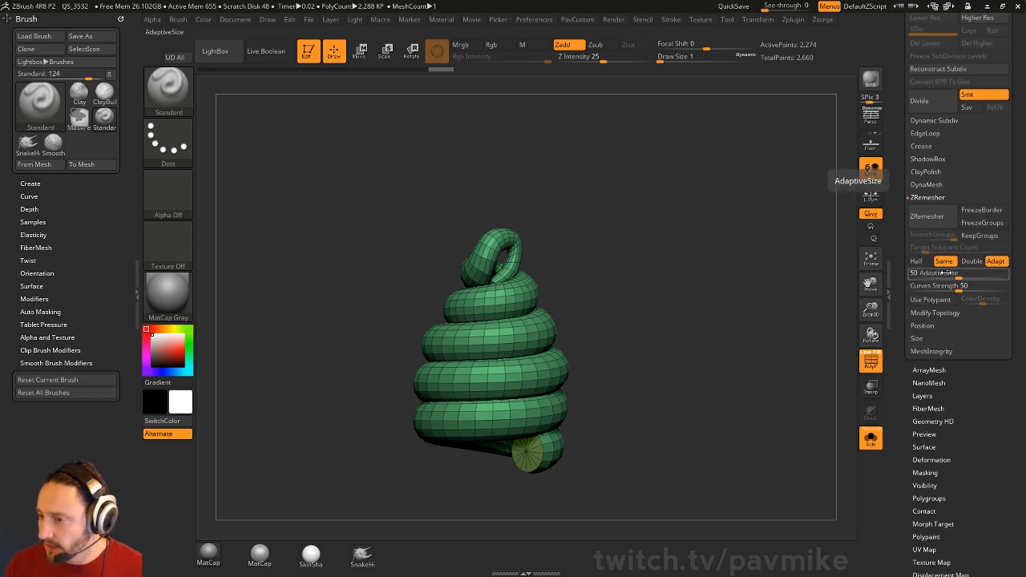
left_click_drag(944, 272, 889, 273)
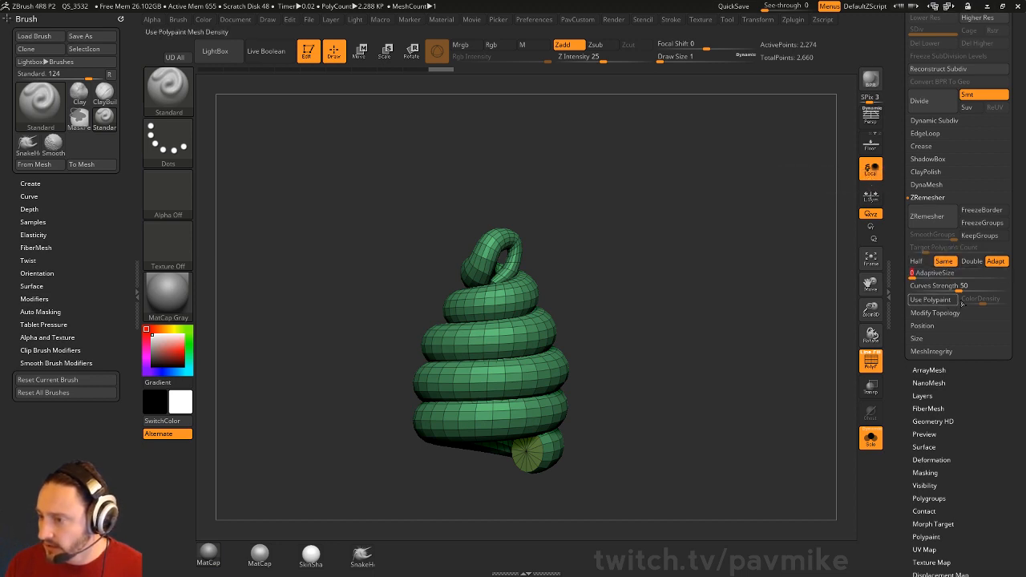
left_click(979, 235)
left_click(927, 217)
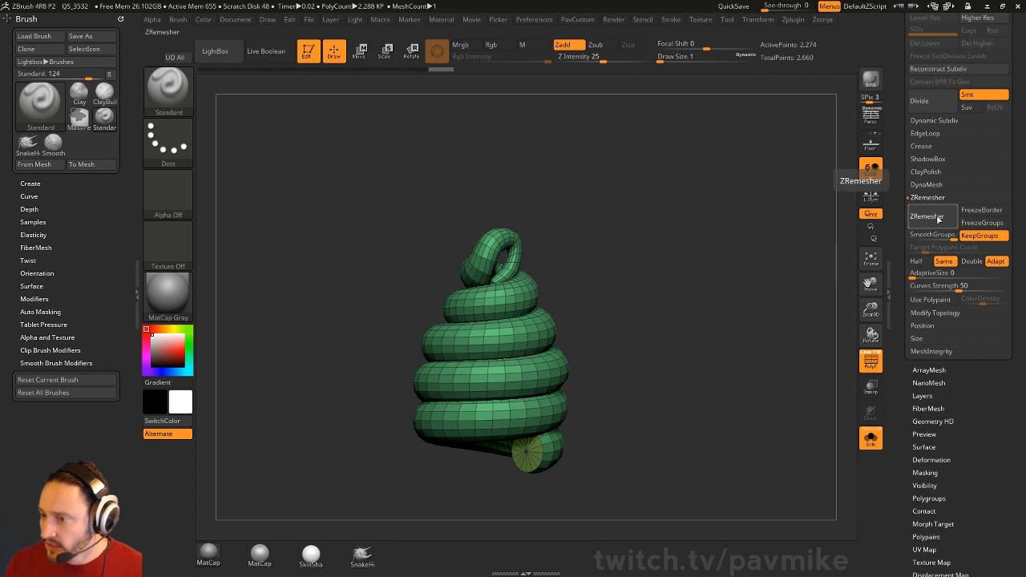
left_click_drag(675, 282, 606, 260)
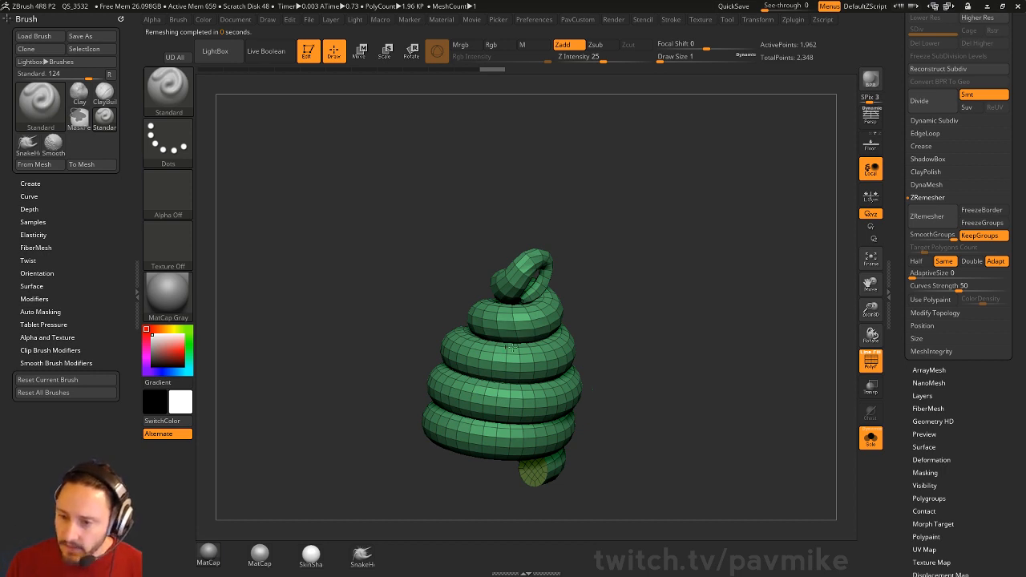
Step: Hide the end cap polygroup at the base of the swirl and delete the hidden polygons
mouse_move(561, 249)
left_mouse_down()
mouse_move(636, 248)
mouse_move(753, 351)
mouse_move(721, 306)
mouse_move(770, 366)
left_mouse_up()
key("ctrl+shift")
left_click(606, 418, "ctrl+shift")
key("2")
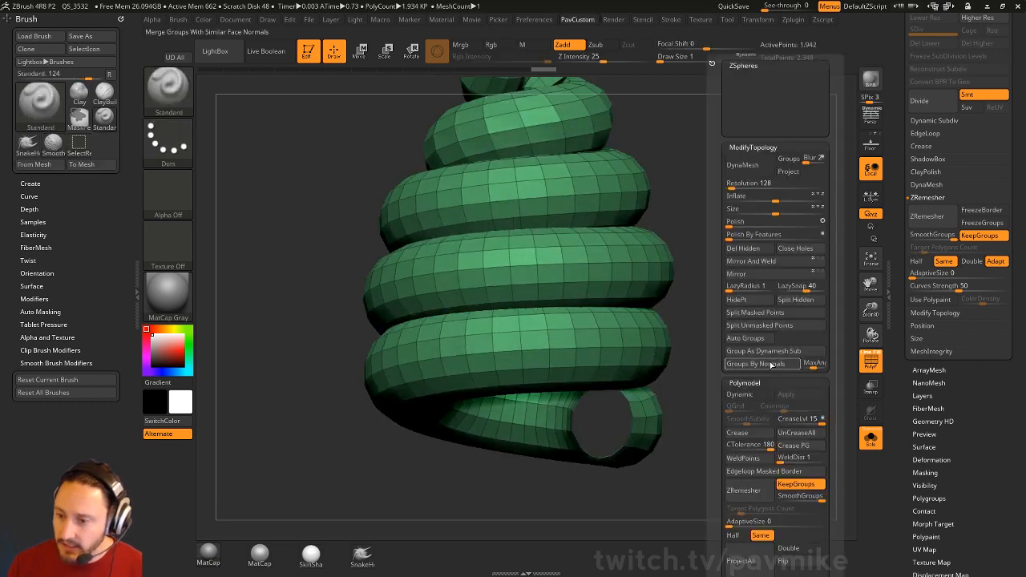
left_click(745, 247)
Step: Close the open end of the swirl with the ZModeler edge action Close, targeting a Convex Hole
key("b")
key("z")
key("m")
key("space")
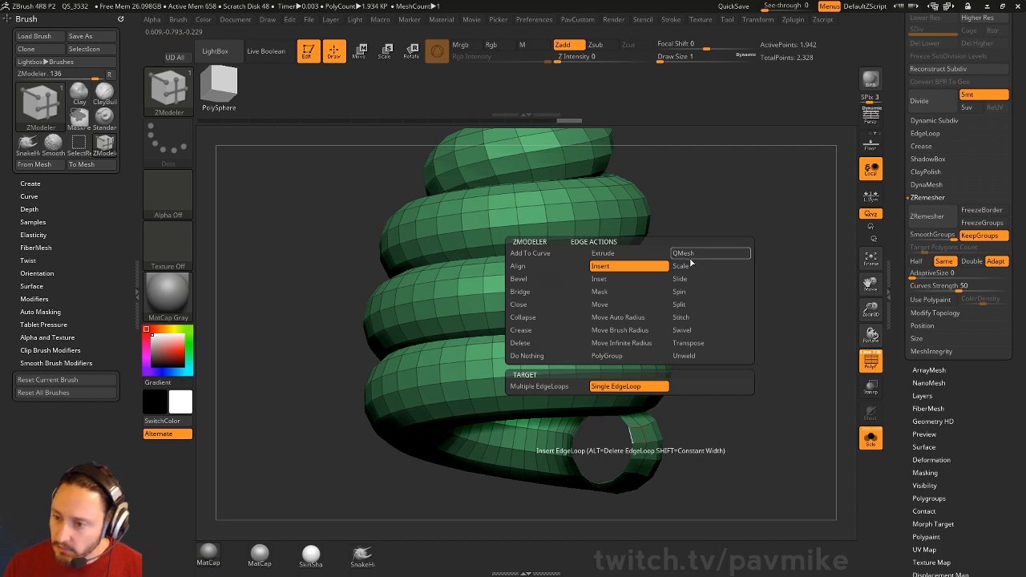
left_click(528, 306)
left_click(609, 386)
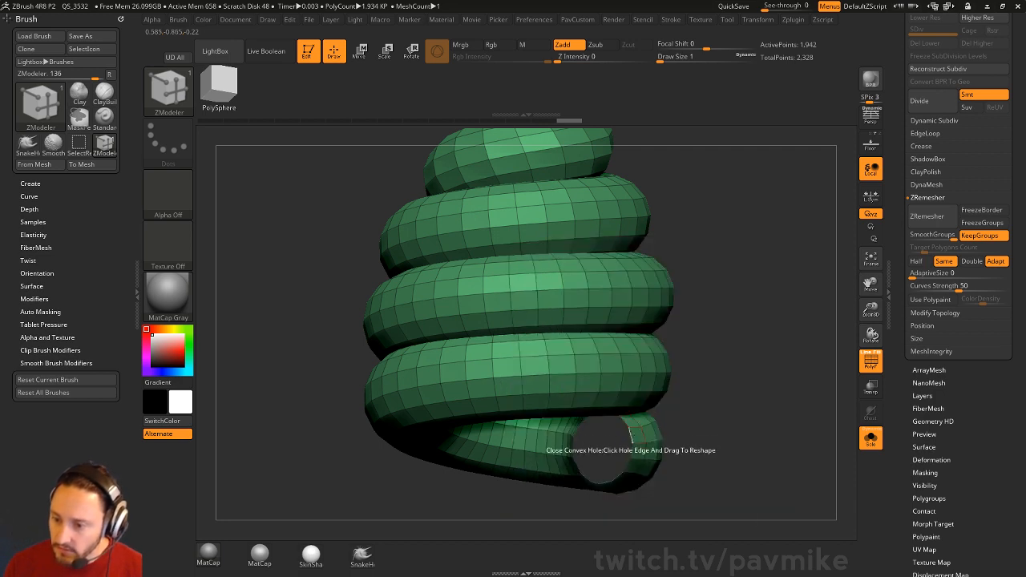
left_click(633, 433)
Step: Isolate the new end cap, assign it a polygroup, and show the full cone again with Solo and polyframe off
left_click(633, 433, "ctrl+shift")
key("ctrl+w")
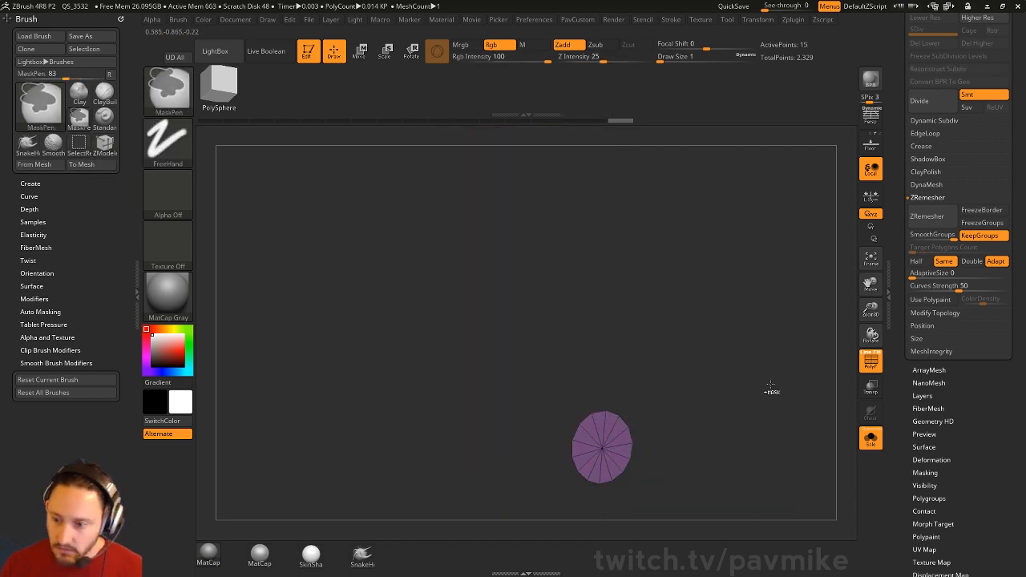
left_click(773, 369, "ctrl+shift")
left_click_drag(787, 369, 681, 333, "alt")
left_click(865, 435)
key("shift+f")
left_click_drag(801, 302, 756, 301)
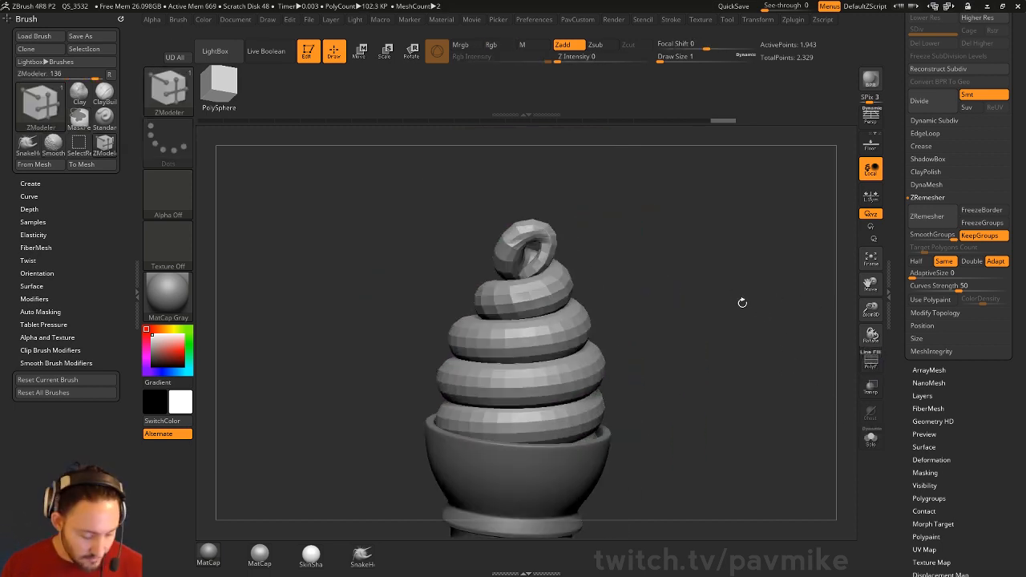
Step: Smooth the swirl with Dynamic Subdiv and set SmoothSubdiv to 4
key("d")
key("2")
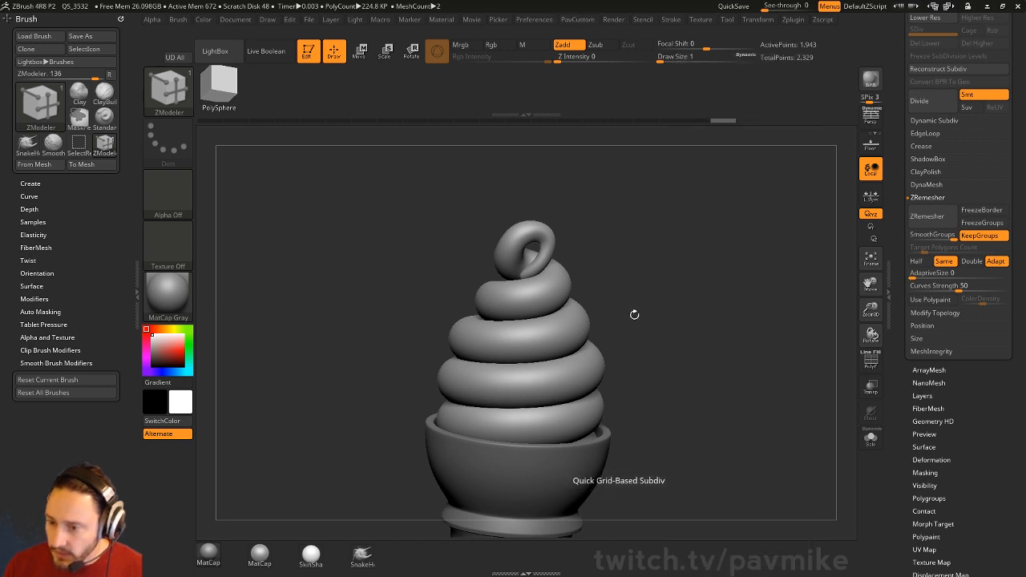
left_click_drag(634, 315, 762, 364, "alt")
key("2")
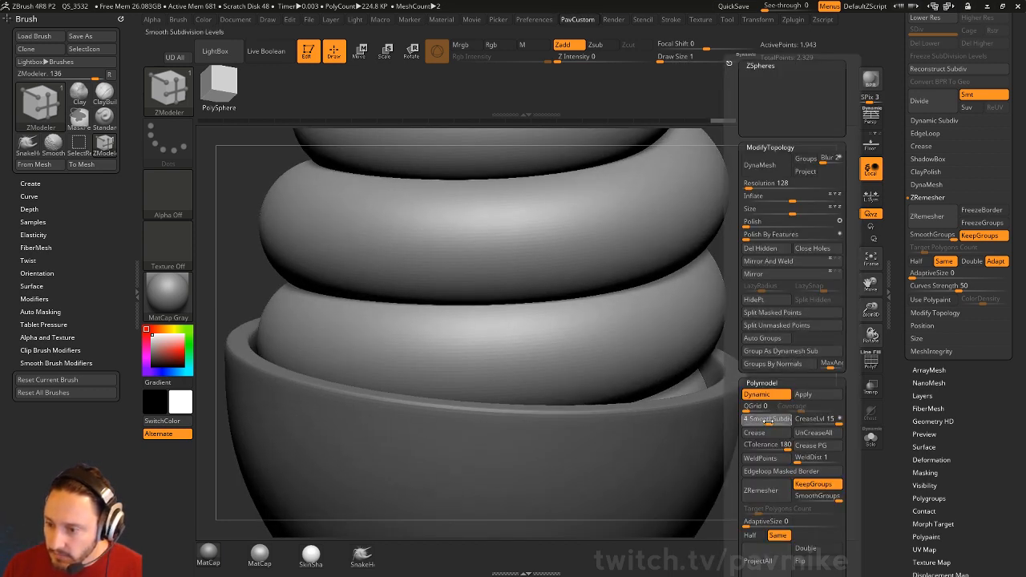
key("f")
Step: Switch to the Standard brush and inspect the smoothed swirl on the cone from several angles
key("b")
key("s")
key("t")
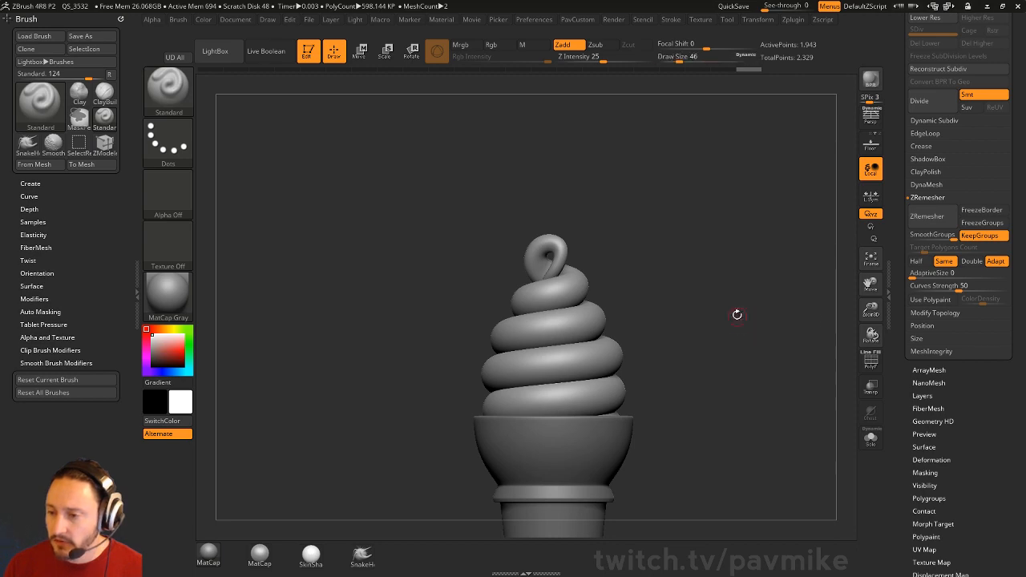
left_click_drag(736, 314, 831, 307)
left_click_drag(900, 266, 876, 325)
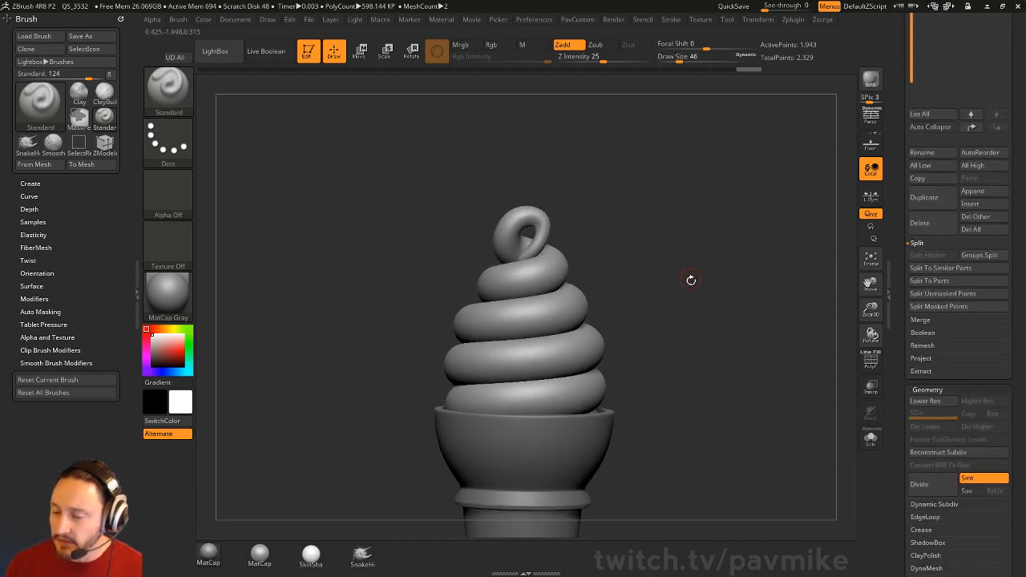
left_click_drag(690, 279, 738, 331)
key("s")
key("space")
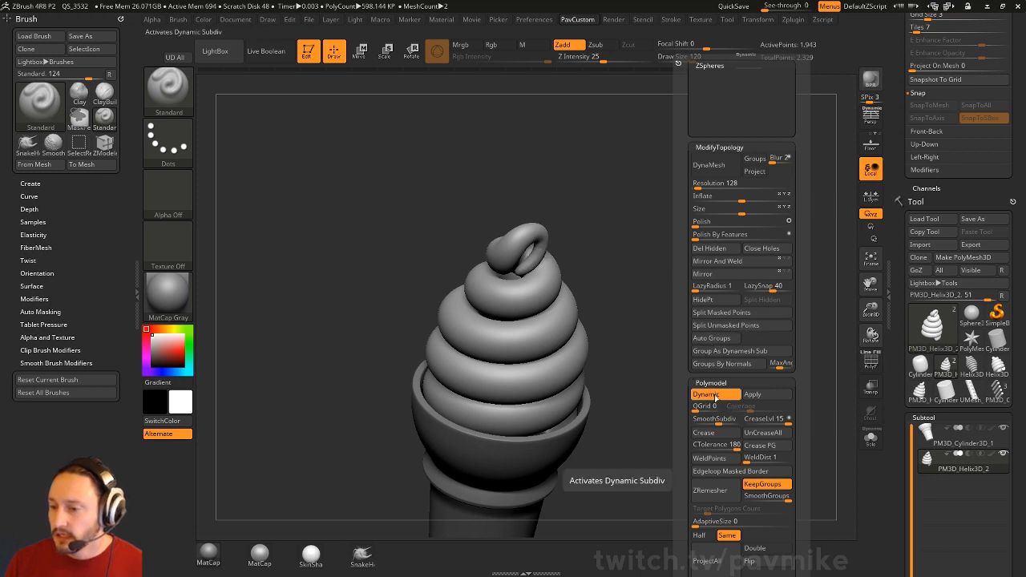
left_click_drag(710, 394, 694, 360)
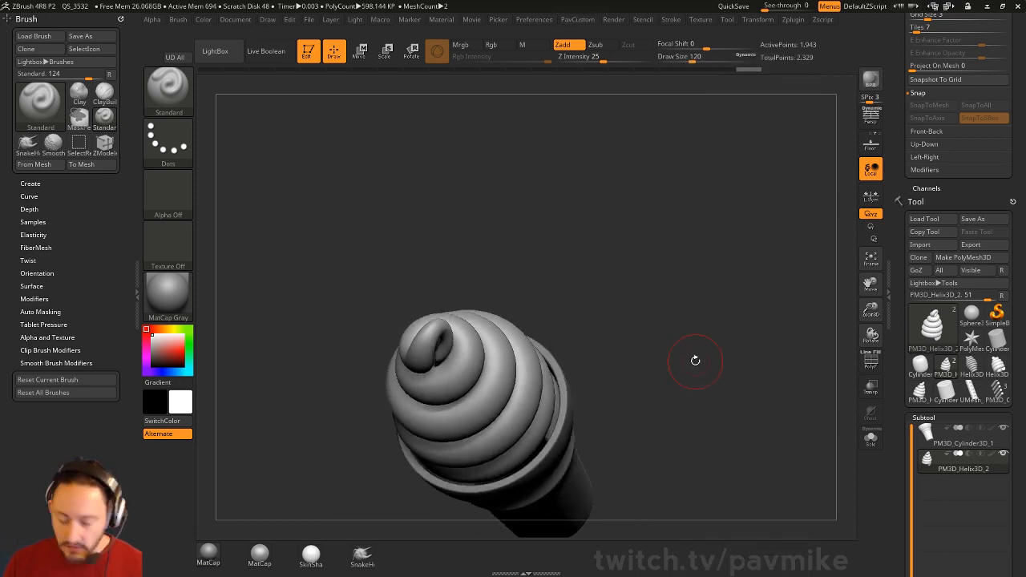
Step: Inflate the swirl's lower coils toward the cone rim with the Inflat brush at draw size 639 and Z Intensity 10
key("b")
key("i")
key("n")
key("s")
left_click_drag(604, 404, 645, 404)
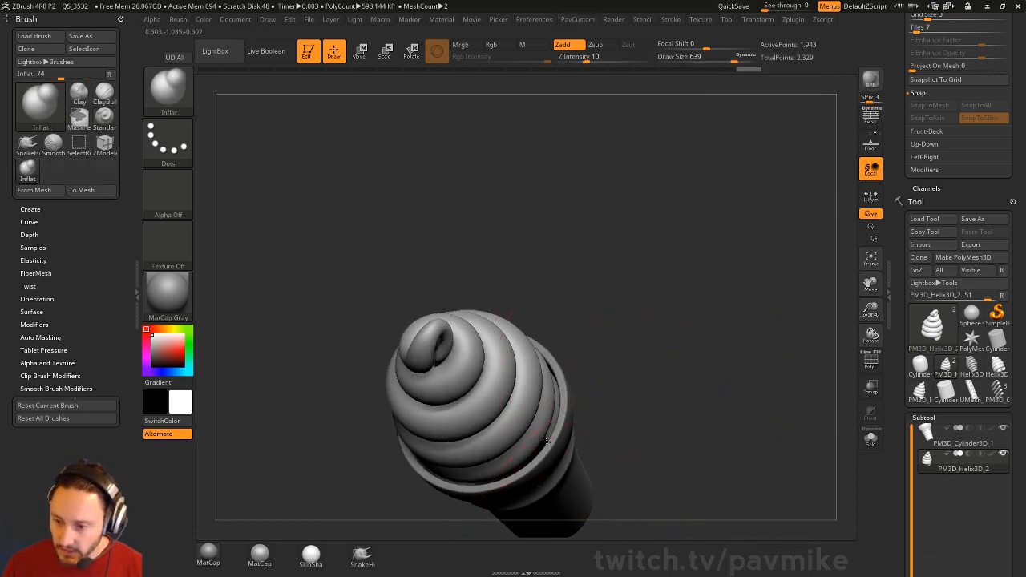
mouse_move(558, 398)
left_mouse_down()
mouse_move(574, 325)
mouse_move(606, 371)
left_mouse_up()
left_click_drag(540, 343, 500, 368)
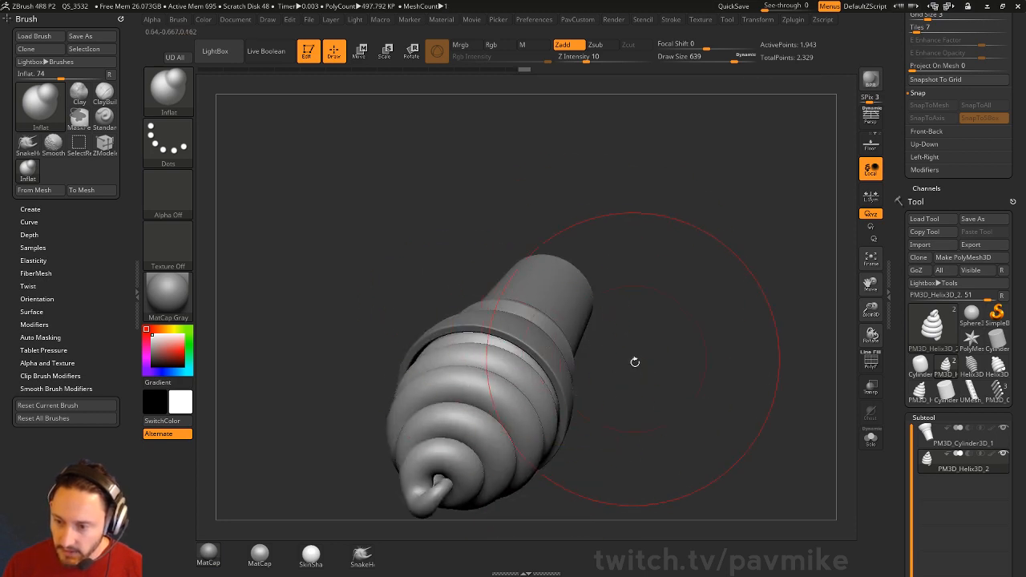
left_click_drag(634, 361, 528, 324)
left_click_drag(591, 275, 409, 385)
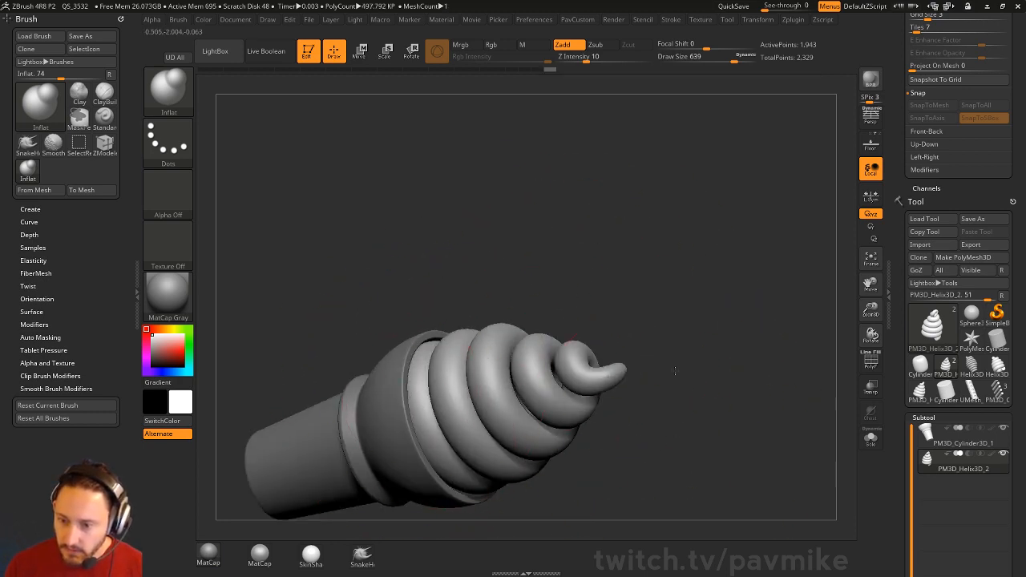
Step: Continue inflating the remaining sides of the swirl near the rim with the Inflat brush at draw size 593
left_click_drag(675, 371, 435, 388)
key("s")
left_click_drag(642, 376, 524, 396)
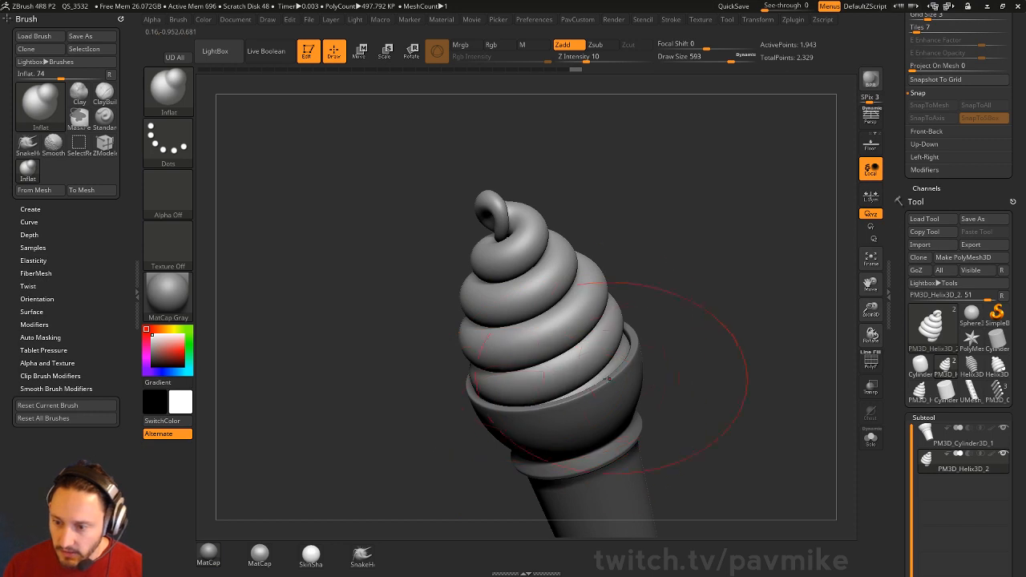
left_click_drag(607, 379, 585, 345)
left_click_drag(712, 297, 716, 437)
left_click_drag(639, 294, 617, 336)
left_click_drag(650, 216, 680, 275)
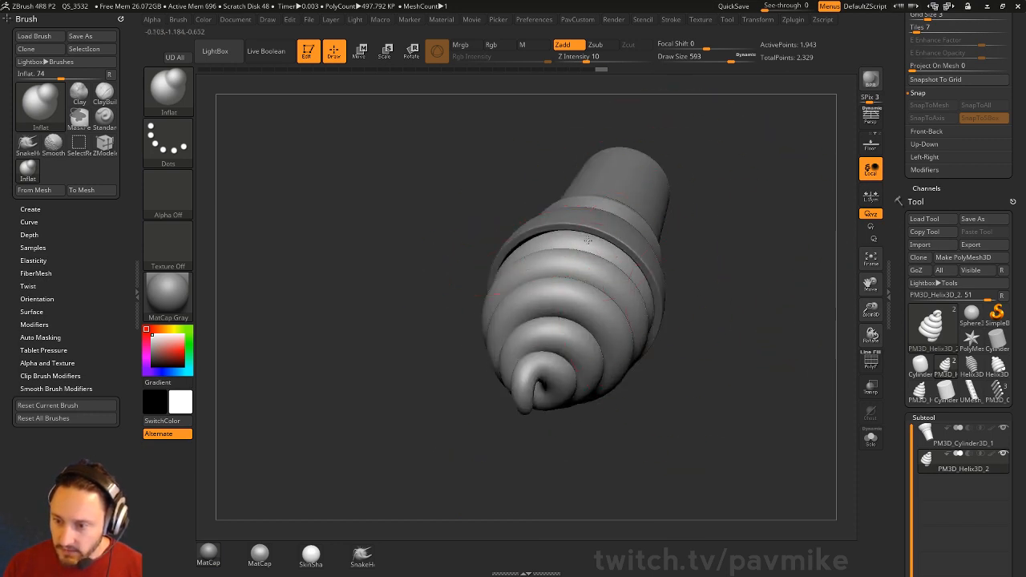
left_click_drag(588, 239, 561, 249)
left_click_drag(449, 239, 553, 225)
mouse_move(727, 260)
left_mouse_down()
mouse_move(726, 211)
mouse_move(710, 202)
mouse_move(684, 302)
mouse_move(651, 301)
left_mouse_up()
Step: Switch back to the Standard brush with a draw size of 80
key("b")
key("s")
key("t")
key("s")
left_click(537, 22)
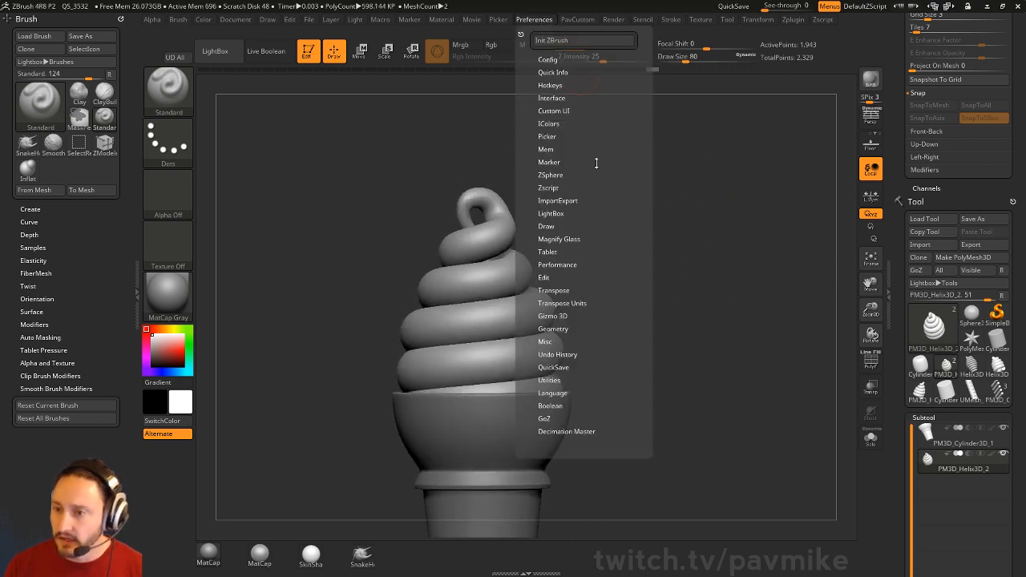
left_click(667, 22)
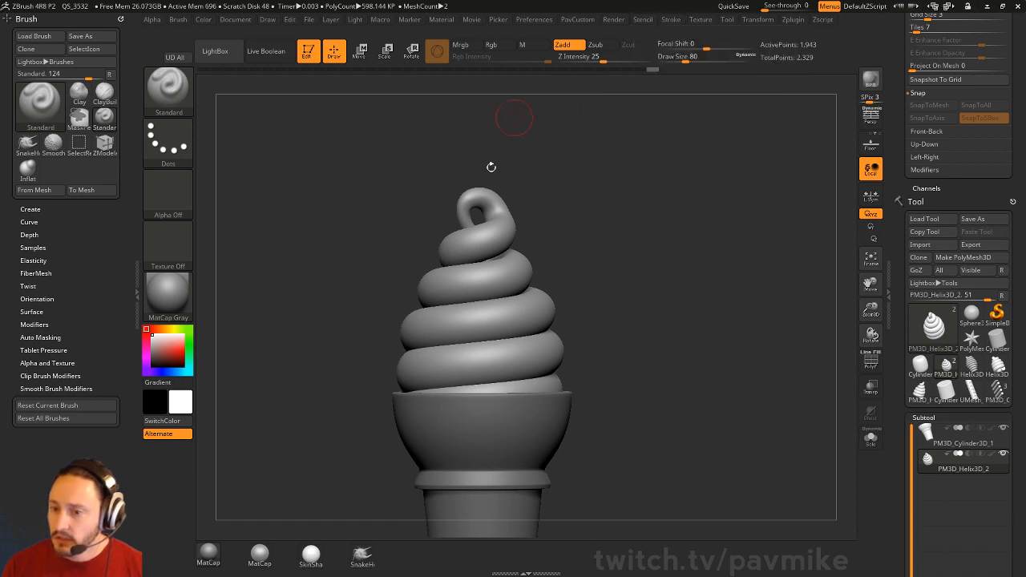
Step: Turn off Dynamic Subdiv on the swirl, show its polyframe, and face the model from directly above
left_click_drag(660, 265, 739, 246)
key("shift+d")
left_click(870, 360)
left_click_drag(827, 350, 761, 392)
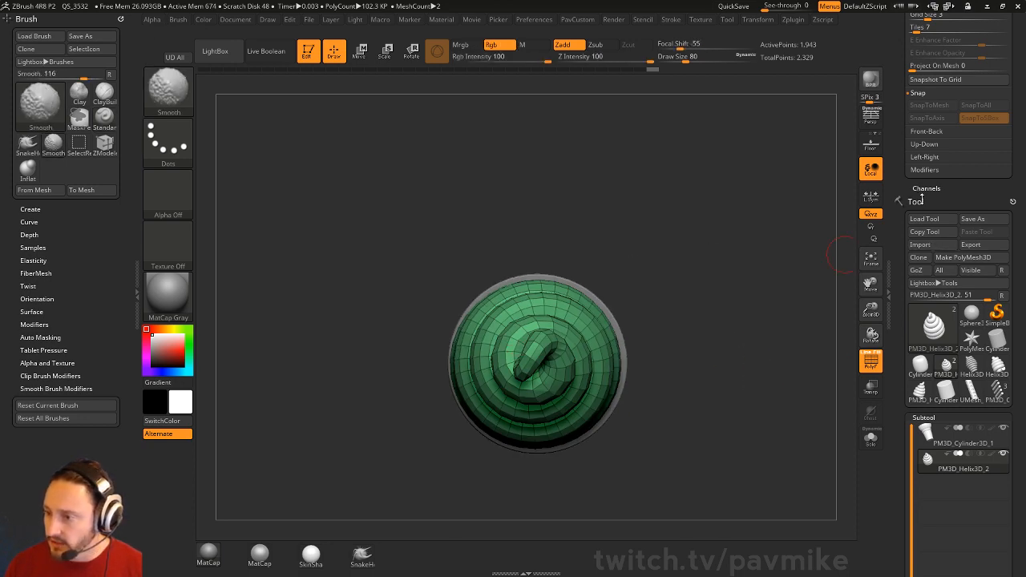
Step: Assign a separate polygroup to the swirl's upward-facing polygons with Group Front from the top view
left_click(897, 228)
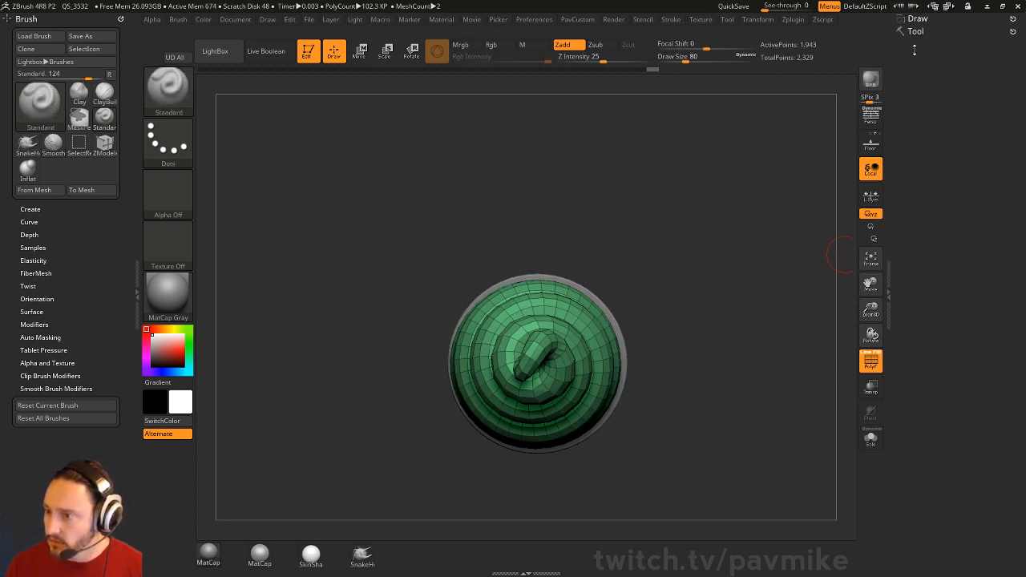
left_click(969, 19)
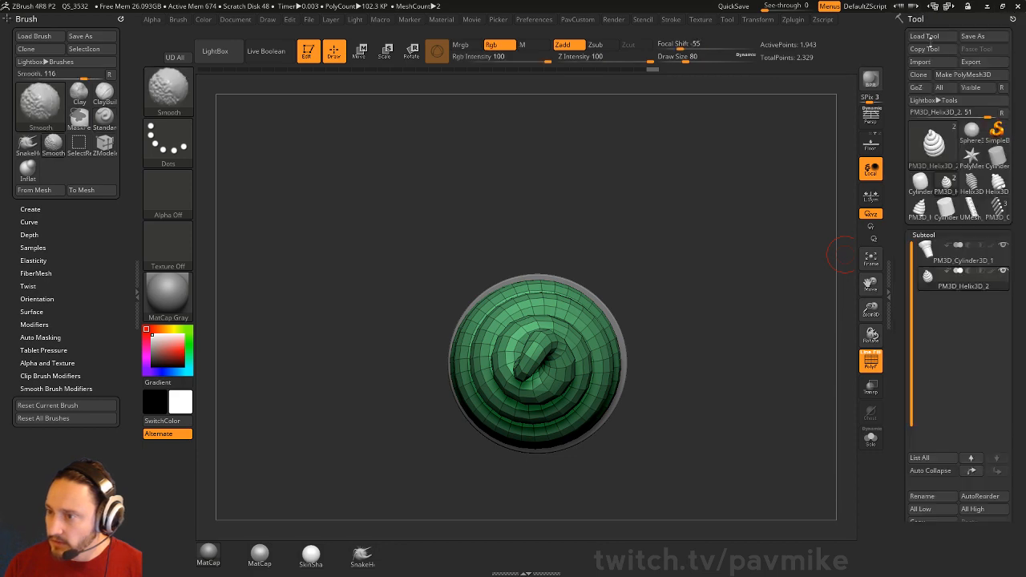
left_click_drag(901, 297, 913, 149)
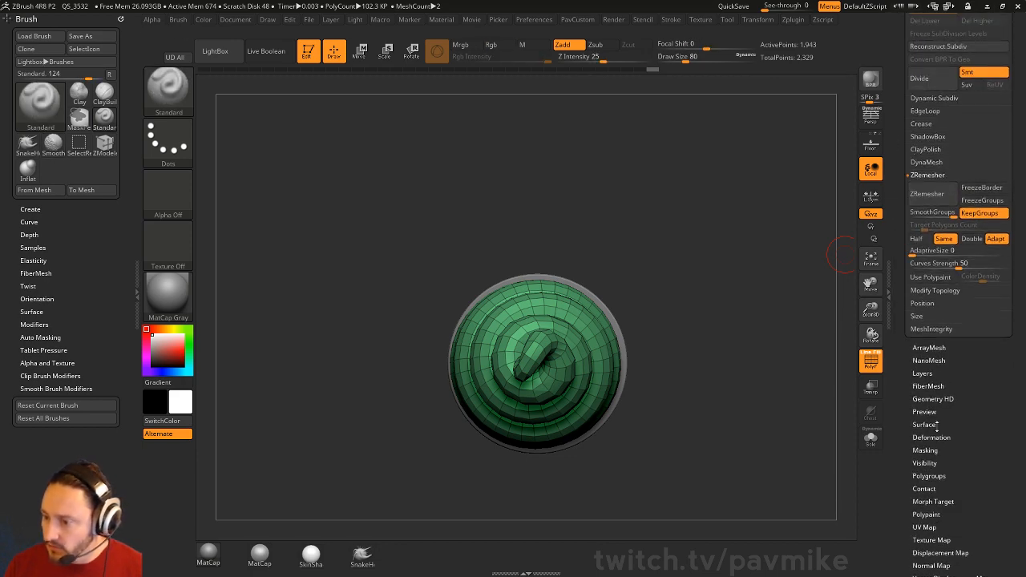
left_click_drag(908, 491, 935, 257)
left_click(929, 380)
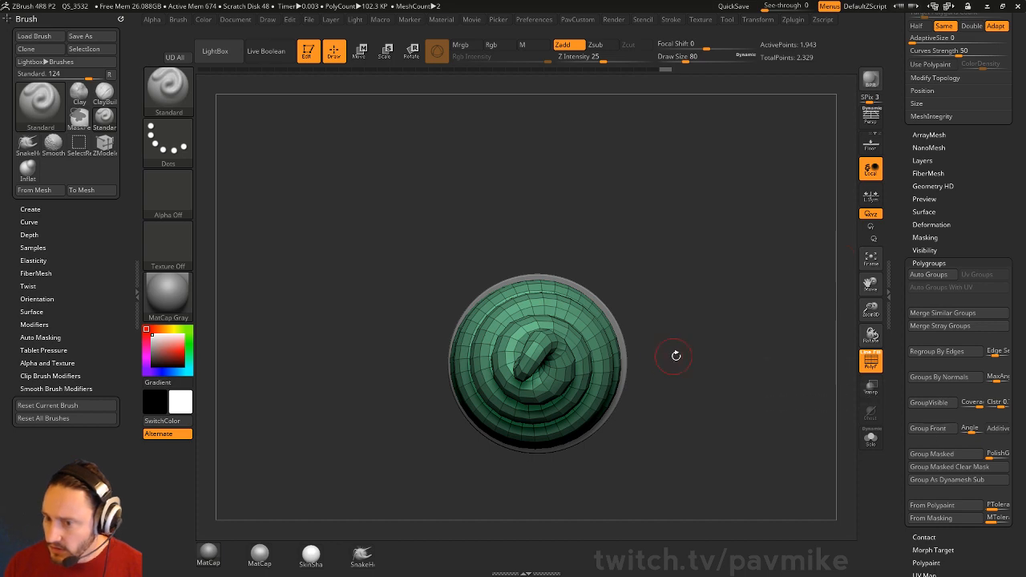
left_click_drag(676, 356, 718, 286)
left_click(927, 429)
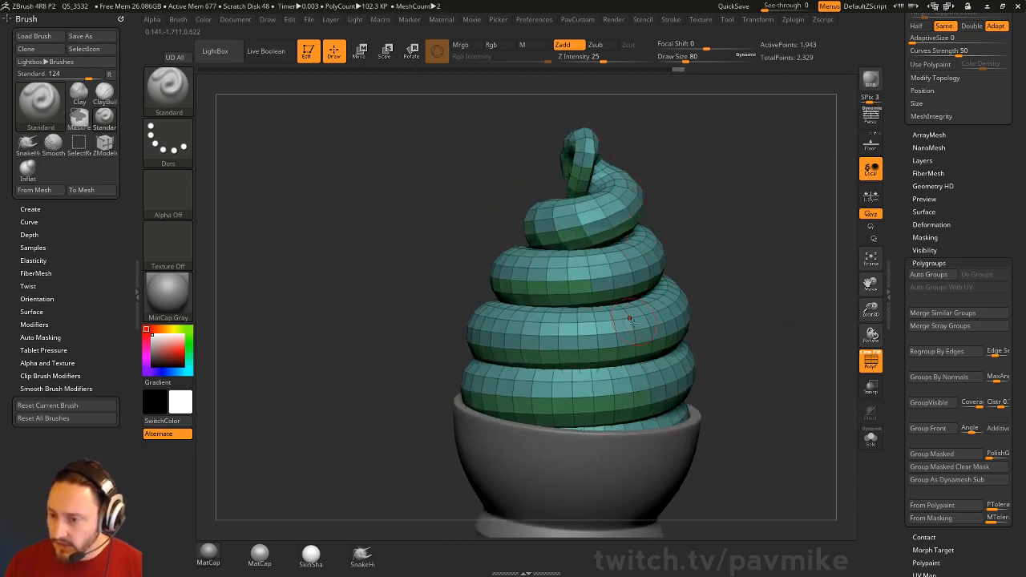
left_click_drag(791, 300, 795, 345)
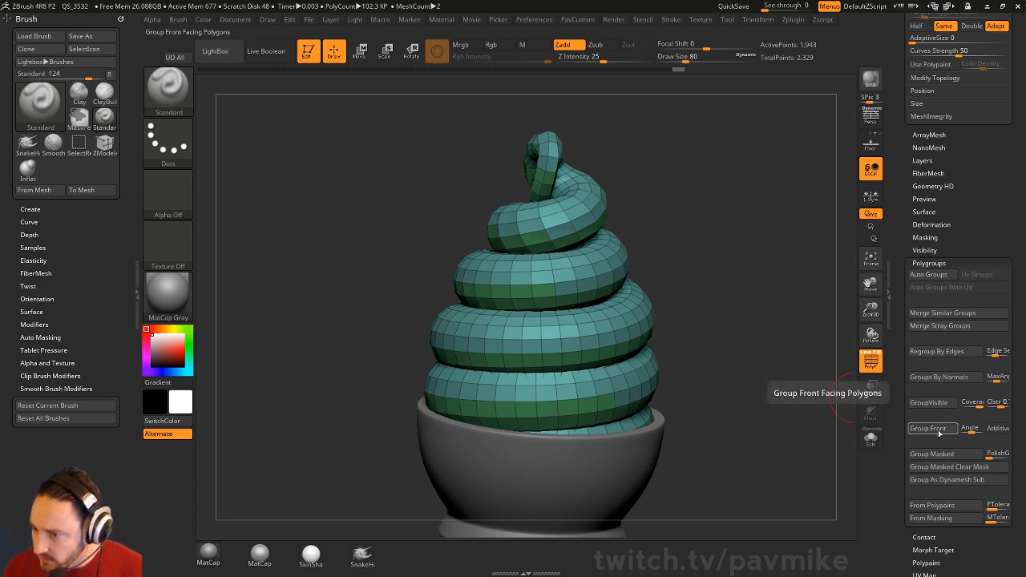
key("ctrl")
key("ctrl+z")
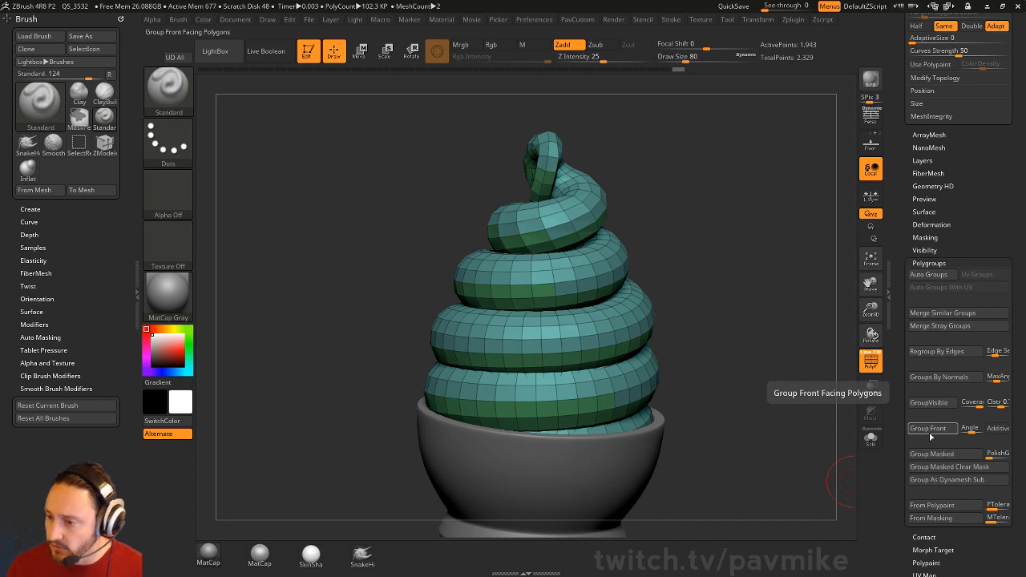
key("ctrl")
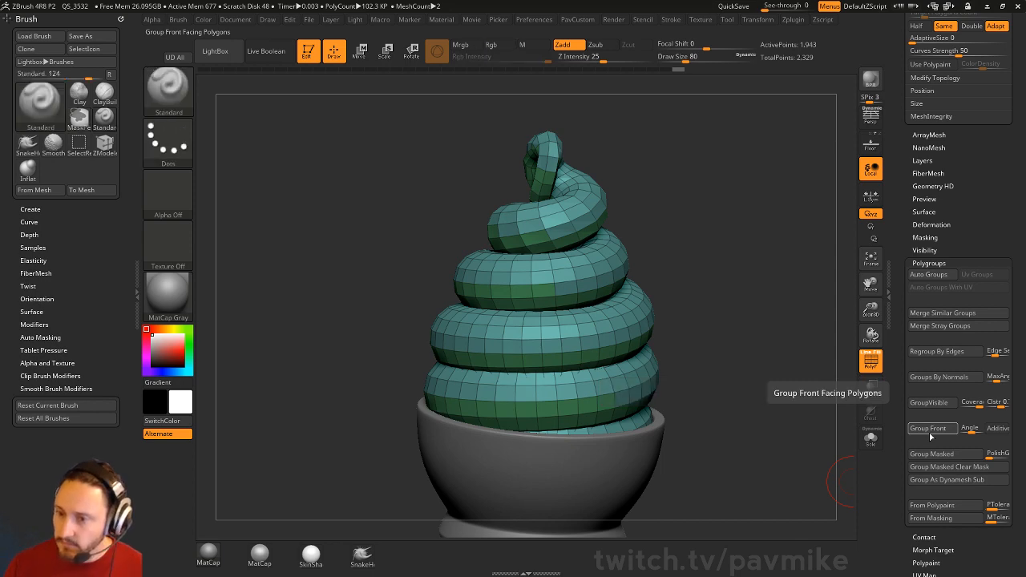
Step: Try the ZModeler polygon action Insert NanoMesh on the swirl, targeting All Polygons
mouse_move(749, 177)
left_mouse_down()
mouse_move(765, 280)
mouse_move(783, 257)
mouse_move(683, 313)
left_mouse_up()
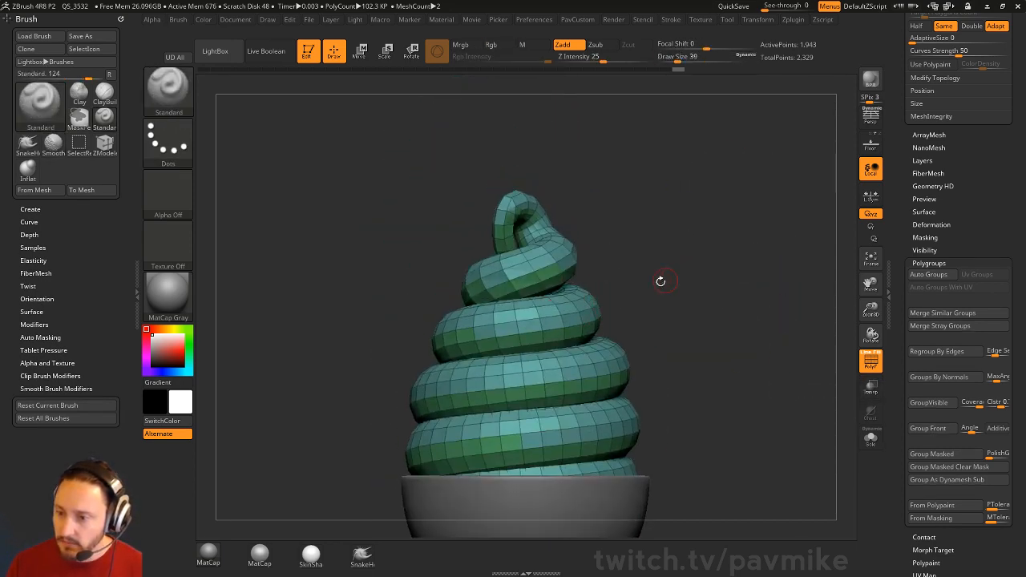
mouse_move(525, 311)
left_mouse_down()
mouse_move(721, 218)
mouse_move(758, 254)
mouse_move(766, 281)
left_mouse_up()
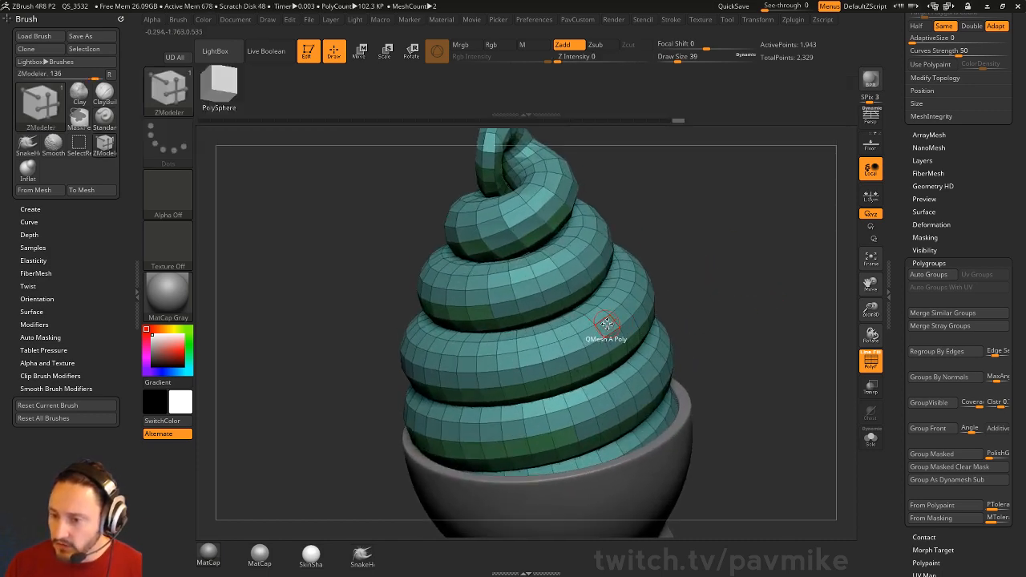
key("space")
left_click(595, 164)
left_click(605, 151)
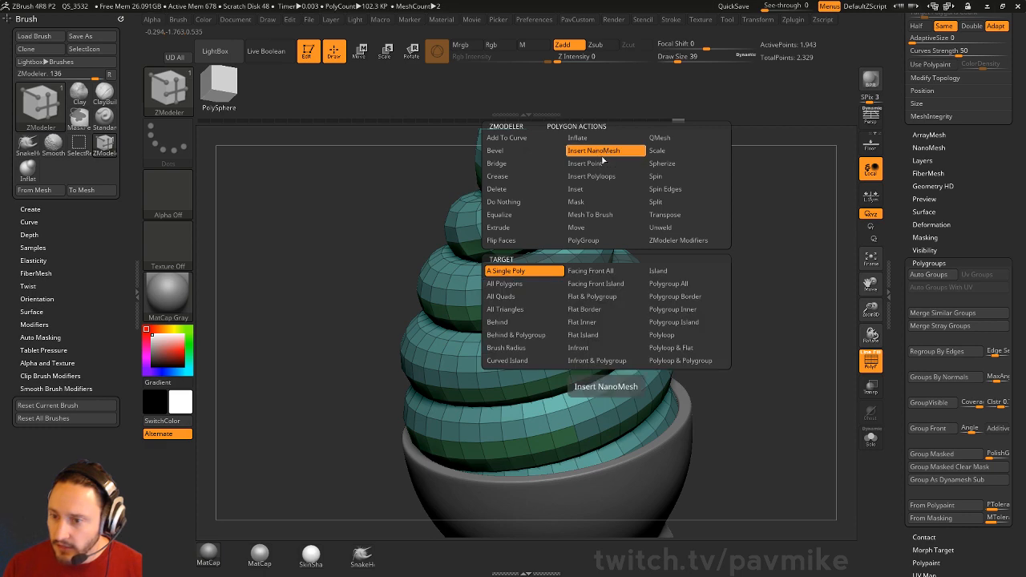
left_click(504, 283)
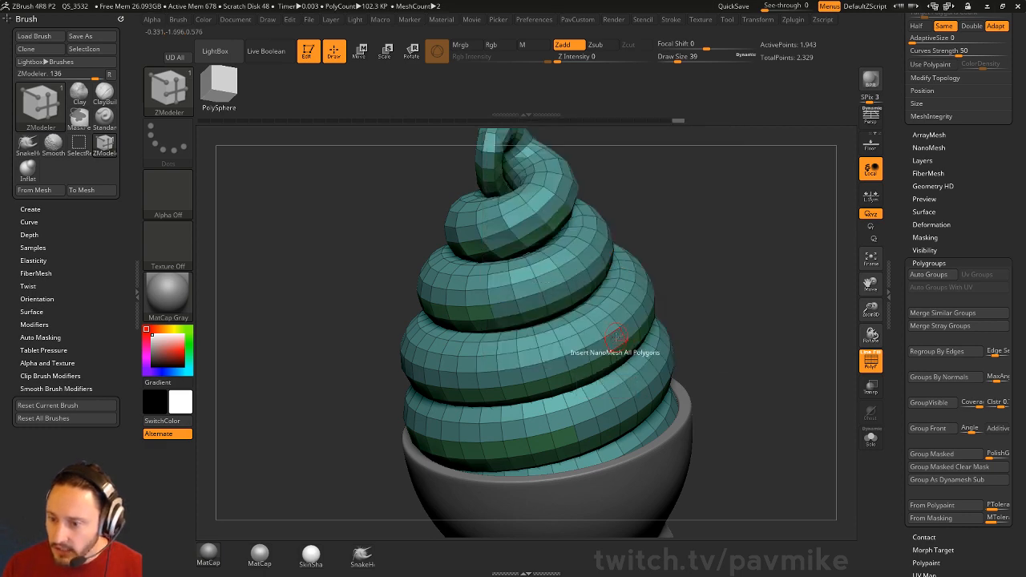
left_click(613, 343)
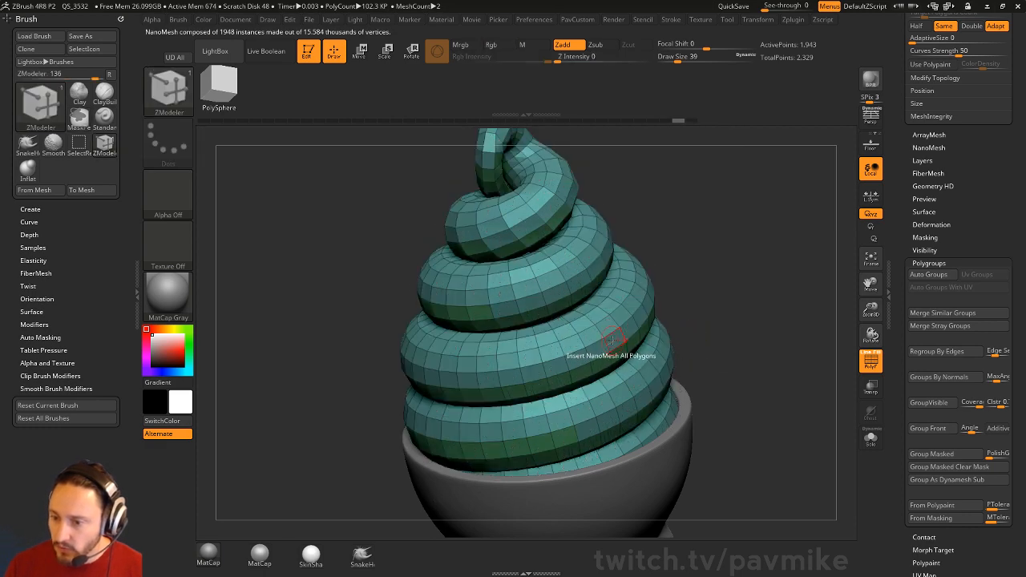
Step: Try Insert NanoMesh with the Polygroup All target on the swirl's upper polygroup, and undo the insertion
key("space")
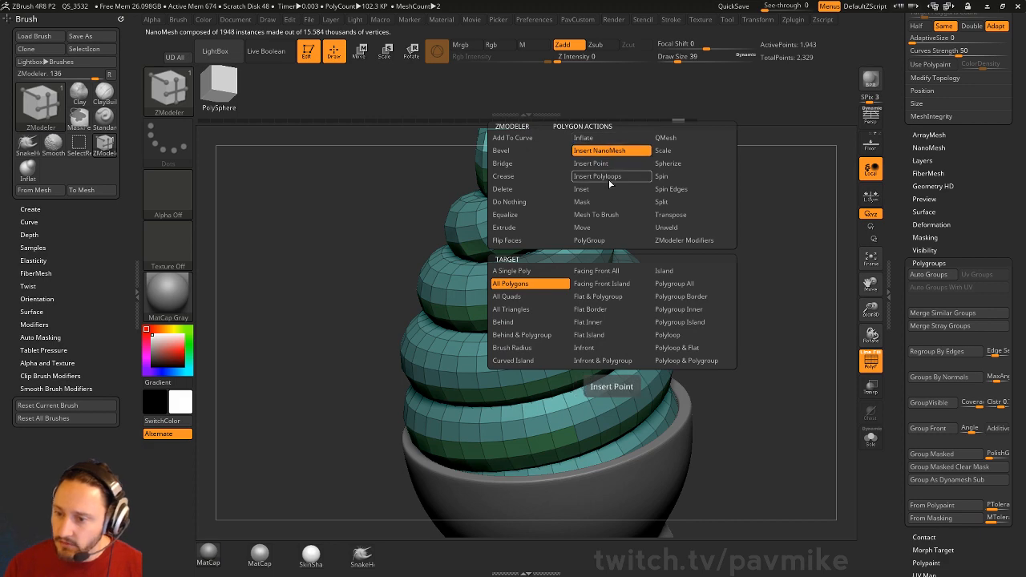
left_click(678, 284)
left_click_drag(632, 373, 817, 382)
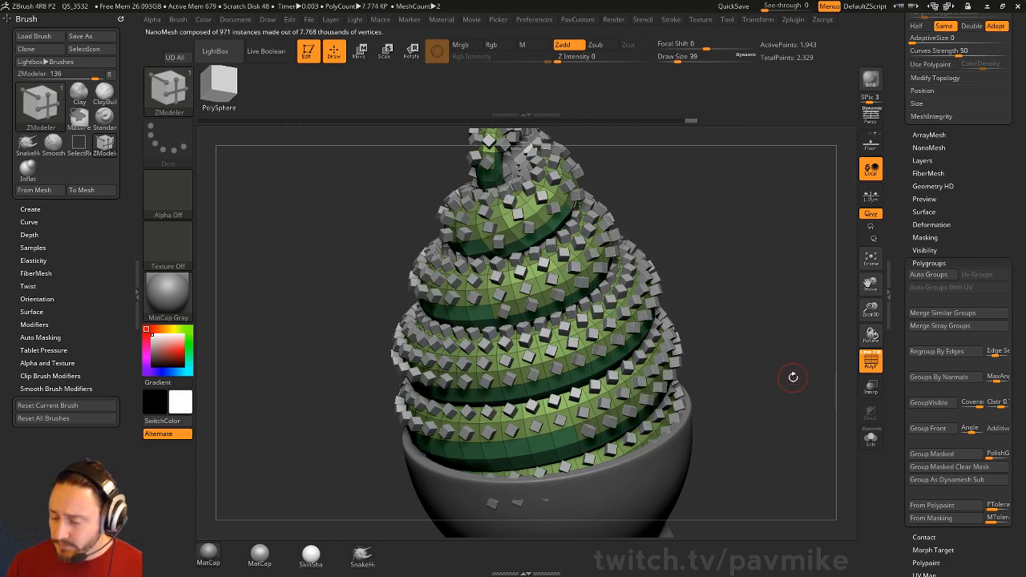
key("ctrl+z")
Step: Leave Edit mode, switch from SimpleBrush to the Sphereinder3D primitive, draw it on the empty canvas, and frame it in Edit mode
left_click_drag(908, 228, 904, 466)
key("s")
left_click_drag(787, 316, 782, 316)
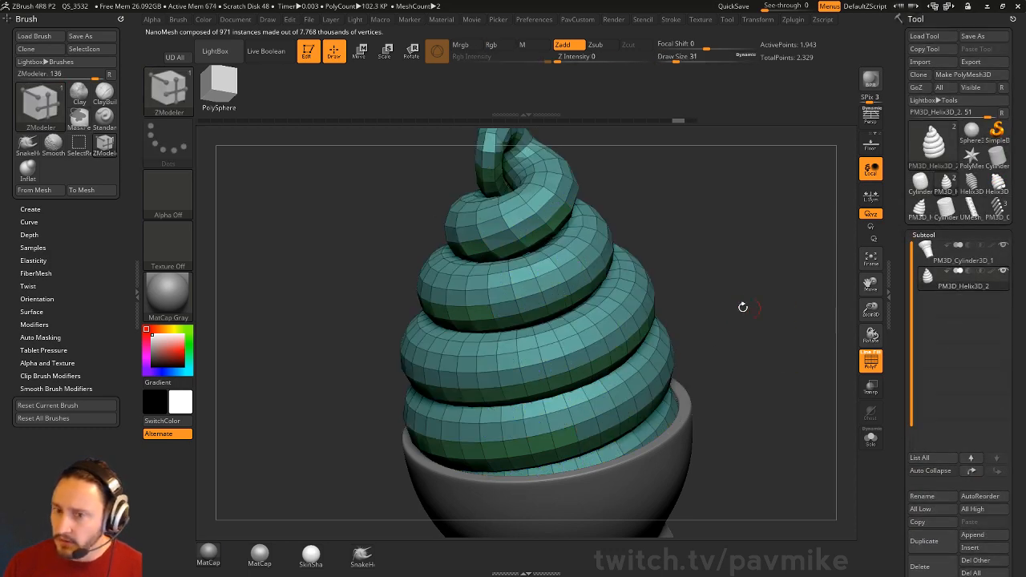
left_click(308, 53)
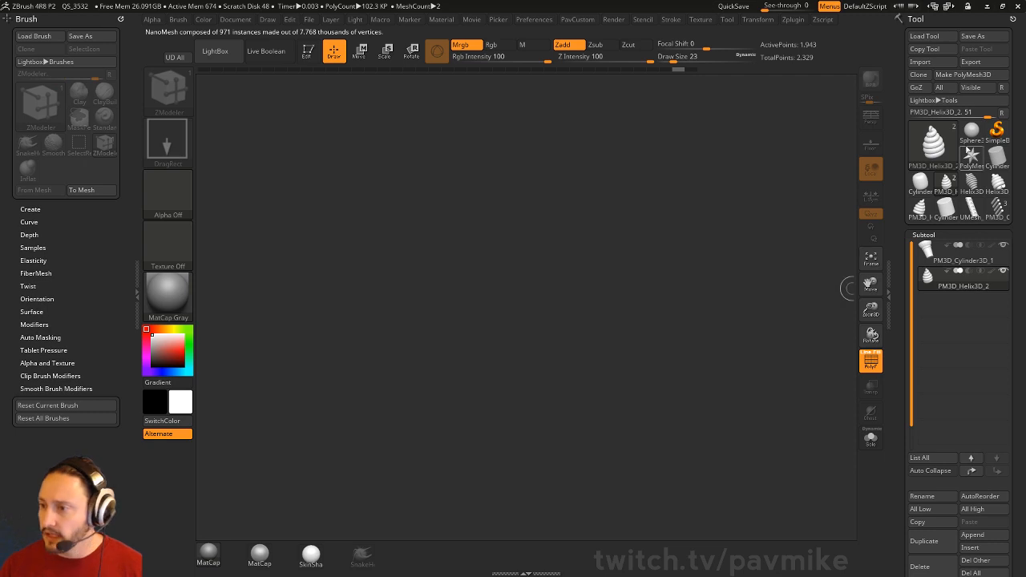
left_click(996, 130)
left_click(932, 146)
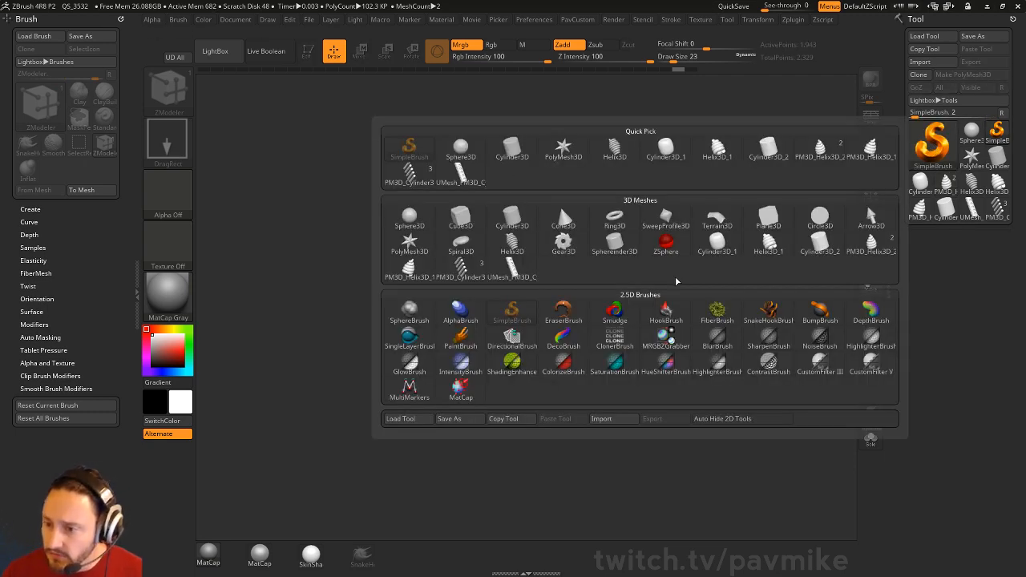
left_click(625, 253)
left_click_drag(522, 336, 564, 406)
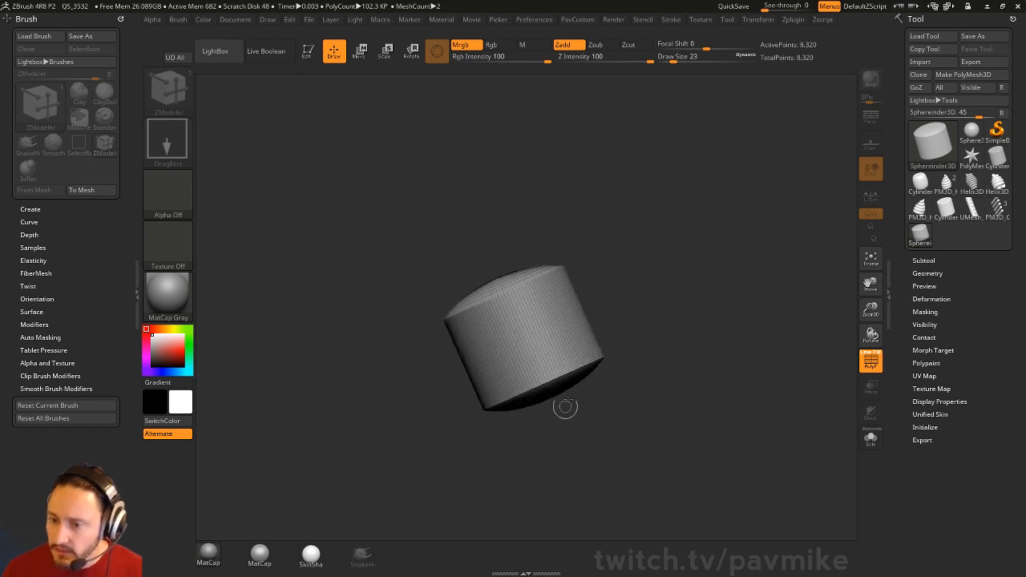
left_click(308, 51)
key("f")
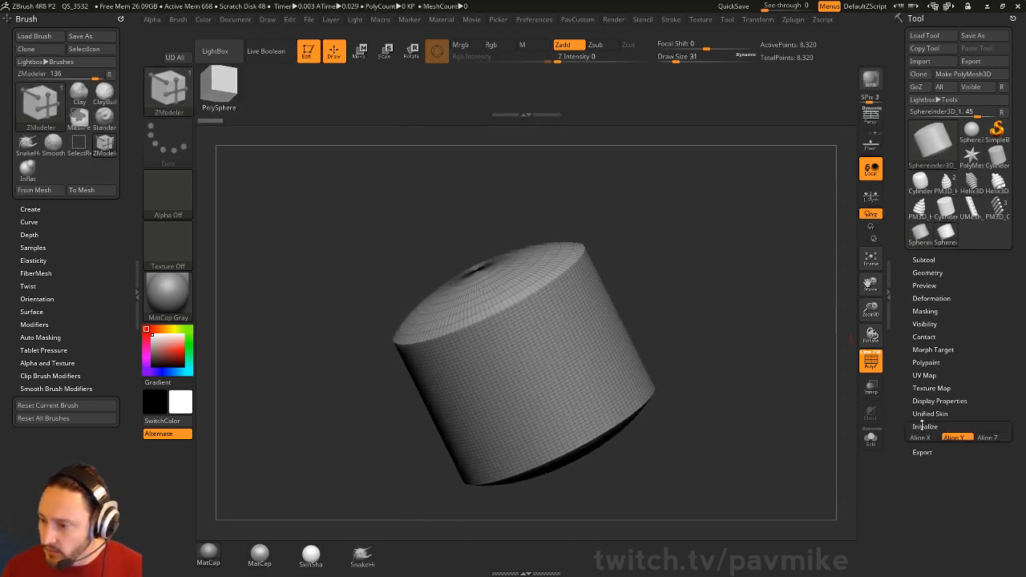
Step: Initialize the Sphereinder3D with TRadius 87, TCurve 100, HDivide 12 and VDivide 11
left_click_drag(897, 447, 898, 260)
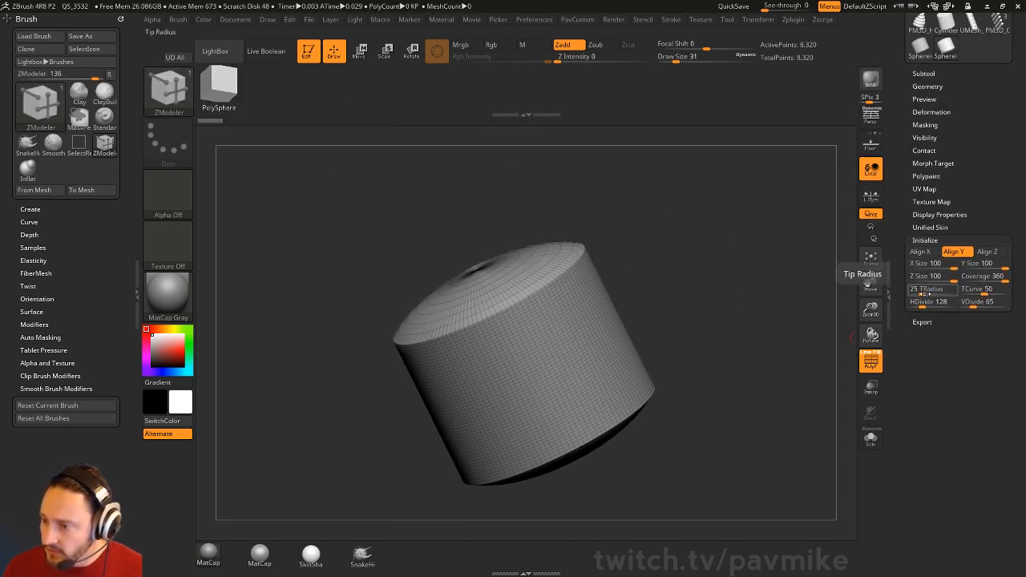
left_click_drag(920, 294, 1007, 295)
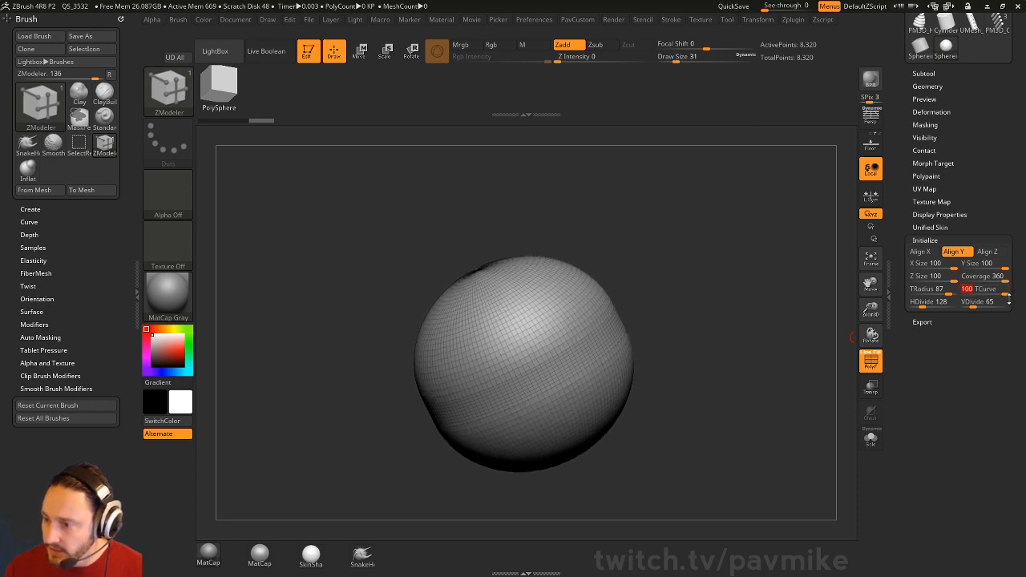
left_click_drag(932, 303, 964, 305)
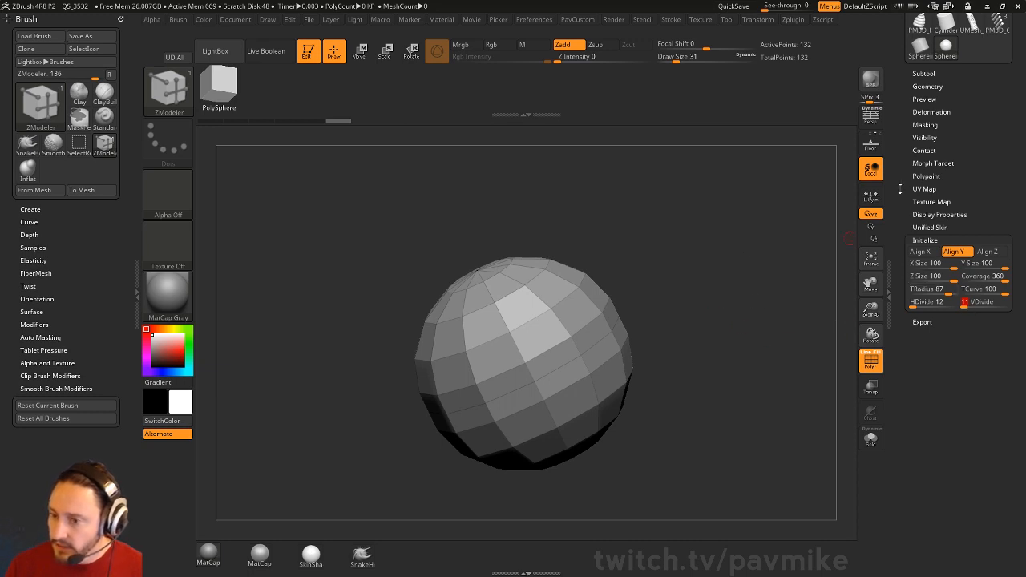
Step: Switch through SimpleBrush to the Sphere3D primitive, draw it on a cleared canvas, and frame it in Edit mode
left_click_drag(899, 189, 904, 455)
mouse_move(730, 263)
left_mouse_down()
mouse_move(746, 321)
mouse_move(730, 265)
left_mouse_up()
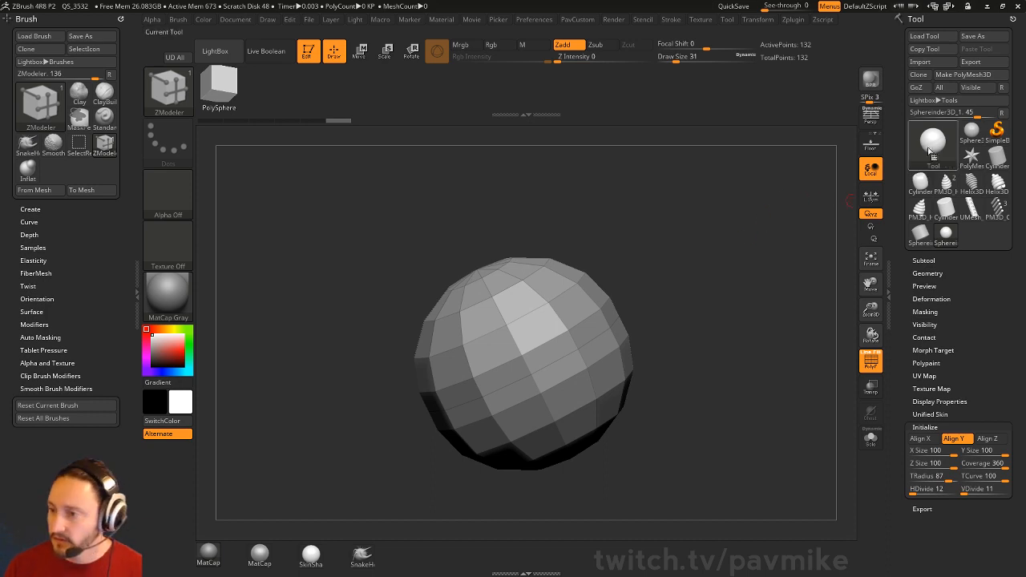
mouse_move(997, 130)
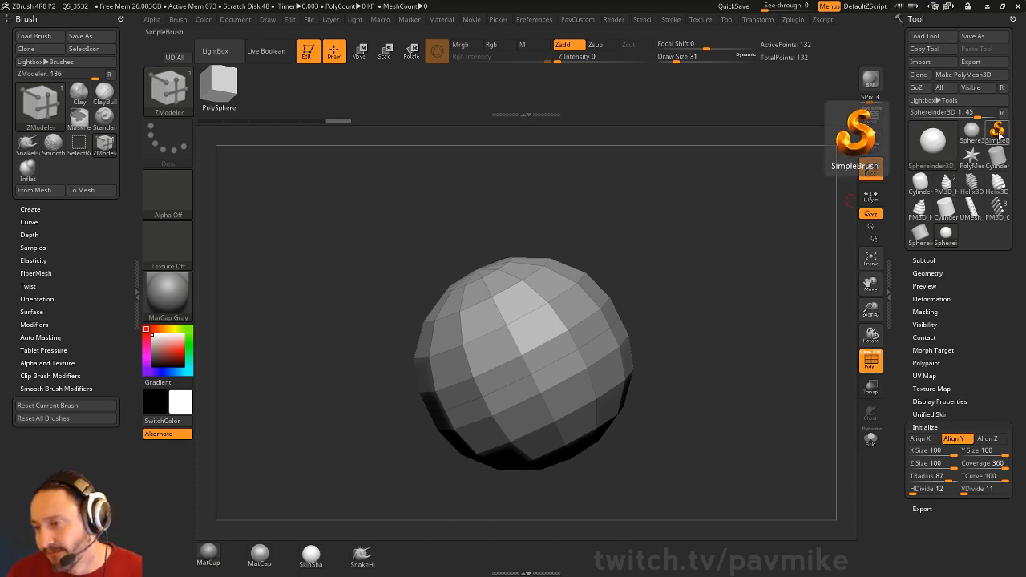
left_click(997, 132)
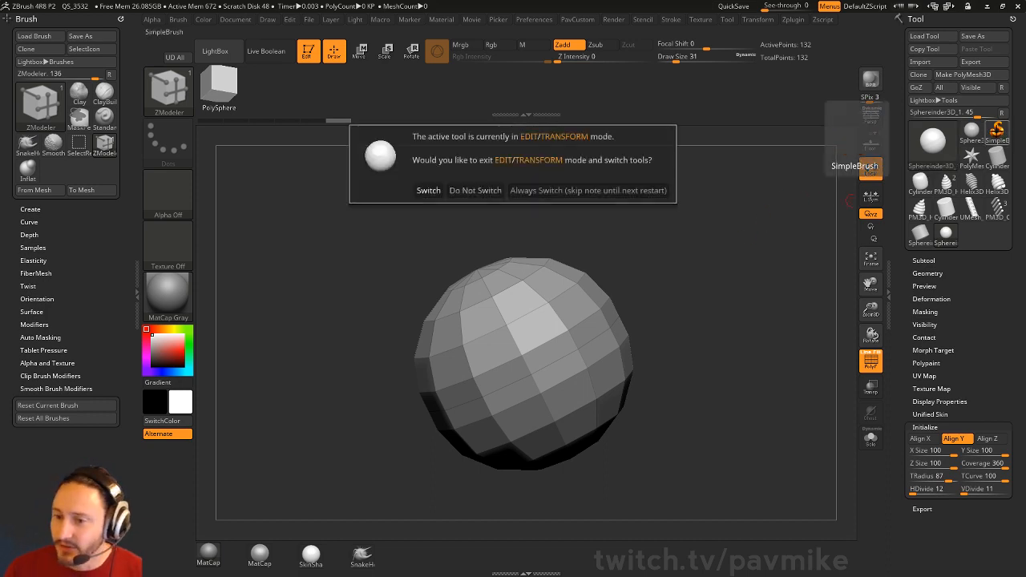
left_click(424, 190)
left_click(997, 131)
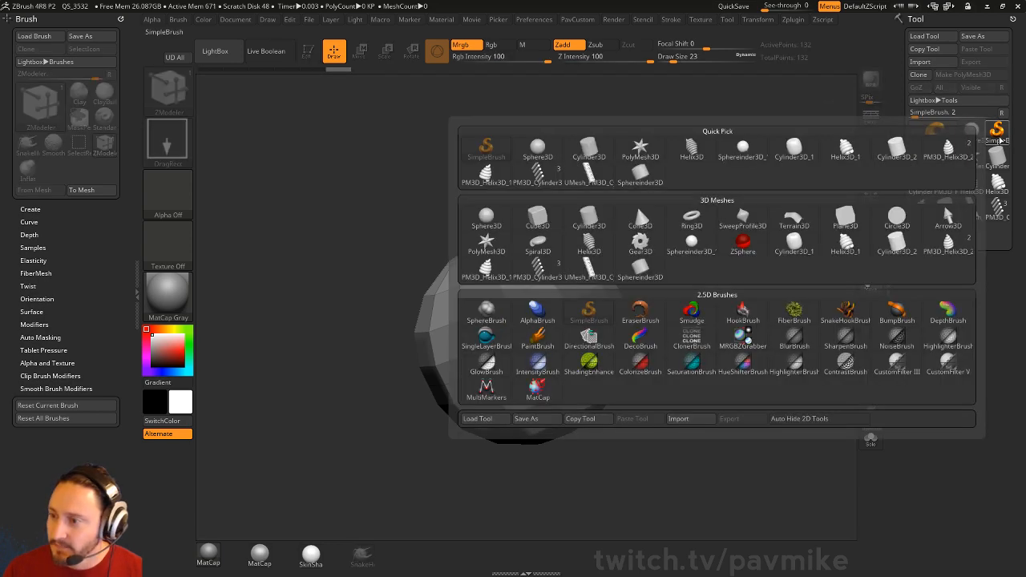
left_click(487, 221)
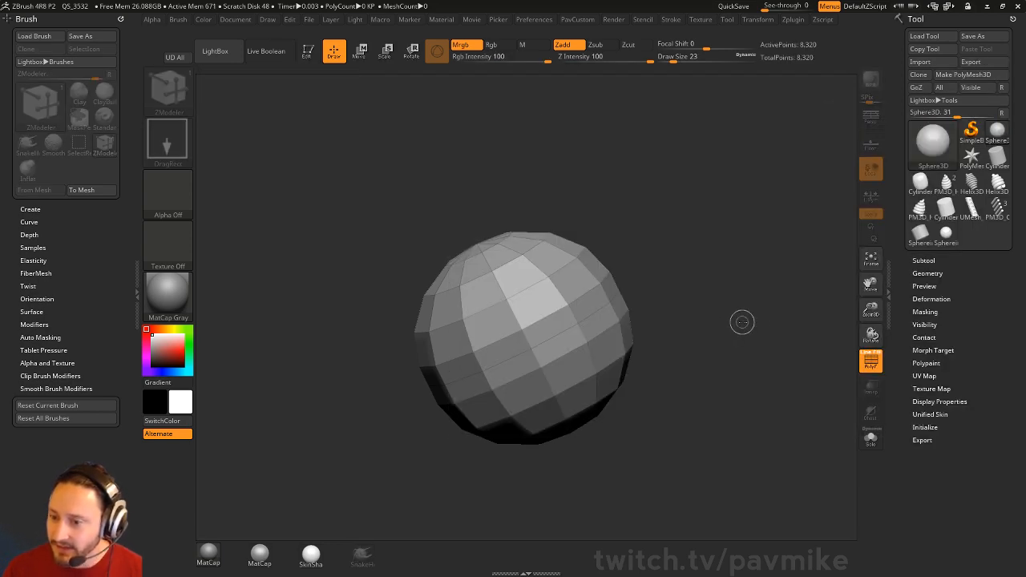
key("ctrl+n")
left_click_drag(472, 338, 539, 416)
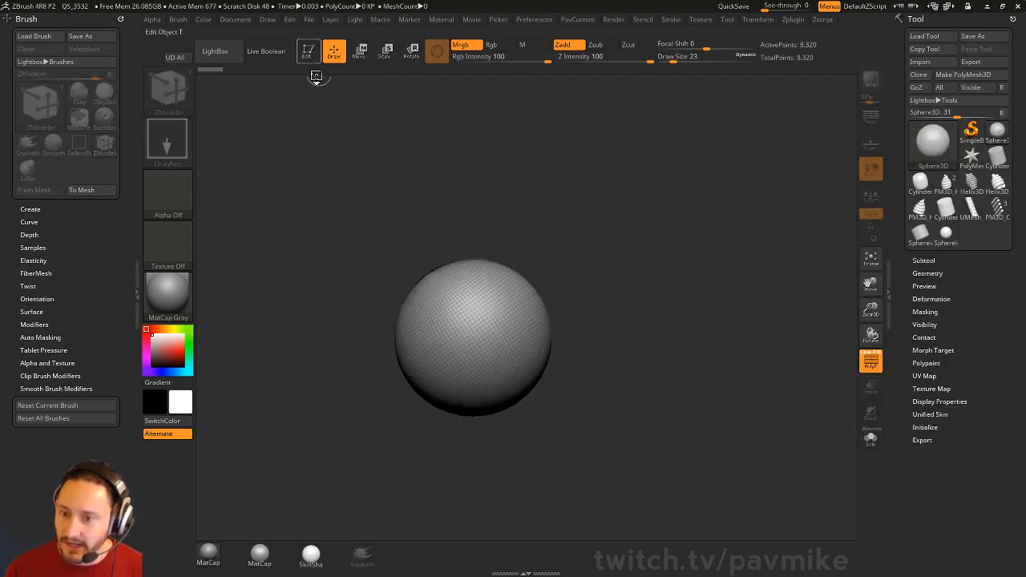
key("t")
key("f")
Step: Initialize the sphere with HDivide 12 and VDivide 12, and convert it to a PolyMesh3D
left_click(924, 427)
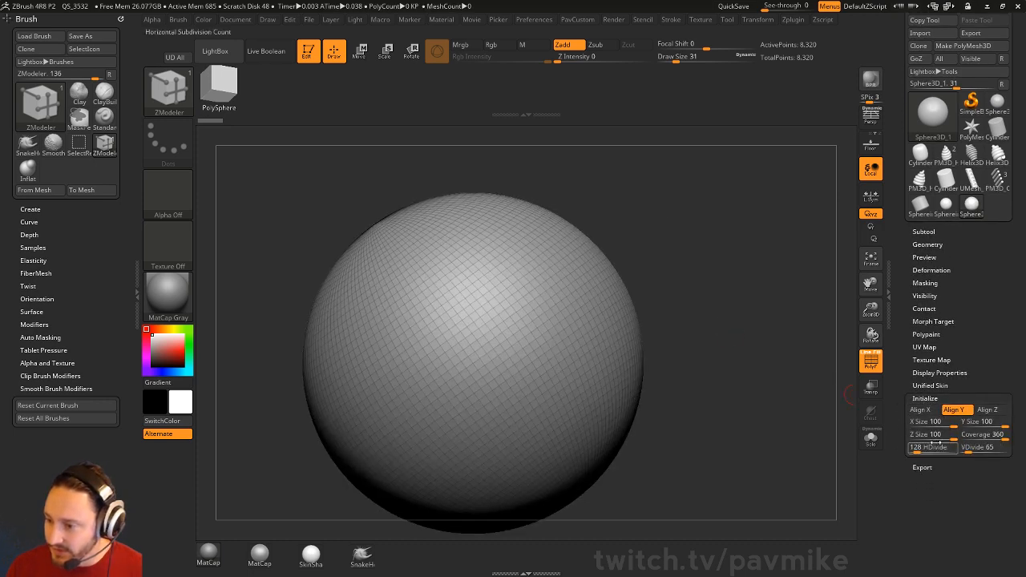
left_click(921, 448)
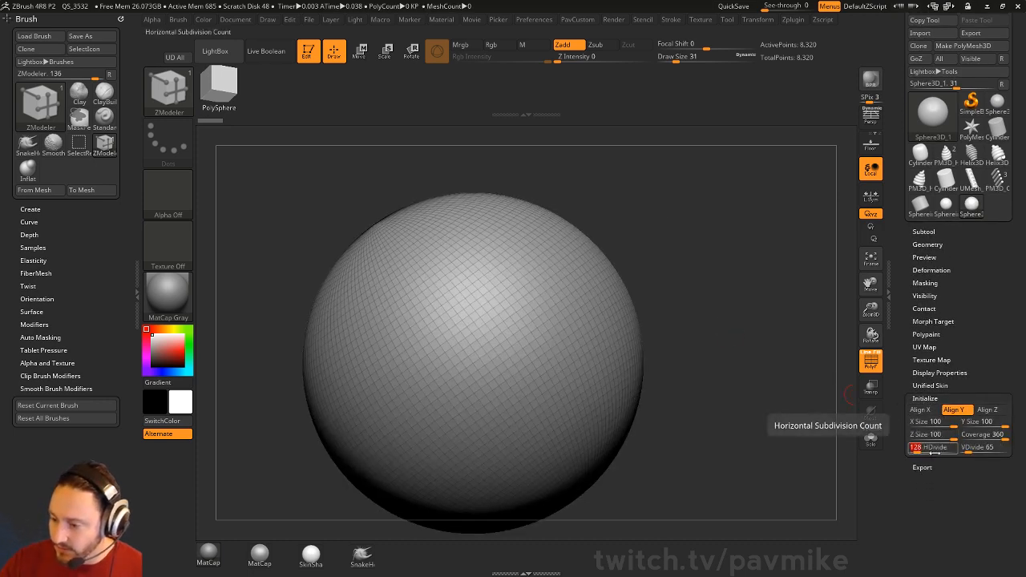
type("12")
key("Return")
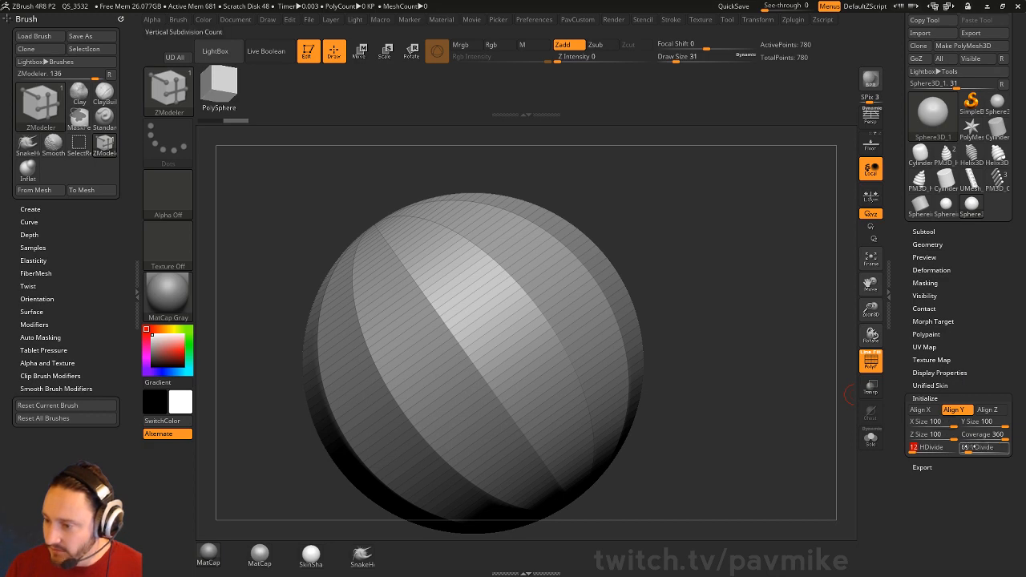
left_click(986, 451)
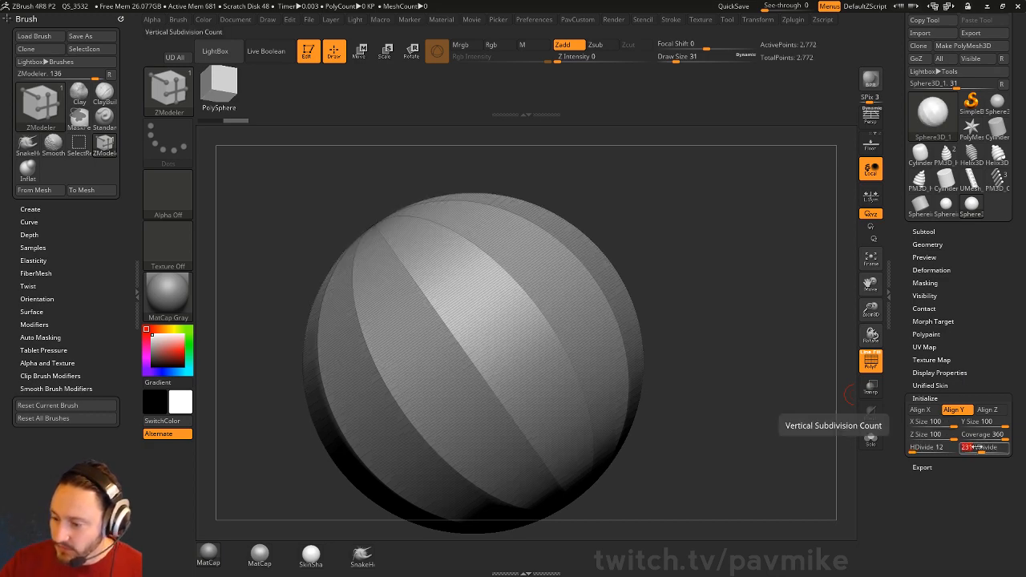
type("12")
key("Return")
left_click_drag(735, 253, 766, 275)
left_click_drag(767, 275, 754, 236, "shift")
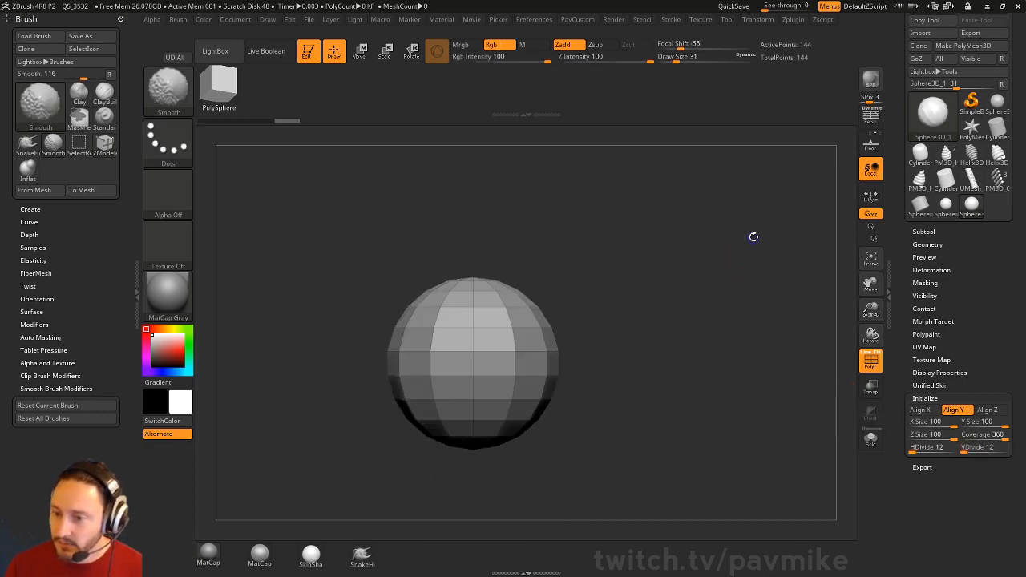
left_click(965, 46)
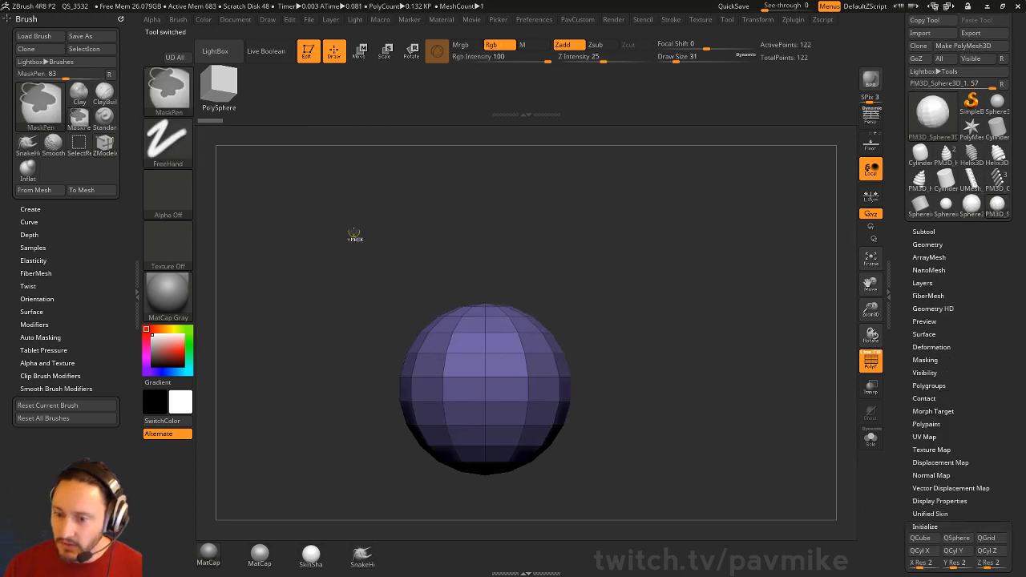
Step: Mask the sphere's upper half and extrude the lower half down along Y, stretching the mesh into a long capsule
mouse_move(355, 230)
left_mouse_down("ctrl")
mouse_move(534, 366)
mouse_move(663, 383)
left_mouse_up("ctrl")
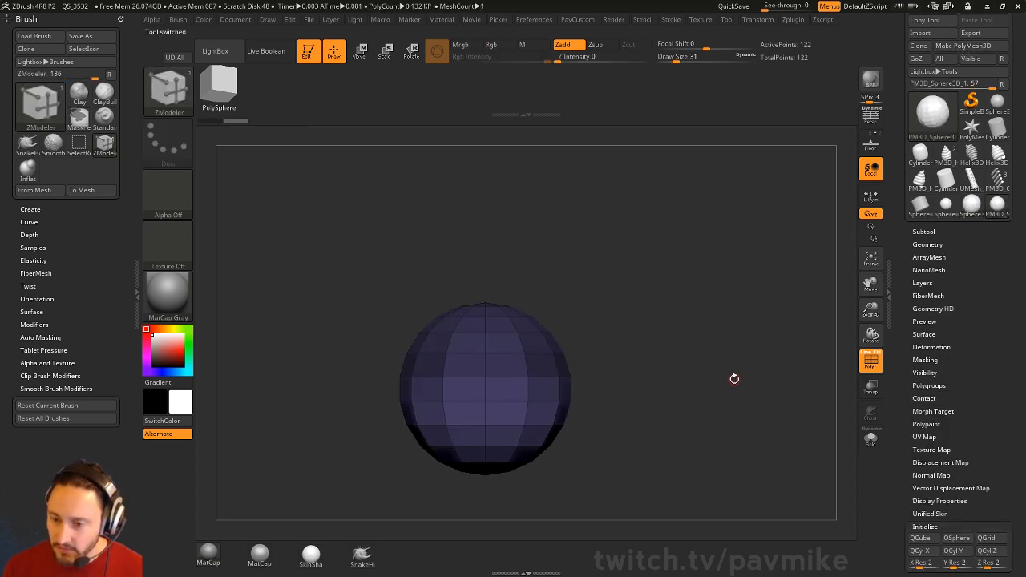
key("w")
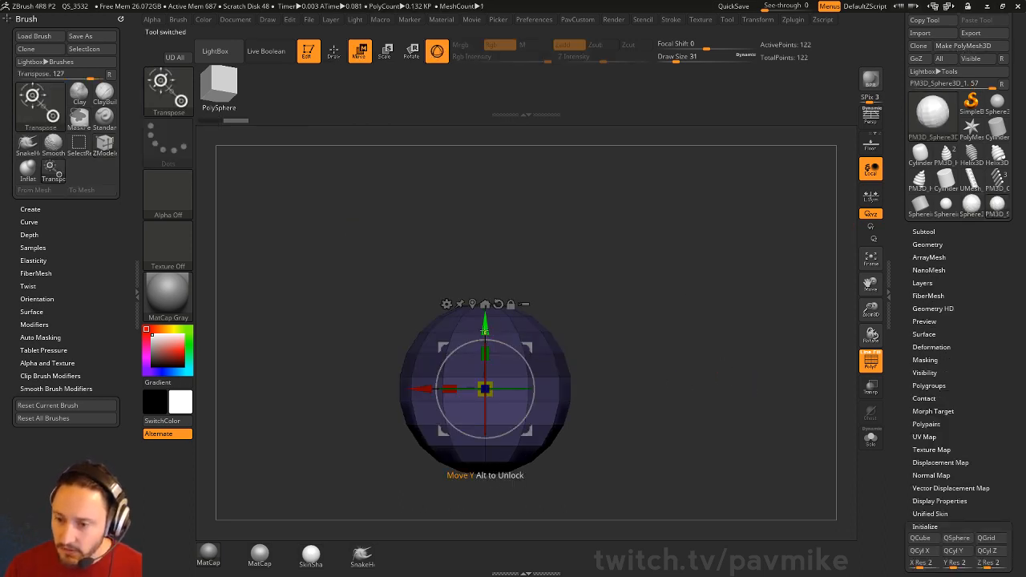
left_click_drag(484, 324, 485, 497, "ctrl")
left_click_drag(676, 364, 687, 175, "alt")
left_click_drag(517, 325, 518, 439, "ctrl")
key("ctrl+z")
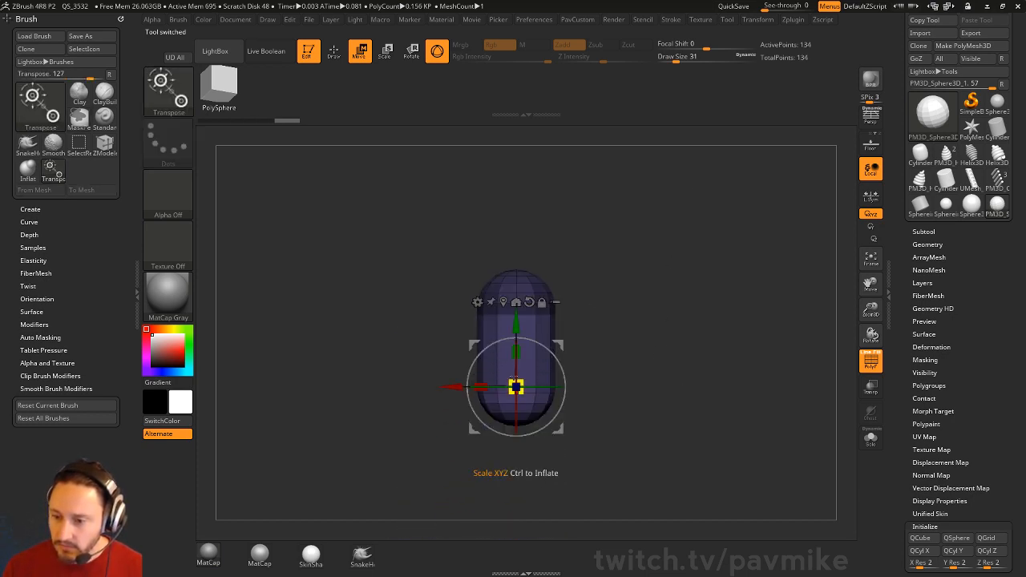
left_click_drag(516, 324, 516, 451)
mouse_move(634, 409)
left_mouse_down("alt")
mouse_move(632, 339)
mouse_move(671, 358)
left_mouse_up("alt")
key("q")
Step: Preview the capsule with dynamic subdivision and the polyframe hidden, and show the polyframe again
mouse_move(710, 394)
left_mouse_down("alt")
mouse_move(729, 296)
mouse_move(765, 343)
left_mouse_up("alt")
mouse_move(765, 342)
left_mouse_down()
mouse_move(714, 345)
mouse_move(750, 347)
mouse_move(740, 337)
mouse_move(781, 348)
mouse_move(755, 343)
mouse_move(790, 371)
mouse_move(762, 390)
left_mouse_up()
key("d")
key("shift+f")
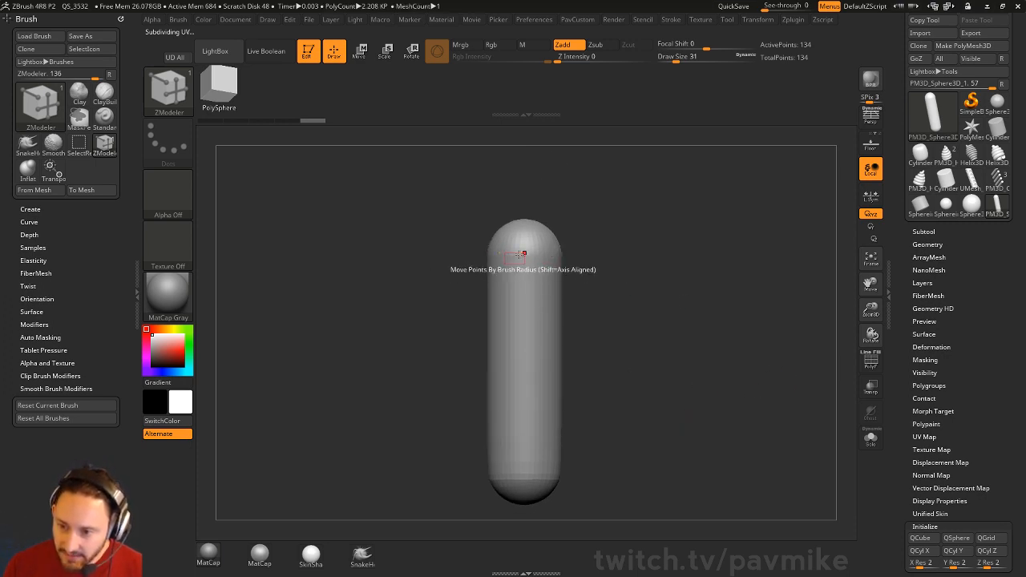
key("shift+f")
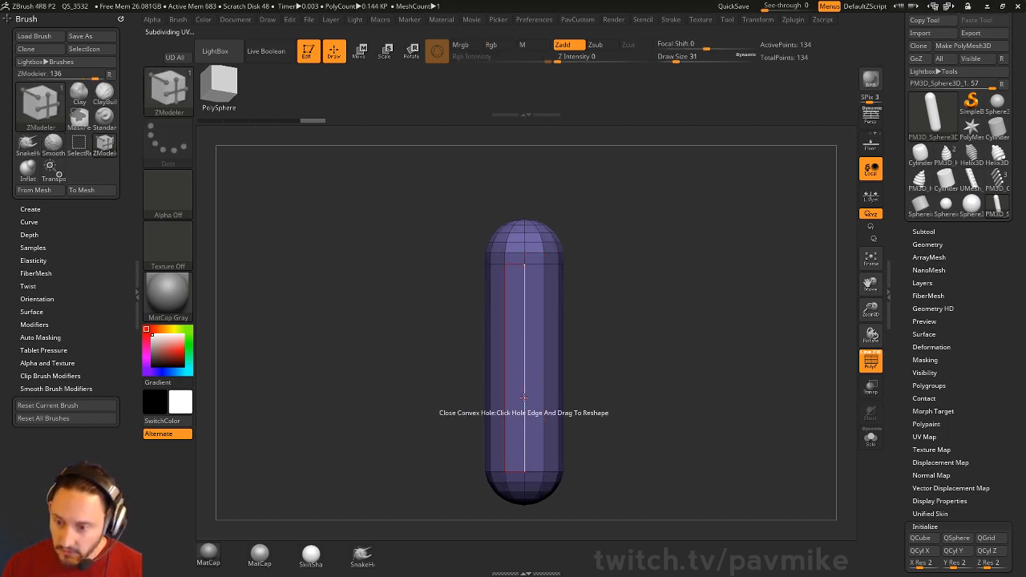
Step: Insert a single edge loop near the capsule's lower cap and lengthen the capsule upward with its lower end masked
key("space")
left_click(503, 266)
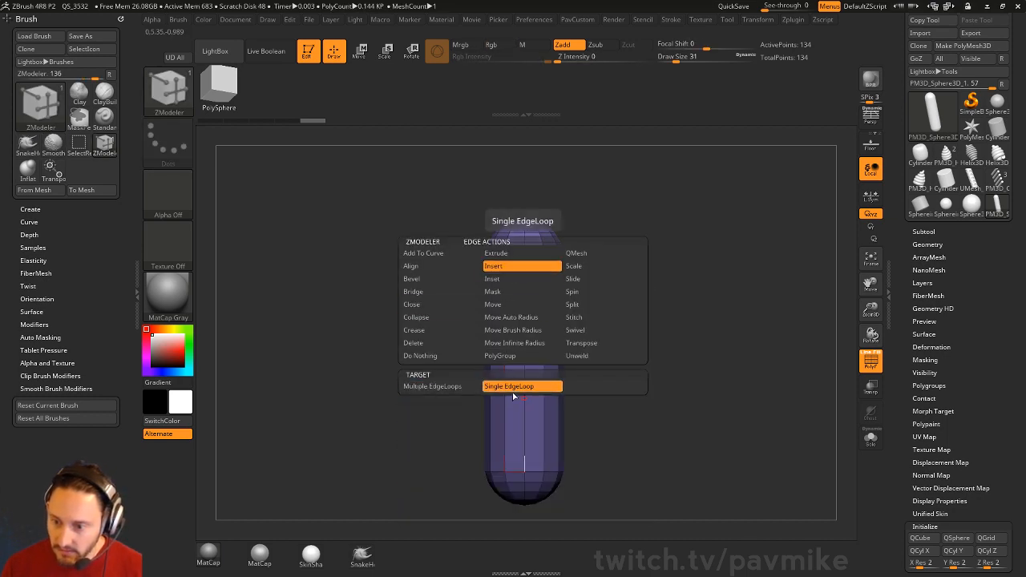
left_click_drag(631, 396, 711, 369, "alt")
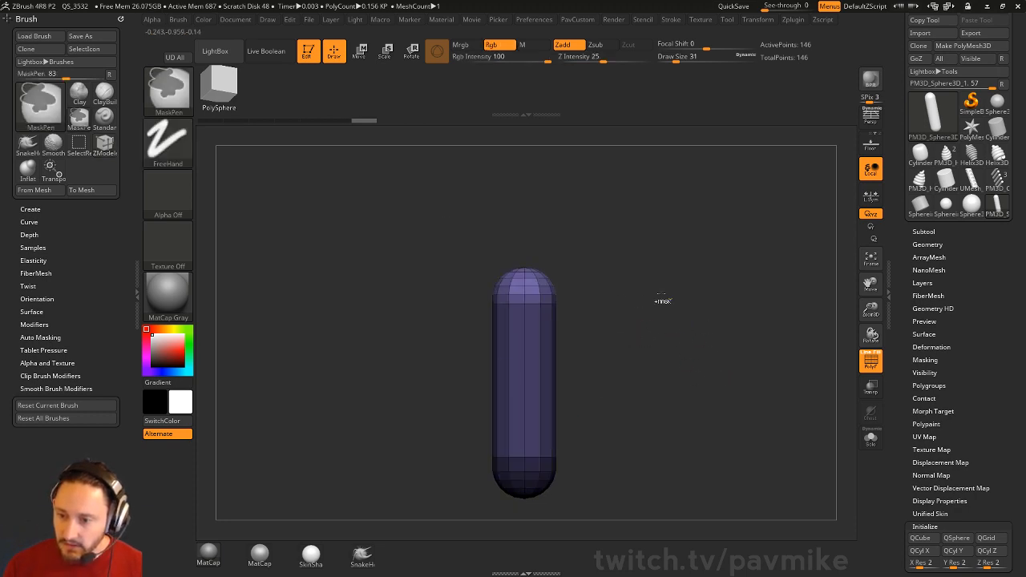
key("w")
left_click_drag(526, 400, 526, 338)
left_click_drag(627, 343, 678, 321, "alt")
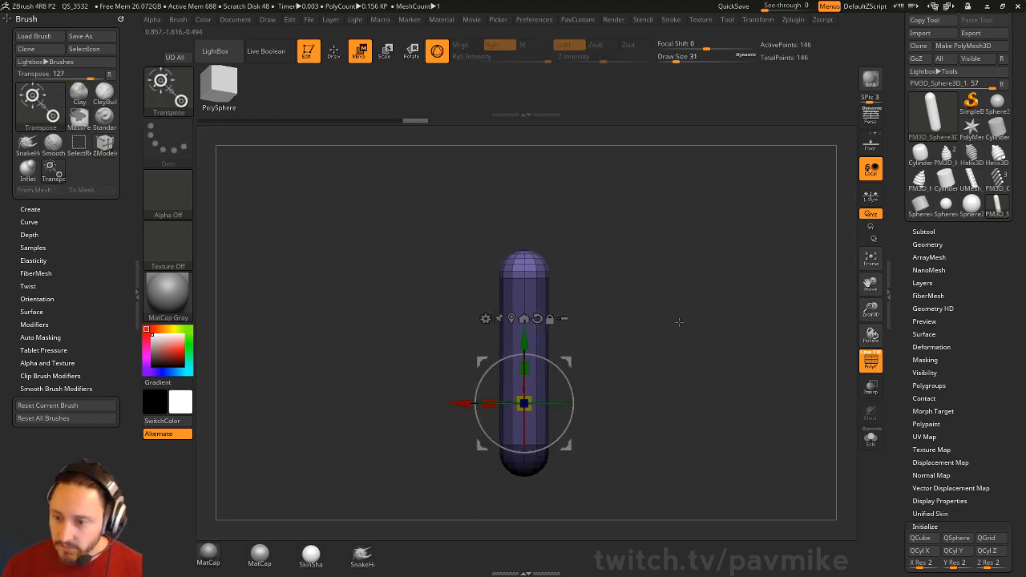
Step: Switch to the Standard brush with a draw size of 145 and view the capsule front-on
key("q")
mouse_move(737, 341)
left_mouse_down()
mouse_move(644, 358)
mouse_move(726, 351)
left_mouse_up()
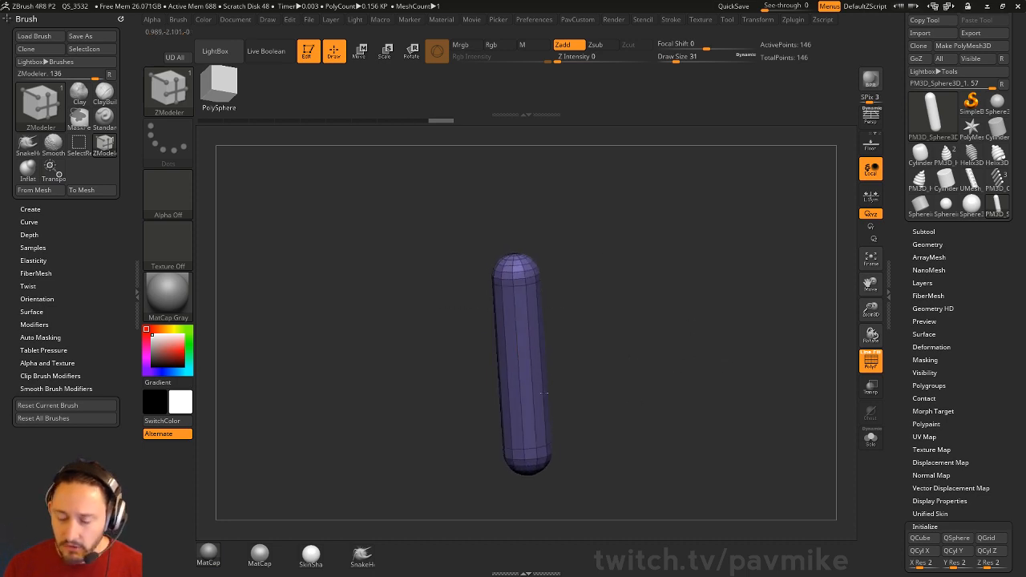
left_click_drag(577, 336, 486, 343)
mouse_move(653, 357)
left_mouse_down()
mouse_move(665, 341)
mouse_move(686, 349)
left_mouse_up()
key("b")
key("s")
key("t")
key("s")
mouse_move(568, 300)
left_mouse_down("shift")
mouse_move(678, 286)
mouse_move(669, 325)
left_mouse_up("shift")
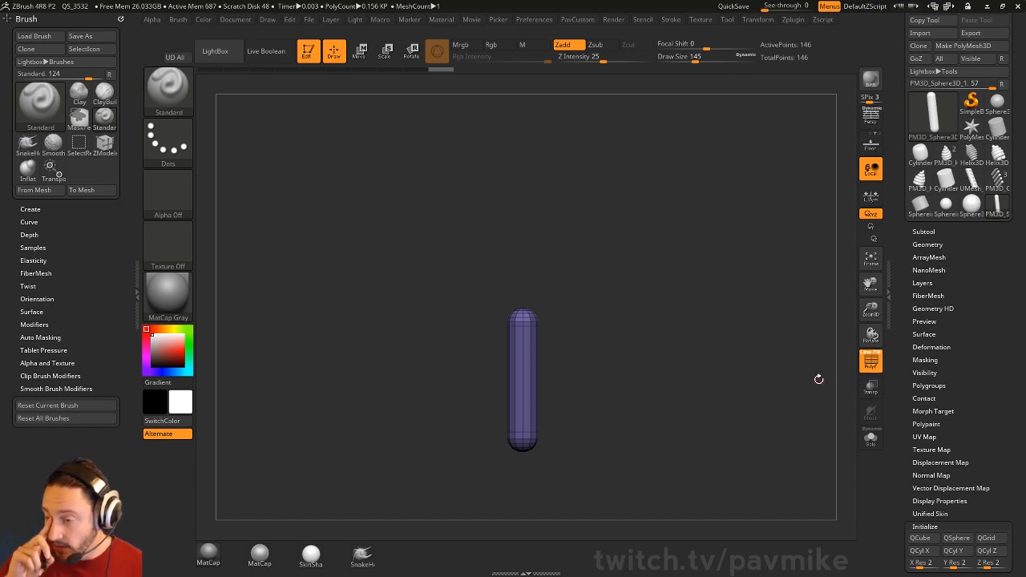
Step: Reopen the PM3D_Helix3D_2 ice cream model, face the swirl, and switch to the ZModeler brush
left_click(946, 155)
left_click_drag(659, 280, 726, 430, "alt")
mouse_move(727, 309)
left_mouse_down()
mouse_move(770, 273)
mouse_move(694, 245)
left_mouse_up()
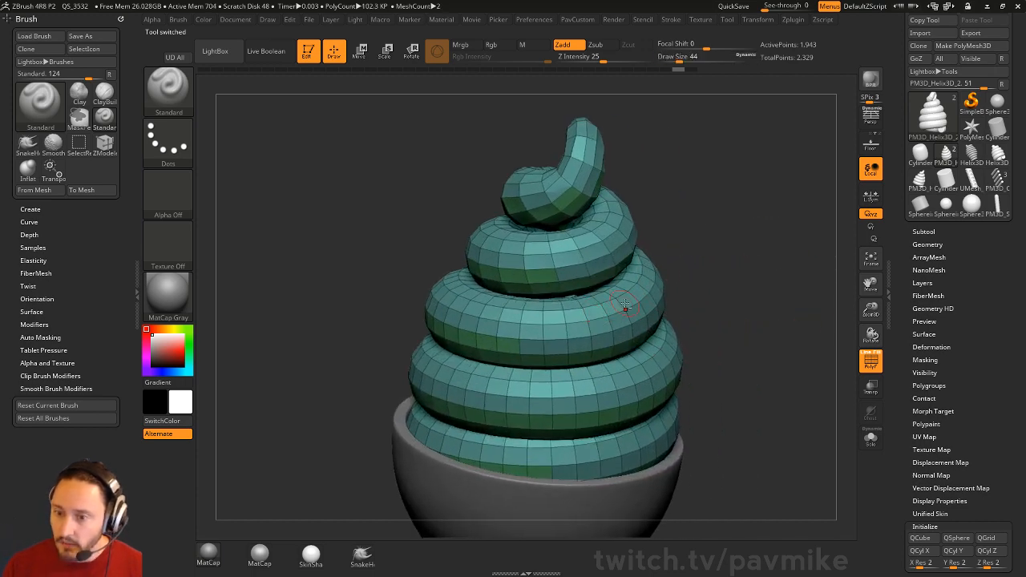
key("b")
key("z")
key("m")
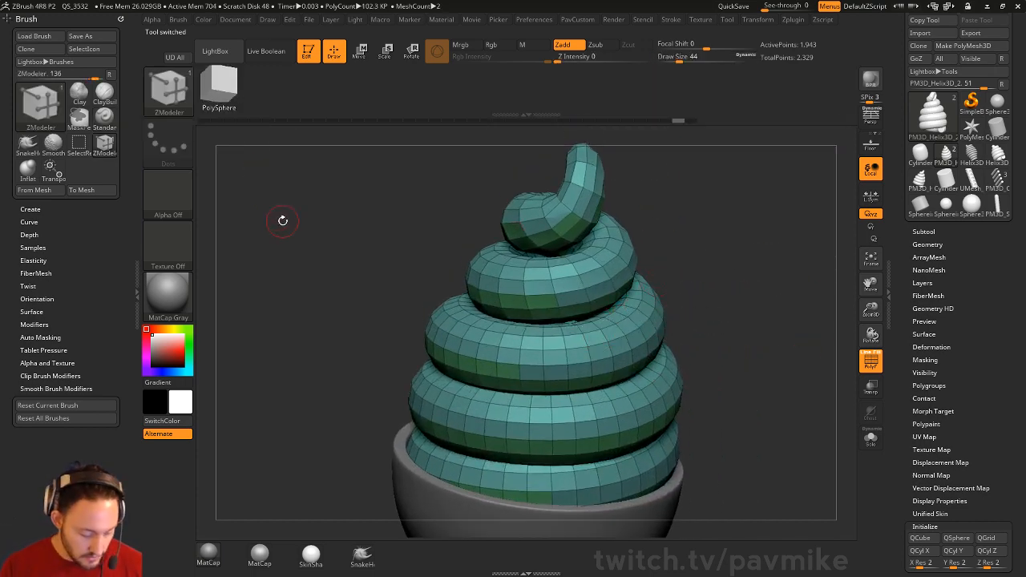
key("b")
key("z")
key("m")
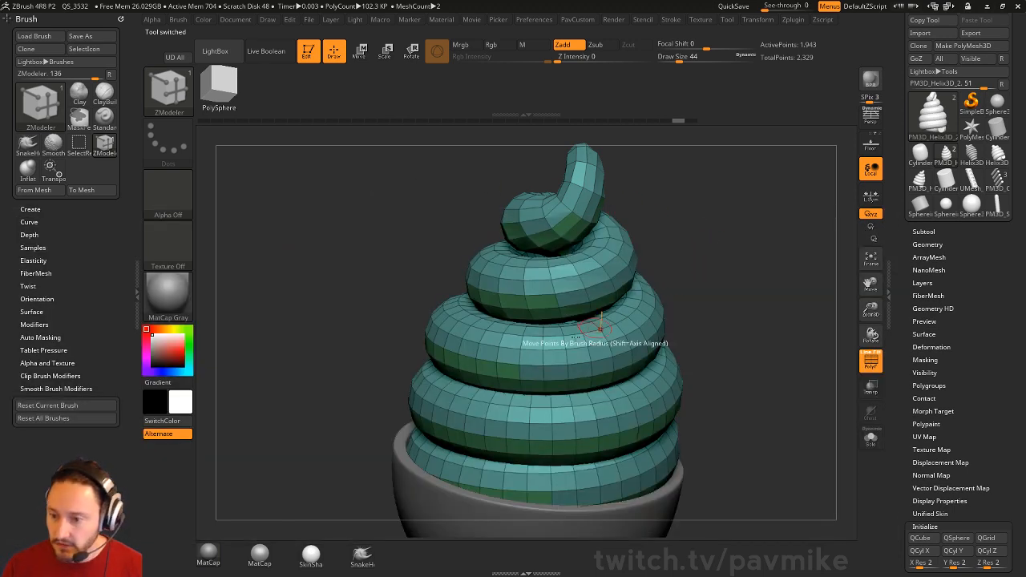
Step: Set the ZModeler polygon action to Insert NanoMesh with target Polygroup All, and choose the PM3D_Sphere3D capsule as its mesh
key("space")
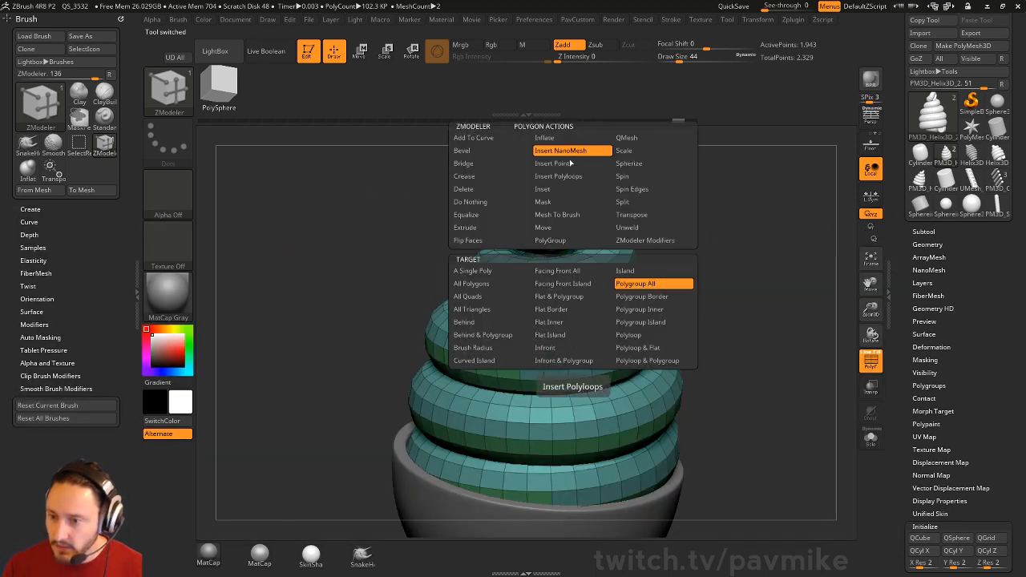
left_click(647, 284)
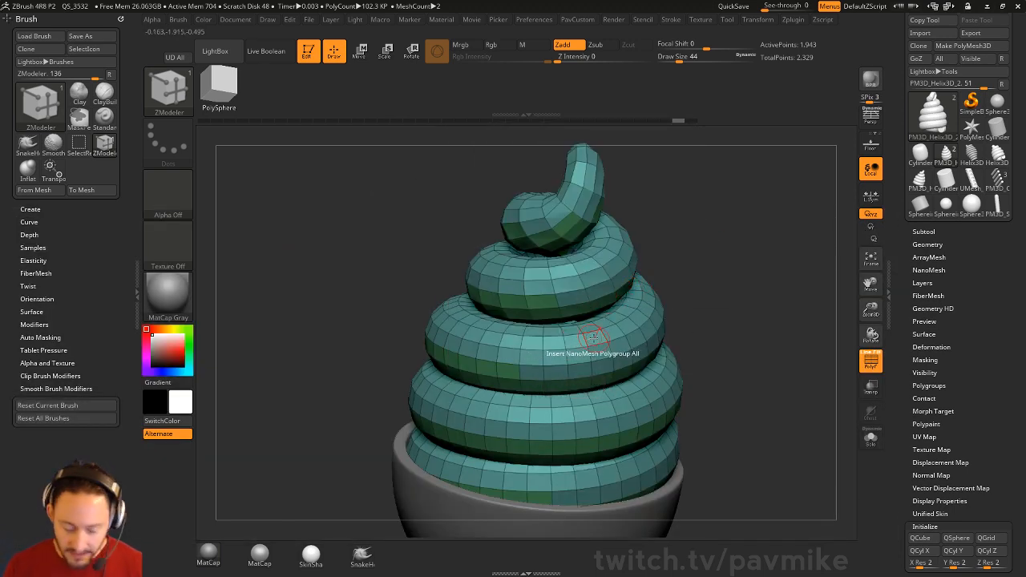
left_click(593, 337)
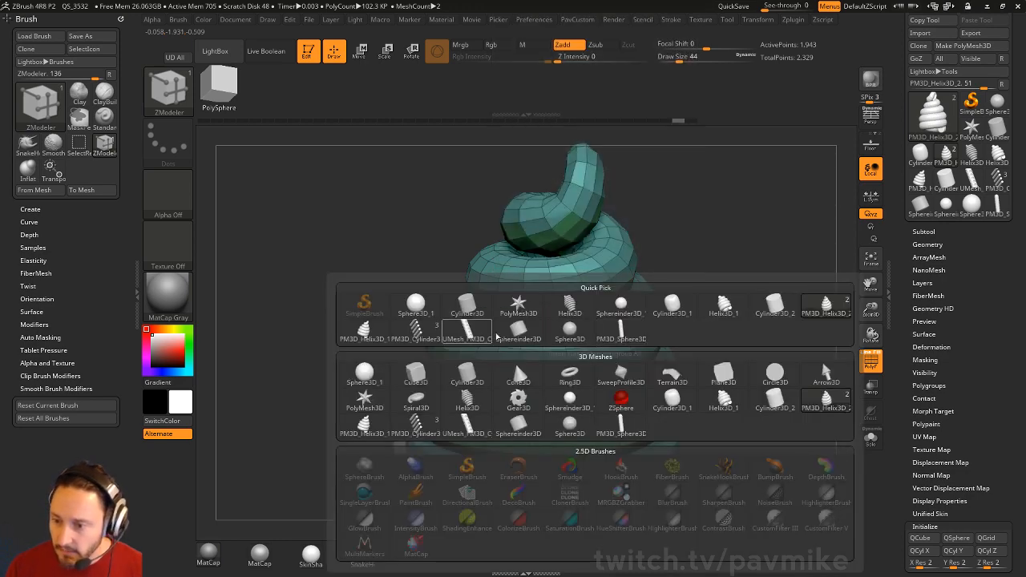
left_click(628, 335)
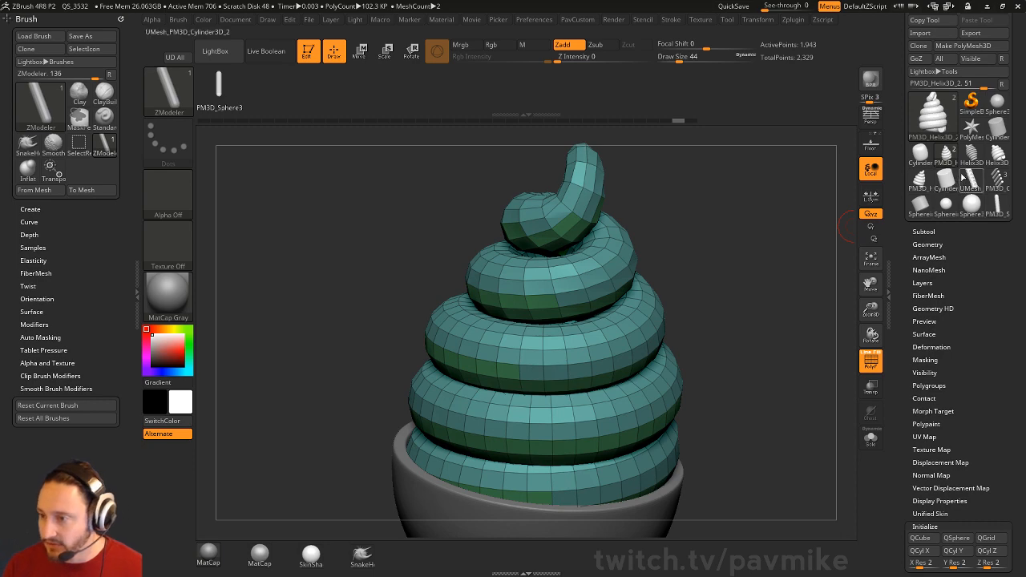
Step: Try inserting the capsule NanoMesh over the swirl's upper polygroup at a tiny size, and undo the insertion
key("b")
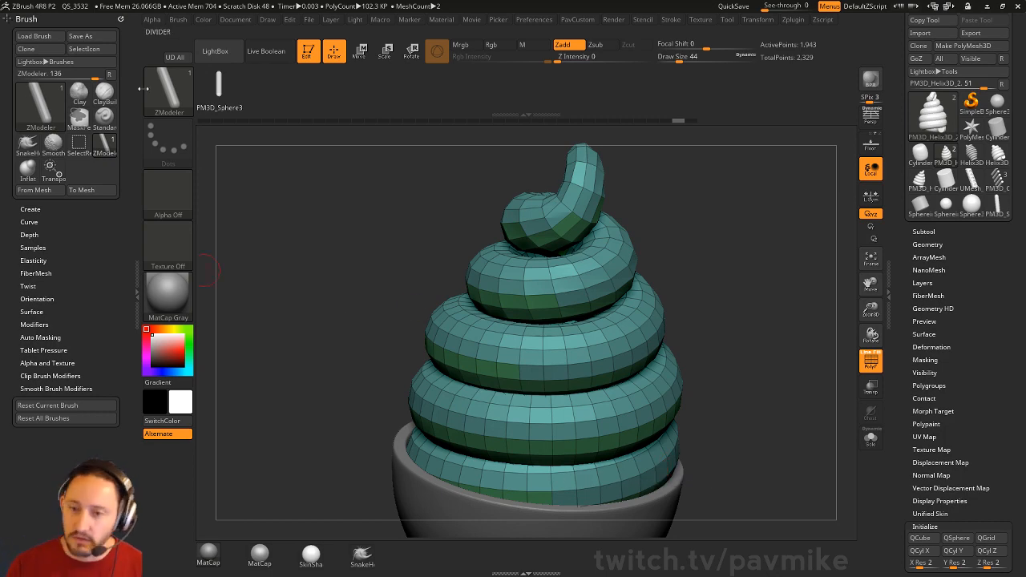
left_click_drag(743, 258, 751, 268)
left_click(543, 348)
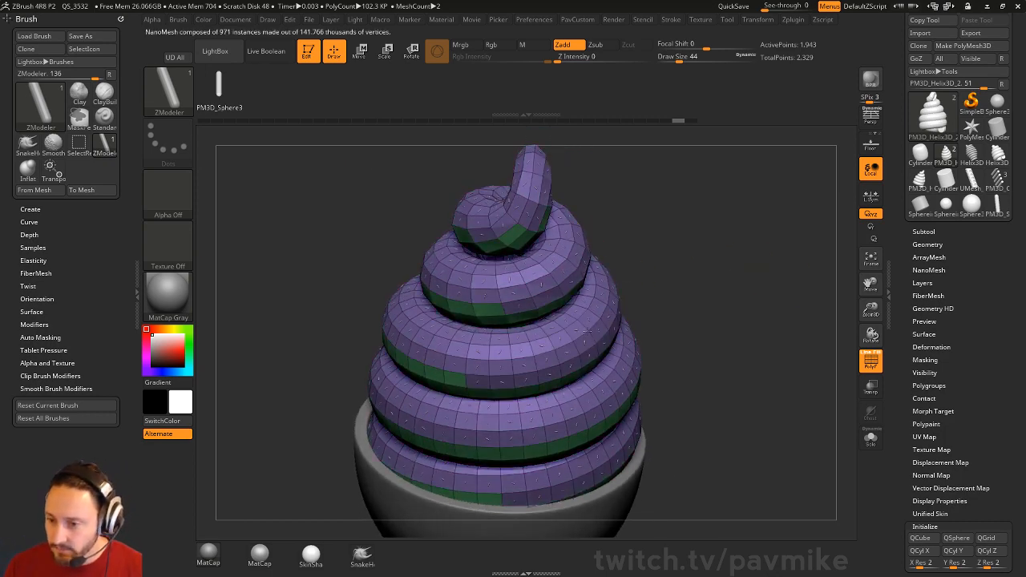
left_click_drag(646, 333, 681, 323)
mouse_move(753, 318)
left_mouse_down()
mouse_move(760, 283)
mouse_move(746, 299)
left_mouse_up()
key("ctrl+z")
key("ctrl+z")
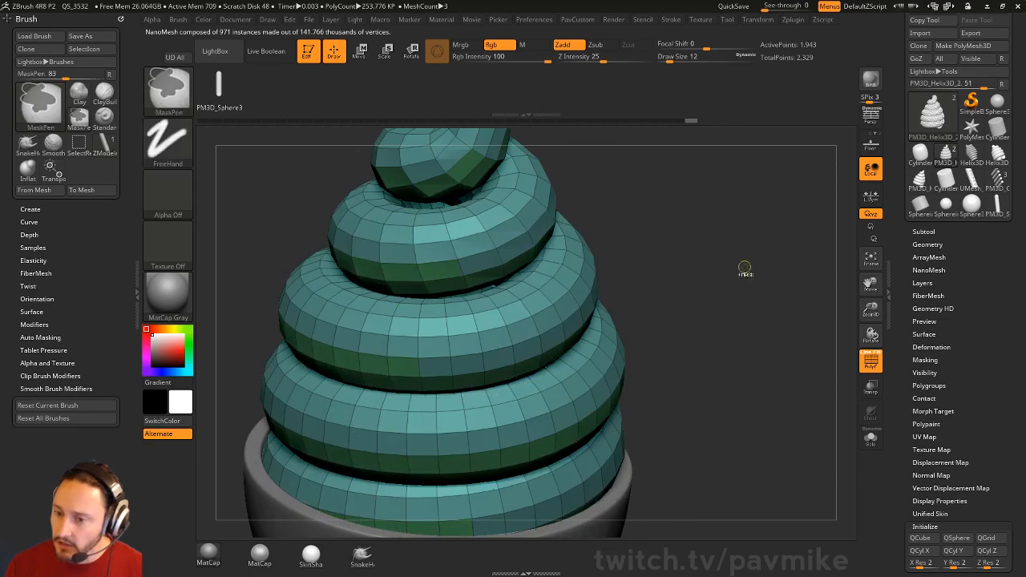
Step: Insert the capsule NanoMesh across the swirl's upper polygroup, sized large enough to read as scattered sprinkles
left_click(537, 300)
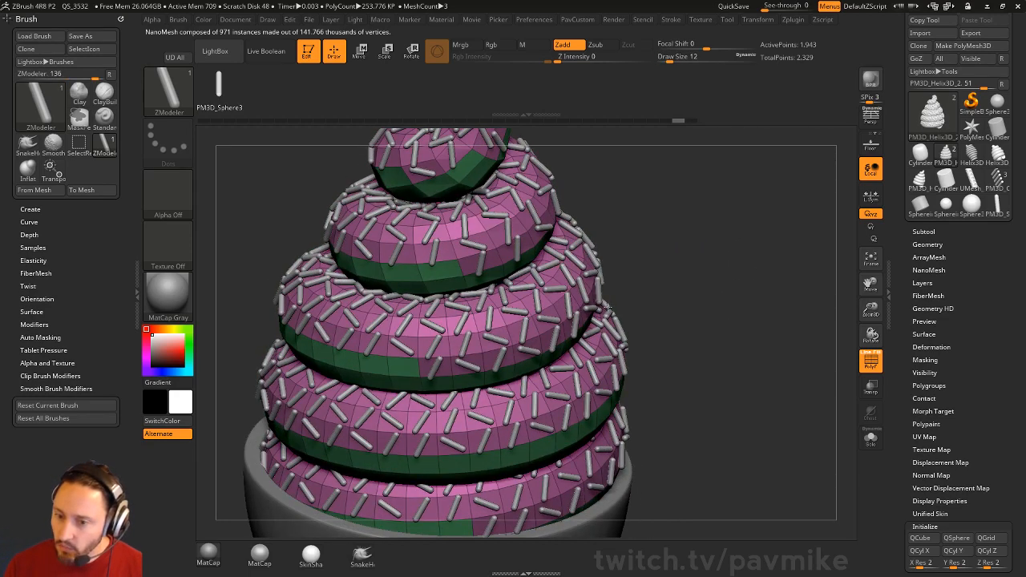
left_click_drag(710, 300, 764, 265)
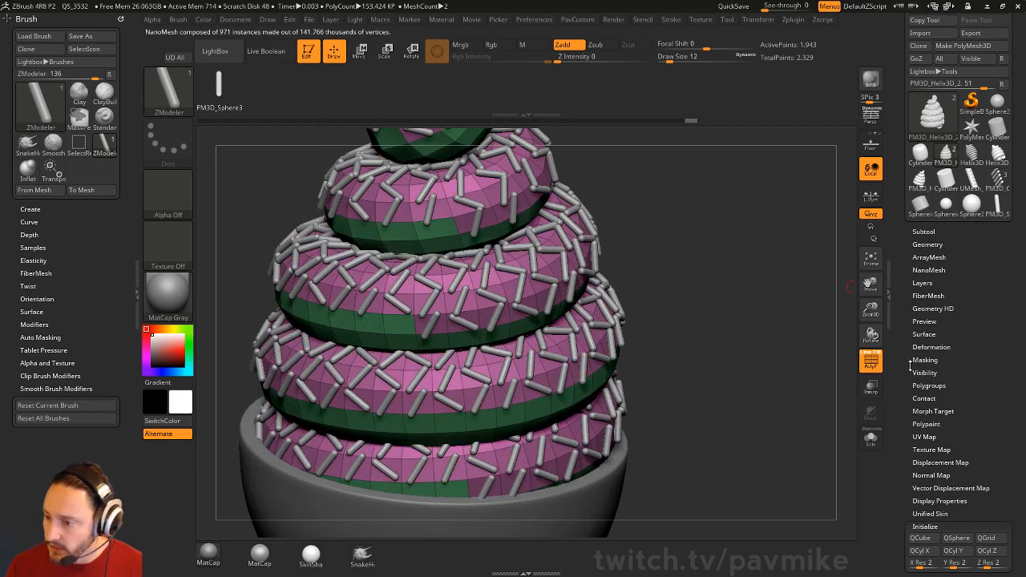
left_click_drag(910, 365, 908, 236)
left_click(920, 262, "shift")
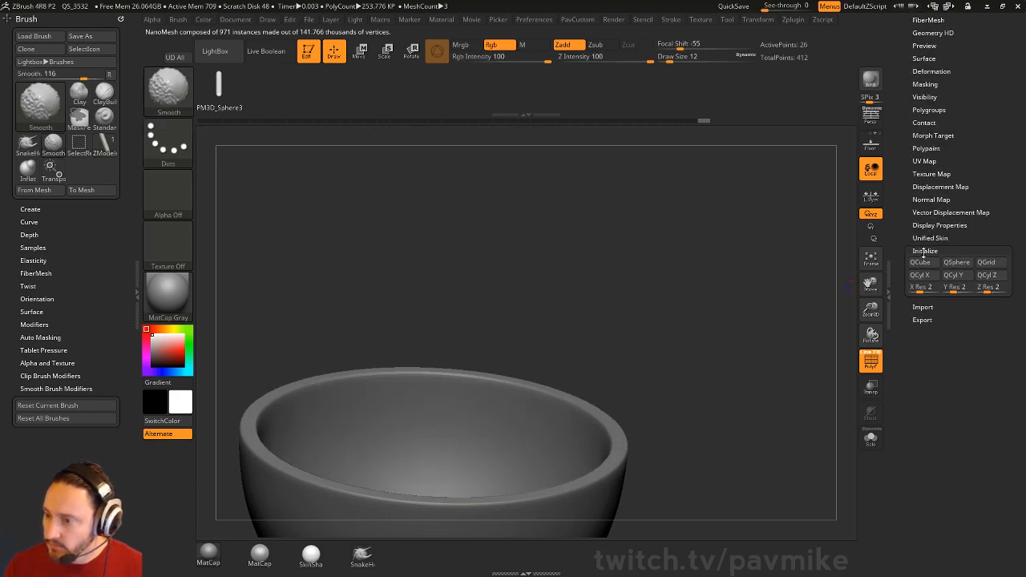
Step: Return to the sprinkle-covered swirl and open its NanoMesh settings
key("ctrl+z")
left_click(924, 251)
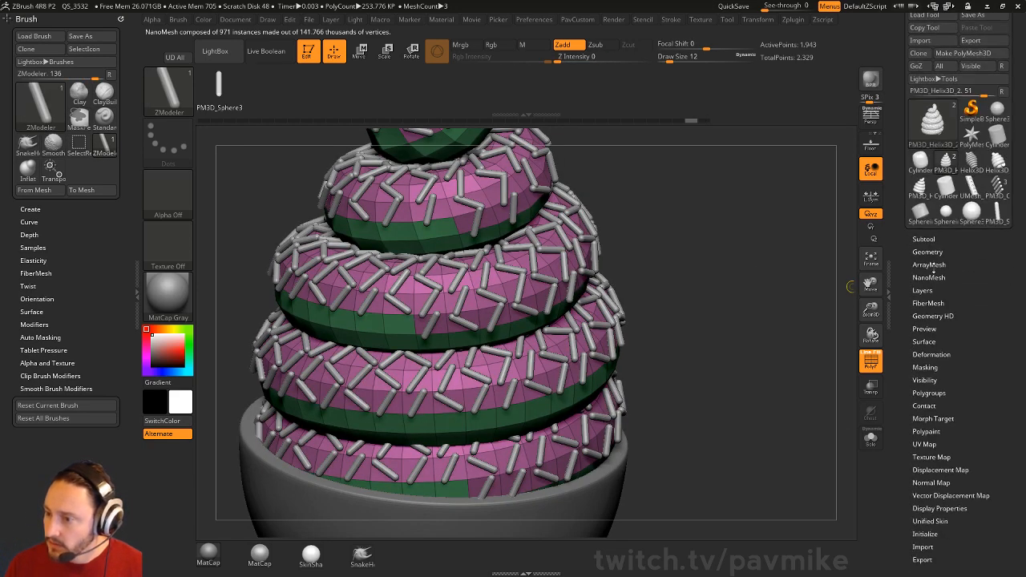
key("shift")
left_click(927, 278)
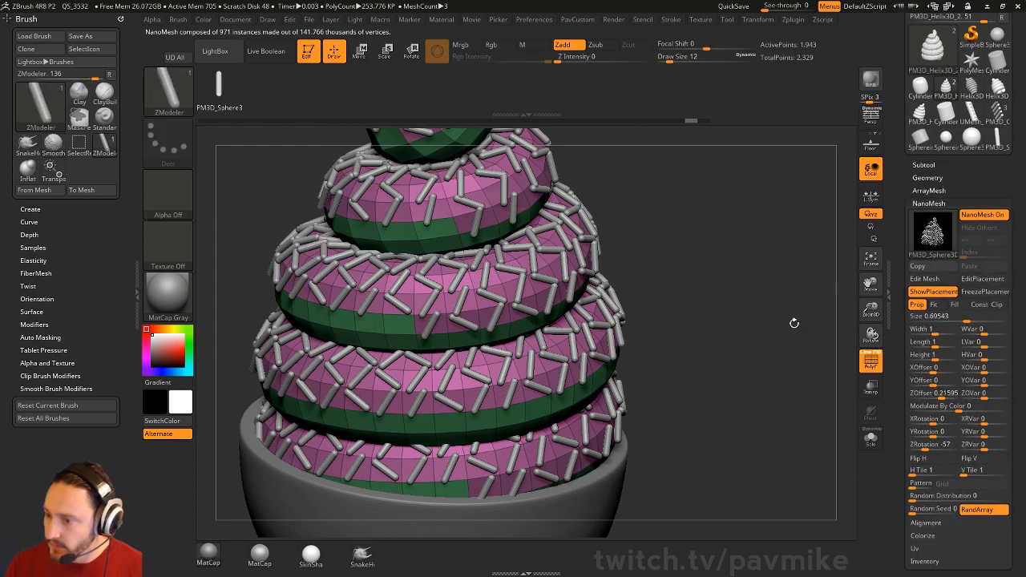
left_click_drag(794, 323, 740, 333)
left_click_drag(688, 367, 760, 343)
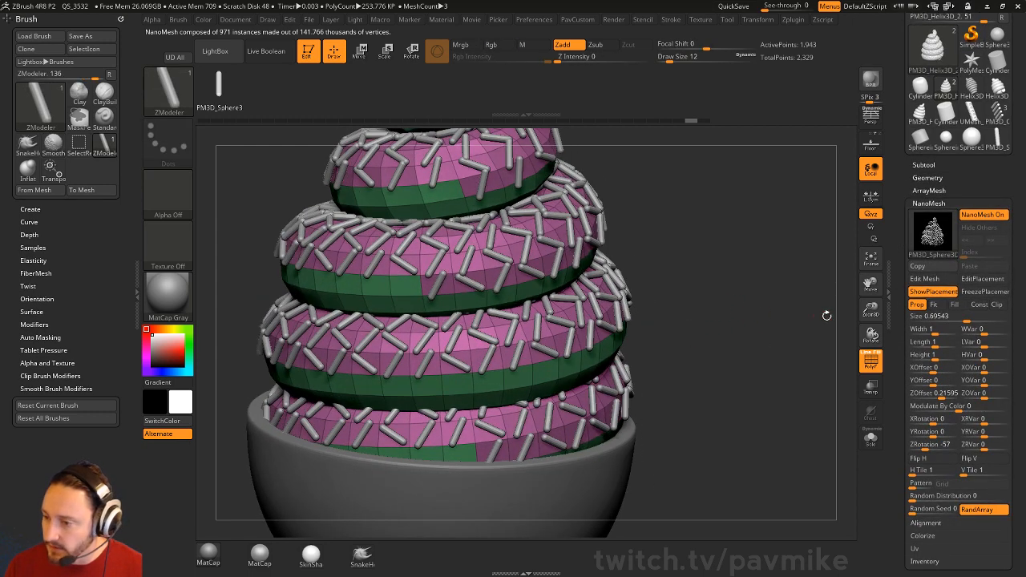
left_click_drag(897, 395, 903, 360)
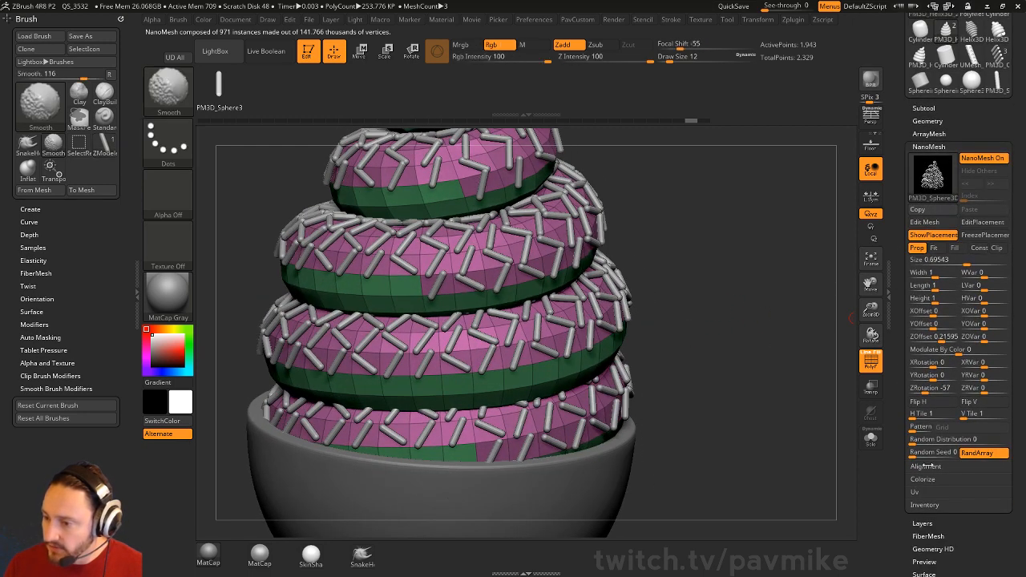
Step: Try aligning the swirl's sprinkles to the surface normal, and set the NanoMesh alignment to No Alignment
left_click(928, 467, "shift")
left_click_drag(895, 476, 894, 429)
left_click(939, 405)
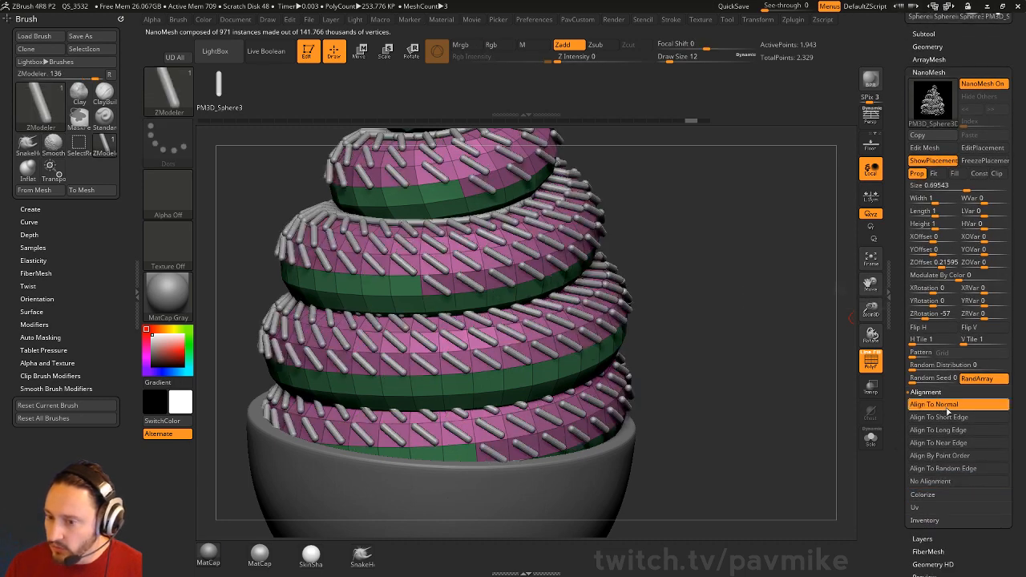
left_click(930, 481)
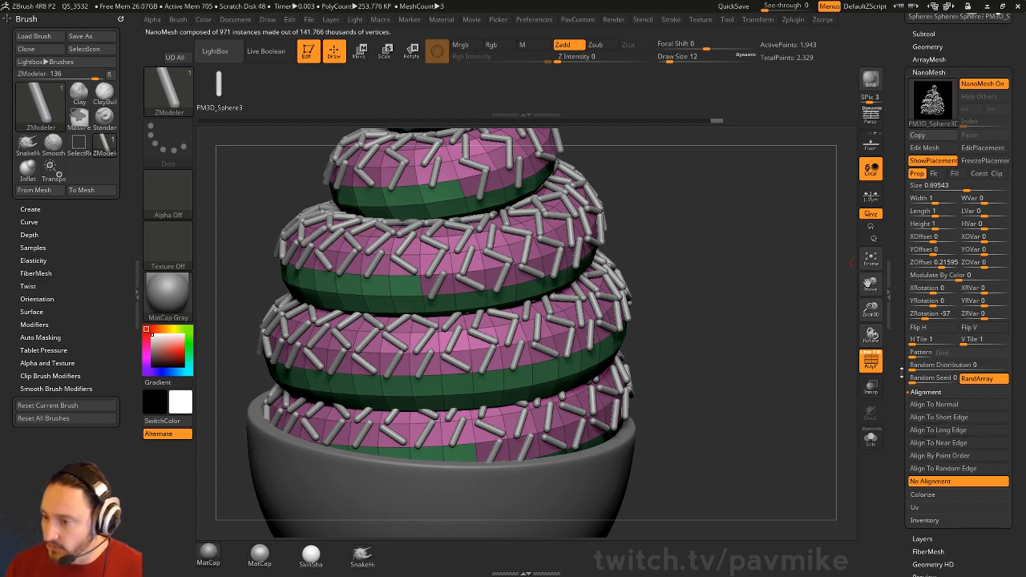
left_click_drag(901, 371, 904, 394)
mouse_move(744, 312)
left_mouse_down()
mouse_move(725, 311)
mouse_move(759, 309)
left_mouse_up()
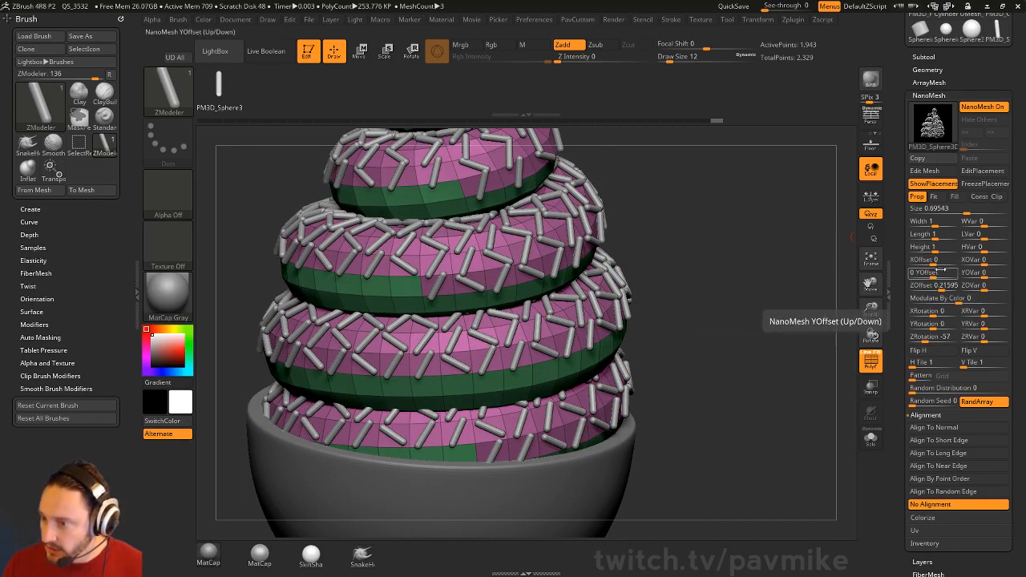
Step: Set the sprinkles' width to 0.84981, length to 1.44269 and height to 0.9327, with variations of 10, 23 and 14 respectively
left_click_drag(932, 222, 936, 249)
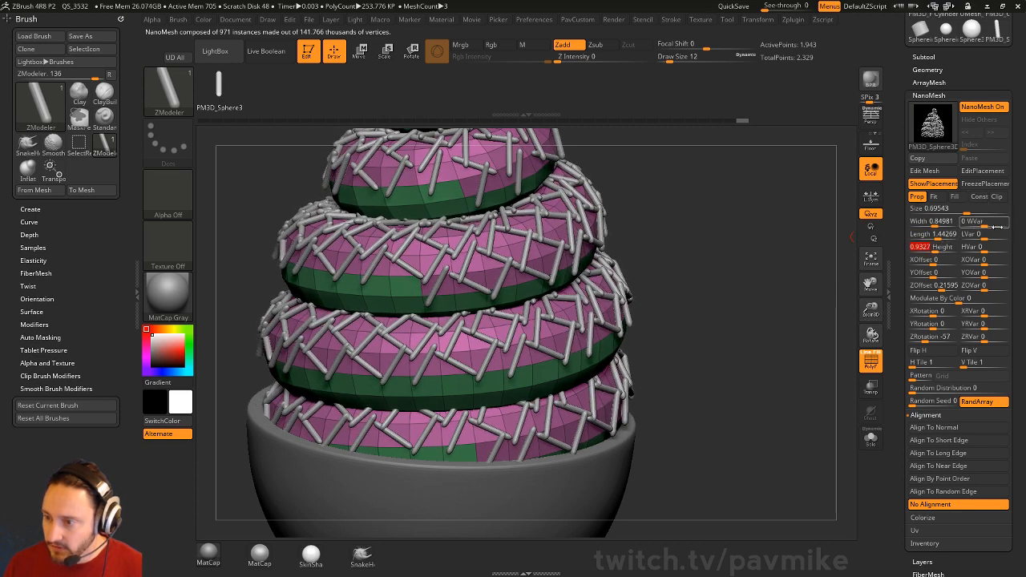
left_click_drag(992, 224, 986, 226)
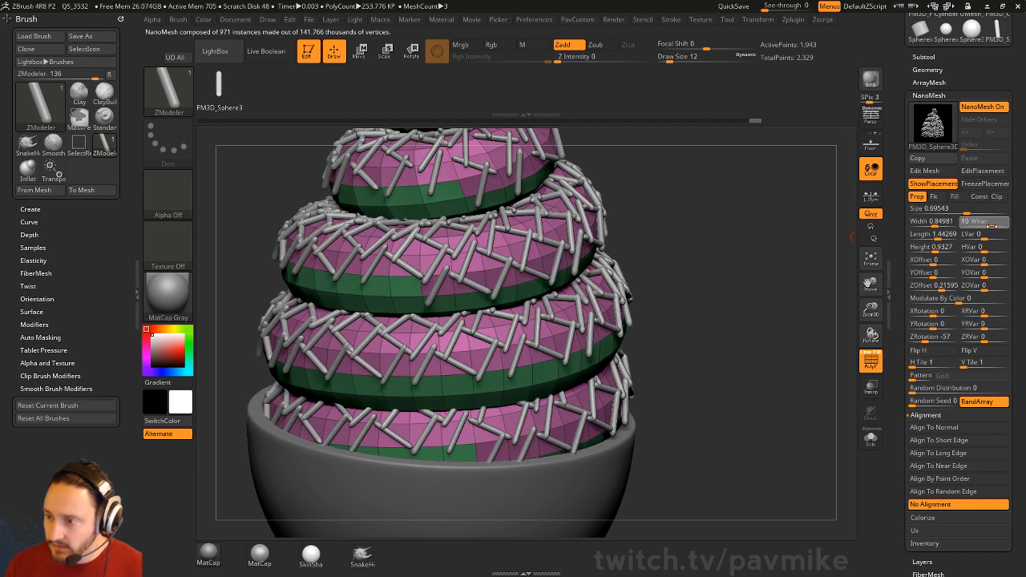
left_click_drag(992, 238, 995, 248)
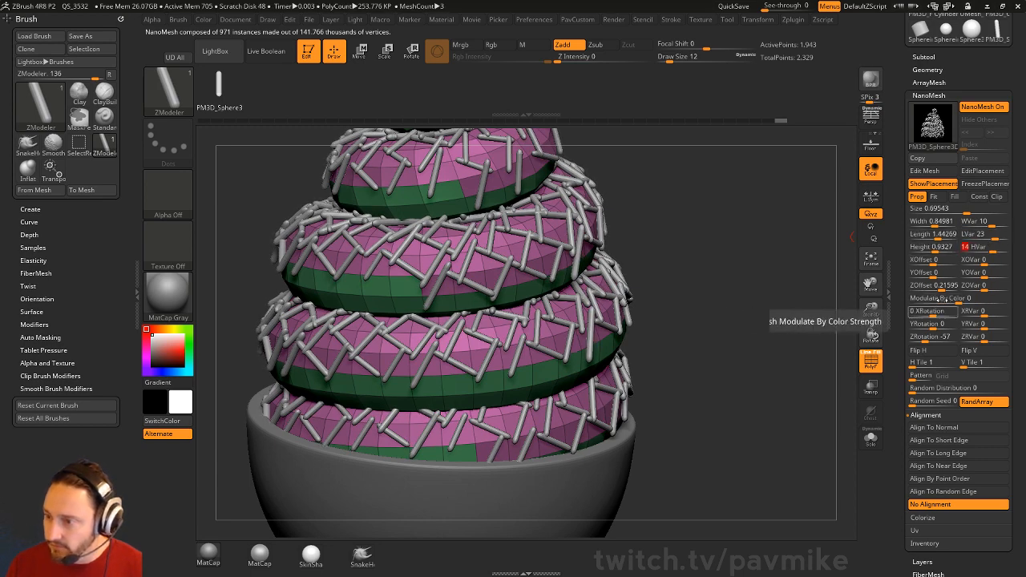
Step: Set the sprinkles' X, Y and Z offsets to 0 so they sink into the swirl's surface
left_click_drag(936, 262, 937, 273)
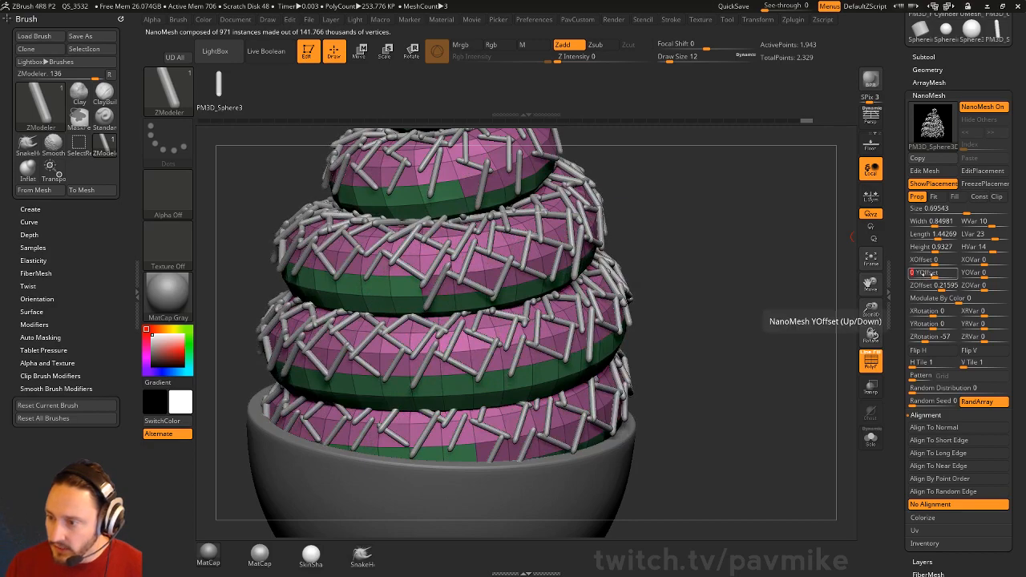
left_click_drag(839, 296, 830, 320)
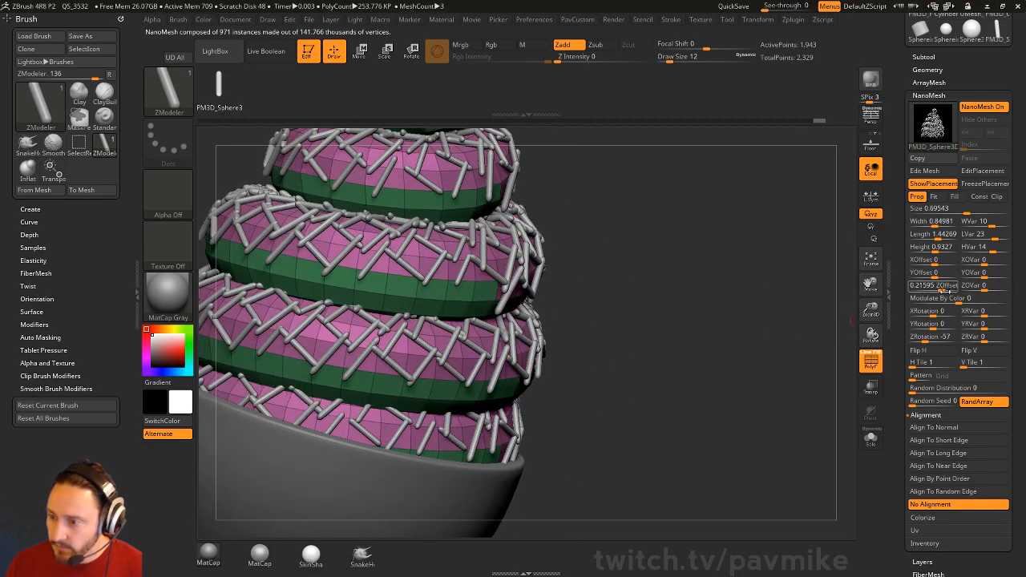
mouse_move(935, 285)
left_mouse_down()
mouse_move(922, 291)
mouse_move(933, 292)
left_mouse_up()
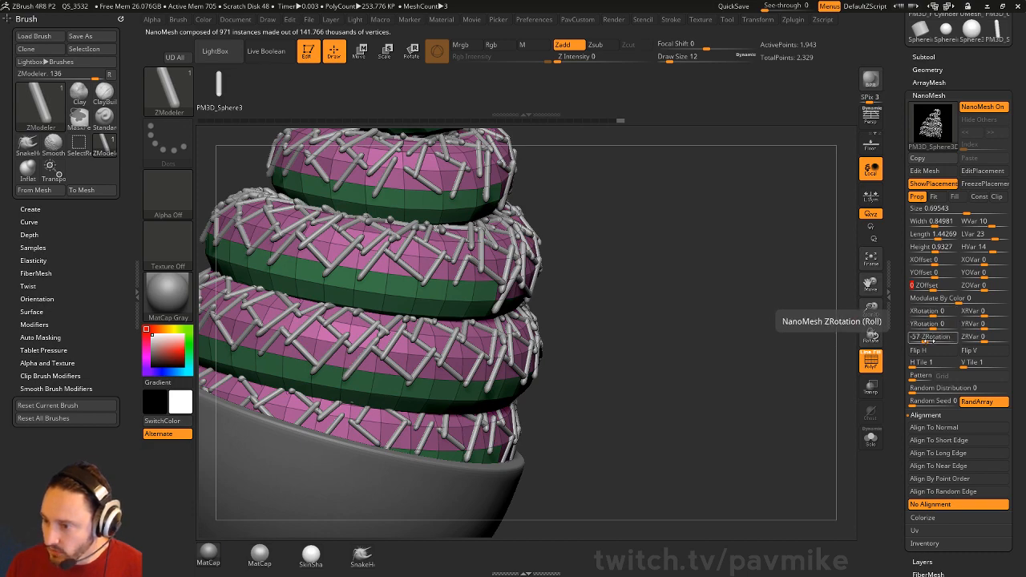
Step: Randomize the sprinkles' directions with a Z rotation of 180 and a Z rotation variation of 100, leaving X and Y rotation at 0
left_click_drag(993, 337, 1007, 336)
left_click_drag(927, 336, 1011, 337)
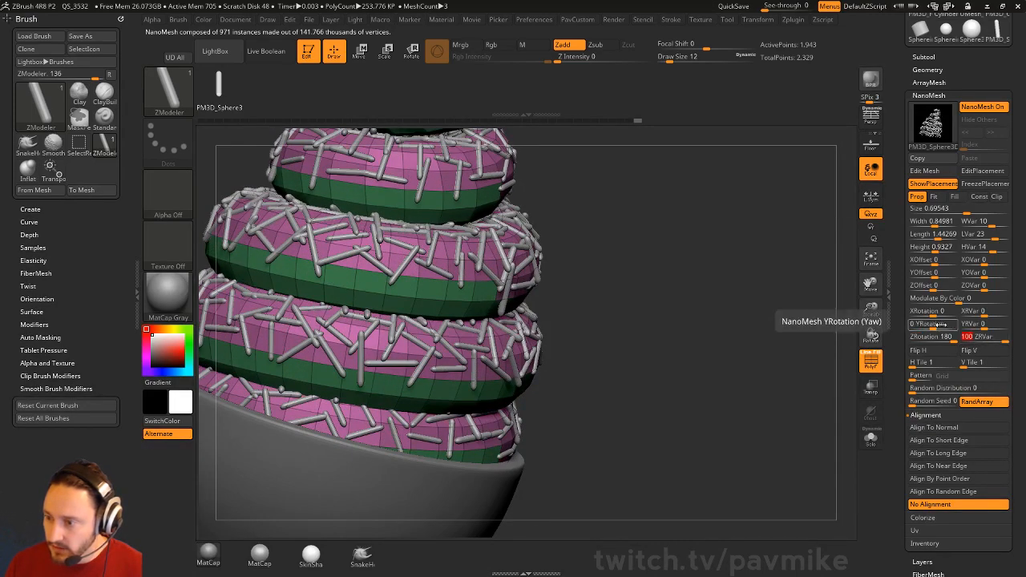
mouse_move(935, 323)
left_mouse_down()
mouse_move(950, 324)
mouse_move(926, 324)
mouse_move(946, 312)
mouse_move(933, 314)
left_mouse_up()
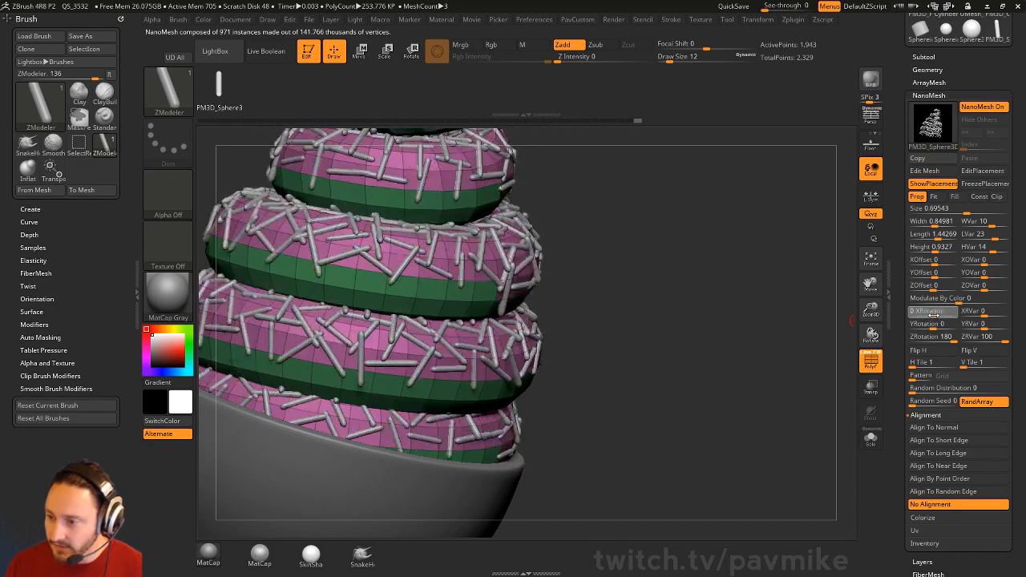
left_click_drag(683, 334, 739, 326)
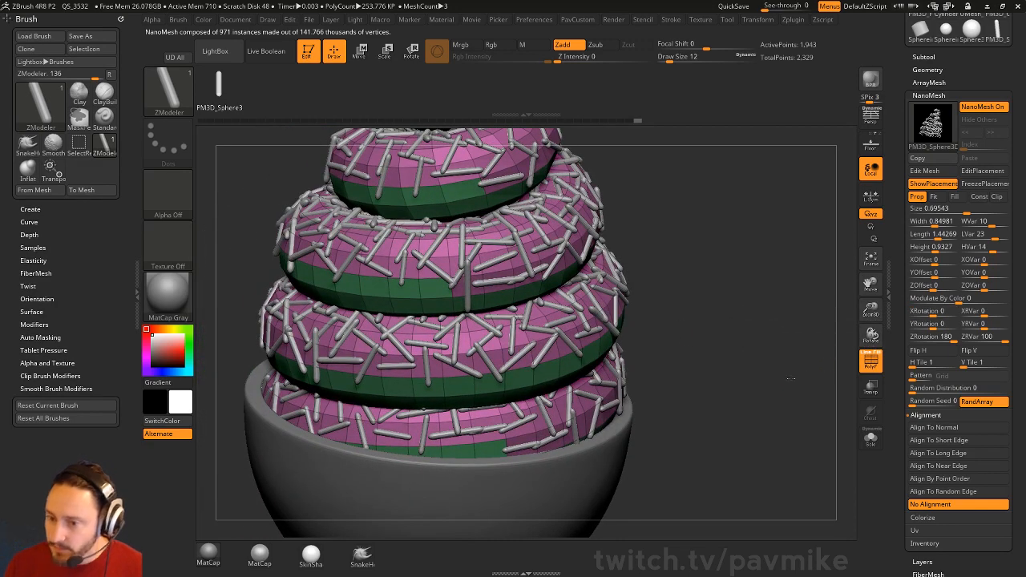
Step: Shorten the sprinkles to a length of 1.02157 and thin them out with a Random Distribution of 0.43477
left_click_drag(791, 378, 795, 363)
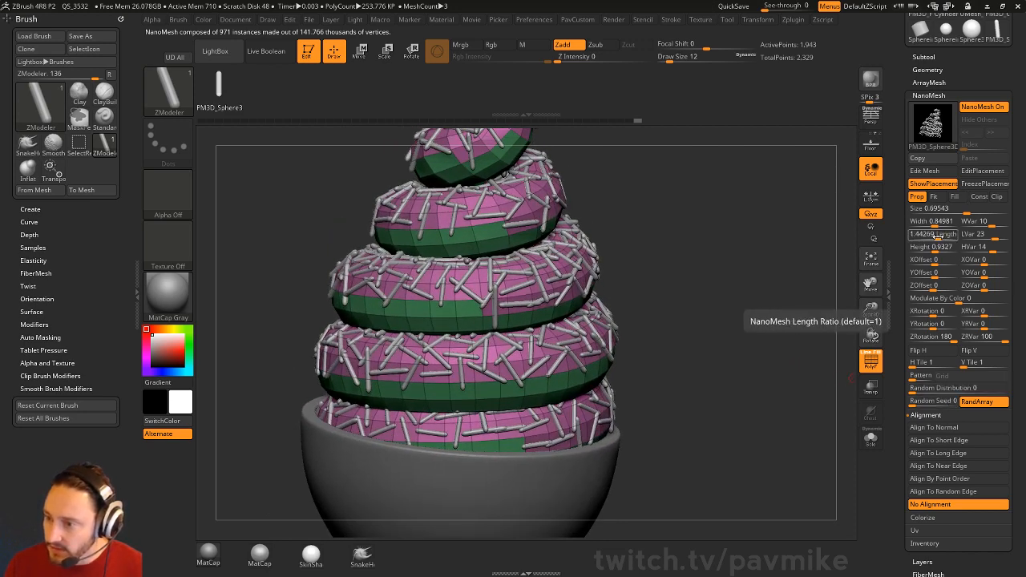
left_click(935, 234)
left_click_drag(935, 237, 942, 229)
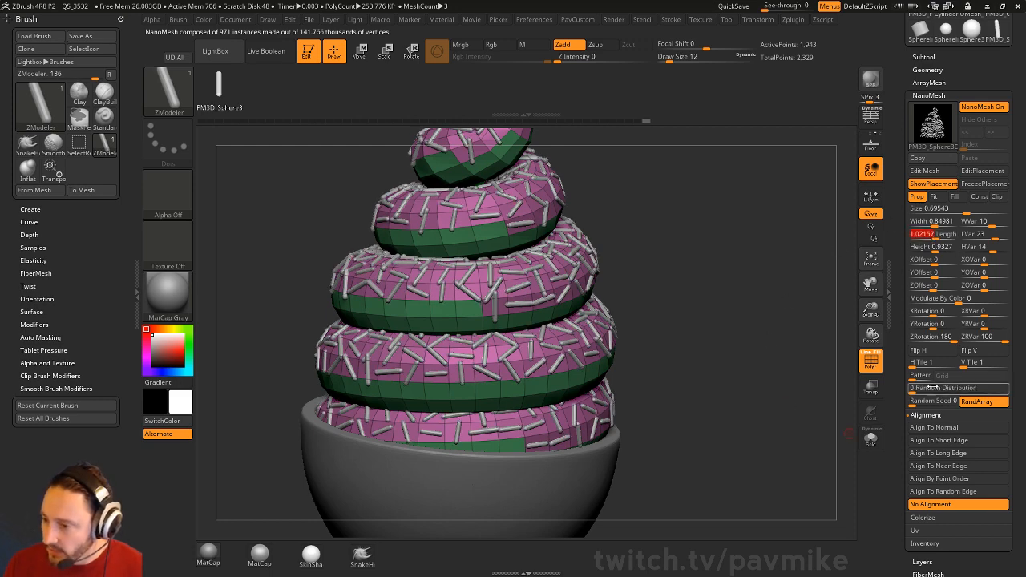
left_click_drag(911, 387, 949, 393)
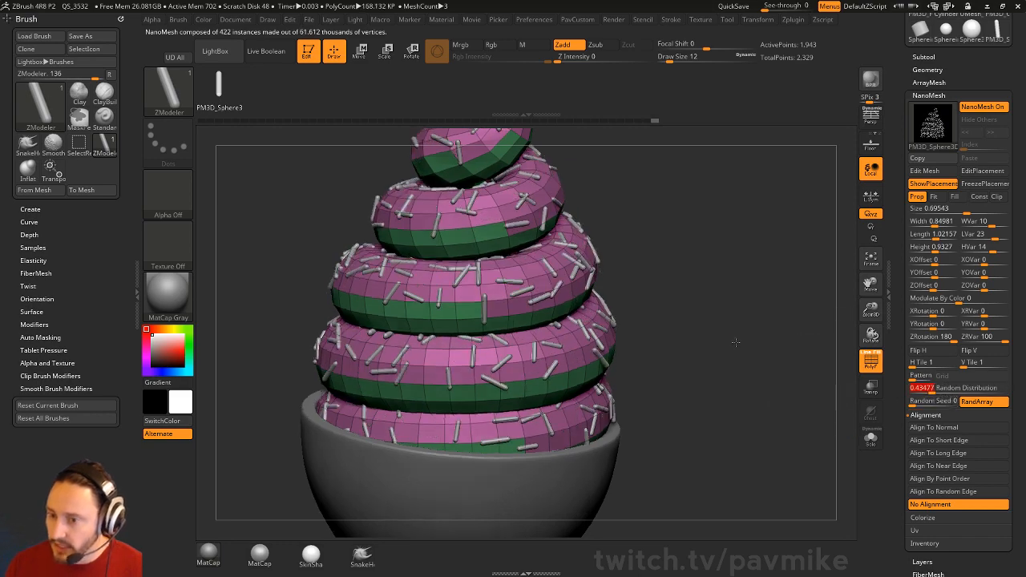
left_click_drag(736, 343, 775, 353)
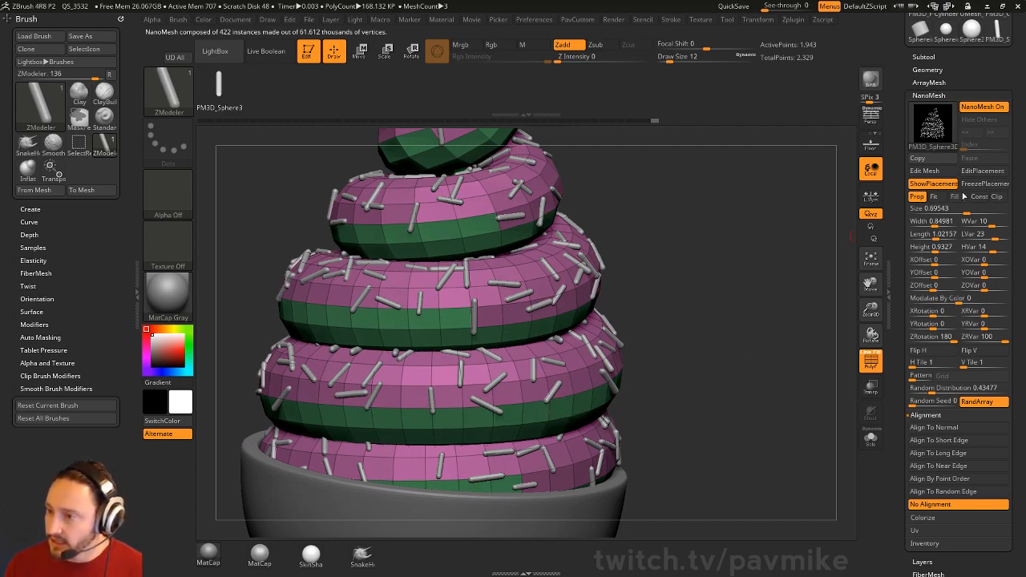
Step: Add a second capsule NanoMesh layer to the upper polygroup, using the first layer's copied settings and a different random seed
left_click_drag(754, 242, 758, 220)
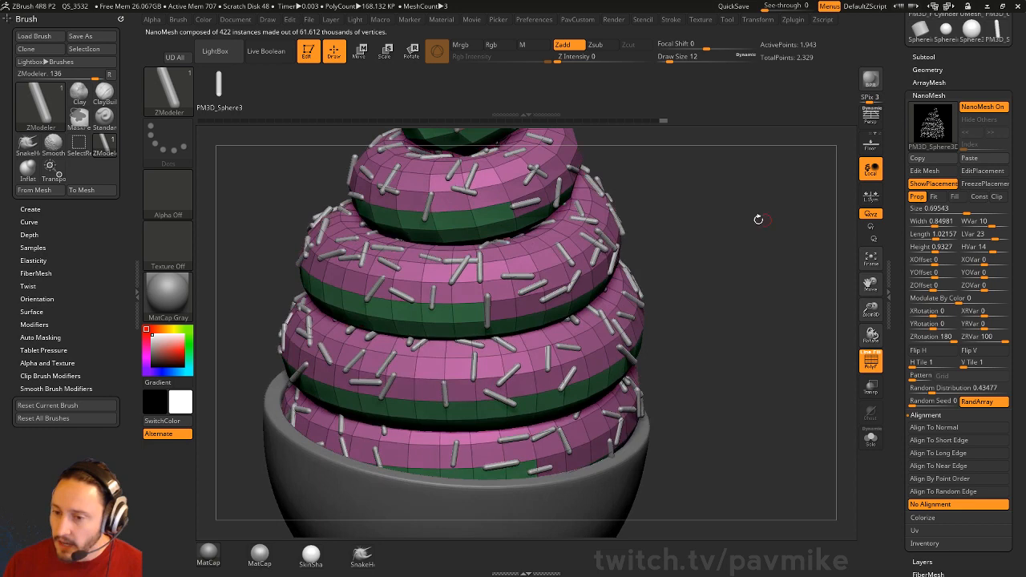
left_click(544, 258)
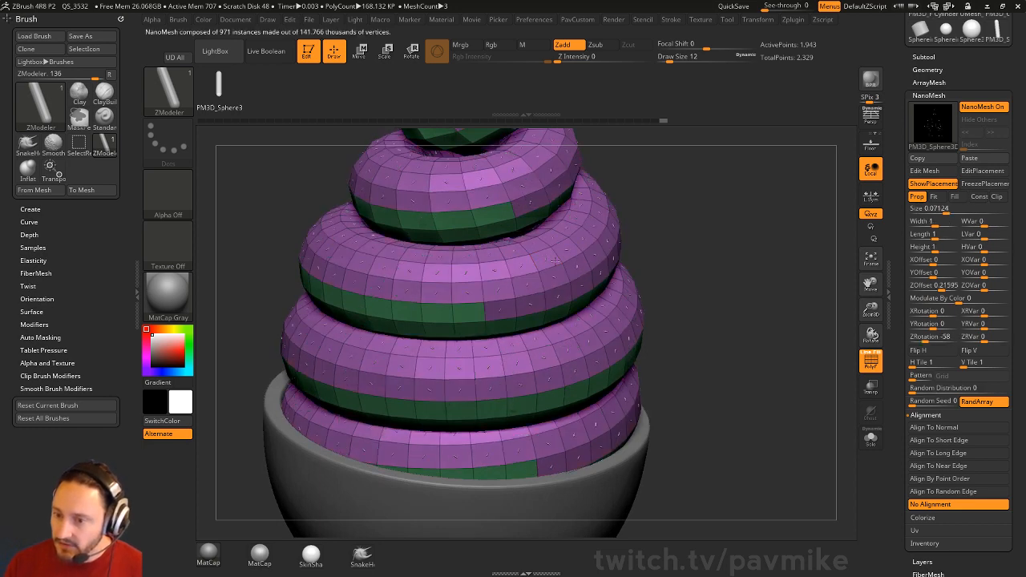
key("ctrl+z")
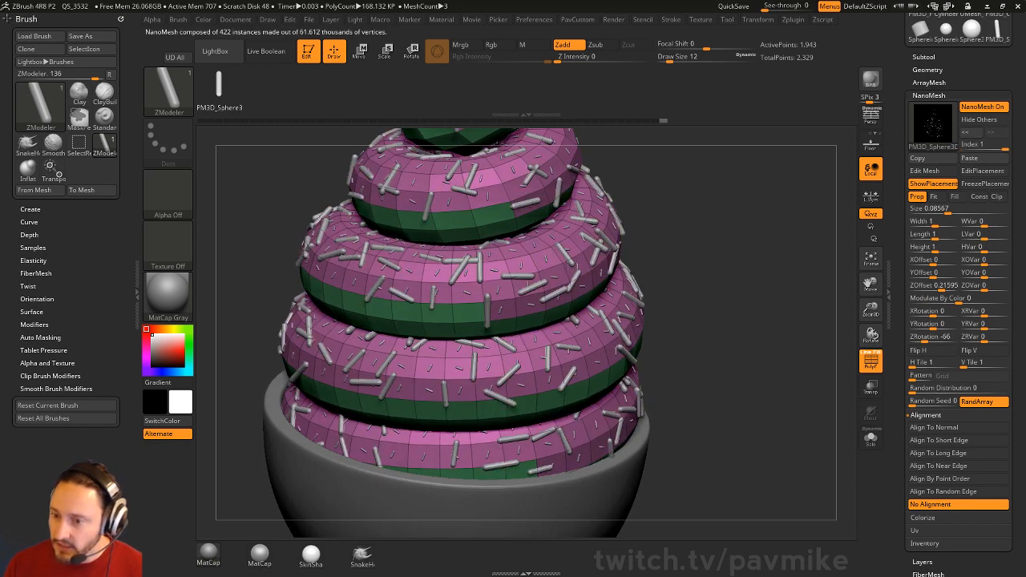
left_click_drag(500, 309, 530, 298)
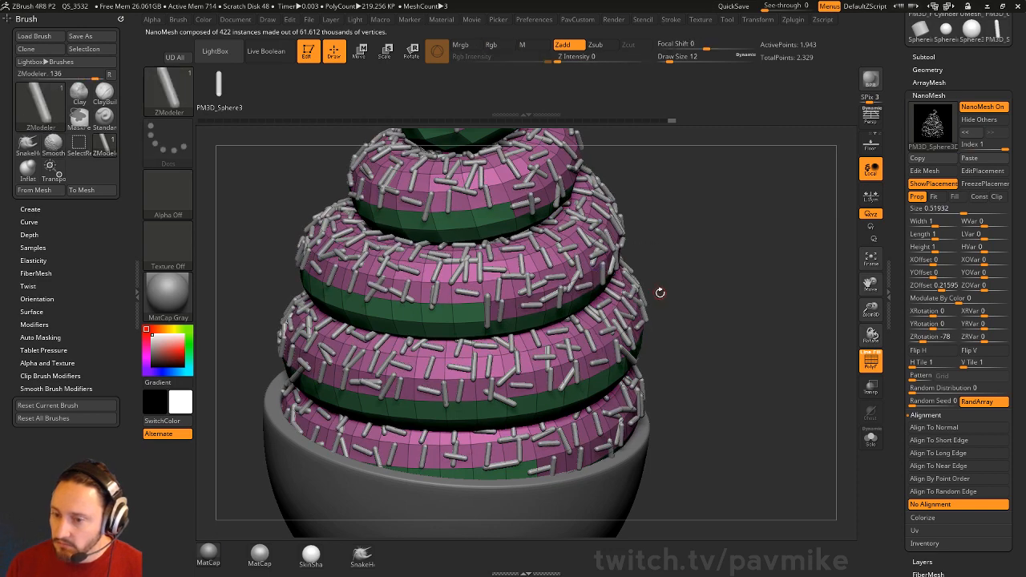
left_click(978, 160)
mouse_move(810, 245)
left_mouse_down()
mouse_move(741, 282)
mouse_move(722, 311)
left_mouse_up()
left_click_drag(815, 303, 768, 359, "alt")
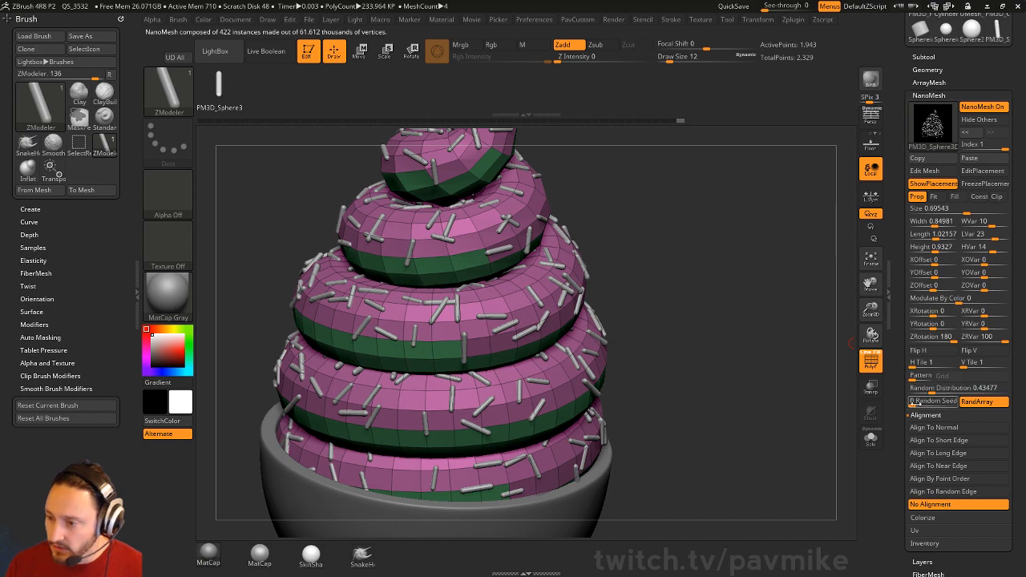
left_click_drag(913, 404, 945, 416)
Step: Add a third capsule NanoMesh layer, paste the copied settings, and set Random Distribution to 0.72639 with a new random seed
left_click_drag(534, 303, 589, 310)
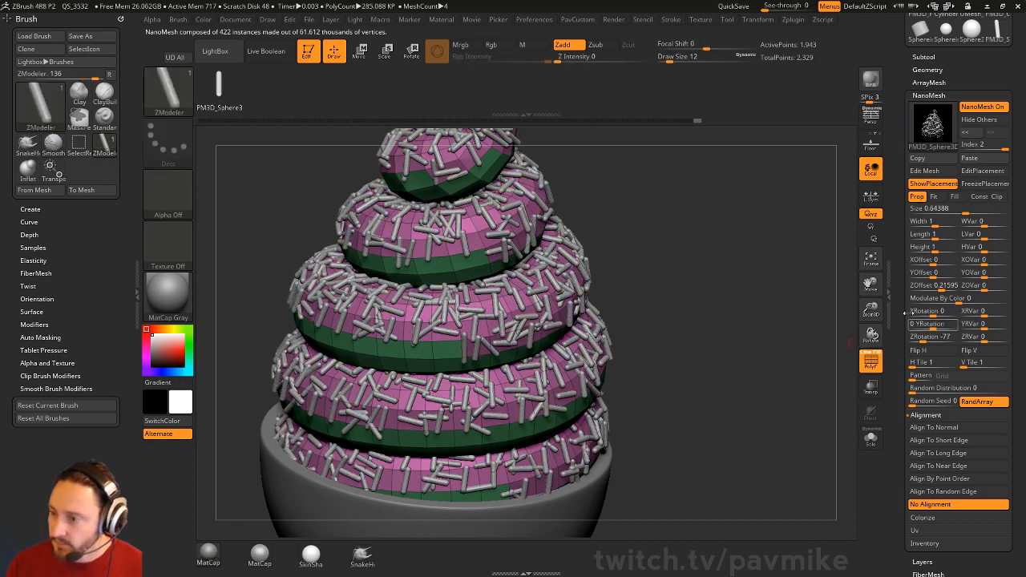
left_click(972, 160)
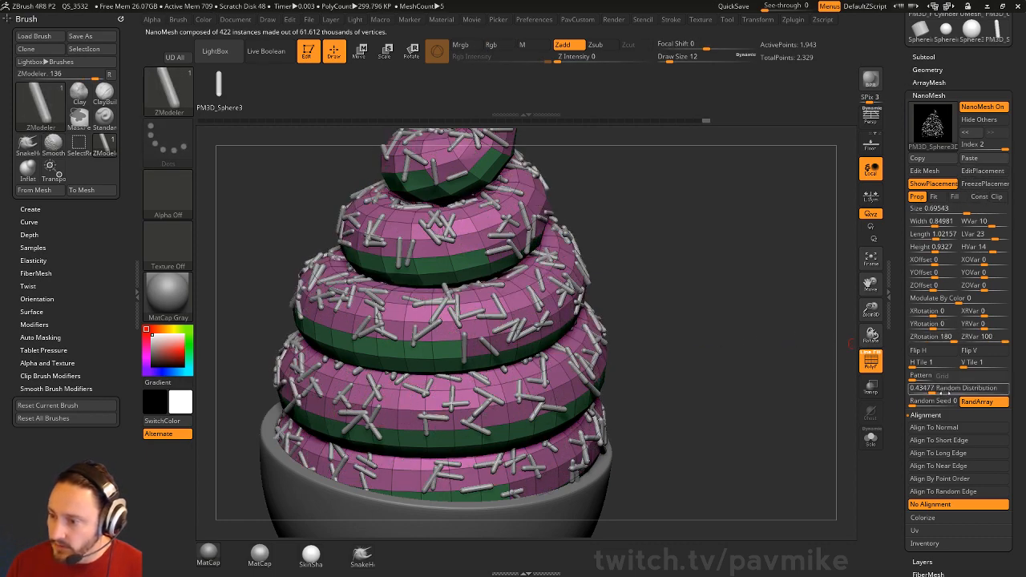
mouse_move(918, 401)
left_mouse_down()
mouse_move(932, 400)
mouse_move(934, 390)
left_mouse_up()
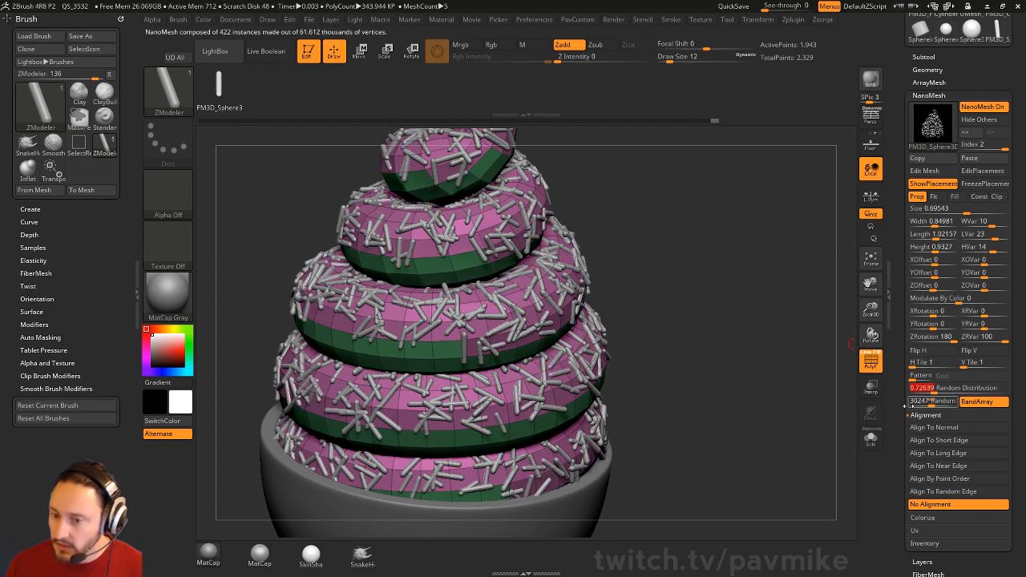
Step: Add a fourth capsule NanoMesh layer, paste the copied settings, and set Random Distribution to 1.15695 with a new random seed
left_click(522, 232)
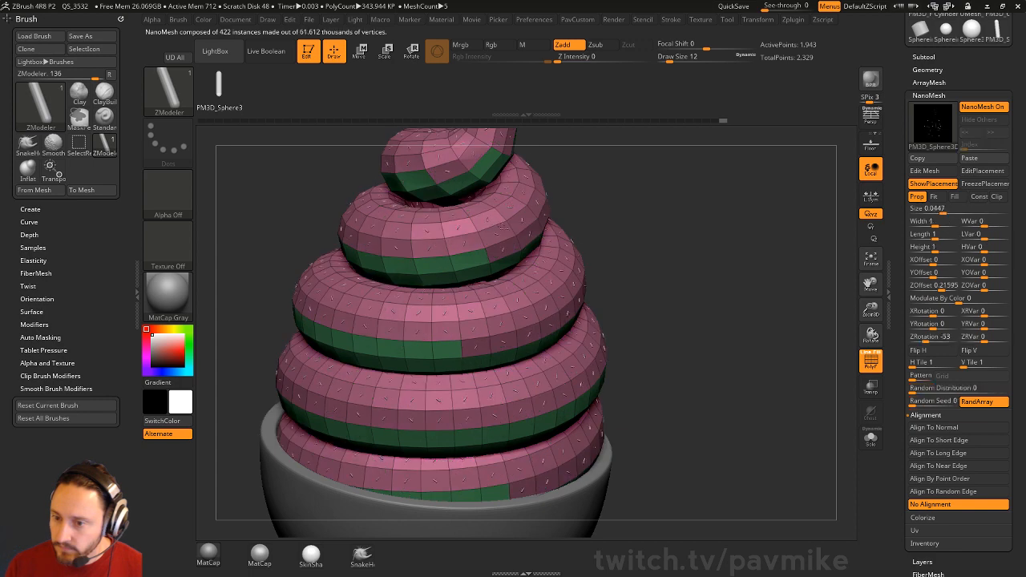
left_click_drag(521, 237, 535, 242)
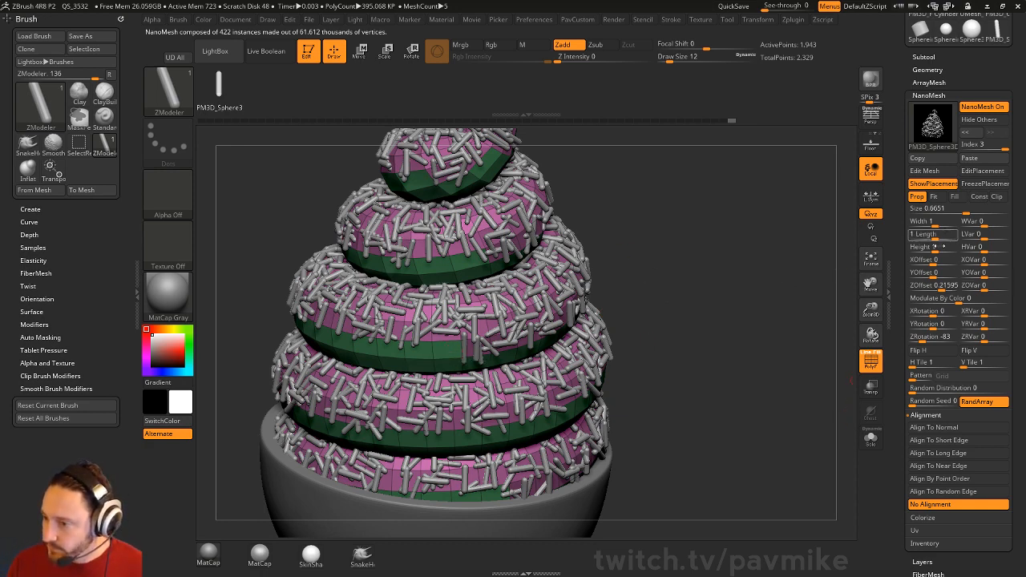
left_click(978, 160)
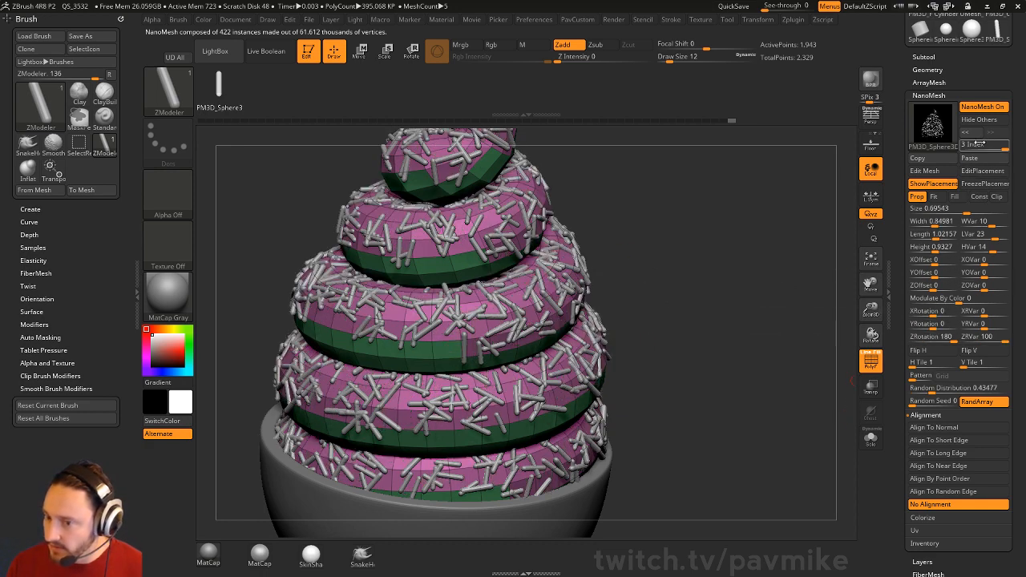
left_click_drag(936, 390, 928, 403)
left_click_drag(846, 372, 802, 344)
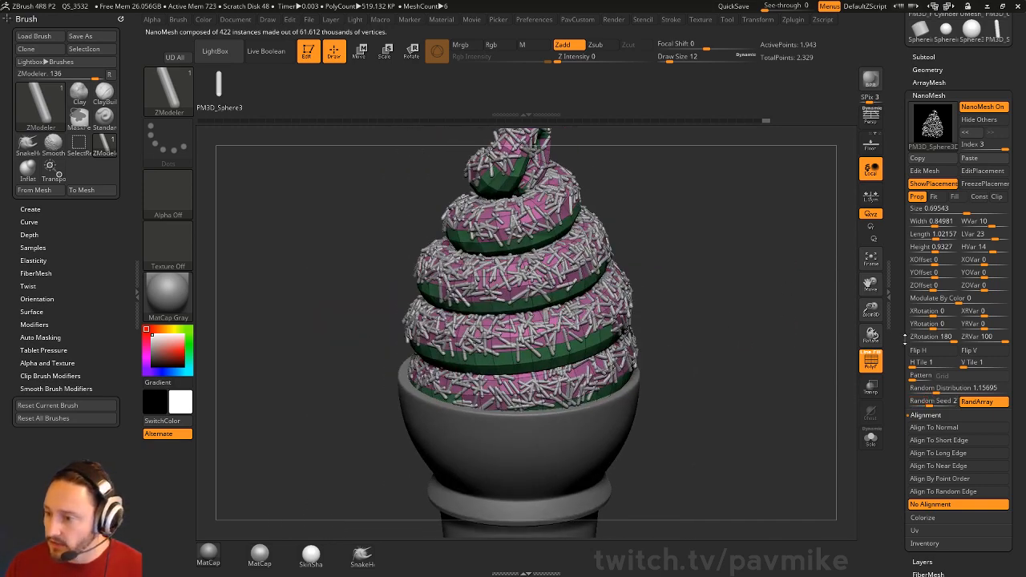
Step: Examine the NanoMesh Inventory options and the Convert BPR To Geo option for turning the sprinkles into geometry
left_click_drag(904, 339, 904, 237)
left_click(932, 335, "shift")
left_click_drag(904, 338, 904, 467)
left_click(936, 115, "shift")
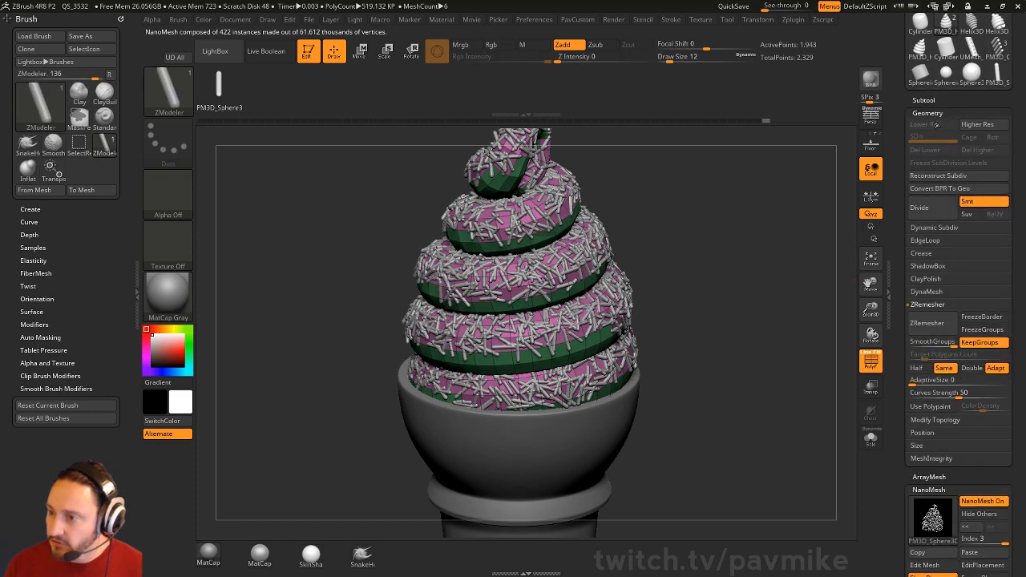
left_click(942, 190)
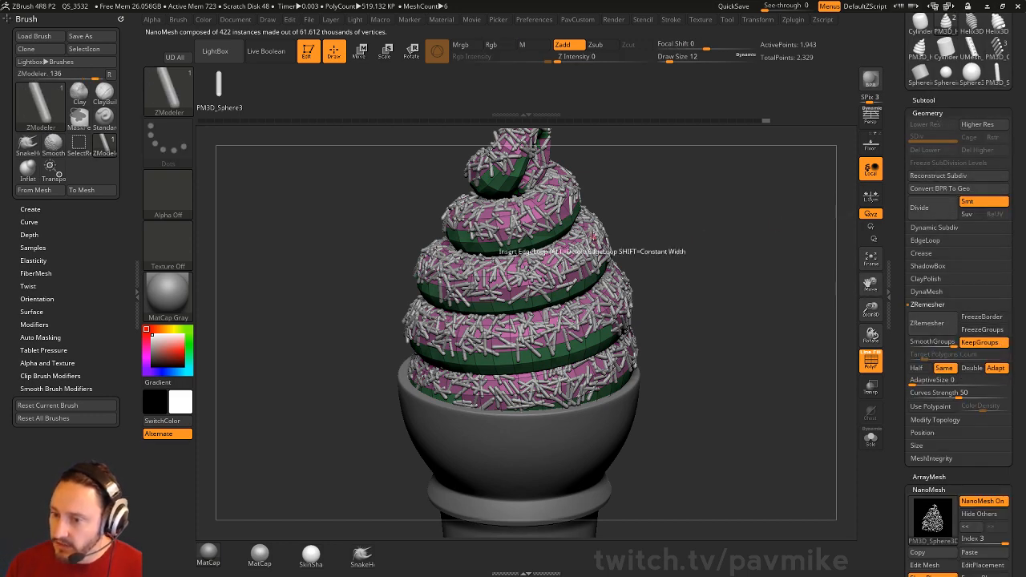
left_click_drag(899, 348, 898, 108)
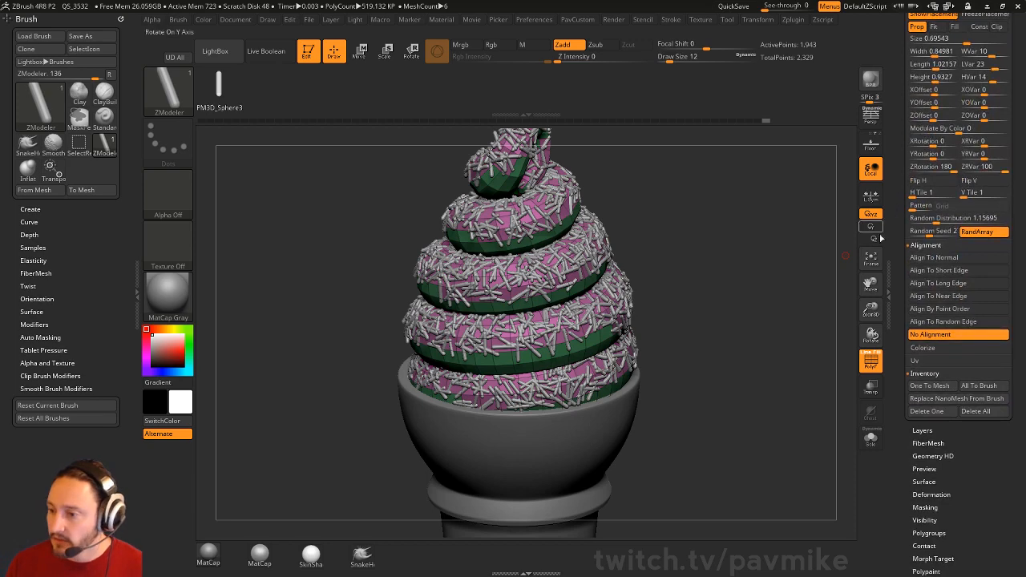
Step: Try to convert the NanoMesh sprinkle layers to mesh one at a time and isolate the resulting sprinkles
left_click(931, 387)
left_click(931, 387)
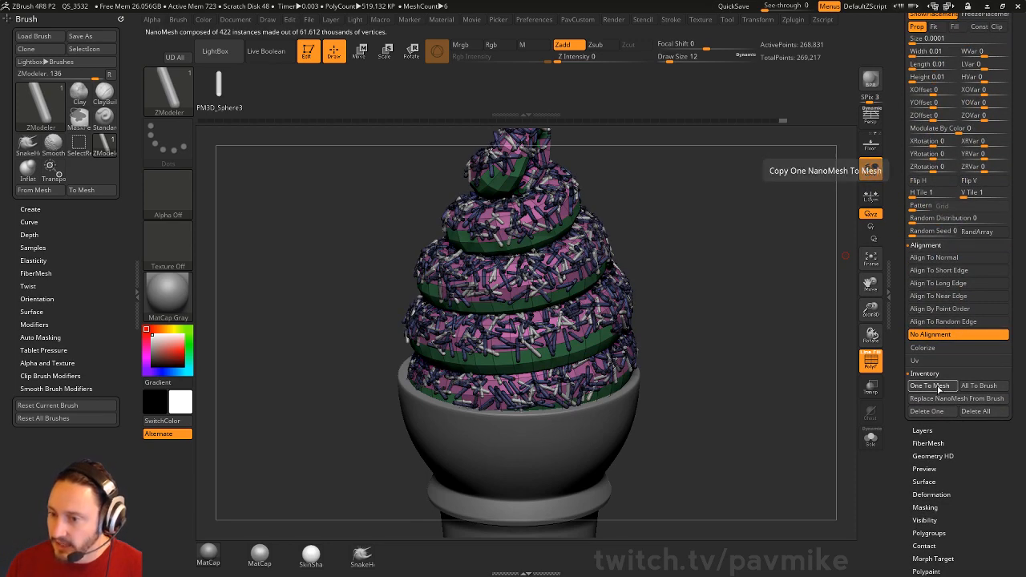
left_click(940, 389)
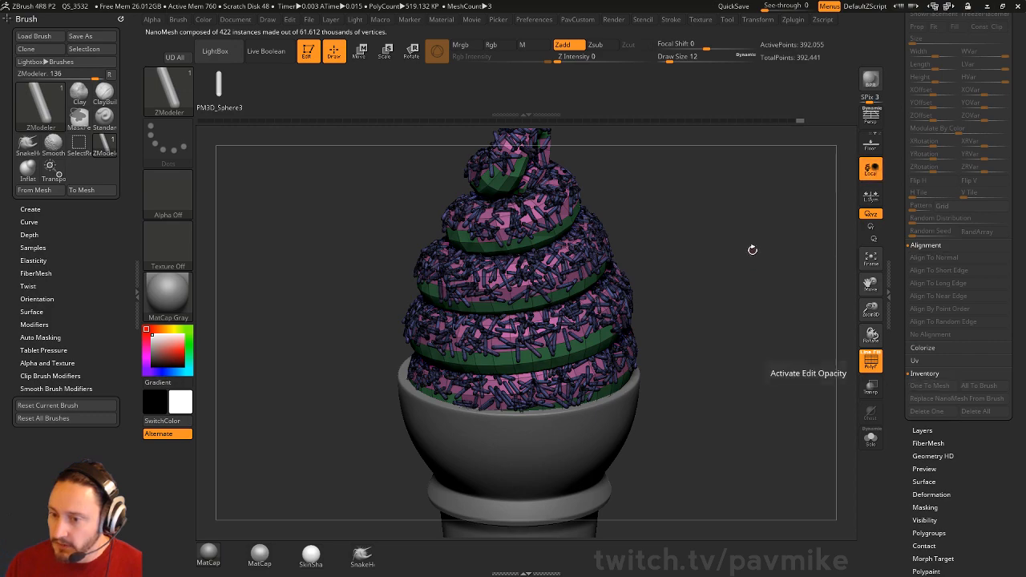
right_click_drag(751, 249, 688, 357, "ctrl")
left_click(656, 369, "ctrl+shift")
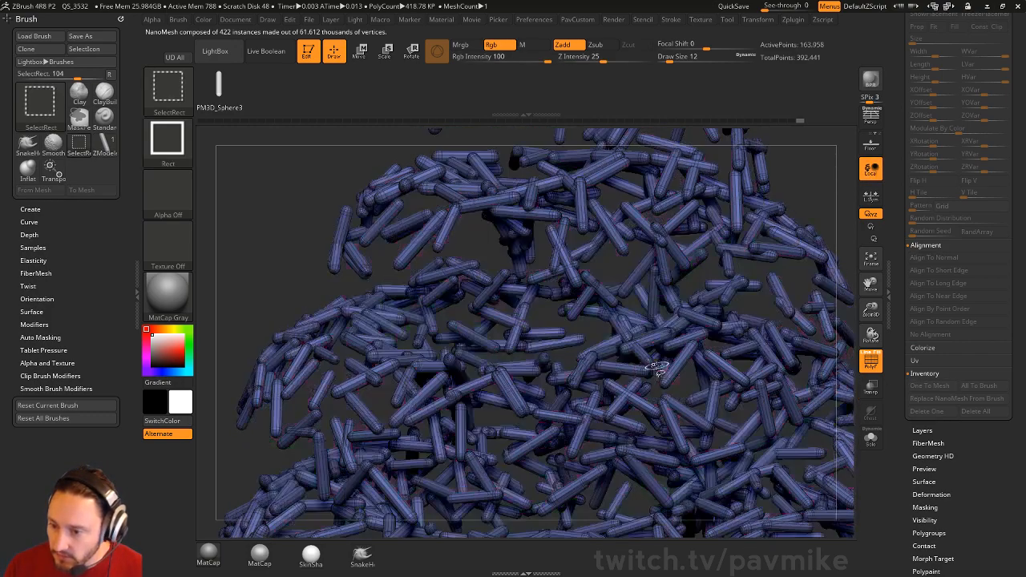
right_click_drag(291, 238, 253, 188, "ctrl")
right_click_drag(764, 247, 780, 267)
left_click(774, 261, "ctrl+shift")
Step: Undo the isolation and the sprinkle conversions to bring back the editable NanoMesh layers
key("ctrl+z")
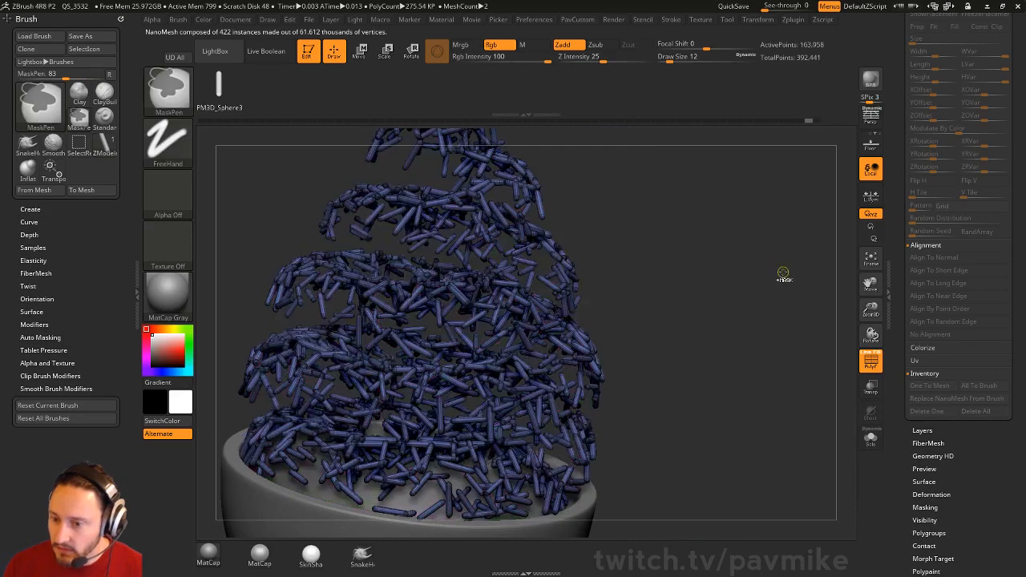
key("ctrl+shift+z")
key("ctrl+z")
key("ctrl+z")
key("ctrl+z")
key("ctrl+z")
key("ctrl+z")
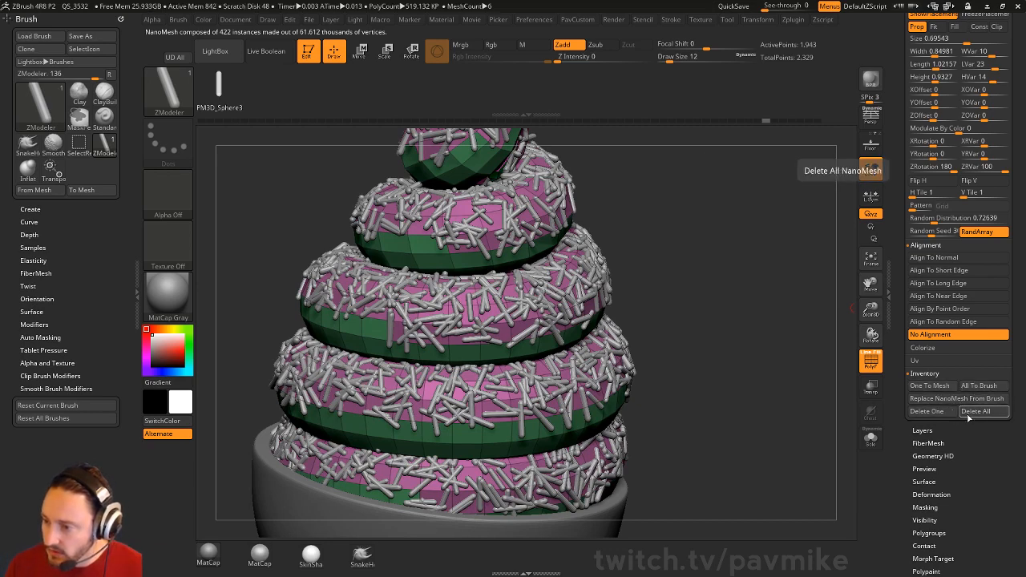
Step: Convert two of the NanoMesh sprinkle layers to mesh, one after the other
left_click(940, 388)
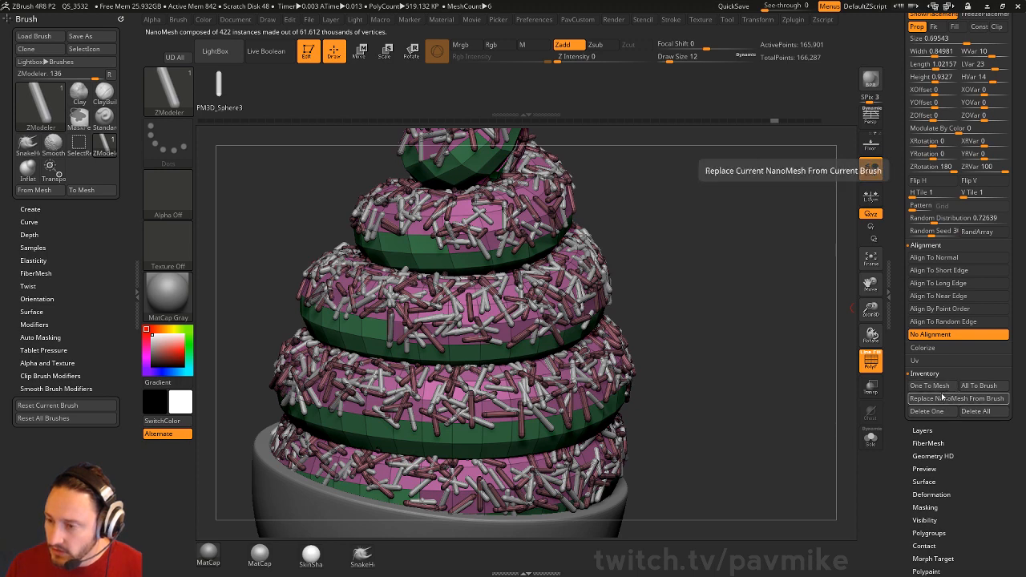
left_click(941, 387)
right_click_drag(789, 360, 792, 317, "ctrl")
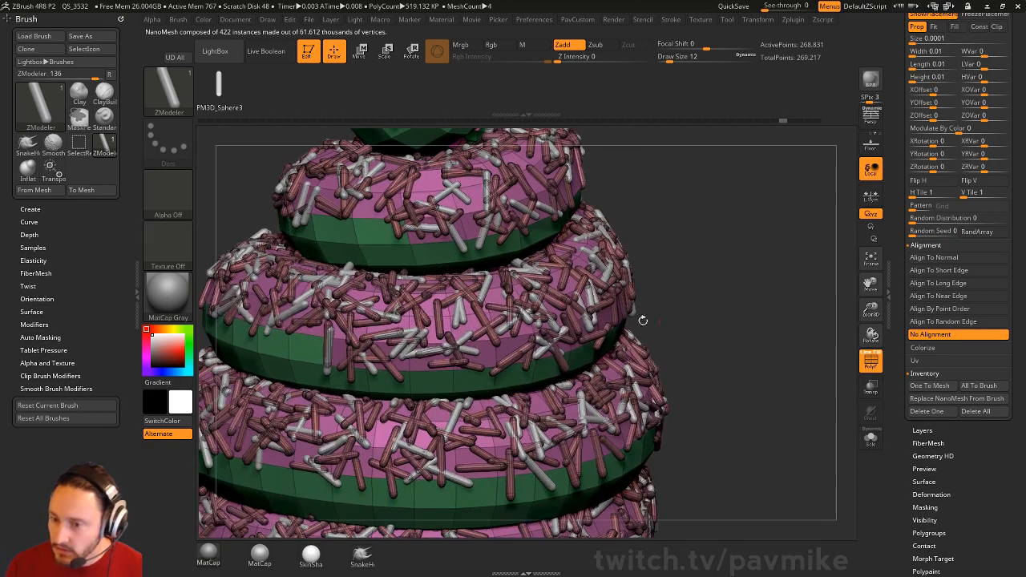
Step: Isolate the most recently converted sprinkles, assign them a new polygroup, and show the whole mesh again
left_click(498, 345, "ctrl+shift")
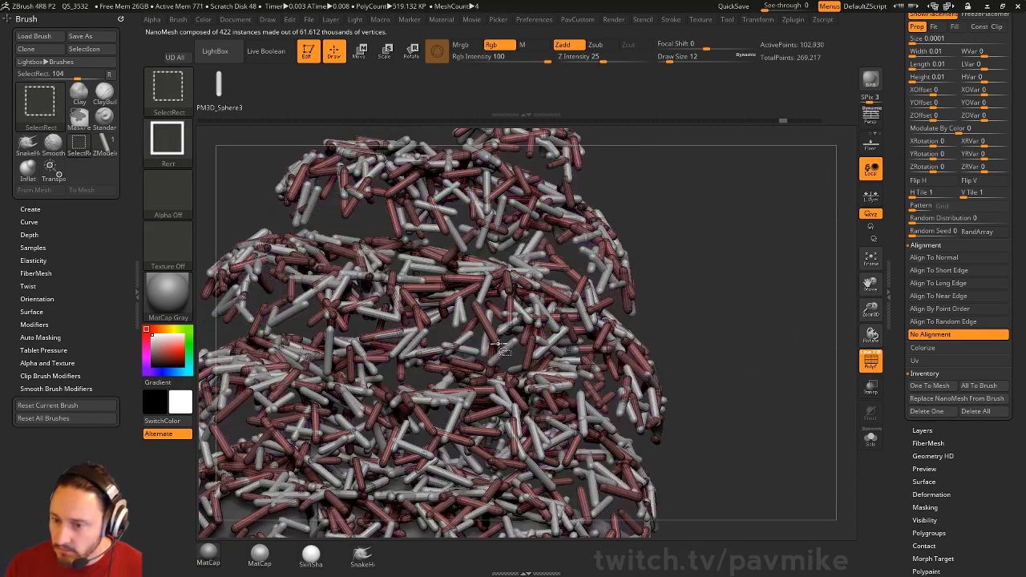
left_click(779, 339, "ctrl+shift")
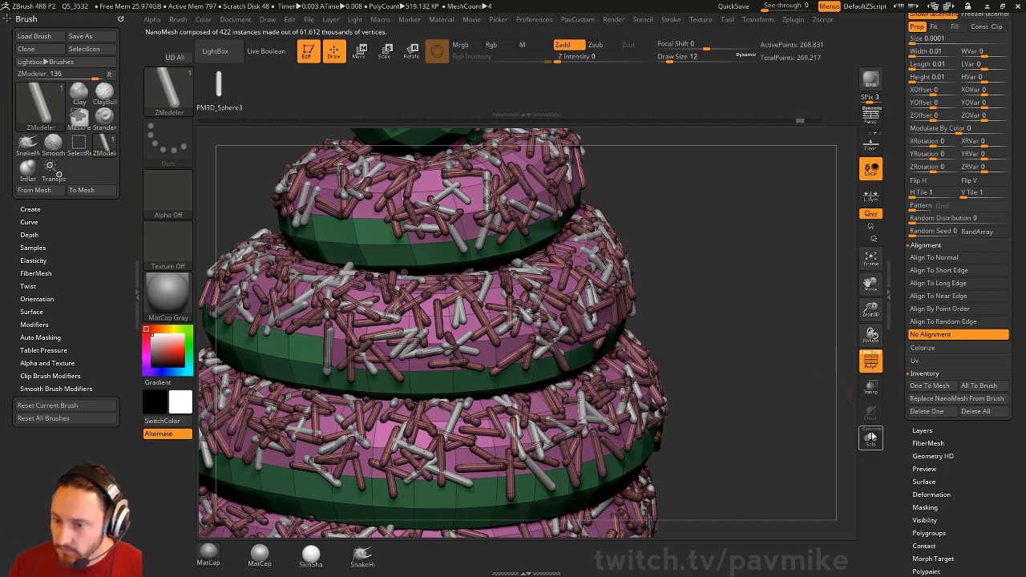
left_click(500, 345, "ctrl+shift")
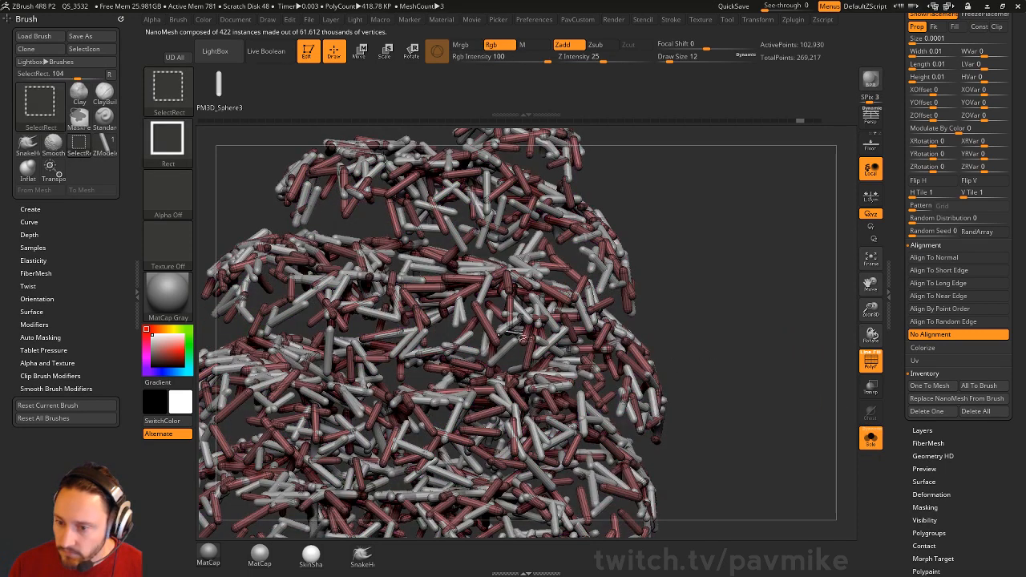
key("ctrl+w")
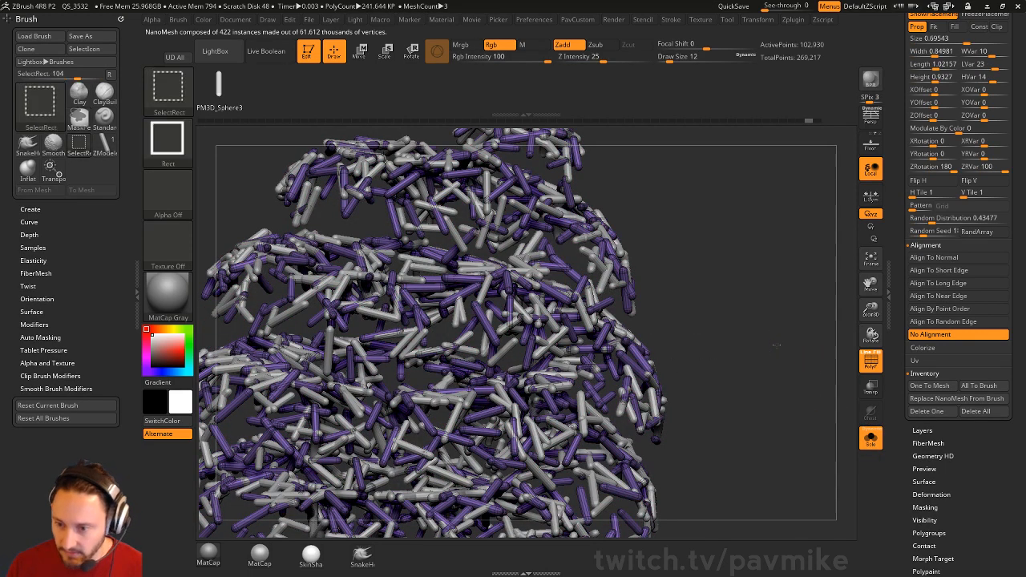
left_click(776, 344, "ctrl+shift")
Step: Convert the remaining NanoMesh layers to mesh and give one isolated set of sprinkles its own polygroup
left_click(946, 388)
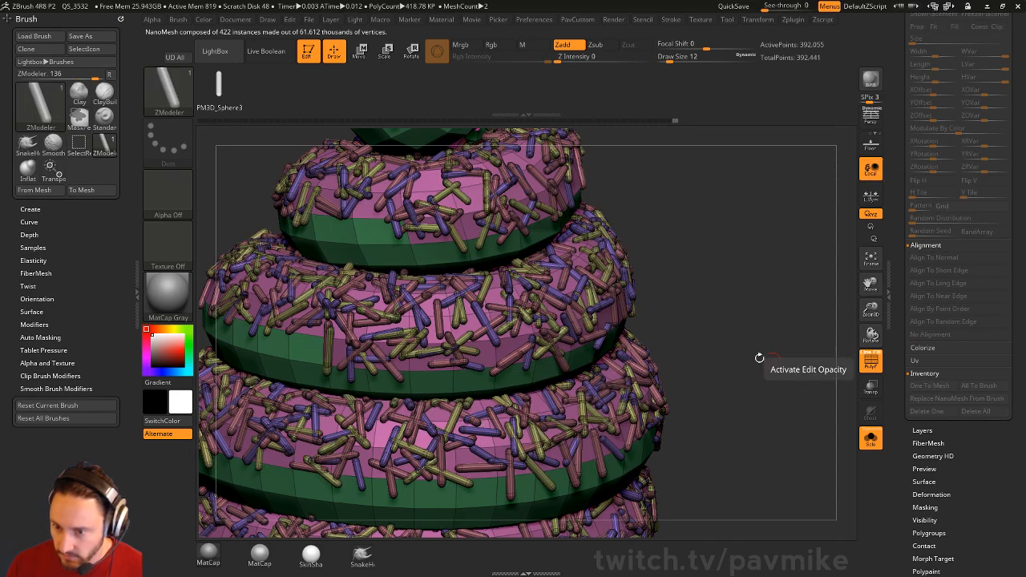
left_click(483, 324, "ctrl+shift")
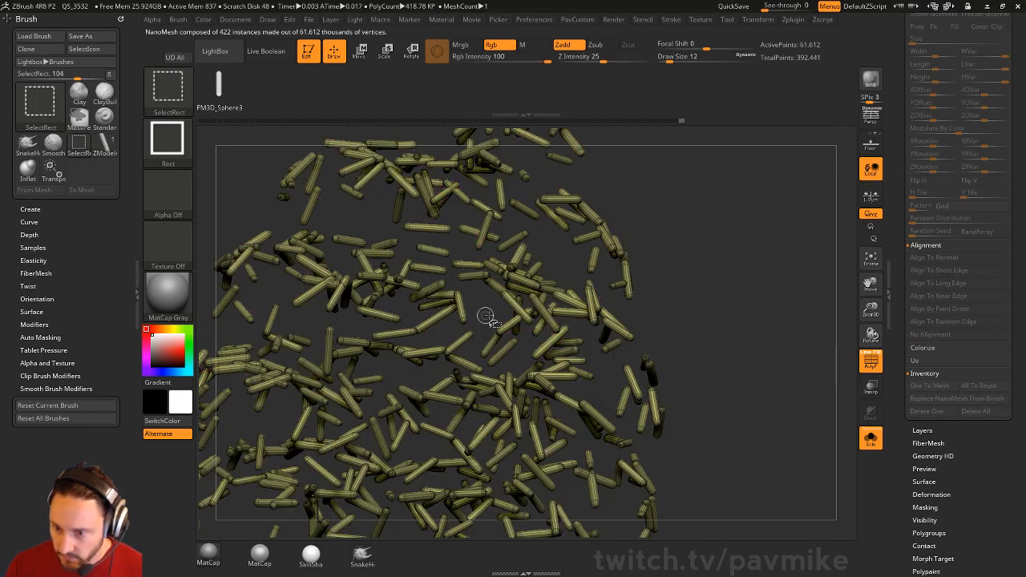
left_click(778, 333, "ctrl+shift")
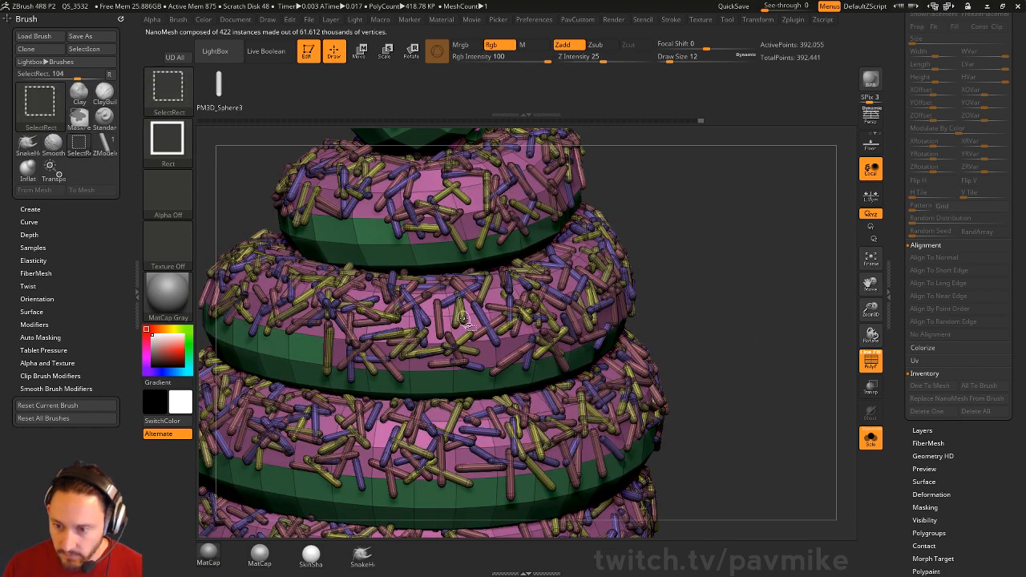
left_click(471, 319, "ctrl+shift")
key("ctrl+w")
left_click(755, 315, "ctrl+shift")
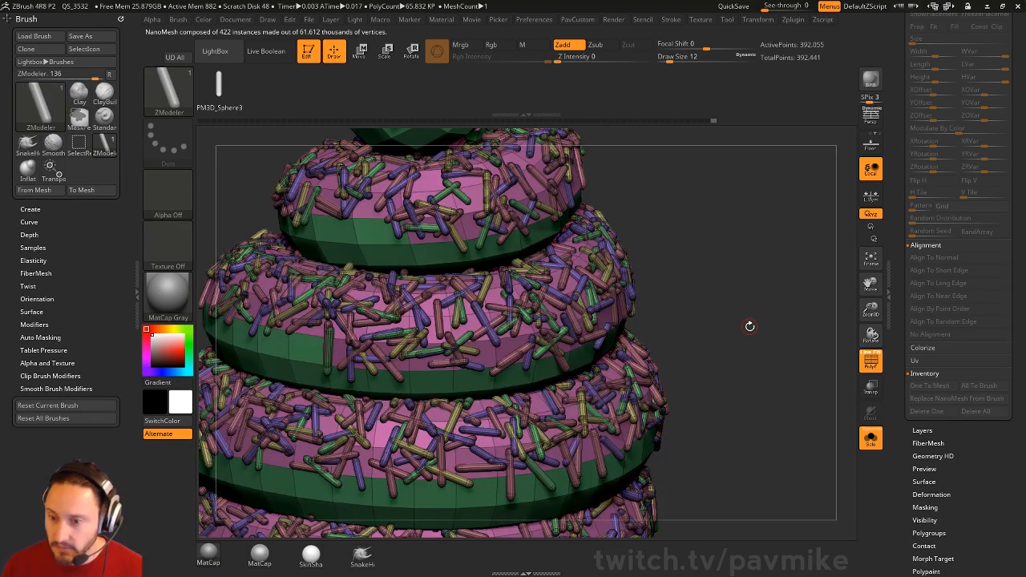
Step: Examine the converted sprinkles with the polyframe hidden and shown, and bring the cone back into view
key("f")
left_click_drag(693, 269, 717, 315)
key("shift+f")
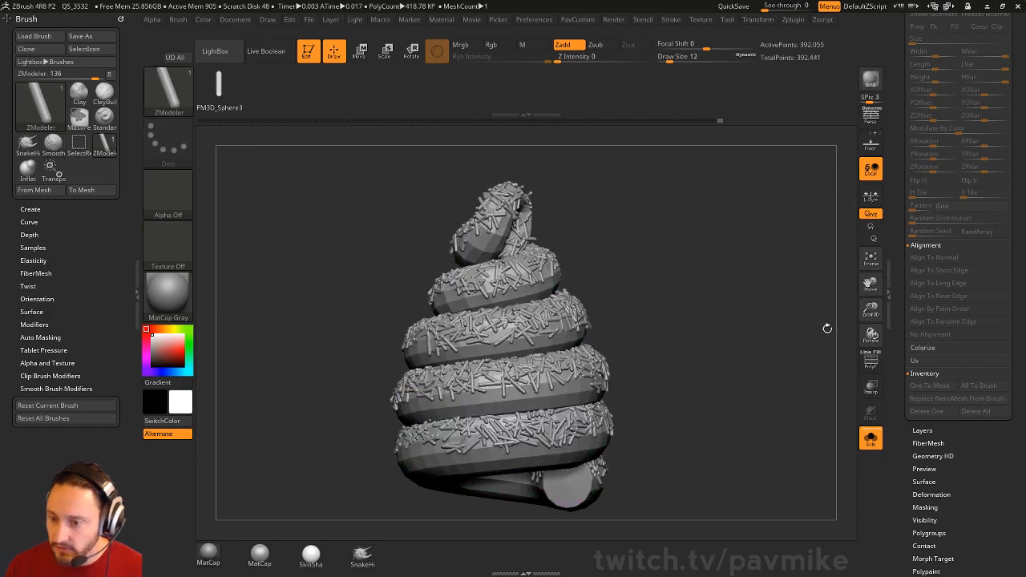
left_click_drag(827, 328, 755, 353)
left_click(870, 438)
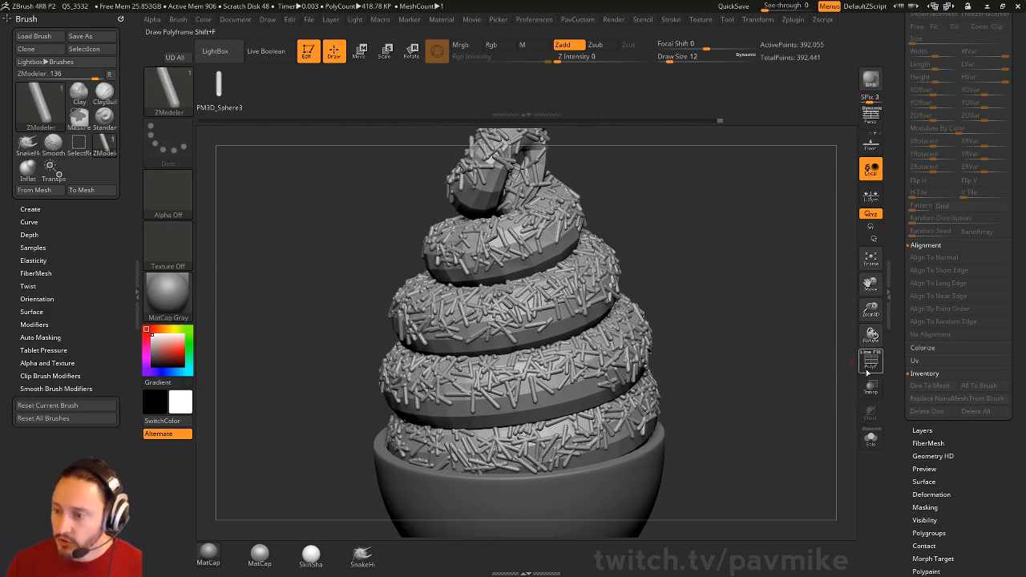
left_click(871, 361)
scroll(910, 501, "up", 5)
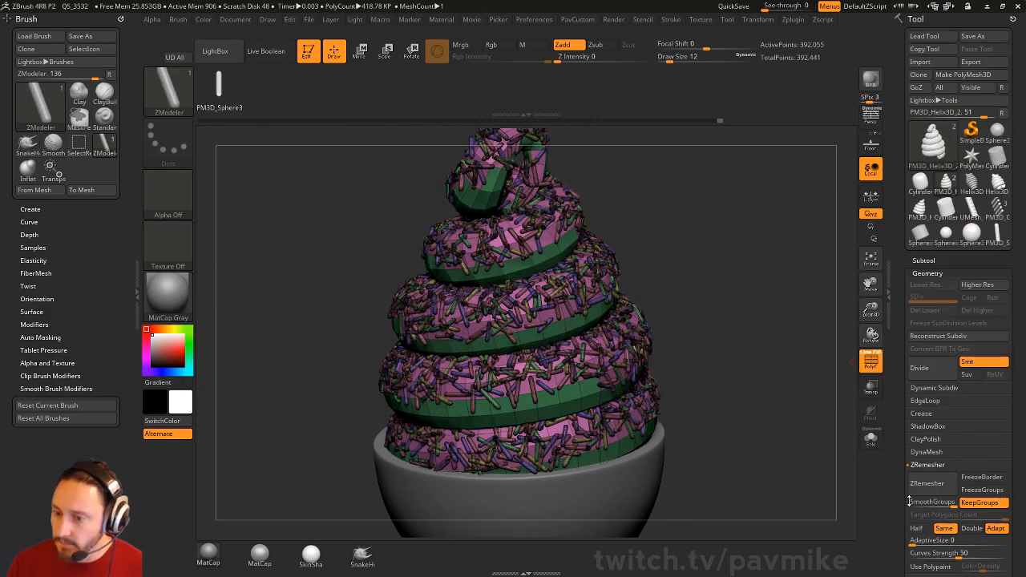
Step: Isolate the bare swirl and split the hidden sprinkles into a separate subtool
left_click(923, 261)
left_click_drag(831, 300, 692, 359)
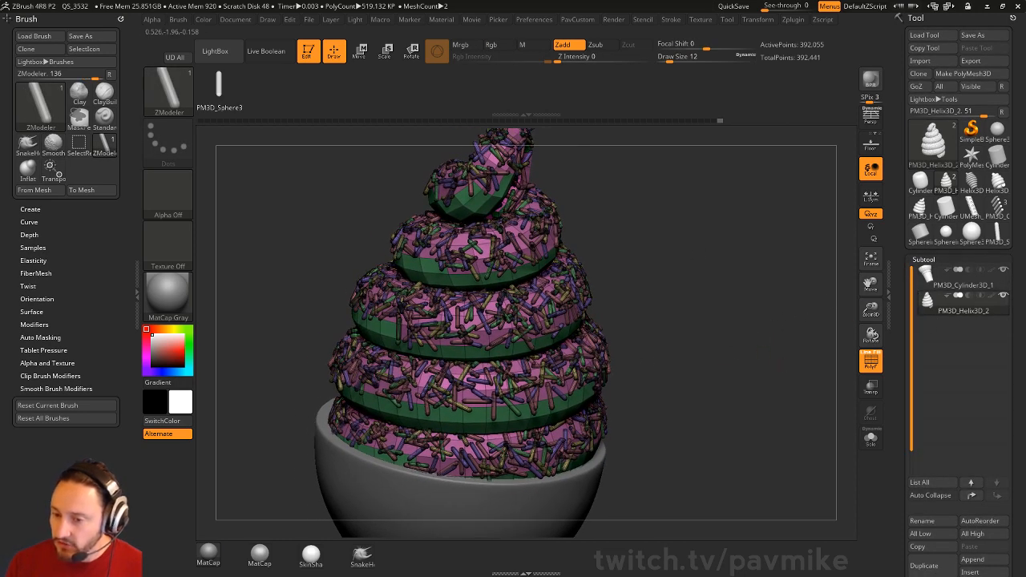
left_click_drag(765, 328, 764, 359, "alt")
key("ctrl+shift")
left_click(441, 262, "ctrl+shift")
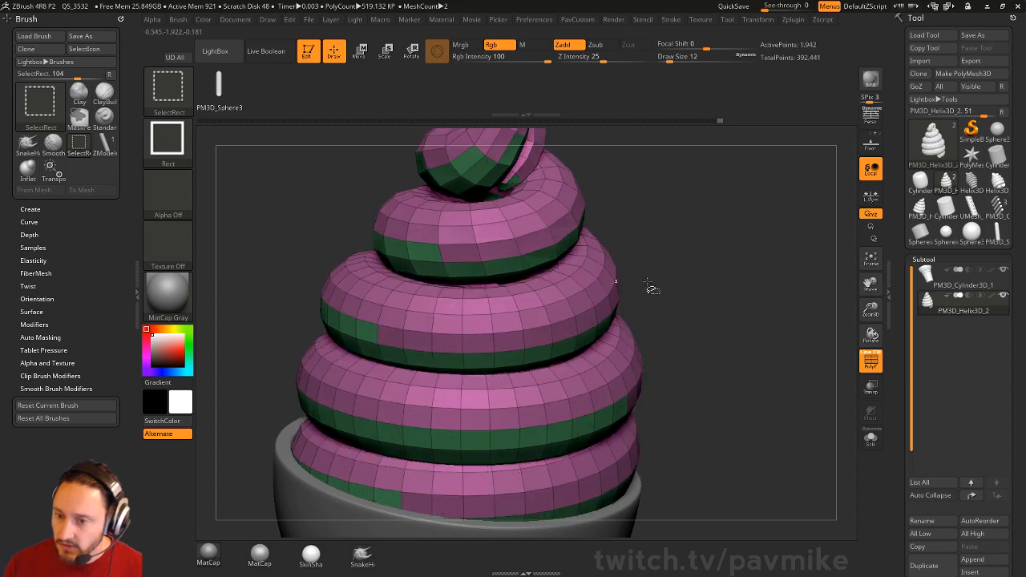
left_click_drag(746, 291, 733, 253, "alt")
key("2")
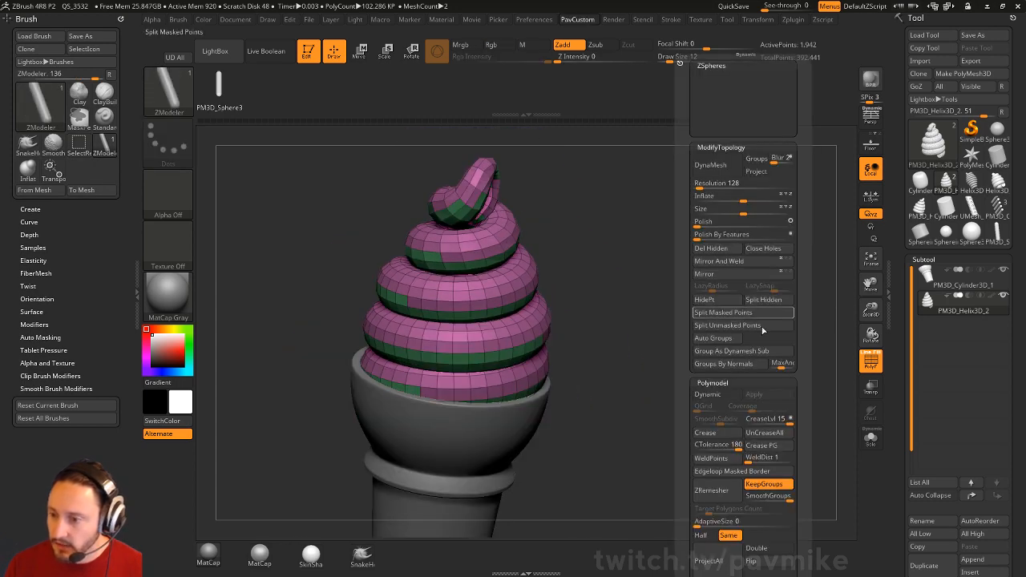
key("ctrl+shift")
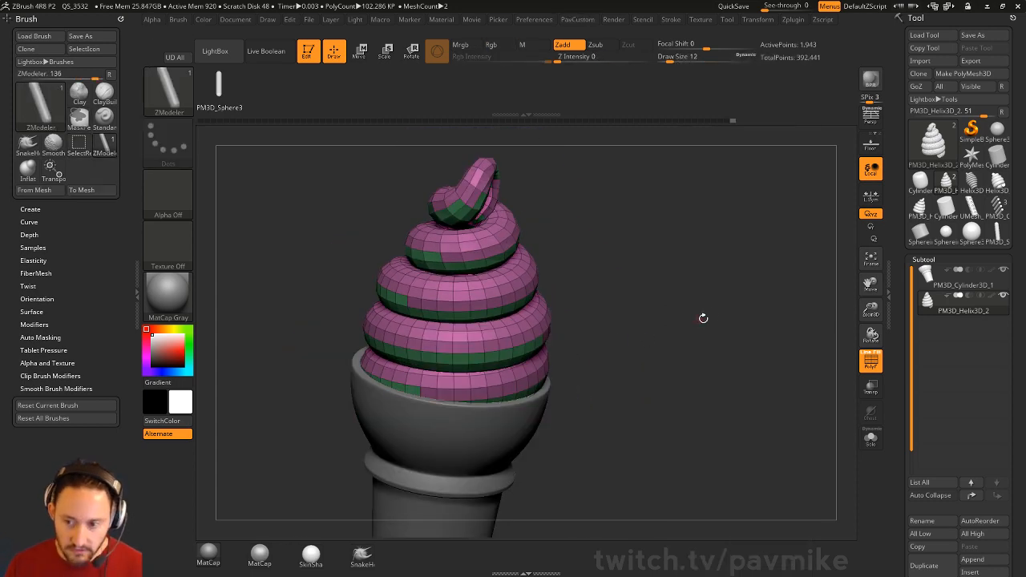
key("2")
left_click(742, 300)
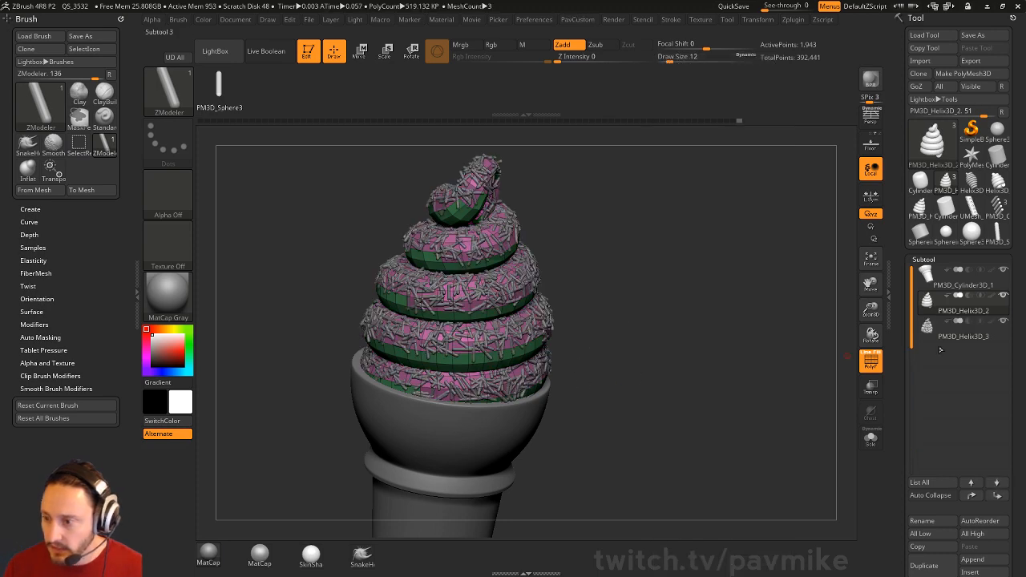
Step: Split the sprinkles subtool into separate subtools by polygroup
left_click(956, 337)
left_click_drag(774, 384, 723, 376)
scroll(907, 420, "down", 8)
key("shift")
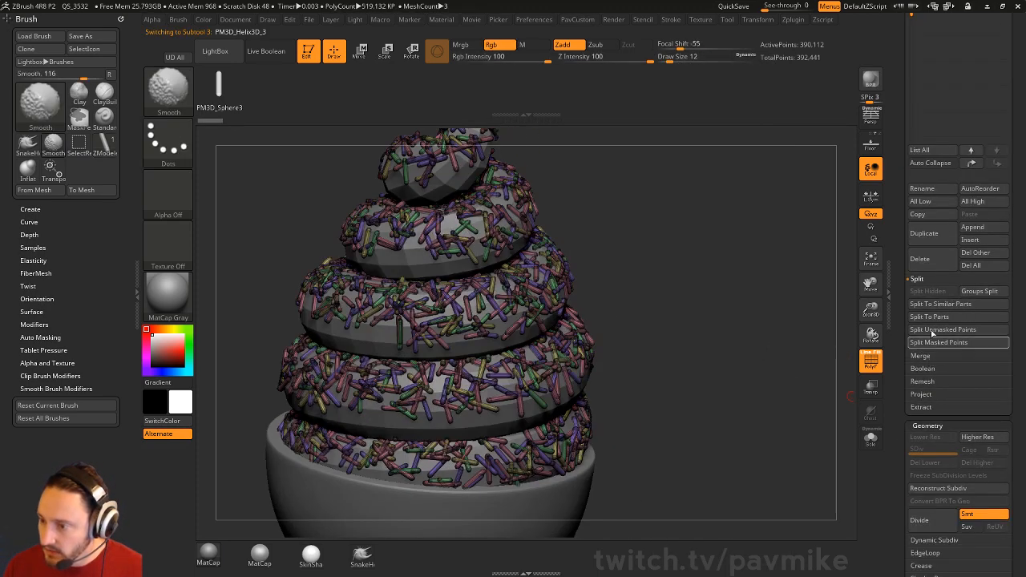
left_click(983, 292)
left_click(886, 312)
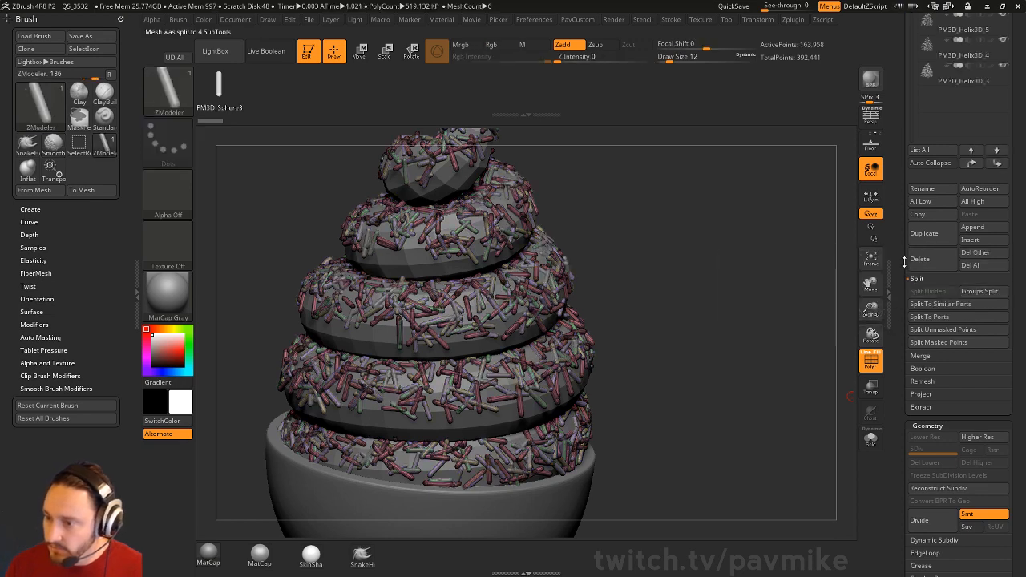
left_click_drag(902, 260, 897, 430)
Step: Turn off the polyframe display and switch to the Standard brush
mouse_move(774, 401)
left_mouse_down("alt")
mouse_move(767, 336)
mouse_move(748, 364)
mouse_move(758, 353)
mouse_move(784, 355)
mouse_move(779, 383)
left_mouse_up("alt")
key("shift+f")
key("b")
key("s")
key("t")
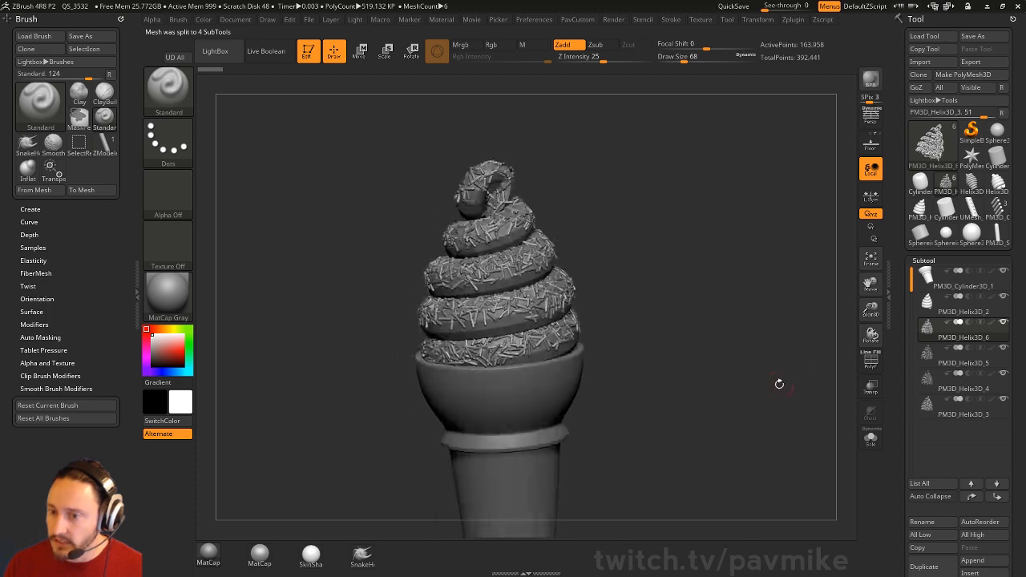
Step: Enable dynamic subdivision on the swirl subtool to smooth it
left_click(503, 332, "alt")
left_click_drag(718, 292, 738, 329, "alt")
key("2")
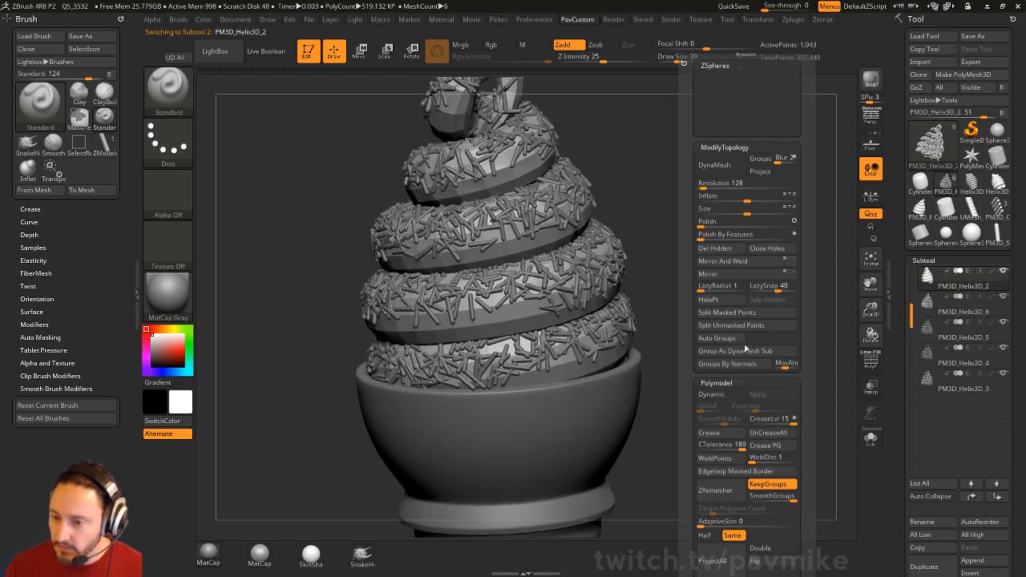
left_click(710, 394)
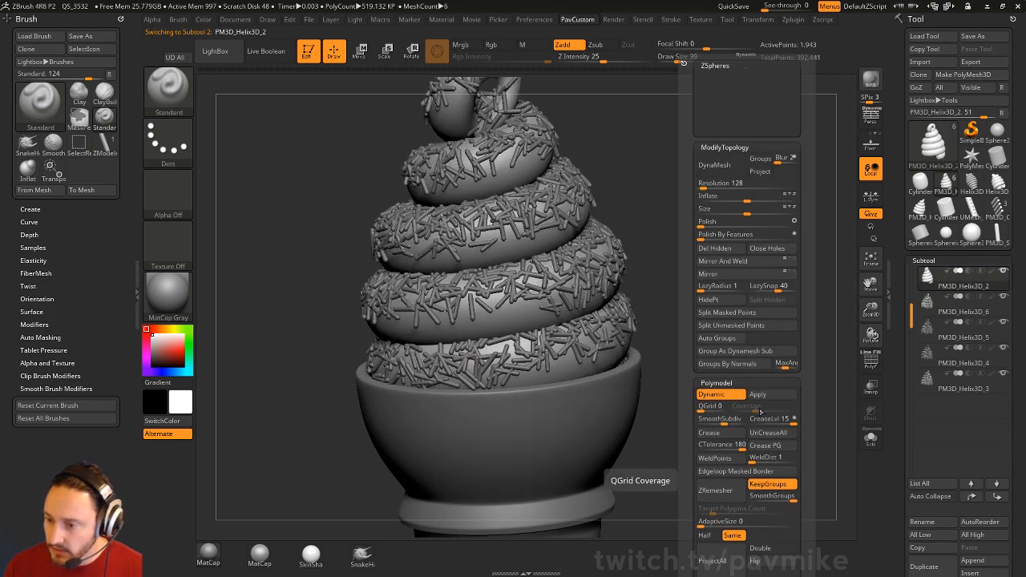
left_click_drag(708, 388, 708, 365, "alt")
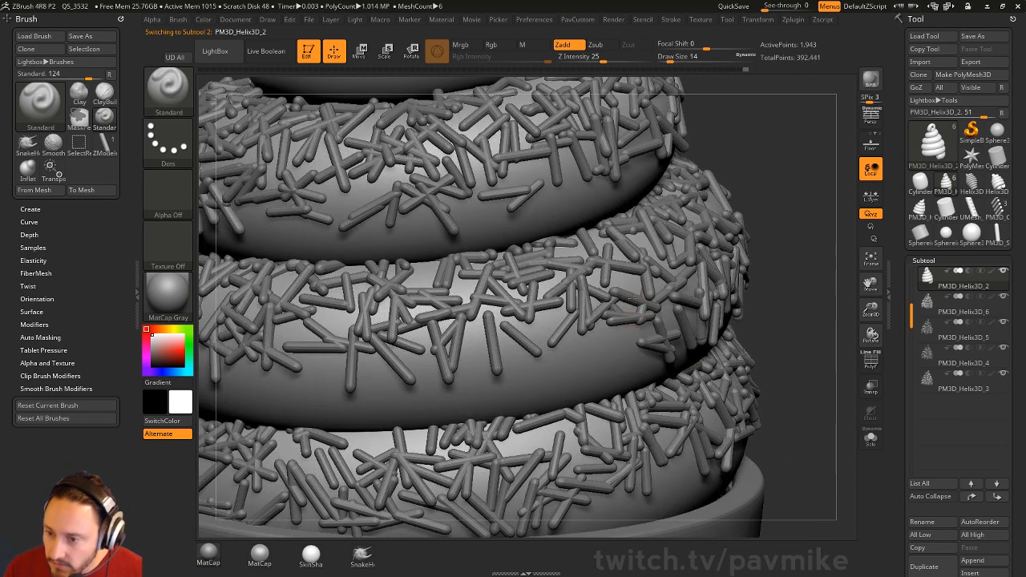
Step: Enable dynamic subdivision on the PM3D_Helix3D_6 and PM3D_Helix3D_5 sprinkle subtools, setting SmoothSubdiv to 1 on PM3D_Helix3D_5
left_click(633, 301, "alt")
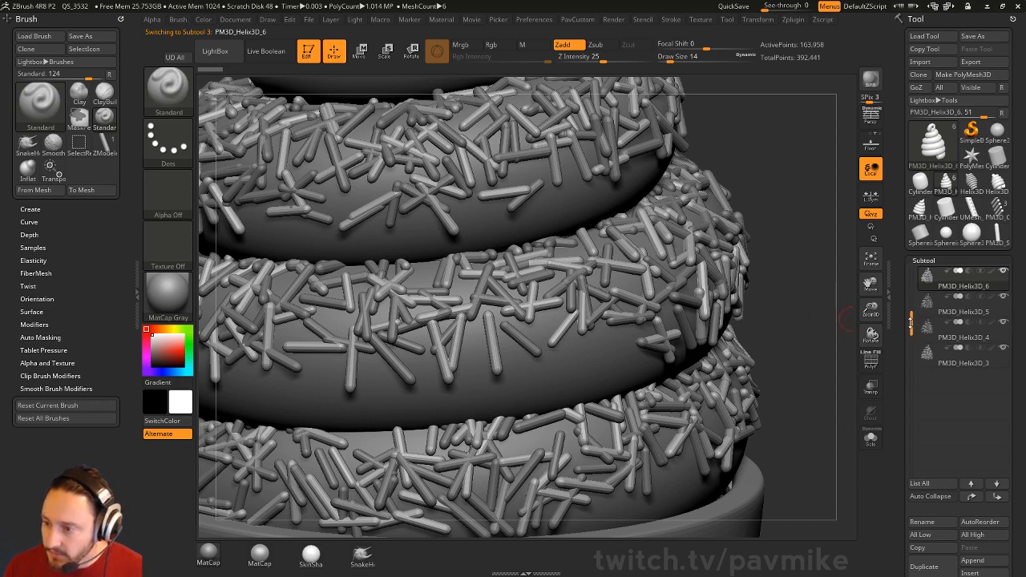
left_click_drag(911, 322, 889, 307)
key("space")
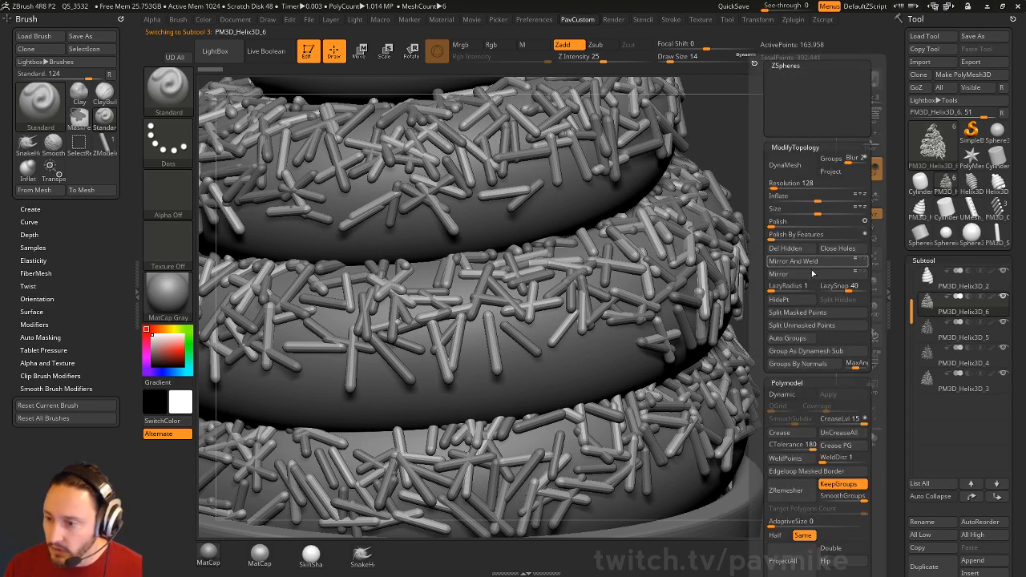
left_click(791, 395)
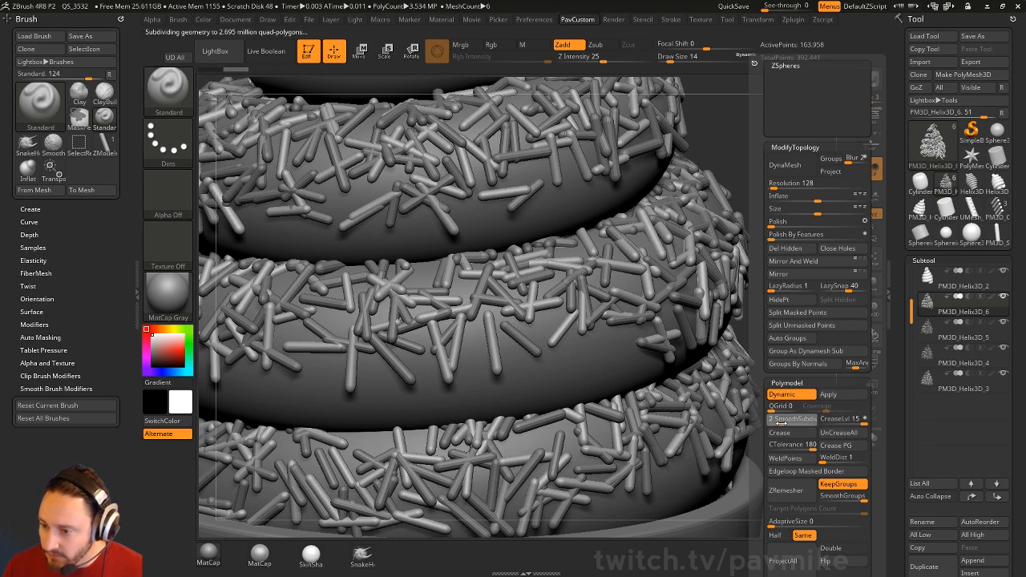
left_click(933, 332)
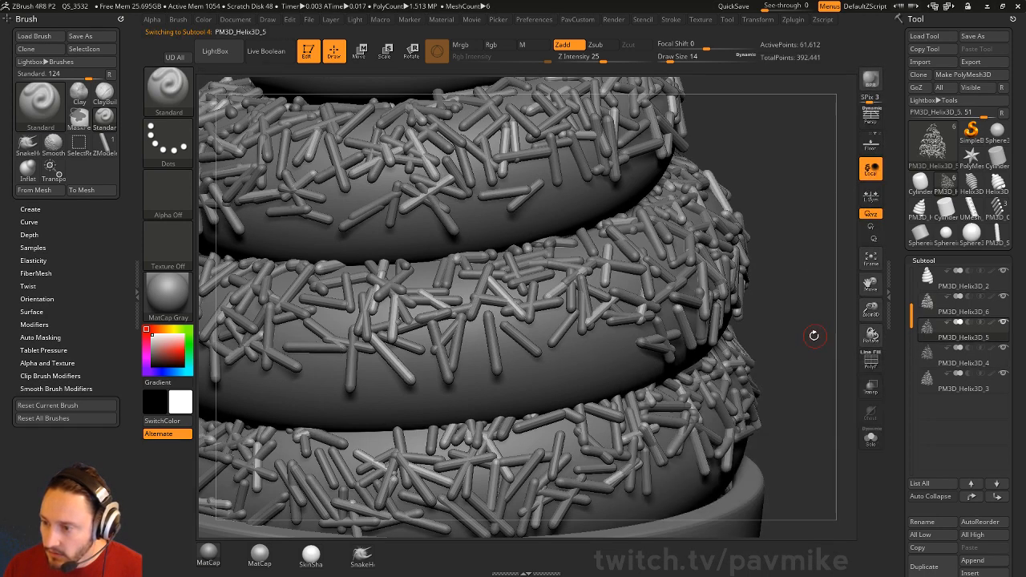
key("space")
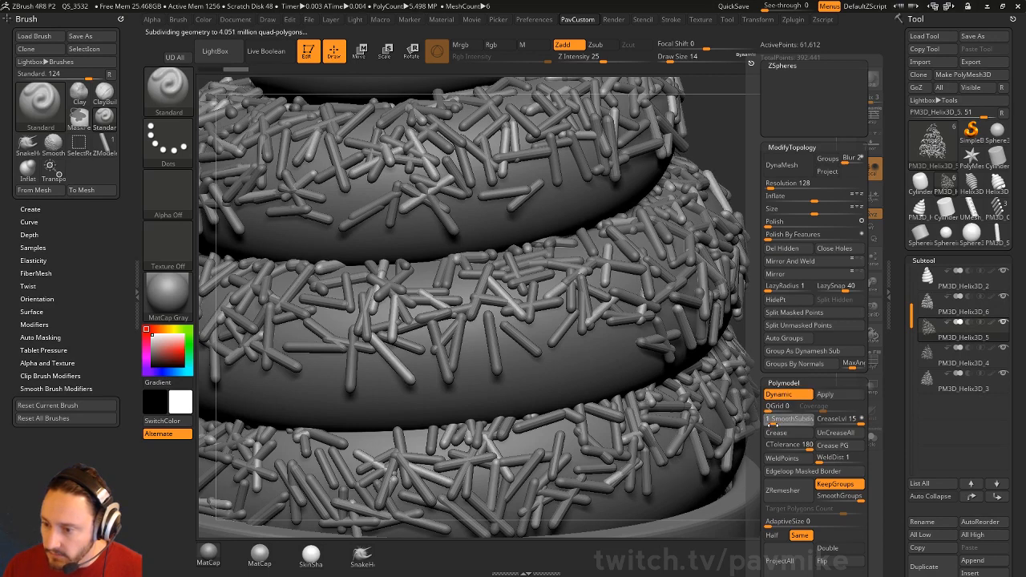
Step: Enable dynamic subdivision on the PM3D_Helix3D_4 and PM3D_Helix3D_3 sprinkle subtools
key("Down")
key("space")
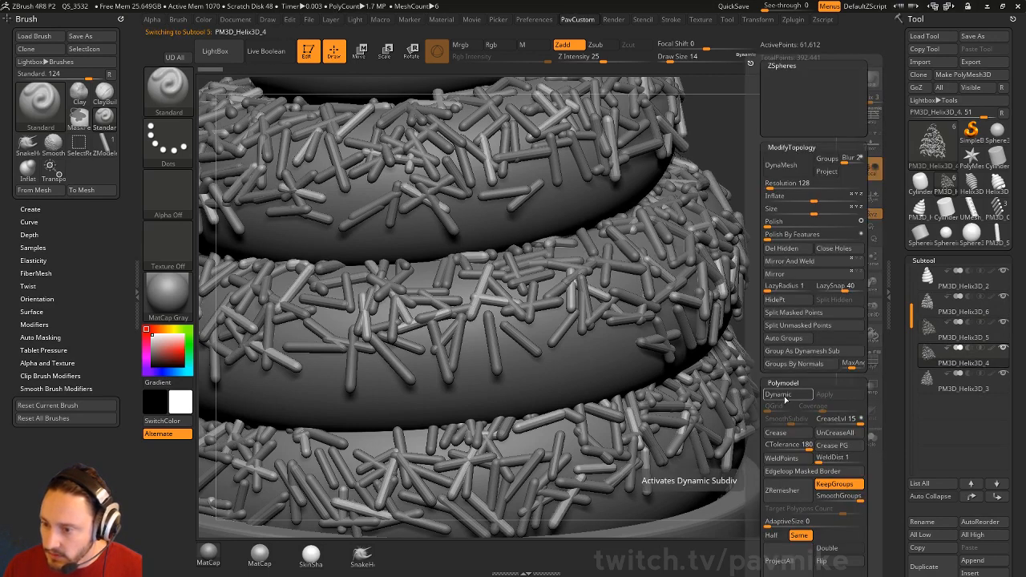
left_click(777, 394)
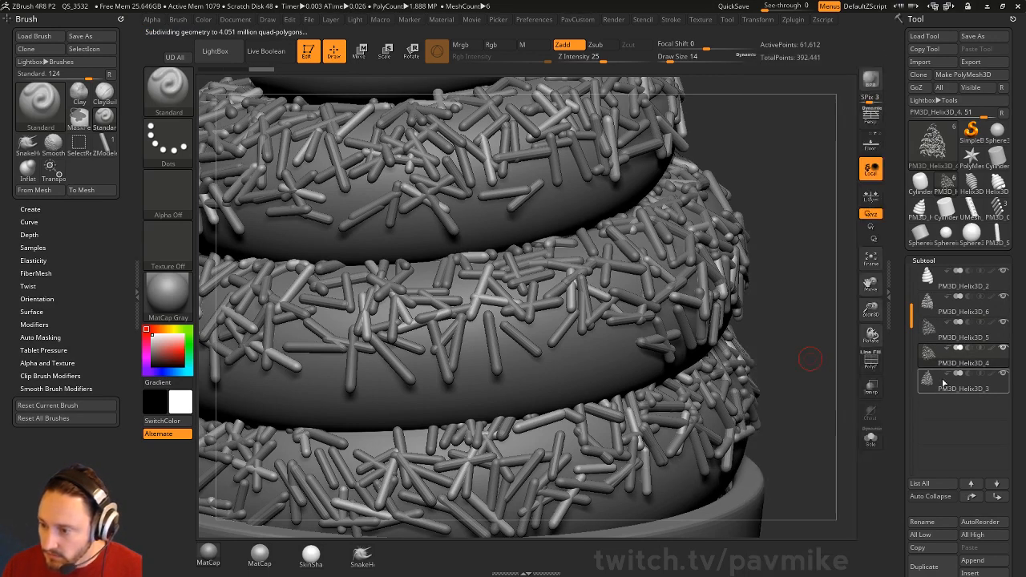
key("Down")
key("space")
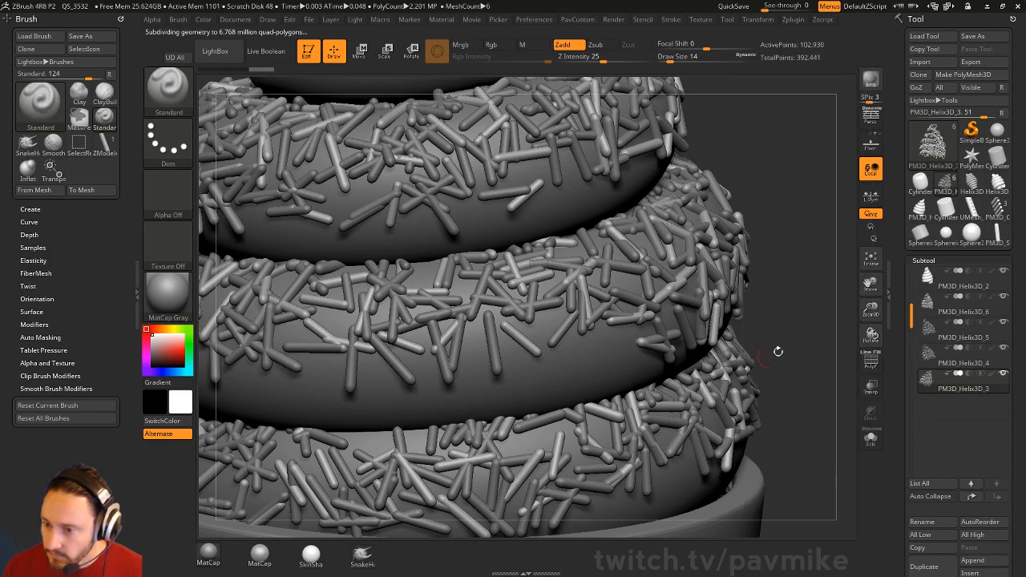
Step: Quick-save the project with the whole ice cream cone framed in view
right_click_drag(704, 204, 694, 184, "alt")
key("f")
left_click(733, 7)
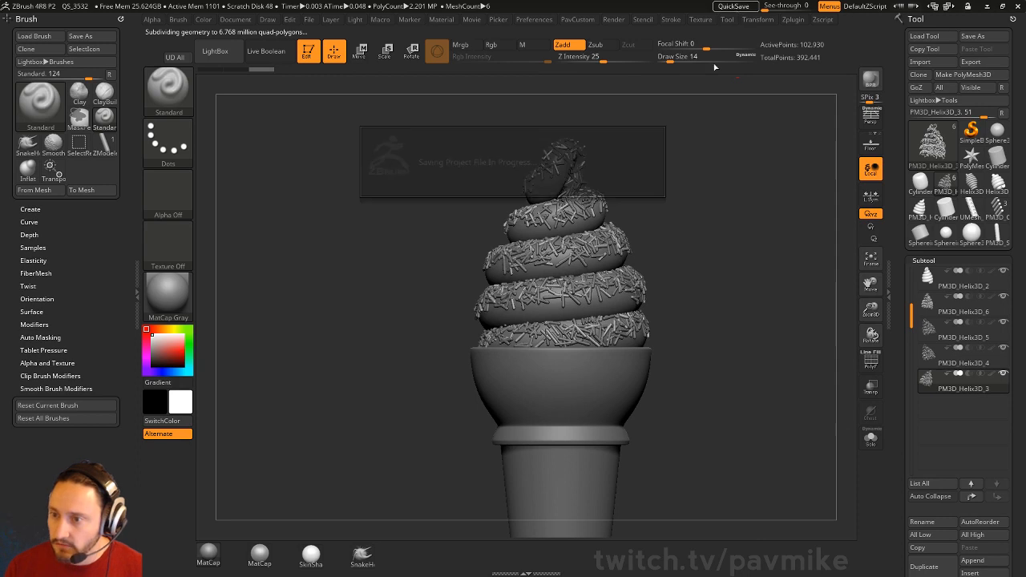
left_click_drag(768, 239, 754, 254)
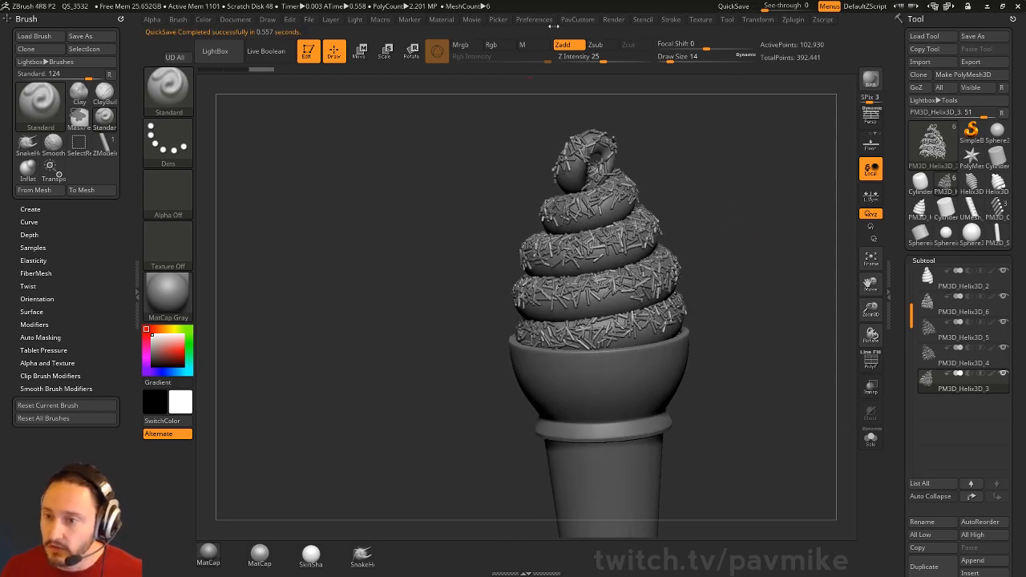
left_click_drag(723, 178, 653, 210, "alt")
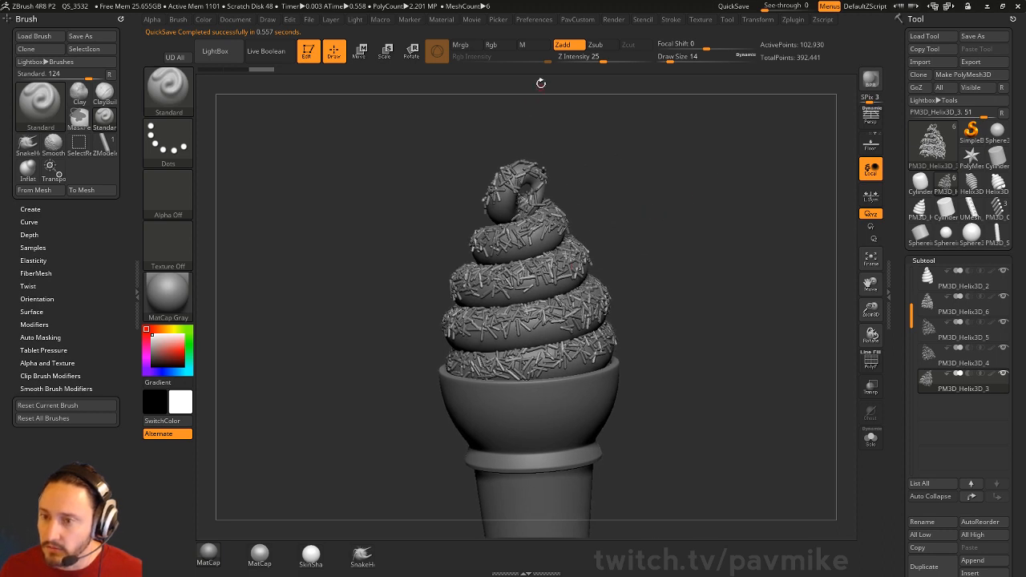
Step: Check the external renderer settings, send the model to KeyShot with a BPR render, and maximize the KeyShot window
left_click(533, 20)
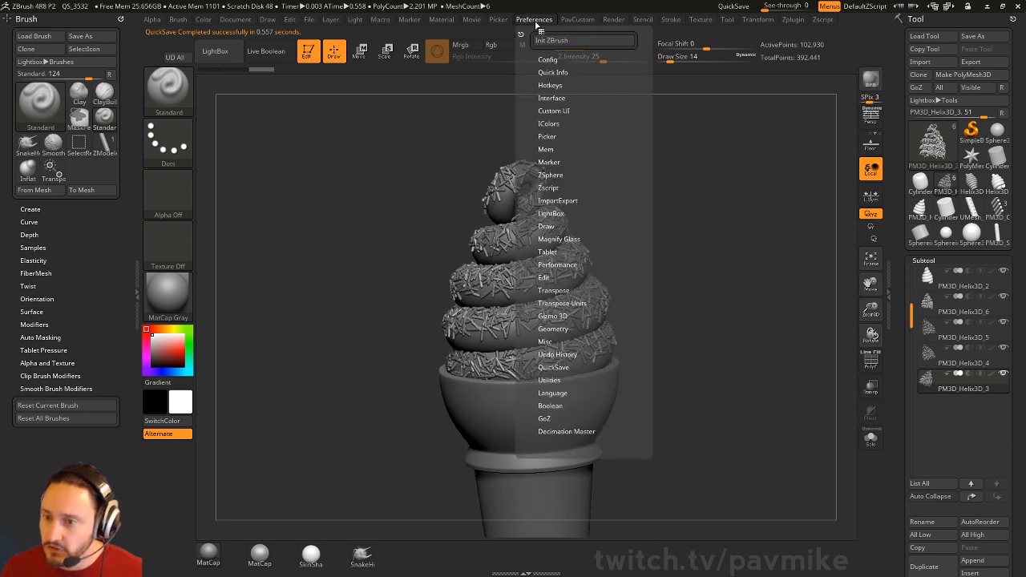
key("shift")
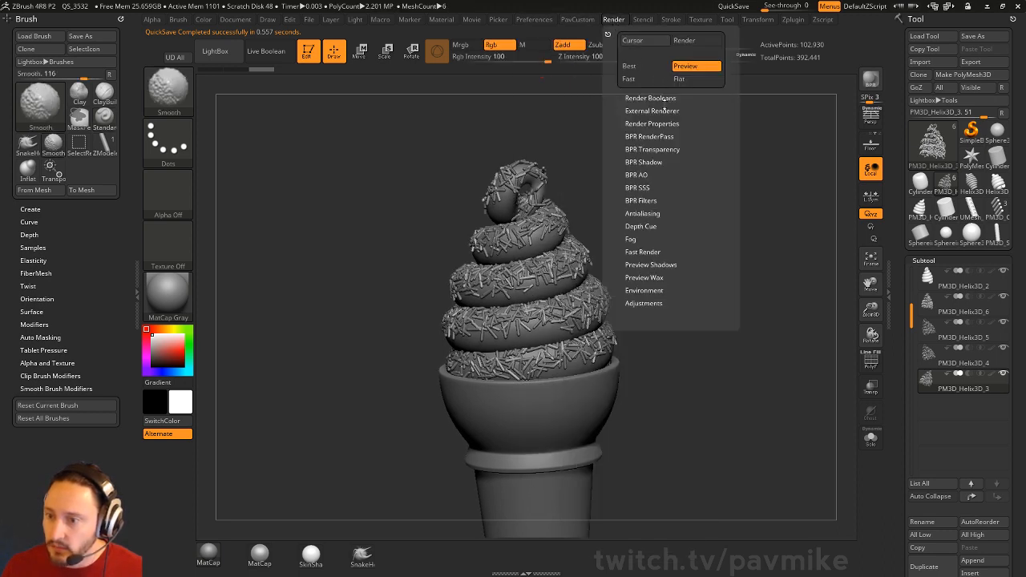
left_click(660, 111)
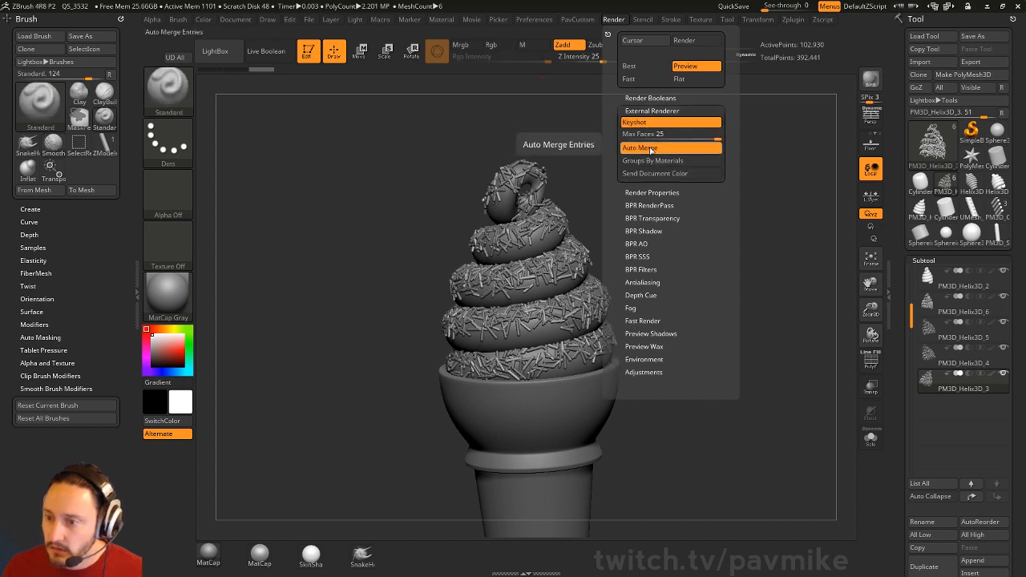
left_click(870, 80)
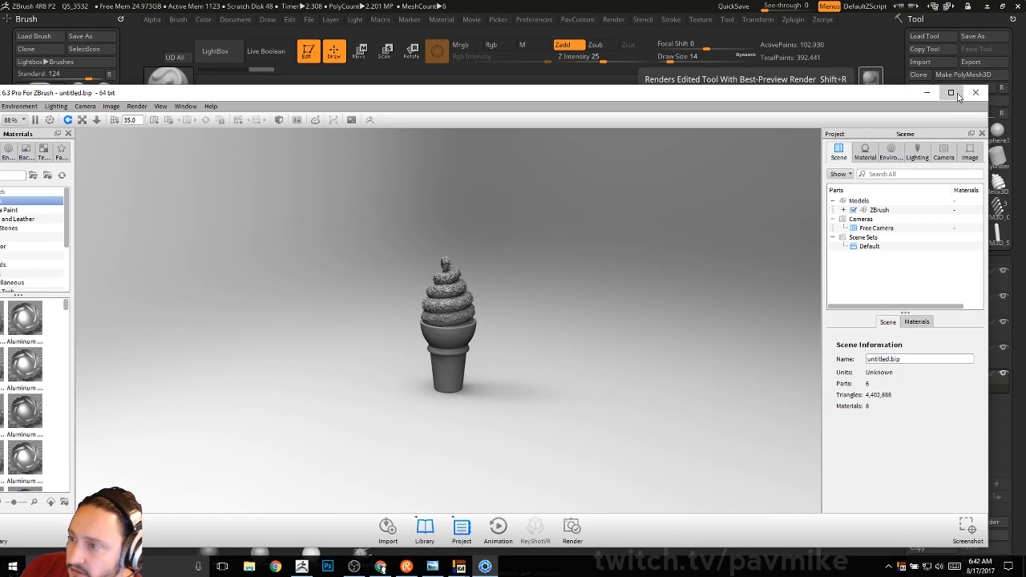
left_click(950, 93)
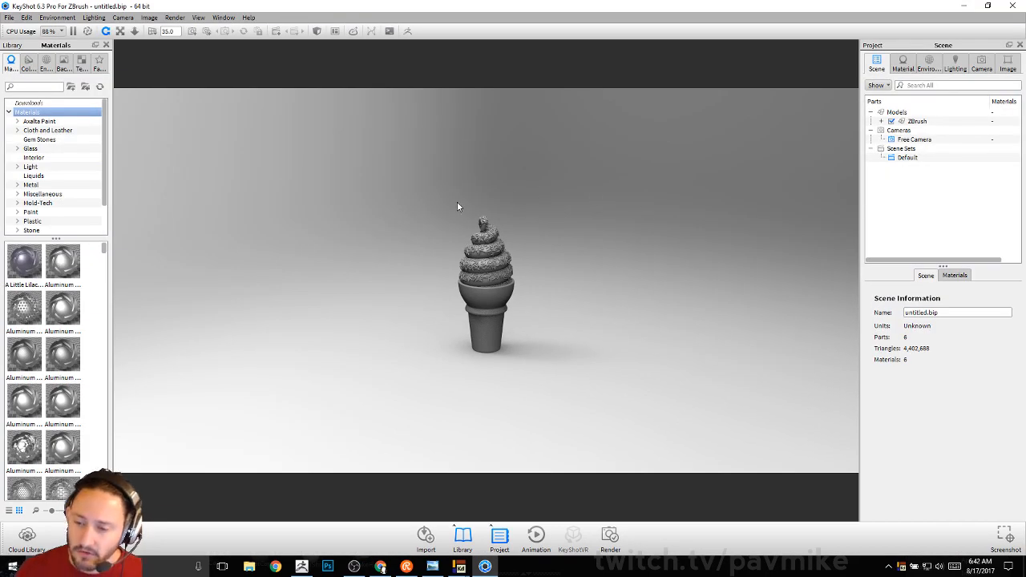
Step: Center and fit the camera on the ZBrush_0_5 sprinkle part in the scene, leaving nothing selected
left_click_drag(457, 207, 611, 341)
scroll(611, 342, "up", 2)
scroll(643, 299, "down", 10)
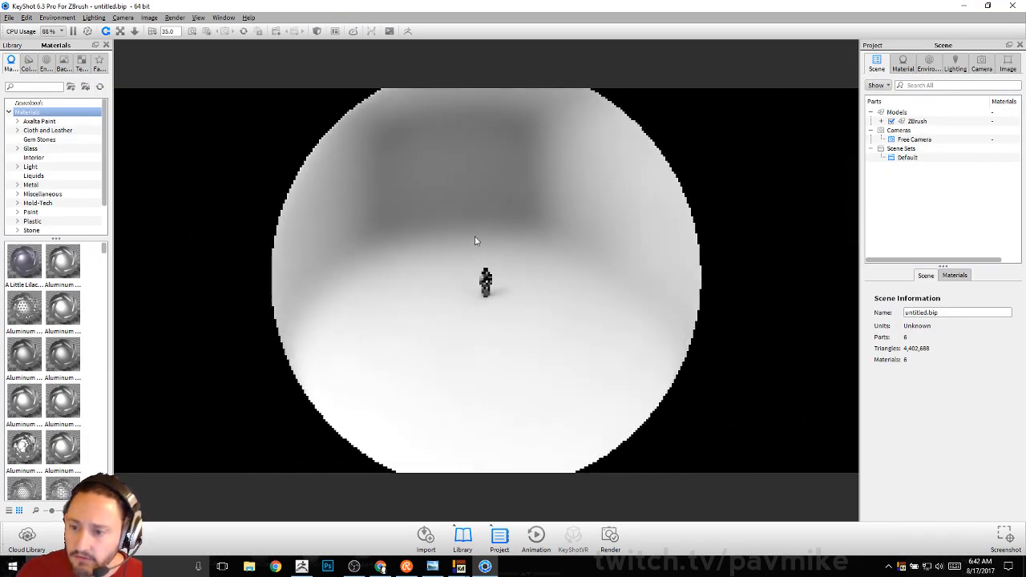
right_click(922, 121)
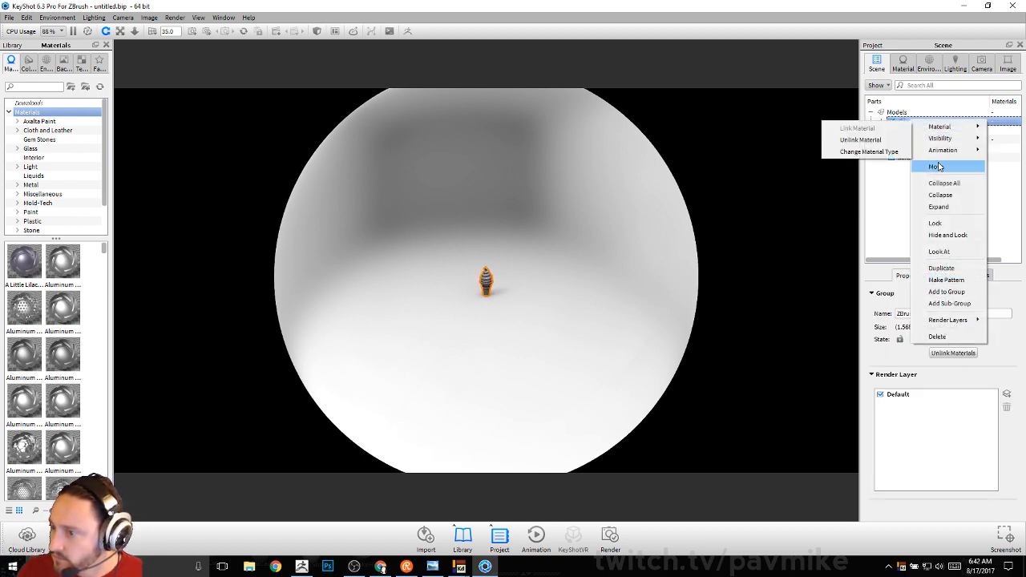
left_click(486, 324)
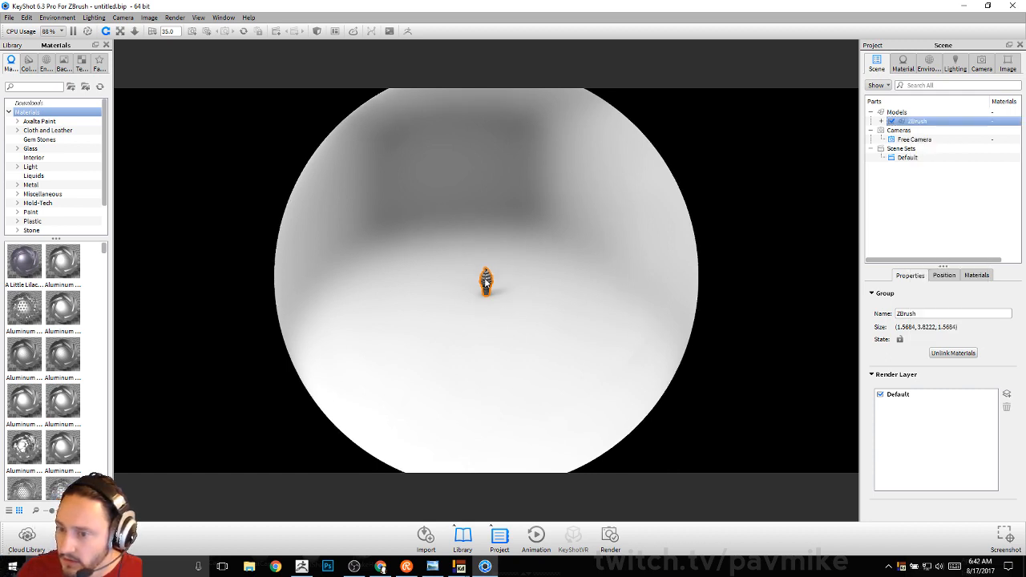
left_click(486, 281)
right_click(926, 177)
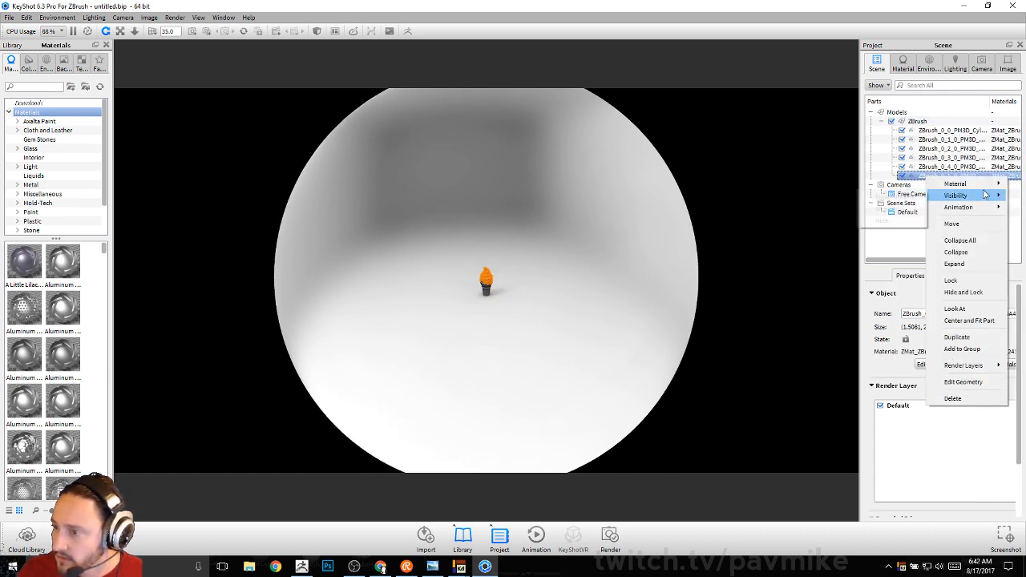
left_click(968, 320)
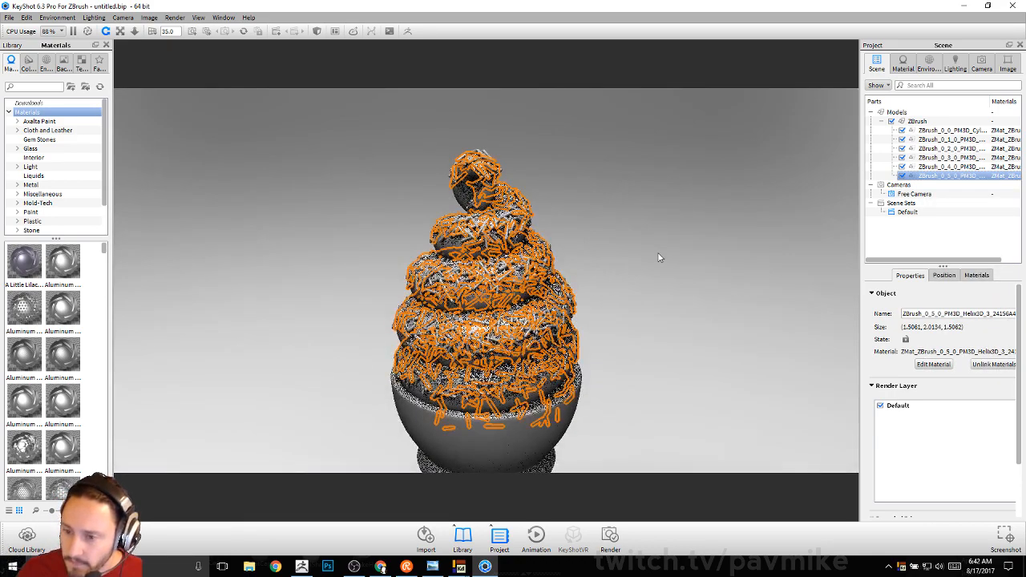
left_click(659, 258)
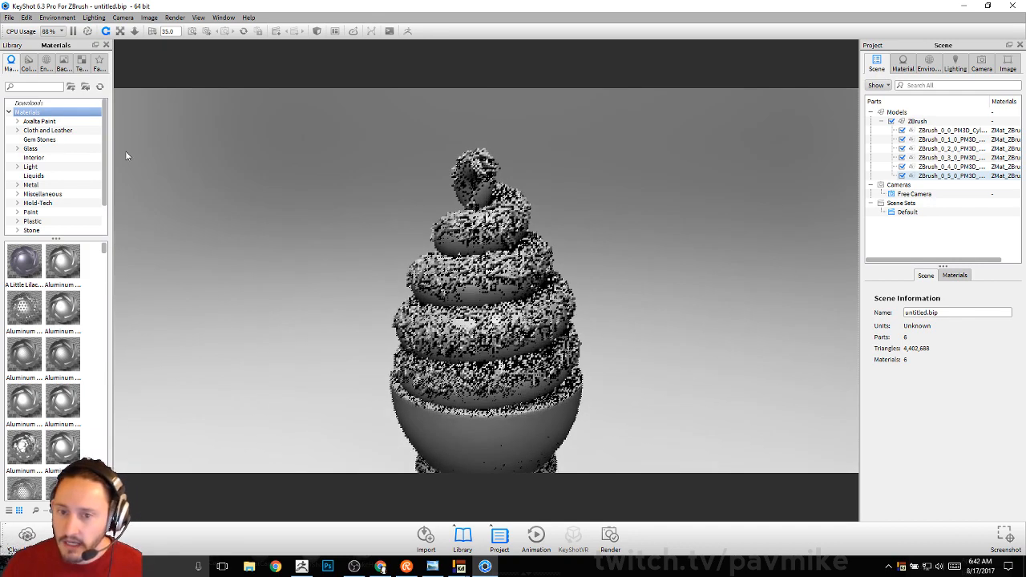
Step: Examine the still-image output settings, the render quality options and the geometry types that can be added
left_click(8, 17)
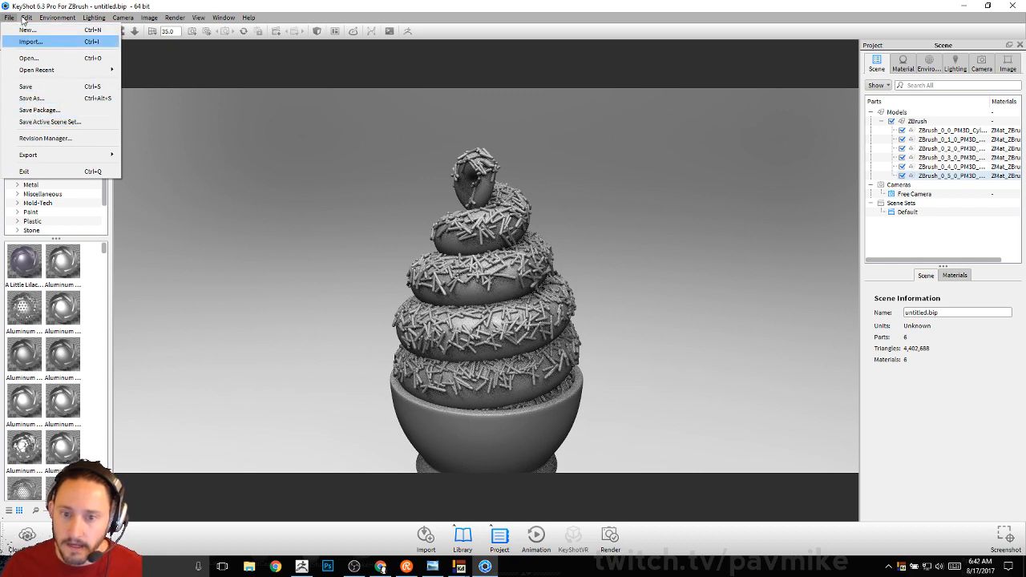
mouse_move(175, 17)
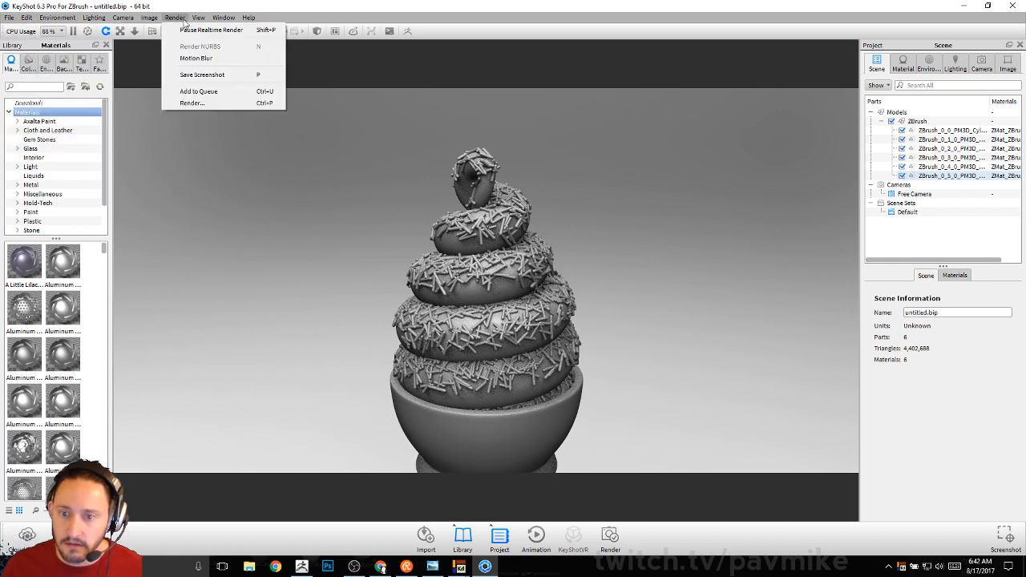
left_click(190, 102)
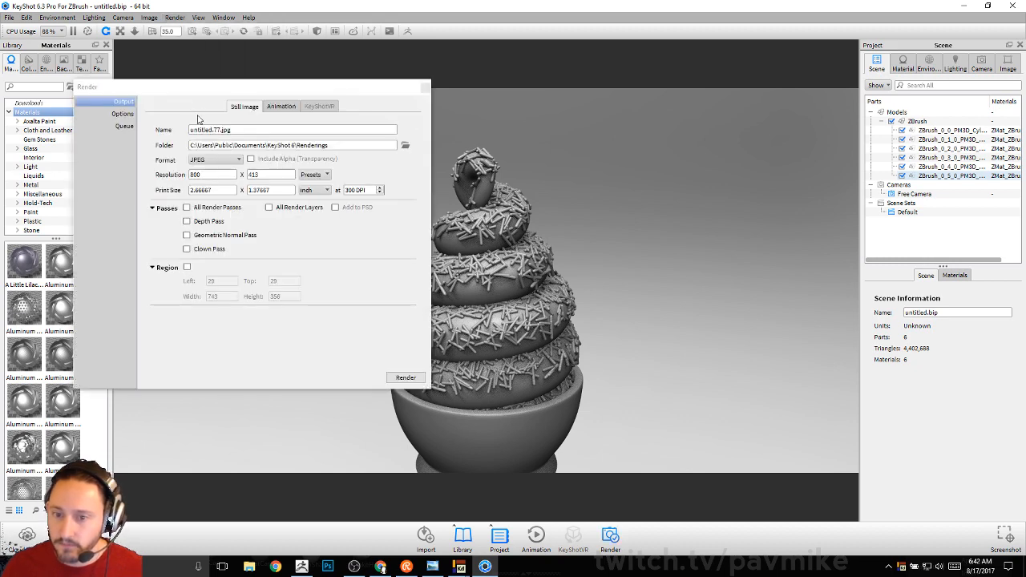
left_click(124, 114)
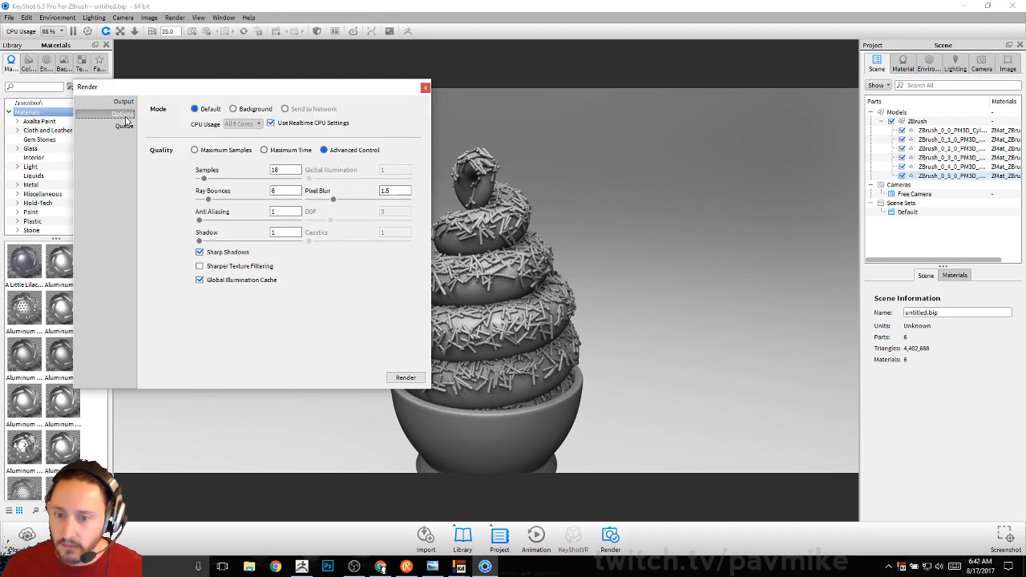
left_click(123, 103)
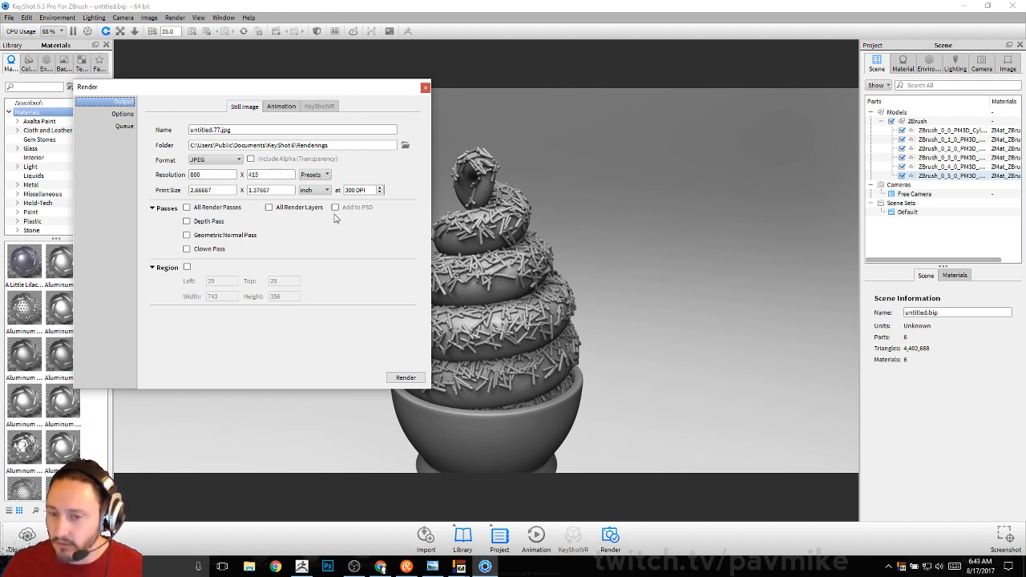
left_click(424, 88)
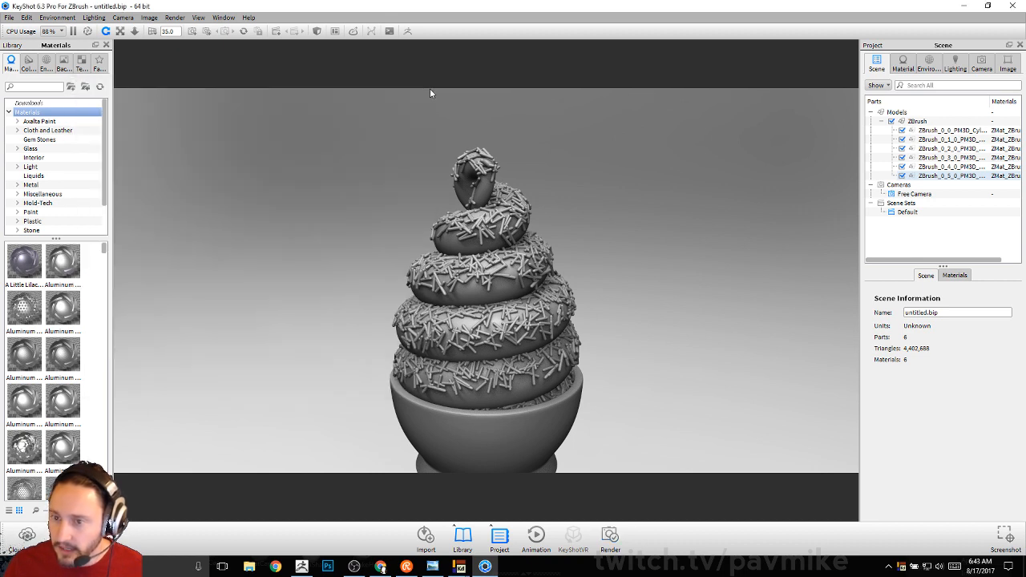
left_click(26, 17)
mouse_move(56, 58)
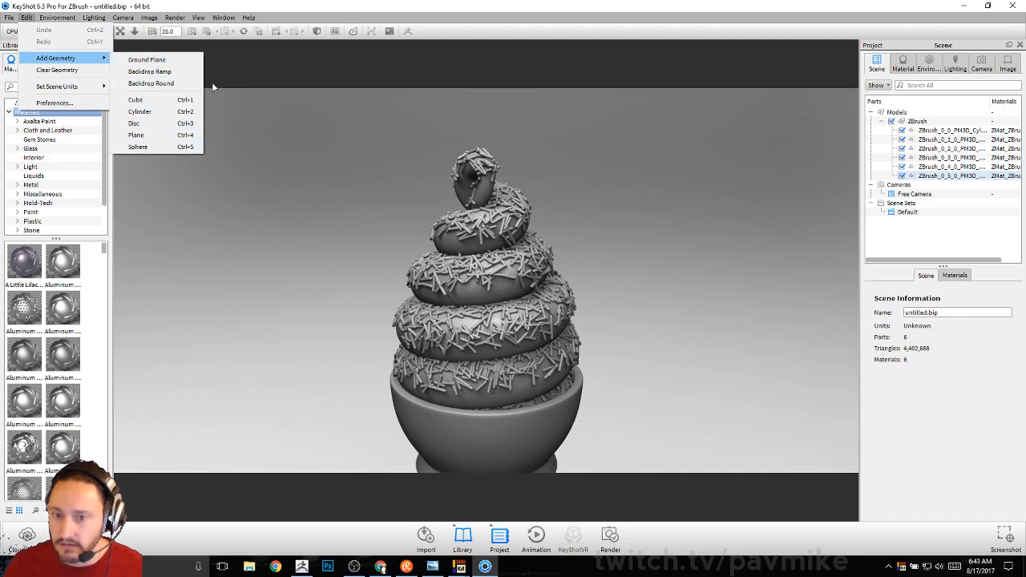
left_click(695, 216)
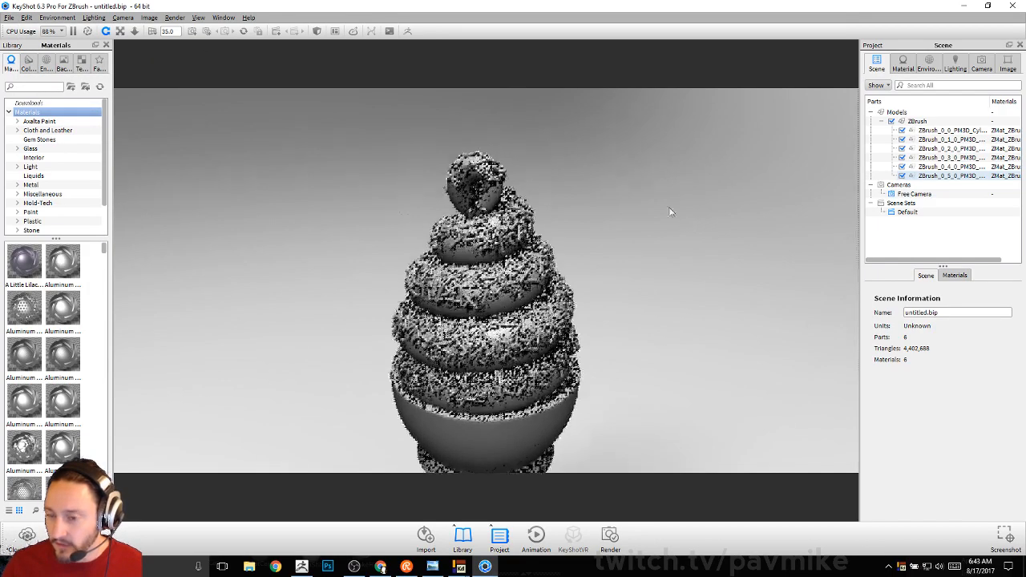
Step: Apply the tan Hard Shiny material from the Miscellaneous library to the cone and a beige Hard Shiny material to the swirl
left_click_drag(671, 211, 594, 196)
scroll(681, 299, "down", 2)
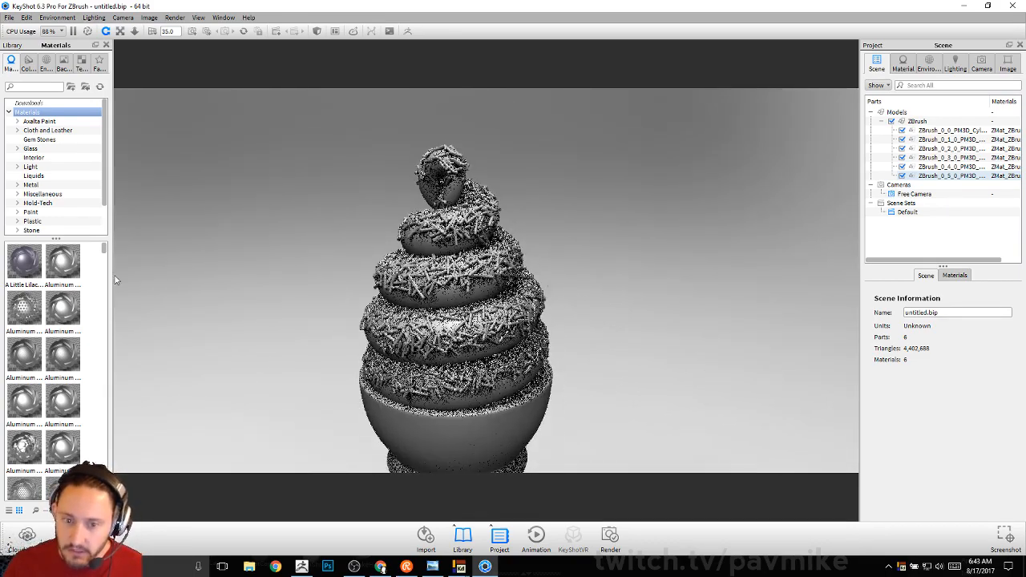
scroll(33, 216, "down", 2)
scroll(60, 184, "up", 3)
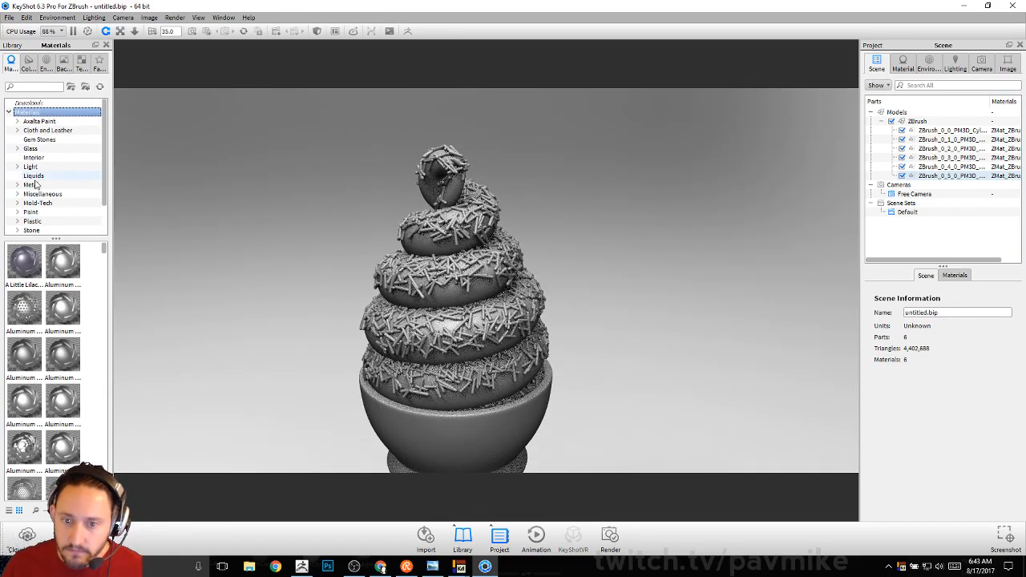
left_click(46, 105)
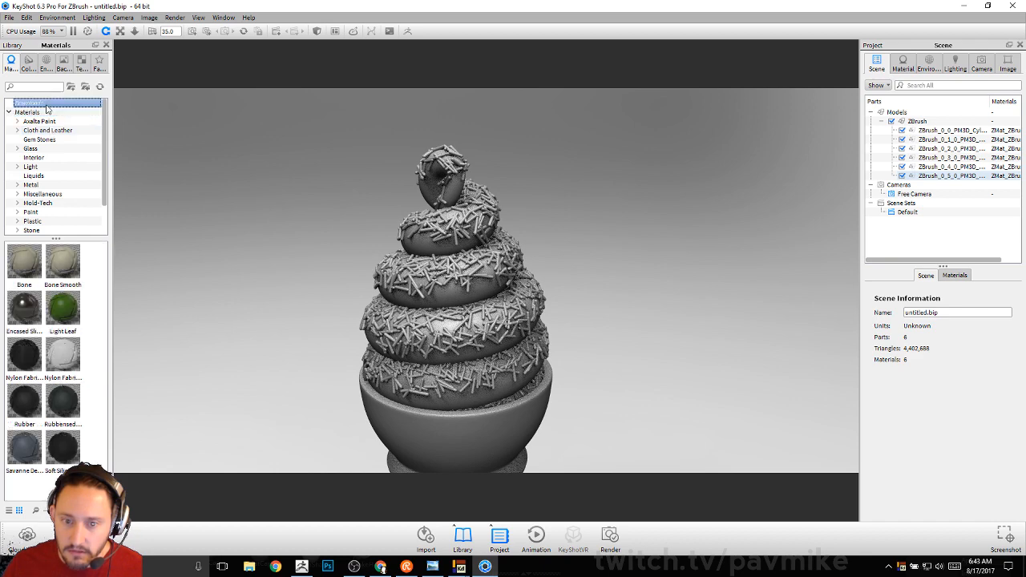
scroll(46, 136, "down", 2)
left_click(46, 158)
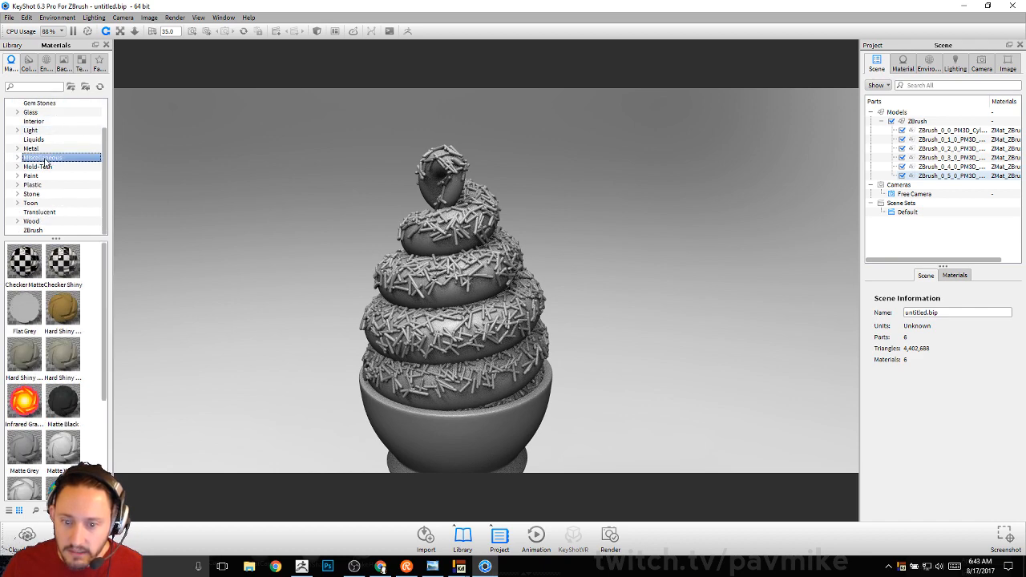
left_click_drag(62, 308, 466, 439)
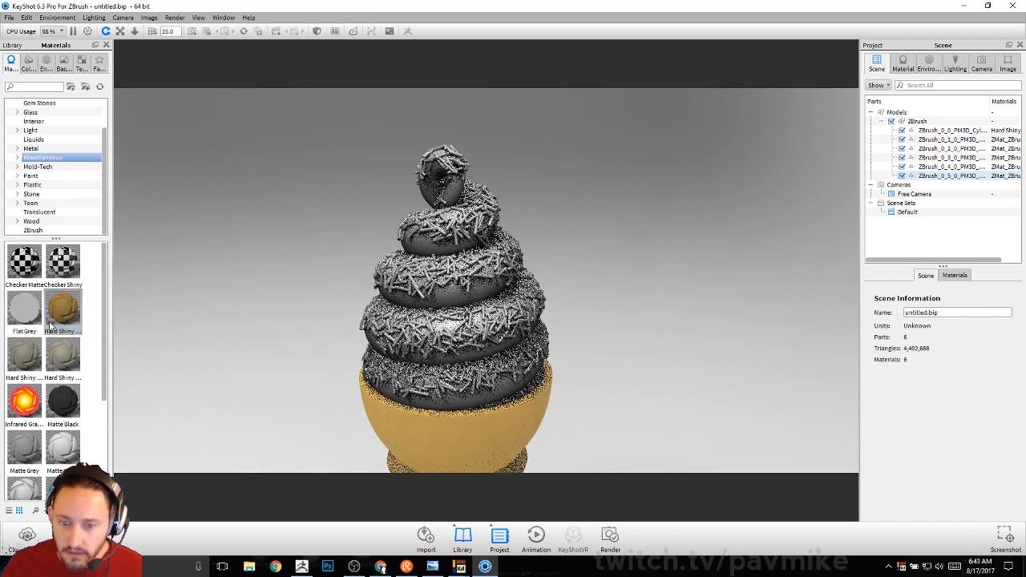
left_click_drag(63, 357, 485, 361)
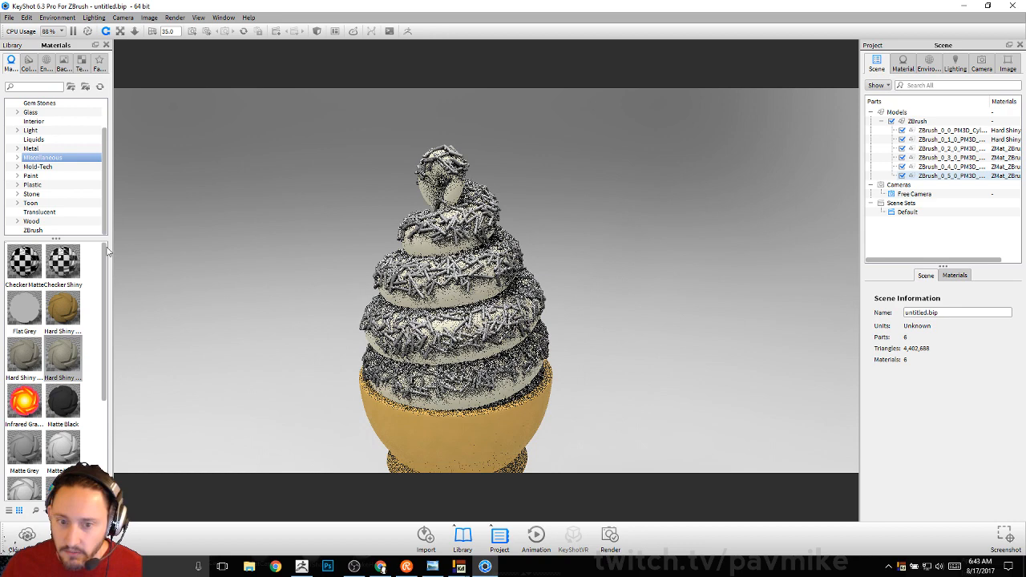
Step: Apply the red Hard Shiny plastic from the Plastic > Hard > Shiny library to one sprinkle part
left_click(52, 186)
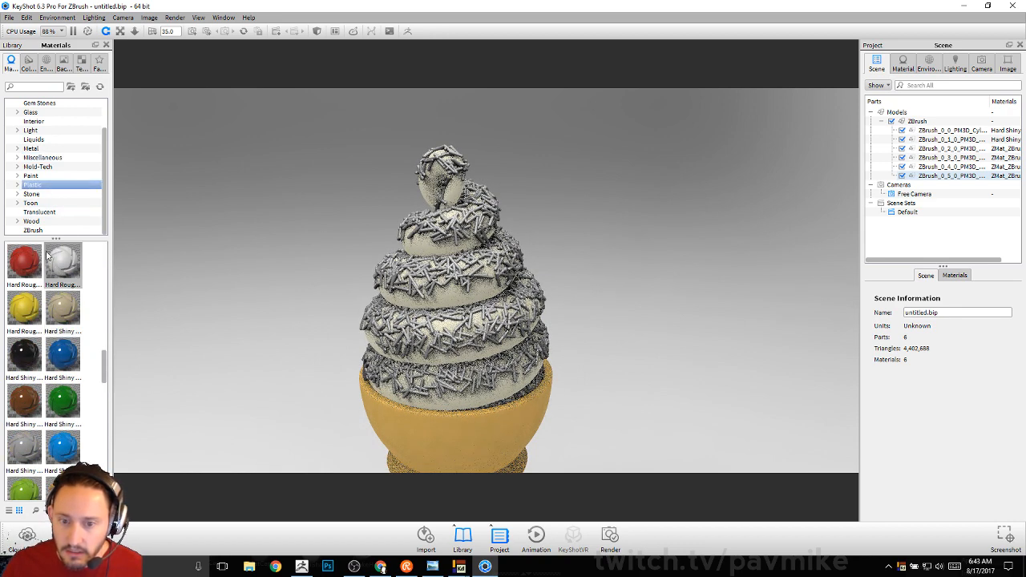
left_click(18, 185)
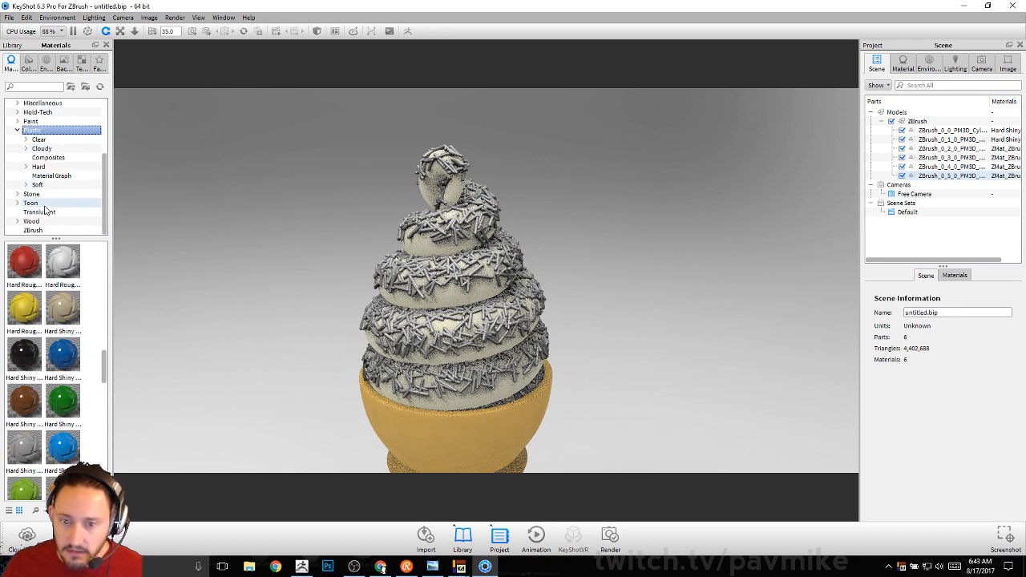
left_click(44, 167)
left_click(27, 166)
left_click(48, 184)
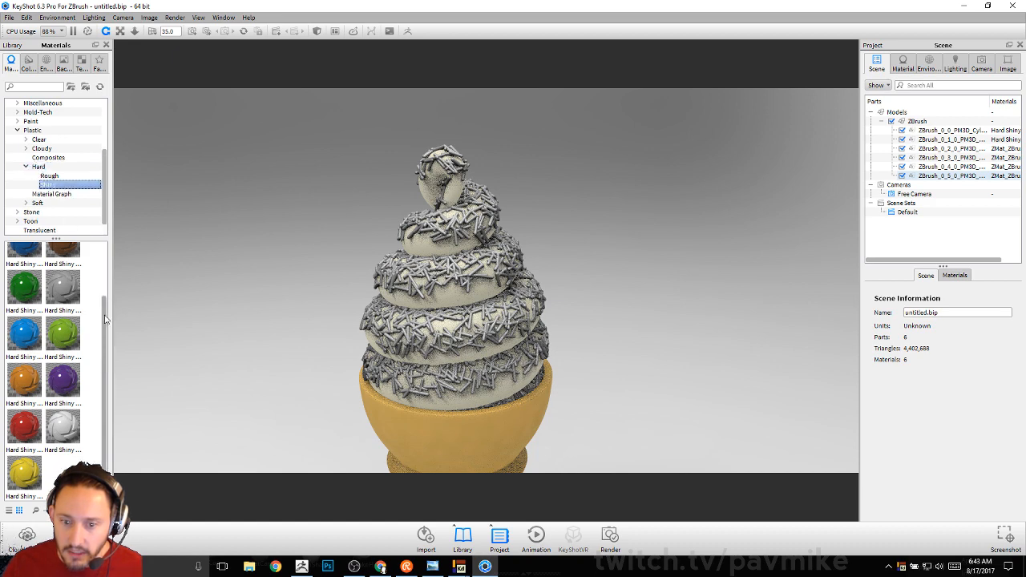
left_click_drag(24, 424, 388, 400)
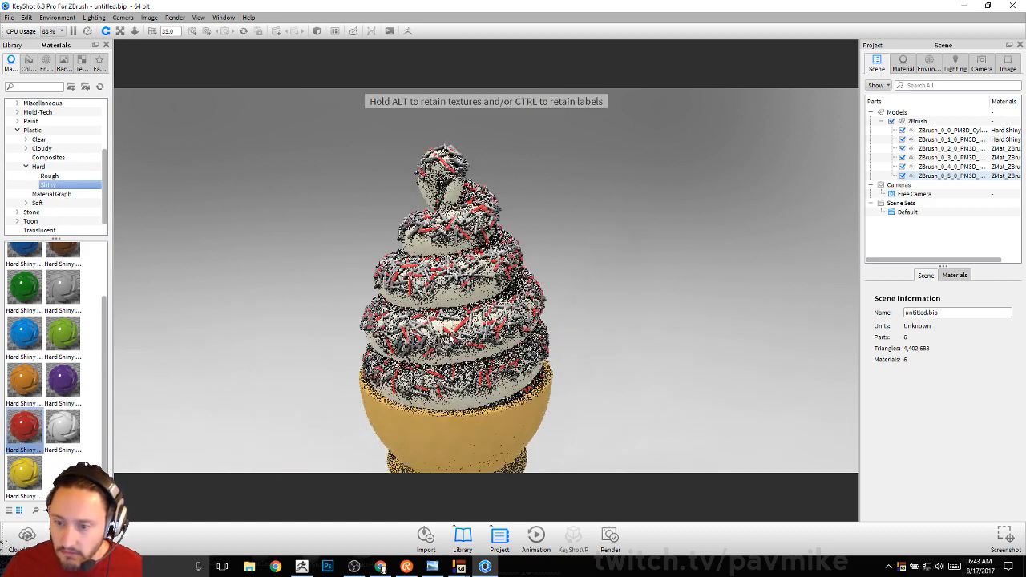
Step: Apply the orange, light blue and purple Hard Shiny plastics from the library to the remaining sprinkle parts, one colour per part
left_click_drag(36, 383, 458, 357)
left_click_drag(24, 332, 483, 344)
left_click_drag(63, 381, 501, 425)
left_click_drag(718, 349, 668, 209)
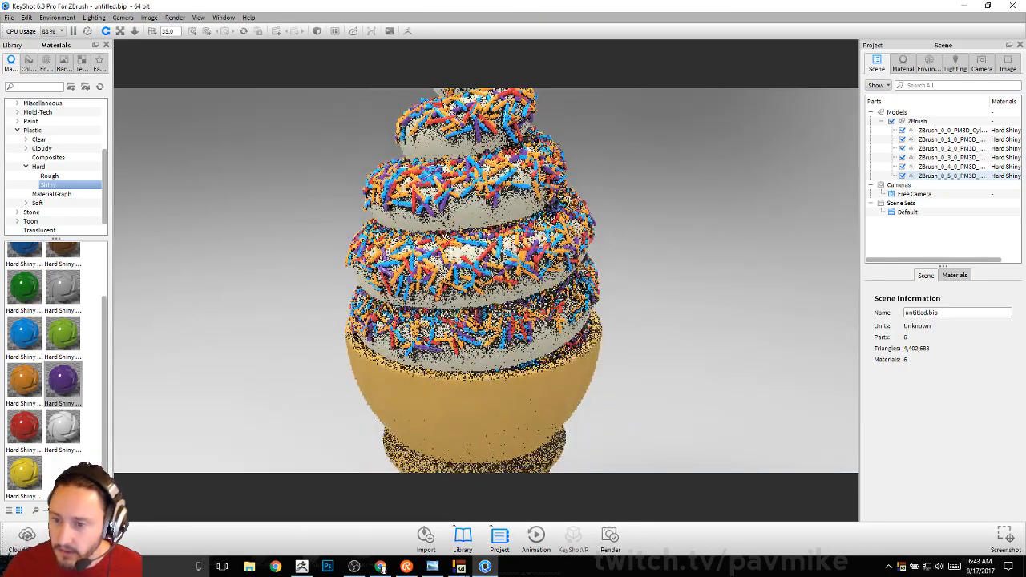
Step: In the cone material's graph, darken Color 1 of the Noise (Fractal) node to hue 45°, saturation 72%, value 65%
double_click(535, 408)
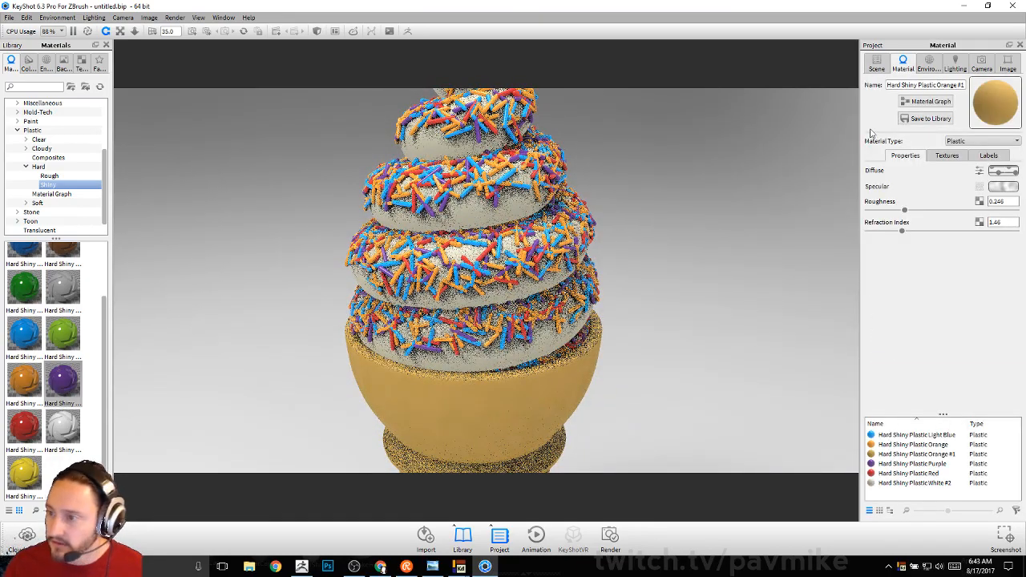
left_click(926, 101)
left_click_drag(214, 62, 403, 85)
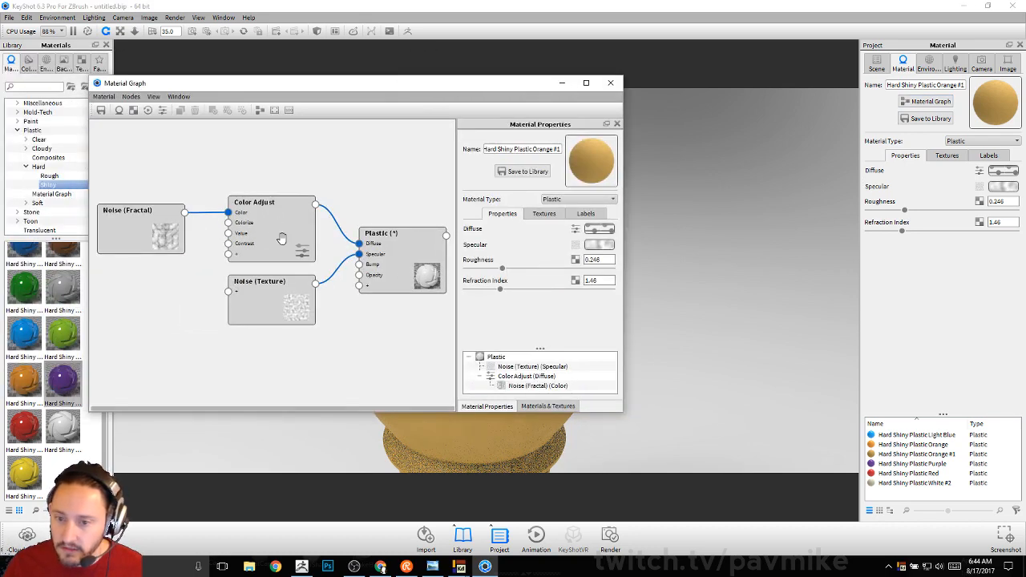
left_click(158, 230)
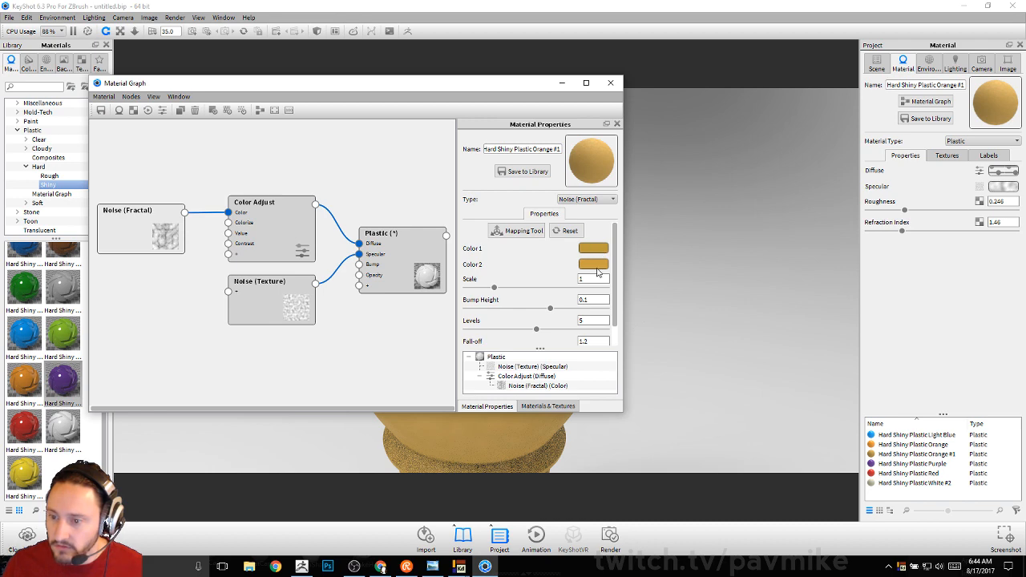
left_click(593, 250)
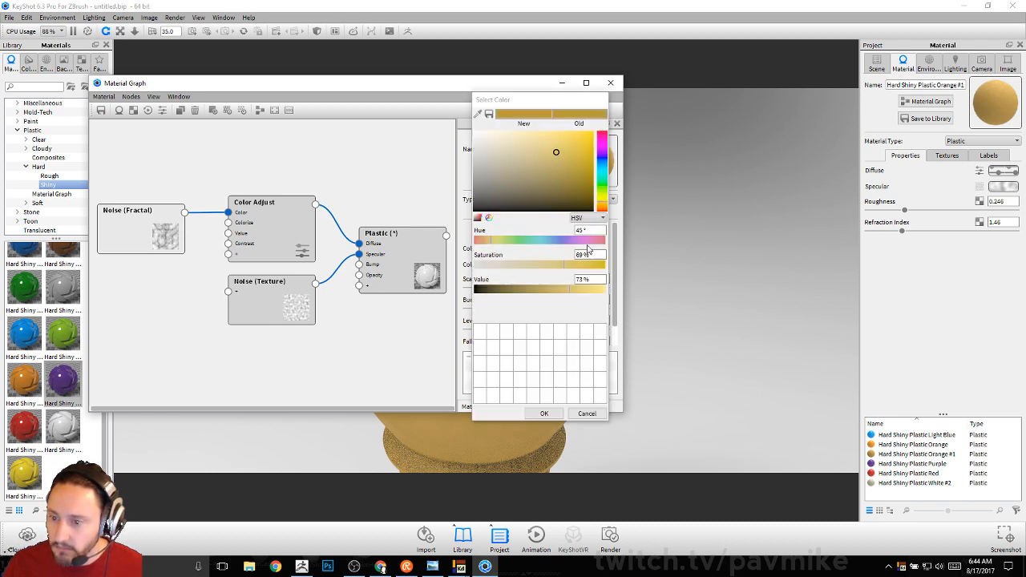
left_click(543, 413)
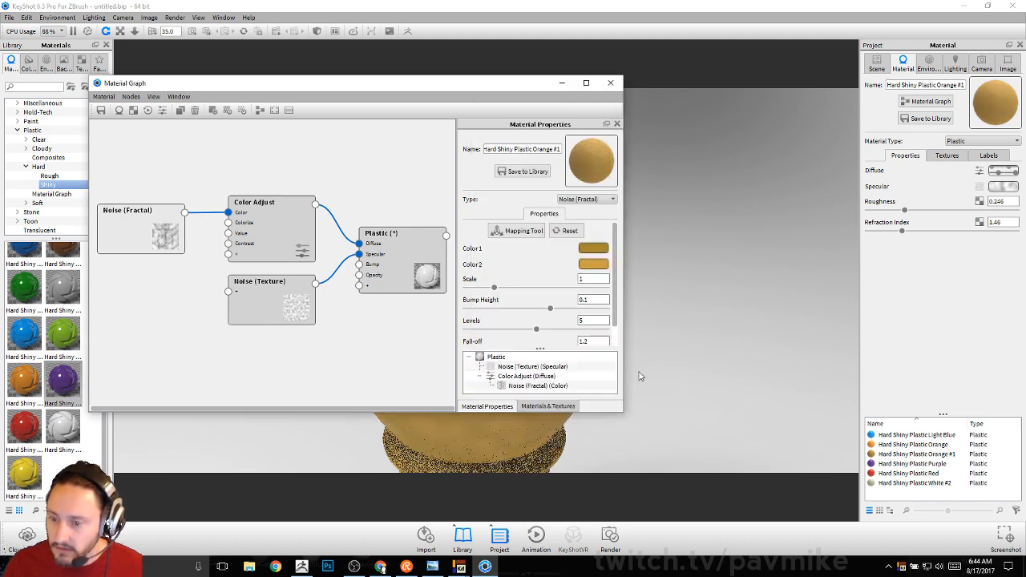
Step: Set the cone's fractal noise scale to 0.555 and its Color 1 to hue 45°, saturation 70%, value 72%
middle_click_drag(675, 387, 1005, 269)
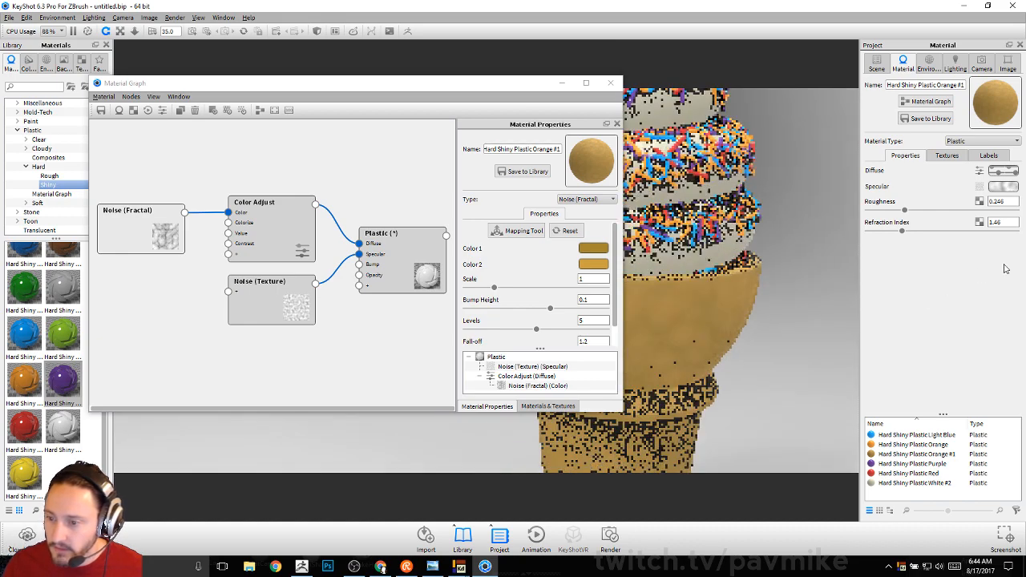
left_click_drag(494, 285, 481, 291)
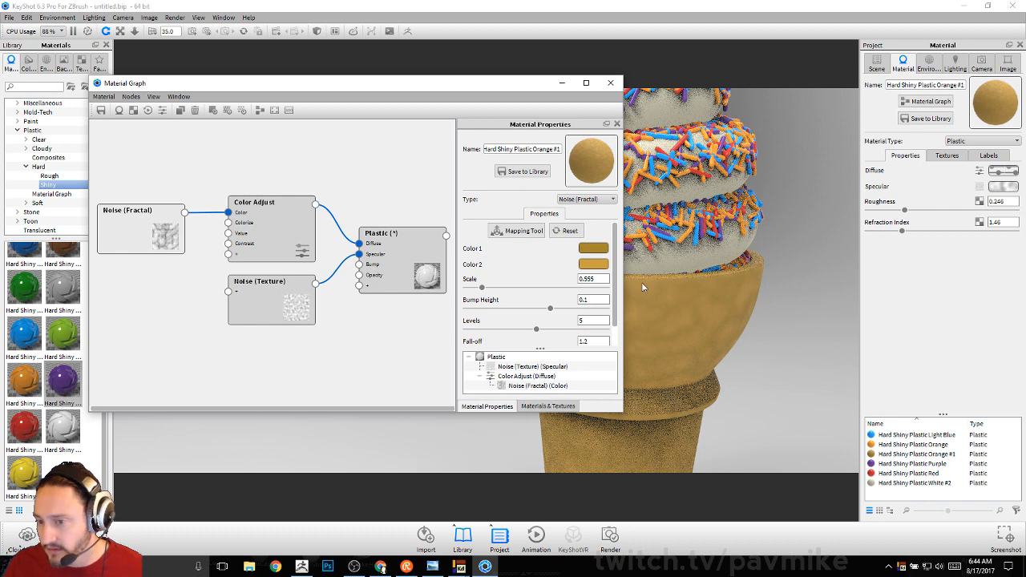
left_click(601, 250)
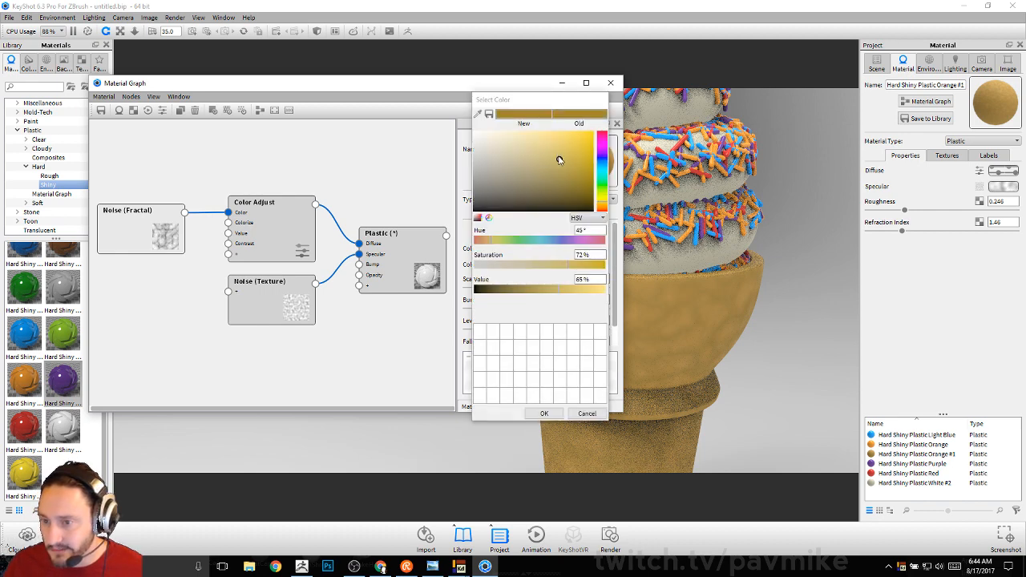
left_click(544, 413)
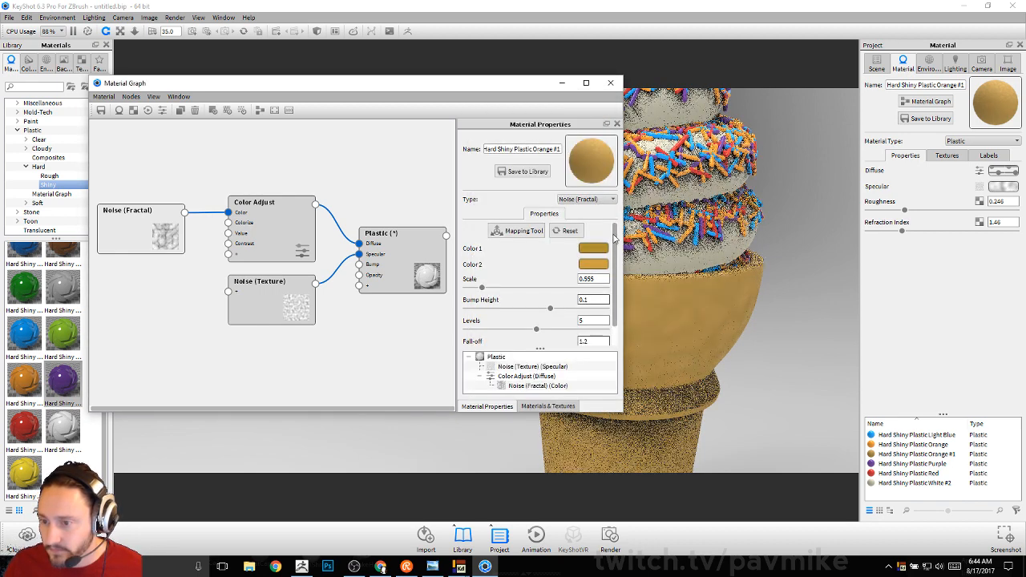
left_click(593, 264)
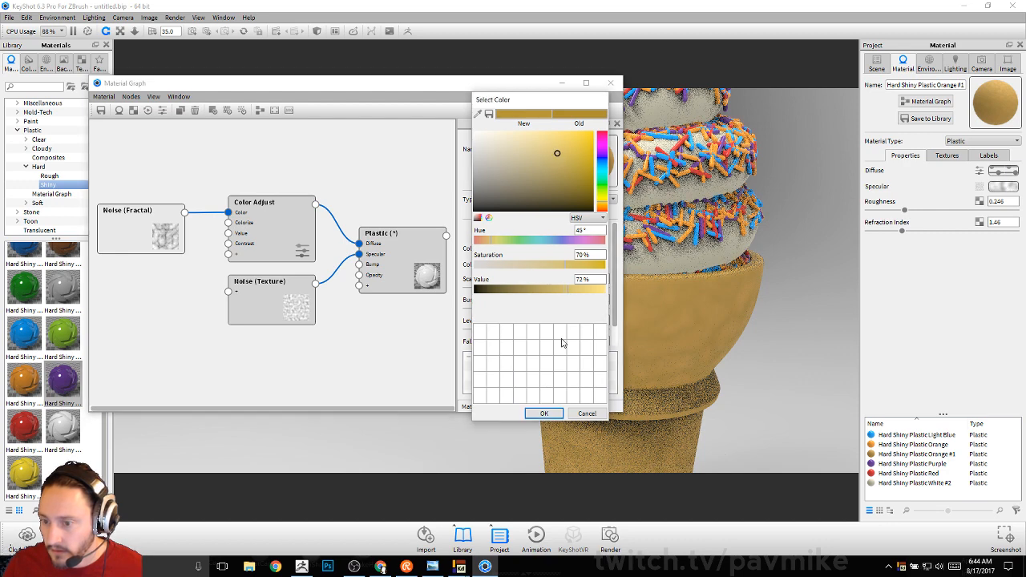
left_click(544, 412)
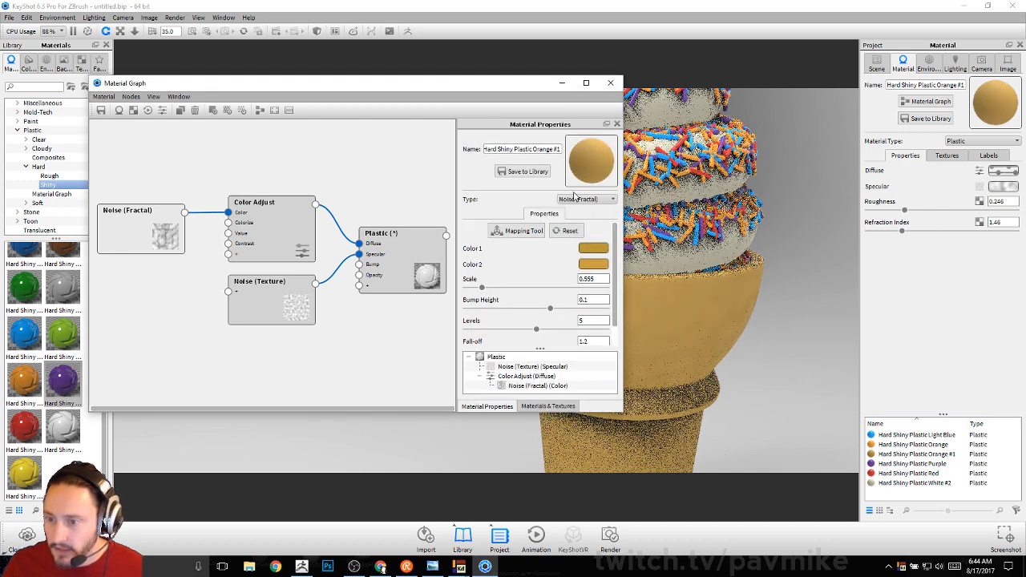
Step: Give the swirl's white plastic a light grey specular colour and a roughness of 0.033, and close the cone's material graph
left_click(692, 262)
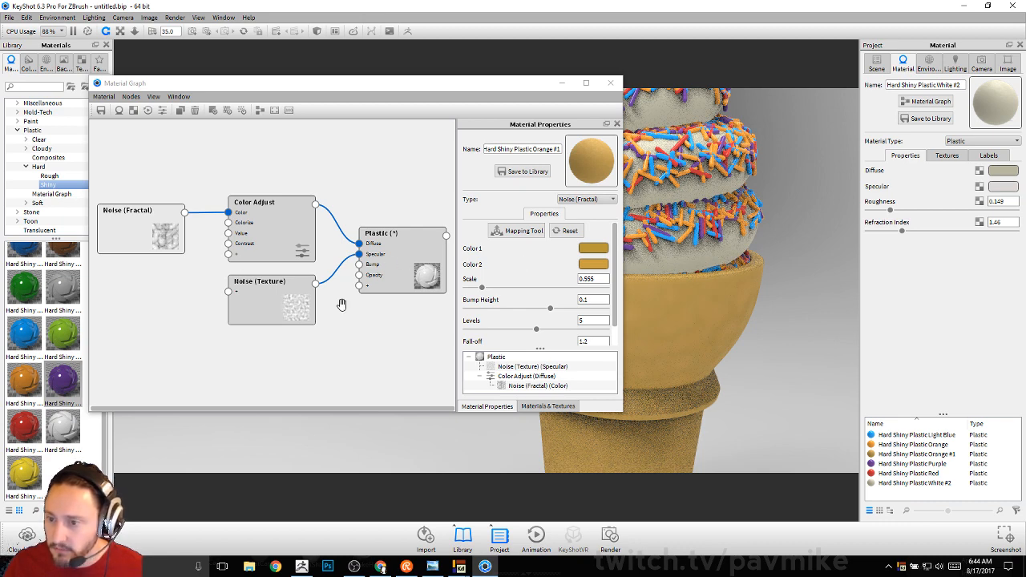
middle_click_drag(783, 169, 848, 312)
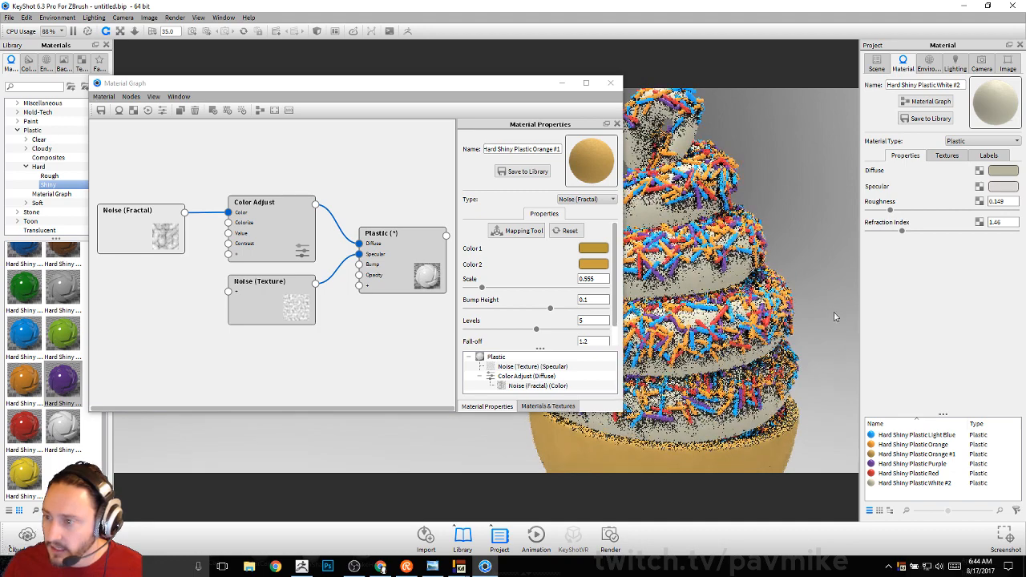
left_click(997, 189)
left_click(879, 77)
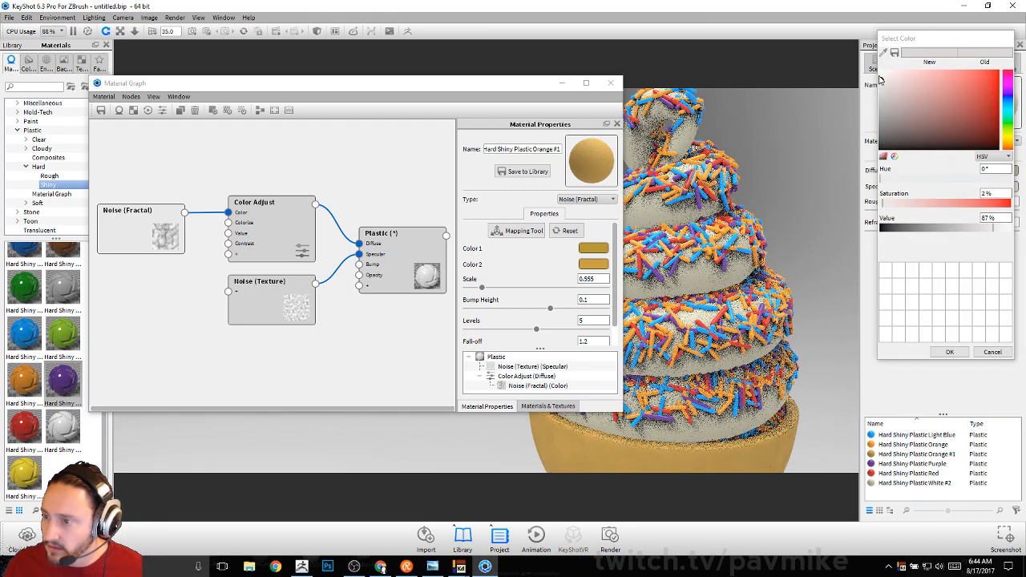
left_click(955, 353)
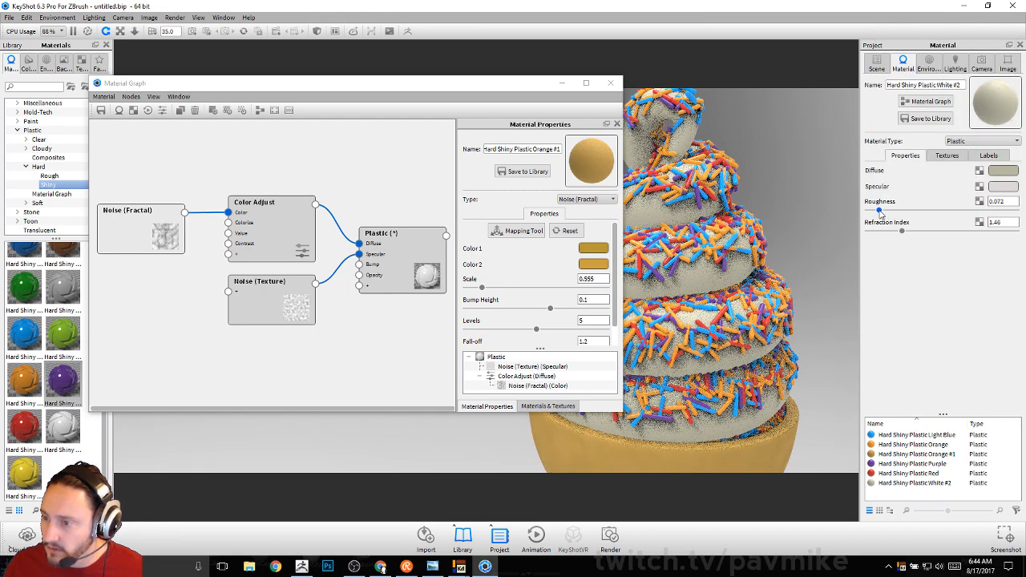
left_click_drag(879, 210, 873, 210)
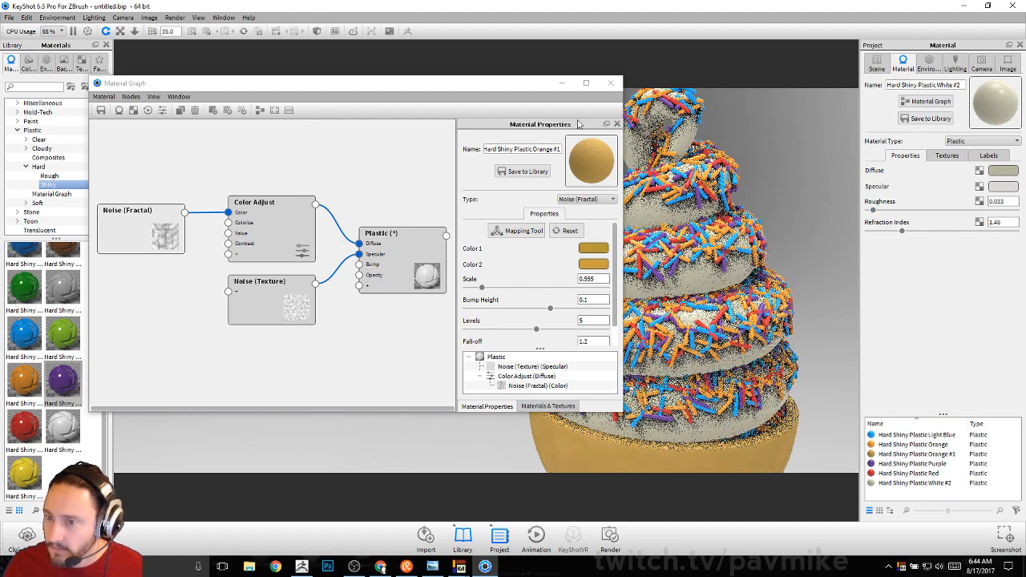
left_click(607, 88)
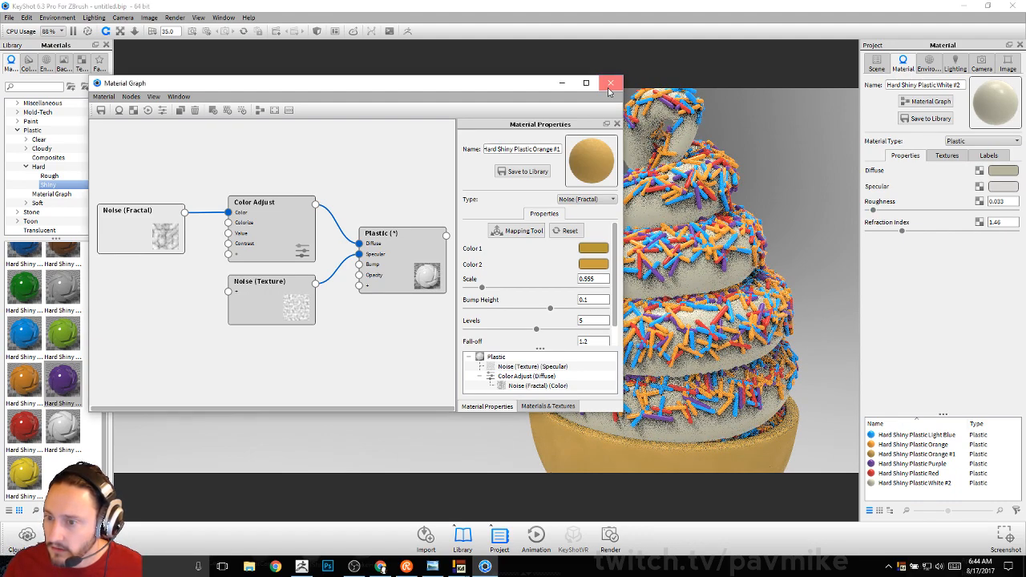
Step: In the swirl material's graph, add a Noise (Texture) node and connect it to the Specular input of the Plastic node
scroll(693, 396, "down", 3)
middle_click_drag(694, 396, 660, 259)
scroll(660, 259, "up", 3)
middle_click_drag(600, 162, 575, 311)
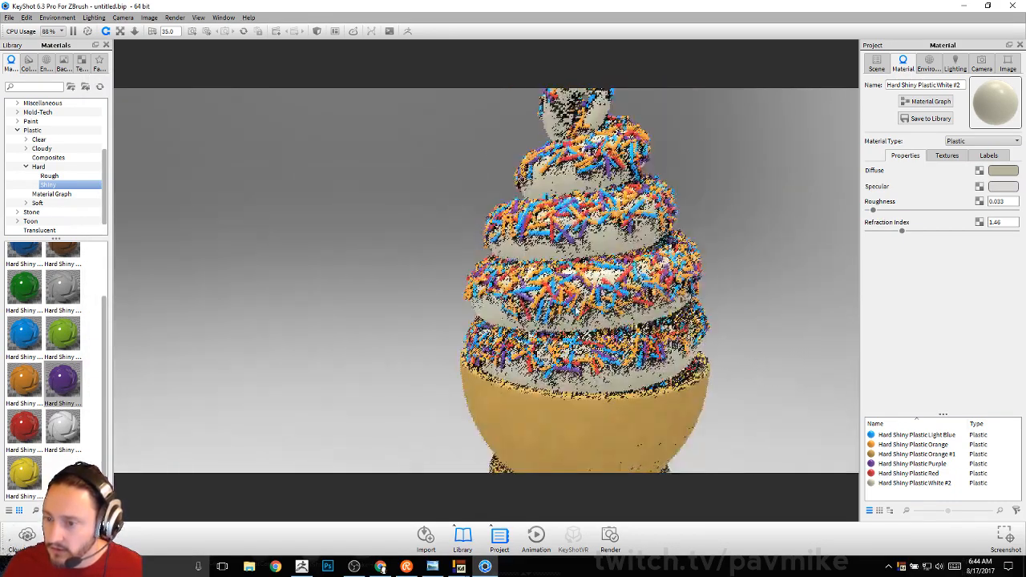
left_click(927, 101)
left_click_drag(260, 279, 291, 267)
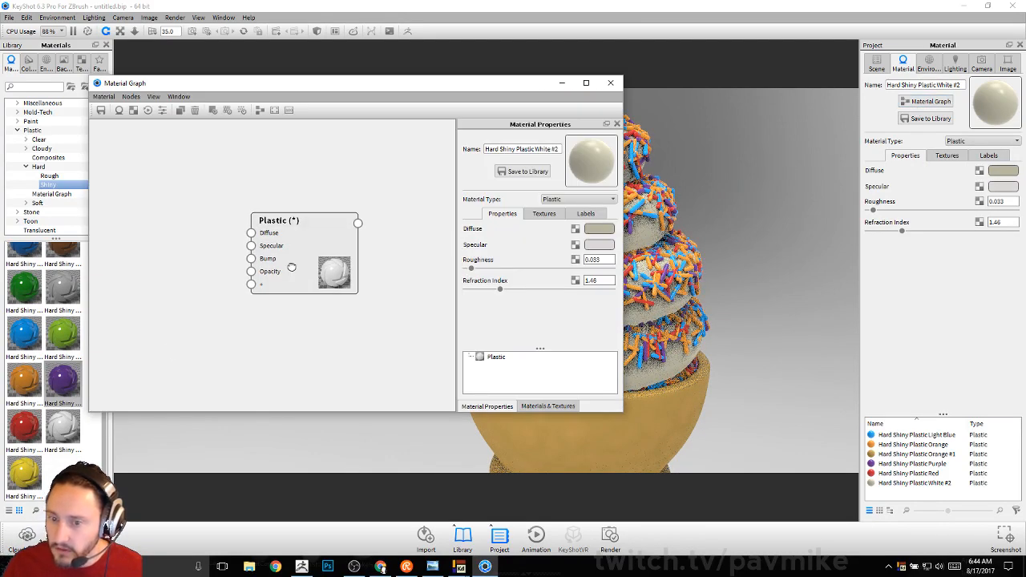
right_click(160, 269)
mouse_move(211, 346)
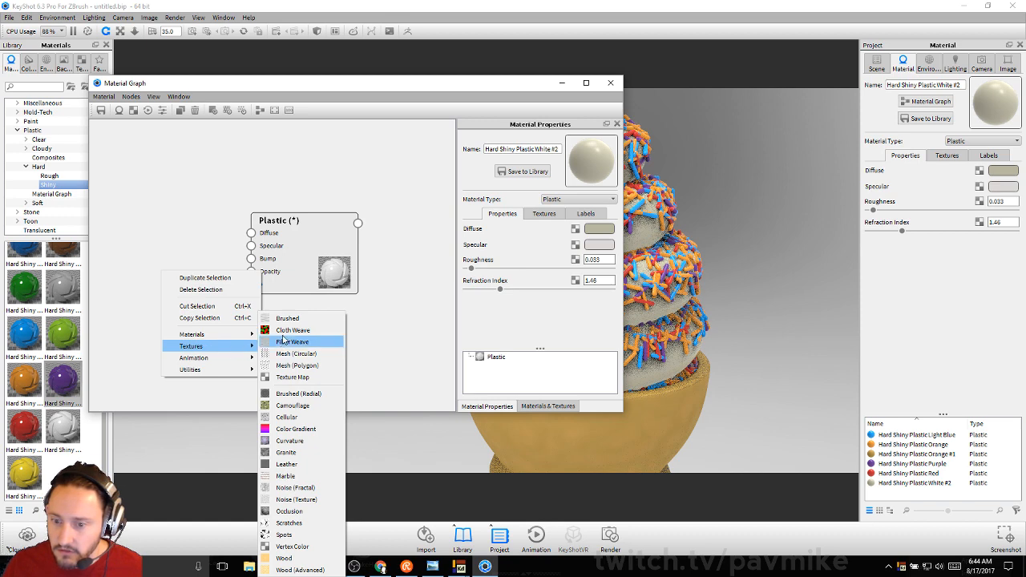
left_click(289, 499)
left_click_drag(235, 315, 251, 245)
left_click(743, 190)
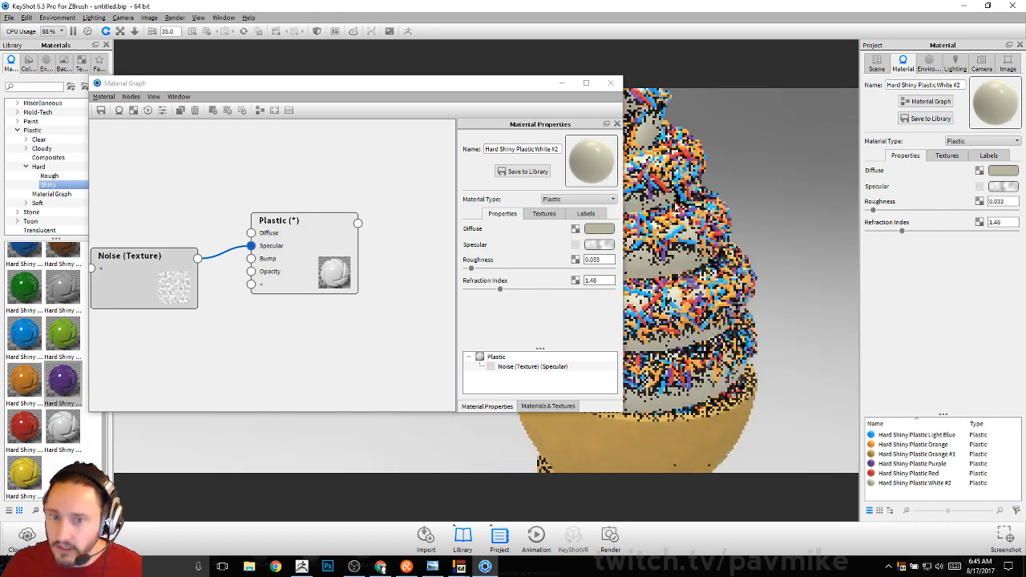
Step: Temporarily preview the noise texture's colour on the swirl while setting its scale to 0.095 and its magnitude to about 1.7
left_click_drag(379, 86, 314, 74)
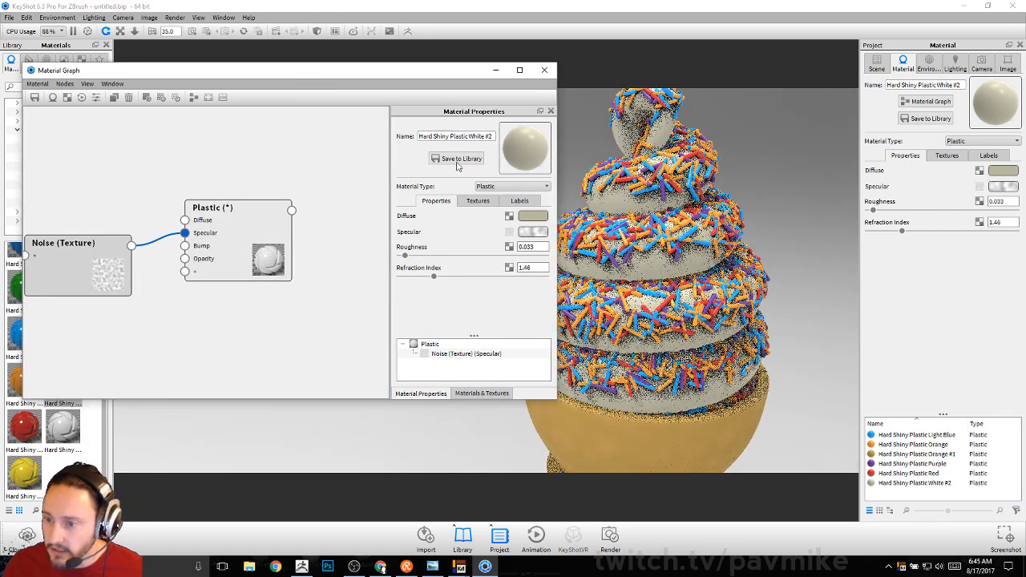
right_click(95, 287)
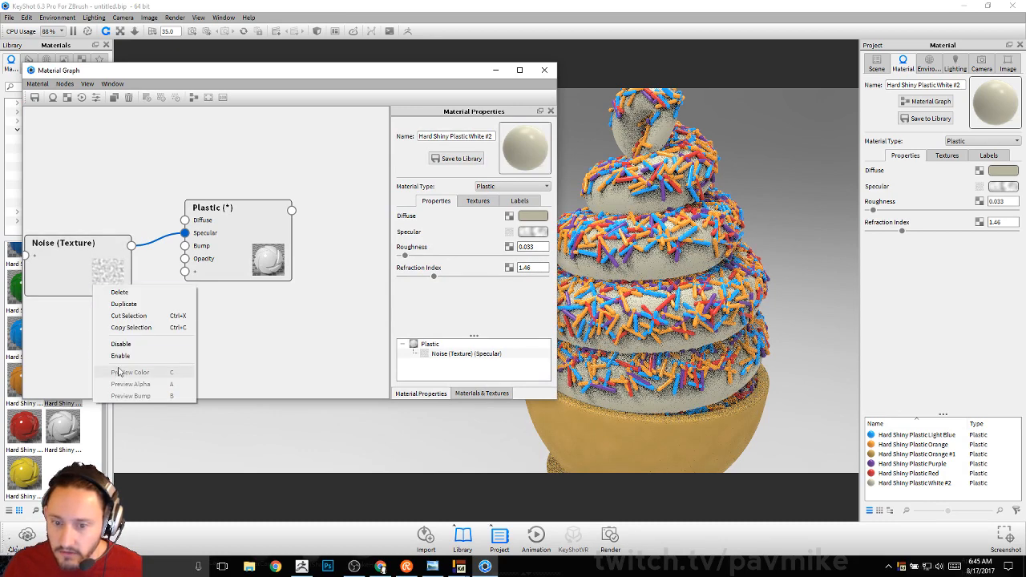
left_click(88, 259)
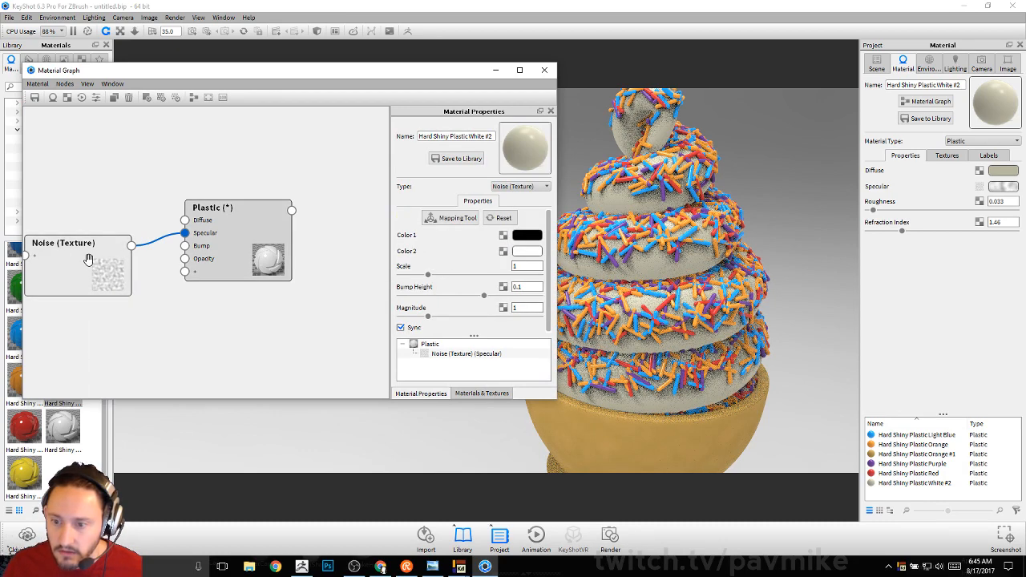
right_click(88, 258)
left_click(141, 348)
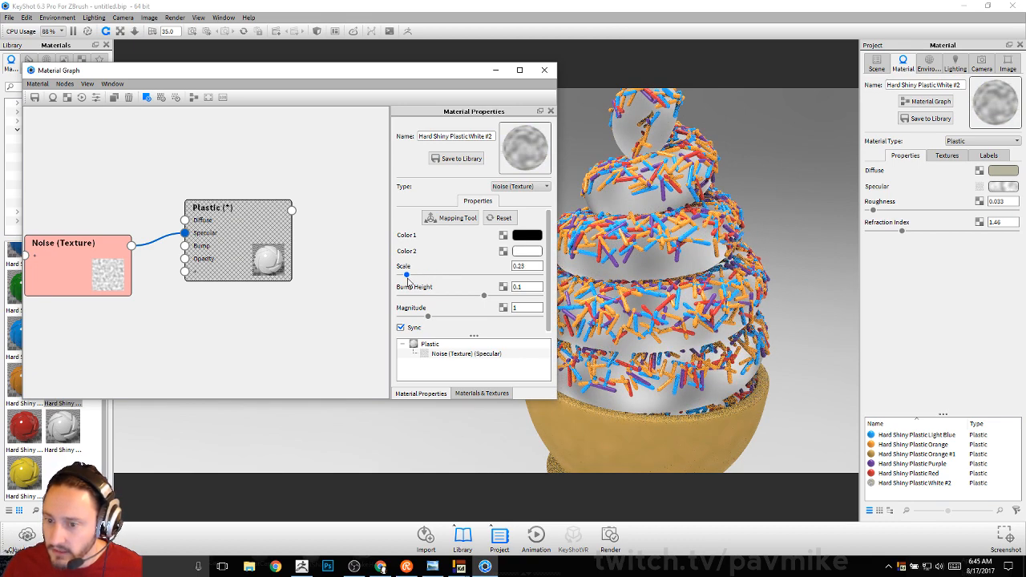
left_click_drag(407, 280, 403, 276)
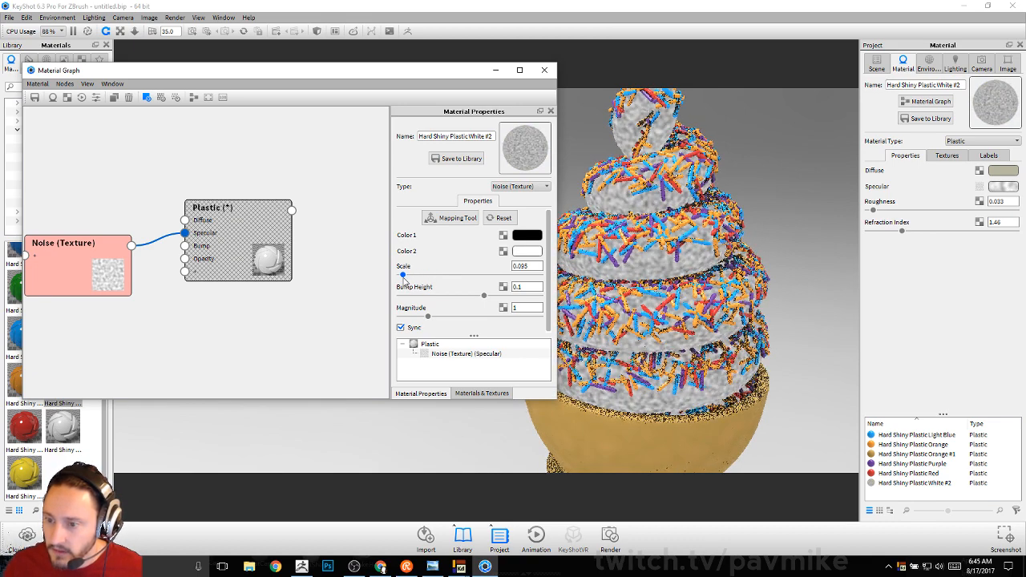
mouse_move(427, 315)
left_mouse_down()
mouse_move(455, 318)
mouse_move(446, 320)
left_mouse_up()
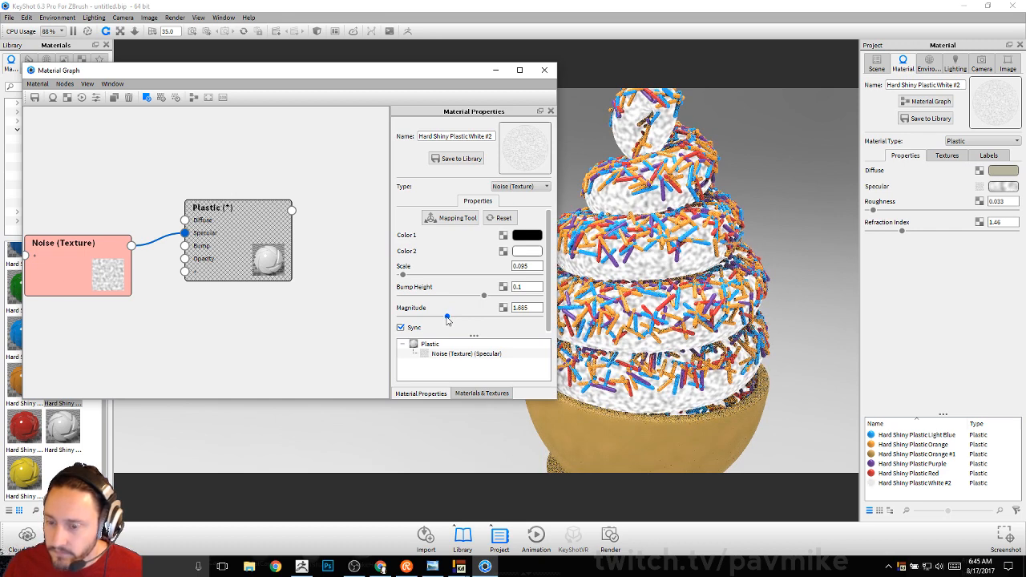
right_click(117, 262)
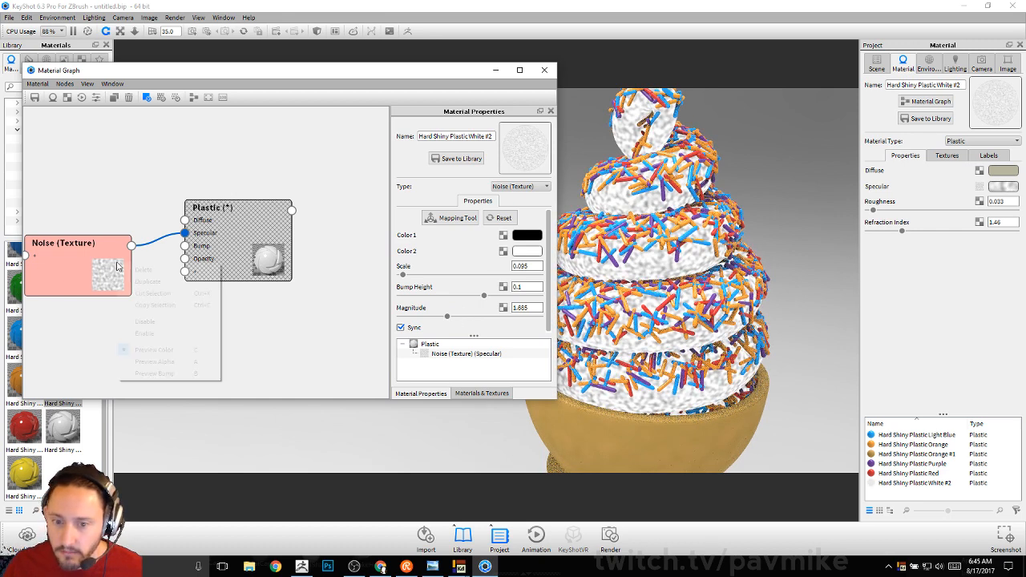
left_click(168, 353)
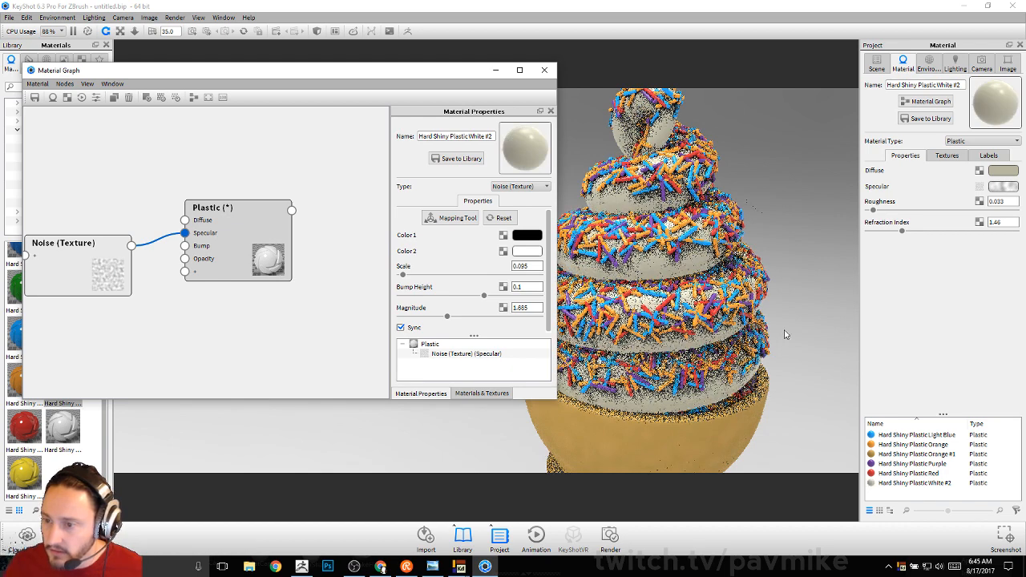
Step: Lighten the swirl material's diffuse colour to hue 55°, saturation 9%, value 85%
left_click(1002, 171)
left_click(892, 68)
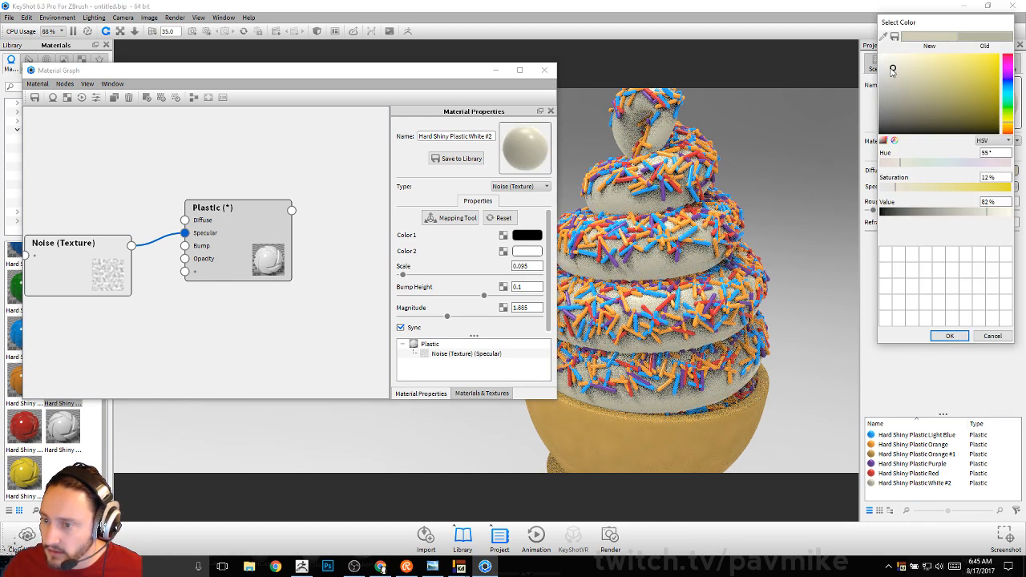
left_click_drag(892, 71, 890, 68)
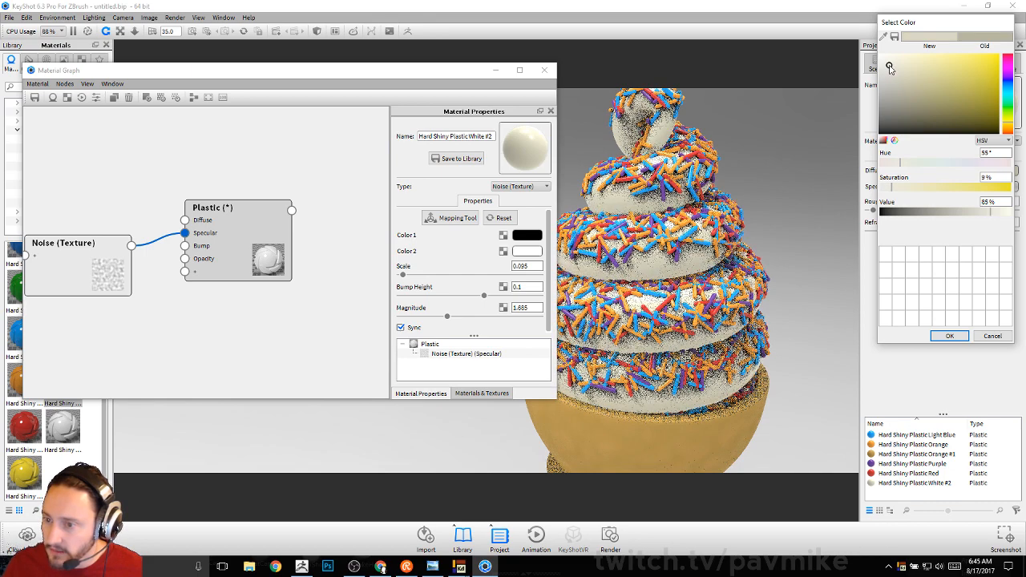
left_click(948, 335)
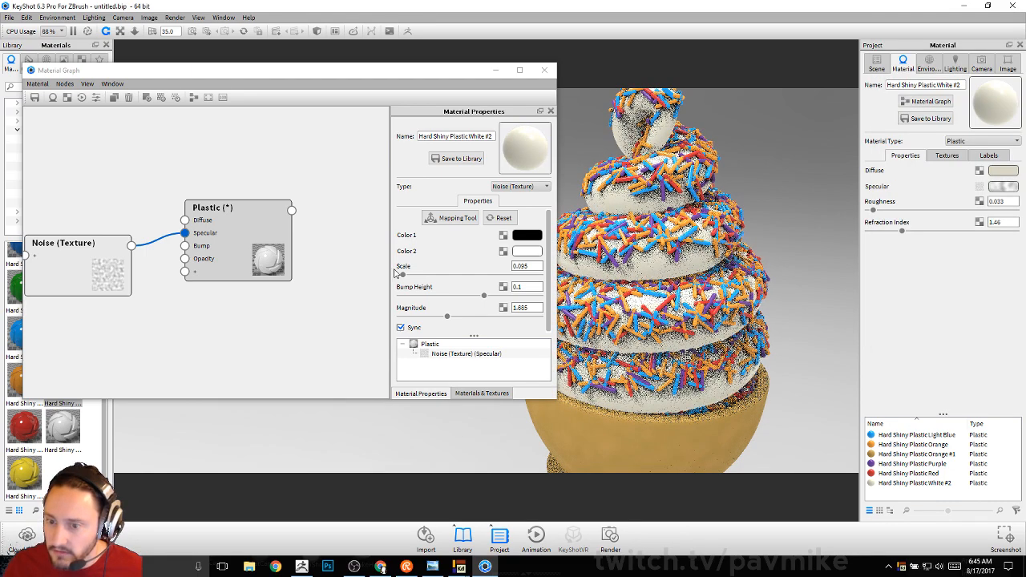
Step: Reduce the swirl's noise texture scale to 0.02 and close the material graph
left_click_drag(401, 274, 399, 274)
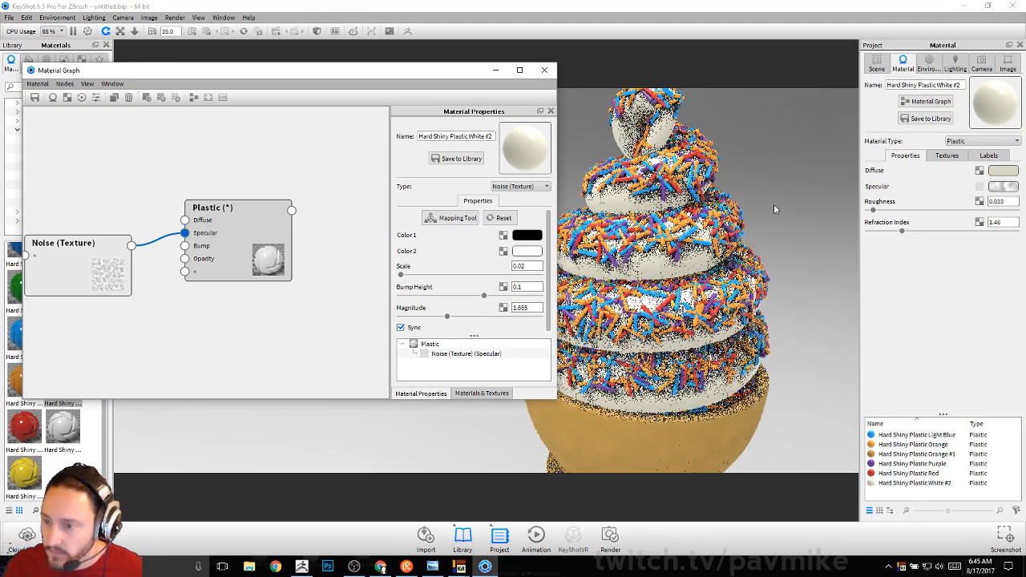
left_click(544, 70)
scroll(421, 195, "down", 10)
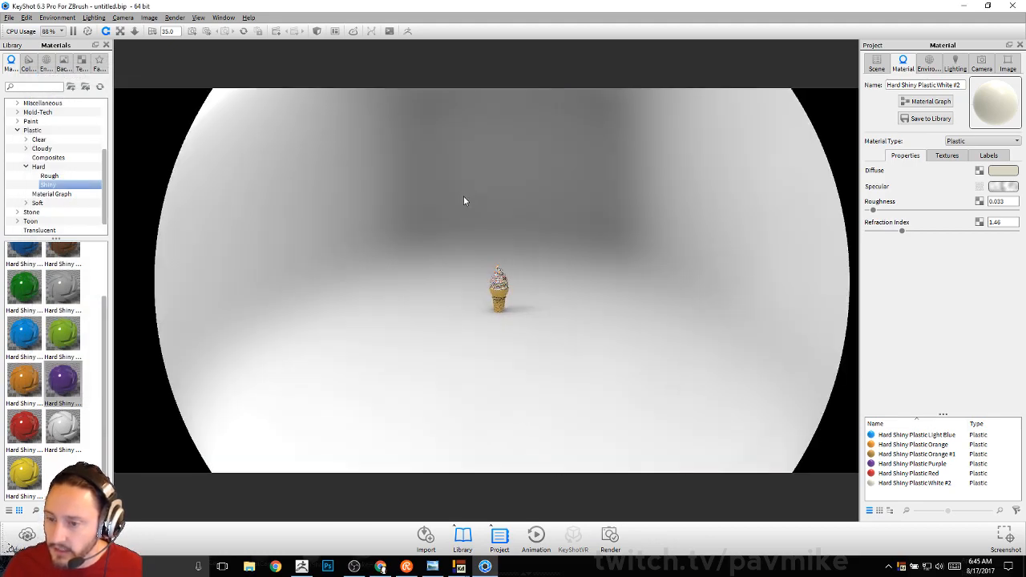
Step: Try the Conference_Room_3k interior environment on the ice cream cone scene
scroll(463, 200, "up", 10)
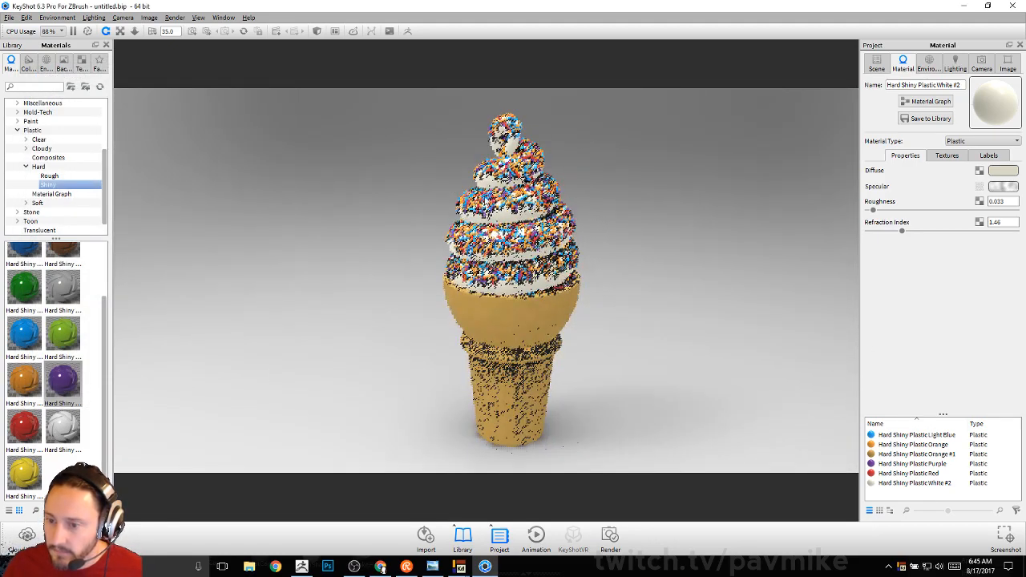
scroll(513, 241, "up", 2)
left_click_drag(659, 277, 660, 300)
middle_click_drag(659, 300, 660, 365)
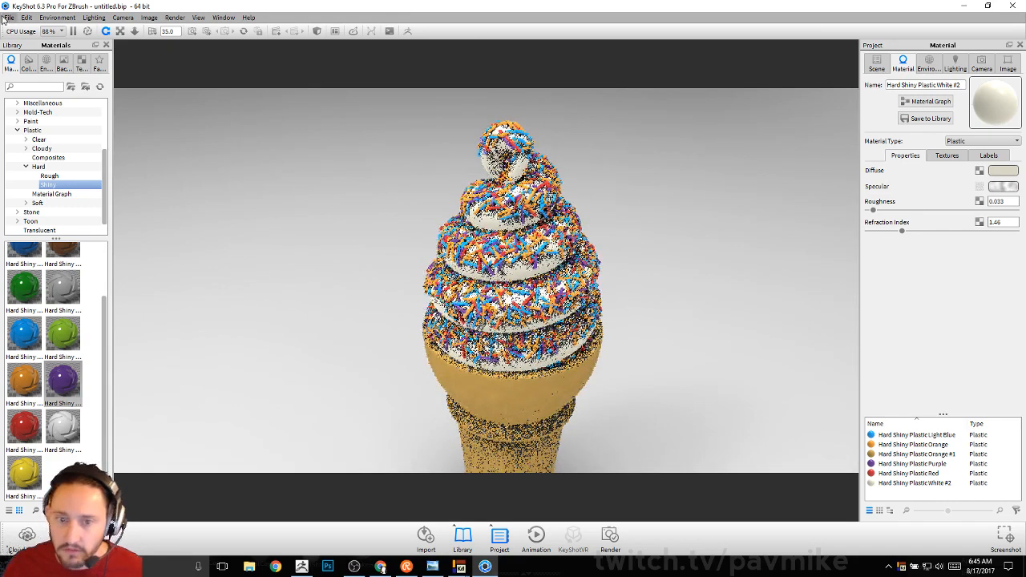
left_click(46, 64)
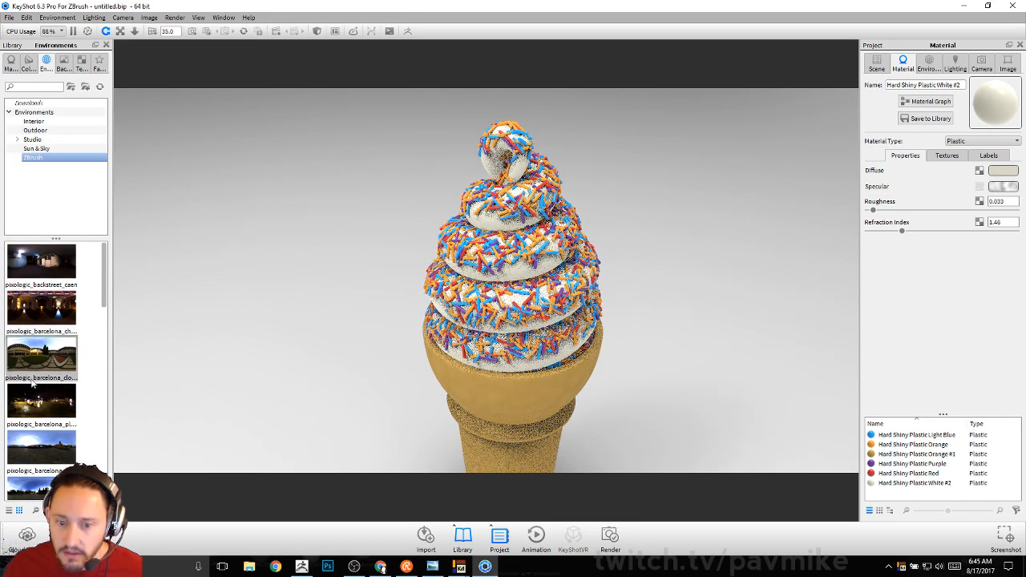
left_click(36, 140)
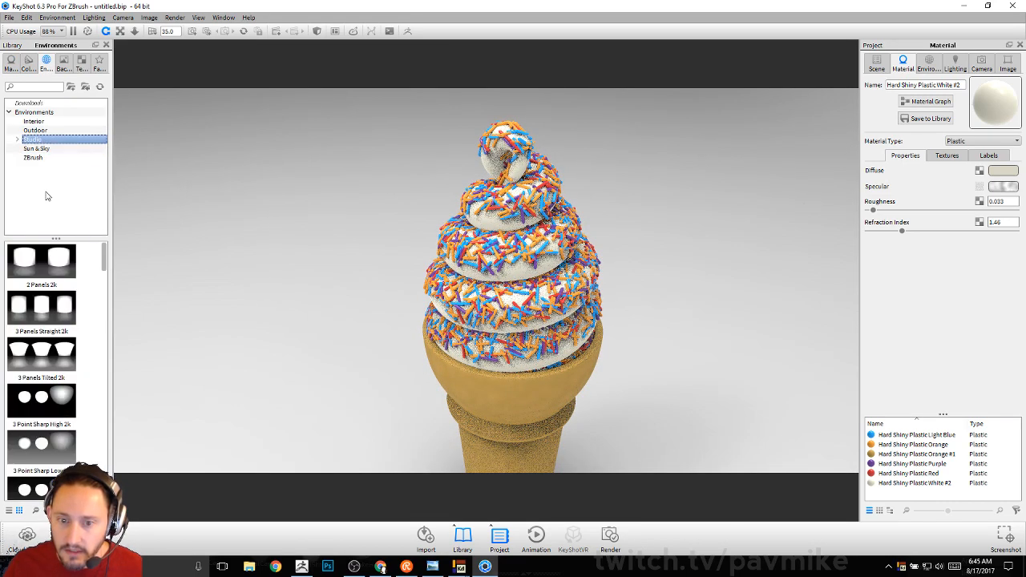
left_click(34, 121)
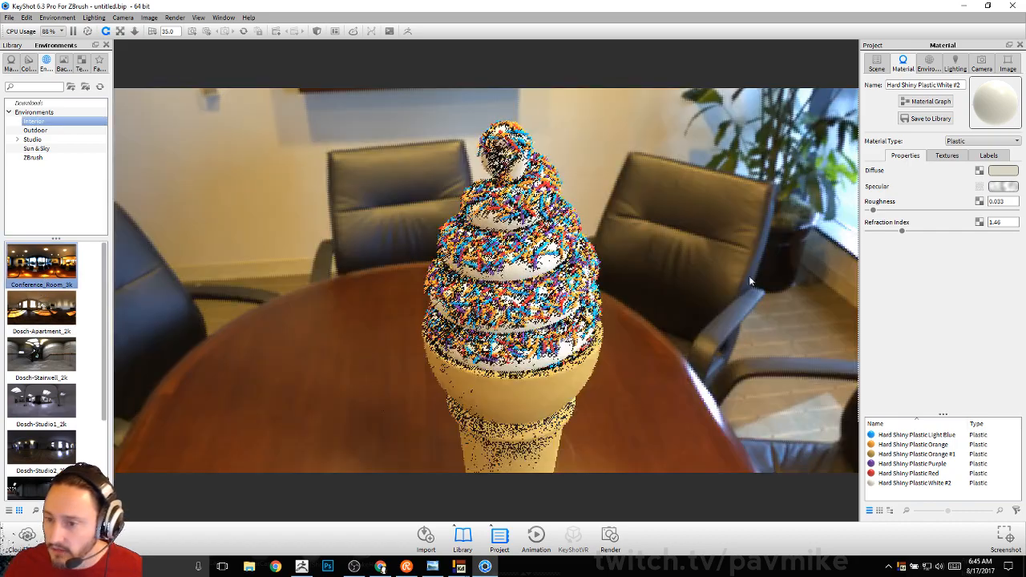
left_click_drag(748, 276, 513, 224)
scroll(467, 211, "down", 5)
scroll(516, 250, "up", 2)
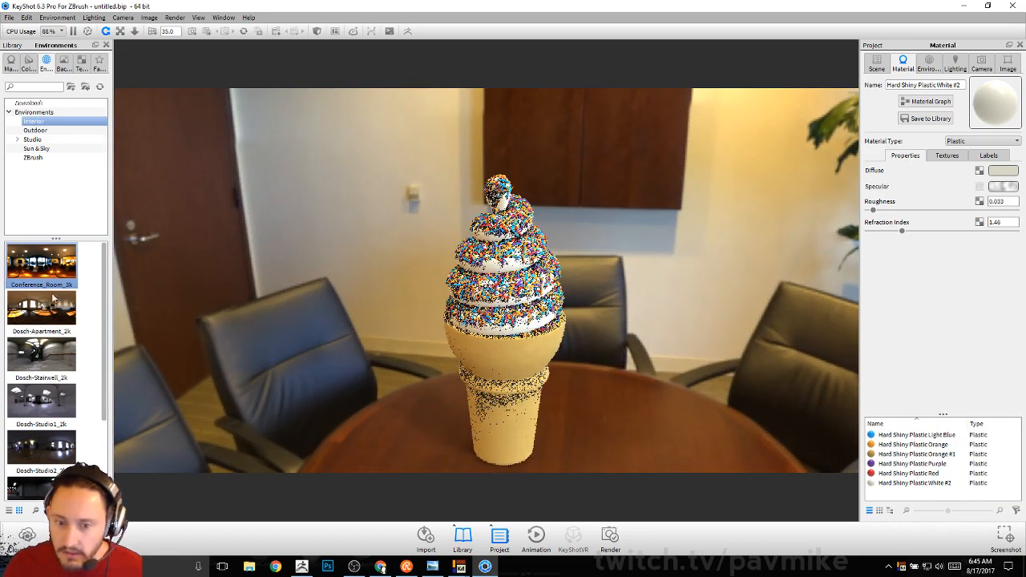
Step: Try the pixologic_lacanau, pixologic_kally_studio and pixologic_rue_froide environments behind the cone
left_click(35, 130)
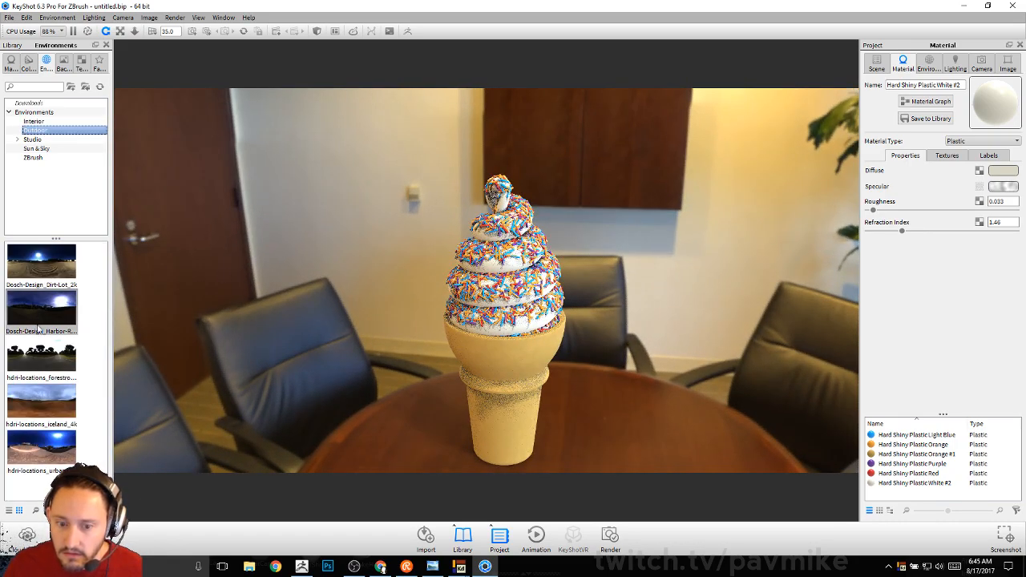
left_click(33, 157)
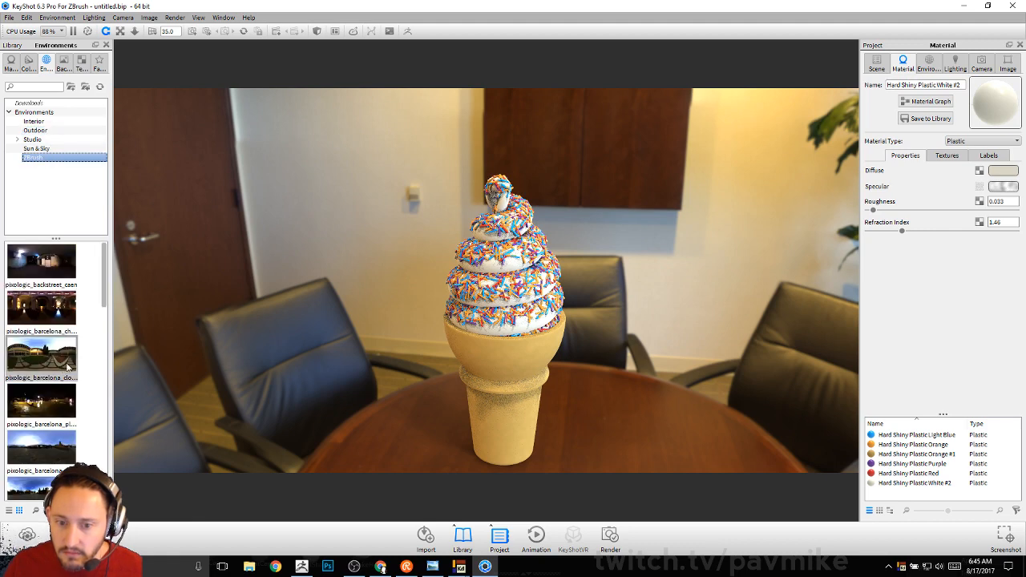
scroll(57, 398, "down", 5)
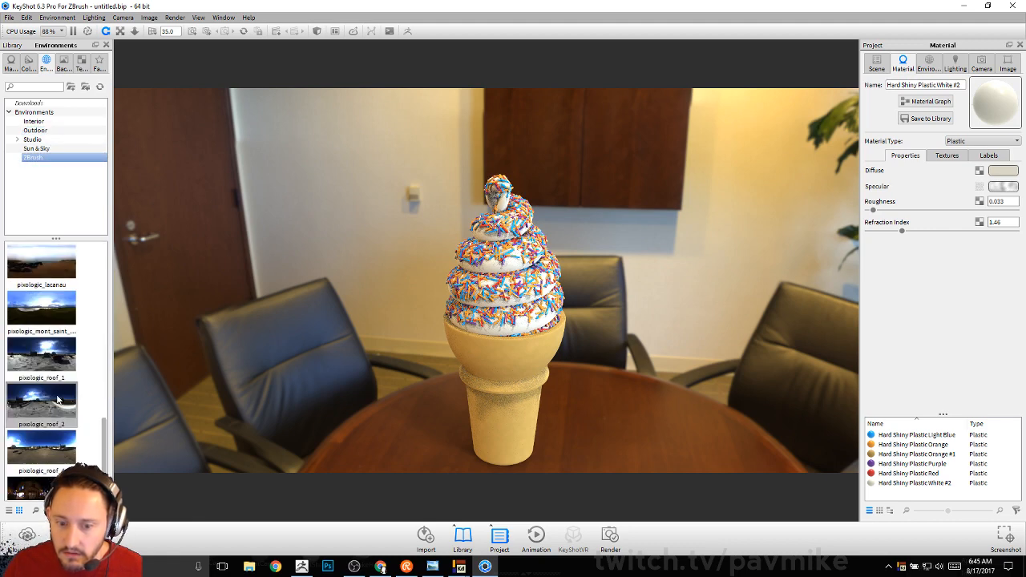
left_click(55, 359)
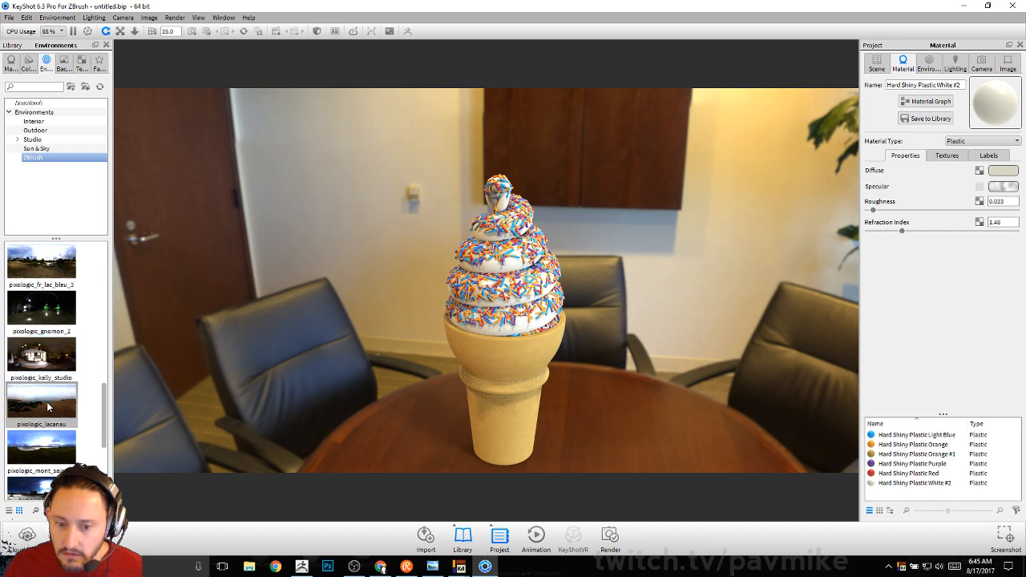
double_click(46, 402)
double_click(44, 358)
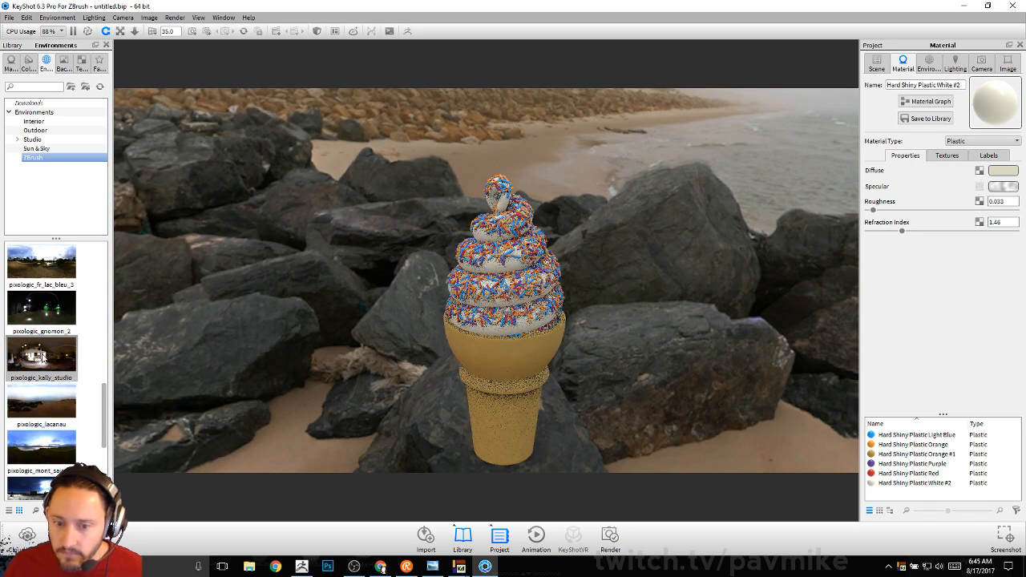
scroll(40, 385, "down", 3)
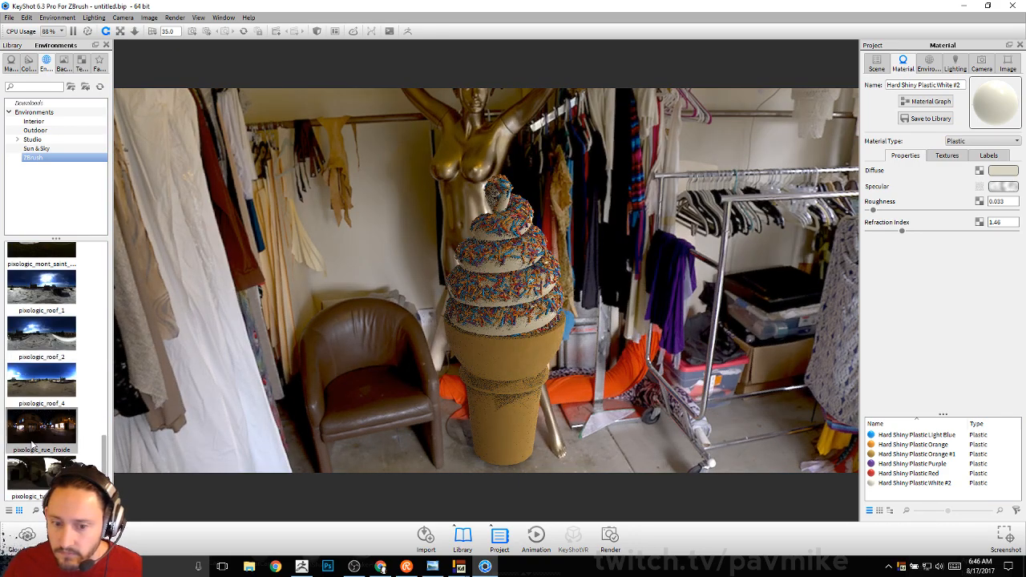
double_click(33, 445)
left_click_drag(495, 359, 459, 372)
scroll(55, 320, "up", 5)
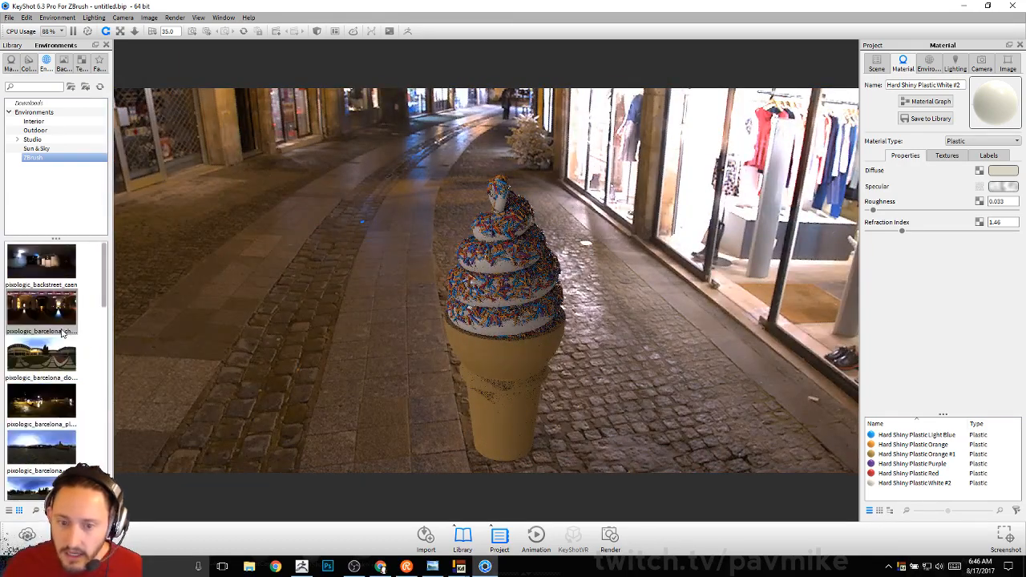
Step: Reapply the Conference_Room_3k interior environment to light the cone
left_click(35, 130)
left_click(33, 121)
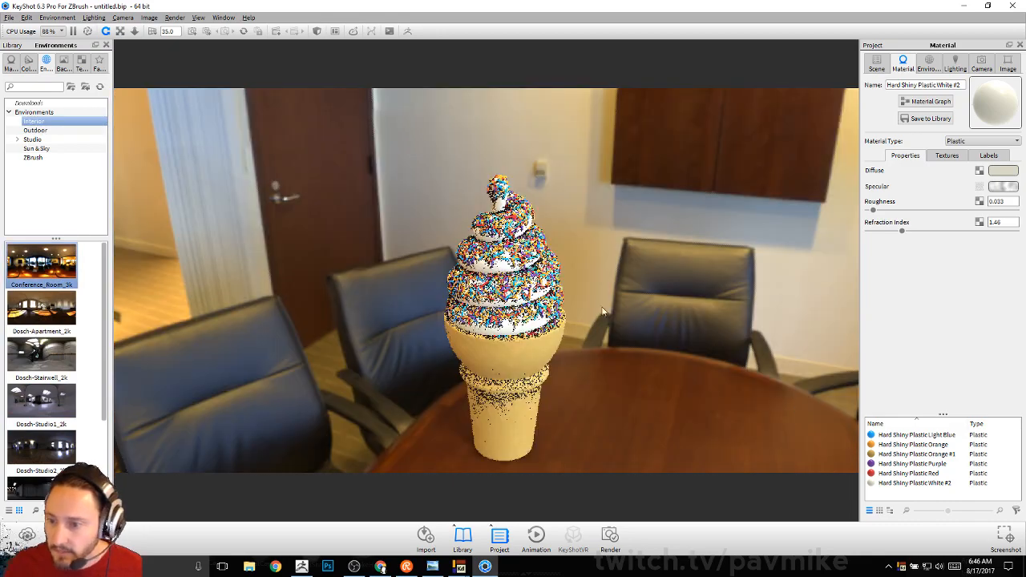
left_click_drag(603, 307, 640, 315)
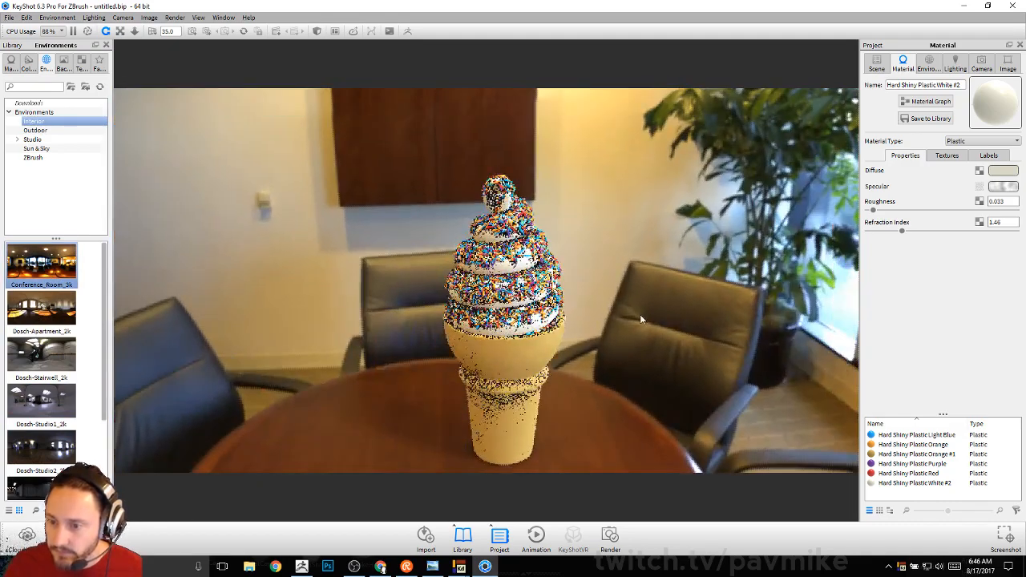
Step: Replace the visible environment backdrop with a solid dark grey background colour, saturation 0% and value 34%
left_click(928, 64)
left_click(891, 355)
left_click(994, 354)
left_click_drag(916, 289, 869, 299)
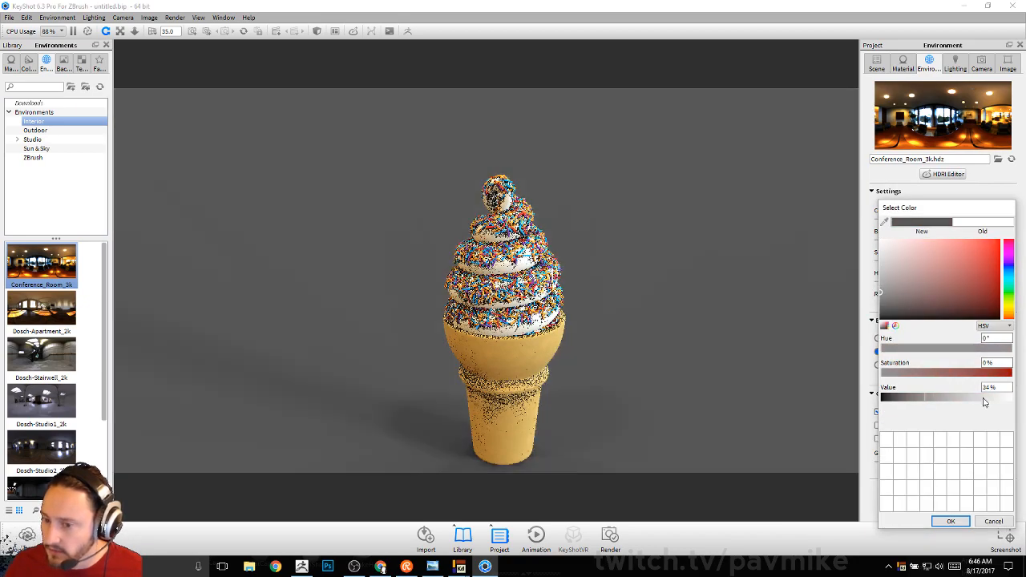
left_click(951, 521)
middle_click_drag(365, 166, 352, 148)
scroll(351, 152, "up", 3)
left_click_drag(352, 152, 351, 192)
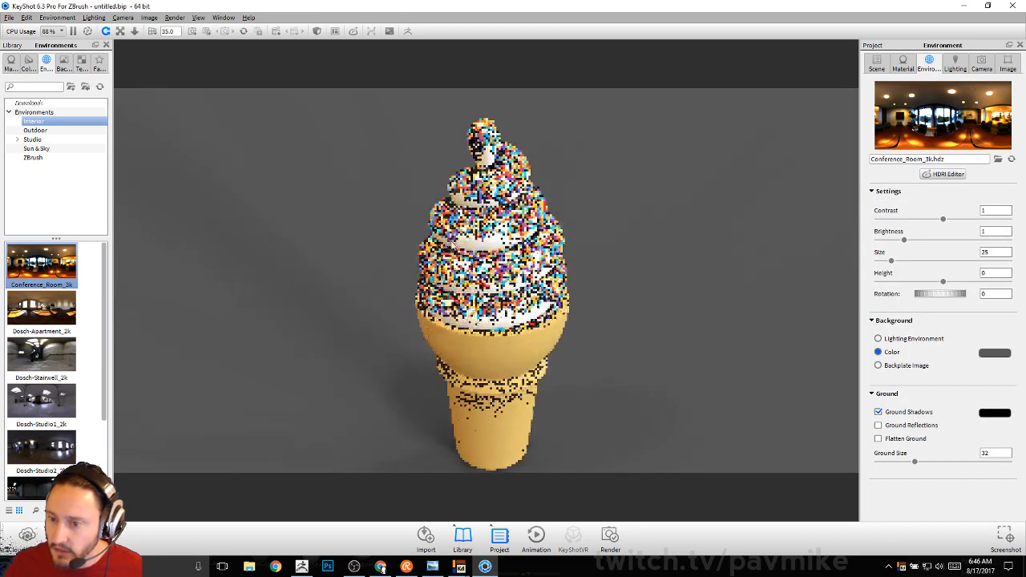
Step: Close KeyShot, discarding the unsaved changes, and return to ZBrush
left_click(955, 64)
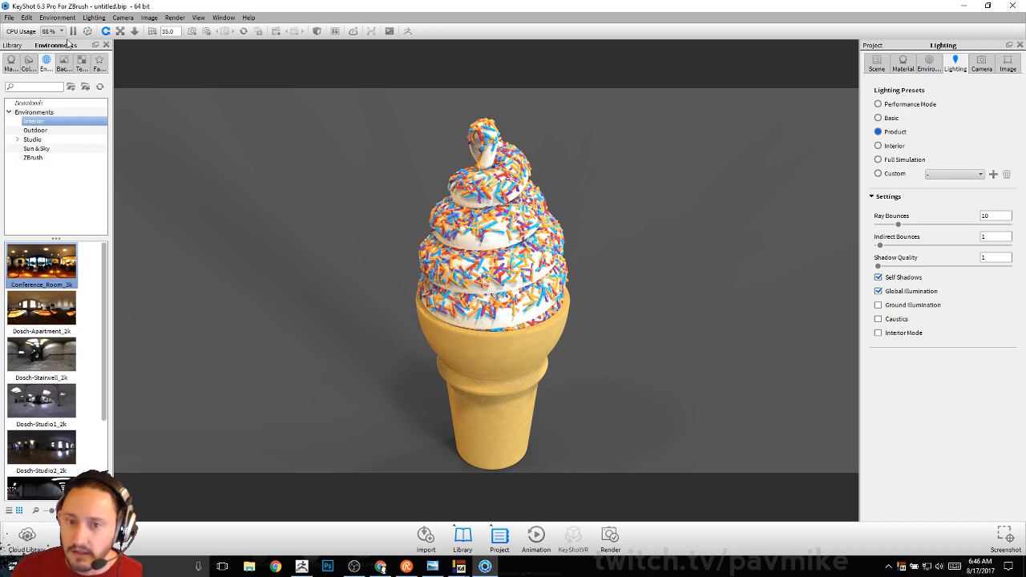
left_click(1012, 5)
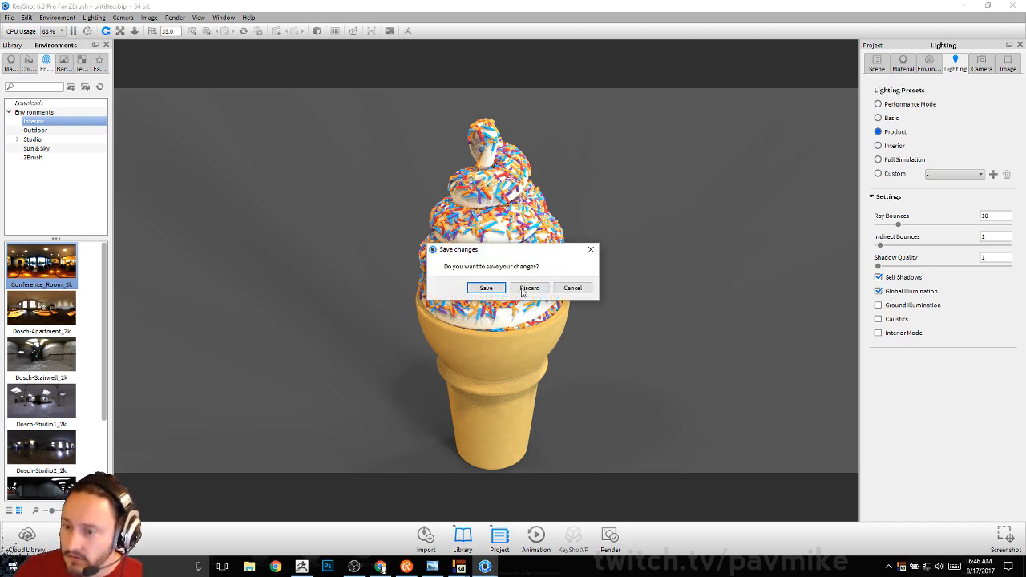
left_click(529, 290)
Step: Turn on polyframe display and merge the four sprinkle subtools, PM3D_Helix3D_6 down through PM3D_Helix3D_3, into one
left_click_drag(655, 261, 711, 376)
left_click_drag(790, 277, 775, 359)
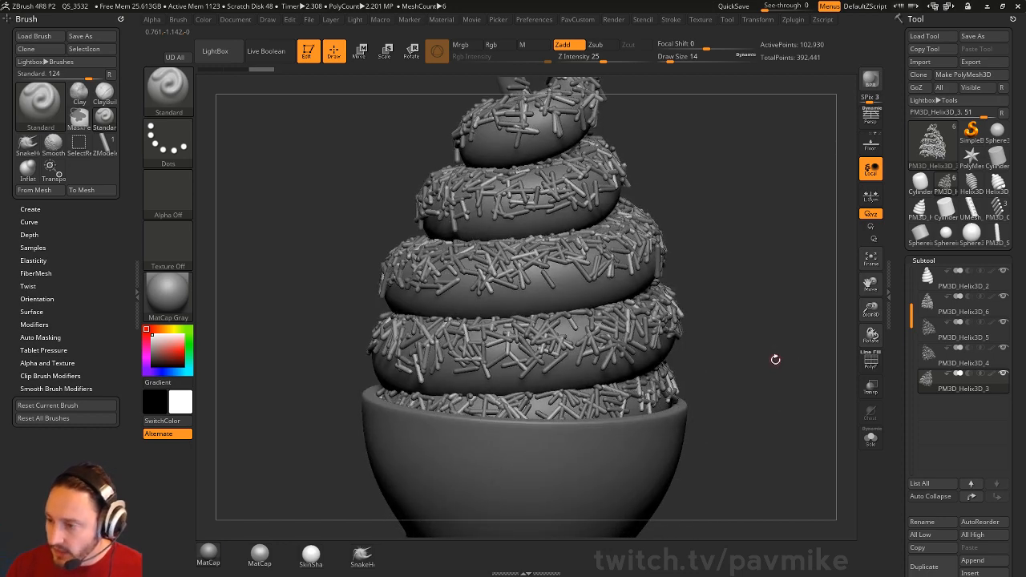
key("shift+f")
left_click_drag(803, 376, 819, 390)
left_click(953, 306)
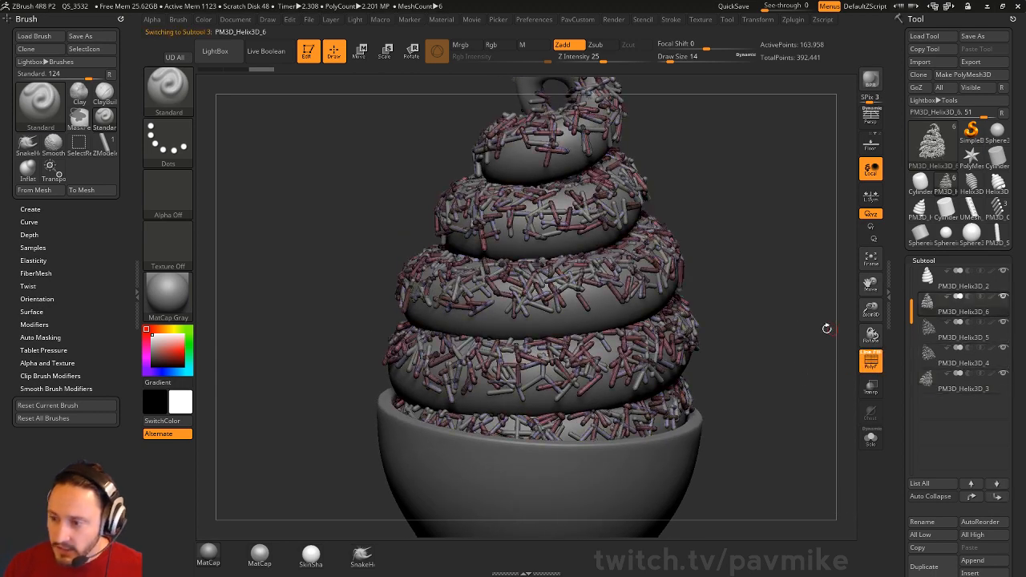
key("ctrl+m")
left_click(796, 357)
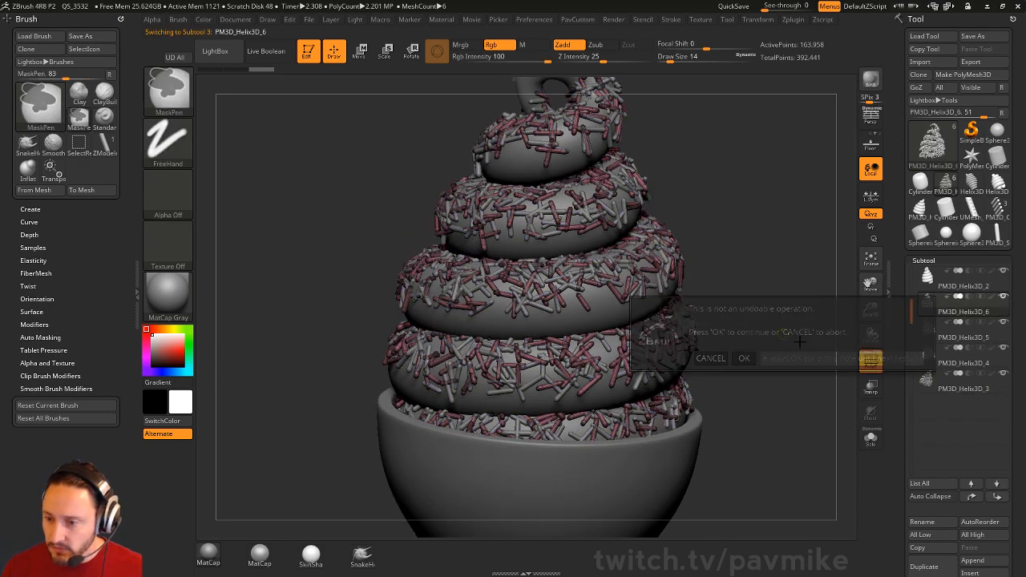
key("ctrl+d")
key("ctrl+m")
key("ctrl+m")
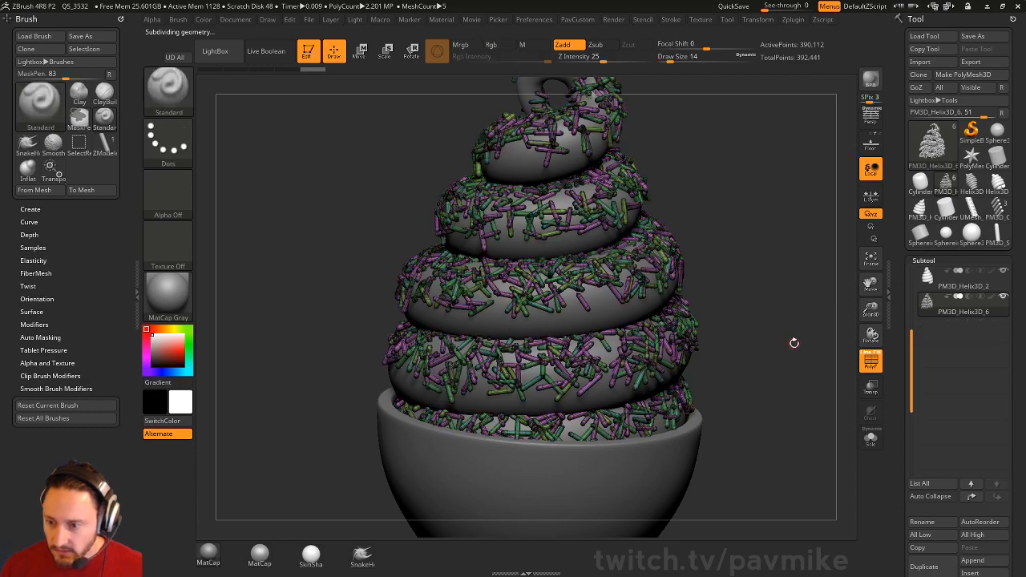
Step: Check the merged sprinkle subtool in isolation and set the selection brush to SelectLasso
left_click(870, 439)
mouse_move(834, 431)
left_mouse_down()
mouse_move(803, 416)
mouse_move(841, 442)
mouse_move(822, 454)
mouse_move(401, 456)
mouse_move(345, 435)
mouse_move(762, 355)
mouse_move(745, 399)
left_mouse_up()
left_click(870, 438)
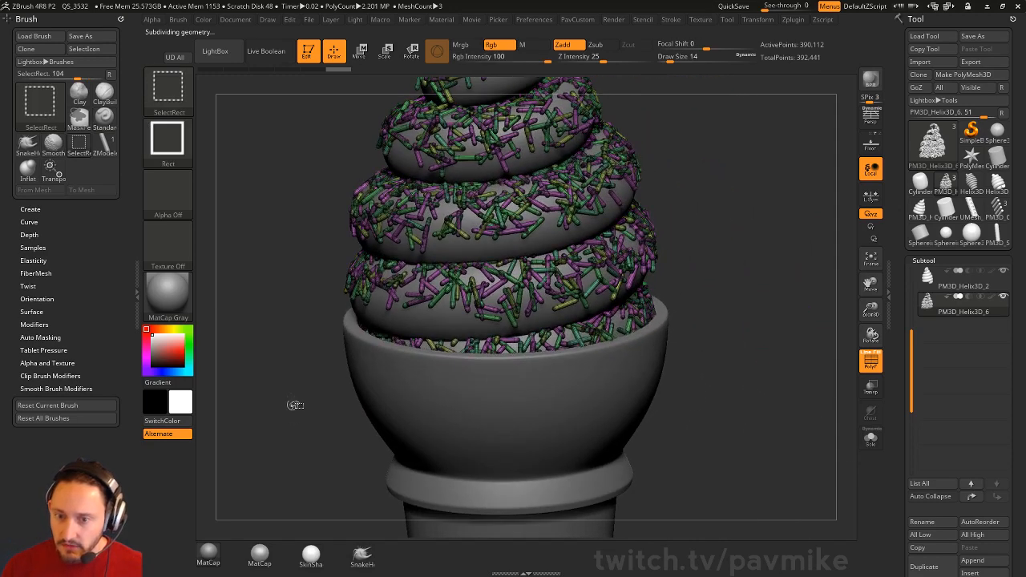
left_click(168, 97, "ctrl+shift")
left_click(426, 160)
Step: Try removing the sprinkles along the front of the cone rim, and undo the removal
mouse_move(240, 375)
left_mouse_down()
mouse_move(421, 497)
mouse_move(567, 419)
mouse_move(538, 372)
mouse_move(449, 347)
mouse_move(265, 353)
mouse_move(240, 377)
left_mouse_up()
key("ctrl+z")
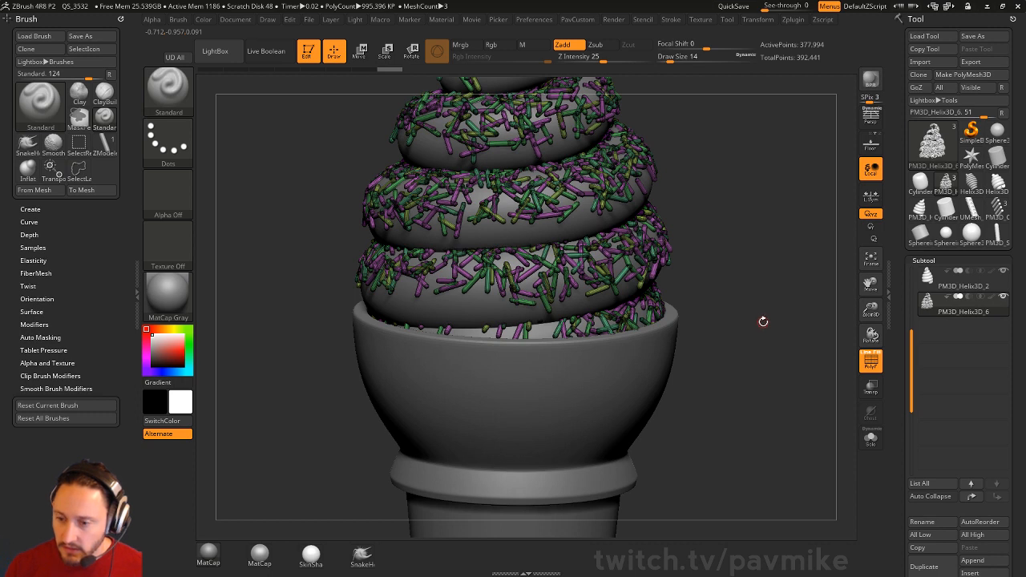
key("ctrl+z")
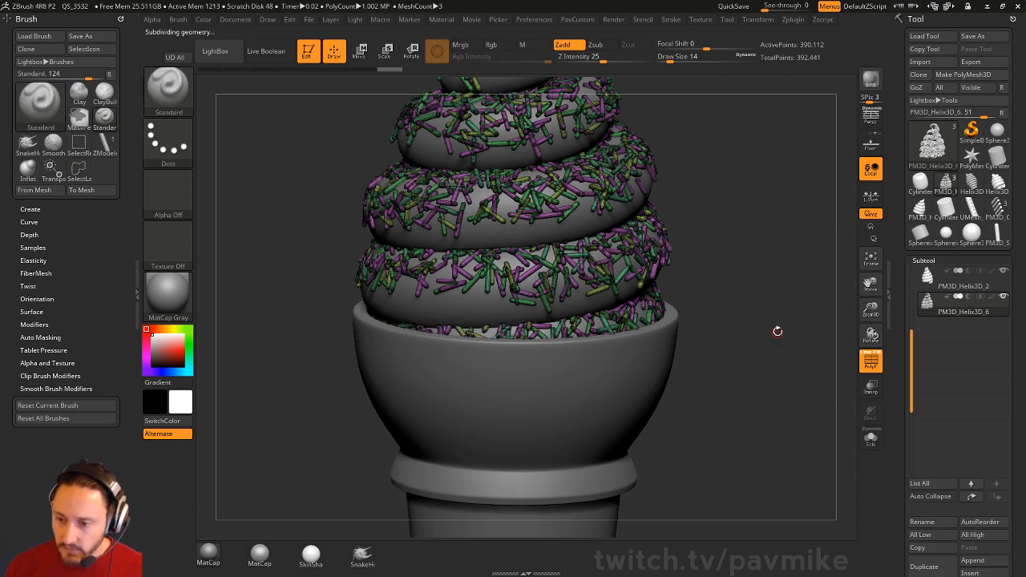
Step: Hide the lowest sprinkles around the cone rim with lasso selections, check the rest in isolation, and open the custom modelling palette
mouse_move(245, 370)
left_mouse_down("ctrl+shift")
mouse_move(572, 376)
mouse_move(579, 327)
left_mouse_up("ctrl+shift")
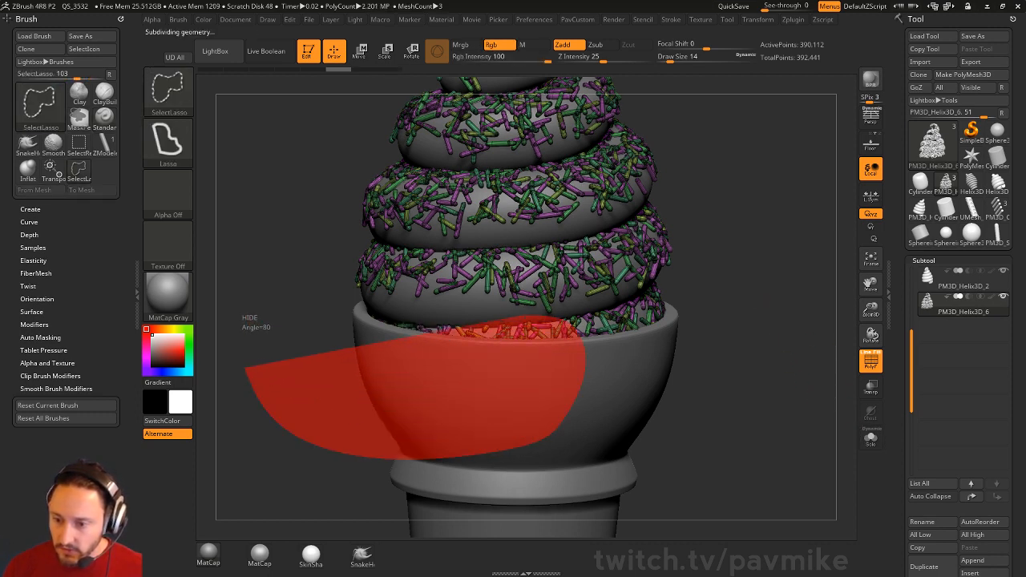
mouse_move(514, 321)
left_mouse_down("ctrl+shift")
mouse_move(365, 297)
mouse_move(248, 337)
left_mouse_up("ctrl+shift")
mouse_move(766, 263)
left_mouse_down("ctrl+shift")
mouse_move(813, 387)
mouse_move(769, 377)
left_mouse_up("ctrl+shift")
left_click(871, 438)
key("ctrl+shift+a")
left_click(805, 365, "ctrl+shift")
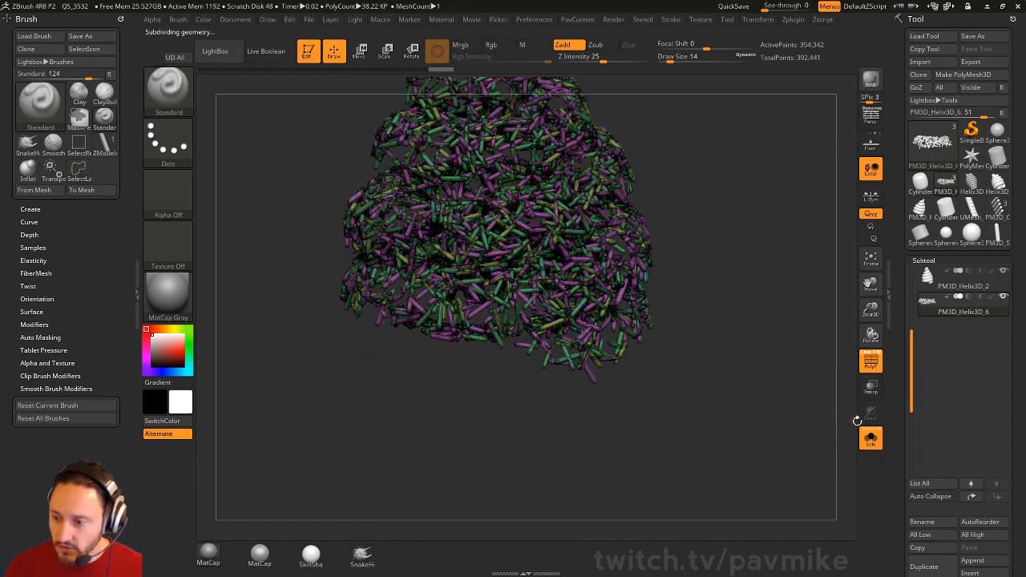
left_click(869, 438)
key("space")
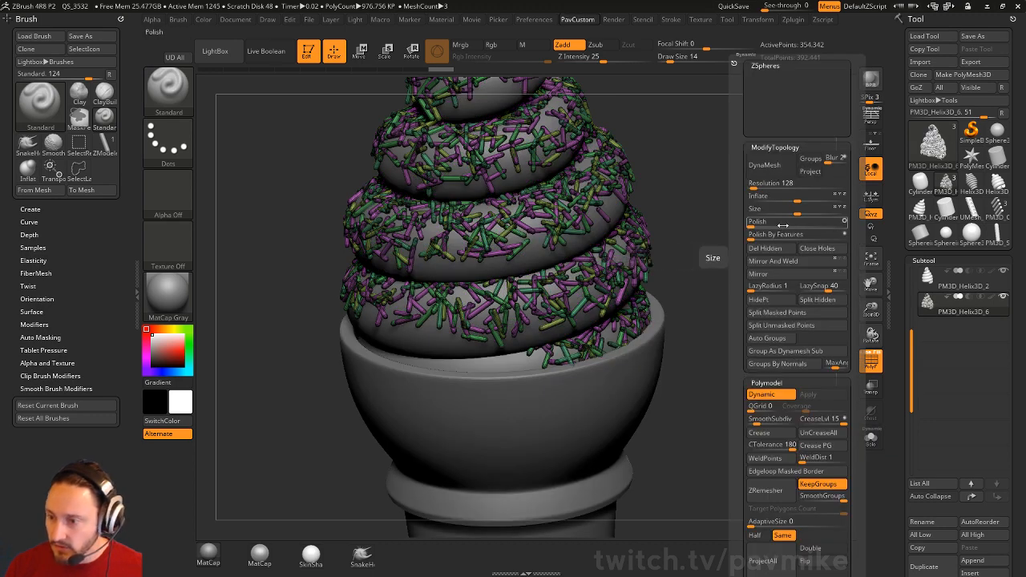
Step: Delete the hidden geometry of the sprinkles subtool and split it into separate subtools by polygroup
left_click(770, 248)
left_click_drag(726, 319, 808, 345, "alt")
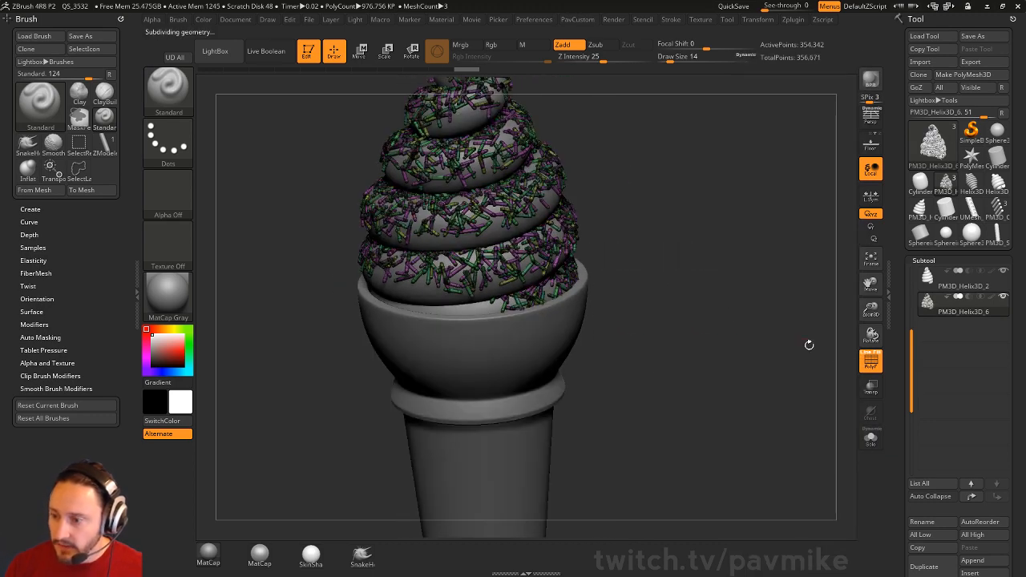
left_click_drag(898, 401, 899, 215)
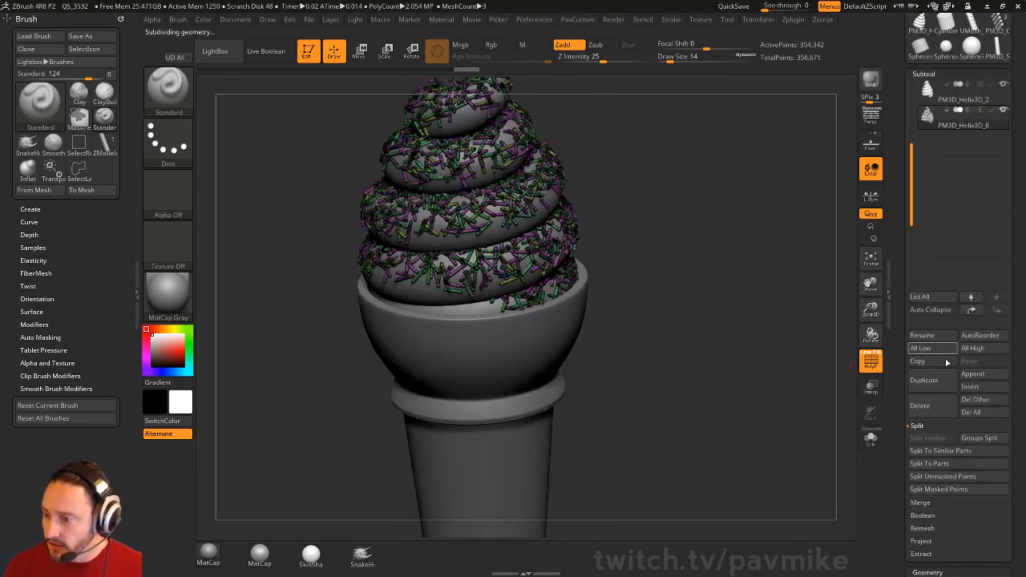
left_click(945, 476)
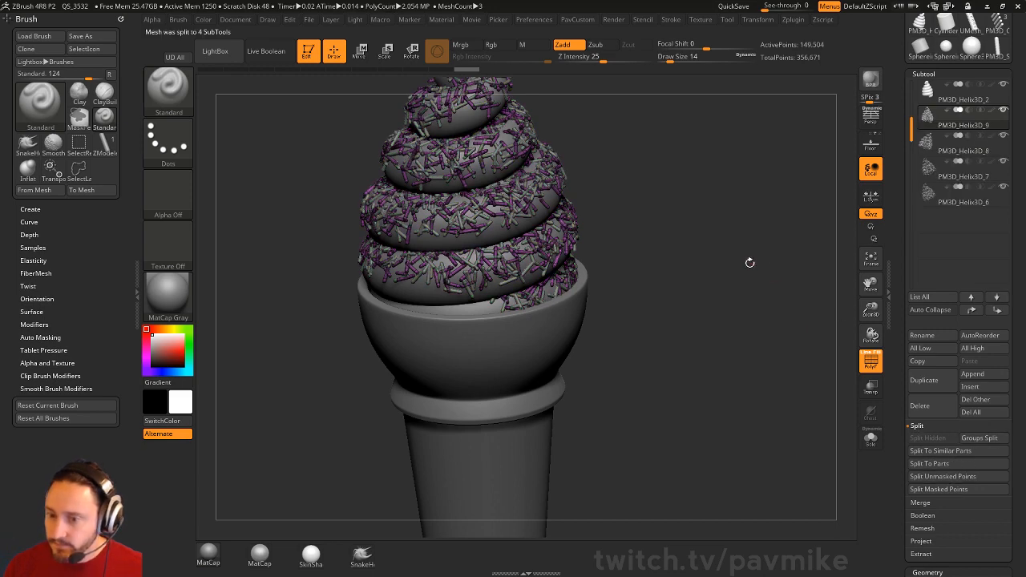
Step: Select the PM3D_Helix3D_6 sprinkles subtool and turn off the polygon wireframe and polygroup color display
left_click_drag(749, 263, 754, 405, "alt")
left_click(960, 201)
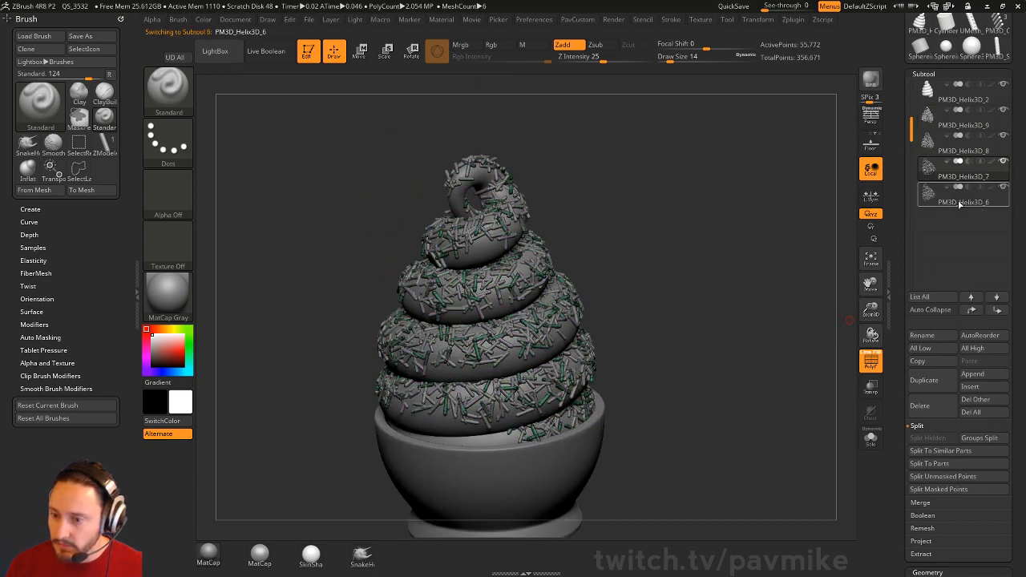
left_click_drag(754, 325, 724, 367)
left_click(870, 360)
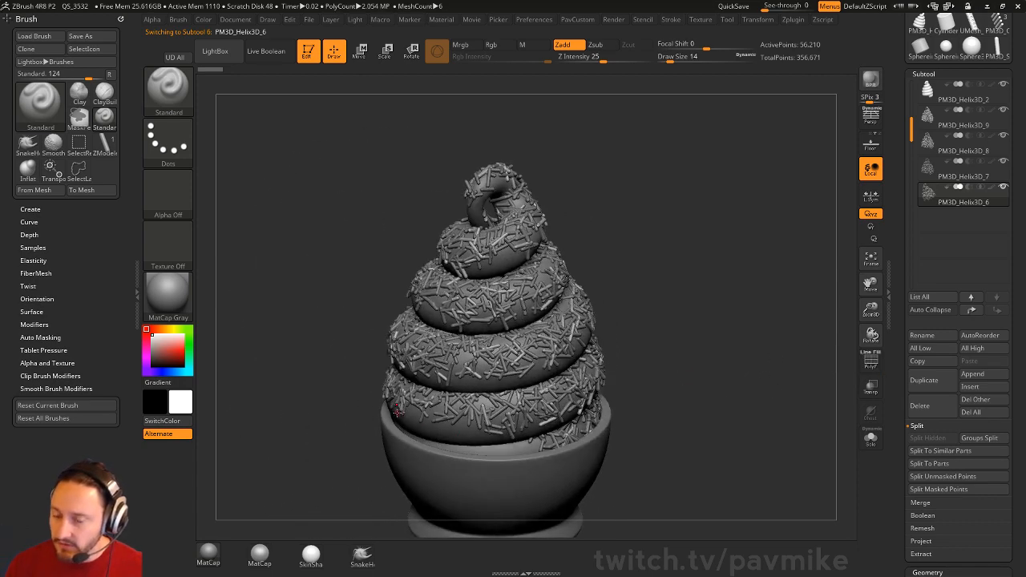
Step: Set the brush draw size to 29 and make the ice cream swirl subtool PM3D_Helix3D_2 active
key("s")
left_click_drag(652, 362, 665, 362)
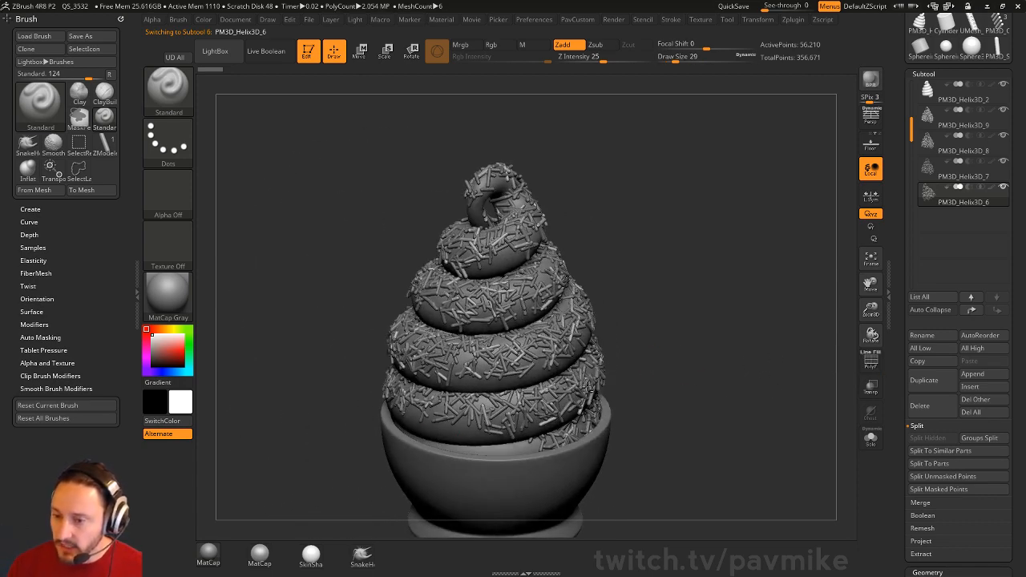
left_click(498, 451, "alt")
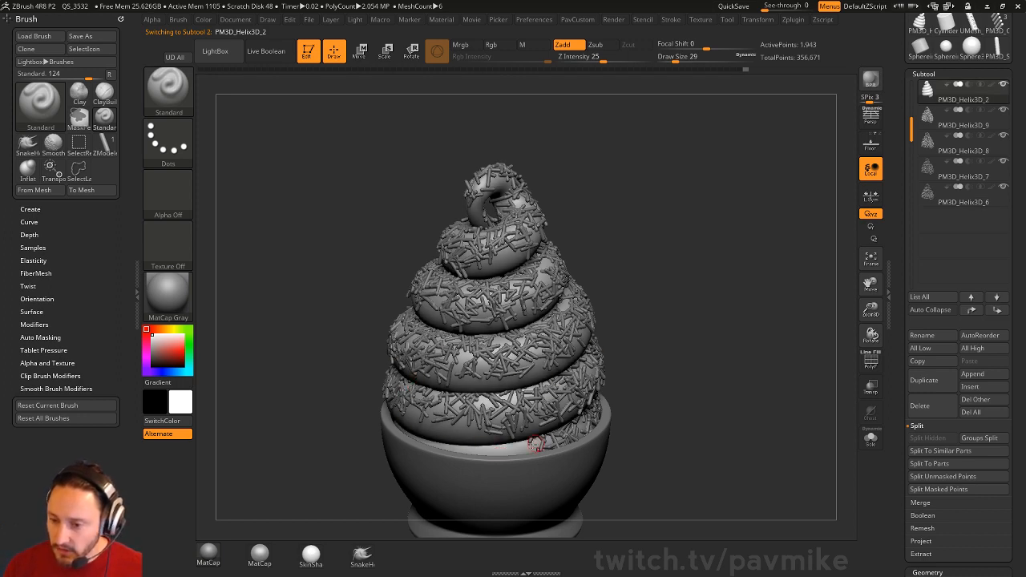
left_click_drag(361, 431, 422, 434)
right_click_drag(596, 403, 524, 442)
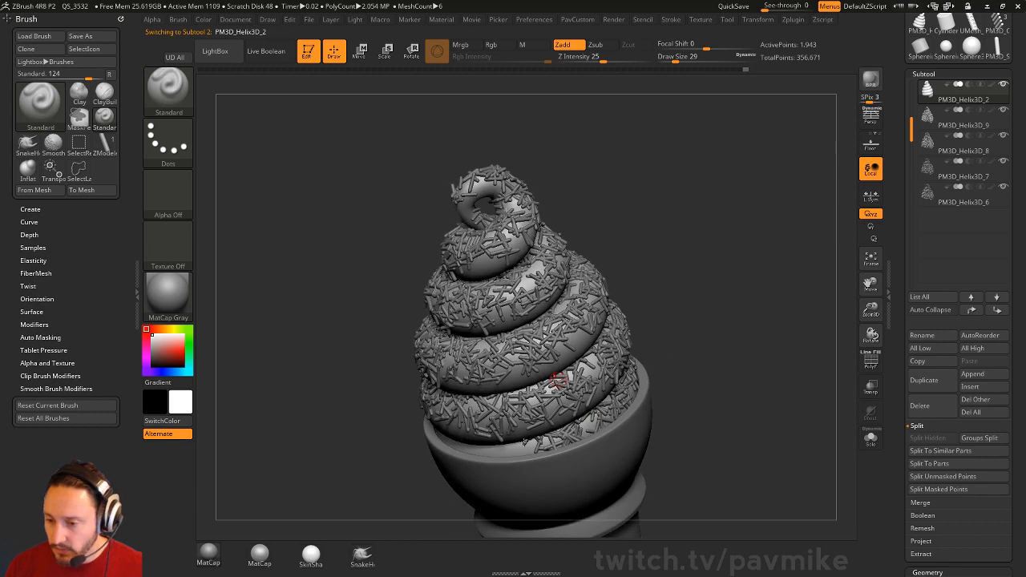
right_click_drag(522, 306, 705, 278)
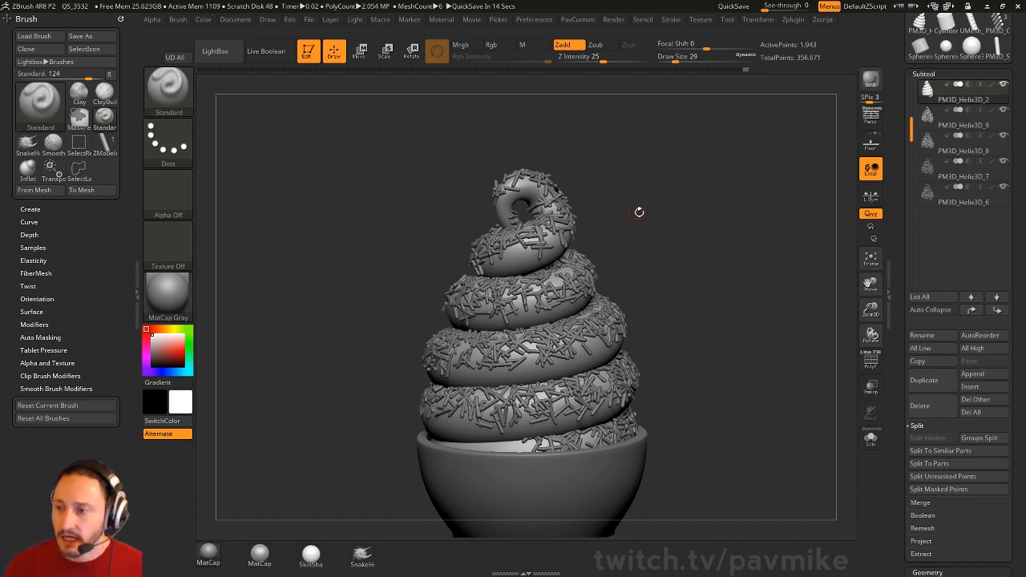
Step: Place a new cylinder on a cleared canvas and convert it to a PolyMesh3D, viewed straight from the front
left_click(309, 51)
key("ctrl+n")
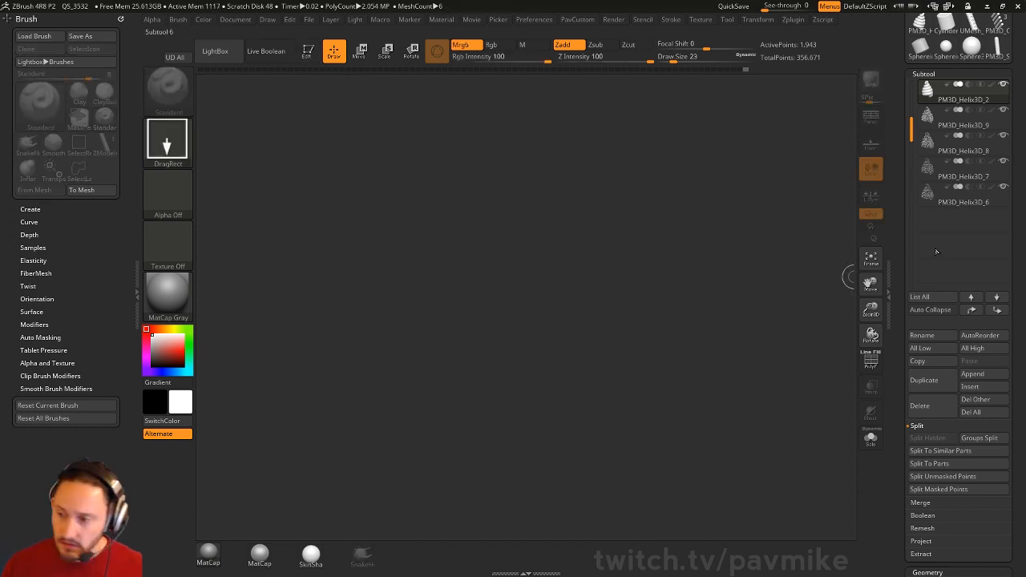
left_click_drag(899, 239, 903, 425)
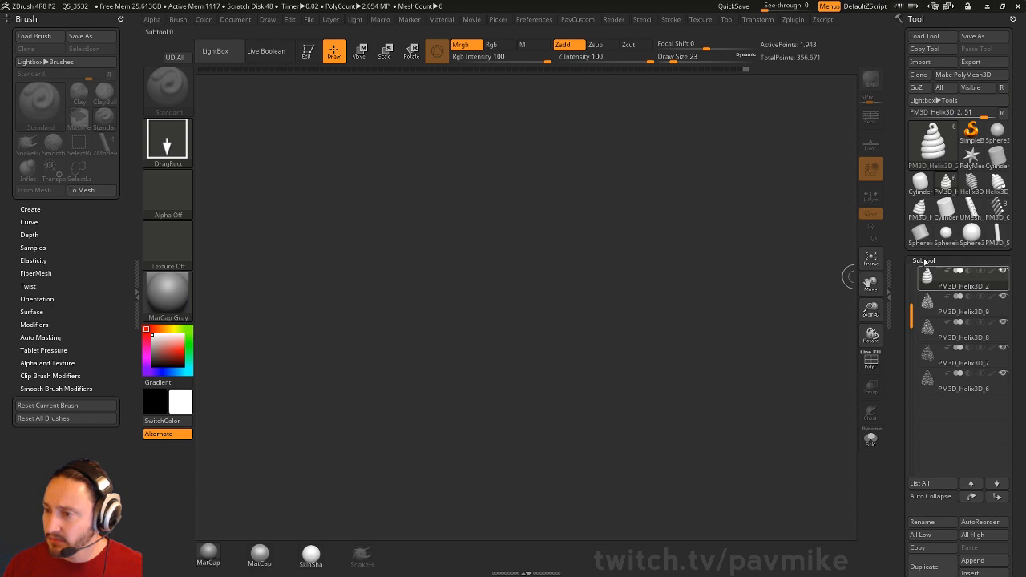
left_click(996, 158)
left_click_drag(480, 321, 593, 384)
left_click(307, 51)
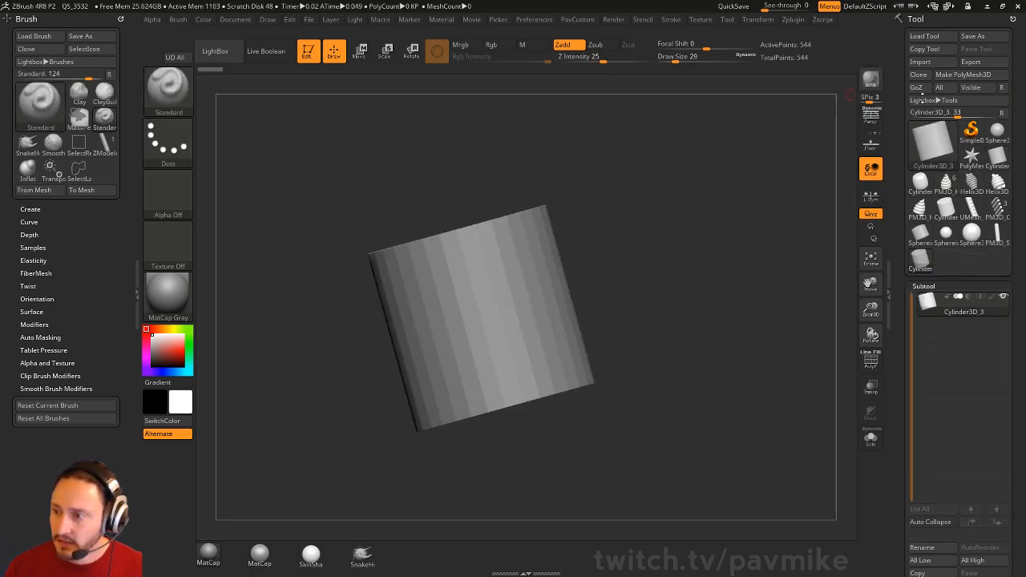
left_click(962, 75)
left_click_drag(641, 298, 609, 298, "shift")
Step: Clip the cylinder diagonally across its top with the ClipCurve brush
left_click(168, 90, "ctrl+shift")
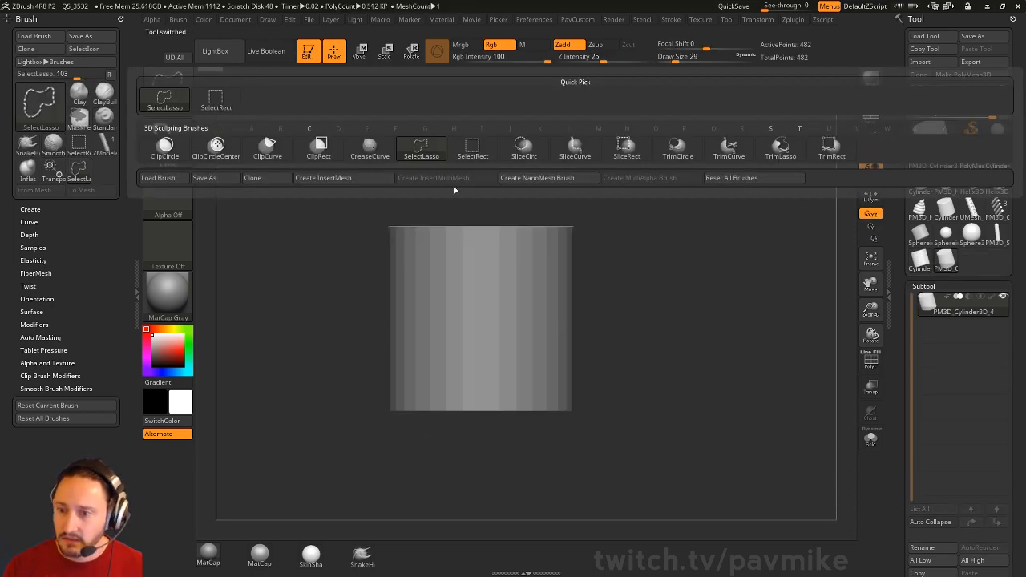
left_click(273, 152)
left_click_drag(425, 153, 633, 386, "ctrl+shift")
Step: Show the polygon wireframe and clip the cylinder with straight horizontal and vertical ClipCurve cuts
mouse_move(817, 394)
left_mouse_down()
mouse_move(744, 371)
mouse_move(765, 382)
mouse_move(838, 368)
mouse_move(798, 367)
mouse_move(782, 341)
mouse_move(677, 375)
left_mouse_up()
key("shift+f")
left_click_drag(440, 498, 422, 127, "ctrl+shift")
left_click_drag(268, 307, 705, 290, "ctrl+shift")
left_click_drag(439, 499, 442, 155, "ctrl+shift")
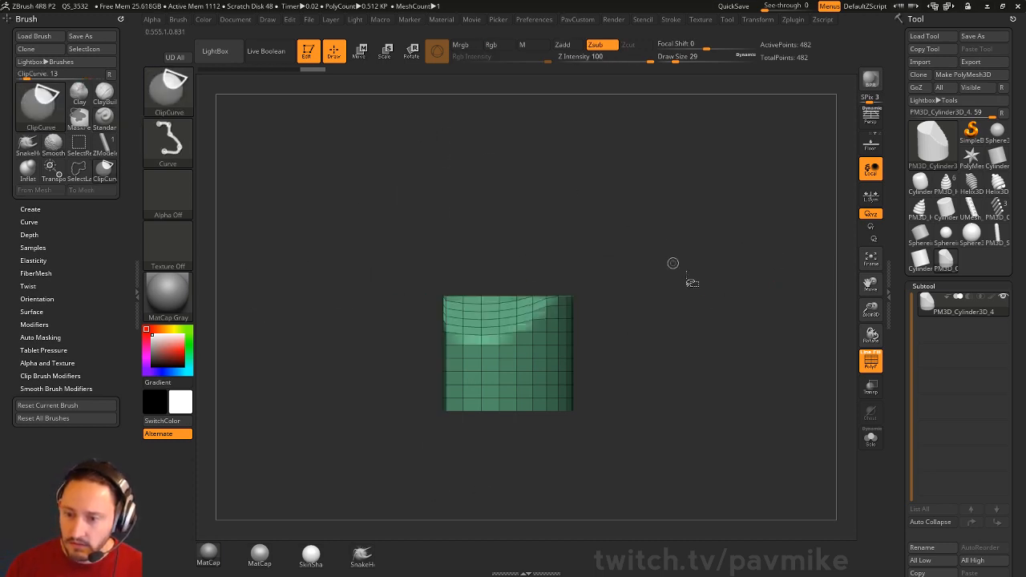
mouse_move(673, 263)
left_mouse_down()
mouse_move(817, 332)
mouse_move(710, 348)
left_mouse_up()
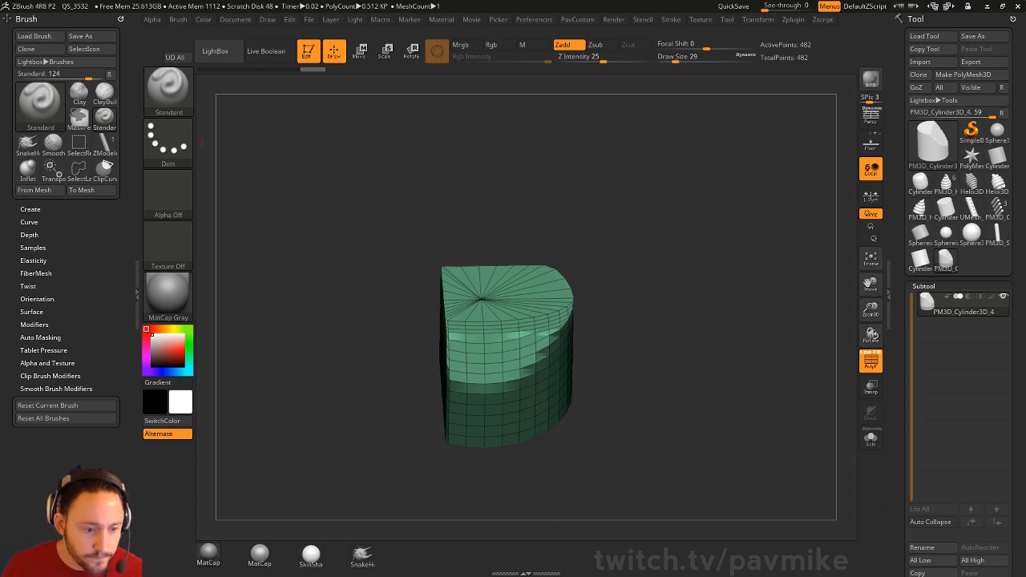
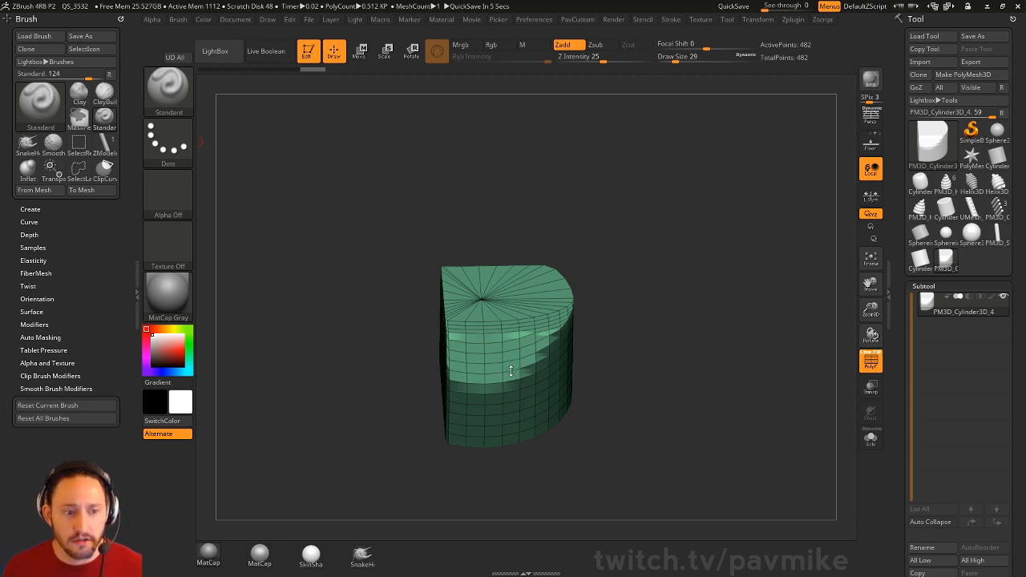
Step: Mask the whole cylinder except its top cap and center the Move gizmo on that cap
left_click_drag(651, 275, 684, 302)
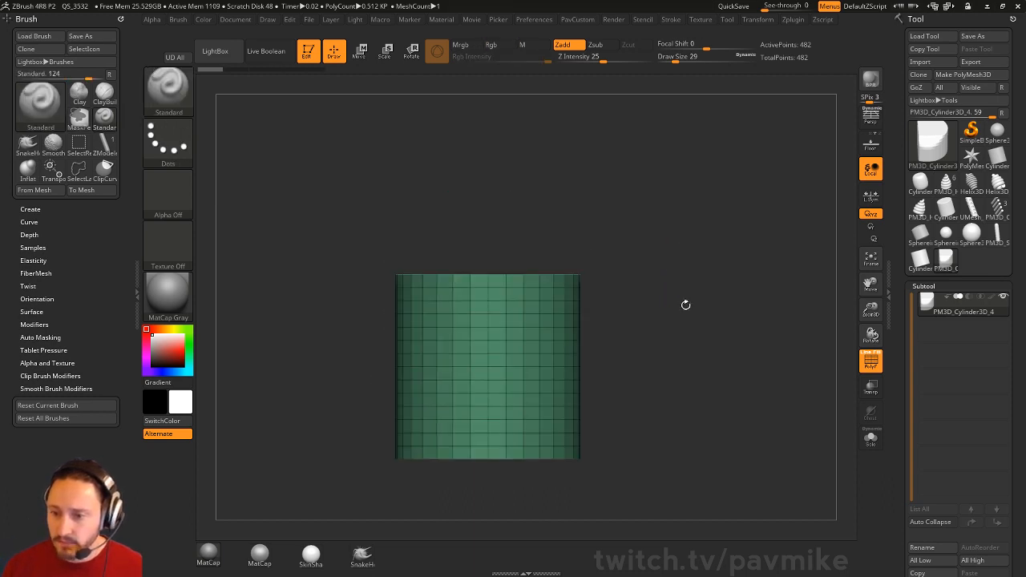
mouse_move(305, 194)
left_mouse_down("ctrl")
mouse_move(337, 216)
mouse_move(677, 289)
left_mouse_up("ctrl")
mouse_move(723, 265)
left_mouse_down()
mouse_move(712, 297)
mouse_move(746, 302)
left_mouse_up()
key("w")
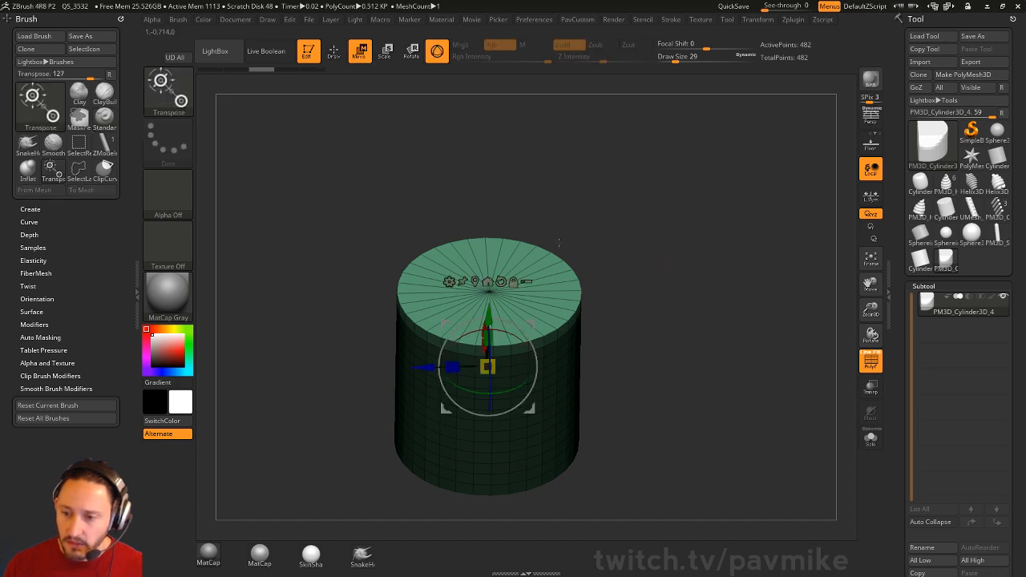
left_click(488, 292, "alt")
left_click_drag(640, 248, 637, 231)
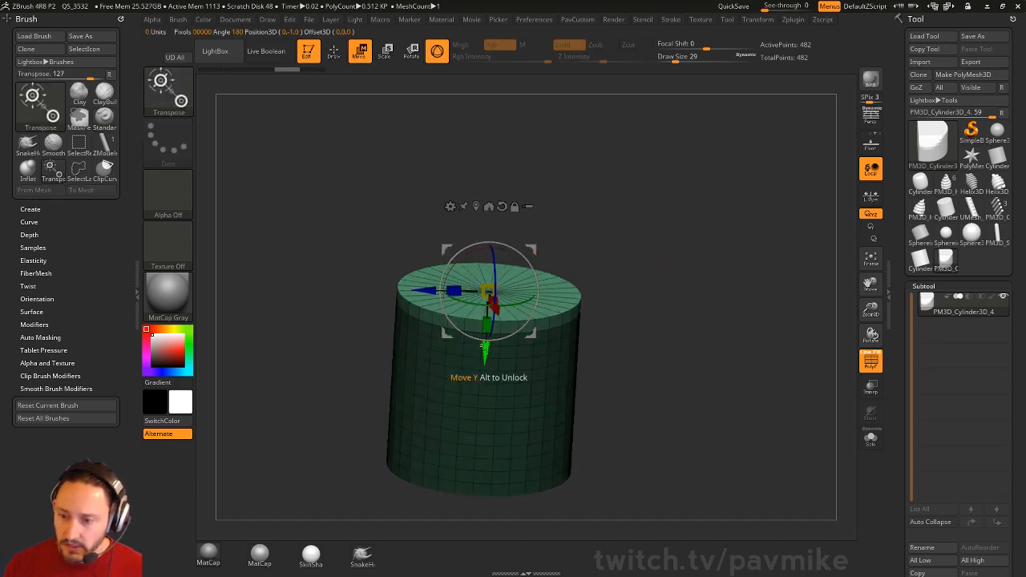
Step: Extrude the unmasked top cap upward along the Y axis and undo the last extrusion
left_click_drag(488, 356, 488, 343)
left_click_drag(488, 343, 489, 319, "ctrl")
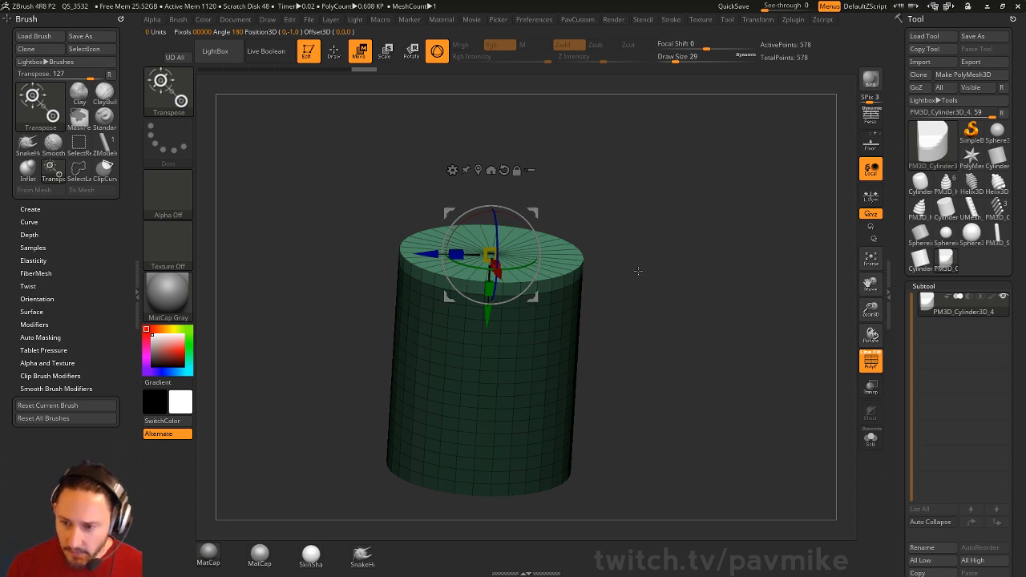
left_click_drag(487, 318, 490, 287, "ctrl")
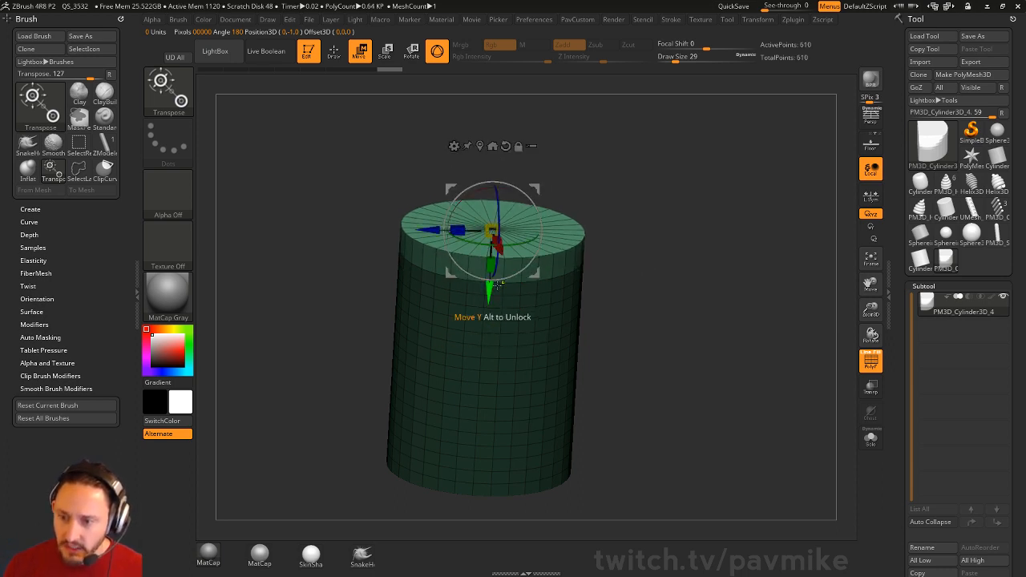
key("ctrl+z")
Step: Add one more short upward extrusion to the cylinder's top cap along the Y axis
left_click_drag(652, 286, 660, 284)
left_click(386, 52)
left_click_drag(664, 192, 665, 211, "alt")
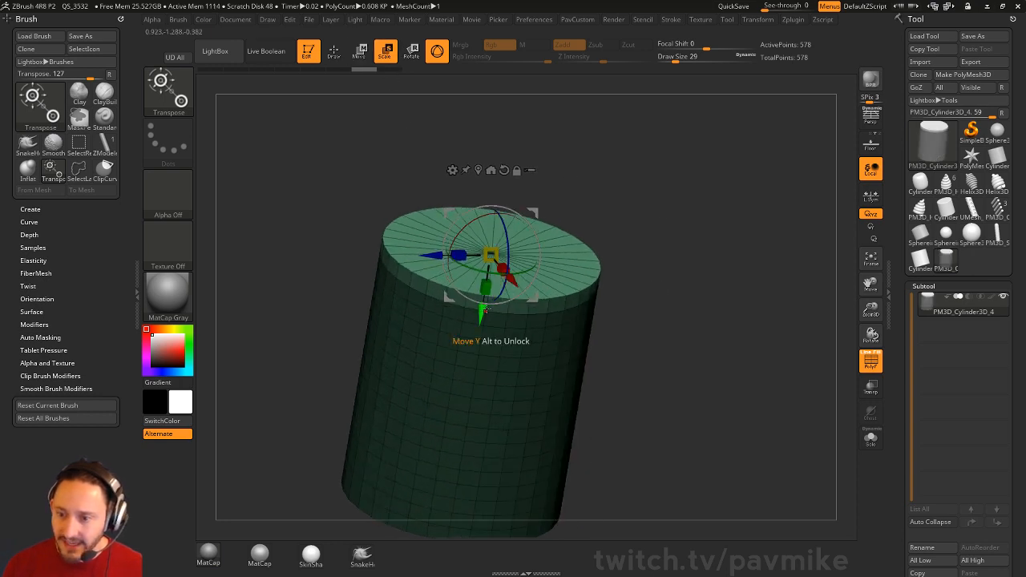
left_click_drag(485, 314, 483, 297, "ctrl")
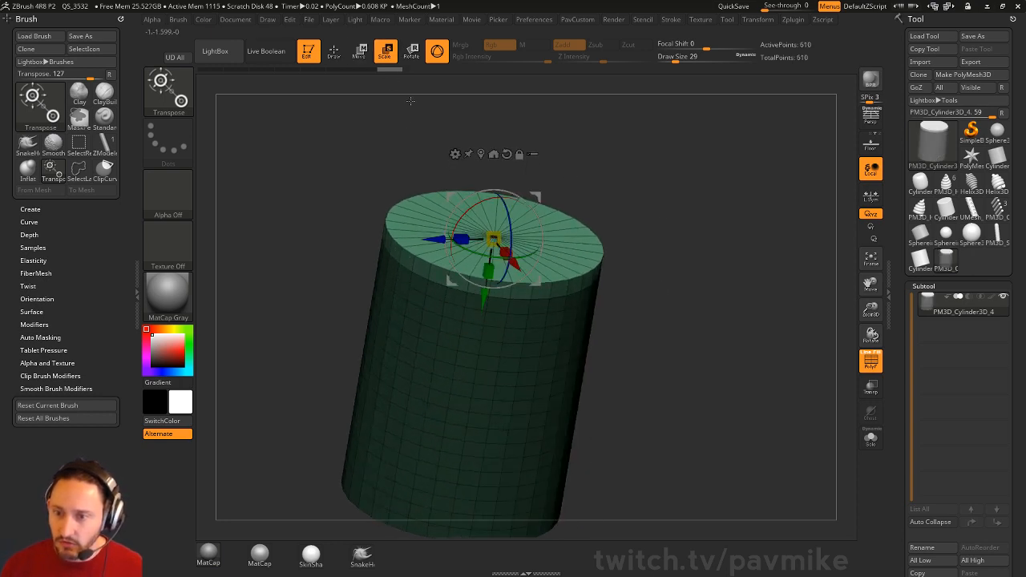
Step: Inset the cylinder's top cap with the Transpose line in Scale mode, leaving a wide outer rim
left_click_drag(657, 236, 662, 239)
key("y")
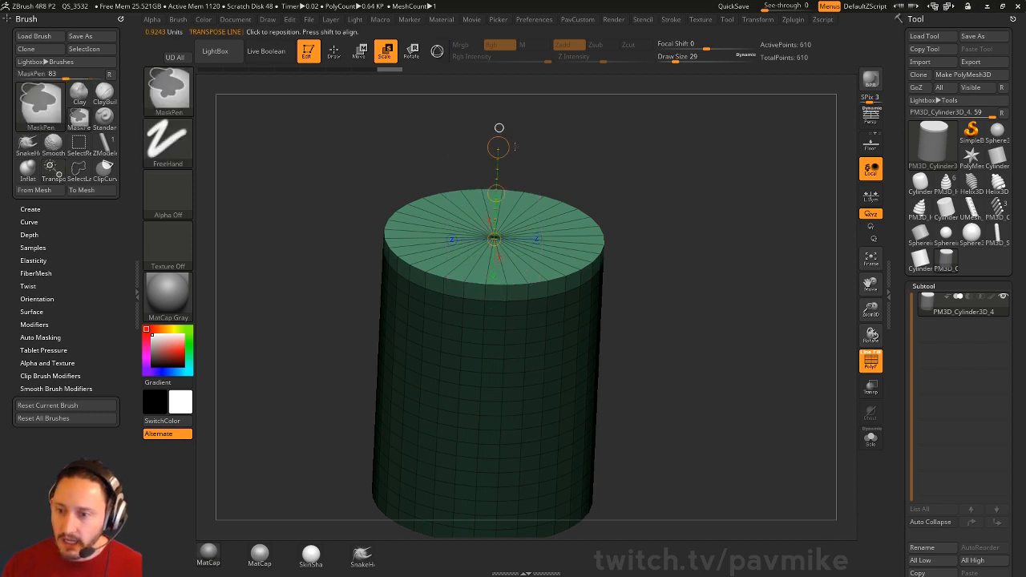
left_click_drag(496, 193, 496, 211, "ctrl")
key("w")
key("ctrl+z")
left_click_drag(547, 155, 599, 159)
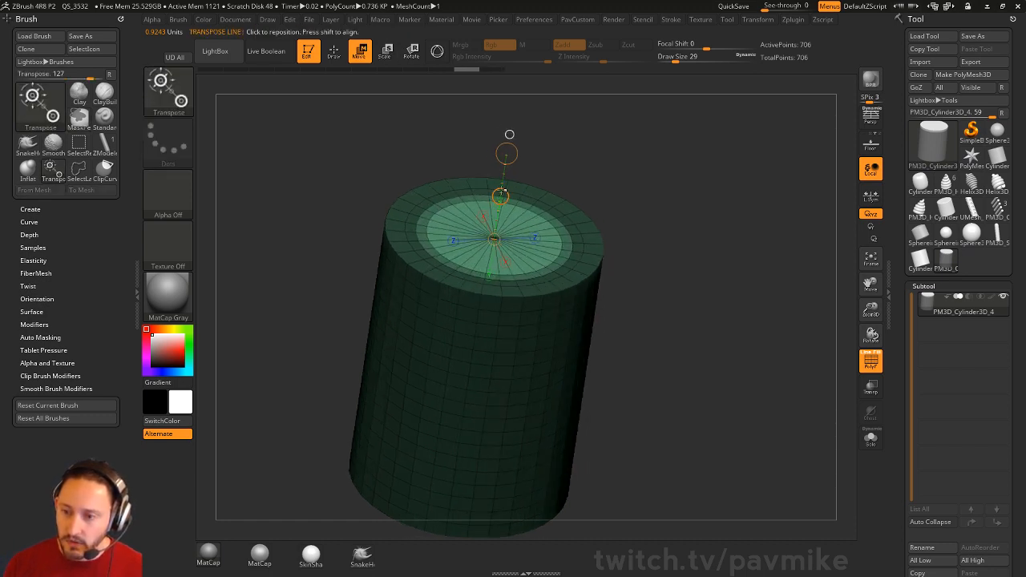
Step: Try extruding the inset top face with the Transpose line in Move mode and undo it
mouse_move(501, 194)
left_mouse_down("ctrl")
mouse_move(498, 207)
mouse_move(505, 167)
mouse_move(504, 183)
left_mouse_up("ctrl")
key("ctrl+z")
mouse_move(624, 172)
left_mouse_down()
mouse_move(633, 193)
mouse_move(654, 200)
mouse_move(654, 177)
left_mouse_up()
key("ctrl+z")
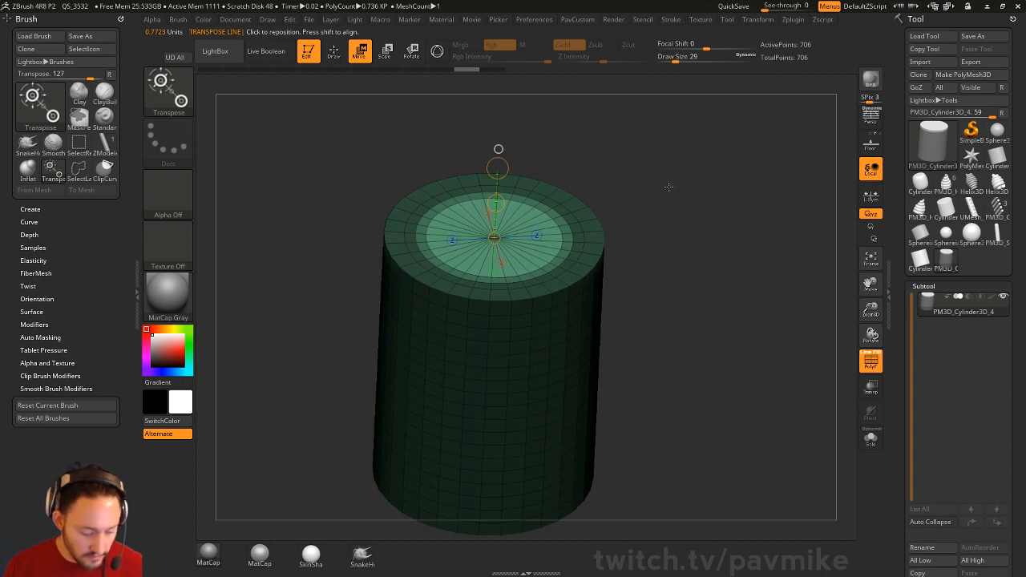
Step: Extrude the inset top face downward with the gizmo to form a round recess in the cylinder
key("y")
left_click_drag(491, 292, 491, 310, "ctrl")
left_click_drag(627, 283, 645, 238)
Step: Inset the recess floor with the Transpose line in Scale mode and undo the extra upward extrusion
key("e")
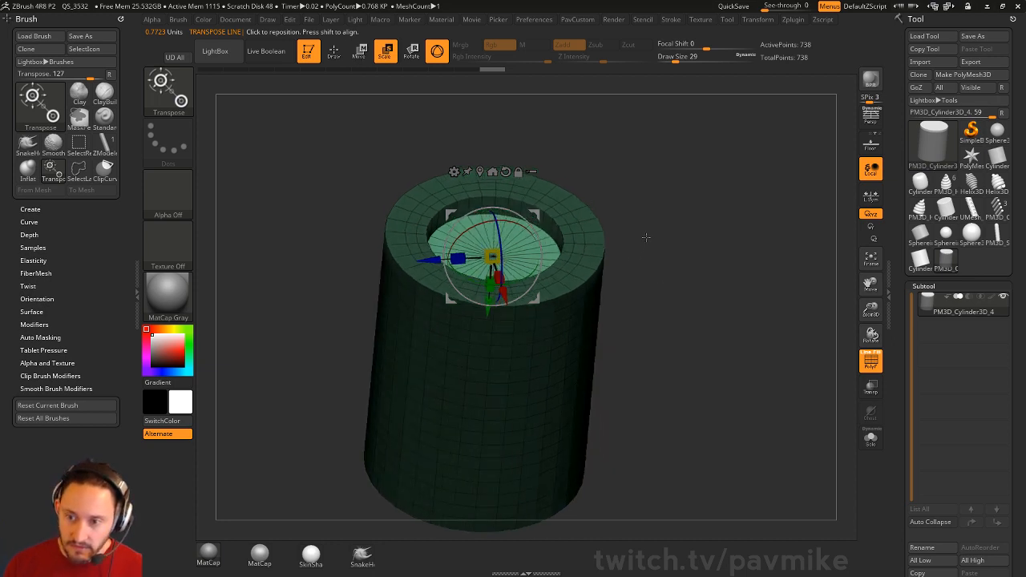
key("y")
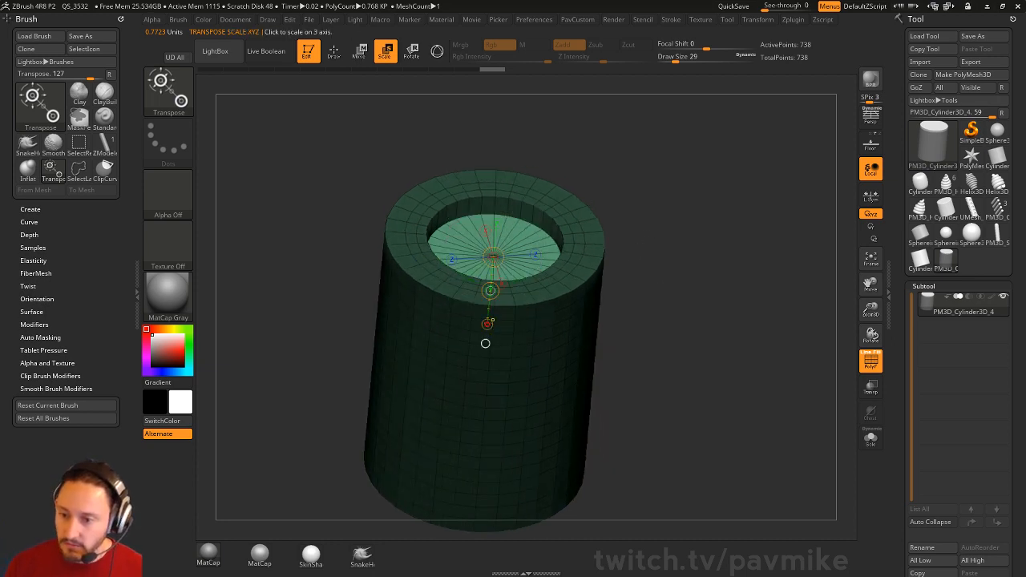
left_click_drag(486, 323, 495, 280)
key("w")
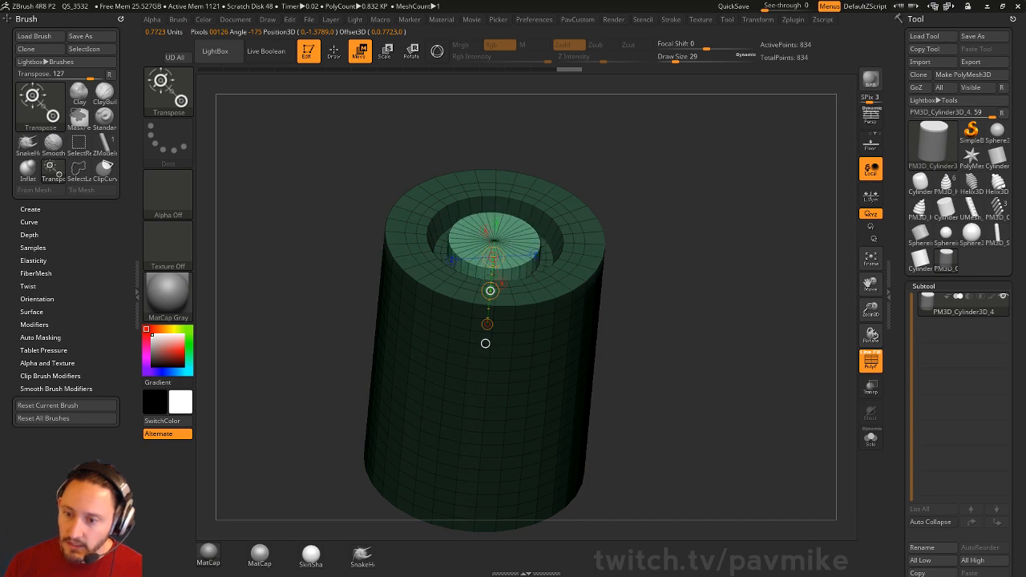
key("ctrl+z")
Step: Try a Transpose move extrusion on the inset recess floor and undo it
left_click_drag(643, 257, 609, 234)
left_click_drag(501, 290, 494, 276, "ctrl")
key("ctrl+z")
left_click(617, 256, "ctrl")
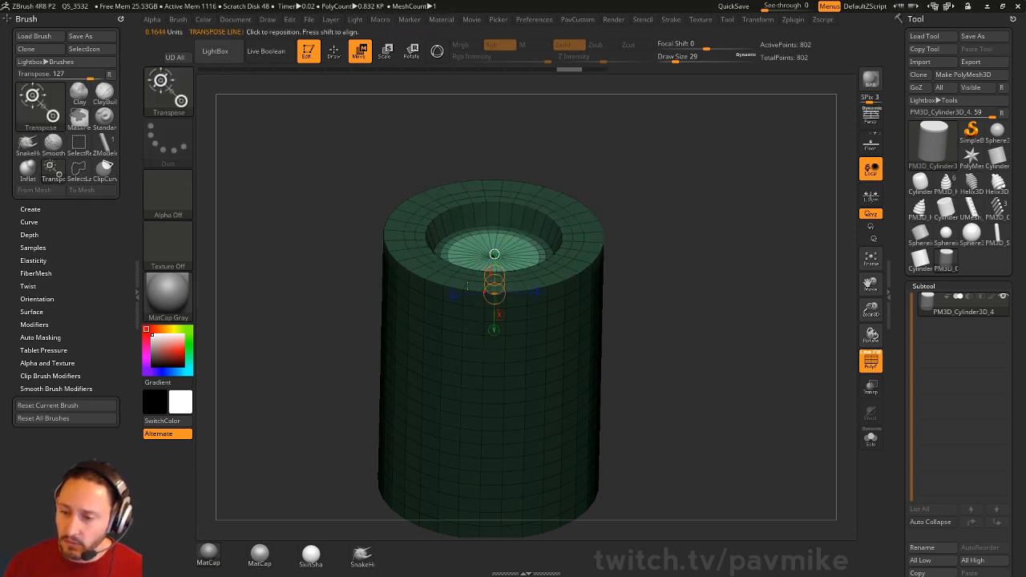
Step: Try extruding the recess floor into a tall central post and scaling its top, and undo these changes
left_click_drag(495, 290, 494, 255, "ctrl")
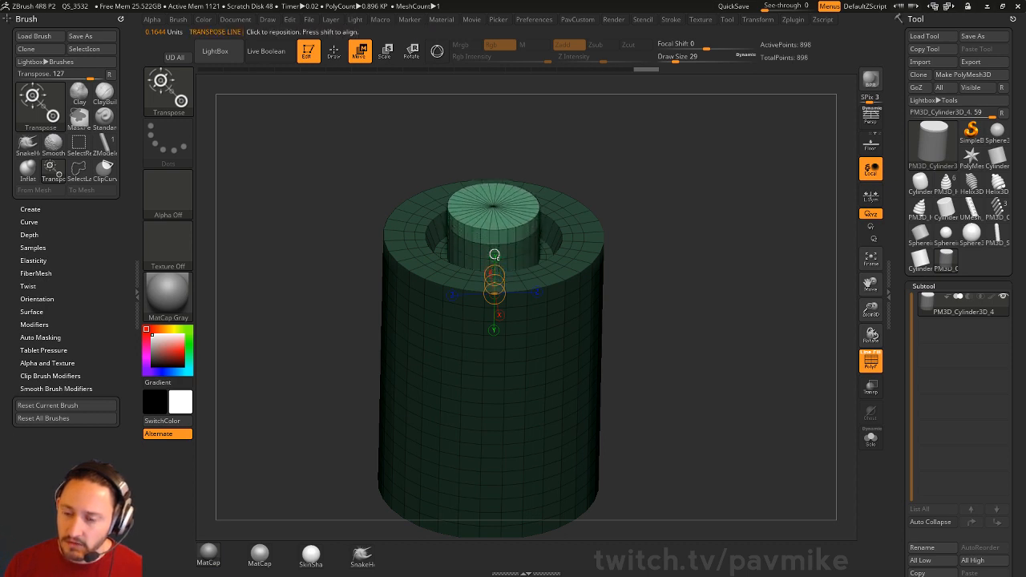
key("e")
left_click(494, 255)
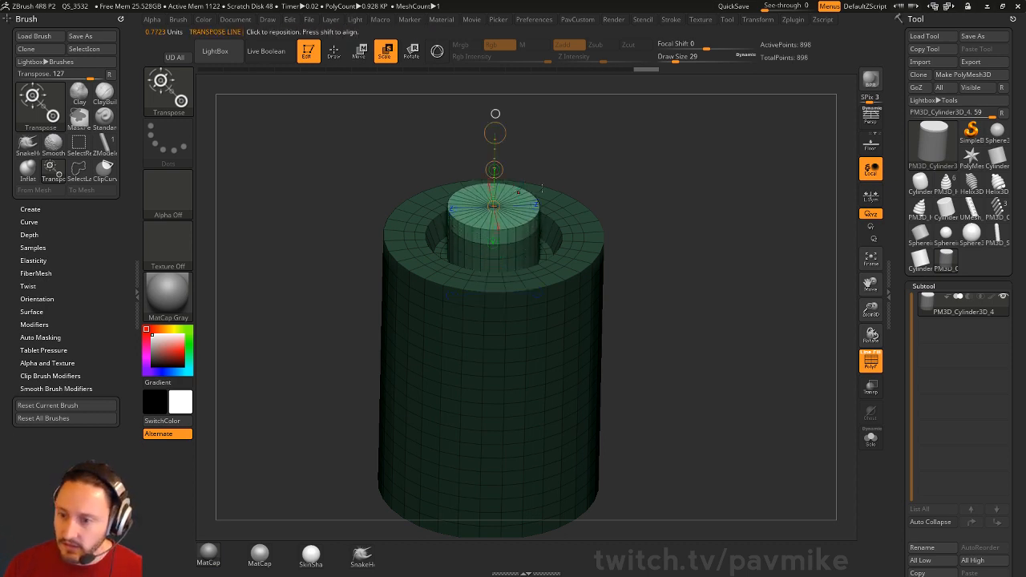
left_click_drag(633, 115, 607, 209, "alt")
left_click_drag(514, 214, 642, 272)
key("ctrl+z")
key("ctrl+z")
key("ctrl+z")
Step: Extrude the inset recess floor upward in two segments as a central post, using the Transpose line in Move mode
key("w")
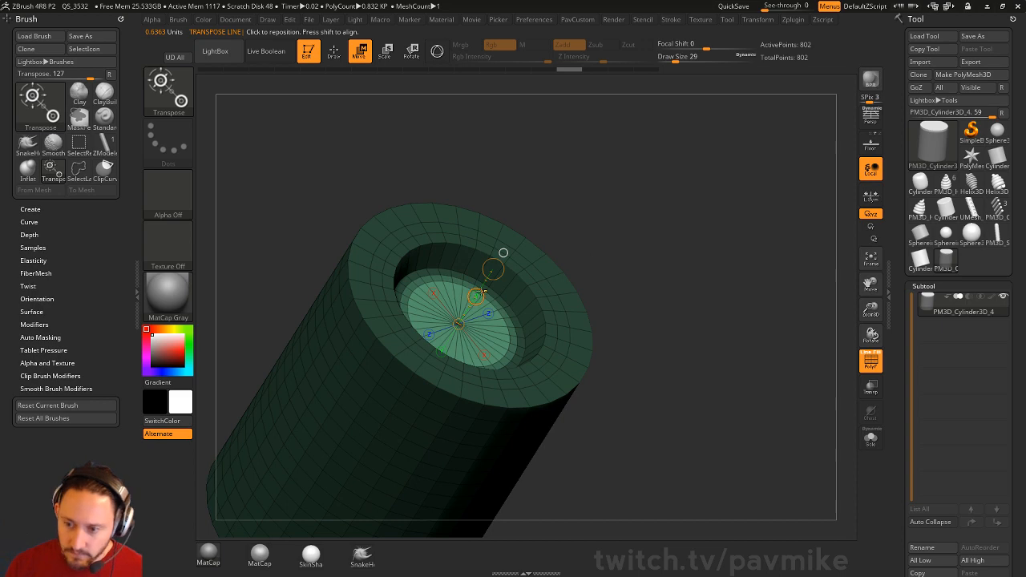
left_click_drag(483, 290, 511, 277, "ctrl")
mouse_move(580, 291)
left_mouse_down()
mouse_move(601, 348)
mouse_move(587, 357)
mouse_move(583, 305)
left_mouse_up()
left_click(583, 358)
left_click(465, 308)
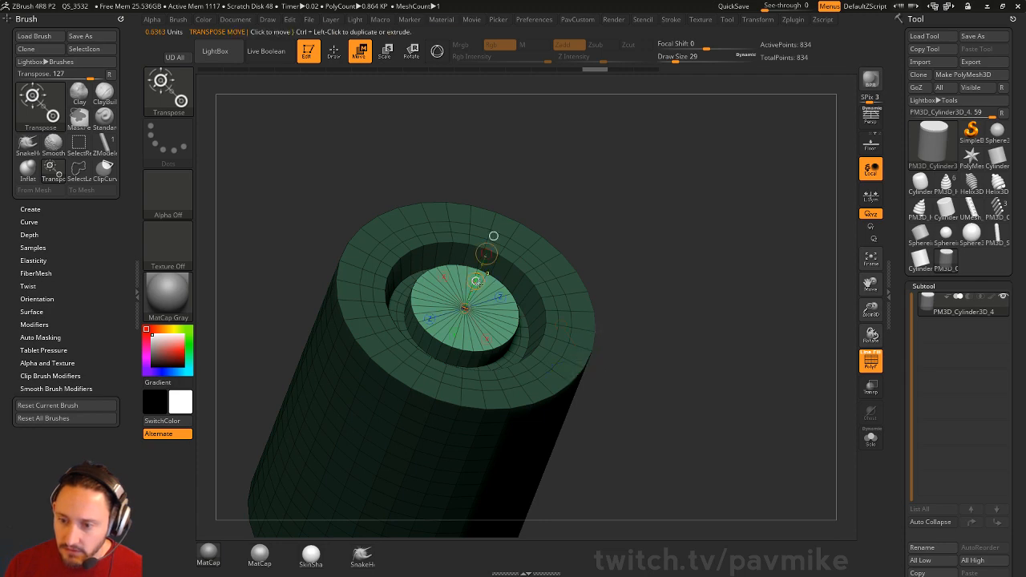
left_click_drag(476, 280, 475, 279, "ctrl")
Step: Extrude the central post's top face into a smaller, chamfered tier, using the Transpose line in Scale and Move modes
mouse_move(647, 250)
left_mouse_down()
mouse_move(614, 252)
mouse_move(524, 298)
mouse_move(641, 354)
mouse_move(629, 268)
mouse_move(636, 229)
mouse_move(628, 245)
left_mouse_up()
key("e")
left_click(568, 328)
left_click(478, 305)
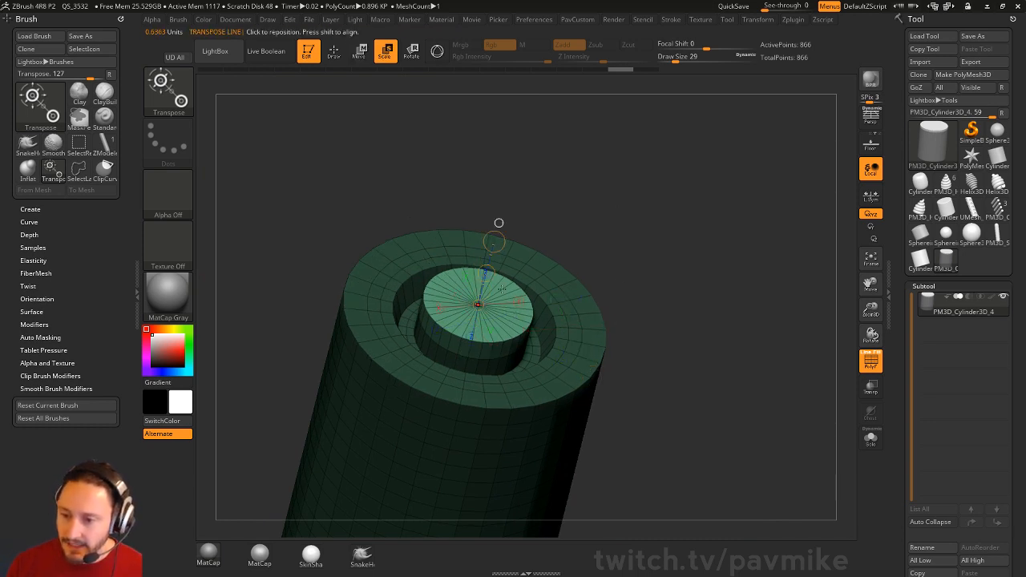
mouse_move(633, 285)
left_mouse_down()
mouse_move(536, 232)
mouse_move(491, 237)
mouse_move(484, 271)
mouse_move(488, 251)
left_mouse_up()
key("w")
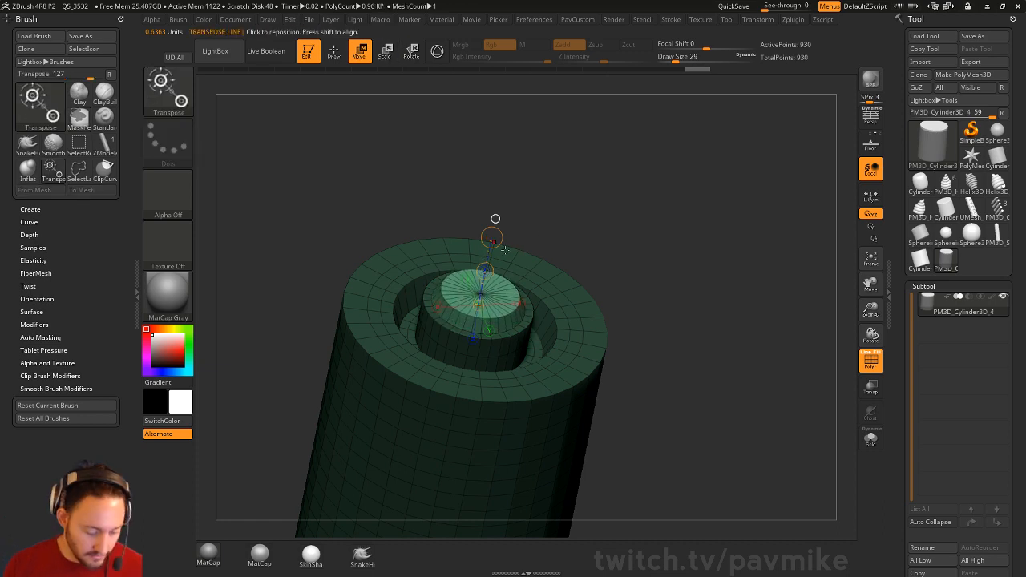
Step: Inset the post's top face with the Transpose line in Scale mode and sink it into a shallow recess in Move mode
key("e")
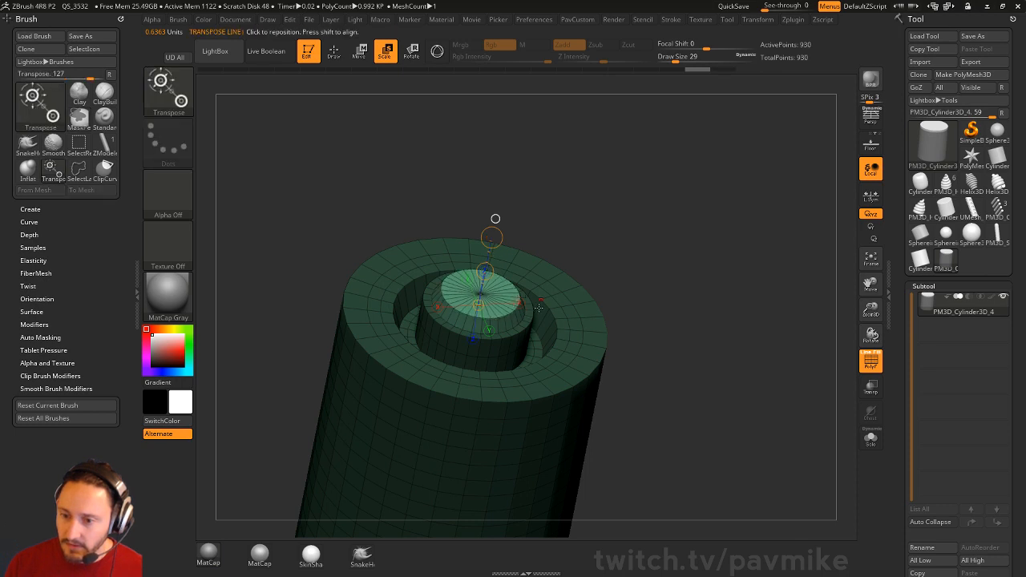
left_click(537, 309)
left_click(480, 293)
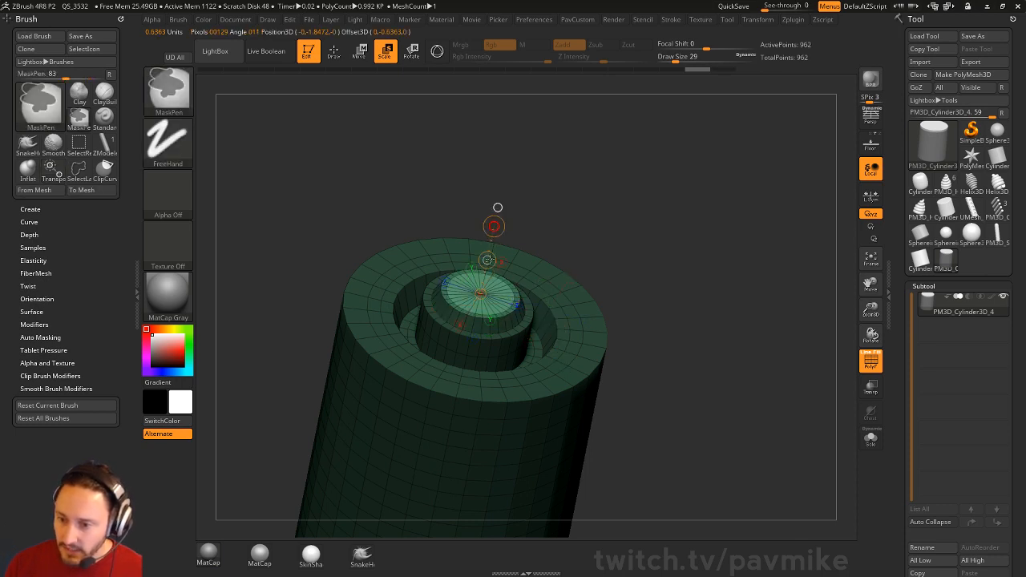
key("w")
left_click_drag(487, 260, 484, 275, "ctrl")
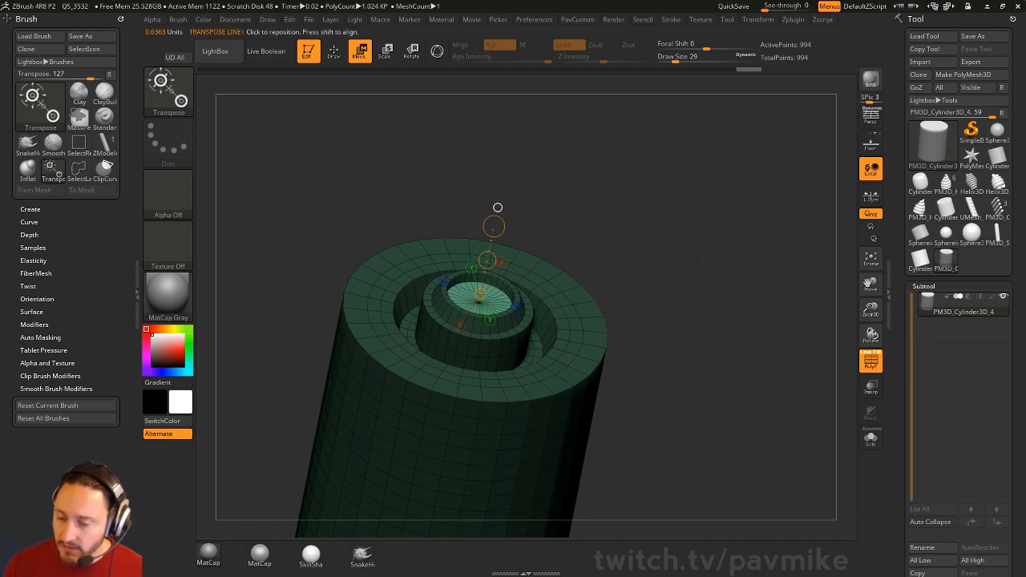
mouse_move(702, 270)
left_mouse_down()
mouse_move(678, 299)
mouse_move(703, 270)
mouse_move(696, 255)
mouse_move(703, 283)
left_mouse_up()
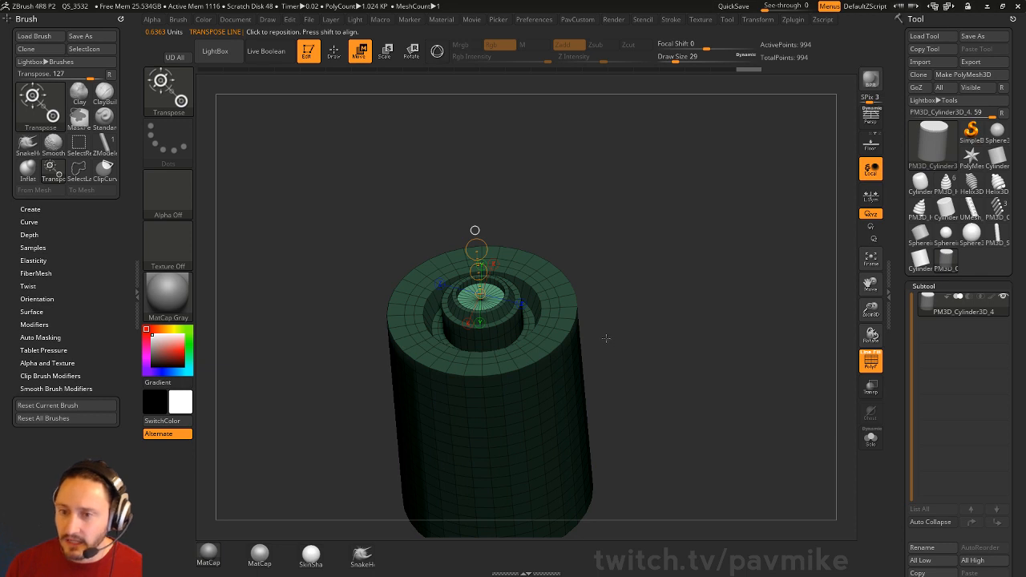
Step: Try extruding the post's recessed top face upward with the gizmo, and undo the extrusion
left_click(437, 52)
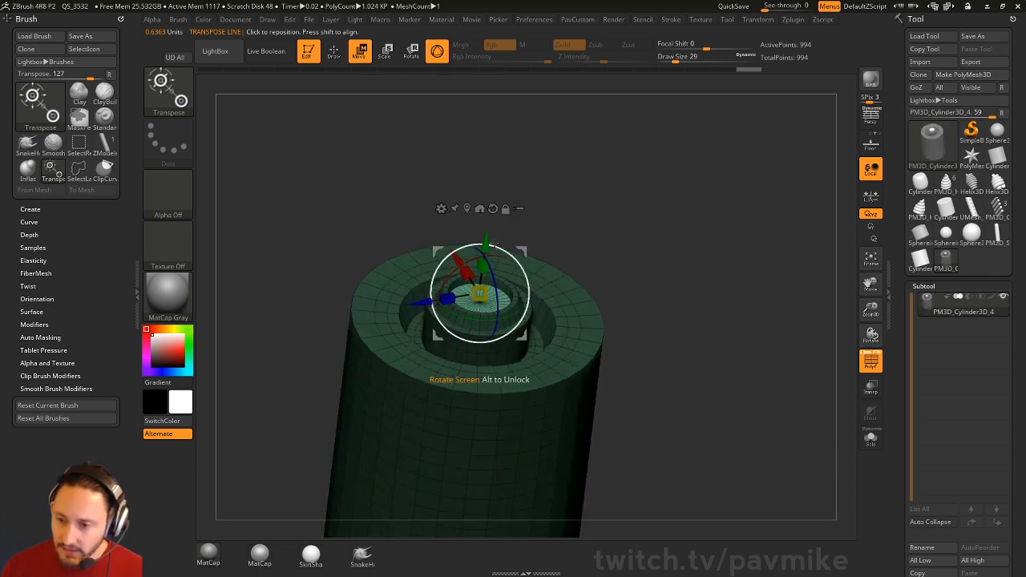
left_click_drag(486, 242, 492, 196, "ctrl")
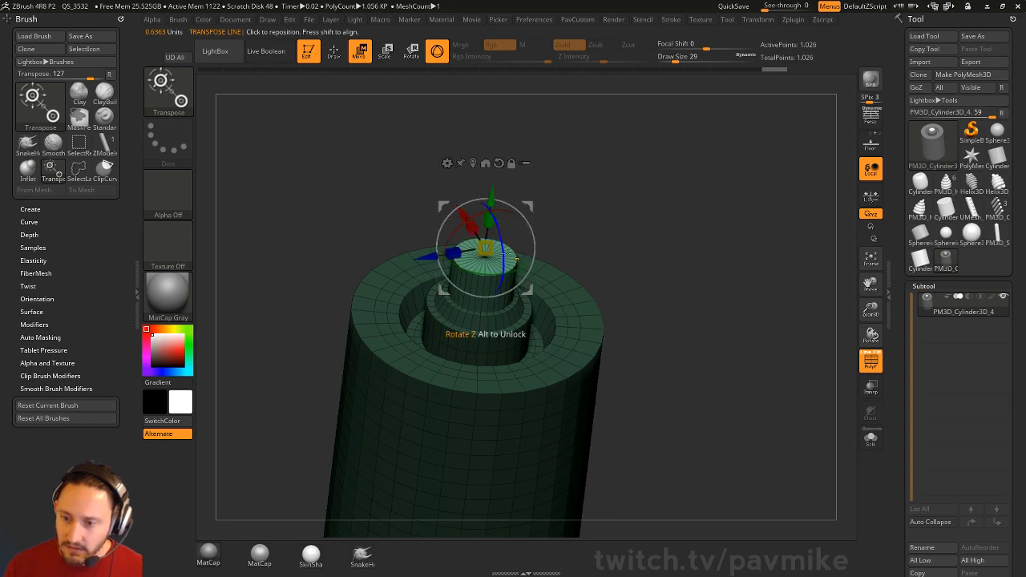
key("ctrl+z")
Step: Return to Draw mode, clear the cylinder's mask and set the draw size to 83
key("q")
mouse_move(620, 214)
left_mouse_down("ctrl")
mouse_move(630, 253)
mouse_move(620, 291)
mouse_move(649, 289)
mouse_move(691, 216)
mouse_move(566, 200)
left_mouse_up("ctrl")
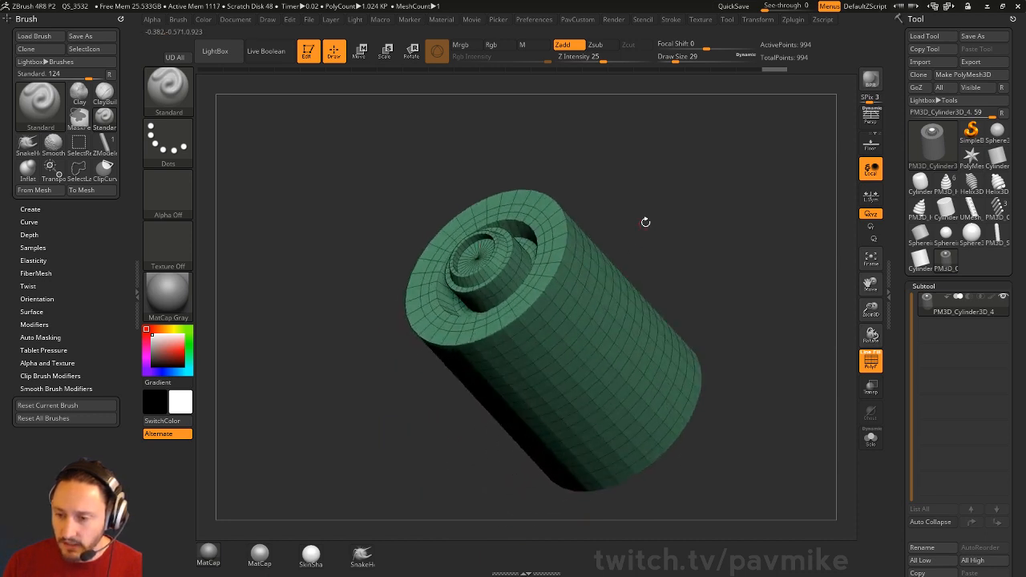
left_click_drag(645, 222, 608, 194)
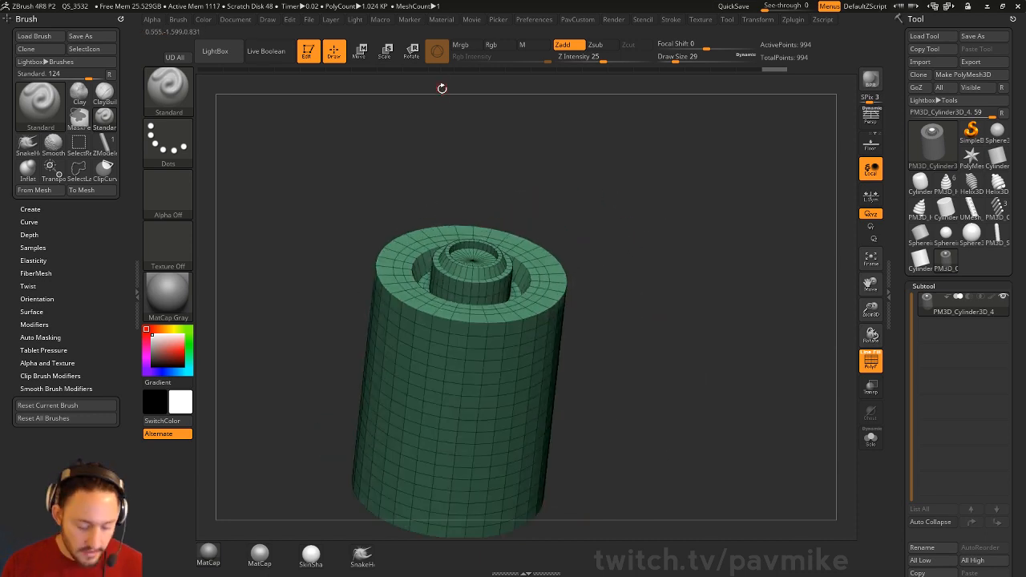
key("s")
mouse_move(657, 227)
left_mouse_down()
mouse_move(682, 250)
mouse_move(687, 205)
left_mouse_up()
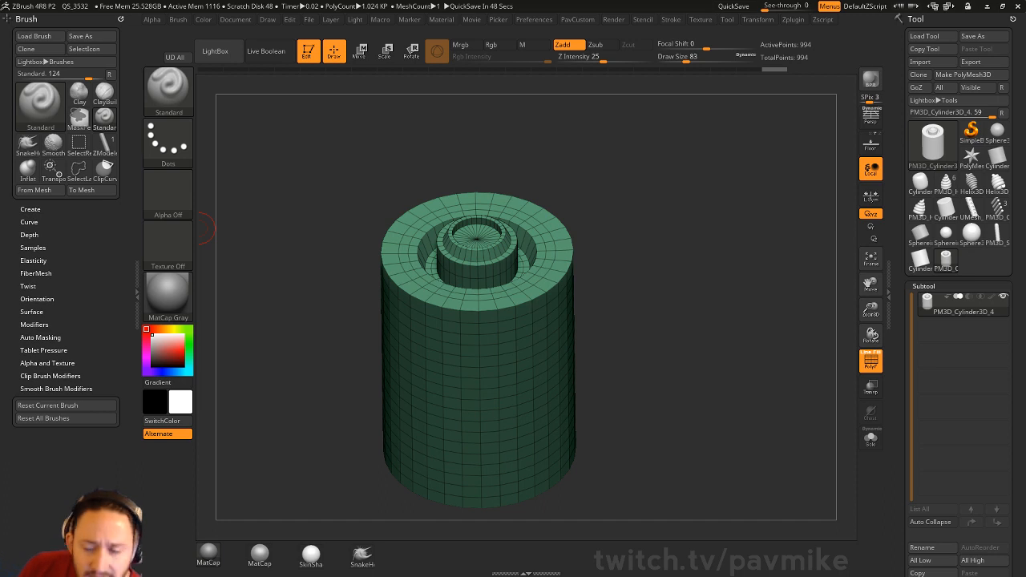
Step: Assign polygroups to the cylinder's faces with Groups By Normals
right_click_drag(723, 179, 741, 265)
key("5")
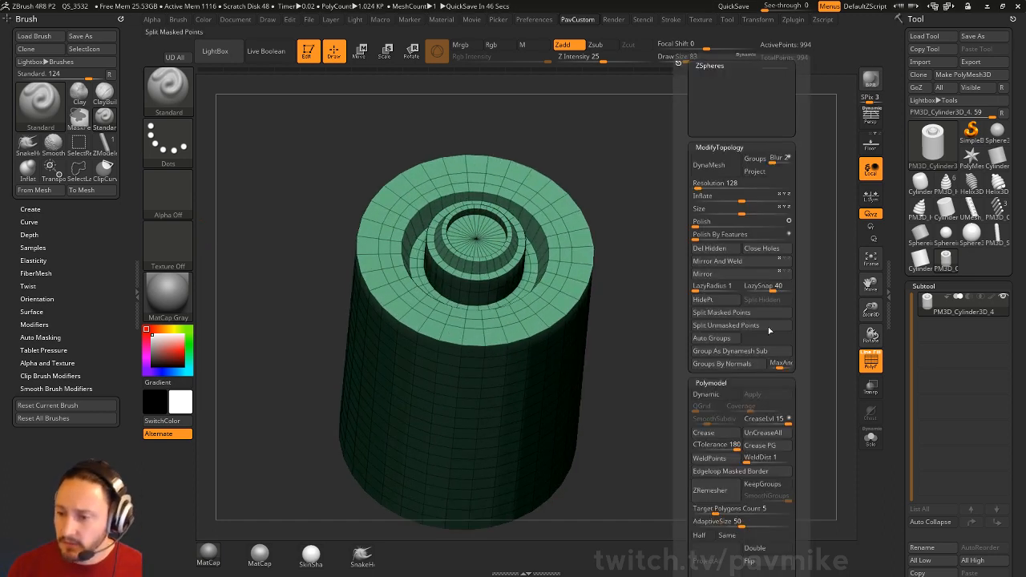
left_click(723, 365)
Step: Isolate the circular face inside the post's recess and delete the rest of the cylinder with Del Hidden
right_click_drag(660, 227, 678, 275, "alt")
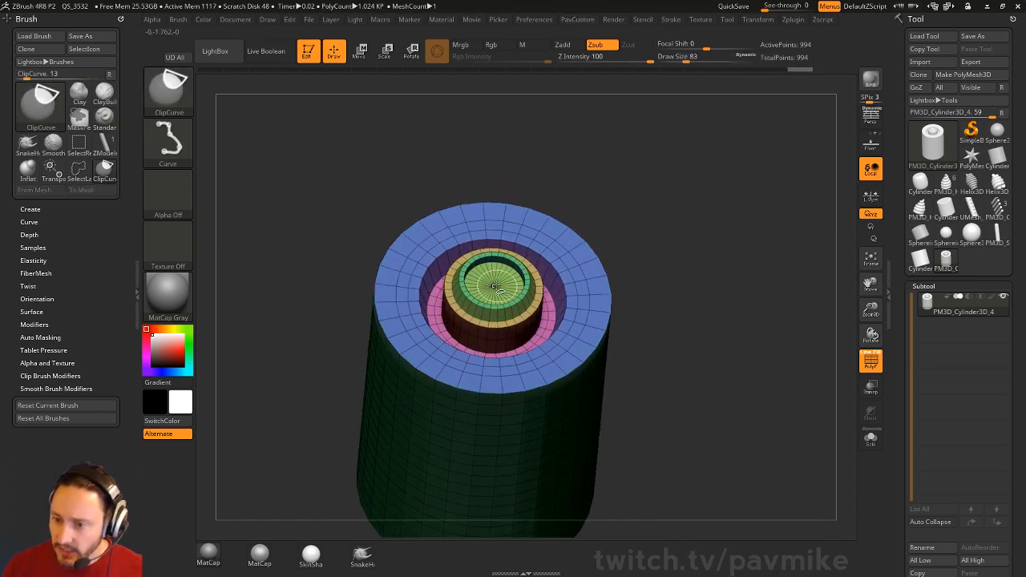
left_click(493, 286, "ctrl+shift")
key("5")
left_click(659, 248)
Step: Try extruding the isolated disc upward with the gizmo and with the Transpose line, undoing each attempt
right_click_drag(623, 244, 611, 271, "alt")
key("w")
left_click_drag(495, 278, 498, 256, "ctrl")
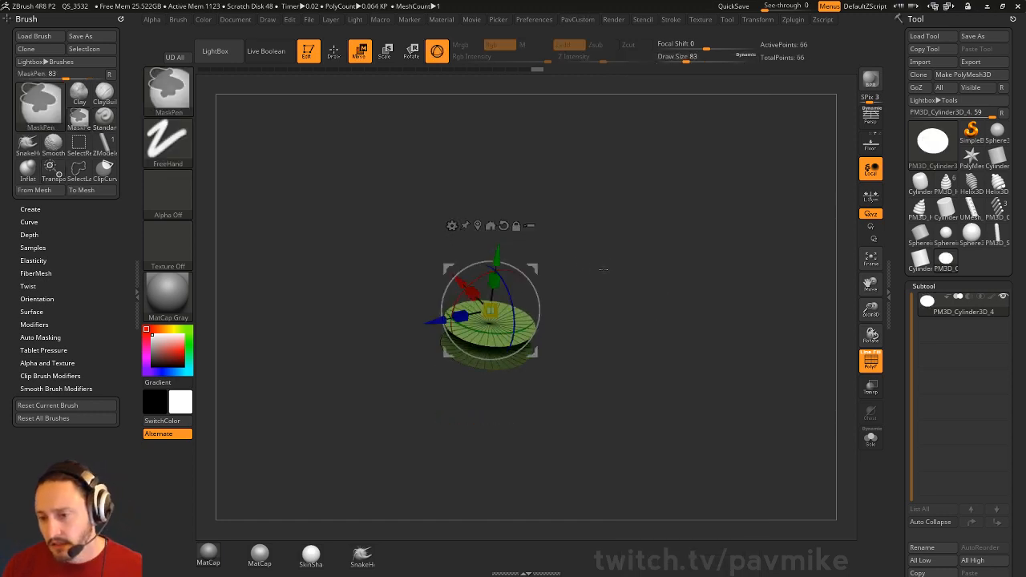
key("ctrl+z")
key("y")
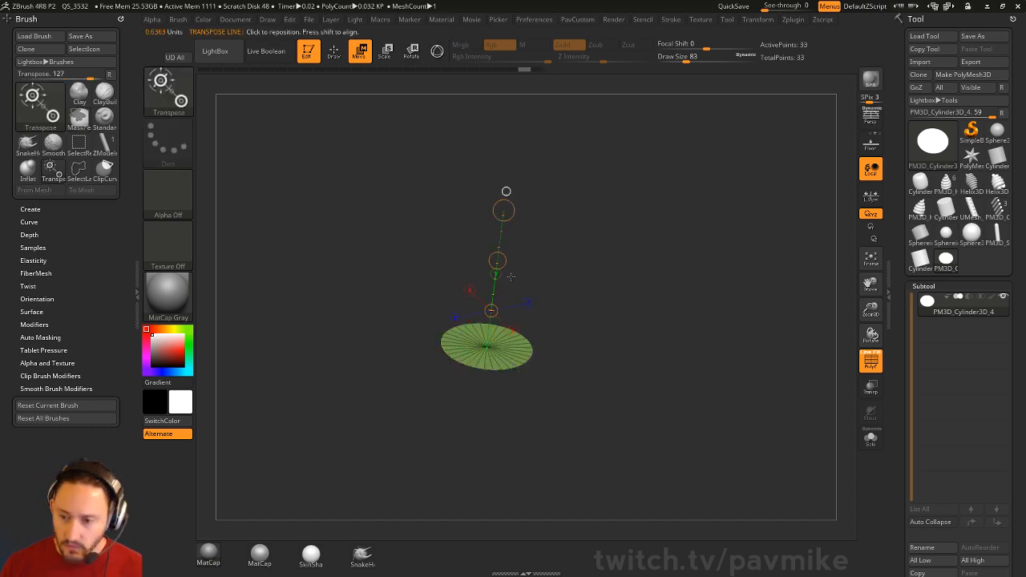
left_click_drag(497, 260, 504, 239, "ctrl")
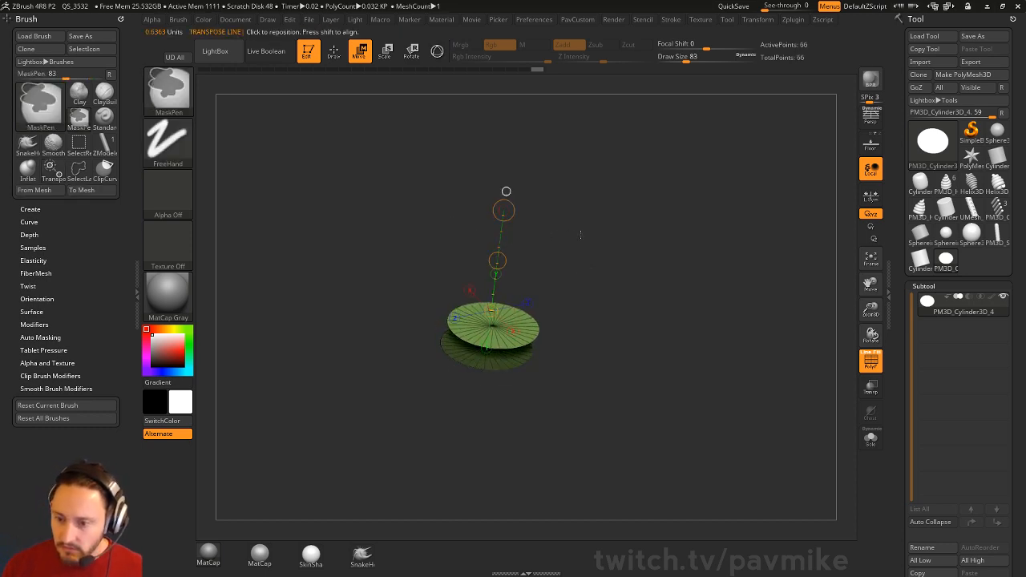
key("ctrl+z")
Step: Select the ZModeler brush, change its polygon action and extrude the flat disc into a shallow solid puck
key("q")
left_click_drag(612, 250, 616, 266)
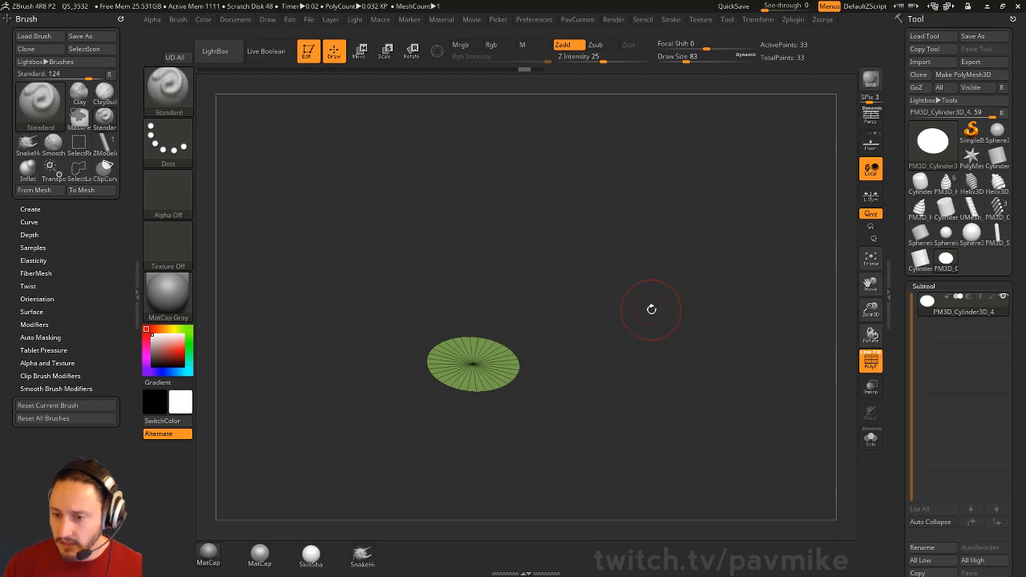
left_click_drag(651, 309, 649, 286, "alt")
key("w")
key("q")
left_click_drag(531, 316, 581, 336, "alt")
key("b")
key("z")
key("m")
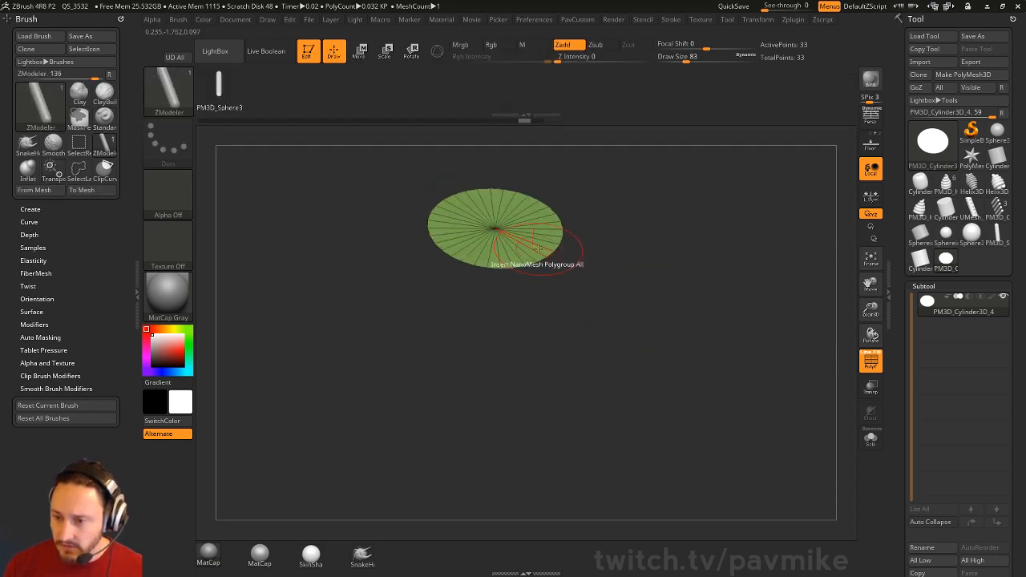
key("space")
left_click(605, 285)
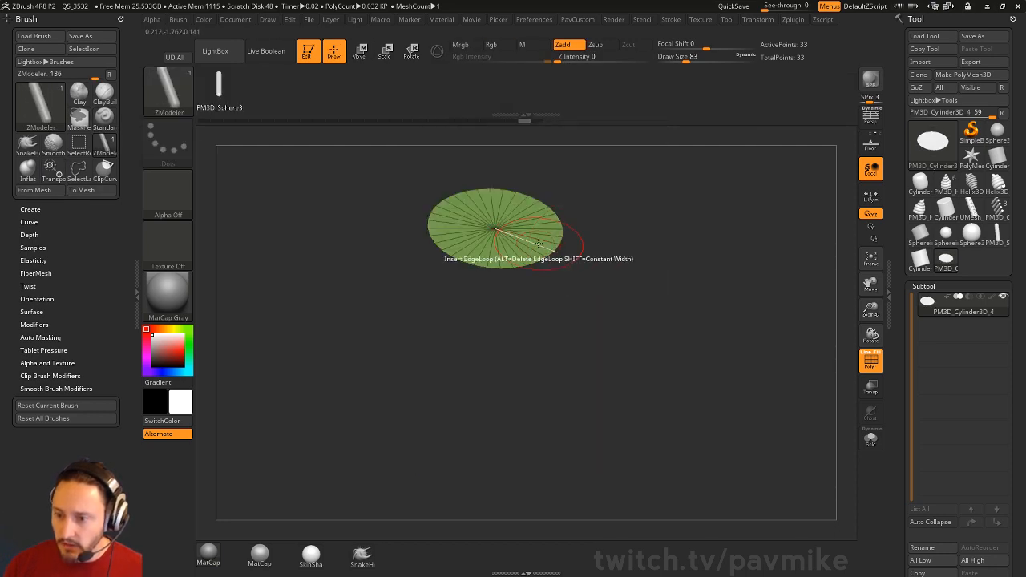
mouse_move(537, 241)
left_mouse_down()
mouse_move(561, 212)
mouse_move(622, 258)
mouse_move(617, 293)
left_mouse_up()
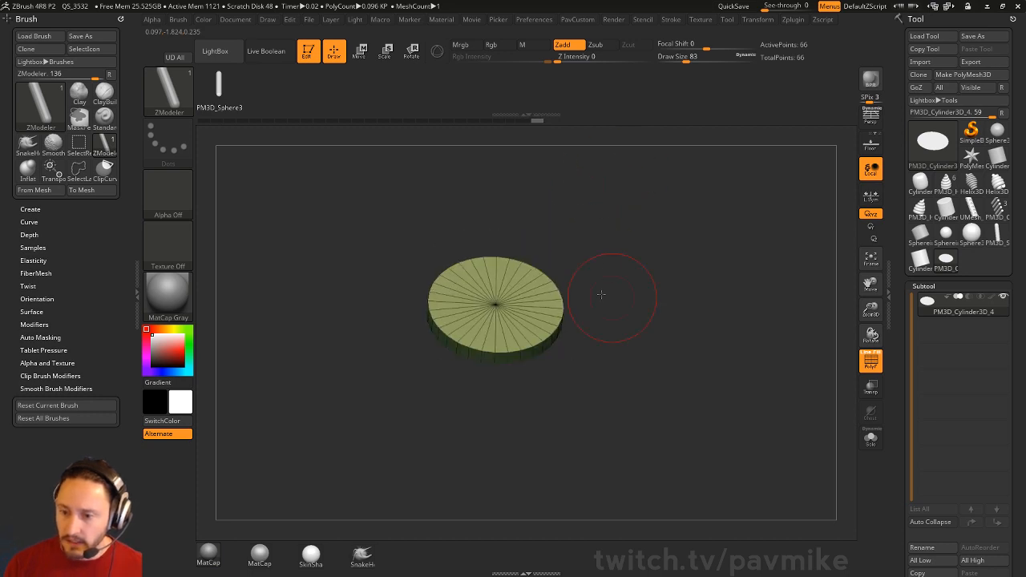
Step: Try extruding the solid puck upward with the Transpose line in Move mode
key("w")
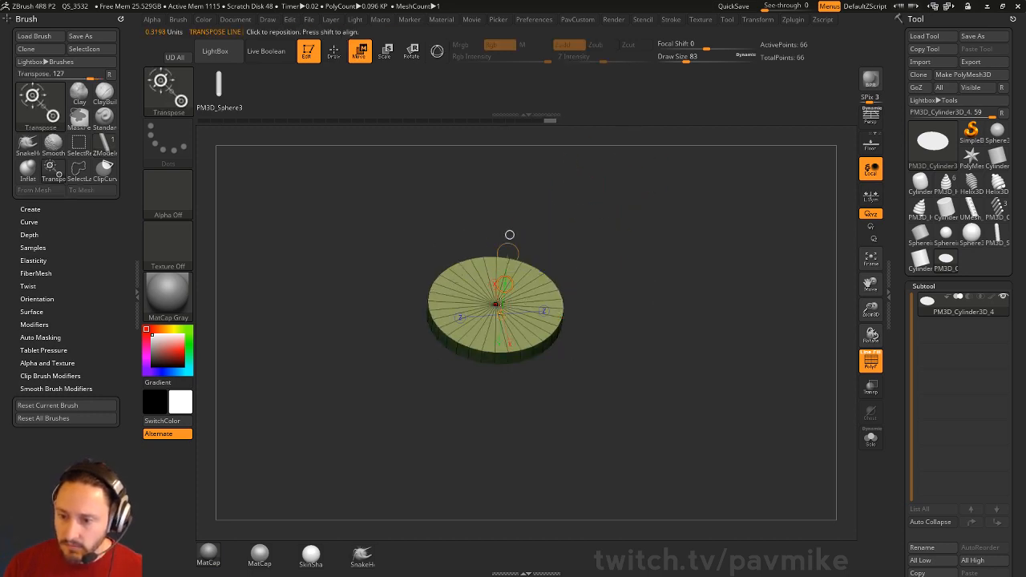
left_click(504, 284)
left_click_drag(499, 274, 502, 250, "ctrl")
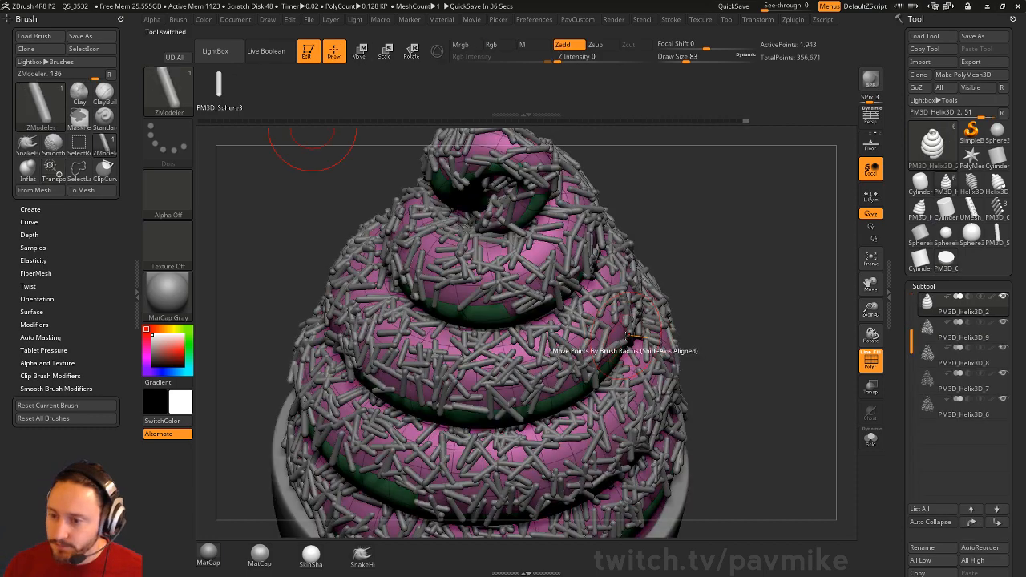
Step: Examine the sprinkle-covered ice cream from several angles and lower the draw size to 27
key("s")
mouse_move(297, 115)
left_mouse_down()
mouse_move(722, 263)
mouse_move(708, 262)
left_mouse_up()
left_click_drag(707, 262, 702, 213)
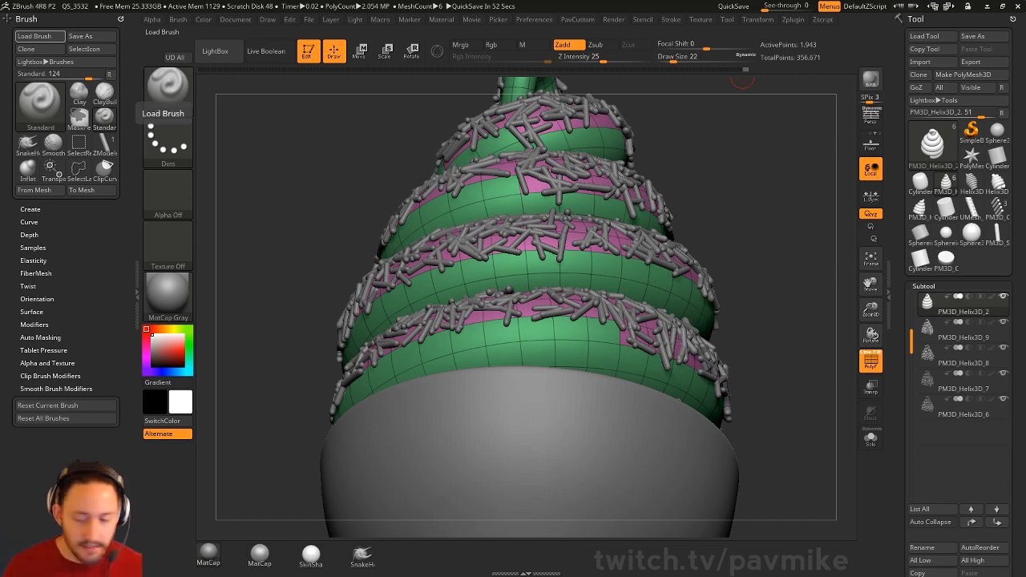
mouse_move(729, 181)
left_mouse_down()
mouse_move(753, 199)
mouse_move(762, 188)
left_mouse_up()
key("s")
left_click(1012, 19)
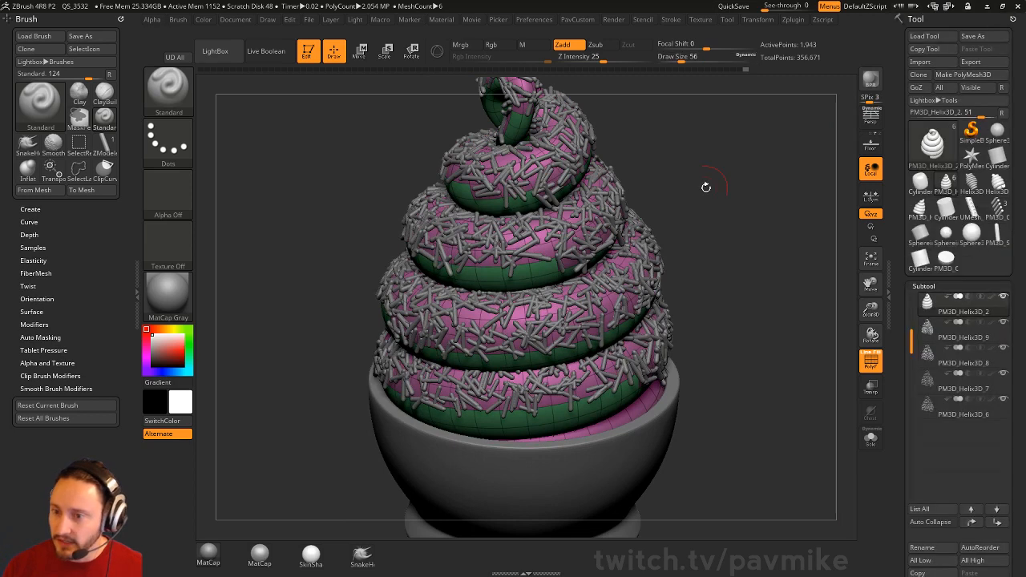
key("s")
mouse_move(698, 199)
left_mouse_down()
mouse_move(710, 182)
mouse_move(700, 218)
left_mouse_up()
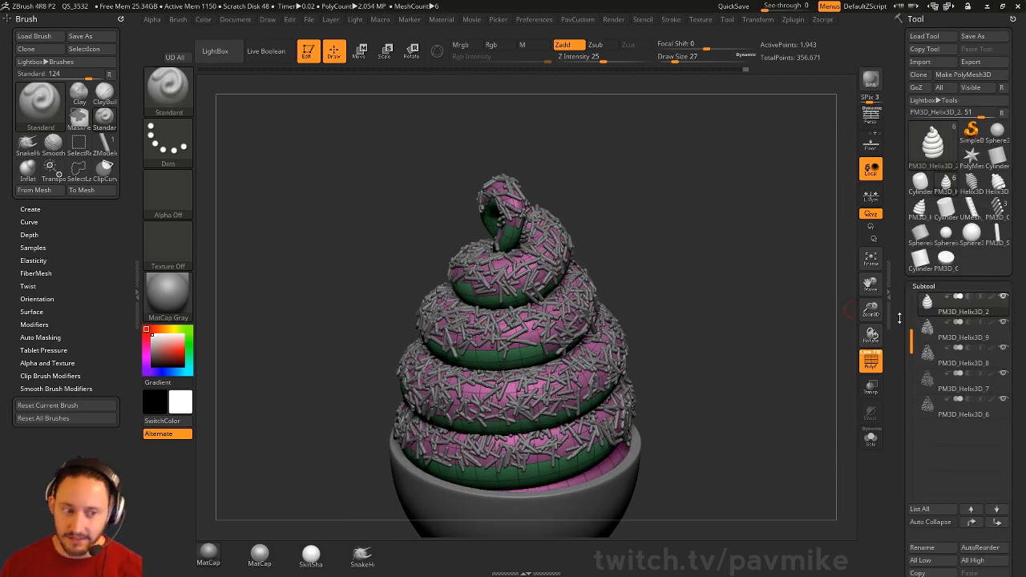
left_click_drag(687, 268, 790, 298)
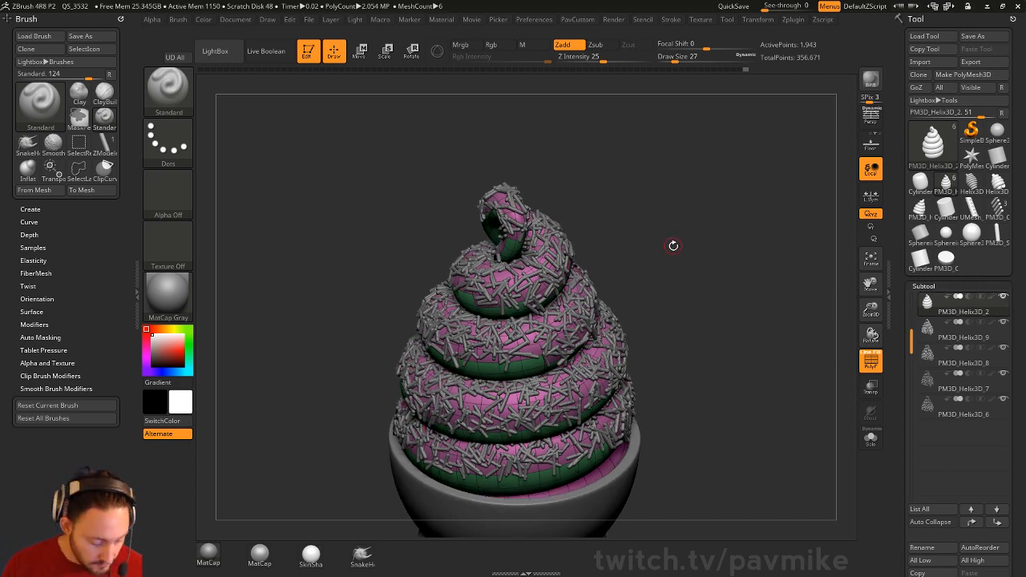
Step: Load the IMM Base Primitives brush, pick Sphere16 and then OpenCube, and insert the OpenCube mesh near the top of the swirl
key("b")
key("i")
key("p")
key("m")
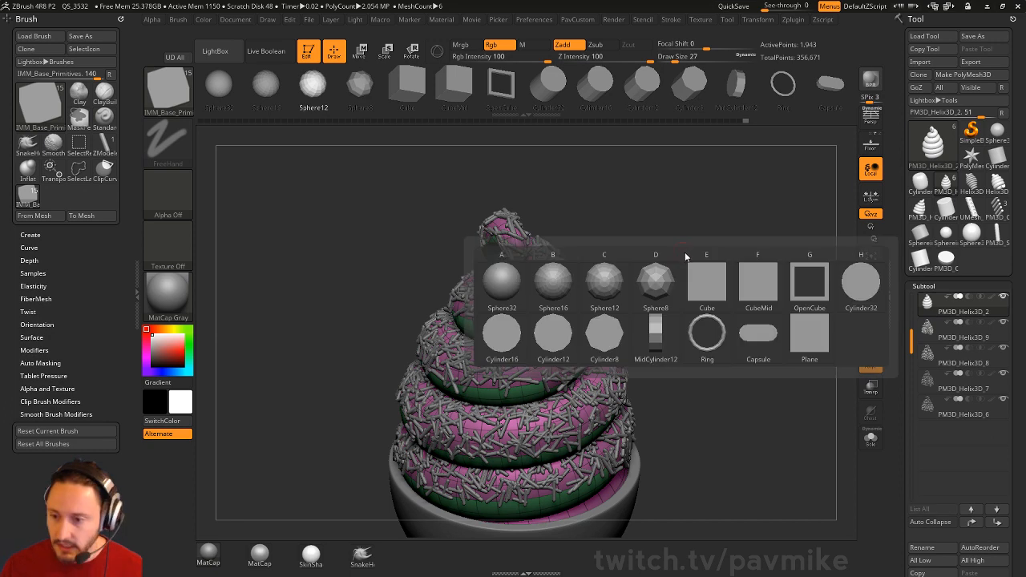
key("b")
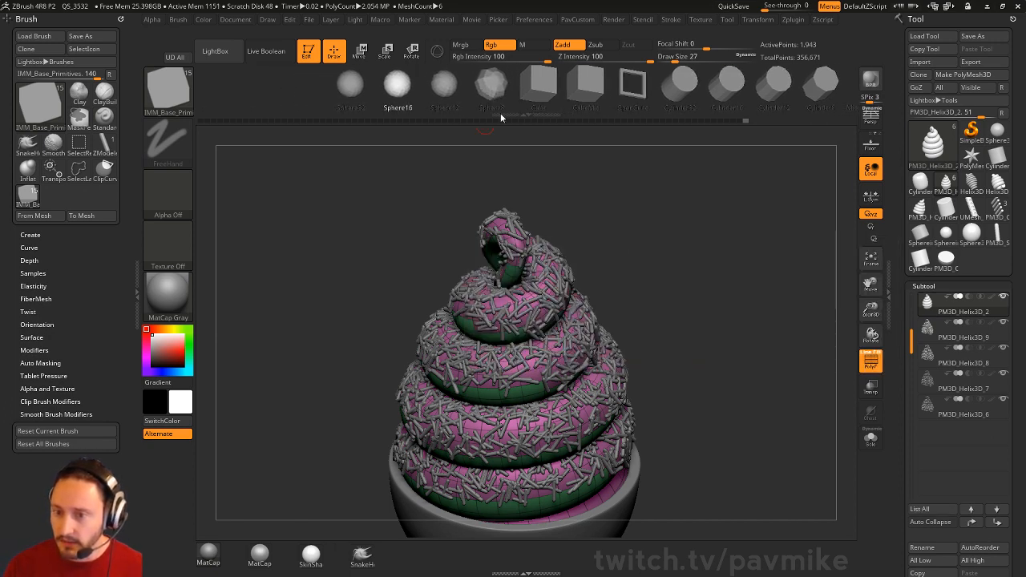
left_click_drag(714, 283, 749, 290)
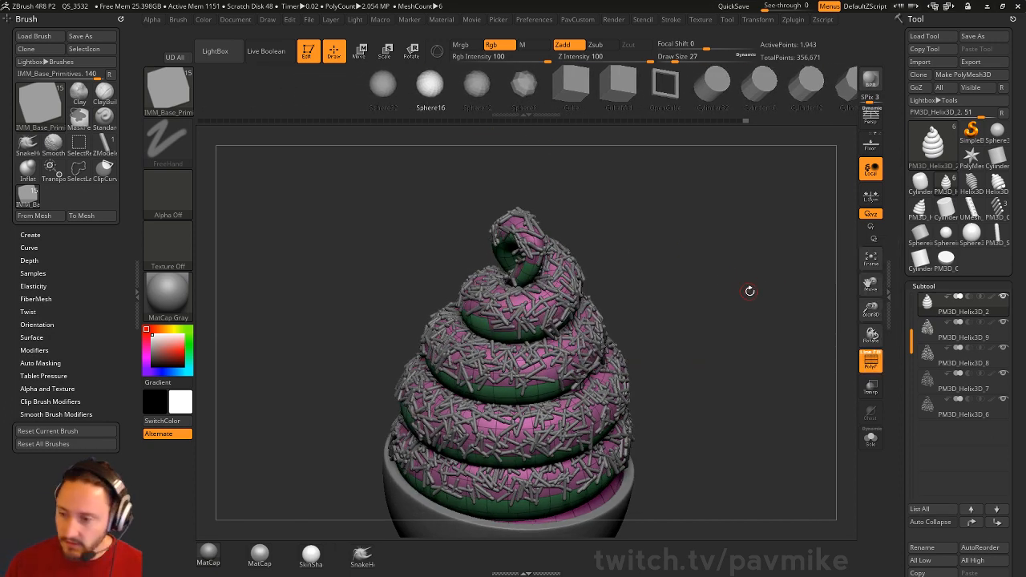
left_click(671, 96)
left_click_drag(542, 284, 571, 253)
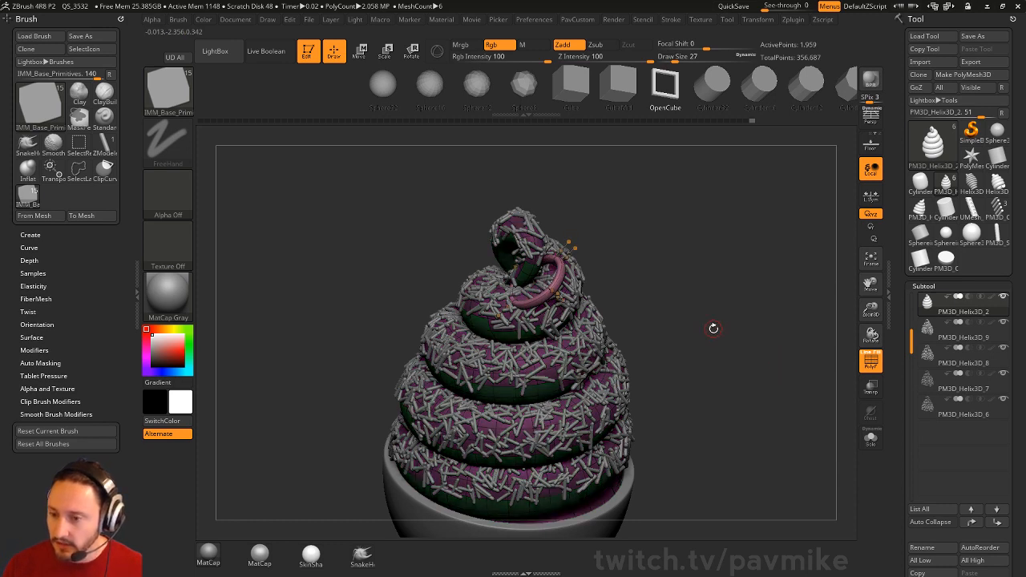
Step: Swap the inserted mesh through Cylinder8 and Cylinder32 to Sphere12, and split the unmasked sphere into its own subtool
key("space")
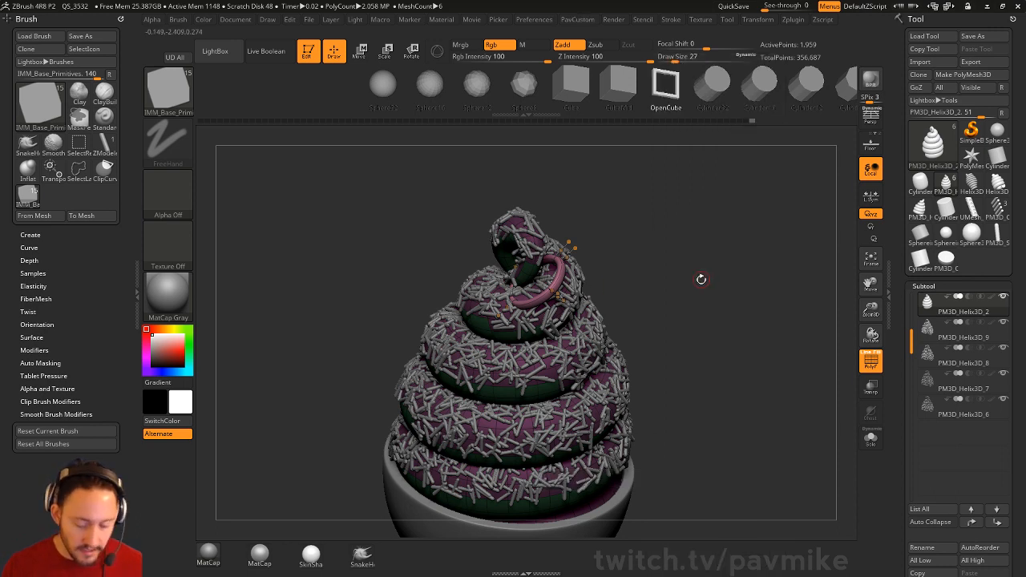
key("w")
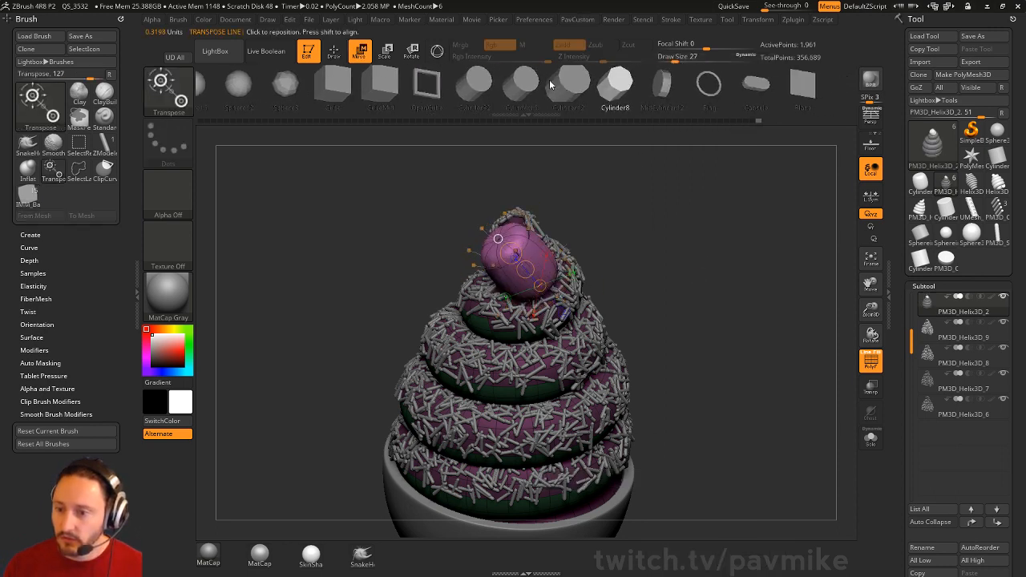
left_click_drag(550, 84, 737, 85)
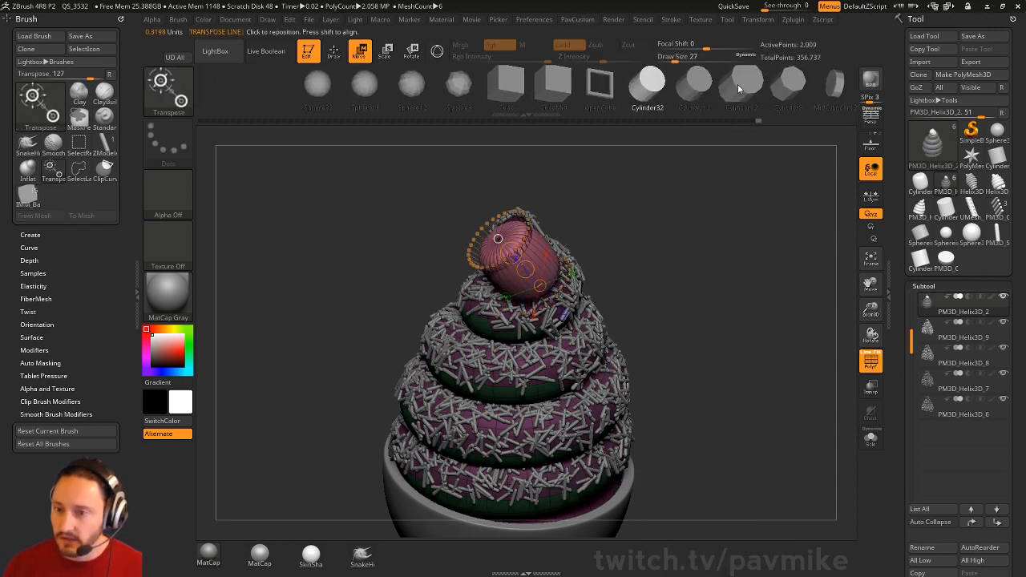
left_click(419, 88)
key("2")
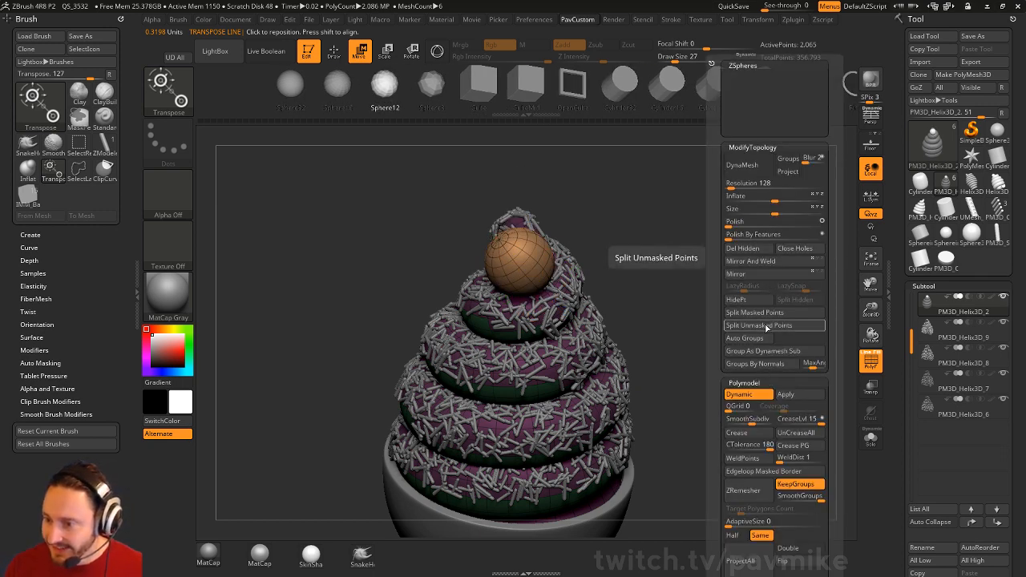
left_click(765, 330)
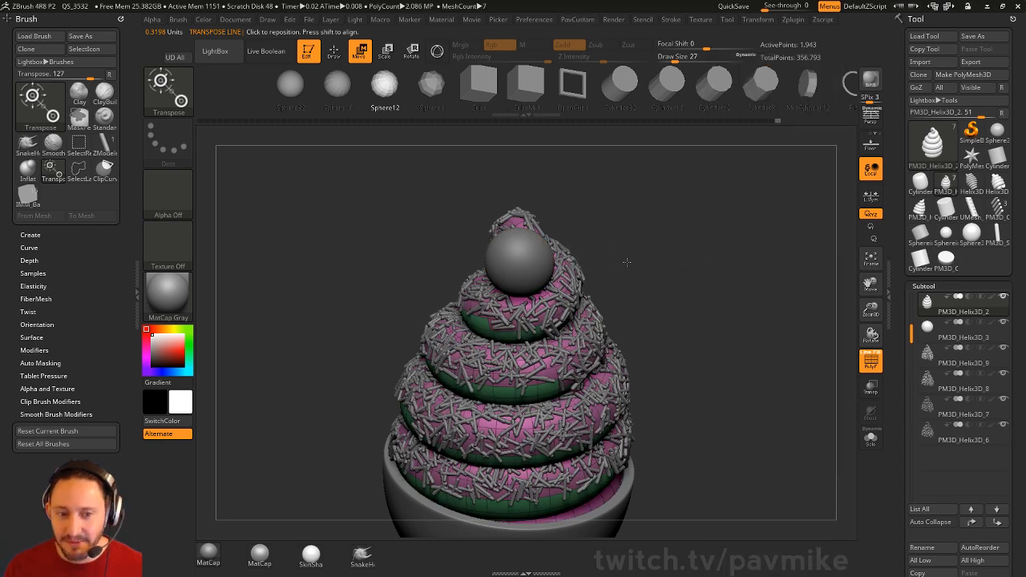
Step: Make the sphere near the swirl's tip the active subtool, set the draw size to 27 and isolate it with Solo
key("q")
key("s")
left_click_drag(641, 254, 631, 254)
left_click(519, 236, "alt")
key("s")
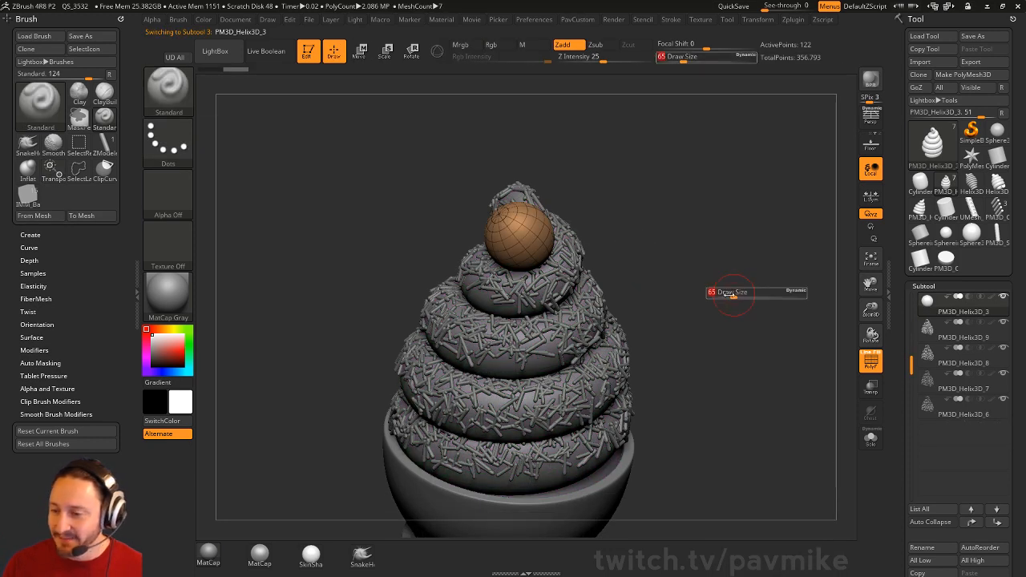
left_click_drag(730, 293, 724, 293)
left_click(871, 437)
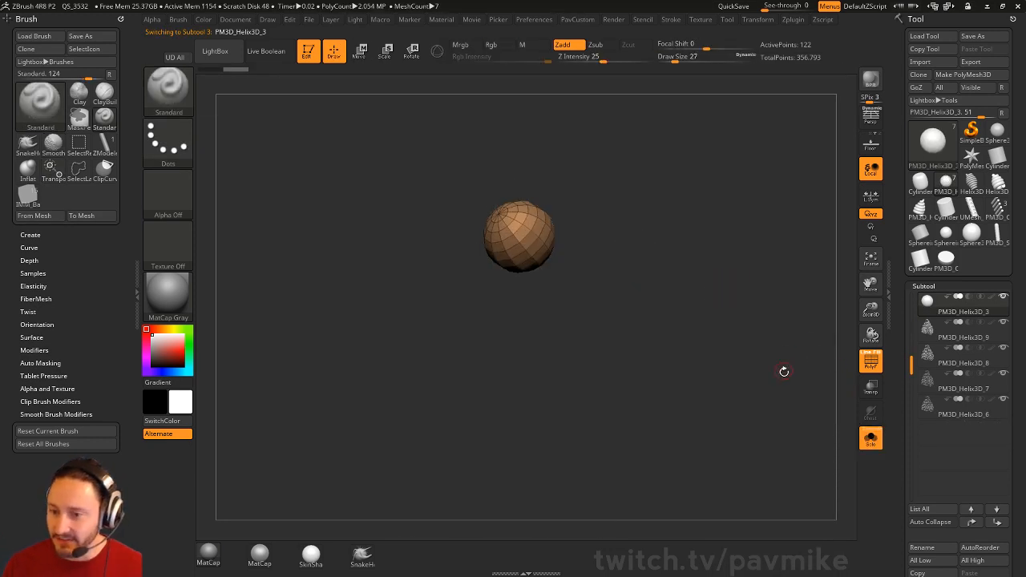
right_click_drag(786, 338, 802, 382, "ctrl")
right_click_drag(759, 271, 783, 379, "alt")
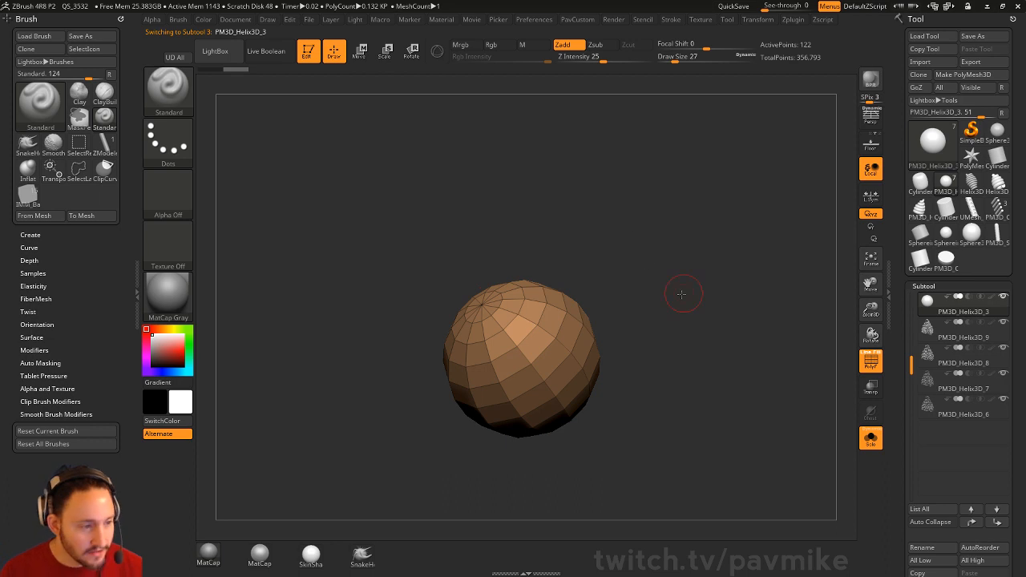
Step: DynaMesh the sphere at resolution 128, even out its surface with Polish By Features and turn off the polygon wireframe
key("2")
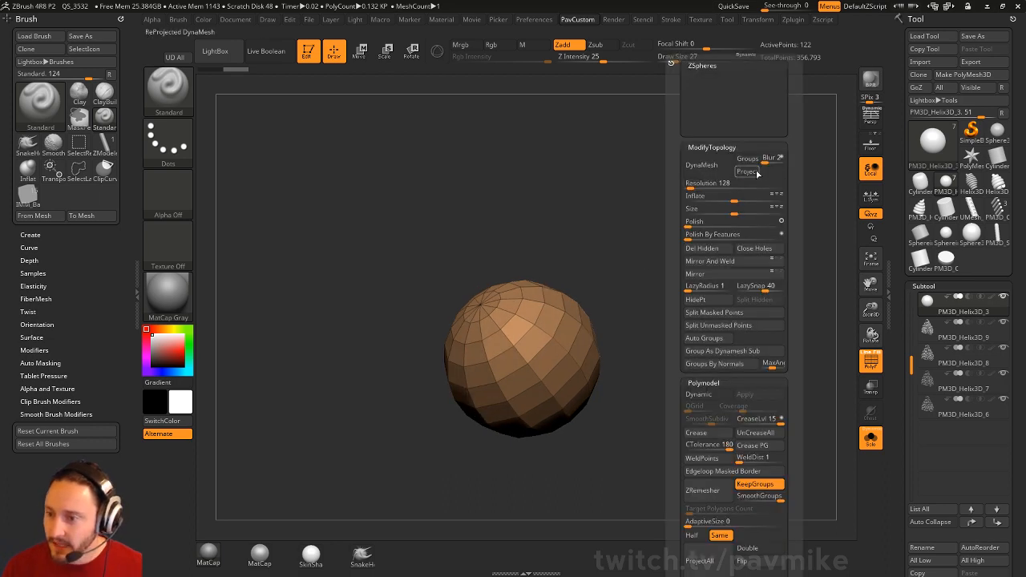
left_click(713, 169)
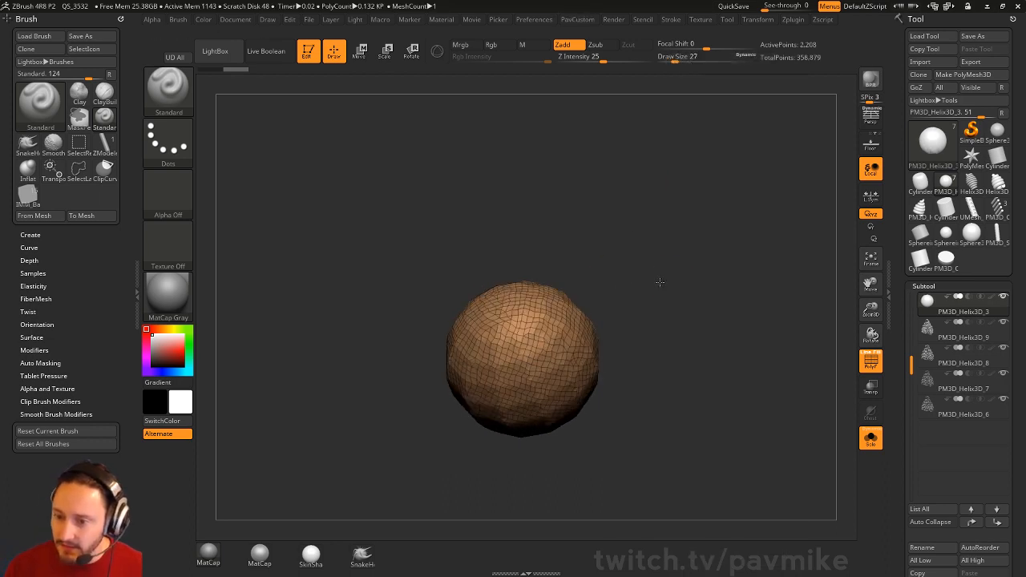
key("2")
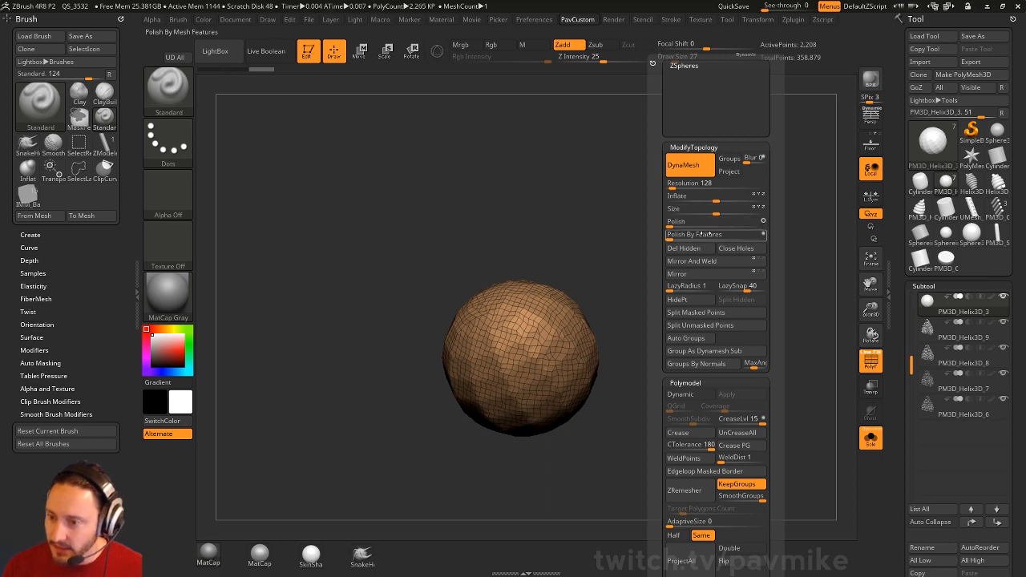
left_click(681, 236)
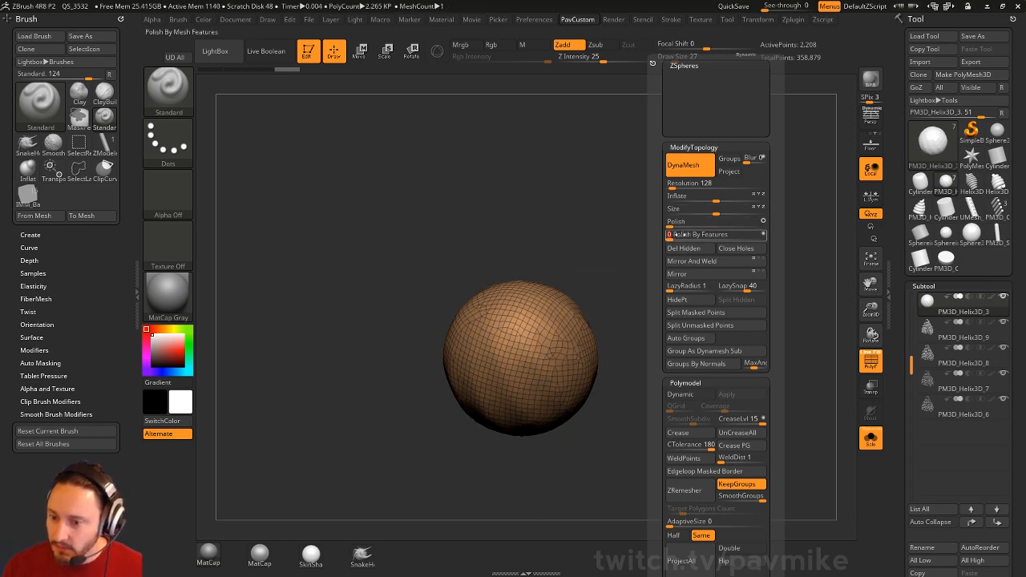
key("shift+f")
key("2")
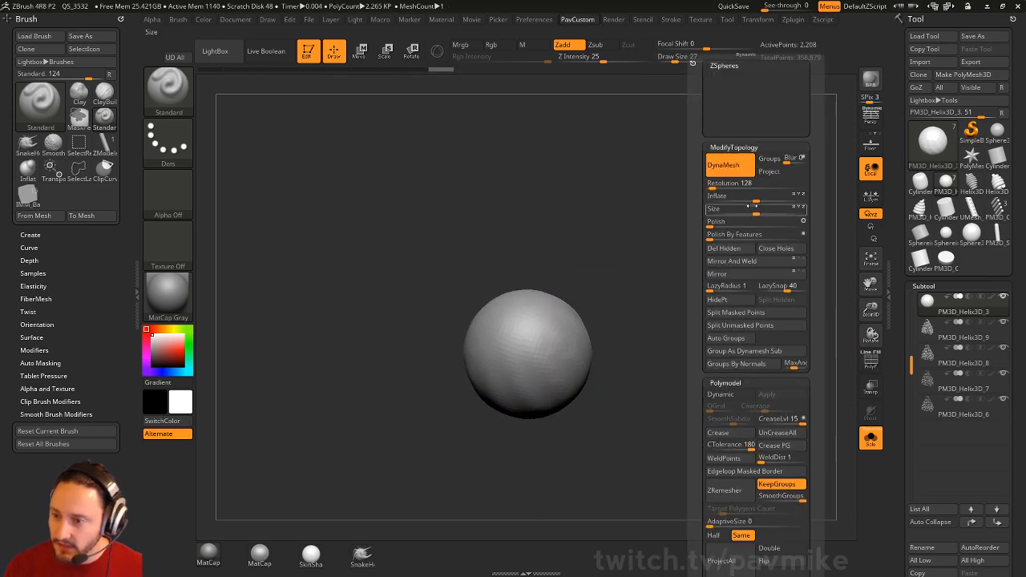
left_click(804, 222)
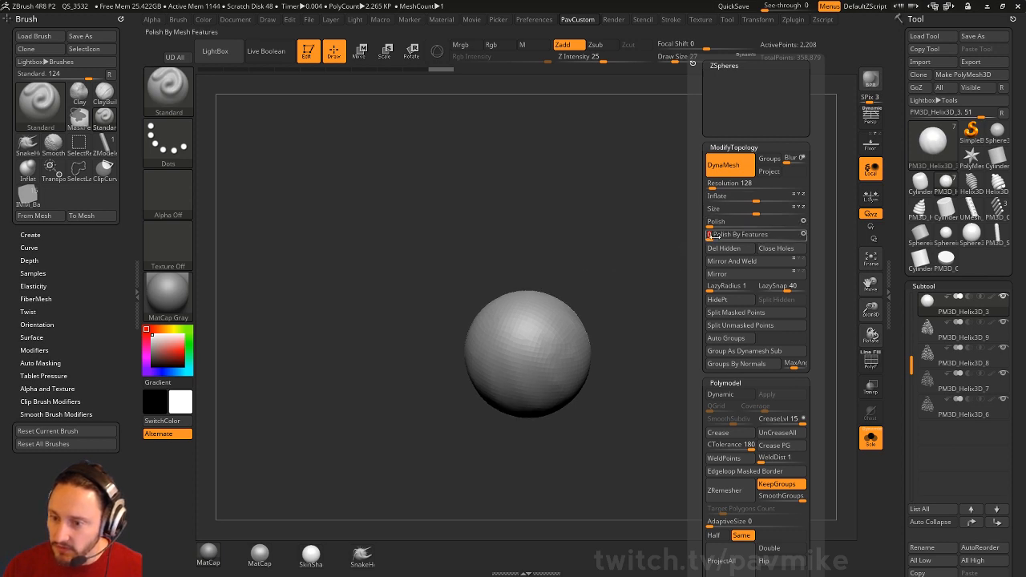
key("b")
key("d")
key("s")
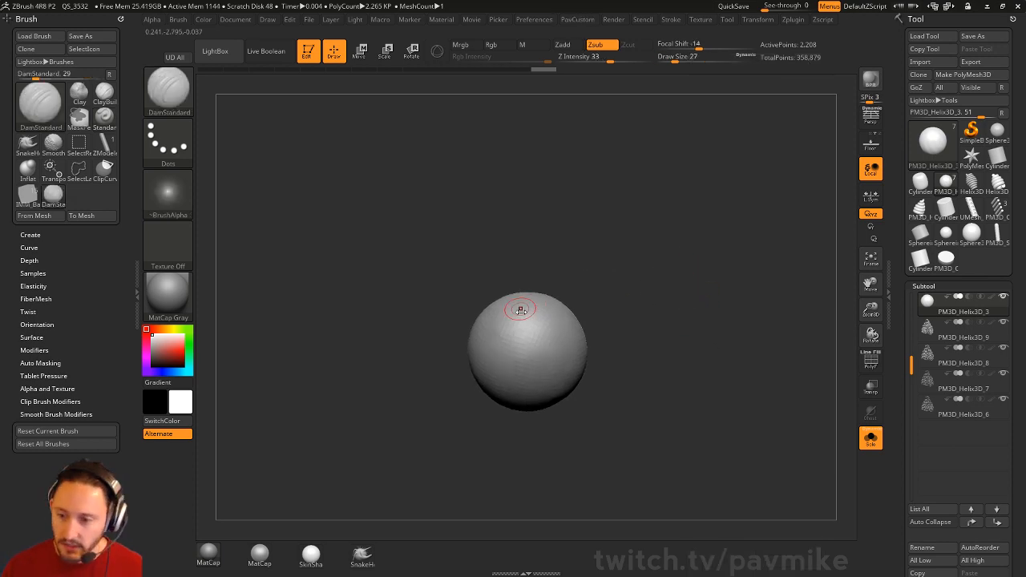
key("s")
left_click(533, 19)
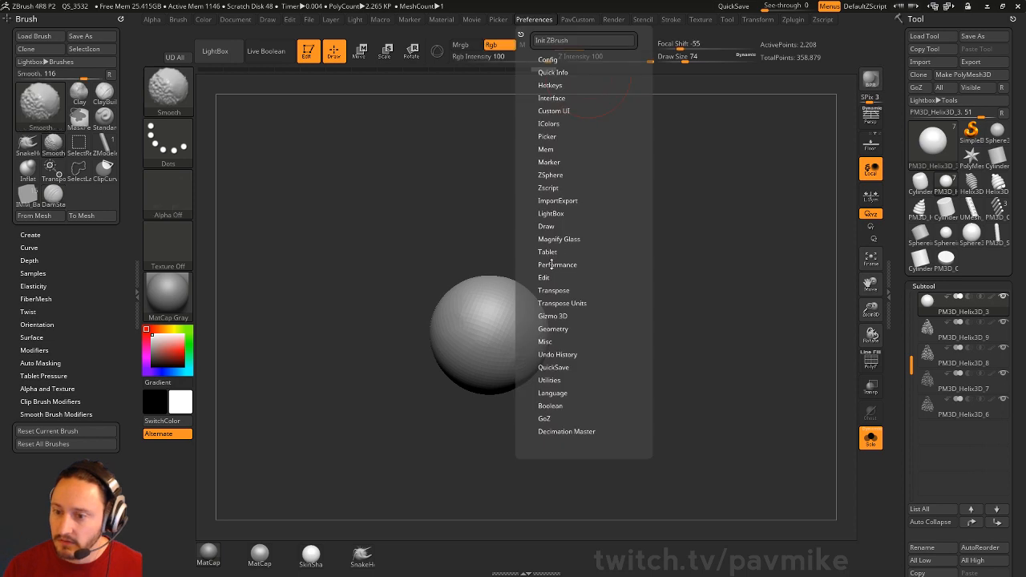
left_click(544, 276)
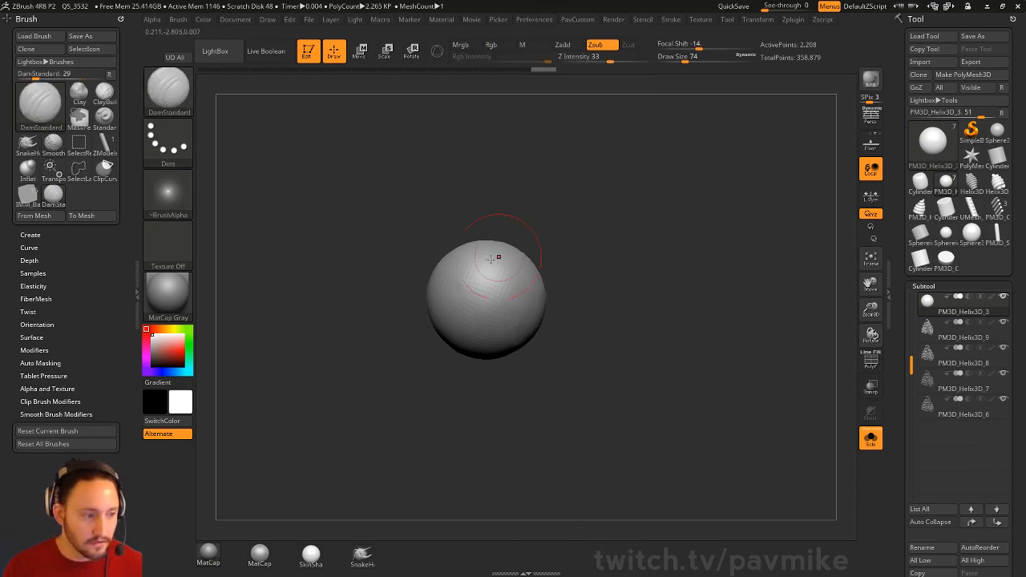
Step: Carve a small pit near the top of the sphere with the Standard brush at draw size 39 and soften its edge
key("b")
key("s")
key("t")
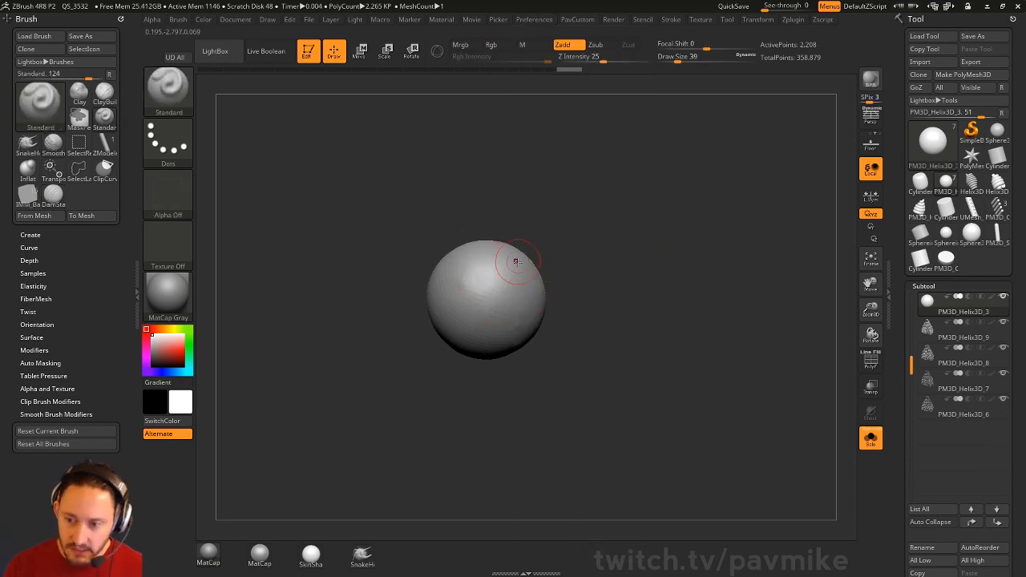
left_click_drag(589, 217, 531, 217)
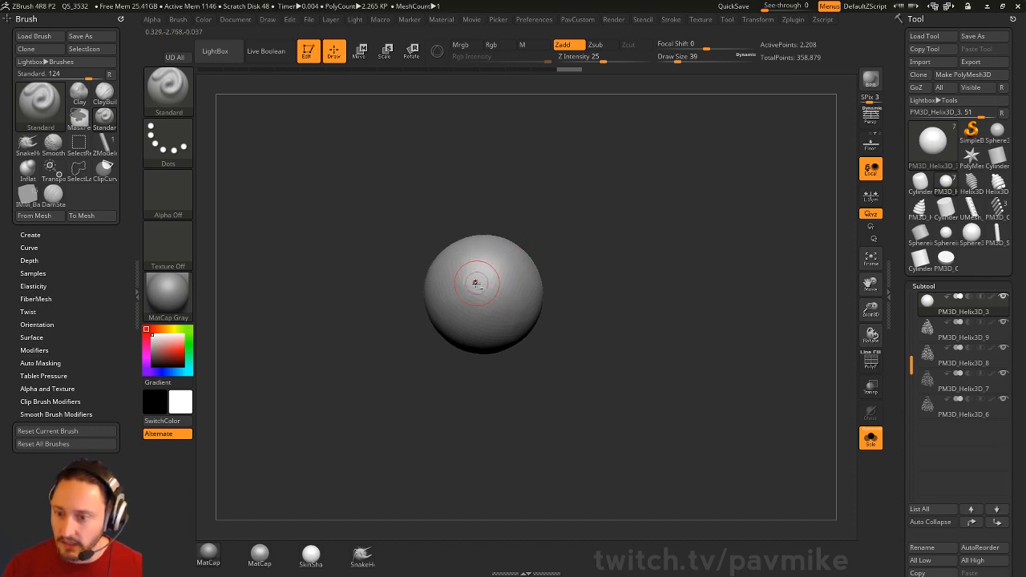
left_click_drag(474, 283, 477, 277)
left_click_drag(536, 247, 536, 224)
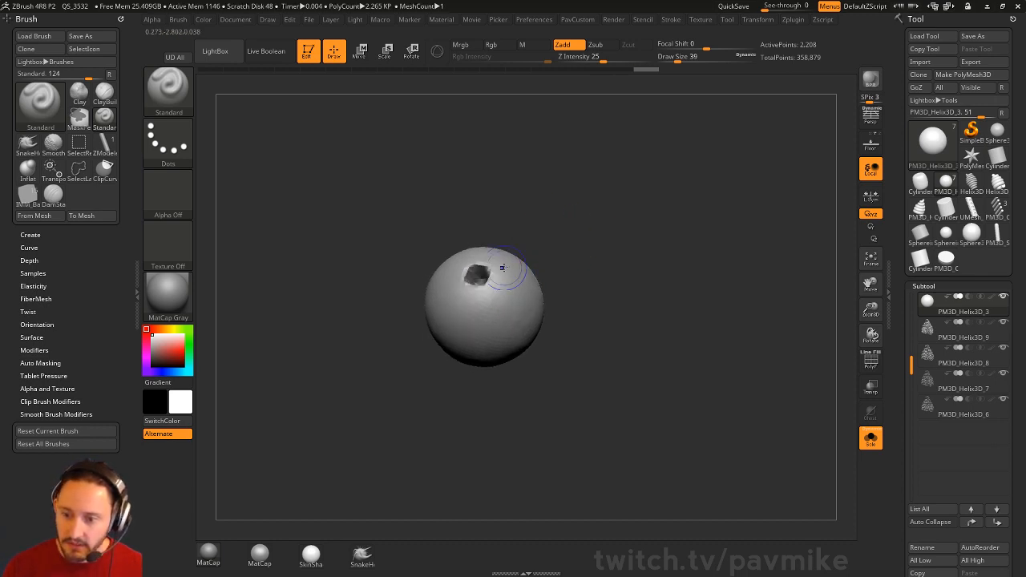
left_click_drag(486, 269, 475, 267, "shift")
mouse_move(593, 222)
left_mouse_down()
mouse_move(632, 208)
mouse_move(605, 204)
mouse_move(602, 239)
mouse_move(609, 266)
mouse_move(617, 261)
left_mouse_up()
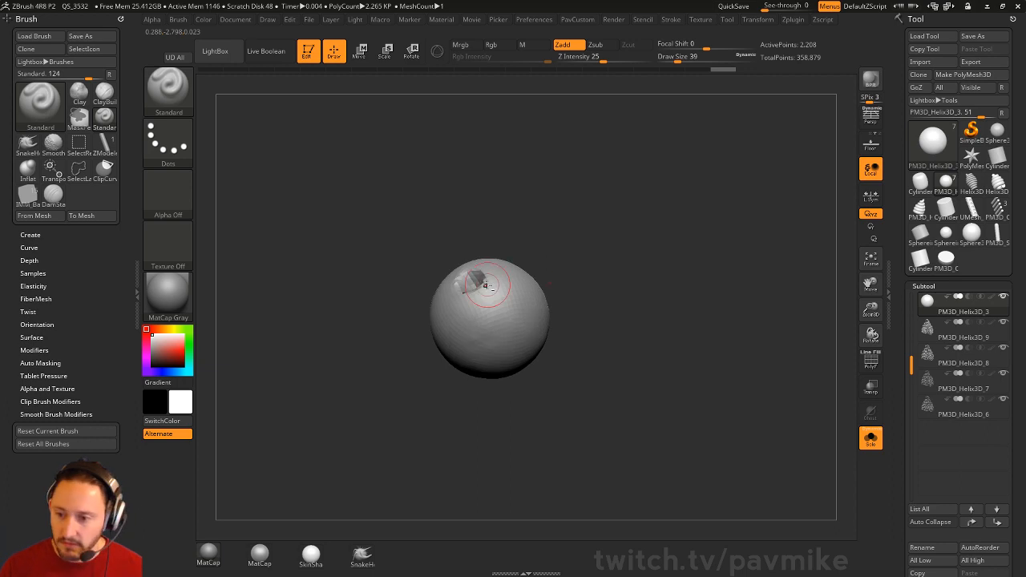
mouse_move(486, 277)
left_mouse_down()
mouse_move(506, 316)
mouse_move(492, 307)
left_mouse_up()
Step: Carve a diagonal groove through the pit and down the side of the sphere with the Standard brush at draw size 39
key("1")
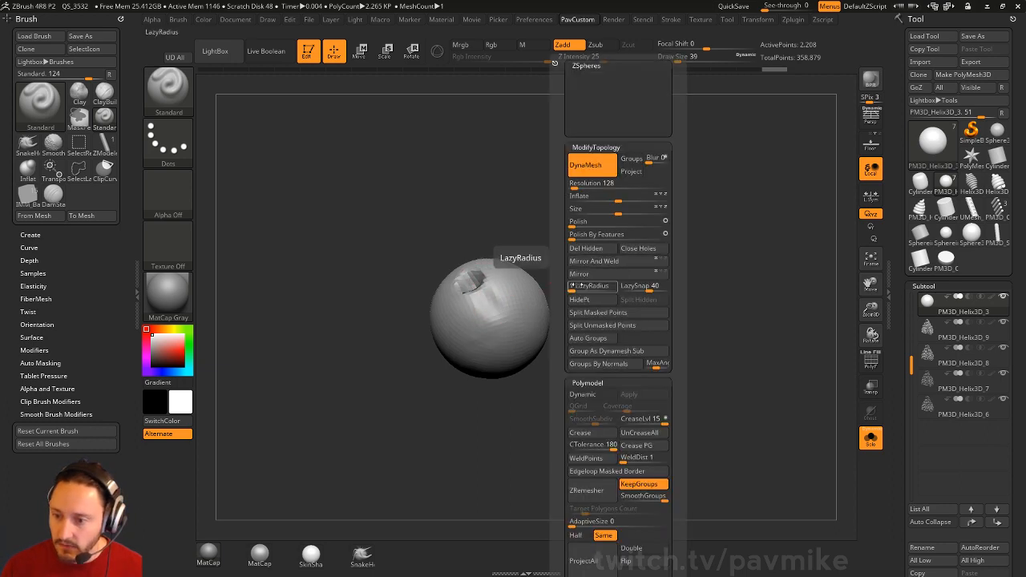
left_click(670, 20)
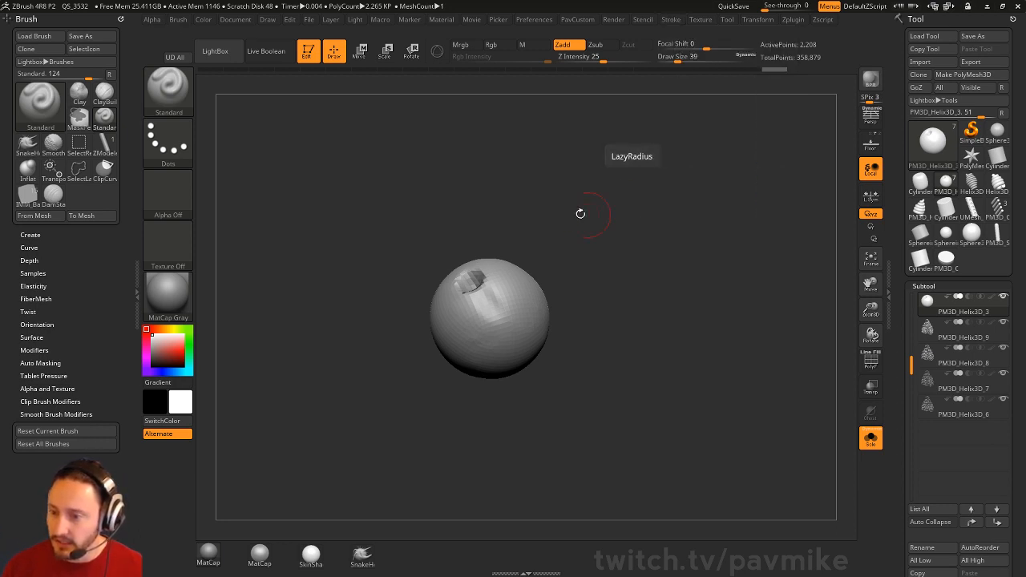
left_click_drag(580, 213, 574, 245)
mouse_move(480, 300)
left_mouse_down()
mouse_move(495, 313)
mouse_move(494, 293)
left_mouse_up()
mouse_move(549, 298)
left_mouse_down()
mouse_move(517, 286)
mouse_move(501, 316)
left_mouse_up()
mouse_move(561, 308)
left_mouse_down()
mouse_move(657, 300)
mouse_move(590, 283)
mouse_move(557, 293)
left_mouse_up()
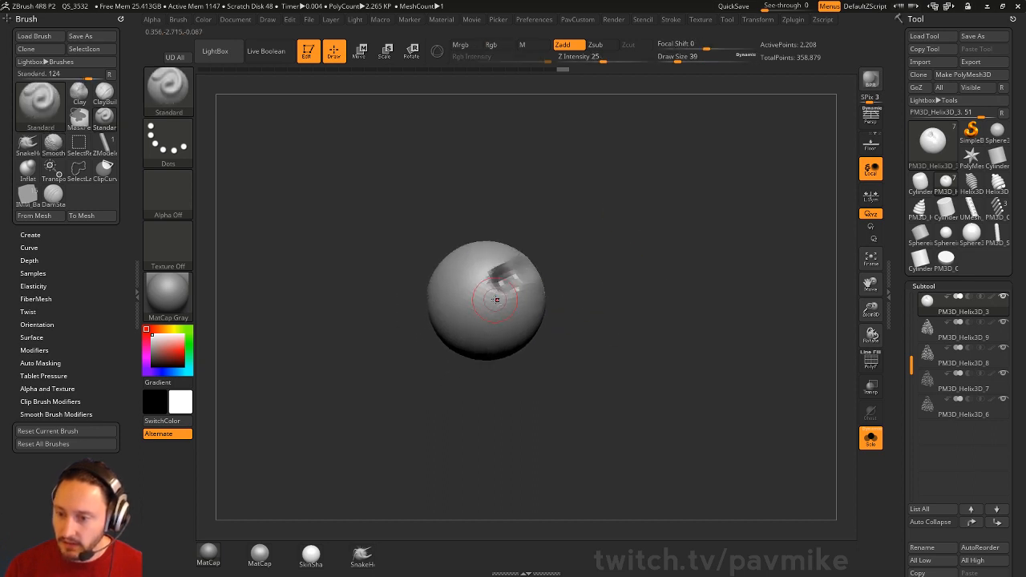
left_click_drag(463, 309, 536, 268, "alt")
mouse_move(465, 307)
left_mouse_down("alt")
mouse_move(558, 266)
mouse_move(520, 273)
left_mouse_up("alt")
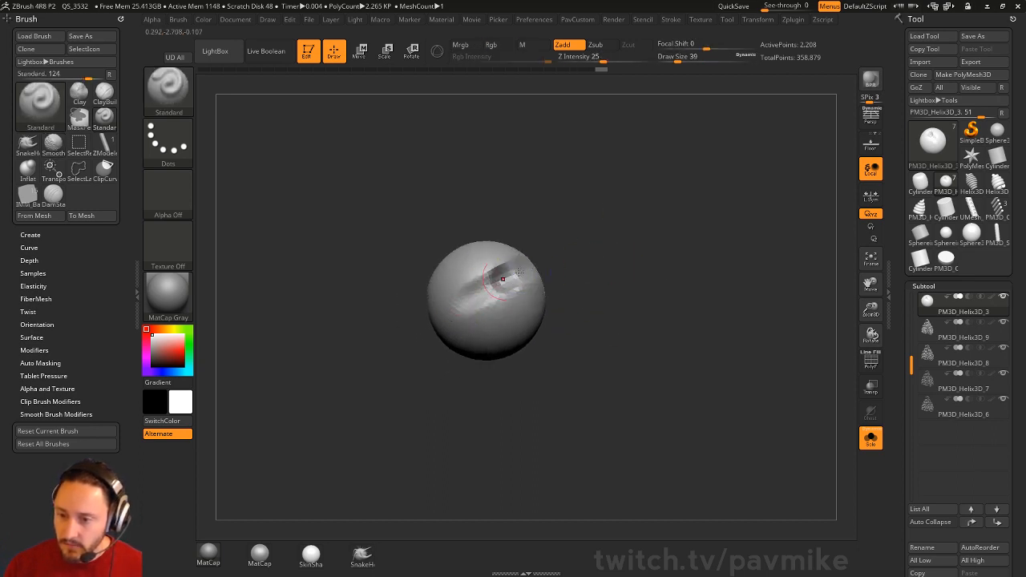
left_click_drag(591, 248, 641, 230)
left_click_drag(651, 200, 593, 240)
Step: Tighten the groove on the sphere into a crease using the Pinch brush at draw size 97
key("s")
left_click_drag(529, 270, 540, 267)
left_click_drag(425, 317, 498, 280)
key("s")
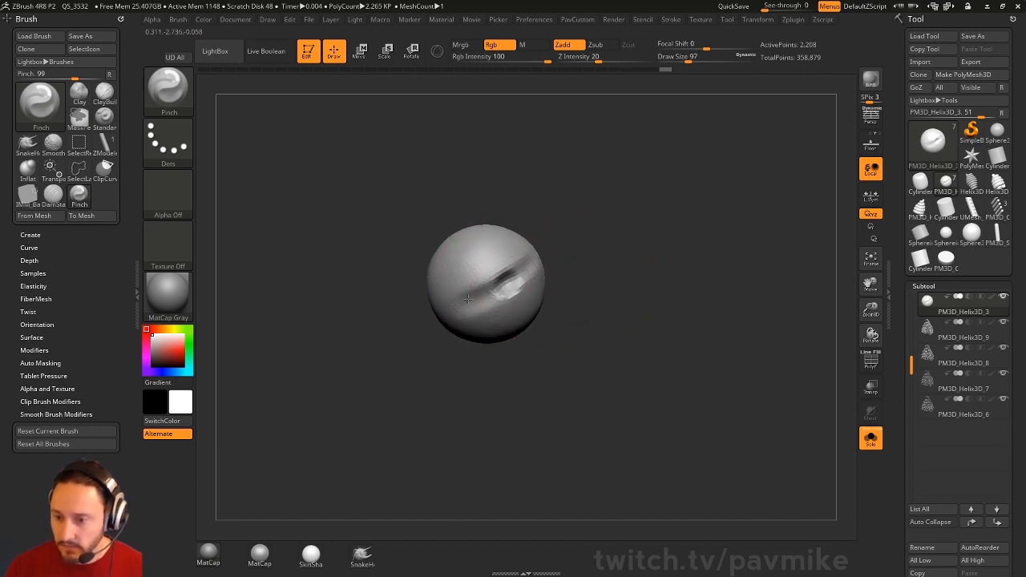
mouse_move(614, 261)
left_mouse_down()
mouse_move(593, 201)
mouse_move(644, 249)
left_mouse_up()
key("s")
left_click_drag(572, 282, 564, 282)
Step: Build up the surface around the crease with the Clay brush at draw size 94
key("b")
key("c")
key("l")
left_click_drag(624, 273, 518, 300)
key("s")
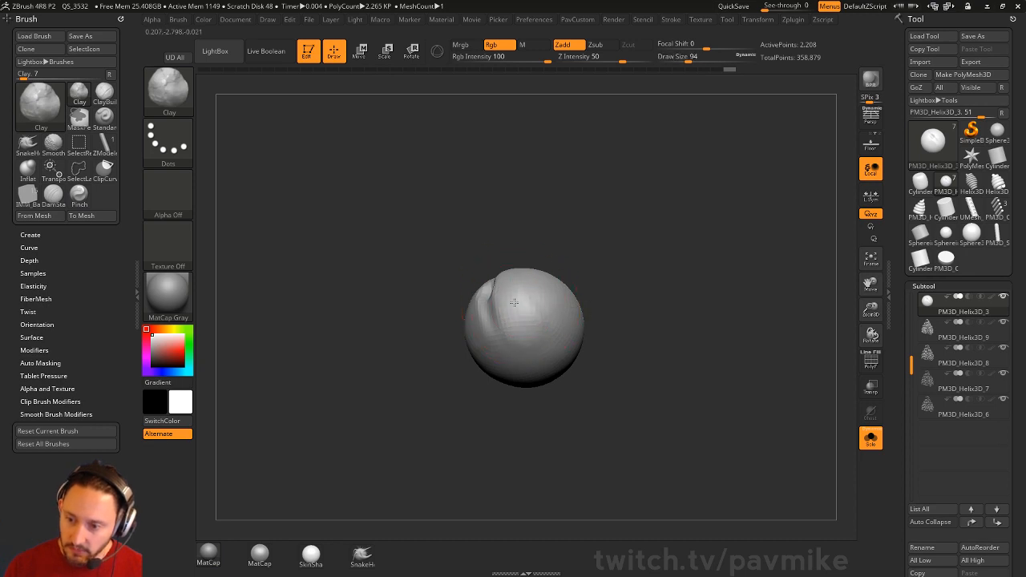
left_click_drag(591, 284, 622, 237)
left_click_drag(591, 296, 618, 302)
left_click_drag(541, 311, 547, 337)
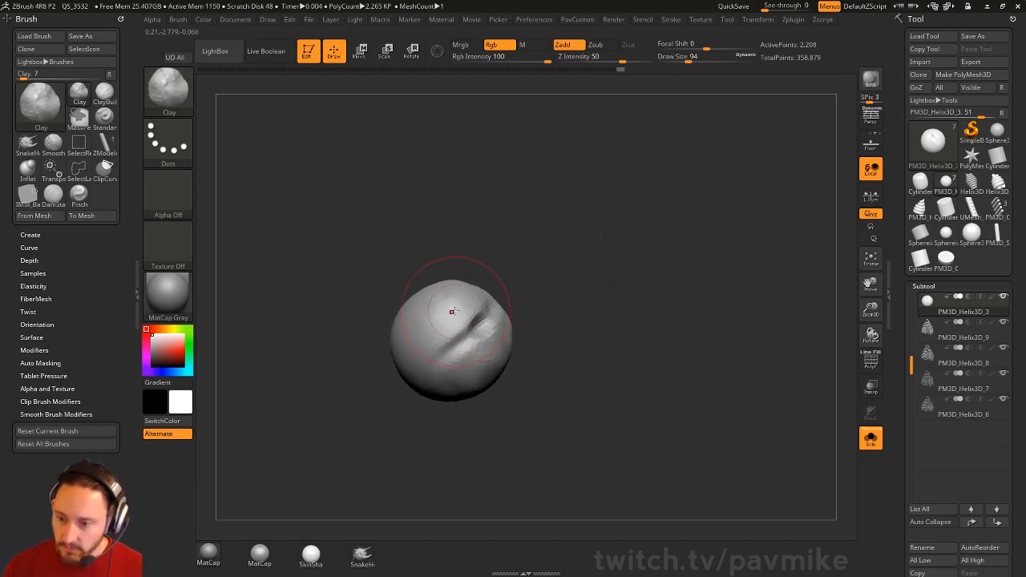
left_click_drag(444, 282, 632, 270)
Step: Raise the DynaMesh resolution above 128, remesh the creased sphere and smooth its surface
key("space")
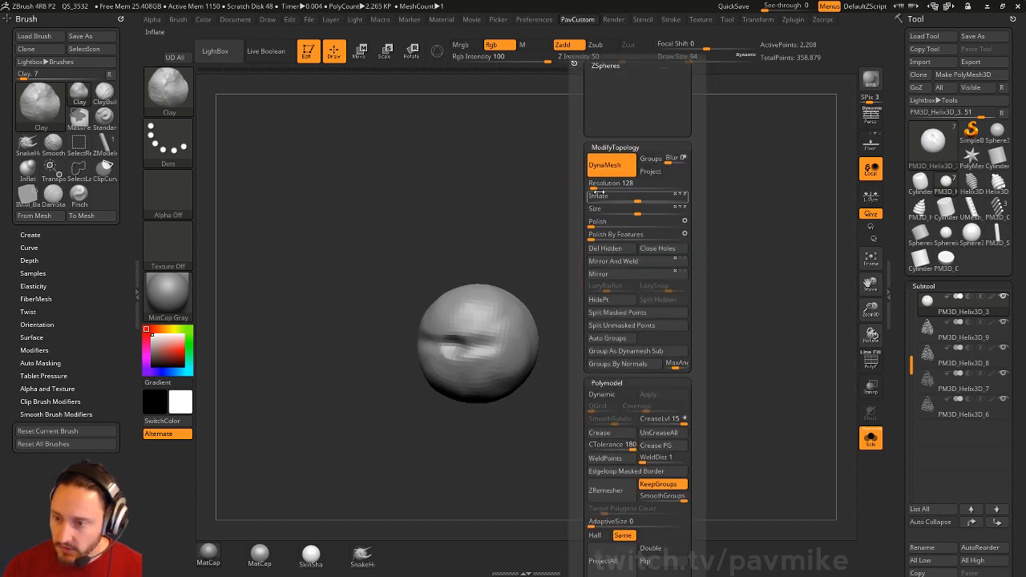
left_click_drag(594, 189, 596, 188)
left_click_drag(569, 293, 598, 270, "ctrl")
key("shift")
left_click_drag(552, 320, 593, 325, "shift")
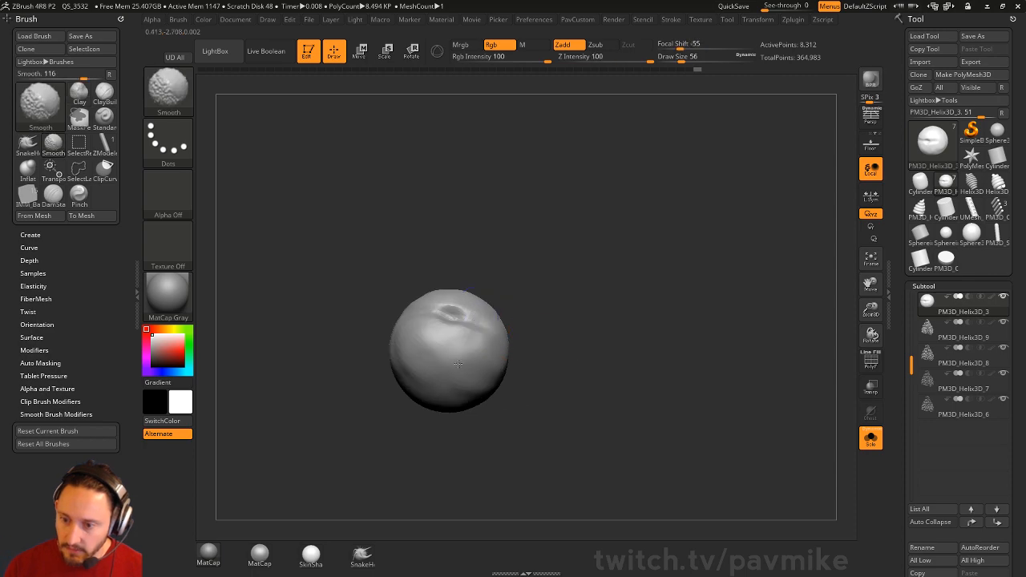
Step: Assign Smooth Stronger as the smoothing brush and smooth the crease and the surrounding surface at draw size 56
left_click(172, 108, "shift")
left_click(165, 353, "shift")
left_click_drag(561, 400, 705, 388)
left_click_drag(432, 349, 401, 353, "shift")
left_click_drag(561, 361, 457, 393)
key("shift")
left_click_drag(553, 384, 620, 380)
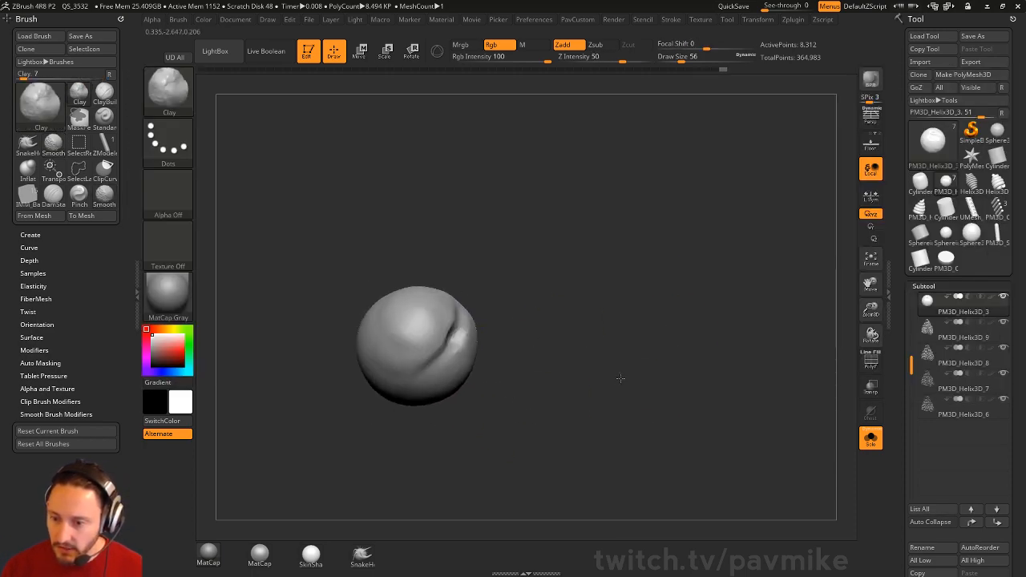
left_click_drag(420, 324, 416, 313, "shift")
mouse_move(584, 256)
left_mouse_down()
mouse_move(561, 249)
mouse_move(565, 233)
left_mouse_up()
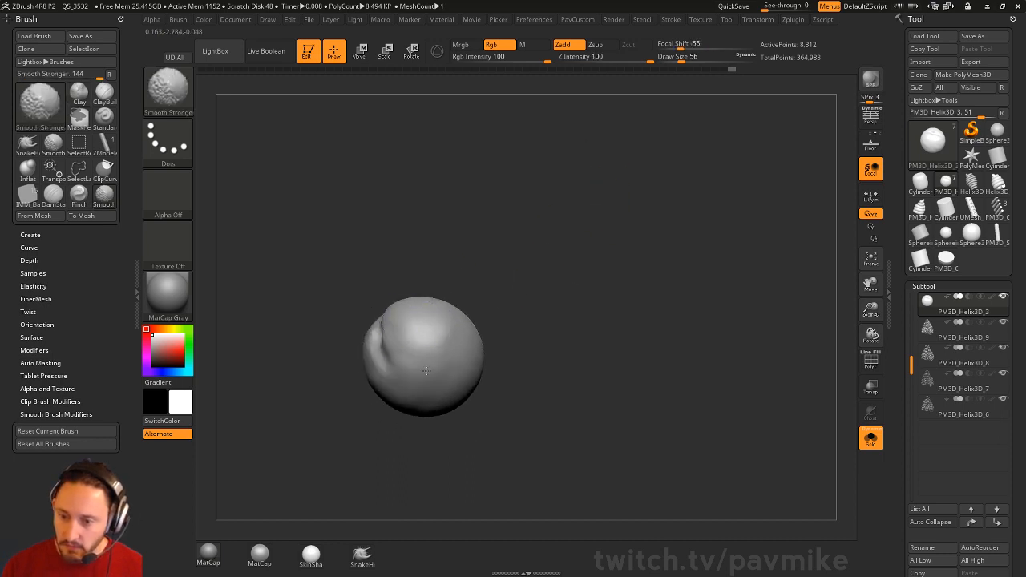
left_click_drag(385, 345, 389, 332, "shift")
mouse_move(581, 293)
left_mouse_down()
mouse_move(621, 286)
mouse_move(625, 305)
mouse_move(594, 282)
mouse_move(460, 353)
left_mouse_up()
Step: Reshape the body around the crease into a rounded cherry form with the Inflat brush at draw sizes 120 and 62
key("b")
key("i")
key("n")
key("s")
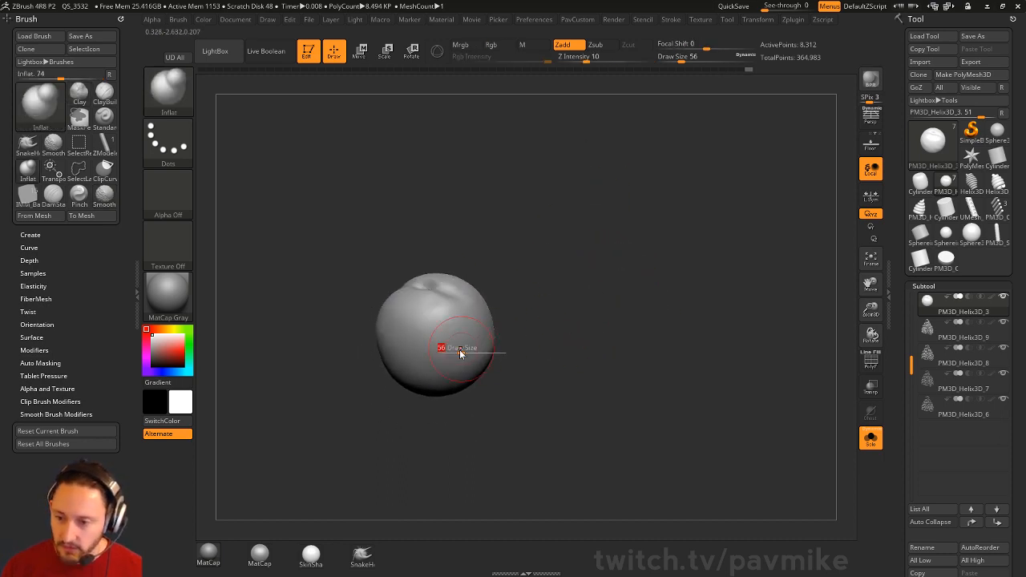
left_click_drag(513, 290, 539, 243, "alt")
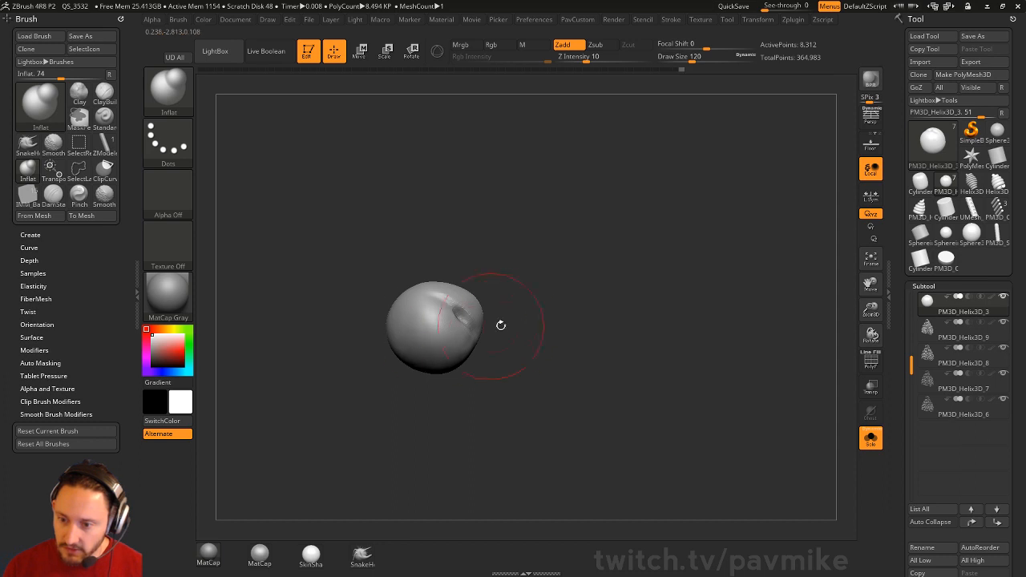
left_click_drag(500, 324, 436, 325)
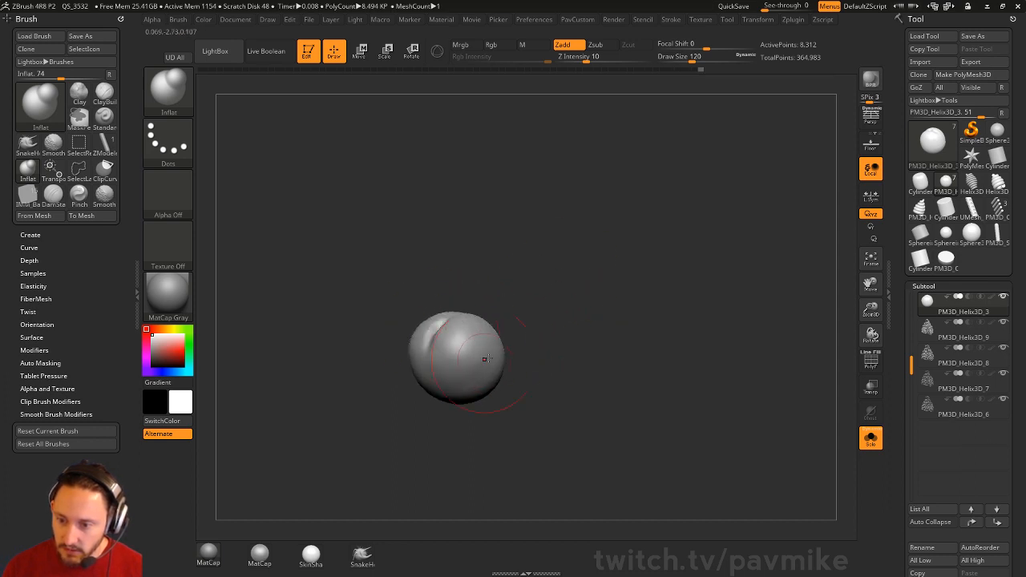
key("s")
left_click_drag(488, 345, 448, 348)
mouse_move(529, 344)
left_mouse_down()
mouse_move(444, 364)
mouse_move(483, 332)
left_mouse_up()
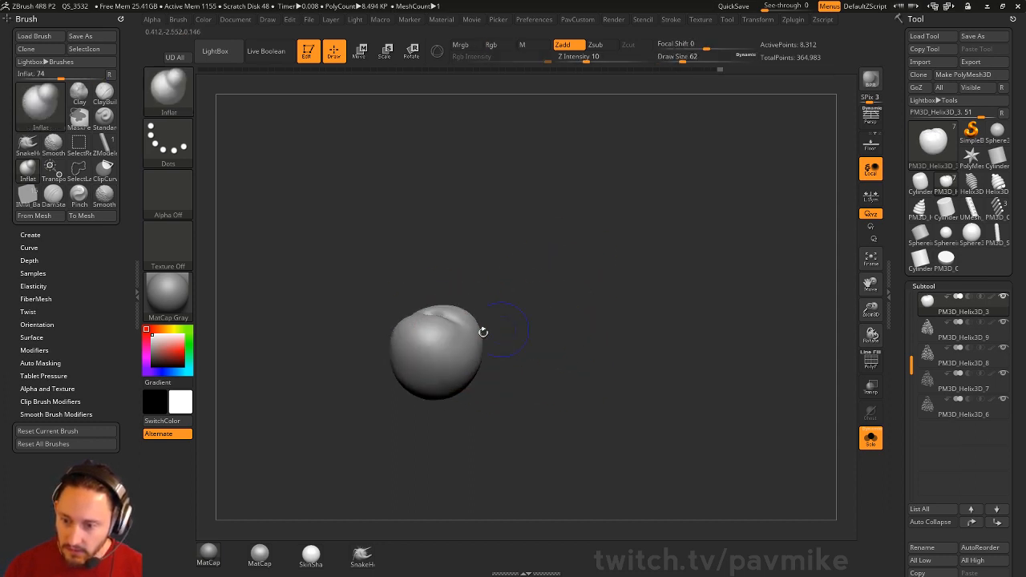
mouse_move(575, 320)
left_mouse_down()
mouse_move(572, 297)
mouse_move(553, 352)
left_mouse_up()
Step: Carve a small dimple at the centre of the crease with the Standard brush at draw size 23 and smooth around it
key("b")
key("s")
key("t")
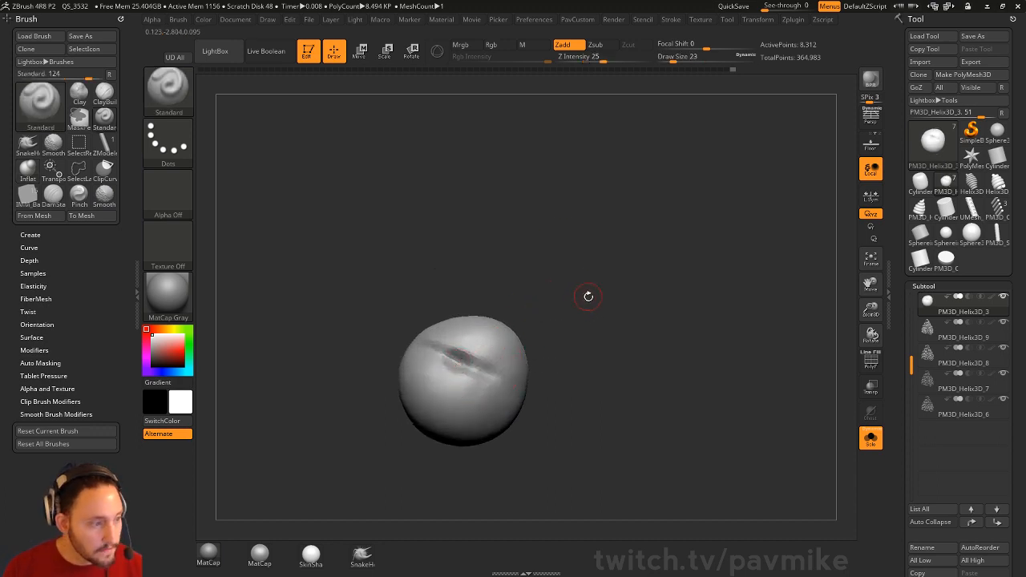
left_click_drag(588, 297, 502, 297)
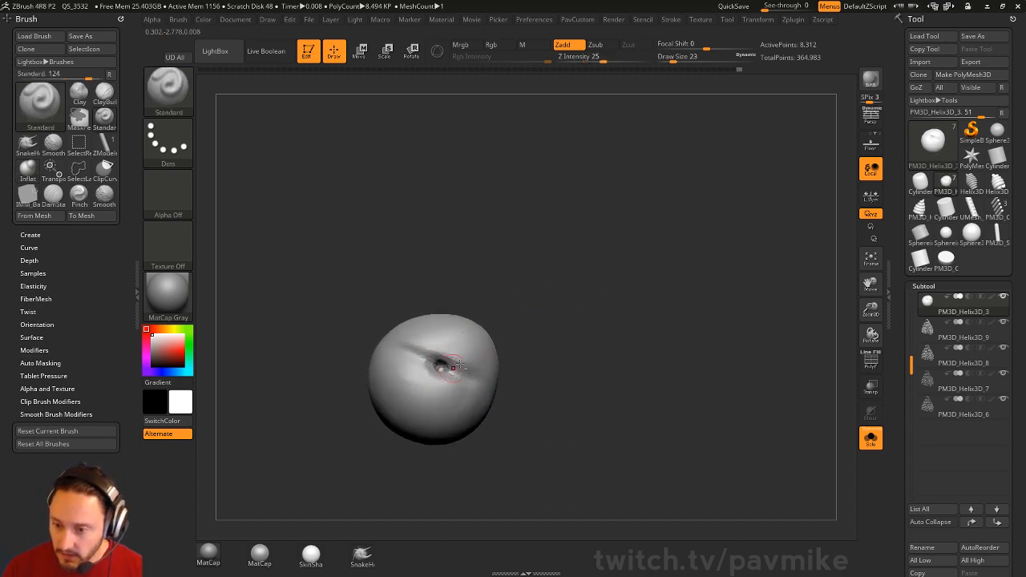
left_click_drag(460, 364, 435, 367, "shift")
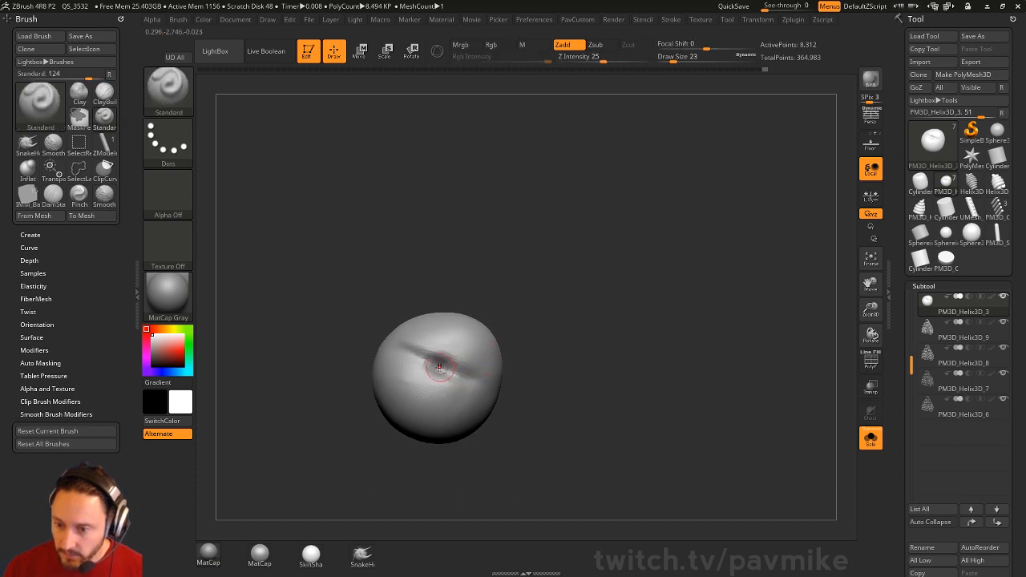
key("shift")
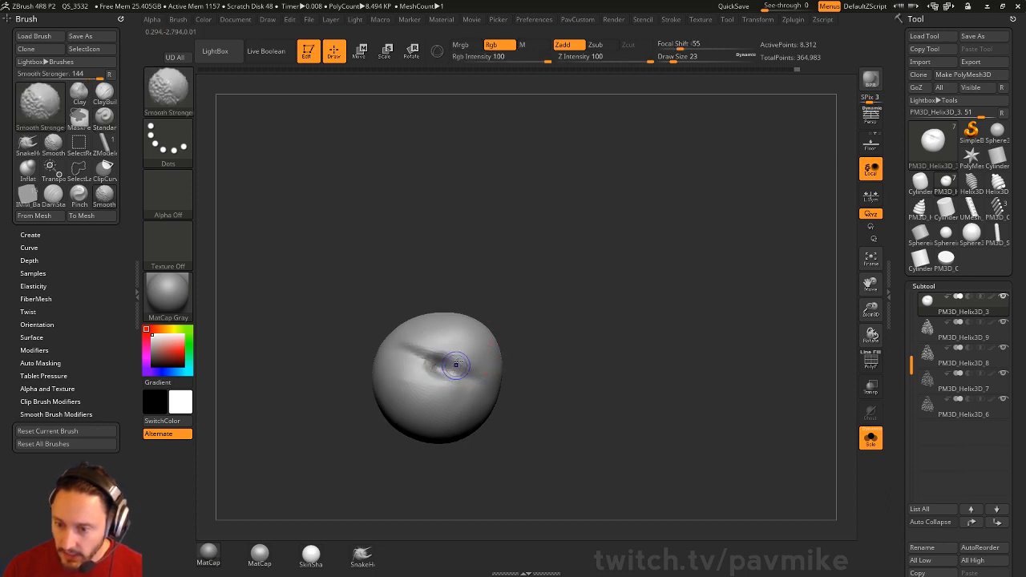
left_click_drag(455, 364, 449, 367, "shift")
left_click_drag(532, 329, 632, 274)
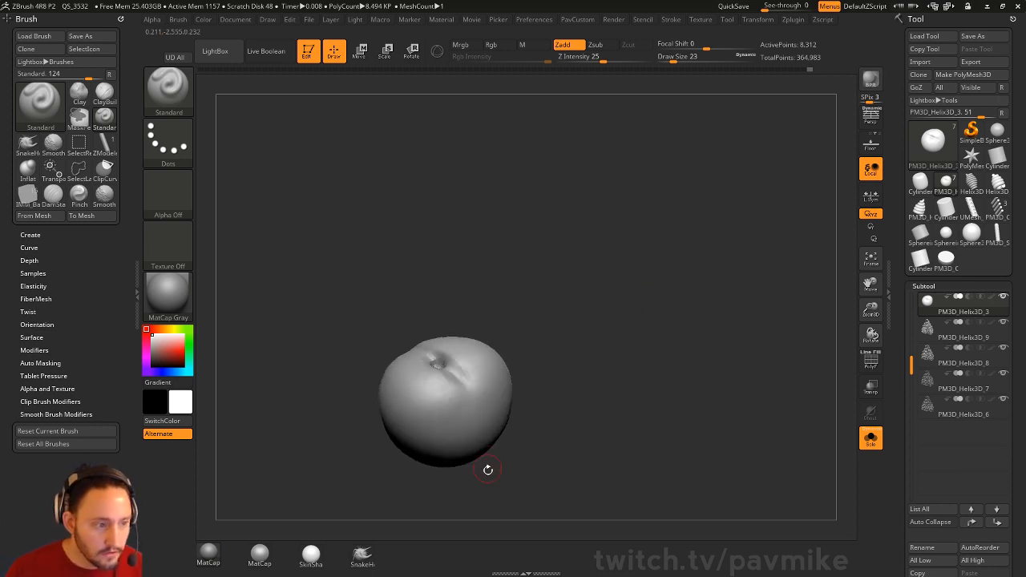
left_click_drag(453, 473, 600, 245)
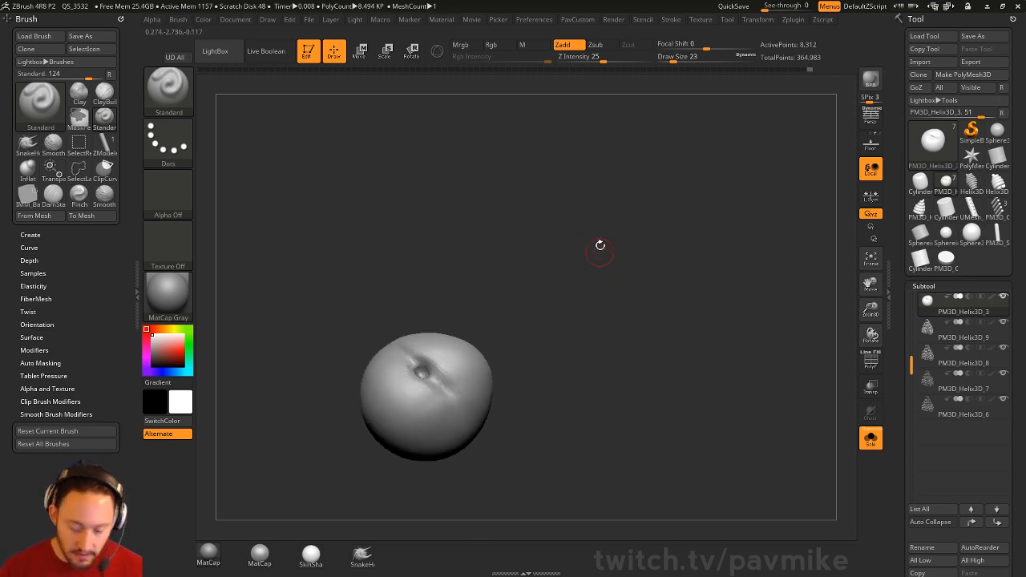
Step: Insert a small Cylinder12 from the IMM base primitives into the dimple as the base of the stem
key("b")
key("i")
key("p")
key("m")
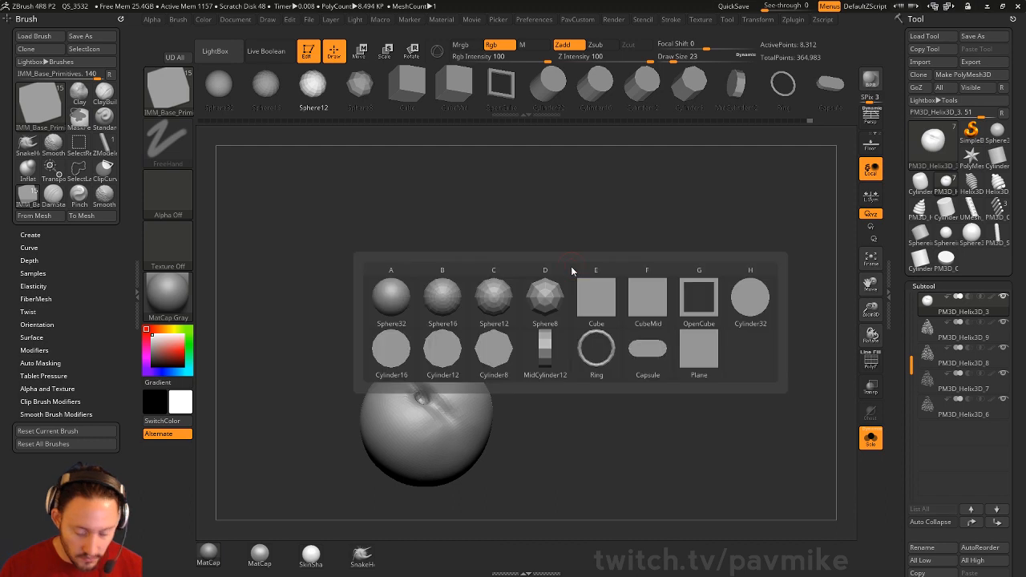
left_click(436, 361)
left_click_drag(440, 355, 565, 282)
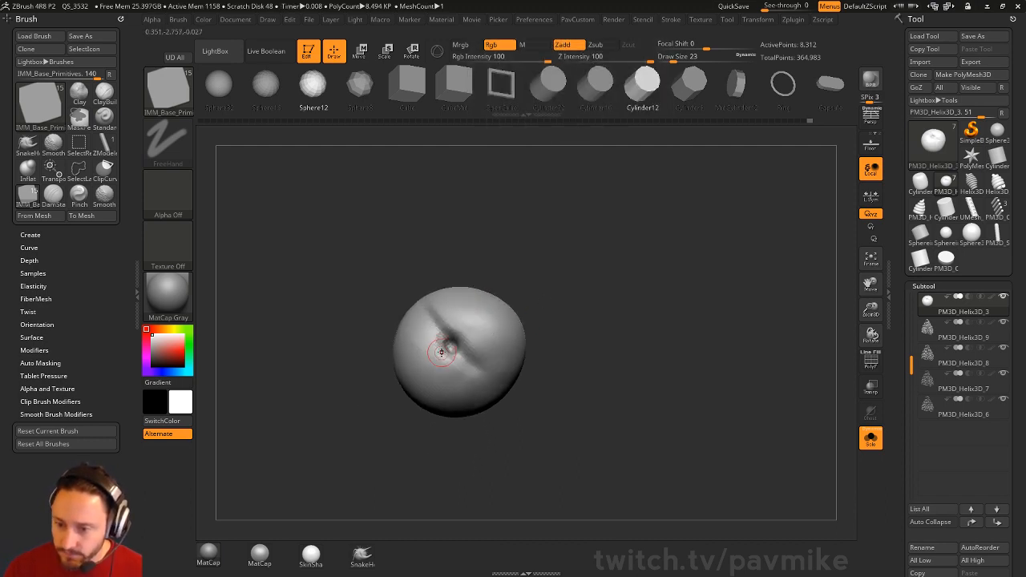
left_click_drag(451, 345, 458, 348)
left_click_drag(593, 313, 607, 259)
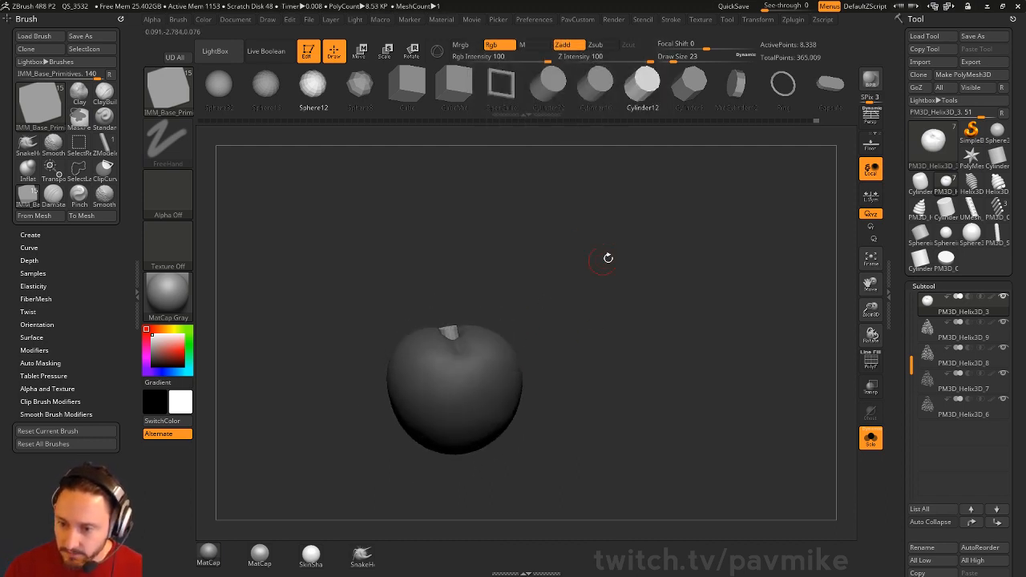
Step: Shrink and tilt the cylinder in the dimple slightly, and place a copy of it above the cherry
key("w")
key("y")
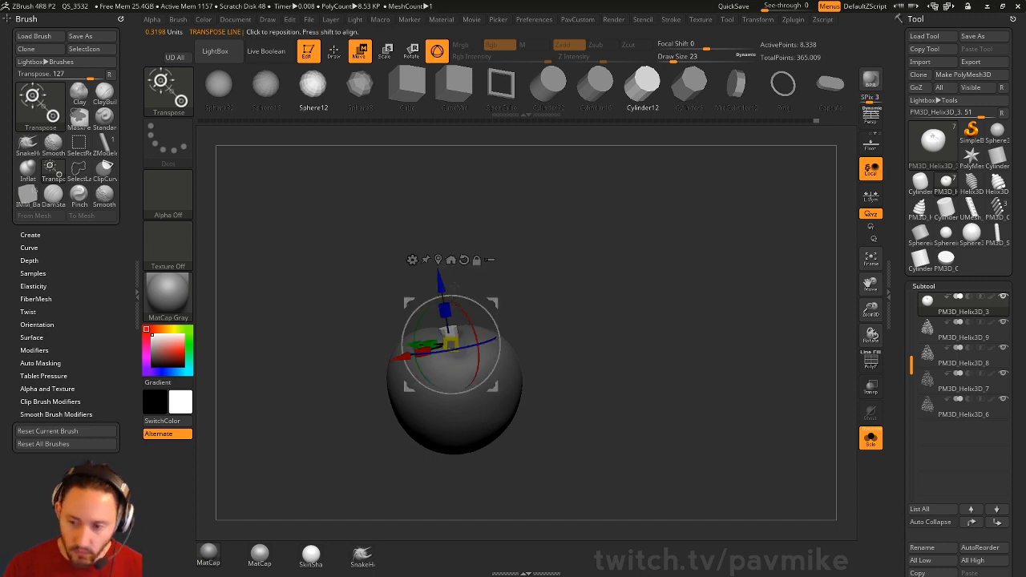
left_click_drag(452, 344, 454, 337)
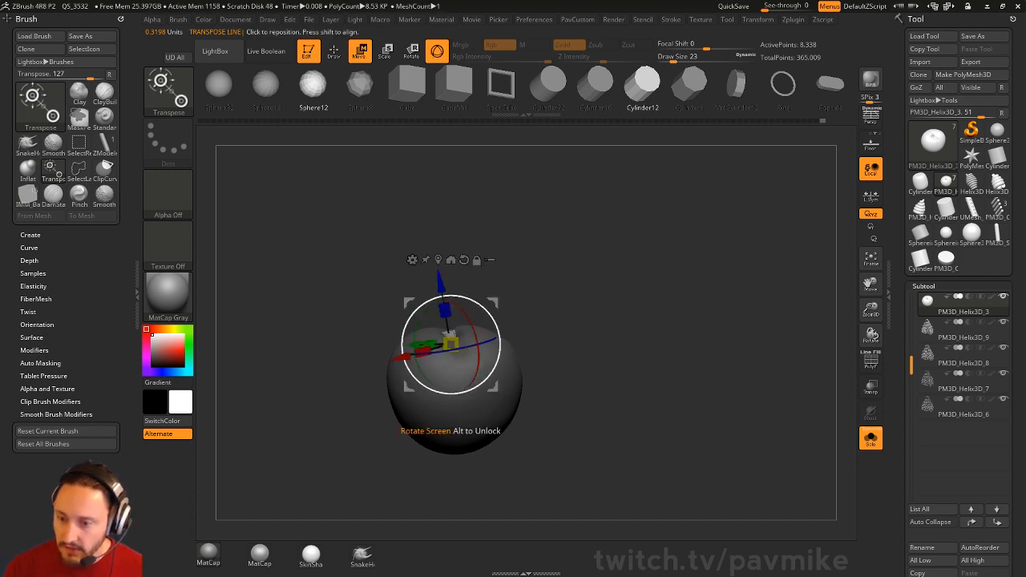
left_click_drag(486, 307, 488, 320)
mouse_move(456, 284)
left_mouse_down("ctrl")
mouse_move(472, 239)
mouse_move(477, 140)
left_mouse_up("ctrl")
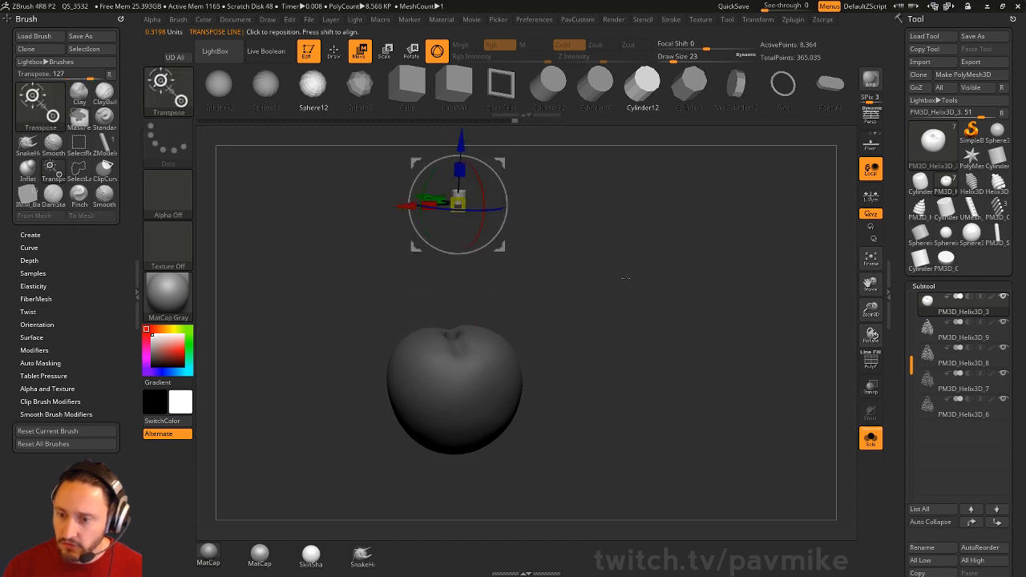
Step: Rotate and reposition the upper cylinder copy so it leans away from the one in the dimple
left_click_drag(625, 277, 476, 243, "alt")
left_click_drag(488, 295, 497, 310)
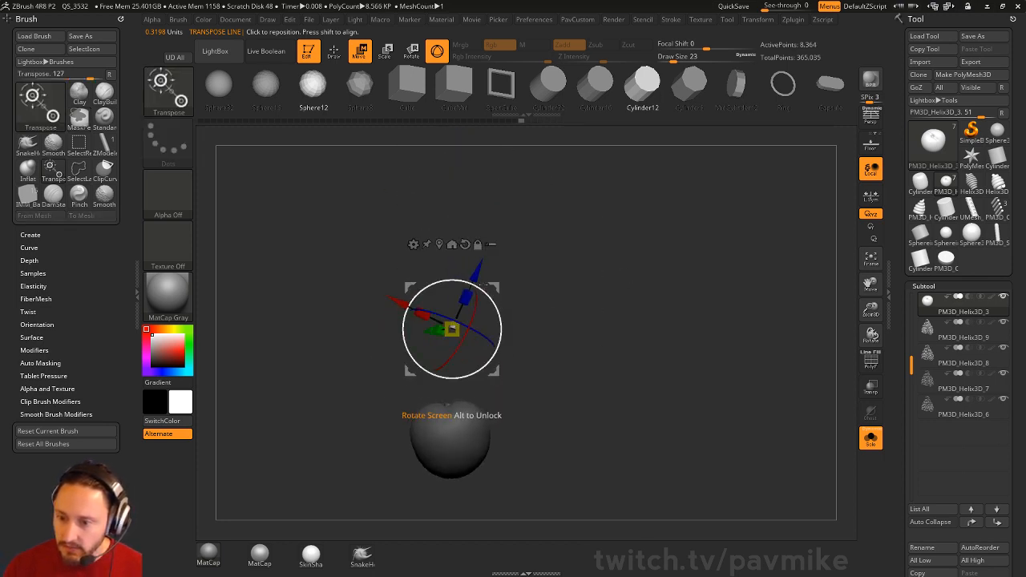
left_click_drag(469, 276, 496, 214)
key("q")
mouse_move(601, 284)
left_mouse_down()
mouse_move(634, 289)
mouse_move(565, 272)
left_mouse_up()
key("w")
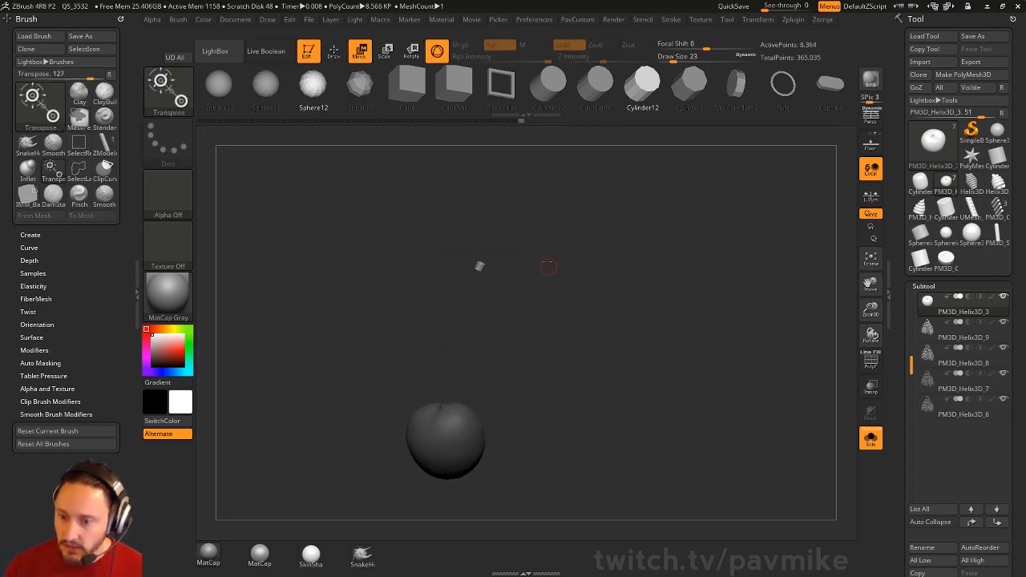
left_click_drag(505, 211, 492, 247)
mouse_move(593, 284)
left_mouse_down()
mouse_move(657, 311)
mouse_move(618, 267)
mouse_move(648, 337)
left_mouse_up()
key("q")
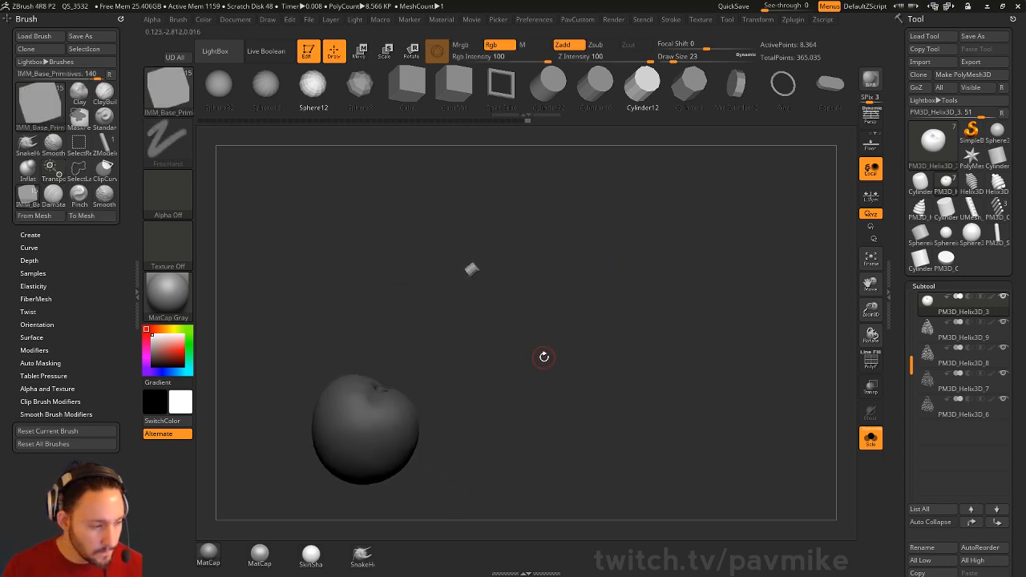
Step: Isolate the two cylinders using SelectRect and split the hidden cherry body into its own subtool
mouse_move(571, 338)
left_mouse_down()
mouse_move(614, 334)
mouse_move(603, 298)
mouse_move(621, 347)
left_mouse_up()
key("s")
left_click_drag(620, 348, 616, 346)
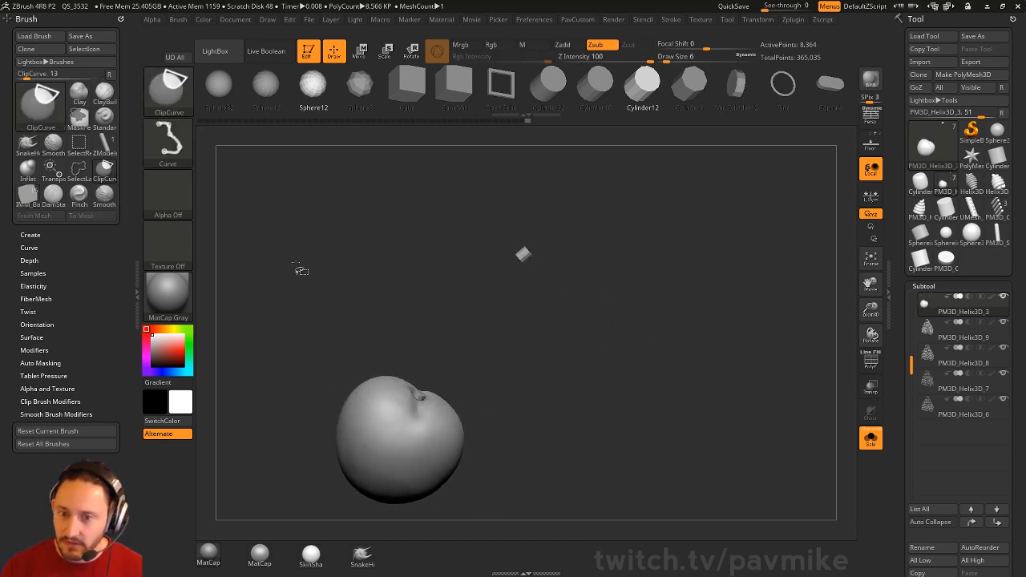
left_click(167, 90, "ctrl+shift")
left_click(267, 98)
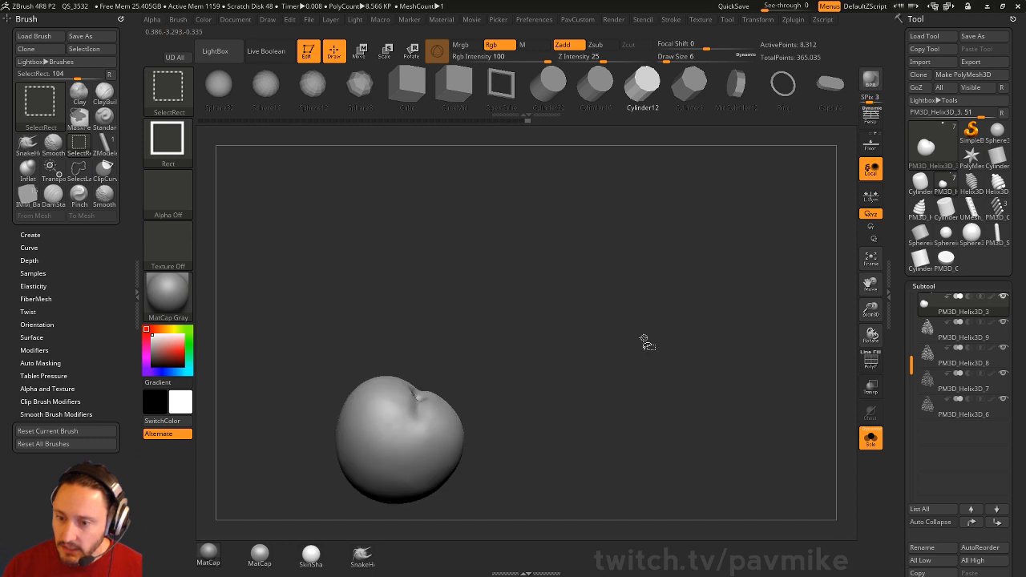
left_click(523, 253, "ctrl+shift")
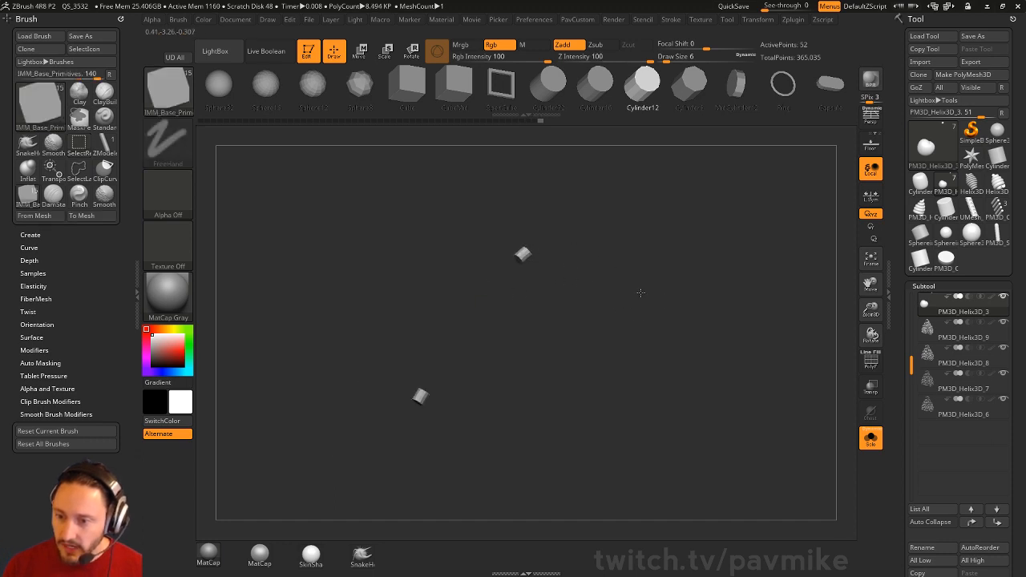
key("2")
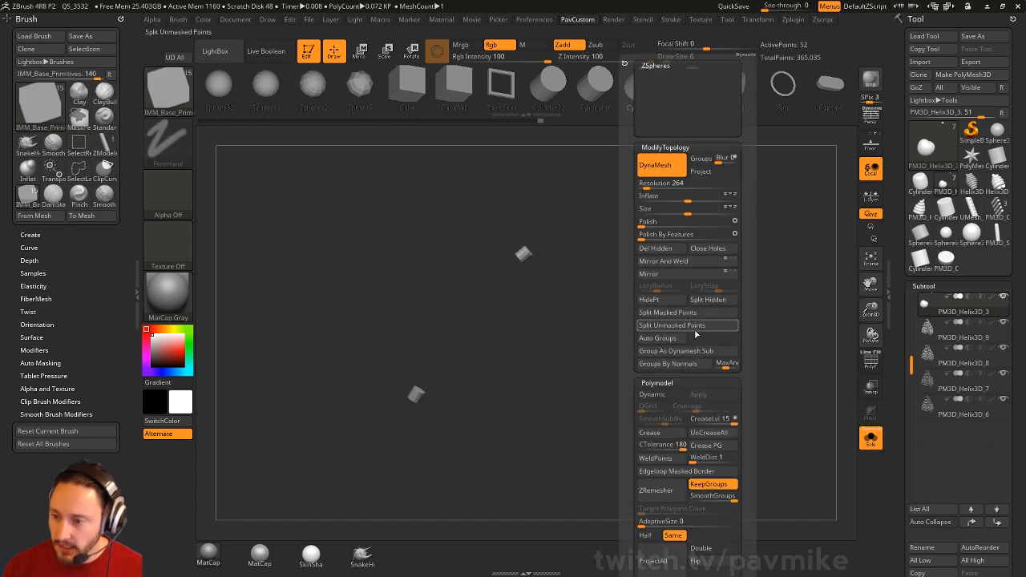
left_click(699, 301)
left_click_drag(641, 321, 651, 360)
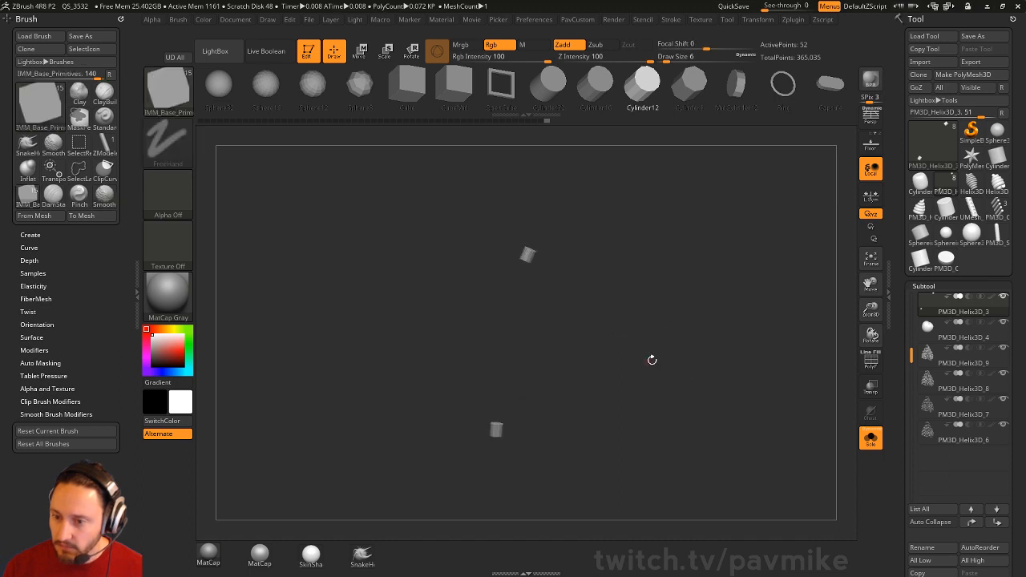
Step: Show the polyframe and delete the facing end caps of both cylinders with the ZModeler polygon Delete action
left_click(863, 366)
left_click_drag(772, 360, 799, 424, "alt")
left_click_drag(698, 369, 708, 296)
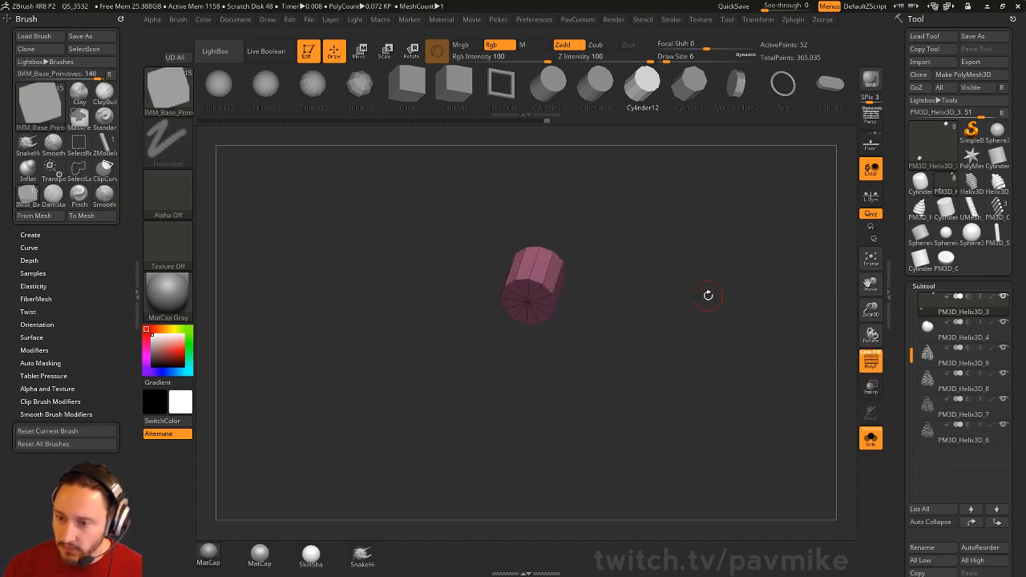
key("b")
key("z")
key("m")
key("space")
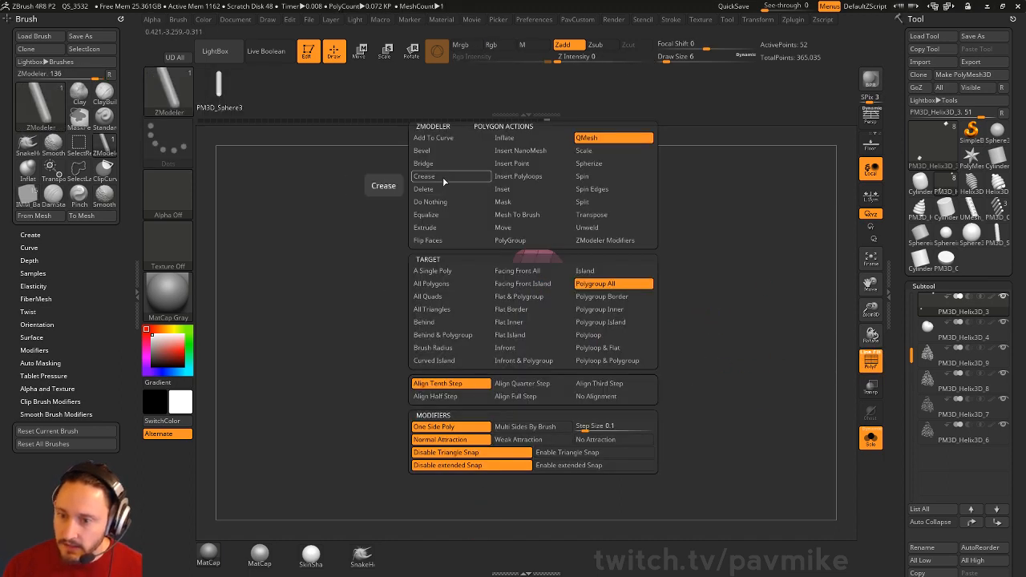
left_click(425, 189)
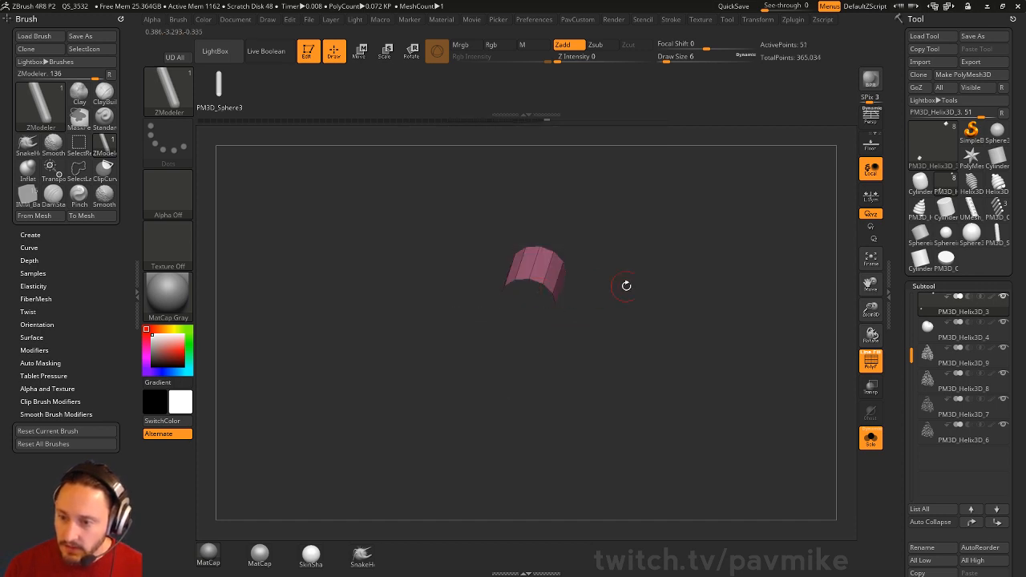
left_click_drag(625, 286, 478, 454)
Step: Bridge the open ends of the two cylinders with the ZModeler edge action to form a continuous curved stem
key("space")
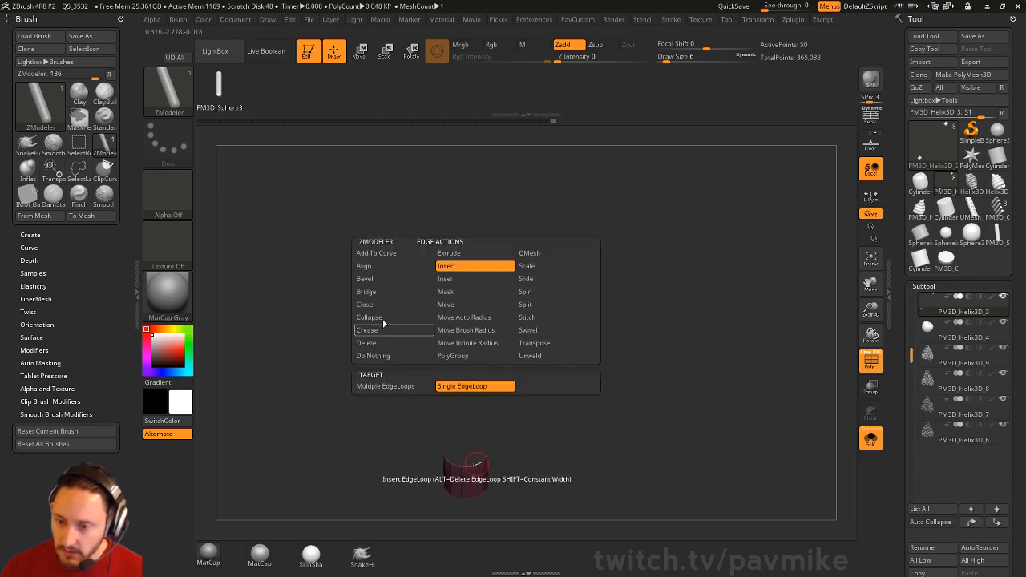
left_click(393, 291)
left_click(453, 385)
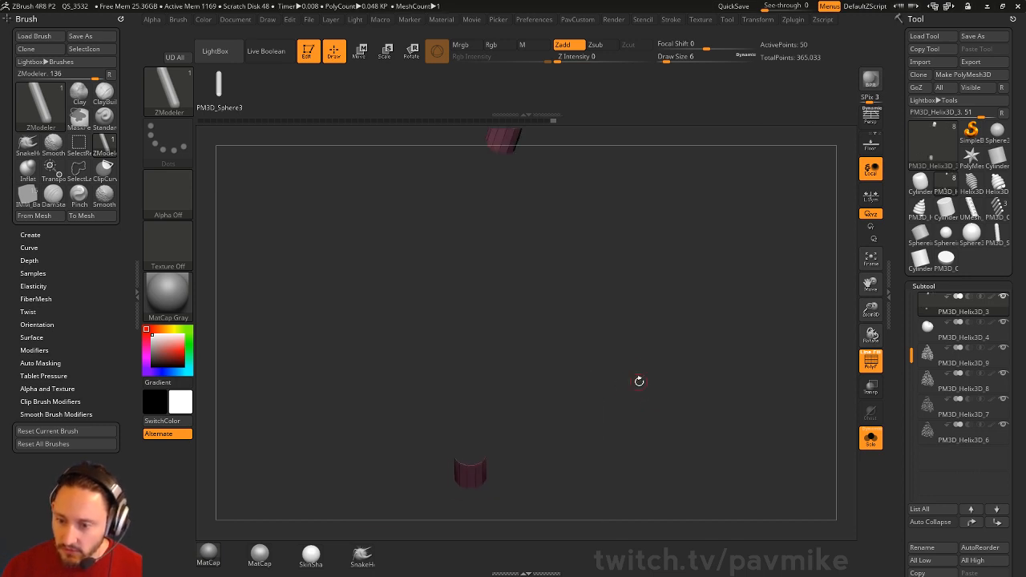
left_click_drag(558, 405, 552, 327)
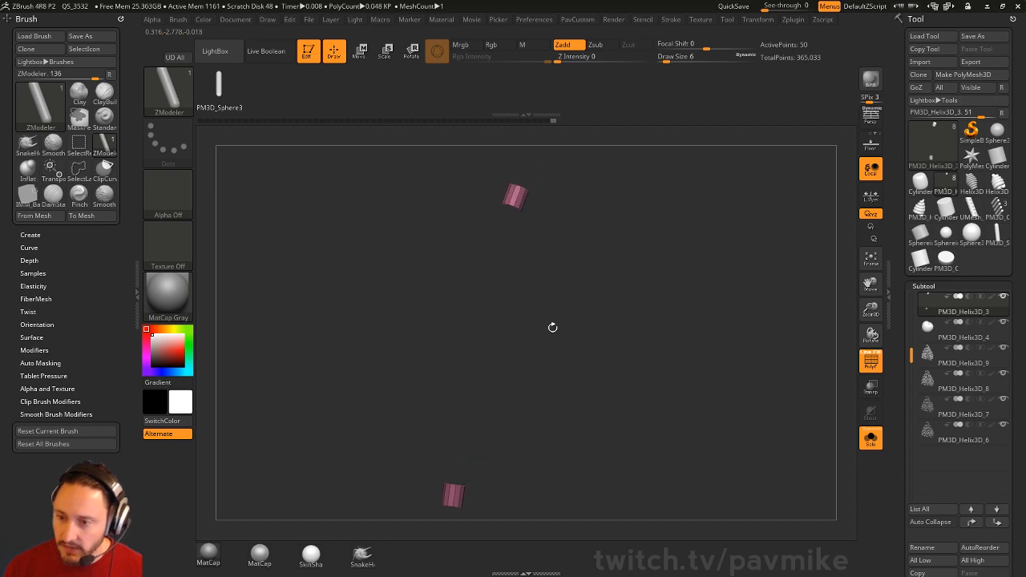
left_click_drag(512, 203, 585, 194)
left_click_drag(636, 280, 584, 307)
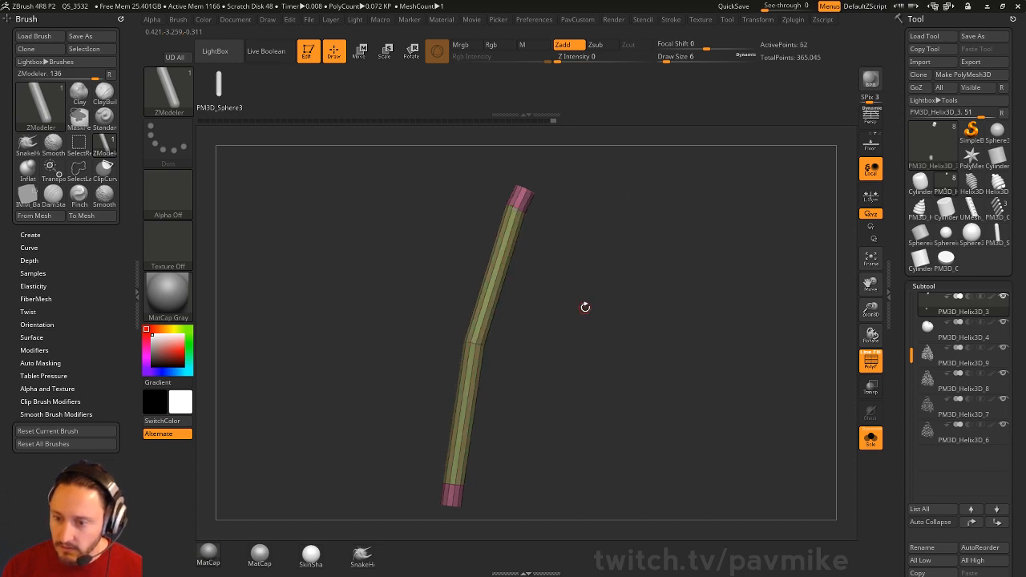
Step: Adjust the bend in the middle of the stem with the Move brush at draw size 112
key("s")
key("b")
key("m")
key("v")
key("s")
mouse_move(481, 330)
left_mouse_down()
mouse_move(468, 323)
mouse_move(482, 313)
left_mouse_up()
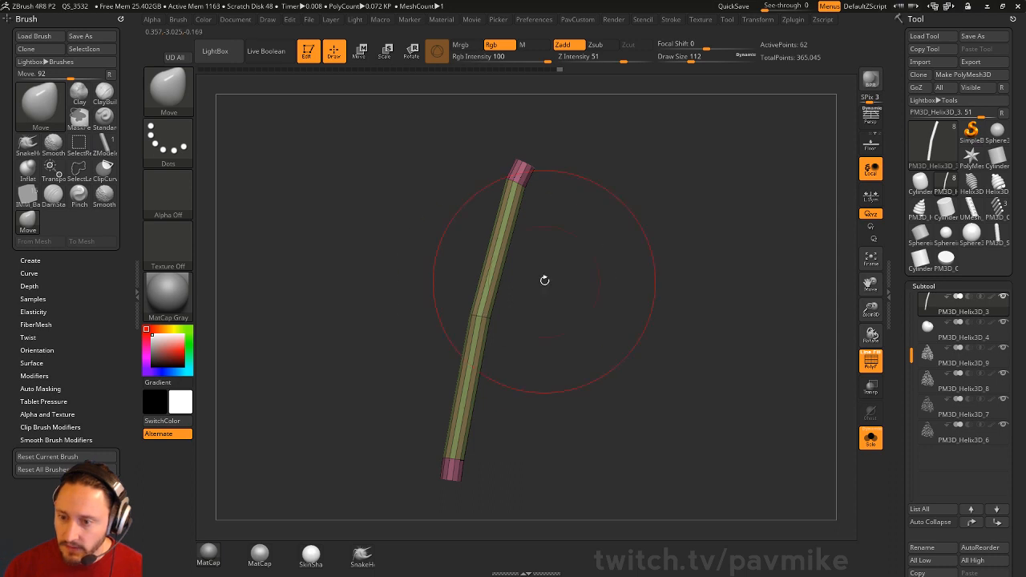
Step: Switch back to ZModeler and set its edge Insert action to target Multiple EdgeLoops
key("b")
key("z")
key("m")
right_click(497, 259)
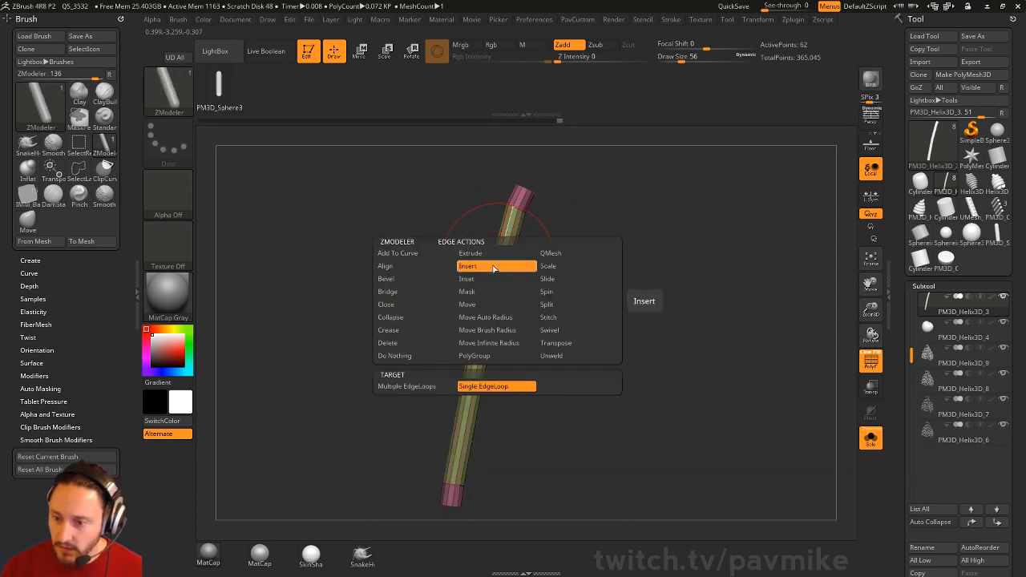
left_click(406, 386)
mouse_move(653, 288)
left_mouse_down()
mouse_move(650, 275)
mouse_move(634, 291)
mouse_move(646, 285)
left_mouse_up()
Step: Regroup the stem's polygons by their normals so the sides form one polygroup
key("2")
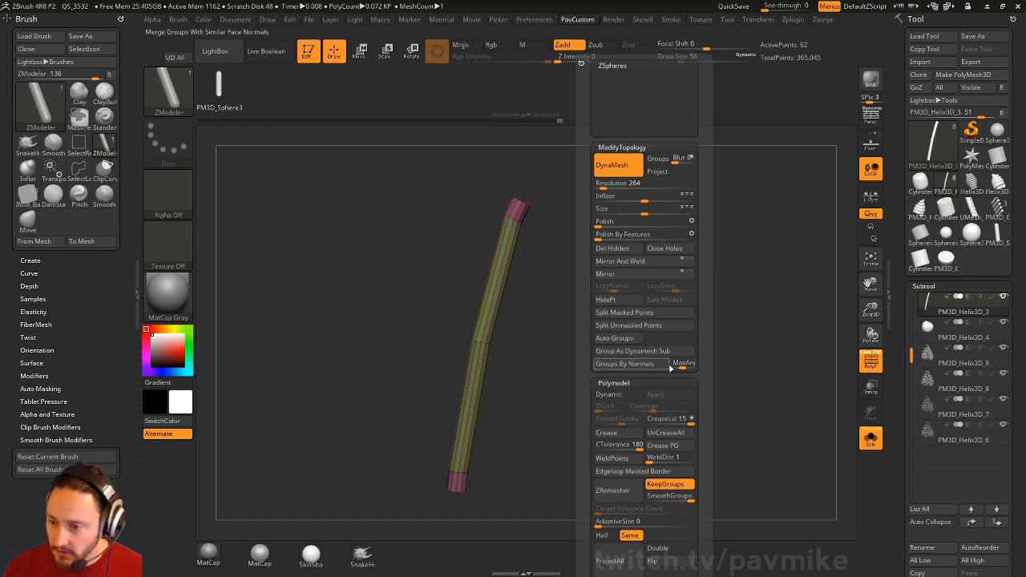
left_click(670, 367)
left_click_drag(542, 367, 548, 346)
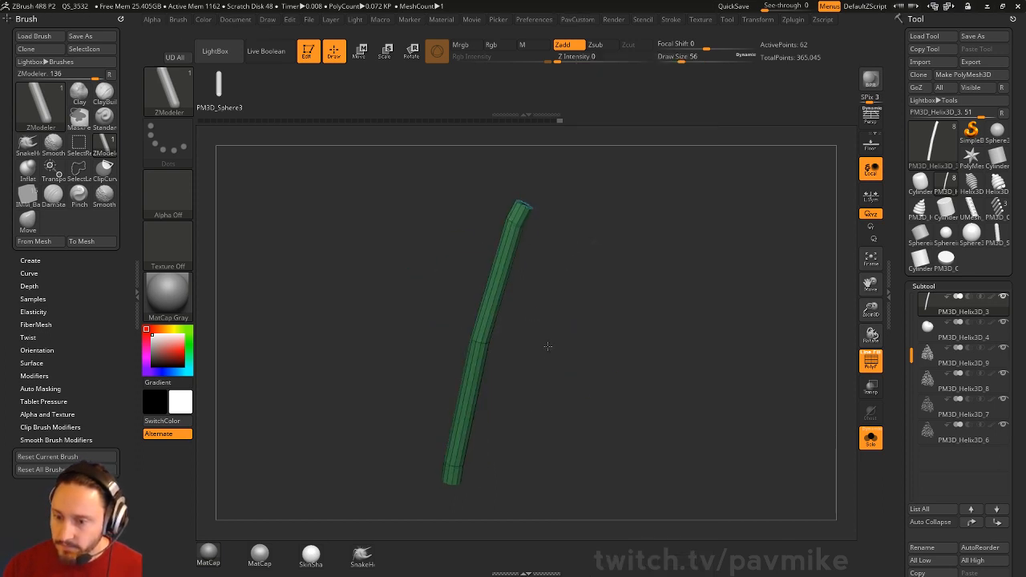
Step: Try to ZRemesh the stem at the same polygon count with its polygroups kept
key("2")
scroll(601, 434, "down", 2)
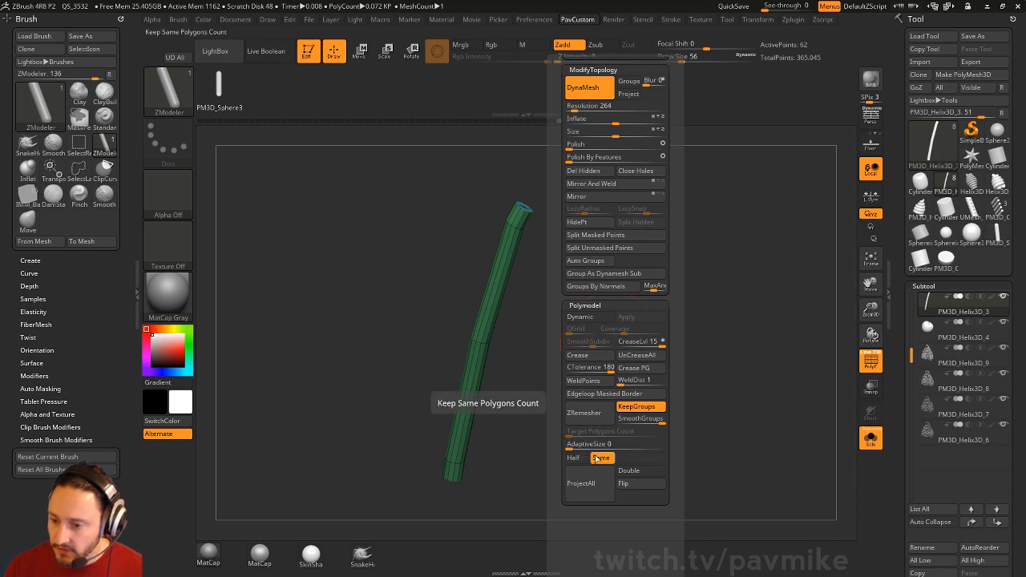
left_click(584, 412)
key("ctrl+z")
Step: ZRemesh the stem with the Double polygon count, Adapt and KeepGroups options enabled
key("2")
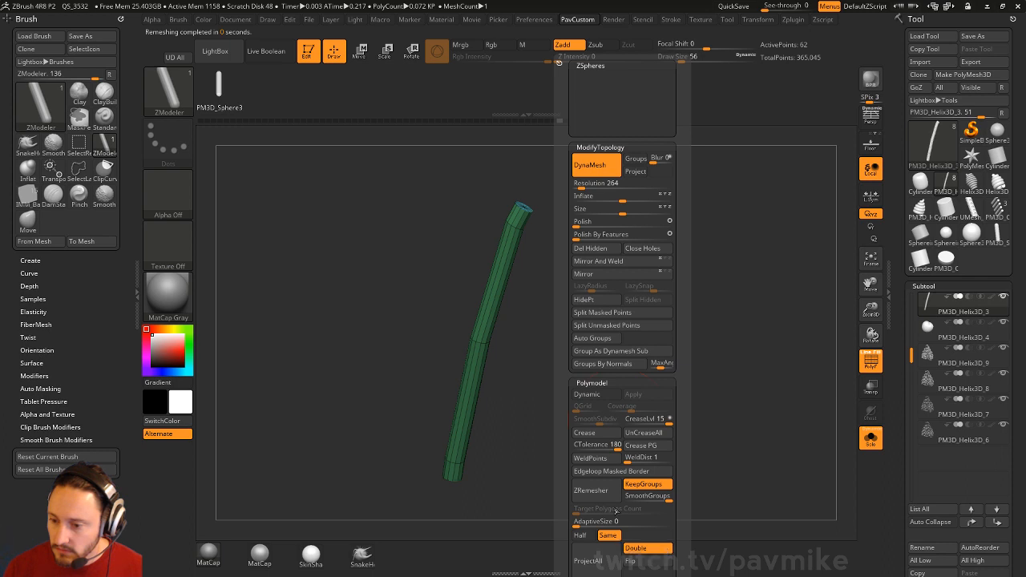
scroll(903, 267, "down", 8)
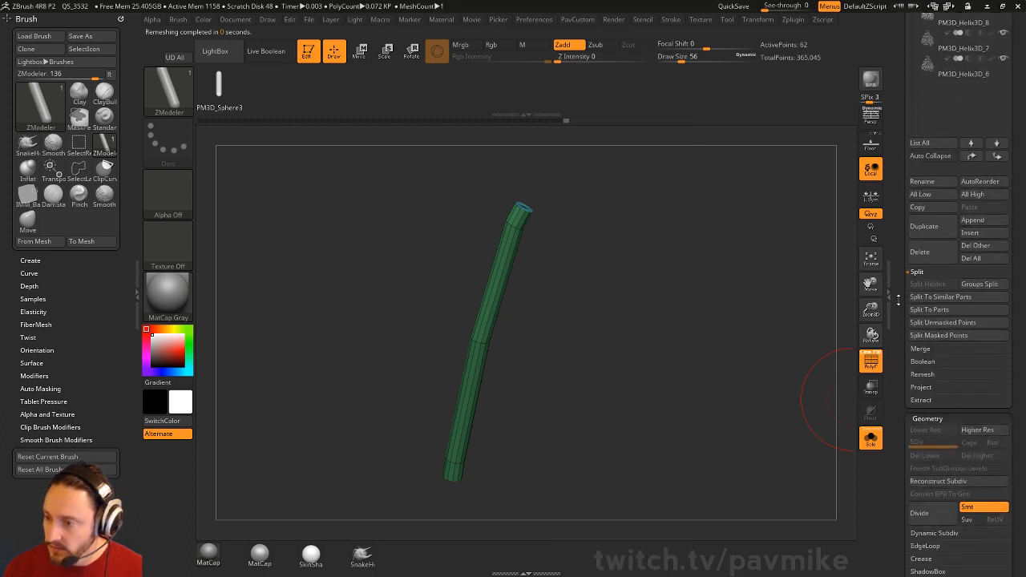
scroll(901, 329, "down", 4)
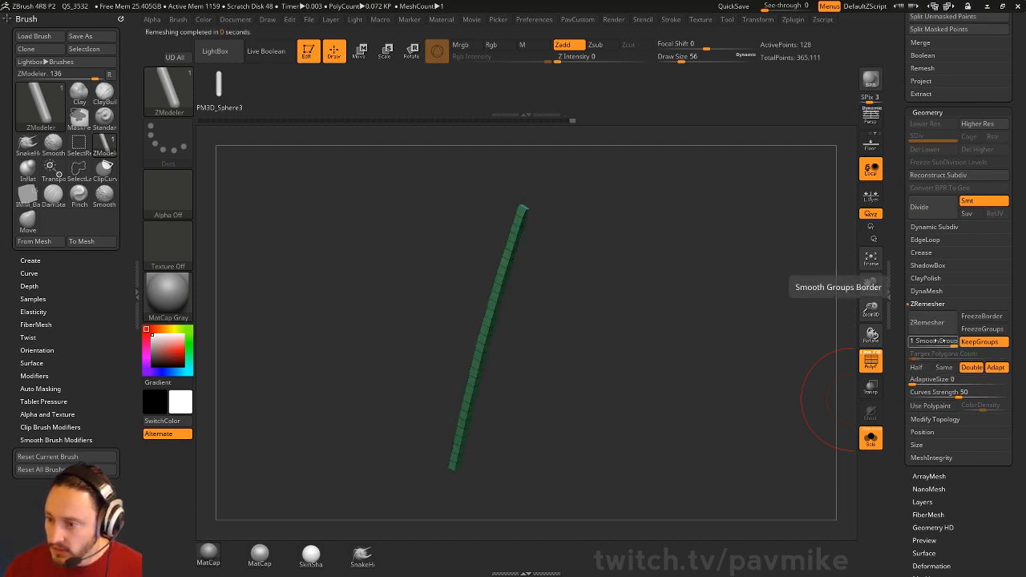
Step: Crease the stem's polygroup borders, subdivide it once and delete the lower subdivision level
key("ctrl+d")
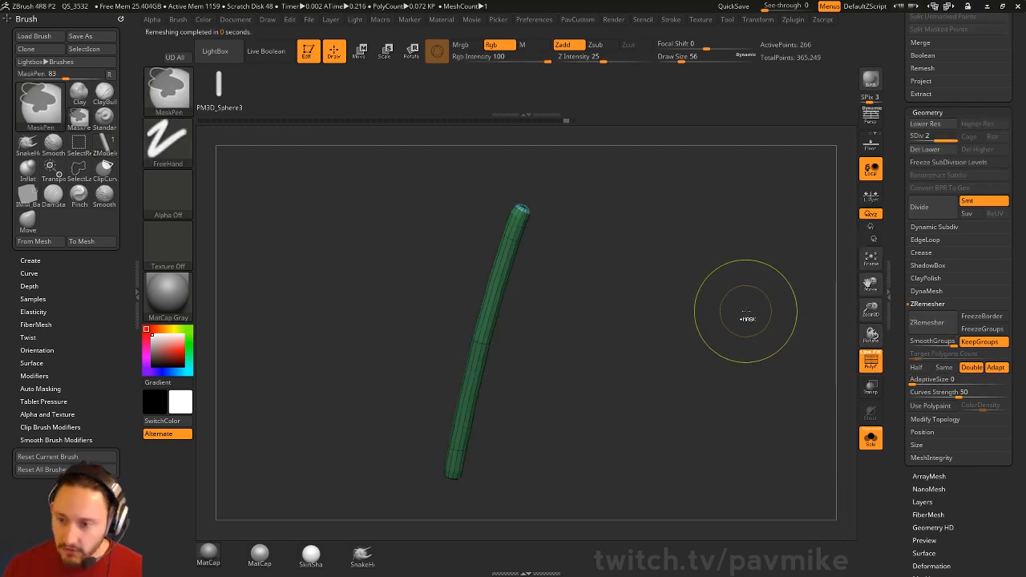
key("ctrl+z")
key("2")
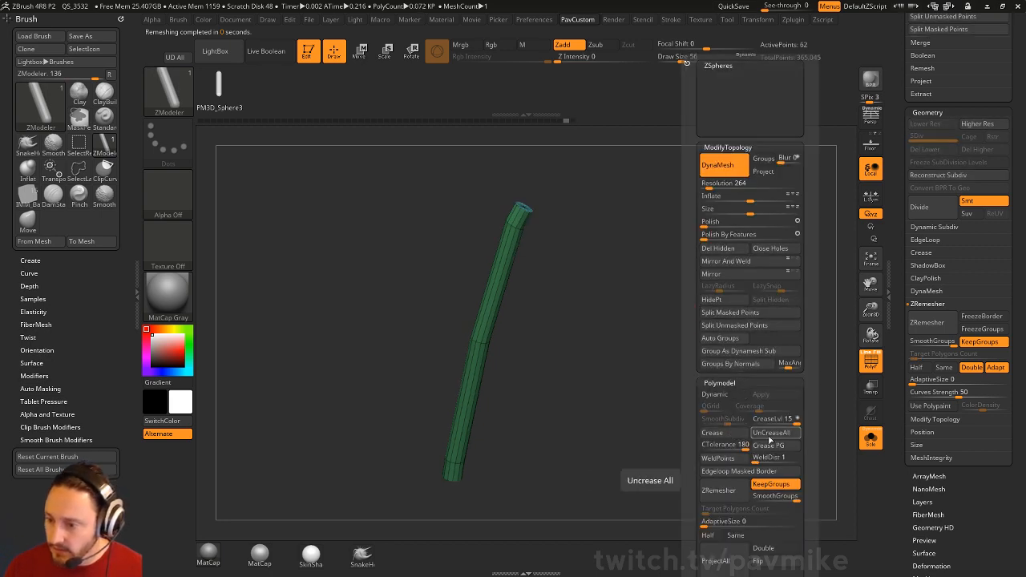
key("ctrl+d")
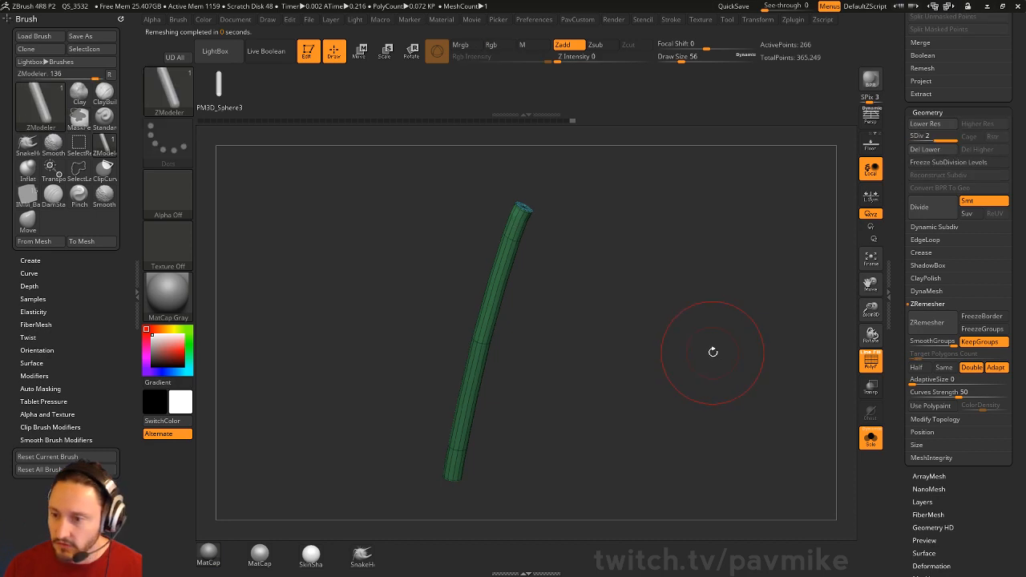
key("2")
left_click(924, 149)
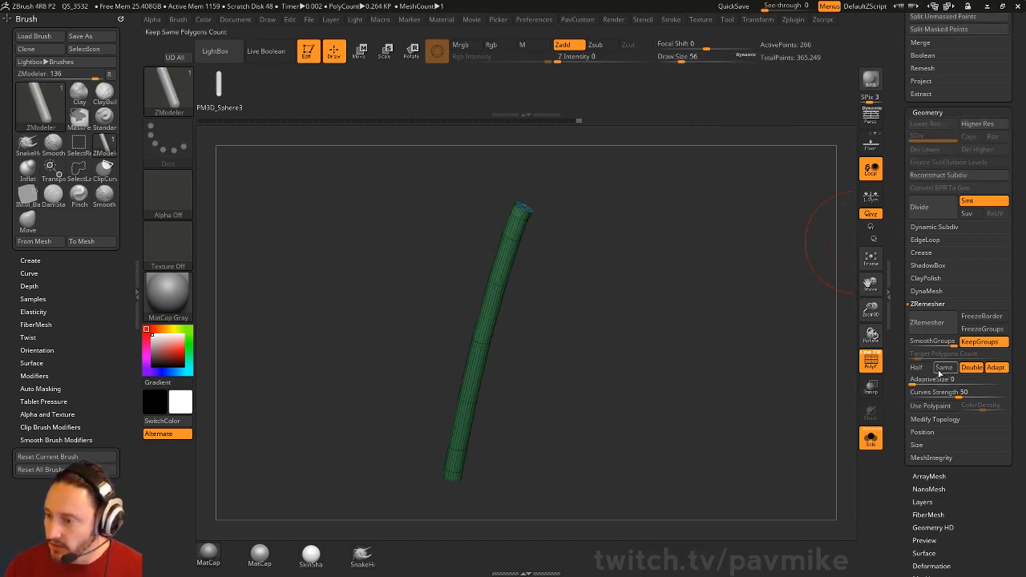
Step: ZRemesh the stem at the Same polygon count with its polygroups kept, and show the other subtools again without the polyframe
left_click(935, 323)
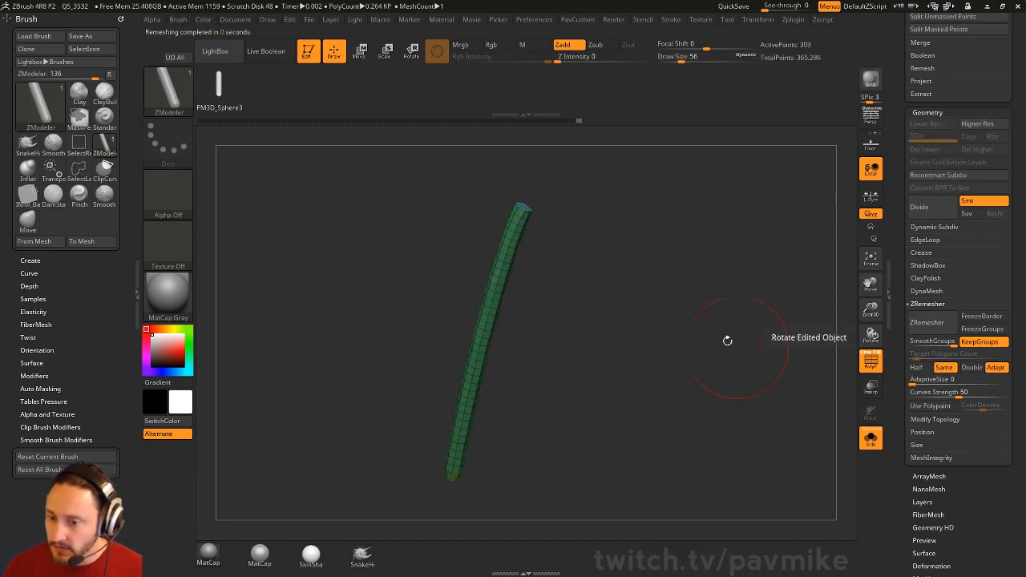
left_click_drag(726, 339, 709, 315)
left_click(864, 361)
left_click_drag(741, 362, 753, 322, "alt")
left_click(864, 437)
left_click_drag(655, 275, 678, 297)
Step: Thin the stem by applying an Inflate deformation of -10
key("grave")
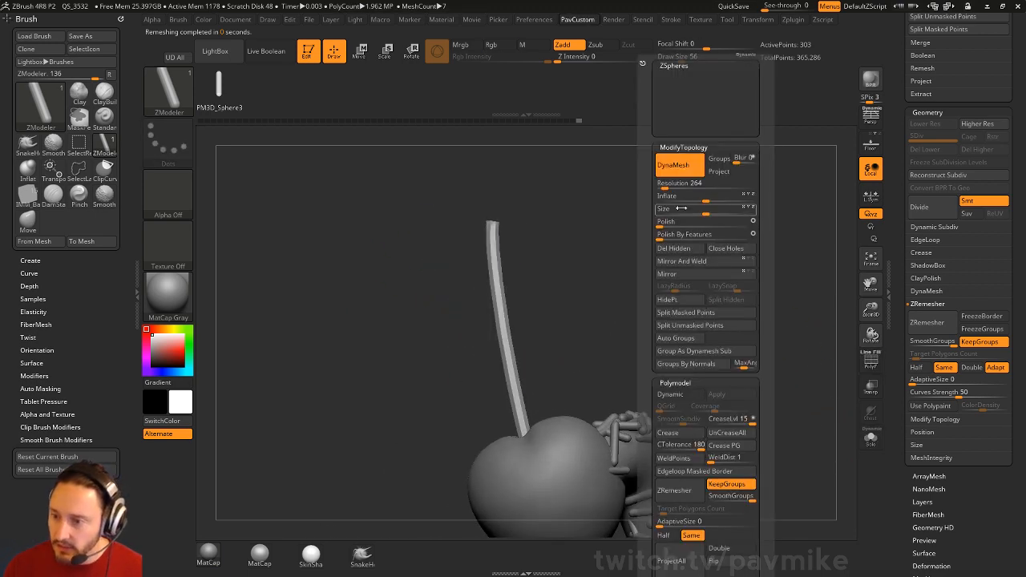
left_click_drag(705, 198, 700, 199)
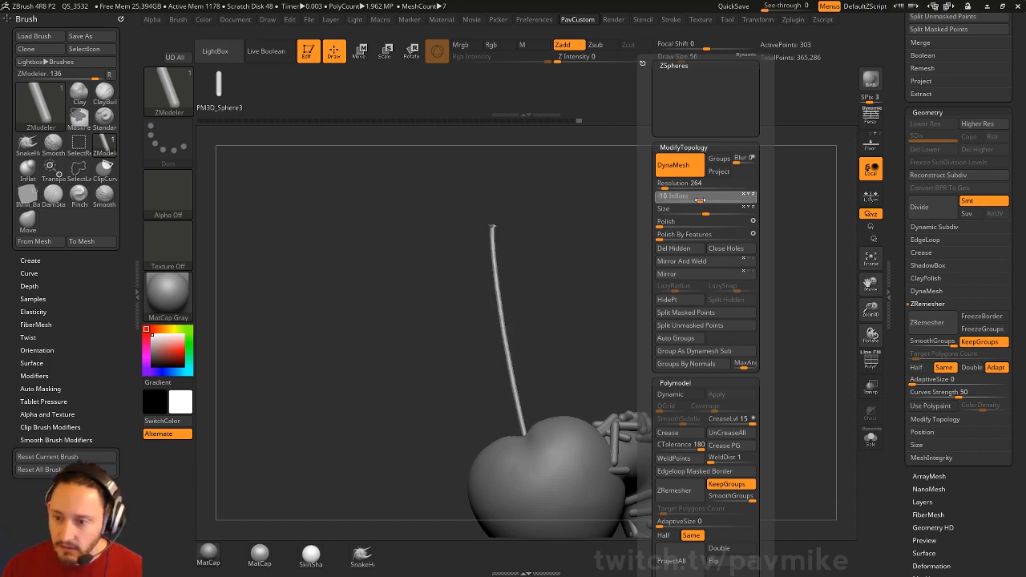
left_click_drag(572, 242, 633, 246)
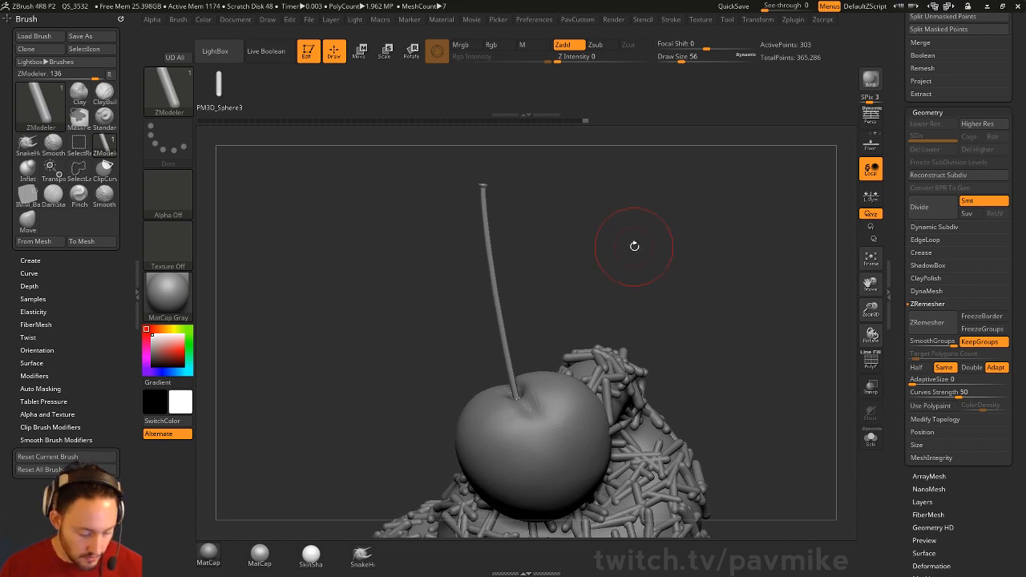
Step: Thicken the stem's base where it enters the cherry's dimple using the Inflat brush
key("b")
key("i")
key("n")
key("s")
mouse_move(517, 170)
left_mouse_down()
mouse_move(498, 241)
mouse_move(508, 311)
left_mouse_up()
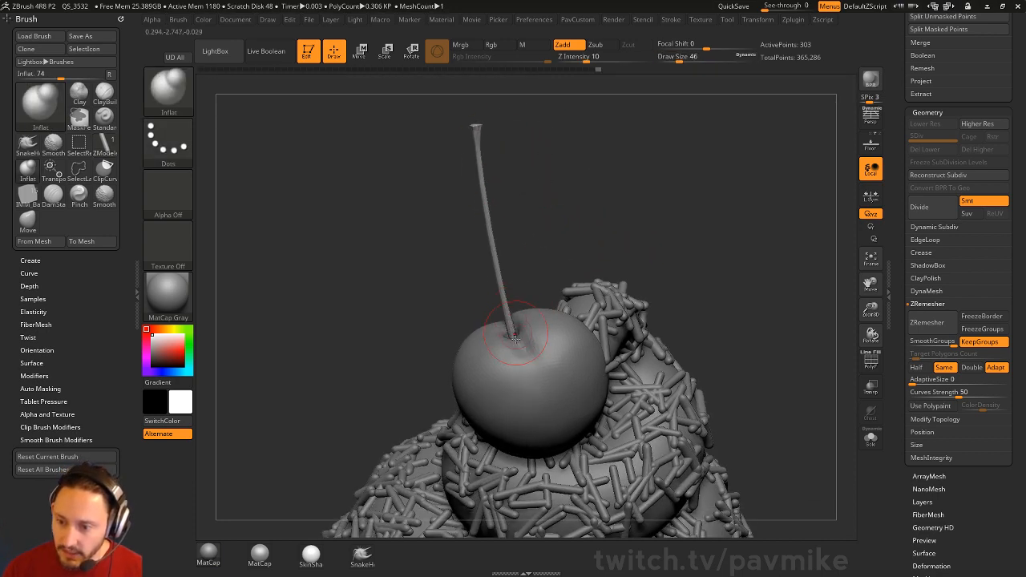
left_click_drag(609, 241, 641, 245)
key("s")
left_click_drag(512, 347, 528, 348)
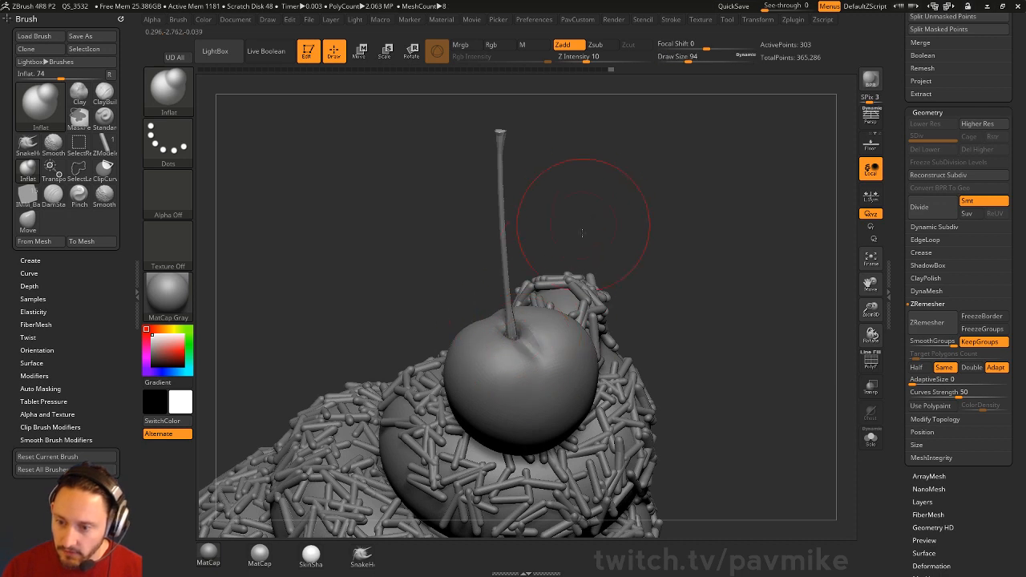
left_click_drag(582, 233, 507, 261)
mouse_move(637, 236)
left_mouse_down()
mouse_move(607, 224)
mouse_move(577, 238)
mouse_move(595, 257)
mouse_move(591, 281)
mouse_move(533, 255)
left_mouse_up()
Step: Swell the stem's upper tip into a rounded knob using a small Inflat brush
key("s")
key("b")
key("s")
key("t")
key("s")
key("b")
key("i")
key("n")
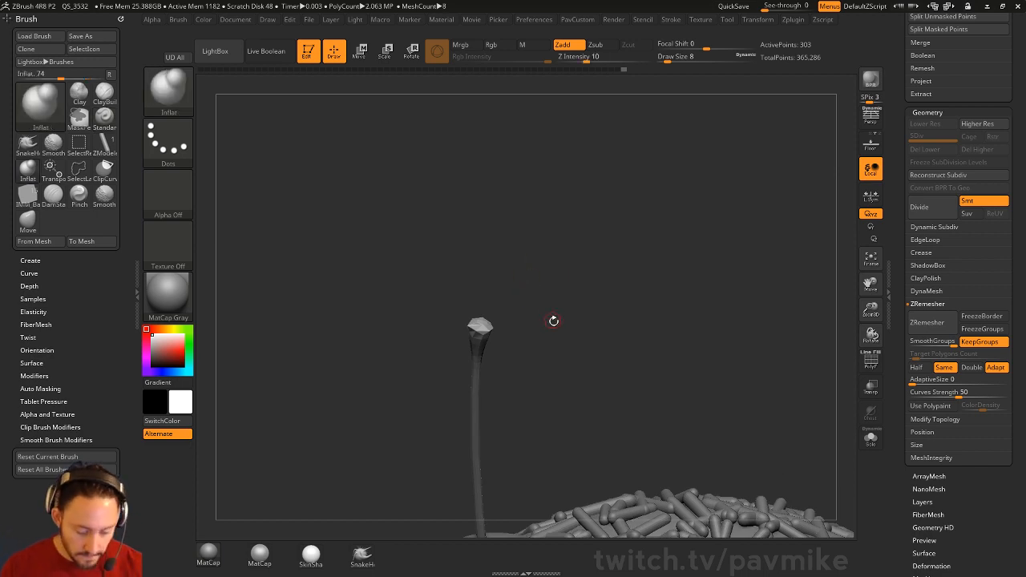
mouse_move(553, 321)
left_mouse_down()
mouse_move(481, 335)
mouse_move(480, 357)
left_mouse_up()
mouse_move(539, 329)
left_mouse_down()
mouse_move(547, 296)
mouse_move(593, 293)
mouse_move(549, 267)
left_mouse_up()
left_click_drag(480, 277, 465, 260)
Step: Select the cherry body, hide the stem and smooth the dimple with a draw size of 18
scroll(909, 227, "up", 10)
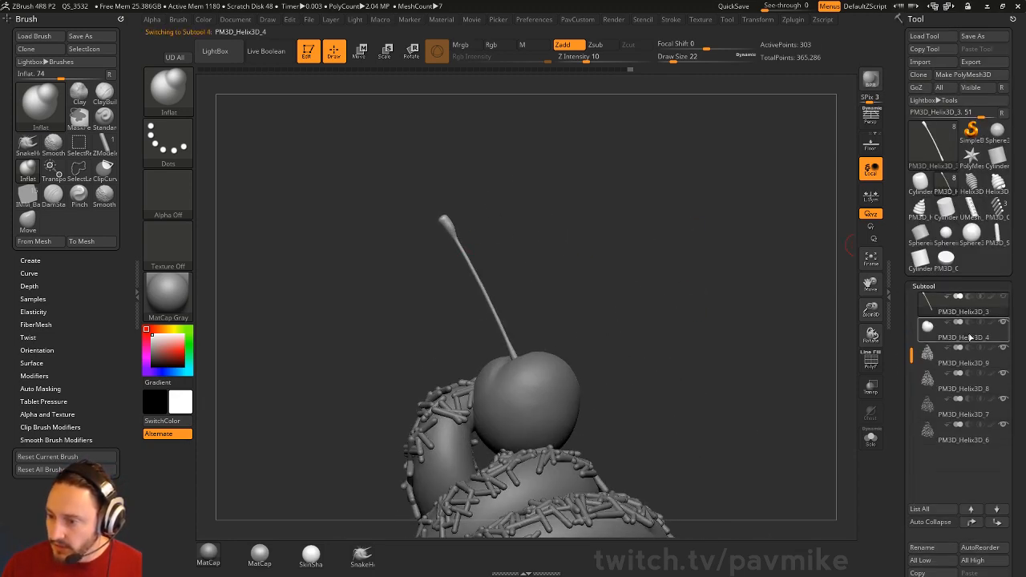
left_click(965, 335)
mouse_move(657, 298)
left_mouse_down()
mouse_move(618, 318)
mouse_move(638, 345)
mouse_move(680, 329)
mouse_move(601, 361)
left_mouse_up()
key("s")
key("b")
key("s")
key("t")
key("s")
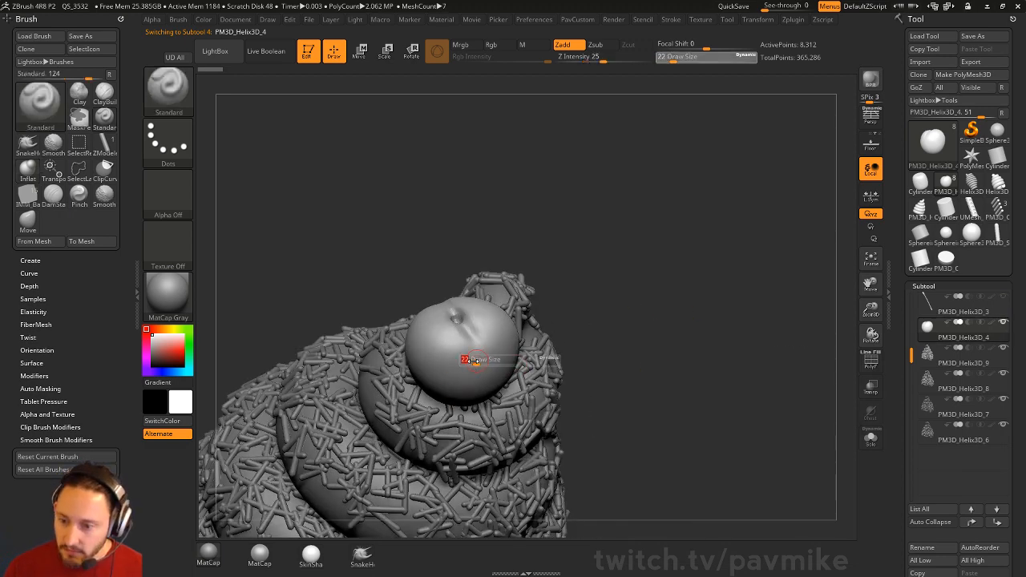
left_click_drag(472, 360, 470, 361)
left_click_drag(456, 318, 472, 328, "shift")
left_click_drag(606, 307, 698, 285)
Step: ZRemesh the cherry body at Half the polygon count with KeepGroups off and AdaptiveSize 7, and show its polyframe
key("5")
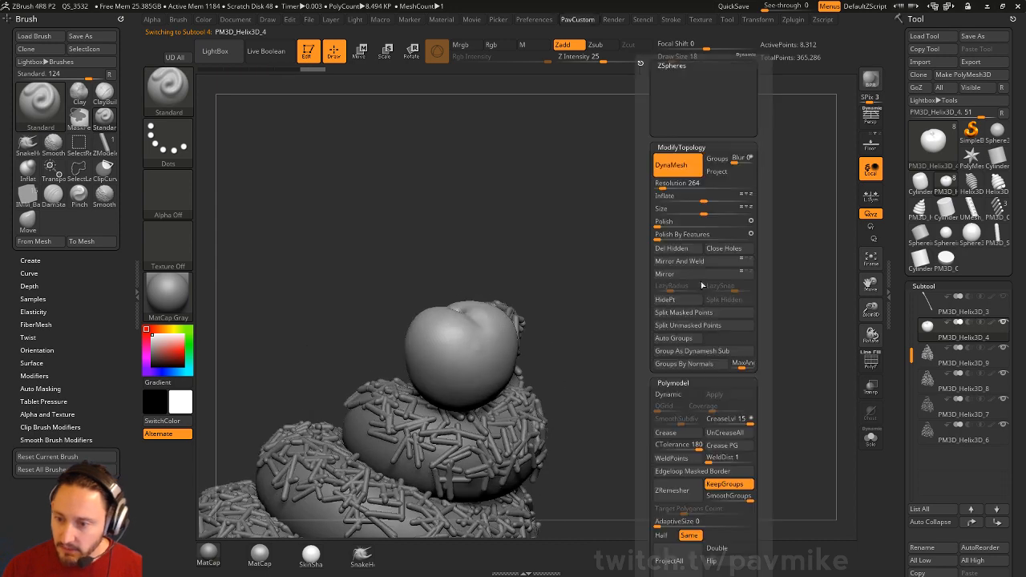
scroll(680, 346, "down", 5)
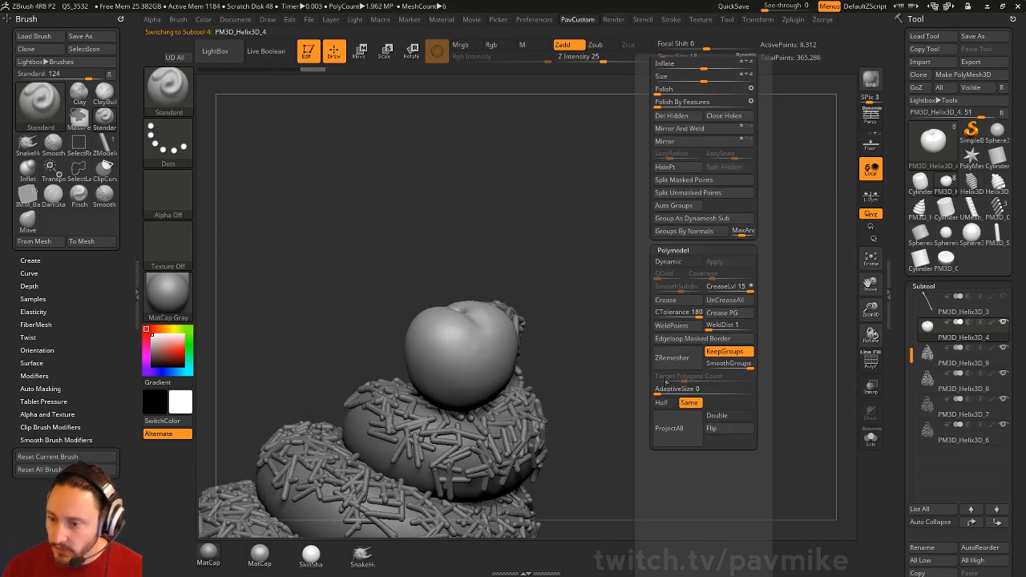
left_click(724, 354)
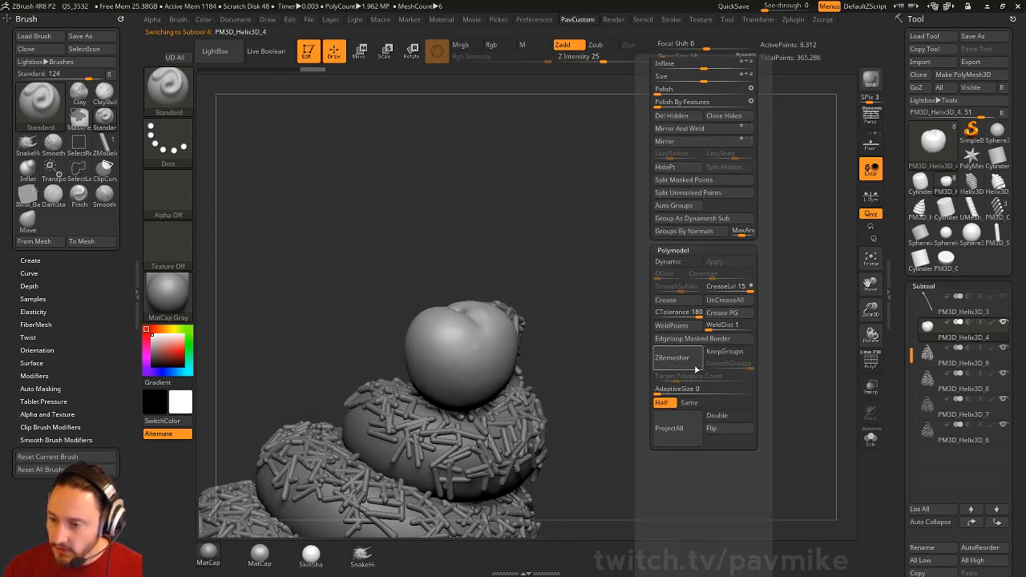
left_click_drag(660, 387, 664, 388)
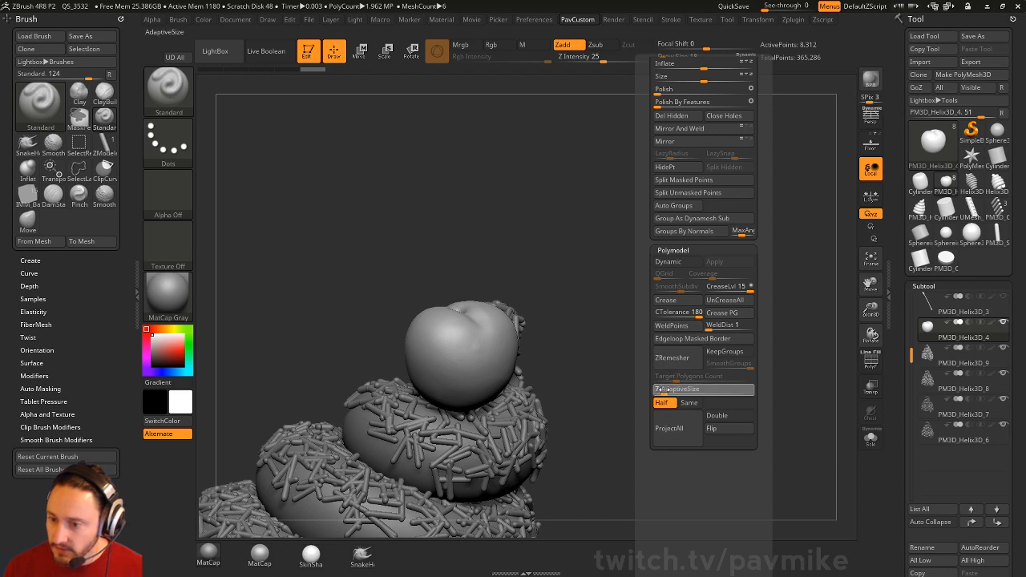
left_click(683, 358)
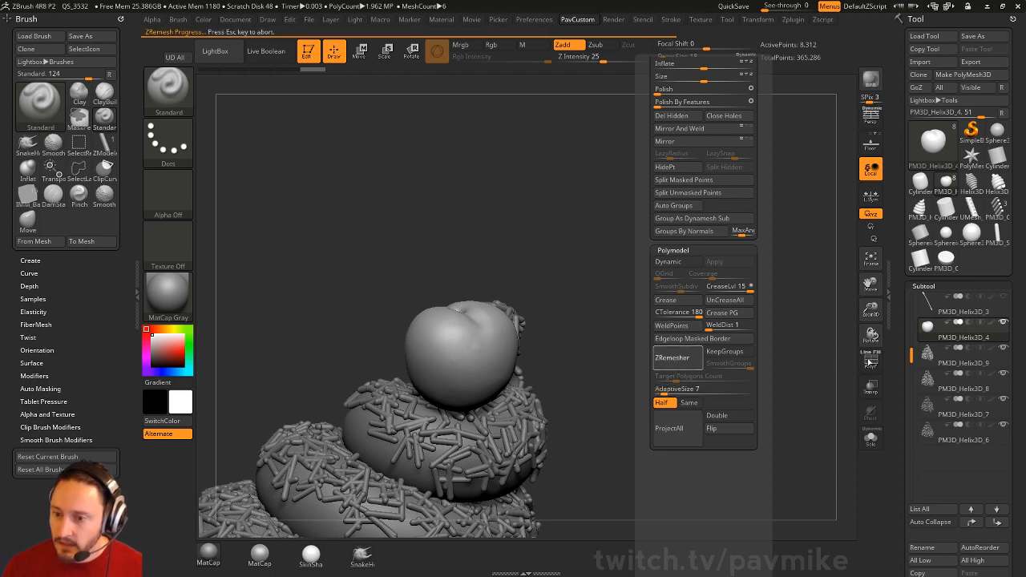
left_click(871, 362)
left_click_drag(791, 356, 766, 366)
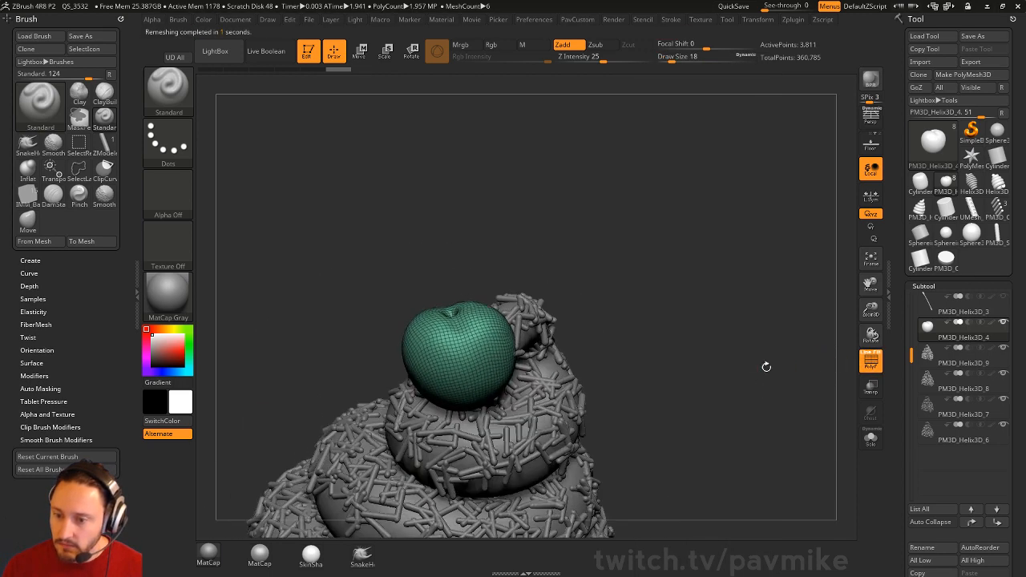
Step: ZRemesh the cherry body a second time at Half density and turn its polyframe off
key("2")
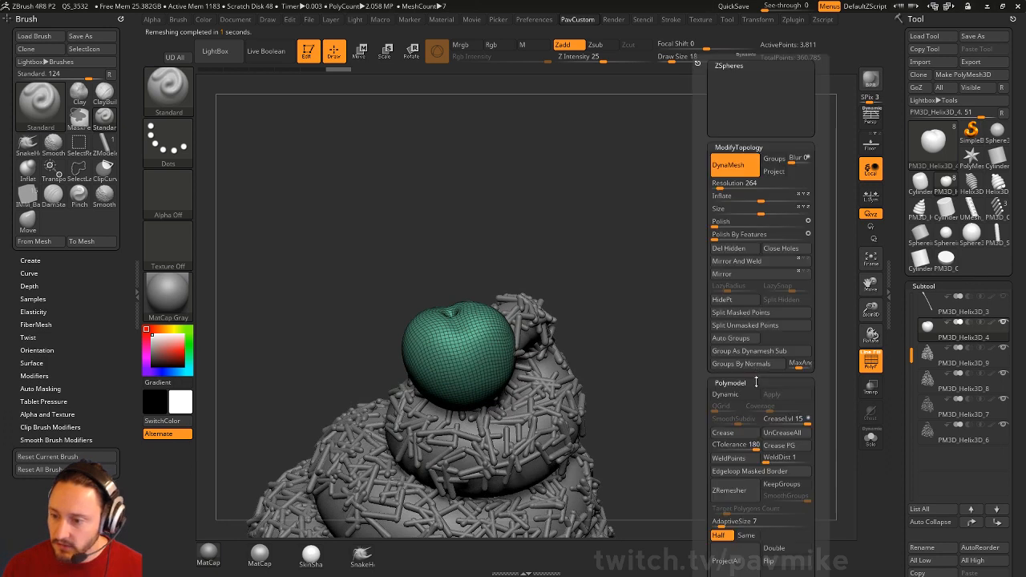
left_click(743, 497)
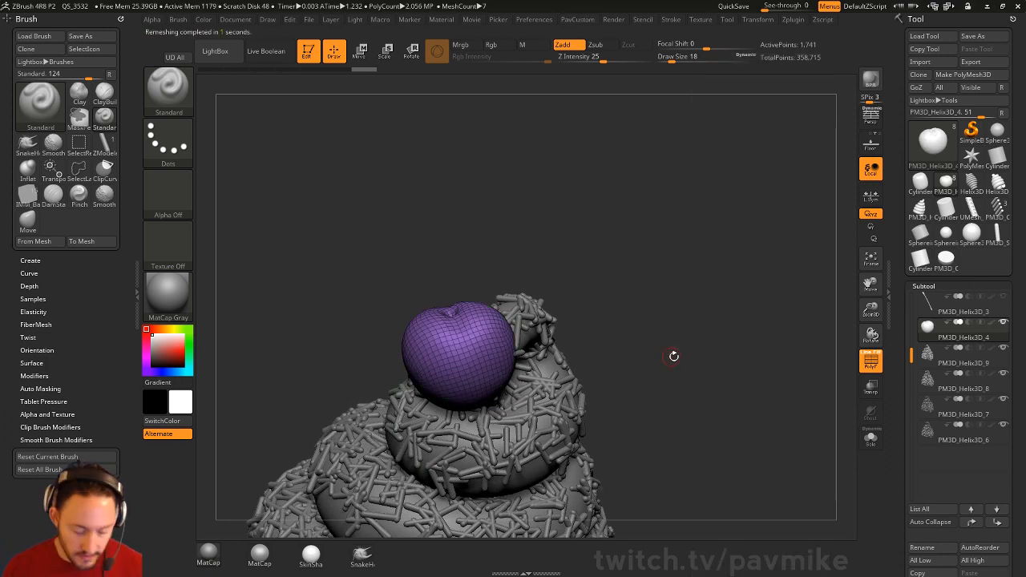
left_click_drag(671, 355, 685, 331)
left_click(873, 360)
mouse_move(731, 299)
left_mouse_down("alt")
mouse_move(723, 290)
mouse_move(792, 321)
mouse_move(692, 325)
mouse_move(741, 305)
mouse_move(678, 300)
mouse_move(745, 306)
mouse_move(637, 265)
left_mouse_up("alt")
Step: Move the cherry body across the top of the swirl so it rests beside the swirl's tip
key("w")
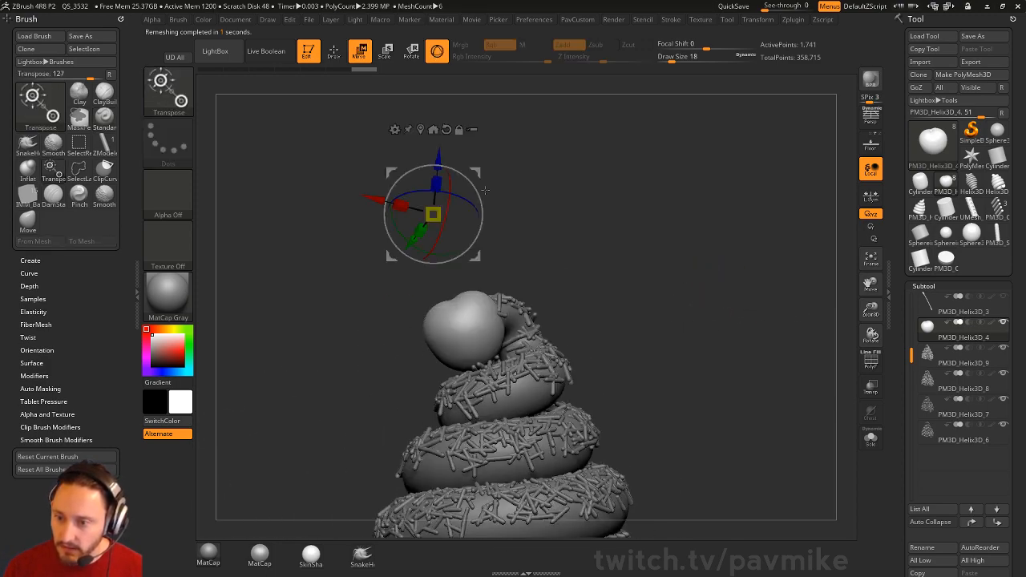
left_click_drag(484, 190, 568, 182)
left_click_drag(687, 197, 552, 184)
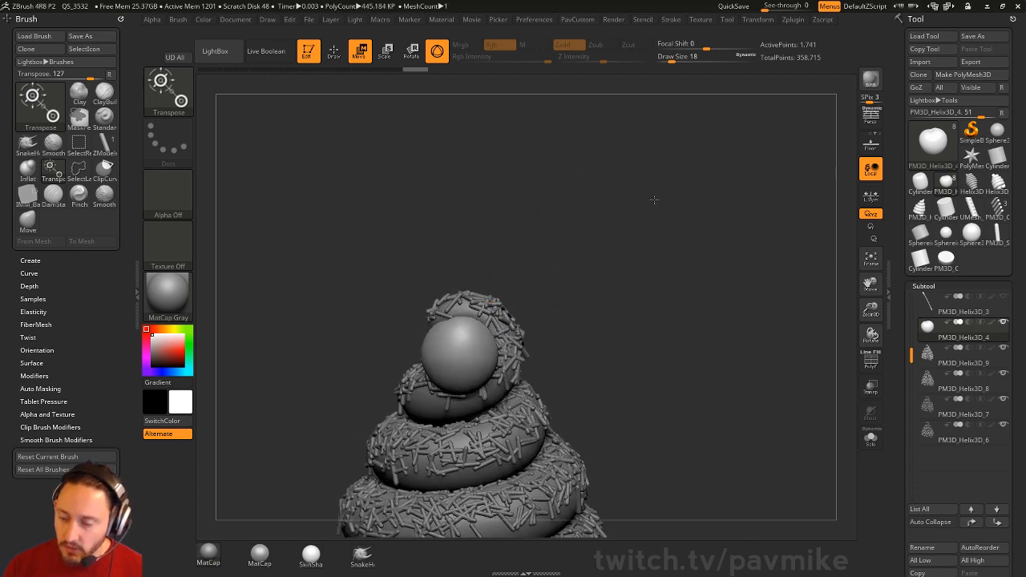
left_click_drag(654, 200, 627, 226)
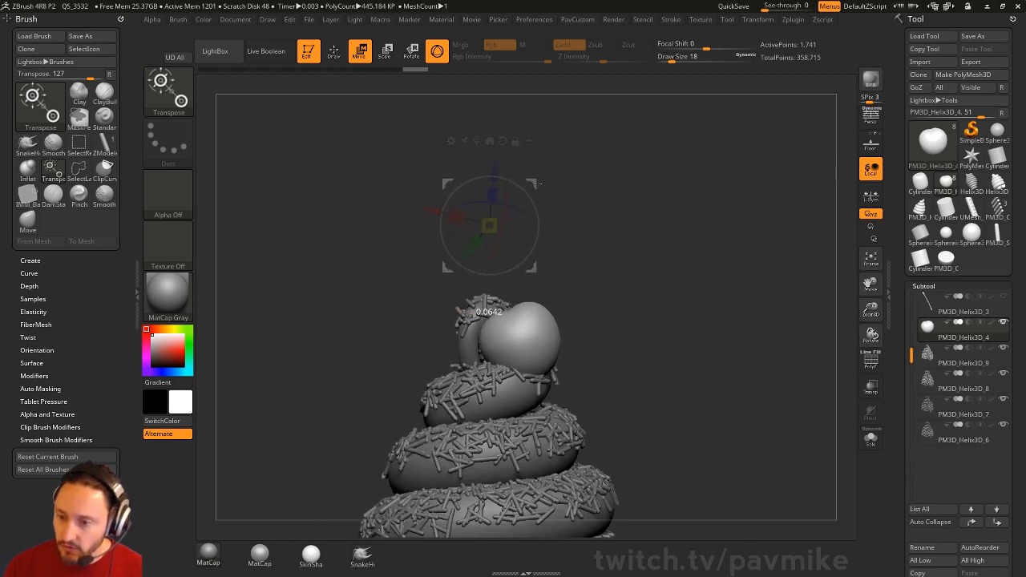
key("q")
mouse_move(601, 322)
left_mouse_down()
mouse_move(537, 349)
mouse_move(670, 290)
left_mouse_up()
Step: Make the hidden stem subtool visible again
key("s")
mouse_move(593, 354)
left_mouse_down()
mouse_move(641, 337)
mouse_move(657, 285)
mouse_move(586, 343)
mouse_move(698, 329)
mouse_move(661, 293)
left_mouse_up()
left_click(568, 382, "alt")
left_click(1001, 323)
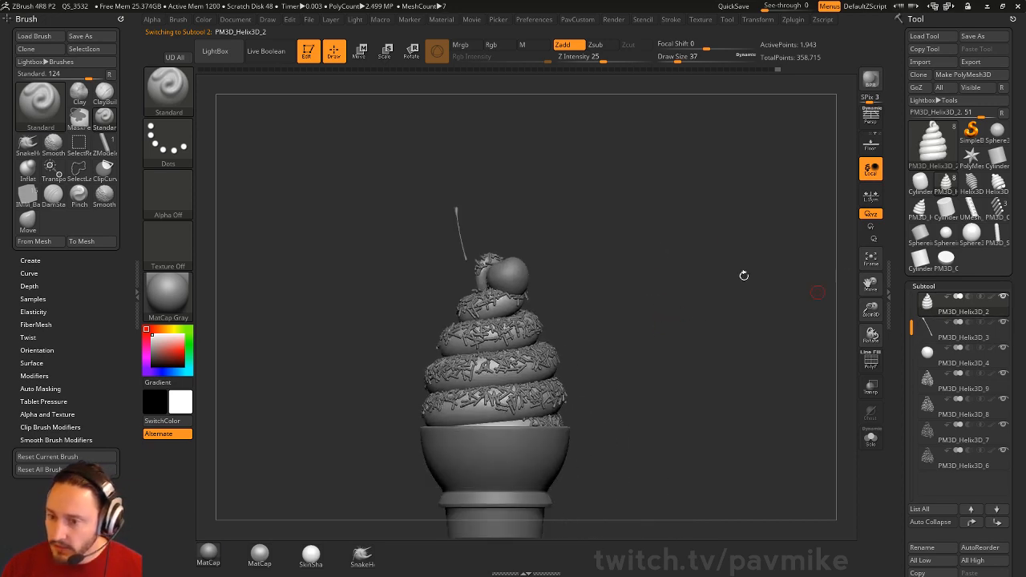
left_click_drag(743, 275, 730, 283, "alt")
key("w")
left_click_drag(593, 251, 615, 376, "alt")
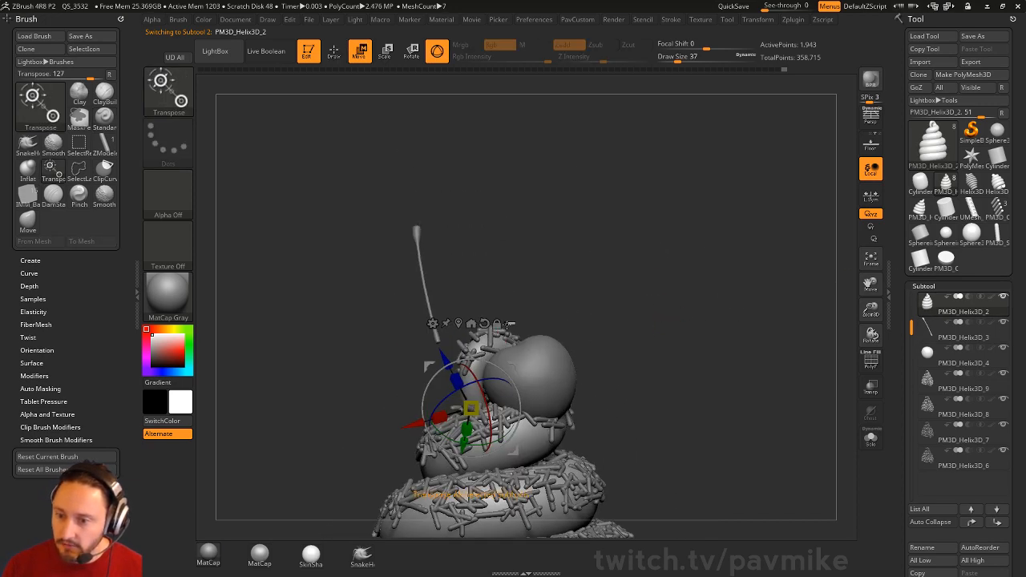
left_click_drag(430, 368, 500, 343)
key("ctrl+z")
Step: Select the stem subtool and move it so its base sits in the cherry's dimple
left_click(415, 228, "alt")
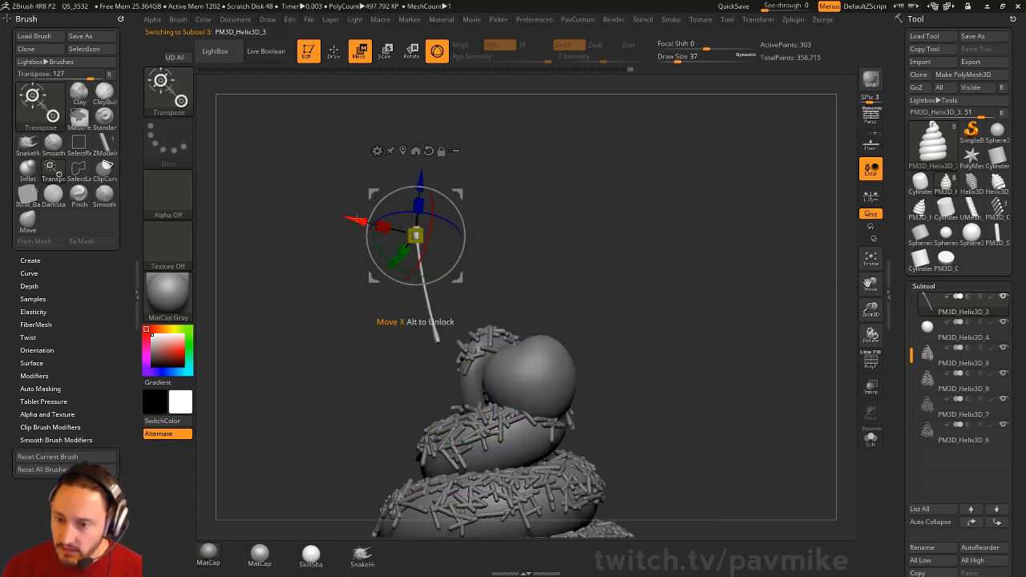
left_click_drag(373, 194, 453, 198)
left_click_drag(593, 234, 561, 208)
left_click_drag(665, 290, 627, 341)
left_click_drag(561, 206, 565, 217)
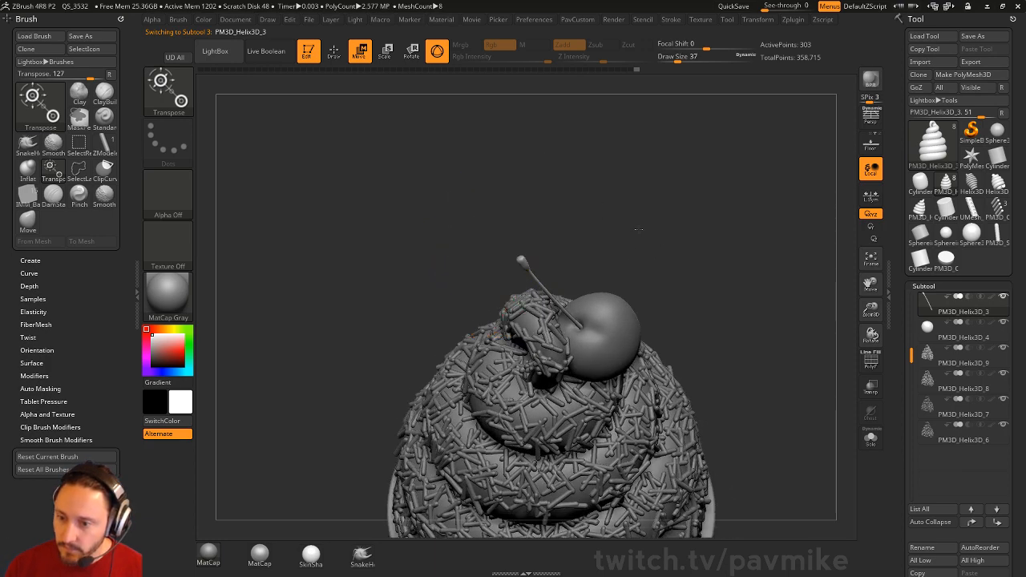
left_click_drag(639, 229, 606, 239)
Step: Isolate the stem to place its gizmo pivot at the base, and rotate the stem more upright on the cherry
left_click(573, 345, "alt")
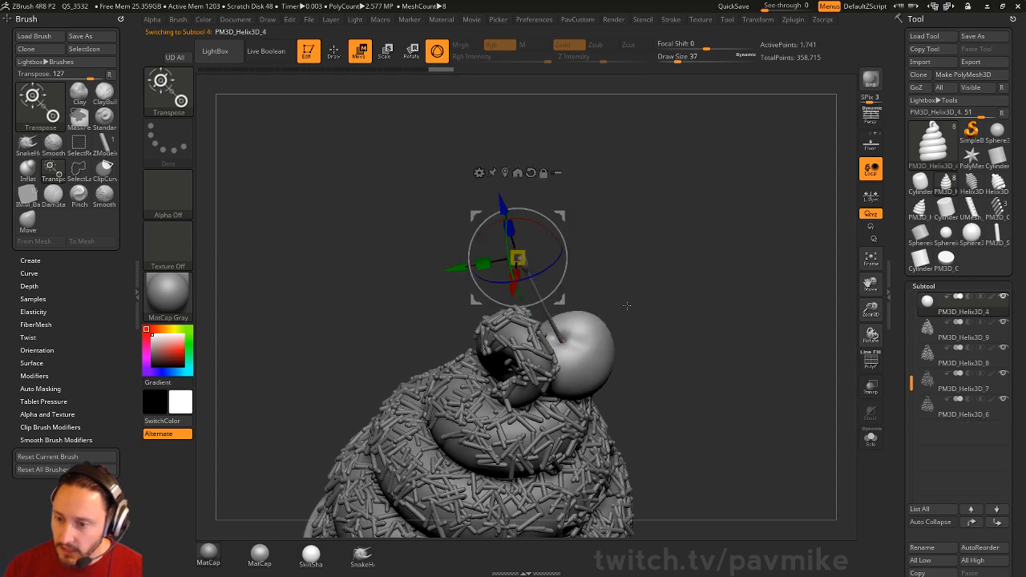
left_click(557, 325, "alt")
left_click(521, 260, "alt")
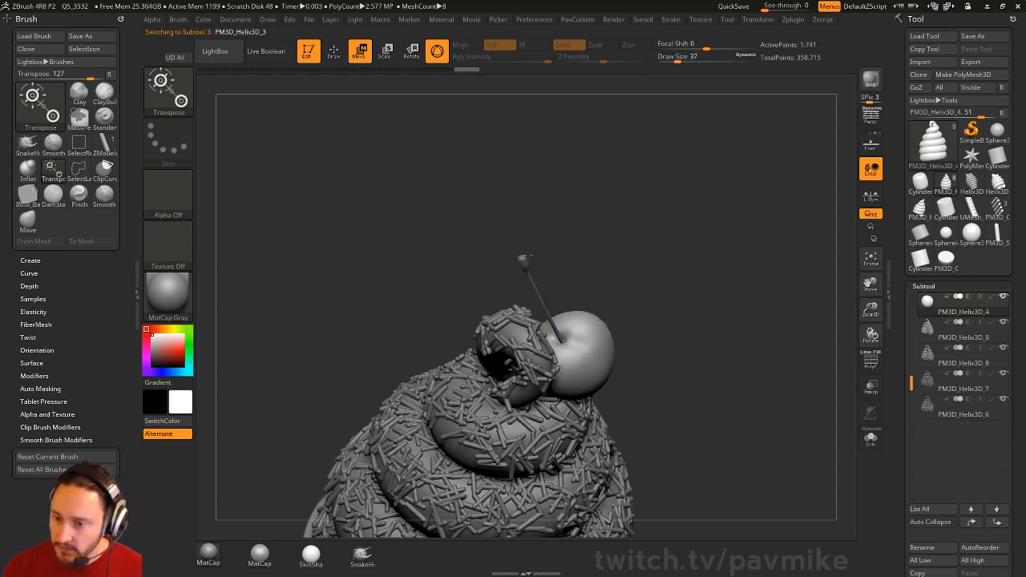
left_click(870, 437)
left_click_drag(802, 425, 709, 344)
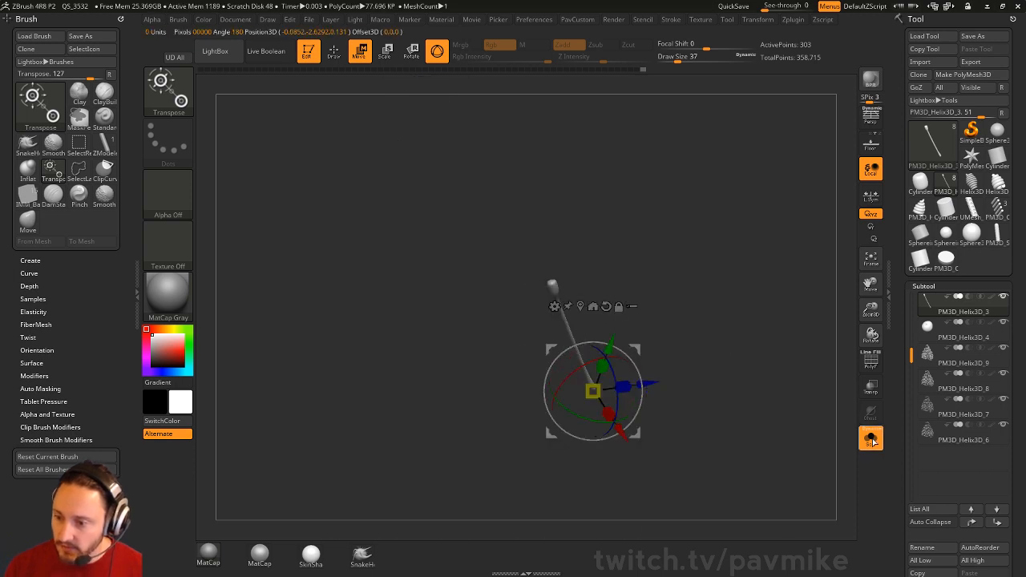
left_click(870, 437)
left_click_drag(622, 359, 633, 367)
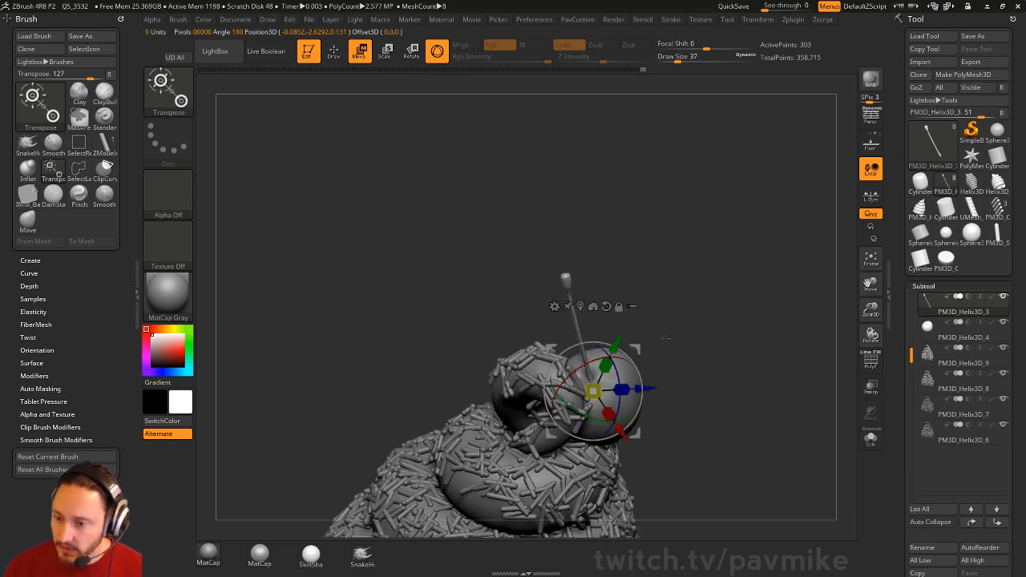
mouse_move(753, 337)
left_mouse_down()
mouse_move(721, 302)
mouse_move(681, 304)
left_mouse_up()
Step: Bend the middle of the stem into a gentle curve using the Move brush at a draw size of 223
key("q")
key("b")
key("m")
key("v")
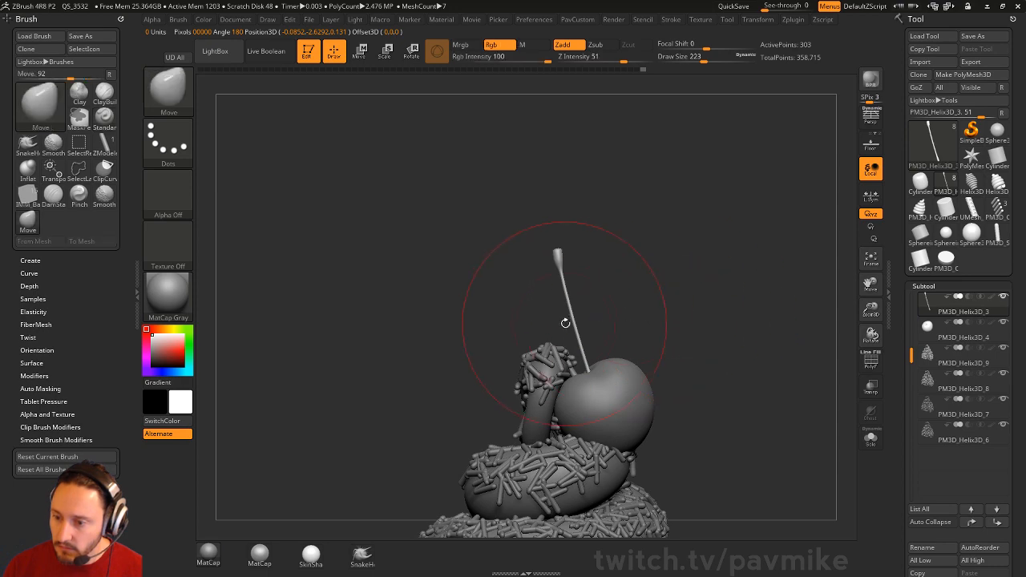
left_click_drag(571, 320, 551, 329)
left_click_drag(694, 292, 614, 300)
mouse_move(757, 297)
left_mouse_down()
mouse_move(636, 289)
mouse_move(623, 300)
left_mouse_up()
Step: Switch back to the Standard brush with a draw size of 101
key("b")
key("s")
key("t")
key("s")
mouse_move(623, 299)
left_mouse_down()
mouse_move(607, 300)
mouse_move(620, 229)
left_mouse_up()
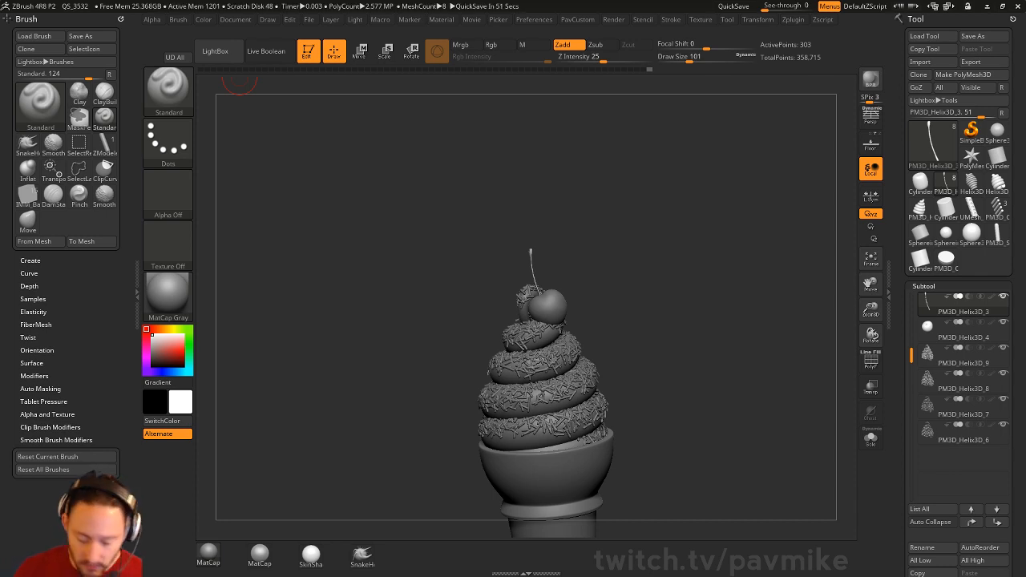
key("super")
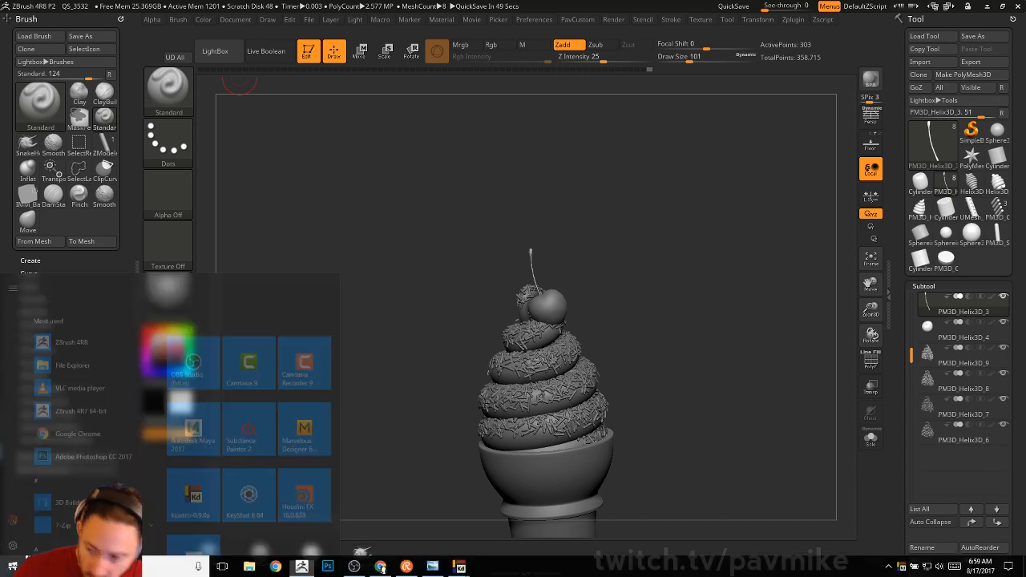
key("super")
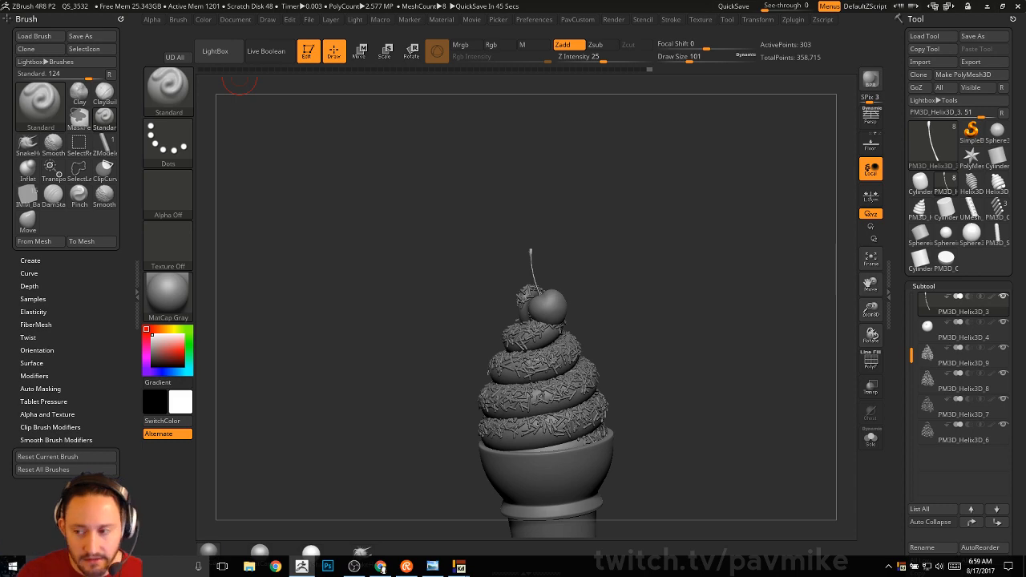
Step: Switch to the plain Cylinder3D tool and choose the CurveStrapSnap brush
left_click(940, 224)
left_click_drag(683, 293, 683, 214)
key("b")
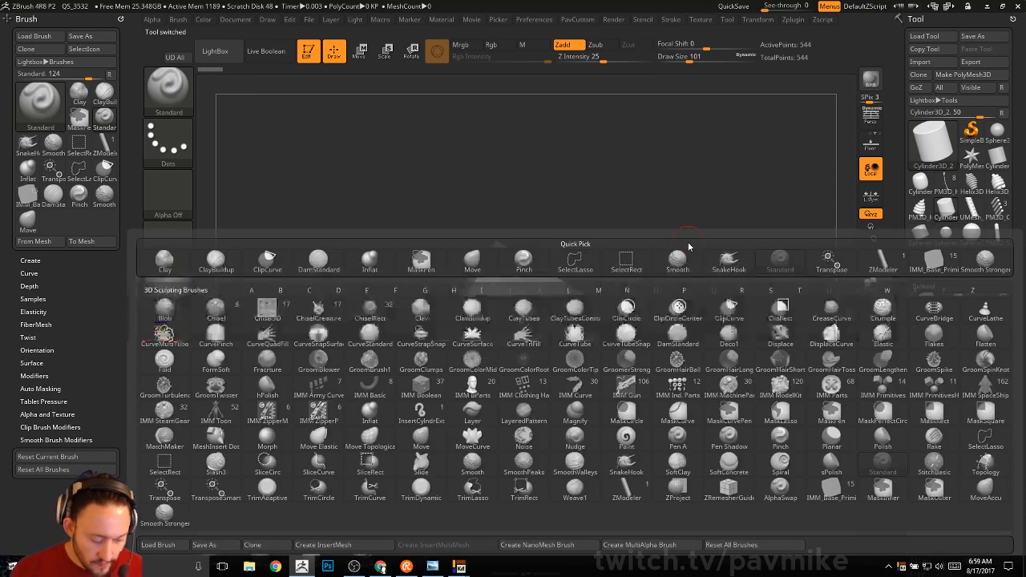
key("c")
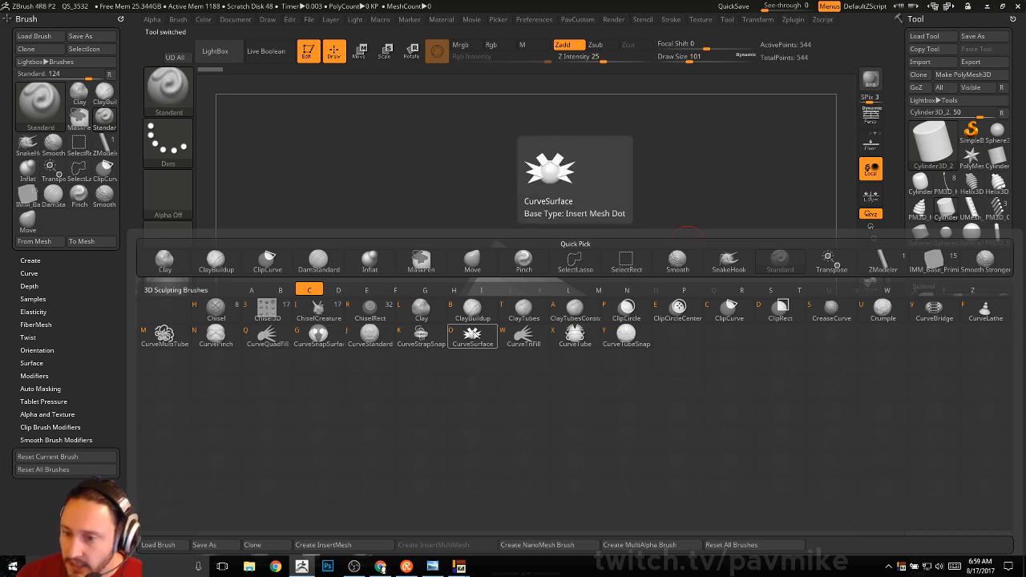
left_click(420, 336)
Step: Convert the cylinder to a PolyMesh3D with its polyframe shown and give one end section its own polygroup
left_click_drag(639, 313, 694, 298)
left_click(862, 360)
left_click_drag(820, 329, 768, 336, "shift")
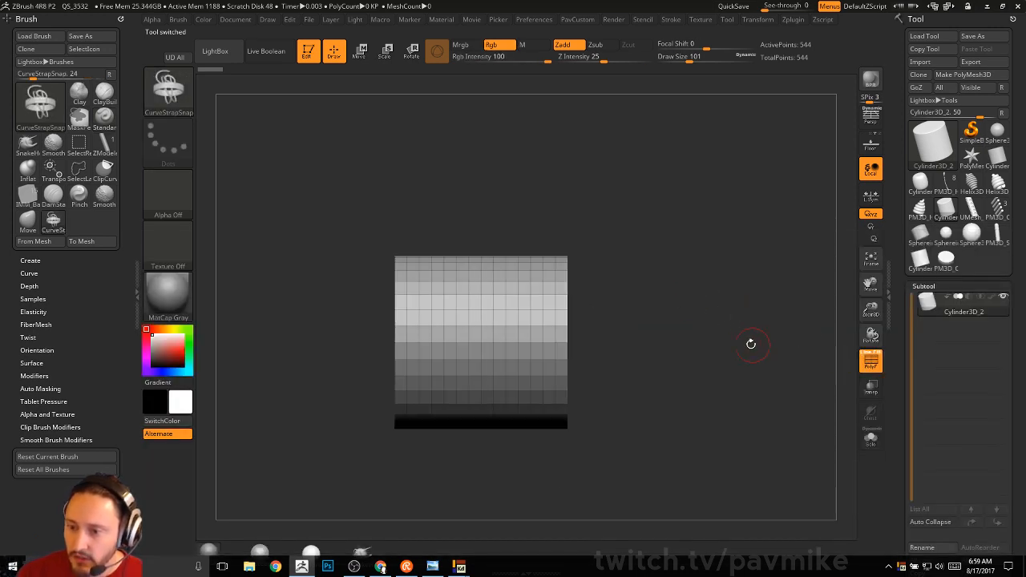
left_click(963, 74)
left_click_drag(639, 195, 600, 276, "ctrl+shift")
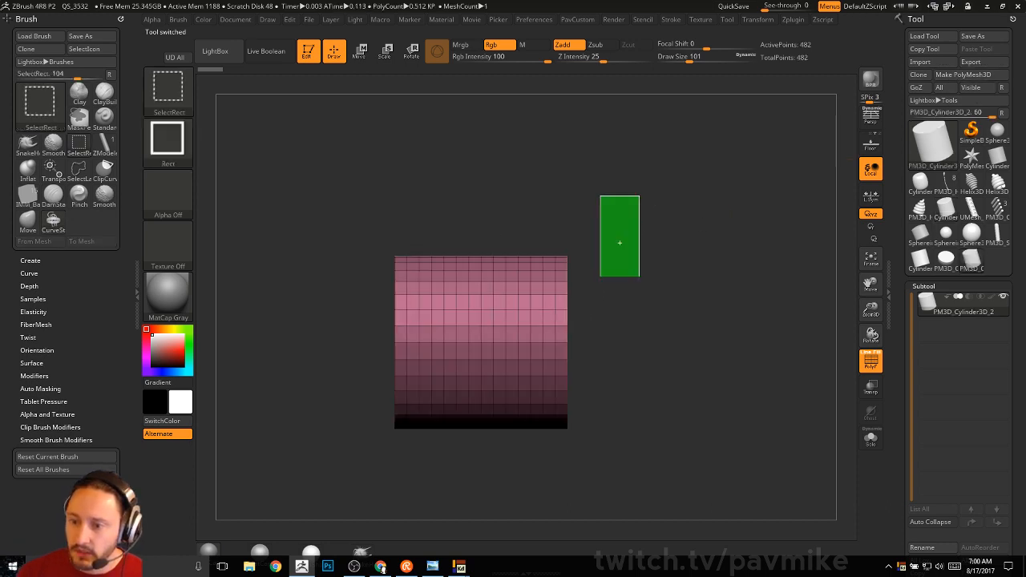
left_click_drag(619, 242, 499, 428, "ctrl+shift")
mouse_move(710, 297)
left_mouse_down()
mouse_move(698, 305)
mouse_move(726, 278)
left_mouse_up()
left_click(700, 309, "ctrl+shift")
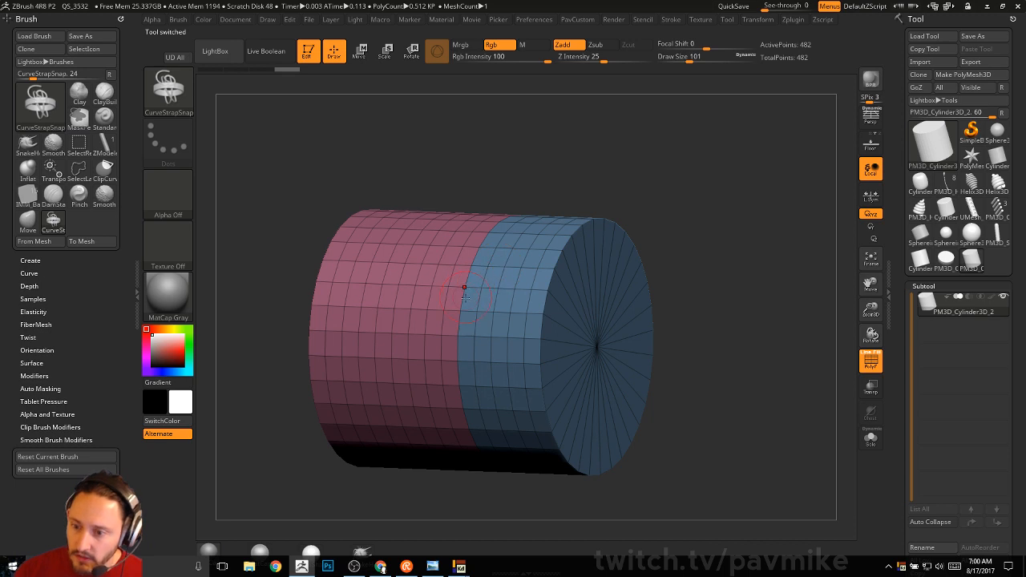
Step: Wrap a curve strap around the cylinder along the polygroup border and look through the stroke's curve functions
left_click_drag(464, 292, 472, 265, "shift")
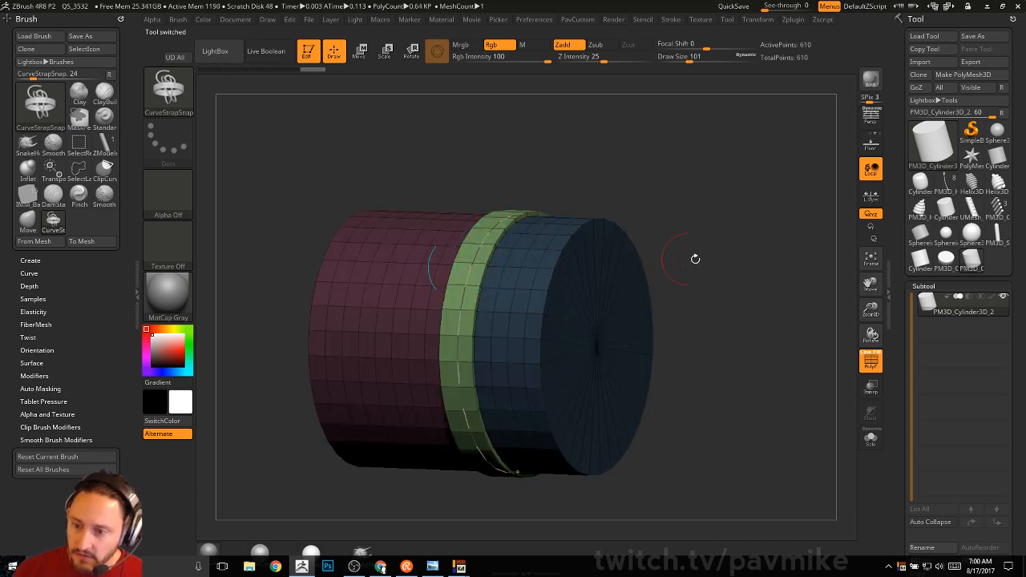
mouse_move(733, 268)
left_mouse_down()
mouse_move(730, 300)
mouse_move(676, 330)
mouse_move(589, 433)
left_mouse_up()
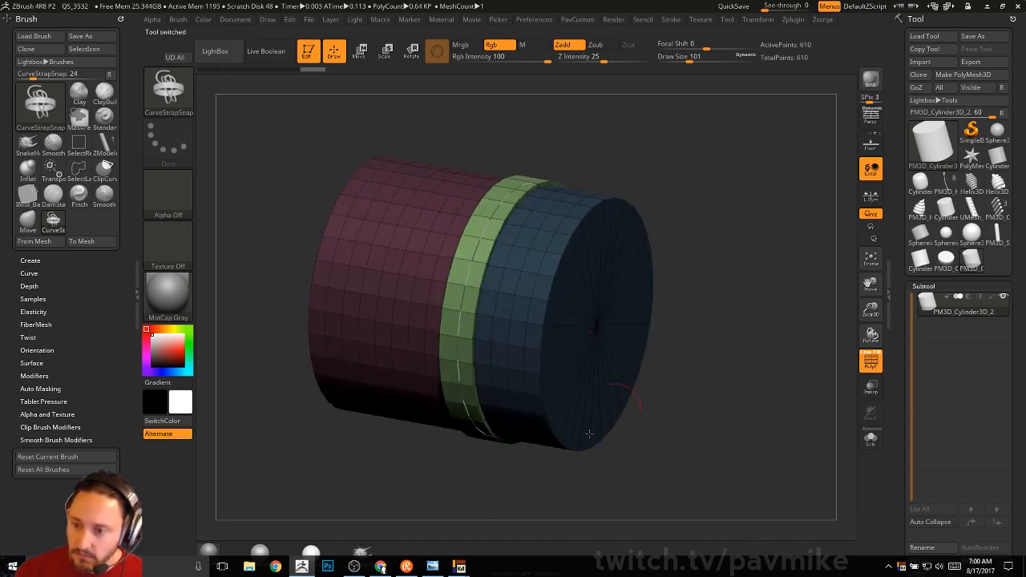
left_click(671, 20)
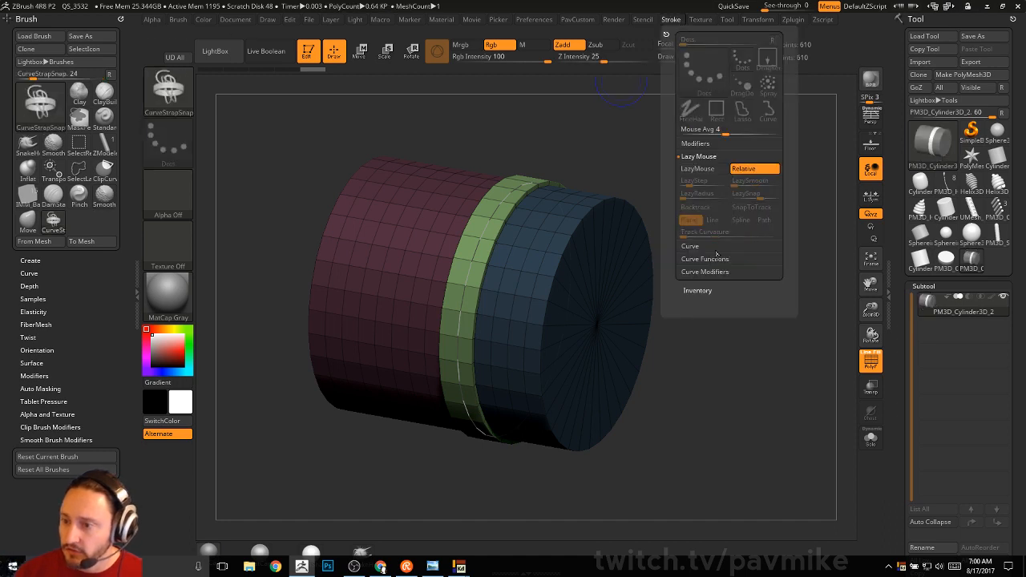
left_click(705, 259)
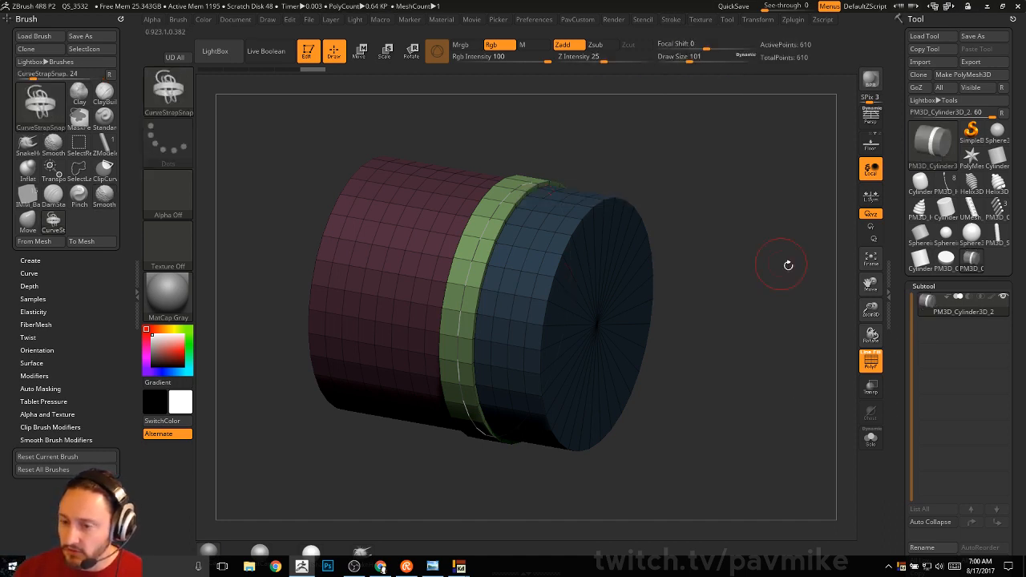
mouse_move(786, 263)
left_mouse_down()
mouse_move(732, 297)
mouse_move(738, 266)
left_mouse_up()
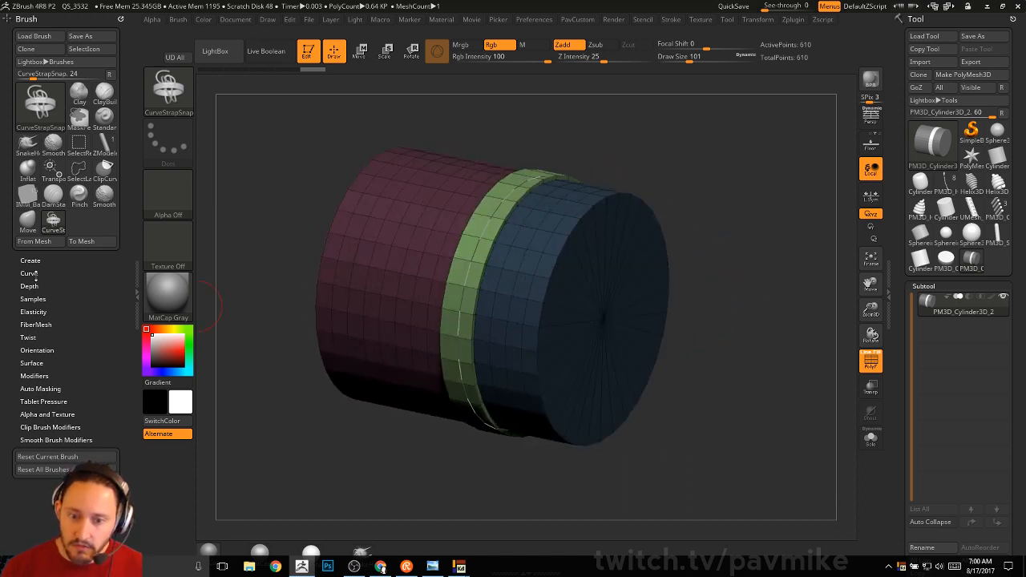
Step: Set the strap brush's Brush Modifier to 18 and rebuild the strap along its curve for a denser band
left_click(34, 375)
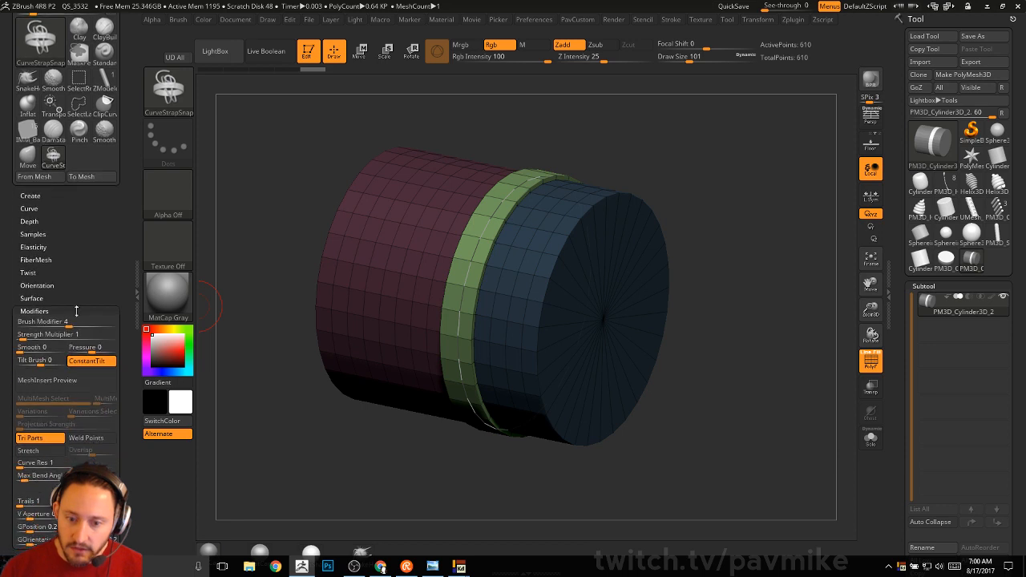
type("18")
key("Return")
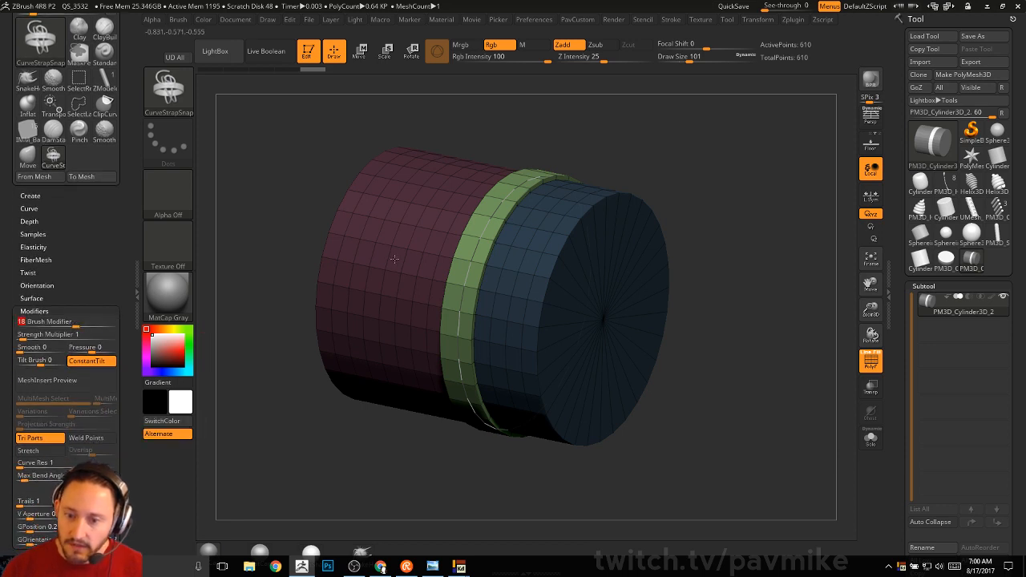
left_click(529, 224)
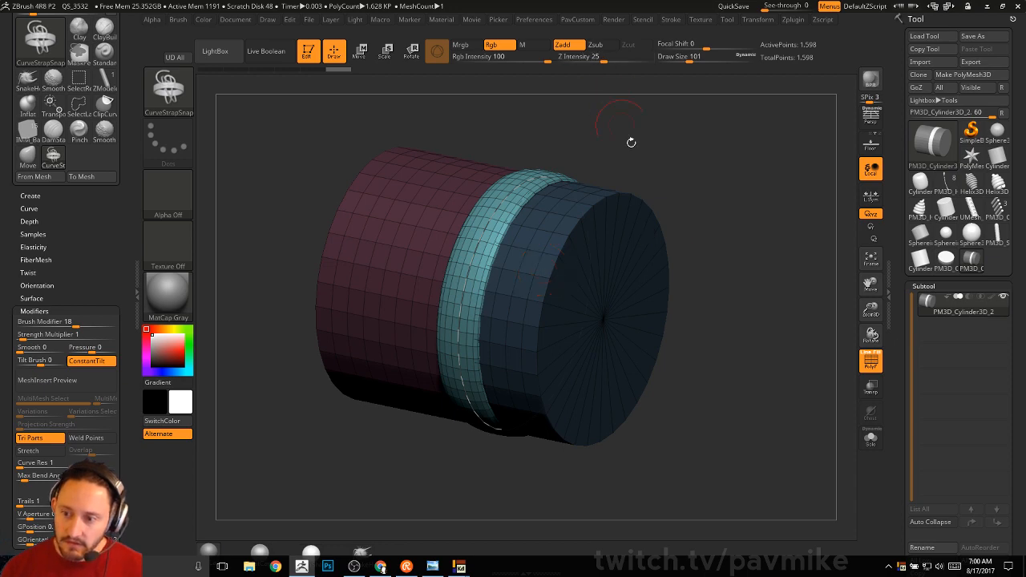
Step: Choose the CurveTube brush and rebuild the band along the curve as a round tube
key("b")
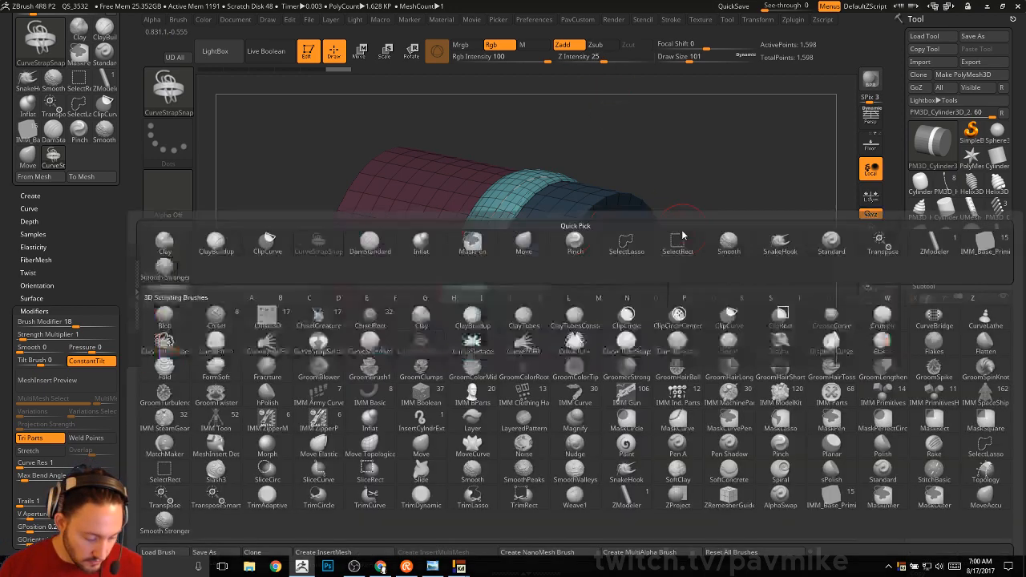
key("c")
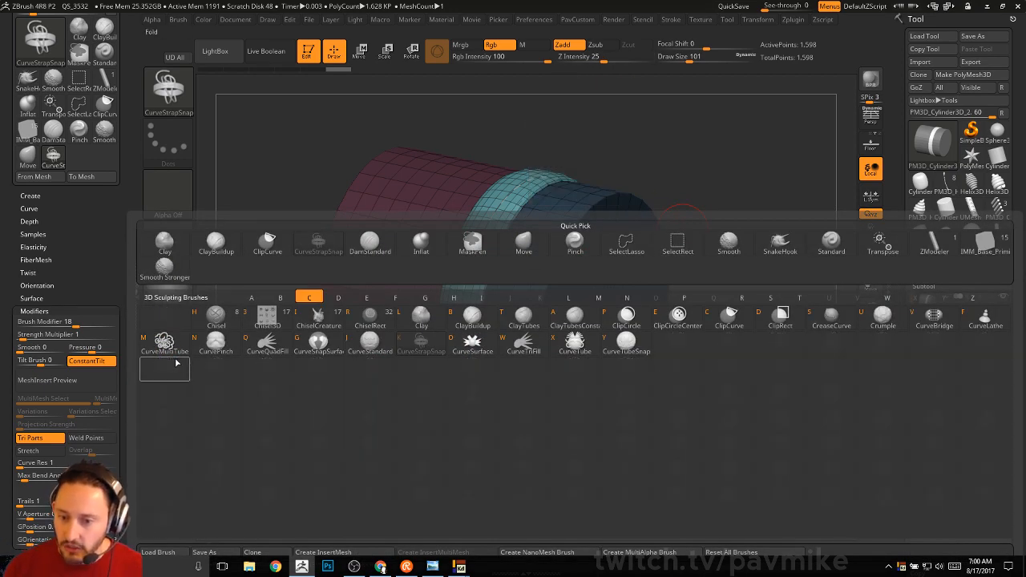
left_click(575, 340)
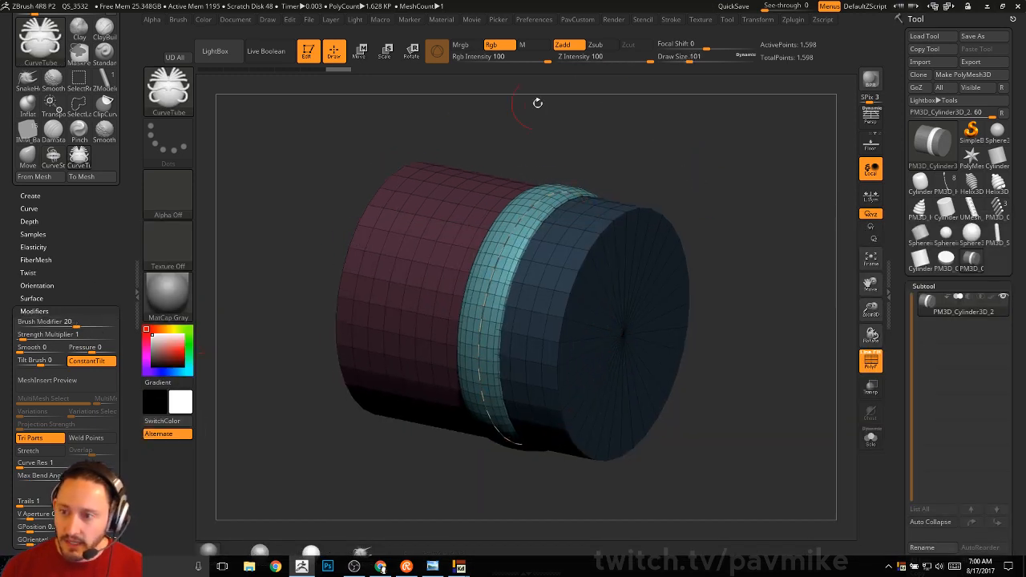
left_click_drag(625, 144, 601, 164)
left_click(506, 243)
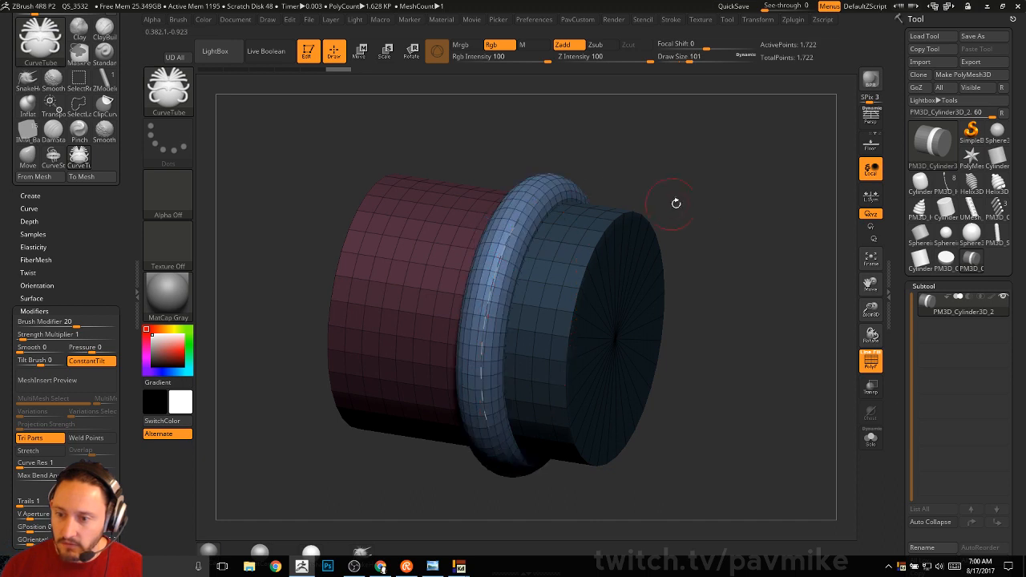
left_click_drag(676, 203, 780, 256)
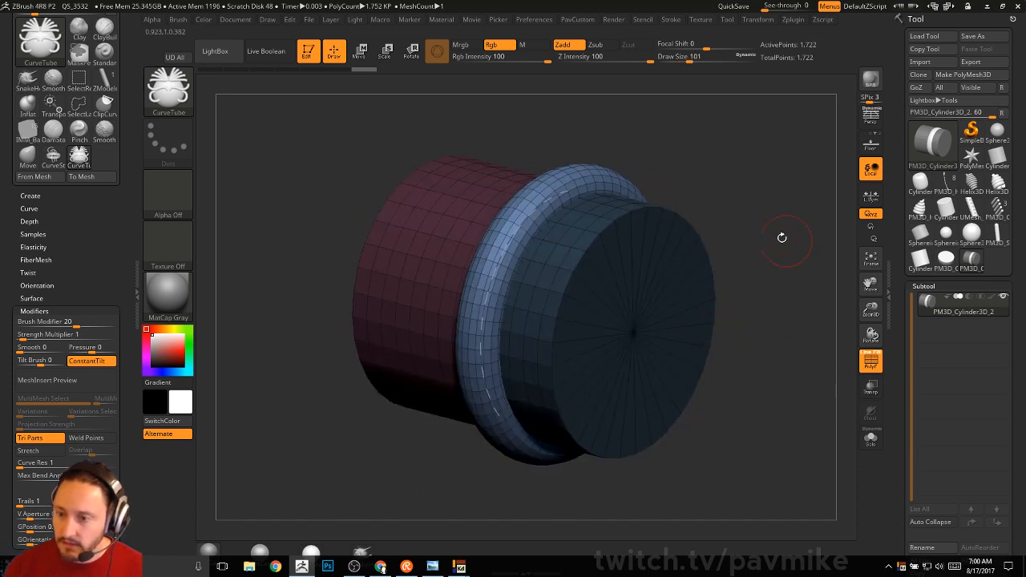
Step: Set the Z Intensity to 30 and rebuild the tube around the cylinder so it sits closer to the surface
left_click(591, 165)
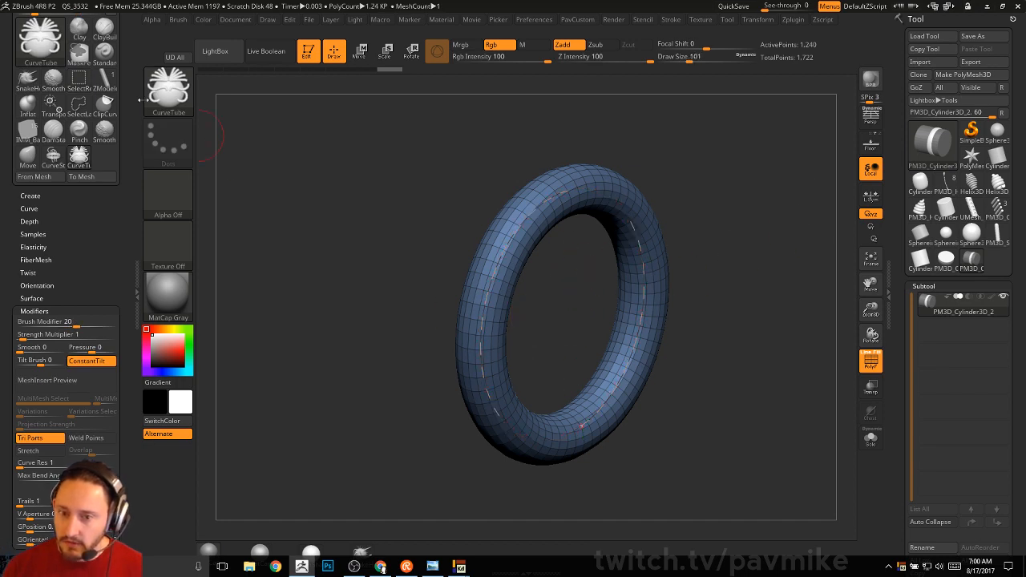
left_click_drag(626, 59, 607, 59)
left_click(530, 209)
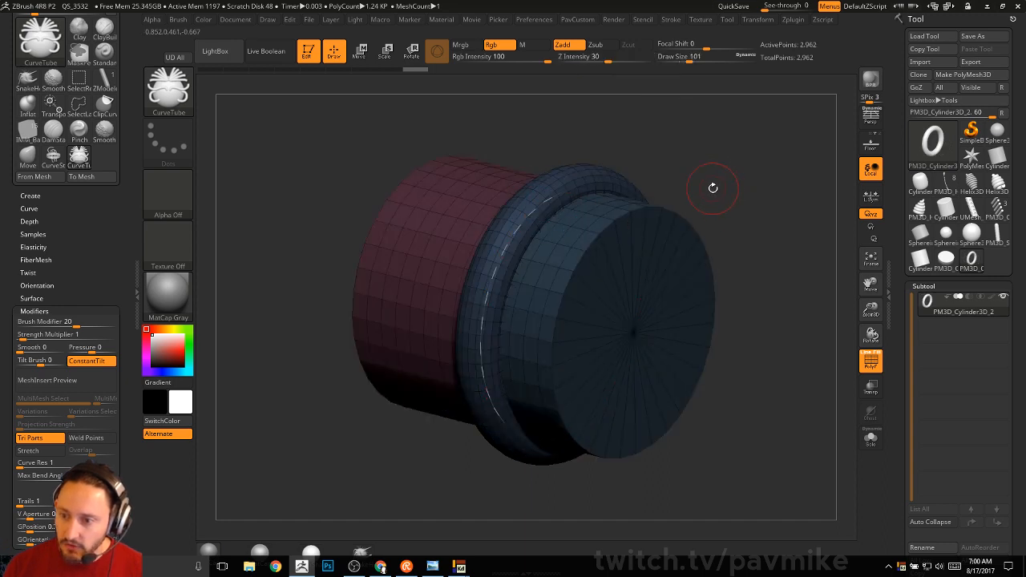
key("ctrl+z")
key("ctrl+z")
left_click(583, 190)
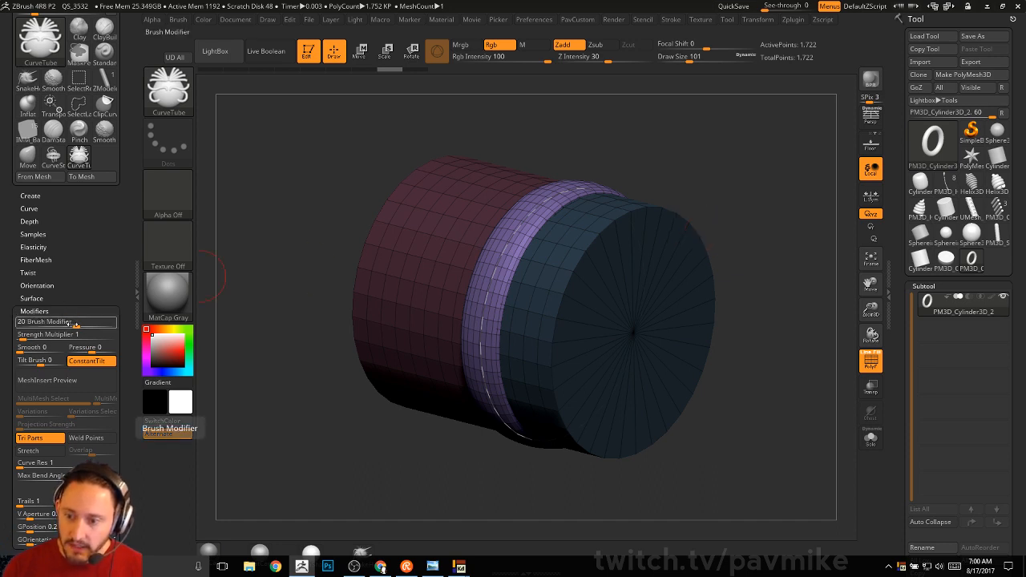
Step: Set the tube brush's Brush Modifier to 4 and rebuild the tube with a four-sided profile
left_click_drag(76, 323, 40, 325)
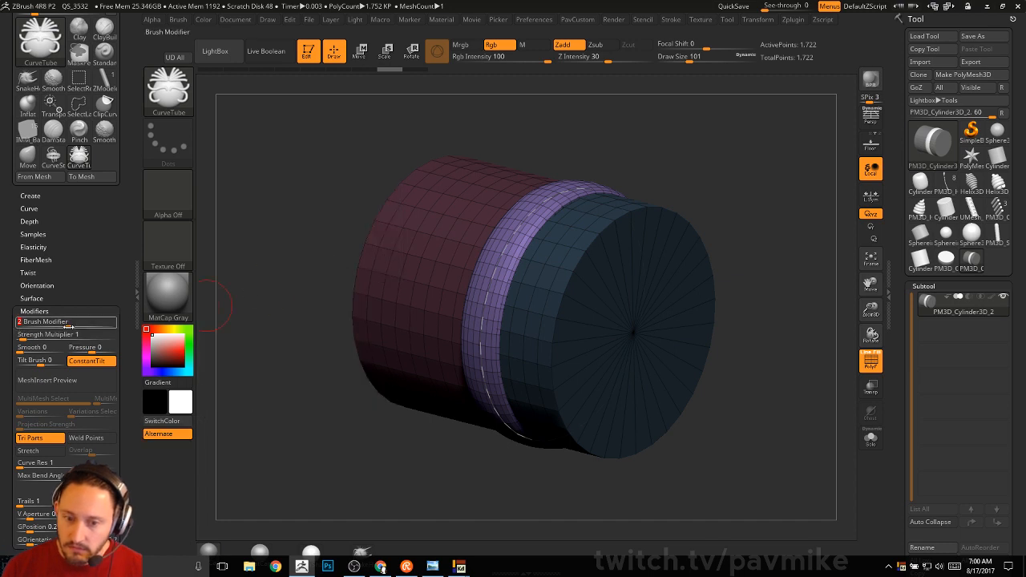
left_click(70, 326)
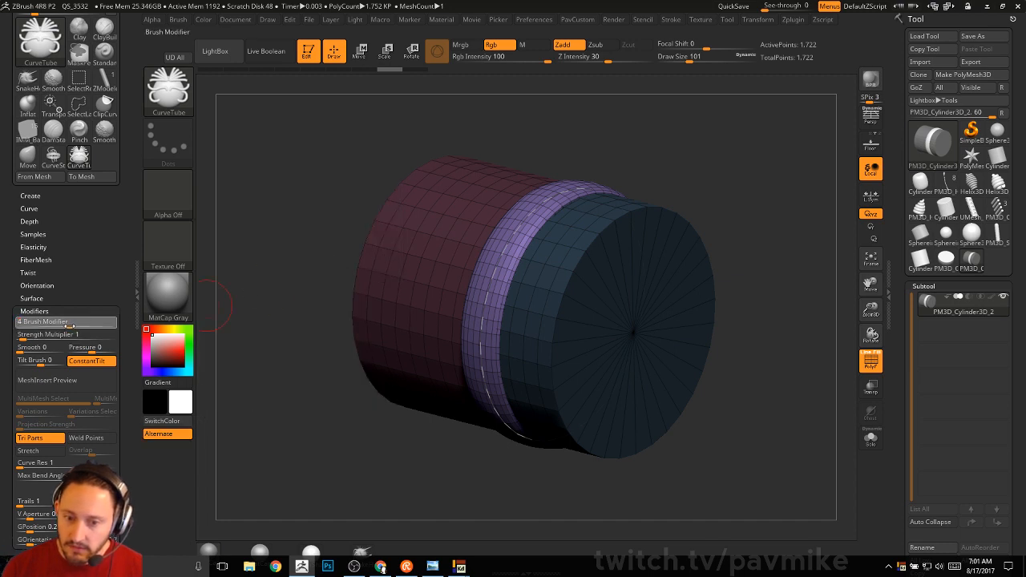
left_click(524, 222)
Step: Hide the cylinder's polygroups to isolate the four-sided ring and examine its profile
left_click(681, 215, "ctrl+shift")
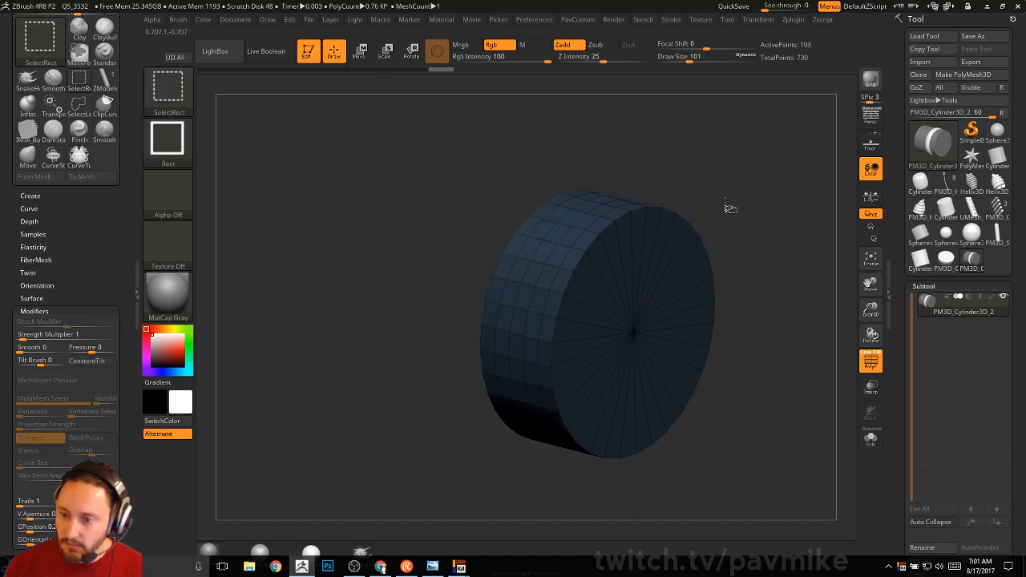
left_click_drag(729, 209, 659, 213, "ctrl+shift")
left_click(550, 186, "ctrl+shift")
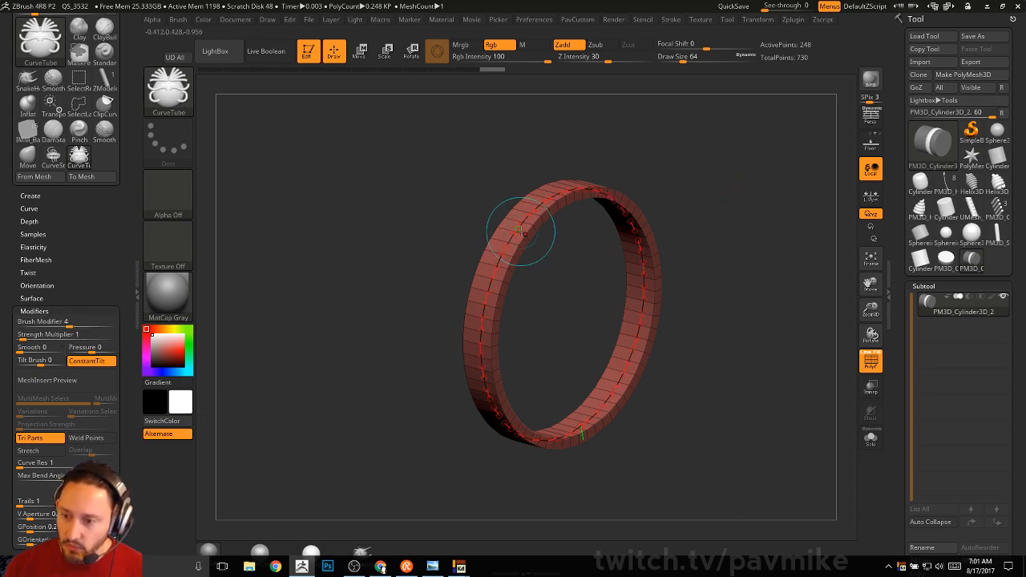
mouse_move(659, 199)
left_mouse_down()
mouse_move(710, 165)
mouse_move(528, 197)
mouse_move(664, 202)
left_mouse_up()
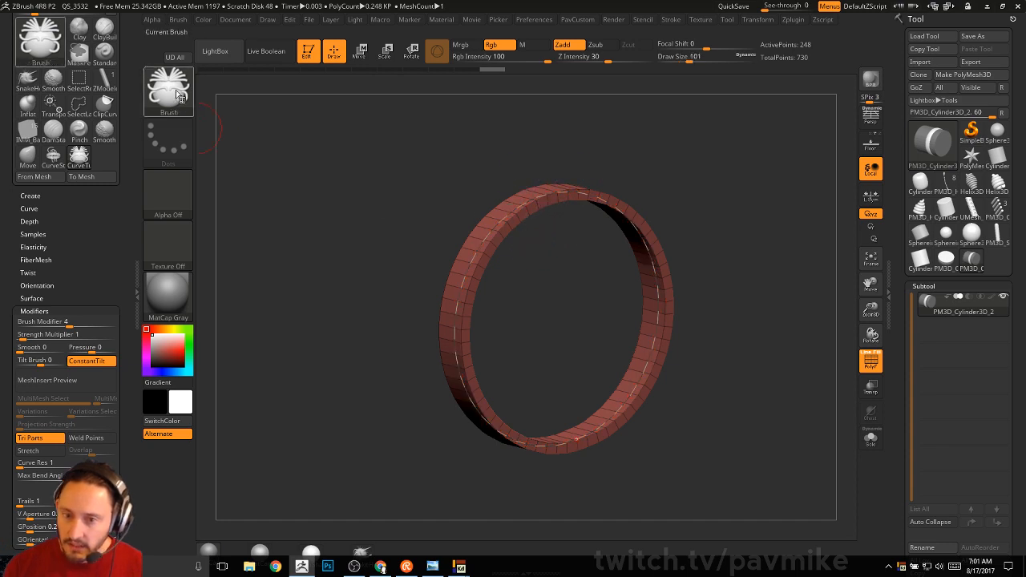
Step: Rebuild the four-sided ring along its curve at a Z Intensity of 100 and unhide the cylinder
left_click(611, 61)
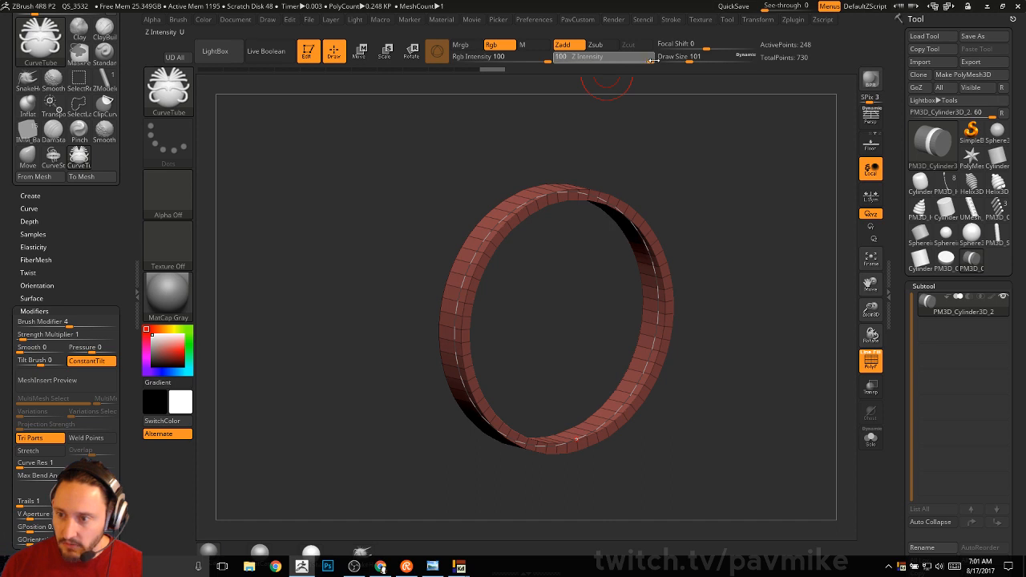
left_click(527, 227)
left_click(746, 187, "ctrl+shift")
mouse_move(746, 188)
left_mouse_down()
mouse_move(756, 198)
mouse_move(742, 192)
left_mouse_up()
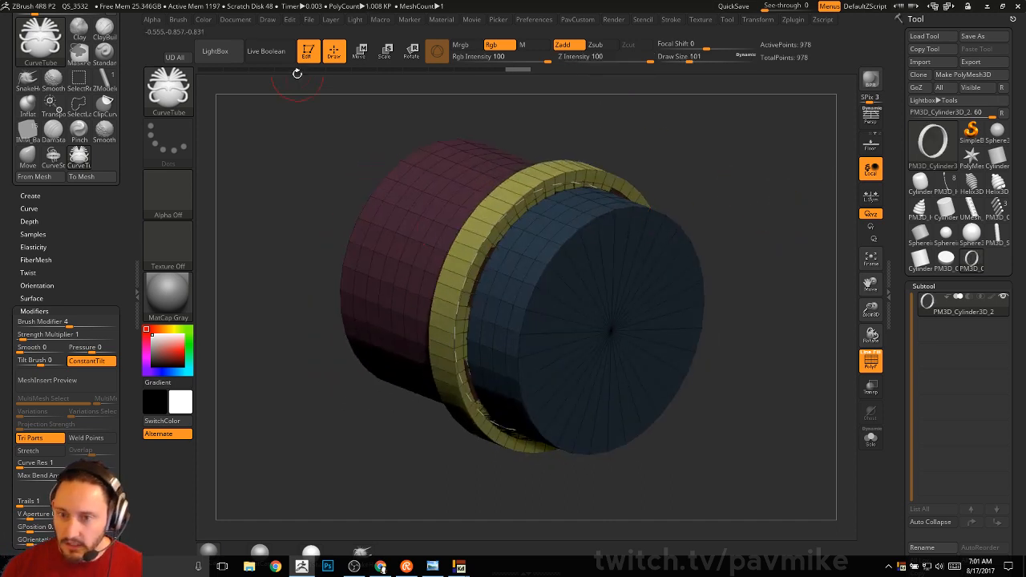
Step: Switch back to the Standard brush, leave Edit mode and clear the cylinder from the canvas
key("b")
key("s")
key("t")
left_click_drag(687, 172, 571, 125, "alt")
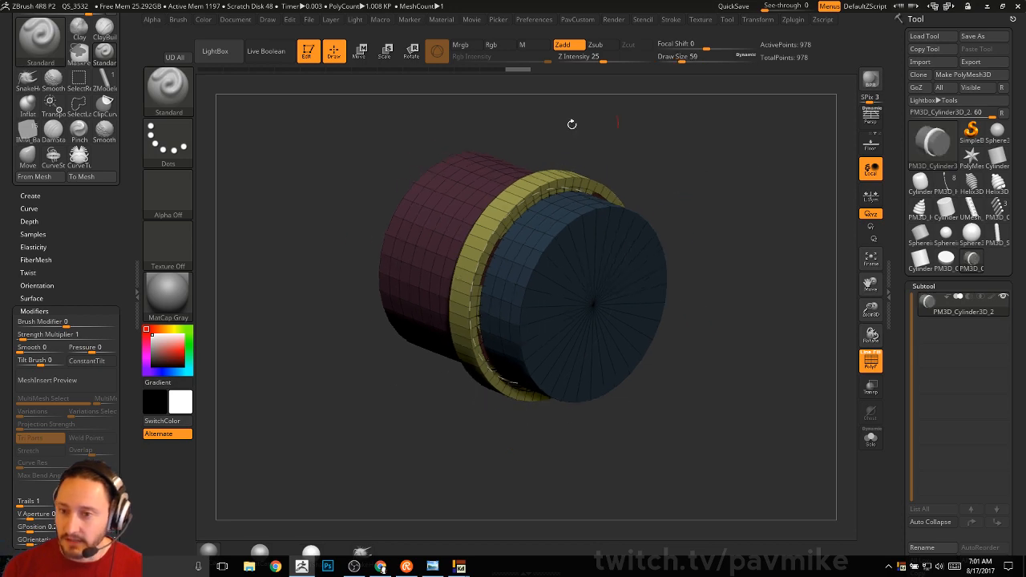
left_click(310, 59)
key("ctrl+n")
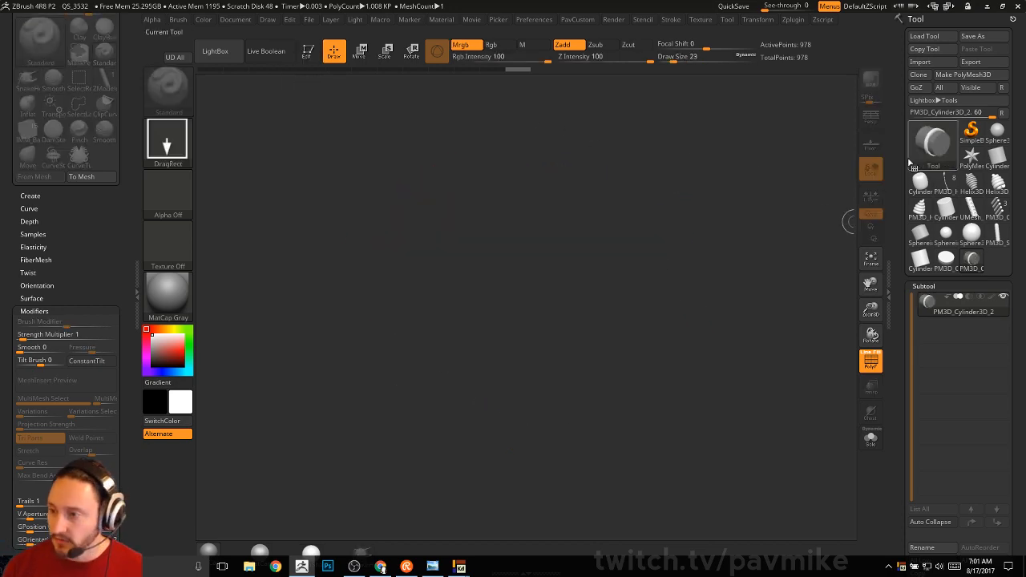
left_click(924, 36)
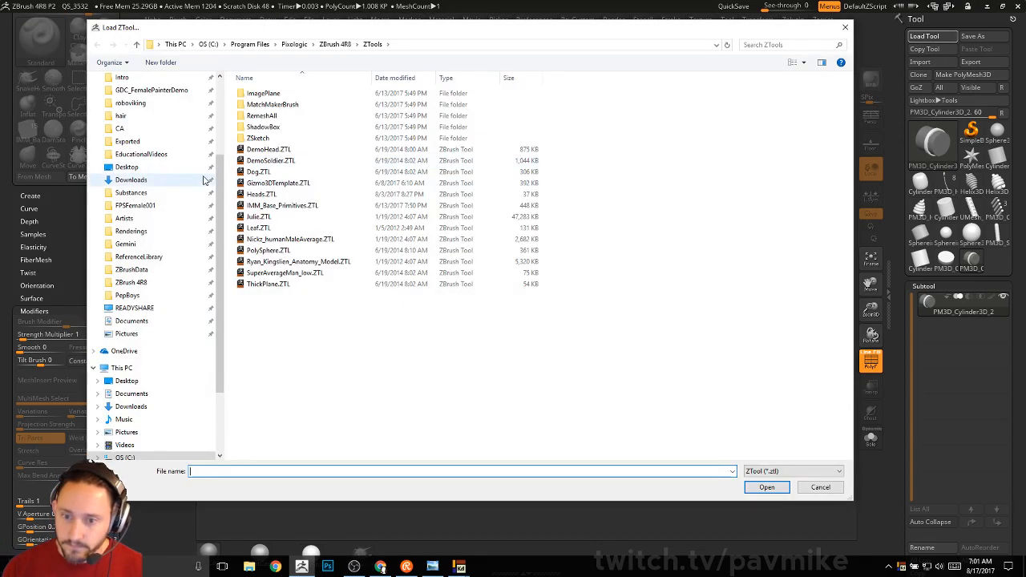
scroll(160, 241, "up", 4)
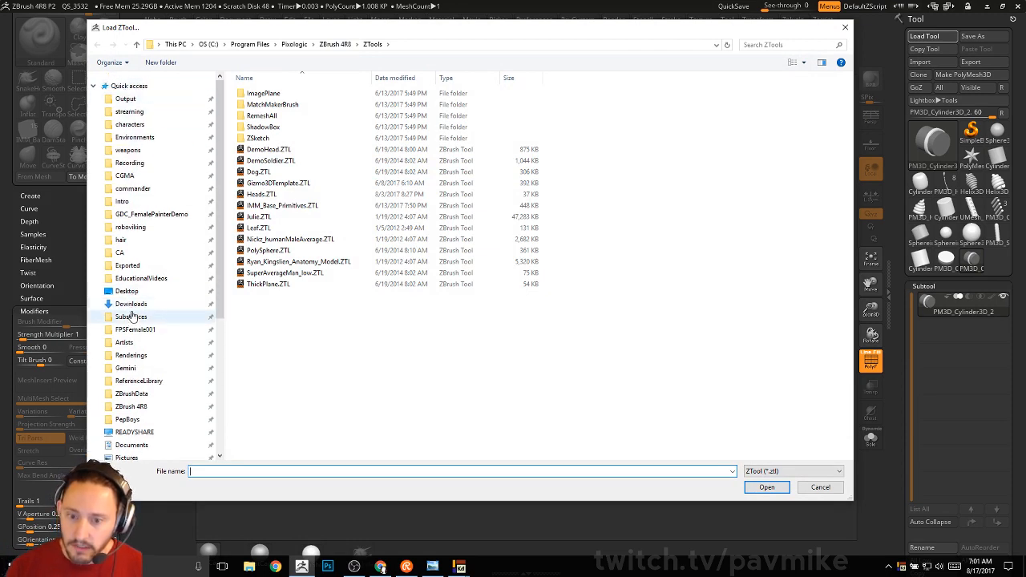
scroll(144, 320, "down", 2)
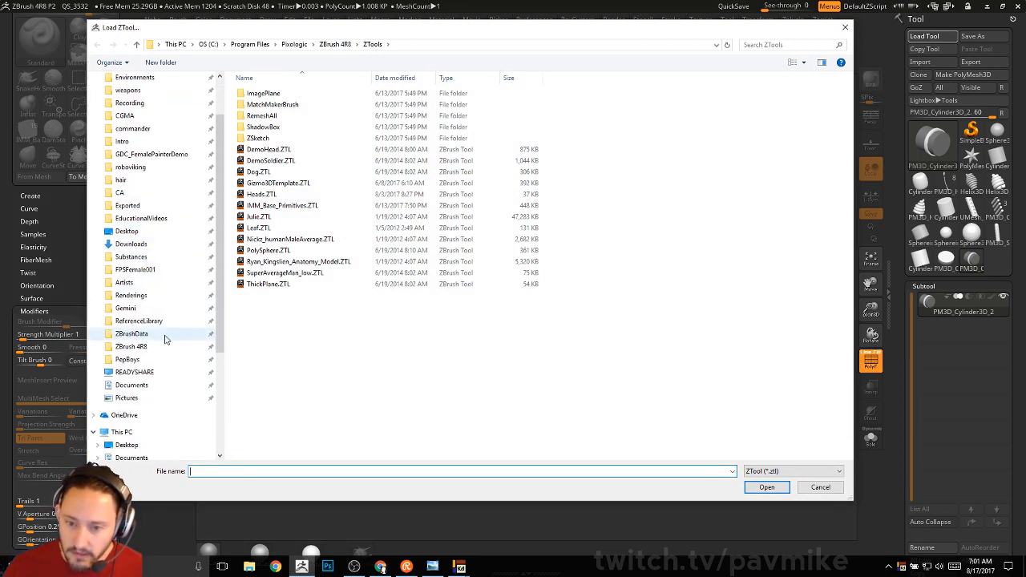
scroll(141, 175, "up", 1)
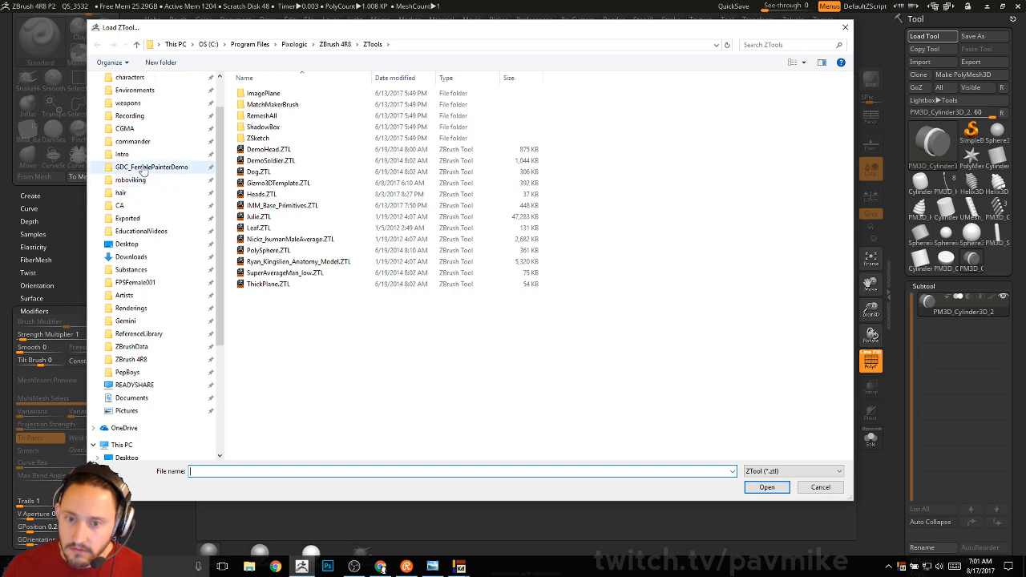
left_click(134, 141)
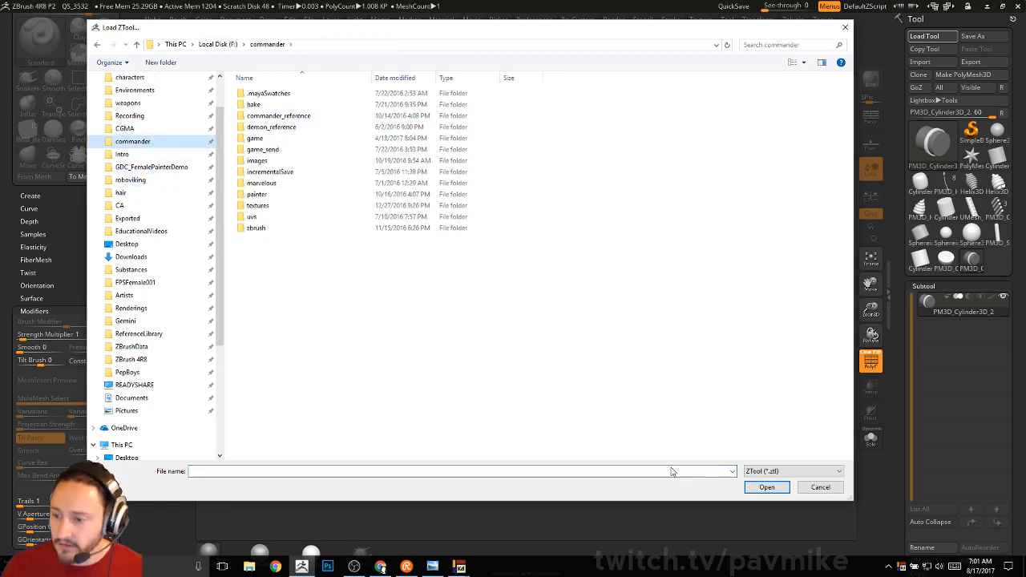
left_click(820, 486)
Step: Draw a 3D sphere on the canvas, enter Edit mode and convert it to a PolyMesh3D
left_click(932, 144)
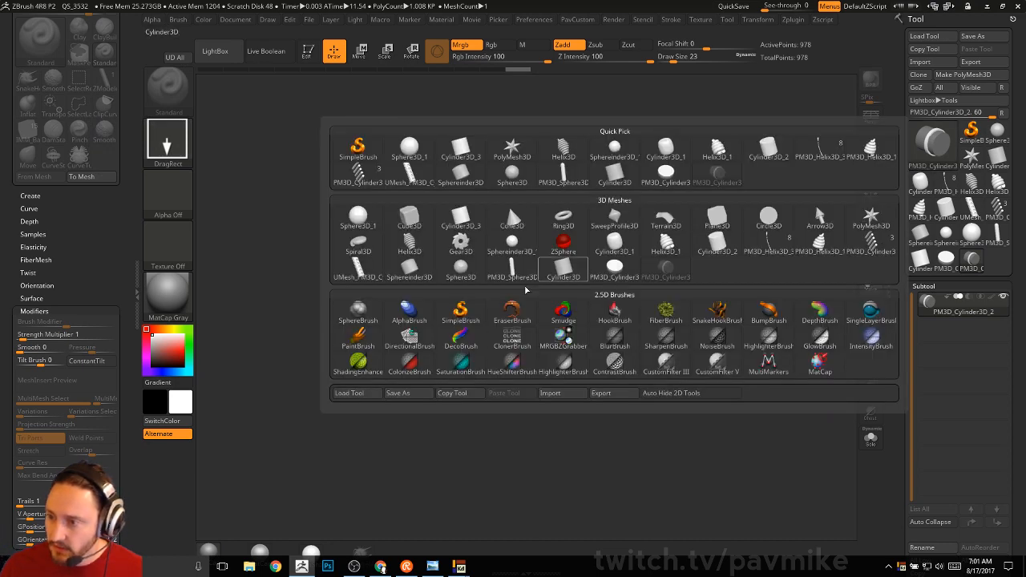
left_click(521, 307)
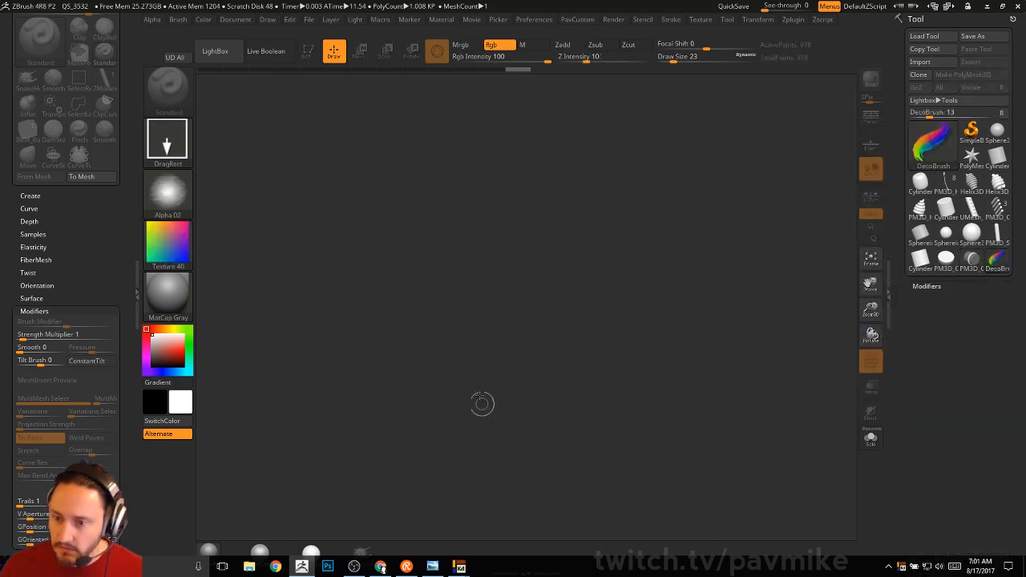
left_click(995, 140)
left_click_drag(439, 328, 497, 422)
key("t")
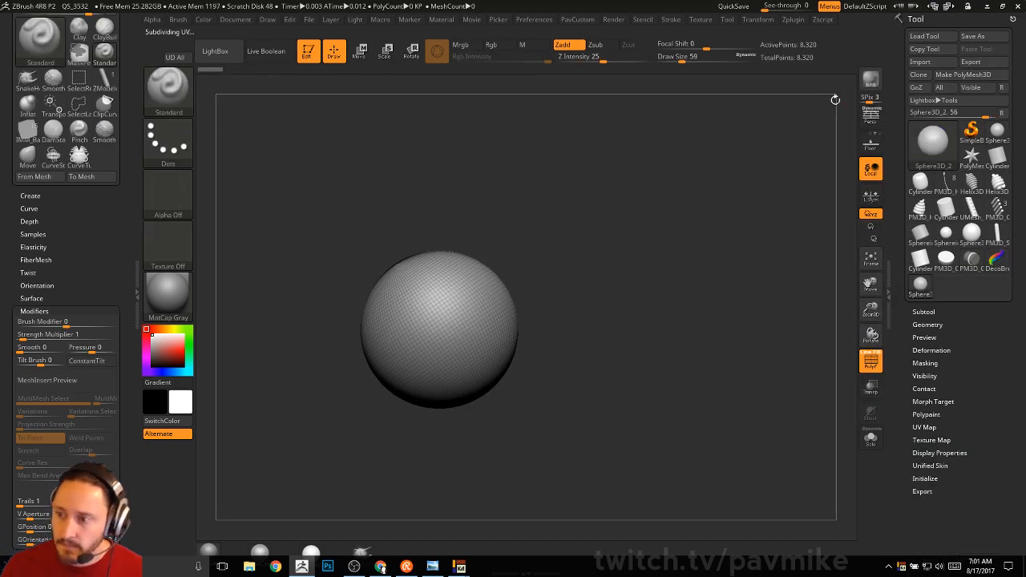
left_click(948, 75)
Step: Choose the IMM Curve brush and pick its Shoulder Strap insert mesh
key("b")
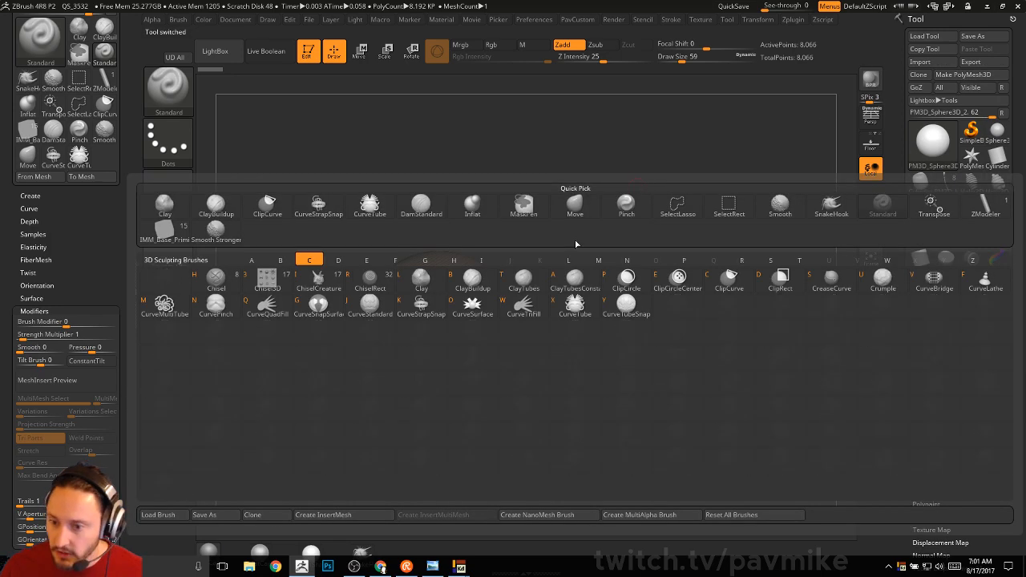
key("b")
key("i")
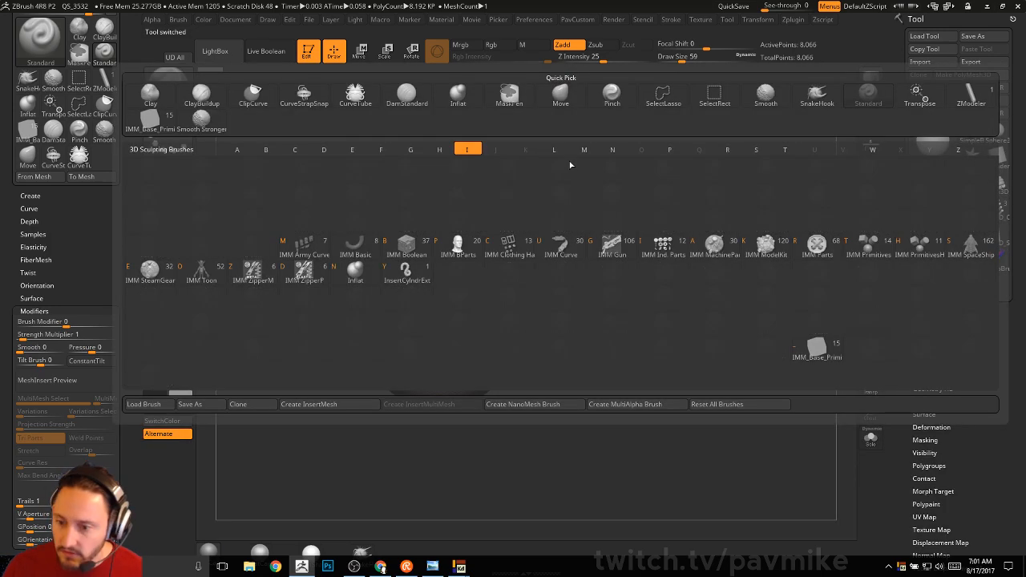
left_click(559, 248)
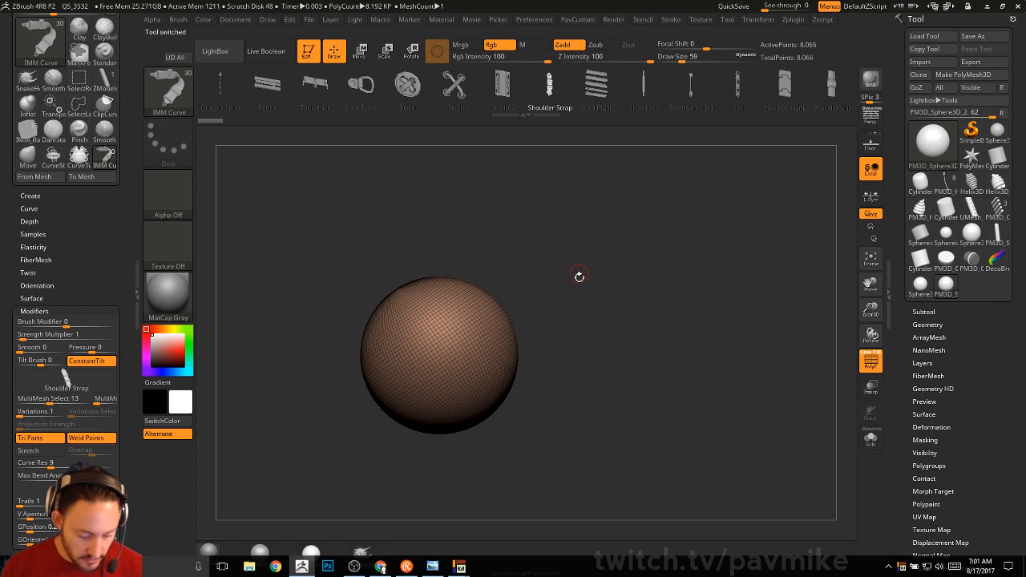
key("m")
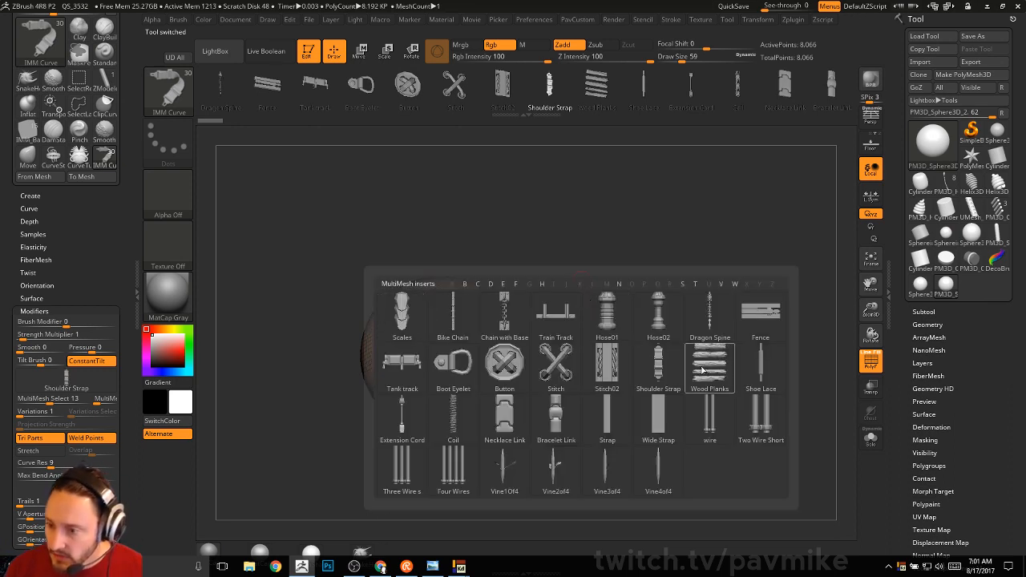
mouse_move(605, 352)
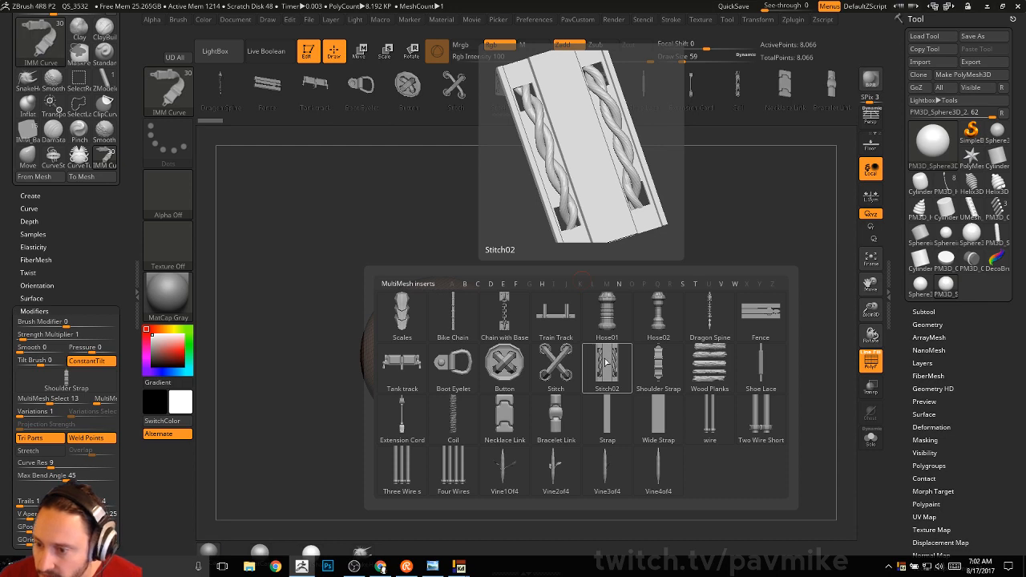
left_click(658, 365)
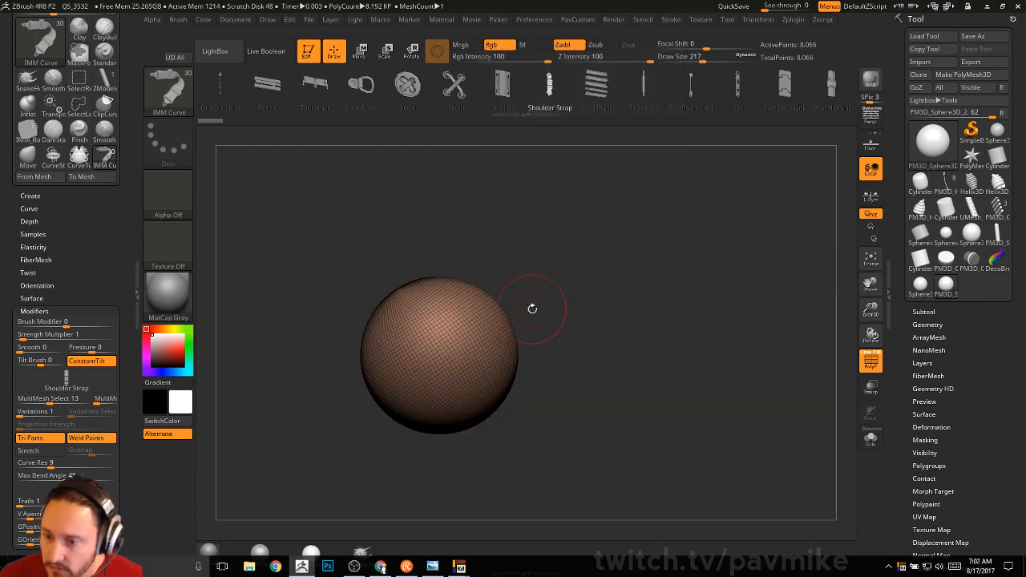
Step: With the polyframe off, draw a curved shoulder strap extending from the sphere at Draw Size 64 and bend it by moving the curve's end
left_click_drag(679, 194, 678, 192)
left_click(871, 361)
left_click_drag(754, 385, 731, 301)
key("s")
left_click(704, 417)
left_click_drag(743, 381, 709, 424, "alt")
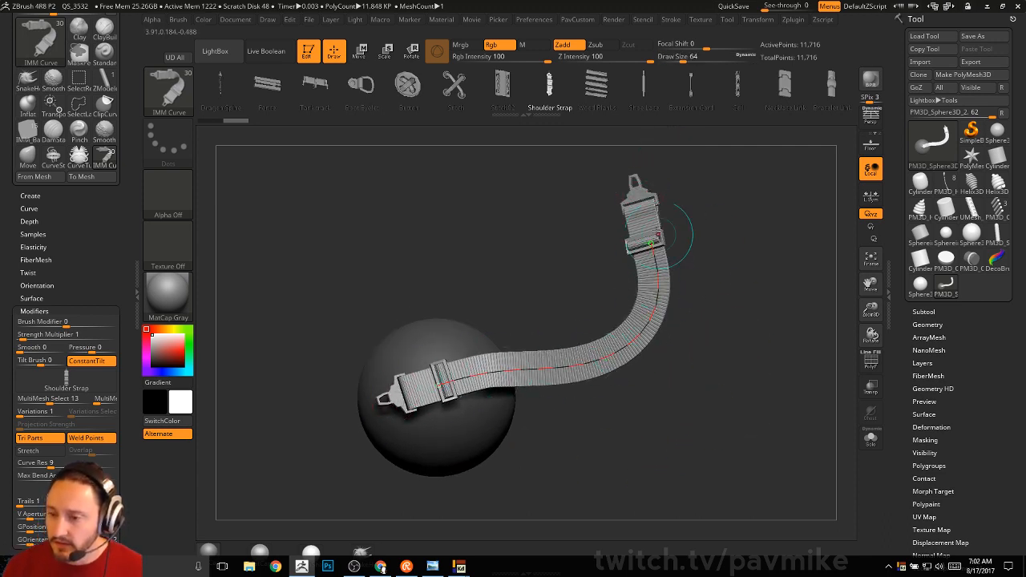
mouse_move(641, 246)
left_mouse_down()
mouse_move(593, 246)
mouse_move(545, 274)
mouse_move(477, 199)
mouse_move(444, 211)
mouse_move(571, 203)
mouse_move(393, 270)
mouse_move(332, 280)
left_mouse_up()
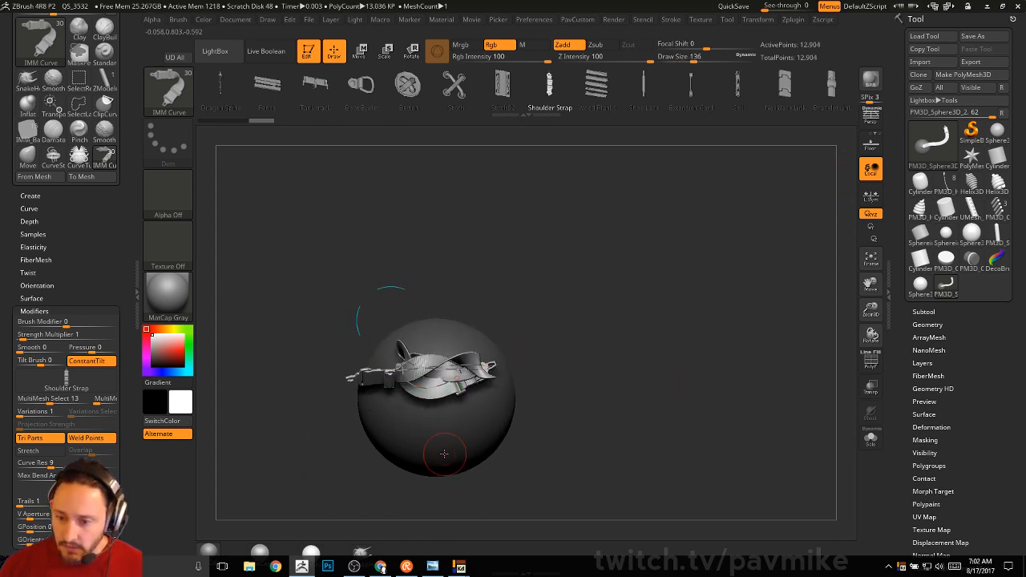
left_click_drag(698, 334, 677, 344)
Step: Leave Edit mode and clear the sphere with its shoulder strap from the canvas
left_click(309, 51)
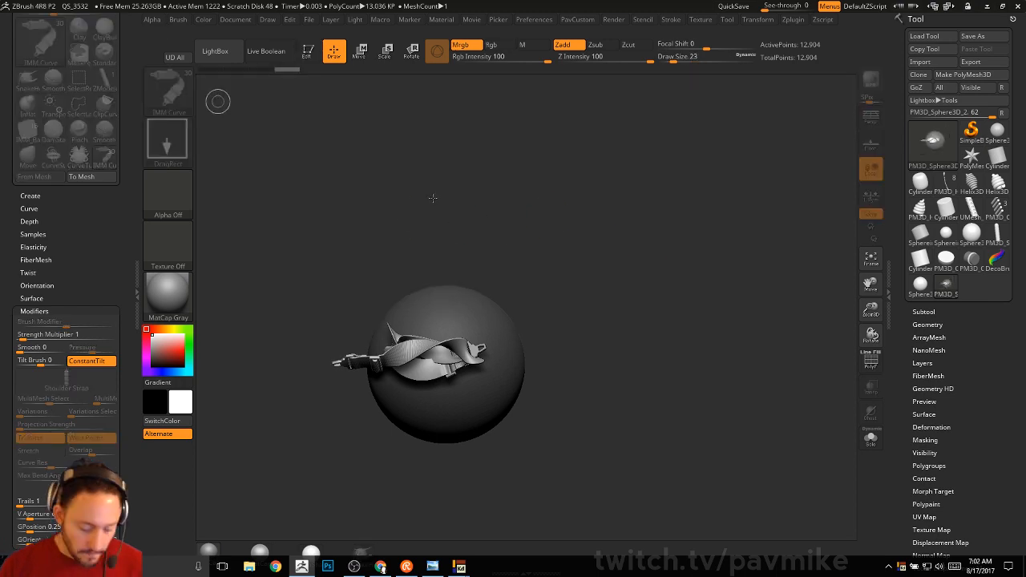
key("ctrl+n")
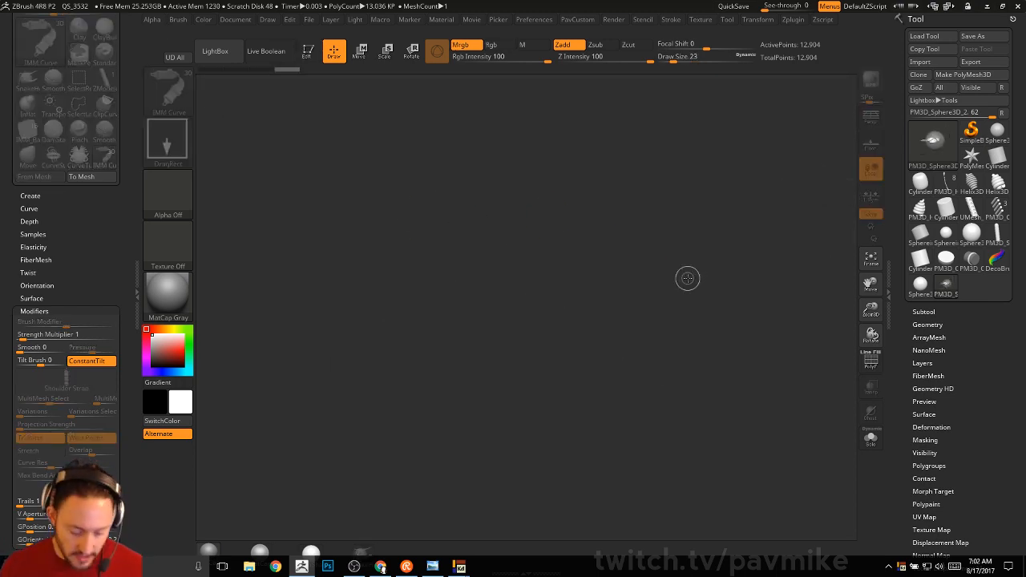
key("comma")
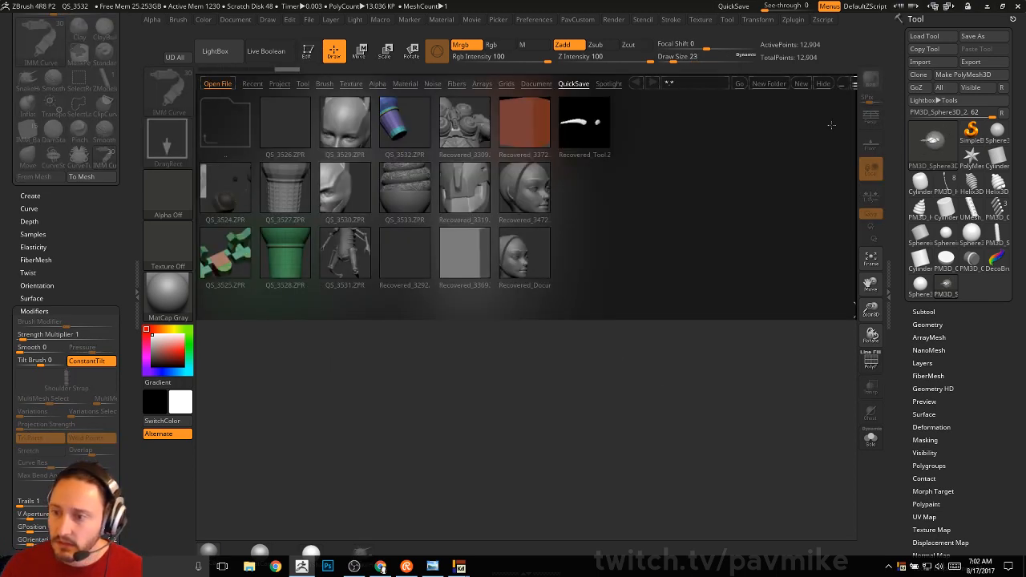
key("comma")
Step: Load the posed character tool RenderPosedALL_001.ZTL from the zbrush folder inside the commander folder
left_click(924, 36)
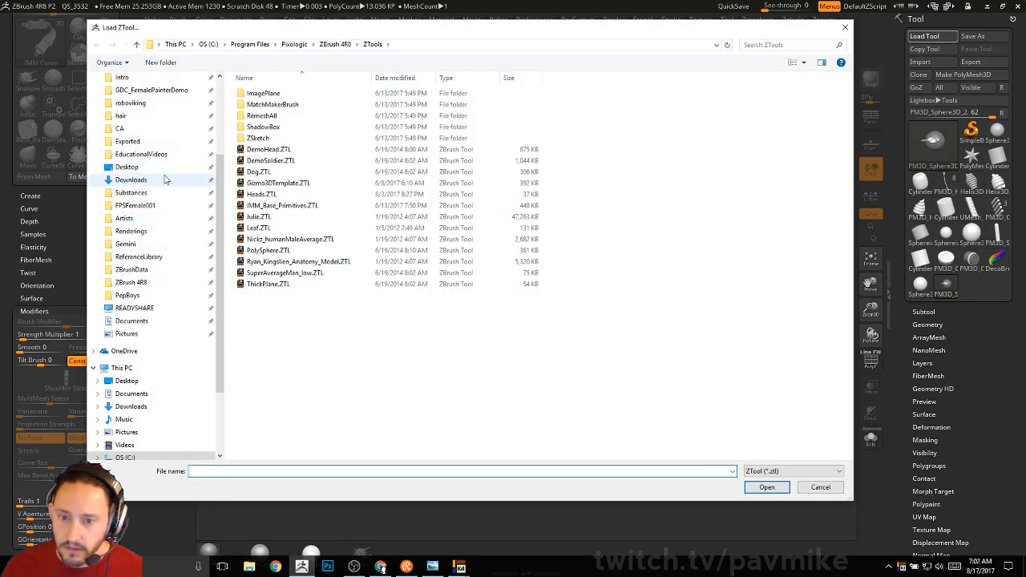
scroll(164, 179, "down", 1)
scroll(156, 169, "up", 1)
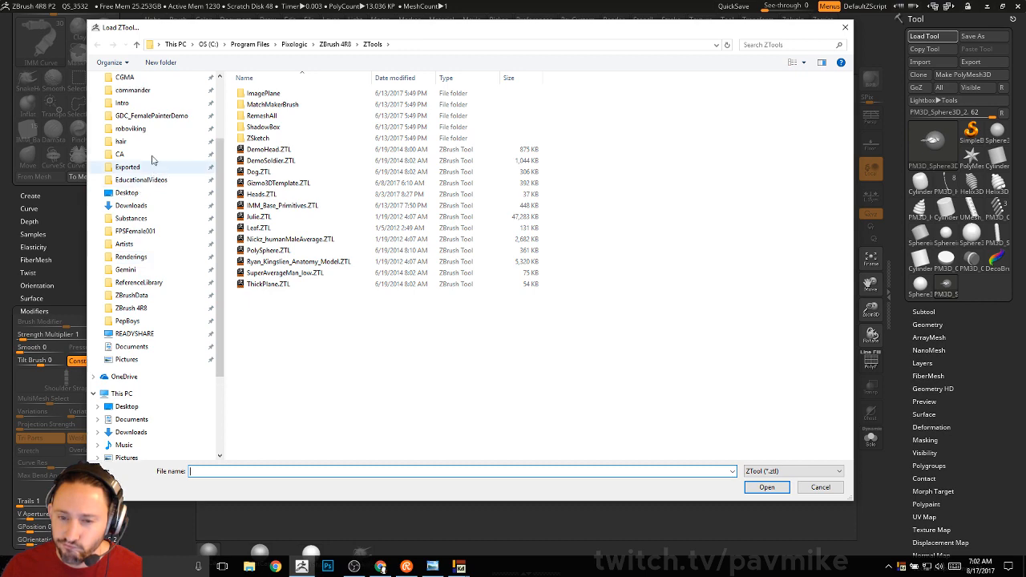
scroll(152, 160, "up", 1)
left_click(158, 103)
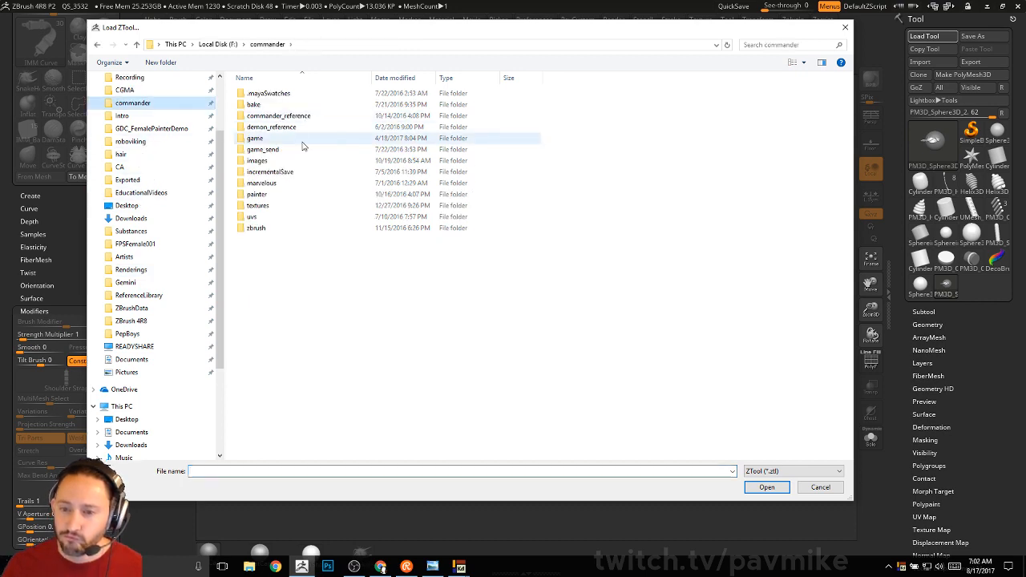
double_click(258, 228)
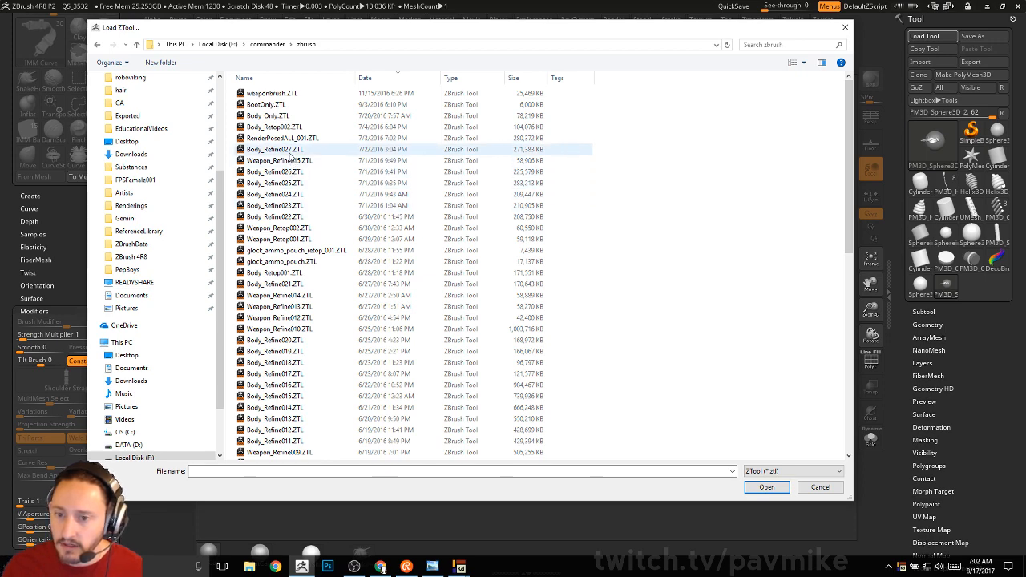
double_click(290, 150)
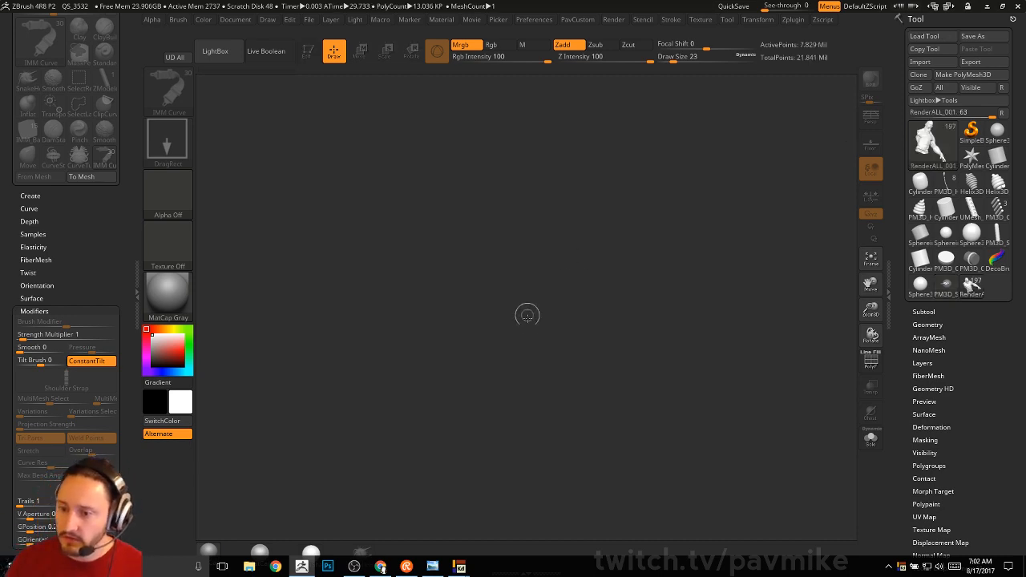
Step: Place the loaded character on the canvas in Edit mode and examine its straps, belts and ammo belt from the front and back
left_click_drag(526, 314, 443, 381)
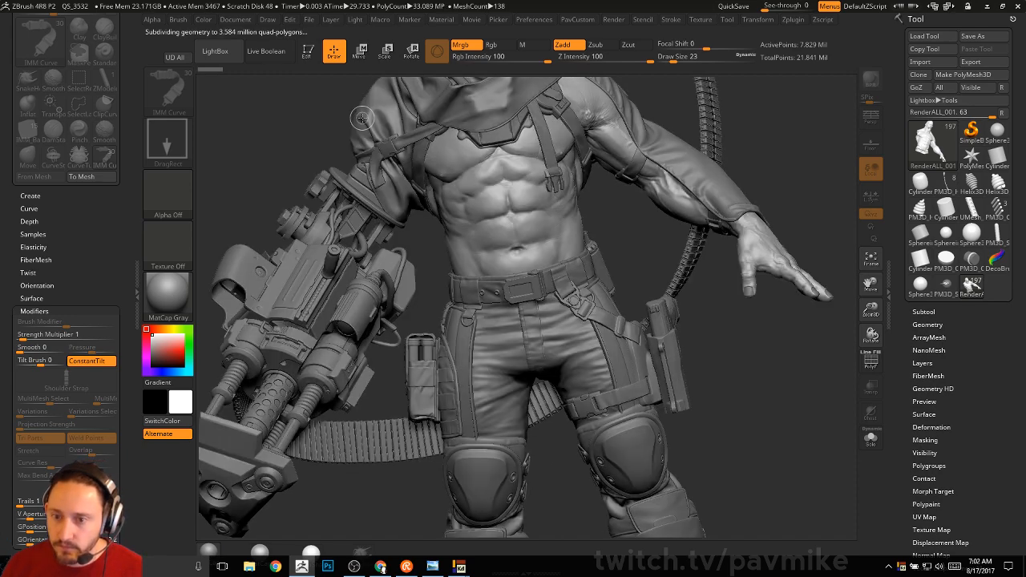
key("t")
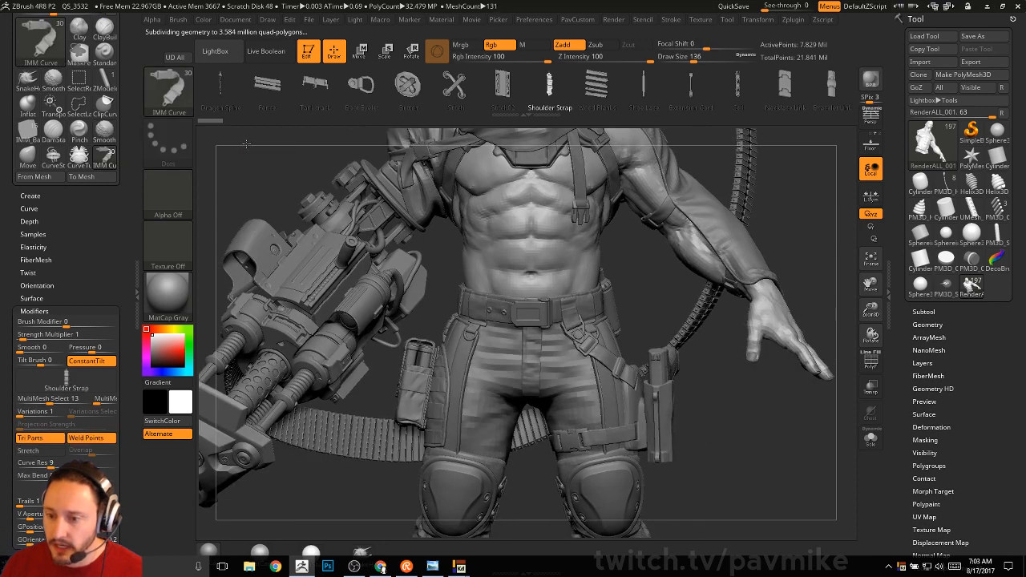
left_click_drag(246, 144, 426, 292, "alt")
mouse_move(760, 474)
left_mouse_down()
mouse_move(708, 470)
mouse_move(539, 361)
left_mouse_up()
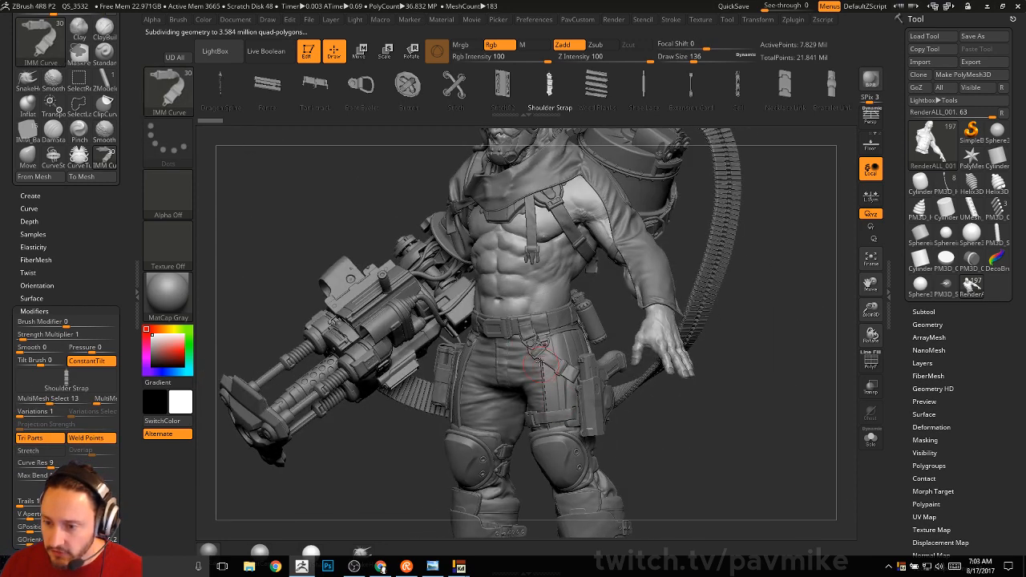
left_click_drag(702, 435, 496, 466)
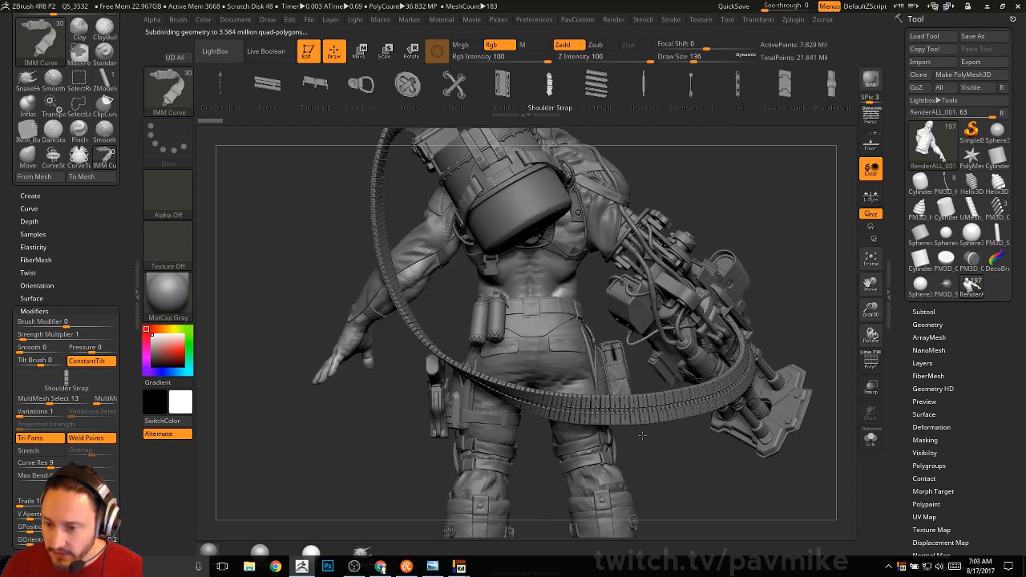
Step: Hide the cylinder subtool on the character's back and select the strap subtool around it for a closer look
left_click_drag(629, 194, 482, 219)
left_click(474, 234, "alt")
left_click(923, 312)
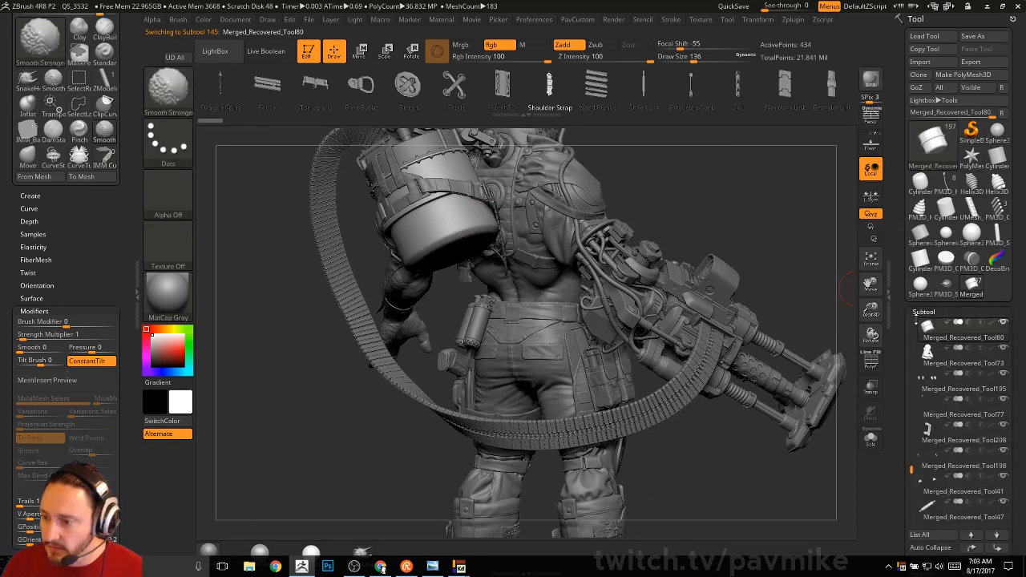
left_click(520, 252, "alt")
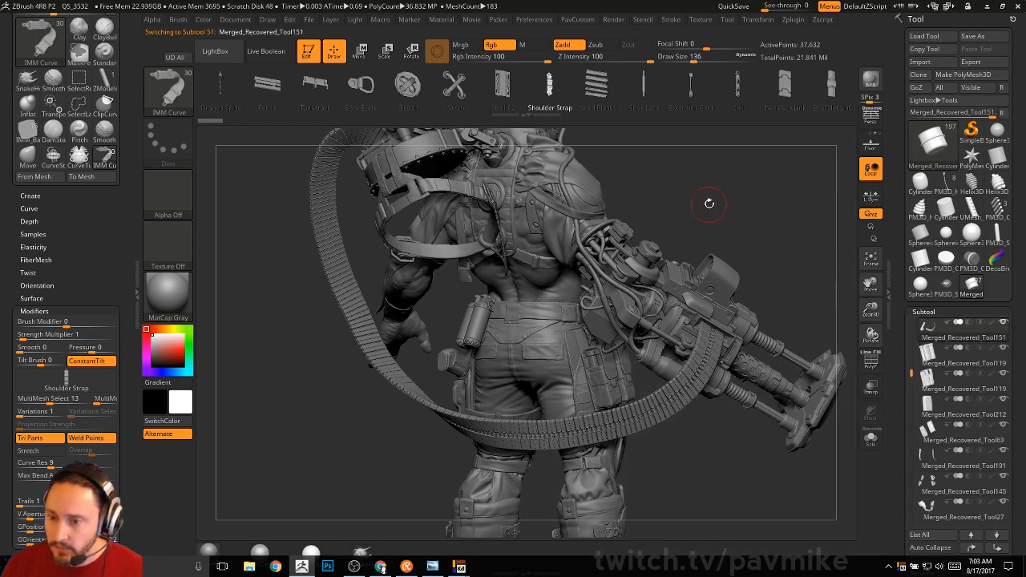
left_click_drag(708, 203, 769, 173)
left_click_drag(639, 180, 721, 232)
Step: Hide the enlarged_leather_1 garment subtool and inspect the straps and gear beneath it from the back and front
left_click(517, 296, "alt")
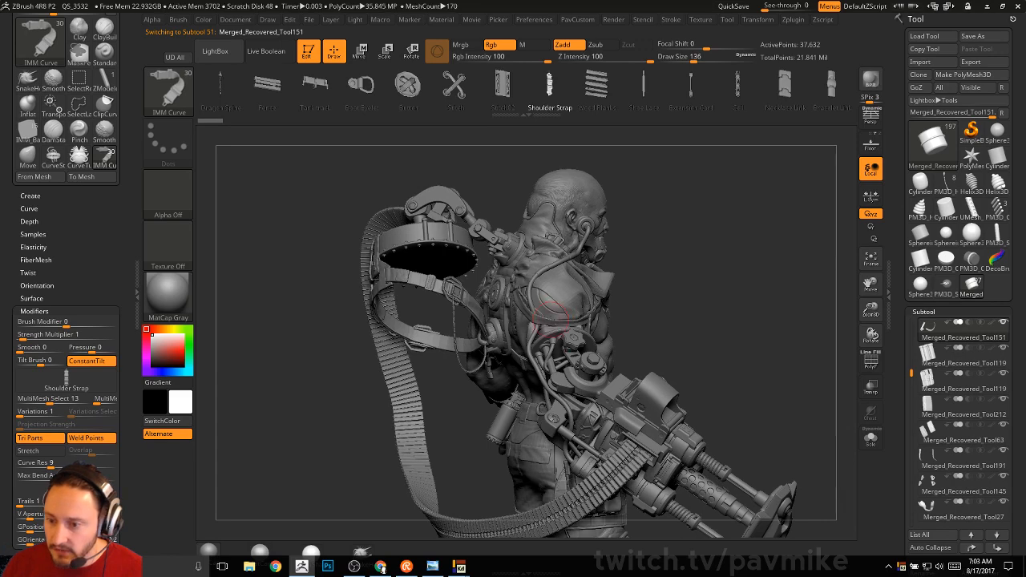
left_click_drag(707, 299, 614, 290)
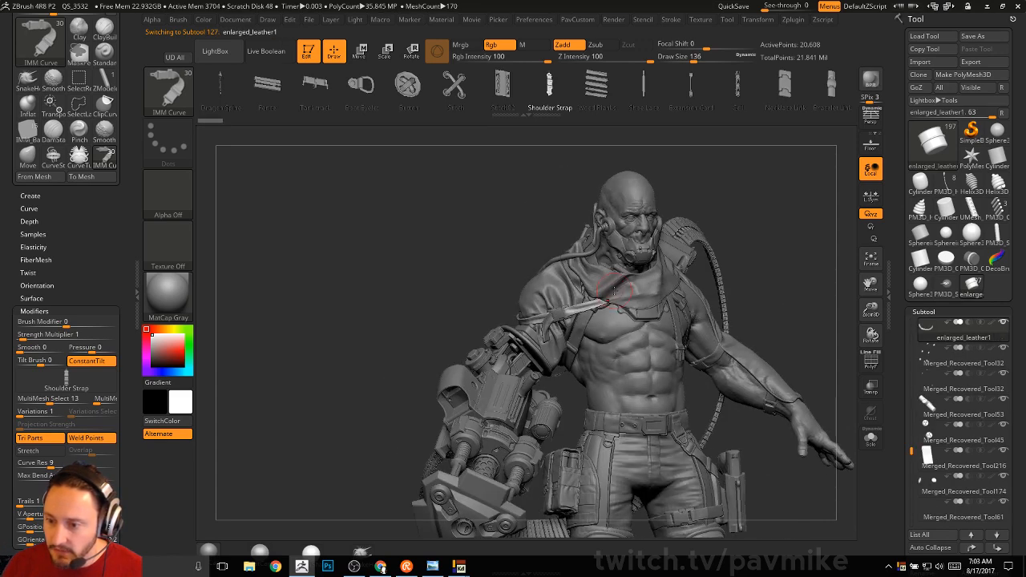
left_click_drag(774, 210, 620, 327, "alt")
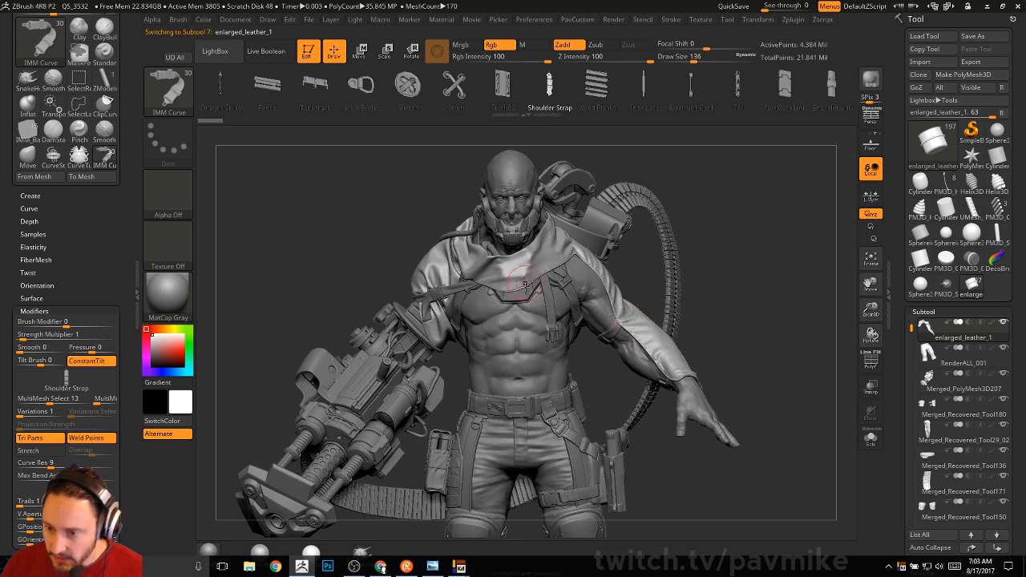
left_click(962, 356)
left_click_drag(787, 282, 735, 288)
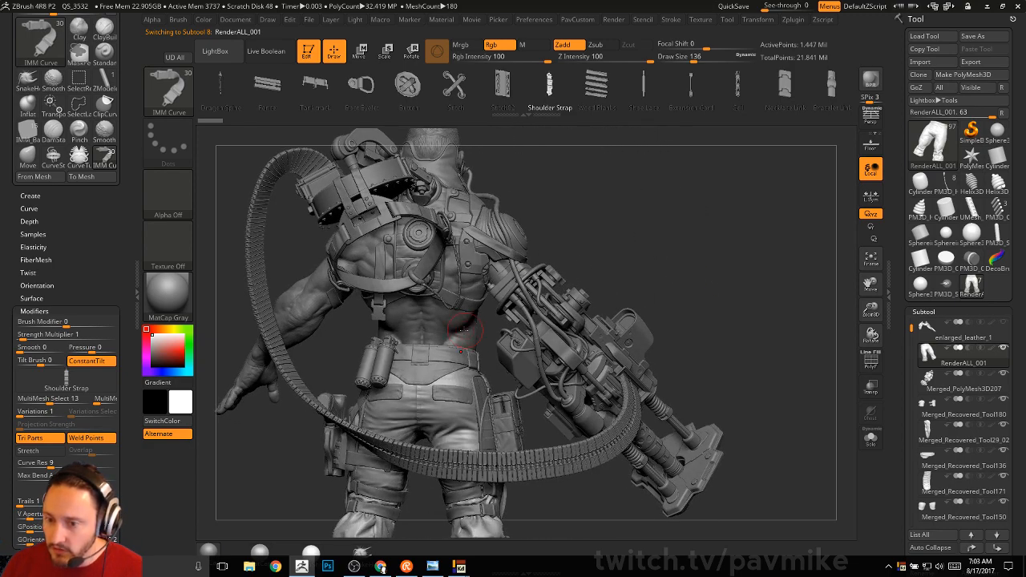
left_click_drag(737, 231, 662, 232)
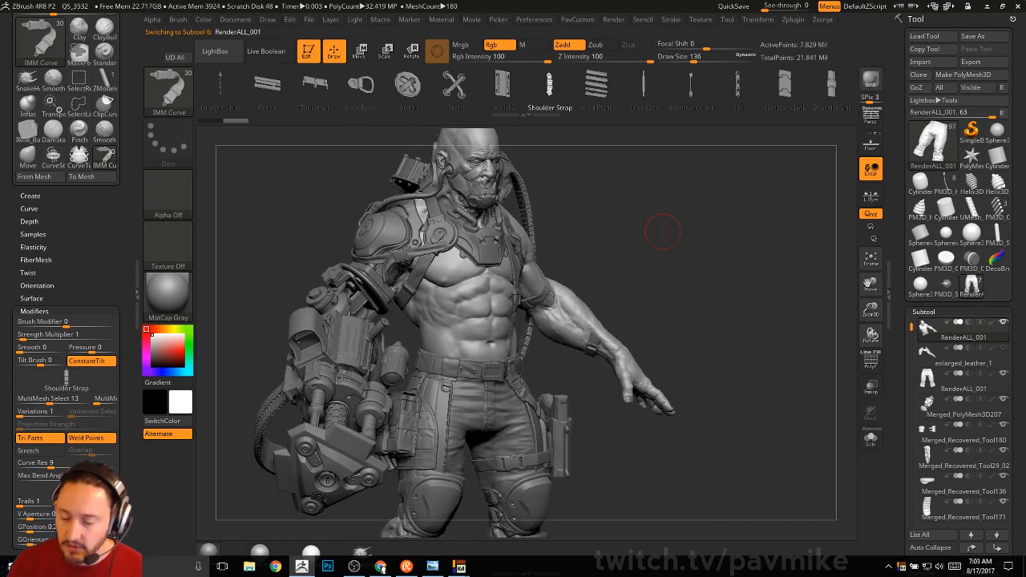
Step: Select the strap pieces at the character's waist and thigh and examine them from the front and side
left_click_drag(681, 261, 895, 277)
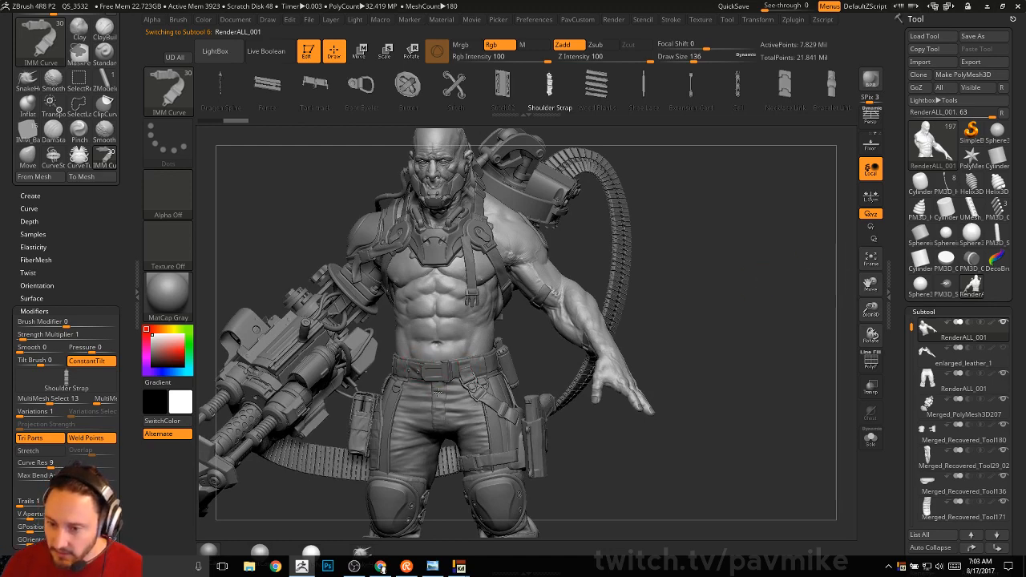
left_click(438, 391, "alt")
left_click_drag(524, 350, 465, 354)
left_click(504, 368, "alt")
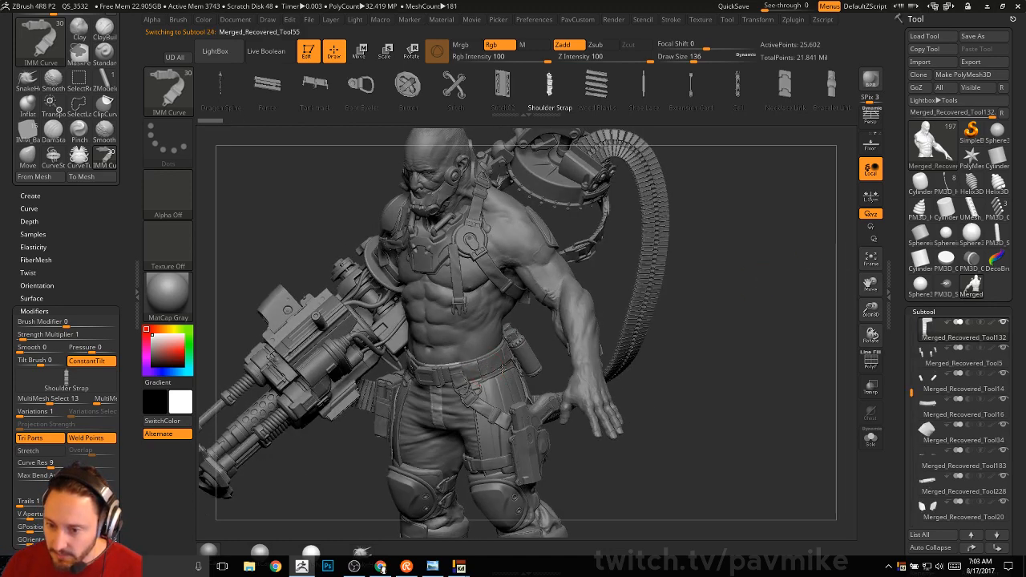
left_click(484, 408, "alt")
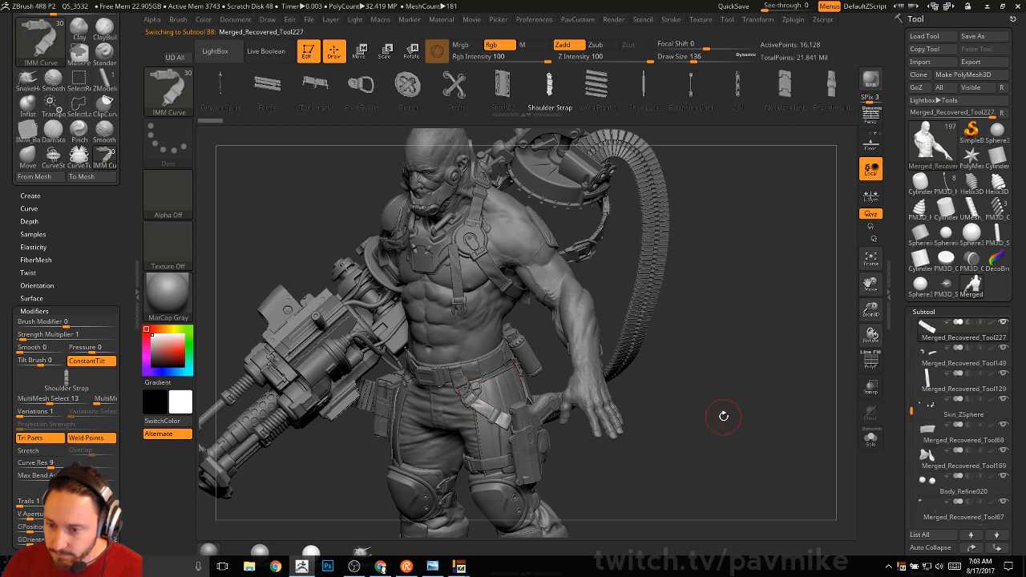
left_click_drag(723, 414, 742, 373)
Step: Select the RenderALL_001 body subtool and delete all other subtools
left_click(528, 337, "alt")
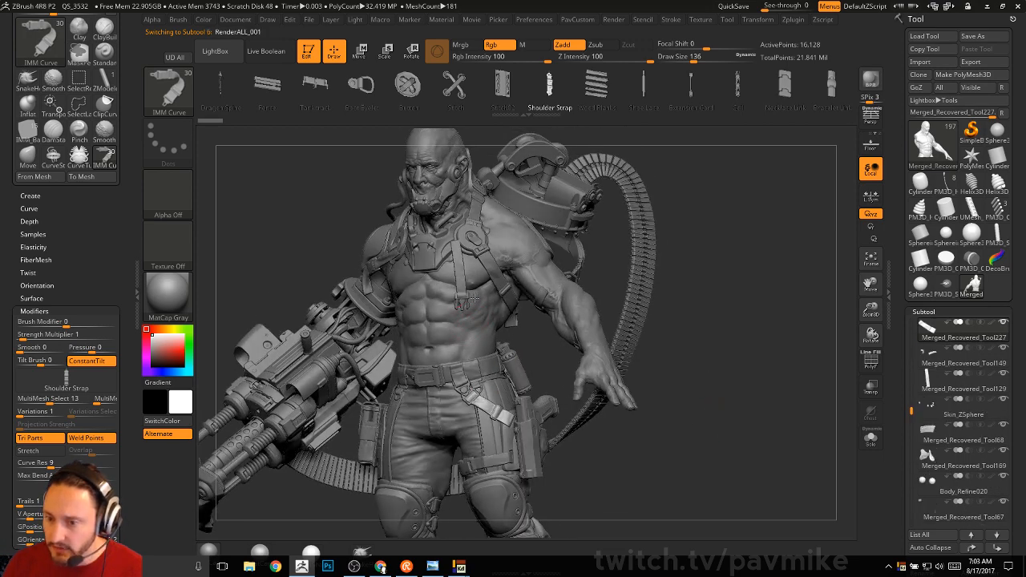
left_click_drag(901, 427, 892, 319)
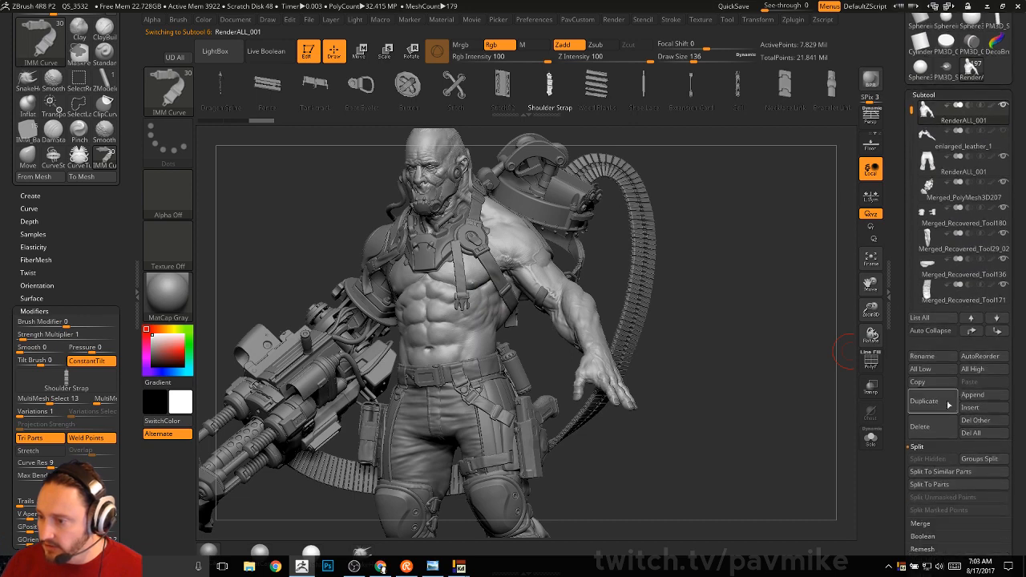
left_click(985, 421)
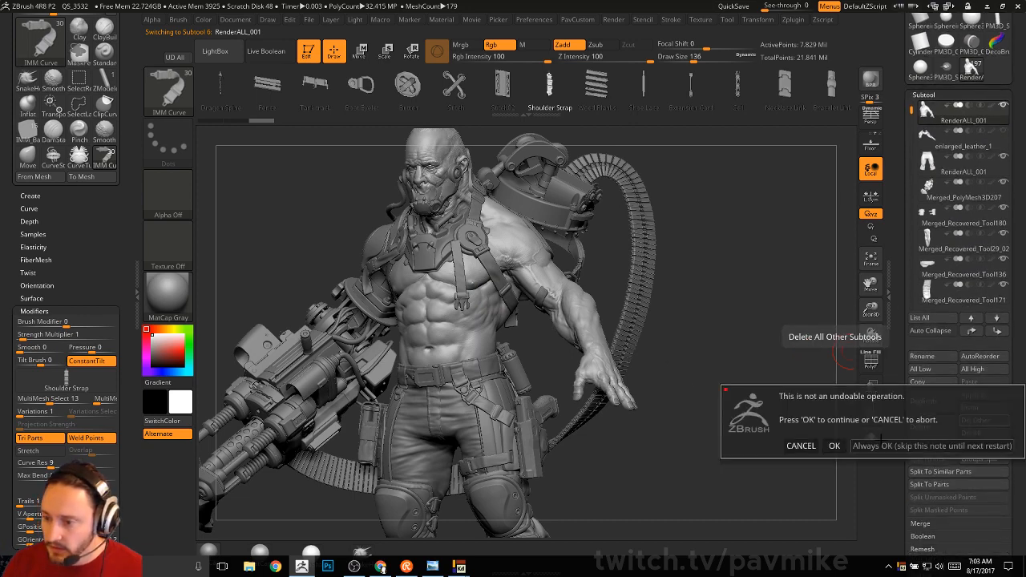
left_click(830, 441)
Step: Switch to the Standard brush and frame the remaining torso on the canvas
left_click_drag(751, 395, 773, 453)
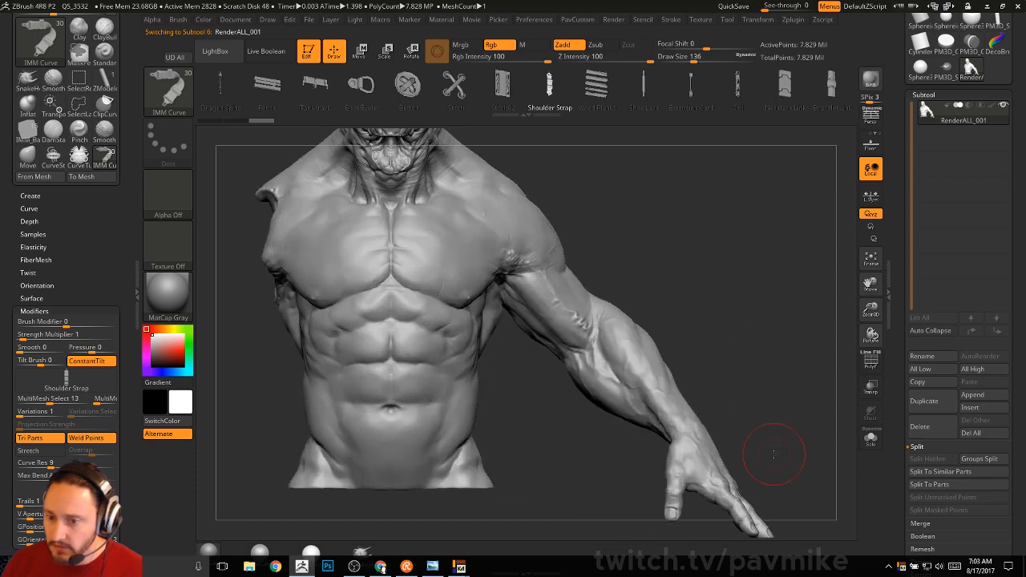
key("b")
key("s")
key("t")
key("s")
left_click(784, 242)
key("f")
mouse_move(767, 217)
left_mouse_down()
mouse_move(708, 250)
mouse_move(720, 289)
mouse_move(617, 307)
mouse_move(652, 304)
left_mouse_up()
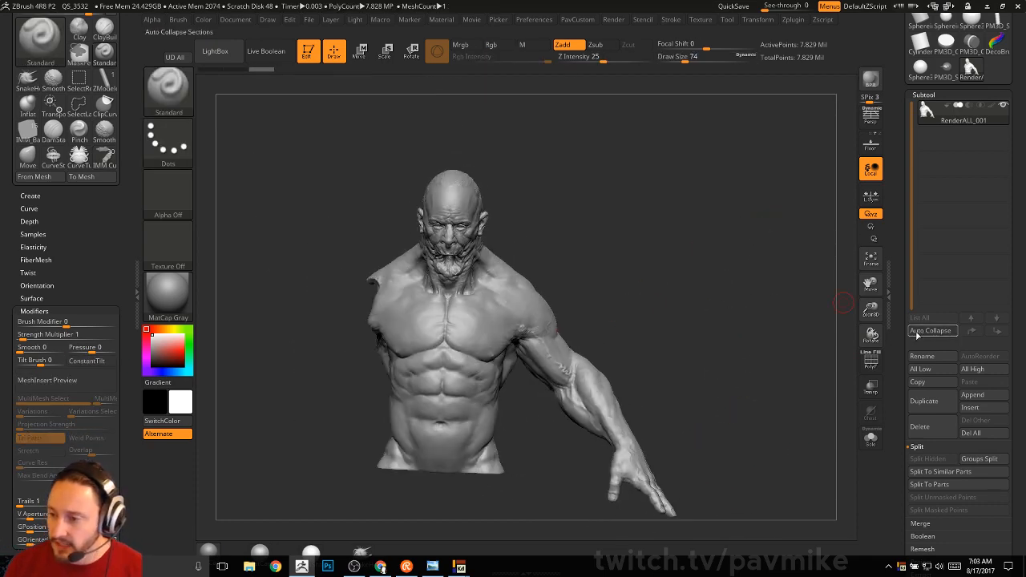
Step: Append a sphere as a new subtool to the torso and make it the active subtool
left_click_drag(904, 341, 900, 262)
left_click(925, 412)
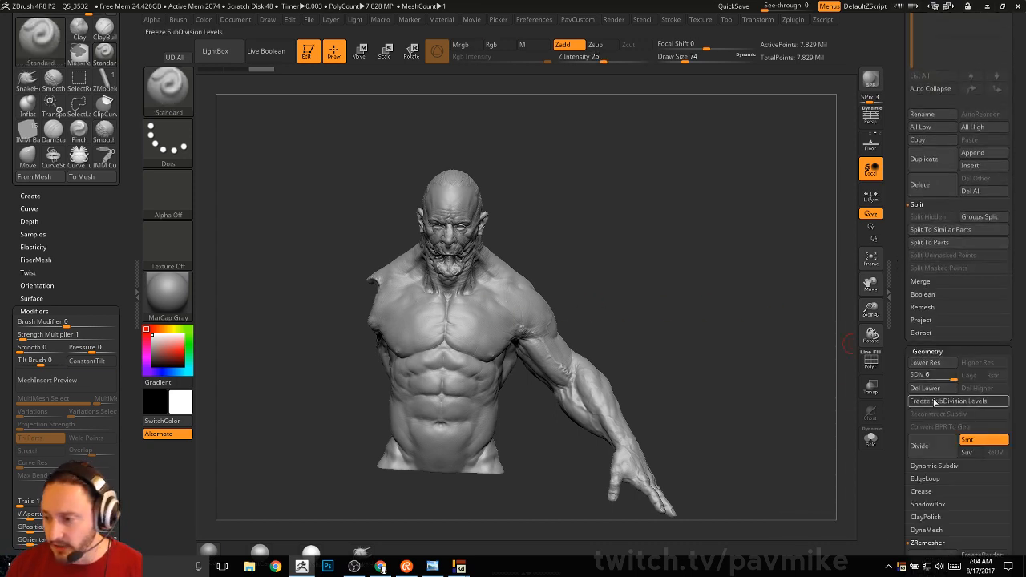
left_click_drag(901, 387, 901, 473)
left_click_drag(901, 356, 900, 221)
left_click(974, 276)
left_click(768, 280)
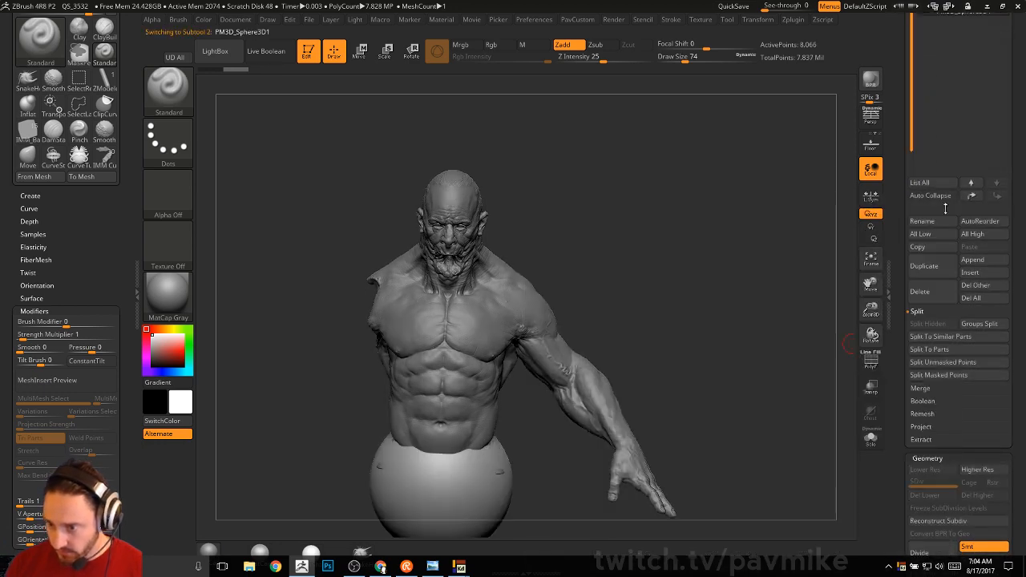
left_click_drag(897, 182, 901, 304)
Step: Shrink the sphere and move it up inside the chest so the body hides it, using transparency to position it
left_click_drag(736, 333, 729, 320, "alt")
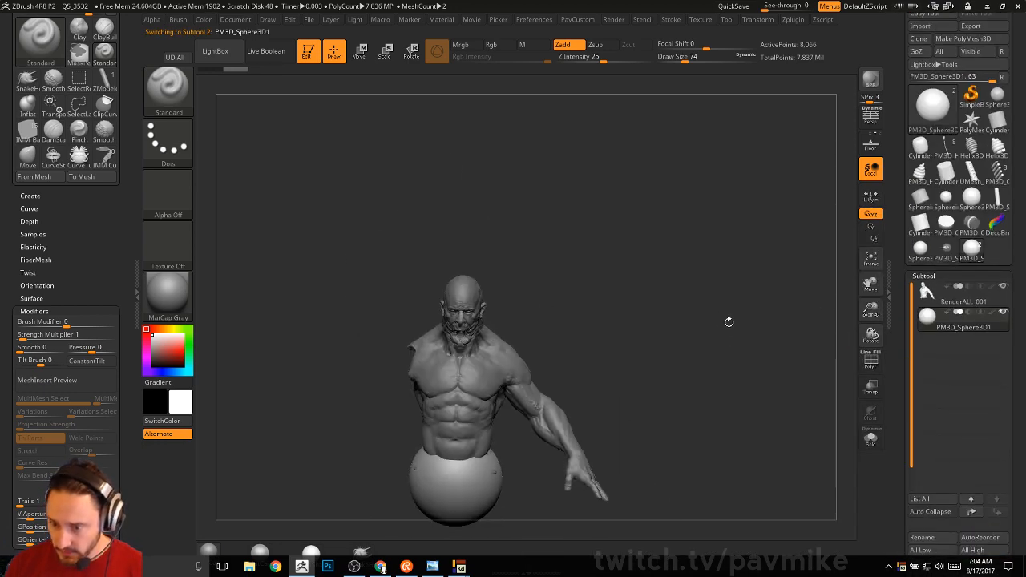
left_click_drag(651, 347, 599, 300)
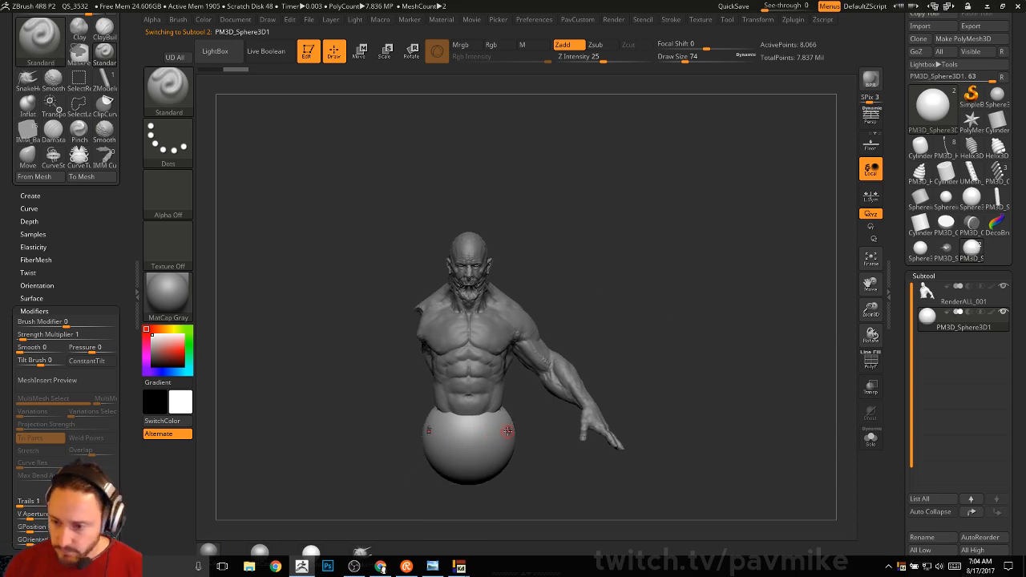
key("e")
left_click_drag(468, 438, 356, 373)
left_click_drag(639, 286, 513, 349, "shift")
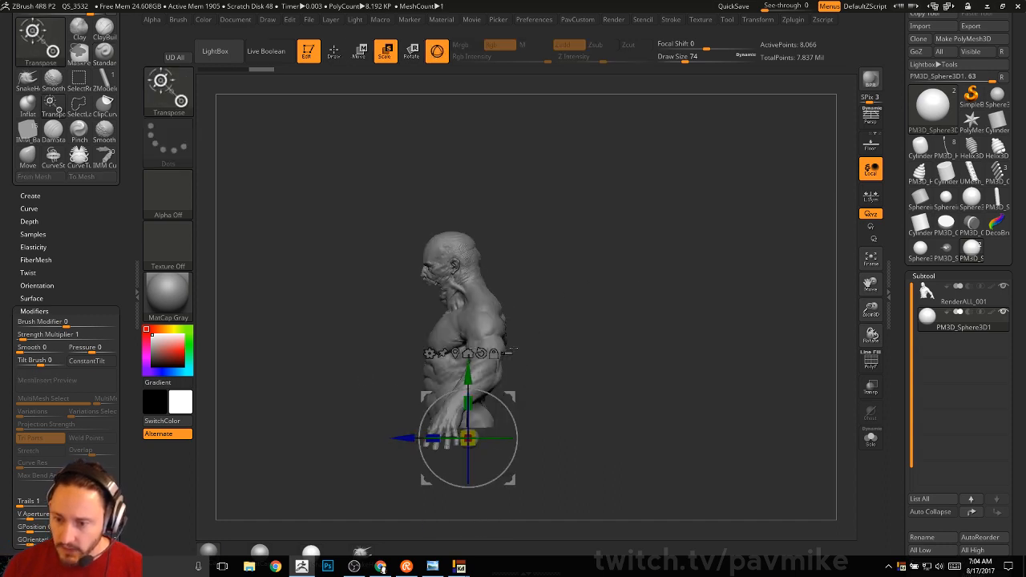
left_click(871, 387)
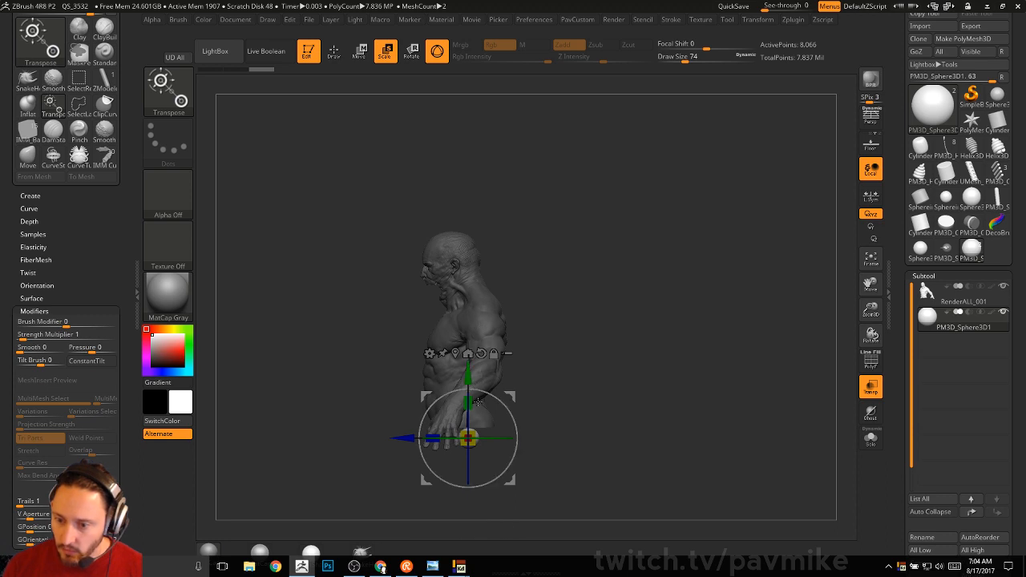
left_click_drag(511, 396, 505, 313)
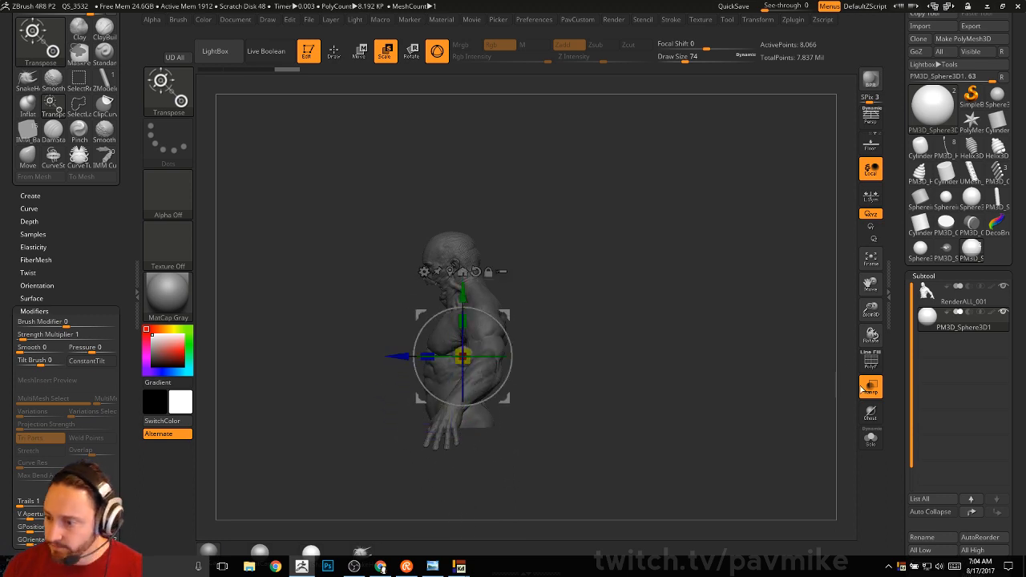
key("q")
left_click_drag(688, 316, 746, 323, "shift")
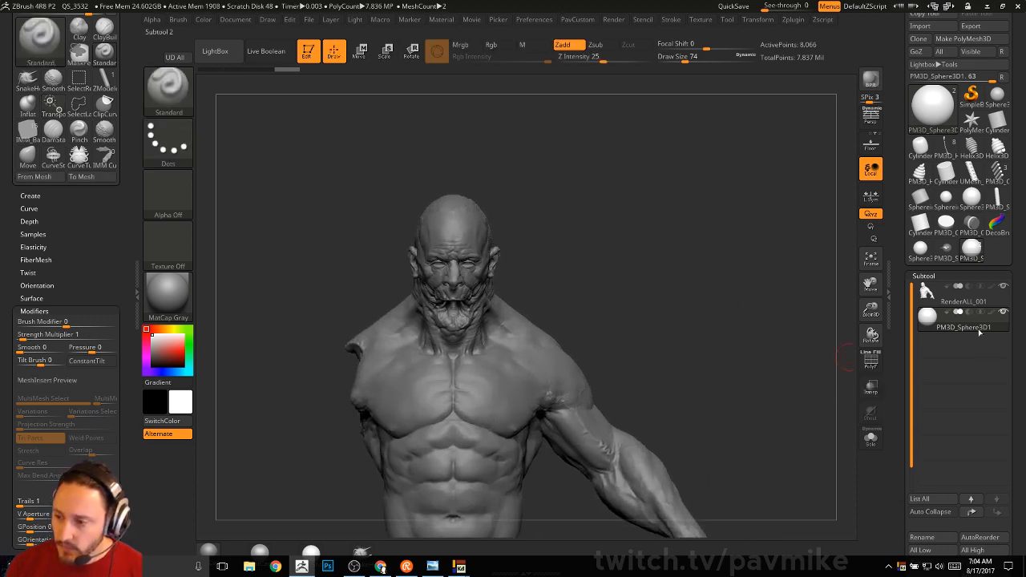
Step: Switch to the Topology brush for drawing on the character's chest and shoulder
left_click_drag(851, 290, 489, 284)
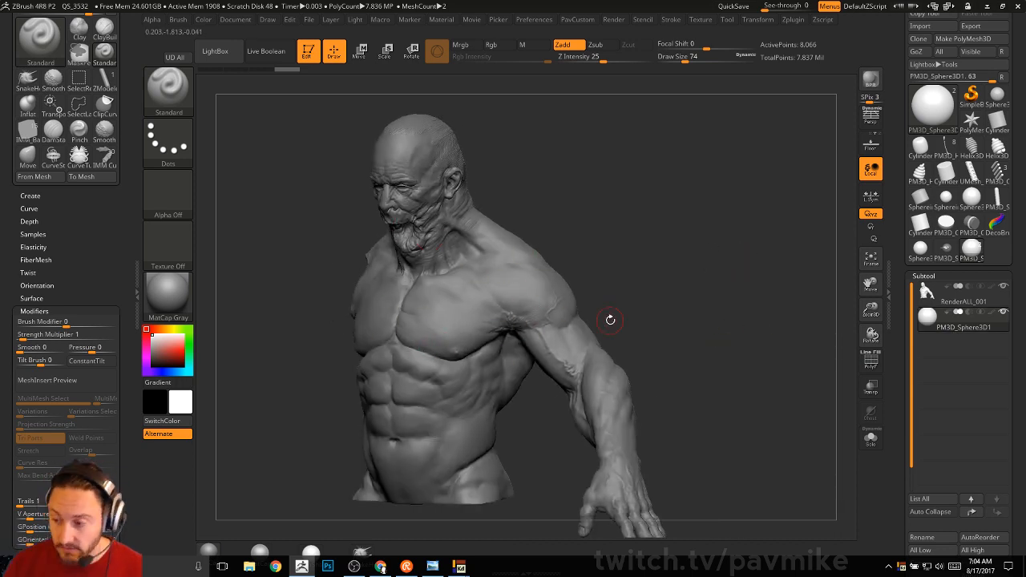
mouse_move(665, 210)
left_mouse_down()
mouse_move(678, 193)
mouse_move(676, 227)
mouse_move(705, 230)
mouse_move(641, 252)
mouse_move(653, 258)
mouse_move(549, 317)
mouse_move(507, 368)
left_mouse_up()
key("b")
key("t")
key("o")
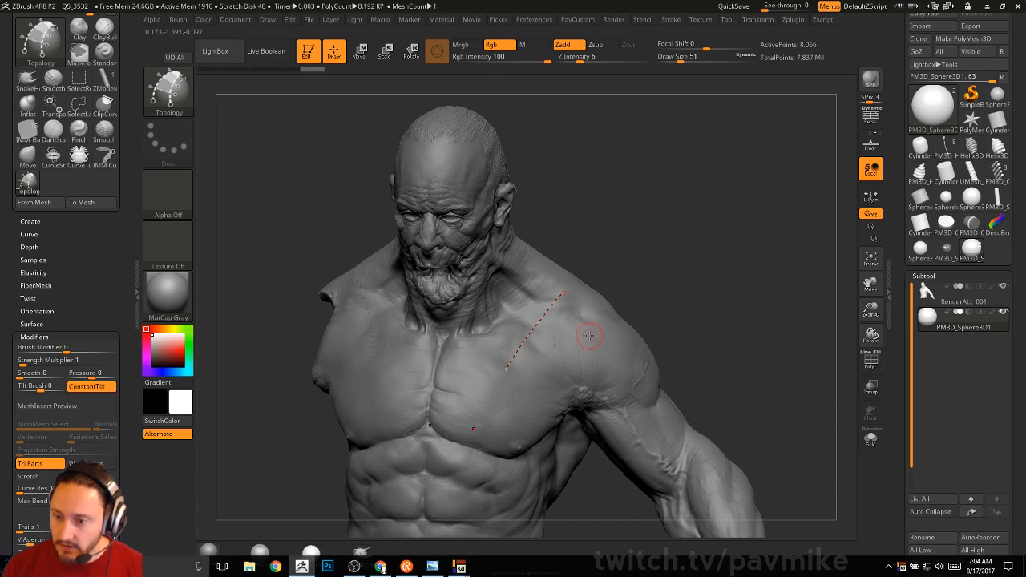
Step: Undo the two trial topology curves drawn from the chest to the shoulder
mouse_move(686, 287)
left_mouse_down()
mouse_move(650, 291)
mouse_move(660, 296)
left_mouse_up()
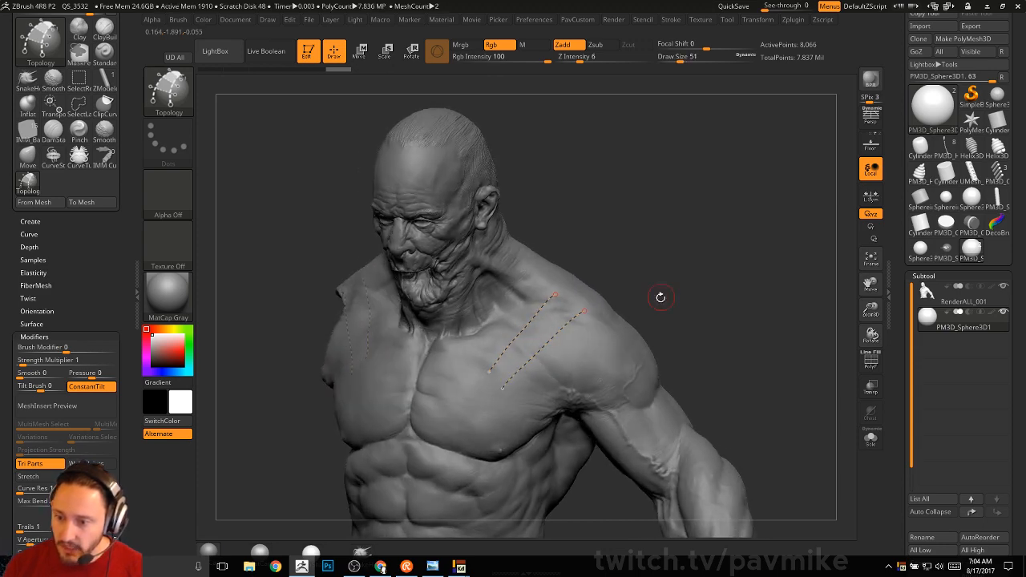
key("ctrl+z")
key("ctrl+z")
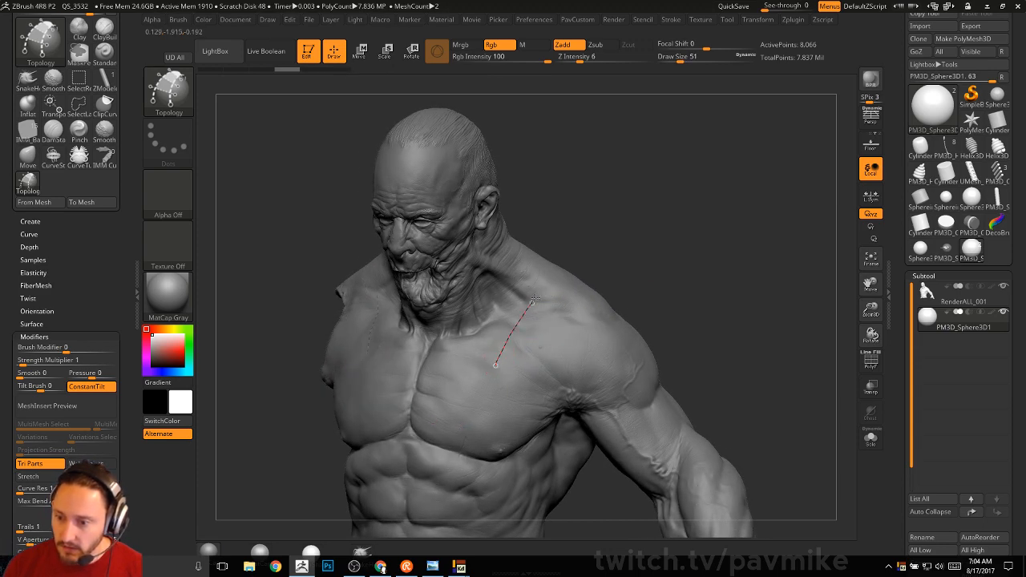
Step: Draw two parallel topology curves from the upper chest over the shoulder onto the upper back
left_click_drag(535, 298, 555, 282)
mouse_move(690, 261)
left_mouse_down()
mouse_move(662, 241)
mouse_move(329, 307)
mouse_move(490, 354)
left_mouse_up()
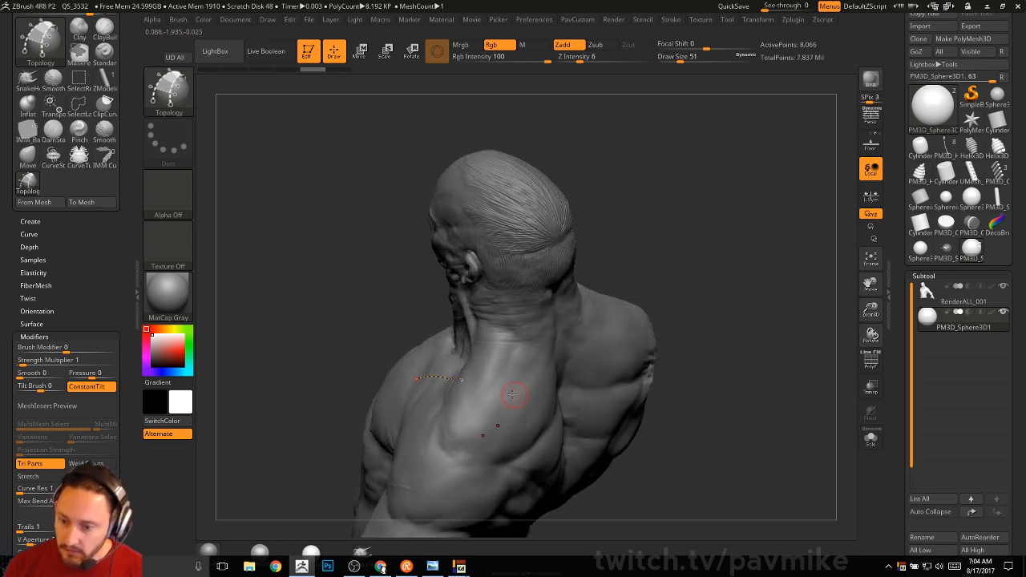
left_click_drag(497, 394, 525, 415)
left_click_drag(673, 345, 544, 414)
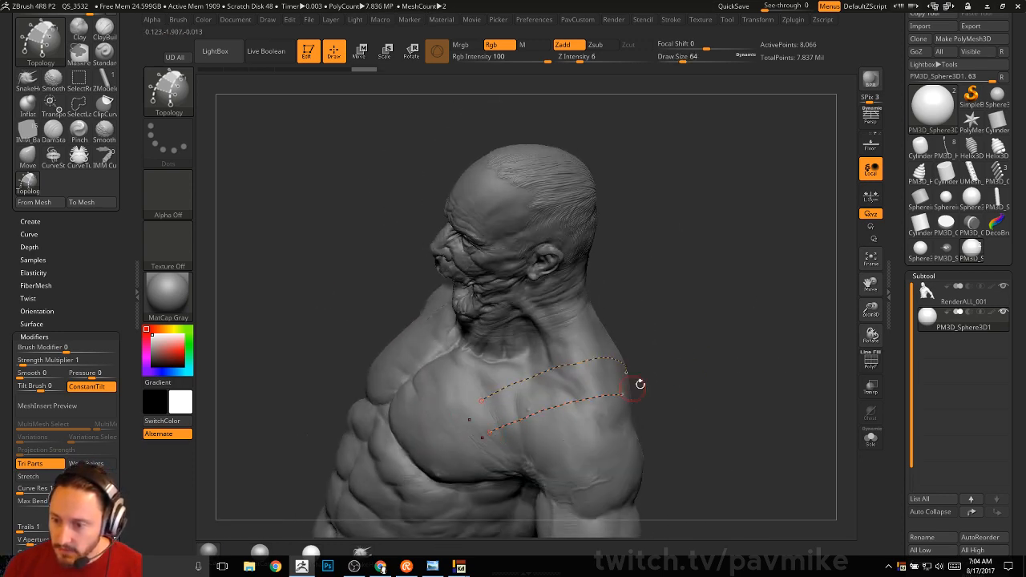
left_click_drag(639, 385, 405, 353)
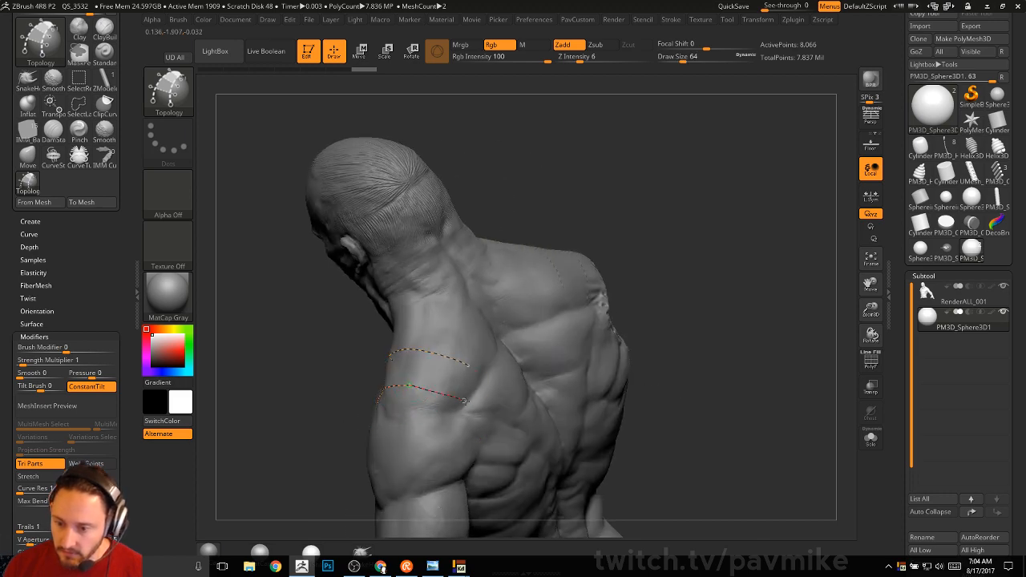
left_click_drag(465, 401, 468, 402)
Step: Draw short cross curves over the two long shoulder curves to divide the strap into a row of quads
mouse_move(296, 385)
left_mouse_down()
mouse_move(454, 401)
mouse_move(486, 439)
left_mouse_up()
left_click_drag(484, 371, 508, 439)
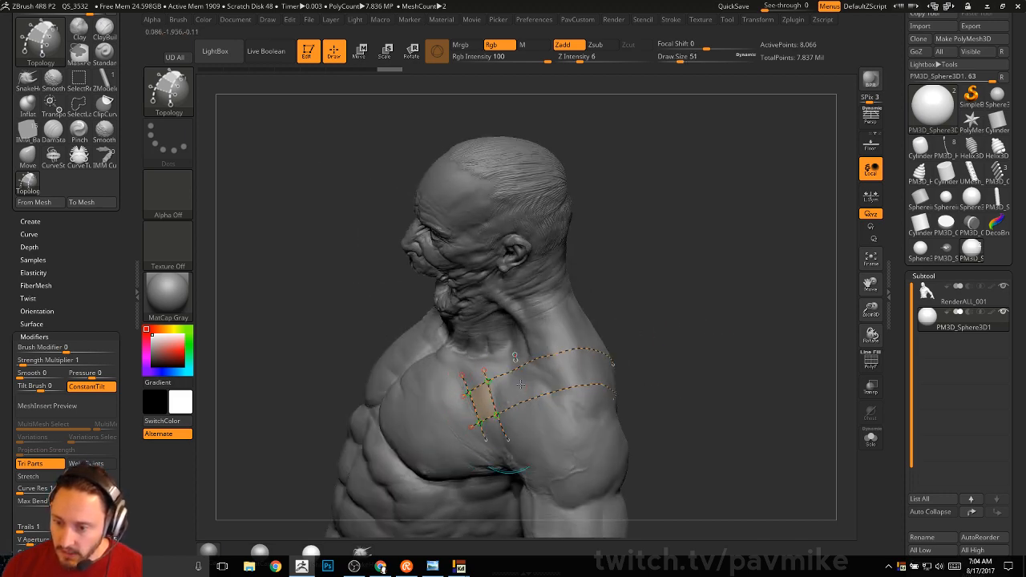
left_click_drag(520, 385, 532, 441)
mouse_move(539, 345)
left_mouse_down()
mouse_move(555, 436)
mouse_move(581, 428)
left_mouse_up()
left_click_drag(641, 400, 465, 368)
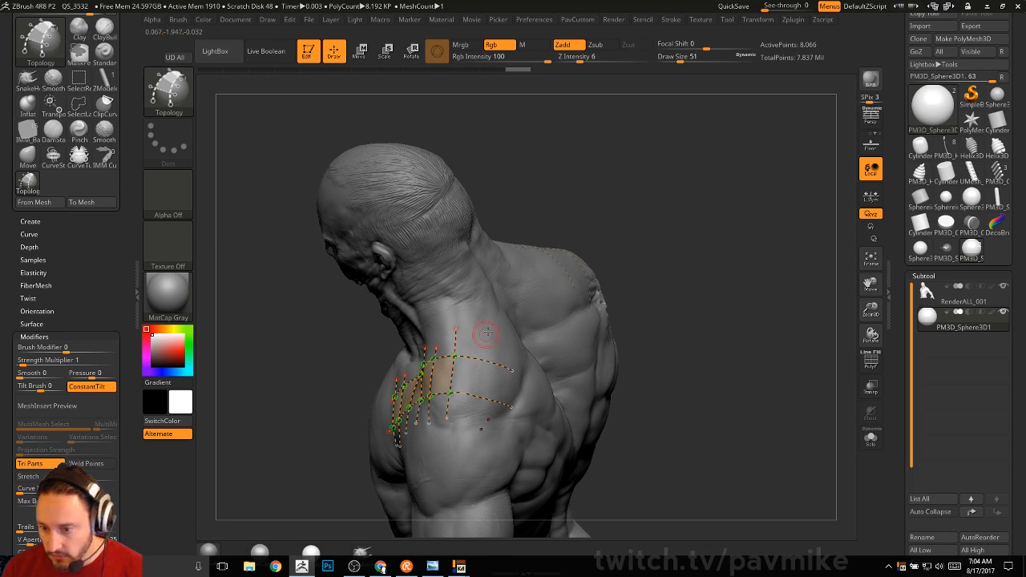
mouse_move(486, 331)
left_mouse_down()
mouse_move(493, 428)
mouse_move(502, 410)
left_mouse_up()
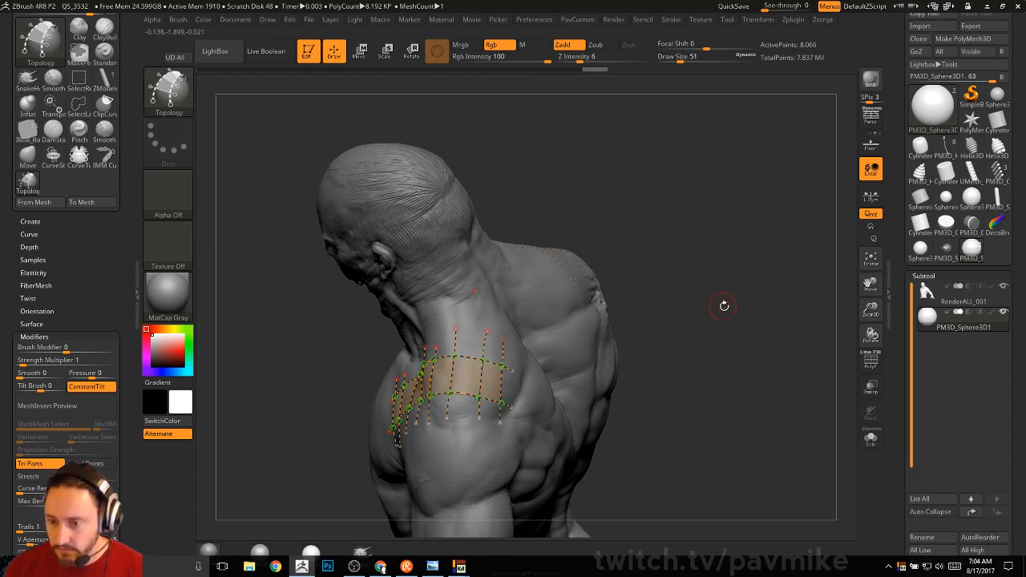
Step: Finish the topology grid at the back of the shoulder and generate the strap mesh from the curves
left_click_drag(697, 315, 749, 299)
left_click(543, 425)
left_click_drag(689, 340, 754, 308)
key("1")
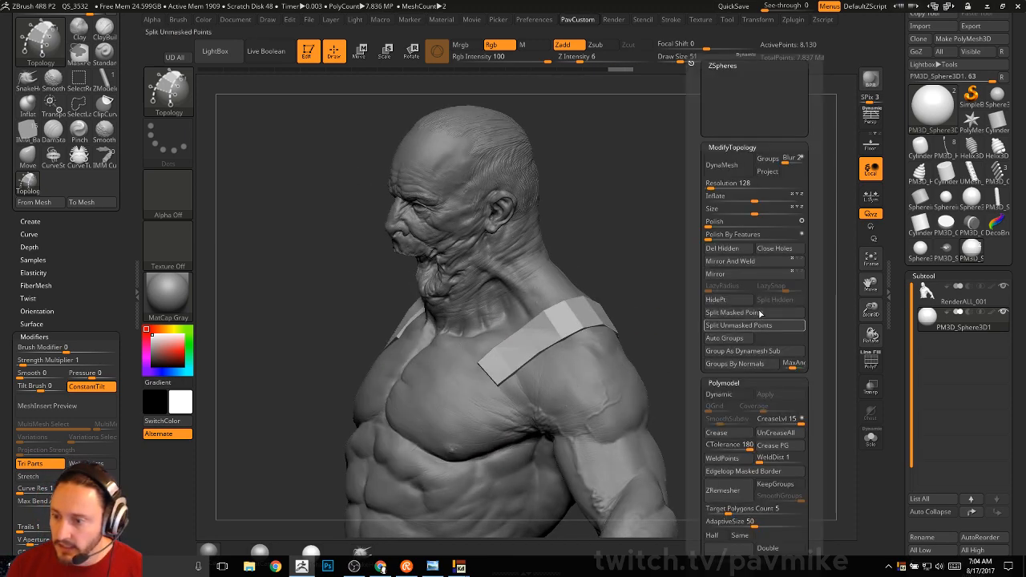
Step: Try separating the straps from the sphere with Split Masked Points, and undo the split
left_click(759, 313)
left_click_drag(723, 349, 766, 347)
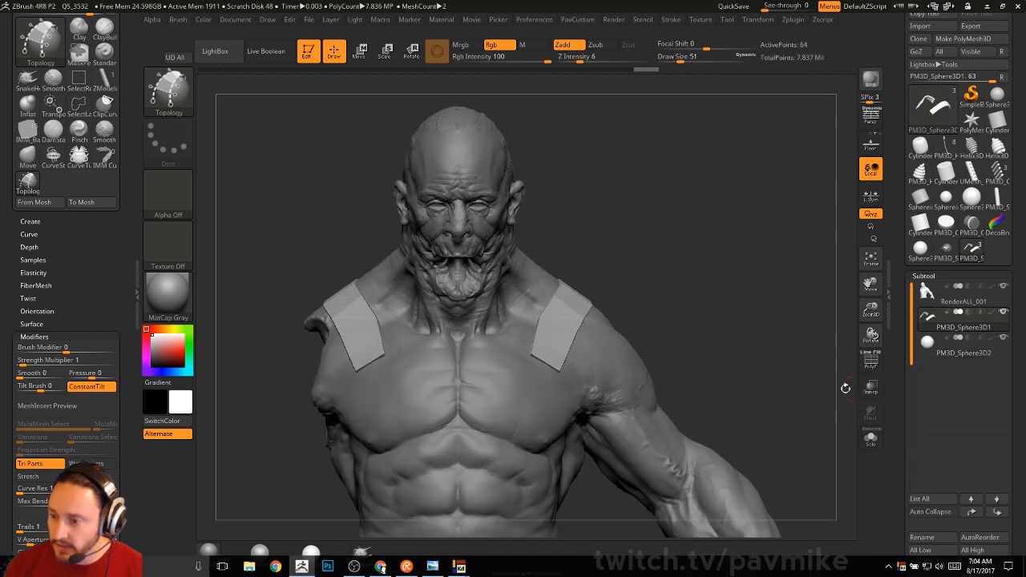
left_click_drag(846, 388, 842, 357, "alt")
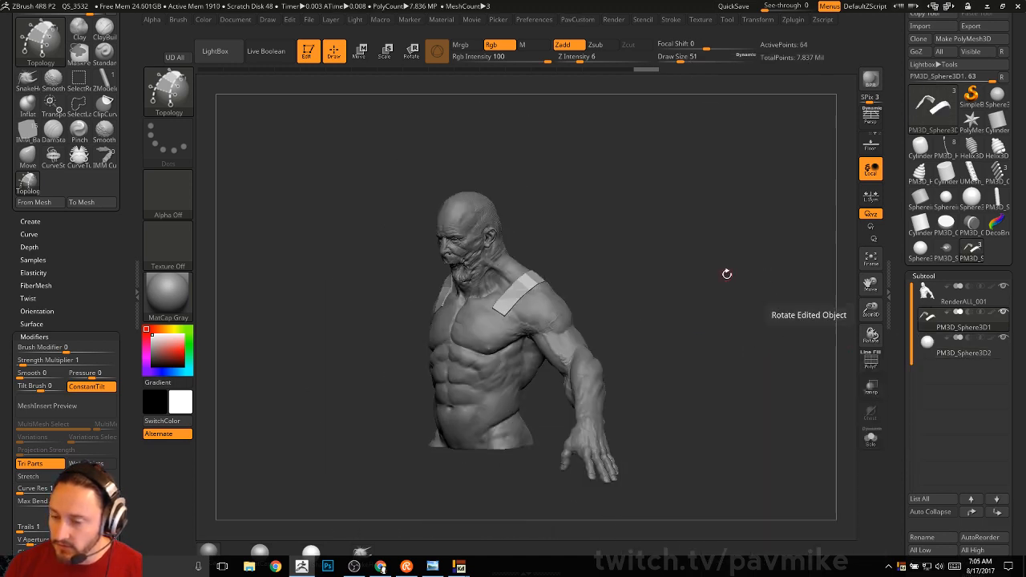
right_click_drag(726, 274, 785, 238, "ctrl")
key("ctrl")
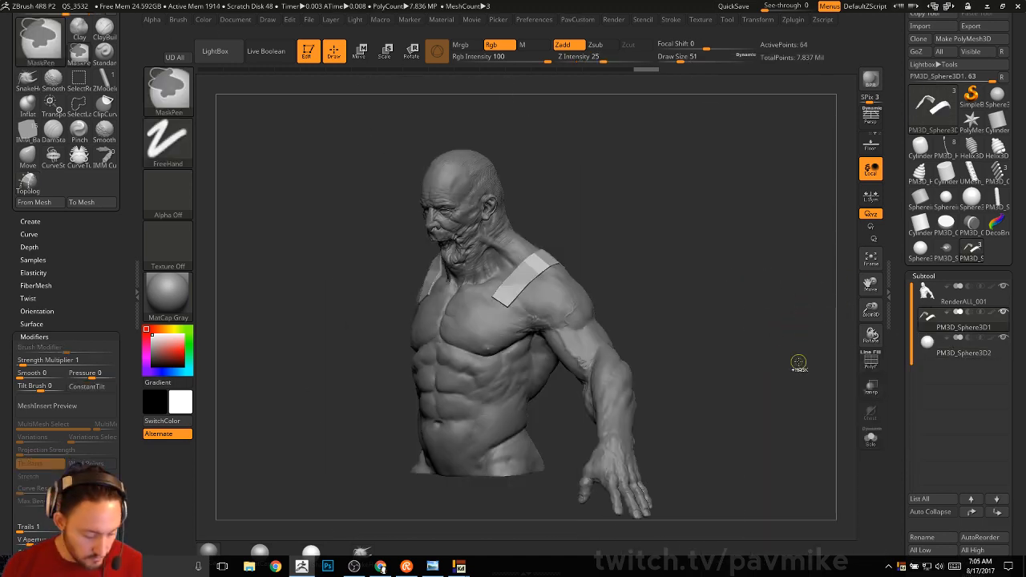
key("ctrl+z")
mouse_move(811, 350)
right_mouse_down("ctrl")
mouse_move(798, 348)
mouse_move(798, 385)
right_mouse_up("ctrl")
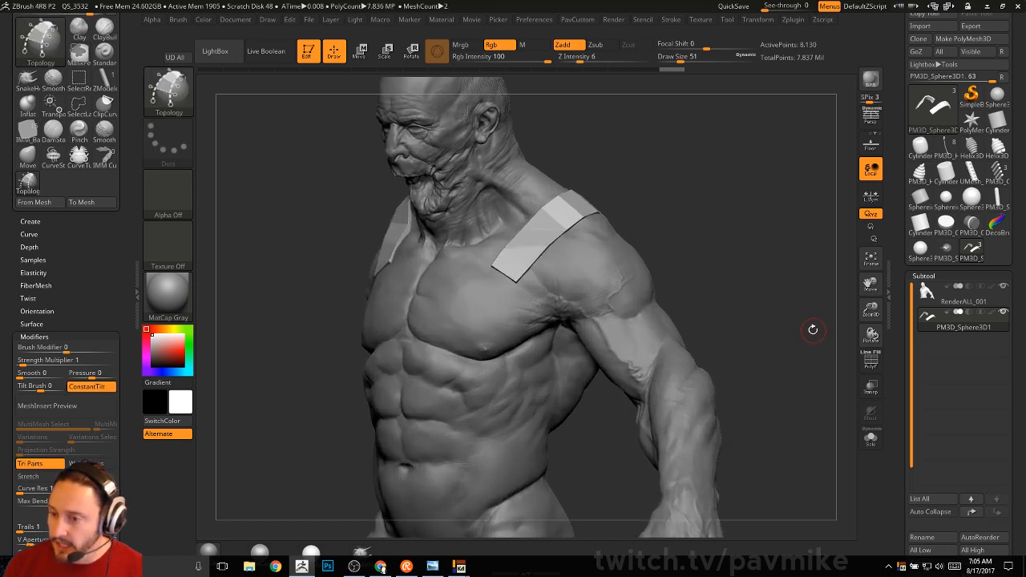
Step: Enable dynamic subdivision on the shoulder straps, toggling it off and on again to compare the smoothed shape
mouse_move(811, 327)
right_mouse_down()
mouse_move(800, 386)
mouse_move(884, 364)
right_mouse_up()
key("space")
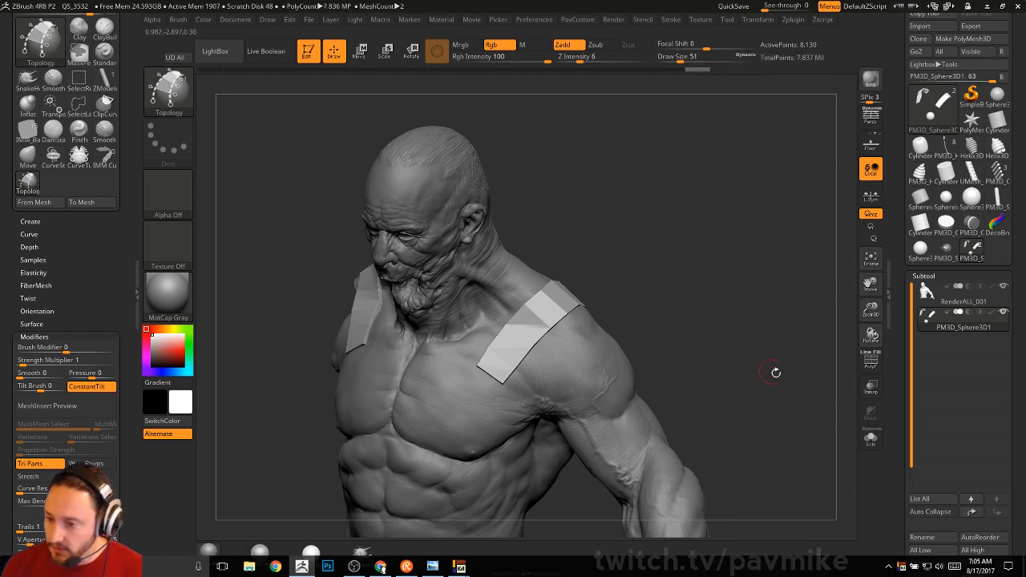
key("space")
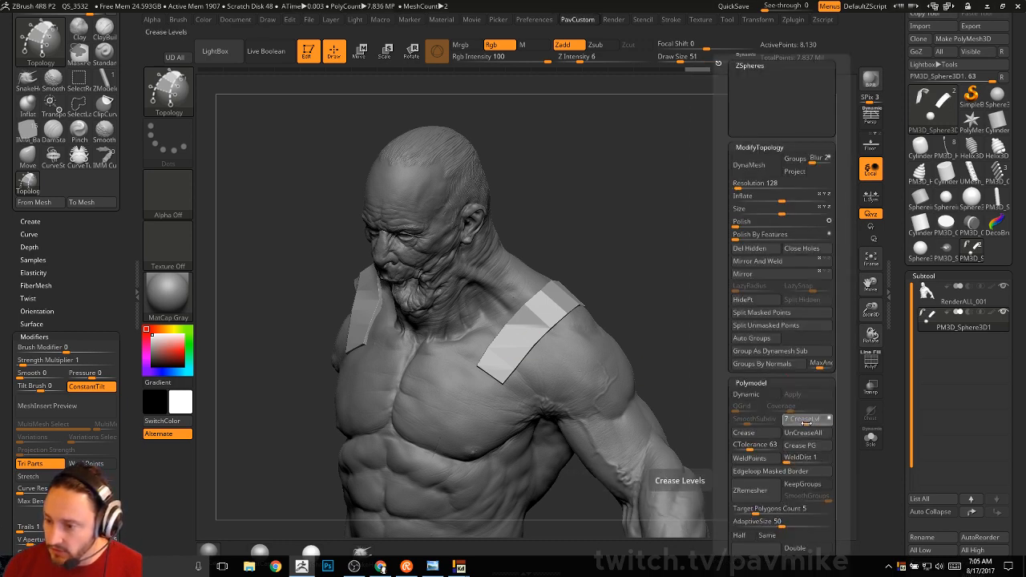
key("d")
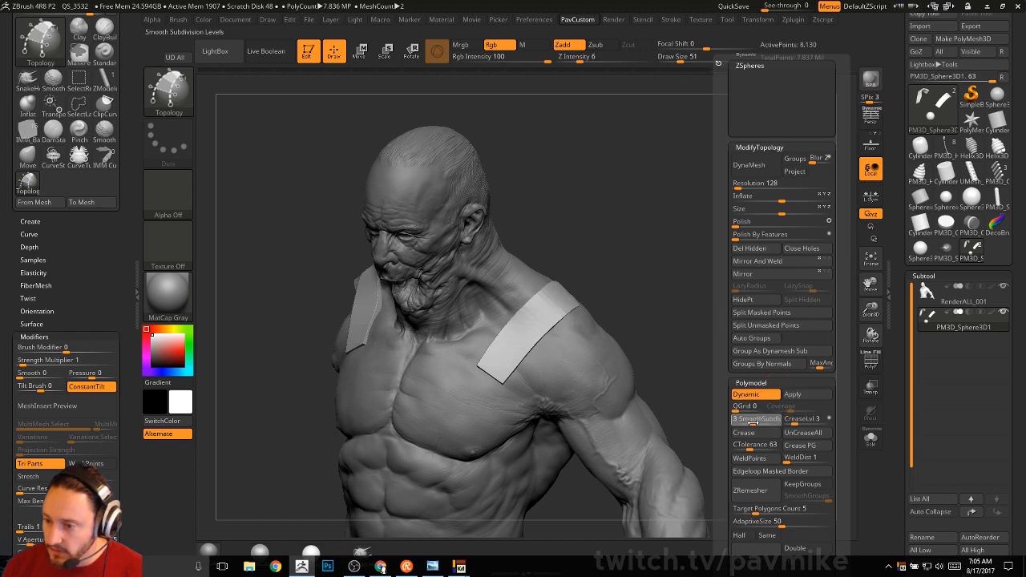
key("shift+d")
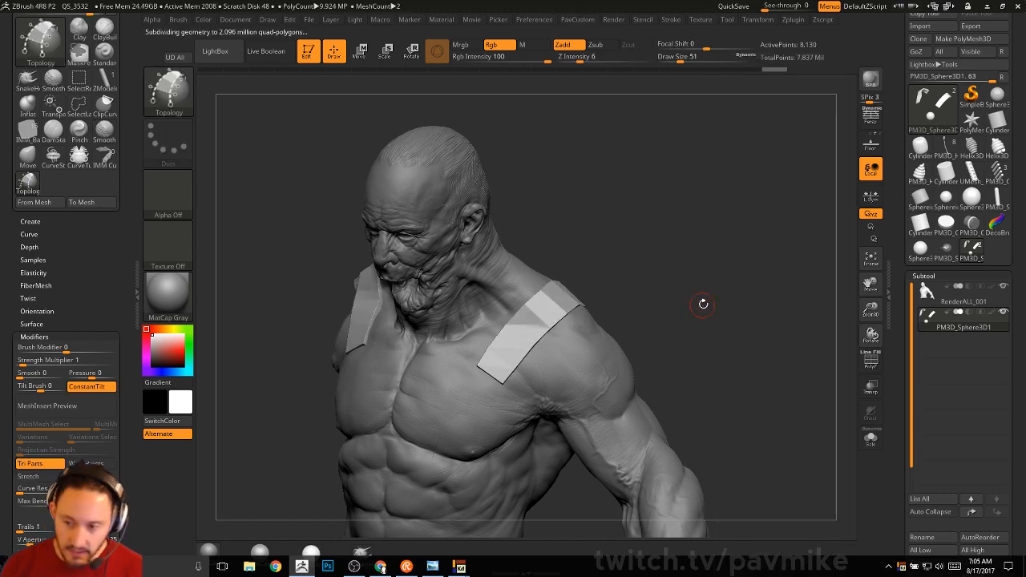
key("d")
left_click_drag(742, 276, 827, 281, "alt")
key("b")
key("t")
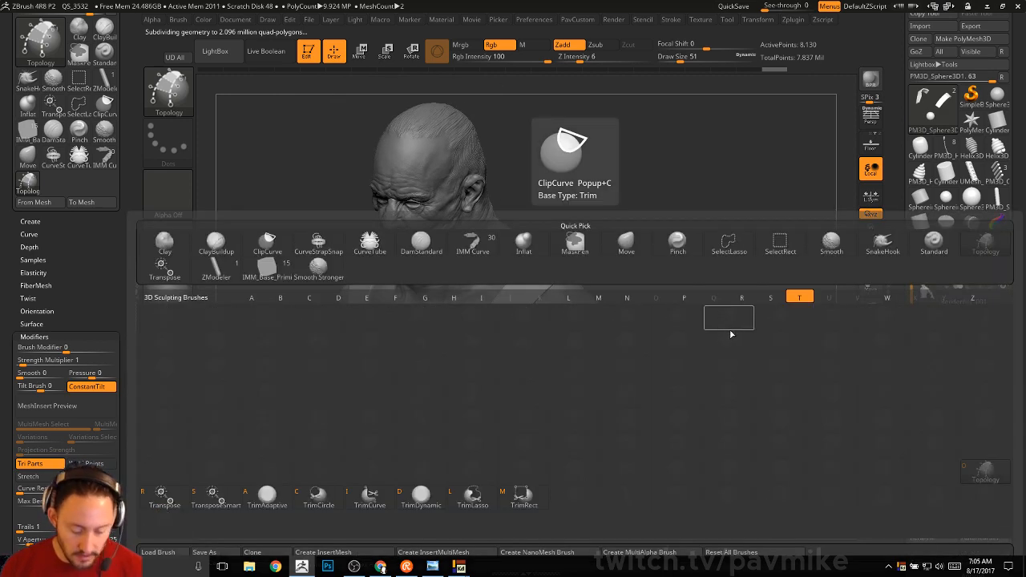
key("o")
mouse_move(694, 313)
left_mouse_down()
mouse_move(730, 264)
mouse_move(609, 326)
left_mouse_up()
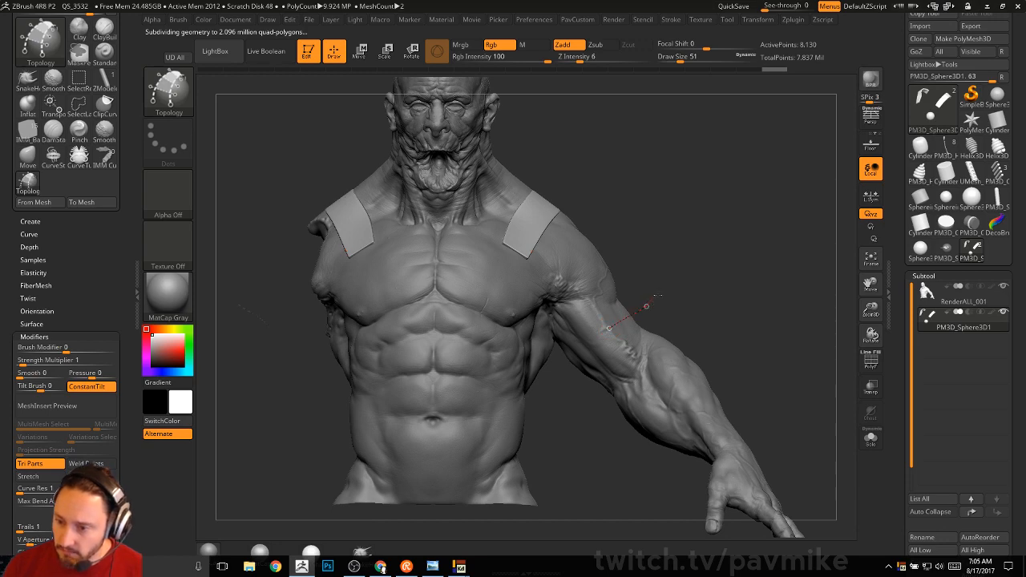
mouse_move(737, 297)
left_mouse_down()
mouse_move(718, 319)
mouse_move(745, 293)
left_mouse_up()
key("ctrl+z")
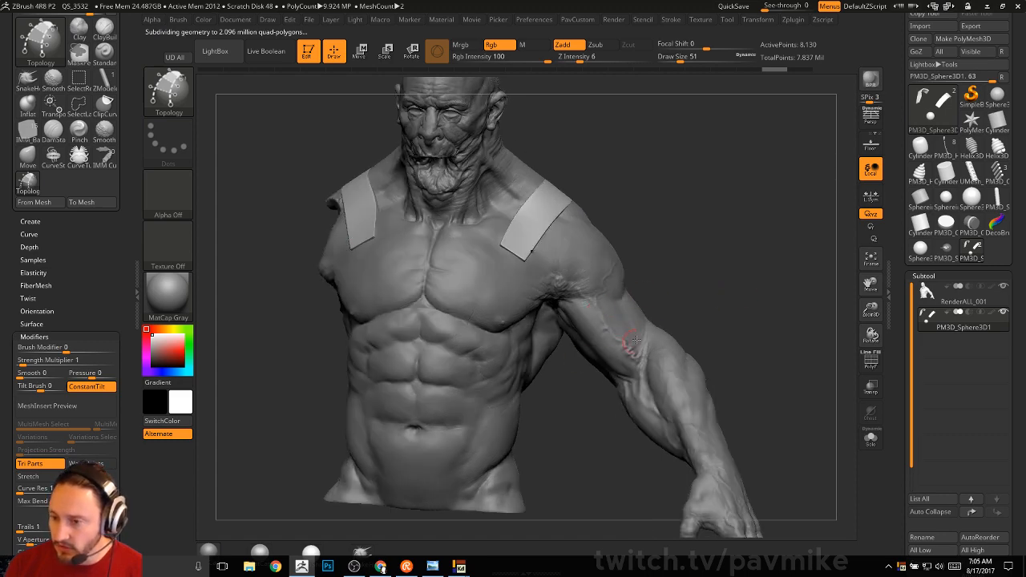
left_click_drag(634, 340, 581, 341)
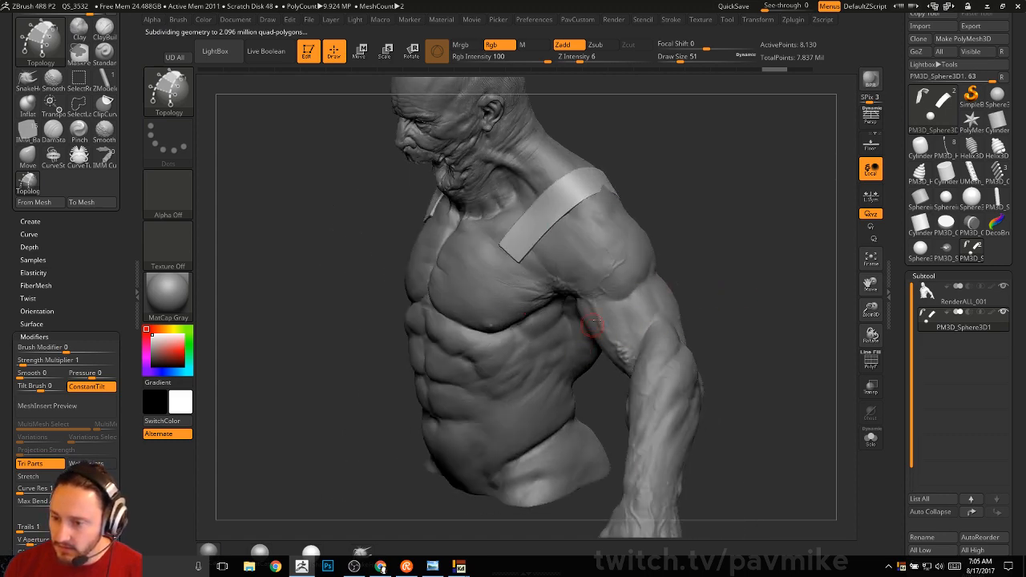
mouse_move(702, 282)
left_mouse_down()
mouse_move(762, 267)
mouse_move(626, 203)
left_mouse_up()
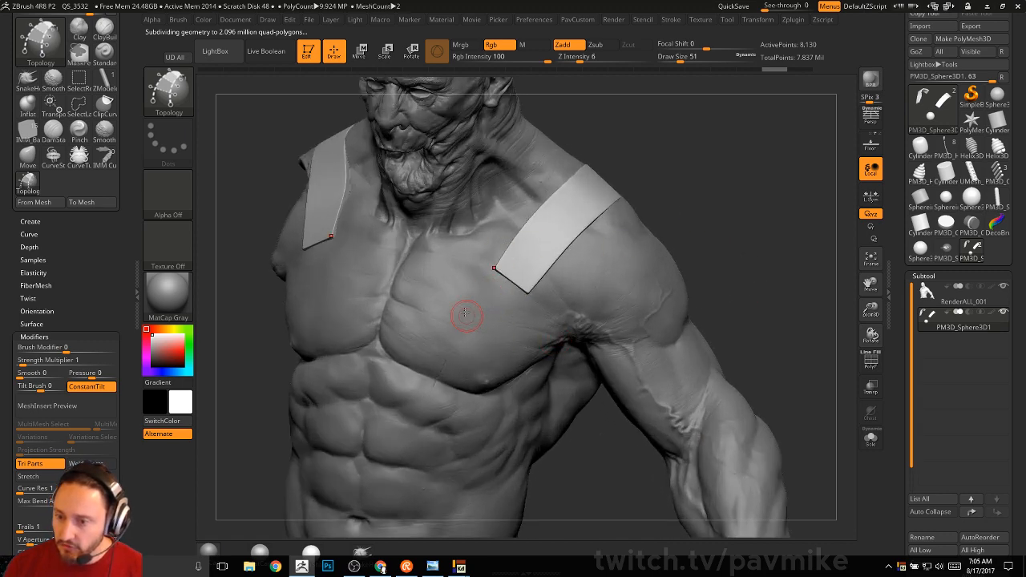
Step: Draw two parallel topology curves down the chest muscle, divide them with cross curves, and generate a strip mesh from the grid
left_click_drag(423, 409, 422, 409)
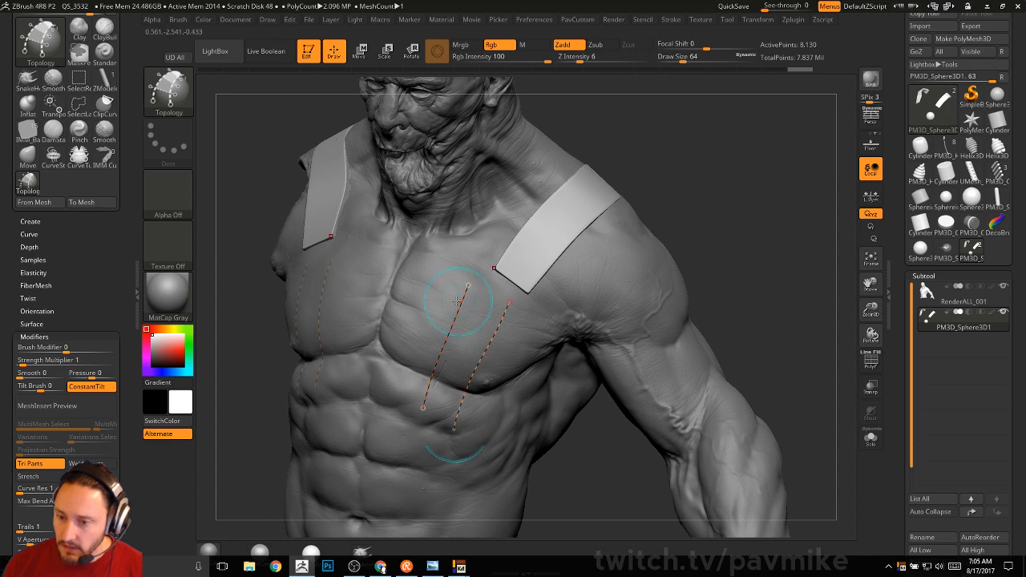
left_click_drag(527, 320, 438, 310)
left_click_drag(504, 371, 422, 388)
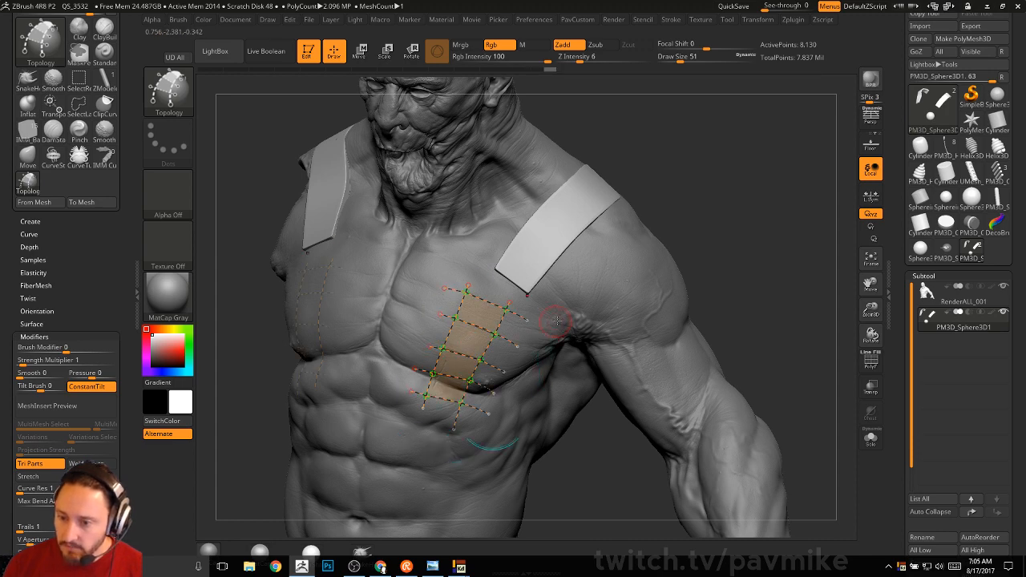
left_click(705, 278)
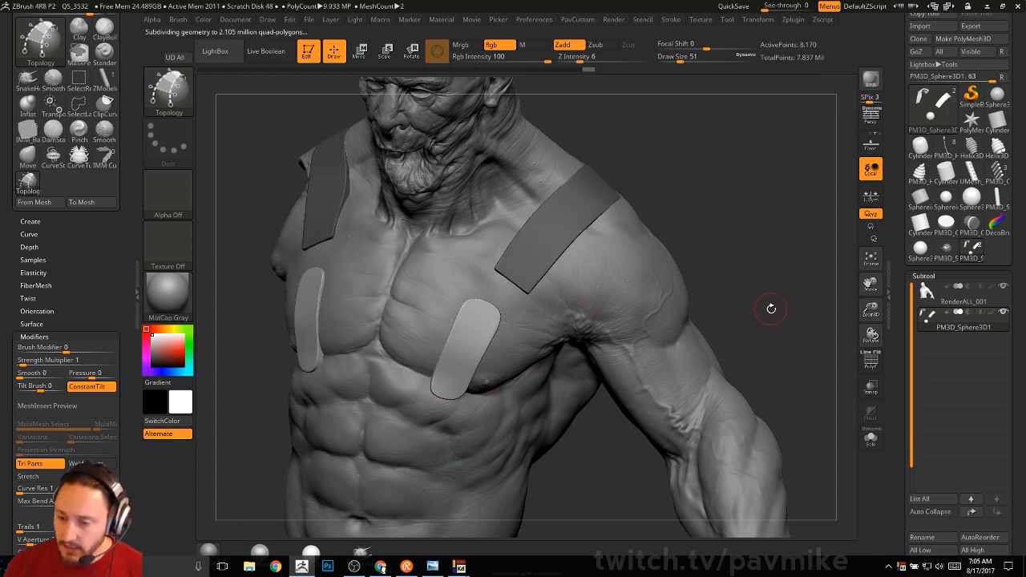
Step: Crease the edges of the new chest strips and clear the mask from the shoulder straps
key("space")
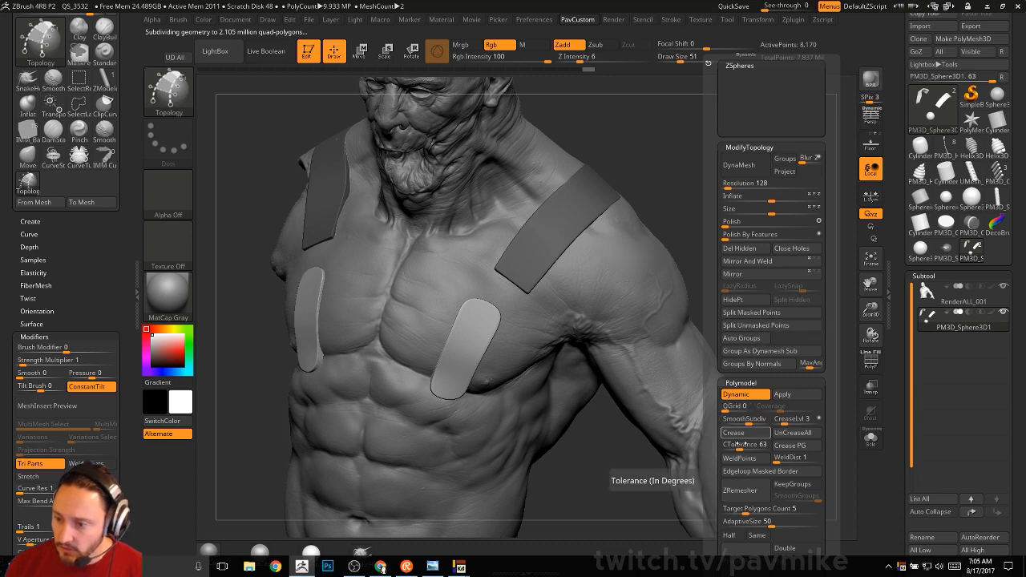
left_click(733, 432)
left_click_drag(767, 322, 794, 317)
left_click_drag(789, 273, 787, 315, "ctrl")
Step: Isolate the shoulder straps and split the hidden chest strips off into their own subtool
mouse_move(800, 250)
left_mouse_down()
mouse_move(741, 309)
mouse_move(732, 274)
mouse_move(626, 253)
left_mouse_up()
key("b")
key("m")
key("v")
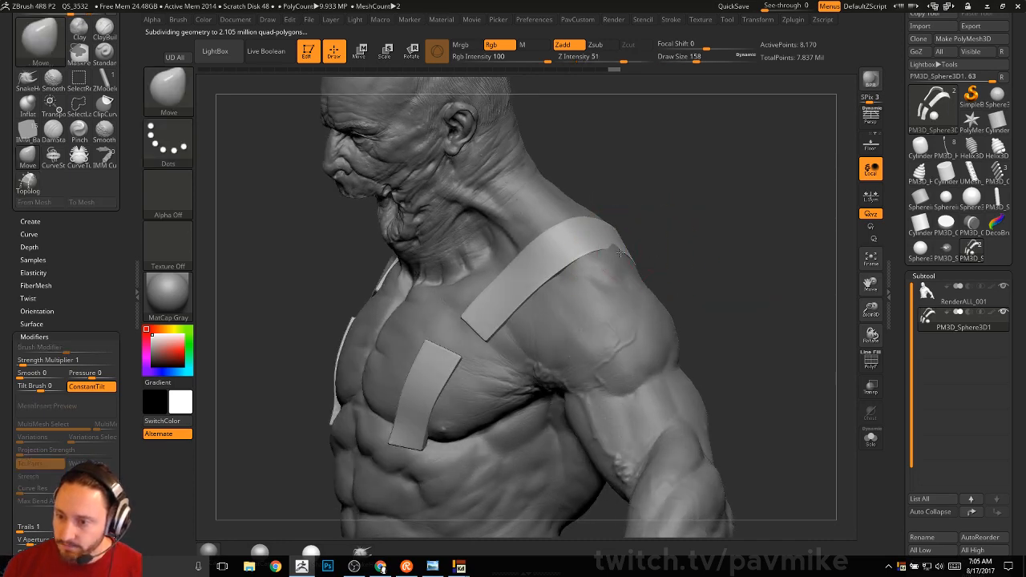
left_click_drag(764, 311, 777, 307)
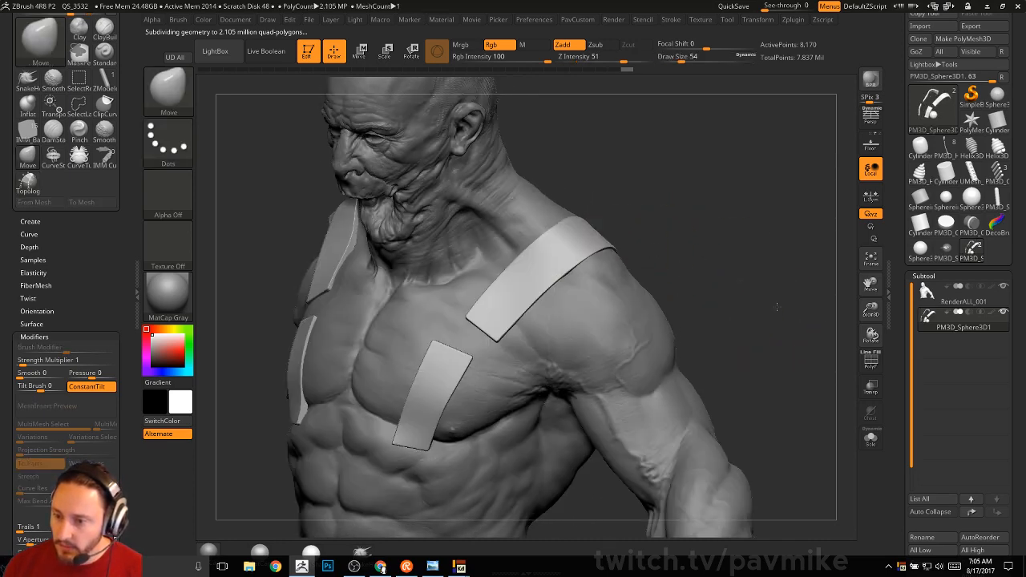
left_click(611, 249, "ctrl+shift")
key("ctrl+shift+a")
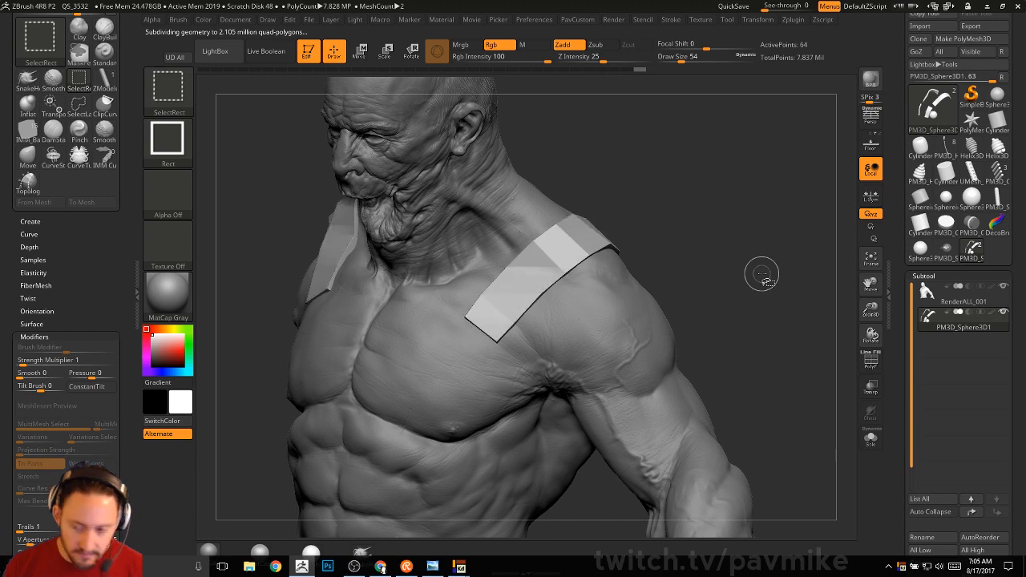
key("2")
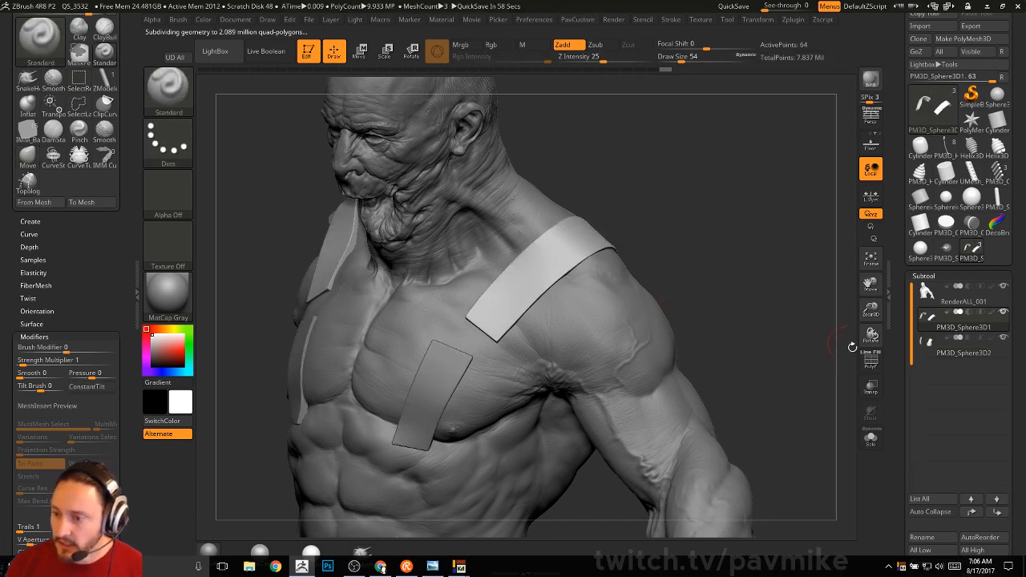
Step: Show the polyframe on the shoulder straps and solo their subtool
key("shift+f")
left_click_drag(758, 275, 839, 398)
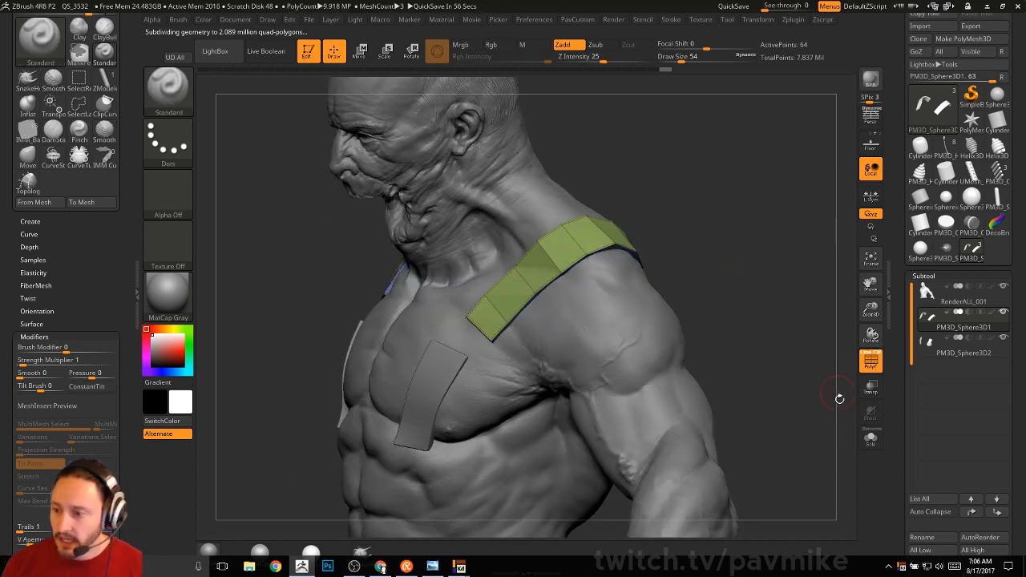
left_click(871, 439)
left_click_drag(762, 360, 755, 336)
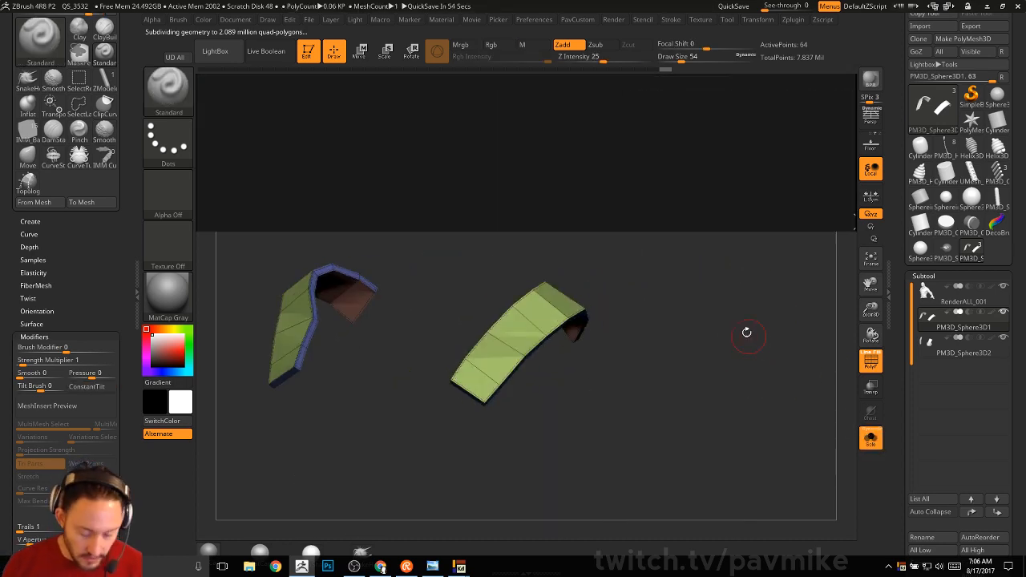
Step: Load the Clips insert brush from the LightBox brush library
left_click(324, 84)
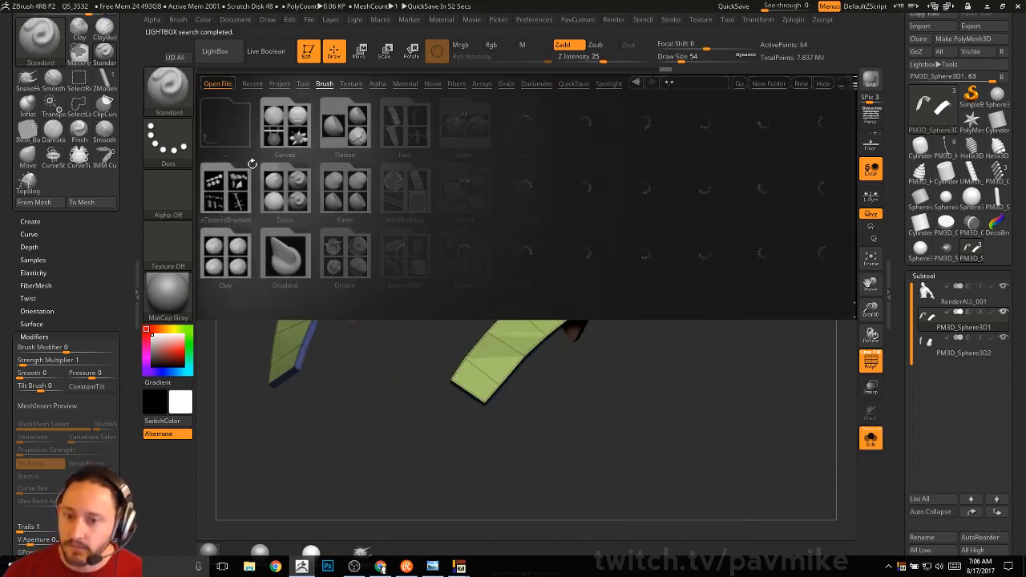
left_click(474, 256)
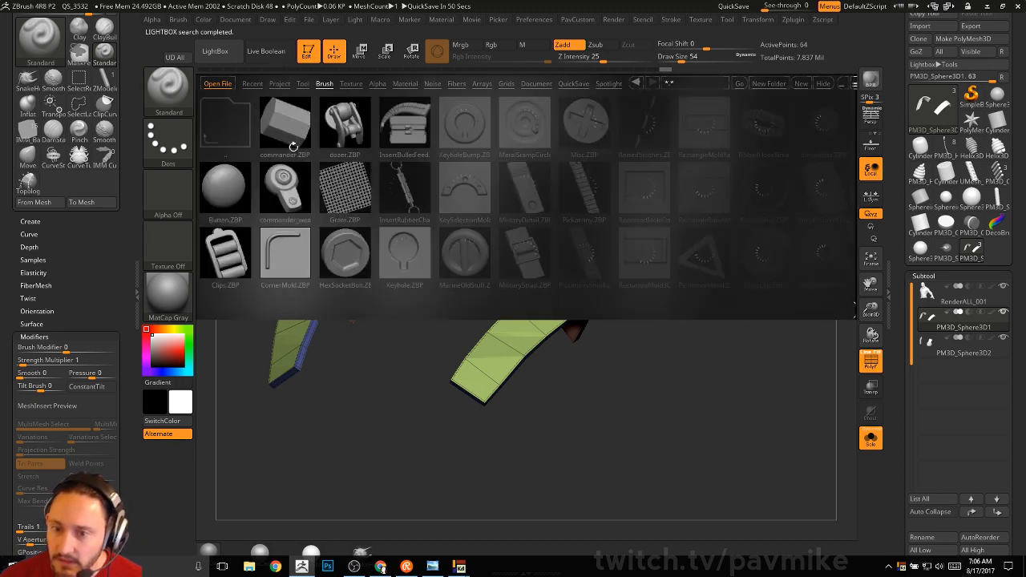
double_click(225, 255)
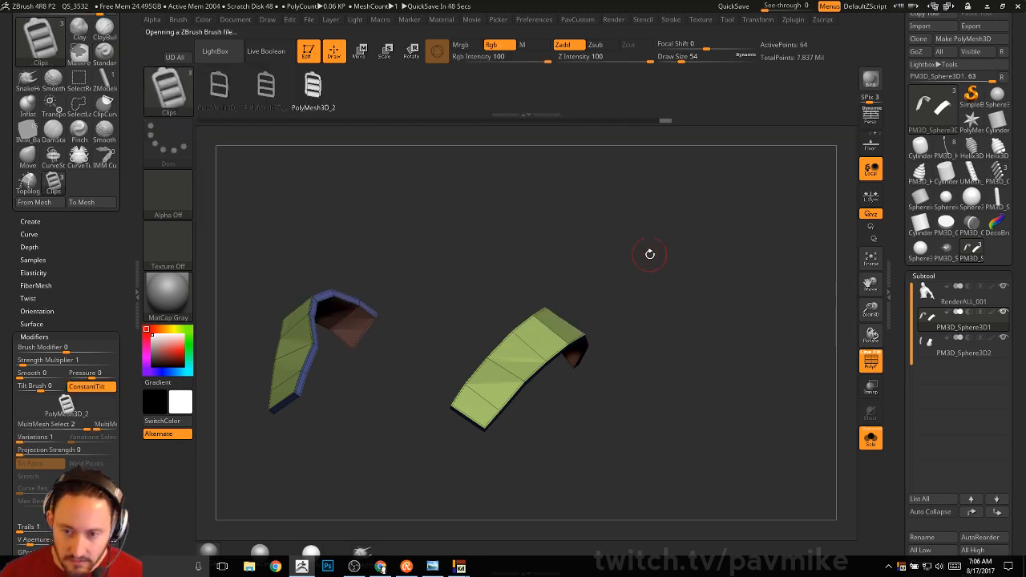
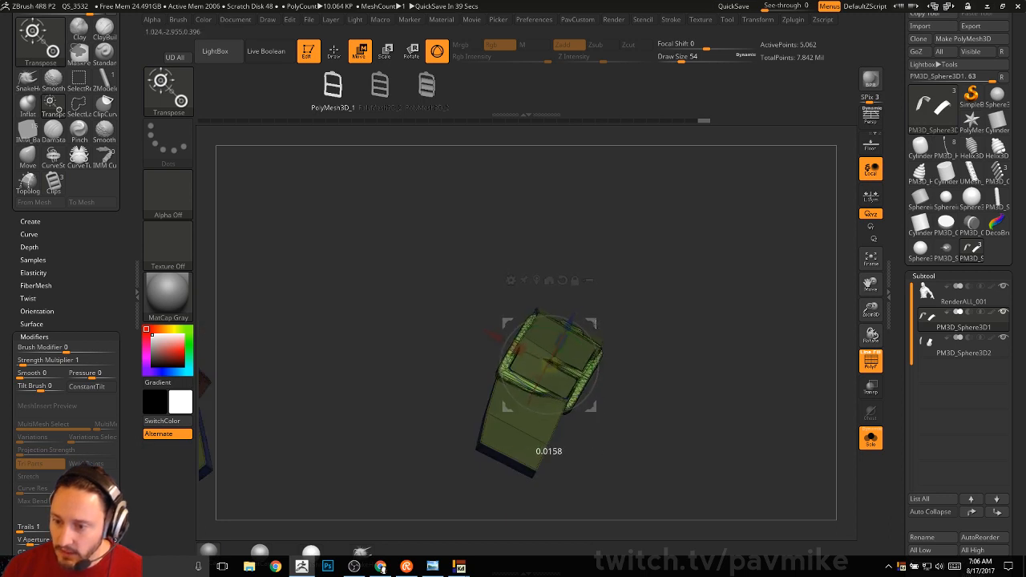
Step: Finish placing the clip on the strap, split the masked straps off into a separate subtool, and leave solo mode
key("q")
left_click_drag(689, 321, 730, 346)
key("space")
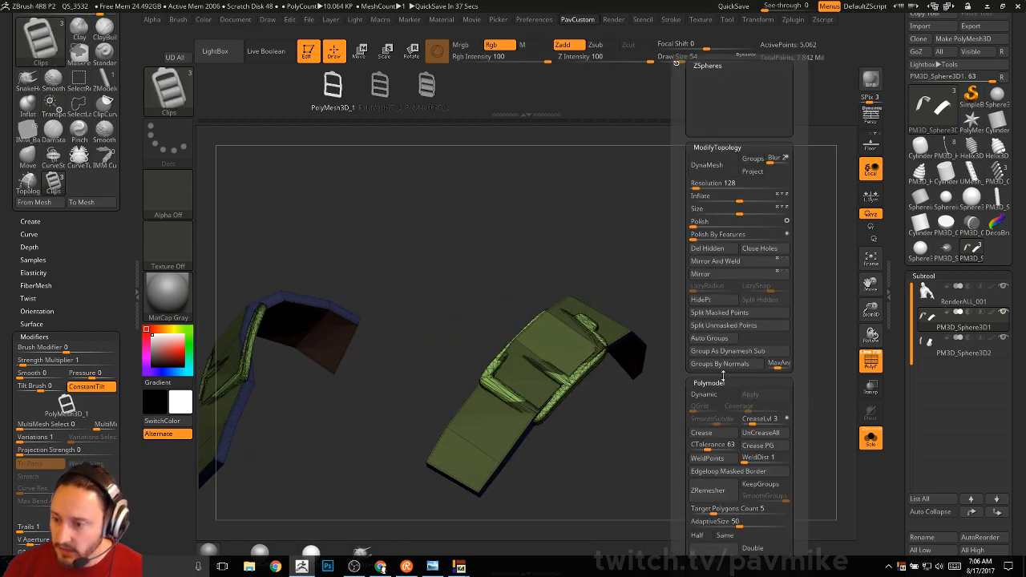
left_click(726, 312)
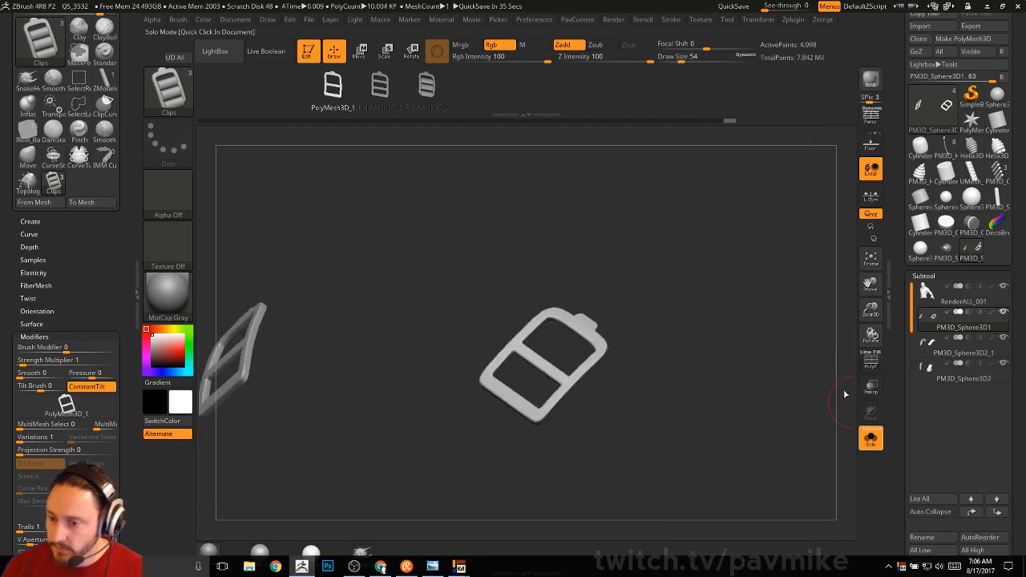
left_click(870, 438)
Step: Make the shoulder strap subtool active with its polyframe shown, and group its polygons by normals
key("b")
key("s")
key("t")
left_click_drag(693, 283, 780, 306)
key("shift+f")
key("ctrl+space")
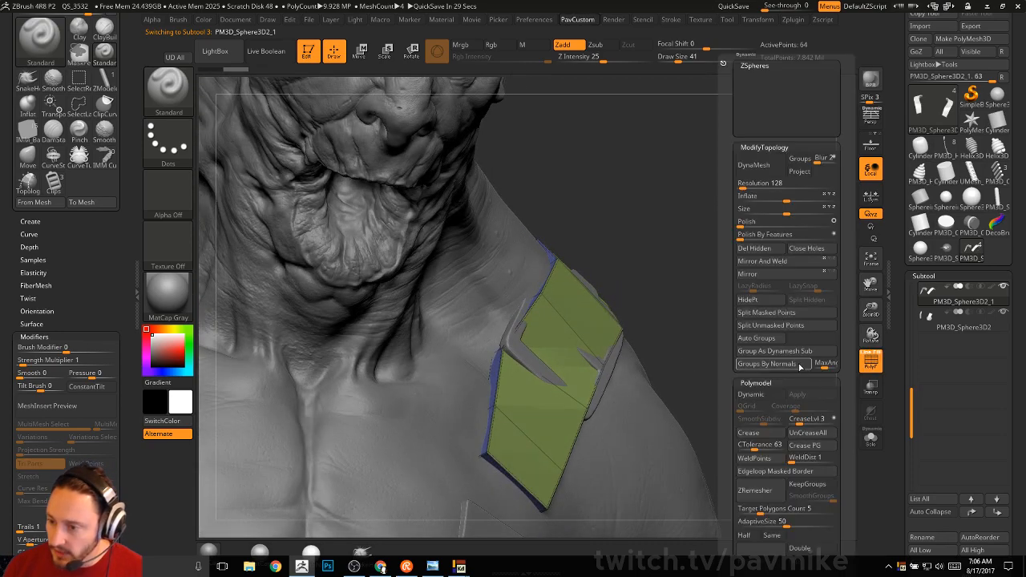
left_click(798, 366)
Step: Turn on transparency and try a different ZModeler polygon action on the side faces of the shoulder strap
left_click_drag(666, 286, 662, 277)
key("b")
key("z")
key("m")
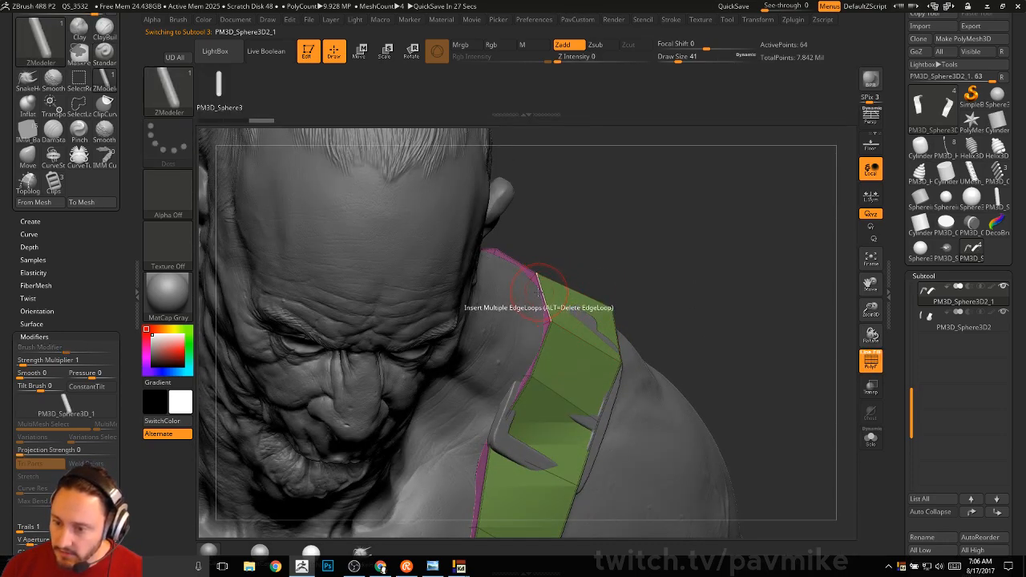
left_click(871, 388)
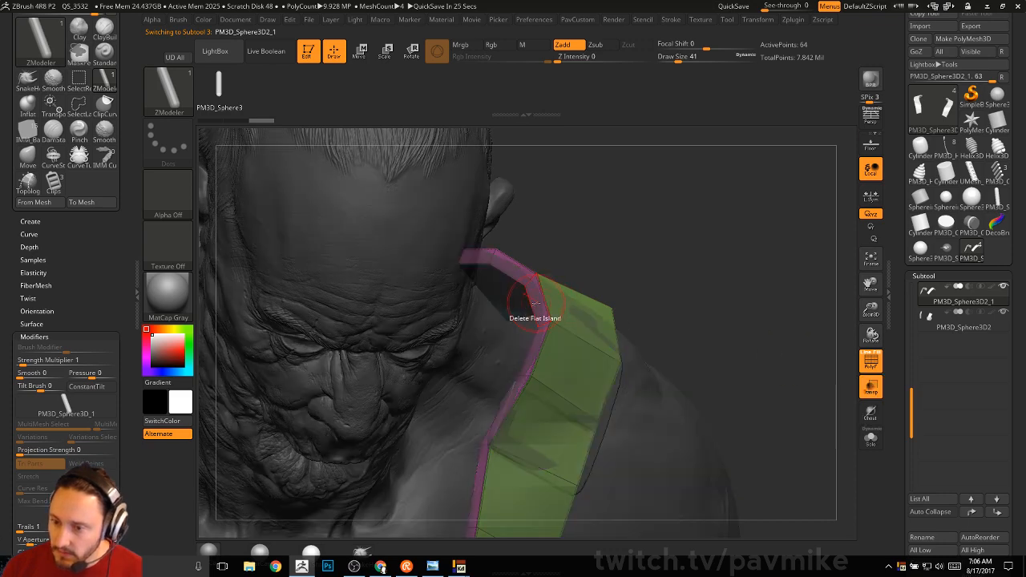
key("space")
left_click(615, 138)
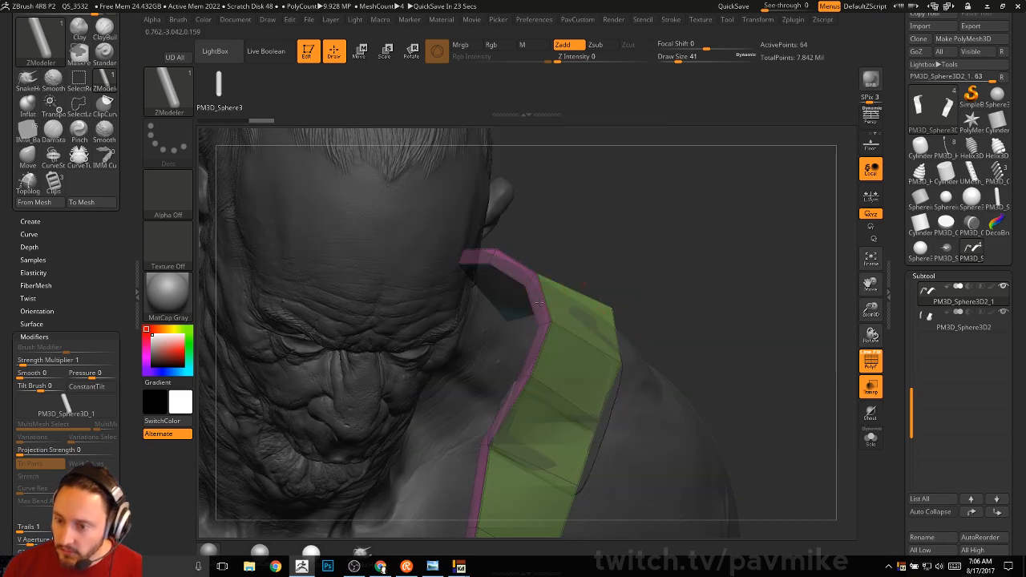
left_click_drag(540, 302, 544, 306)
Step: Adjust the shoulder strap's shape over the top of the shoulder with the Move brush
mouse_move(702, 280)
left_mouse_down()
mouse_move(653, 316)
mouse_move(451, 359)
left_mouse_up()
key("shift")
mouse_move(719, 285)
left_mouse_down()
mouse_move(699, 271)
mouse_move(753, 290)
left_mouse_up()
key("s")
left_click_drag(498, 456, 516, 456)
key("b")
key("m")
key("v")
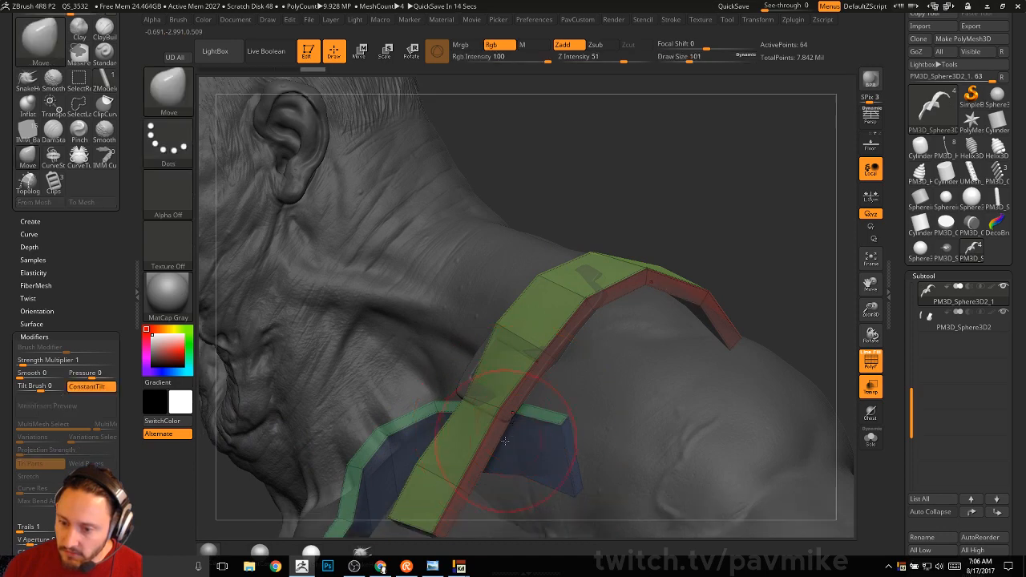
left_click_drag(540, 379, 624, 309)
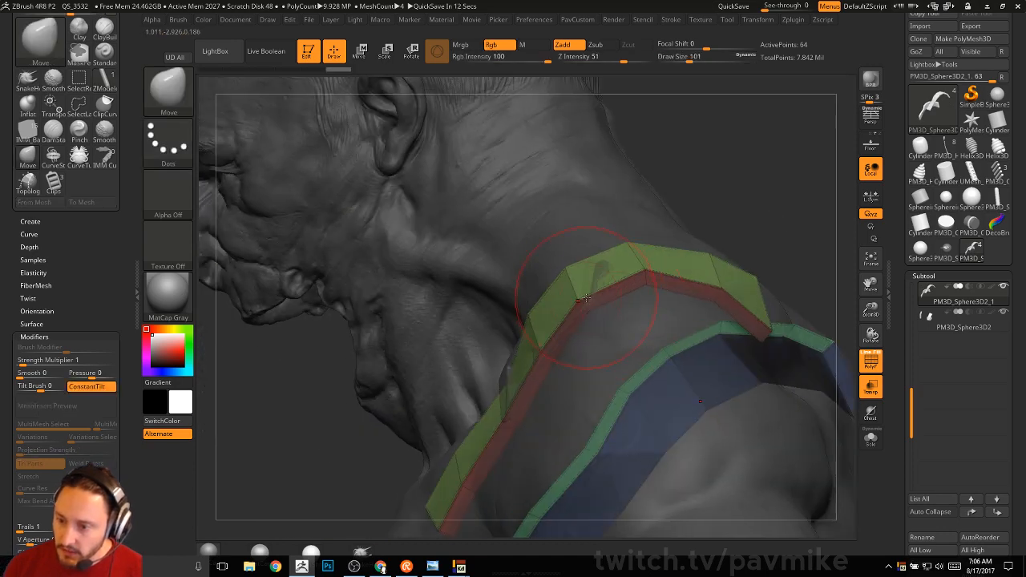
mouse_move(654, 207)
left_mouse_down()
mouse_move(593, 283)
mouse_move(592, 311)
mouse_move(543, 316)
left_mouse_up()
mouse_move(542, 316)
right_mouse_down()
mouse_move(571, 311)
mouse_move(550, 290)
right_mouse_up()
left_click_drag(550, 290, 540, 281)
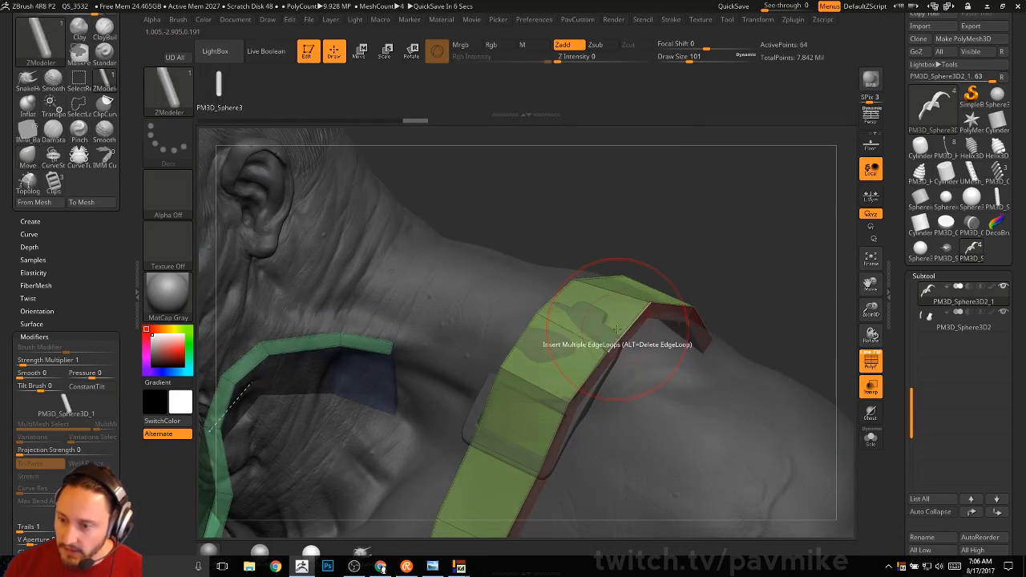
Step: Set the ZModeler edge insert target to Single EdgeLoop and add edge loops across the shoulder strap
key("space")
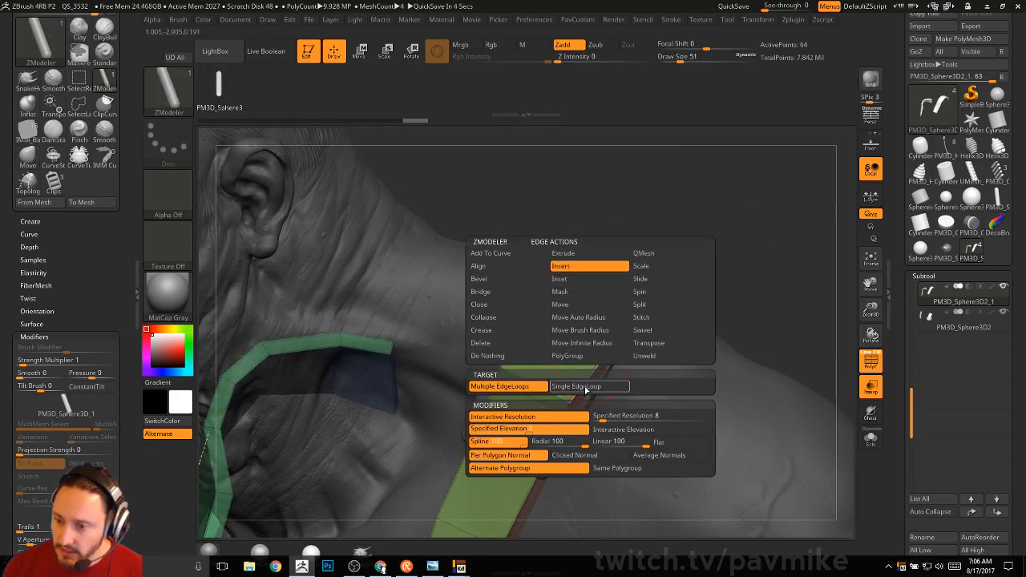
left_click(585, 389)
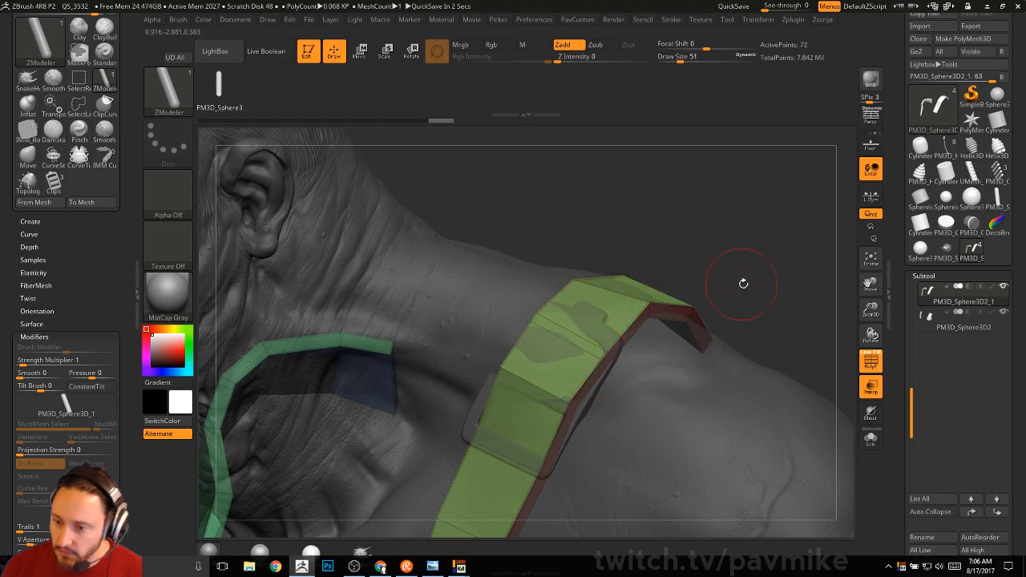
right_click_drag(742, 283, 532, 398)
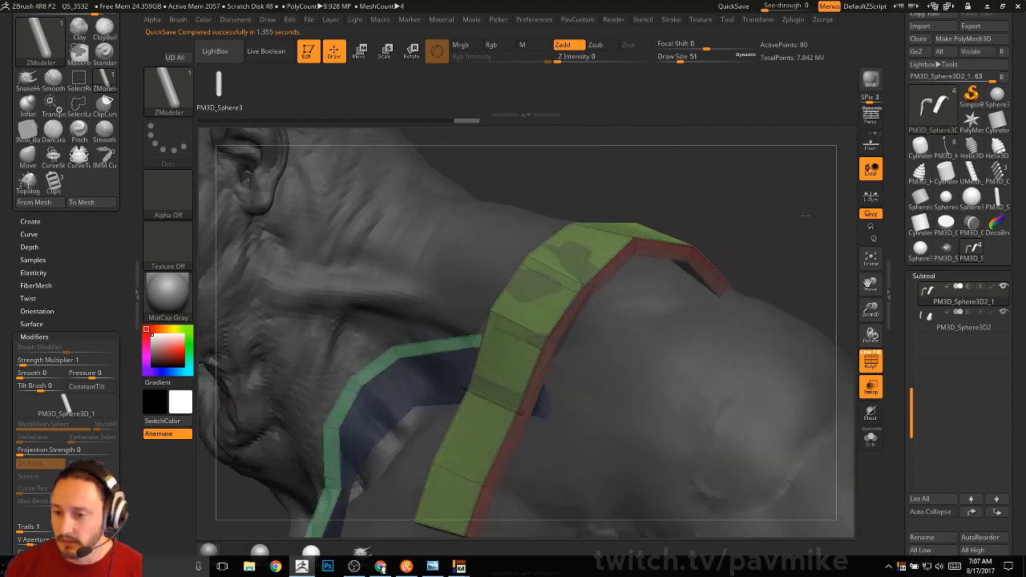
Step: Switch the ZModeler edge action to Bevel and bevel the edge loop across the shoulder strap where it passes through the clip
key("space")
left_click(445, 295)
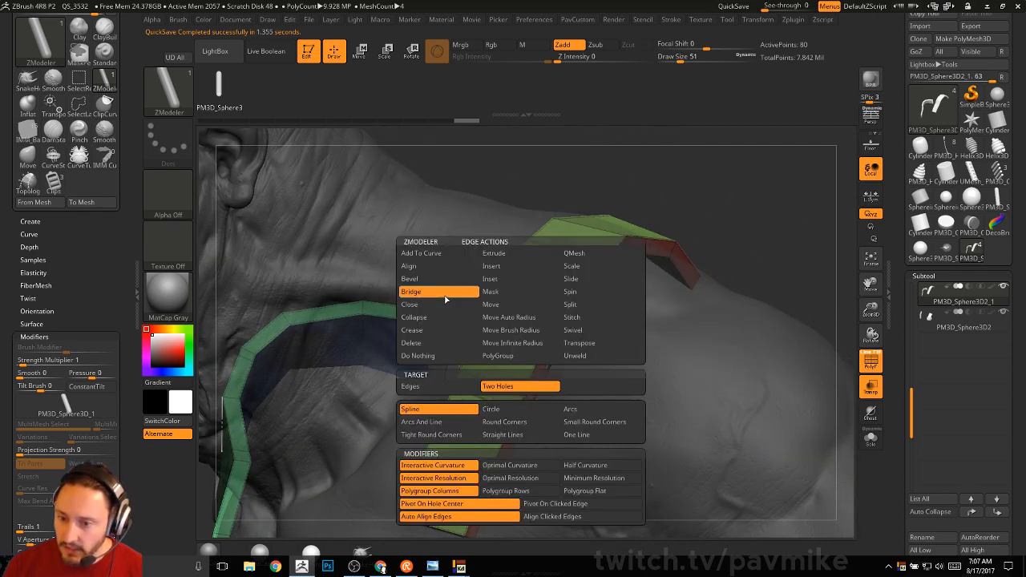
left_click(440, 280)
left_click(546, 338)
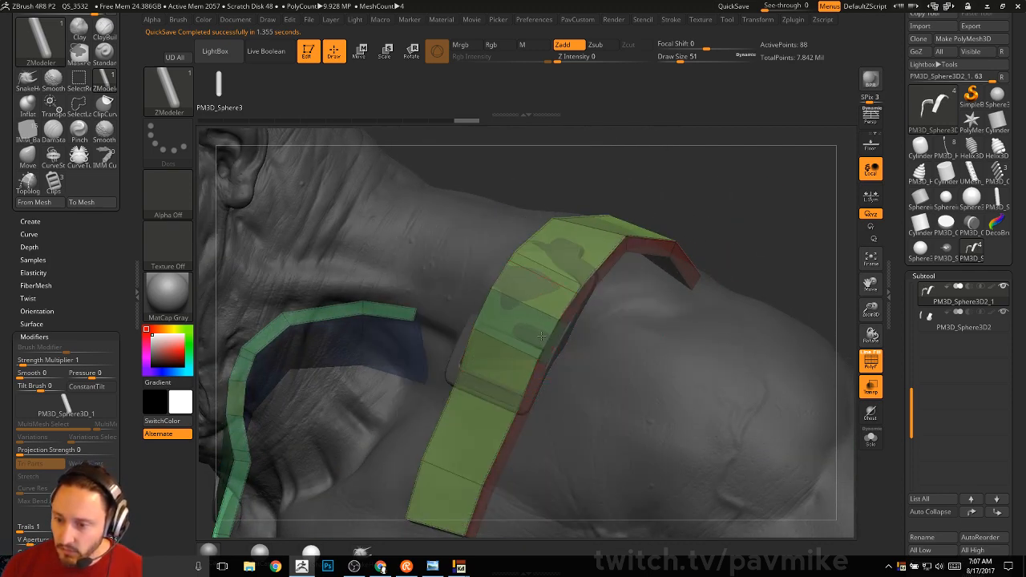
Step: Set the masking brush to MaskLasso and isolate the shoulder strap subtool in Solo mode
left_click_drag(745, 202, 696, 203)
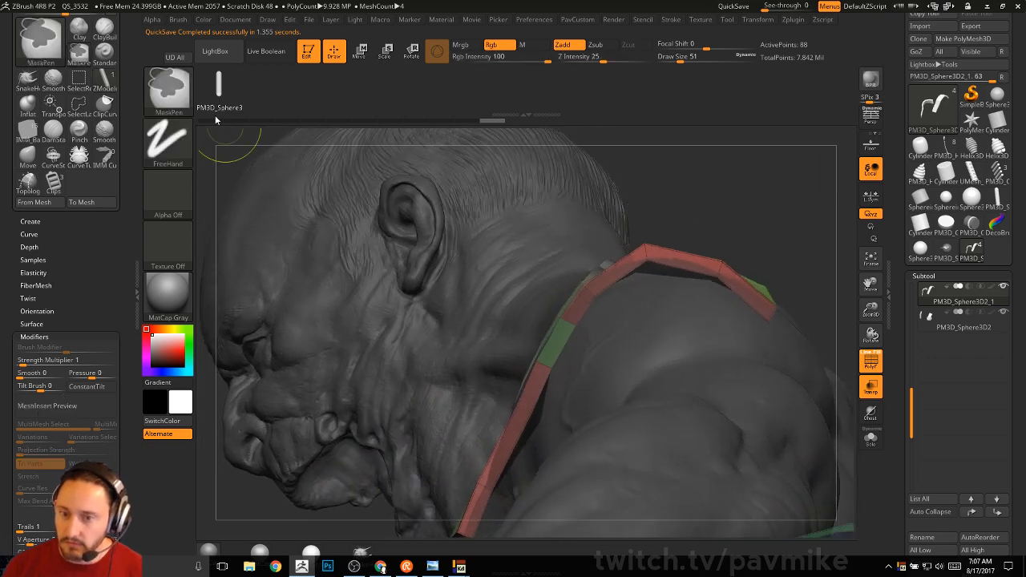
left_click(180, 96, "ctrl")
left_click(318, 147)
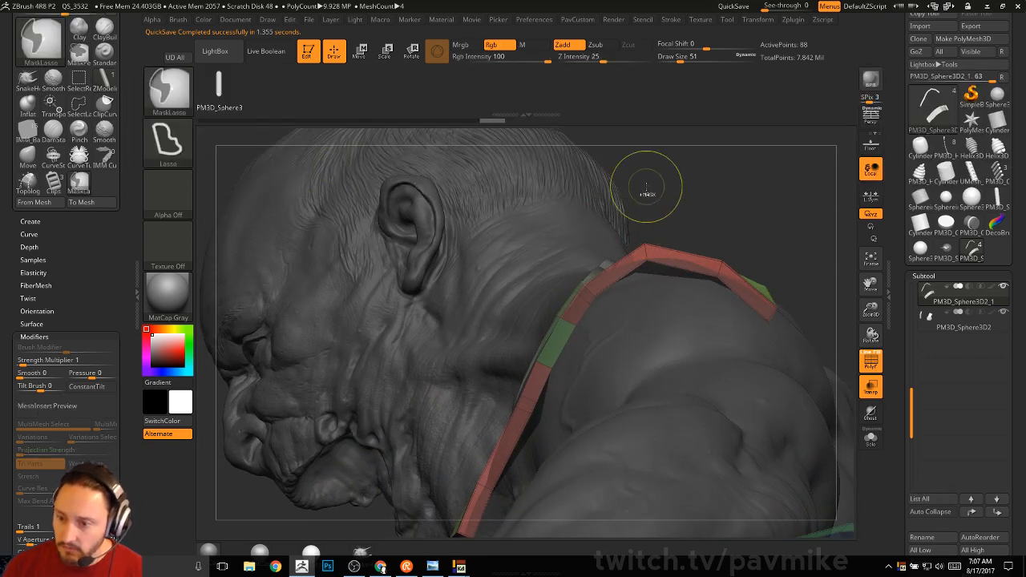
left_click(871, 437)
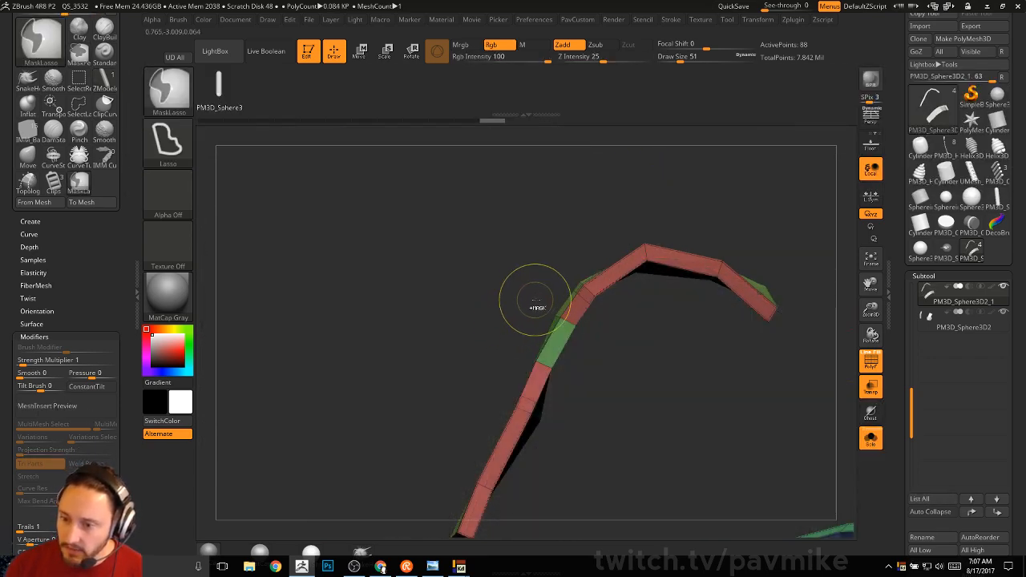
Step: Mask the strap except for the section at the clip and adjust that section with the transform gizmo
mouse_move(536, 307)
left_mouse_down("ctrl")
mouse_move(490, 353)
mouse_move(597, 330)
mouse_move(539, 303)
left_mouse_up("ctrl")
key("w")
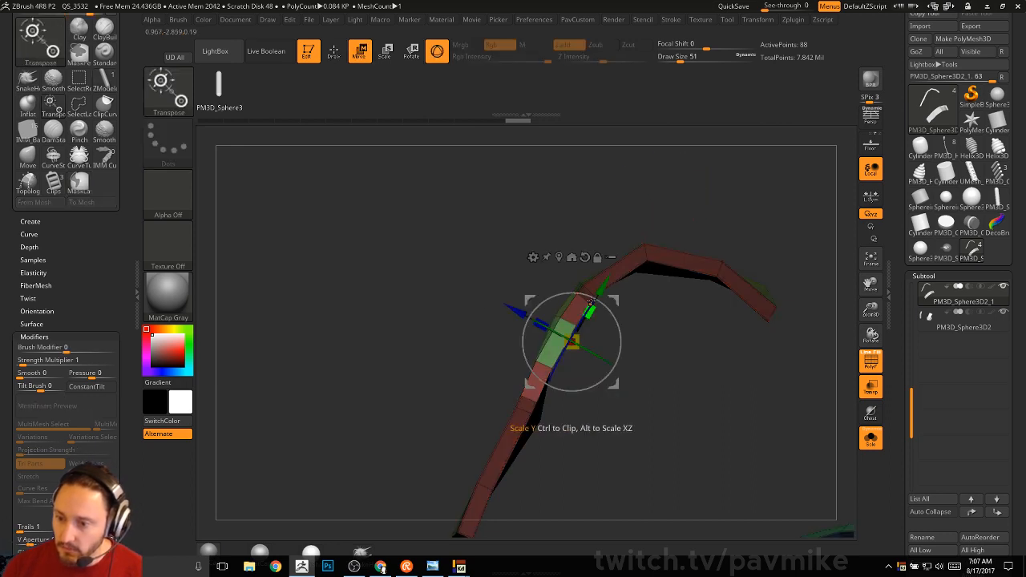
left_click_drag(613, 300, 594, 291)
key("q")
Step: Hide the strap's polyframe and preview the strap smoothed with dynamic subdivision
mouse_move(726, 210)
left_mouse_down()
mouse_move(762, 210)
mouse_move(748, 312)
left_mouse_up()
left_click_drag(748, 312, 764, 325)
left_click(868, 365)
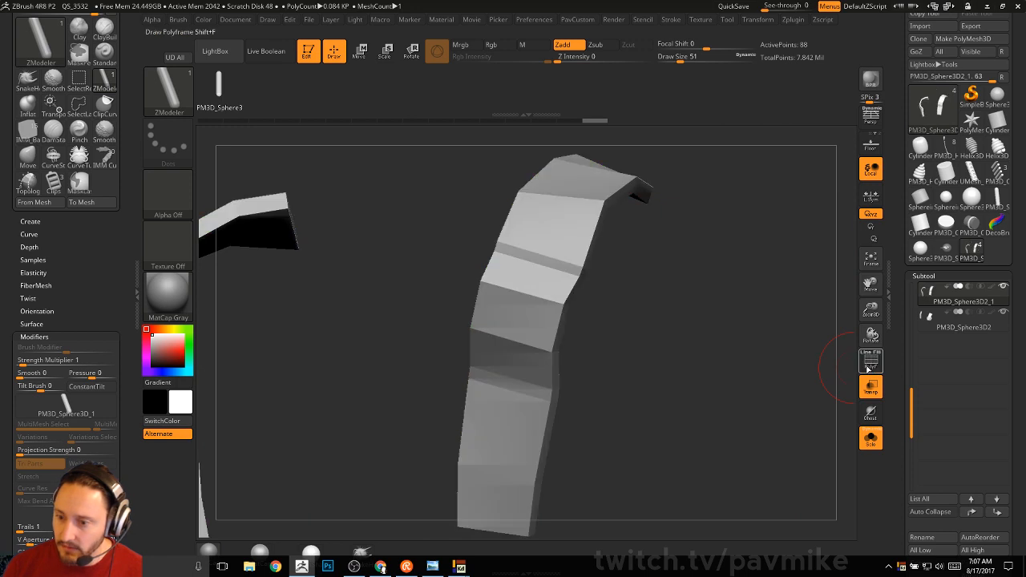
mouse_move(826, 368)
left_mouse_down()
mouse_move(772, 377)
mouse_move(812, 383)
left_mouse_up()
key("d")
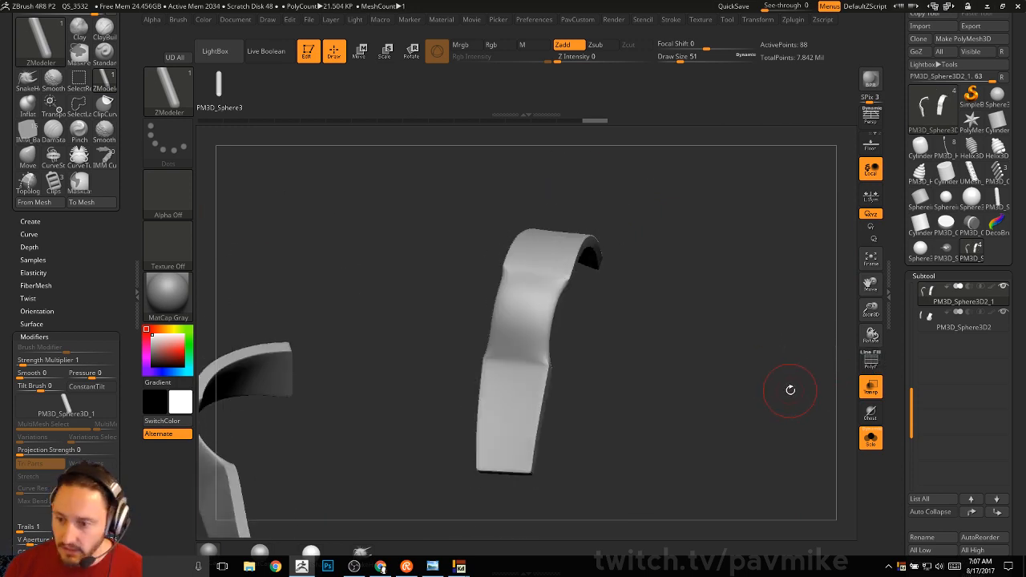
key("2")
left_click(756, 436)
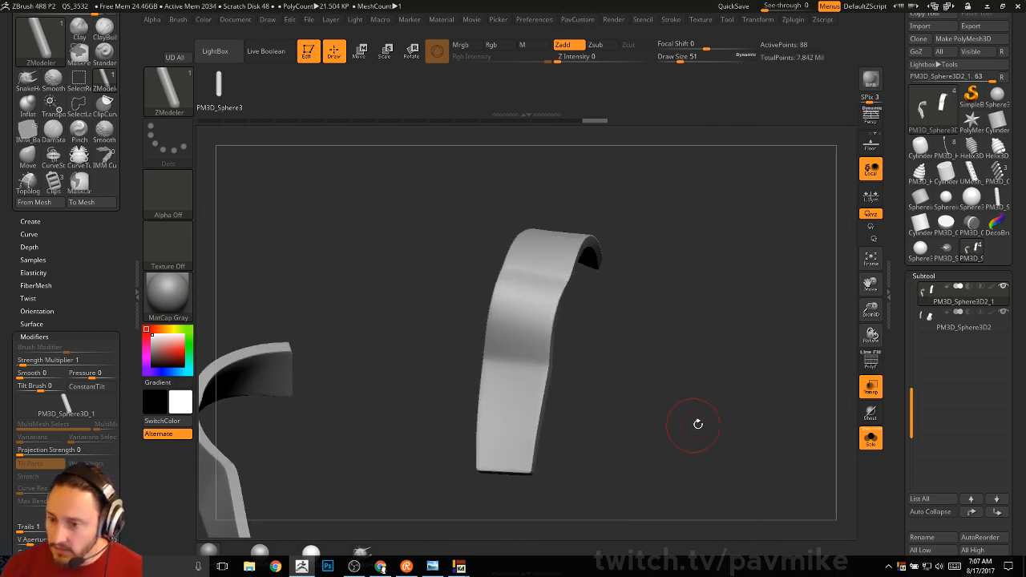
mouse_move(698, 424)
left_mouse_down()
mouse_move(680, 427)
mouse_move(694, 421)
left_mouse_up()
Step: Turn off transparency and Solo mode, and make the clip subtool active
left_click(869, 392)
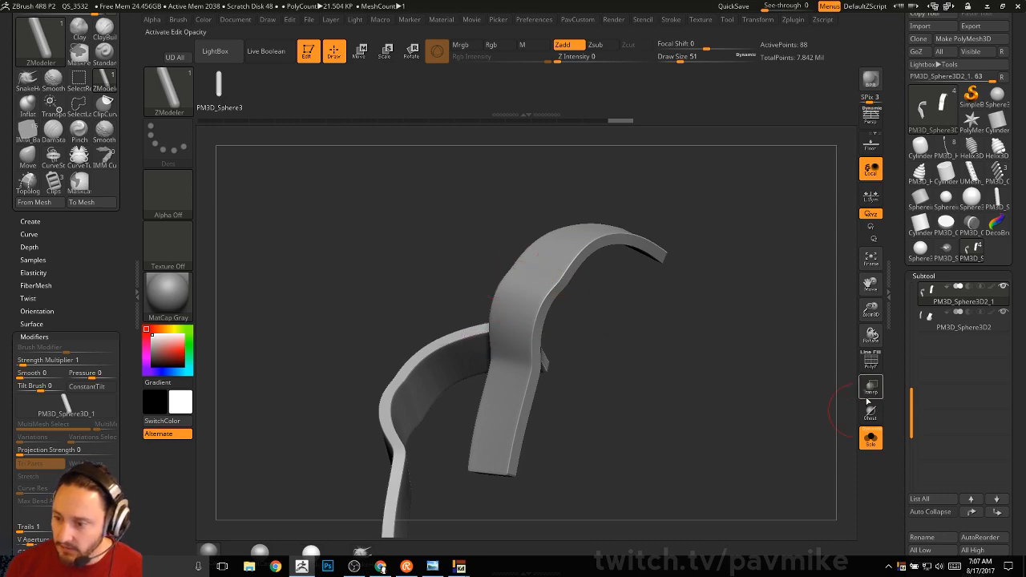
left_click(868, 445)
left_click_drag(779, 321, 706, 340)
left_click(706, 340, "alt")
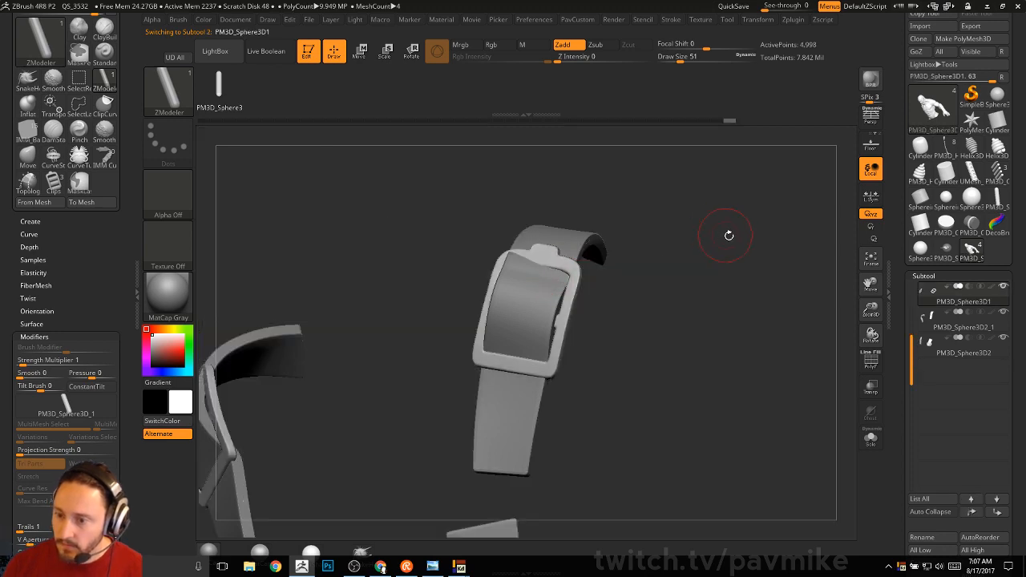
left_click_drag(728, 236, 674, 248)
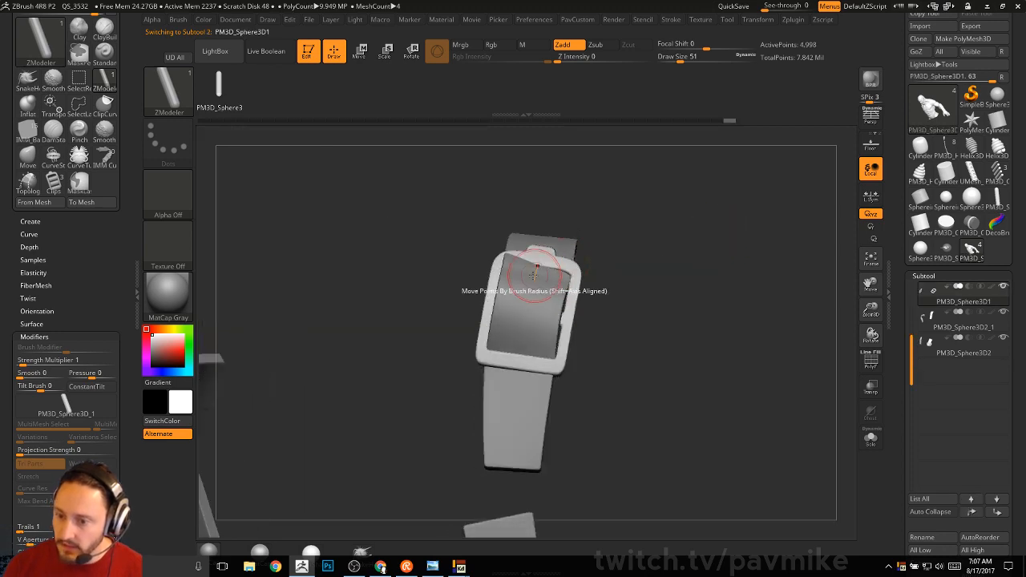
Step: Make the strap subtool active and shape the strap inside the clip frame using the Move brush at draw size 132
left_click(527, 271, "alt")
key("s")
left_click_drag(521, 276, 532, 278)
key("b")
key("m")
key("v")
left_click_drag(516, 233, 509, 247)
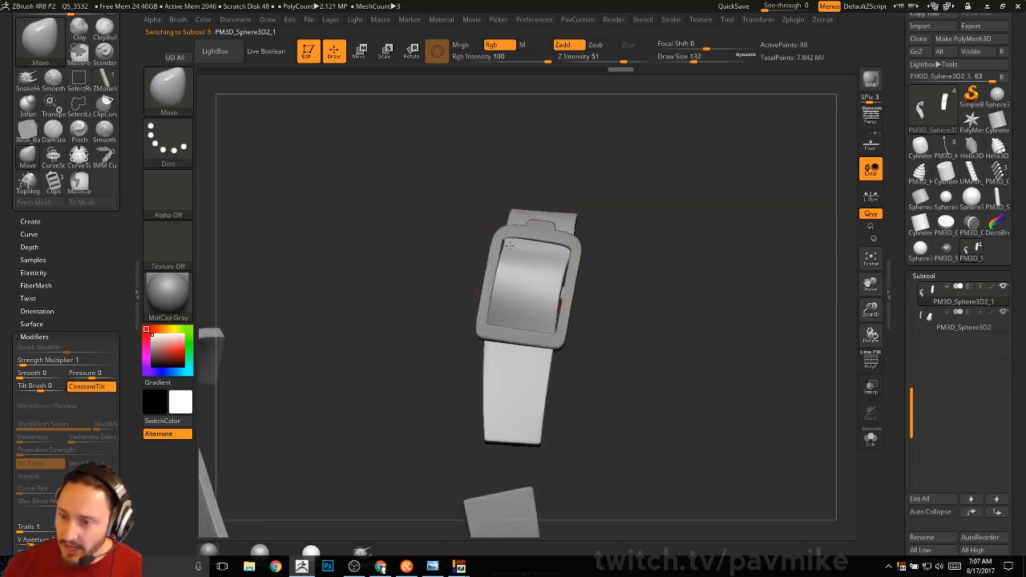
left_click_drag(595, 229, 535, 247)
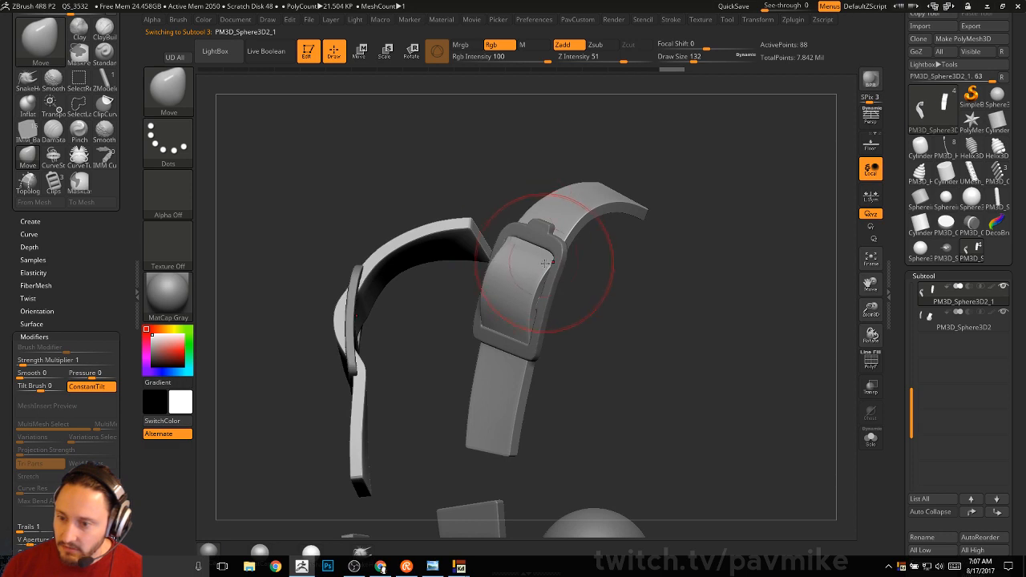
left_click_drag(602, 239, 558, 245)
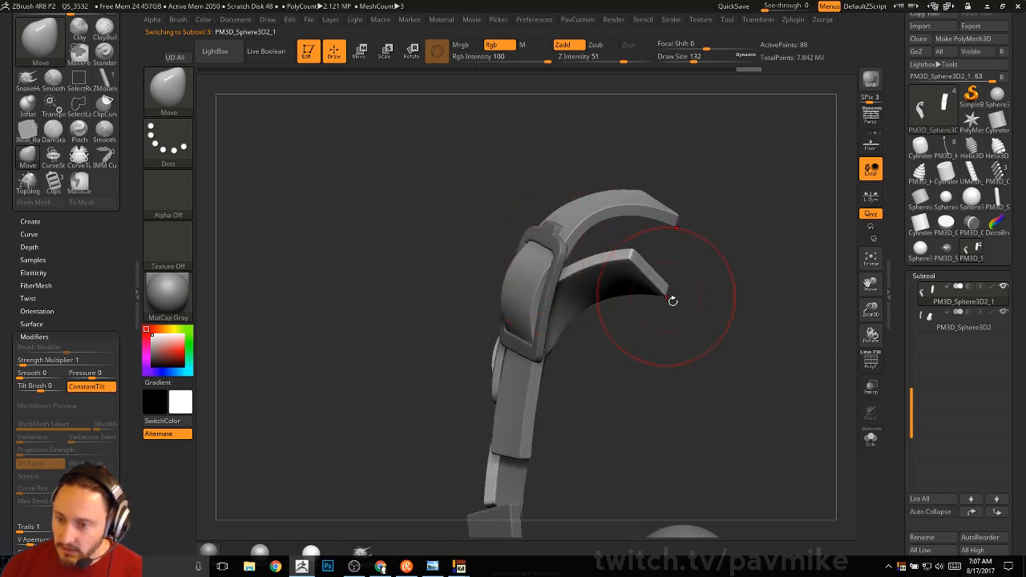
left_click_drag(672, 300, 528, 329)
mouse_move(474, 432)
left_mouse_down()
mouse_move(446, 441)
mouse_move(547, 275)
left_mouse_up()
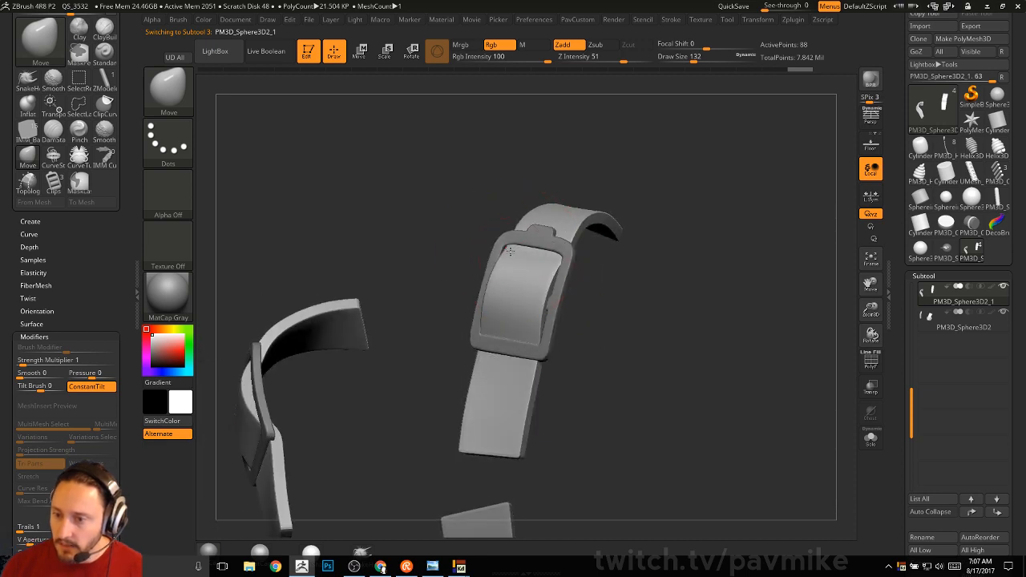
key("b")
key("s")
key("t")
left_click_drag(739, 297, 665, 321)
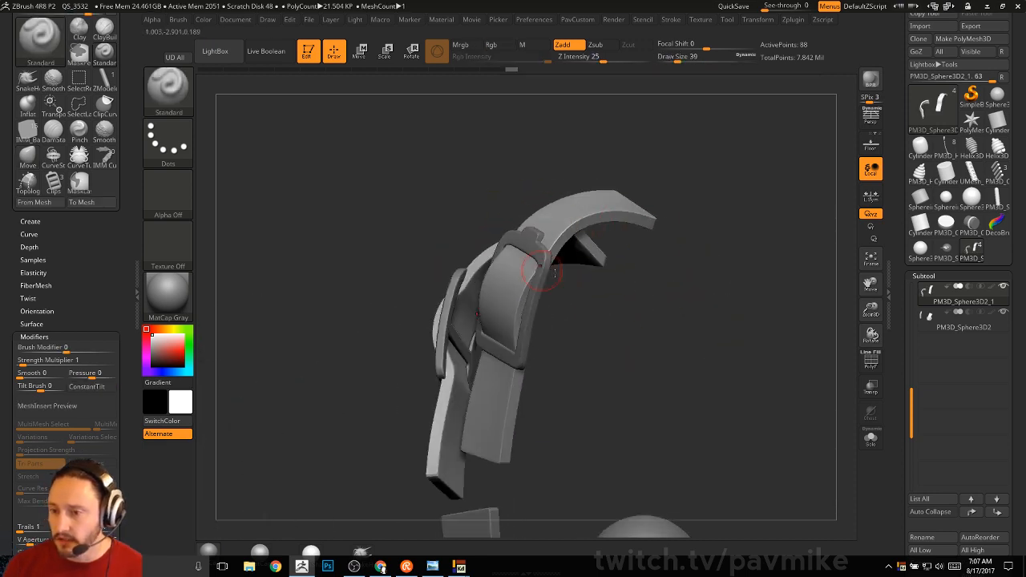
left_click_drag(555, 273, 710, 339)
Step: Return the strap to its unsmoothed polyframe view and switch to the ZModeler brush with draw size 9
key("shift+f")
mouse_move(770, 279)
left_mouse_down("alt")
mouse_move(749, 350)
mouse_move(762, 344)
left_mouse_up("alt")
key("shift")
key("shift+d")
key("s")
key("b")
key("z")
key("m")
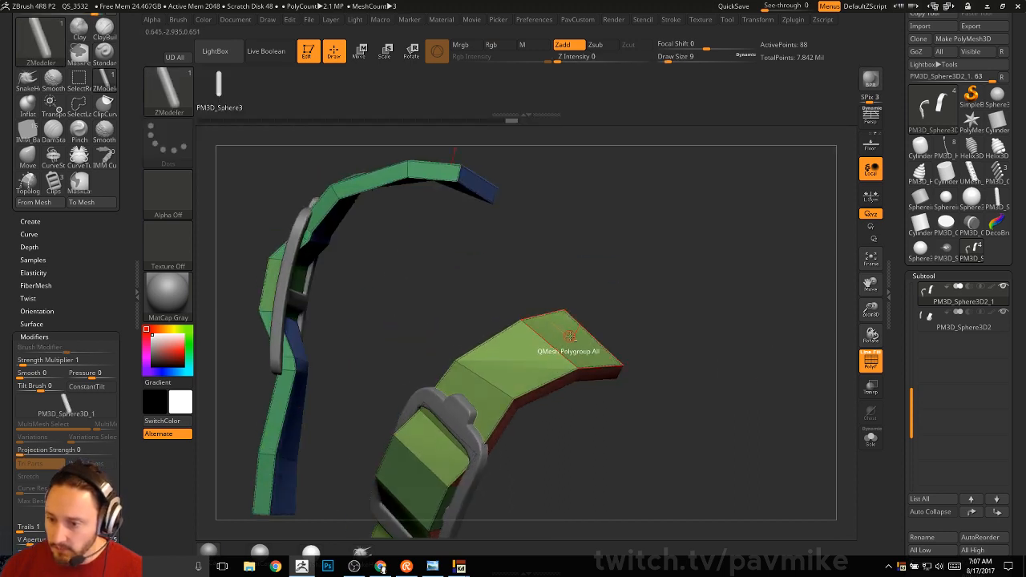
Step: Mark the upper faces at the strap's rear end as a temporary polygroup and raise them twice to form a second layer
left_click_drag(570, 336, 543, 350, "alt")
left_click_drag(665, 318, 641, 324)
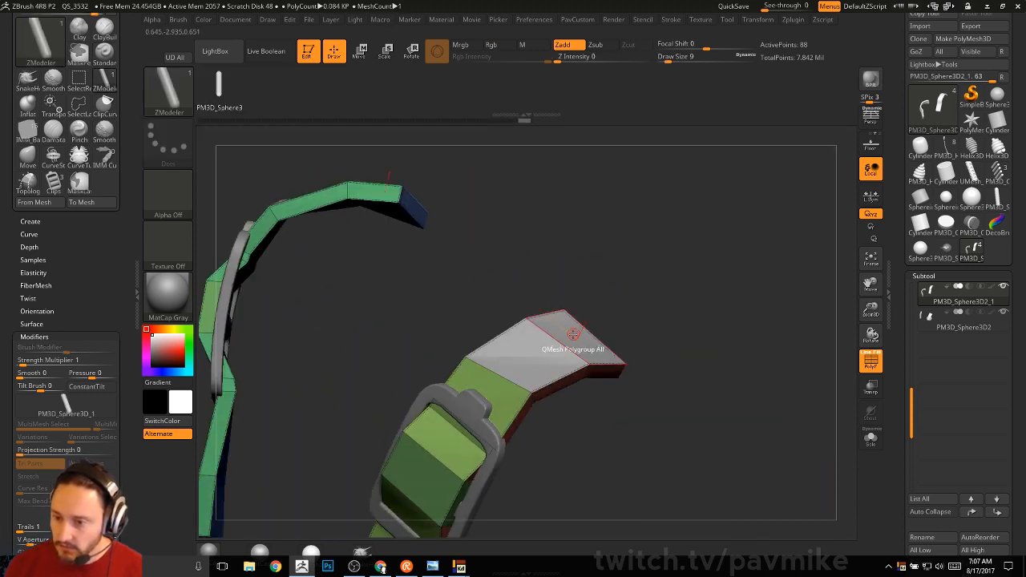
key("space")
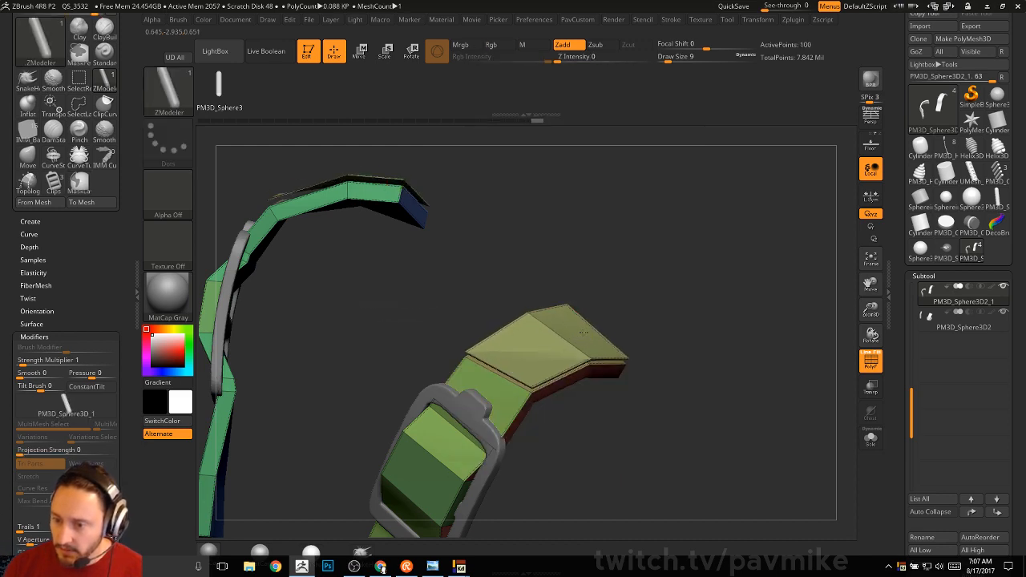
left_click_drag(584, 332, 659, 232)
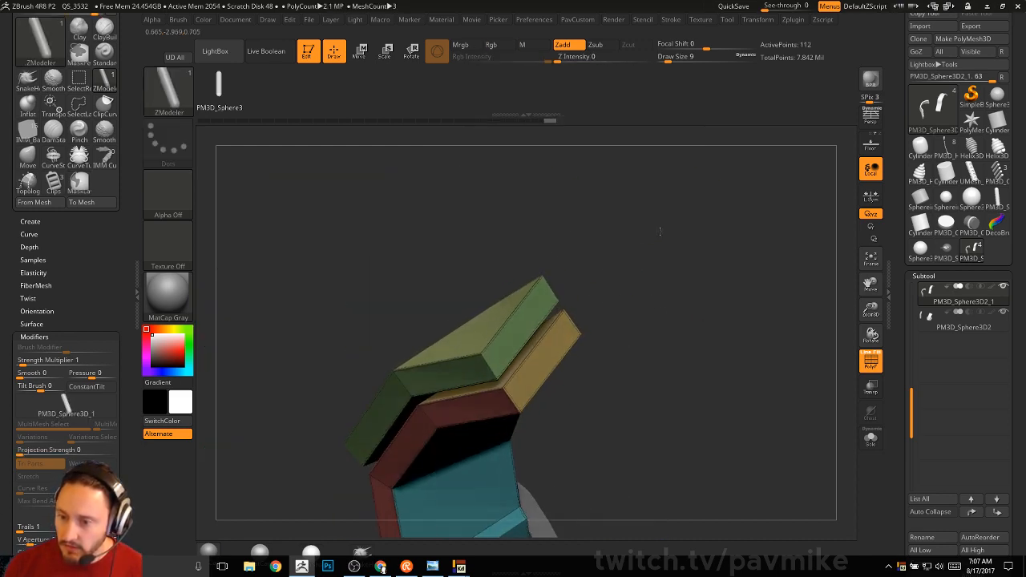
Step: Delete the end faces of both strap layers using the ZModeler Delete polygon action with A Single Poly as target
key("space")
left_click(440, 190)
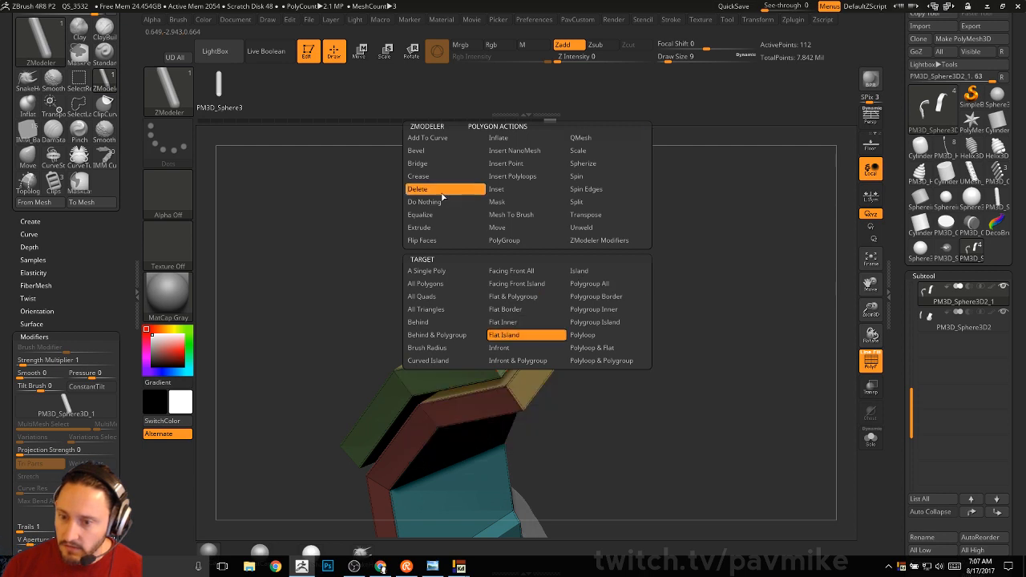
left_click(450, 271)
Step: Bridge the open ends of the two strap layers with the ZModeler Bridge edge action set to Two Holes
key("space")
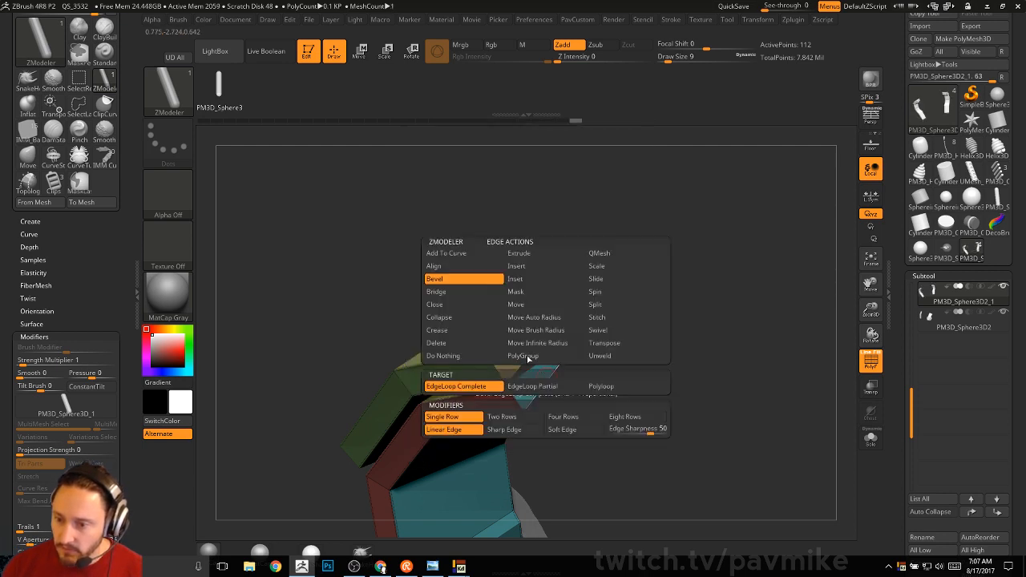
left_click(461, 292)
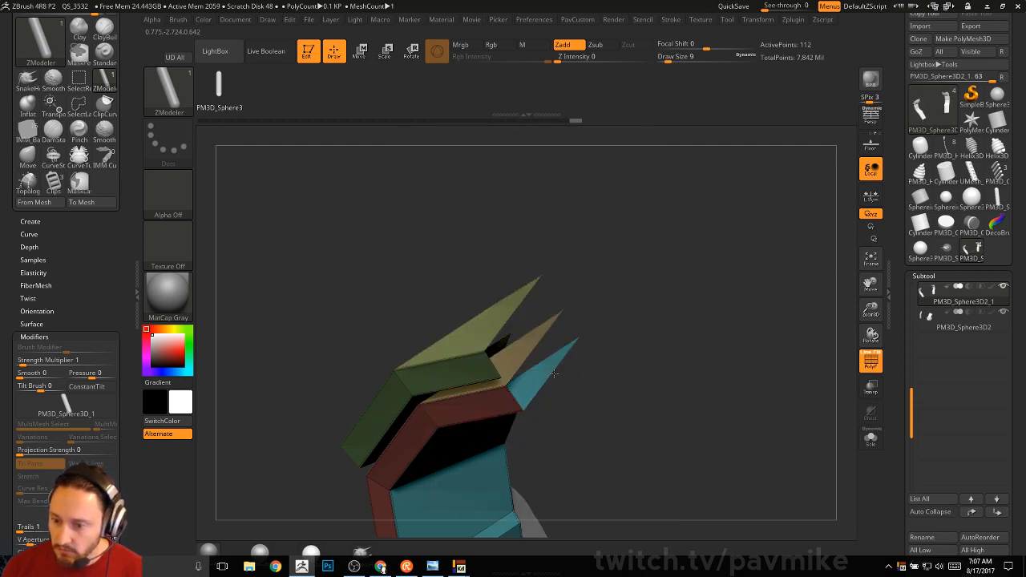
left_click(511, 312)
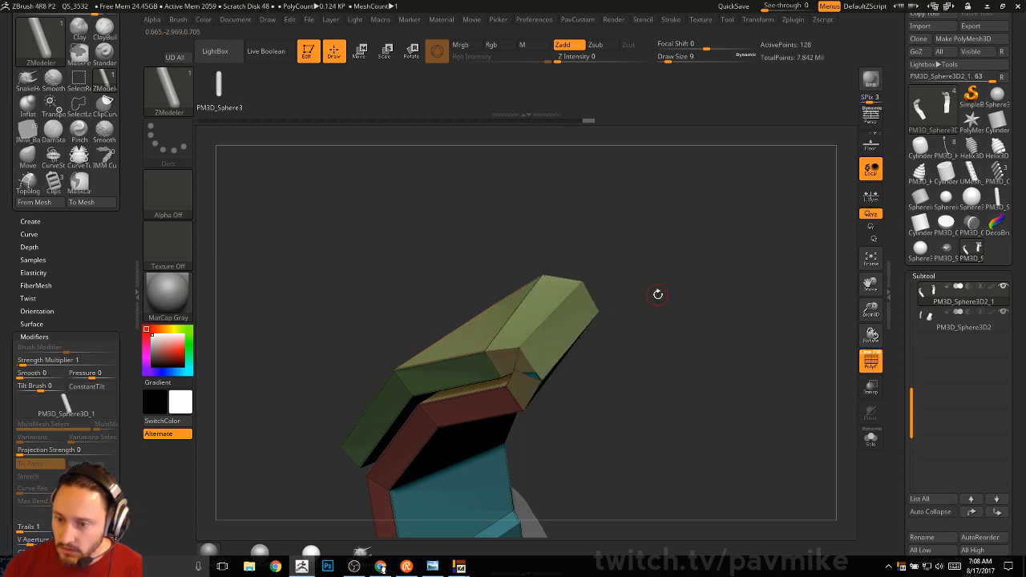
left_click_drag(657, 293, 748, 319)
key("2")
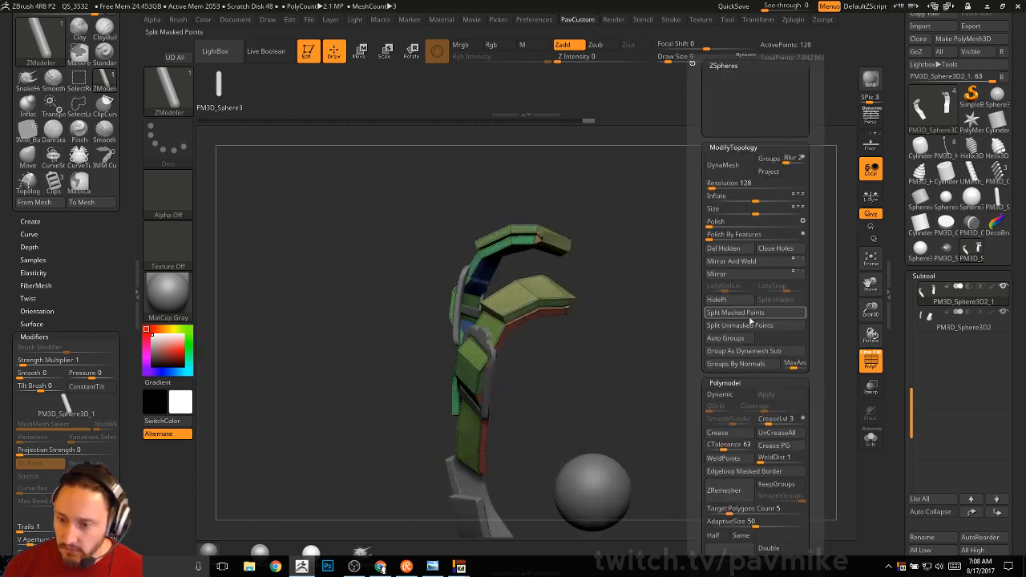
Step: Set the ZModeler edge action to Crease with EdgeLoop Complete and crease the border edges of the folded strap end
left_click_drag(697, 292, 668, 343, "alt")
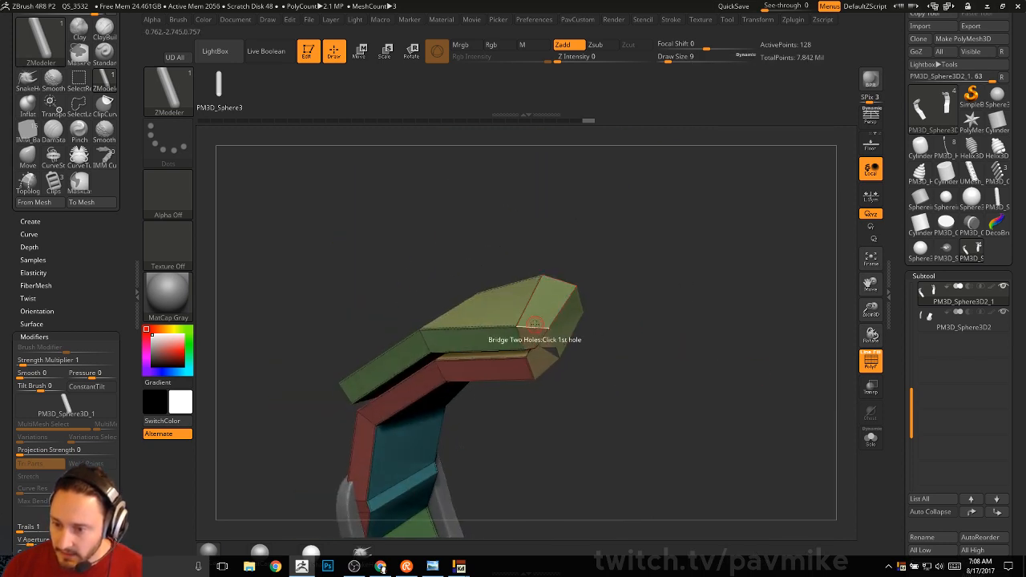
key("space")
left_click(436, 330)
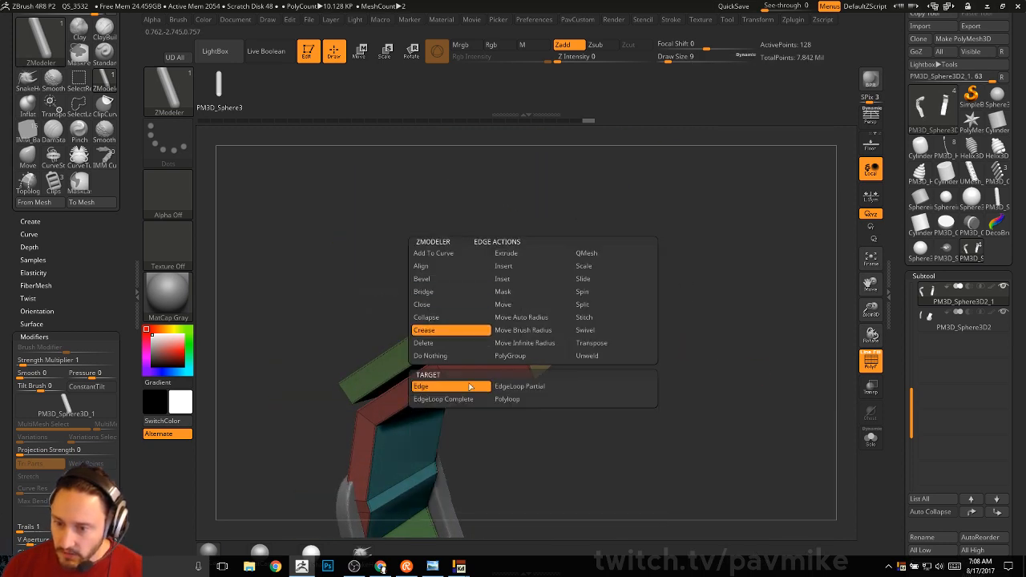
left_click(469, 400)
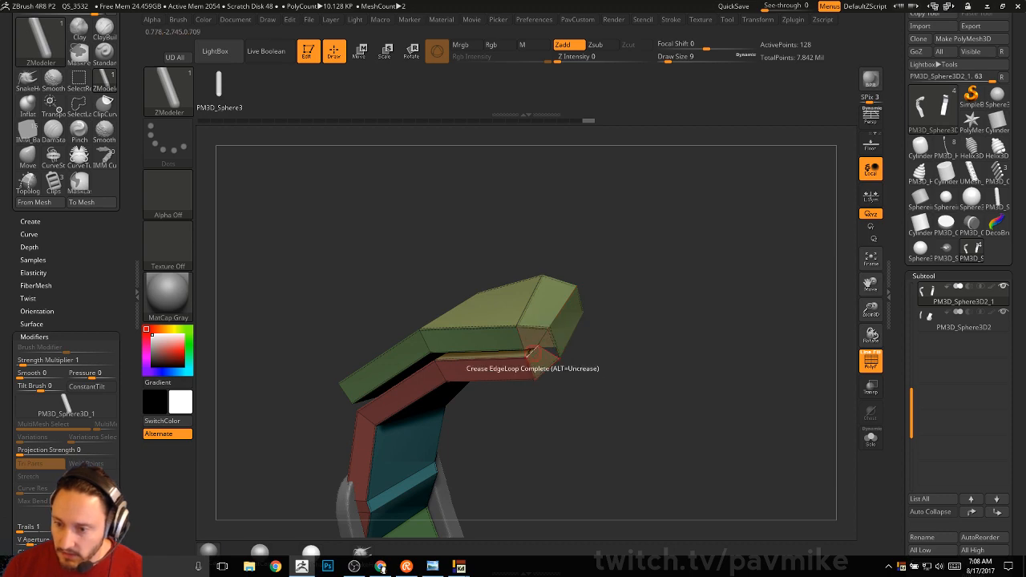
left_click_drag(653, 320, 640, 360)
right_click_drag(639, 360, 670, 323)
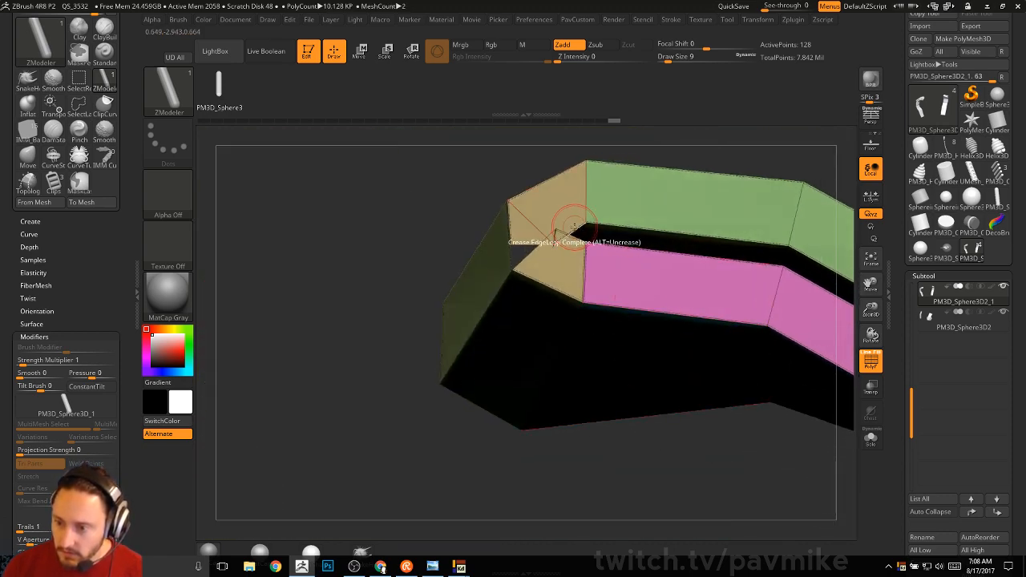
left_click_drag(313, 359, 433, 353)
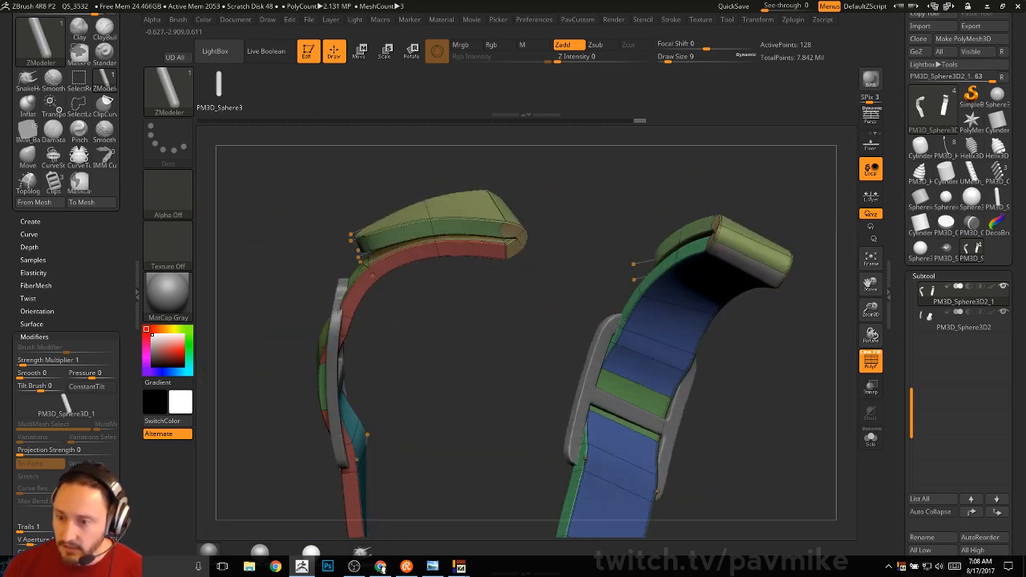
Step: Examine the folded strap end with and without the polyframe to check its creases and smoothed shape
right_click_drag(706, 242, 650, 340)
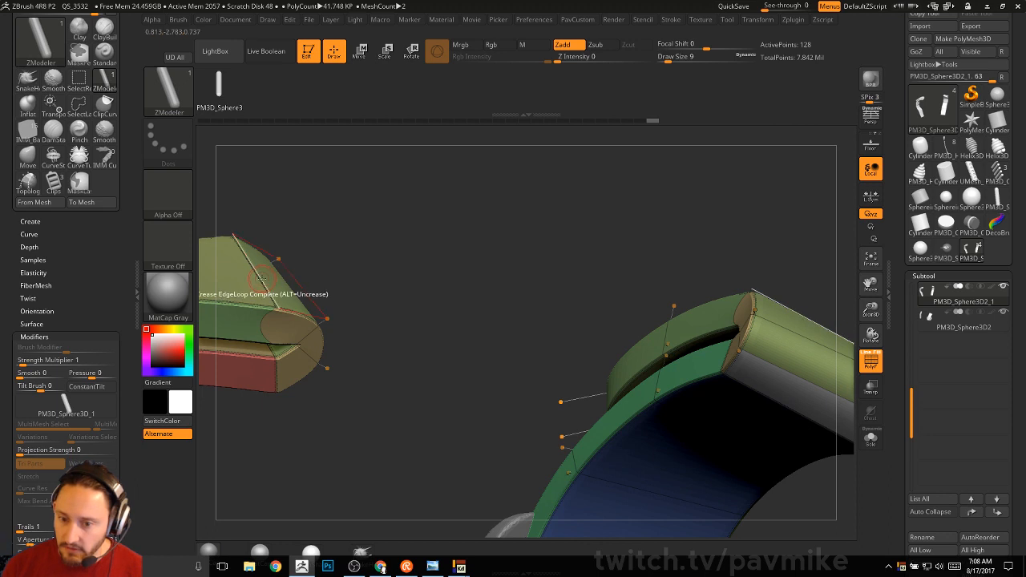
key("space")
left_click_drag(419, 232, 553, 243)
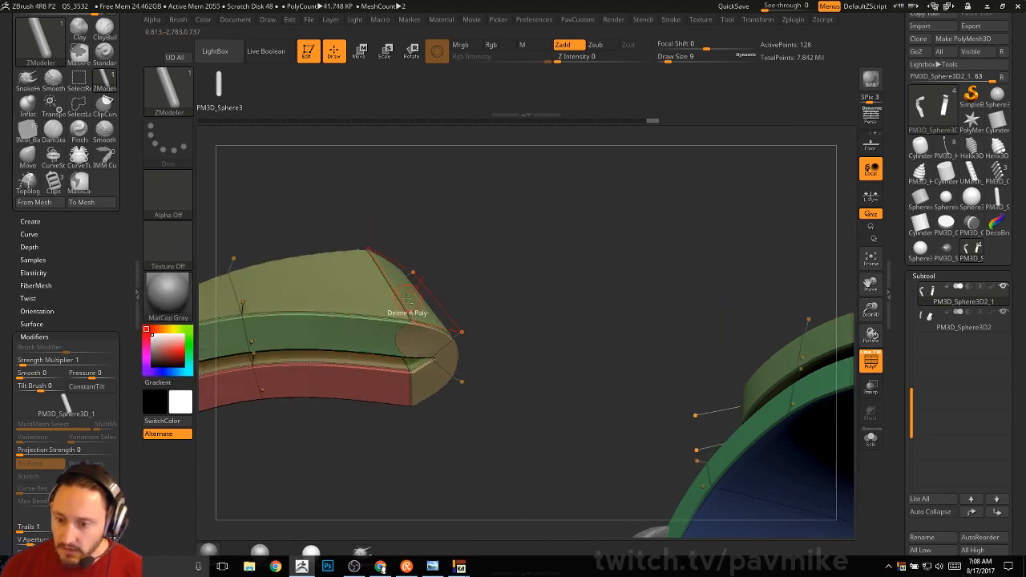
left_click_drag(533, 290, 682, 216, "alt")
left_click(867, 362)
left_click_drag(723, 313, 781, 338)
key("shift+f")
left_click_drag(715, 288, 781, 304)
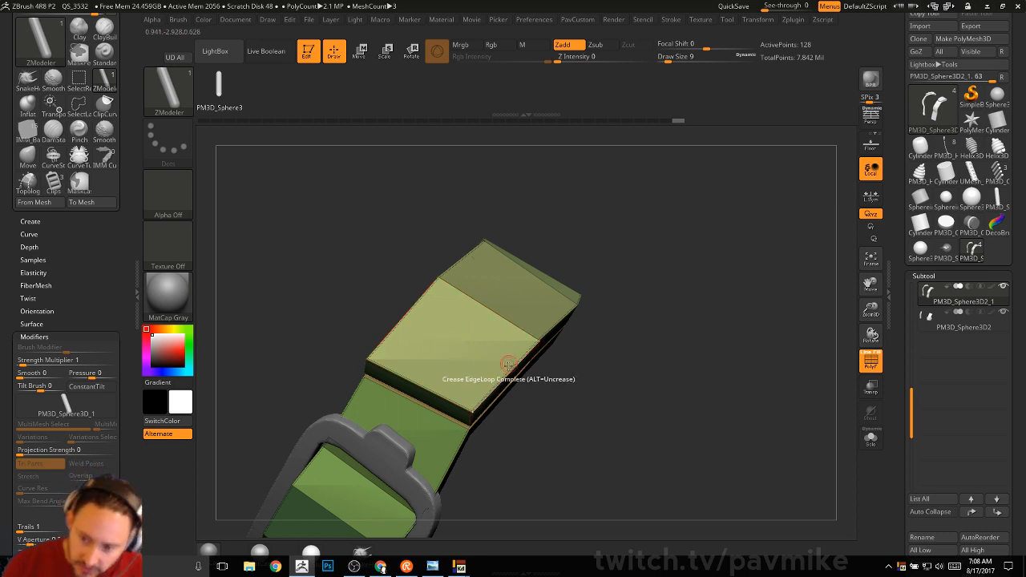
Step: Insert one edge loop across and one lengthwise through the folded strap end with the ZModeler Insert edge action
key("space")
left_click(479, 278)
left_click(481, 265)
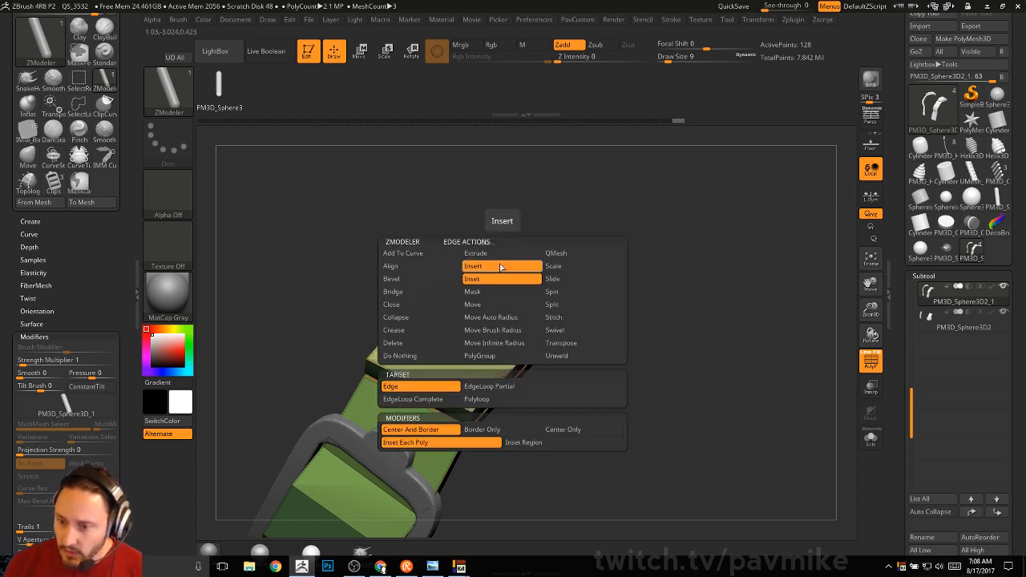
left_click(498, 376)
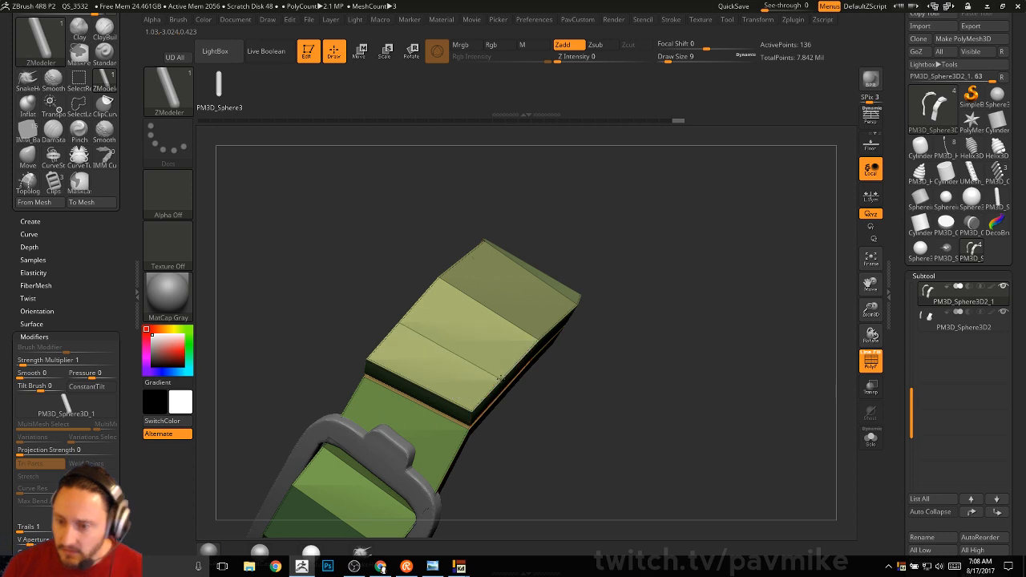
left_click(430, 389)
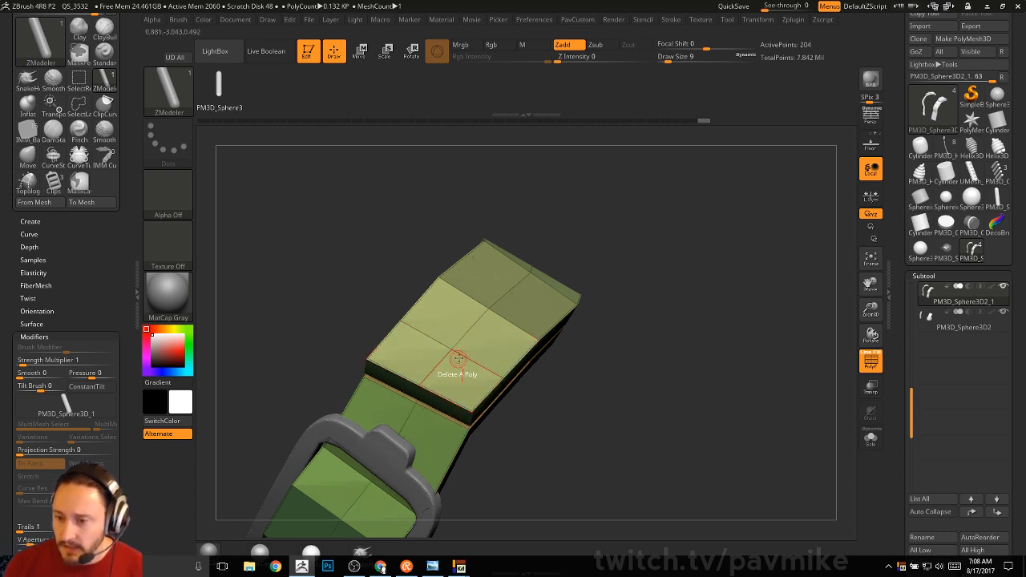
Step: Split the centre point on the folded strap end's top into a circle with the ZModeler Split point action
key("space")
left_click(502, 348)
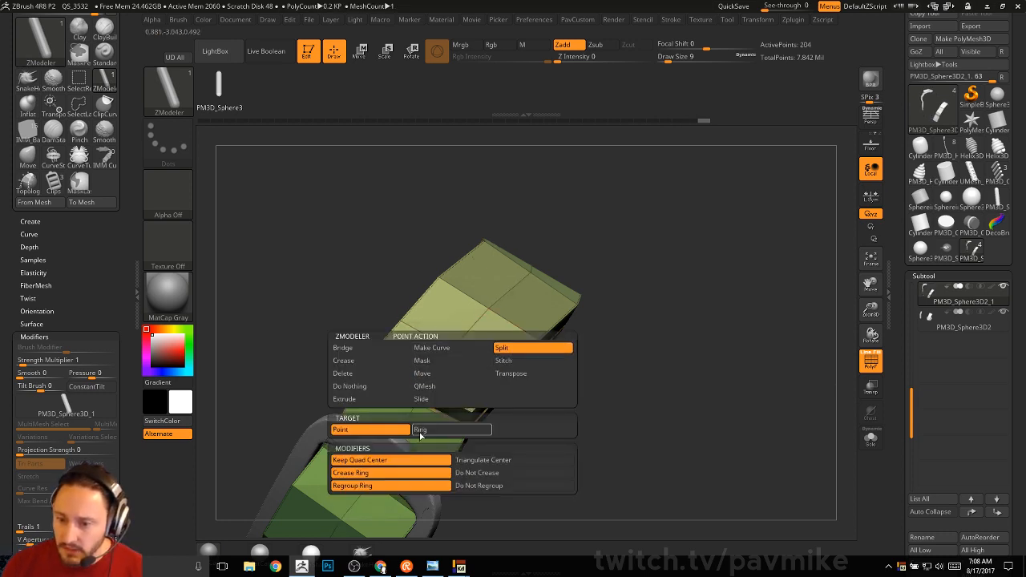
left_click(454, 348)
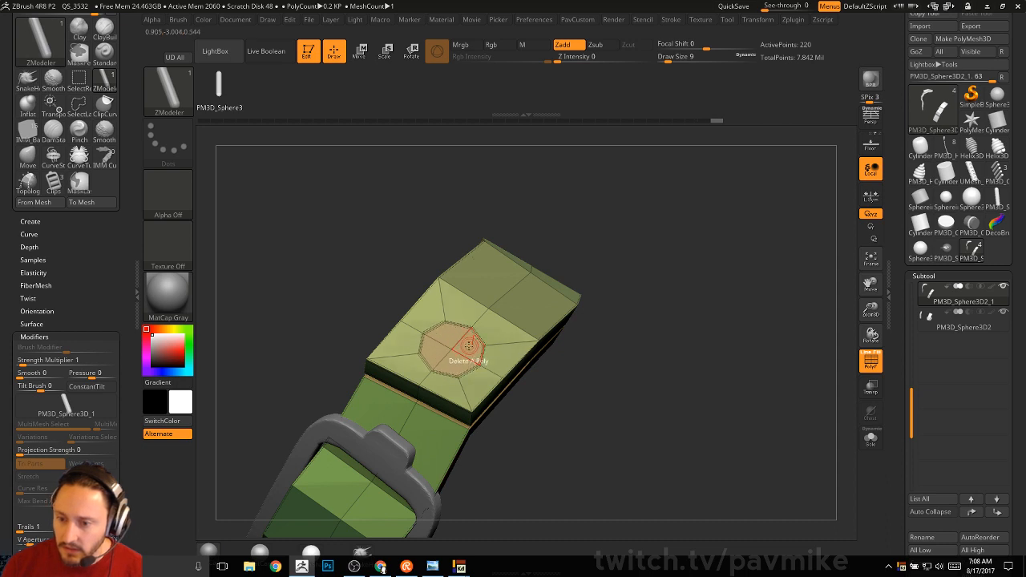
Step: Push the circle inward with the ZModeler QMesh polygon action on Polygroup Island, and check the smoothed recess without the polyframe
key("space")
left_click(521, 137)
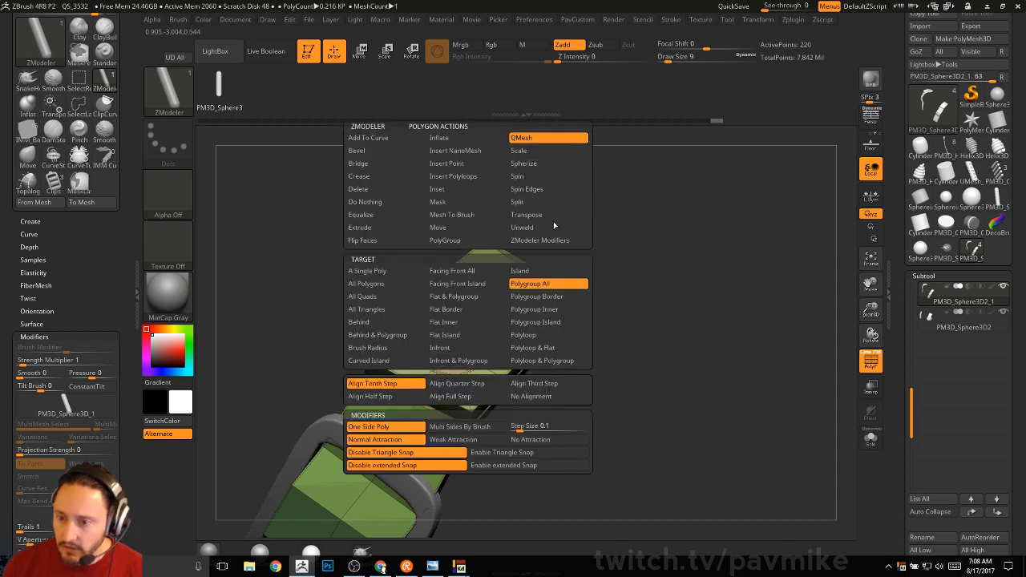
left_click(536, 321)
left_click_drag(467, 347, 463, 362)
key("d")
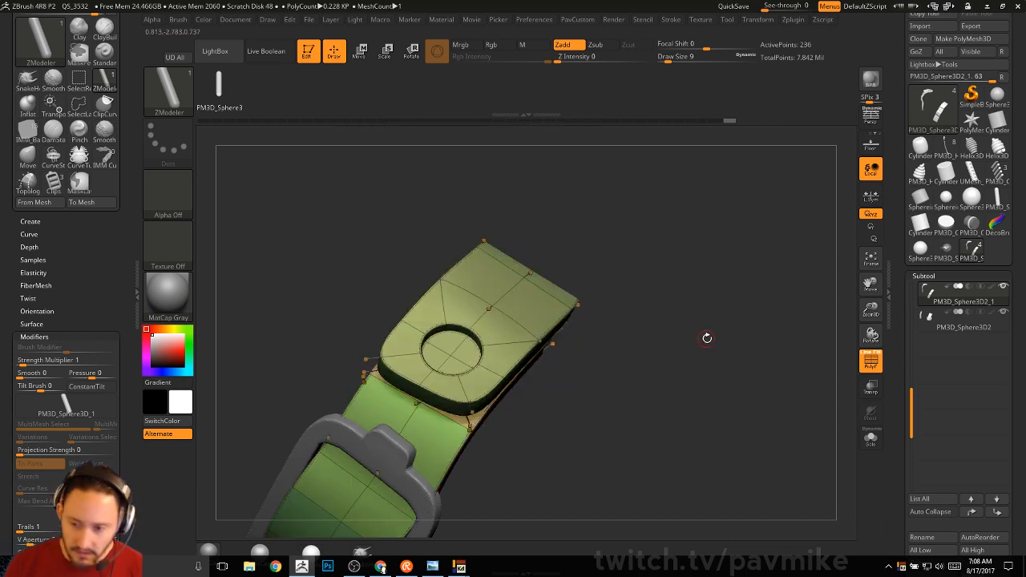
left_click(870, 361)
left_click_drag(757, 343, 745, 340)
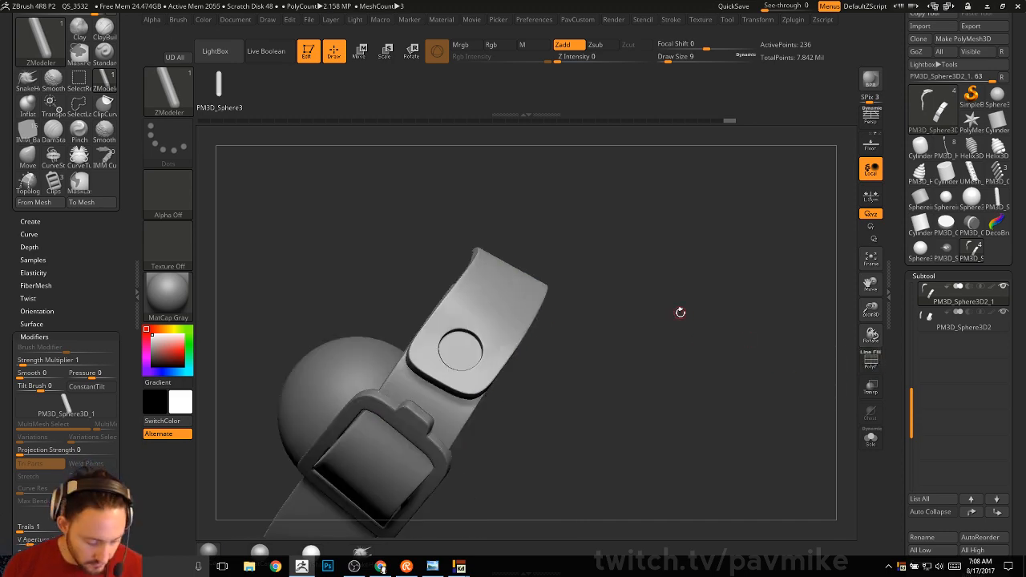
Step: Insert a Snap Assy mesh from the IMM Clothing Hardware brush at the centre of the circular recess
key("b")
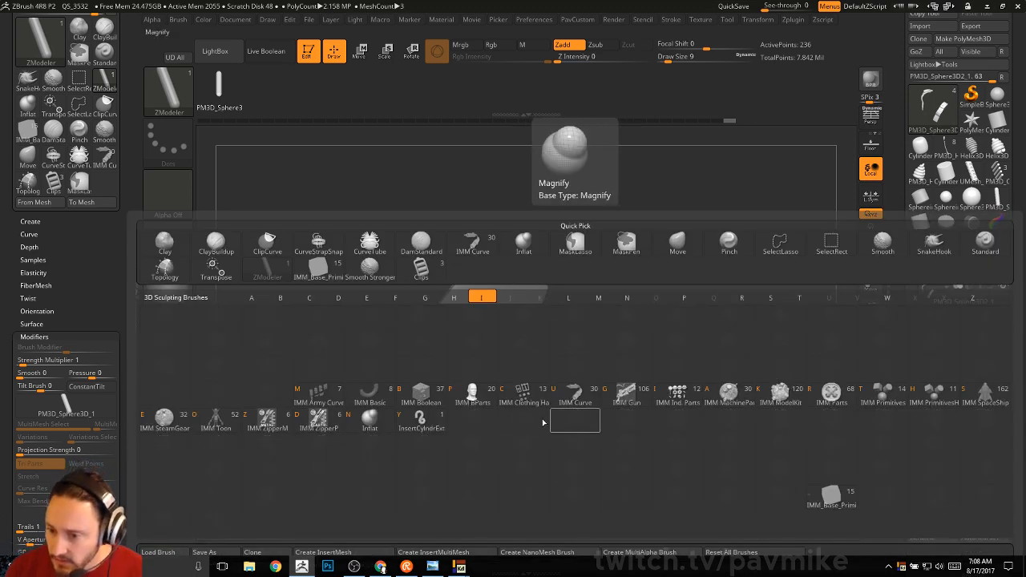
key("c")
key("m")
left_click(517, 341)
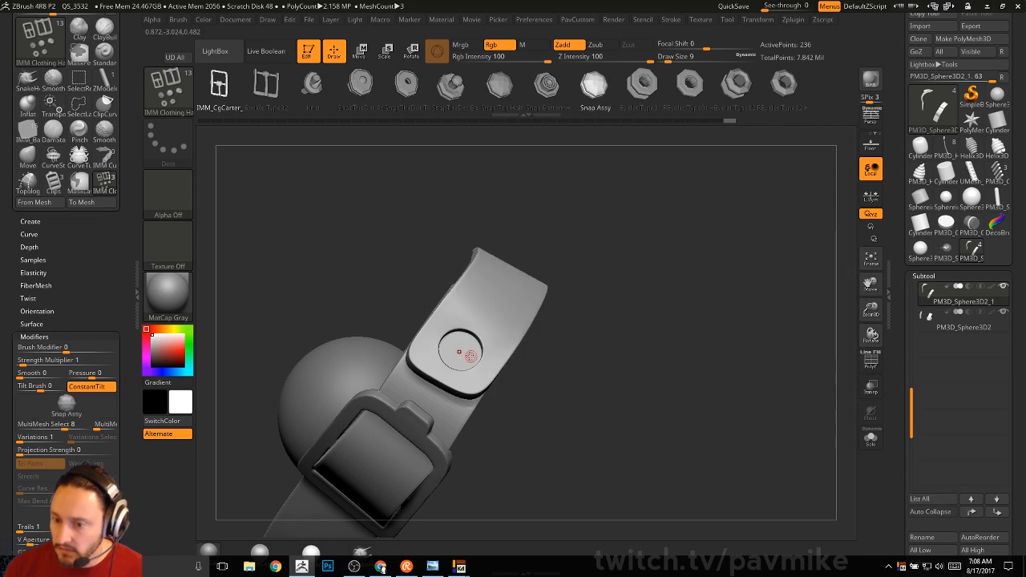
left_click_drag(460, 351, 483, 349)
Step: Move and scale the snap with the gizmo to seat it in the recess, with local symmetry turned on
left_click_drag(545, 336, 532, 288)
key("w")
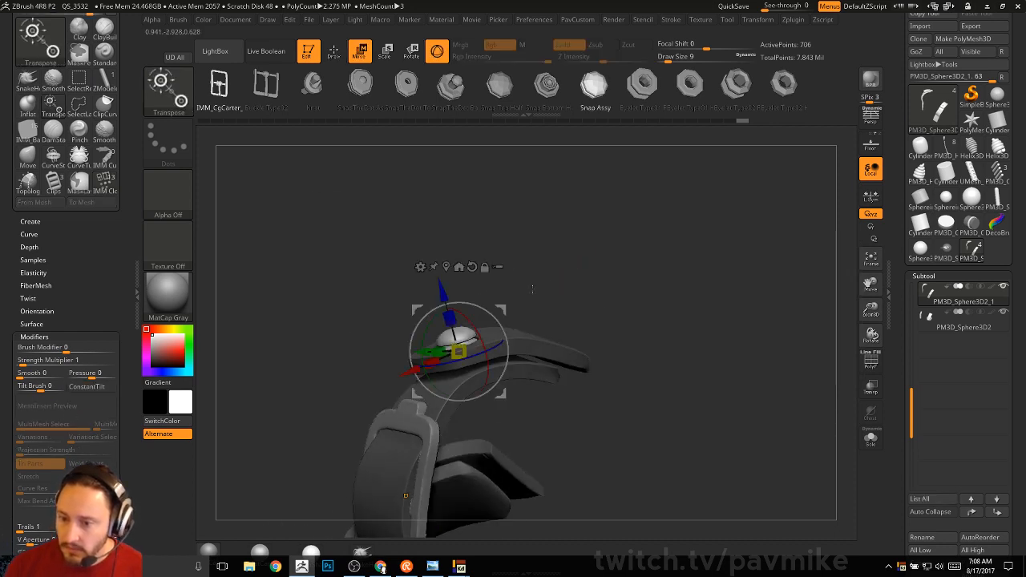
left_click_drag(444, 295, 522, 324)
left_click_drag(462, 360, 468, 359)
left_click_drag(561, 328, 597, 360)
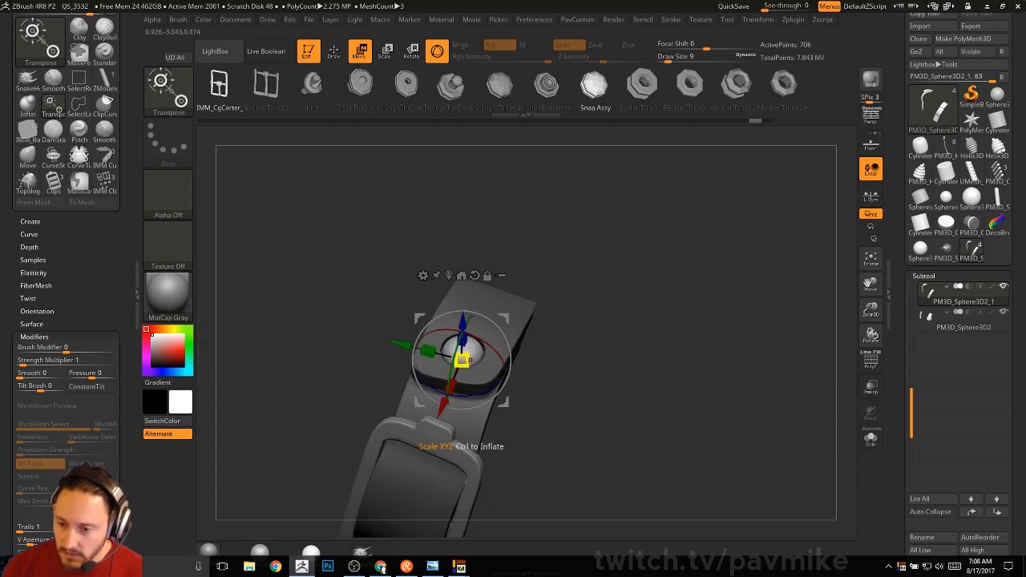
key("x")
left_click_drag(463, 360, 469, 356)
right_click_drag(491, 347, 487, 320)
left_click_drag(460, 311, 462, 309)
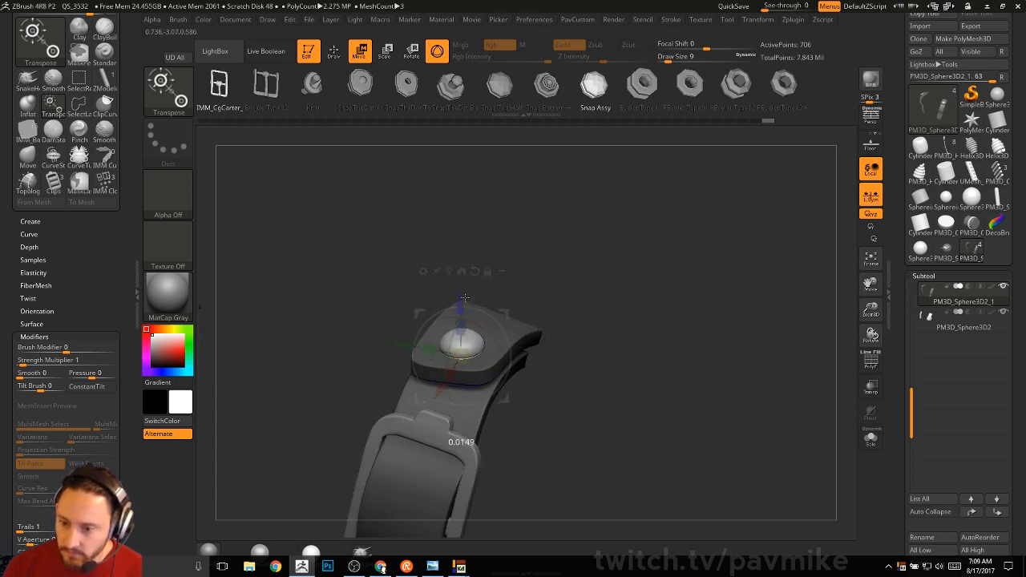
Step: Split the snap from the strap into its own subtool and make the strap subtool active with Dynamic subdivision on
key("q")
mouse_move(641, 268)
left_mouse_down()
mouse_move(692, 282)
mouse_move(721, 309)
mouse_move(618, 316)
mouse_move(639, 346)
mouse_move(617, 348)
mouse_move(621, 373)
left_mouse_up()
key("2")
left_click(691, 317)
left_click(510, 329, "alt")
key("2")
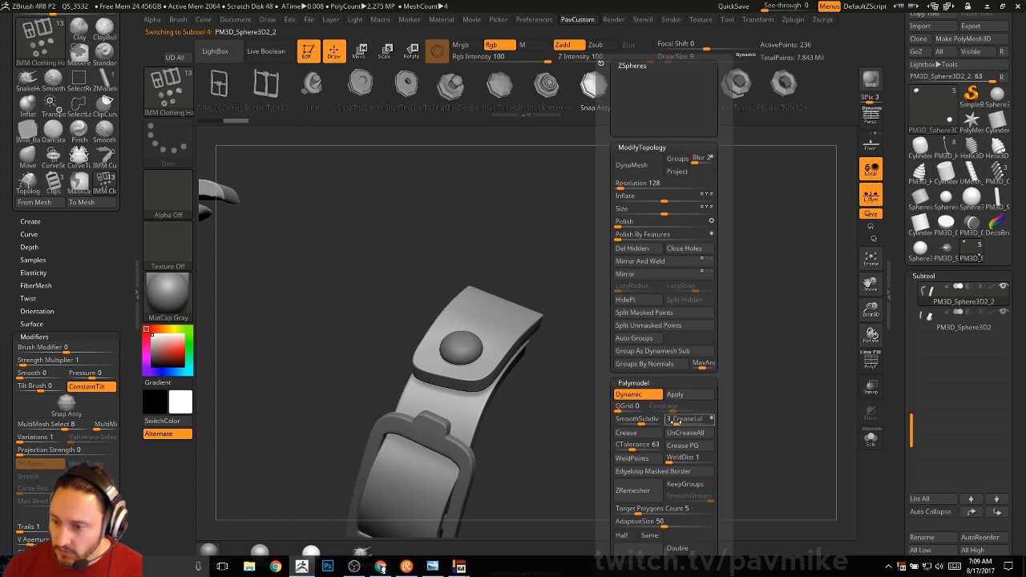
key("shift+d")
key("d")
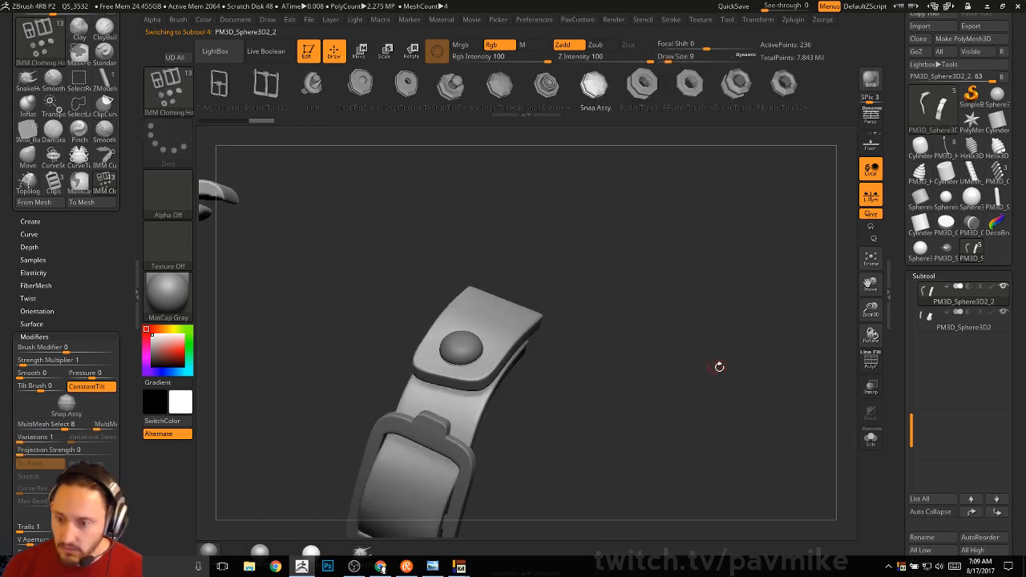
Step: Draw a curved tube outward from the strap's upper end with the CurveTube brush
mouse_move(719, 366)
left_mouse_down("alt")
mouse_move(694, 336)
mouse_move(709, 337)
mouse_move(658, 369)
mouse_move(713, 360)
mouse_move(708, 340)
left_mouse_up("alt")
key("b")
key("s")
key("t")
key("s")
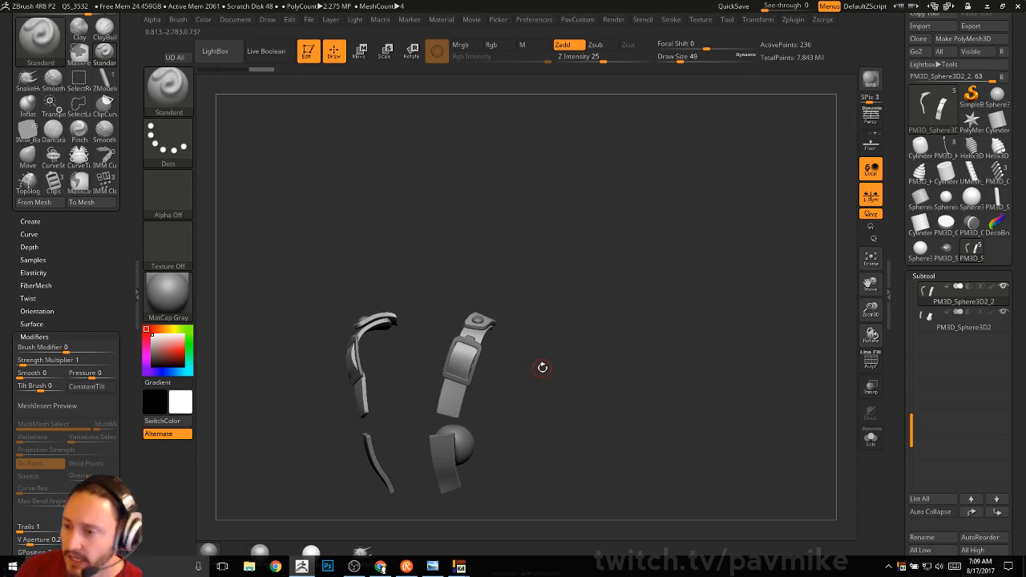
left_click_drag(542, 367, 689, 281)
key("b")
key("c")
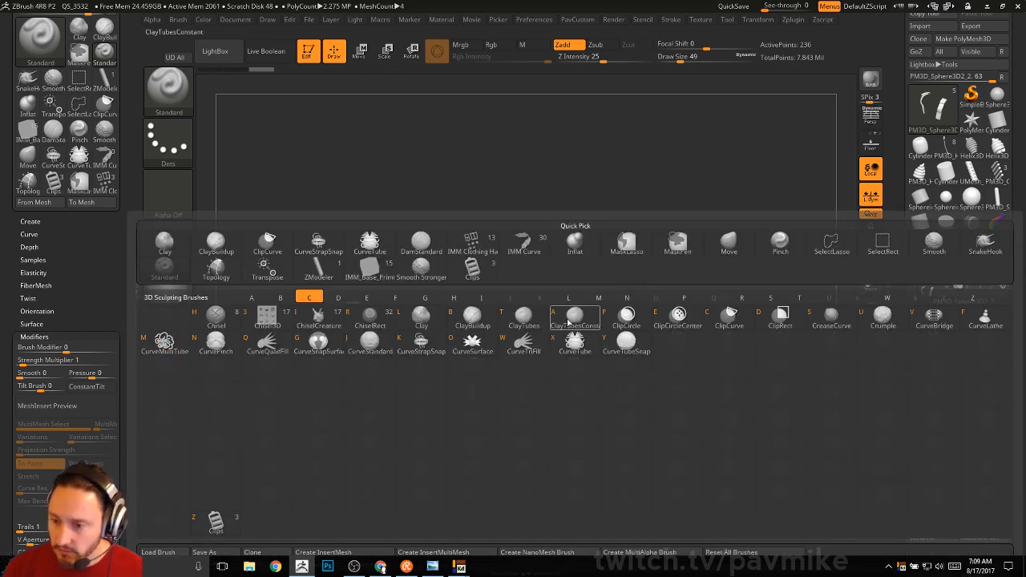
left_click(580, 344)
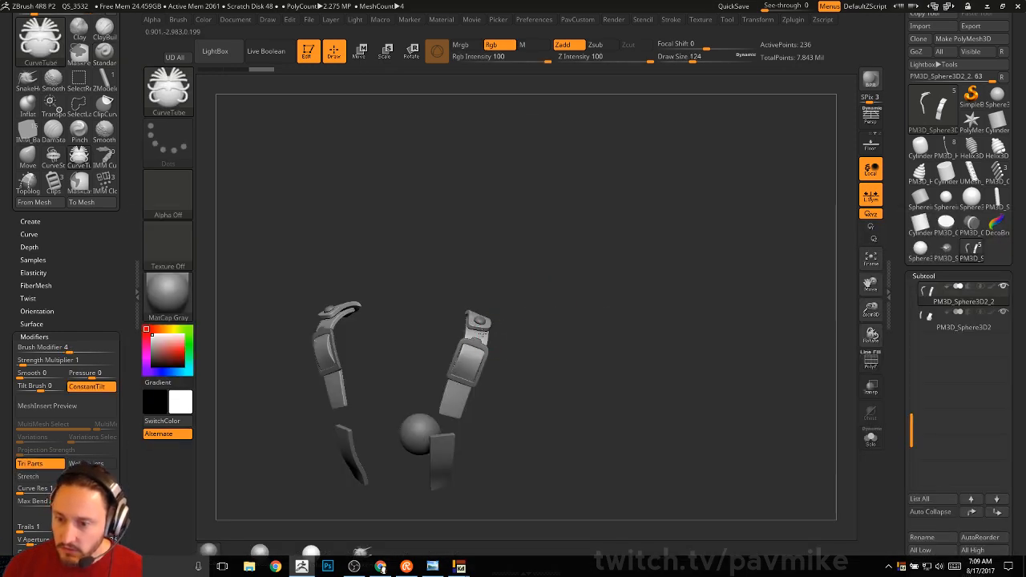
left_click_drag(482, 335, 581, 233)
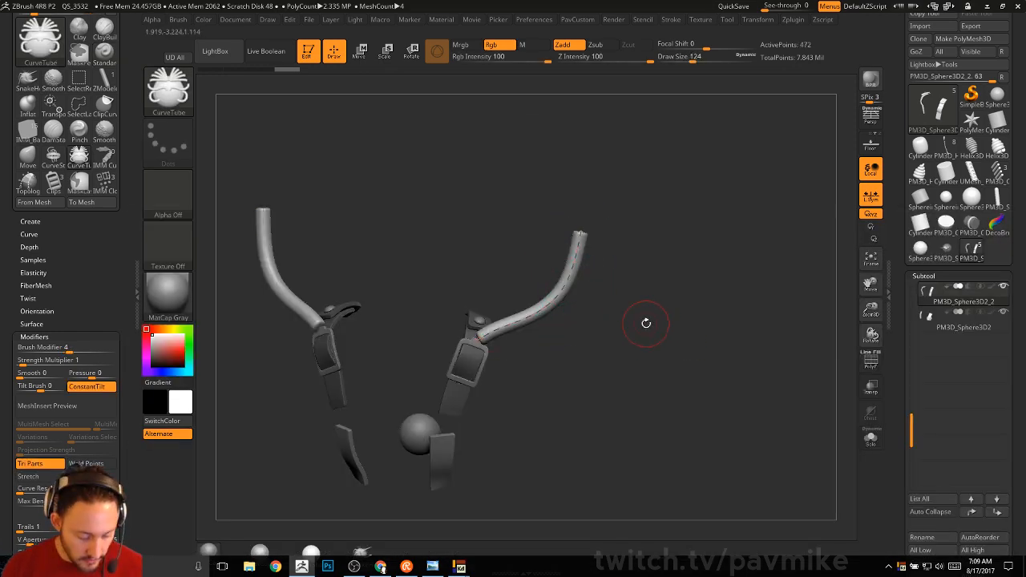
Step: Apply the Bullets mesh of the IMM Army Curve brush along the drawn curve
key("b")
key("i")
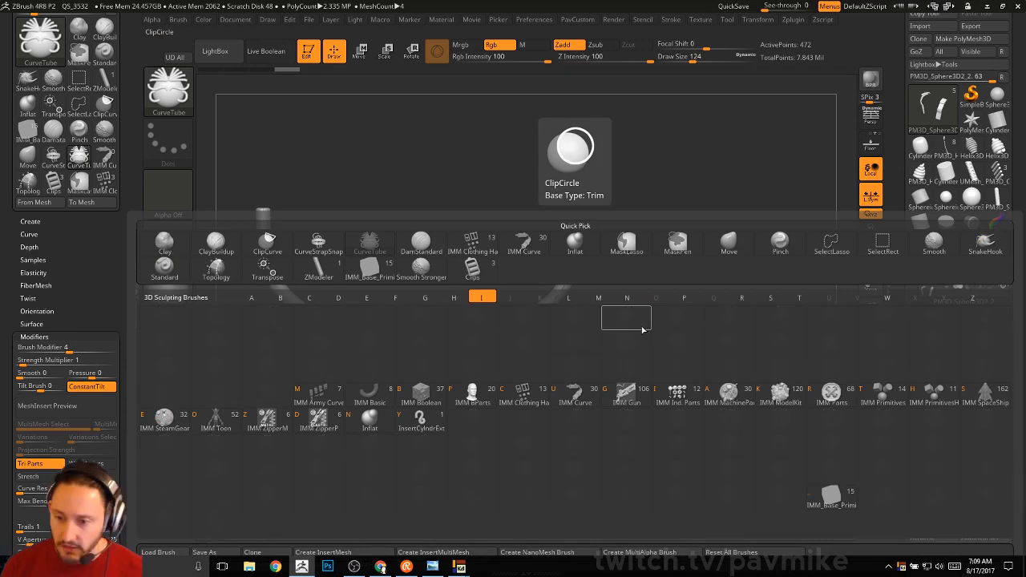
left_click(330, 394)
key("m")
left_click(700, 345)
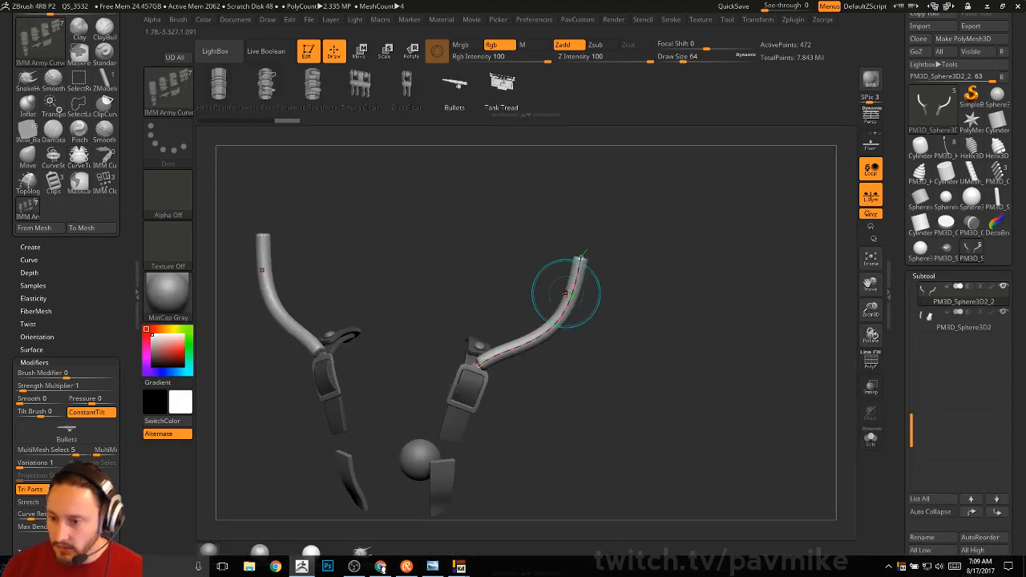
left_click(565, 293)
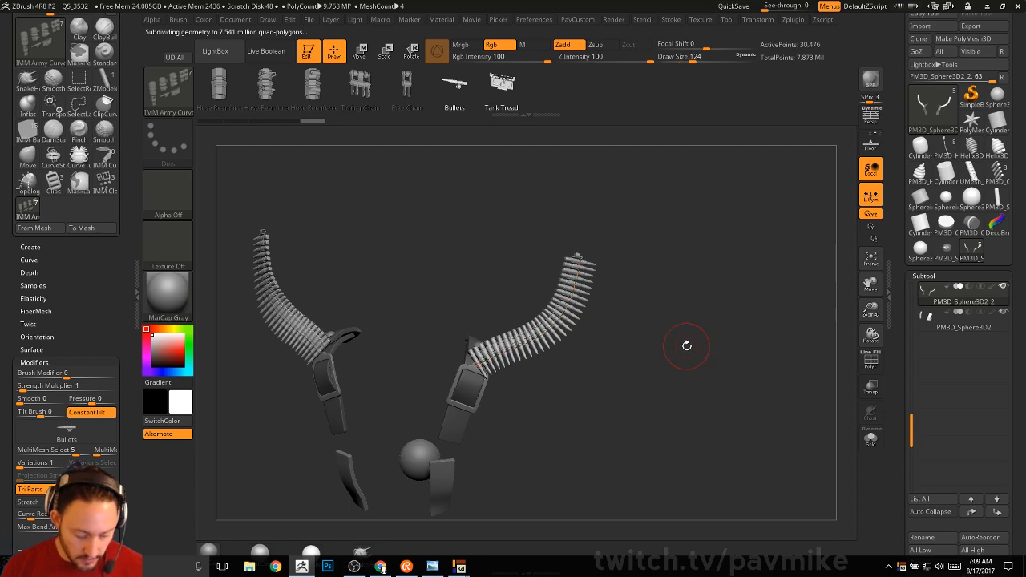
Step: Replace the bullets along the curve with the Hose Reenforced Type03 mesh
key("m")
left_click(607, 376)
left_click(565, 297)
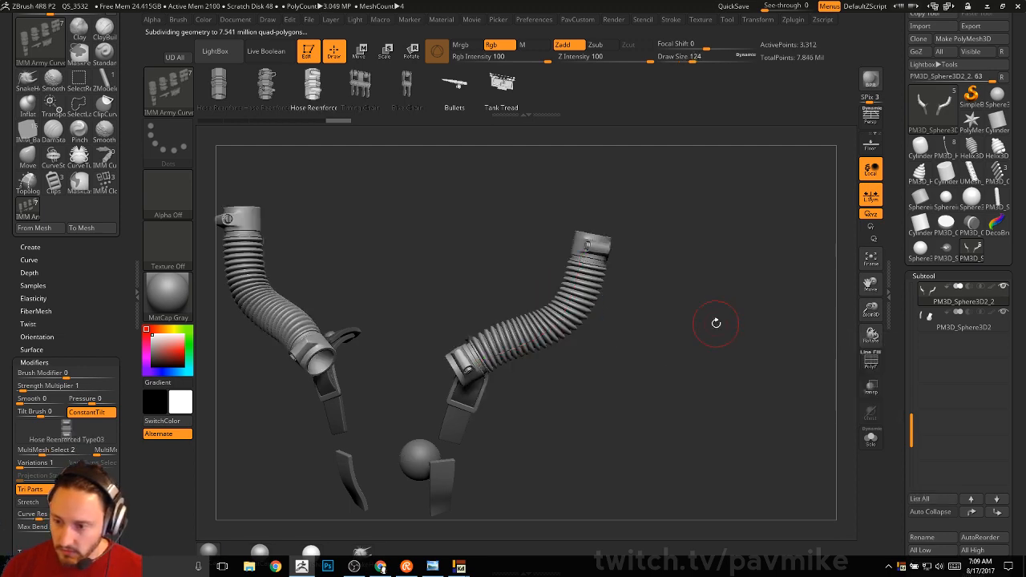
Step: Replace the hose with a Closed-Zipper mesh along the curve using the IMM ZipperP brush
key("b")
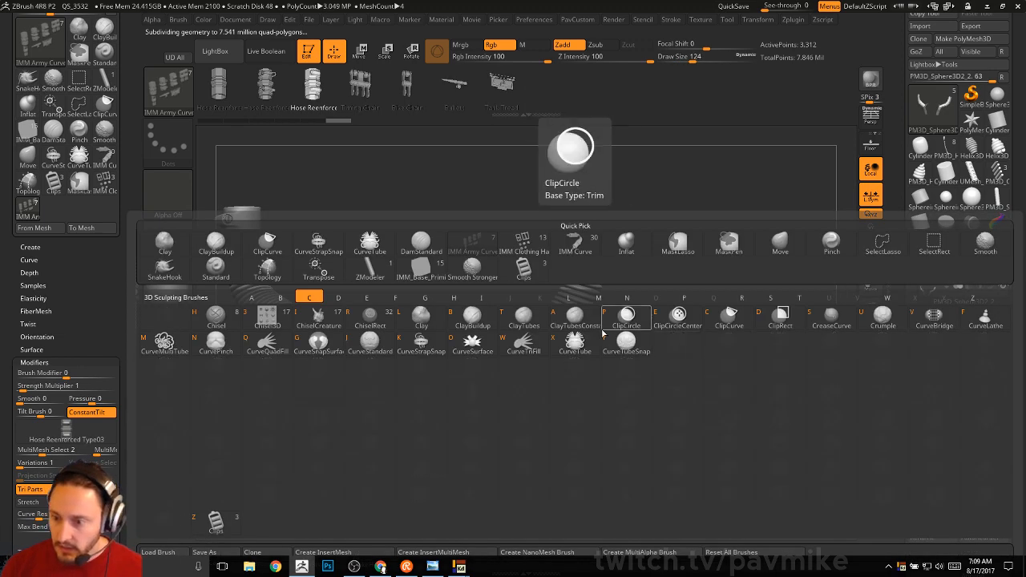
key("b")
key("i")
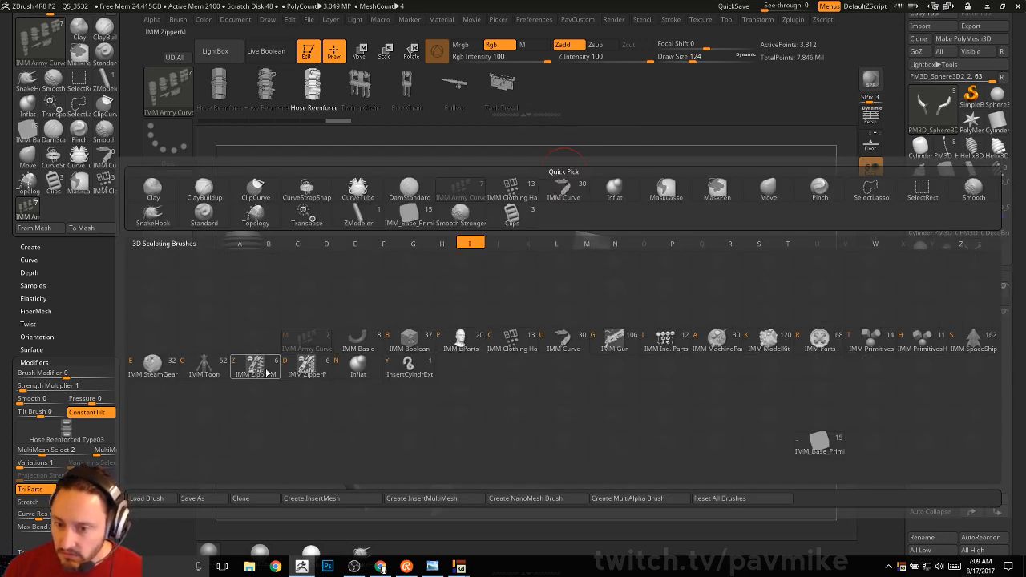
left_click(307, 365)
left_click(574, 281)
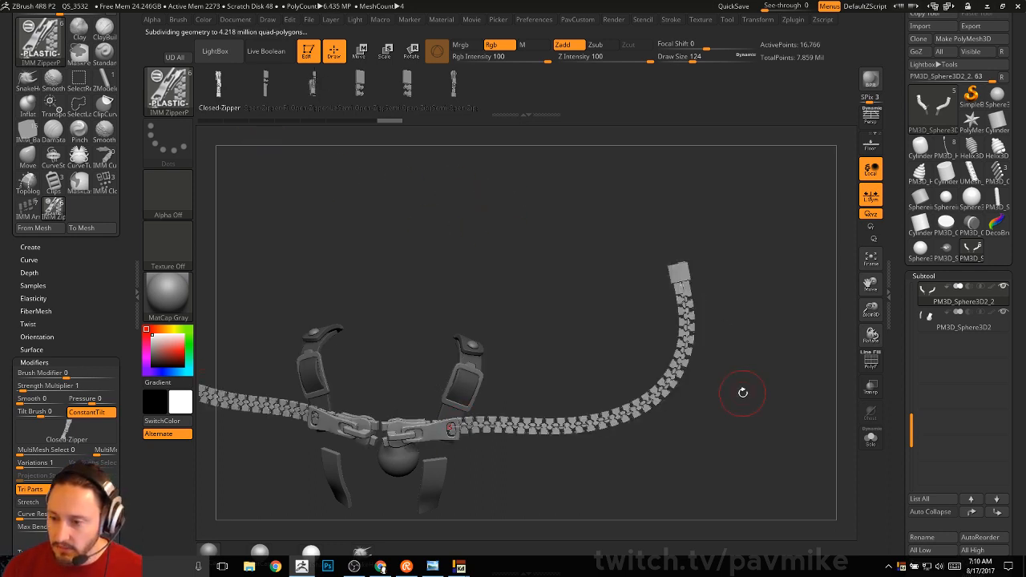
Step: Split the zipper from the strap into its own subtool and show its polygroups with the polyframe
key("2")
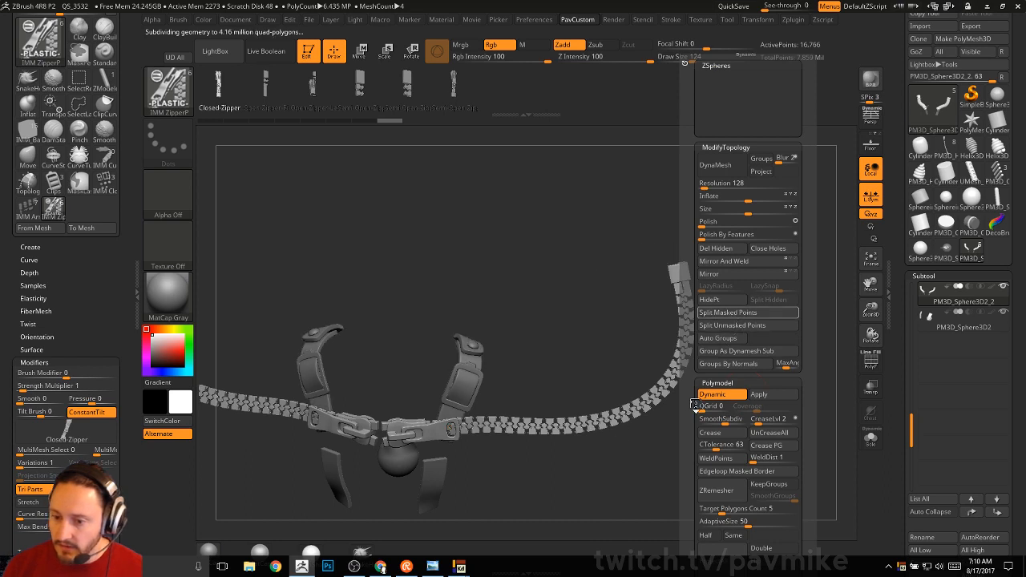
key("2")
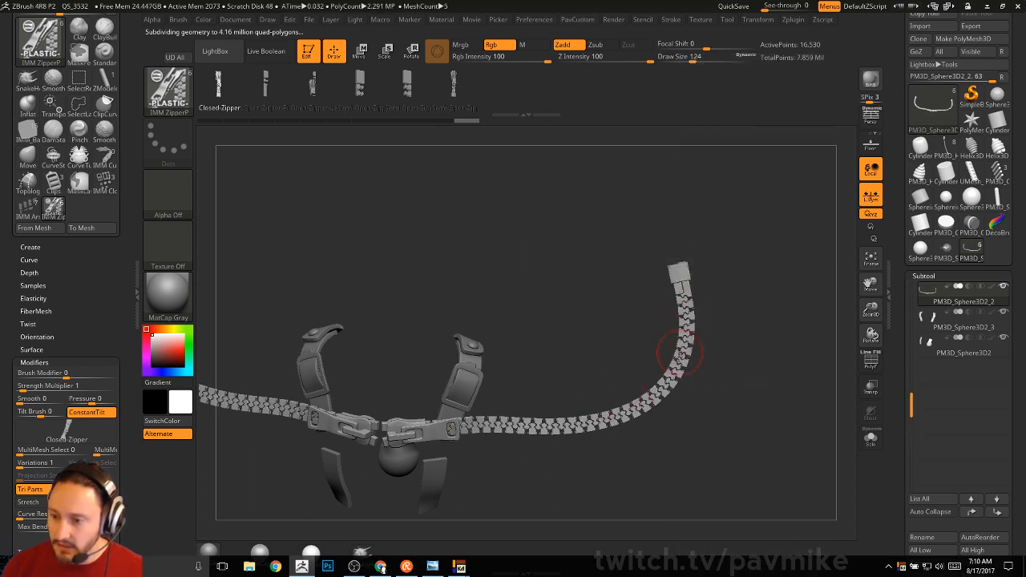
left_click(870, 360)
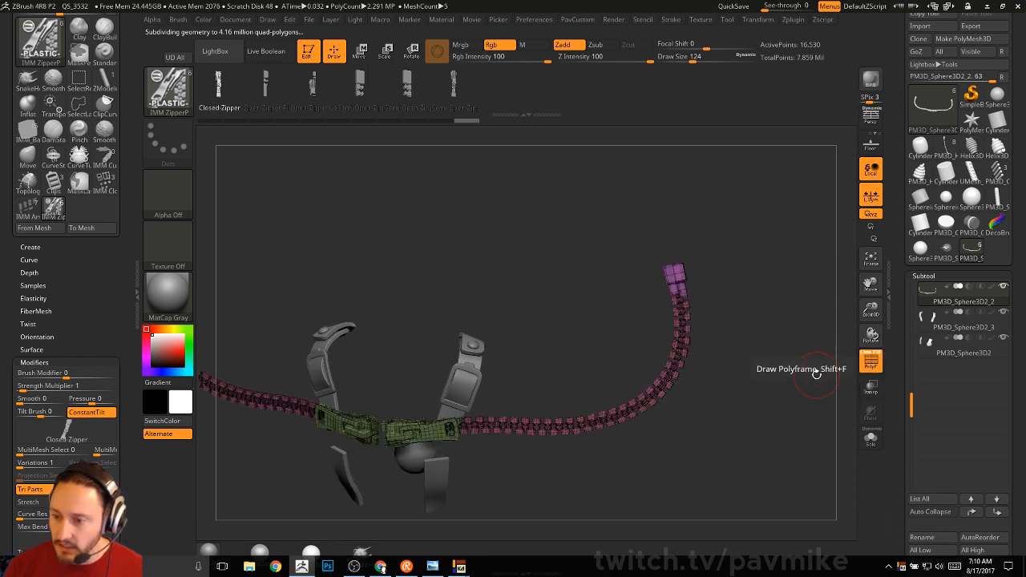
left_click_drag(795, 377, 772, 366, "alt")
Step: Switch to the Standard brush
key("b")
key("s")
key("t")
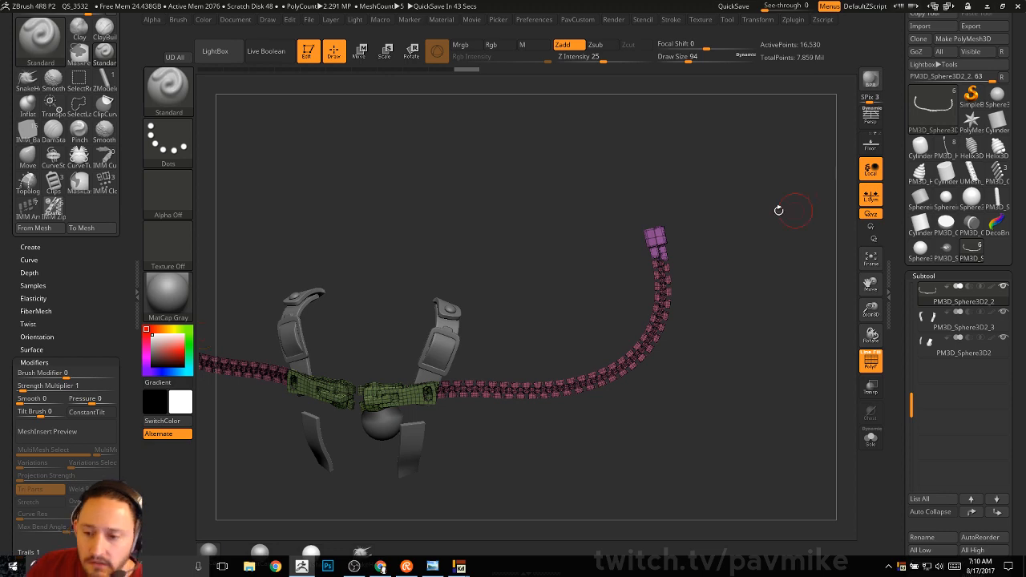
left_click_drag(656, 175, 661, 173)
Step: Browse the LightBox tools and the DemoProjects project folder, and close LightBox without loading anything
key("comma")
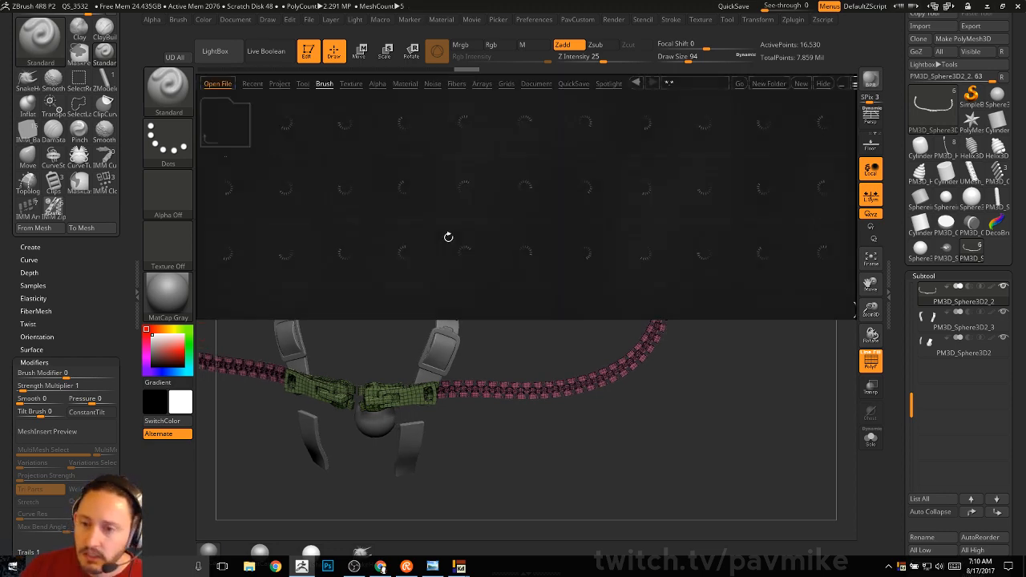
left_click(303, 84)
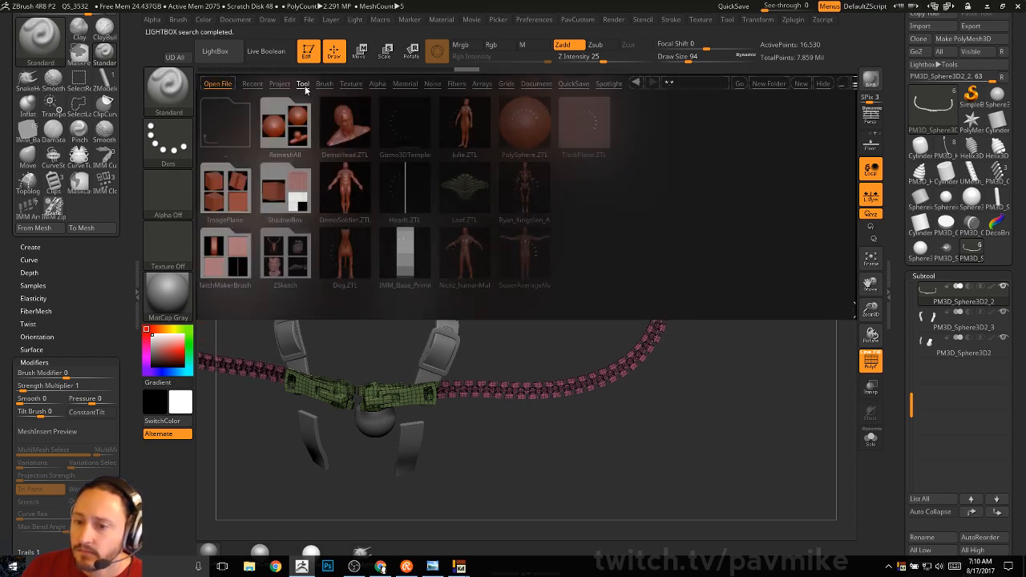
left_click(280, 84)
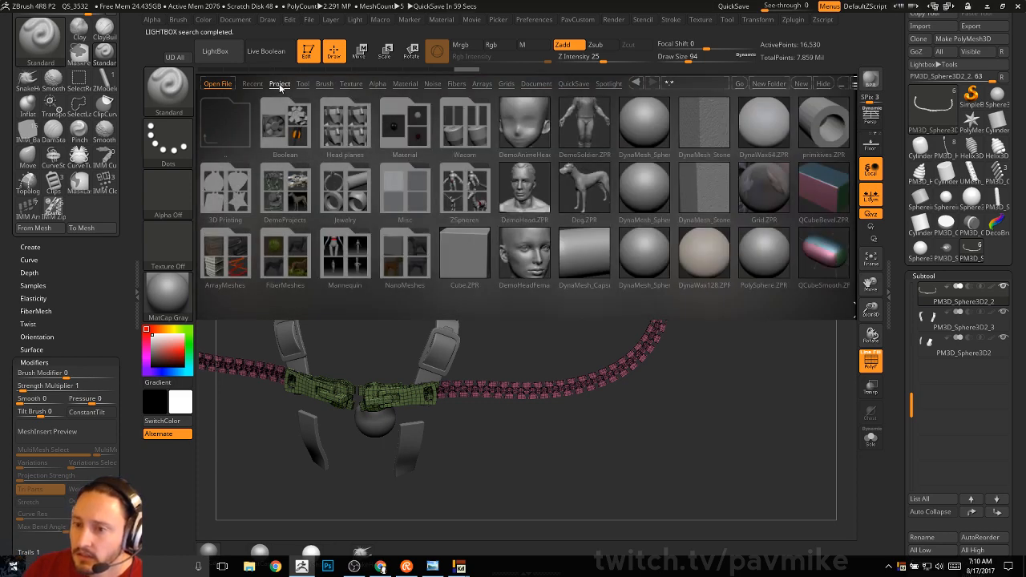
left_click(276, 187)
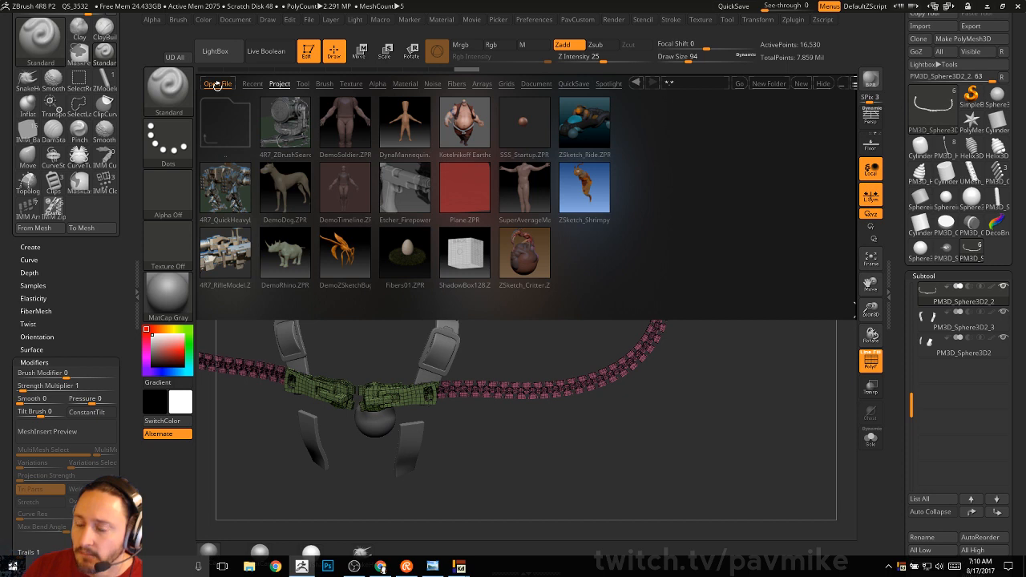
key("comma")
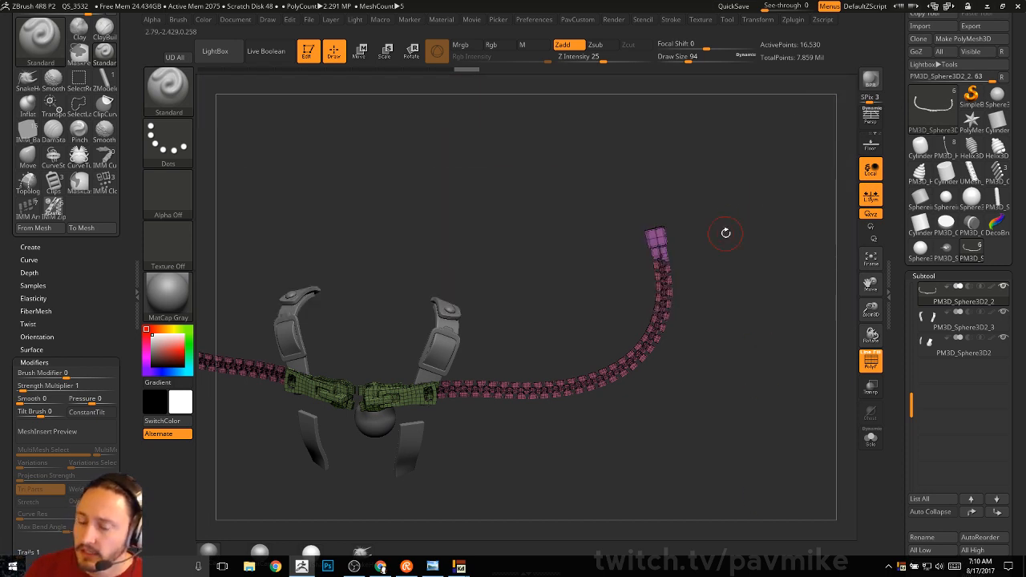
Step: Select the IMM Curve brush with a draw size of 74 and open its list of insert meshes
key("bracketleft")
key("bracketleft")
left_click_drag(401, 177, 441, 187)
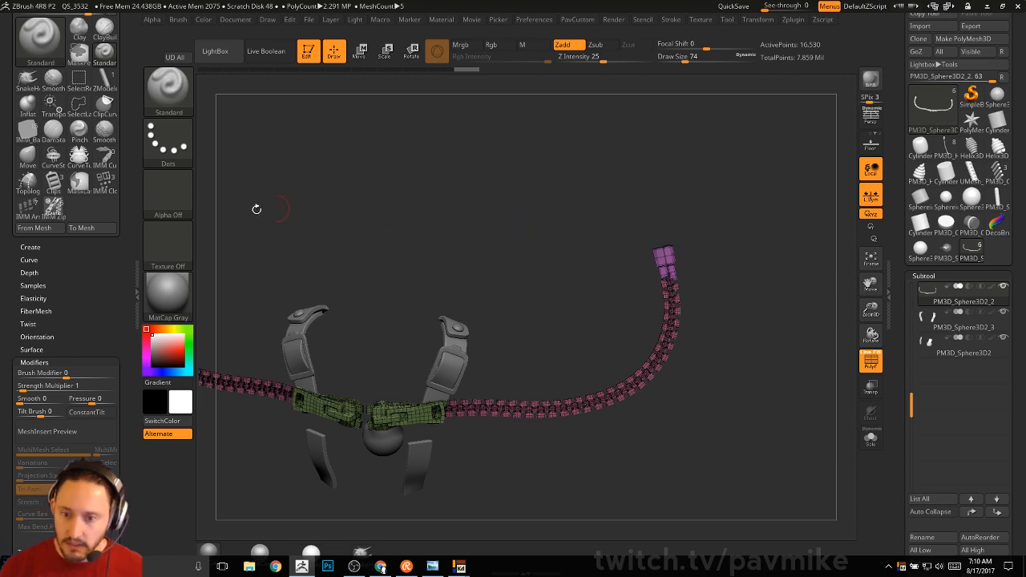
key("b")
key("i")
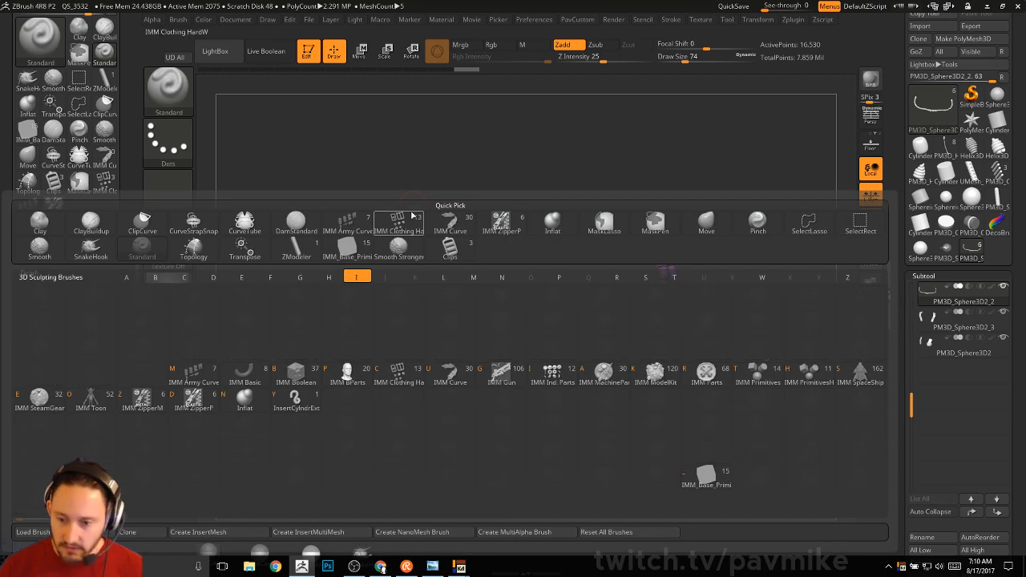
left_click(448, 376)
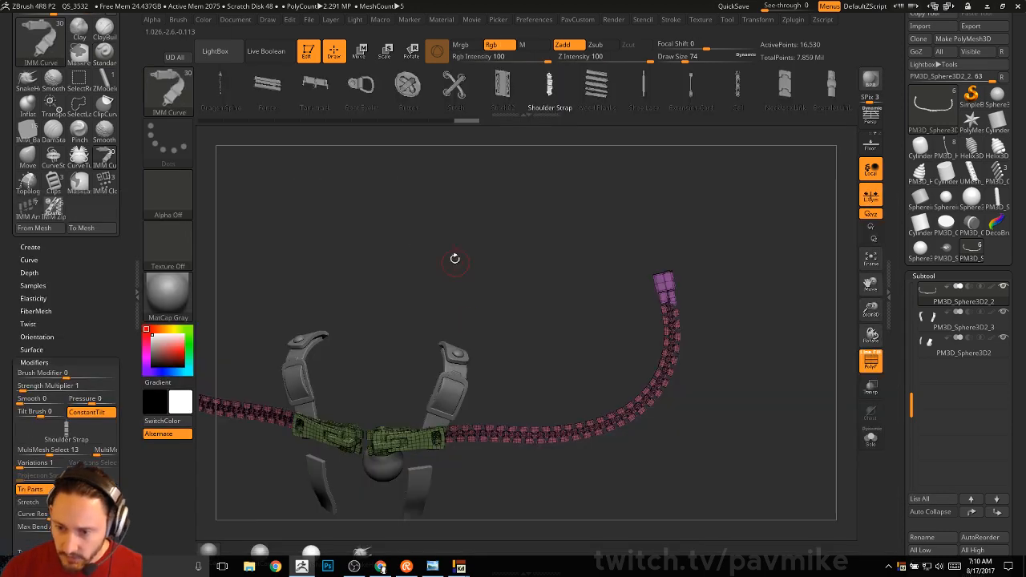
key("m")
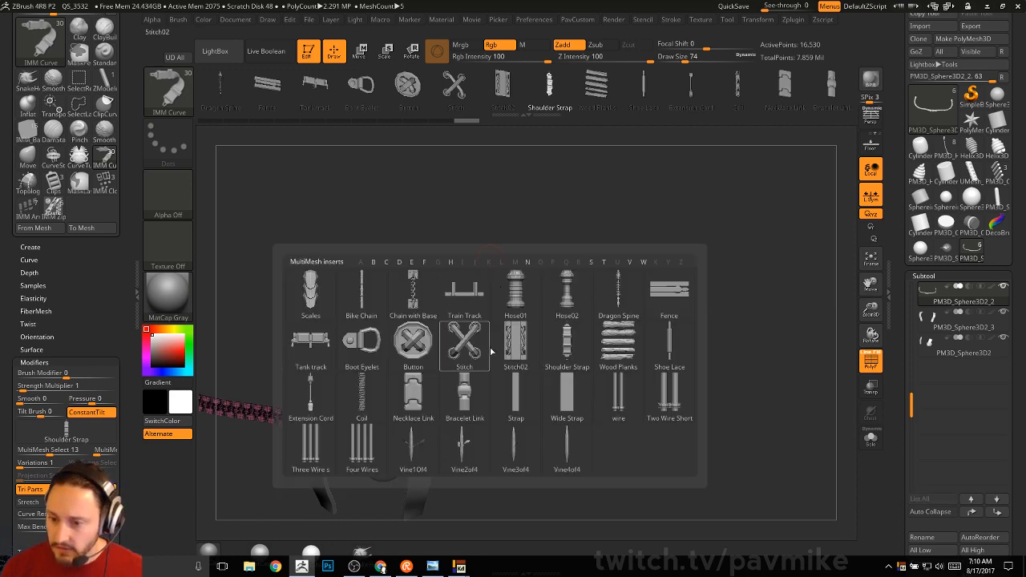
Step: Choose the Hose01 insert mesh and turn on the AsLine option for the curve stroke
left_click(522, 294)
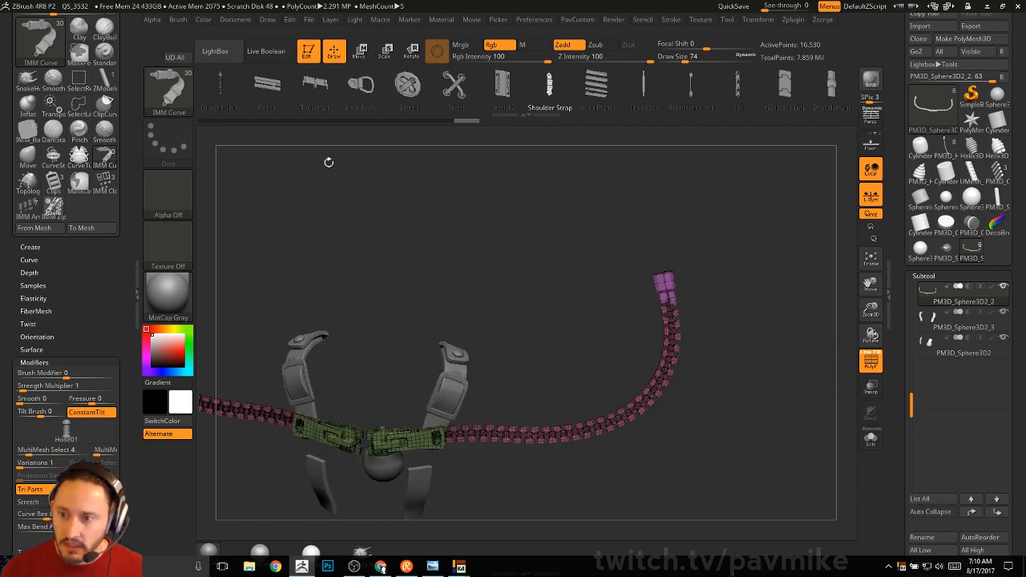
left_click(670, 20)
left_click_drag(188, 197, 64, 160)
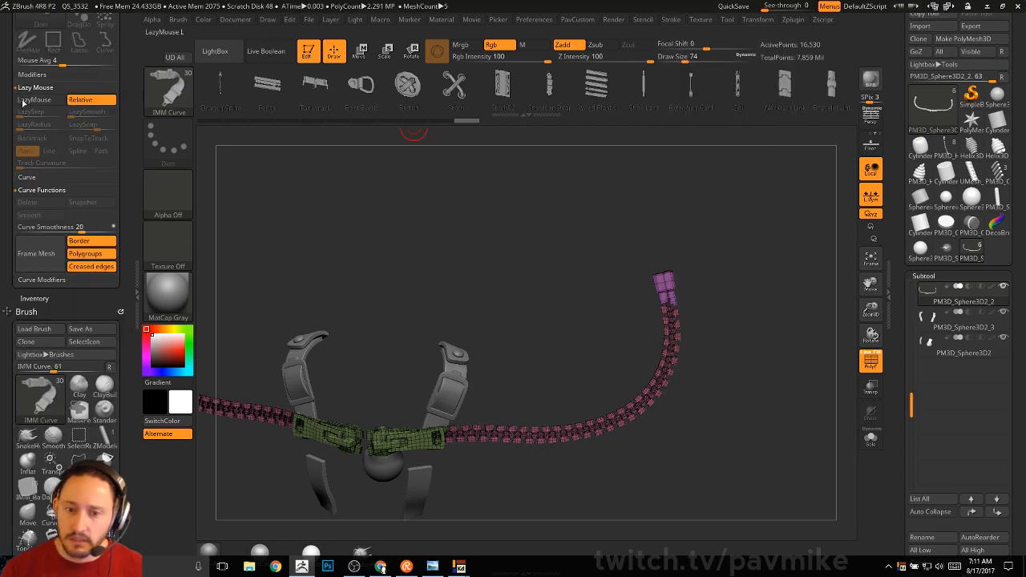
left_click(40, 179)
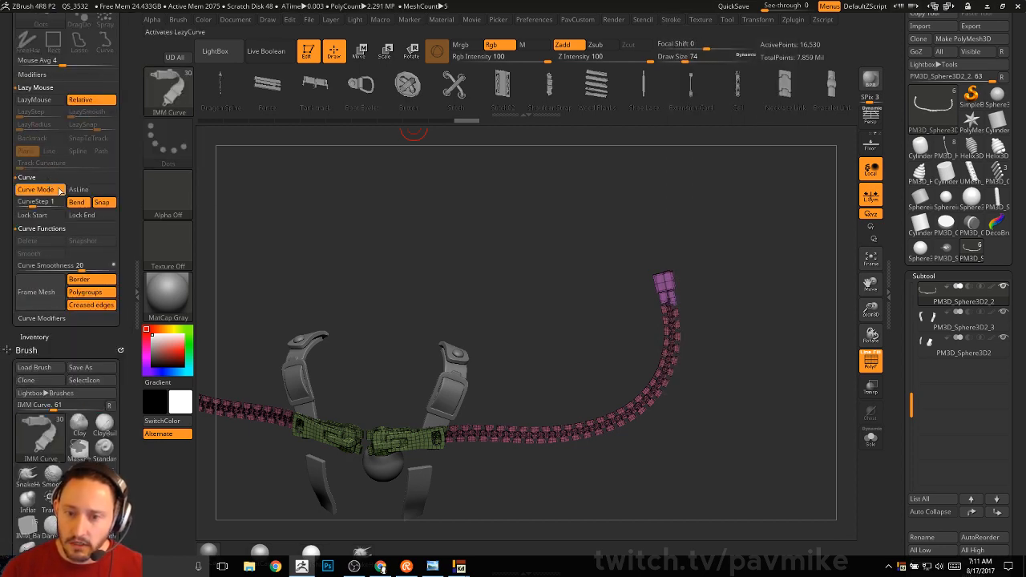
left_click(103, 215)
left_click(88, 189)
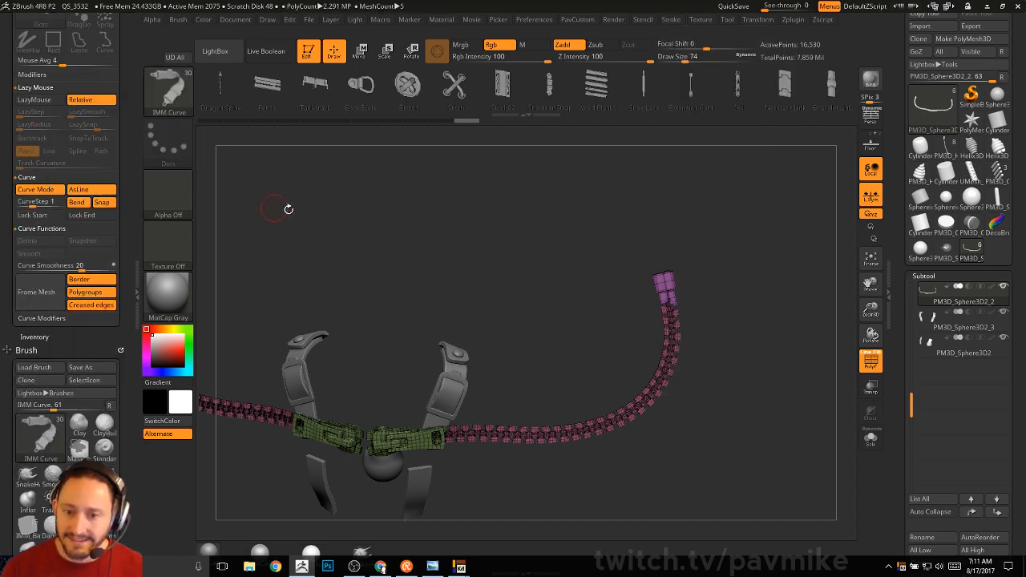
Step: Draw three straight hoses that start on the curved strap and extend outward at different angles
left_click_drag(286, 208, 361, 340)
left_click_drag(402, 302, 430, 170)
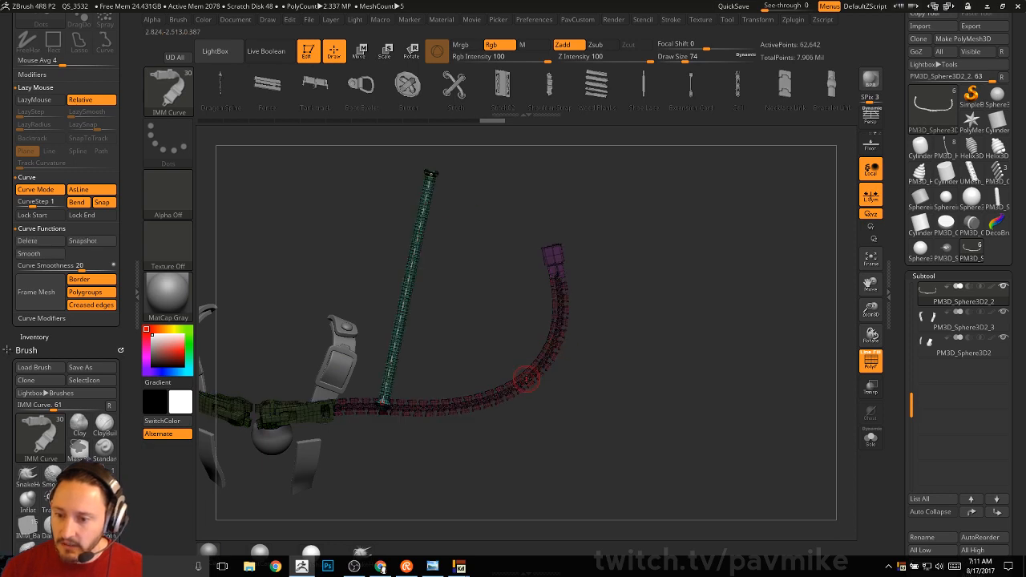
left_click_drag(553, 371, 851, 329)
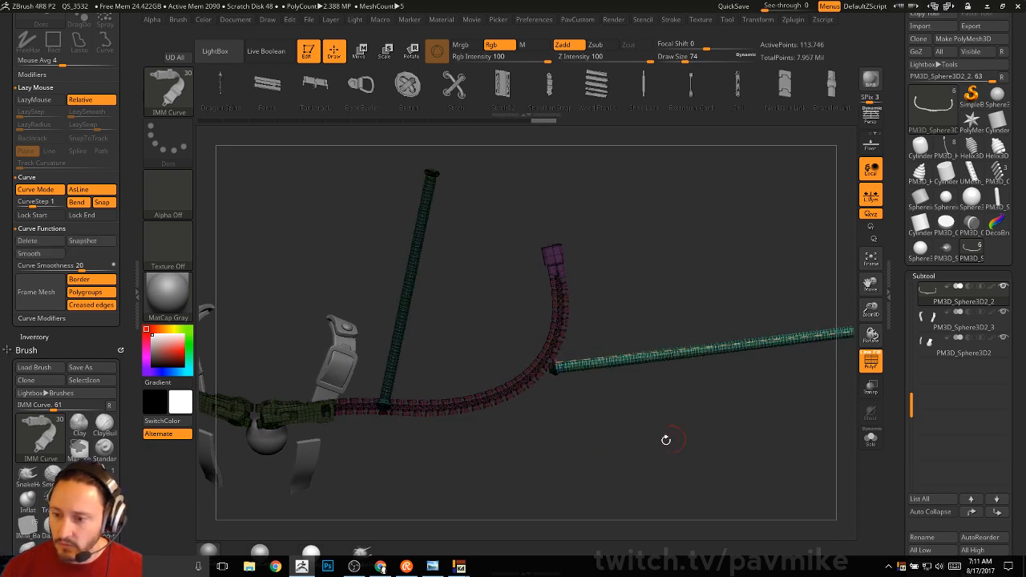
left_click_drag(665, 439, 503, 371)
left_click(486, 347)
left_click_drag(657, 208, 681, 196)
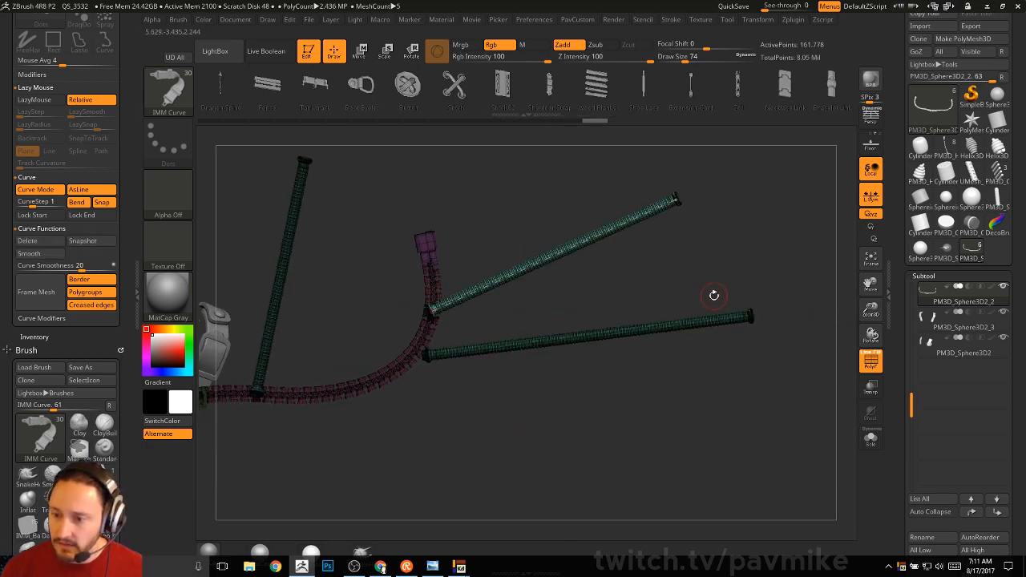
Step: Disable curve Bend and Snap and snapshot the last hose's curve six times, moving it upward into a parallel stack
left_click_drag(694, 272, 694, 299, "alt")
left_click(77, 202)
left_click(102, 203)
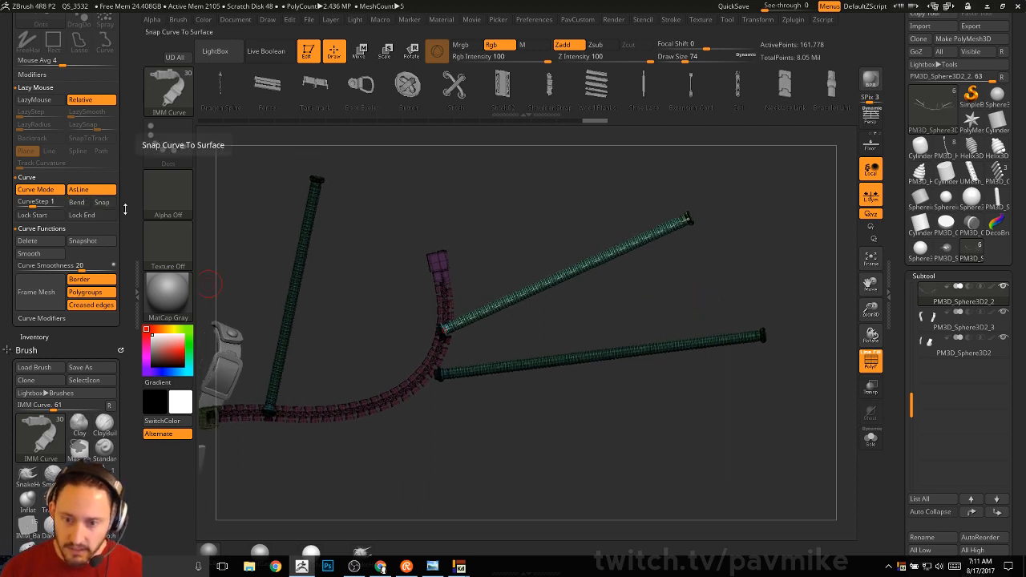
key("5")
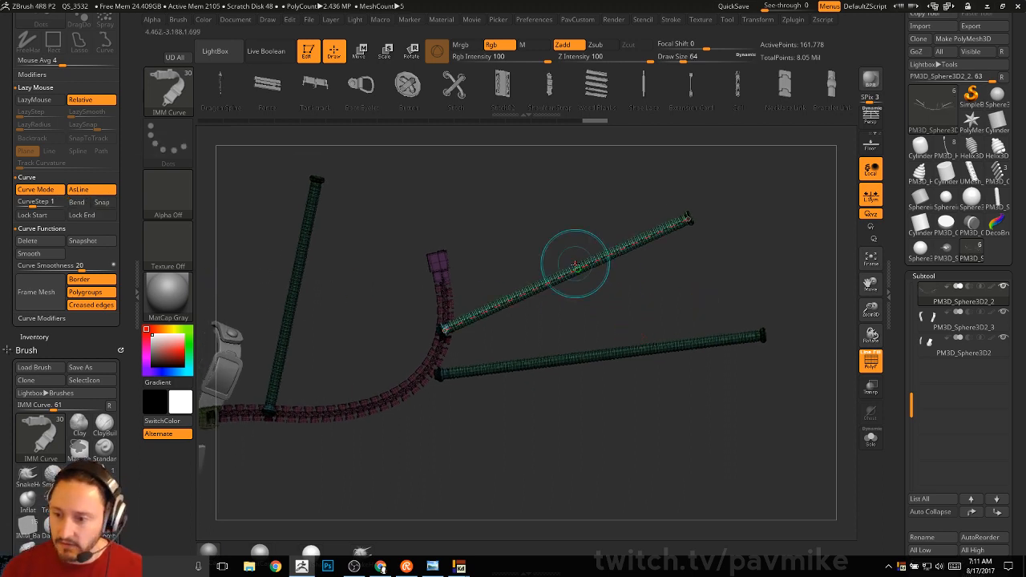
mouse_move(574, 268)
left_mouse_down()
mouse_move(545, 201)
mouse_move(514, 173)
left_mouse_up()
key("5")
key("5")
key("5")
key("5")
key("5")
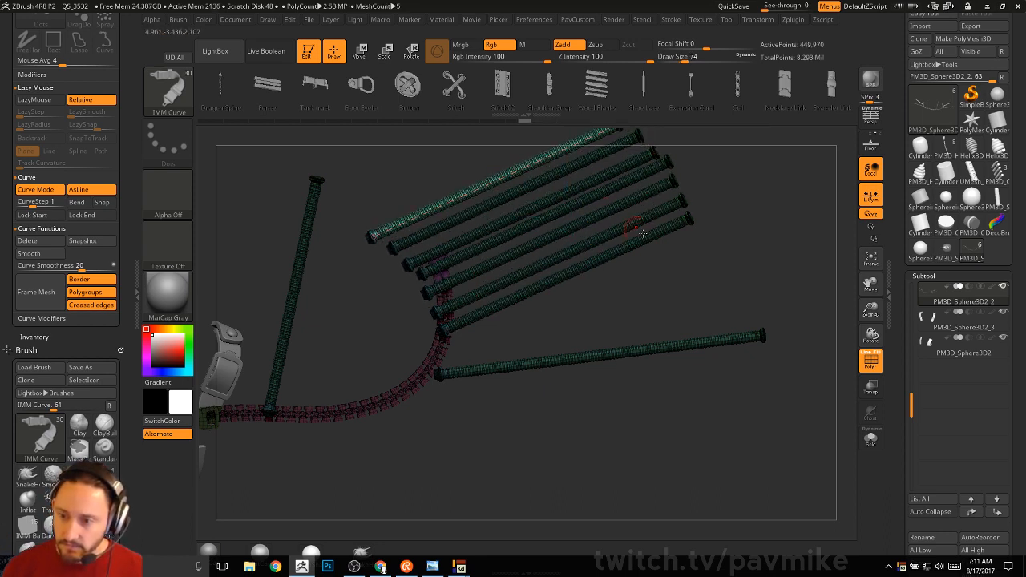
Step: Hide the polyframe and draw another straight hose from the strap, between the parallel stack and the lowest hose
mouse_move(778, 268)
left_mouse_down()
mouse_move(746, 269)
mouse_move(834, 346)
left_mouse_up()
left_click(460, 366)
key("shift+f")
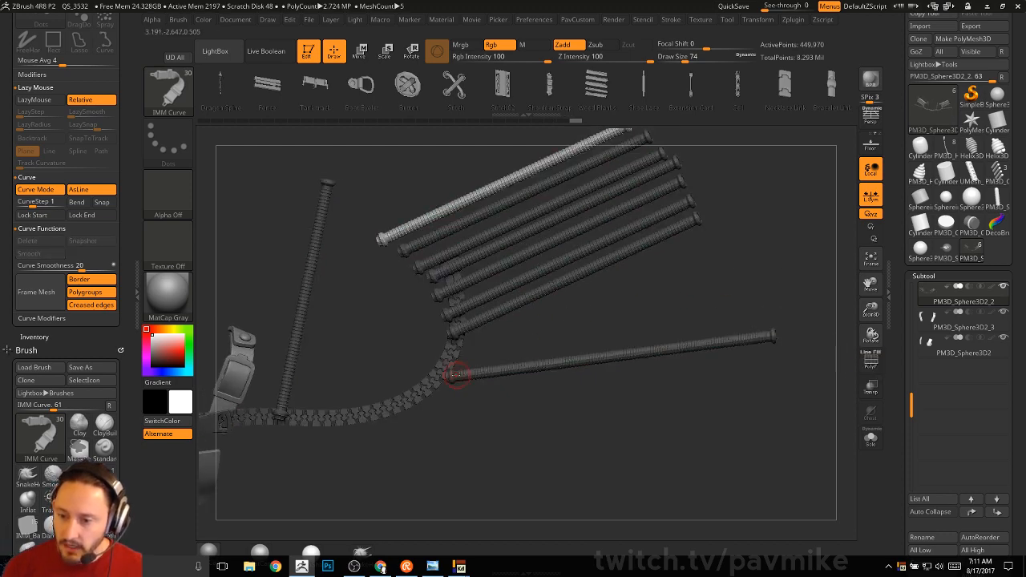
left_click_drag(743, 275, 744, 274)
left_click_drag(769, 339, 682, 440)
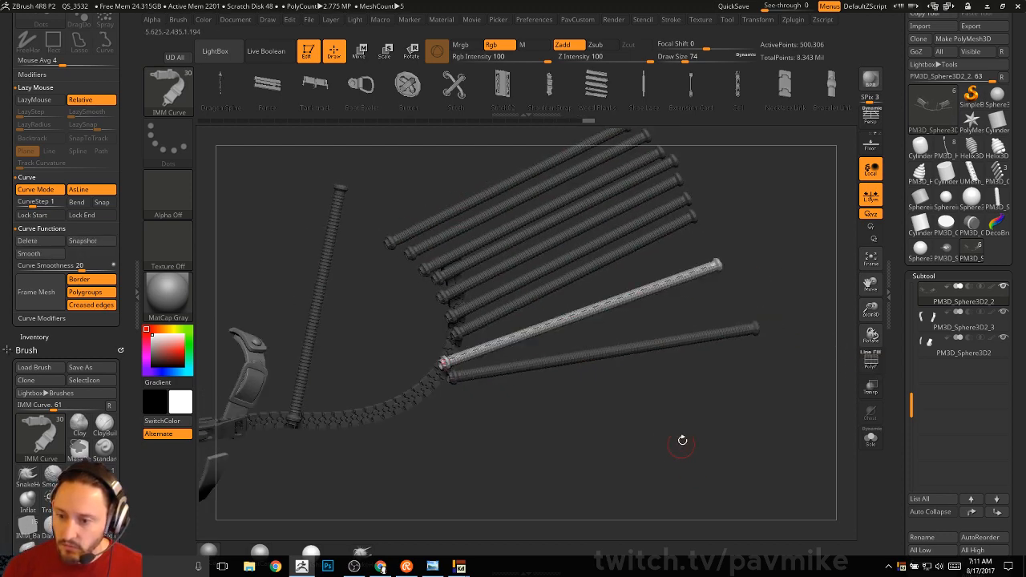
Step: Enable curve Bend and Snap, disable AsLine, and bend the middle of the newest hose downward
left_click(76, 202)
left_click(102, 202)
left_click(79, 189)
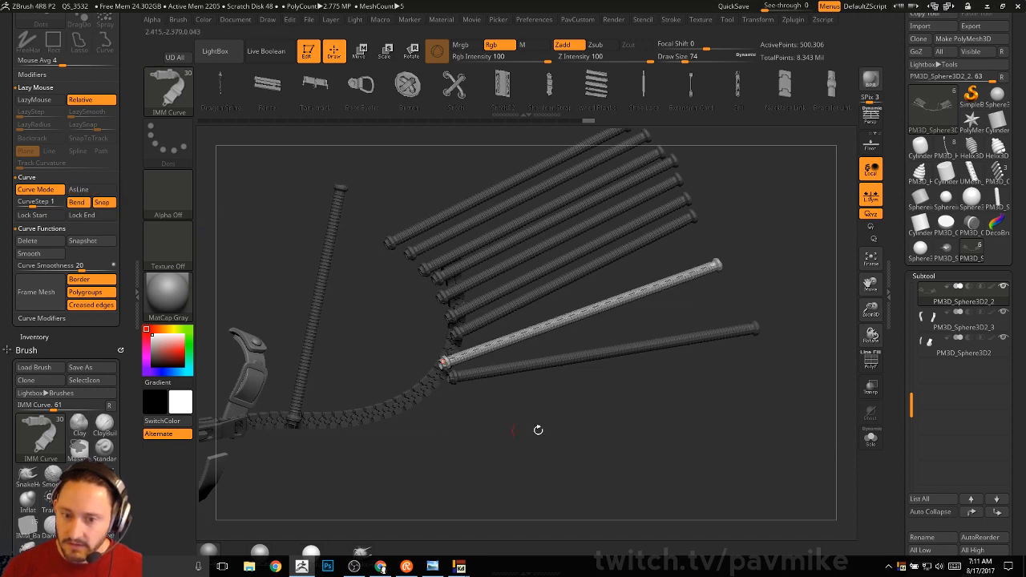
left_click_drag(583, 311, 655, 338)
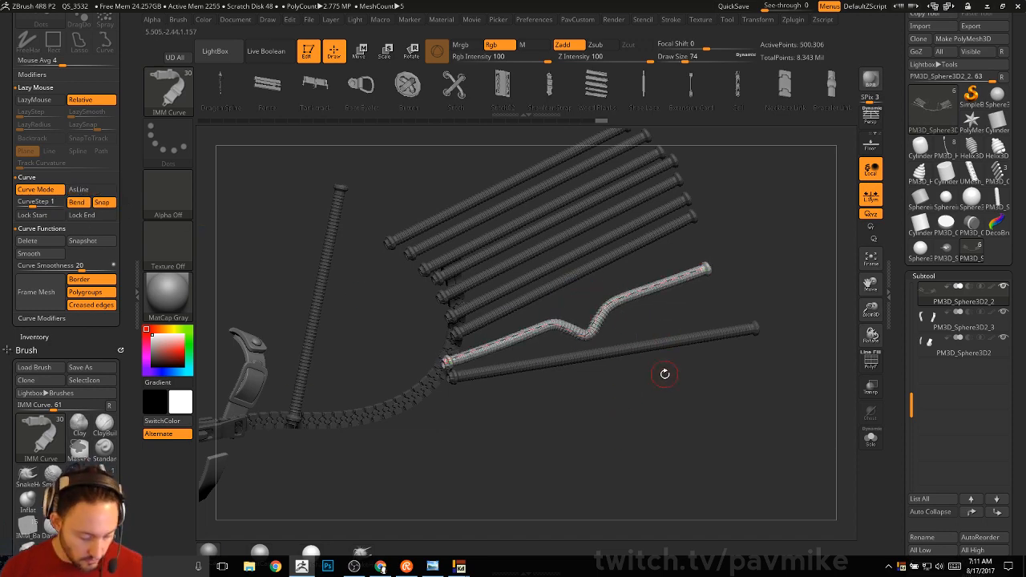
Step: Swap the bent hose's insert mesh for Button and pull its curve into looser bends
key("b")
key("m")
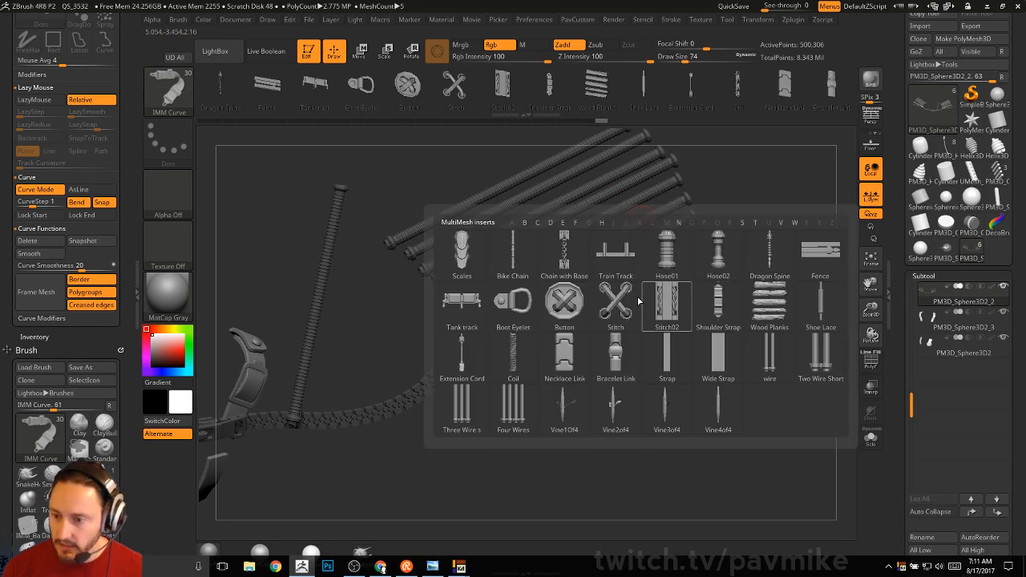
left_click(564, 306)
left_click(616, 298)
left_click_drag(714, 426, 749, 403)
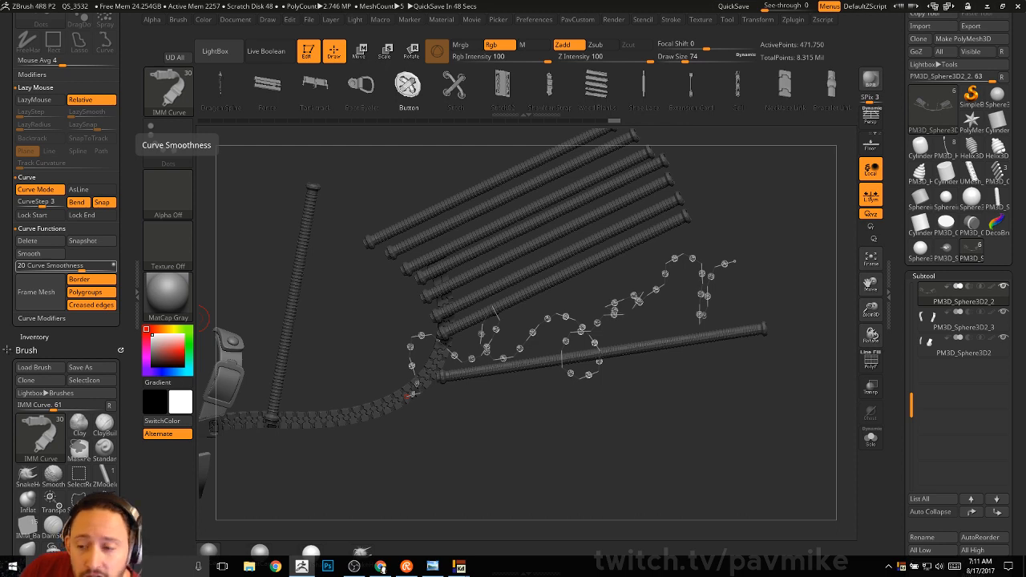
Step: Leave edit mode, clear the canvas, and reduce the draw size to 20
key("t")
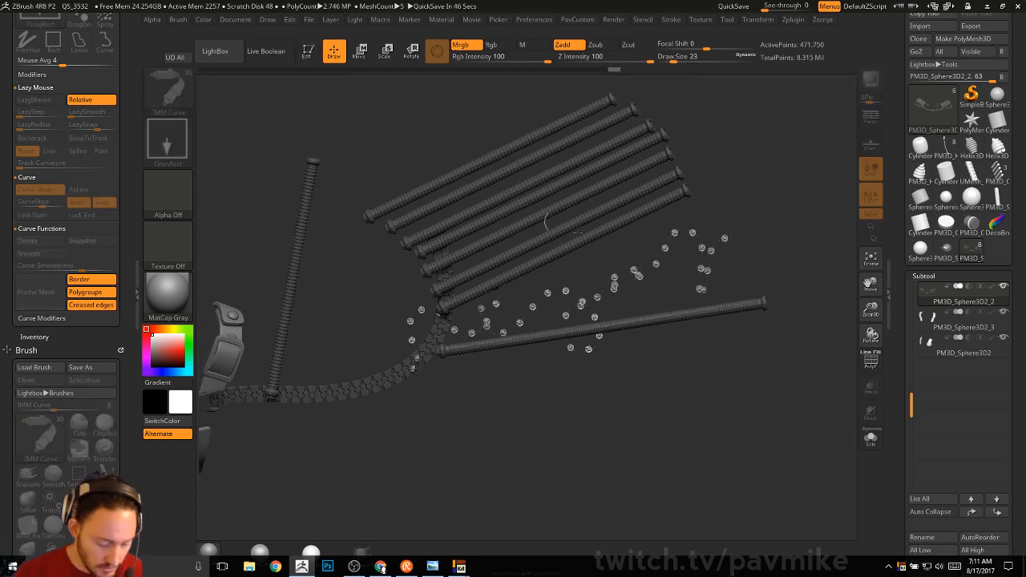
key("ctrl+n")
key("bracketleft")
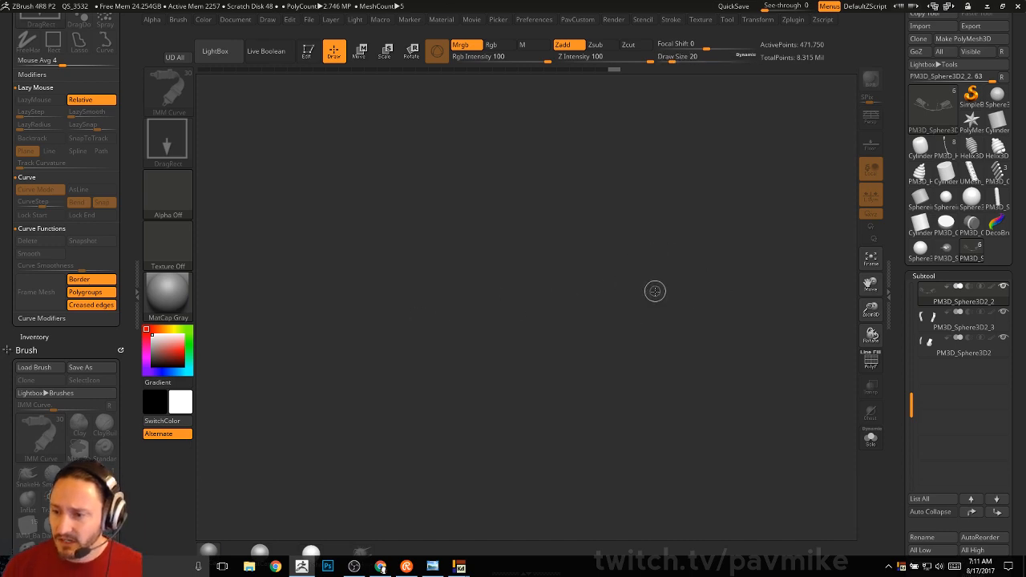
Step: Draw trial copies of the strap and hose model at different sizes on the canvas
left_click_drag(721, 316, 786, 381)
key("ctrl+n")
left_click_drag(728, 366, 599, 374)
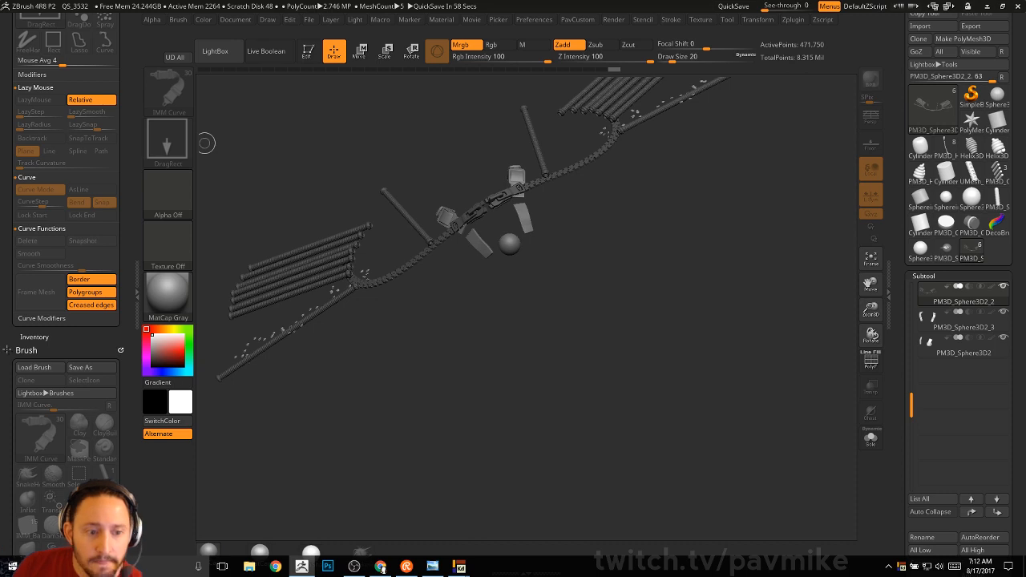
left_click_drag(697, 290, 719, 325)
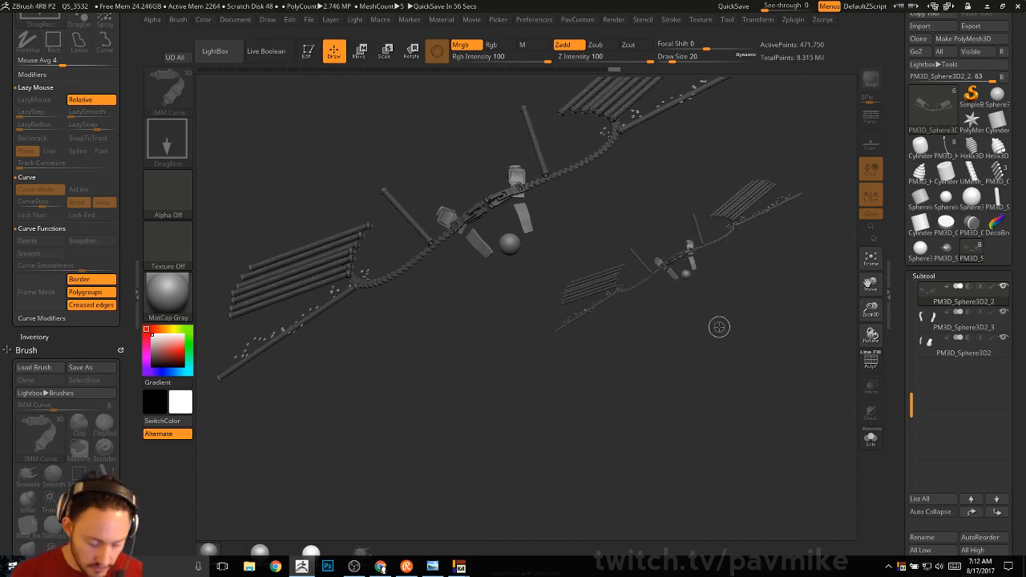
Step: Clear the canvas, draw a Cylinder3D, and enter edit mode with its polyframe shown
key("ctrl+n")
left_click_drag(476, 327, 517, 403)
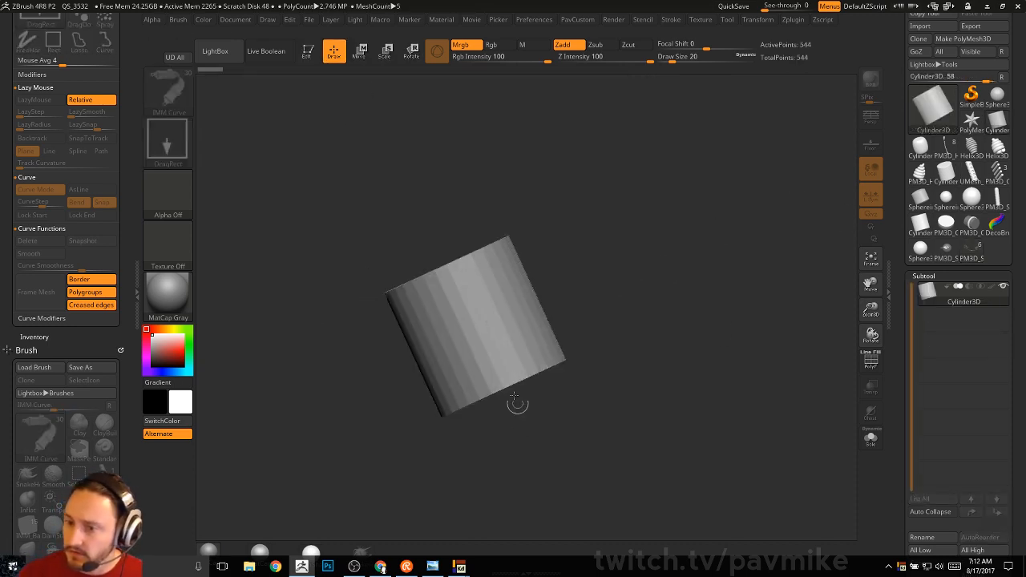
left_click(308, 50)
left_click(877, 358)
Step: Convert the cylinder primitive into a PolyMesh3D
mouse_move(703, 277)
left_mouse_down()
mouse_move(737, 335)
mouse_move(705, 253)
left_mouse_up()
left_click(963, 38)
key("s")
left_click_drag(716, 255, 704, 288, "alt")
Step: Set the crease tolerance to 74 and crease the cylinder's edges
left_click_drag(901, 349, 909, 183)
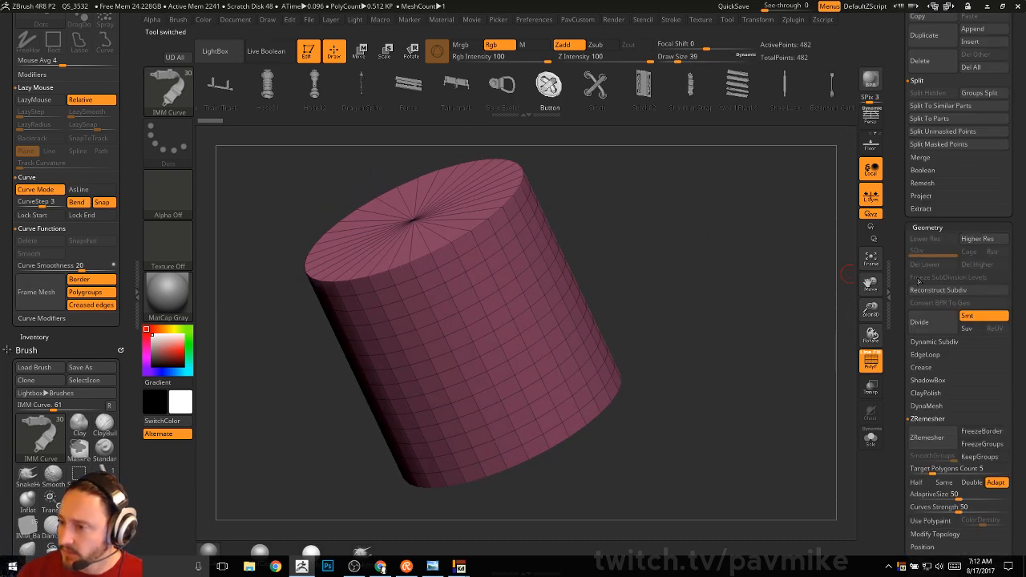
left_click(921, 367)
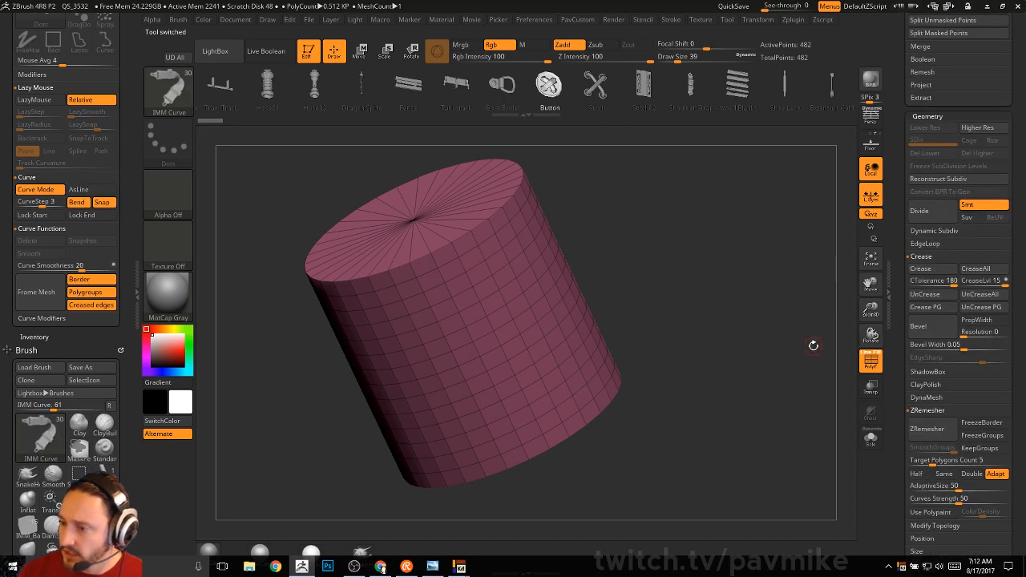
left_click_drag(813, 344, 848, 340)
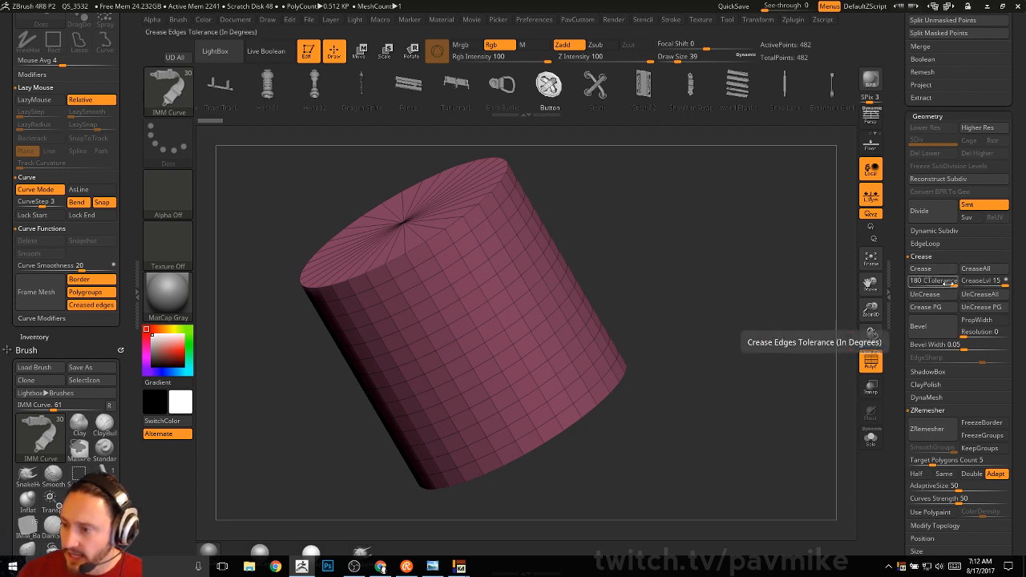
left_click_drag(950, 283, 931, 284)
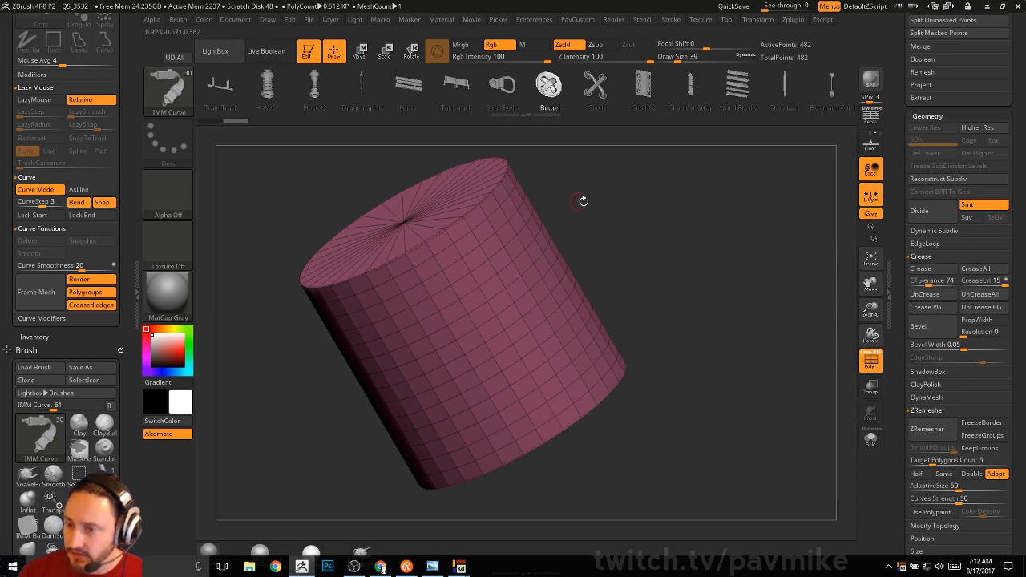
left_click_drag(584, 201, 633, 253, "shift")
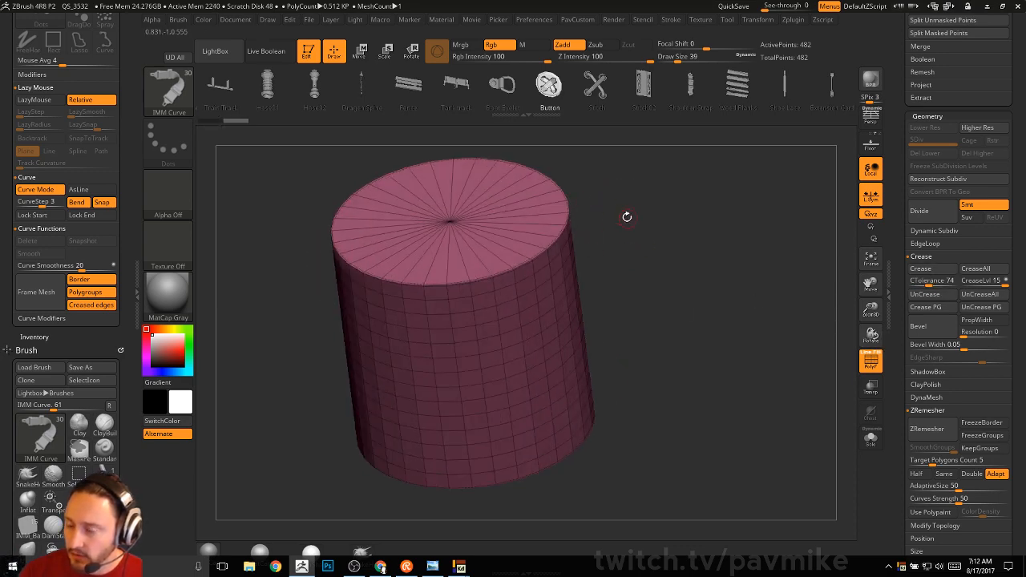
left_click_drag(627, 216, 550, 197)
Step: Turn on dynamic subdivision for the creased cylinder and hide its polyframe
left_click(871, 360)
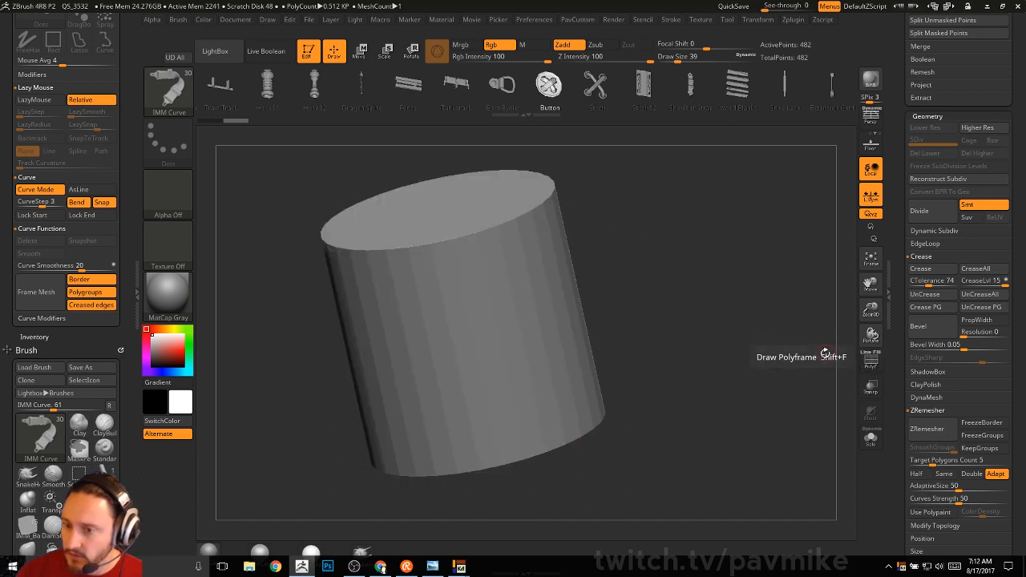
left_click(871, 360)
key("ctrl+d")
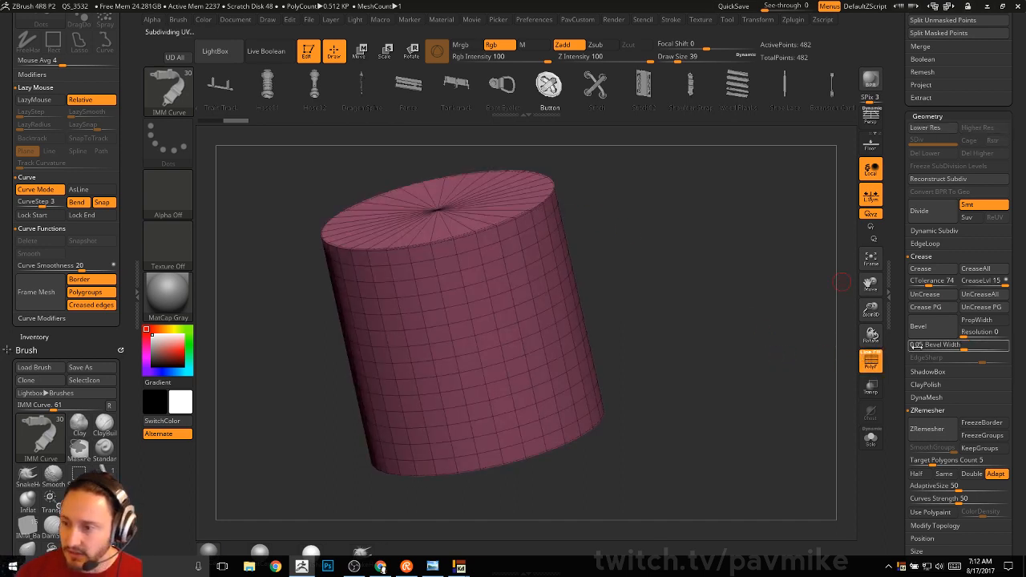
left_click(874, 361)
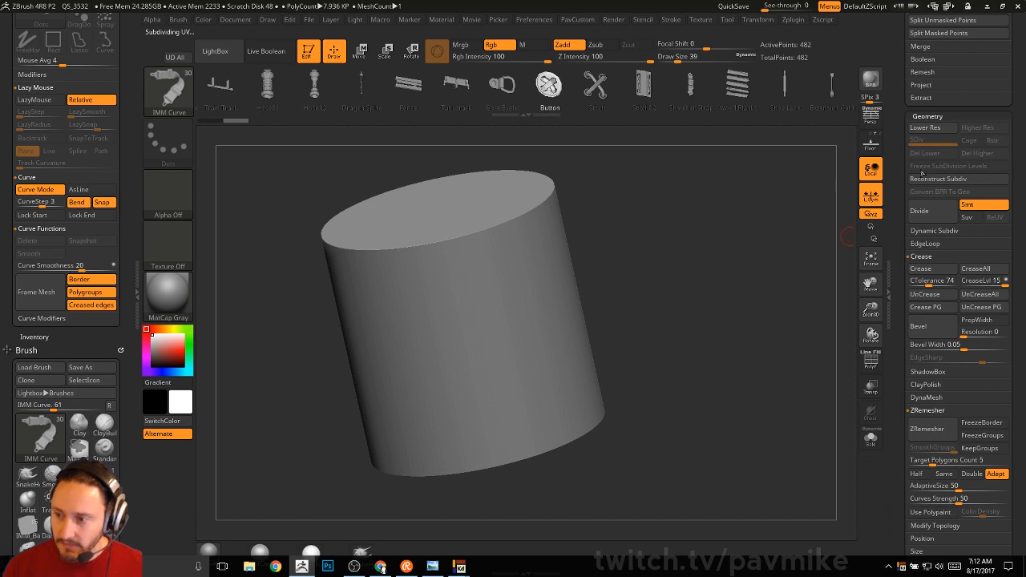
Step: Turn off dynamic subdivision and try dividing the cylinder to subdivision level 2
key("shift+d")
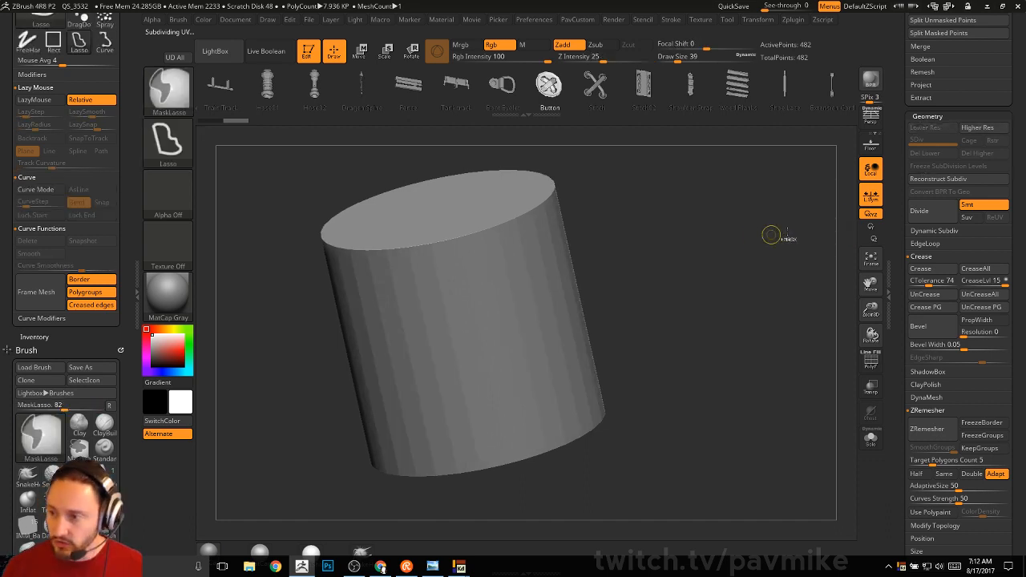
key("d")
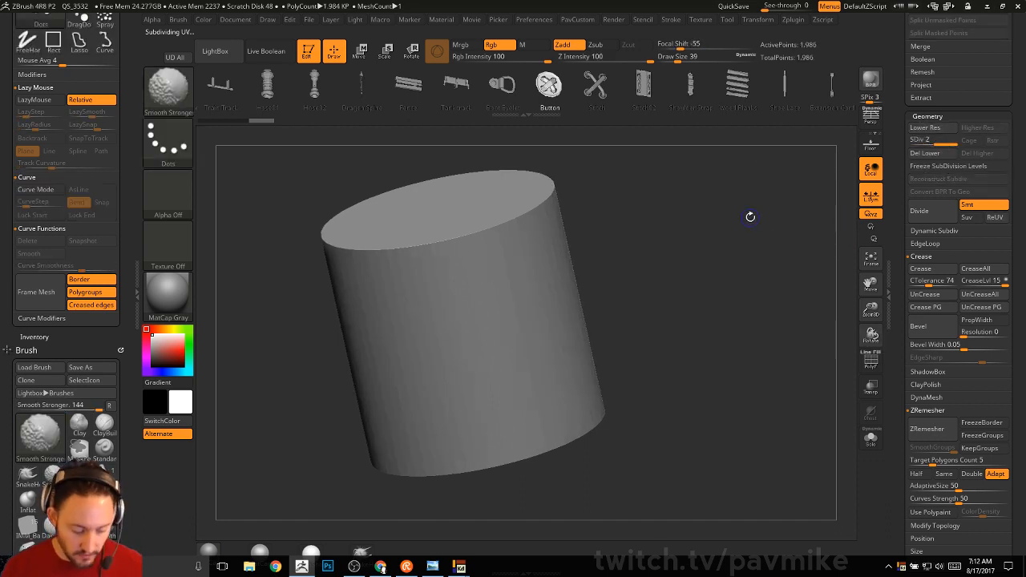
key("shift+d")
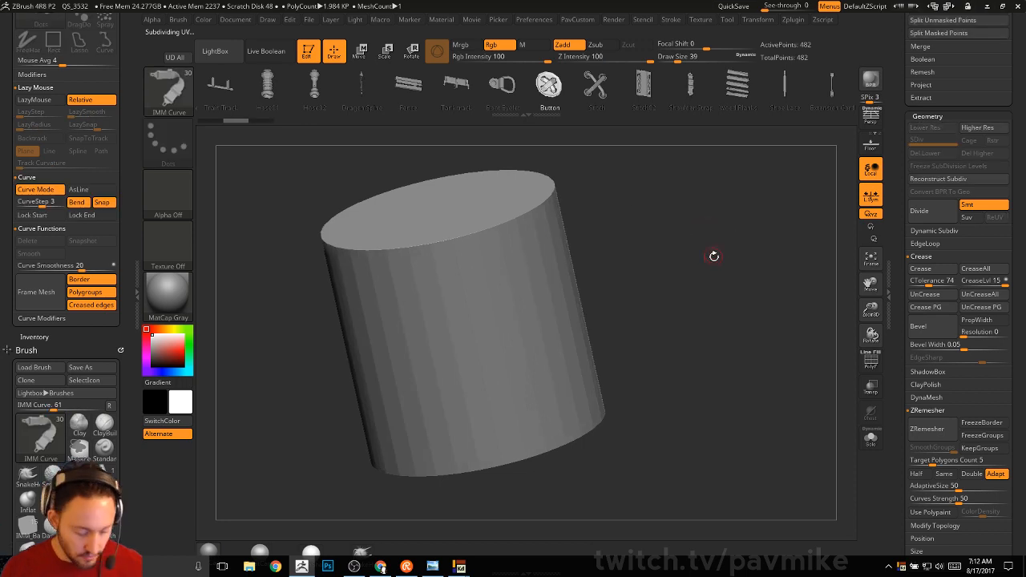
Step: Toggle the cylinder's dynamic subdivision preview, leaving it on with the polyframe shown
key("d")
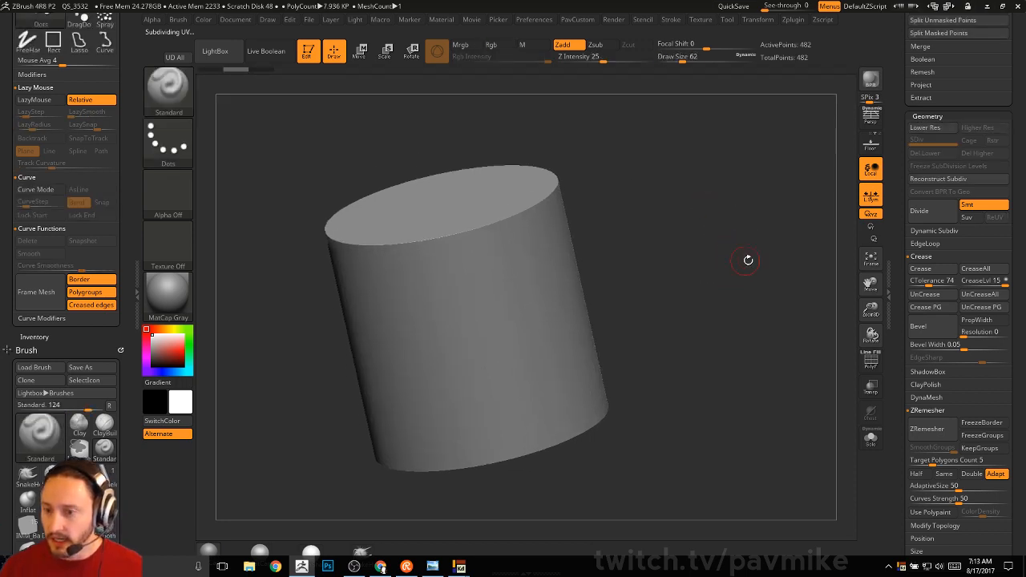
key("shift+d")
key("shift+d")
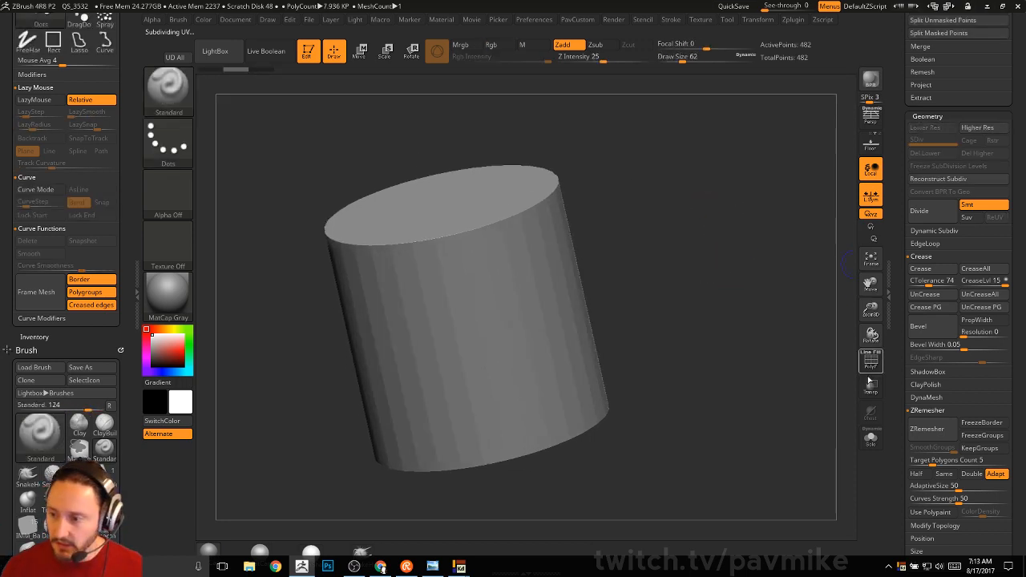
key("shift+f")
key("d")
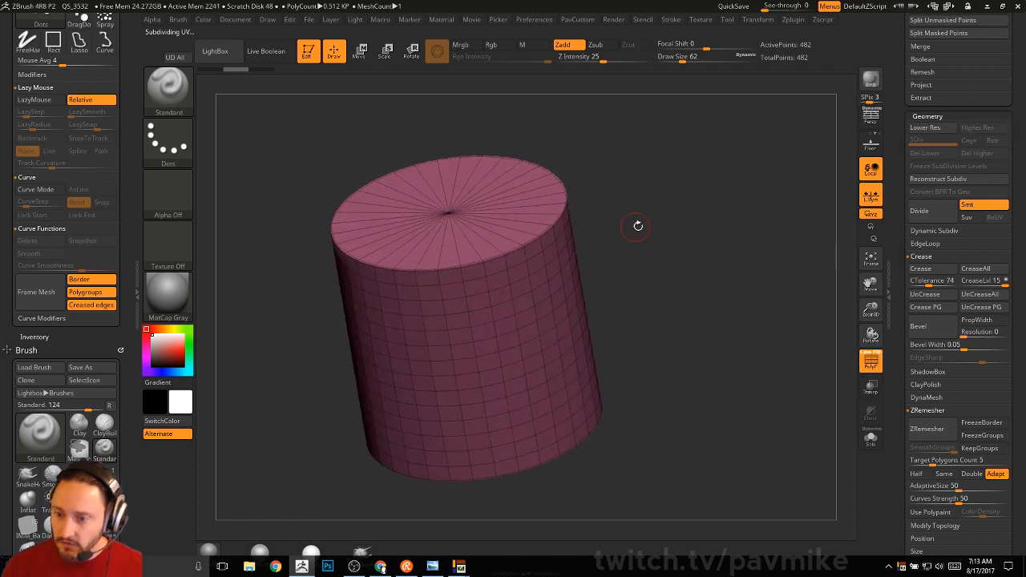
Step: Switch to the ZModeler brush and set its polygon action to QMesh with the Polygroup Island target
mouse_move(693, 208)
left_mouse_down()
mouse_move(709, 215)
mouse_move(714, 206)
left_mouse_up()
key("b")
key("z")
key("m")
key("space")
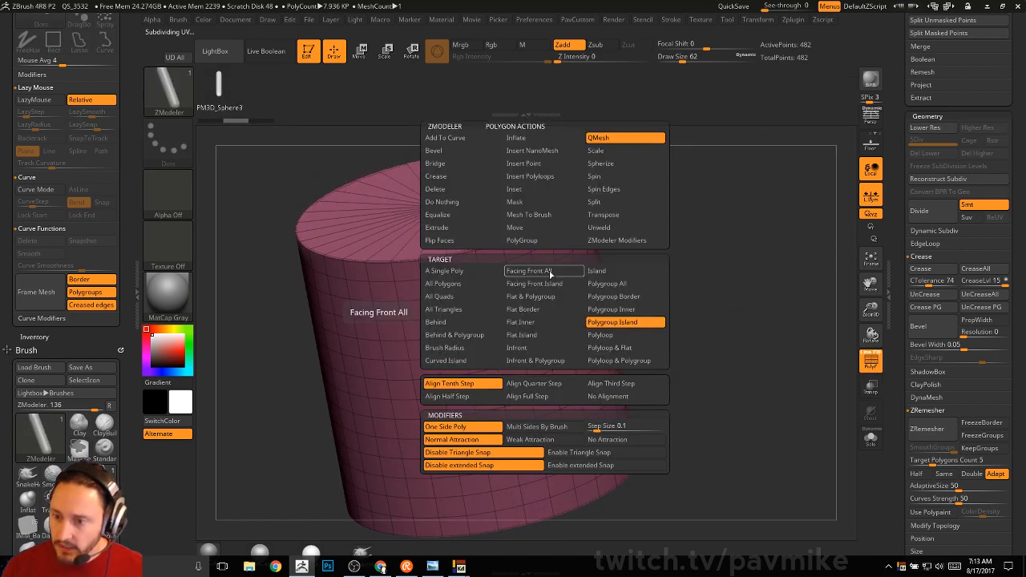
left_click(619, 323)
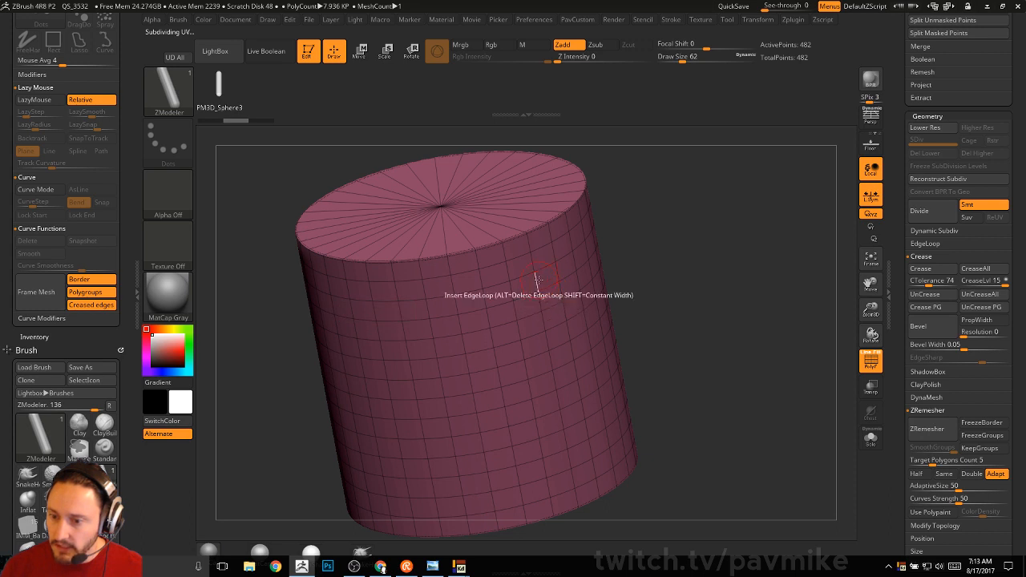
Step: Set the ZModeler edge action to PolyGroup and assign a new polygroup to two separate polyloops around the cylinder's upper side
key("space")
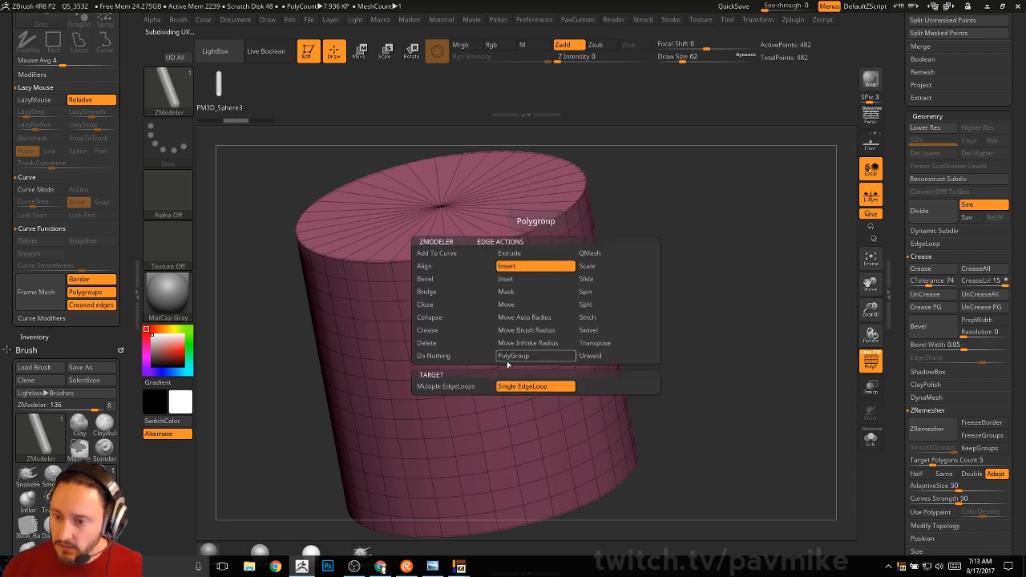
left_click(513, 355)
left_click(536, 281)
left_click(534, 329)
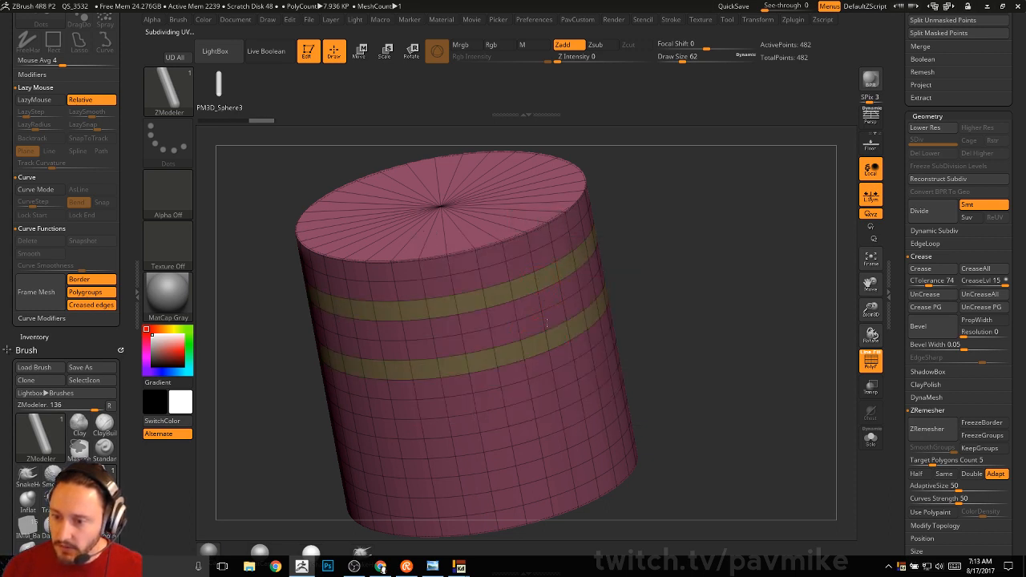
Step: QMesh the upper polygroup band inward into a groove and the lower band outward into a flange, checking the shape without the polyframe
key("space")
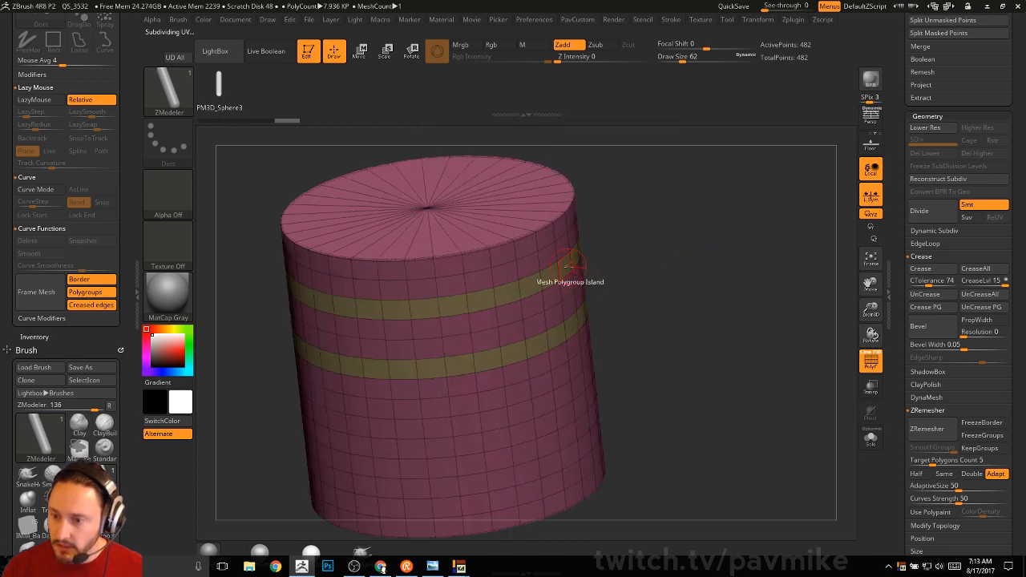
left_click_drag(533, 280, 569, 287)
left_click_drag(579, 322, 621, 329)
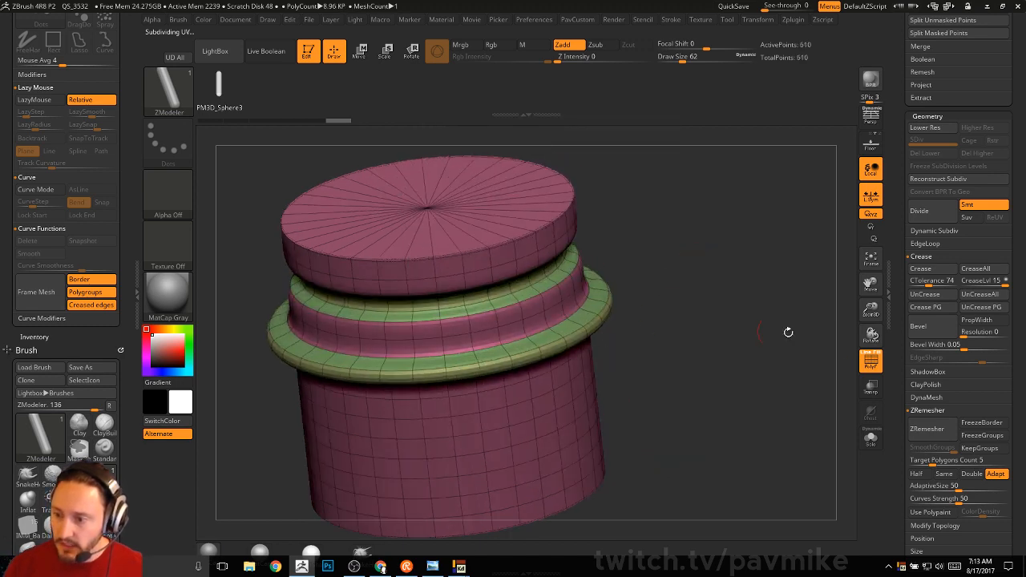
left_click(864, 357)
left_click_drag(825, 346, 655, 266)
key("shift+f")
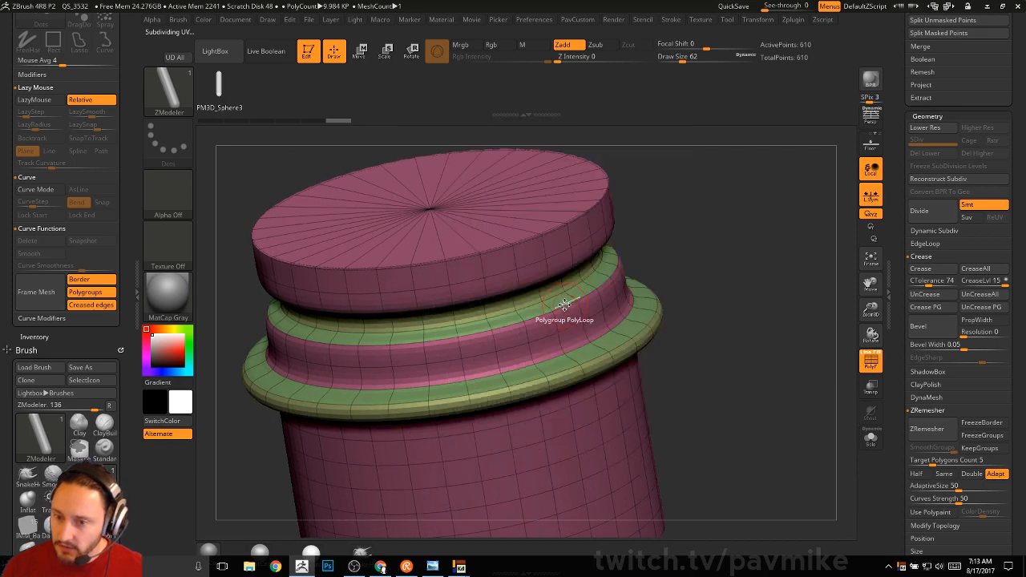
Step: Set the ZModeler edge action to Crease with EdgeLoop Complete and crease the top edge loop of the section between groove and flange
key("space")
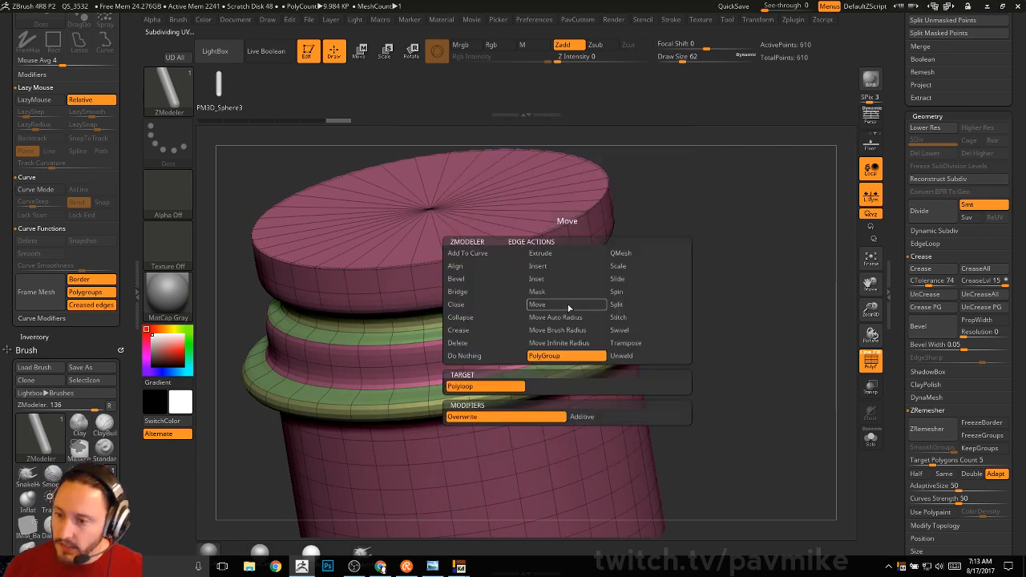
left_click(469, 330)
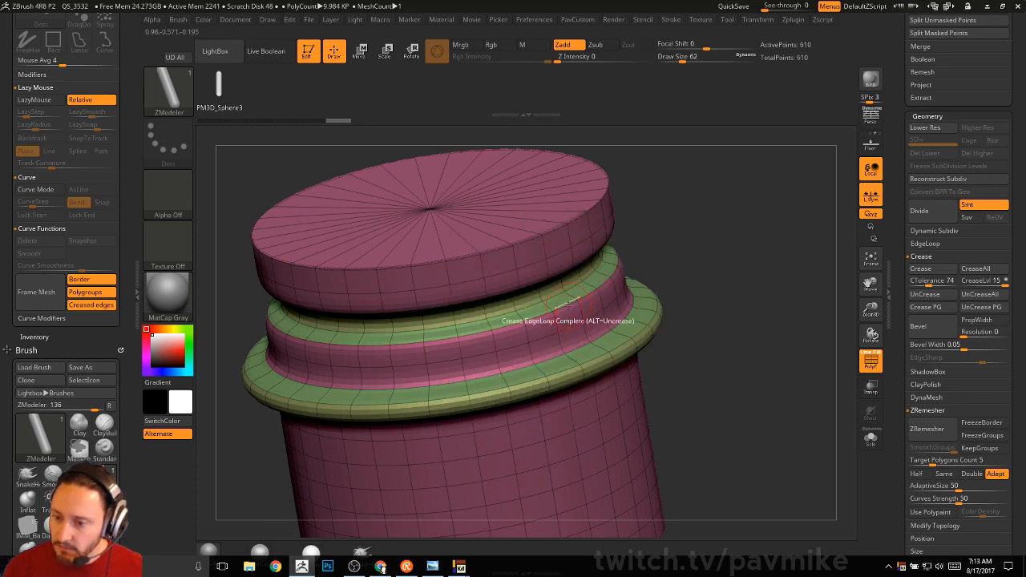
left_click_drag(702, 308, 717, 274)
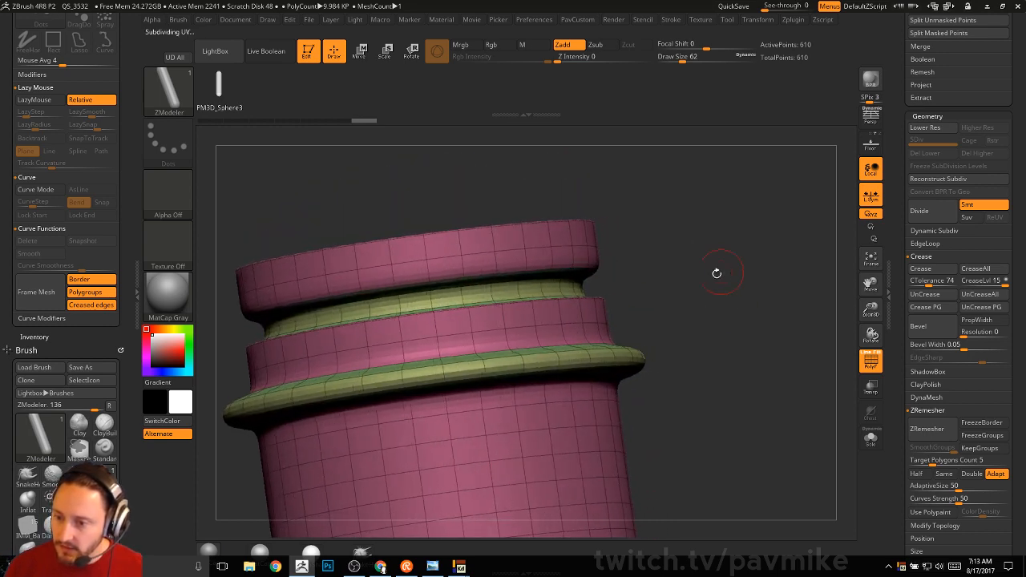
Step: Examine the creased edge against the soft groove and flange edges from several angles, with the polyframe hidden and shown
left_click(869, 360)
left_click_drag(767, 305, 762, 312, "alt")
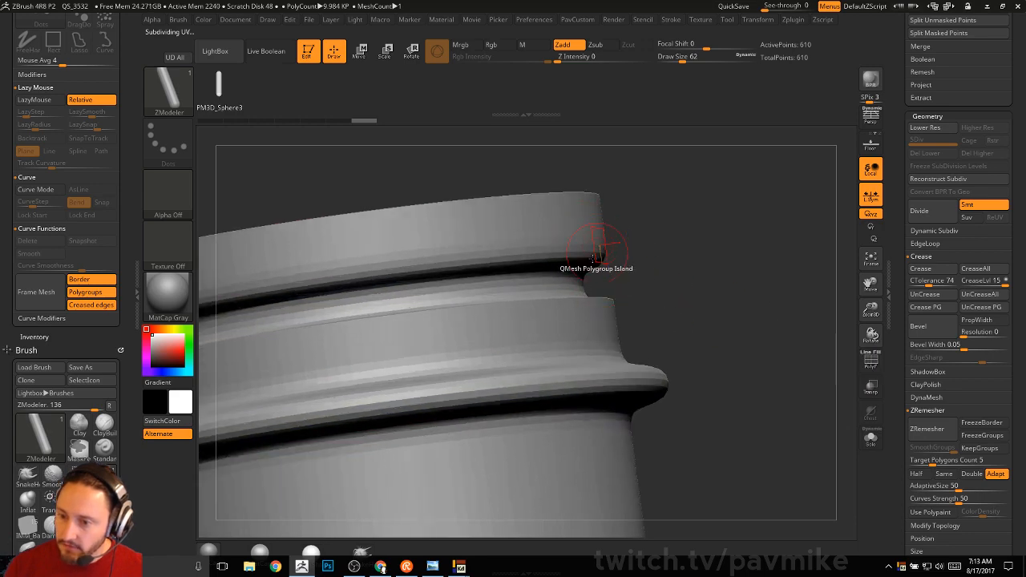
left_click_drag(673, 272, 713, 281)
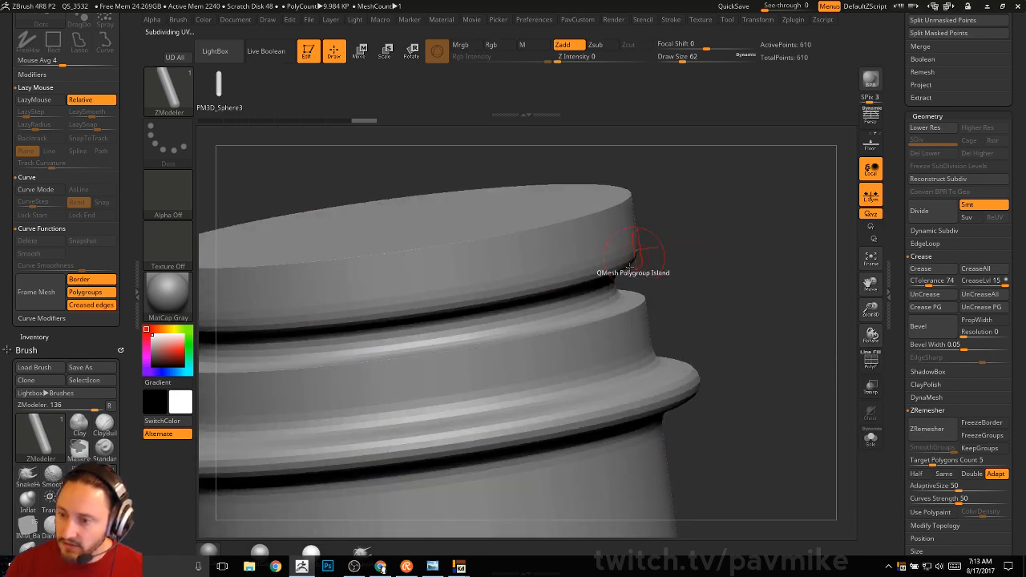
left_click(870, 361)
left_click_drag(661, 252, 705, 281)
left_click(862, 371)
left_click_drag(648, 267, 664, 344)
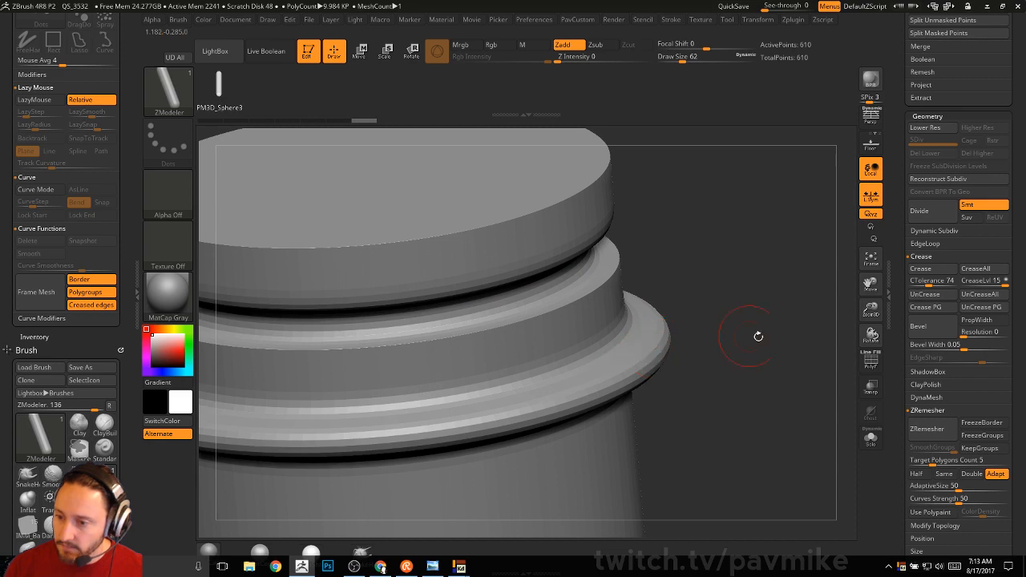
left_click_drag(758, 334, 808, 350)
Step: Show the polyframe, set the edge action to Insert with Single EdgeLoop, and add supporting loops on the flange's top and underside
left_click(863, 365)
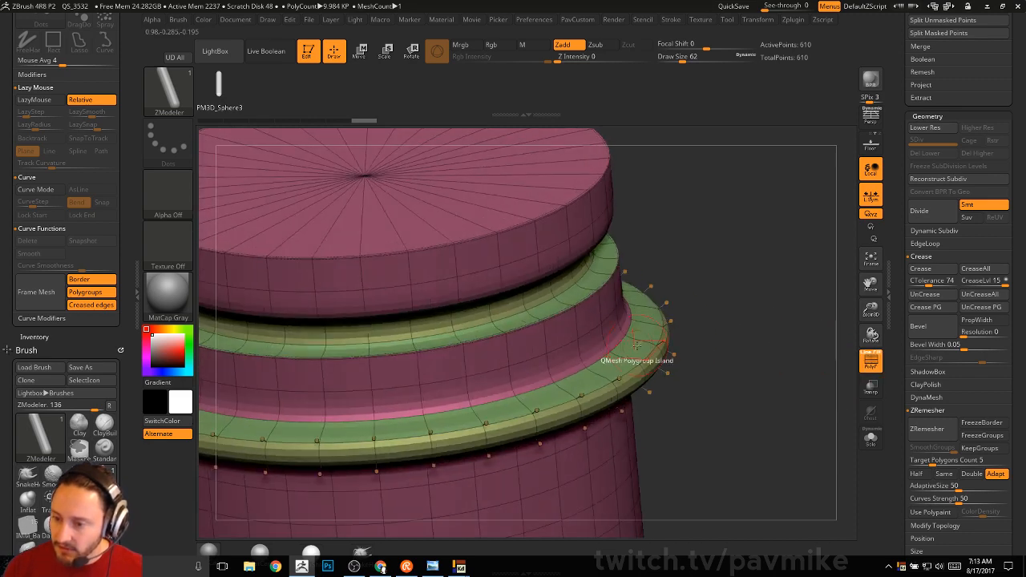
key("space")
left_click(614, 266)
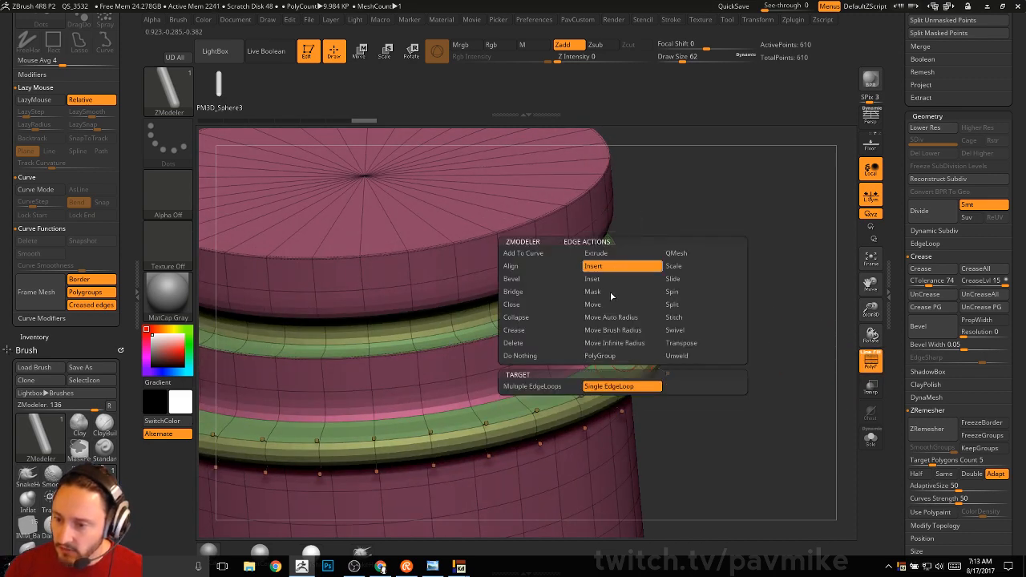
left_click(645, 346)
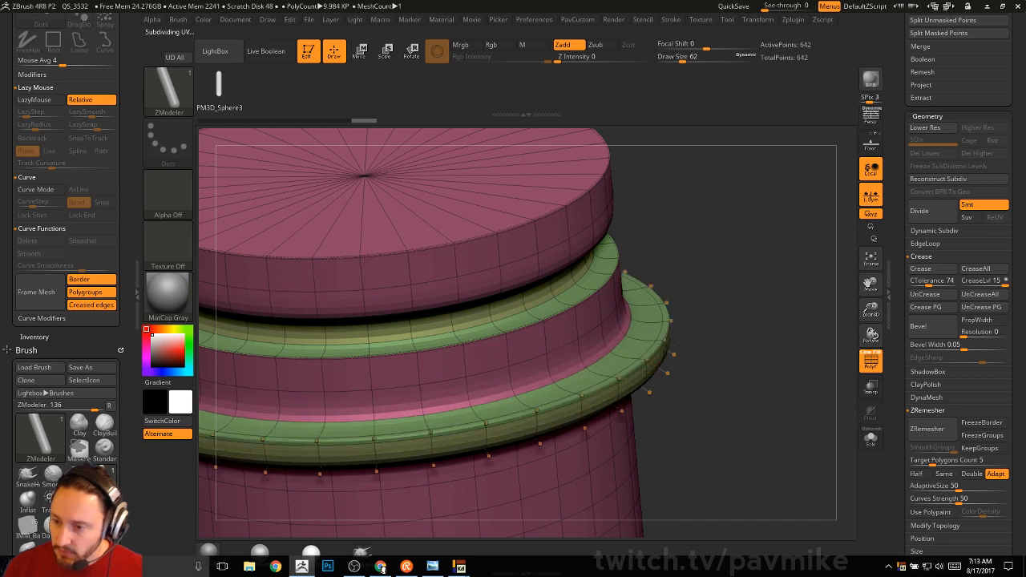
left_click(649, 340)
left_click_drag(719, 361, 707, 269)
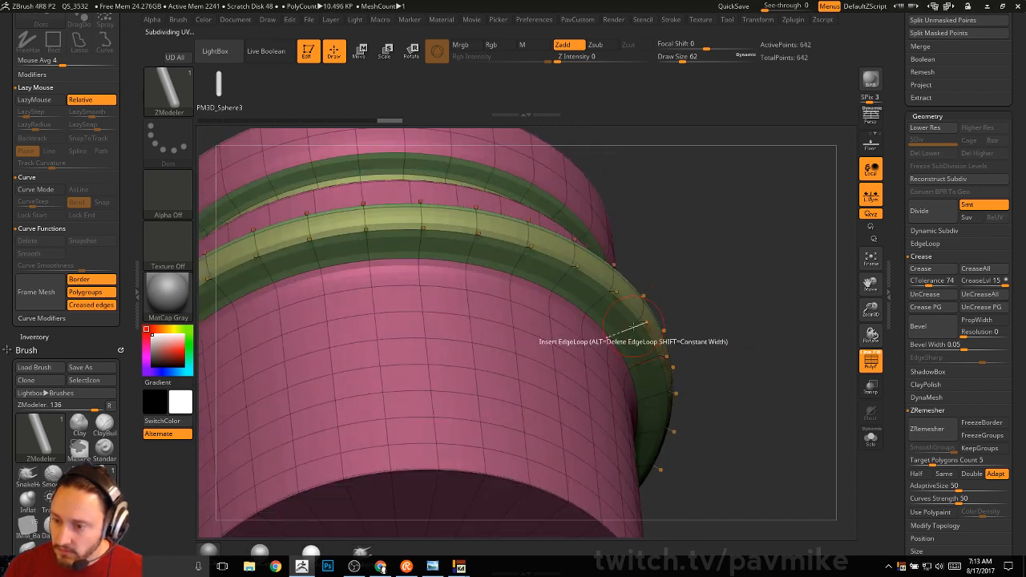
left_click(651, 319)
left_click_drag(667, 300, 629, 307)
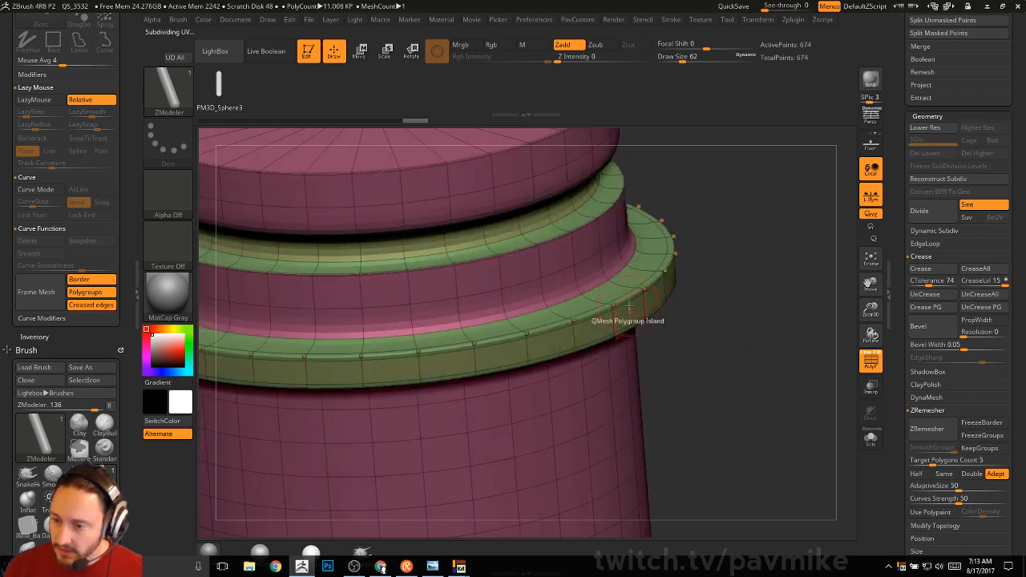
Step: Inspect the flange's base mesh with dynamic subdivision off, with the polyframe hidden and shown
left_click(871, 360)
key("shift+d")
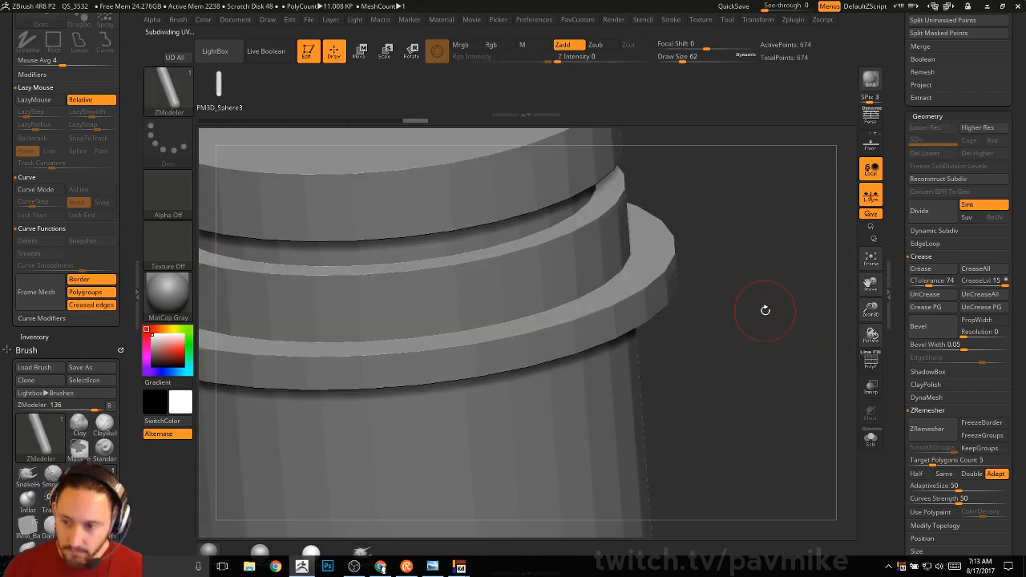
left_click(871, 361)
left_click_drag(783, 360, 694, 300)
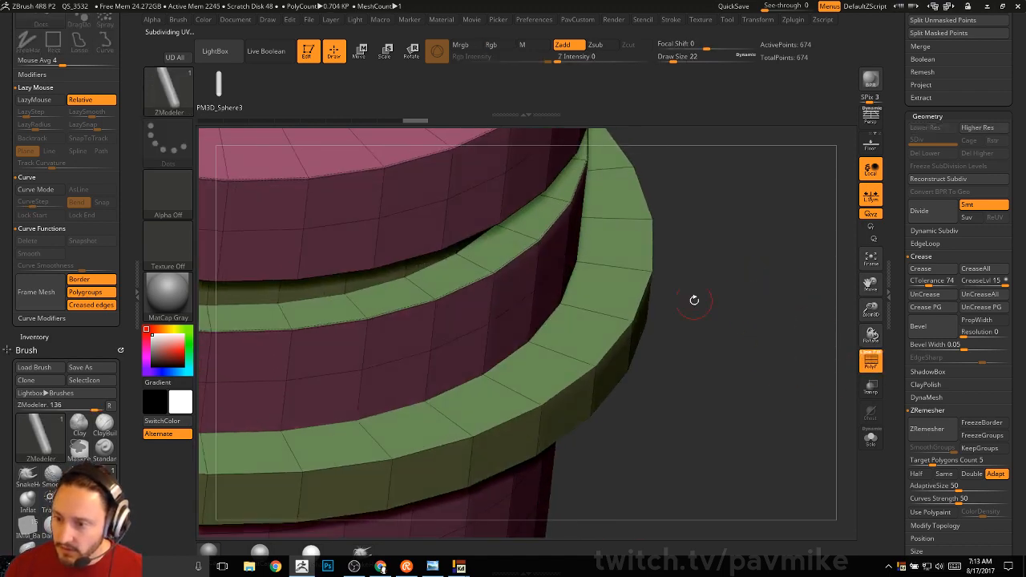
mouse_move(687, 377)
left_mouse_down()
mouse_move(726, 233)
mouse_move(721, 254)
mouse_move(754, 373)
left_mouse_up()
Step: Undo the two edge loops inserted on the flange and check its smoothed shape with the polyframe hidden and shown
key("ctrl+z")
key("ctrl+z")
left_click(871, 361)
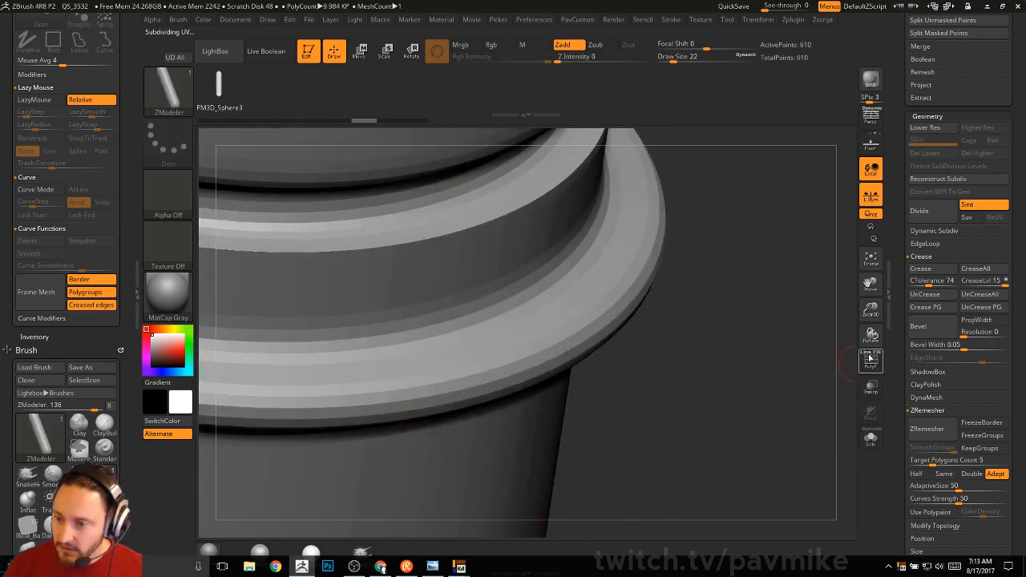
left_click(871, 362)
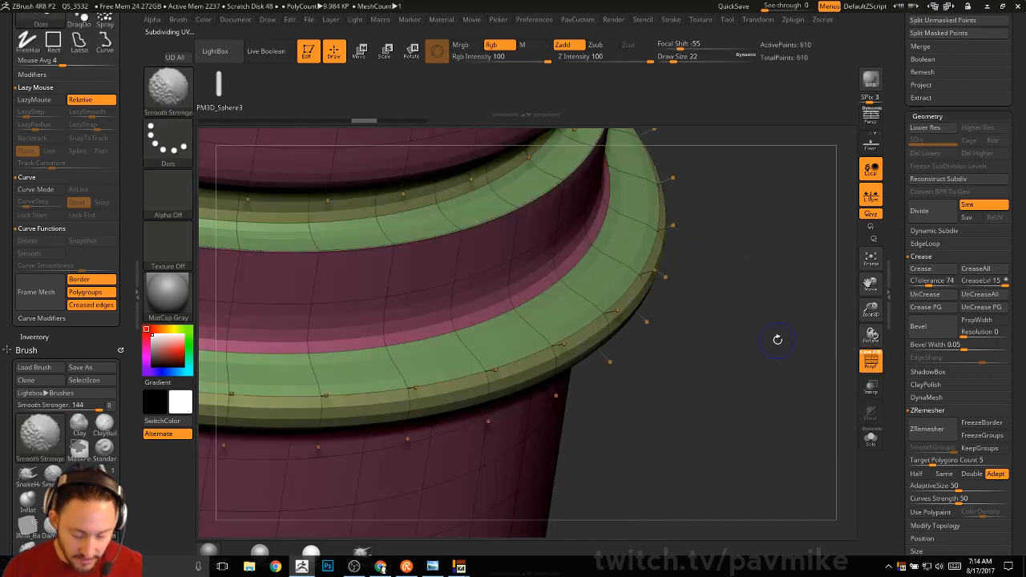
Step: Turn off dynamic subdivision and insert supporting single edge loops on the flange's top, underside and outer face
key("shift+d")
left_click_drag(735, 267, 606, 291)
key("space")
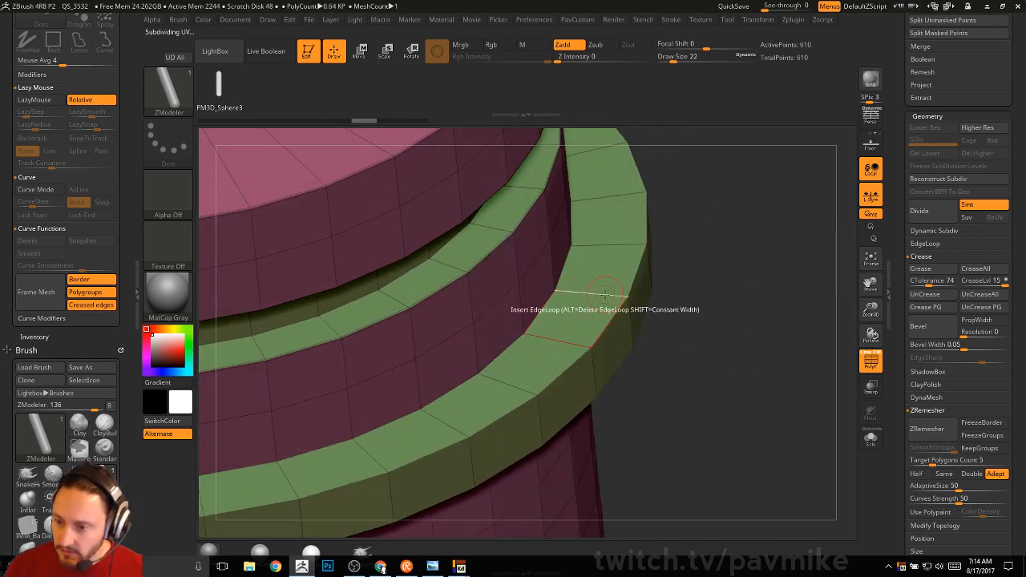
left_click(604, 295)
left_click_drag(698, 327, 614, 293)
left_click(630, 336)
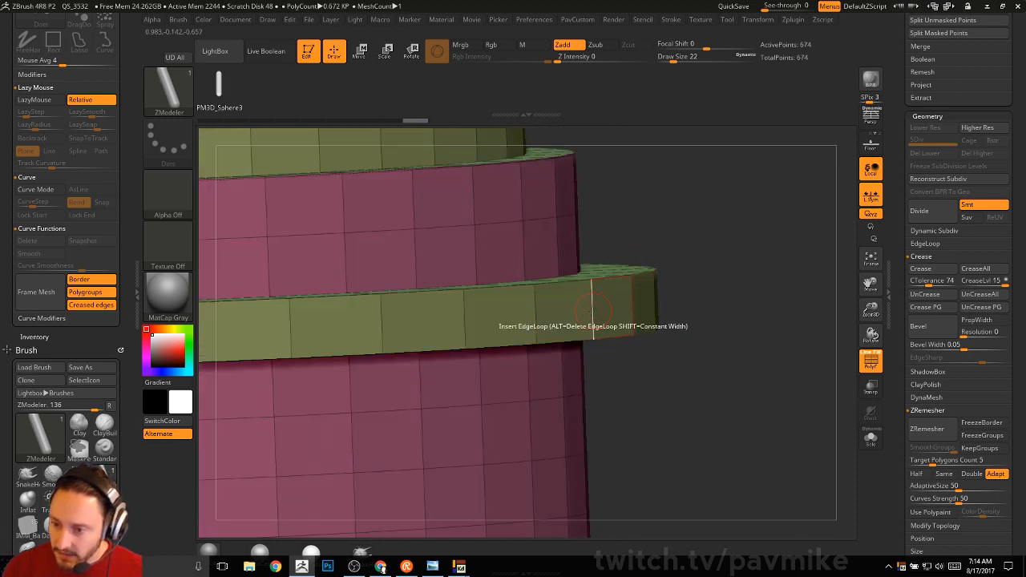
left_click(593, 296)
left_click(593, 298)
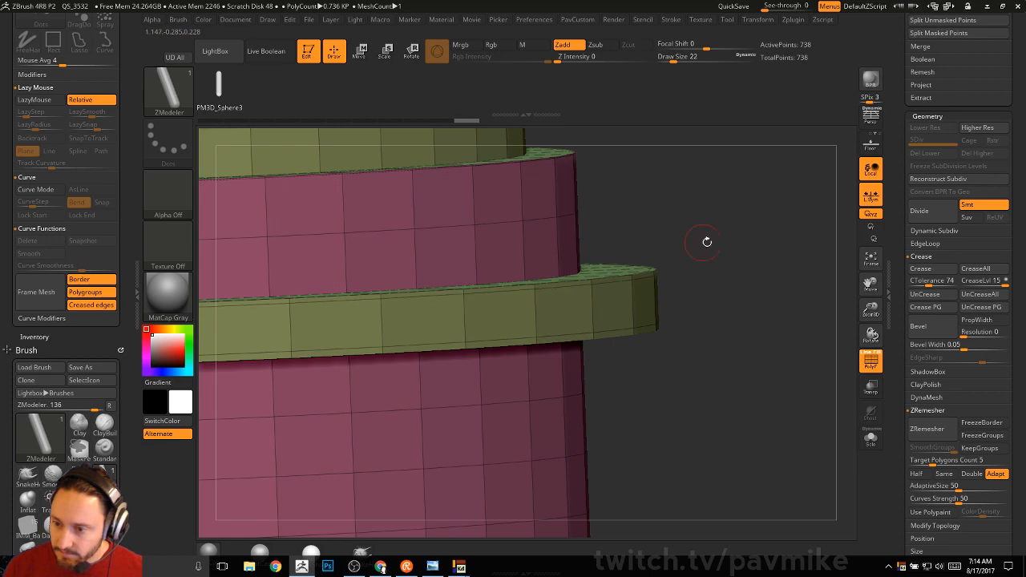
Step: Compare the flange and its supporting loops with dynamic subdivision on and off and with the polyframe hidden and shown
left_click_drag(705, 241, 782, 368)
key("ctrl+d")
key("ctrl+d")
left_click(870, 361)
left_click(880, 362)
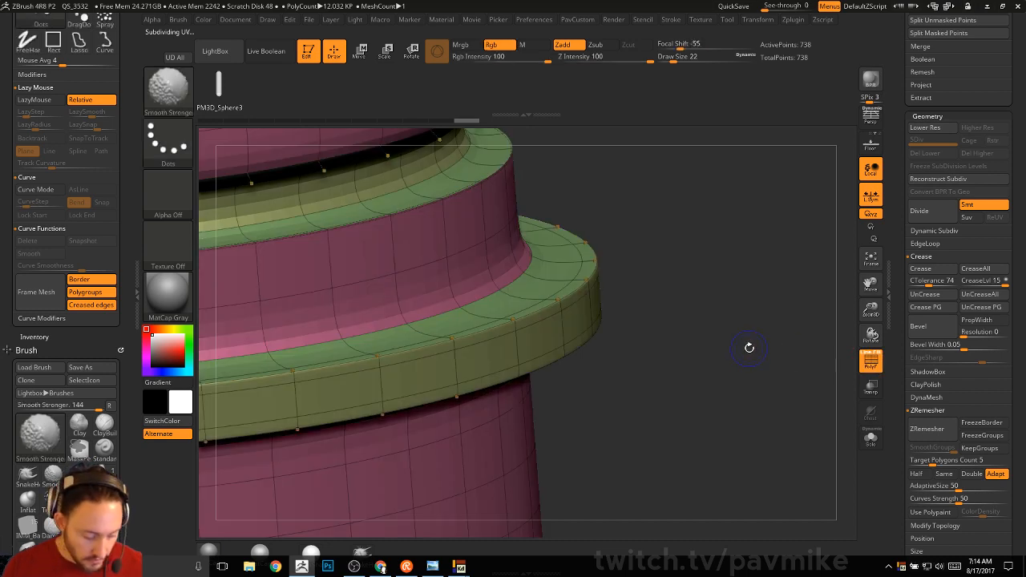
key("shift+d")
key("shift+d")
key("ctrl")
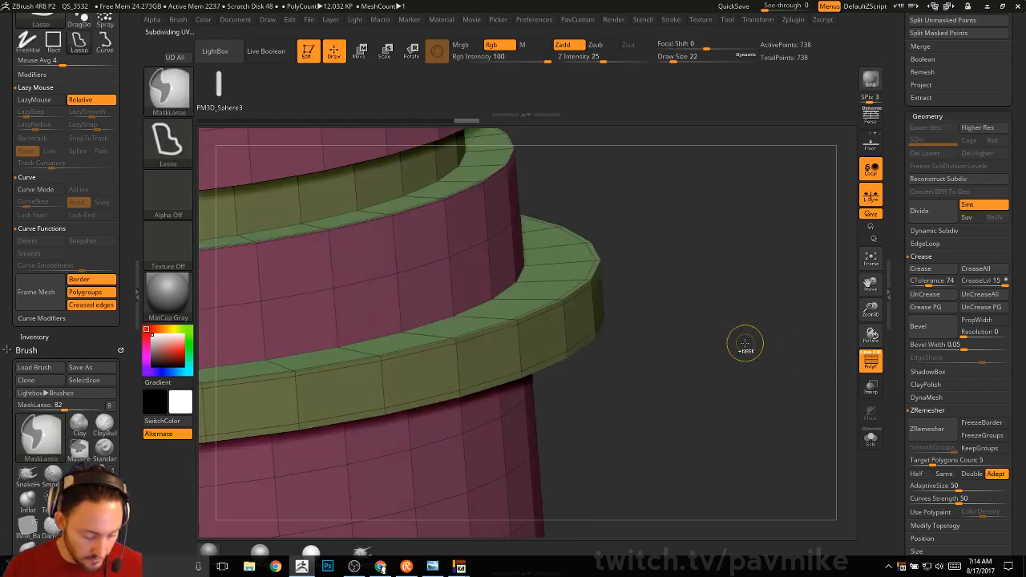
Step: Undo all the supporting edge loops inserted on the flange
key("ctrl+z")
key("ctrl+z")
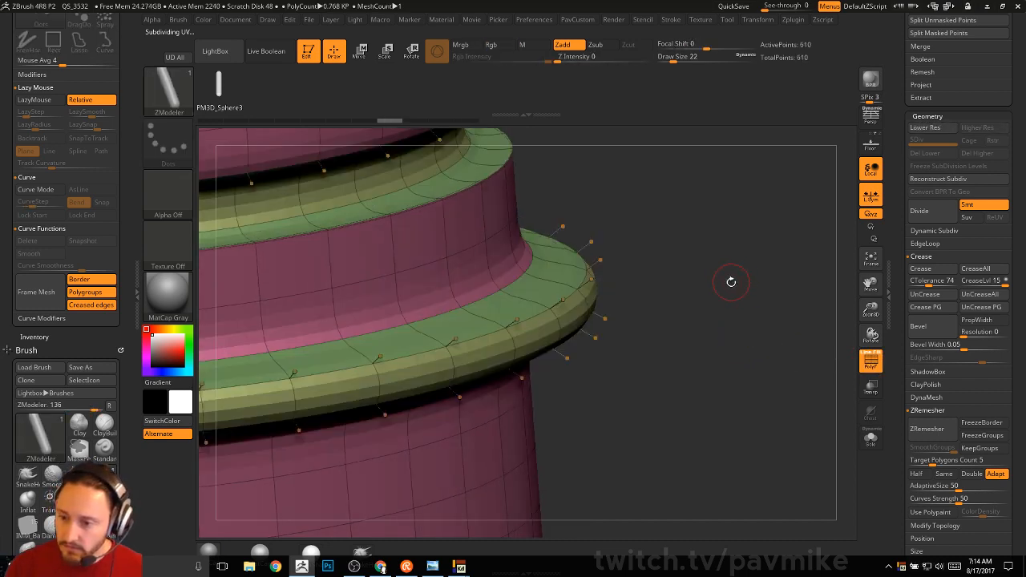
key("ctrl+z")
Step: Turn off dynamic subdivision, set the edge action to Crease, and crease the flange's upper and lower outer edge loops
key("shift+d")
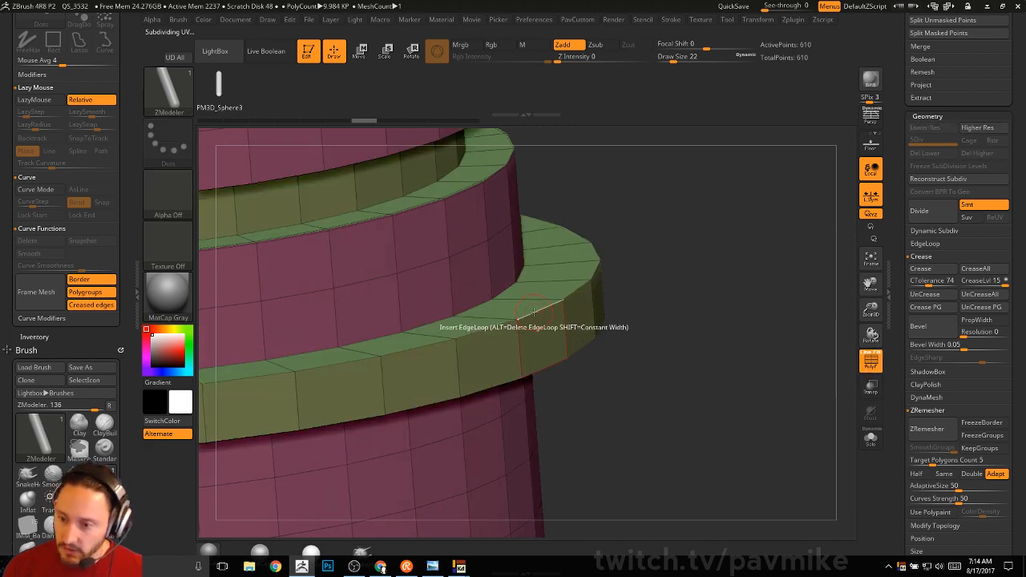
key("space")
left_click(437, 329)
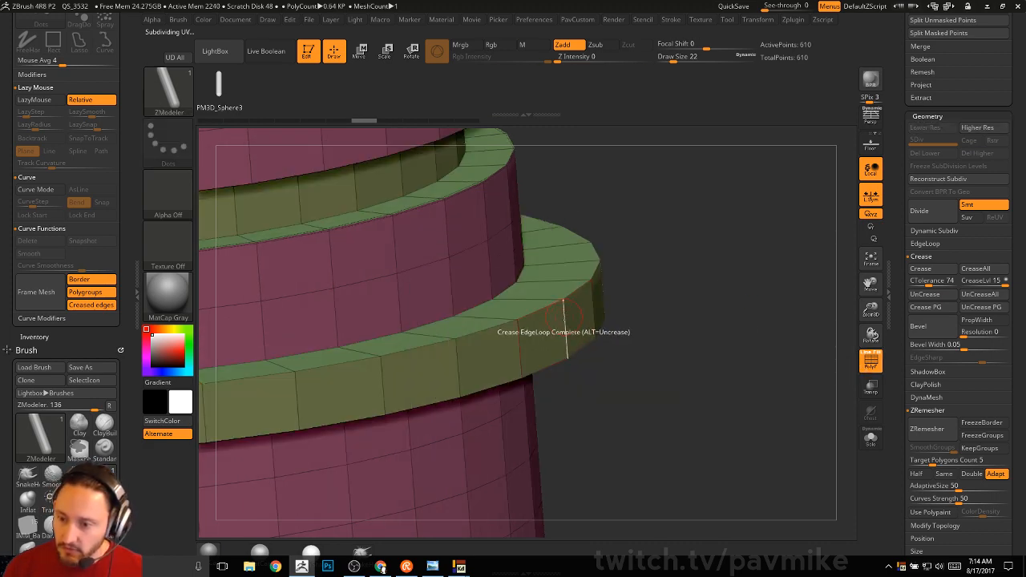
left_click_drag(660, 356, 617, 344)
left_click(561, 309)
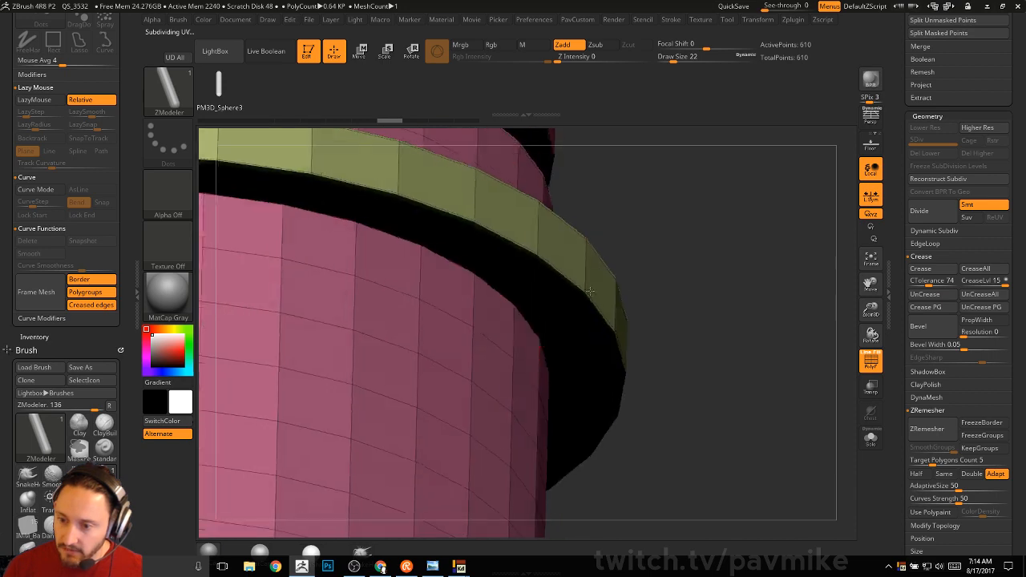
left_click(535, 272)
left_click_drag(623, 201, 703, 338)
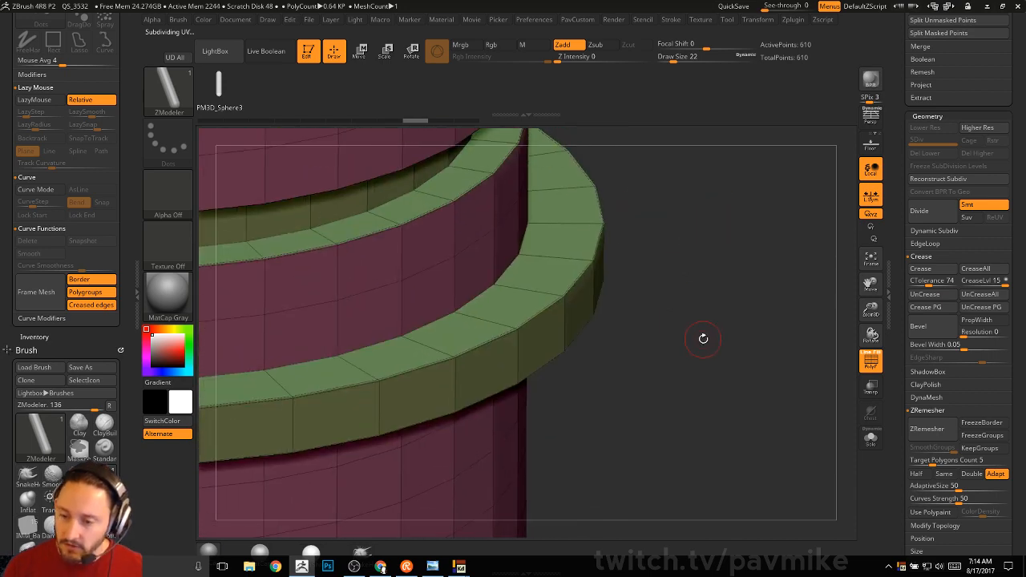
Step: Turn on dynamic subdivision and hide the polyframe to view the creased flange on the whole cylinder
key("ctrl+d")
key("shift+f")
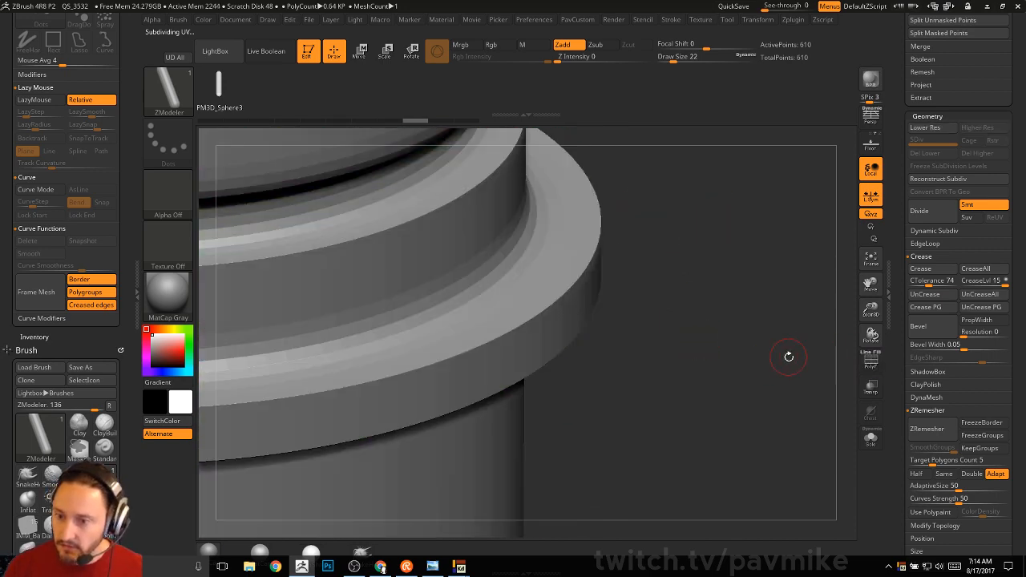
left_click_drag(789, 356, 646, 276)
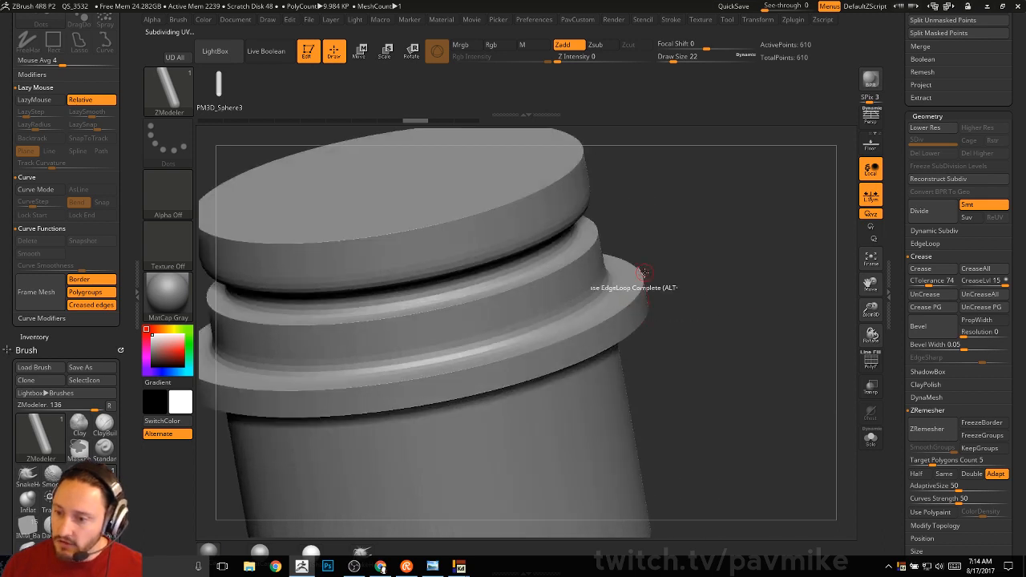
left_click_drag(719, 302, 757, 314, "alt")
key("space")
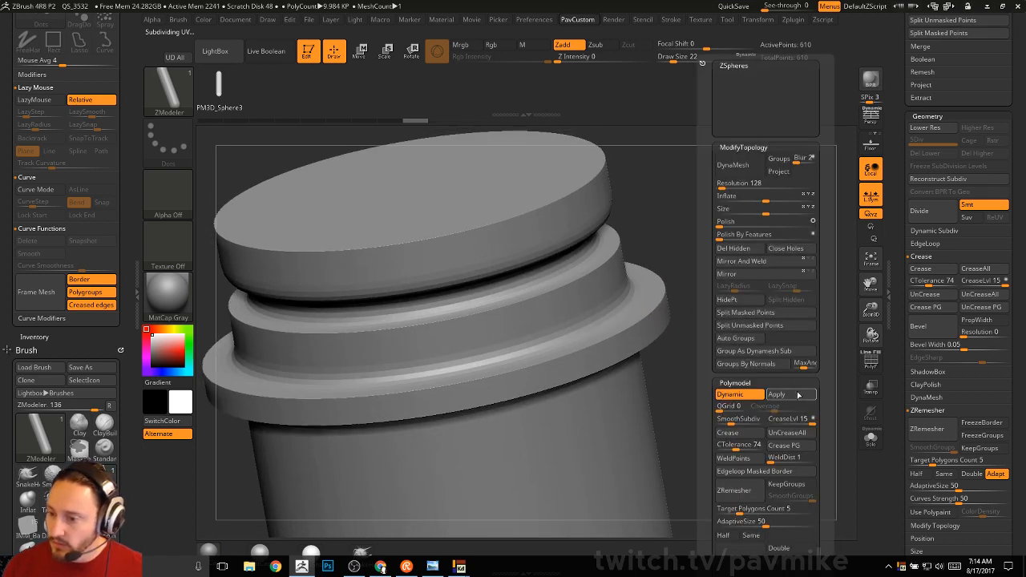
Step: Set the crease level to 3 and the smooth subdivision level to 4 in the dynamic subdivision settings for the cylinder
left_click_drag(898, 325, 901, 334)
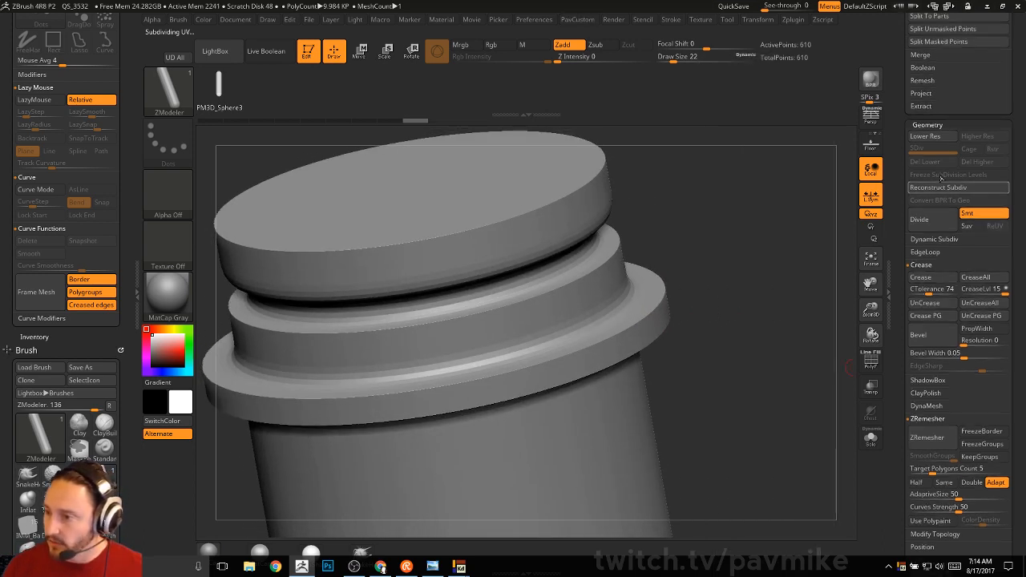
left_click(917, 239)
left_click_drag(982, 305, 977, 308)
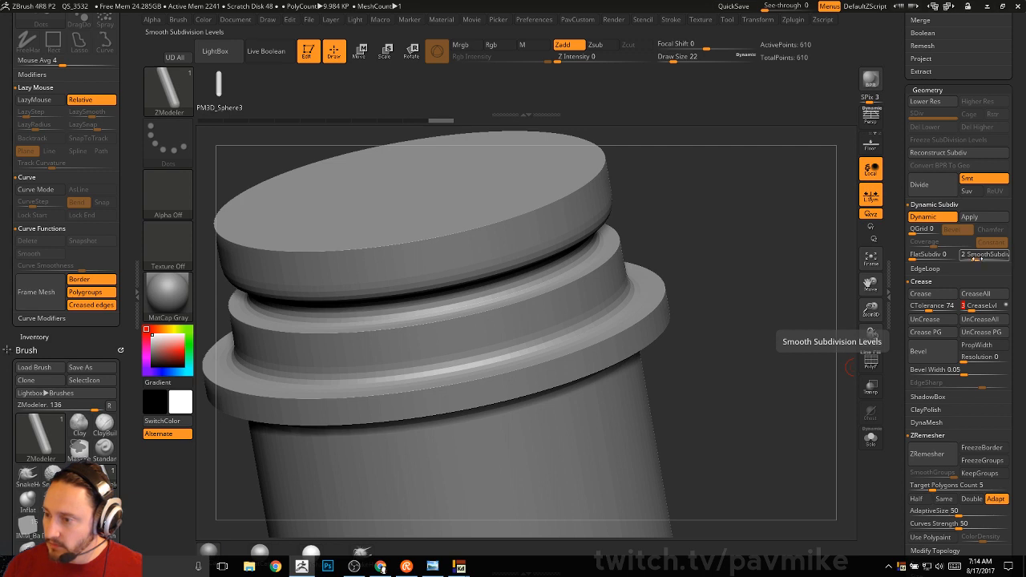
left_click_drag(974, 258, 991, 262)
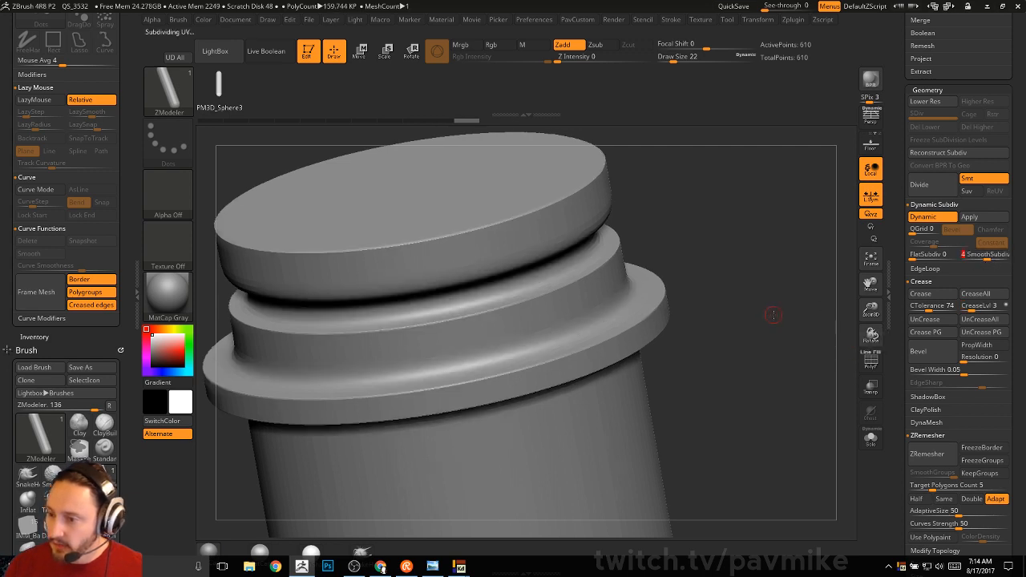
left_click_drag(773, 315, 827, 314)
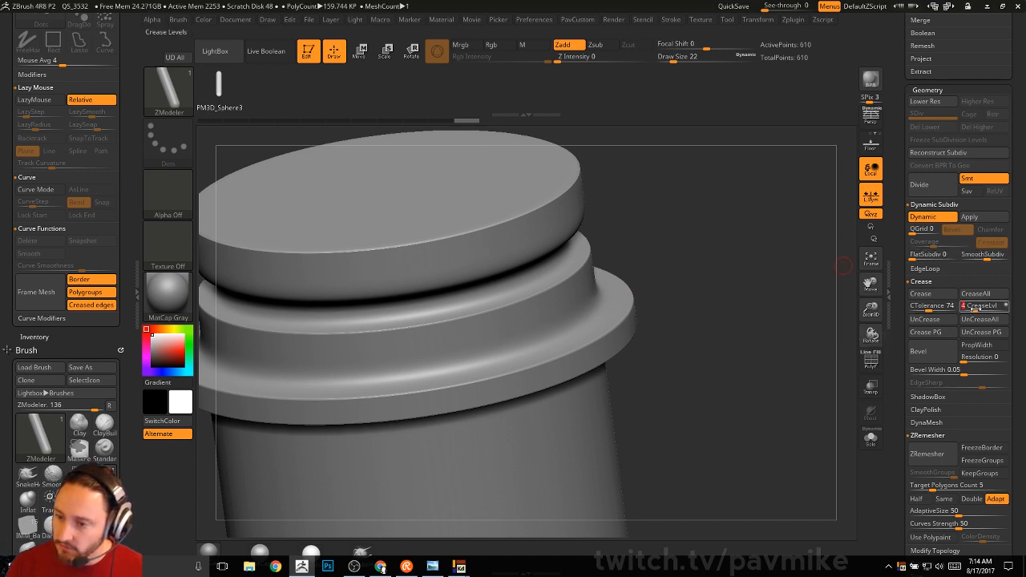
Step: Try crease levels 4, 3 and 2 on the cylinder, toggling dynamic subdivision to compare the edges
key("shift+d")
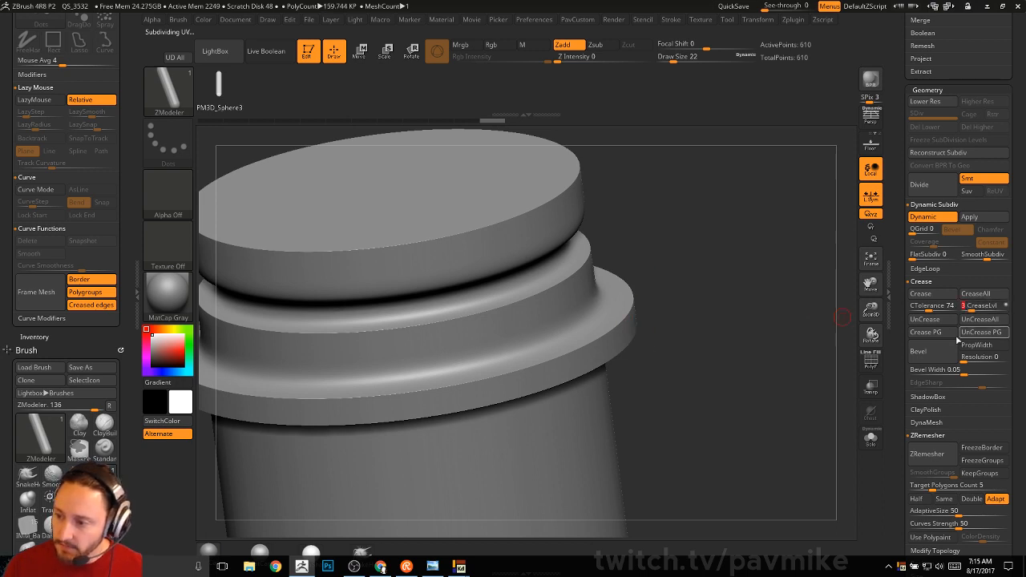
key("shift+d")
key("d")
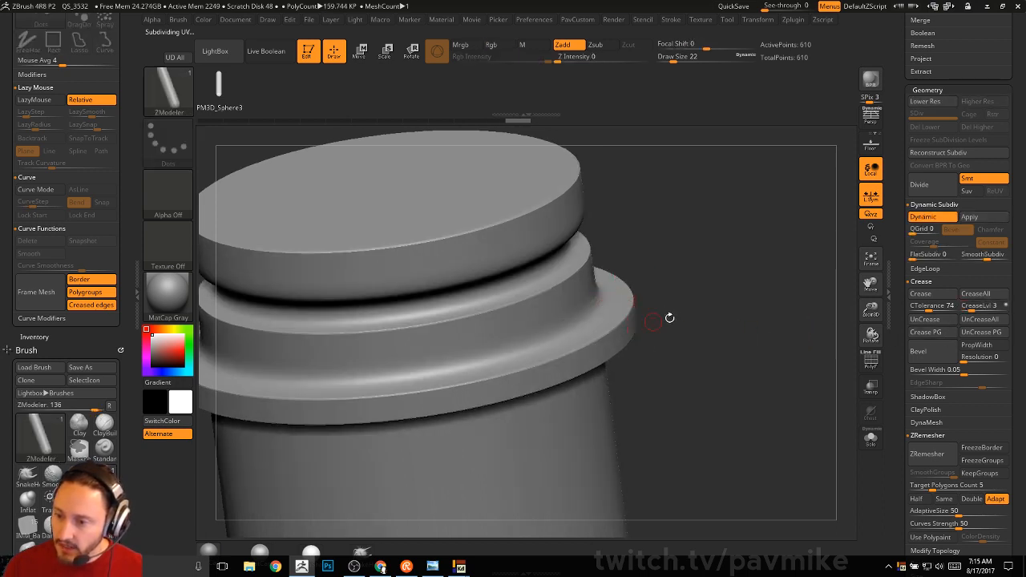
left_click_drag(971, 310, 969, 309)
key("shift+d")
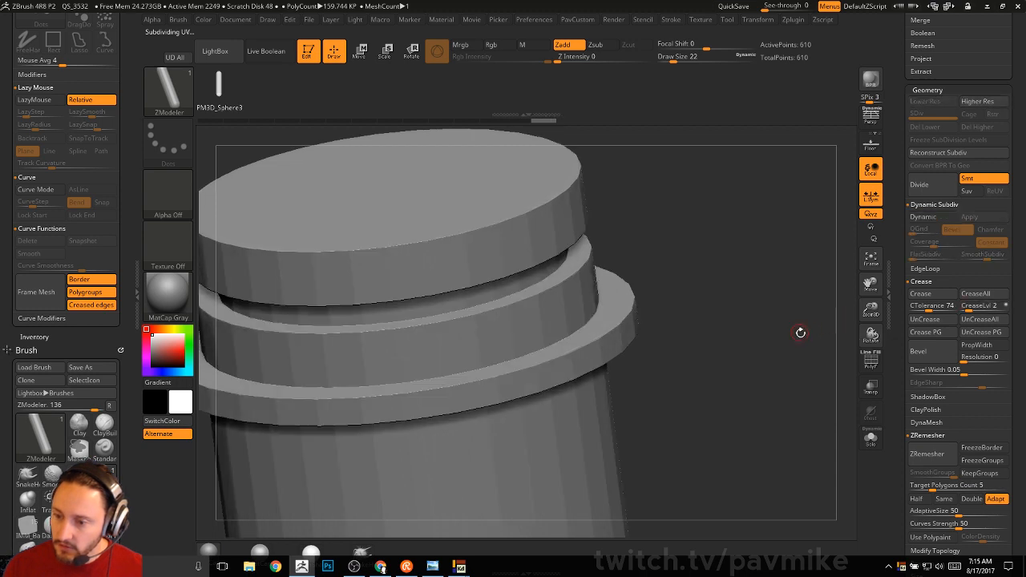
key("d")
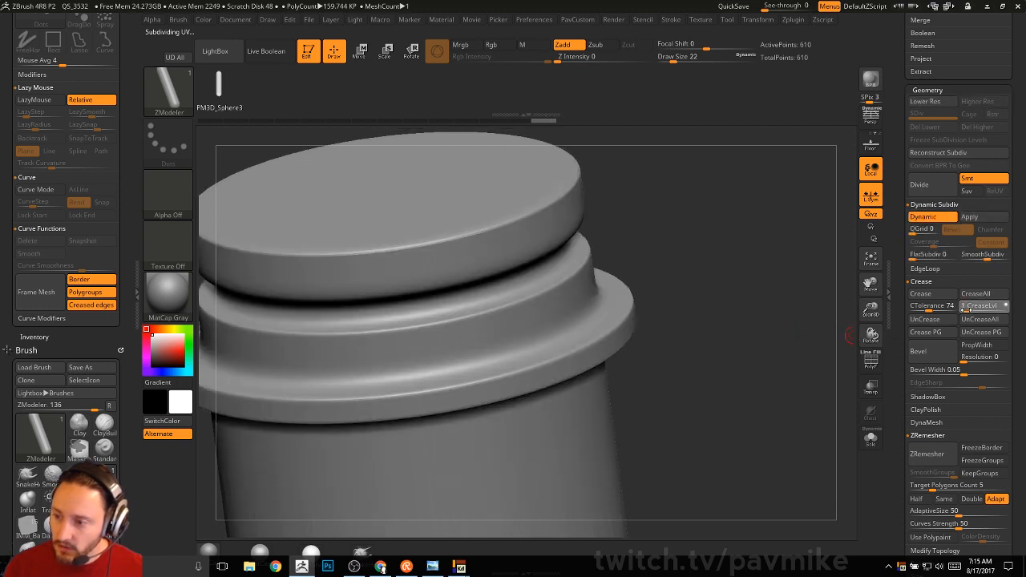
Step: Try crease level 1 and examine the softened flange and cap edges from several angles
key("shift+d")
key("d")
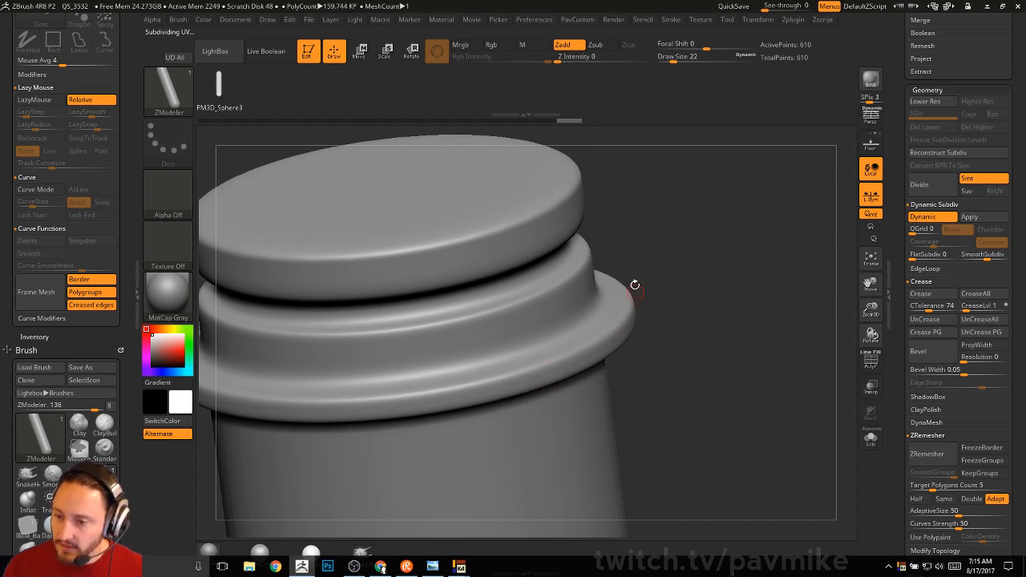
left_click_drag(717, 302, 513, 291)
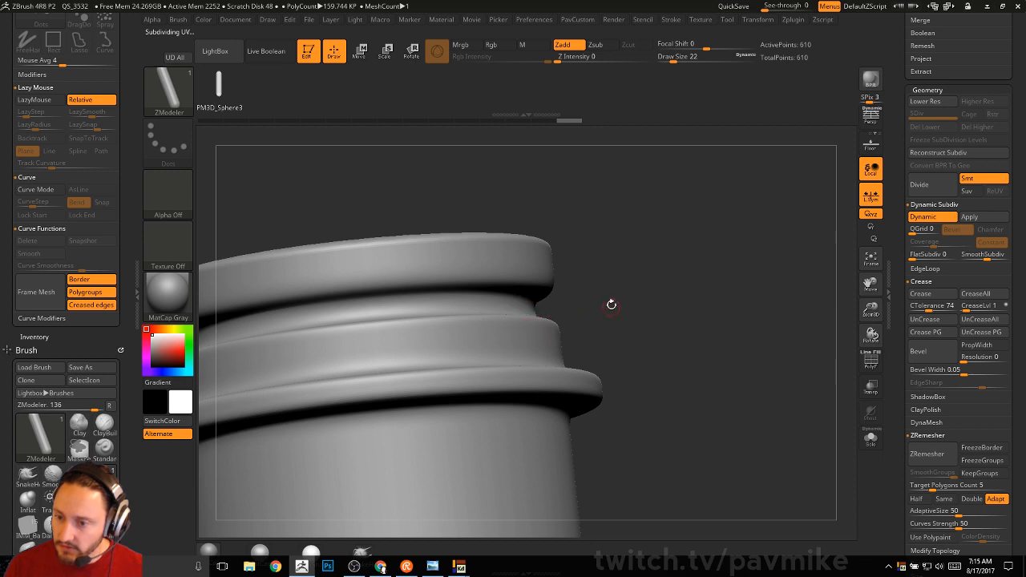
left_click_drag(612, 299, 869, 298)
left_click_drag(699, 274, 601, 320)
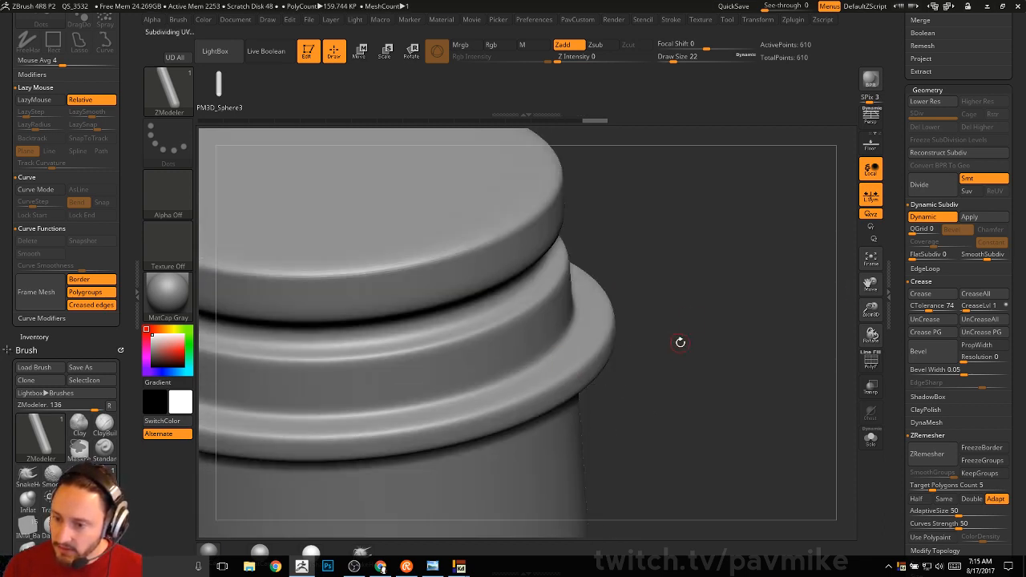
Step: Set the crease level to 2 and examine the flange with dynamic subdivision on
left_click_drag(966, 308, 969, 308)
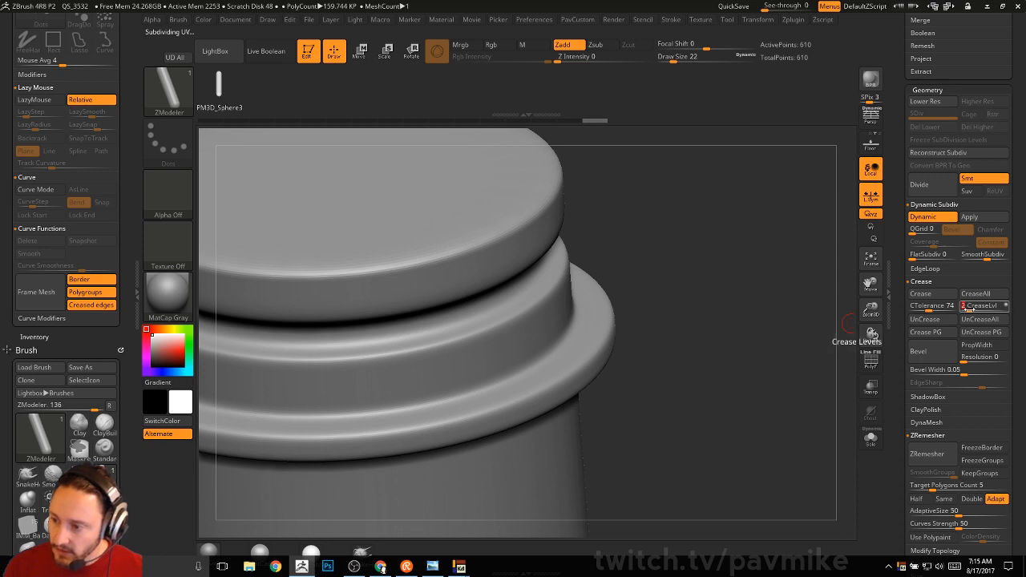
key("shift+d")
mouse_move(765, 318)
left_mouse_down()
mouse_move(626, 254)
mouse_move(653, 219)
mouse_move(641, 272)
left_mouse_up()
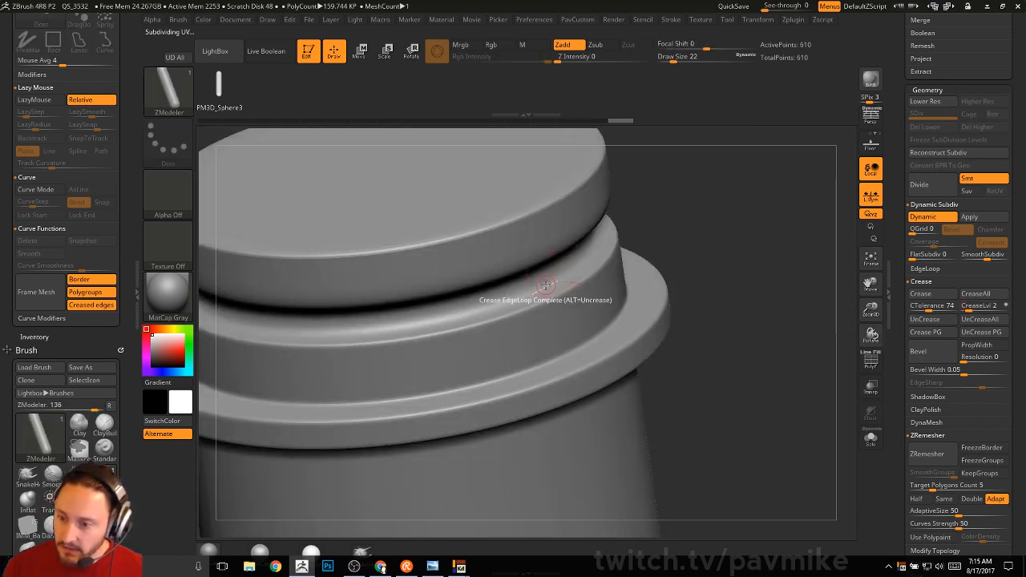
Step: Undo the trial edits around the collar and crease the edge loop in the groove below the cap
left_click(550, 283, "alt")
key("ctrl+z")
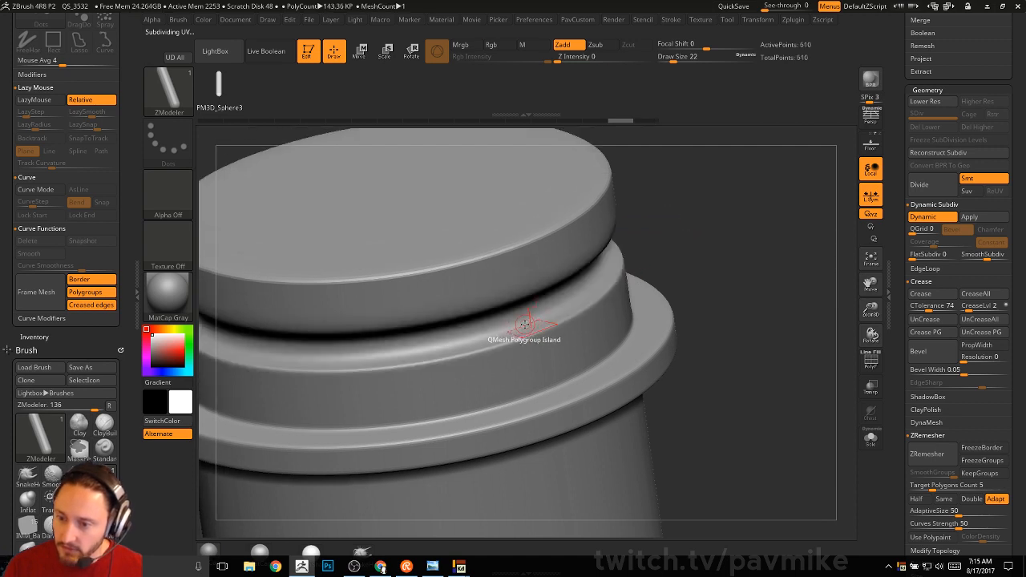
left_click(523, 324, "alt")
key("ctrl+z")
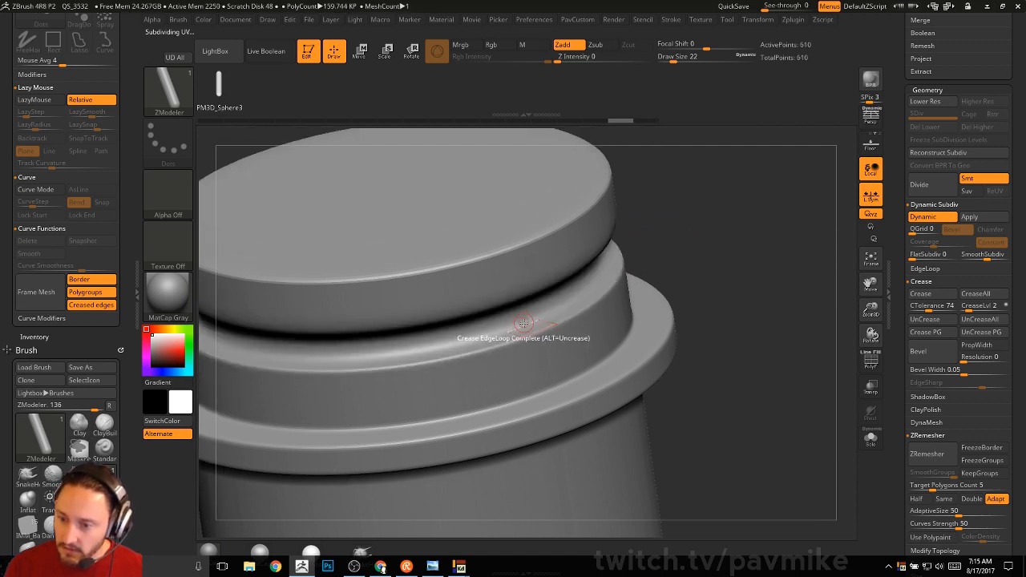
left_click(523, 324)
left_click_drag(705, 309, 652, 252)
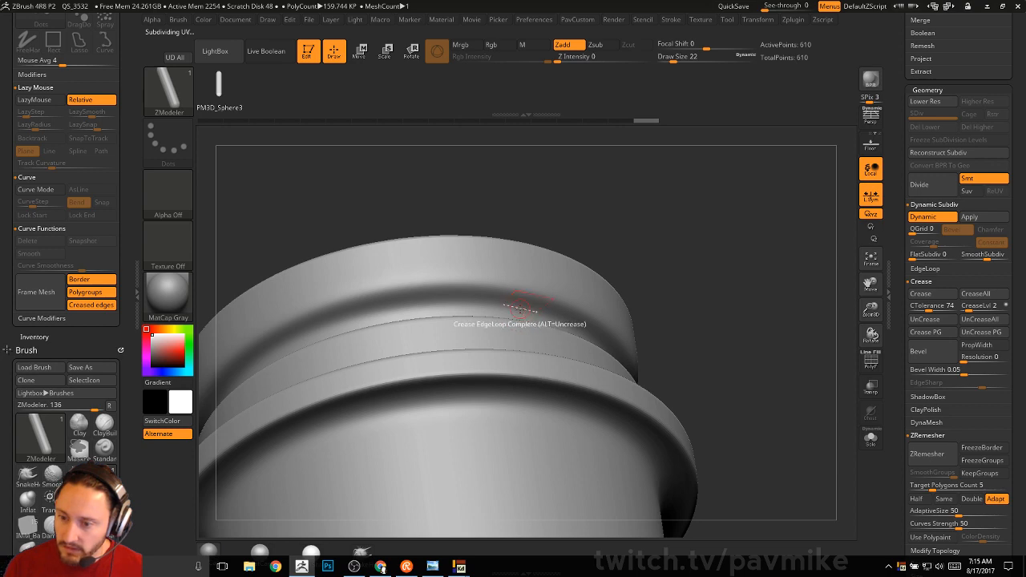
Step: Compare the creased cylinder with dynamic subdivision off and on and with the polyframe shown and hidden
key("shift+d")
left_click_drag(668, 298, 644, 297)
left_click(870, 360)
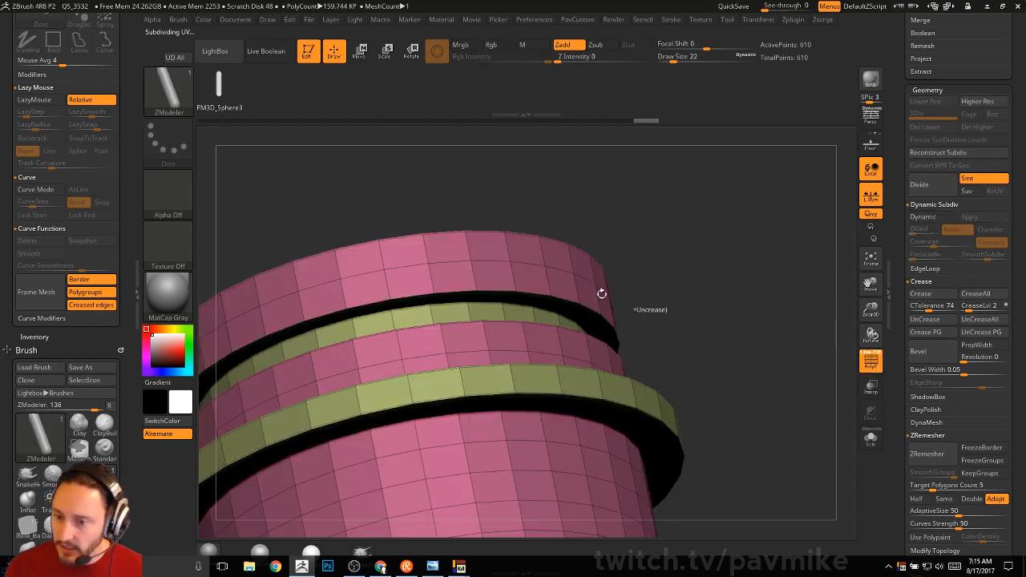
key("shift+d")
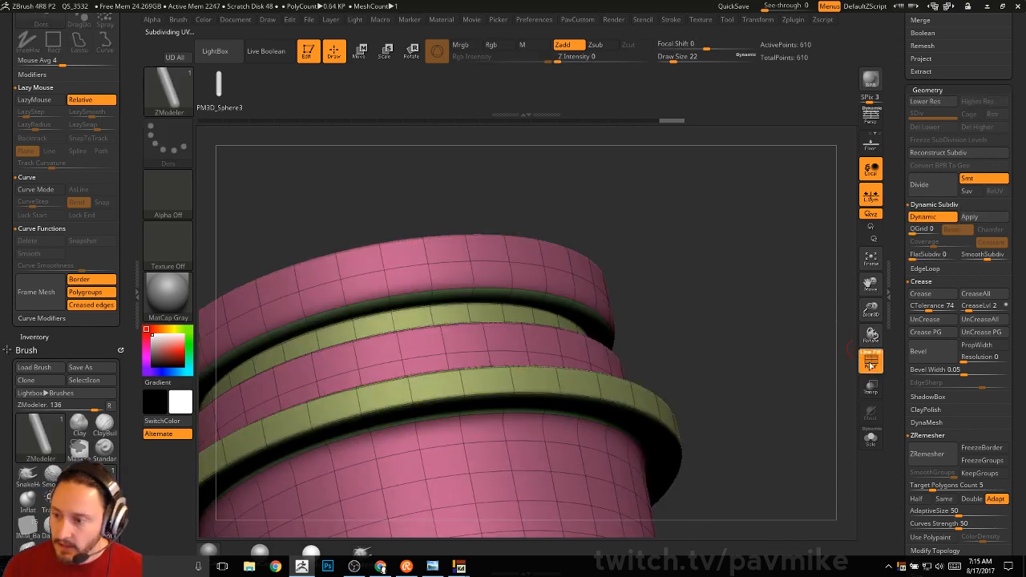
left_click(870, 362)
left_click_drag(756, 284, 839, 343)
Step: Replace the cylinder with an initialized QCube and show its polyframe
left_click_drag(897, 386, 897, 358)
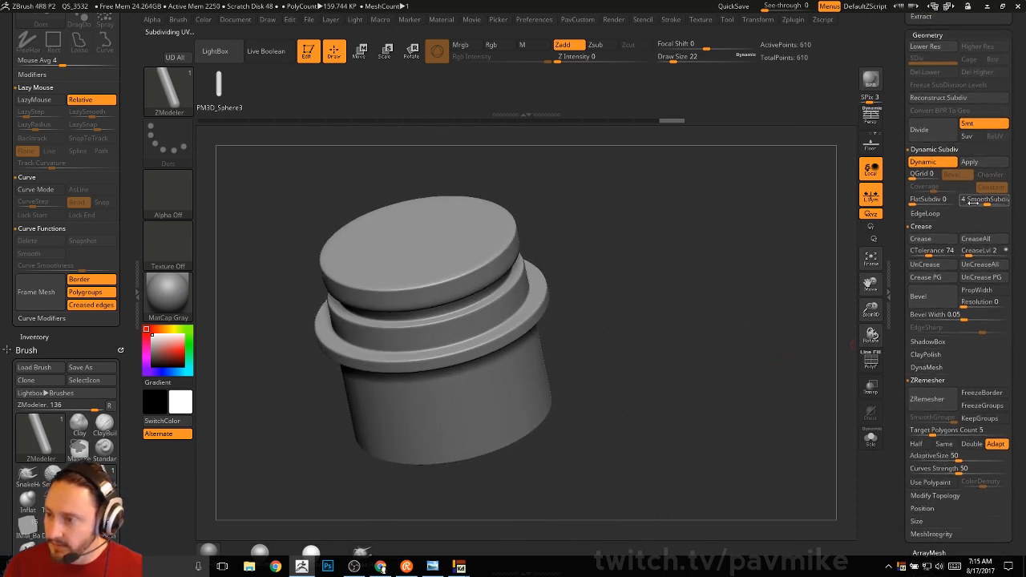
left_click_drag(897, 319, 902, 183)
key("shift")
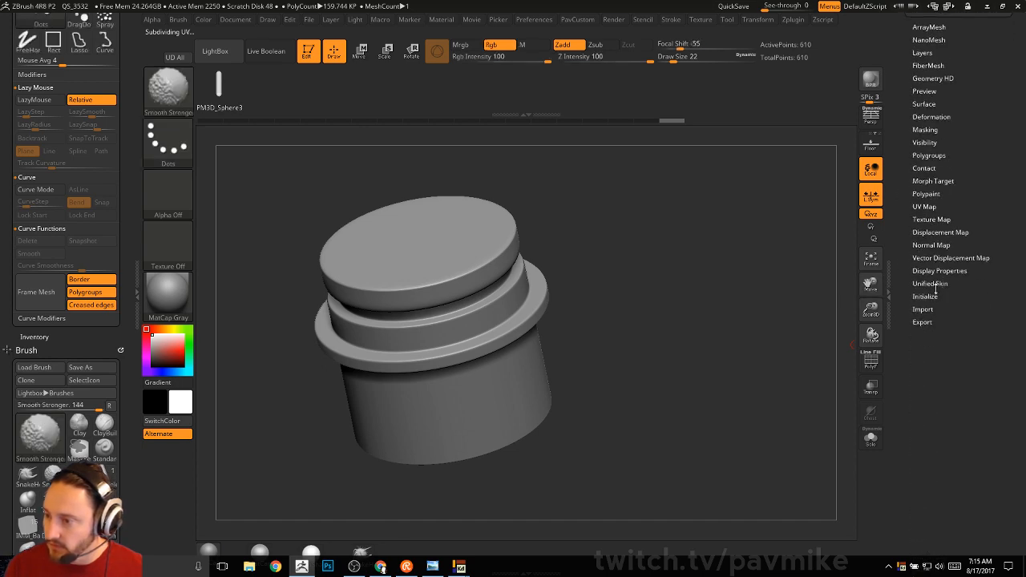
left_click(927, 295)
left_click(920, 307)
key("shift+f")
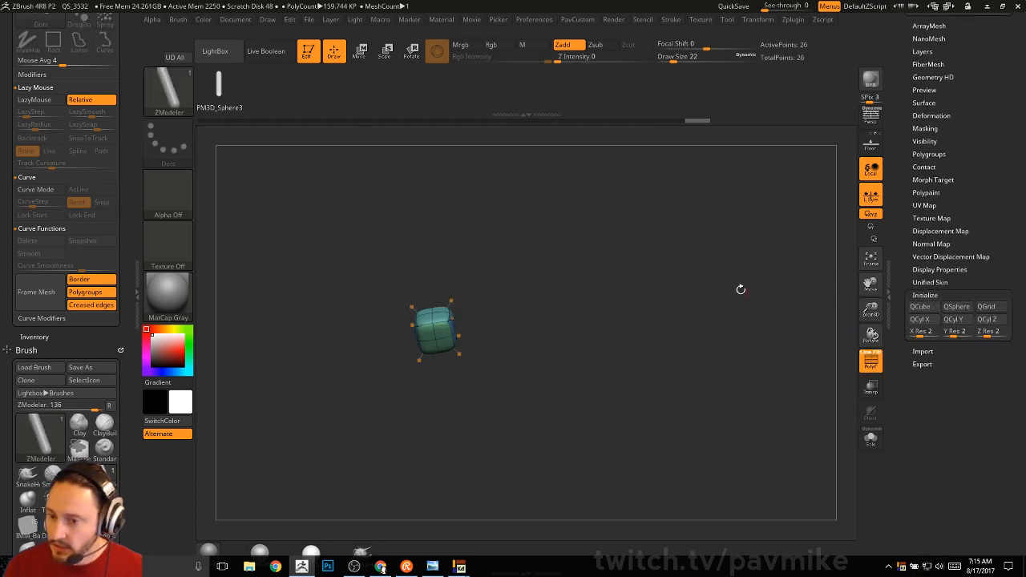
left_click_drag(740, 289, 709, 292)
Step: Set the dynamic subdivision QGrid value to 2 for the cube, keeping Bevel mode
left_click_drag(901, 215, 904, 489)
left_click_drag(761, 364, 669, 340)
left_click_drag(901, 365, 913, 257)
left_click_drag(901, 299, 903, 173)
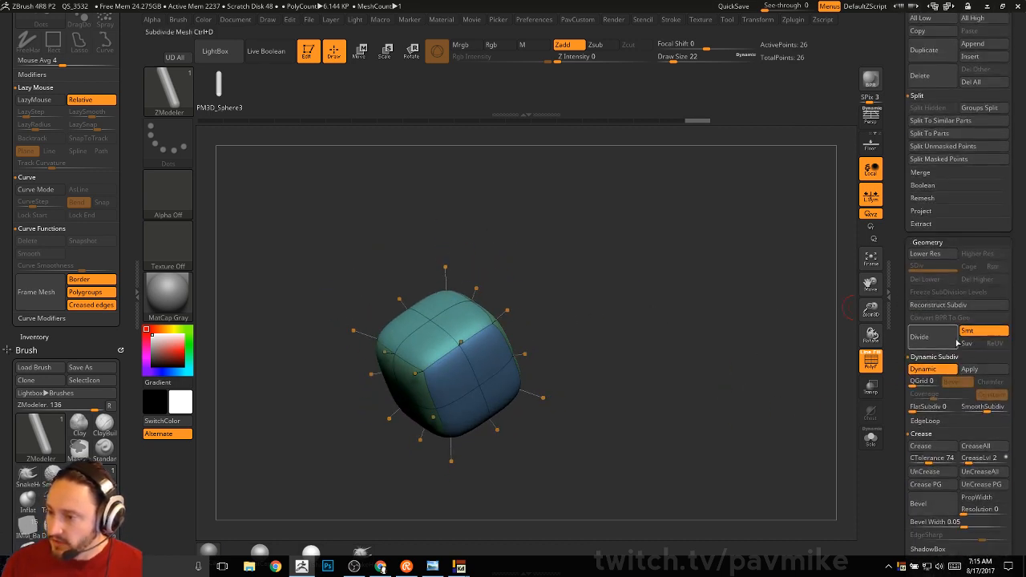
left_click(916, 383)
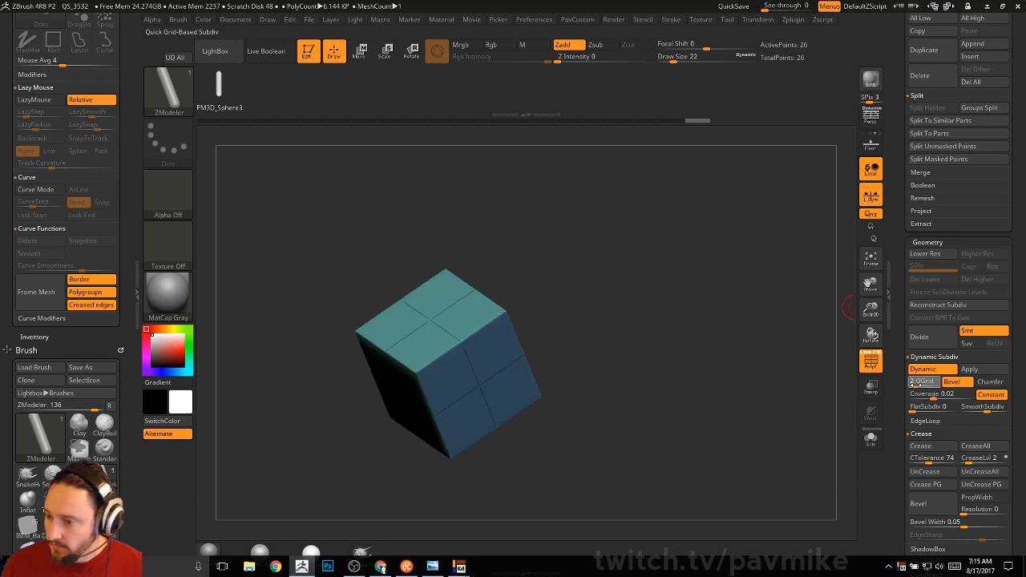
mouse_move(829, 403)
left_mouse_down()
mouse_move(811, 359)
mouse_move(838, 355)
mouse_move(816, 390)
left_mouse_up()
left_click(871, 366)
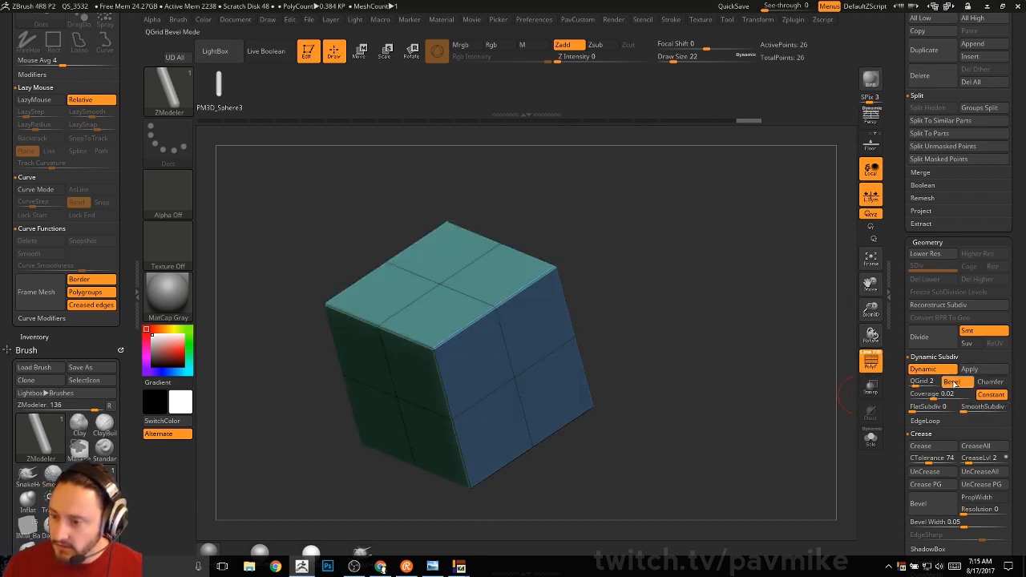
Step: Set the QGrid coverage to about 0.105 and view the bevelled cube without the polyframe
left_click_drag(944, 394, 944, 394)
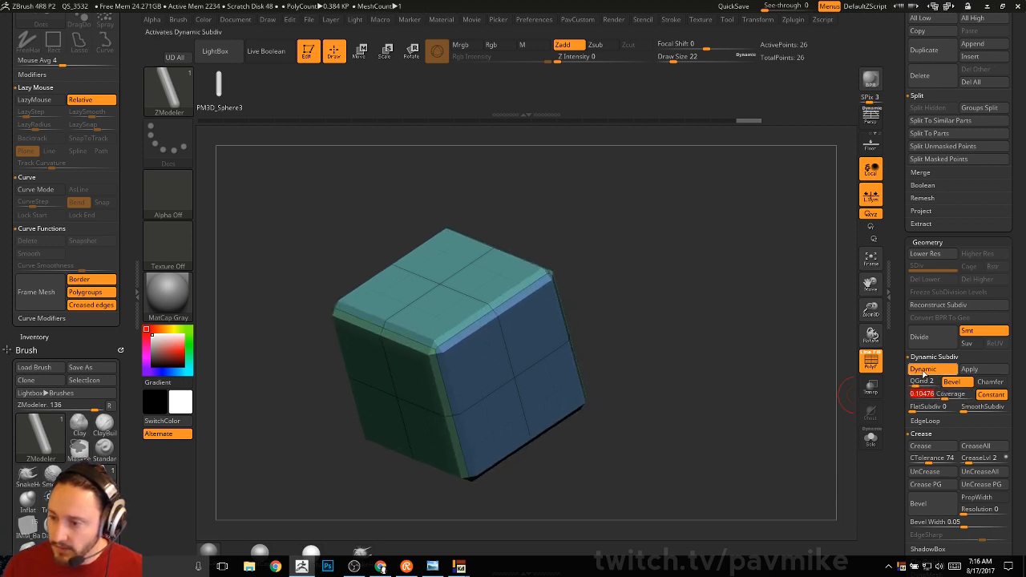
left_click_drag(825, 393, 844, 394)
left_click(871, 360)
left_click_drag(793, 360, 770, 336, "alt")
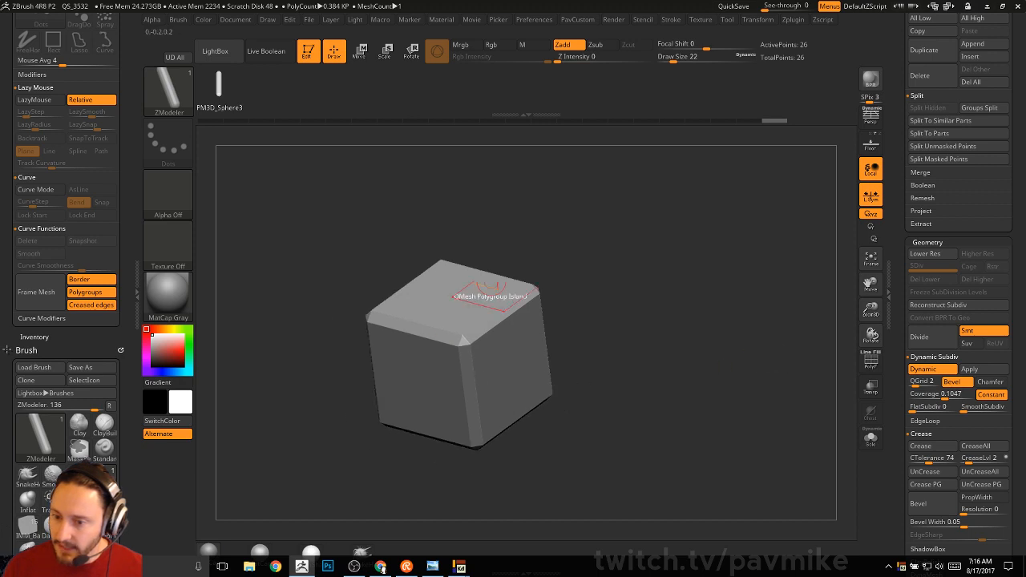
left_click_drag(626, 310, 629, 253)
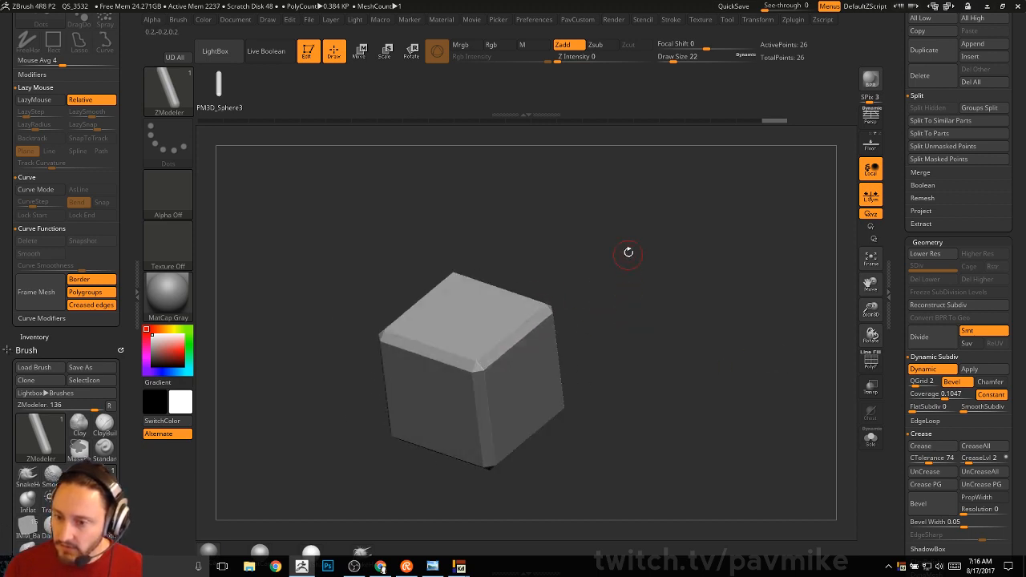
Step: Turn off dynamic subdivision, show the polyframe, set QMesh to target Polygroup All, and extrude the cube's two opposite ends outward
key("shift+d")
left_click(870, 361)
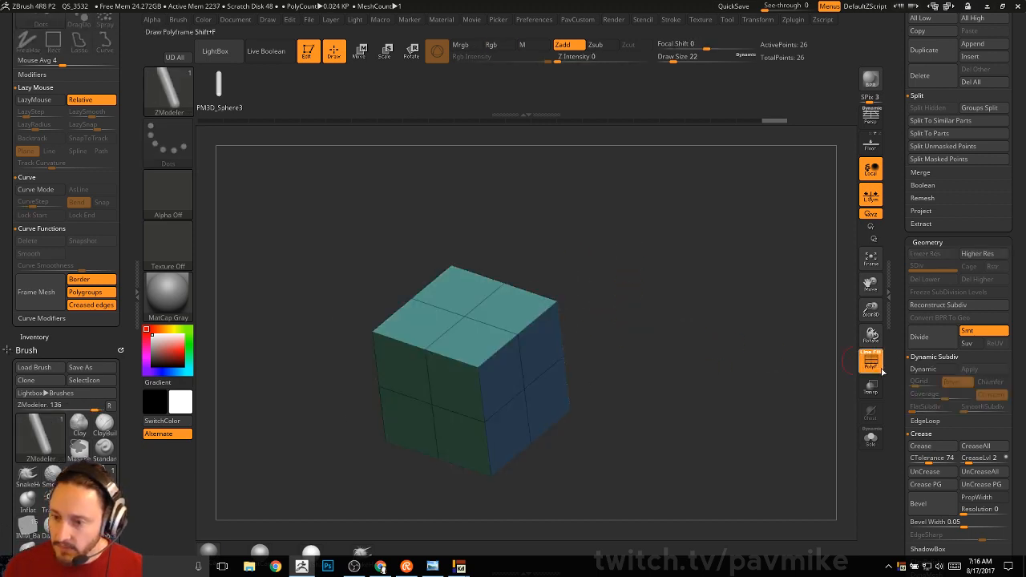
right_click(476, 336)
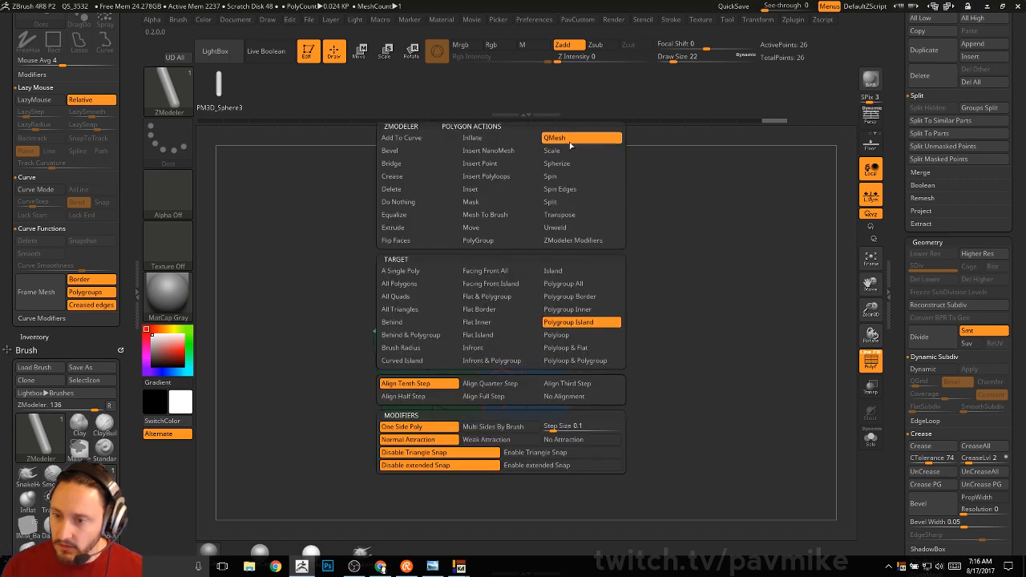
left_click(573, 283)
left_click_drag(572, 332, 571, 377)
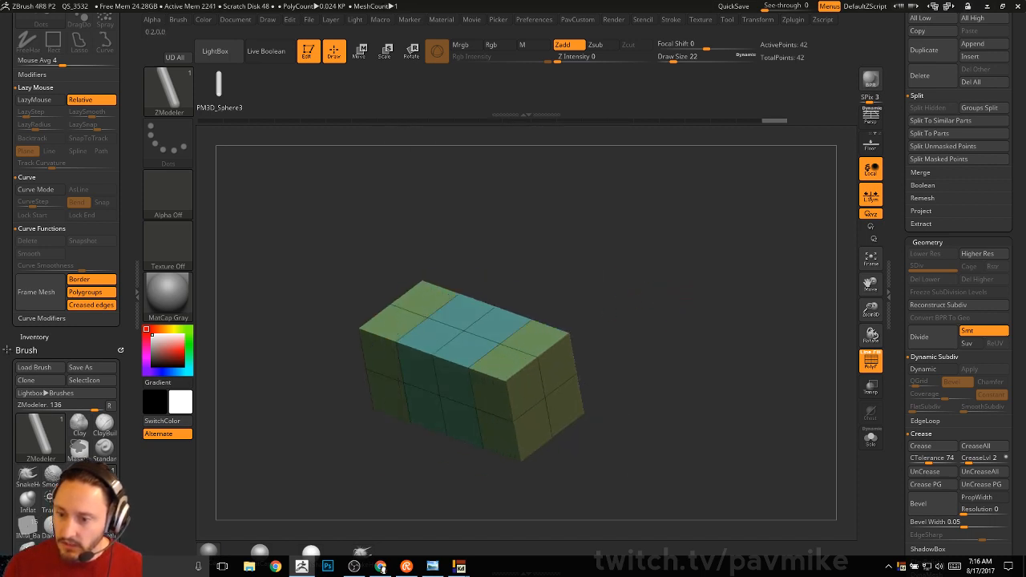
Step: QMesh the rims of both end sections outward into plates and extrude the centre faces on their outer sides into smaller blocks
left_click(539, 336)
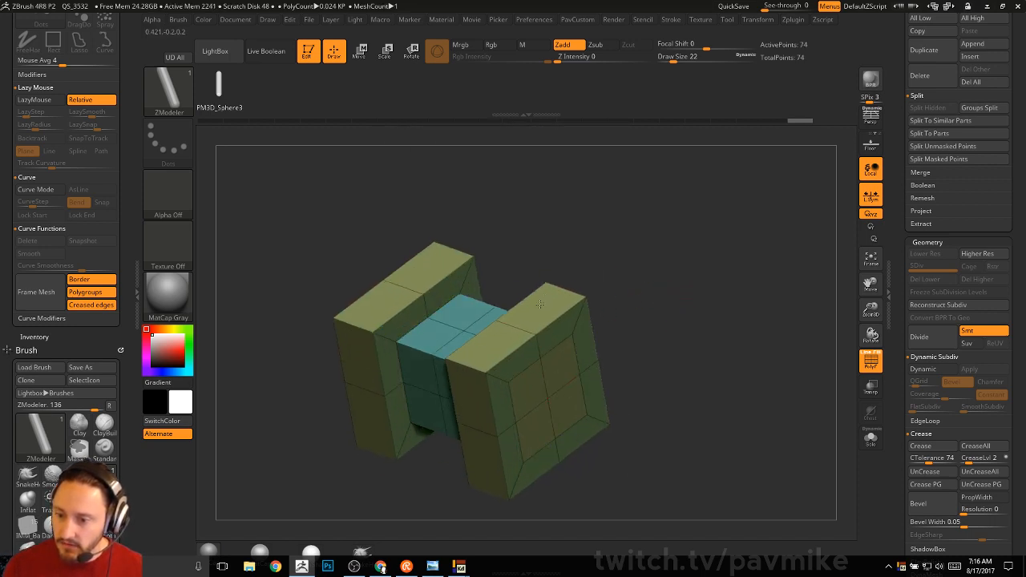
left_click(566, 358)
right_click_drag(709, 355, 710, 347, "ctrl")
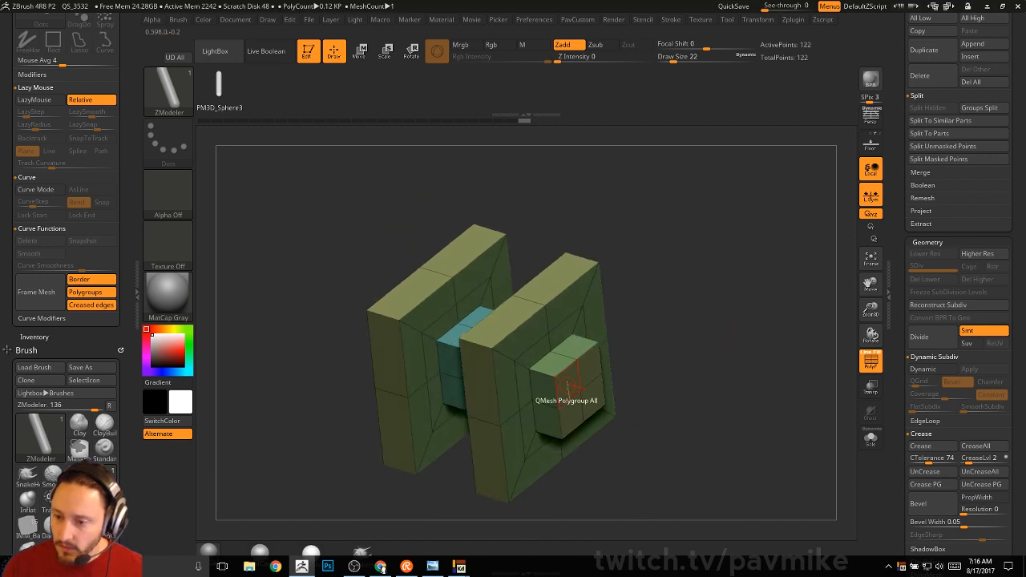
Step: Set the QMesh target back to Polygroup All and extrude the top face of one plate upward
right_click(567, 375)
left_click(481, 283)
right_click(555, 367)
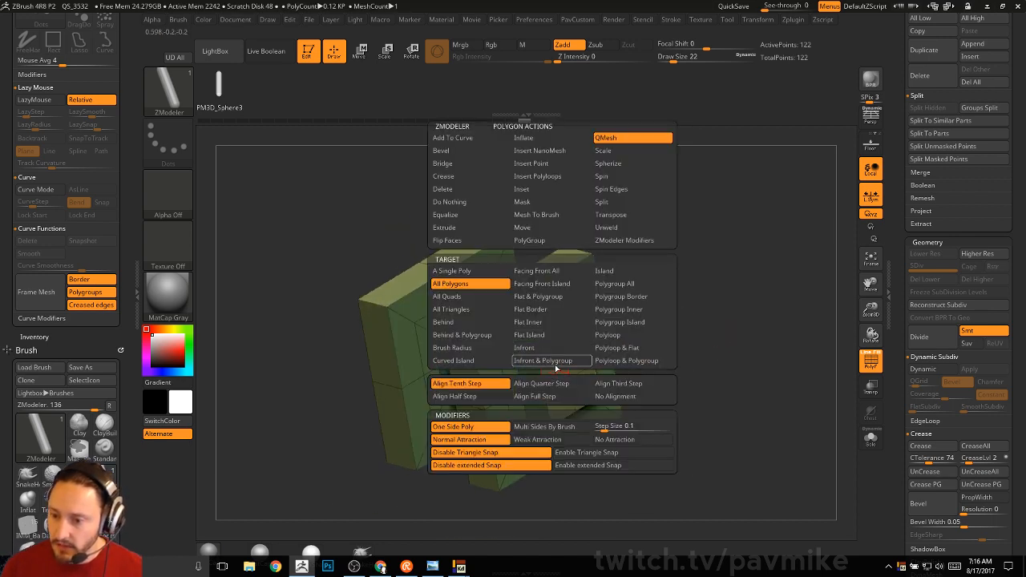
left_click(629, 287)
right_click_drag(681, 280, 696, 305)
left_click_drag(544, 282, 554, 183)
Step: Turn on dynamic subdivision and hide the polyframe to view the bevelled plates and blocks from several angles
left_click_drag(721, 267, 746, 291)
key("d")
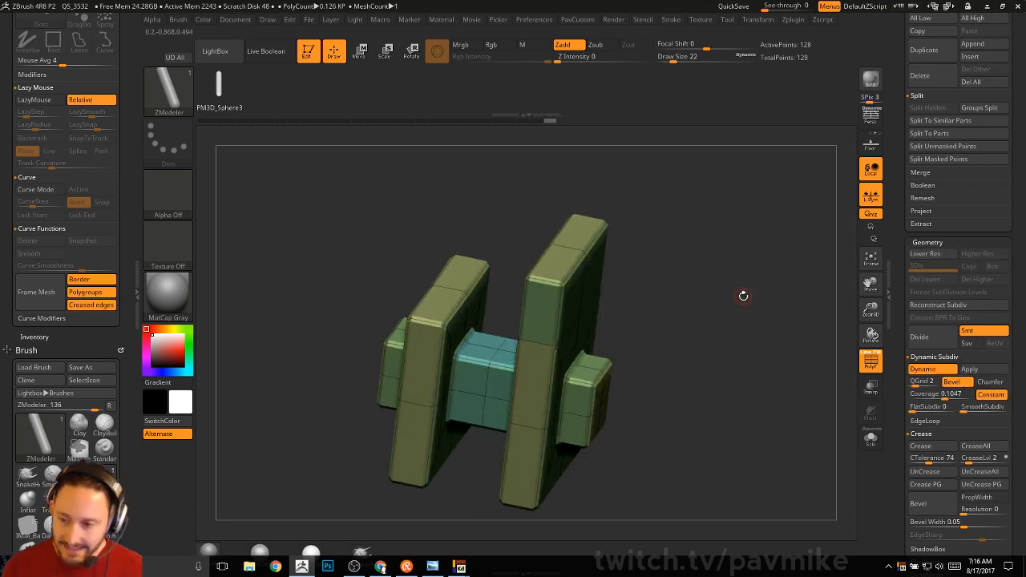
key("shift+f")
left_click_drag(854, 354, 641, 297)
Step: Show the polyframe, turn off dynamic subdivision, and extrude the lower part of the taller plate's narrow side outward
left_click(870, 360)
left_click_drag(490, 370, 439, 375)
key("ctrl+z")
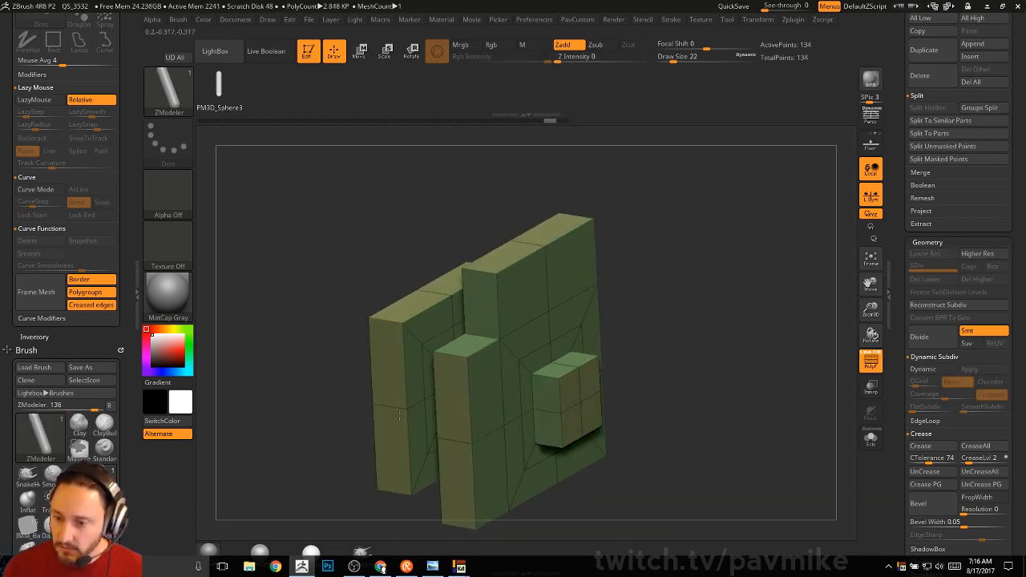
Step: Group the lower faces of the taller plate's opposite narrow side temporarily and QMesh them outward into a matching block
left_click_drag(695, 329, 633, 209)
left_click_drag(469, 370, 501, 413, "alt")
left_click_drag(665, 321, 705, 300)
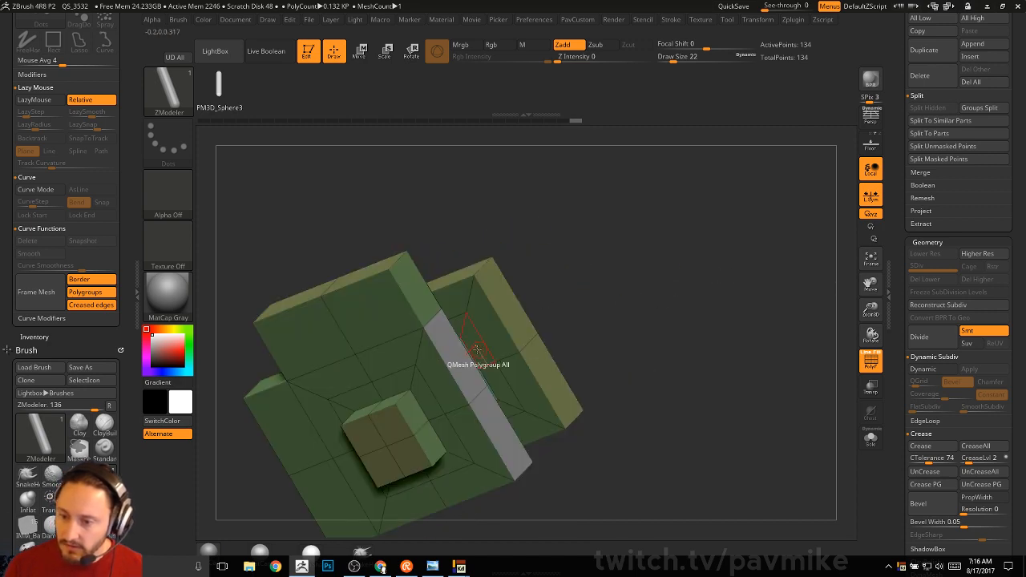
left_click_drag(476, 350, 531, 338)
Step: Turn on dynamic subdivision and examine the bevels around the new side block with the polyframe hidden and shown
key("d")
left_click_drag(690, 316, 600, 340)
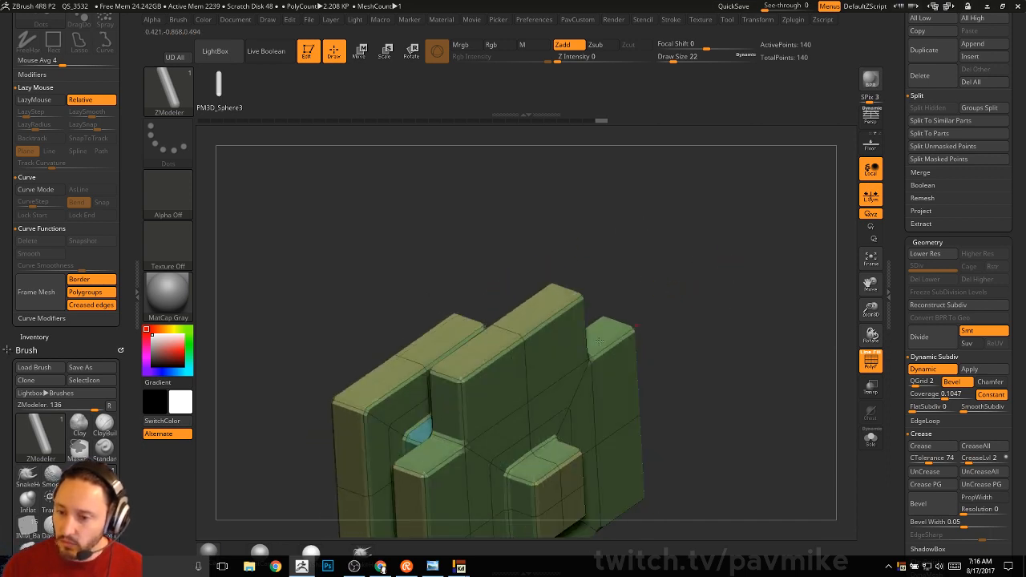
left_click_drag(696, 355, 760, 361, "alt")
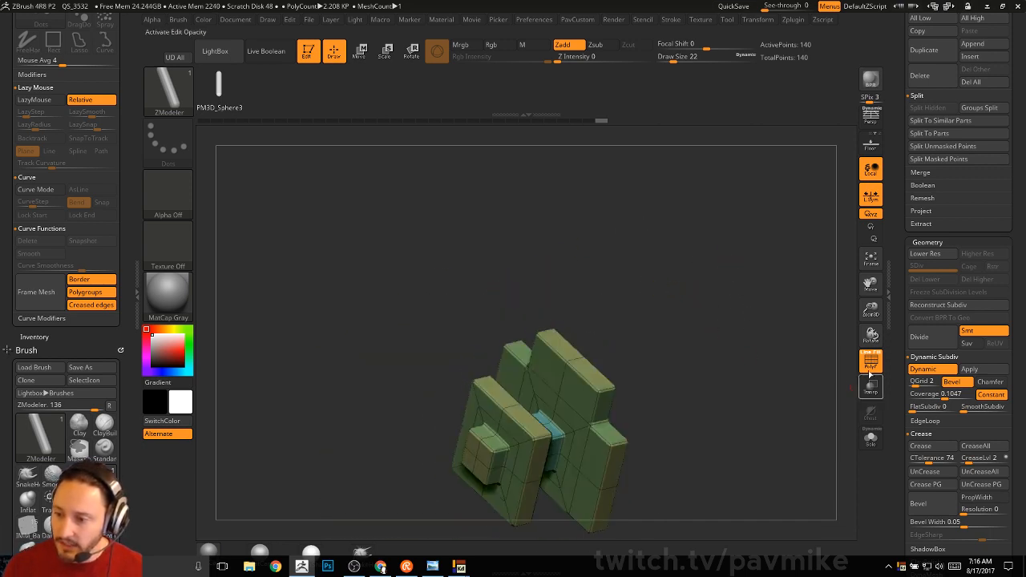
left_click(871, 362)
left_click_drag(830, 356, 790, 374)
left_click(871, 363)
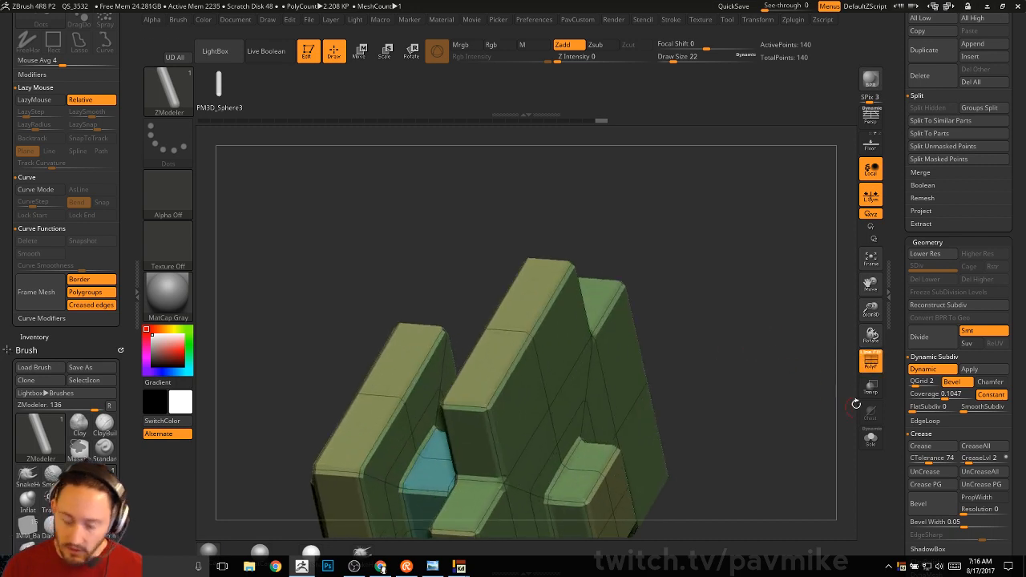
left_click_drag(856, 403, 529, 357)
Step: Set the polygon action to Bridge Connected Polys as a Circle, with specified curvature 100, specified resolution and Align To Normal
key("space")
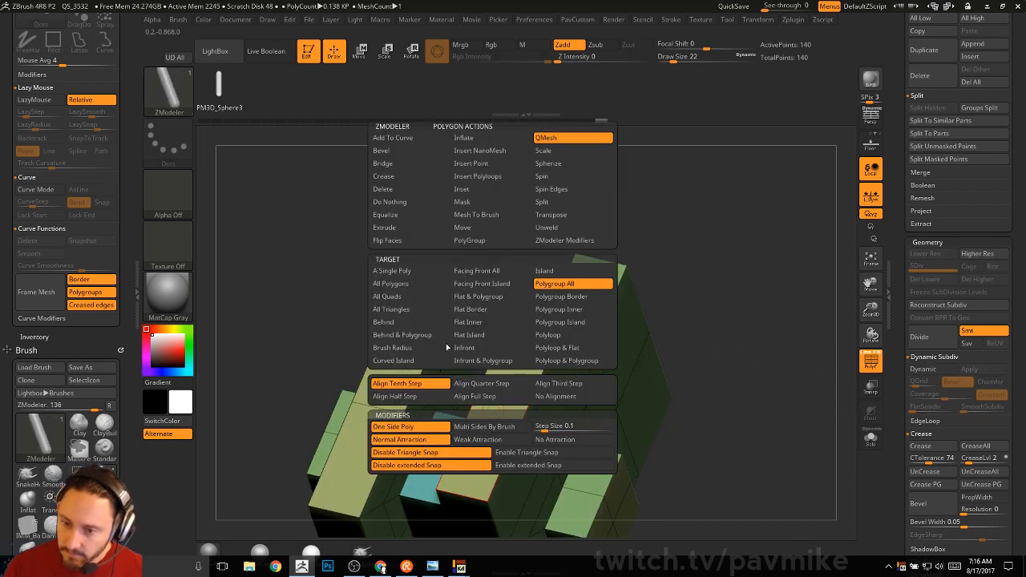
left_click(417, 164)
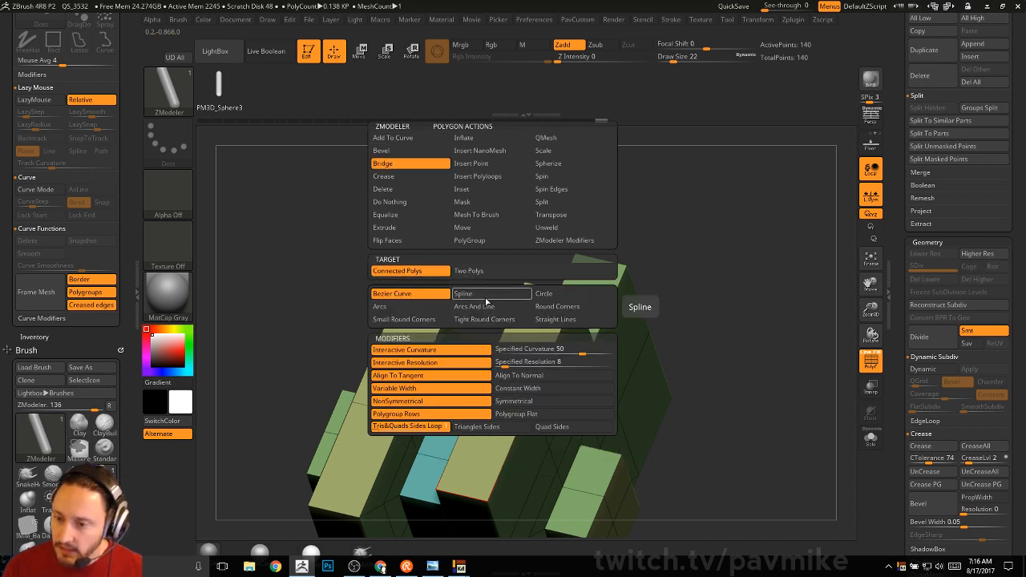
left_click(553, 294)
left_click(592, 351)
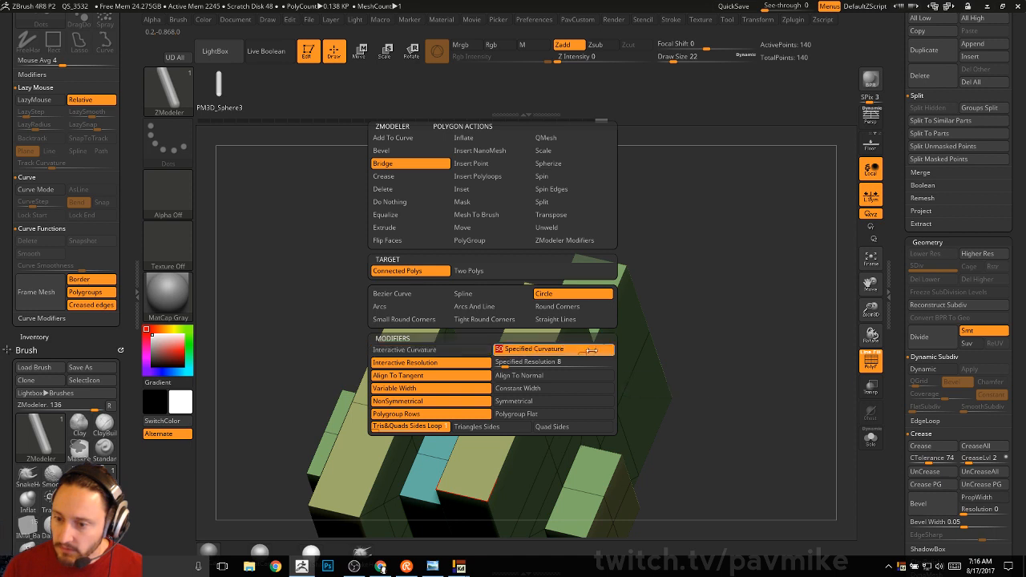
left_click(565, 362)
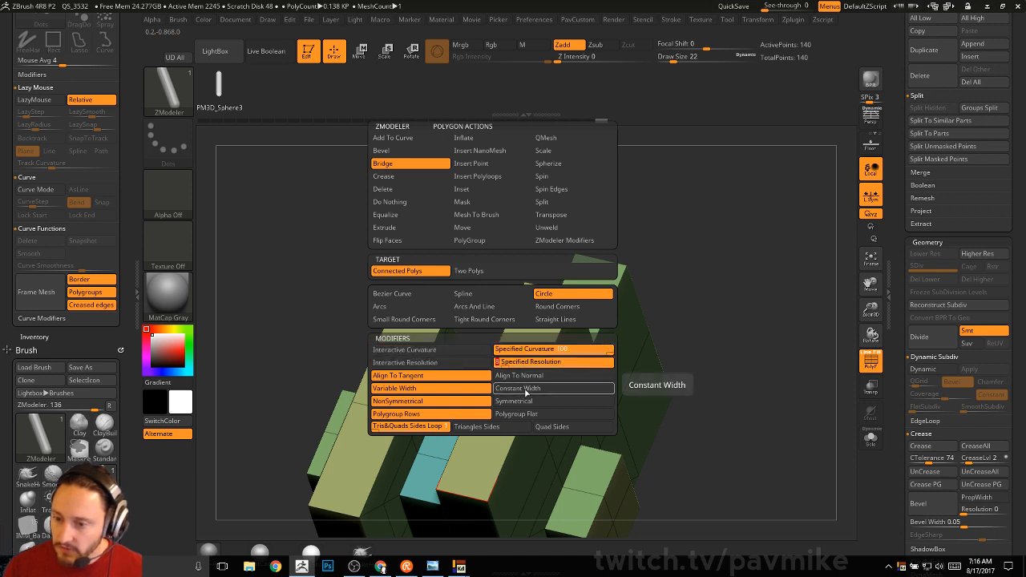
left_click(527, 375)
Step: Bridge the taller plate's top faces into a rounded arch and preview it under dynamic subdivision without the polyframe
left_click_drag(732, 282, 760, 275)
left_click(435, 427)
left_click(871, 360)
key("d")
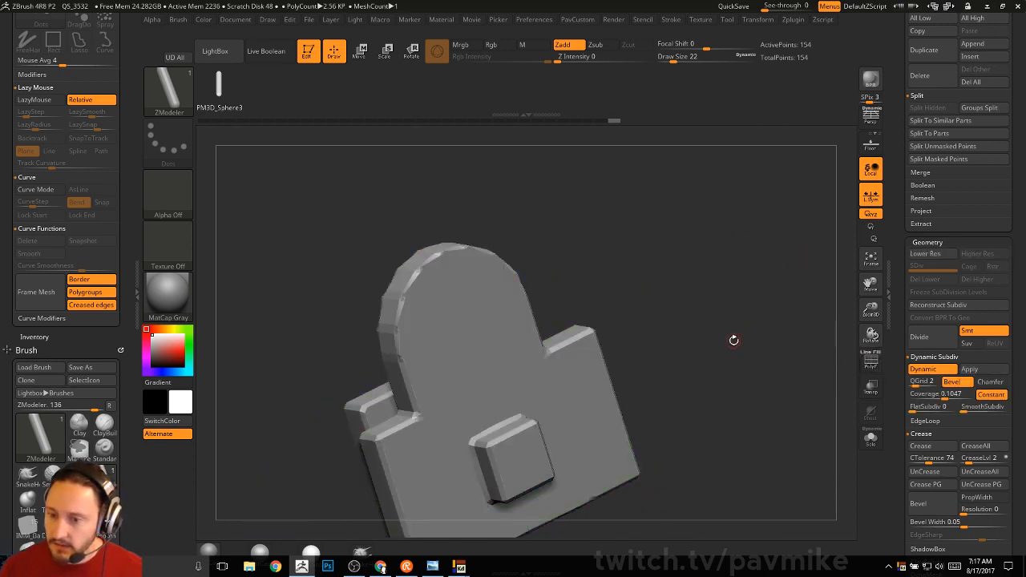
left_click_drag(733, 339, 749, 332)
left_click_drag(609, 240, 528, 233)
left_click_drag(704, 267, 833, 305)
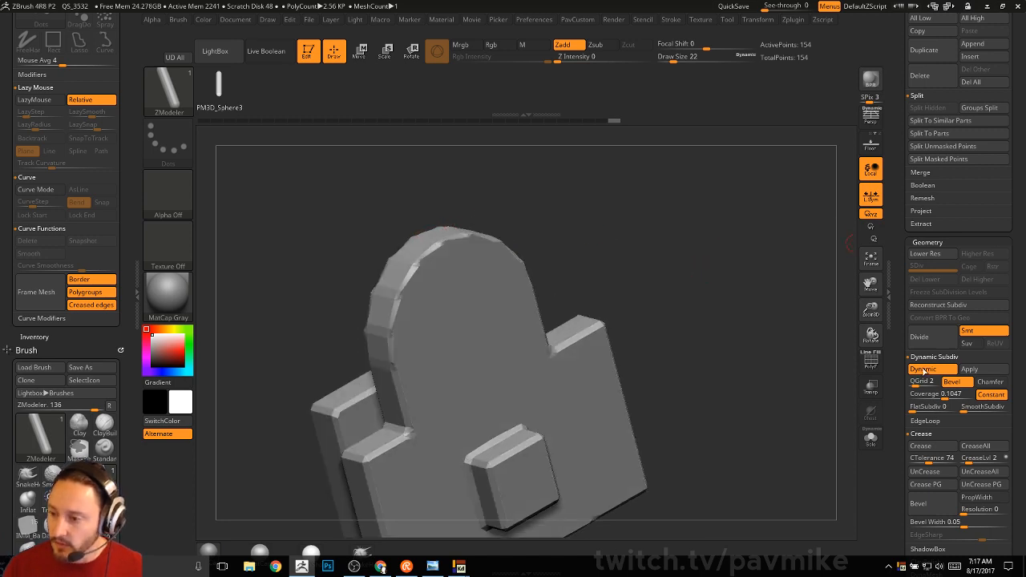
Step: Set QGrid to 0 and SmoothSubdiv to 2 for the dynamic subdivision, and show the polyframe
left_click(913, 383)
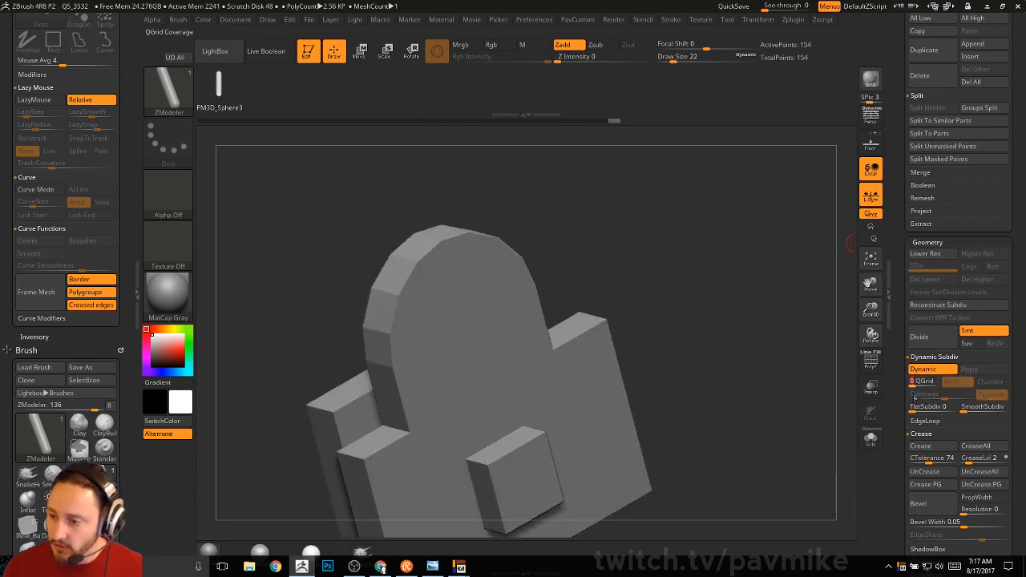
left_click(976, 411)
left_click_drag(685, 281, 770, 327)
left_click(869, 361)
left_click_drag(770, 394, 768, 388)
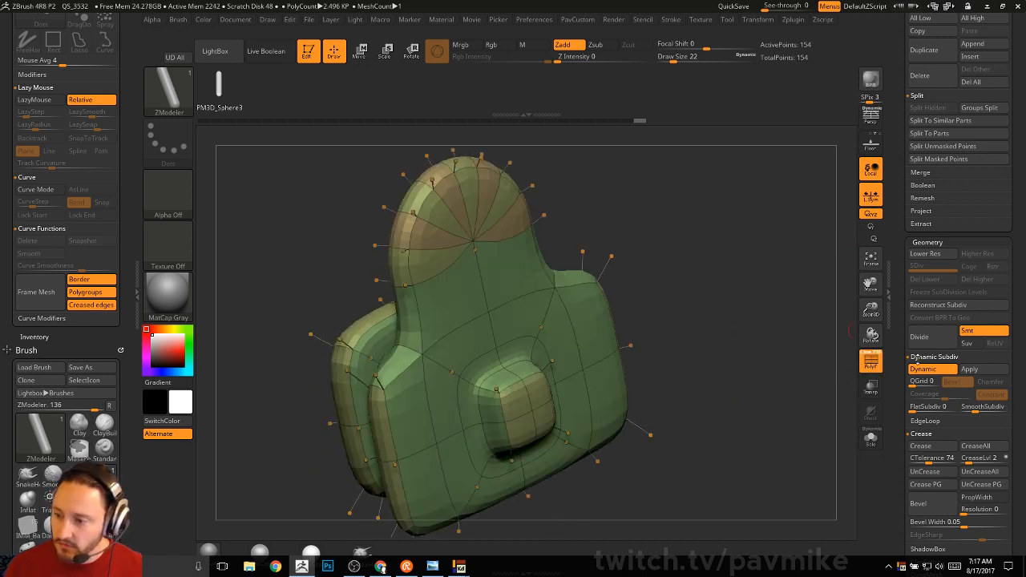
Step: Crease the model's edges with the crease tolerance of 74 and hide the polyframe
left_click_drag(903, 447, 903, 387)
left_click(922, 386)
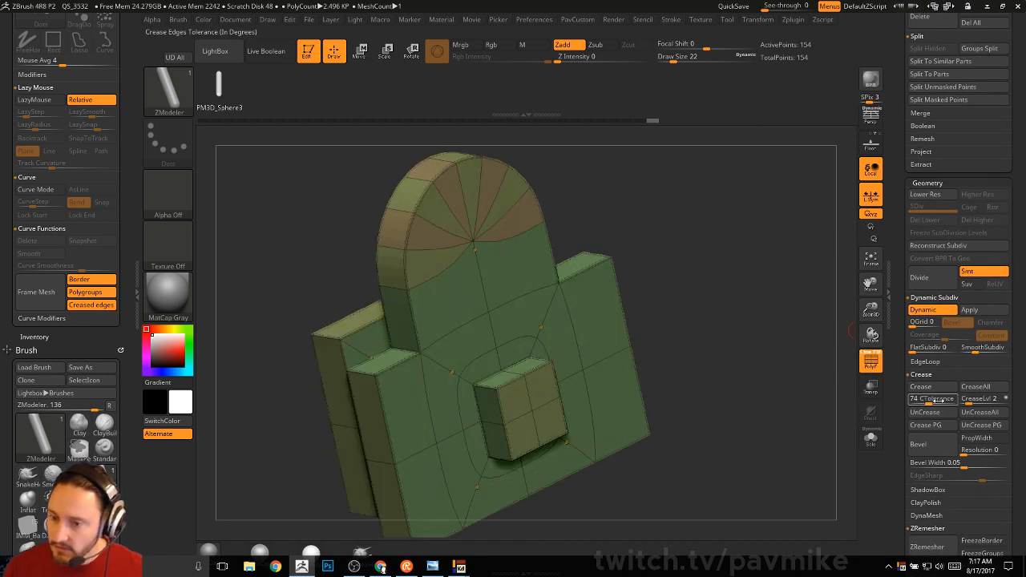
left_click_drag(757, 377, 764, 347)
left_click(870, 361)
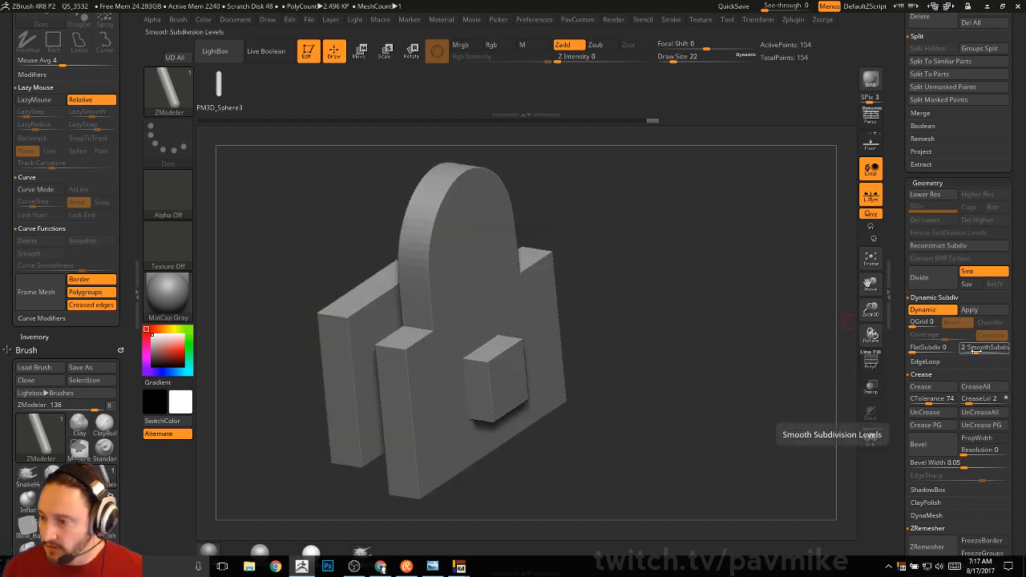
Step: Set CreaseLvl to 3 and SmoothSubdiv to 4 to soften the creased edges, and show the polyframe
left_click(979, 348)
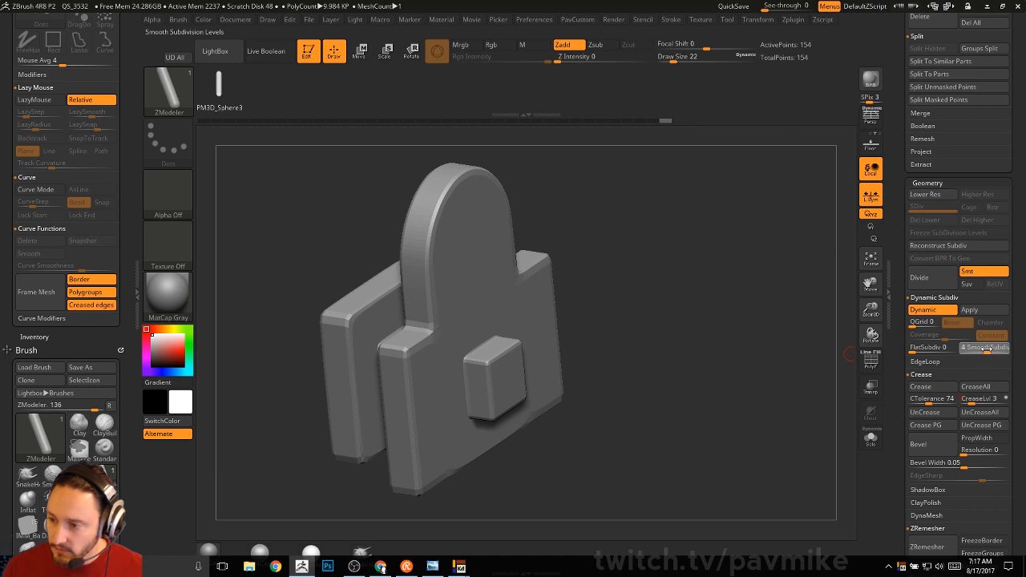
left_click_drag(723, 343, 689, 324)
left_click(870, 361)
Step: Delete the upper face on the same narrow side of both plates and turn off dynamic subdivision
left_click_drag(789, 332, 685, 302)
key("space")
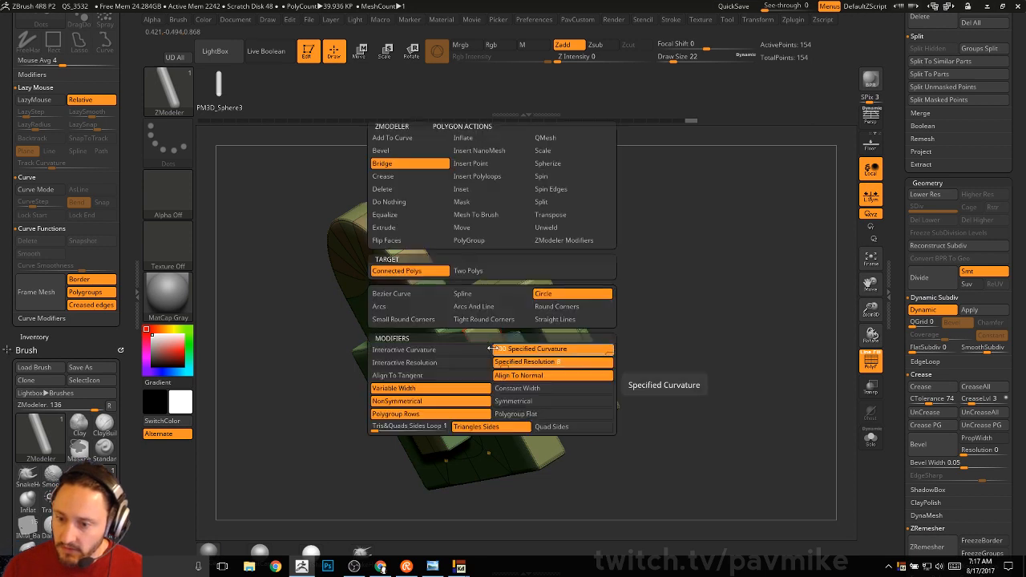
left_click(403, 189)
left_click(524, 382)
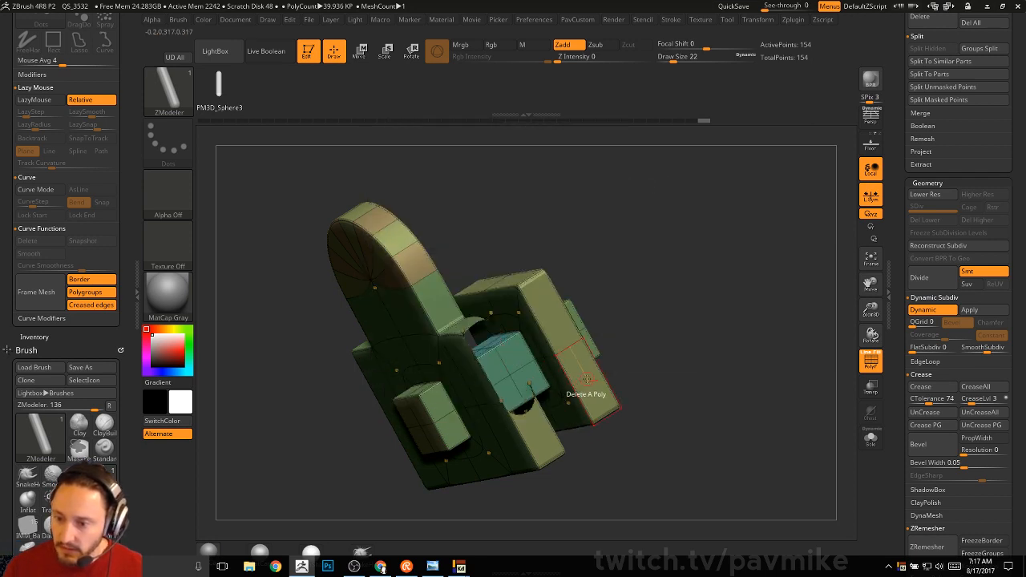
left_click(559, 308)
left_click_drag(621, 281, 710, 273)
key("shift+d")
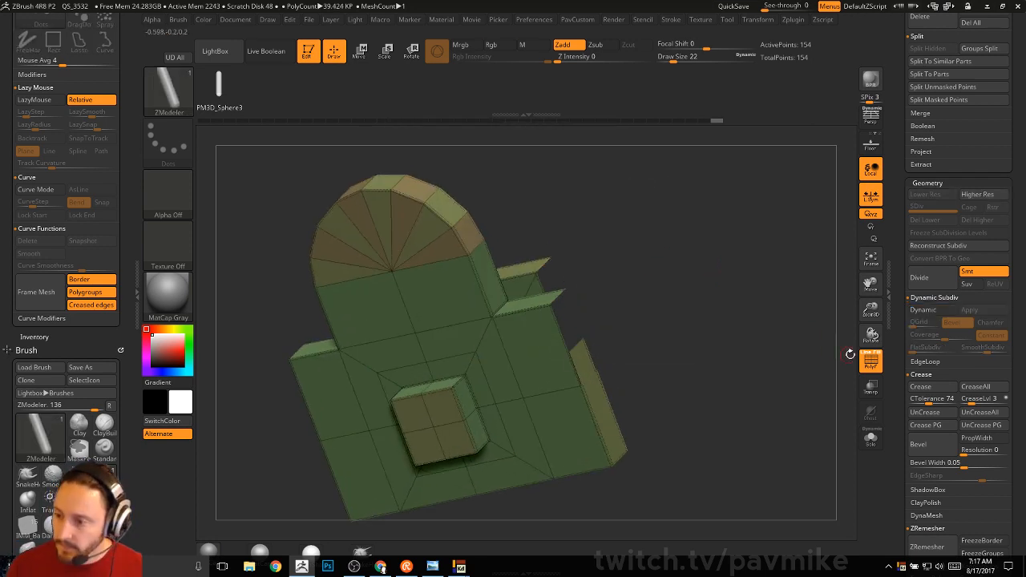
Step: Bridge the two side openings with a Spline using the Two Holes target, and preview the handle under dynamic subdivision
left_click_drag(844, 353, 712, 310)
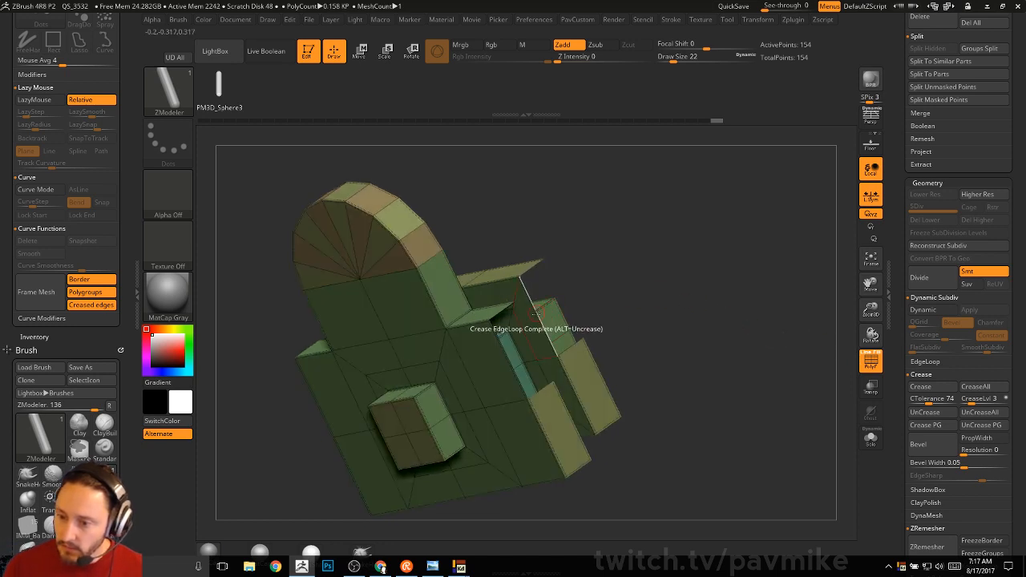
key("space")
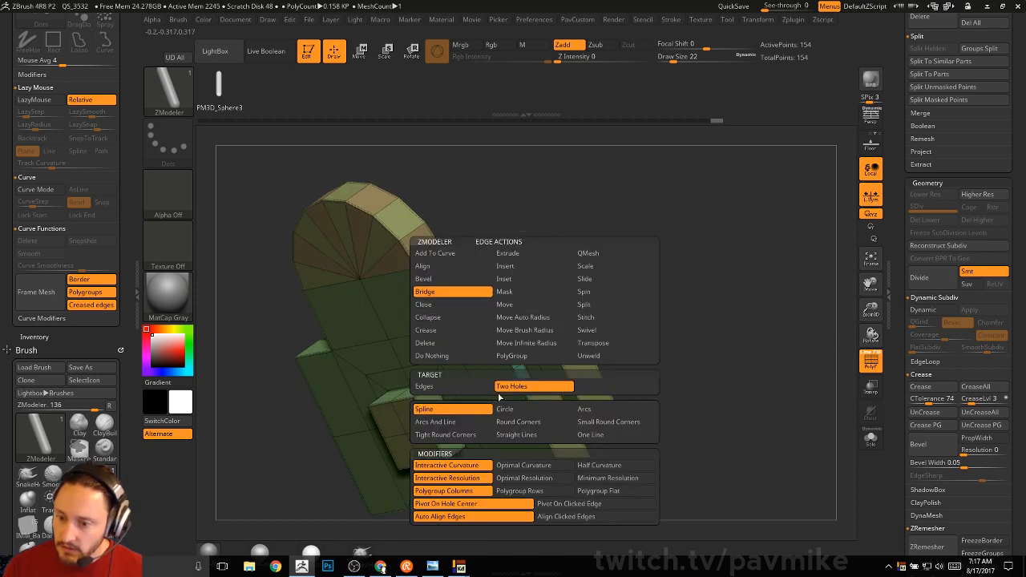
left_click_drag(506, 341, 742, 330)
key("d")
key("shift+f")
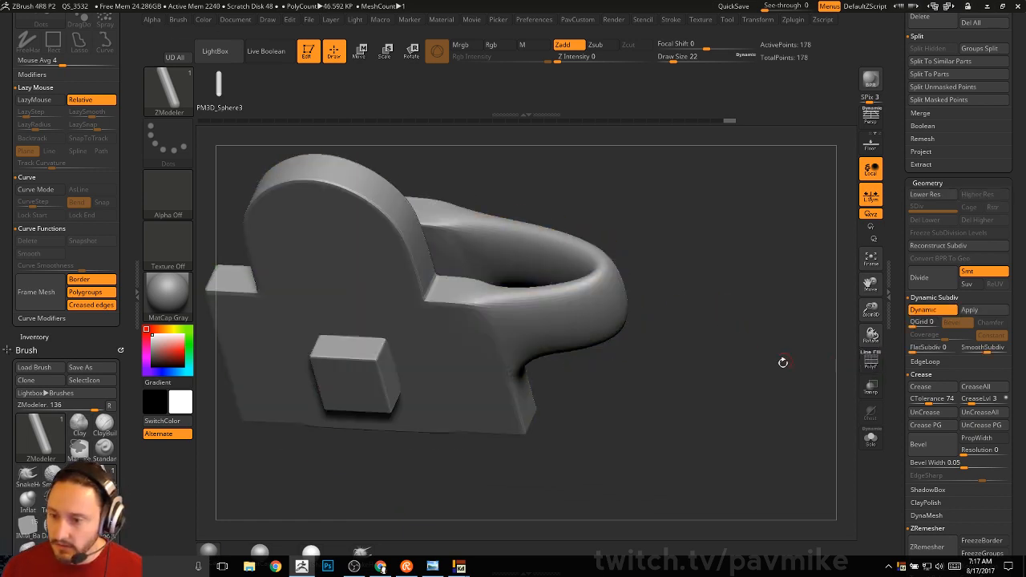
left_click_drag(842, 360, 494, 294)
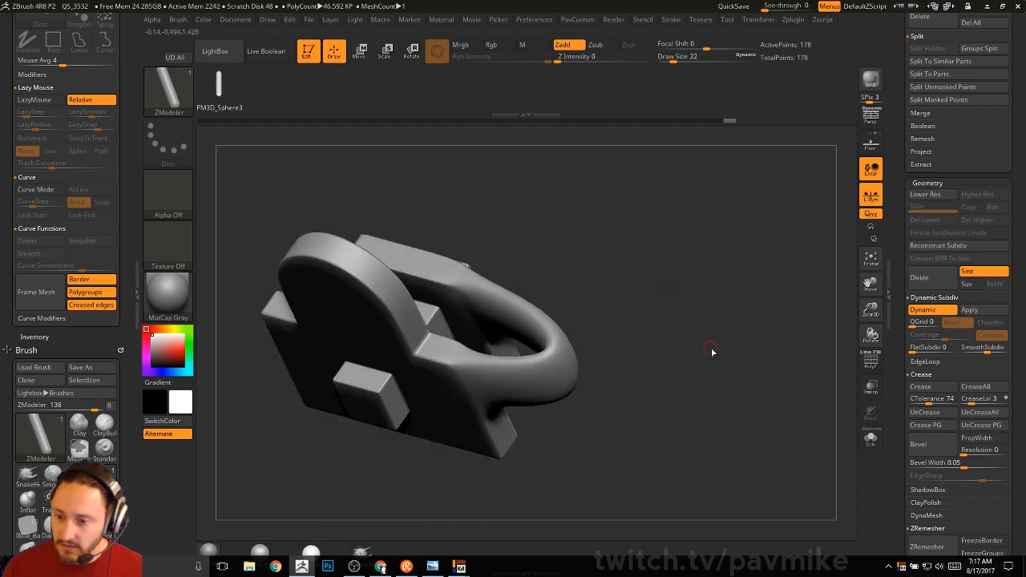
Step: Crease the handle's edges, set the crease tolerance to 84, and crease again before re-enabling dynamic subdivision
key("1")
left_click(687, 437)
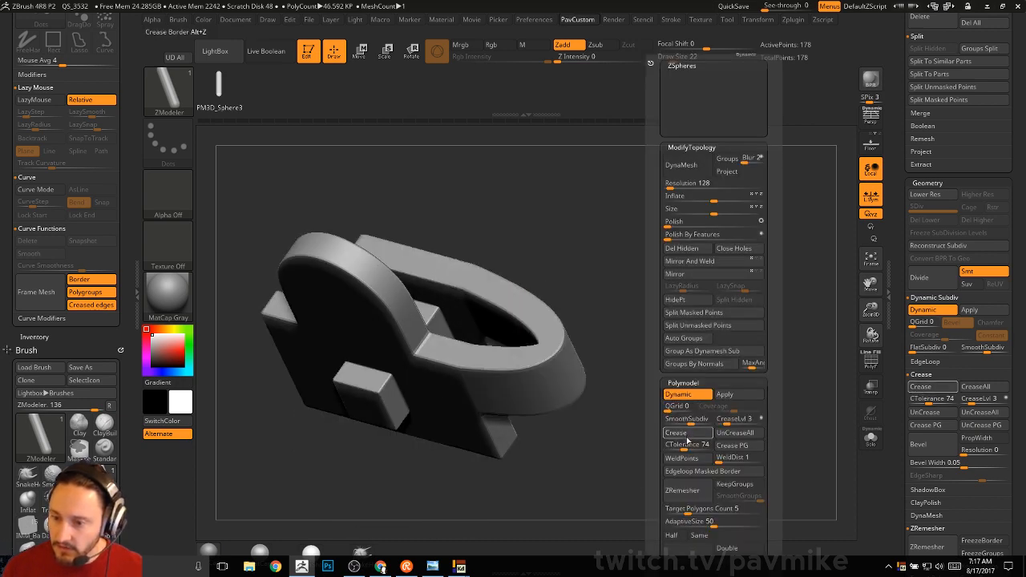
key("shift+d")
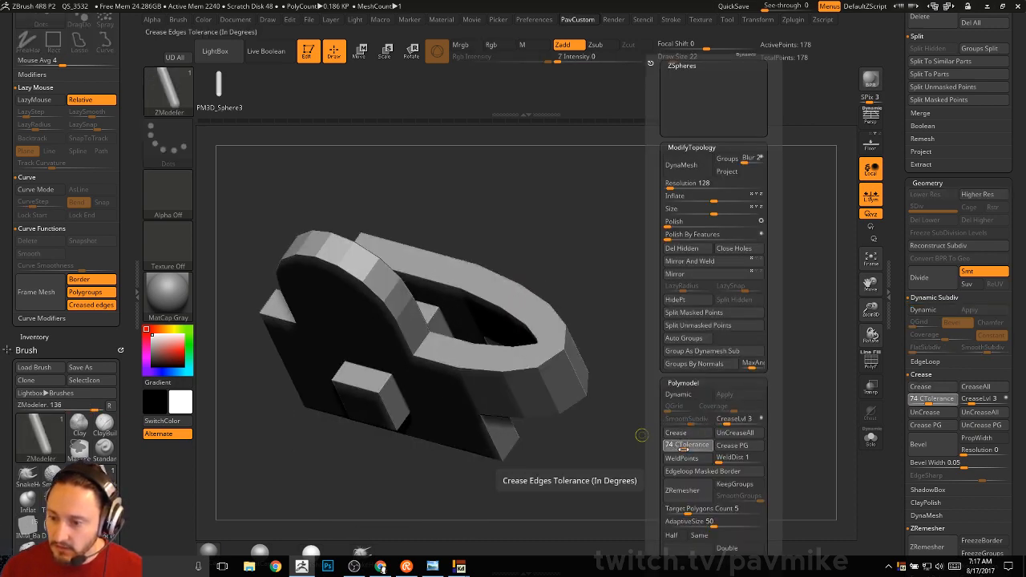
left_click_drag(686, 449, 690, 449)
left_click(689, 437)
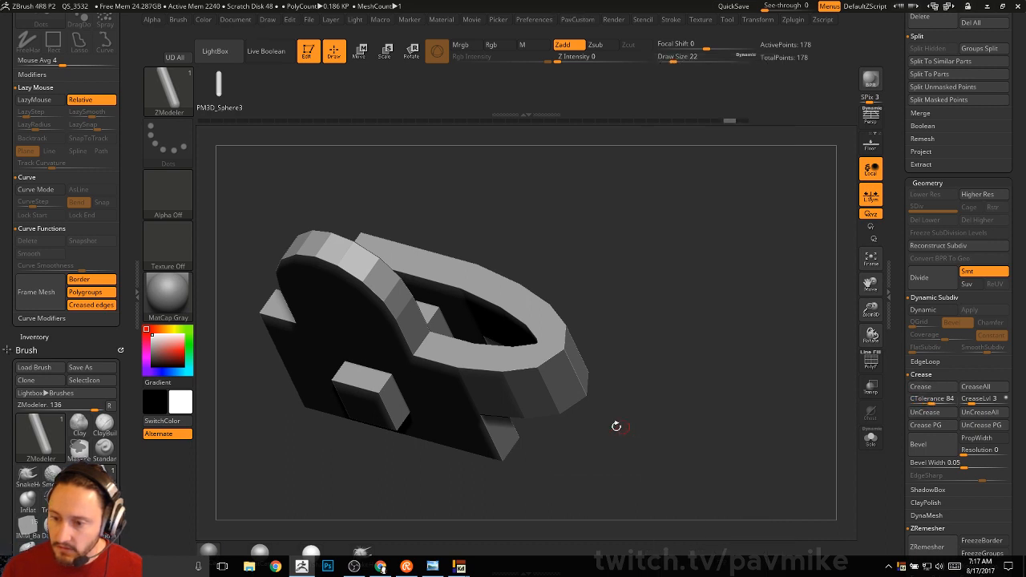
key("shift+d")
left_click_drag(686, 407, 797, 367)
Step: Set the ZModeler edge action to Crease with the single Edge target
key("shift+f")
key("shift+f")
key("space")
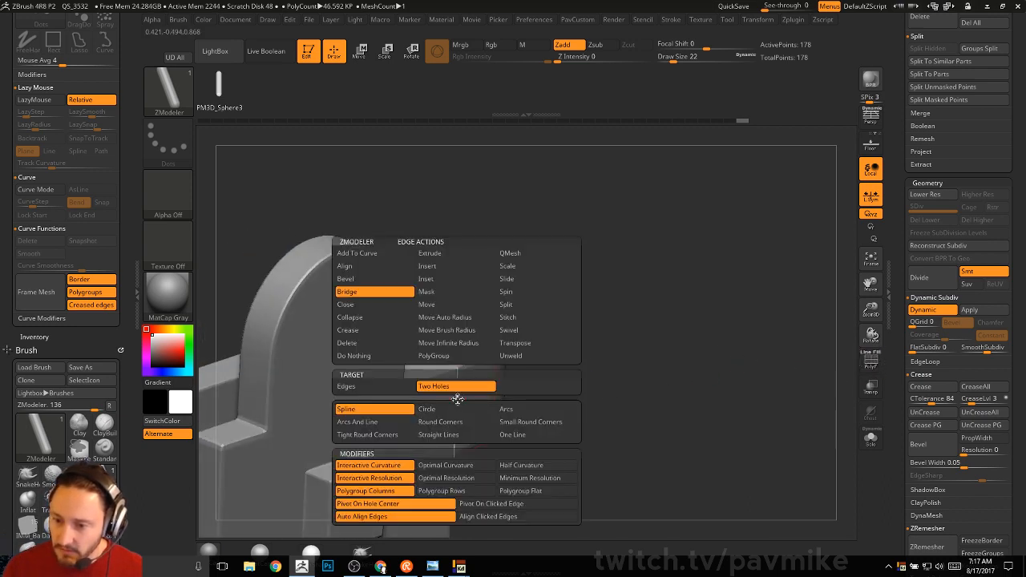
left_click(367, 332)
left_click(368, 388)
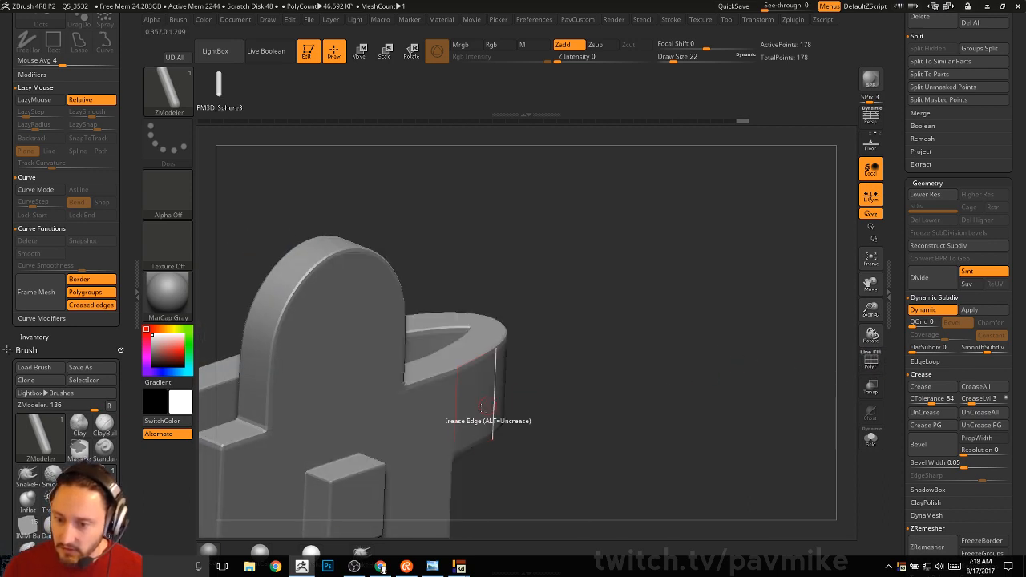
mouse_move(586, 303)
left_mouse_down()
mouse_move(588, 375)
mouse_move(561, 304)
mouse_move(564, 243)
mouse_move(649, 254)
mouse_move(735, 307)
mouse_move(720, 303)
left_mouse_up()
Step: Turn off dynamic subdivision, show the polyframe and align the model to a straight top view
key("shift")
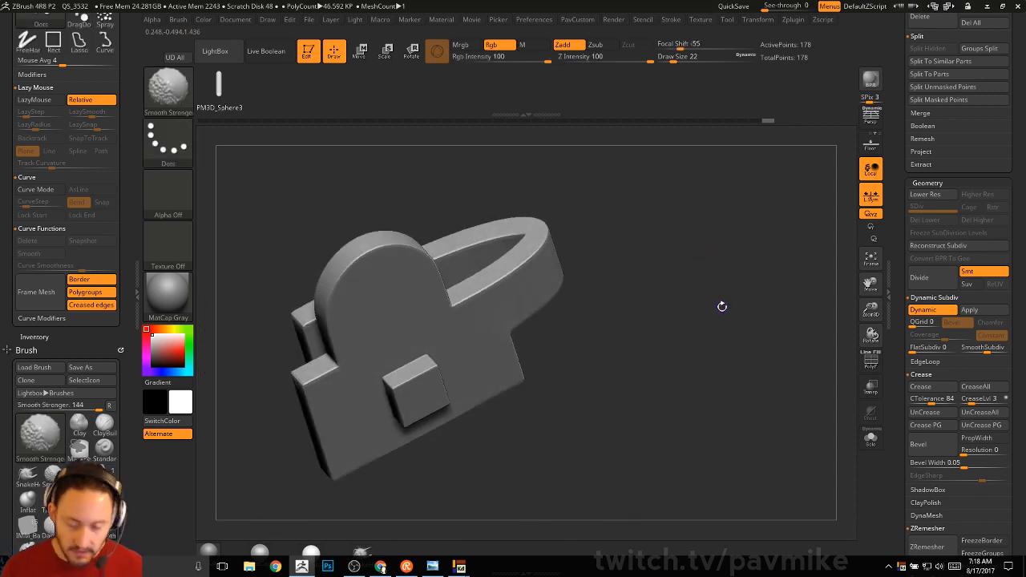
key("shift+d")
key("shift+f")
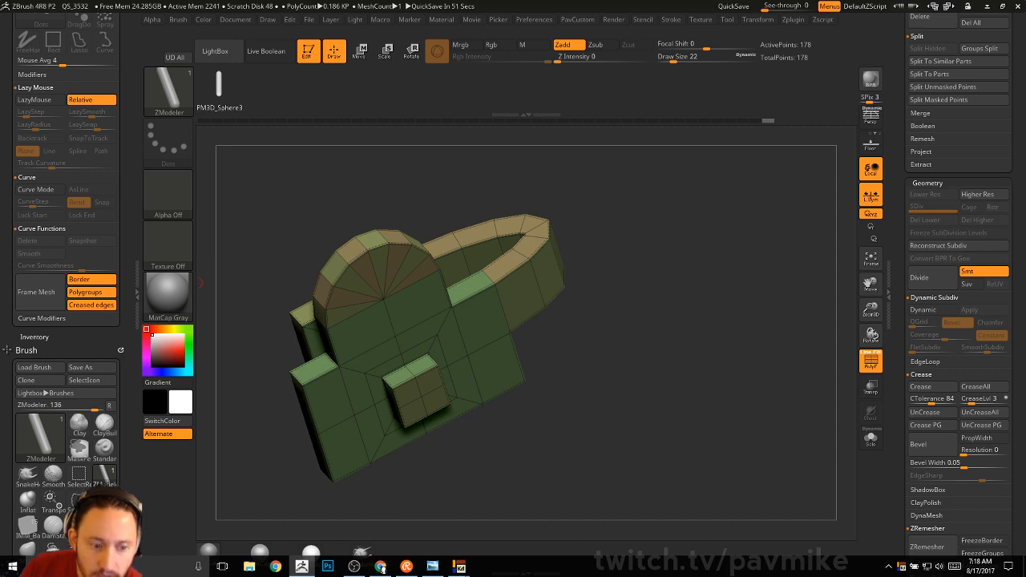
left_click_drag(669, 277, 666, 337)
left_click_drag(664, 310, 678, 339, "shift")
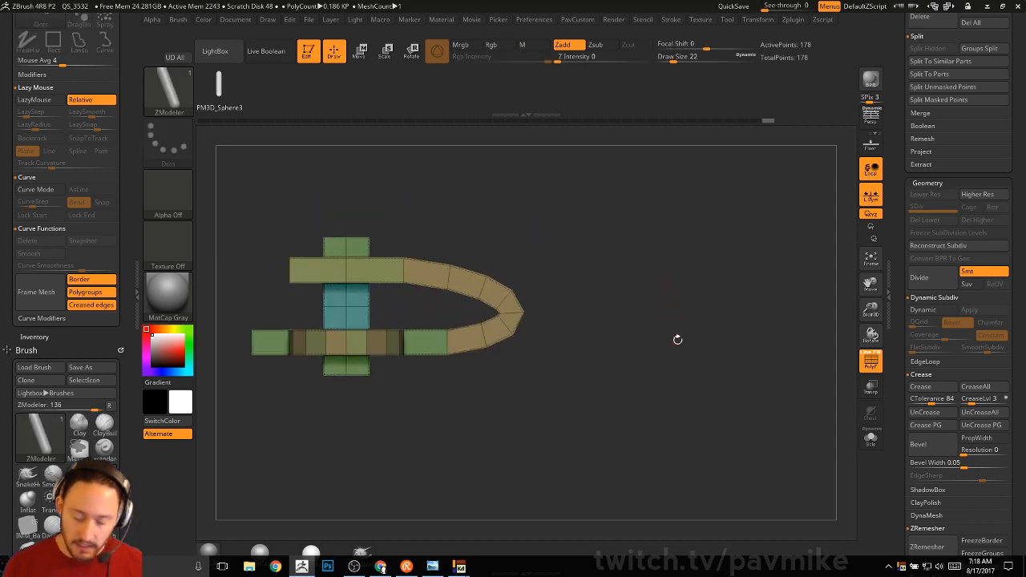
key("w")
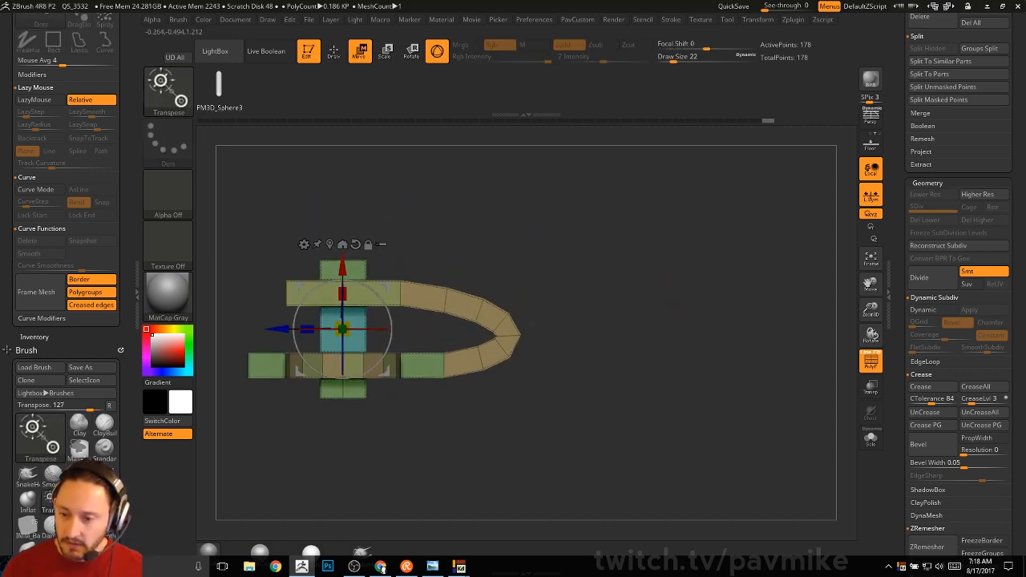
key("q")
left_click_drag(564, 310, 577, 281)
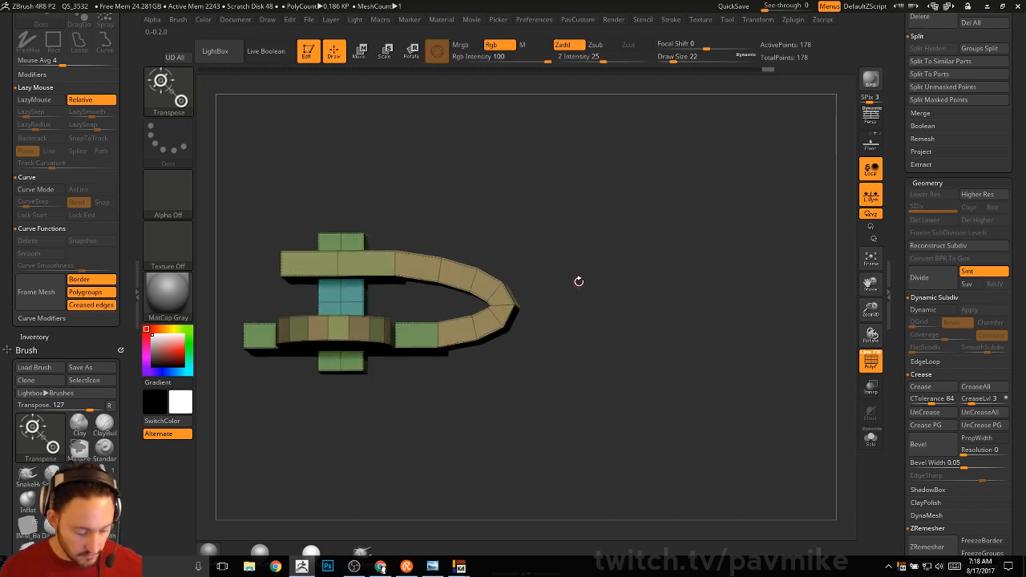
Step: Insert a Cylinder12 from the IMM base primitives on the shorter plate's top face and reset the Move gizmo's orientation
key("1")
key("m")
left_click(451, 387)
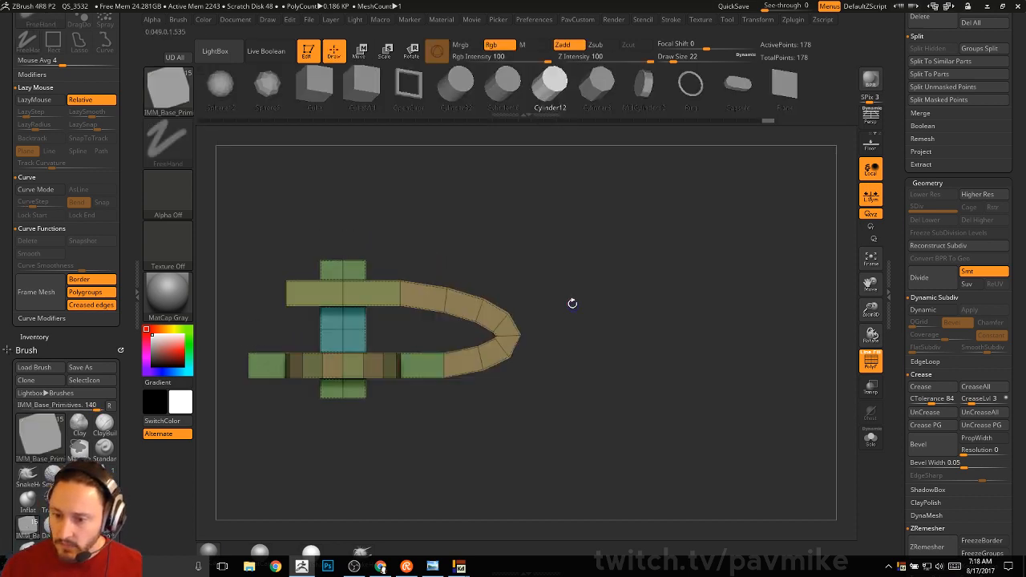
left_click_drag(342, 292, 362, 300)
key("2")
left_click_drag(554, 282, 553, 240)
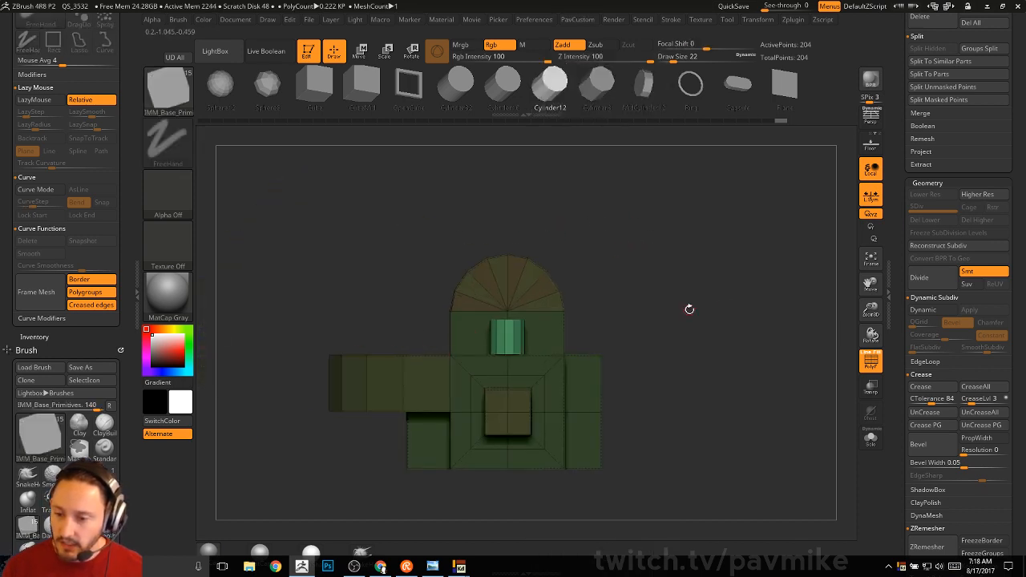
key("w")
left_click(519, 269)
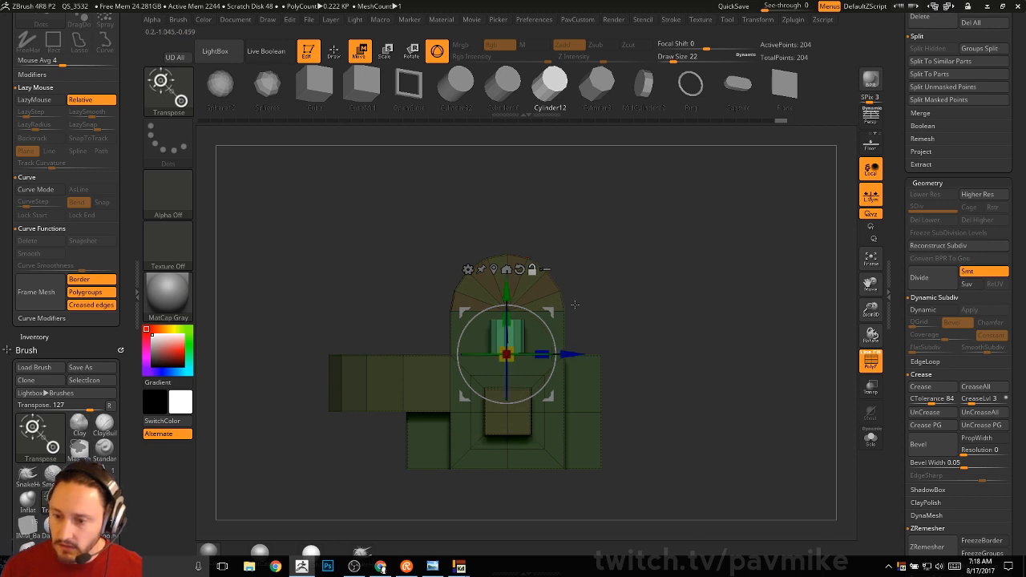
Step: Duplicate the Cylinder12 once along the shorter plate's top edge, keeping the copy at the same height
left_click_drag(574, 354, 519, 355, "ctrl")
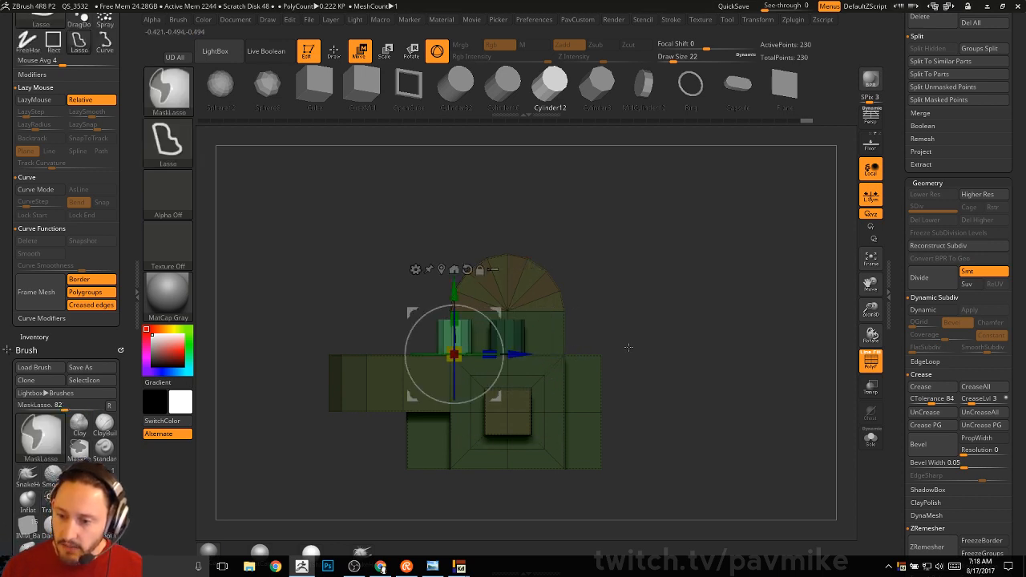
left_click(617, 349, "ctrl")
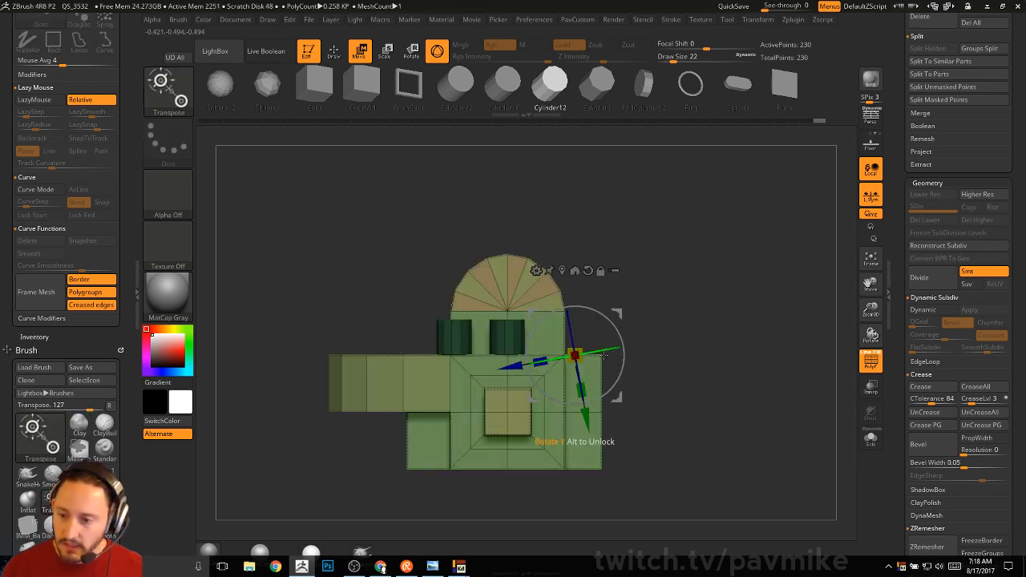
left_click(718, 343, "ctrl")
left_click_drag(657, 279, 702, 282, "alt")
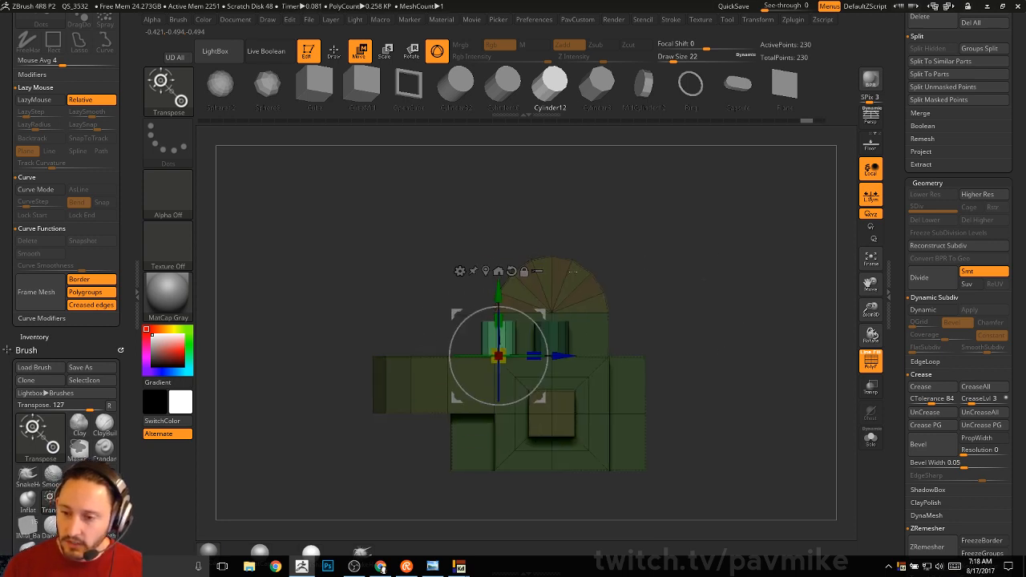
Step: Duplicate the cylinder again at the same spacing and repeat the last action to form a straight row of seven cylinders
left_click_drag(567, 356, 514, 358, "ctrl")
key("1")
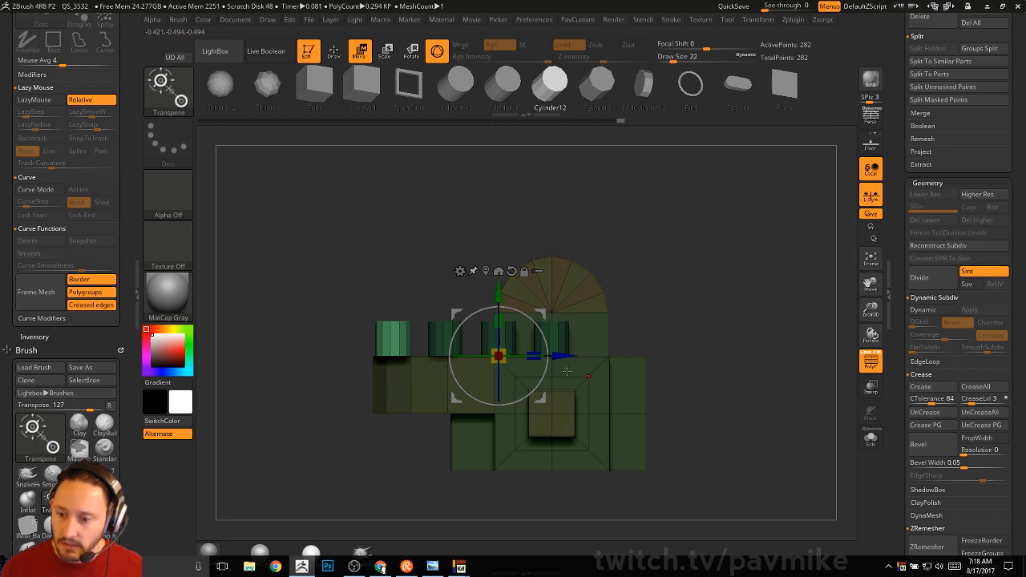
key("1")
key("1")
key("1")
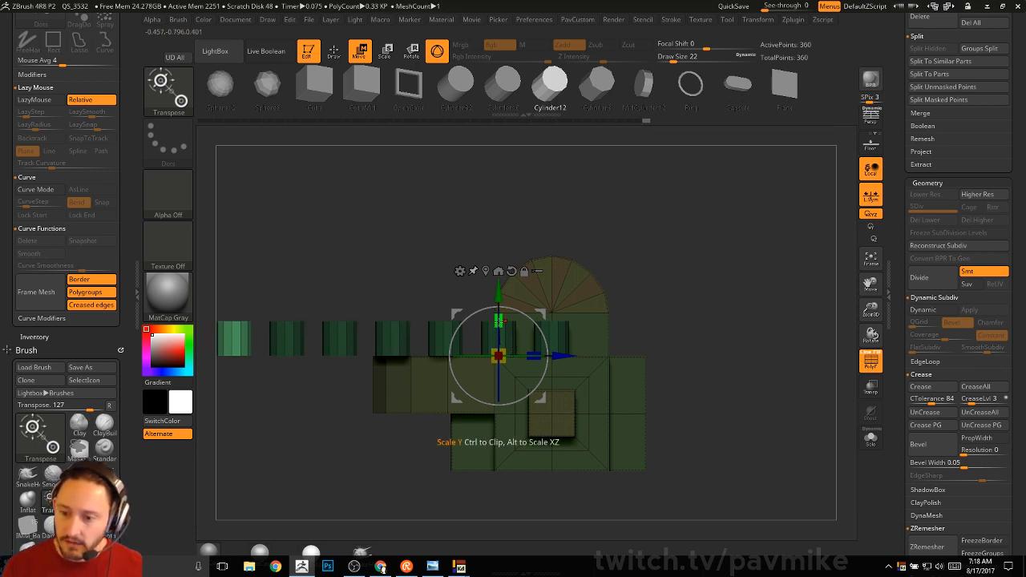
Step: Duplicate the whole model and its cylinder row straight above the original in a straight front view, and turn off Sticky mode
left_click_drag(697, 345, 733, 331)
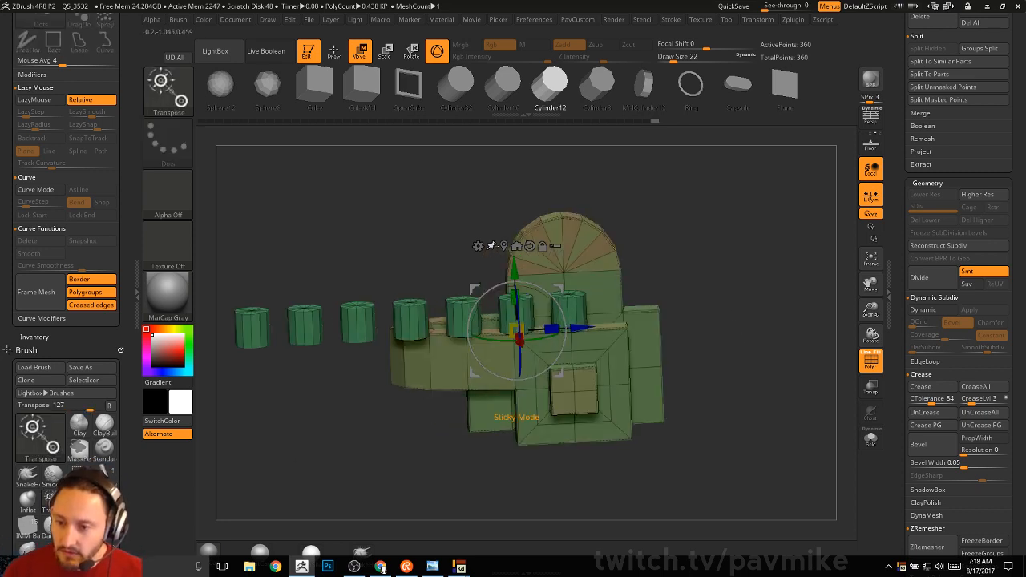
left_click_drag(653, 241, 665, 238, "shift")
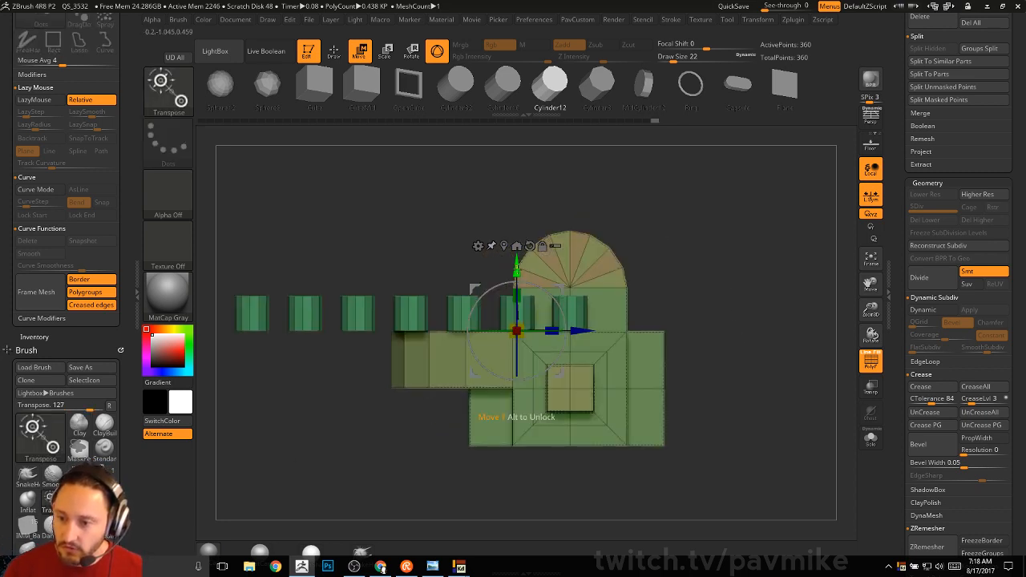
left_click_drag(517, 268, 517, 39)
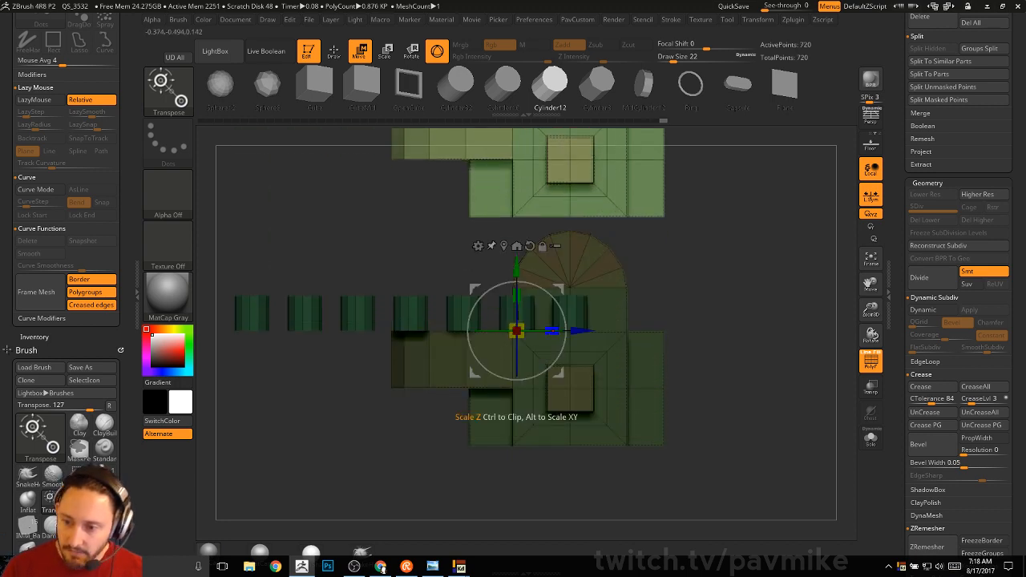
left_click_drag(705, 283, 686, 310, "alt")
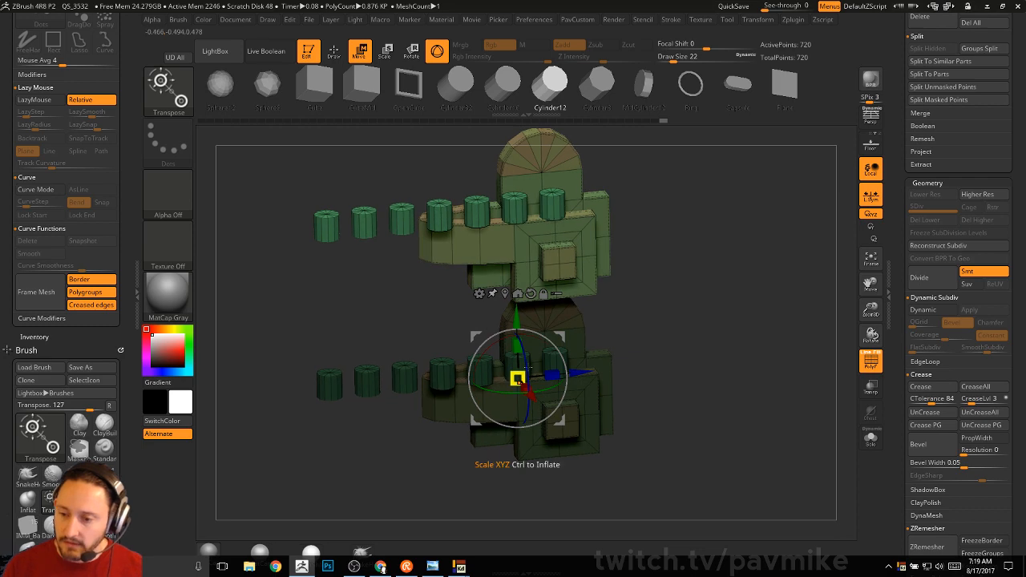
left_click(492, 293)
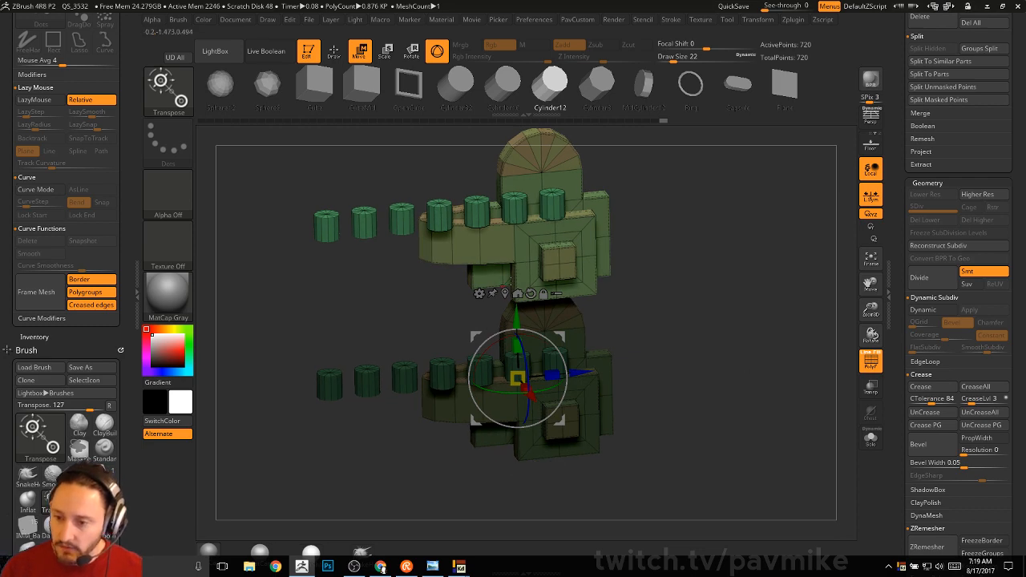
Step: Clear the mask, duplicate the stacked models downward twice, and return to Draw mode
left_click_drag(691, 295, 686, 249, "ctrl")
left_click_drag(509, 264, 521, 441, "ctrl")
left_click_drag(698, 435, 709, 349, "alt")
left_click_drag(491, 352, 489, 472, "ctrl")
mouse_move(666, 448)
left_mouse_down("alt")
mouse_move(655, 284)
mouse_move(601, 313)
mouse_move(710, 307)
mouse_move(735, 334)
mouse_move(585, 357)
left_mouse_up("alt")
key("q")
left_click_drag(645, 274, 669, 366, "alt")
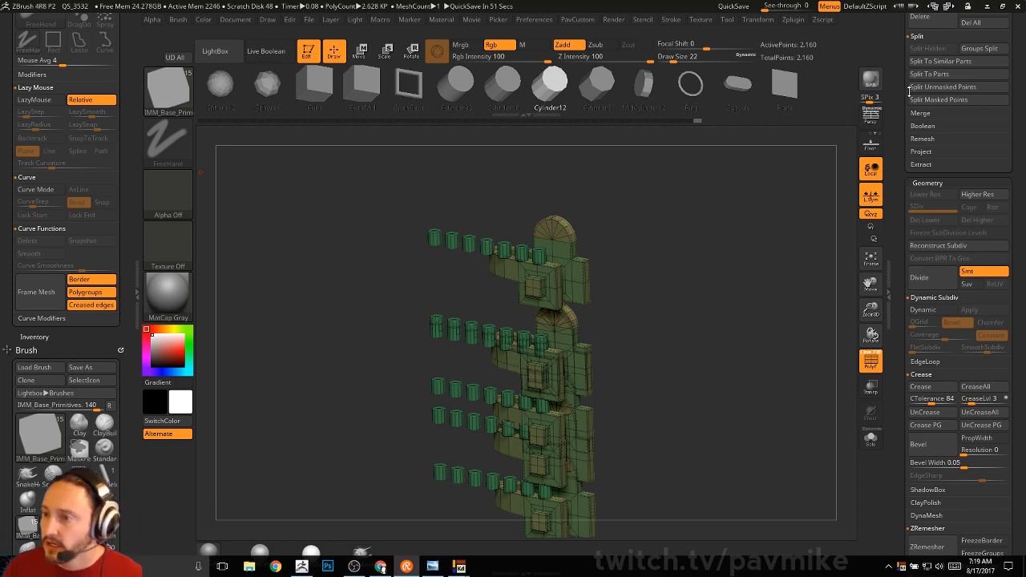
Step: Bring the Tool palette back to its beginning and remove the docked Stroke and Brush palettes from the tray
left_click_drag(909, 91, 907, 256)
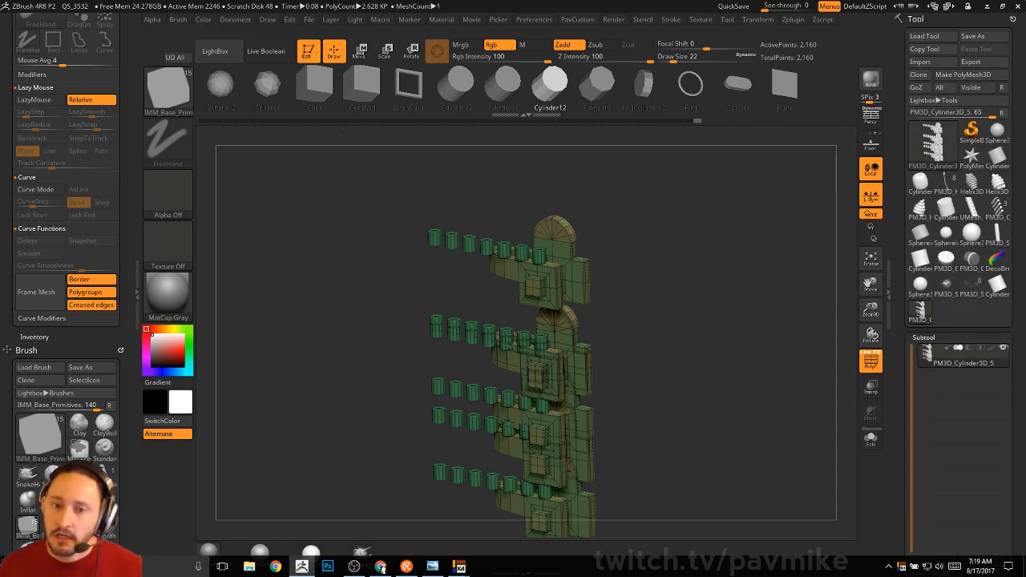
left_click_drag(124, 64, 127, 128)
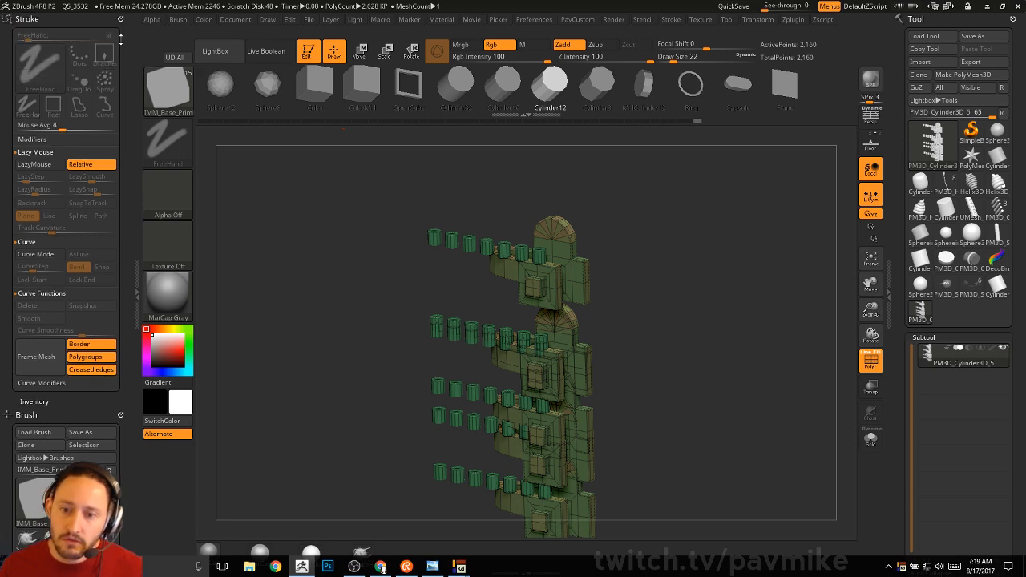
left_click(119, 17)
left_click(118, 18)
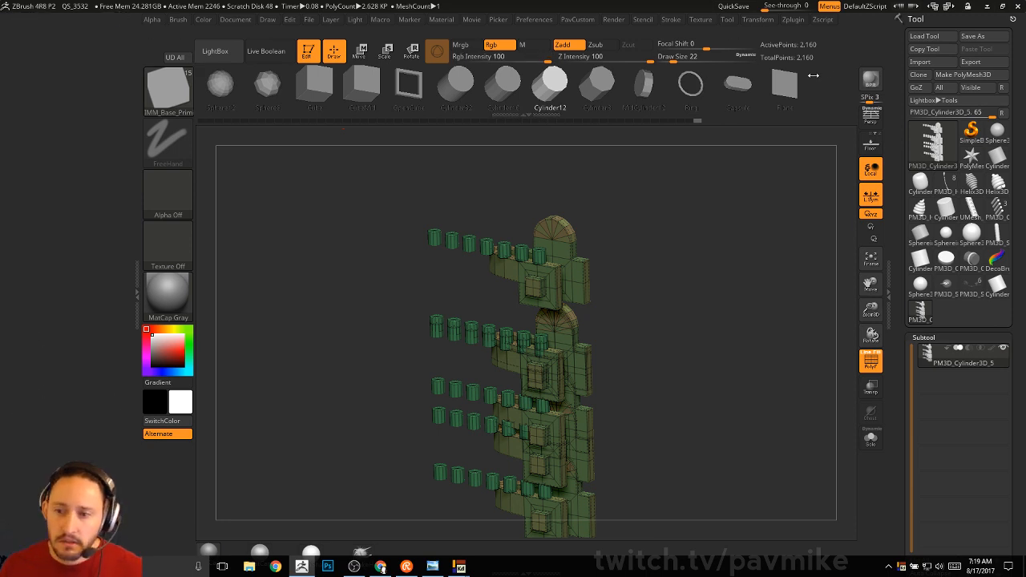
Step: Dock the Zplugin palette in the tray and expand the FBX ExportImport options
left_click(793, 21)
left_click_drag(786, 34, 94, 240)
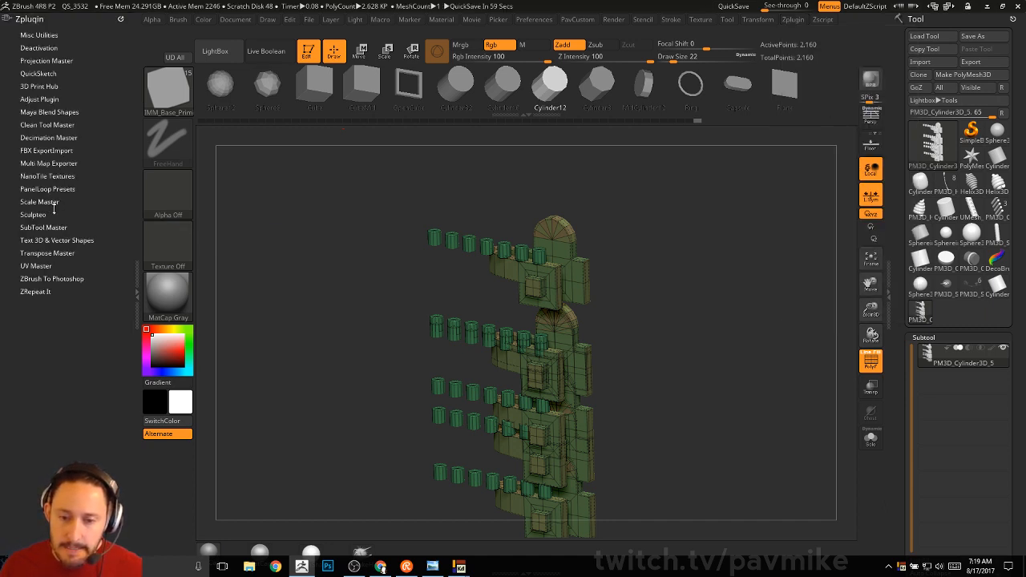
left_click(50, 150)
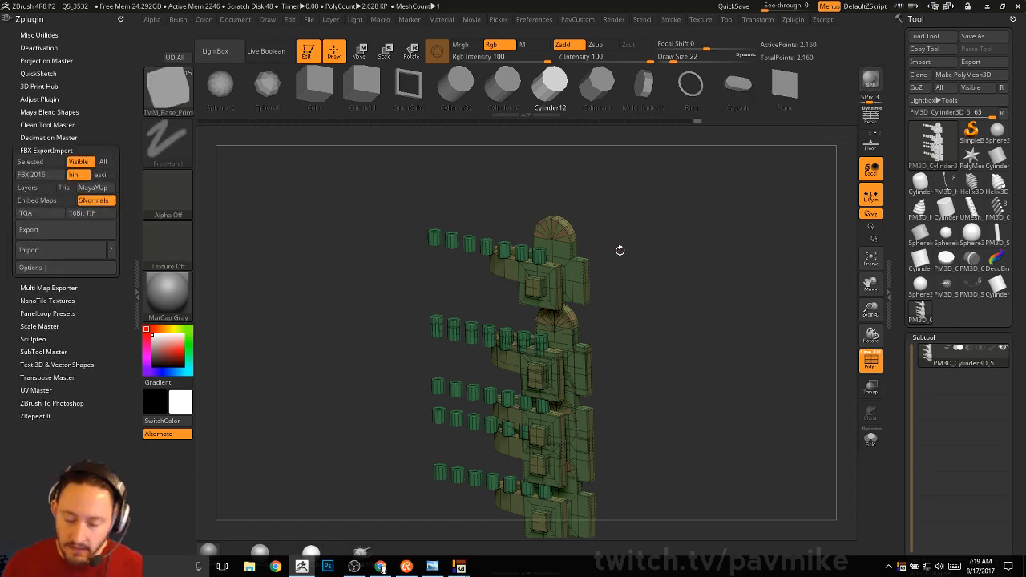
left_click_drag(625, 250, 577, 273)
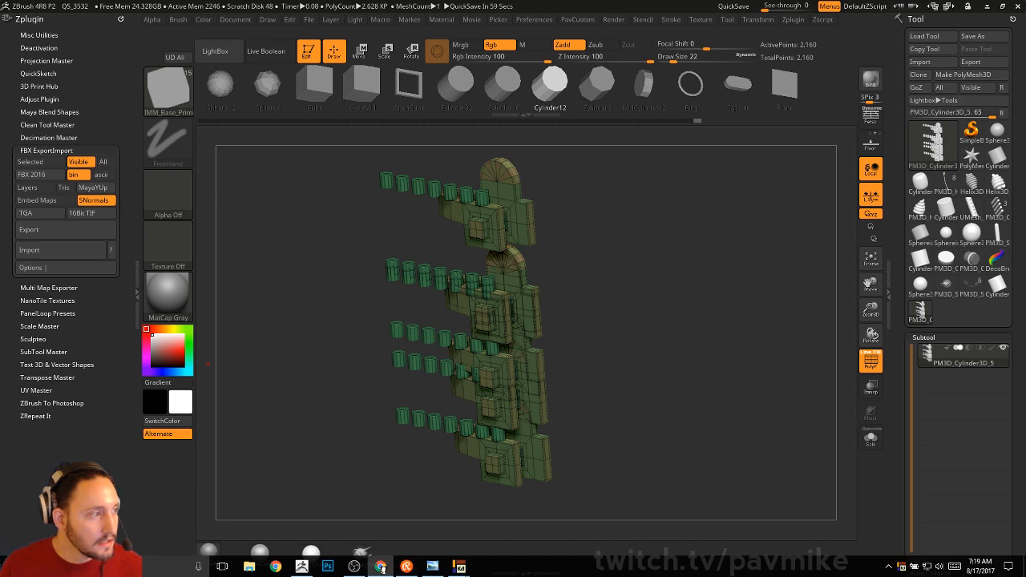
Step: Close ZBrush, answer the exit dialog, and launch a fresh ZBrush session
key("super")
key("super")
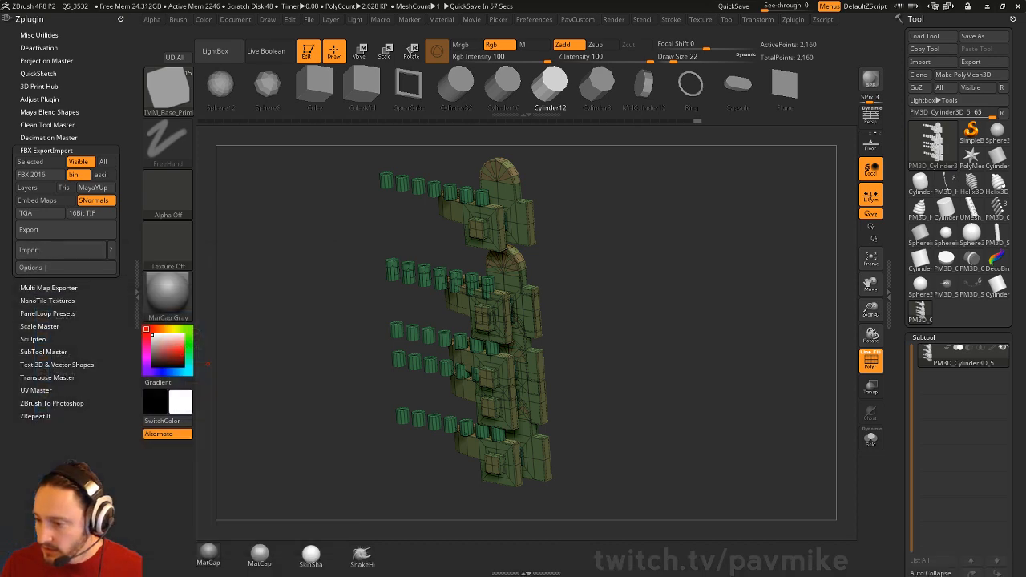
left_click(1013, 6)
left_click(522, 320)
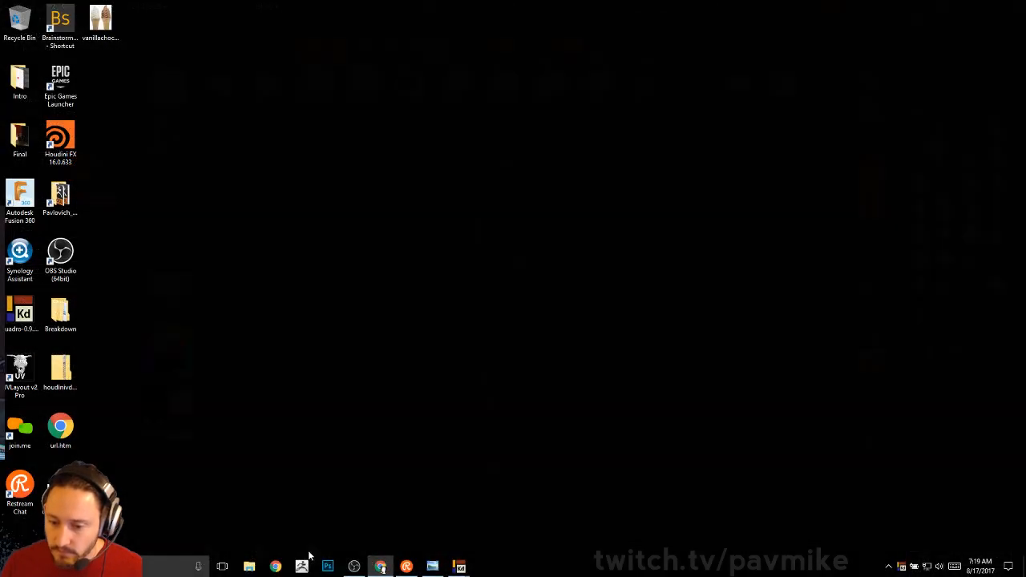
left_click(302, 562)
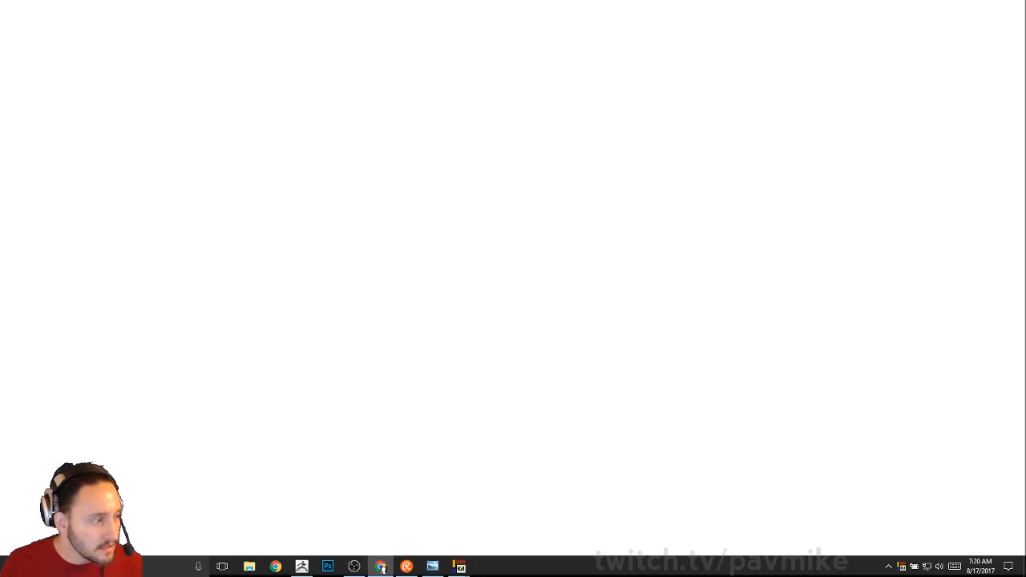
left_click_drag(373, 298, 353, 213)
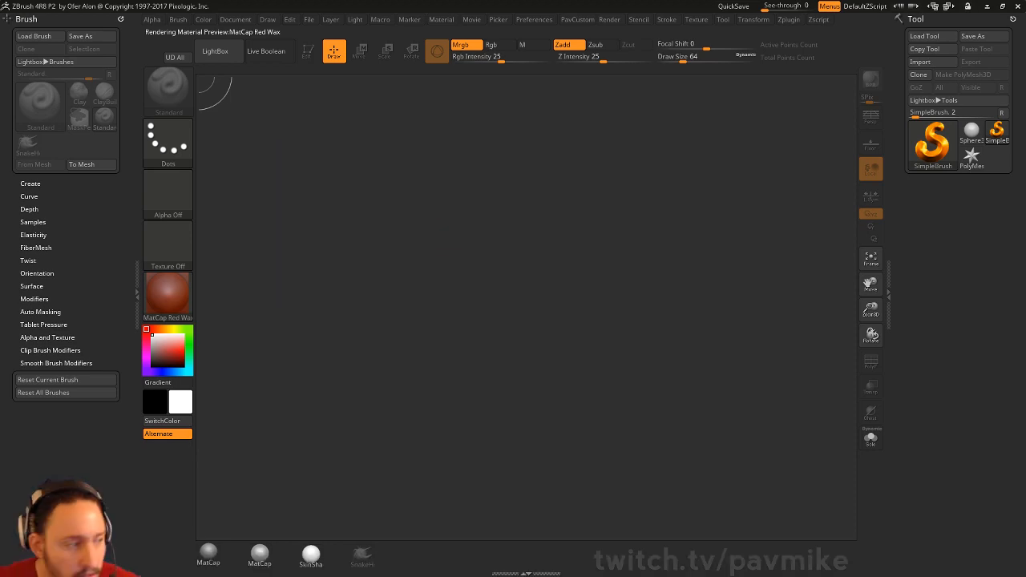
Step: Import a1.png as a texture from the Reference folder inside the streaming directory's Pickle project, and hide LightBox
left_click(695, 19)
left_click(716, 39)
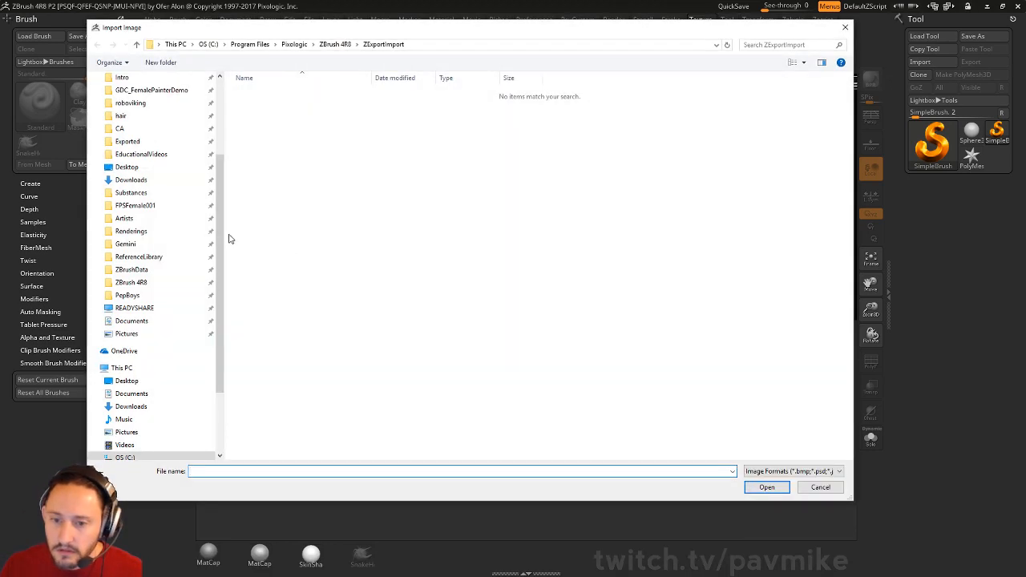
scroll(160, 200, "up", 4)
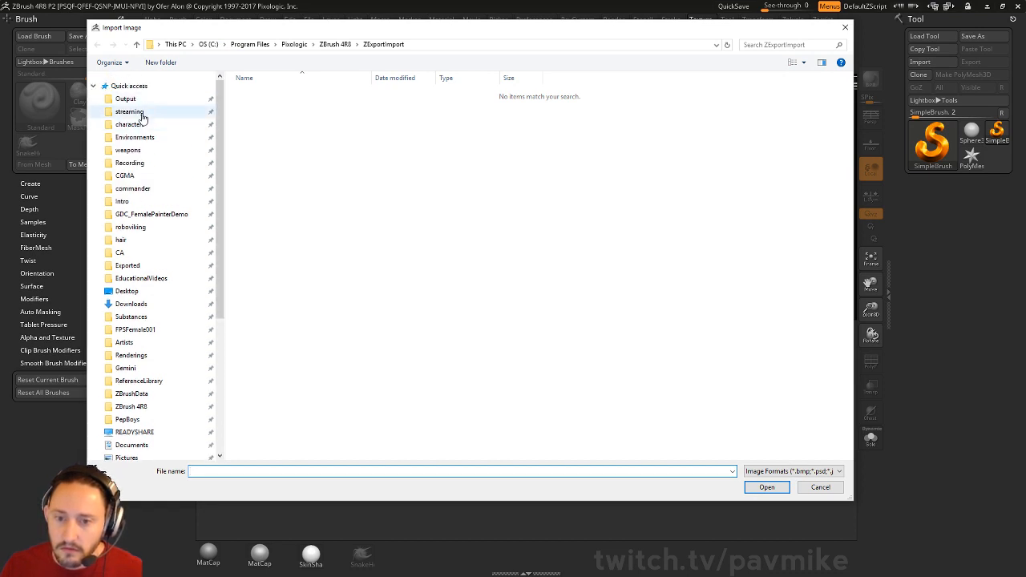
left_click(129, 112)
double_click(268, 127)
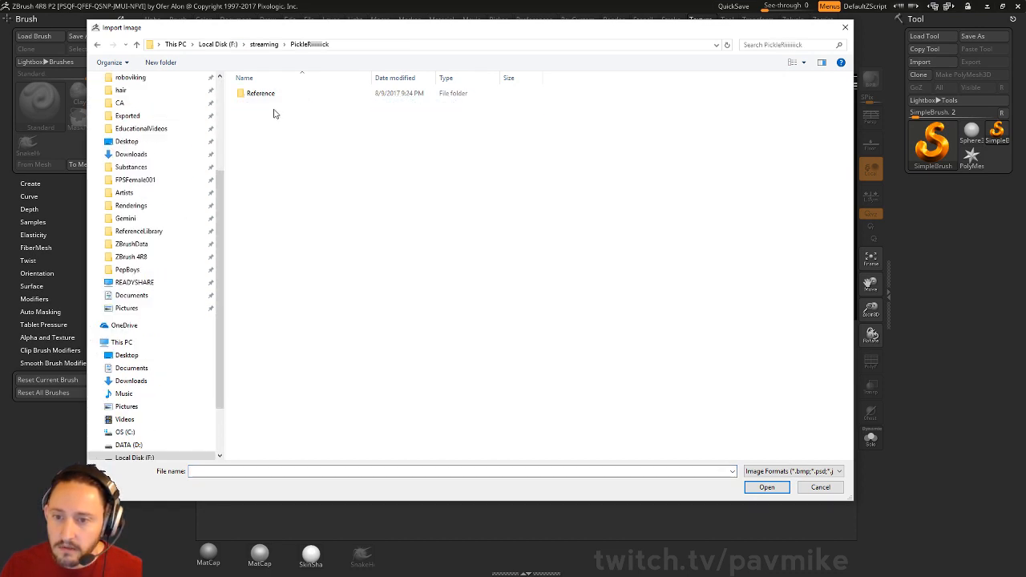
double_click(272, 95)
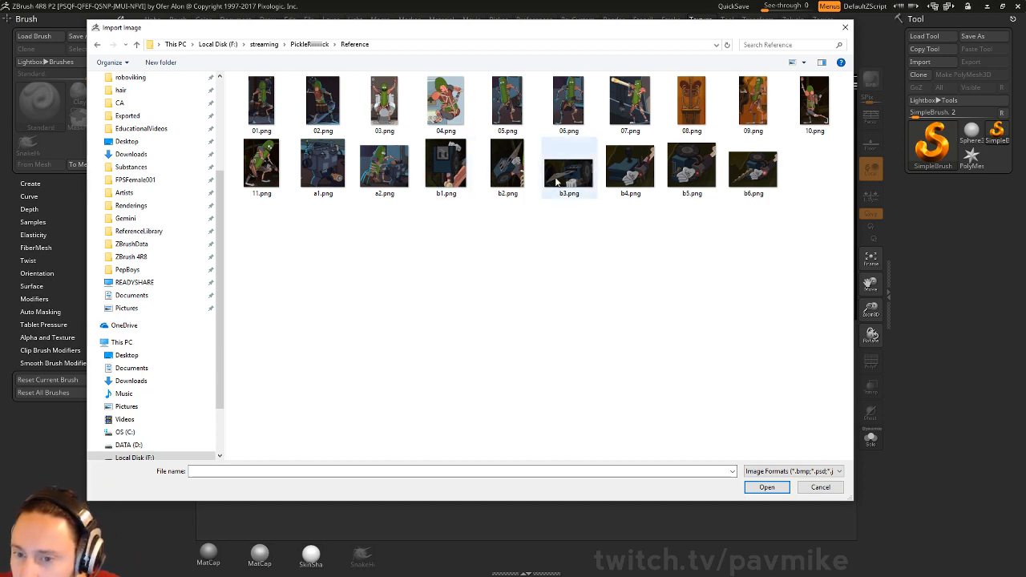
double_click(323, 164)
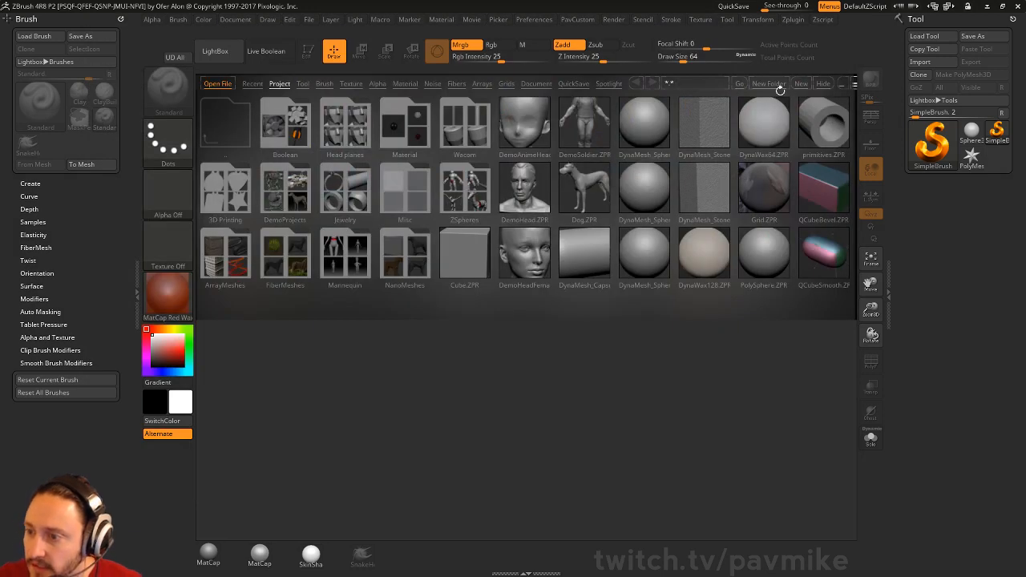
left_click(823, 84)
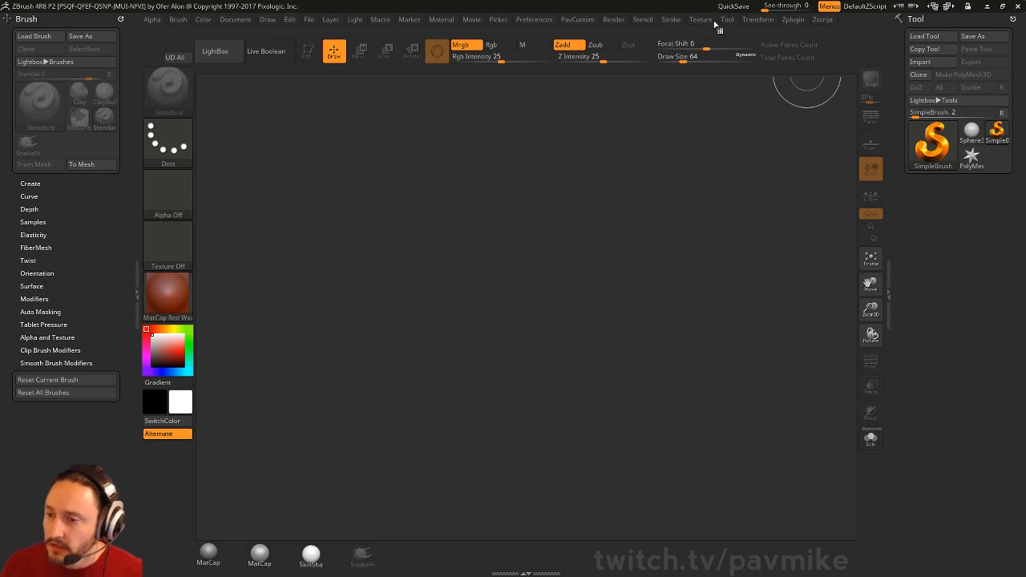
Step: Add the a1 texture to Spotlight, scale the image down to fit the canvas, and fade it to partial transparency
left_click(701, 19)
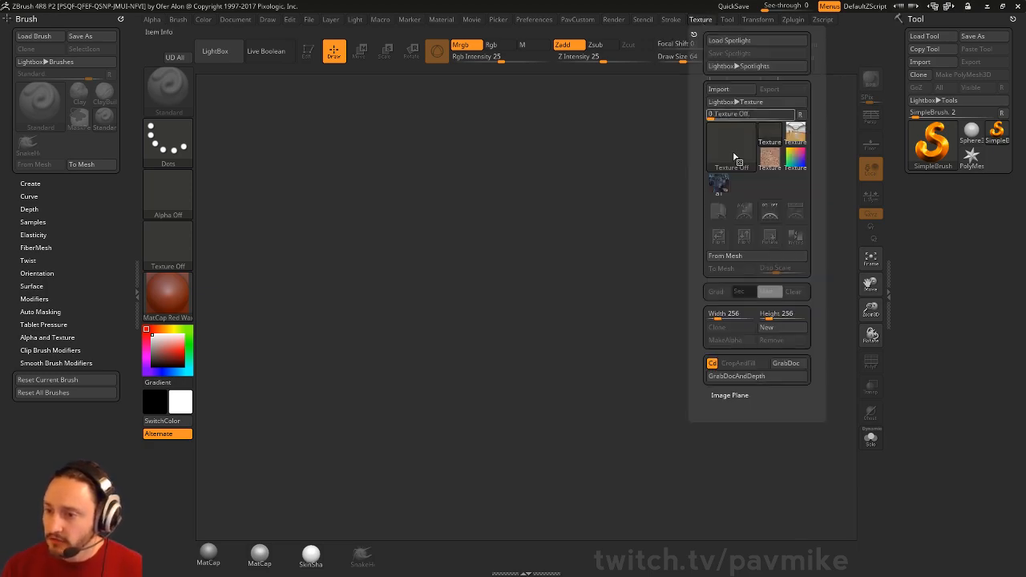
left_click(722, 188)
left_click(793, 215)
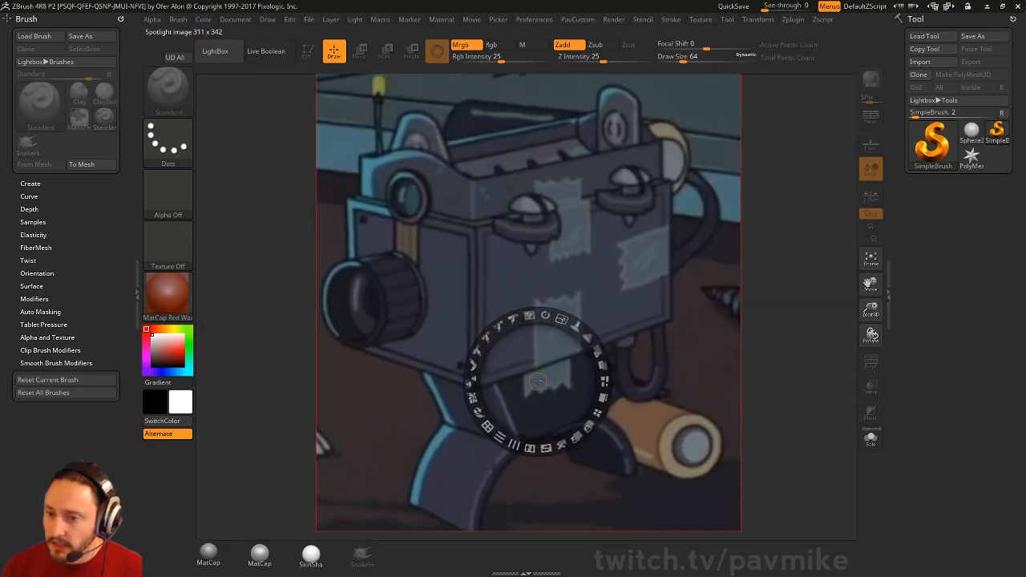
left_click_drag(598, 348, 541, 311)
left_click(653, 257)
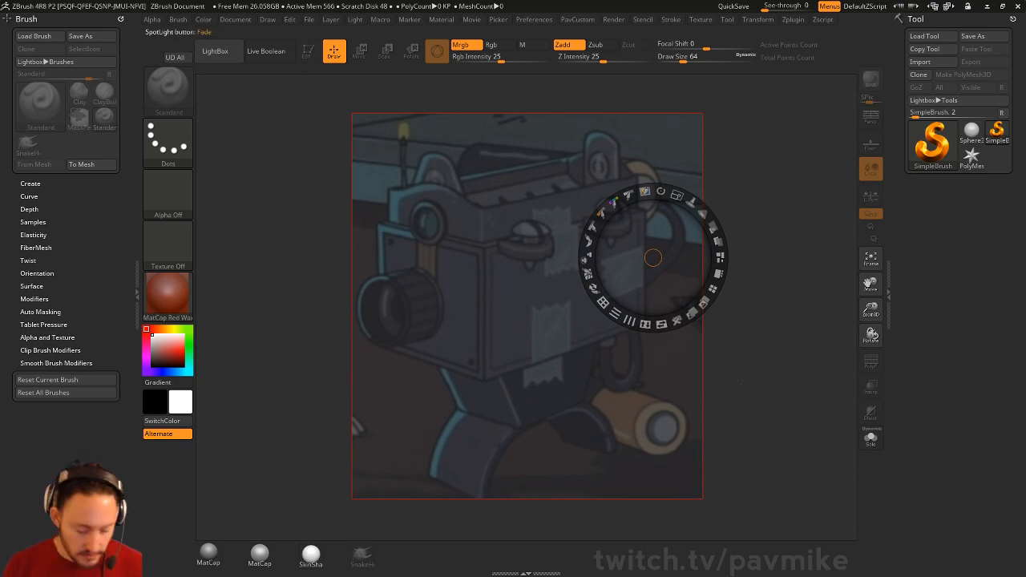
Step: Toggle Spotlight's display, leave Spotlight editing with the faded reference still shown, and set the Draw Size to 23
key("shift+z")
key("shift+z")
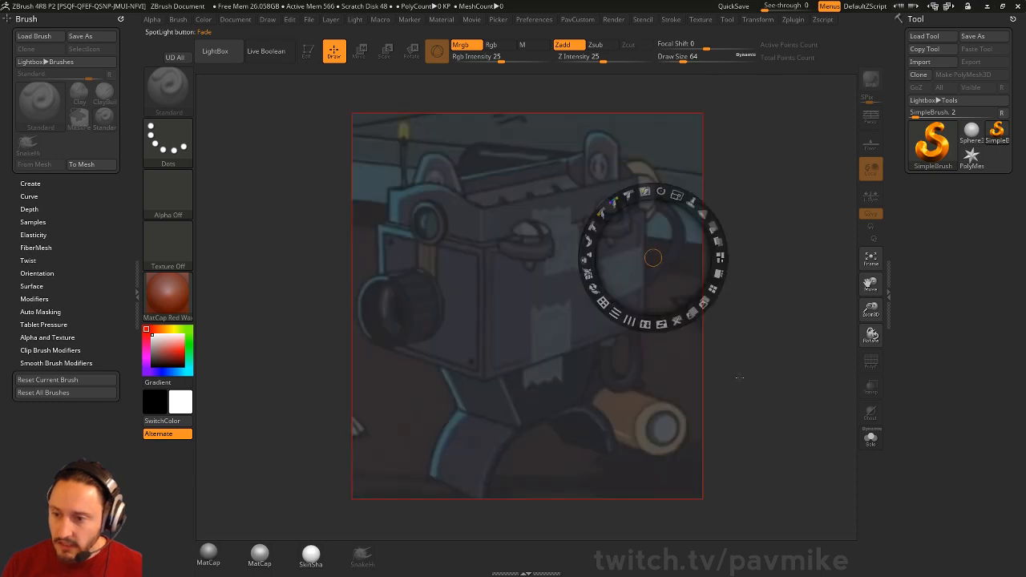
key("z")
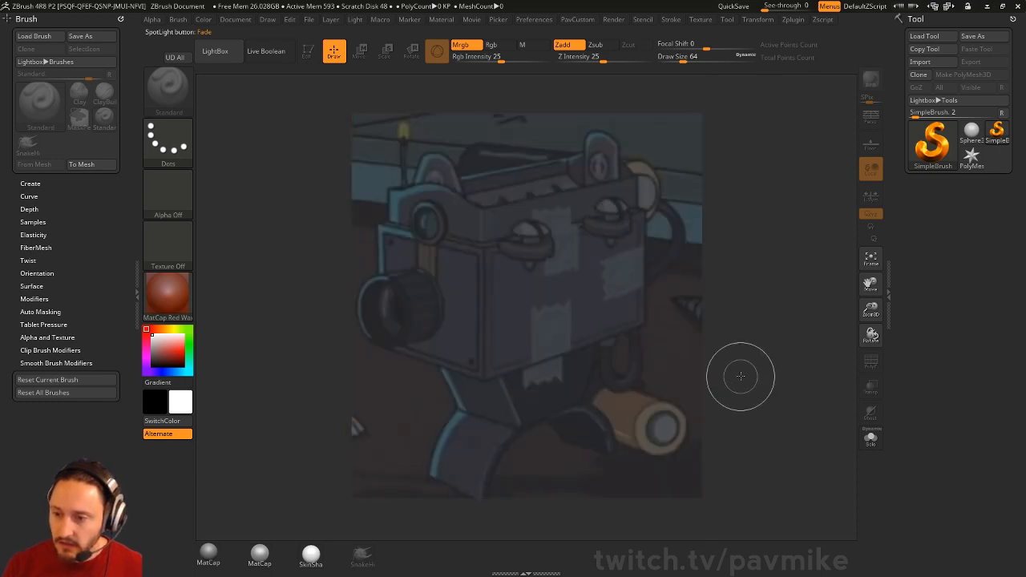
key("shift+z")
key("shift+z")
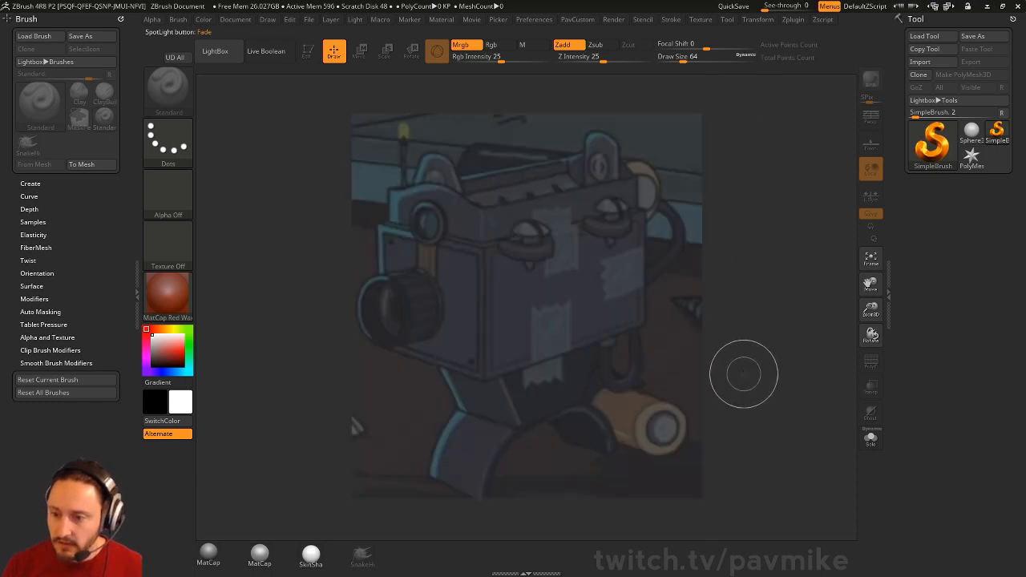
key("s")
left_click_drag(762, 338, 764, 334)
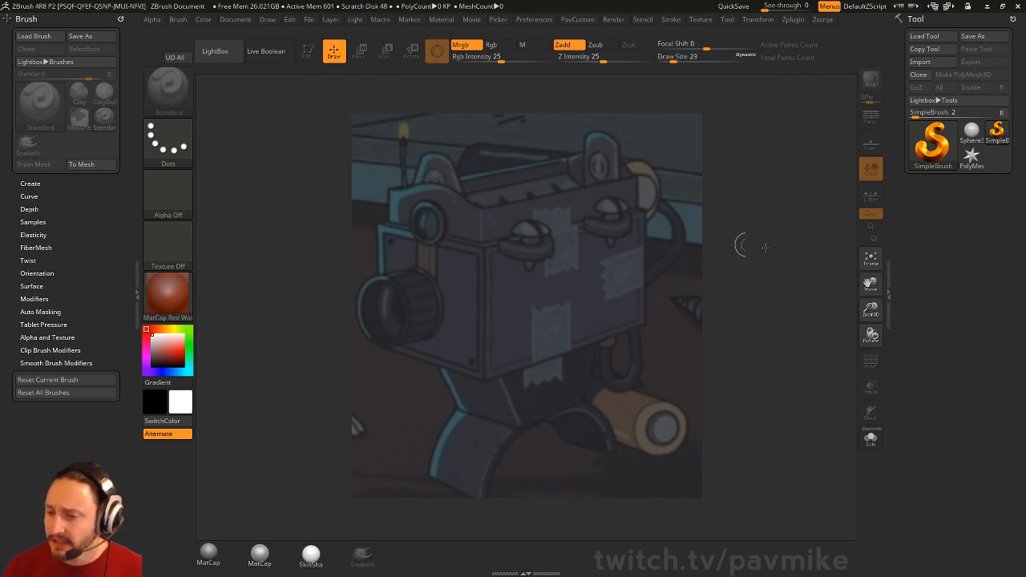
Step: Load the PickleRiiiiick.ZTL tool from the Pickle project folder inside the streaming directory
left_click(924, 36)
scroll(192, 186, "up", 4)
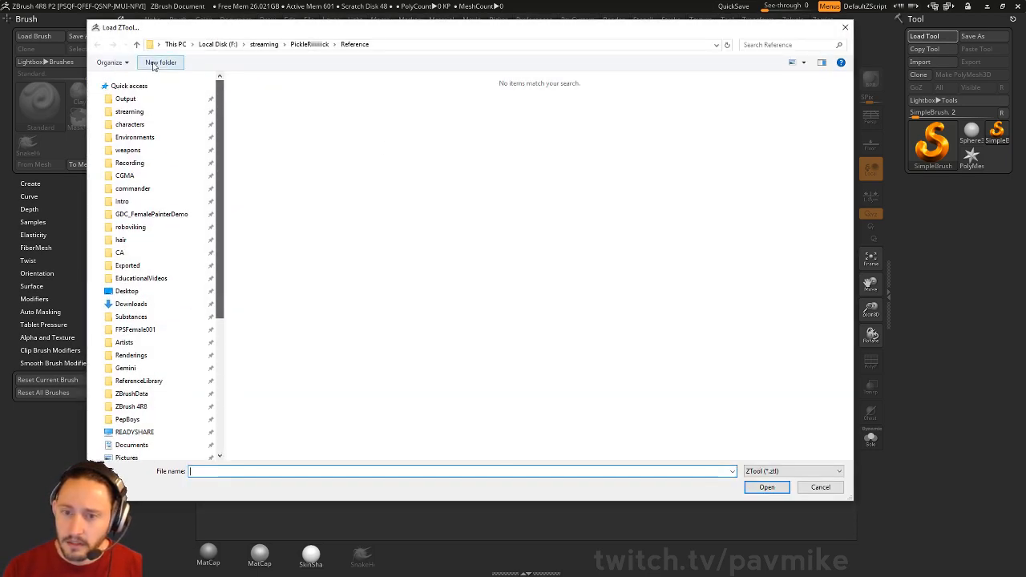
left_click(130, 111)
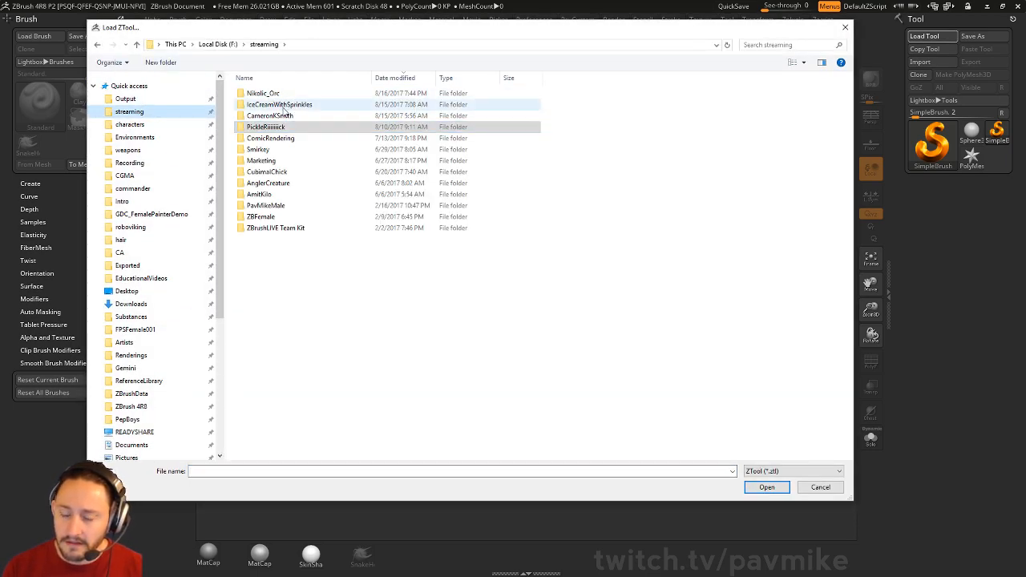
double_click(293, 129)
left_click(286, 105)
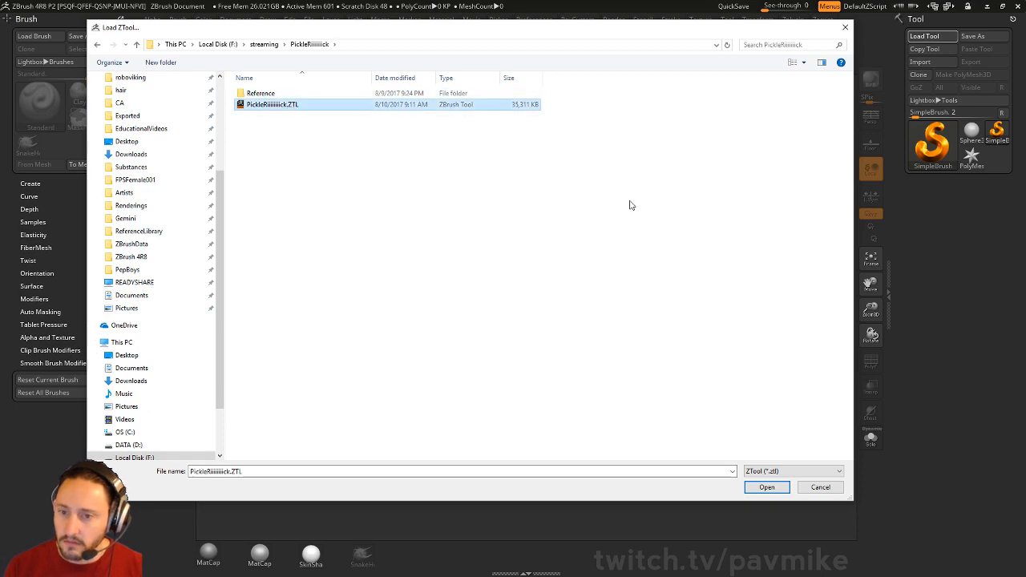
double_click(245, 105)
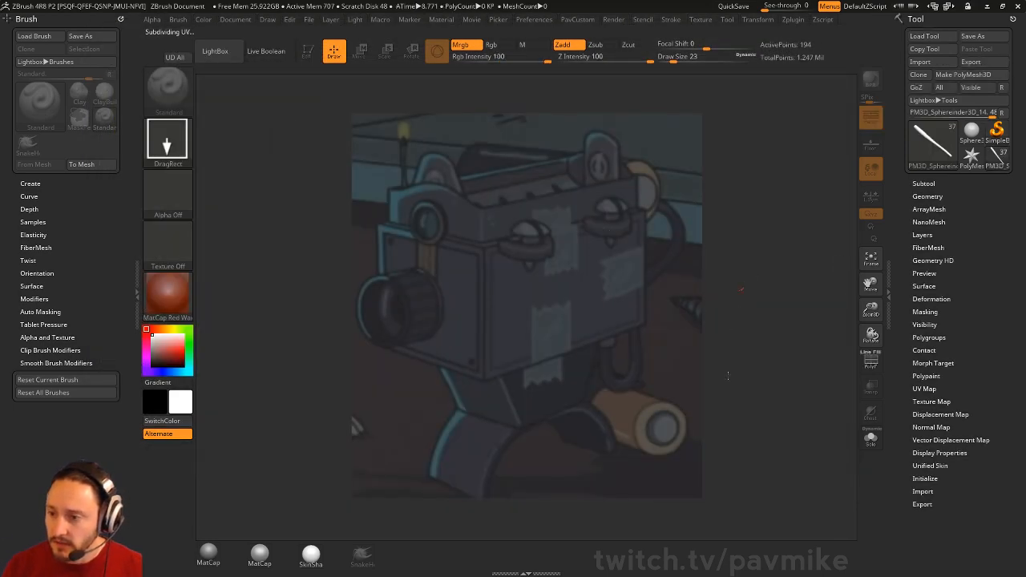
Step: Enable Edit mode for the loaded character, center it over the faded reference, and apply the MatCap Gray material
left_click(307, 58)
left_click_drag(273, 184, 231, 144, "alt")
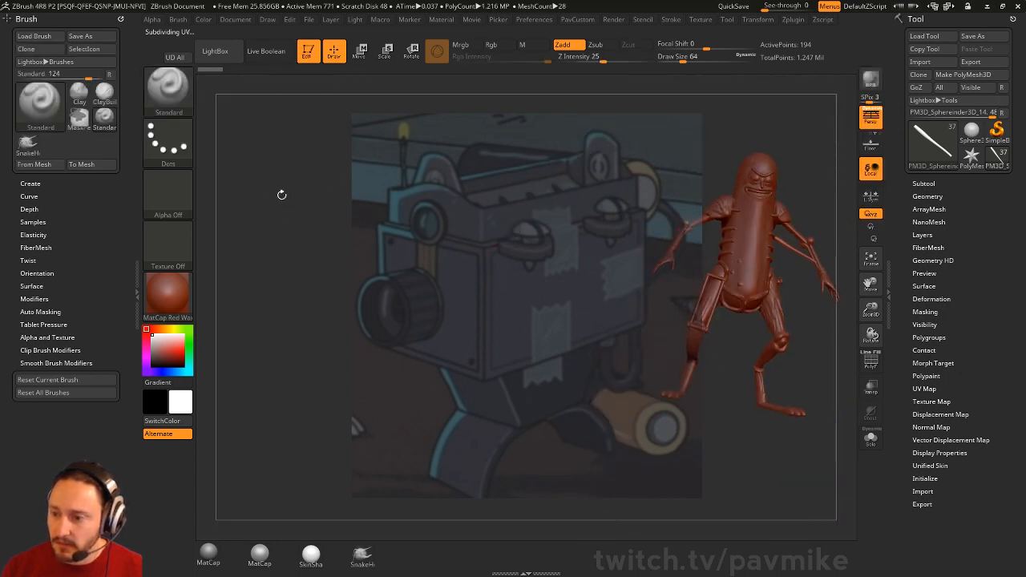
left_click_drag(683, 160, 725, 154)
left_click_drag(795, 146, 758, 181, "alt")
left_click(208, 553)
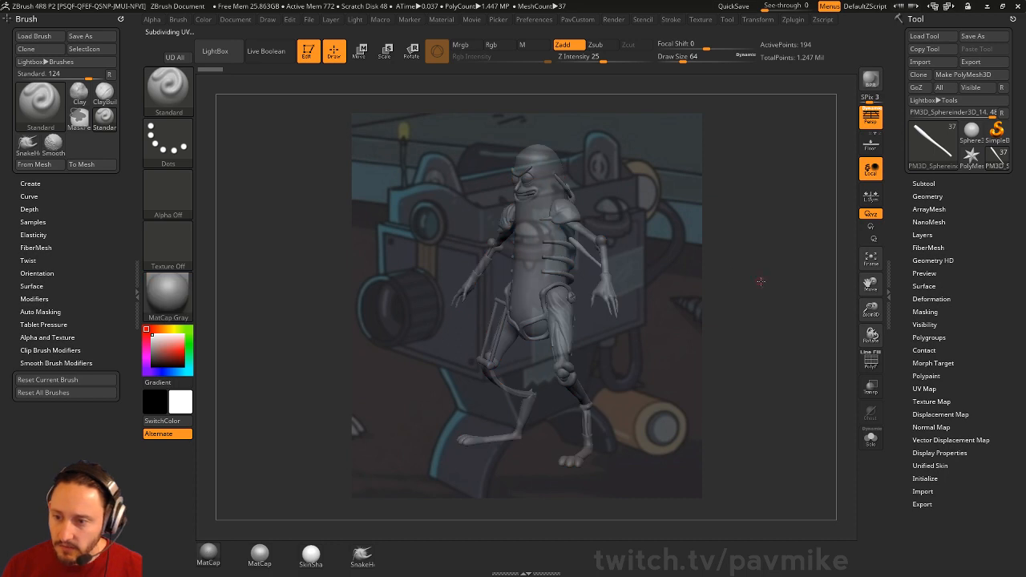
Step: Bring two character reference images over the canvas, compare the prop's size with the sculpted figure, and move the images away
mouse_move(761, 283)
left_mouse_down()
mouse_move(777, 267)
mouse_move(778, 283)
left_mouse_up()
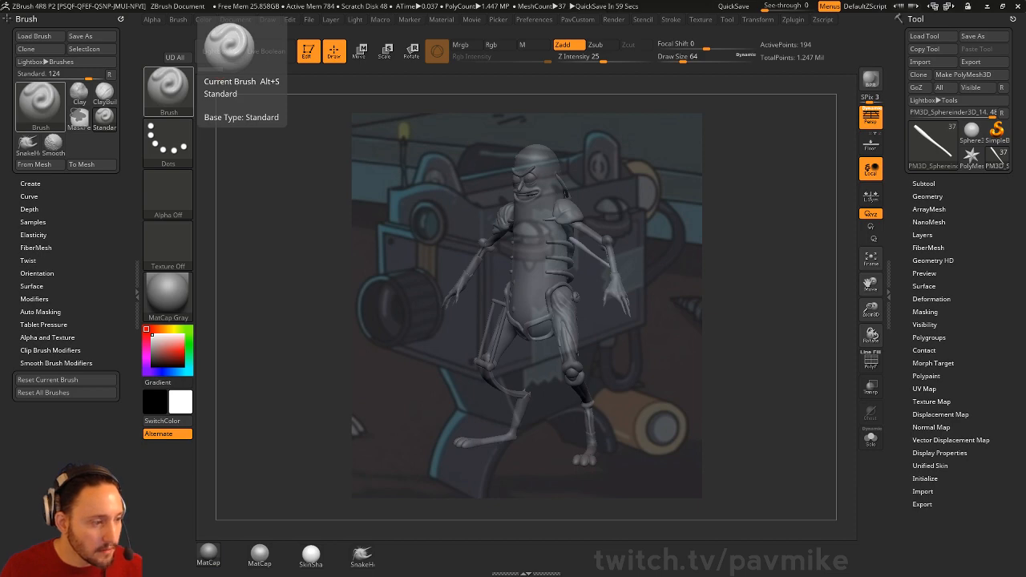
left_click_drag(1025, 362, 273, 290)
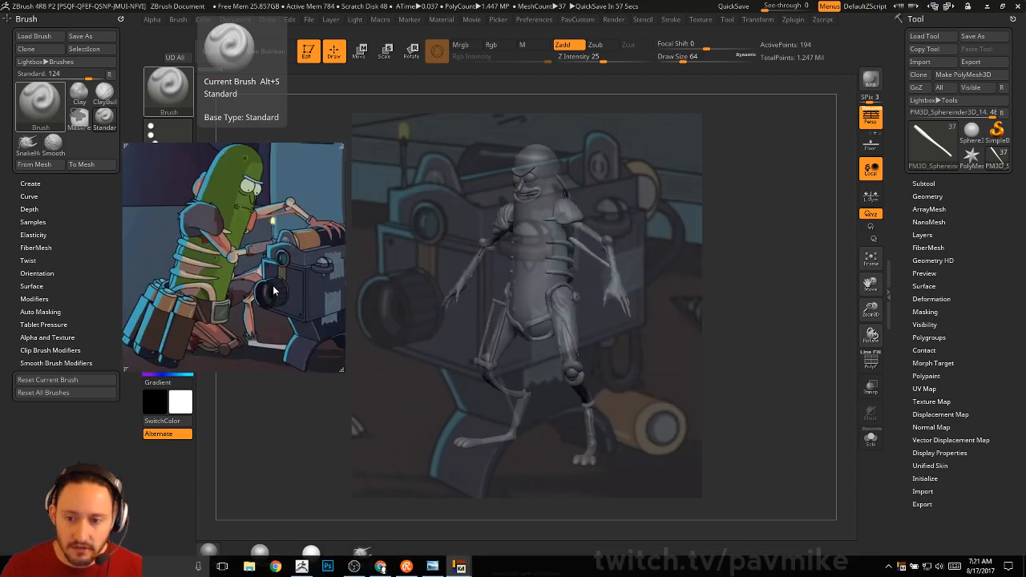
left_click_drag(1025, 352, 409, 220)
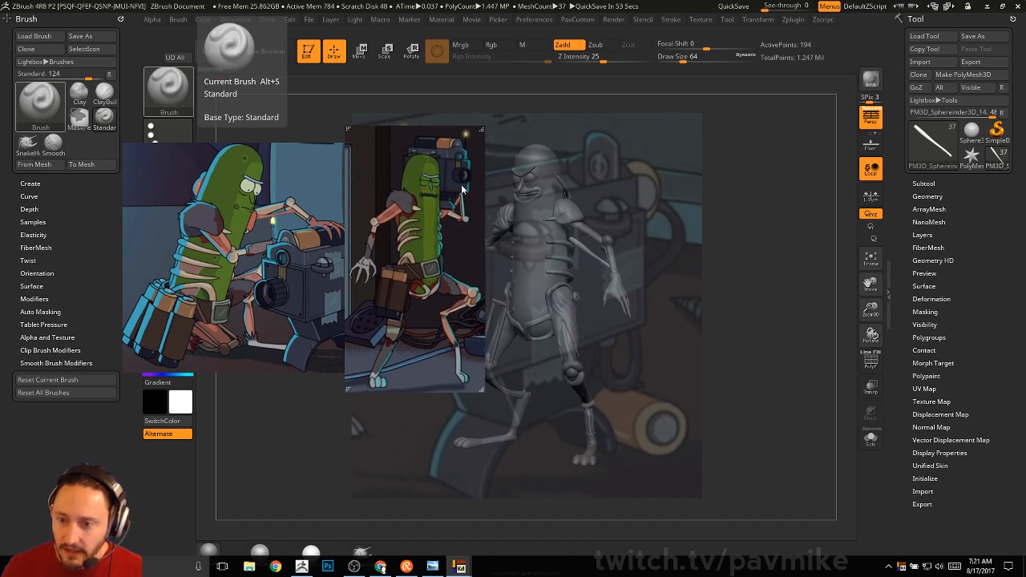
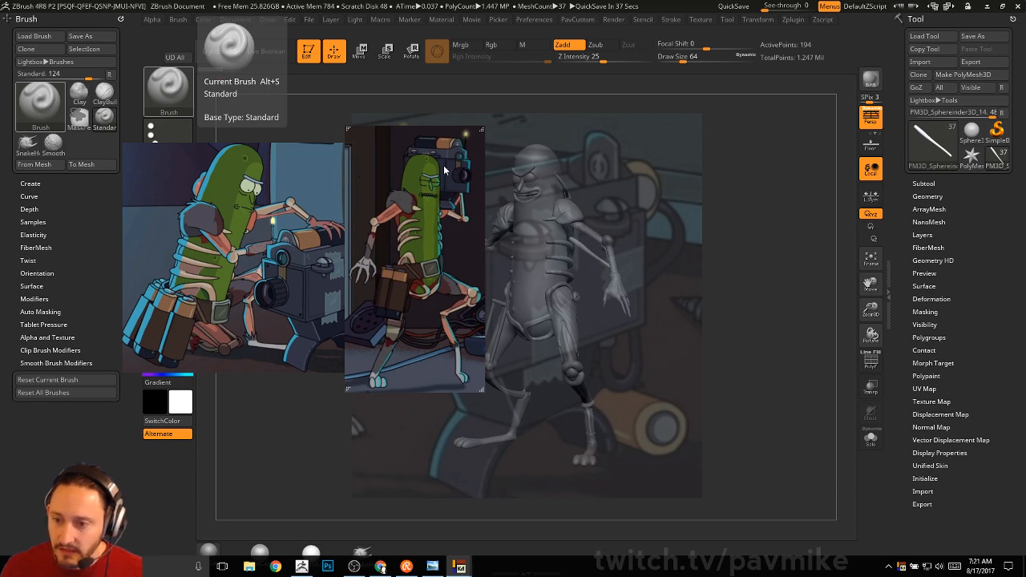
left_click_drag(277, 255, 0, 313)
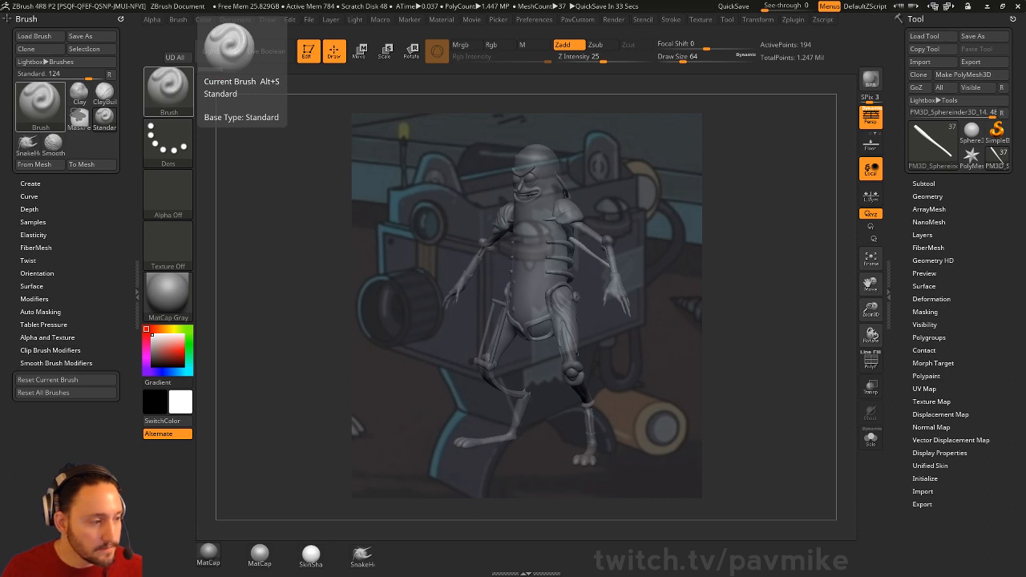
left_click_drag(760, 219, 766, 233)
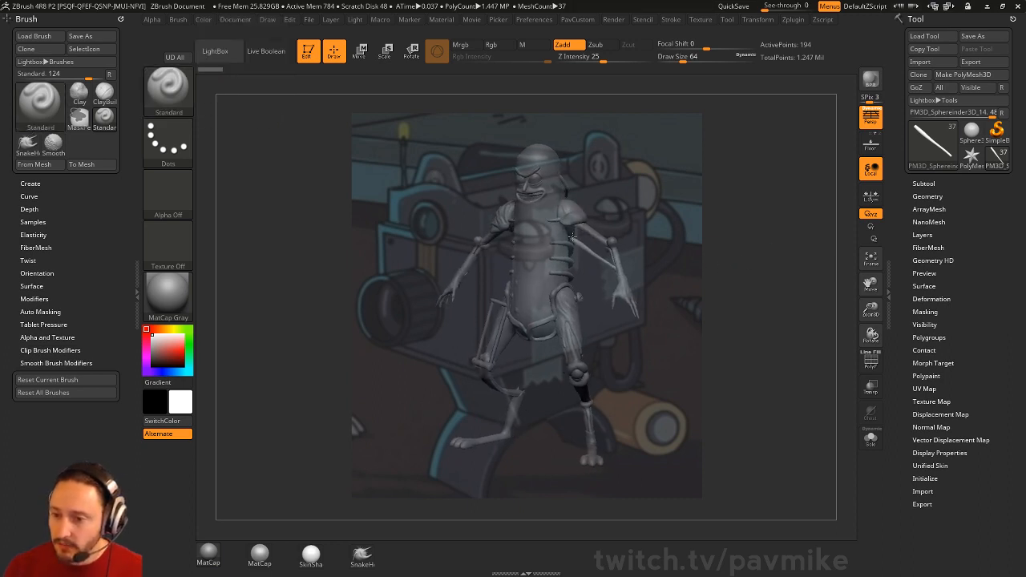
Step: Set the Draw Size to 293 and examine the character from the front and side
key("s")
left_click_drag(744, 303, 773, 306)
left_click_drag(750, 375, 739, 378)
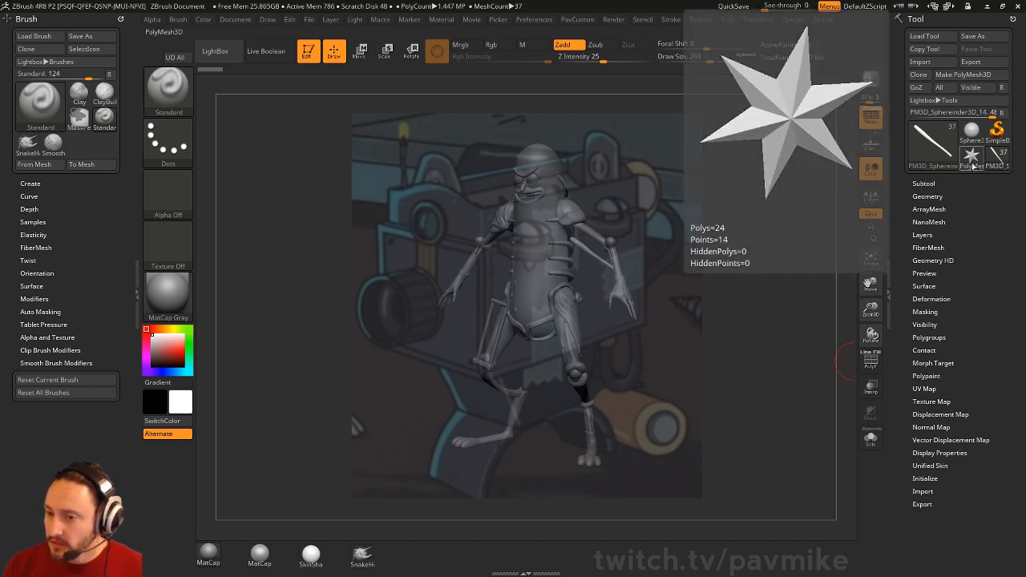
Step: Append a Cube3D as a new subtool of the loaded character tool
left_click(973, 164)
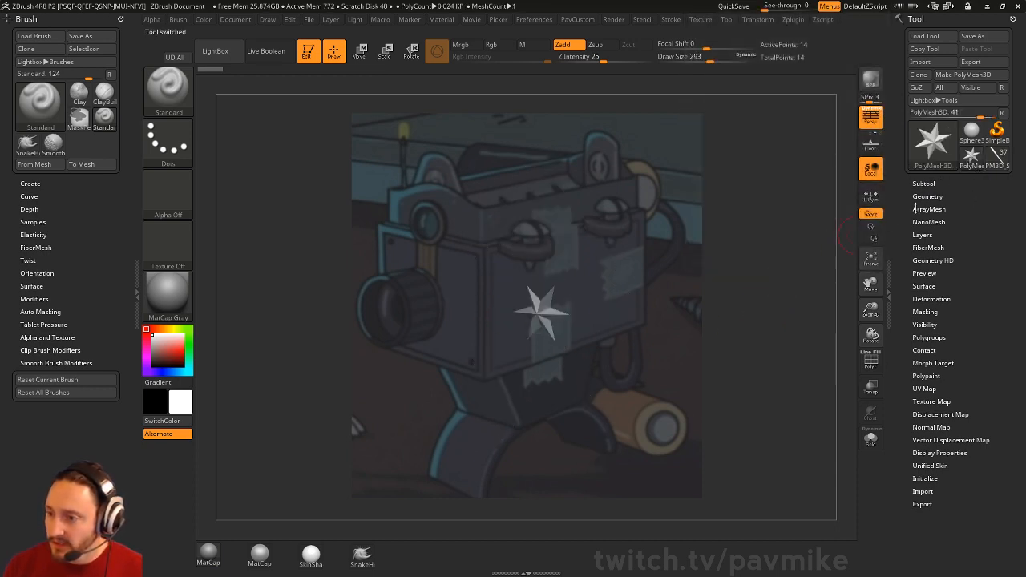
left_click(997, 164)
left_click(922, 184)
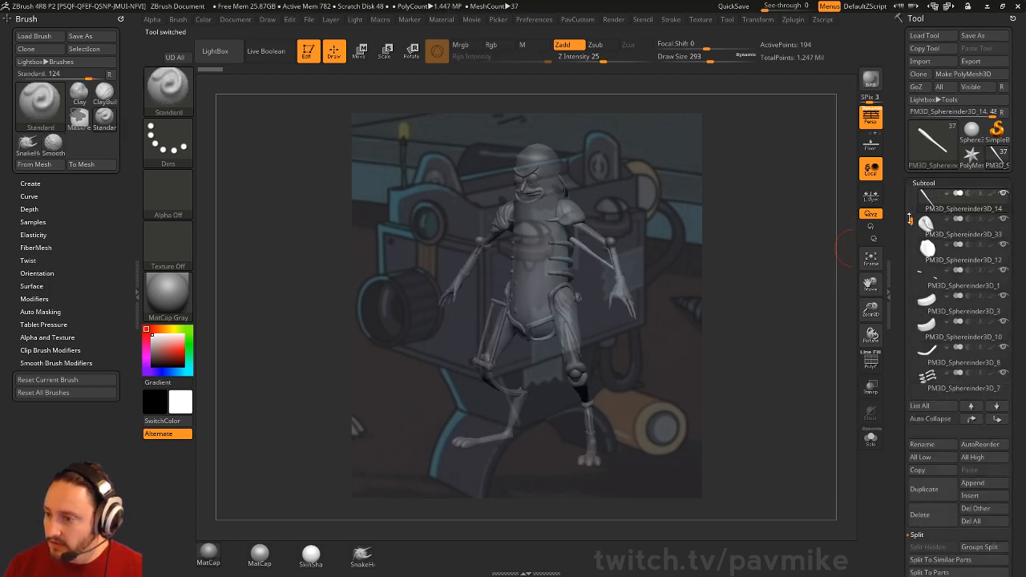
left_click(972, 483)
left_click(719, 356)
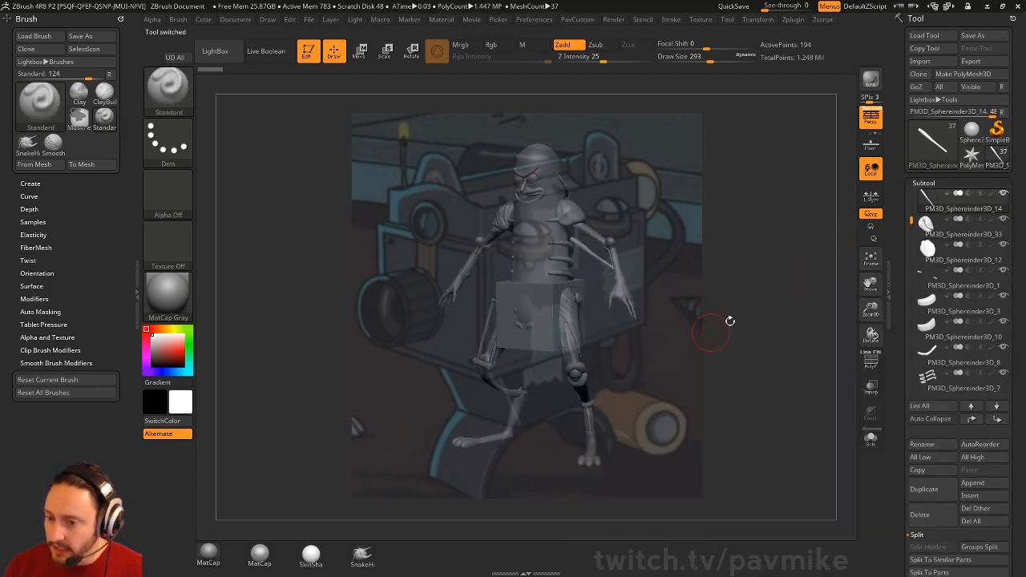
Step: Set the Draw Size to 251, make the appended cube the active subtool, and show its PolyFrame wireframe
key("s")
left_click(550, 327)
left_click(552, 328, "alt")
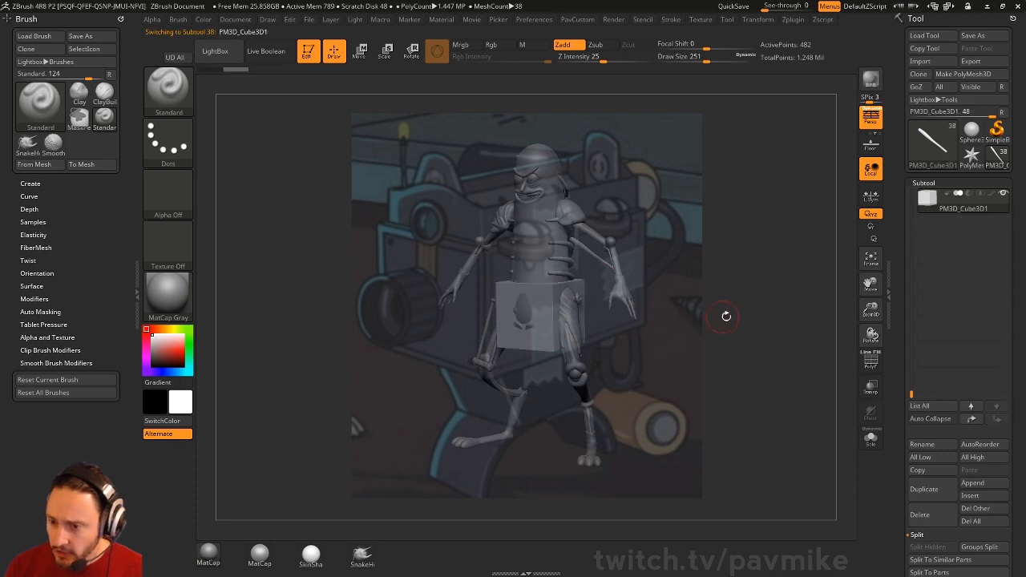
left_click(867, 360)
left_click_drag(825, 339, 732, 305)
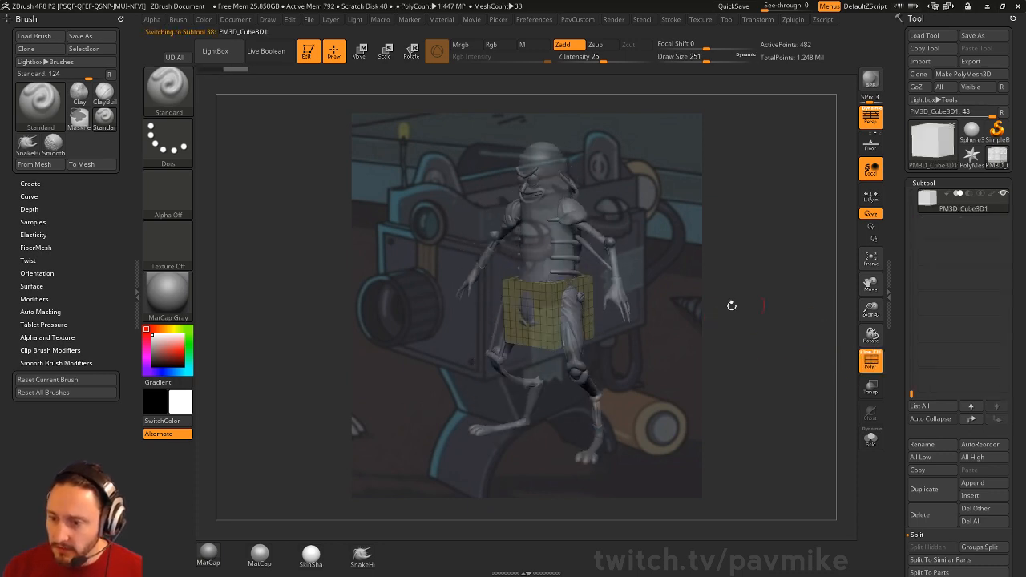
Step: Try to ZRemesh the cube with the Same polygon count option, and undo the remesh
left_click_drag(895, 347, 910, 236)
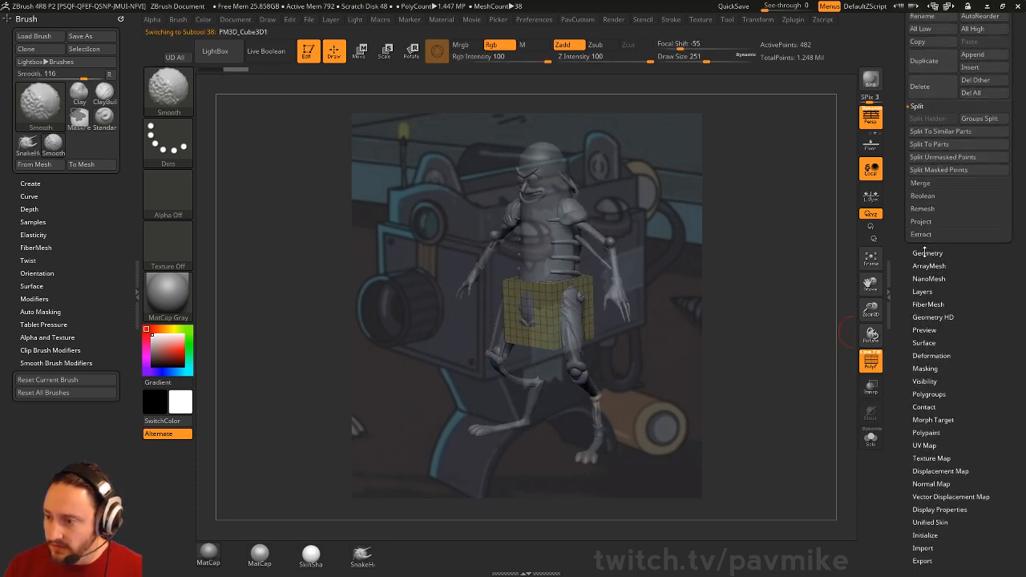
left_click(925, 251)
left_click_drag(901, 435, 903, 375)
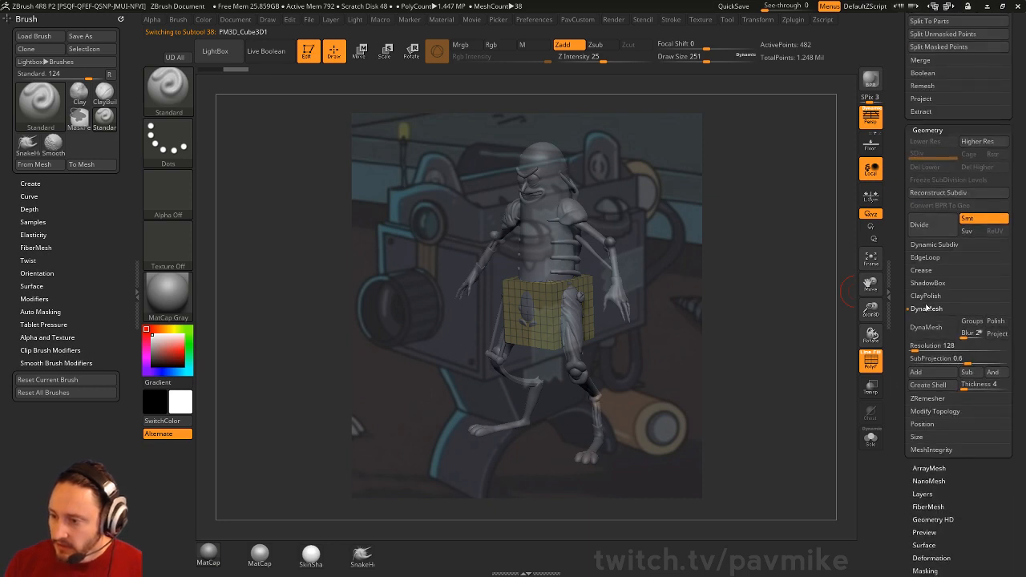
left_click(924, 398)
left_click_drag(899, 447, 905, 403)
left_click(941, 391)
left_click(931, 346)
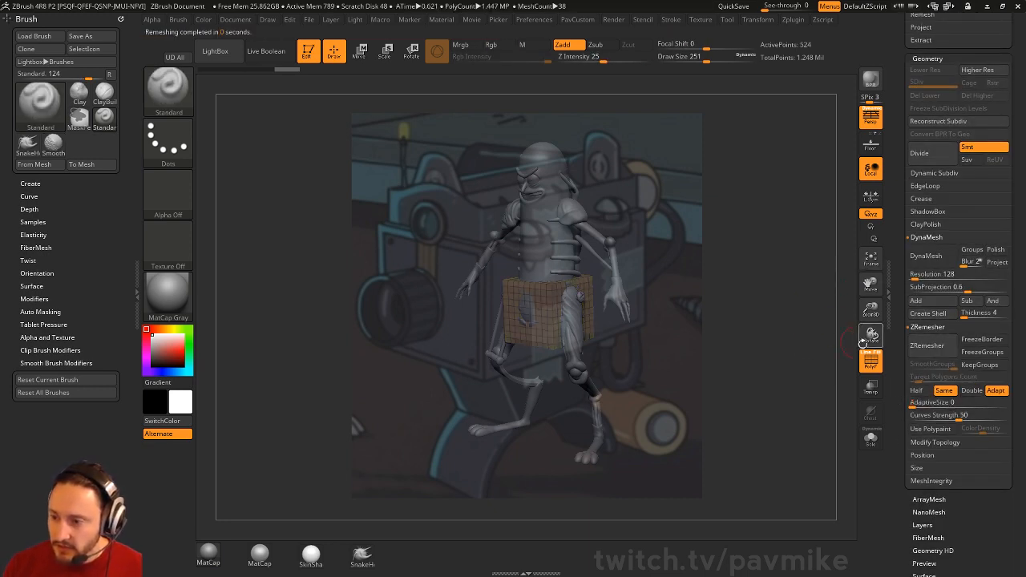
key("ctrl+z")
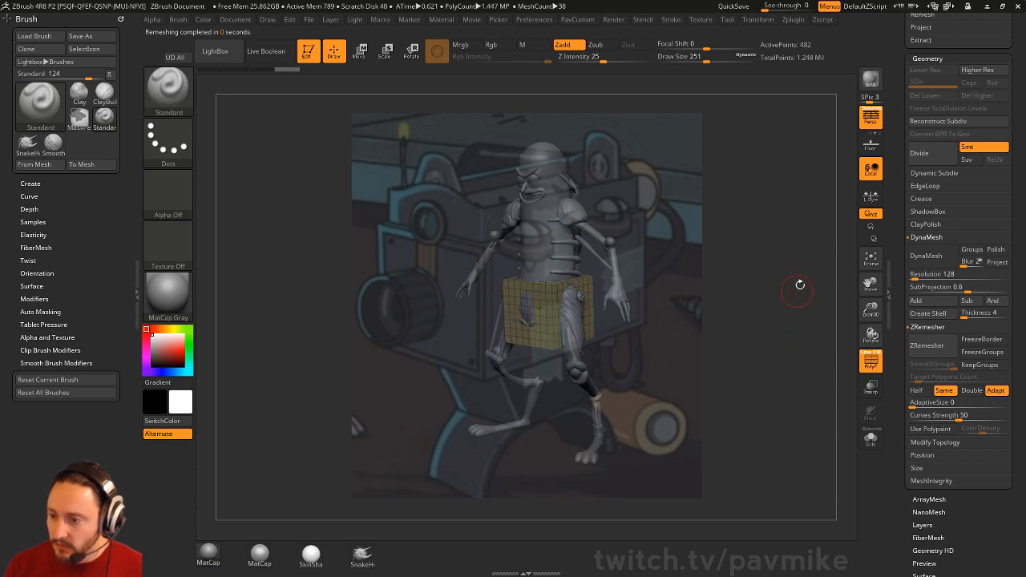
Step: Reinitialize the cube subtool as a QCube with X, Y and Z resolution of 2
scroll(922, 416, "down", 10)
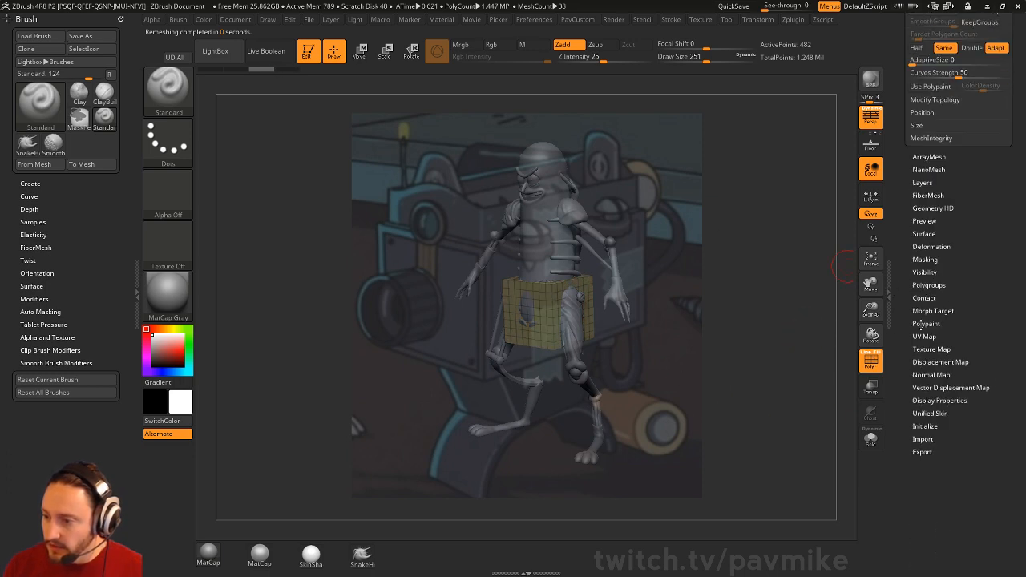
key("shift")
left_click(924, 425)
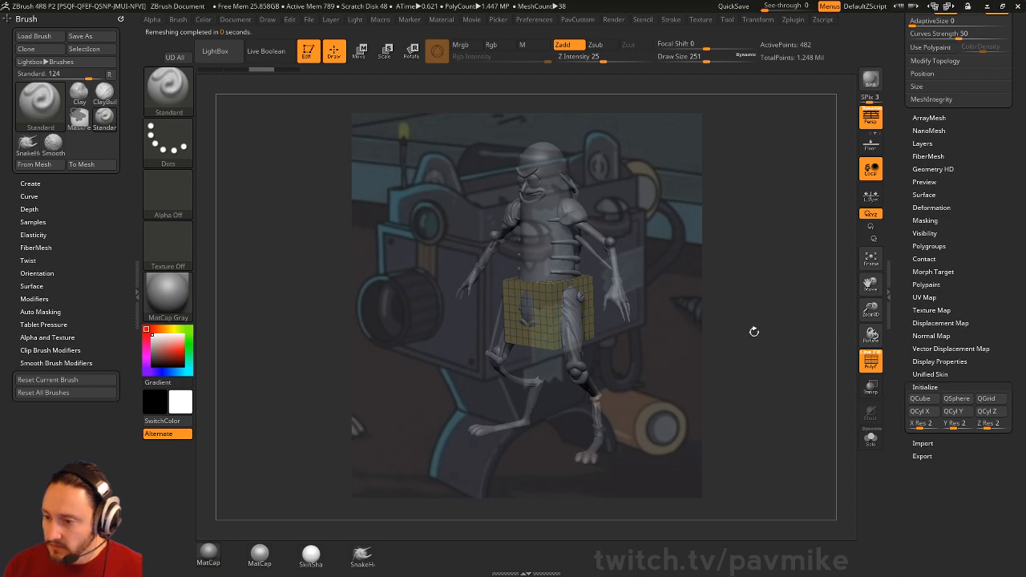
left_click(920, 411)
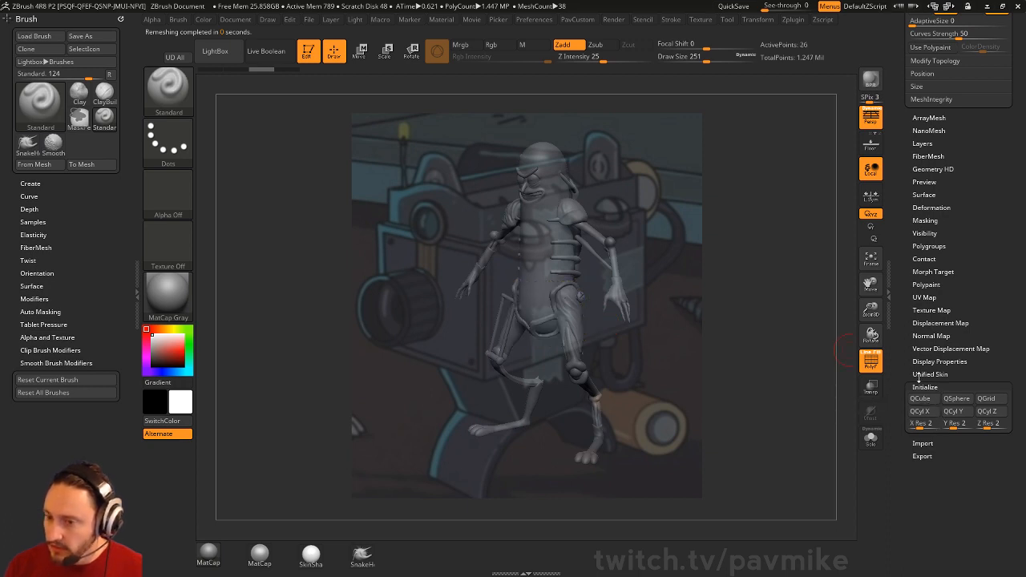
Step: Isolate the tiny QCube with Solo, enlarge it with the Unify deformation, and show all subtools again
left_click(870, 438)
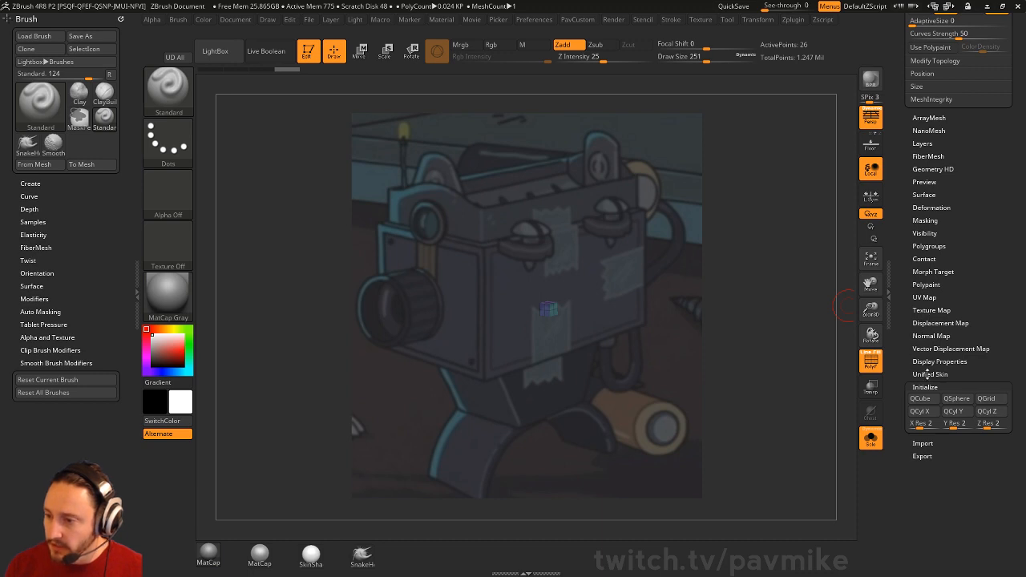
key("shift")
left_click(930, 207)
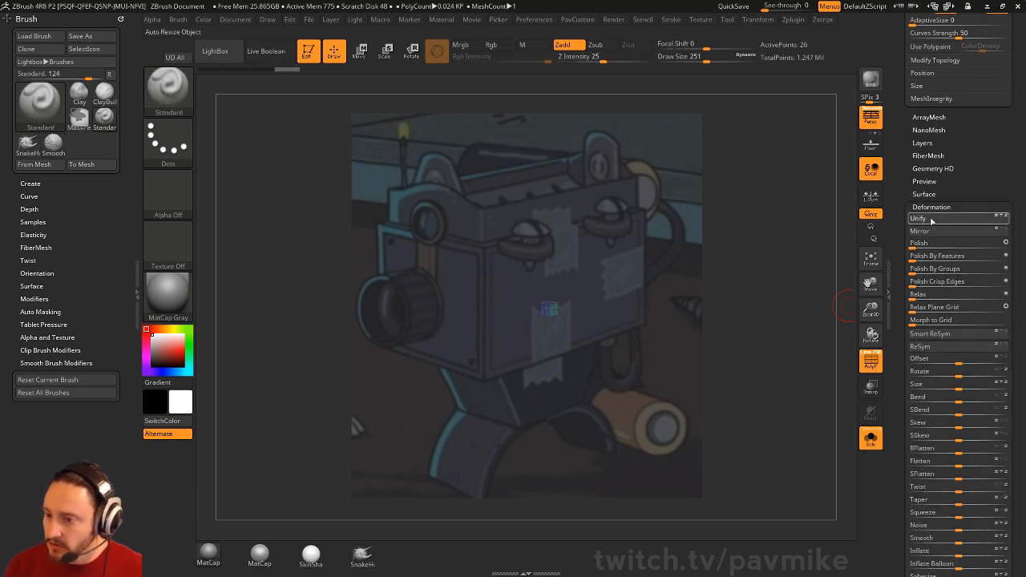
left_click(917, 218)
left_click(870, 439)
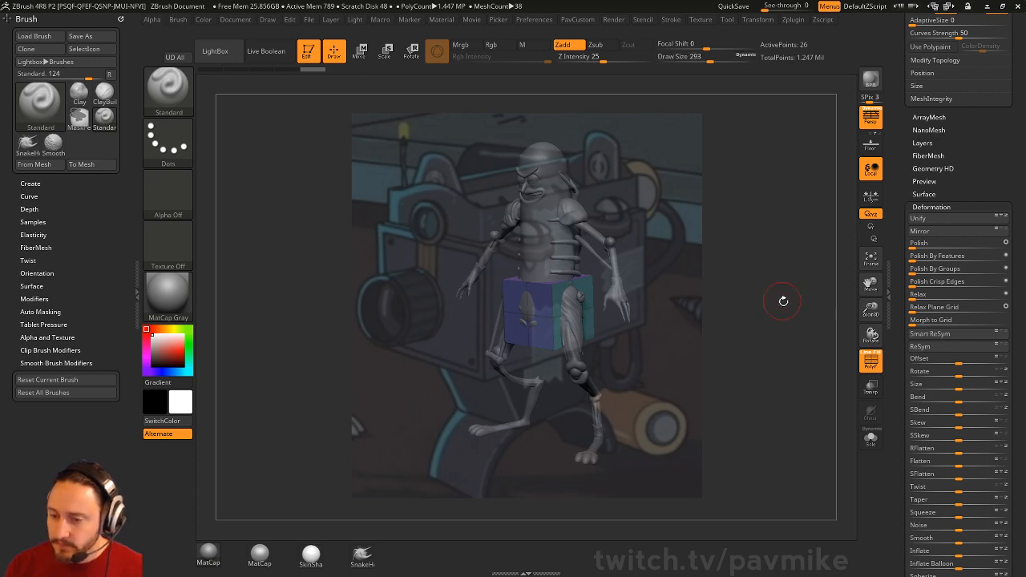
Step: Try scaling the cube and moving it up beside the character's head with the gizmo, and undo these transformations
key("w")
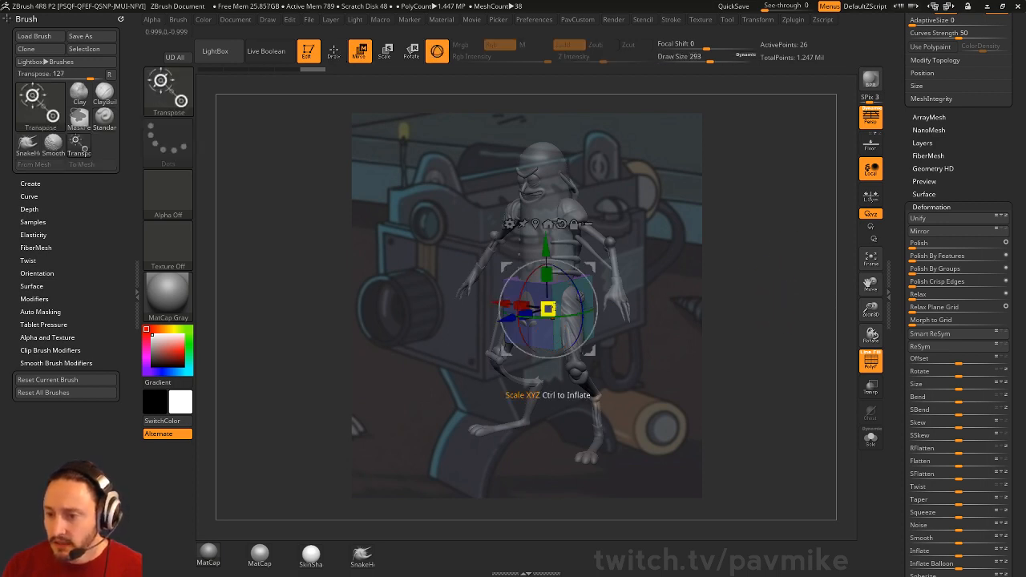
left_click_drag(548, 309, 554, 305)
right_click_drag(565, 296, 619, 258)
left_click_drag(593, 264, 647, 135)
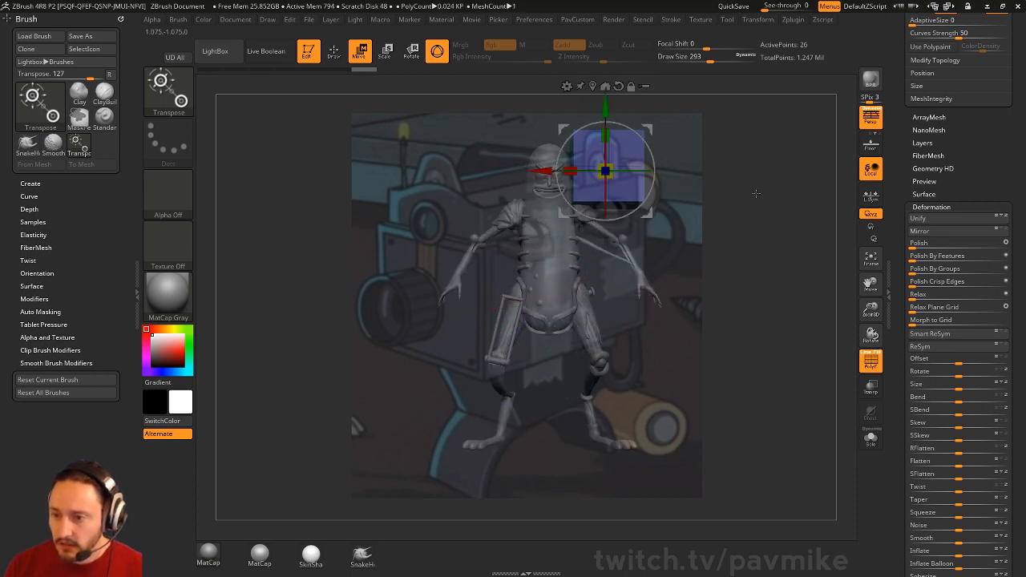
left_click_drag(792, 235, 793, 264)
left_click_drag(572, 168, 585, 169)
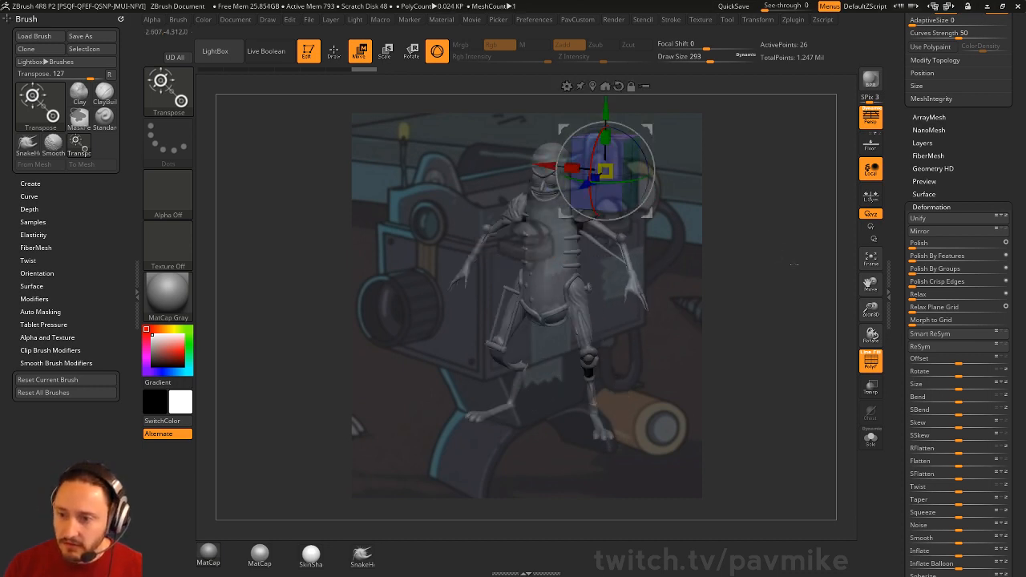
left_click_drag(782, 272, 793, 269)
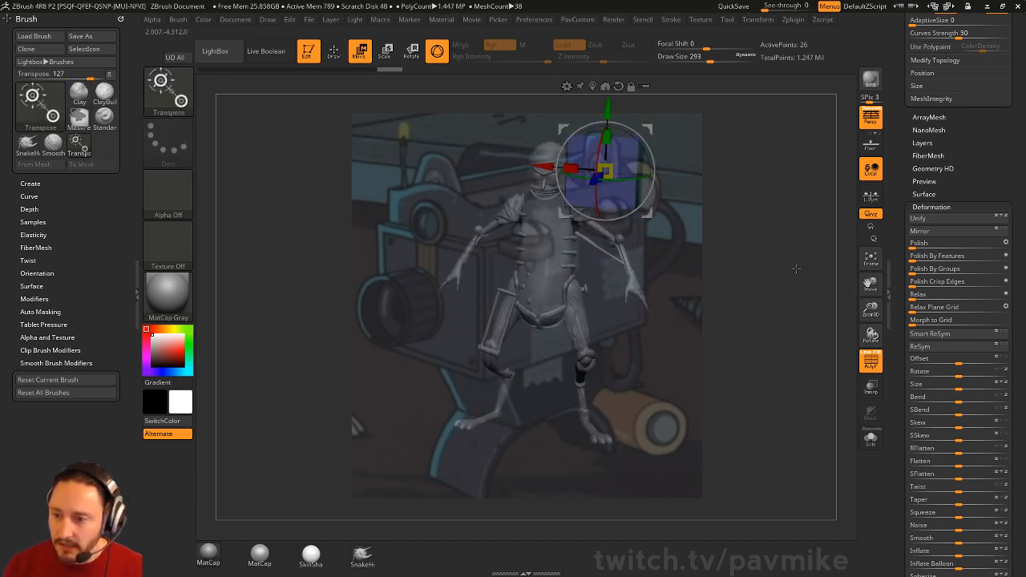
key("ctrl+z")
key("ctrl+z")
key("ctrl+z")
key("ctrl+z")
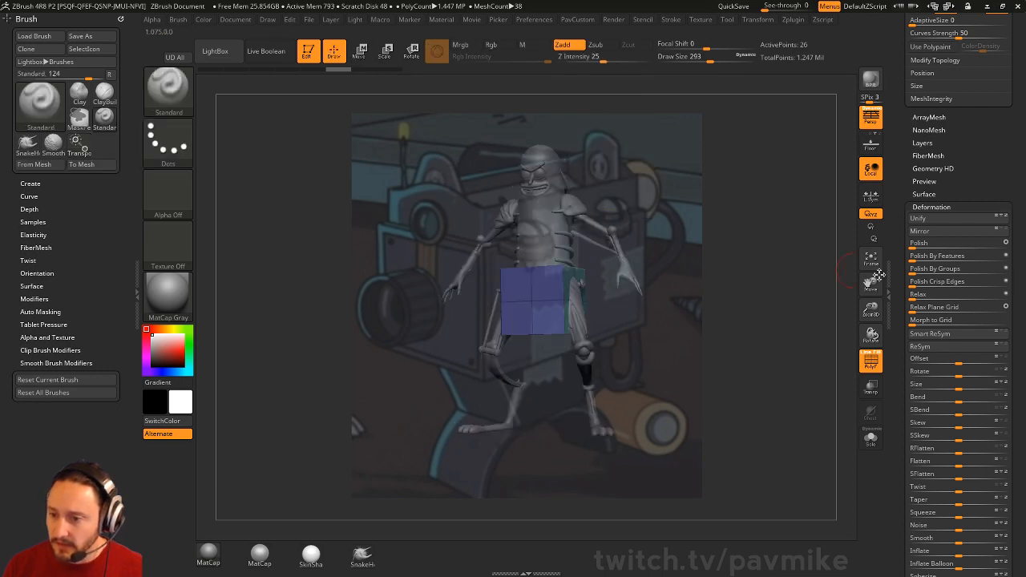
Step: Delete all other subtools from the tool, keeping only the PM3D_Cube3D1 cube
left_click_drag(903, 241, 887, 432)
left_click_drag(799, 384, 777, 382)
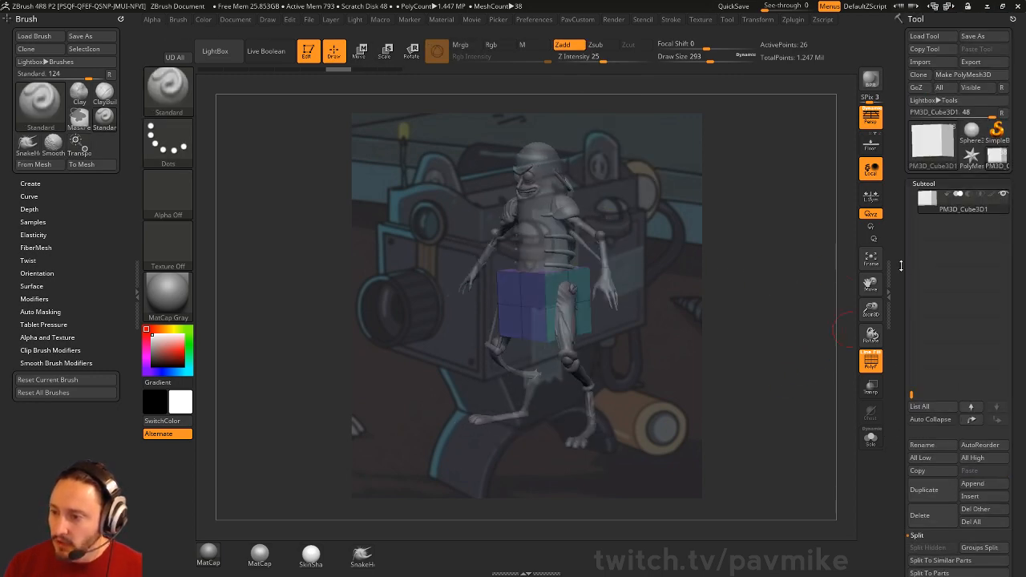
left_click_drag(910, 393, 903, 371)
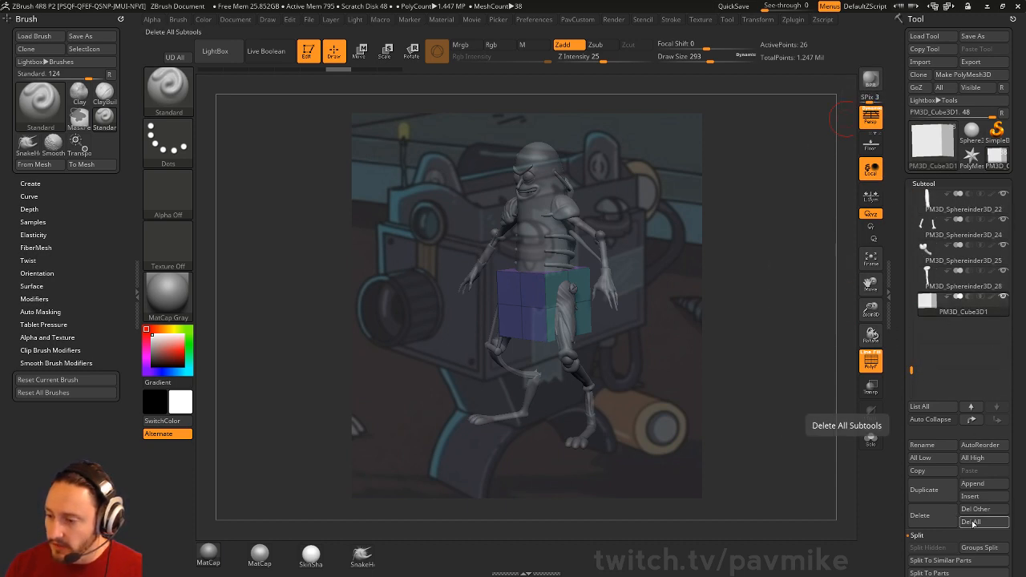
left_click(977, 515)
left_click(772, 536)
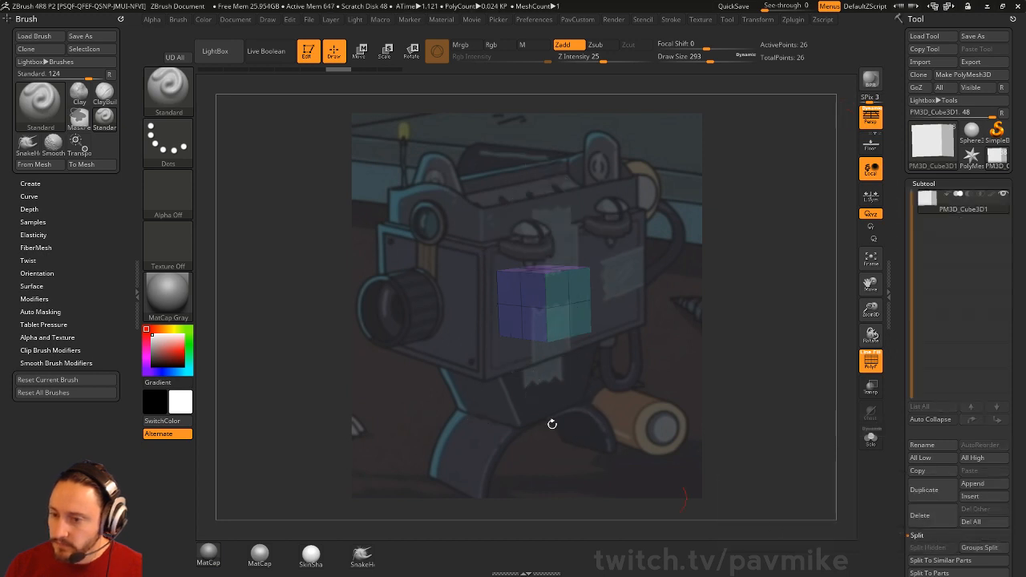
Step: Line up the cube's view with the camera body in the reference drawing and select the ZModeler brush
left_click_drag(814, 329, 832, 376)
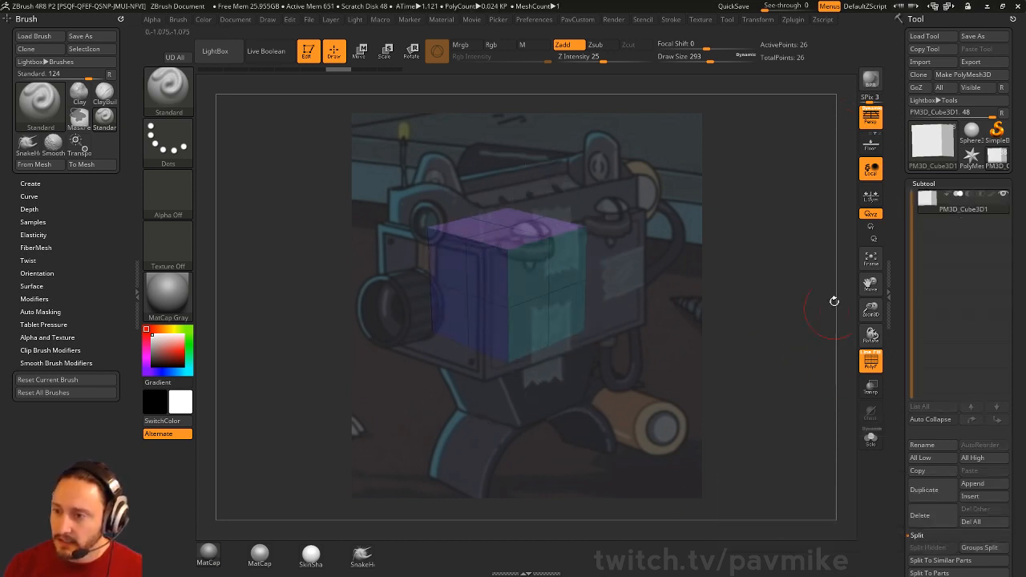
mouse_move(832, 290)
left_mouse_down()
mouse_move(815, 245)
mouse_move(836, 263)
mouse_move(851, 259)
mouse_move(842, 254)
left_mouse_up()
key("b")
key("z")
key("m")
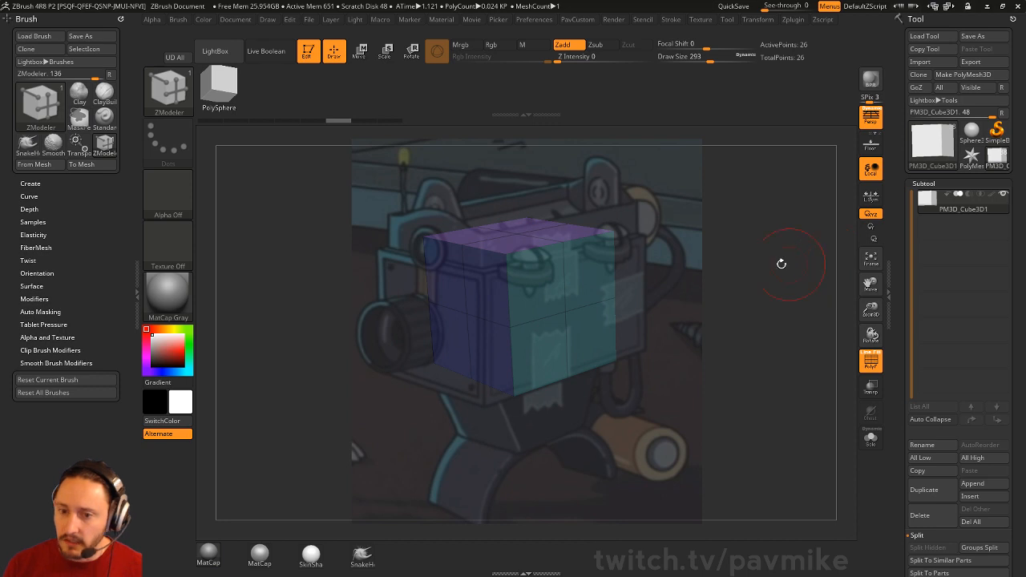
Step: Dock the Document palette and store the current view as Cust1 in the ZAppLink Properties
left_click(242, 20)
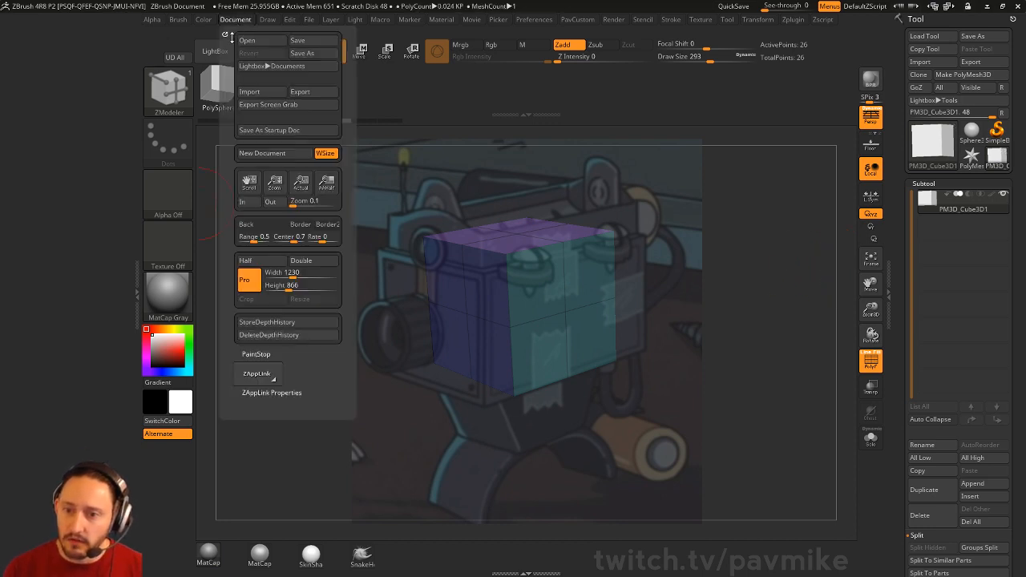
left_click_drag(145, 101, 80, 116)
left_click(50, 388, "shift")
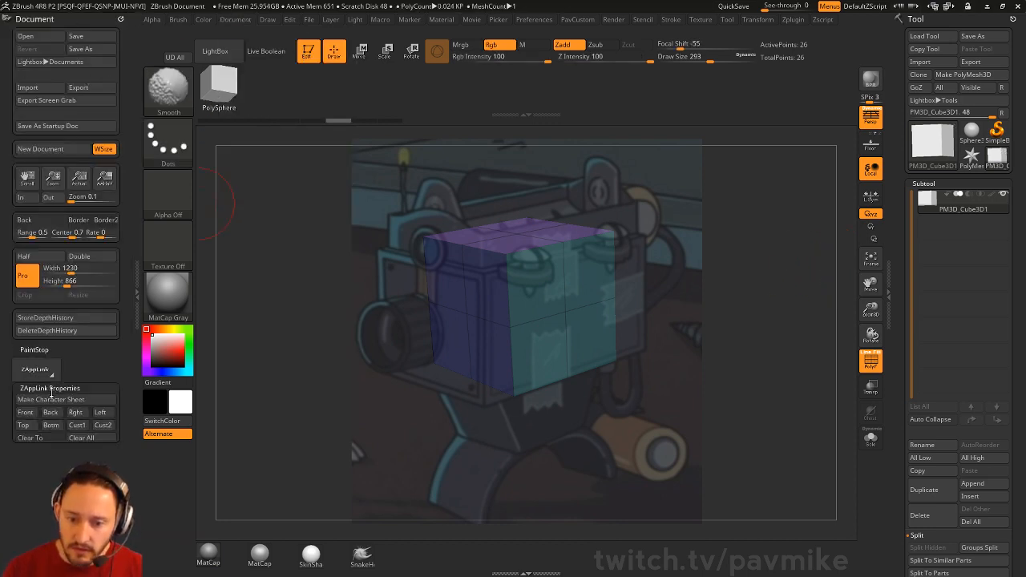
left_click(84, 422)
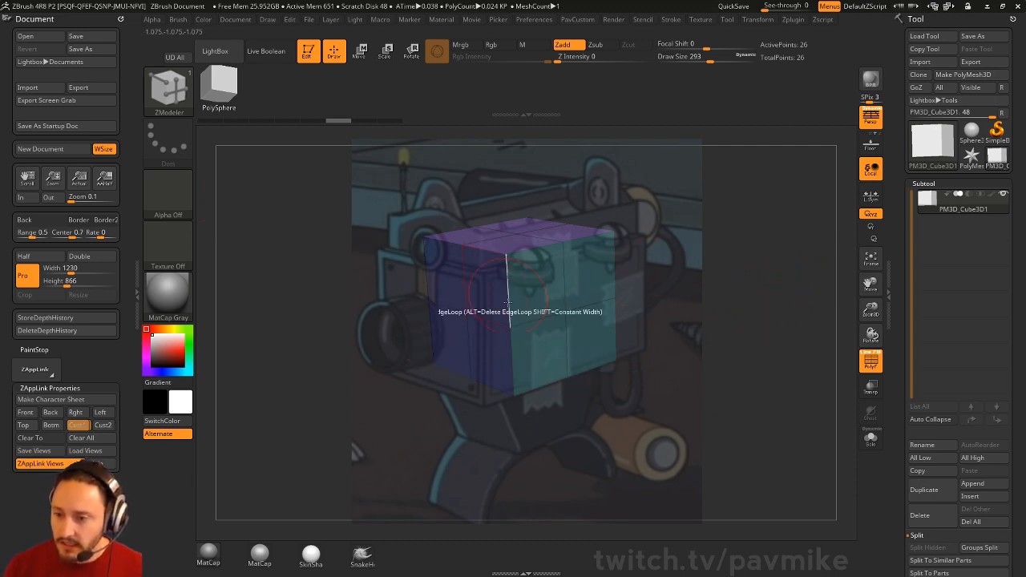
Step: Set the ZModeler polygon action to QMesh Polygroup Island and extend the cube's lens-side face toward the reference body's edge
key("space")
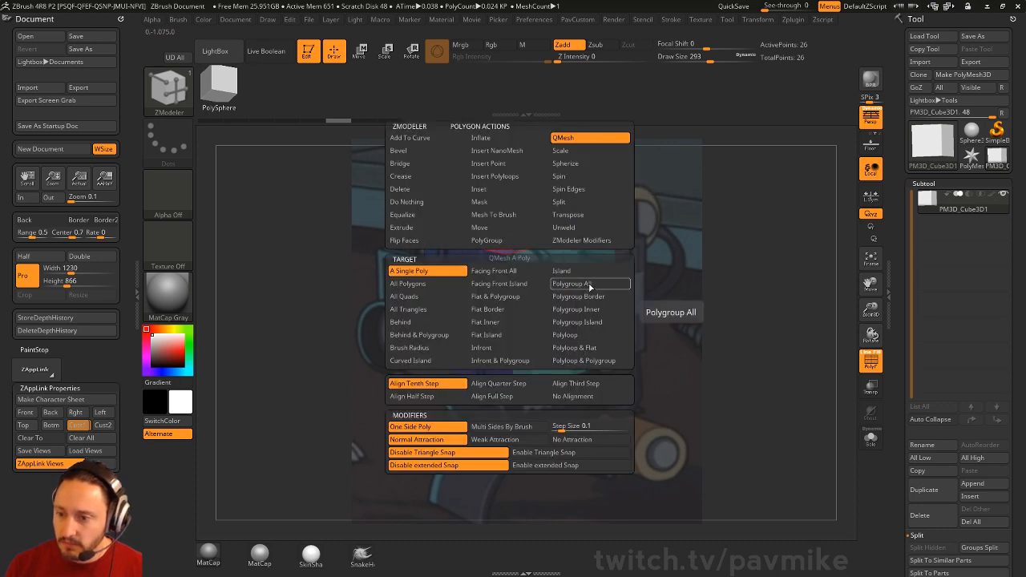
left_click(586, 323)
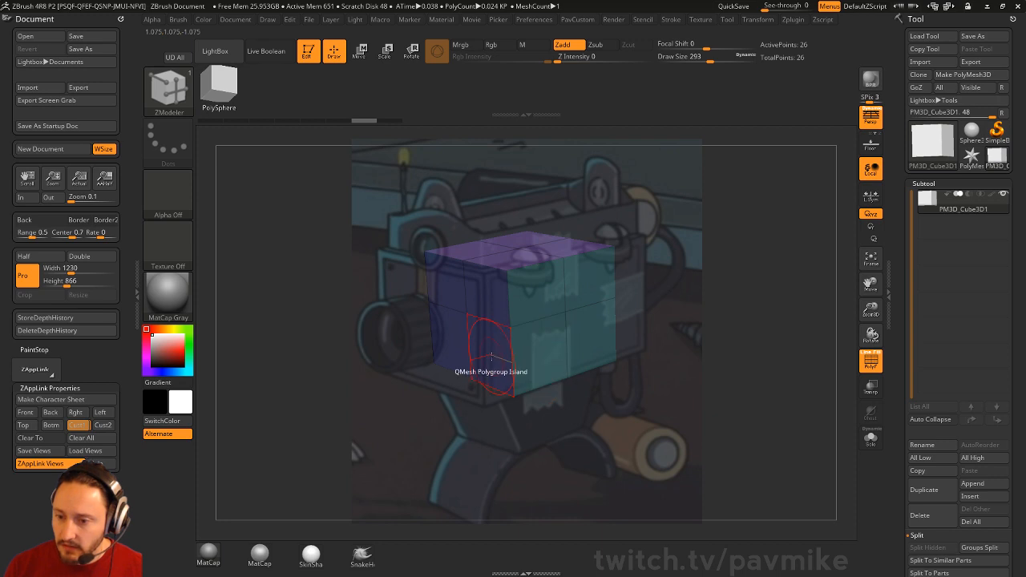
left_click_drag(479, 373, 447, 373)
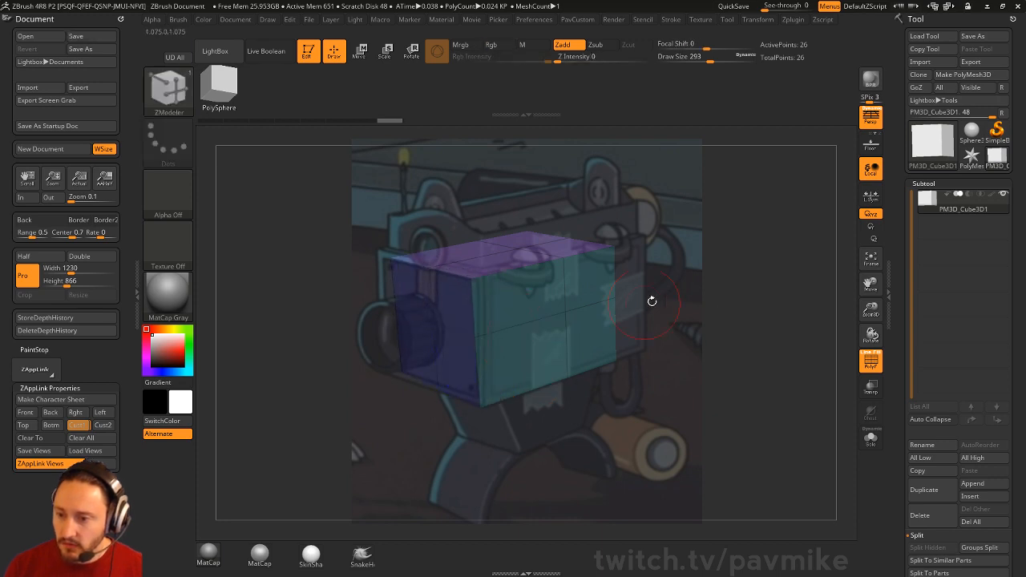
Step: Extend the cube's opposite end face with QMesh to match the reference body's length, checking it against the stored Cust1 view
left_click_drag(737, 275, 625, 280)
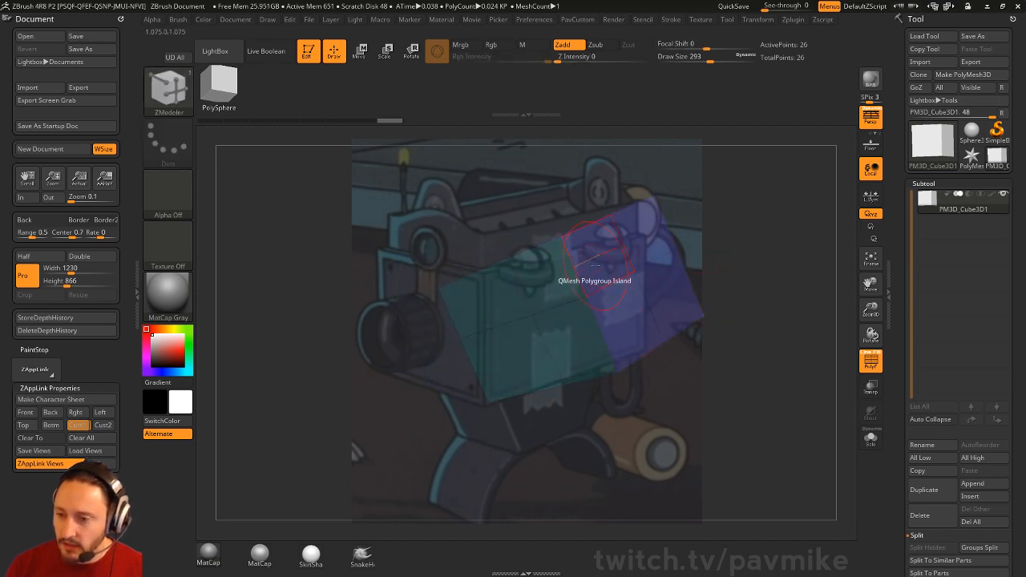
key("shift")
left_click(78, 425)
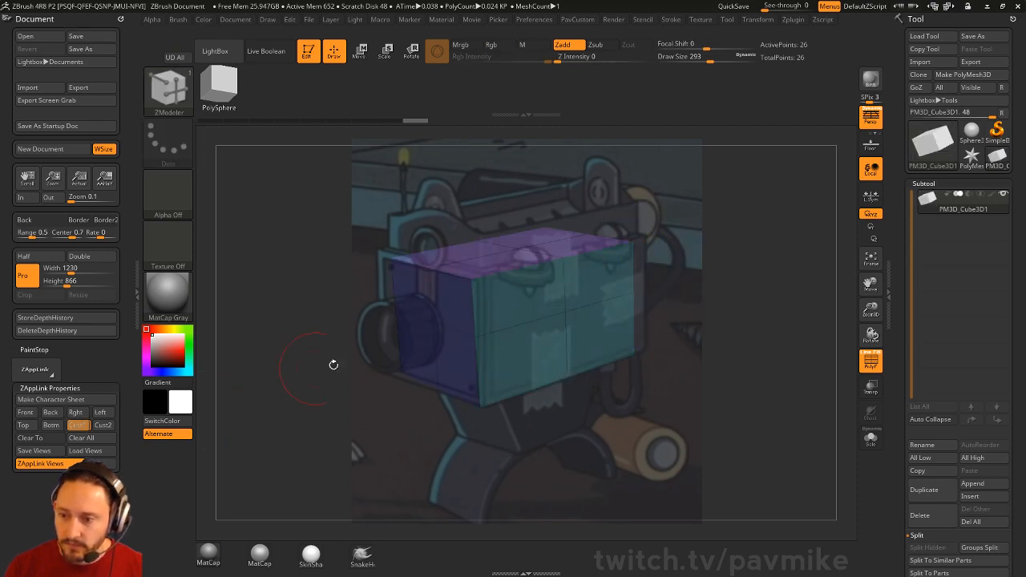
left_click_drag(778, 288, 659, 273)
key("shift")
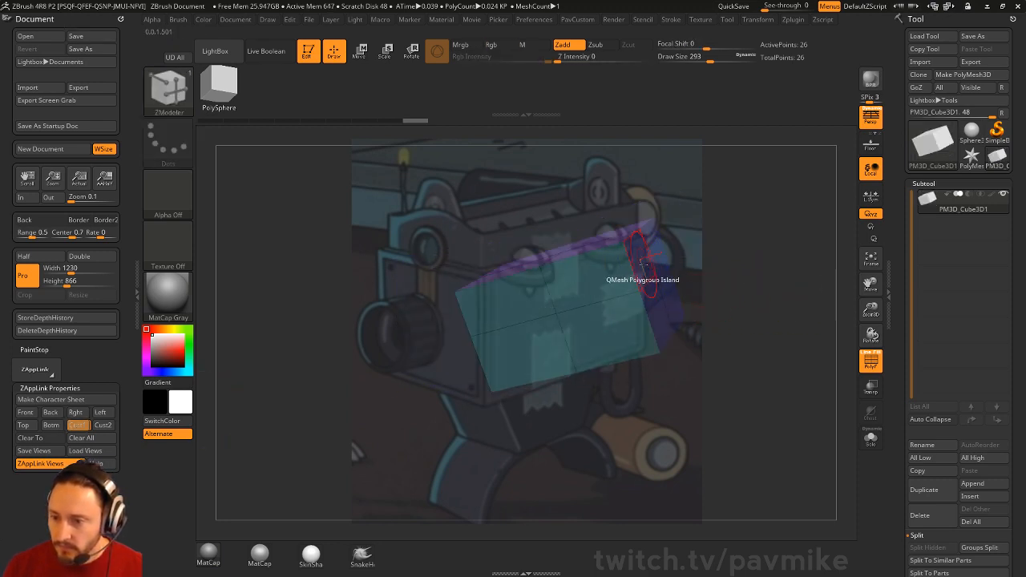
key("shift")
left_click(74, 426)
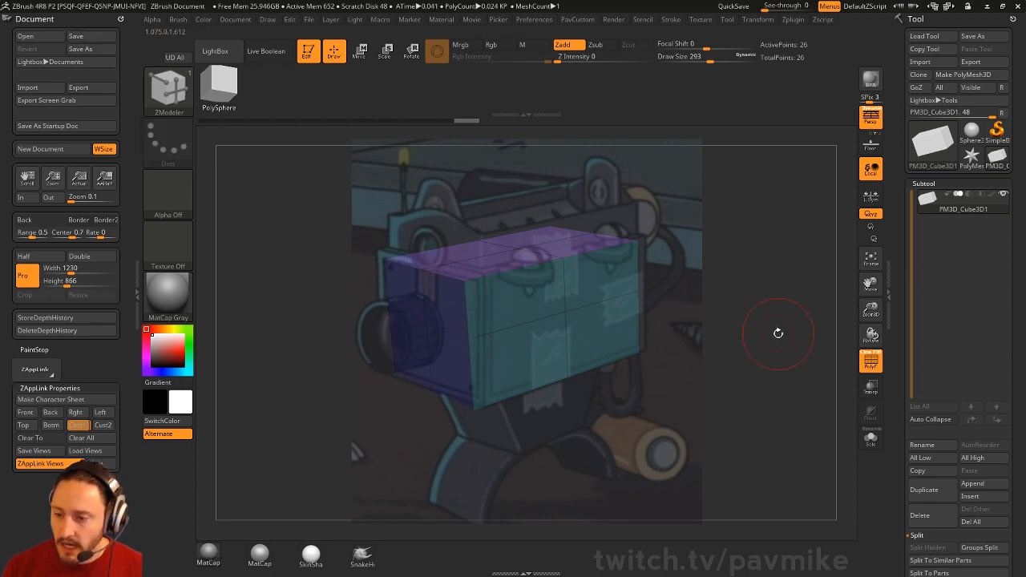
Step: Turn off perspective and realign the box with the camera body in the reference
mouse_move(784, 282)
left_mouse_down()
mouse_move(771, 251)
mouse_move(781, 268)
left_mouse_up()
left_click(870, 116)
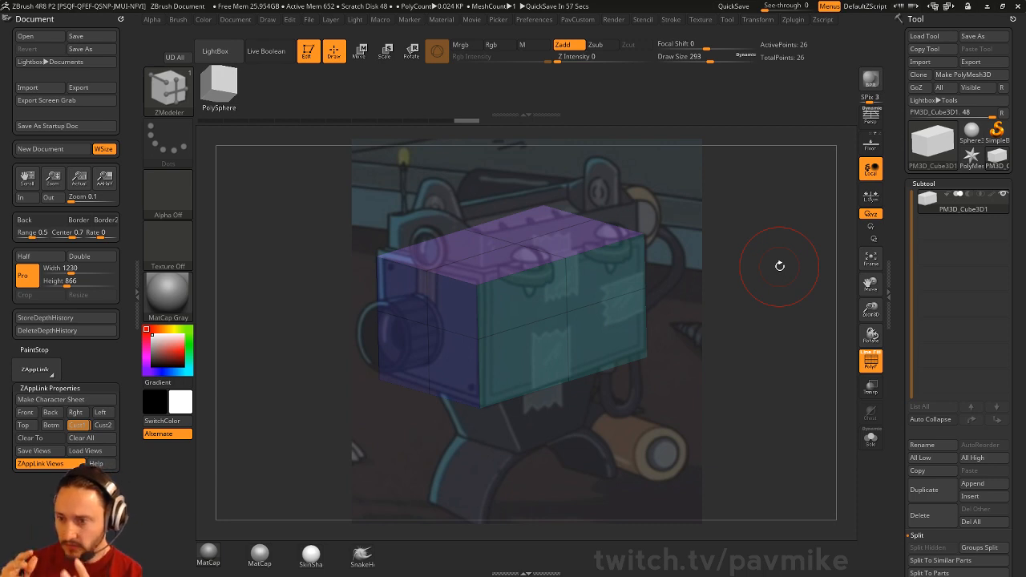
left_click_drag(762, 258, 770, 258)
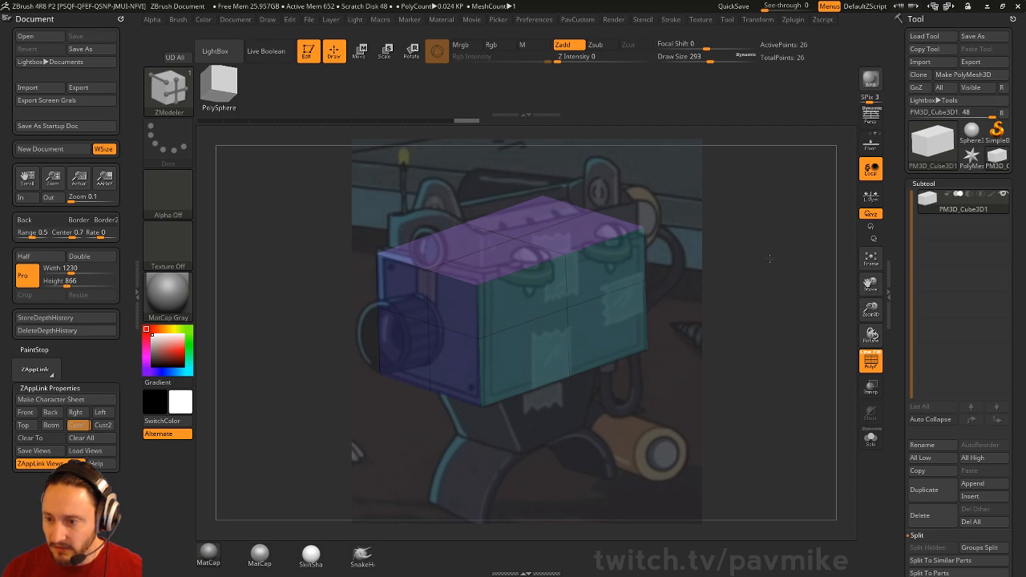
Step: Switch to the Standard brush with a draw size of 94 and apply Mirror And Weld to the box
key("b")
key("s")
key("t")
key("s")
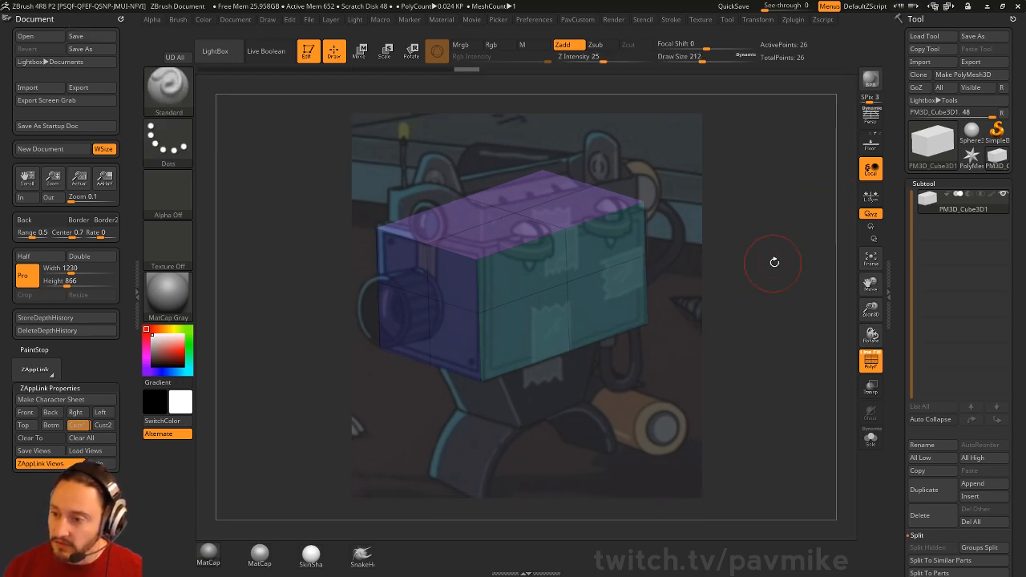
key("s")
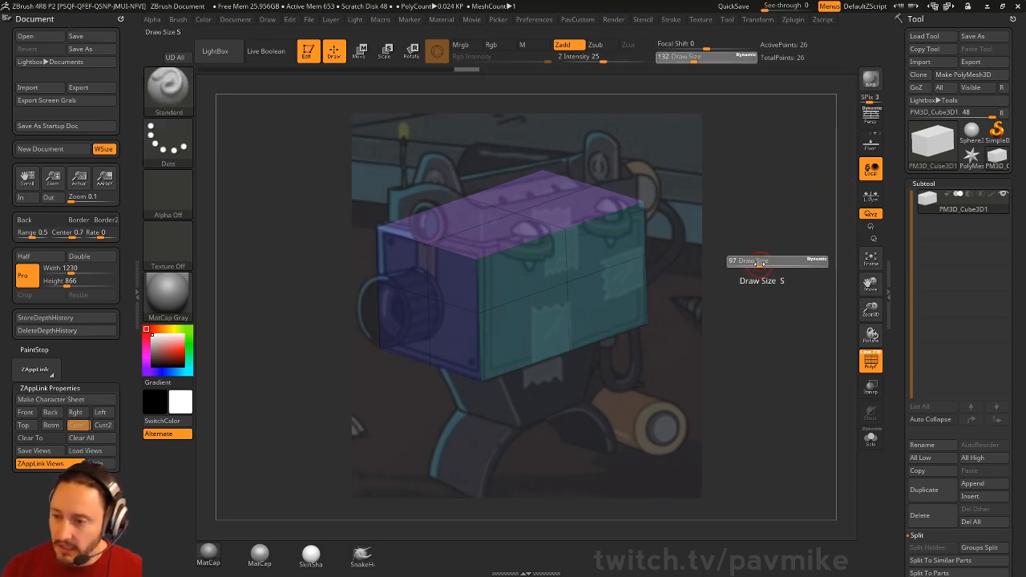
left_click_drag(764, 264, 758, 264)
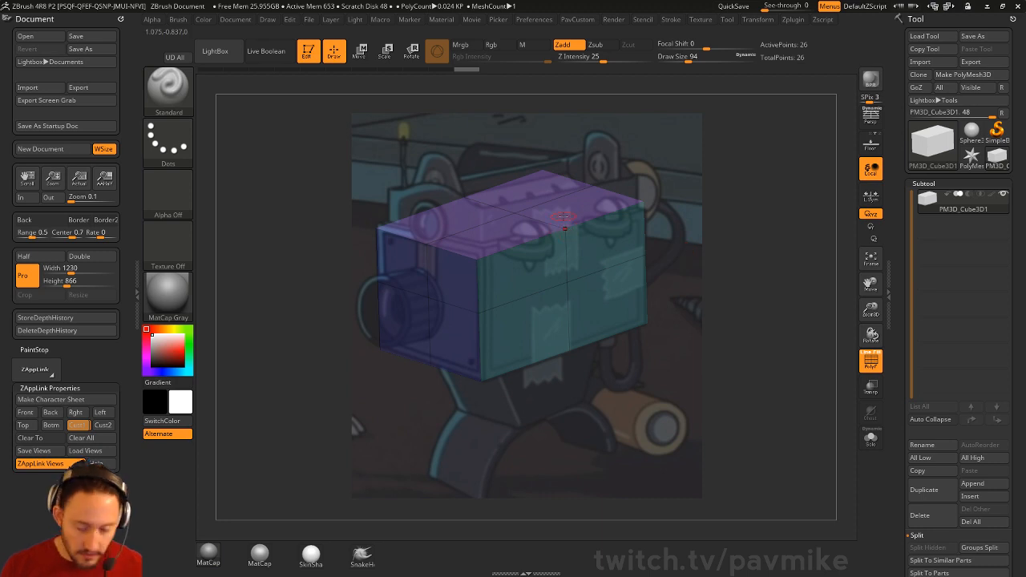
key("2")
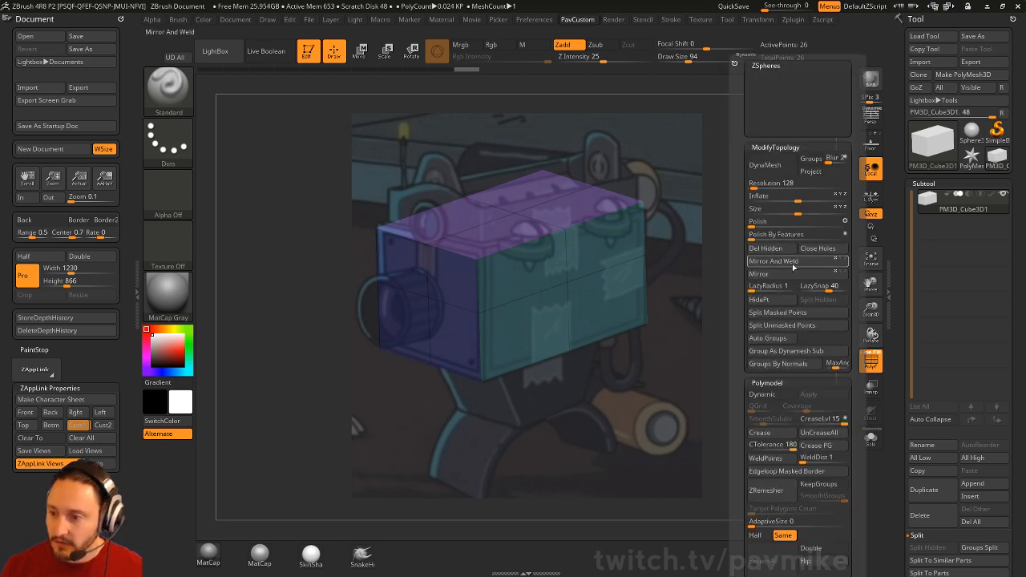
left_click(795, 266)
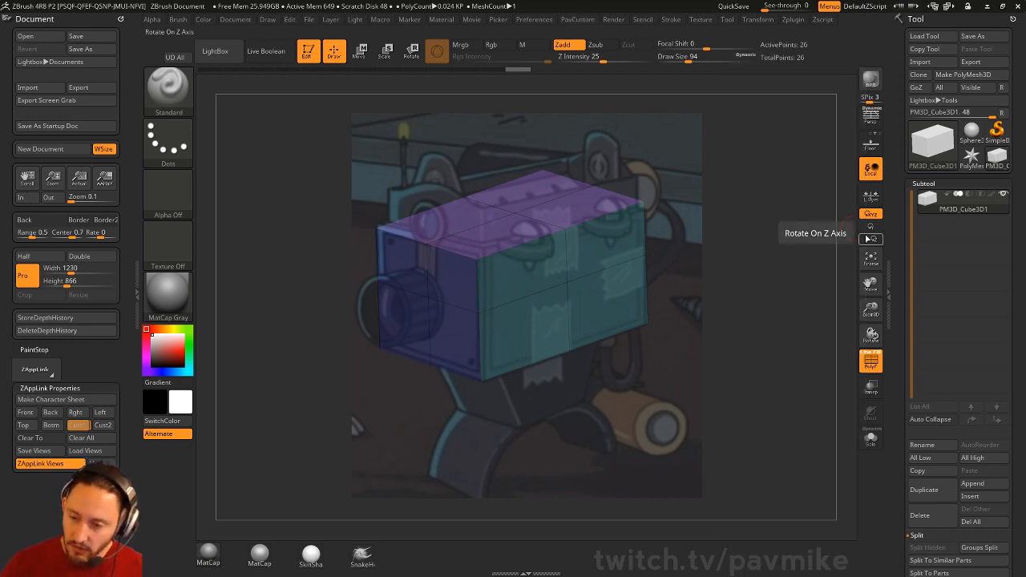
Step: Check the box's orientation against the floor grid, realign the Cust1 view with the reference, and hide the grid
left_click(870, 142)
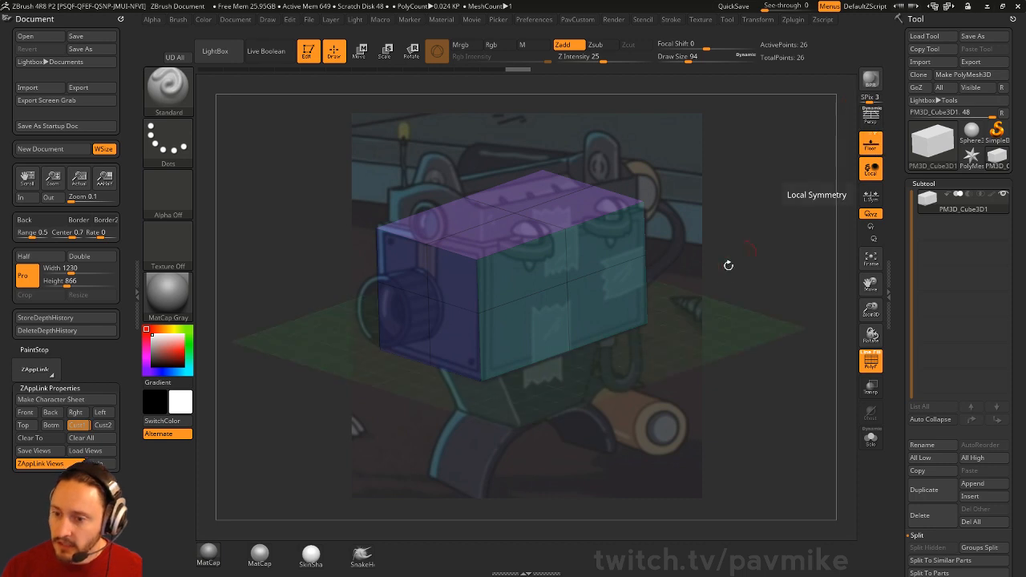
left_click_drag(759, 282, 533, 358)
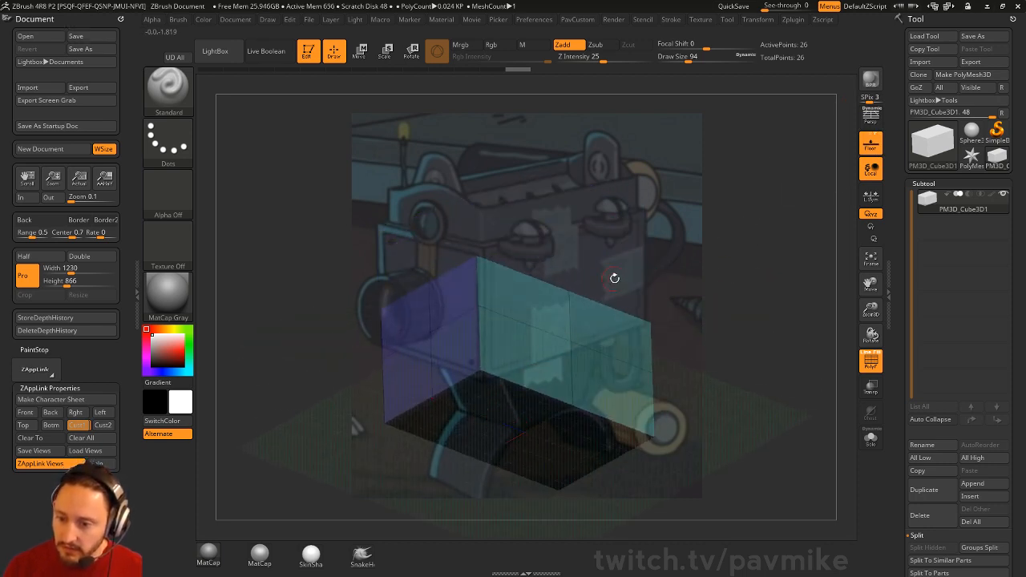
left_click_drag(614, 278, 614, 361)
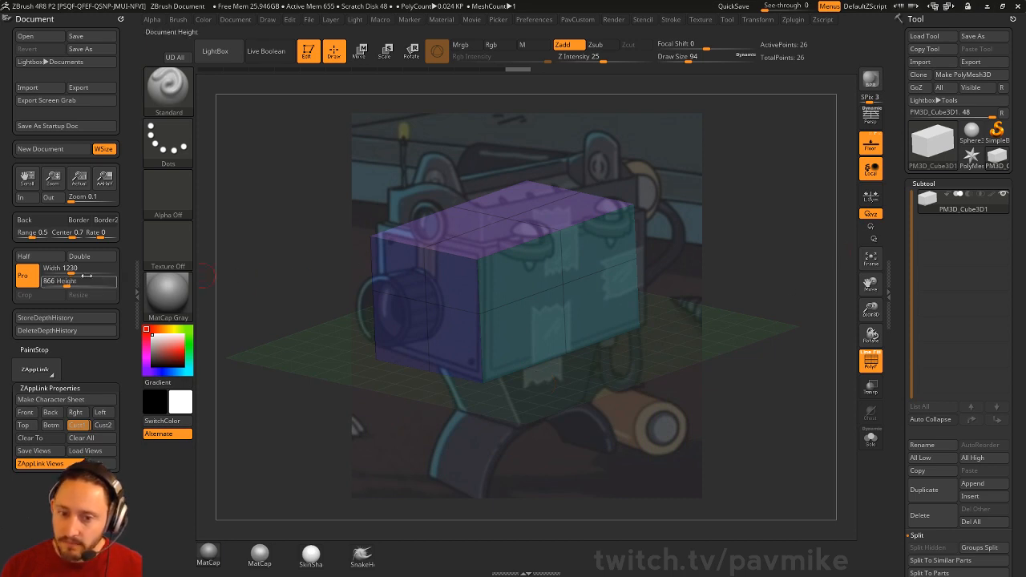
left_click(85, 426)
left_click_drag(783, 256, 810, 274)
left_click(870, 144)
left_click_drag(803, 238, 806, 238)
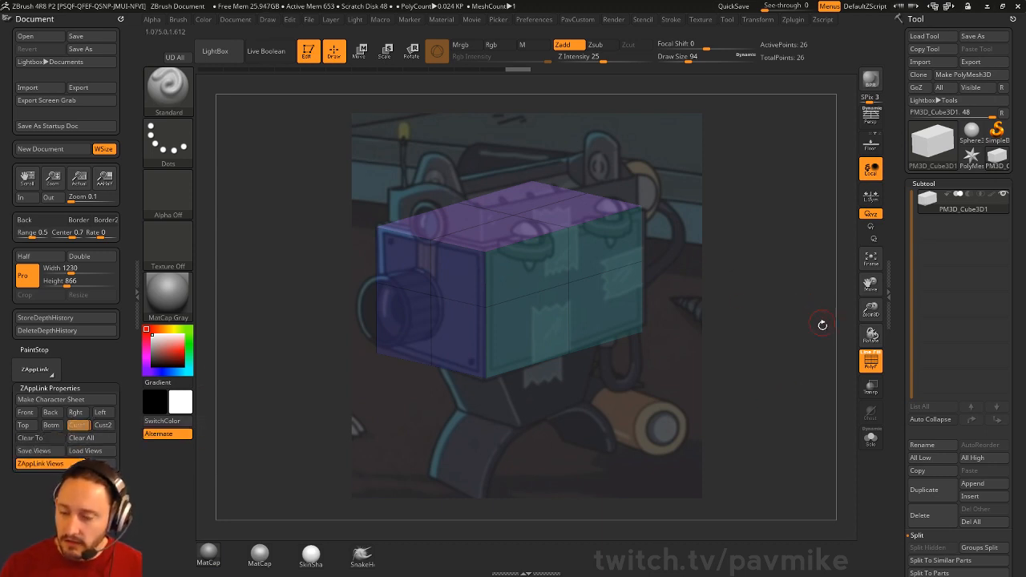
Step: Switch to the IMM_Base_Prim insert mesh brush
key("b")
key("z")
key("m")
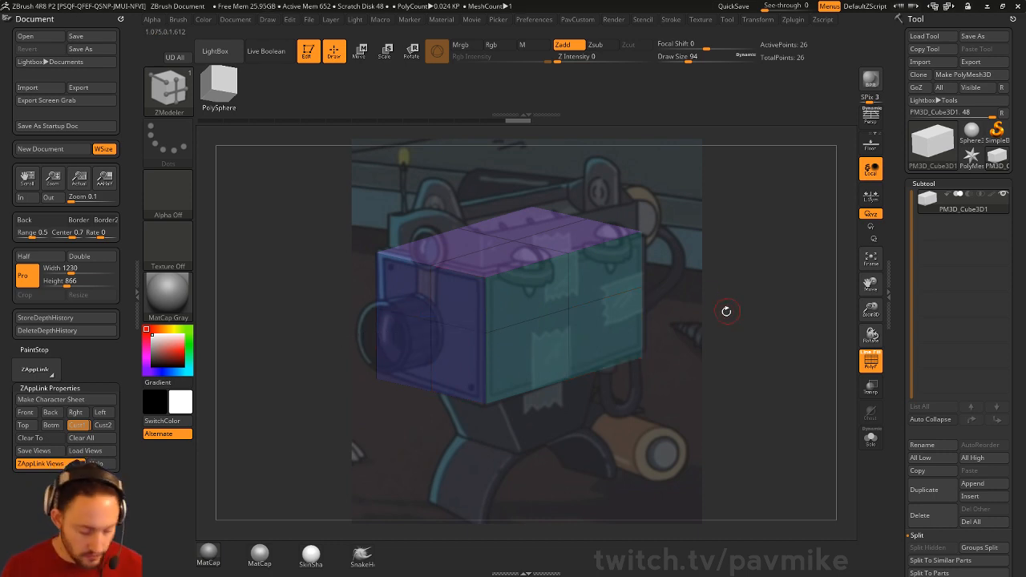
key("b")
key("i")
key("p")
key("m")
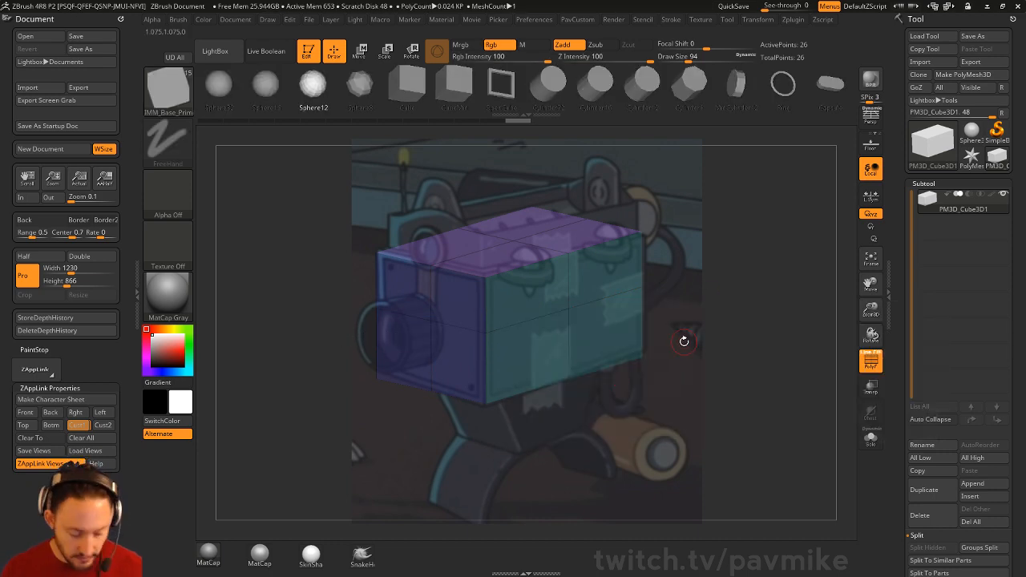
Step: Insert a Cylinder12 mesh on the box's end face over the reference lens, and switch to the Move gizmo
key("b")
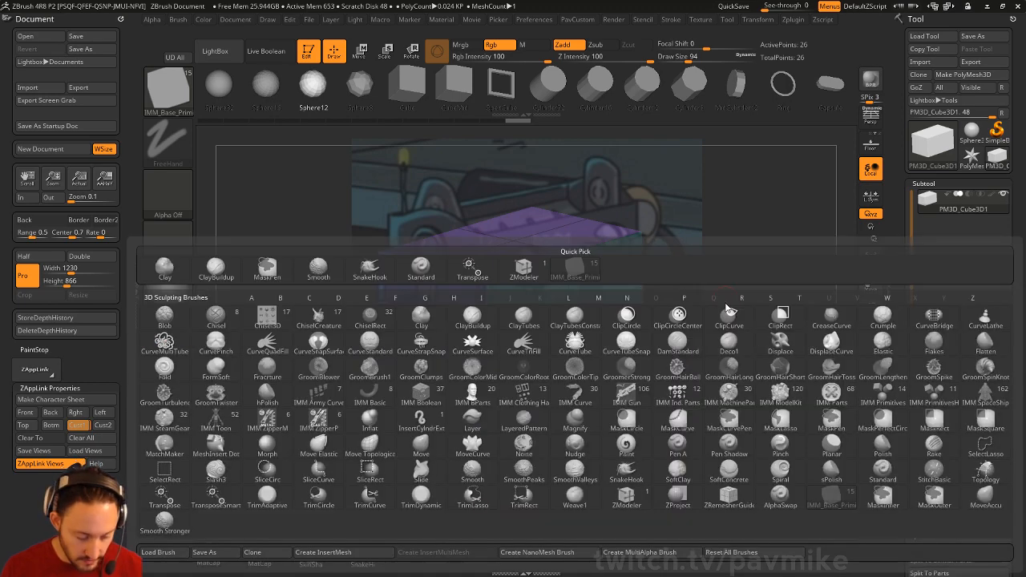
key("i")
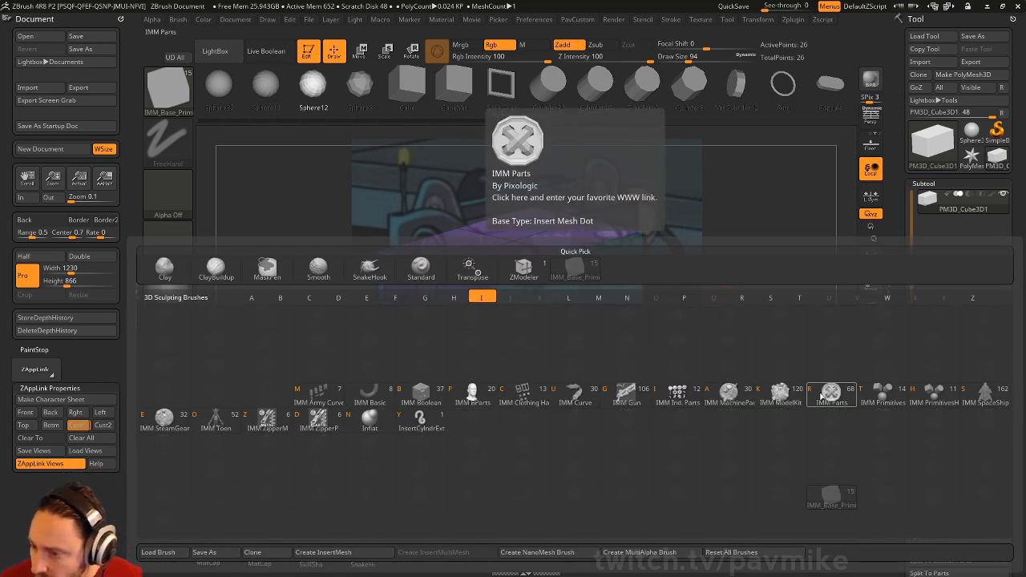
left_click(879, 394)
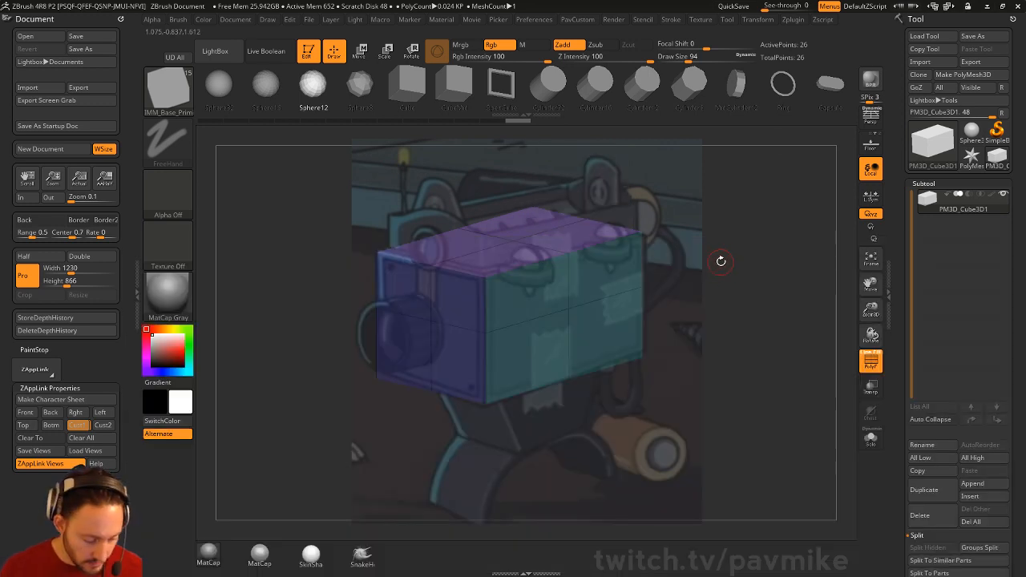
key("m")
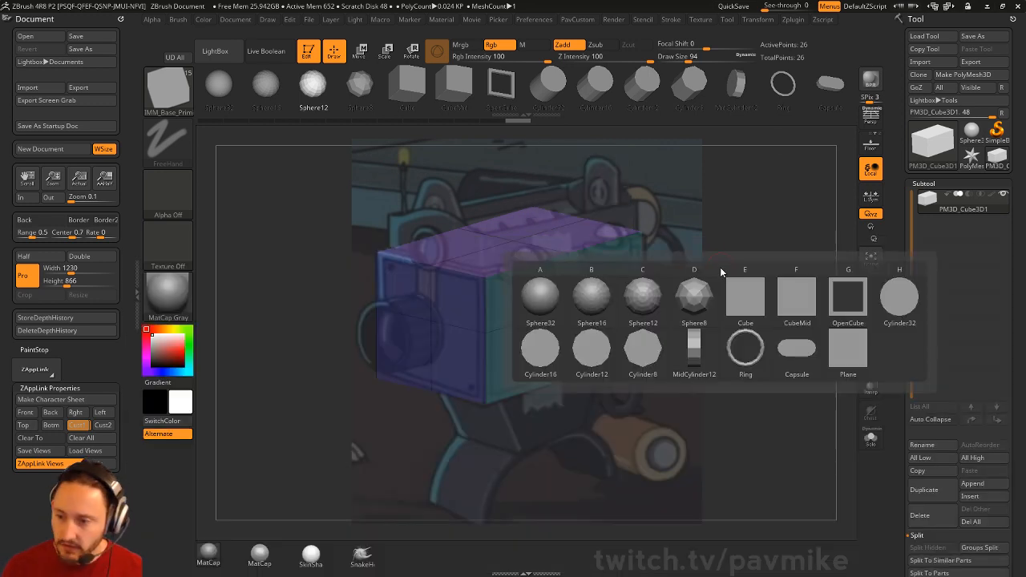
left_click(597, 355)
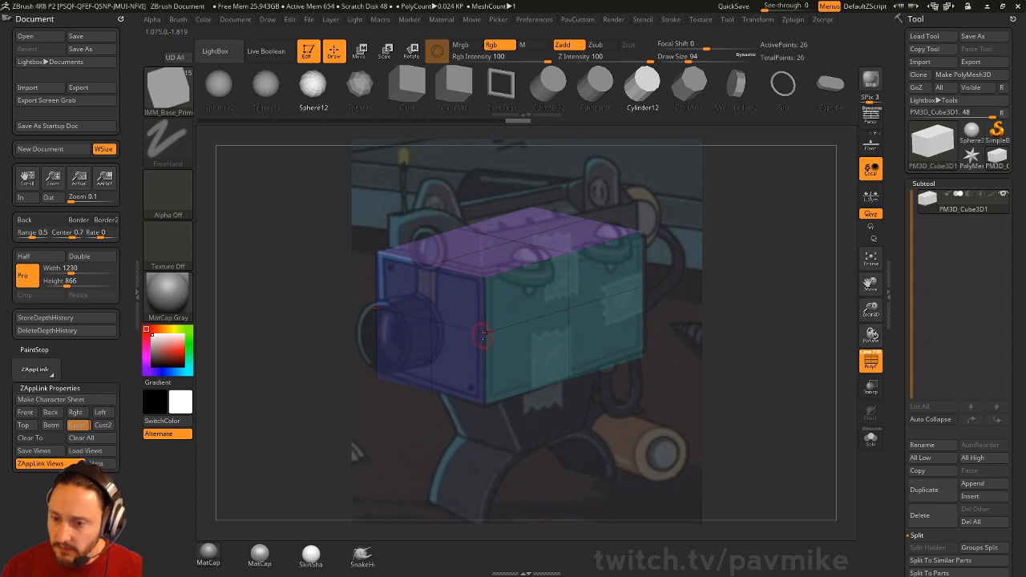
left_click_drag(431, 321, 418, 354)
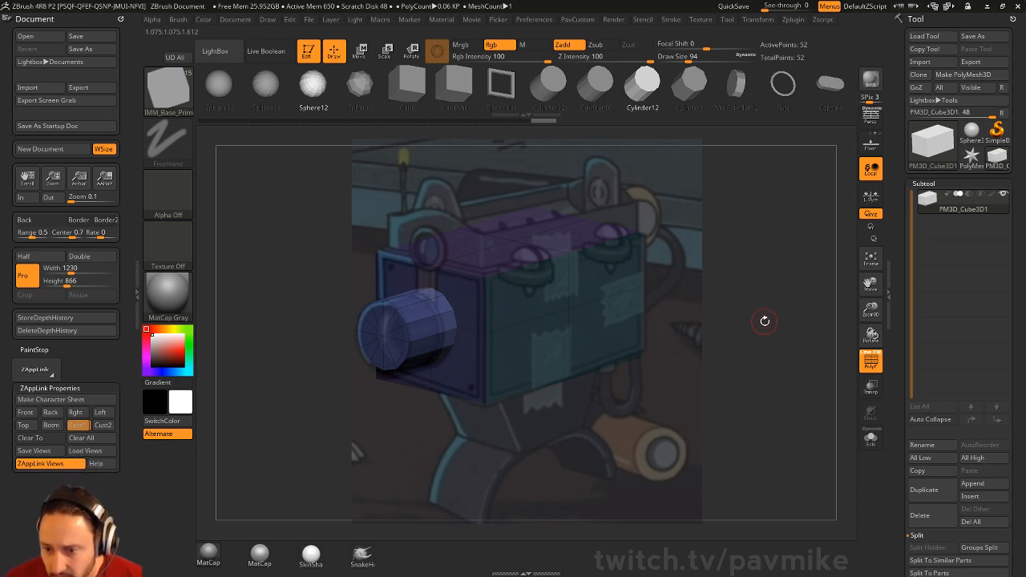
key("w")
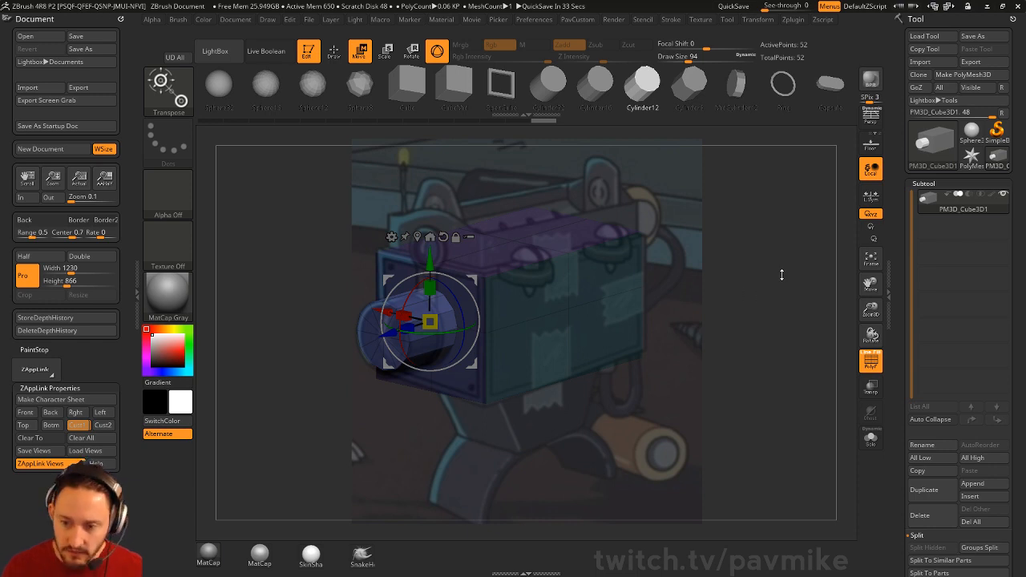
Step: Return to Draw mode and split the inserted cylinder and the box into separate subtools
key("q")
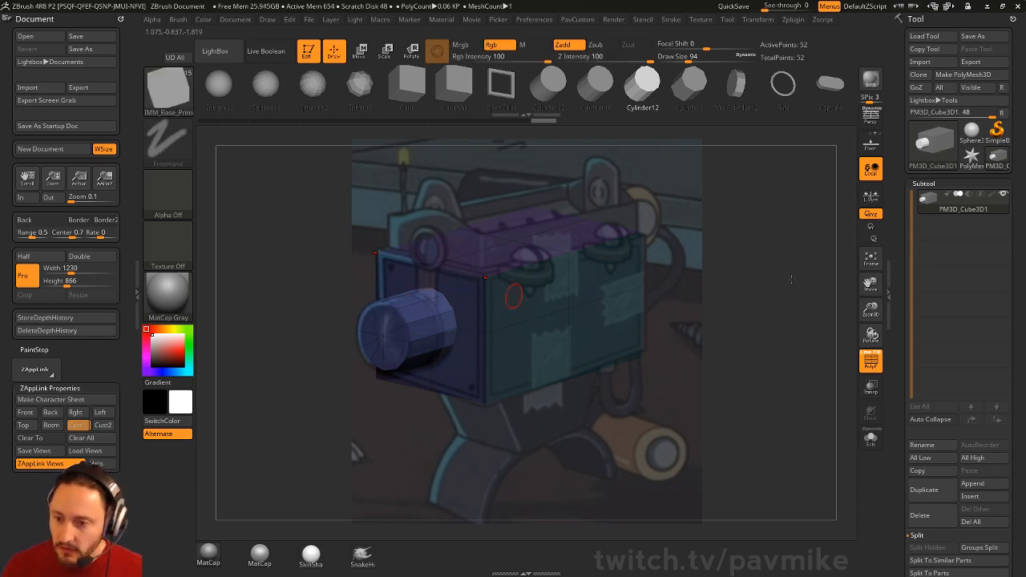
key("2")
left_click(799, 314)
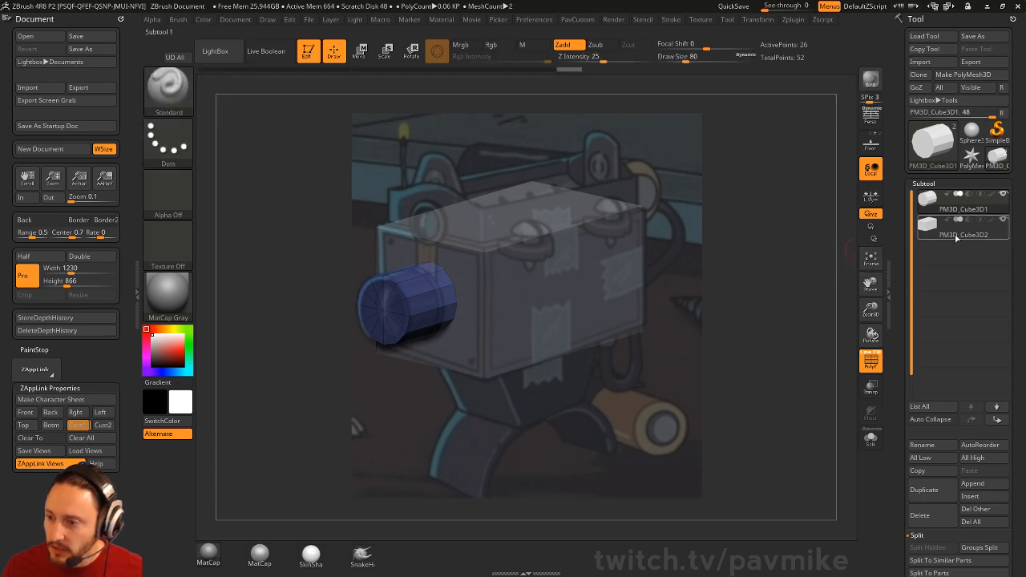
Step: Select the box subtool and switch to the ZModeler brush
key("Down")
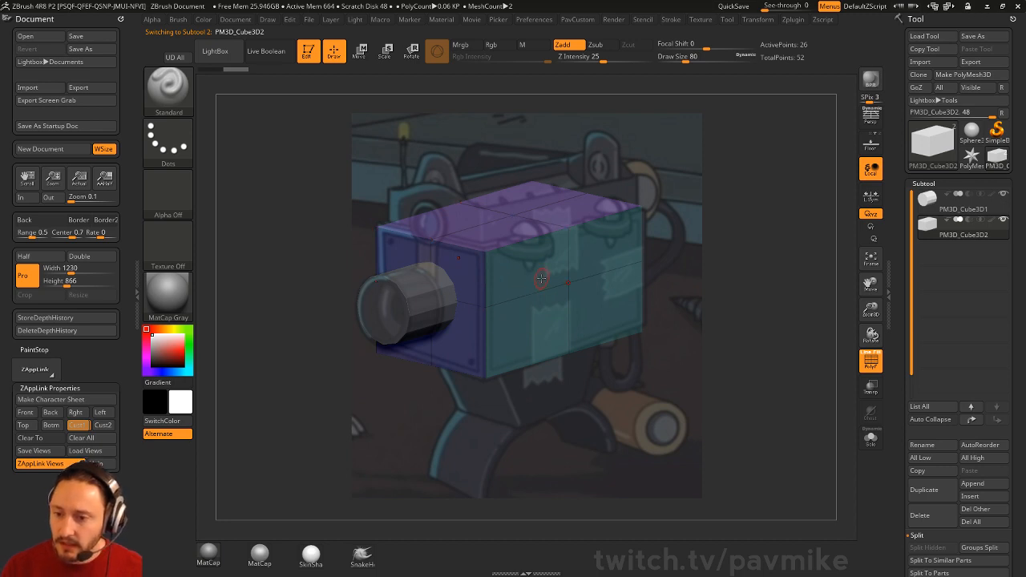
key("b")
key("z")
key("m")
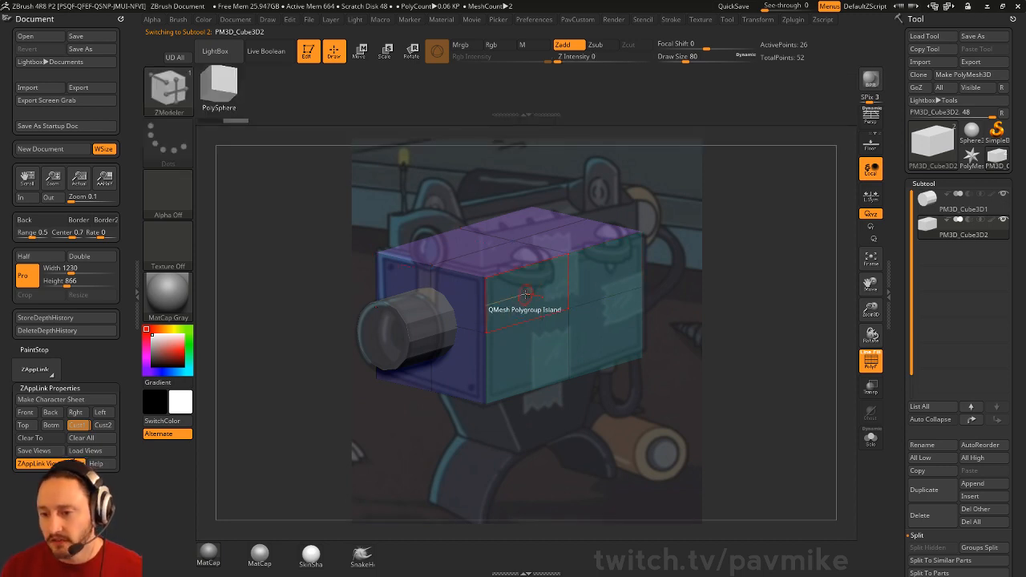
key("space")
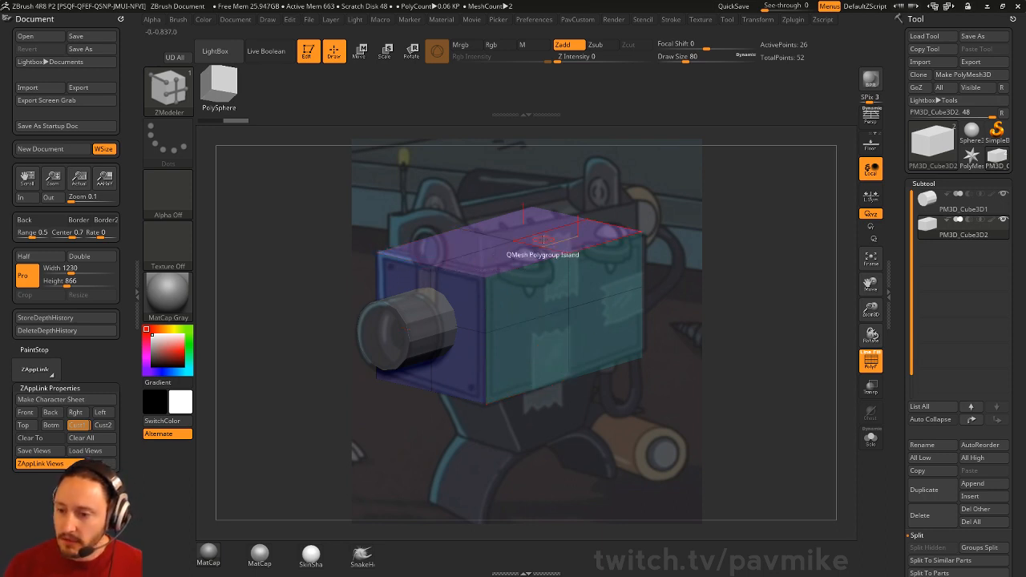
Step: Duplicate the box subtool, isolate the copy's top and bottom polygroup, and delete the hidden side faces
left_click(943, 494)
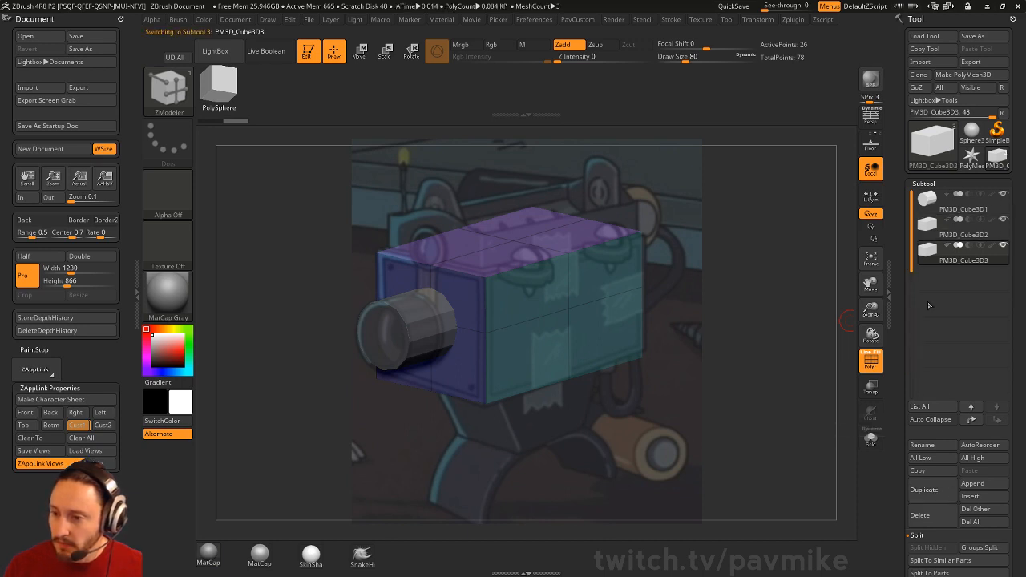
left_click(517, 241, "ctrl+shift")
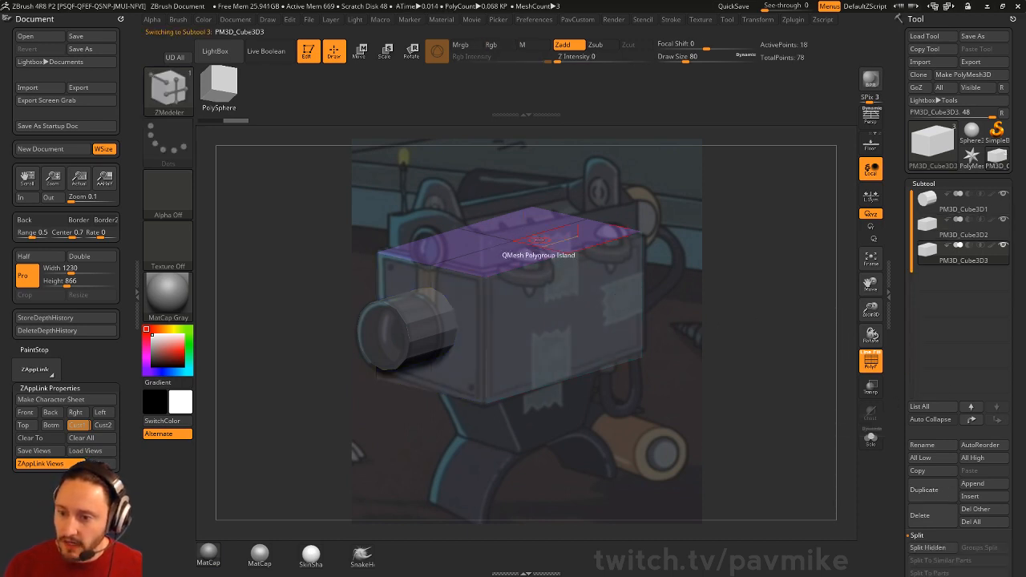
key("space")
left_click(787, 249)
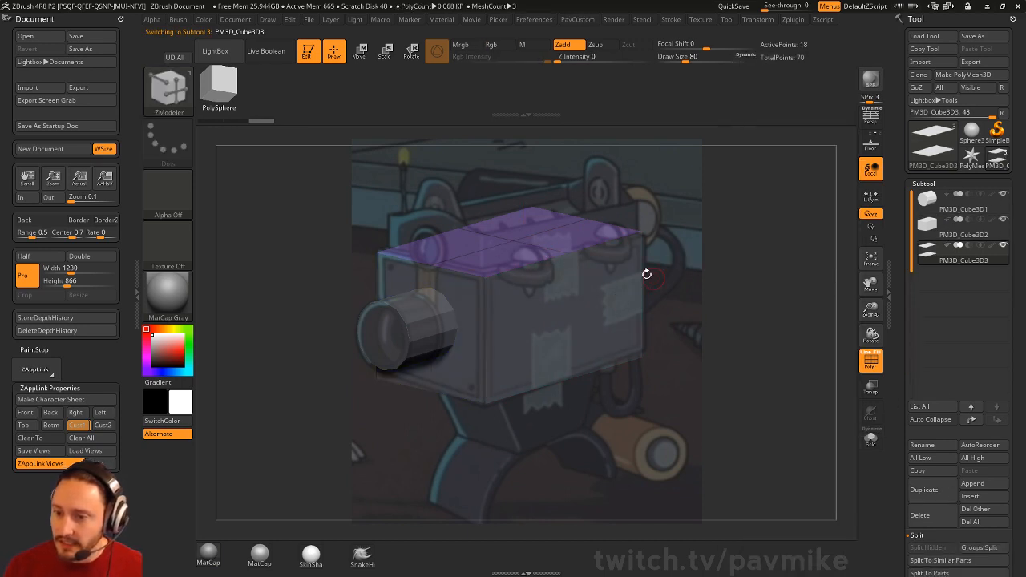
Step: Inset the duplicated faces with the ZModeler Inset action, using the Polygroup All target
key("space")
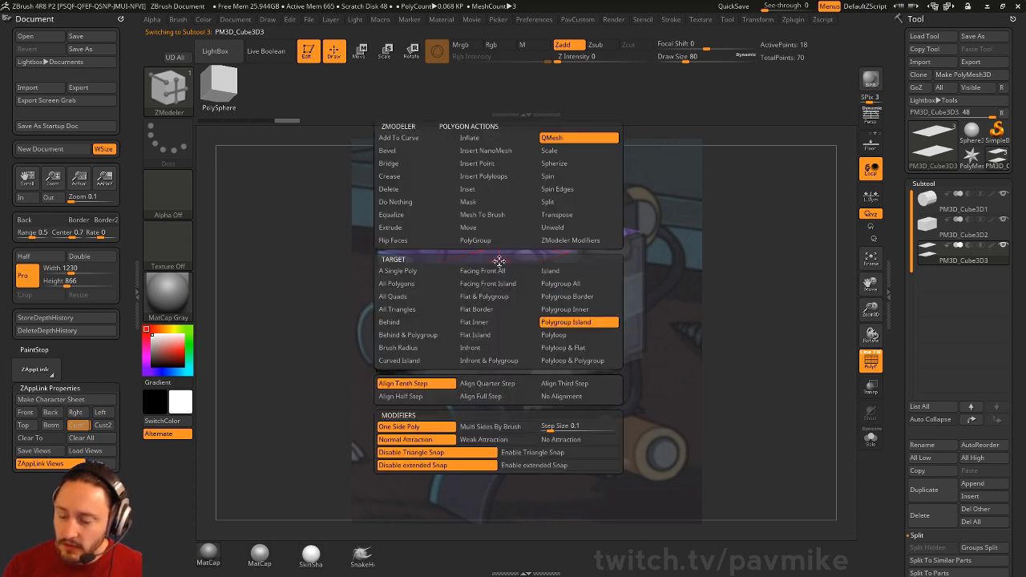
left_click(485, 189)
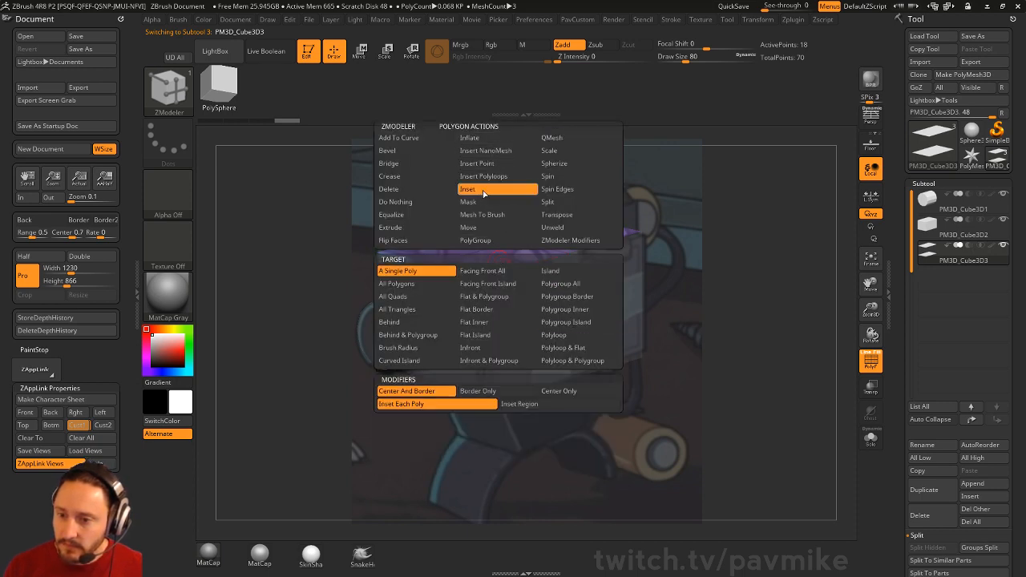
left_click(568, 285)
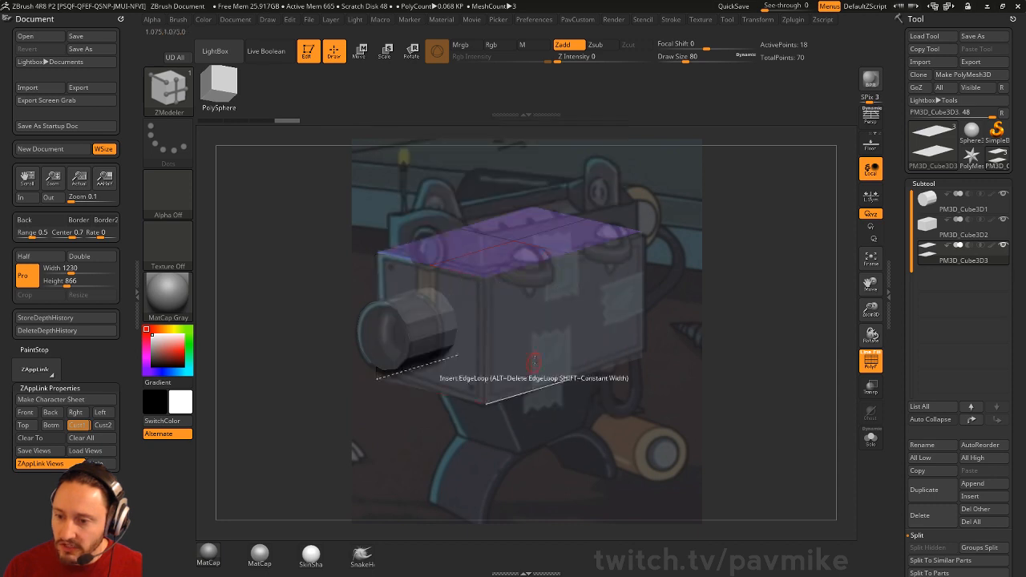
left_click_drag(500, 257, 484, 266)
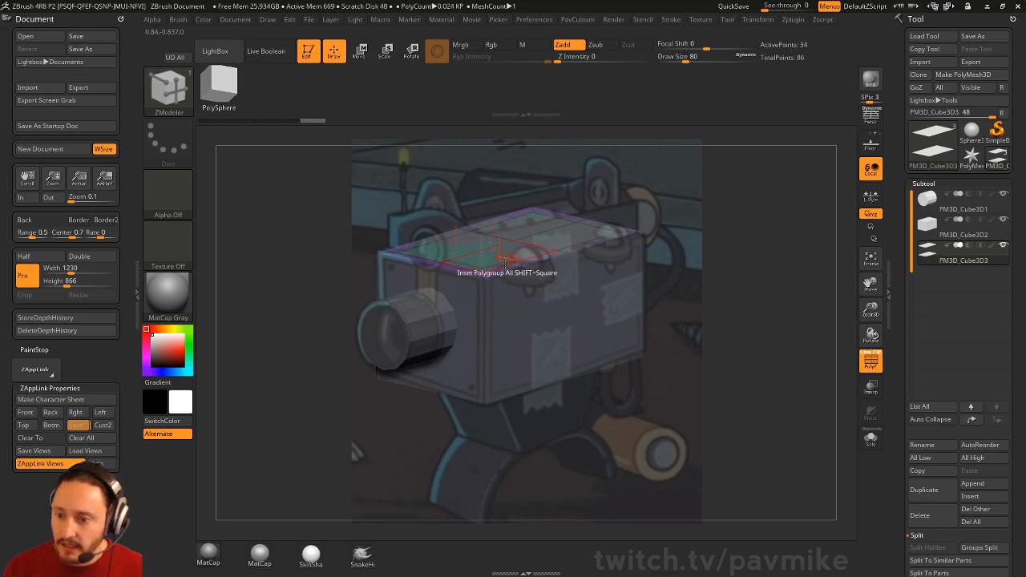
Step: Isolate the inner faces of the inset and delete the hidden border around them
key("ctrl+shift")
left_click(508, 245, "ctrl+shift")
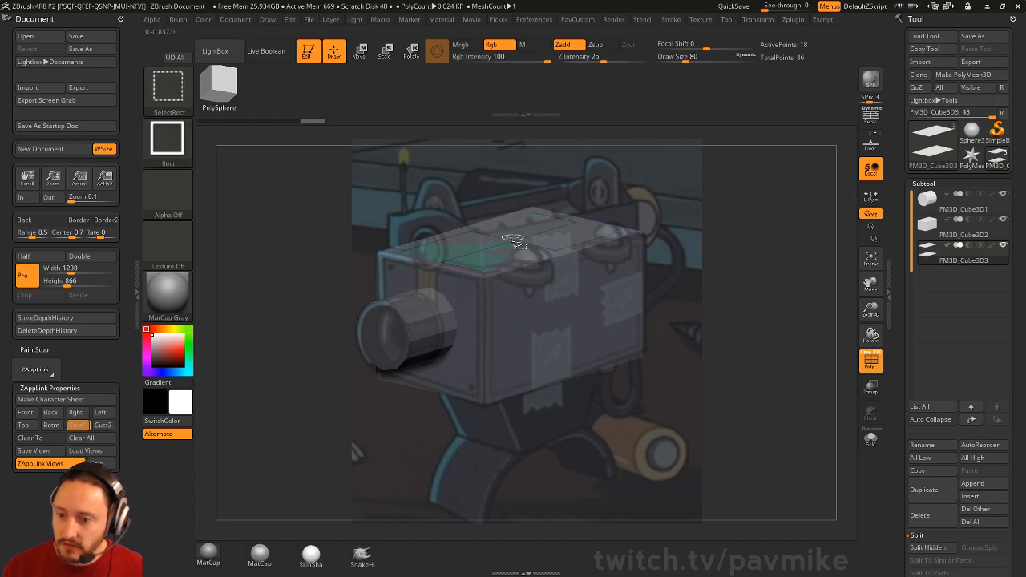
key("space")
left_click(790, 300)
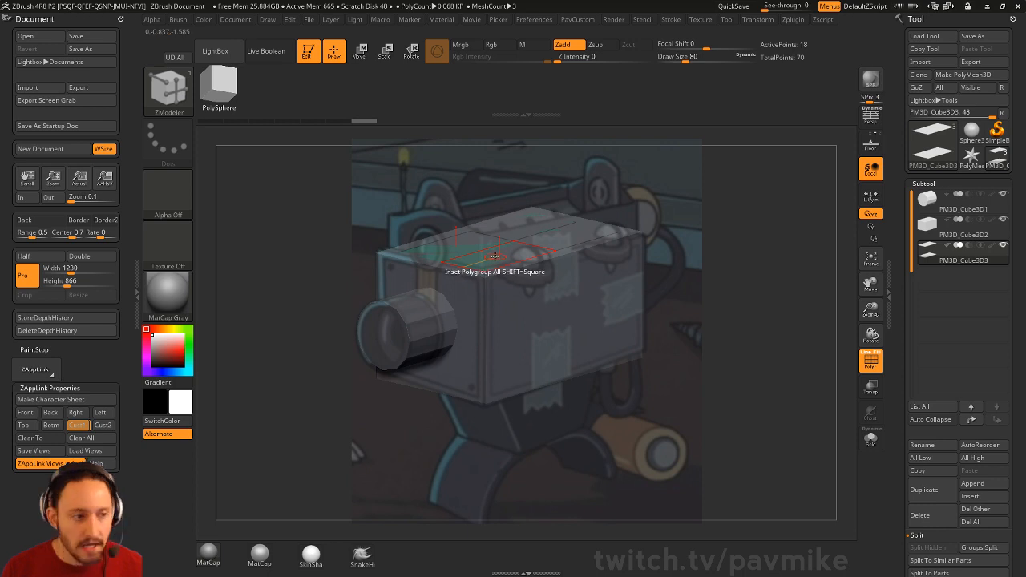
Step: Extrude the inset faces outward with QMesh on Polygroup All, matching the reference's raised upper section
key("space")
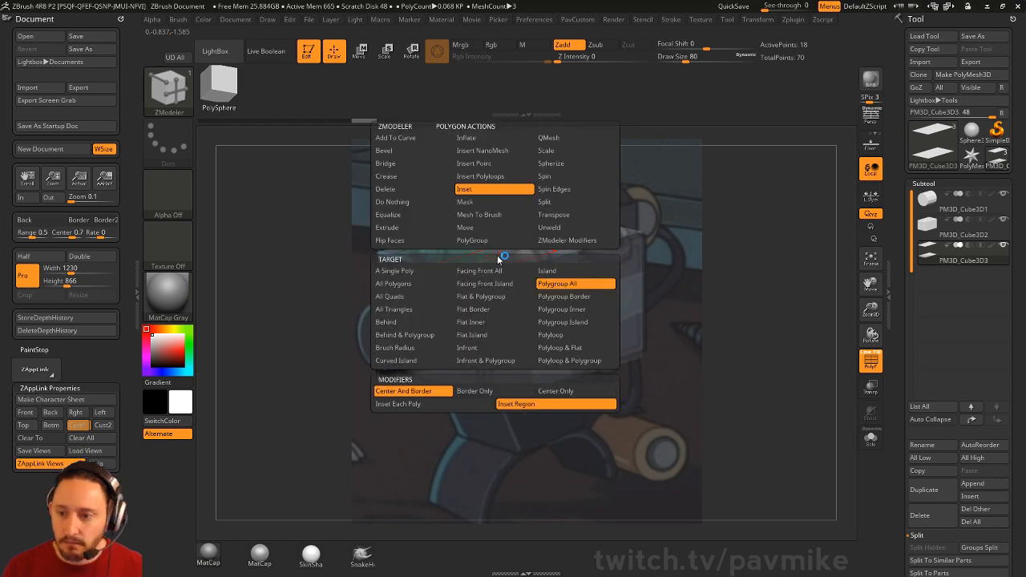
left_click(559, 144)
left_click(555, 295)
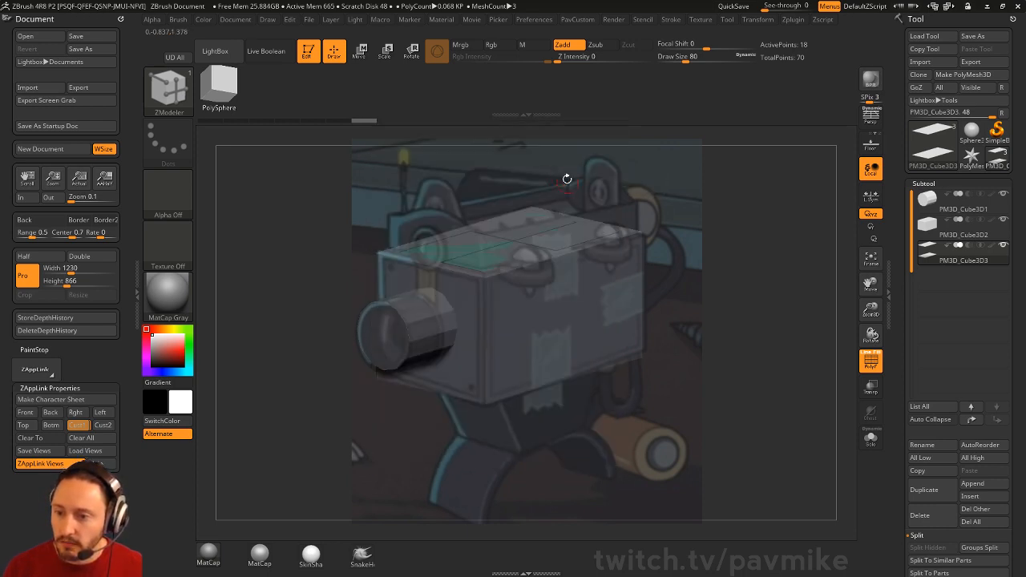
left_click_drag(490, 260, 497, 213)
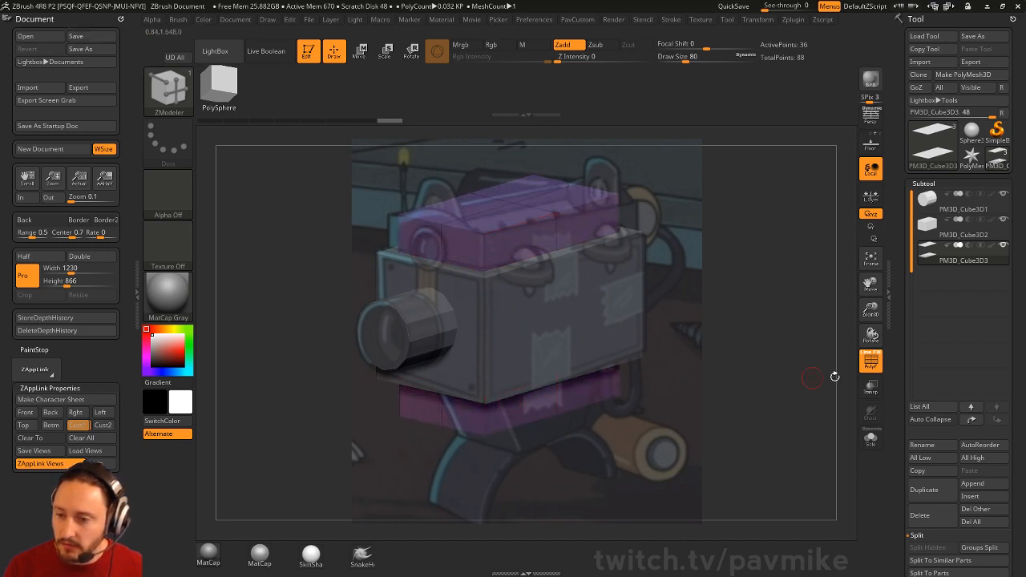
Step: Solo the extruded subtool, hide and delete its lower block, and show all subtools again
left_click(871, 438)
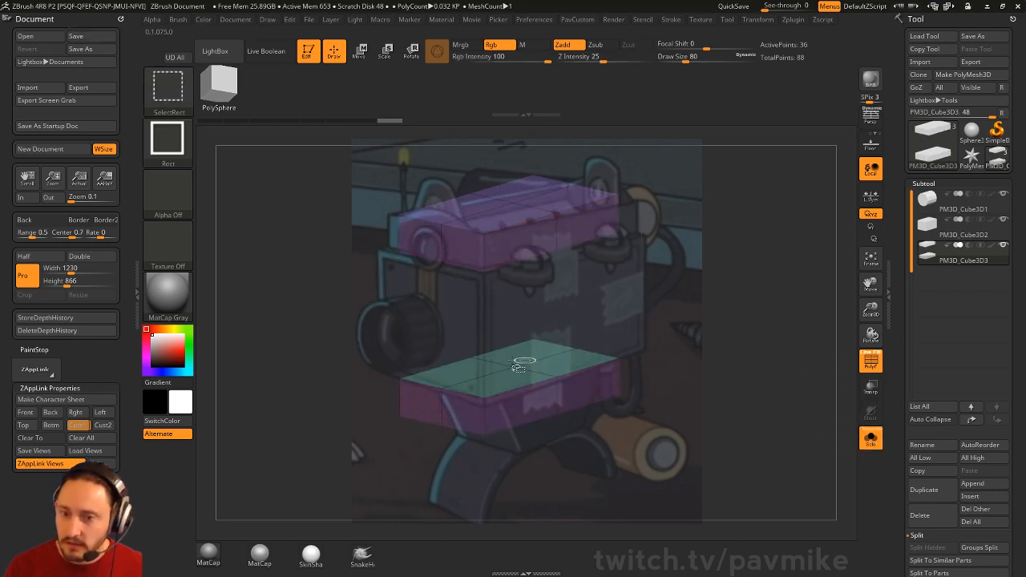
left_click_drag(272, 316, 727, 494, "ctrl+shift")
key("space")
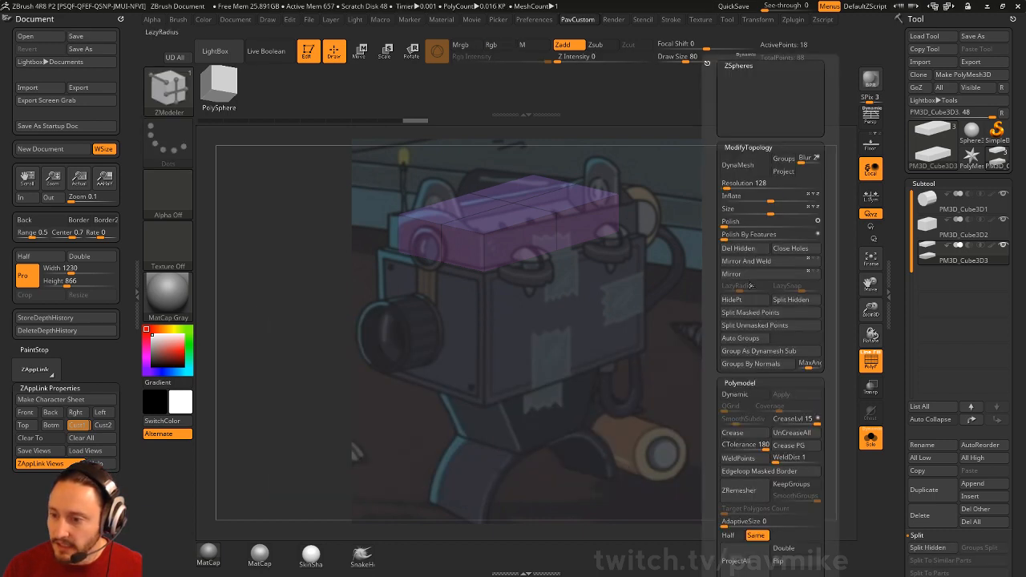
left_click(742, 251)
left_click(870, 438)
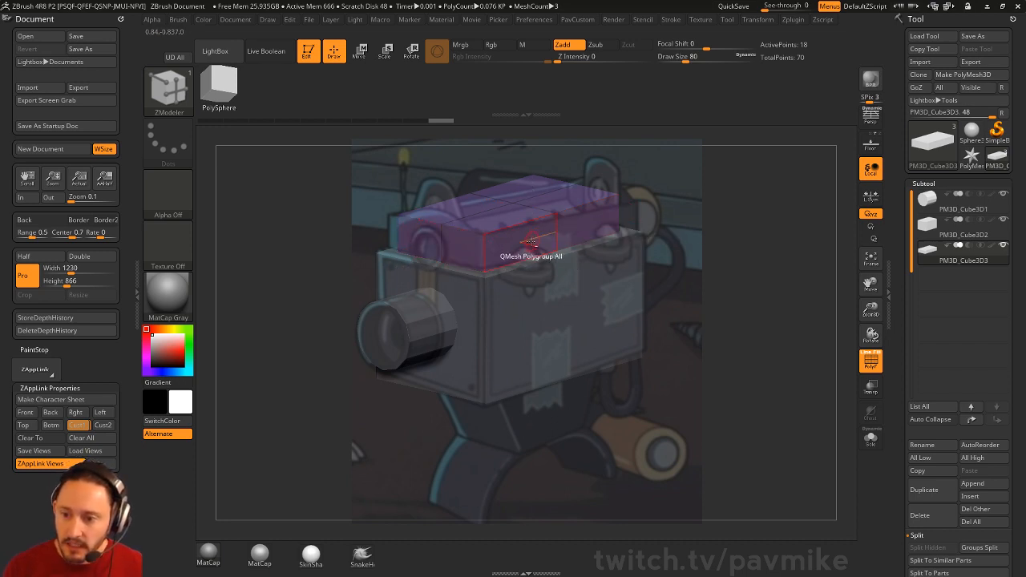
Step: Set the ZModeler edge action to Insert with Single EdgeLoop and add edge loops to the upper block
key("space")
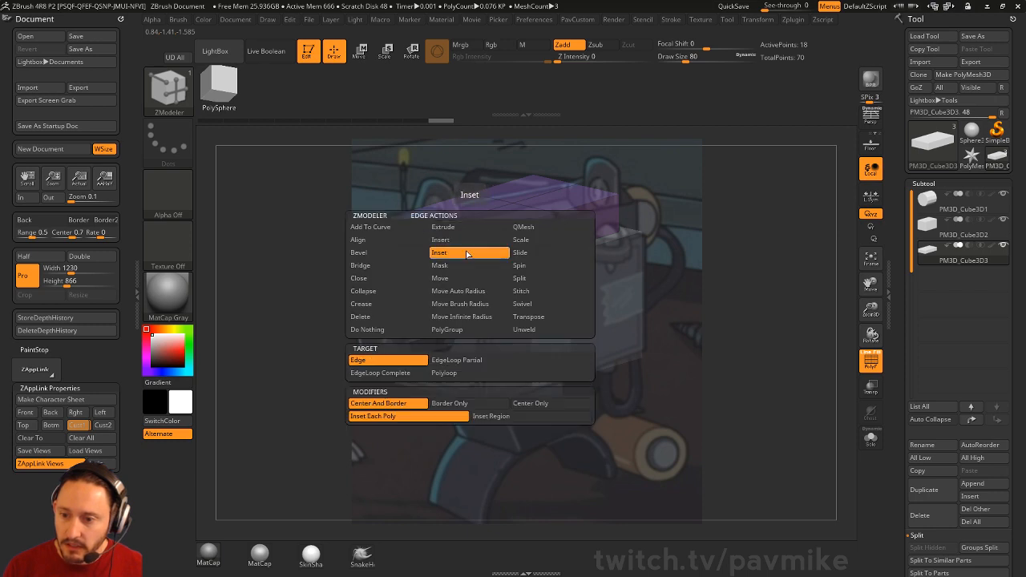
left_click(469, 252)
left_click(399, 373)
left_click(407, 360)
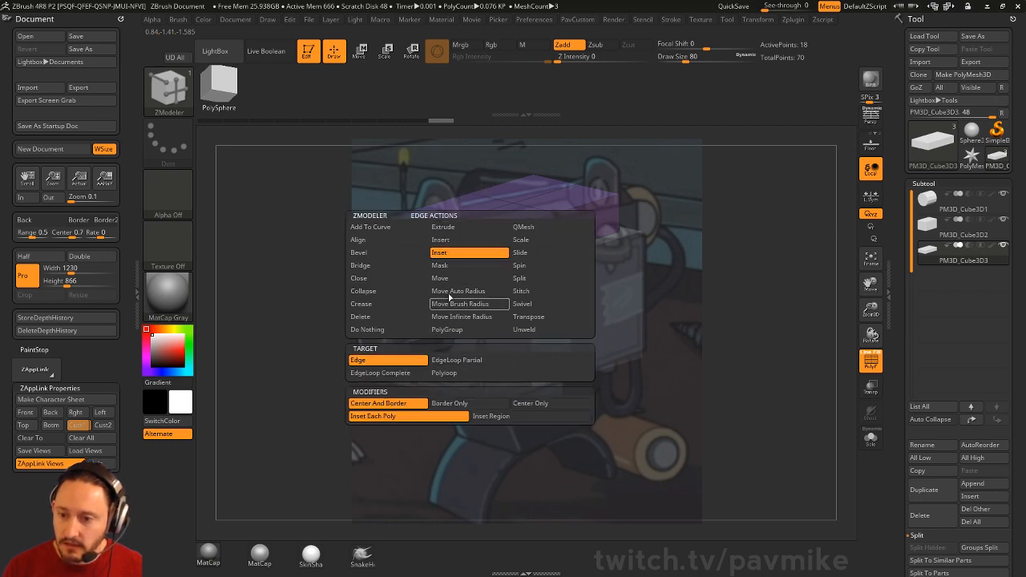
left_click(455, 240)
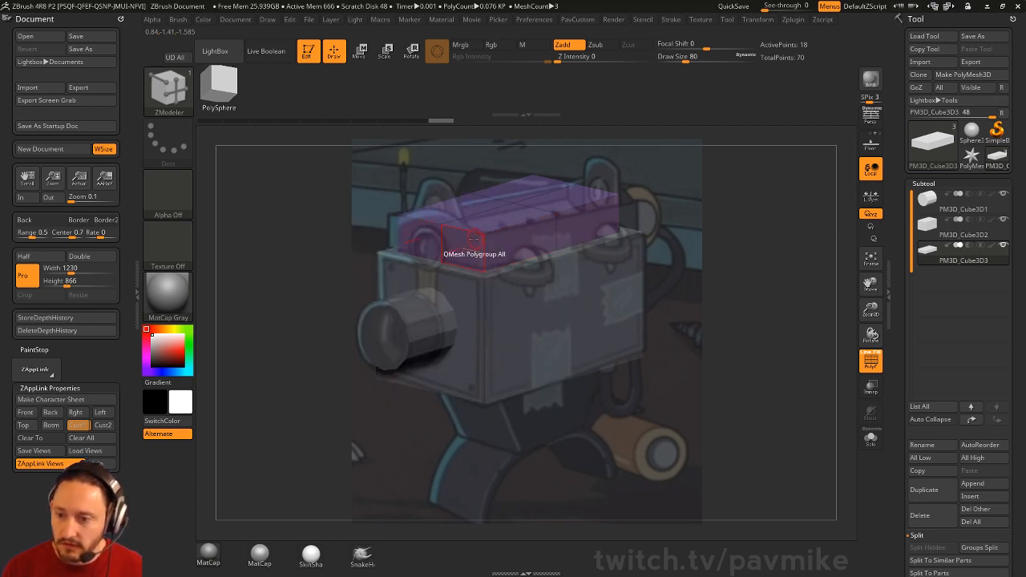
left_click(476, 232)
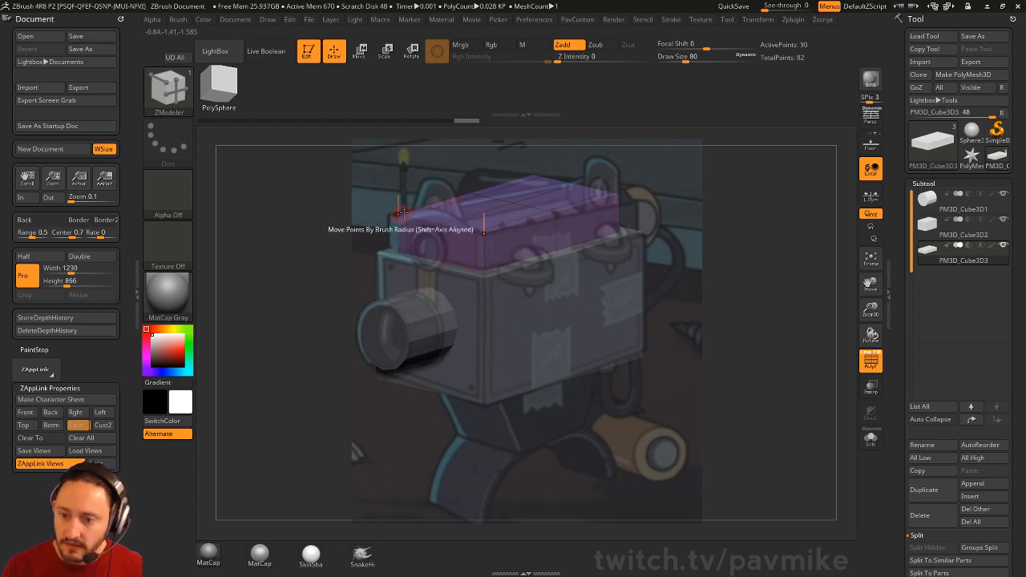
Step: Bevel the lengthwise middle edge loop of the upper block into a band, using the EdgeLoop Complete target
key("space")
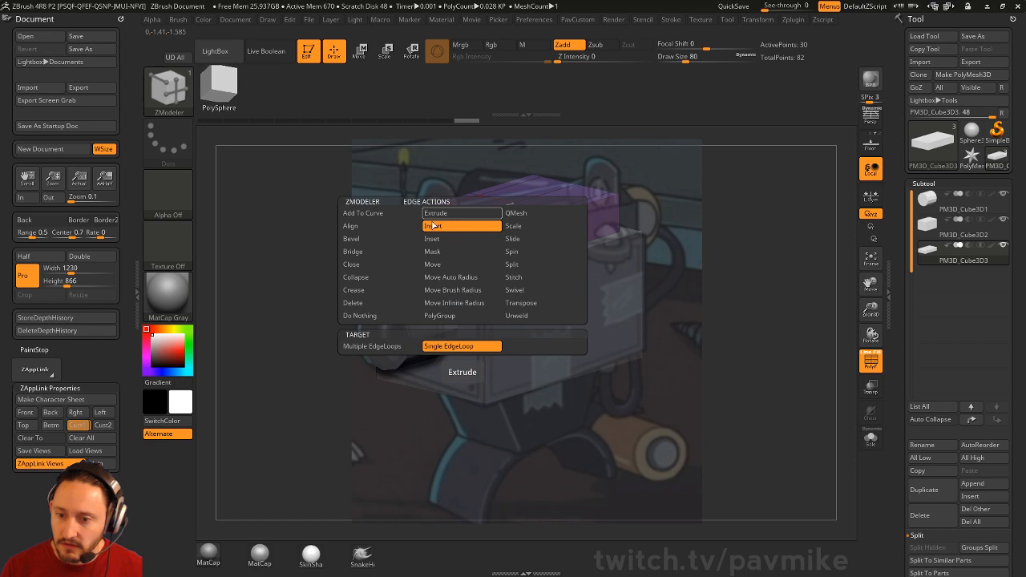
left_click(373, 242)
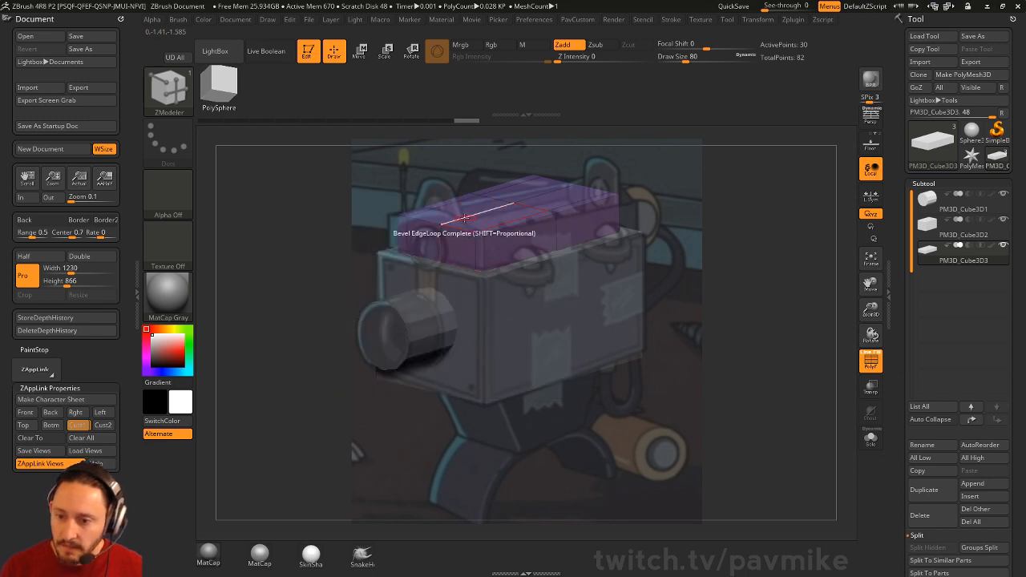
left_click_drag(475, 213, 486, 211)
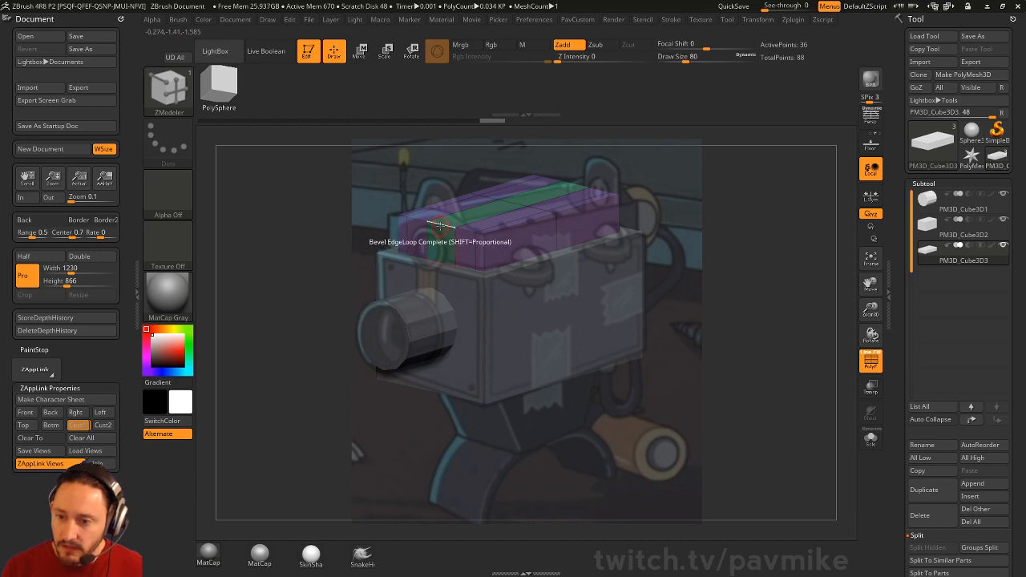
key("space")
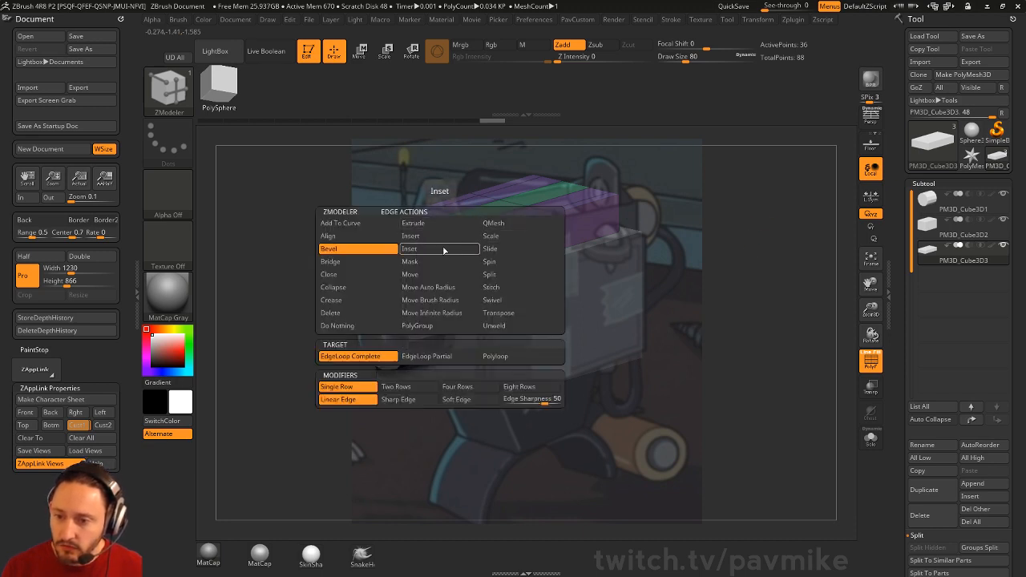
left_click(437, 275)
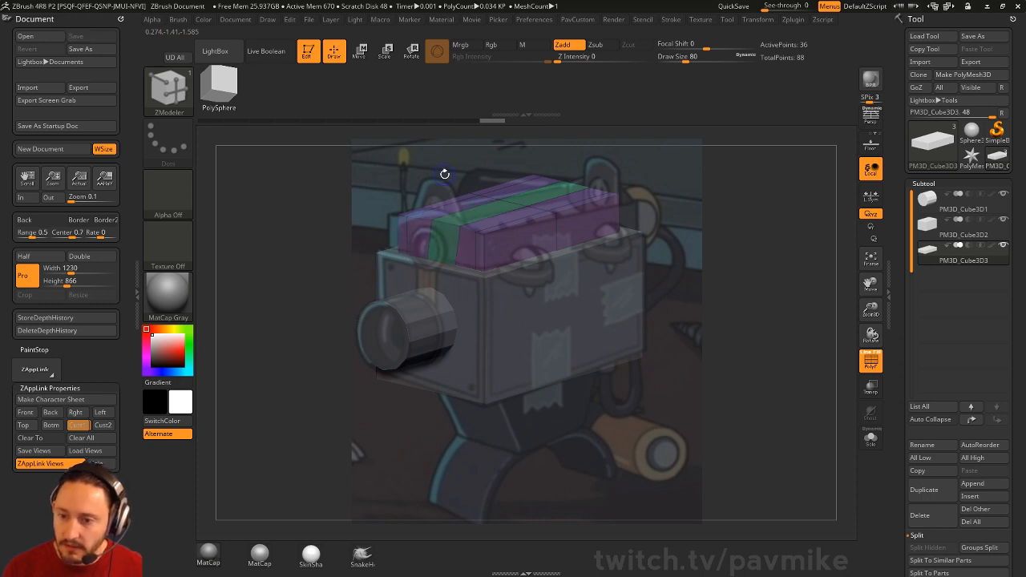
key("space")
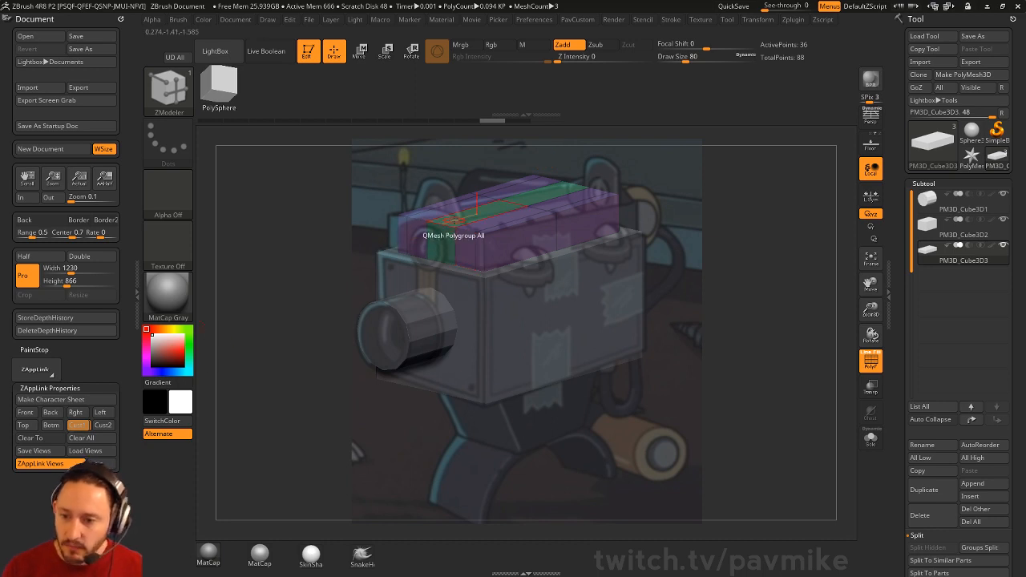
key("space")
left_click(412, 259)
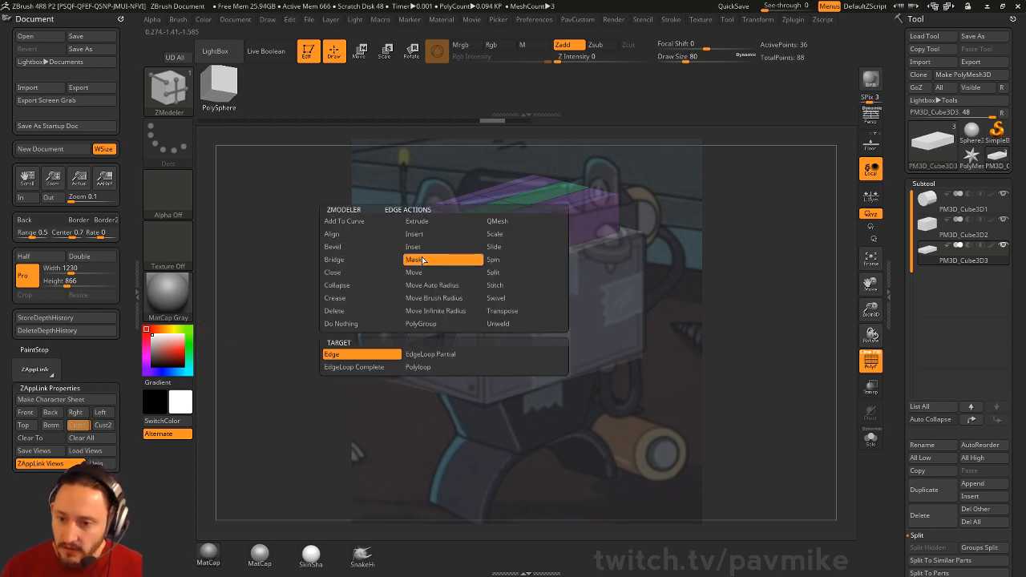
left_click(443, 229)
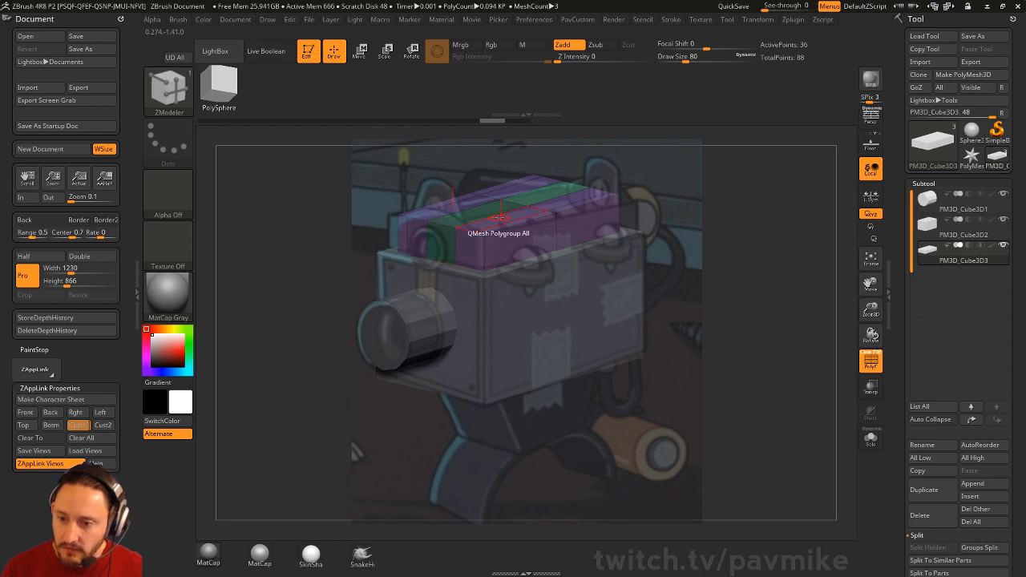
Step: Try to raise the upper block's middle band with the Move gizmo, and undo the move
key("w")
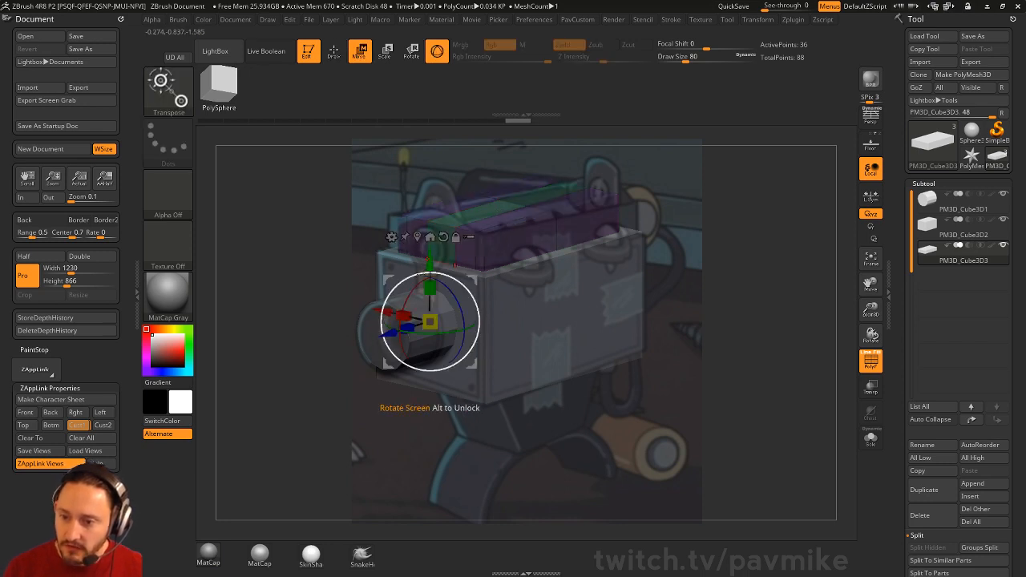
left_click_drag(429, 262, 430, 248)
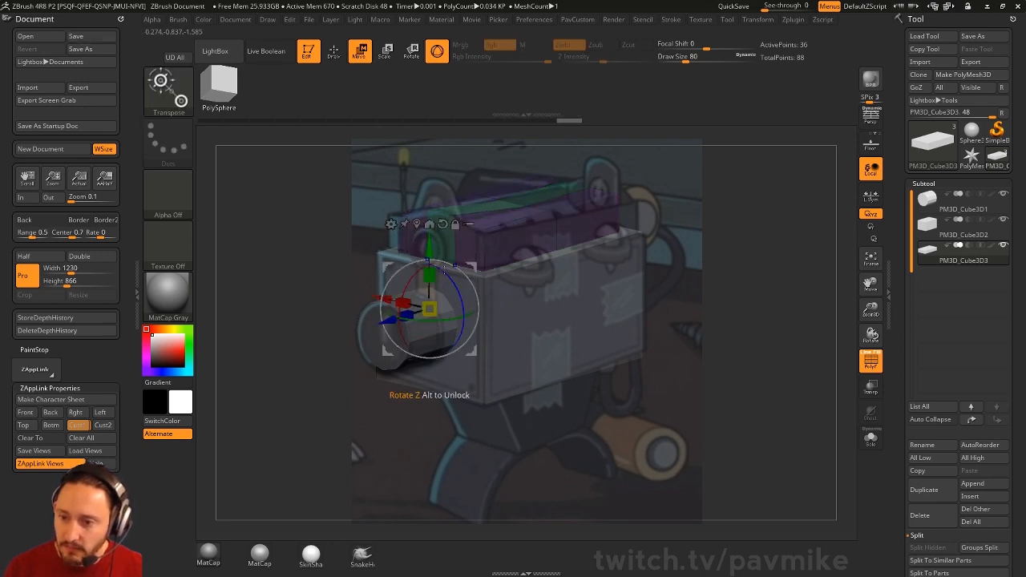
key("ctrl+z")
key("ctrl+z")
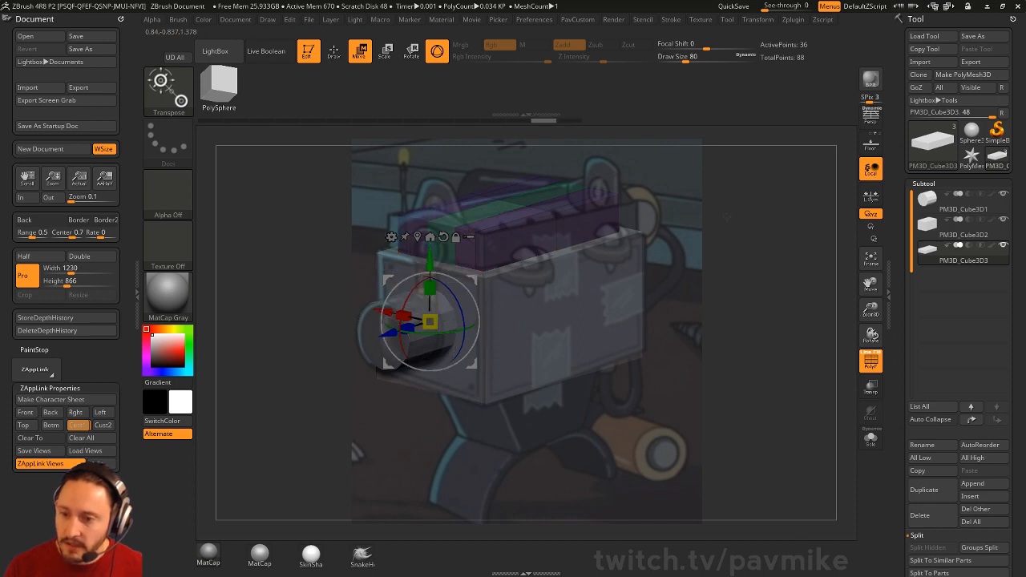
Step: Raise the middle band on top of the upper block with the Move gizmo to form a ridge with sloping sides
key("q")
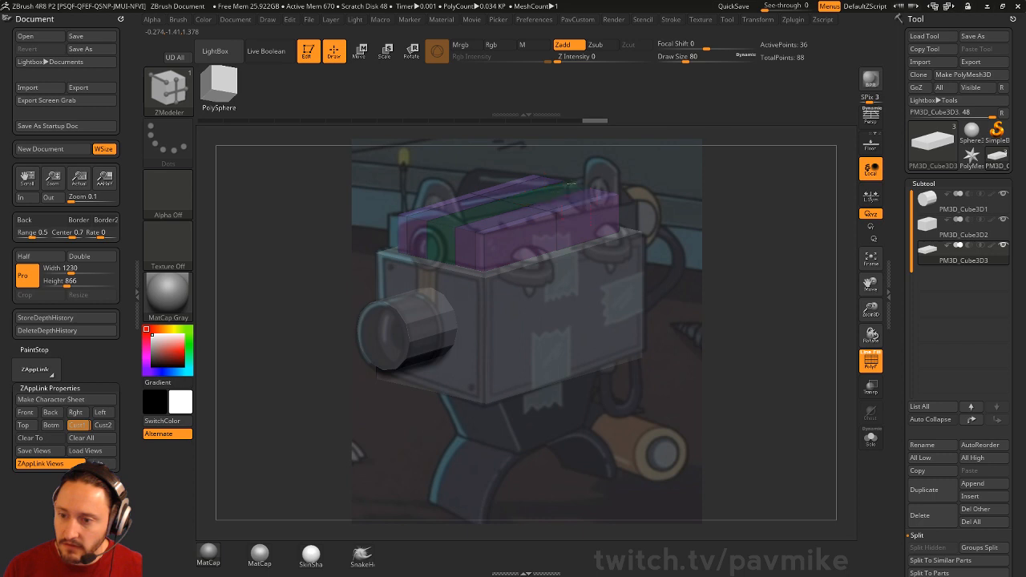
left_click_drag(726, 220, 754, 228)
key("w")
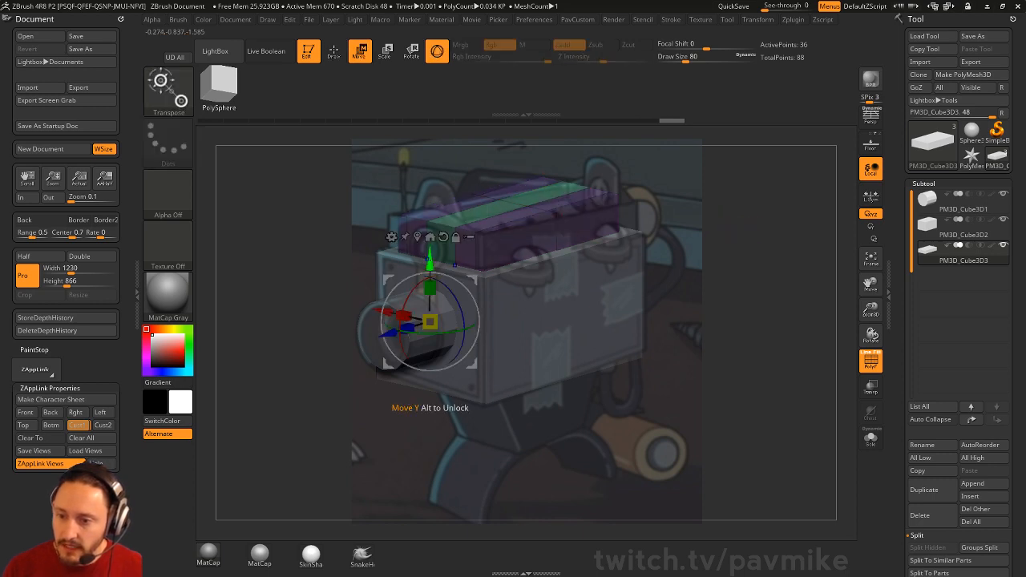
left_click_drag(430, 258, 430, 244)
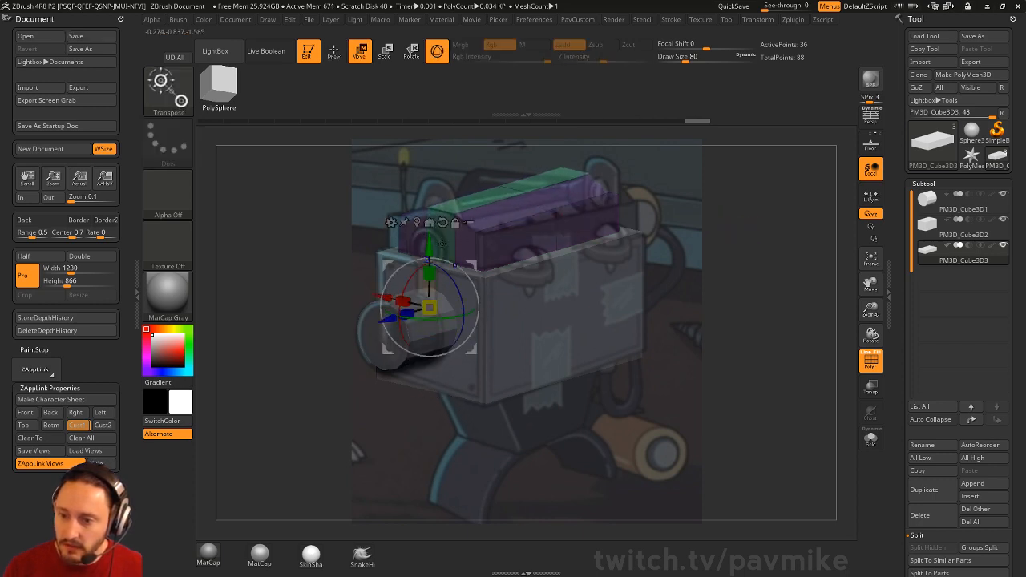
key("q")
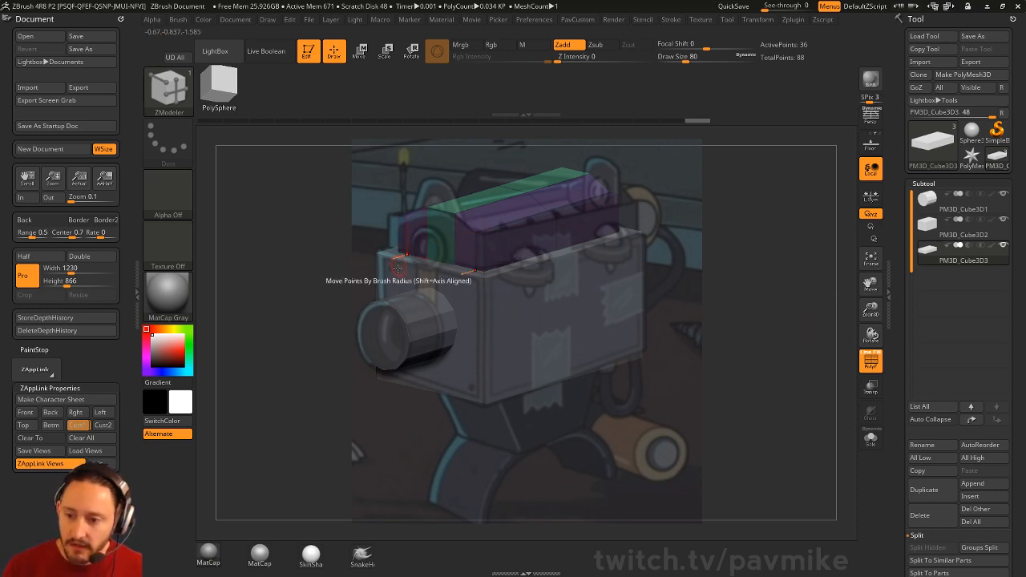
Step: Switch to the Standard brush, make the lens cylinder the active subtool, and duplicate it
key("b")
key("s")
key("t")
key("s")
left_click_drag(435, 319, 431, 318)
left_click(436, 300, "alt")
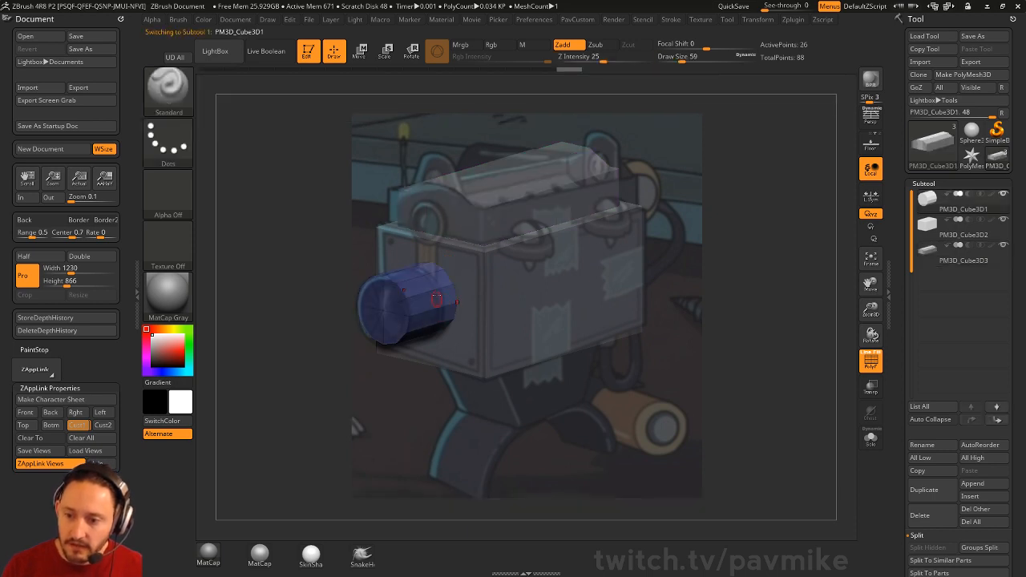
left_click(930, 486)
Step: Move the duplicated cylinder up to the small round part in front of the upper block and scale it down to match the reference
key("w")
left_click_drag(430, 234, 429, 166)
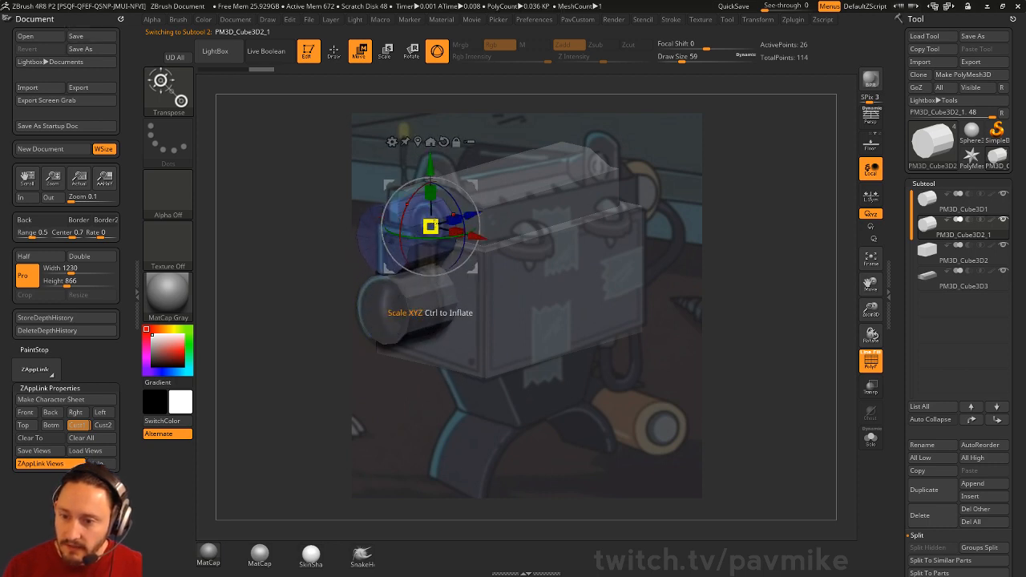
mouse_move(431, 227)
left_mouse_down()
mouse_move(416, 228)
mouse_move(433, 228)
left_mouse_up()
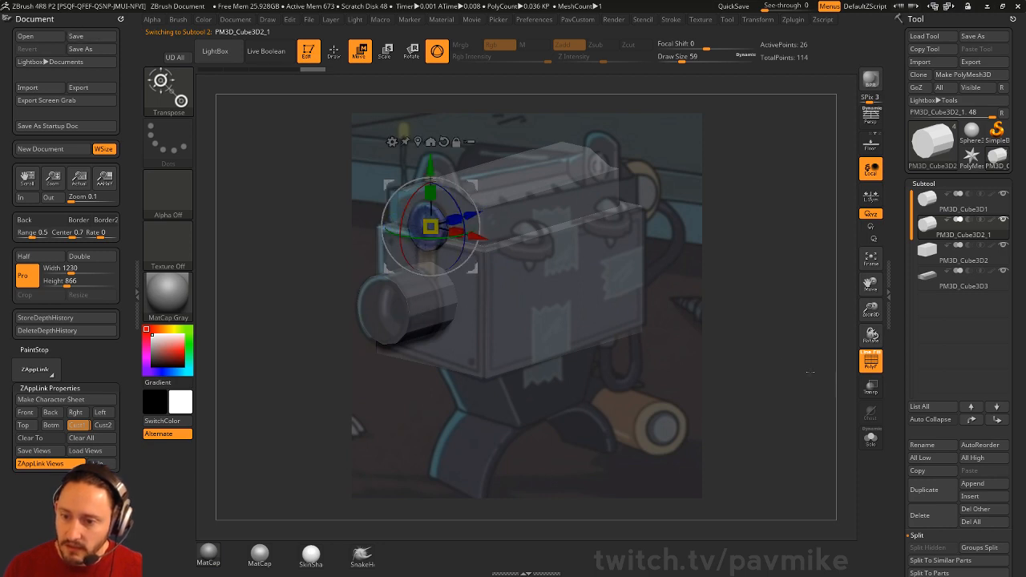
left_click_drag(431, 165, 431, 162)
key("q")
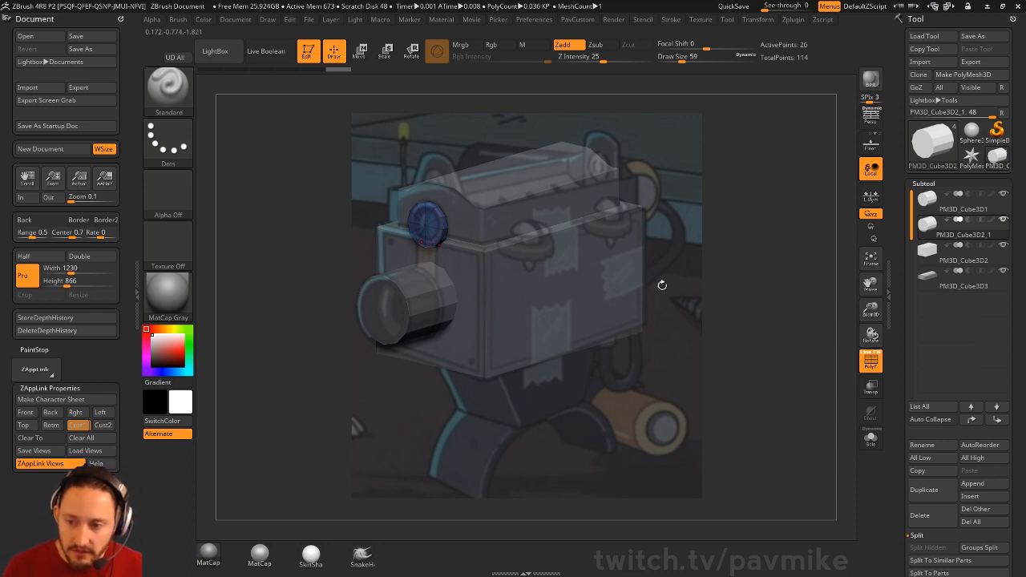
Step: Make the ridged upper block the active subtool, set the draw size to 77, and hide the Spotlight reference
left_click(551, 203, "alt")
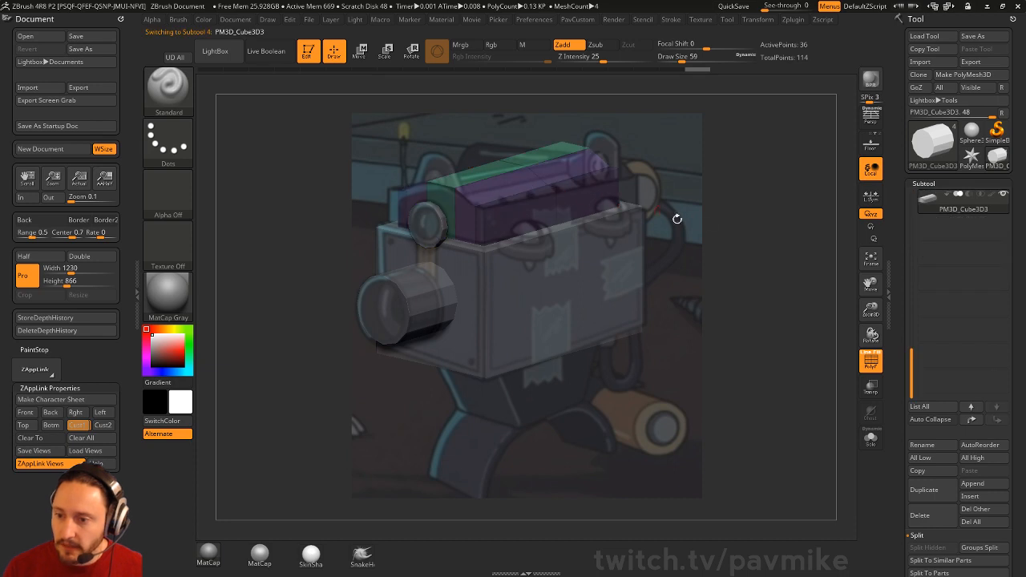
key("s")
left_click_drag(749, 230, 753, 232)
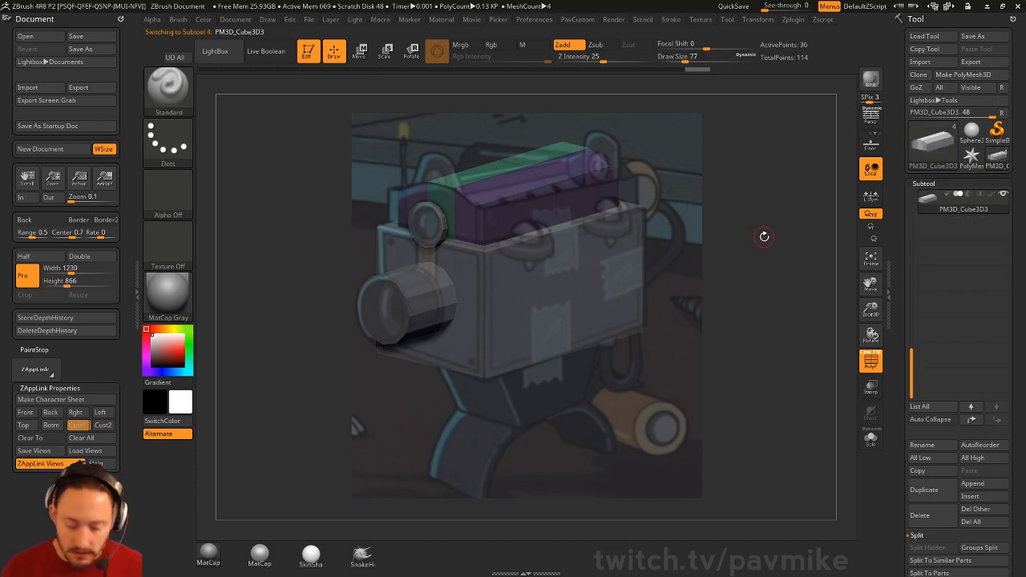
key("shift+z")
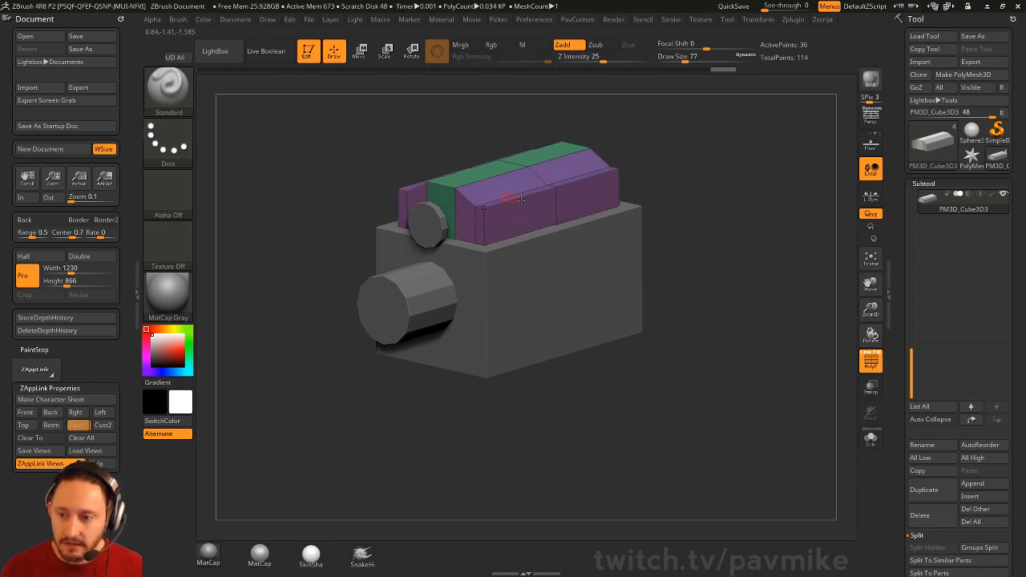
Step: Solo the upper block, mark all its top faces, and remove them with the ZModeler Delete polygon action
key("b")
key("z")
key("m")
left_click_drag(664, 186, 726, 301)
left_click(870, 439)
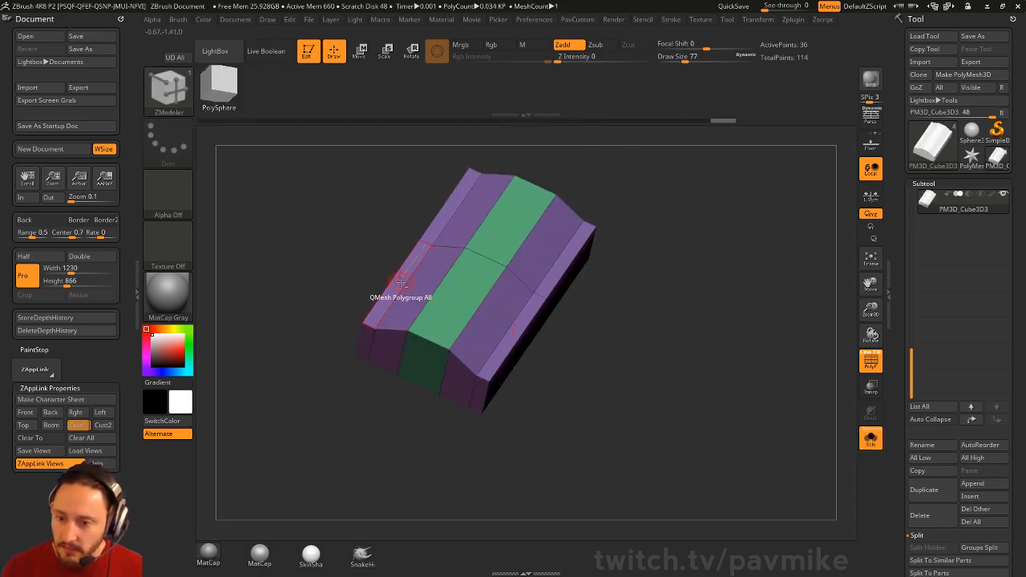
left_click_drag(418, 289, 454, 229)
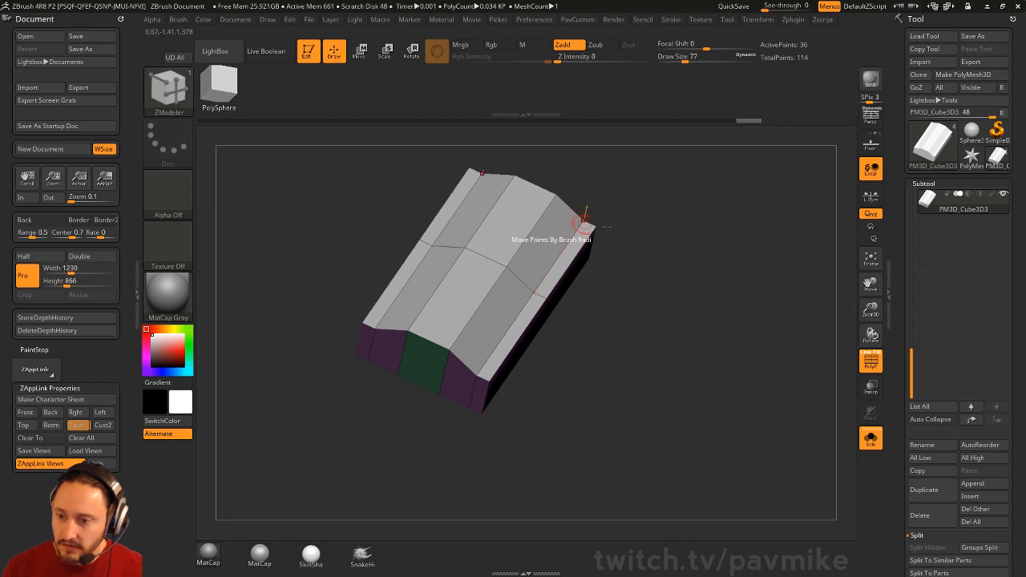
left_click_drag(670, 261, 623, 233)
key("space")
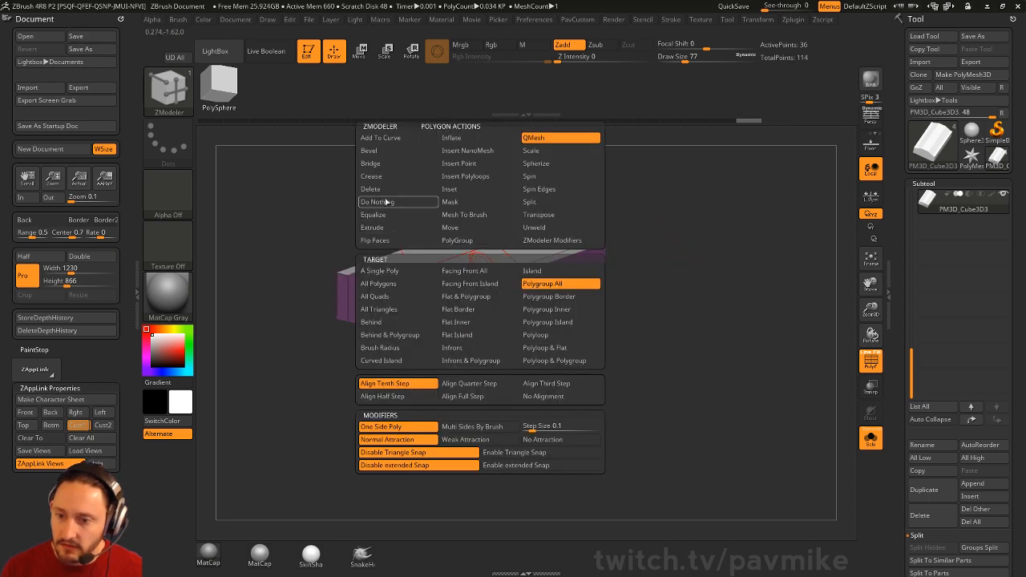
left_click(385, 189)
left_click(468, 267)
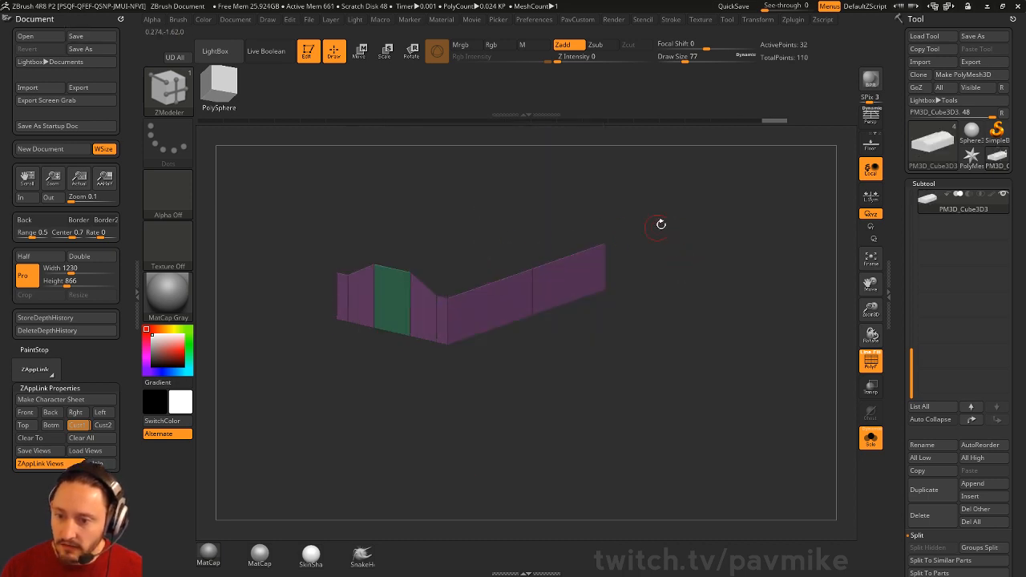
Step: Thicken the open upper block's walls and floor with the ZModeler QMesh action targeting All Polygons
mouse_move(660, 223)
left_mouse_down()
mouse_move(646, 265)
mouse_move(650, 236)
left_mouse_up()
key("space")
left_click(653, 138)
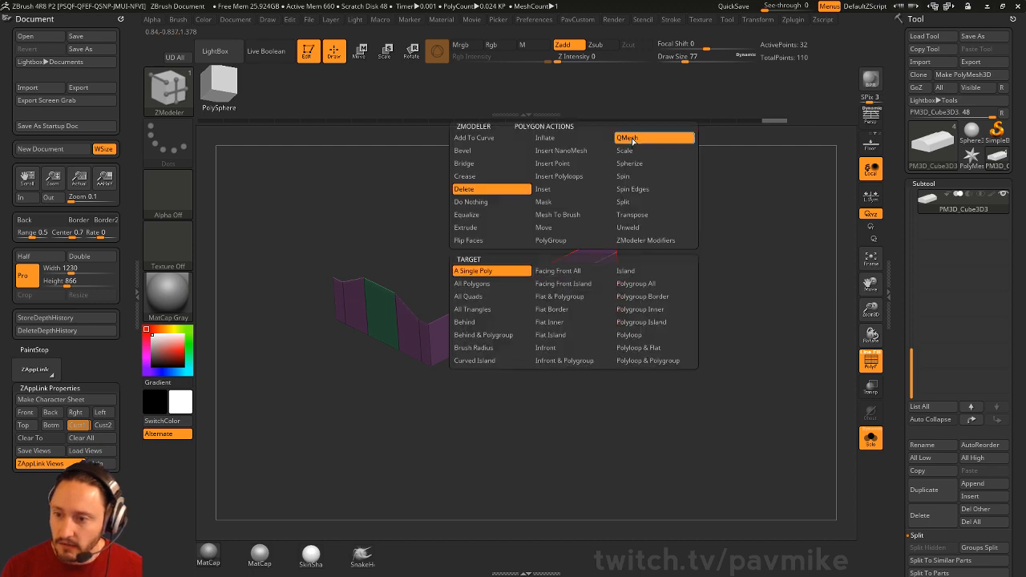
left_click(476, 284)
left_click_drag(513, 301, 490, 305)
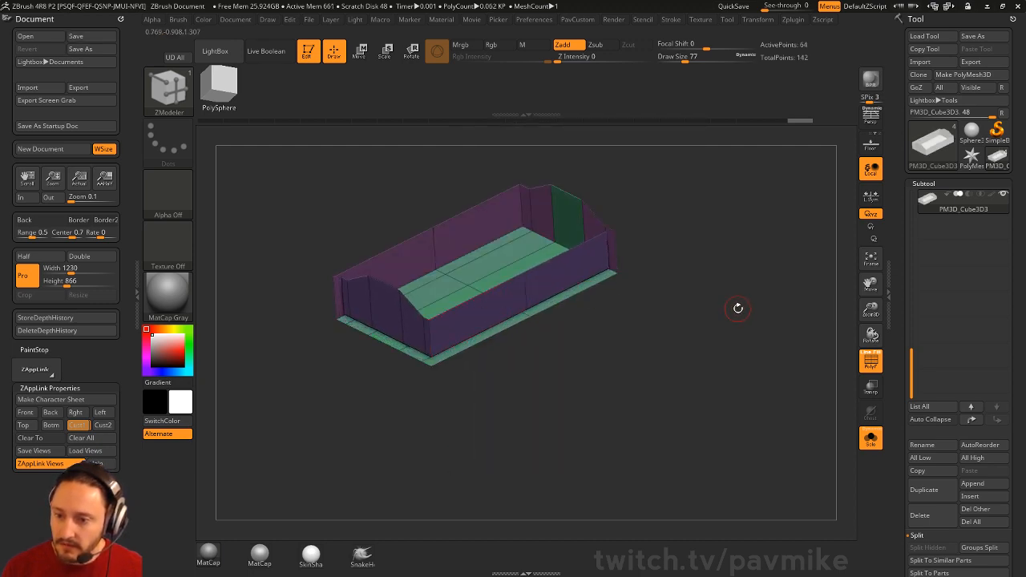
key("2")
left_click(758, 553)
mouse_move(698, 314)
left_mouse_down()
mouse_move(702, 361)
mouse_move(692, 315)
left_mouse_up()
left_click_drag(664, 274, 716, 312)
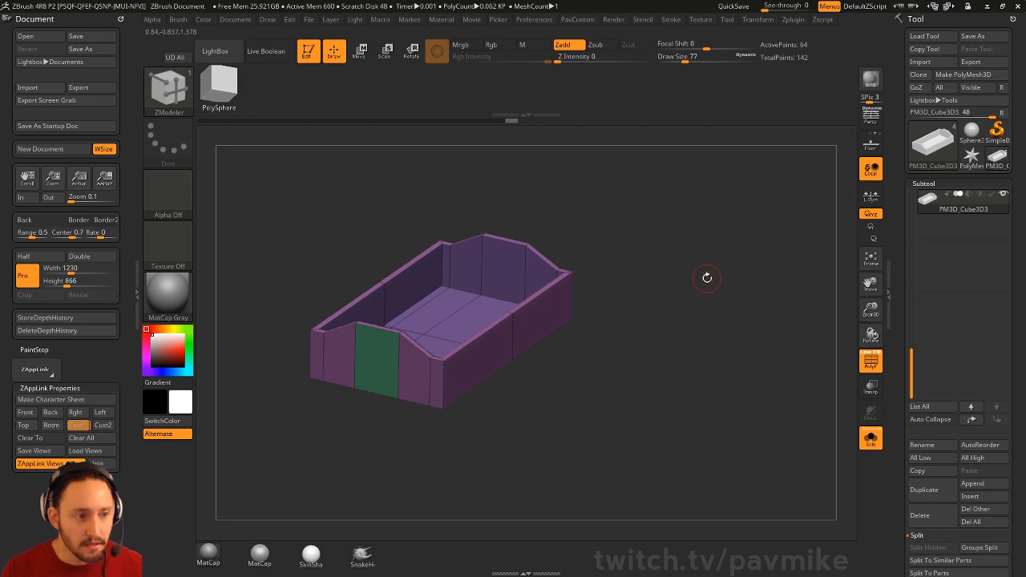
left_click_drag(707, 277, 723, 309)
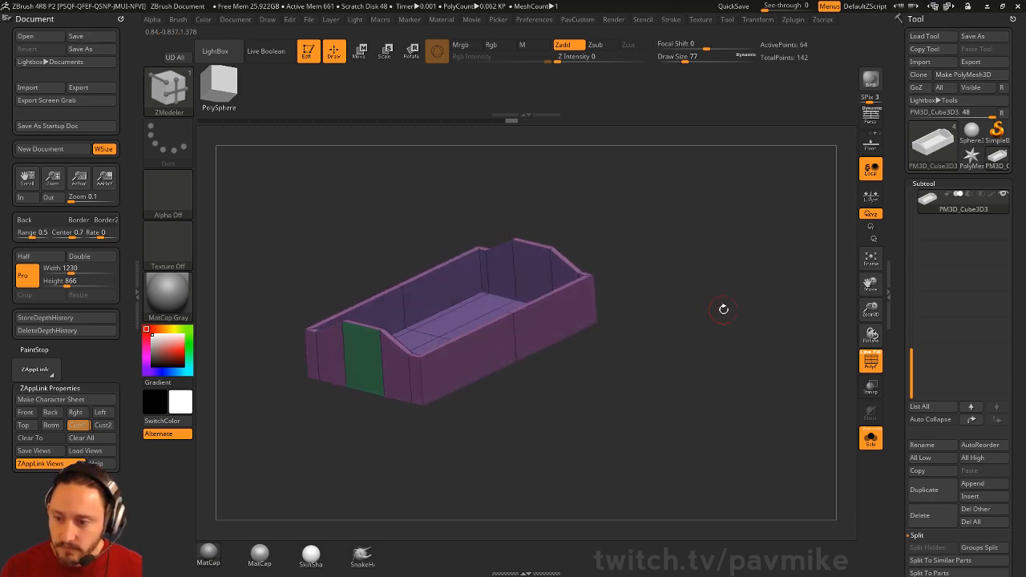
Step: Show all subtools again and restore the saved custom view with the Spotlight reference visible
left_click(865, 436)
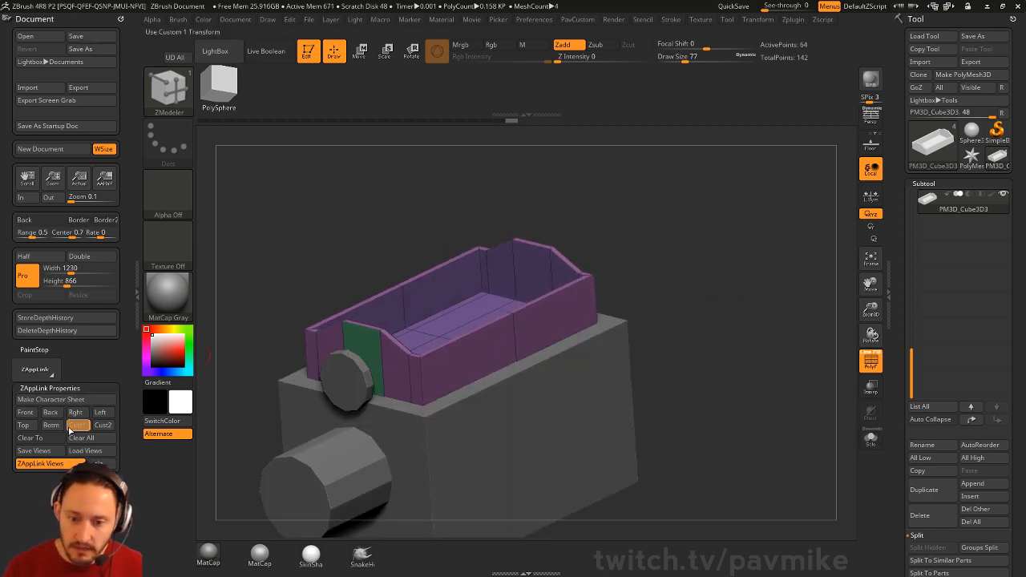
left_click(102, 412)
key("shift+z")
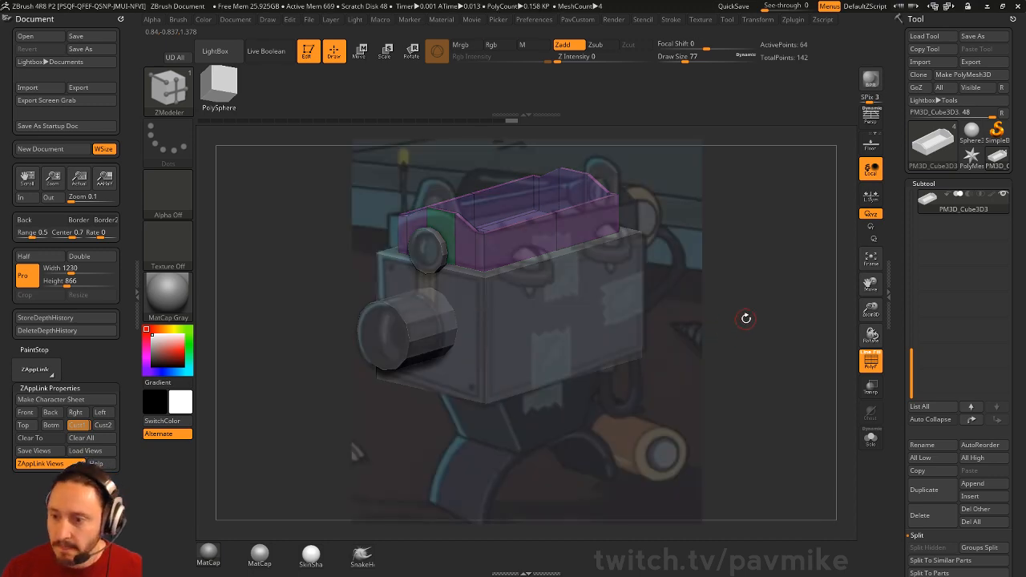
Step: Switch to the Standard brush with a draw size of 104 and make the main box the active subtool
key("b")
key("s")
key("t")
key("s")
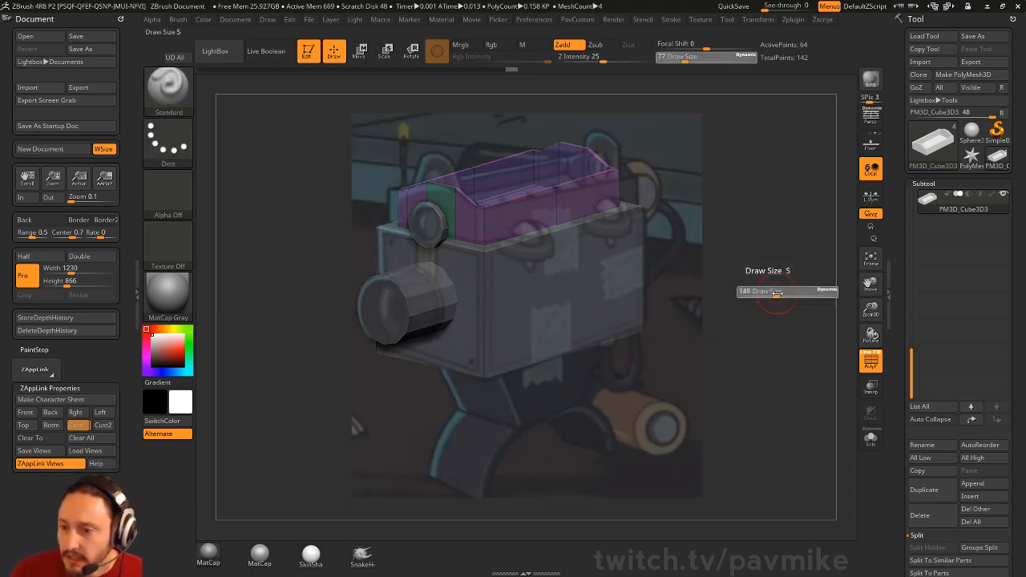
left_click(768, 295)
key("s")
left_click(760, 299)
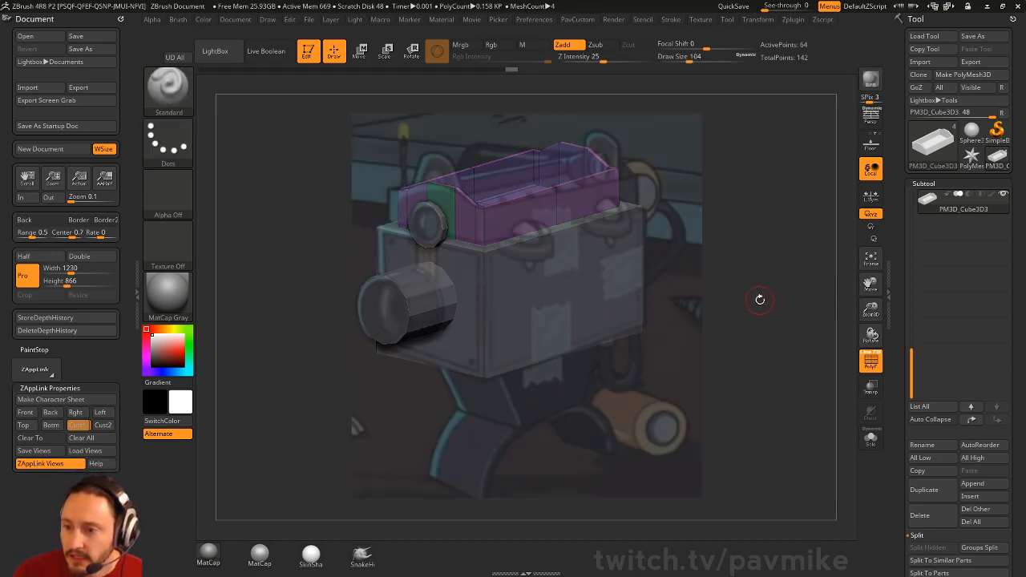
left_click(575, 302, "alt")
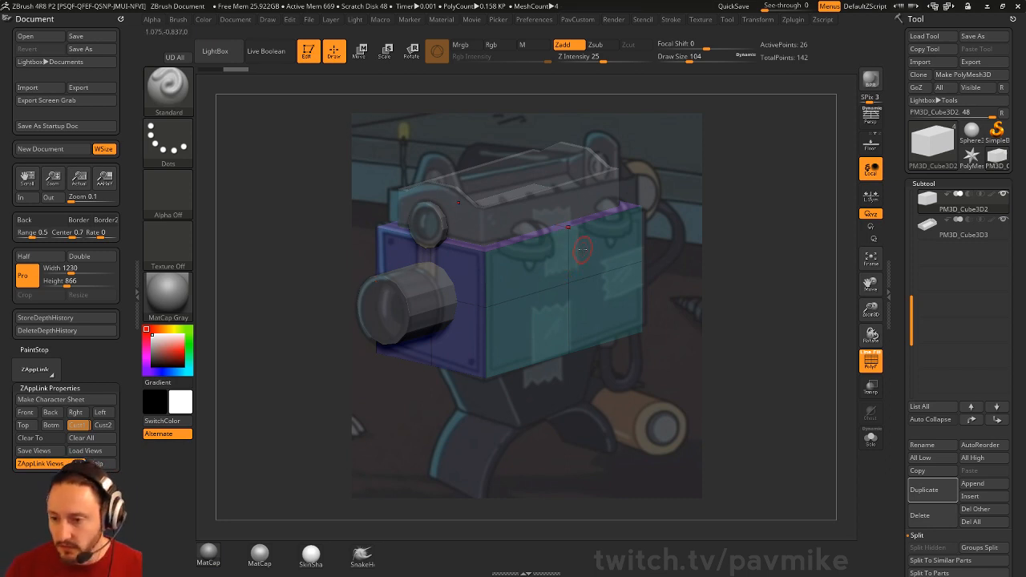
Step: Insert a Cylinder12 with the IMM primitives brush on the box's long side, near its upper edge at the front latch
key("b")
key("z")
key("m")
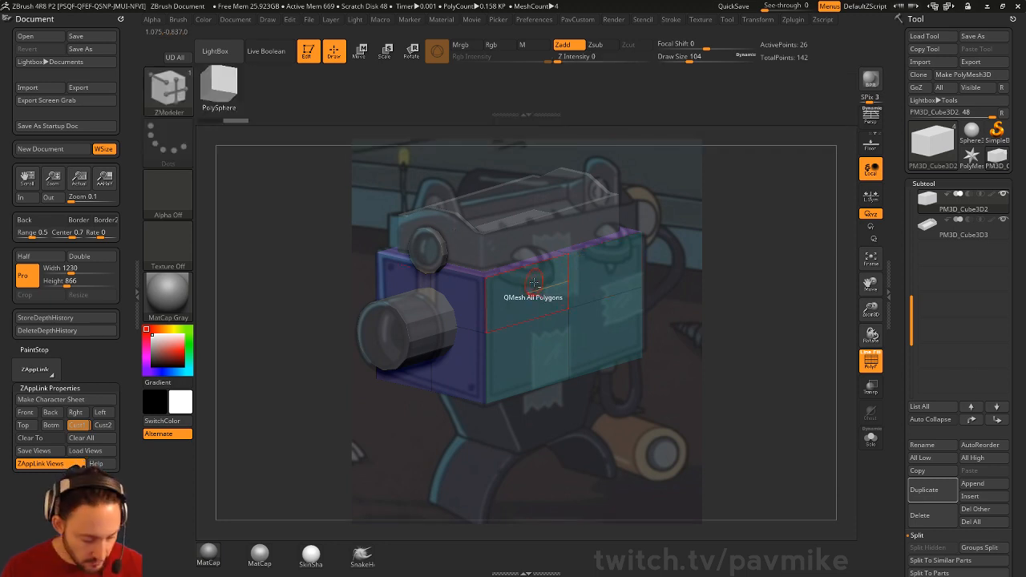
key("b")
key("i")
key("p")
key("m")
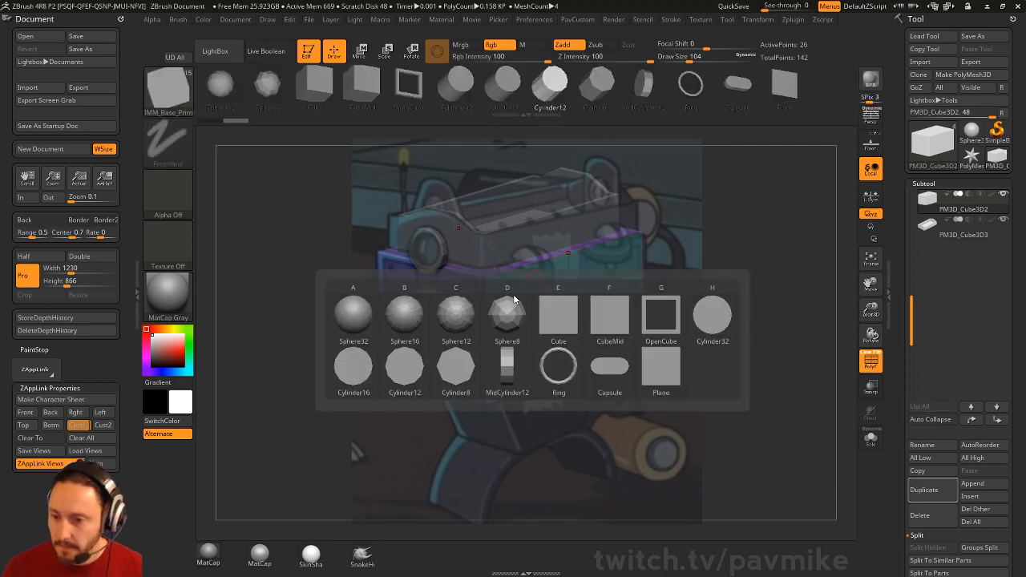
left_click(407, 372)
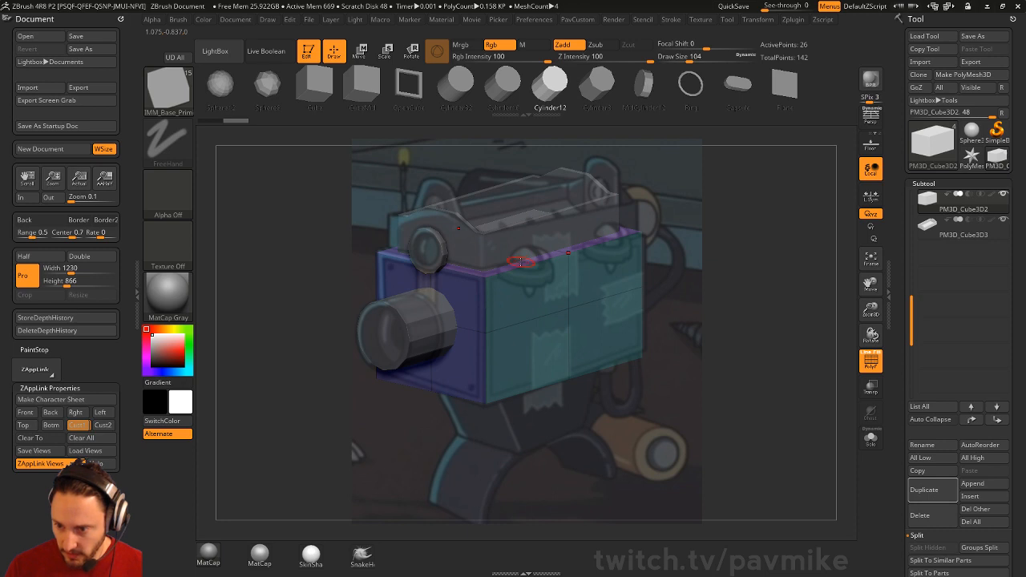
left_click_drag(534, 271, 538, 274)
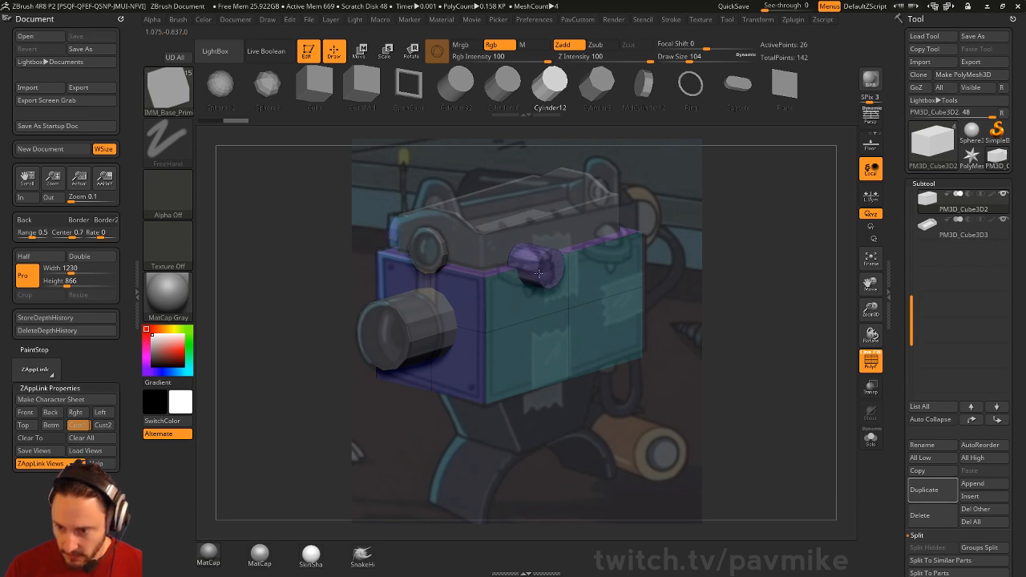
Step: Rotate the inserted cylinder 90 degrees so it stands upright beside the upper block, and restore the saved custom view
left_click_drag(712, 236, 765, 231, "shift")
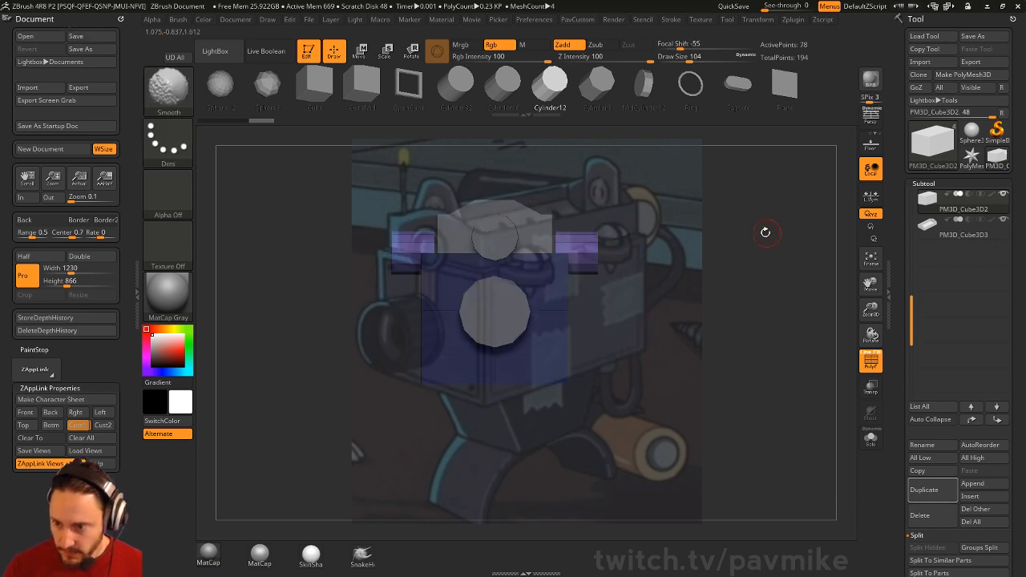
key("w")
left_click_drag(599, 233, 559, 204)
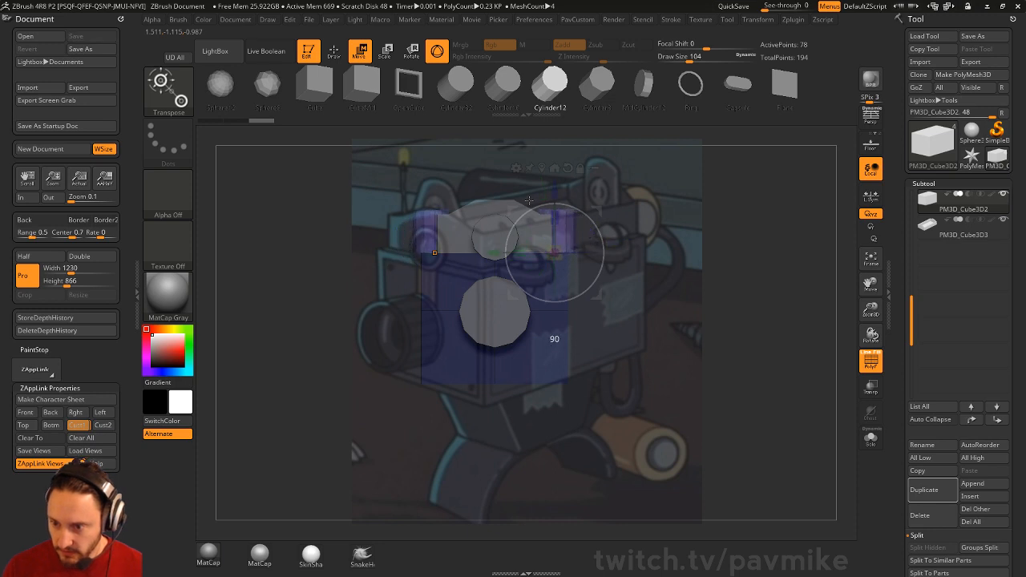
left_click_drag(641, 210, 580, 232)
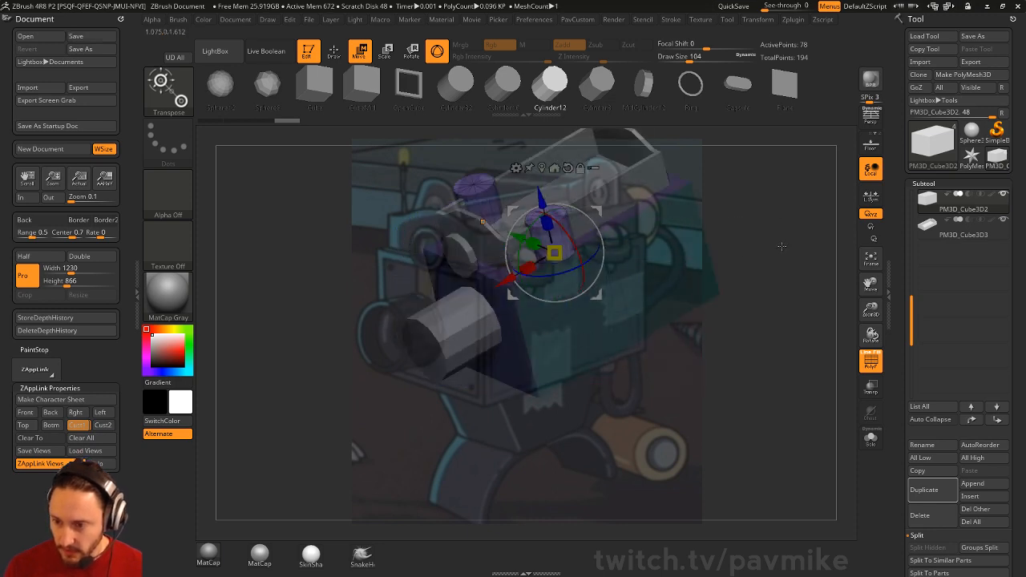
left_click_drag(781, 246, 775, 192)
left_click(77, 425)
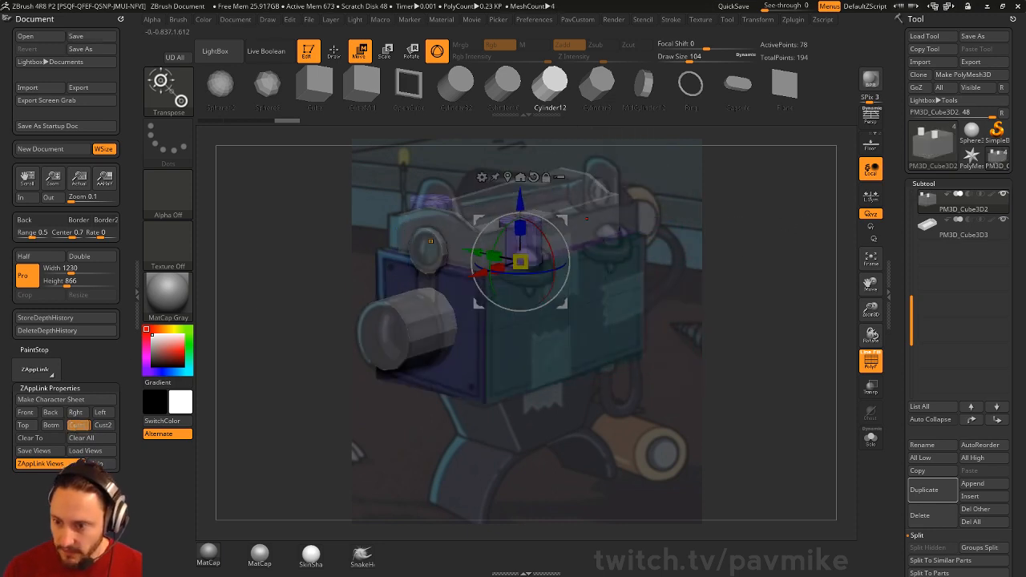
Step: Flatten the inserted cylinder into a thin disc and position it over the front latch, just below the box's upper edge
left_click_drag(523, 204, 487, 266)
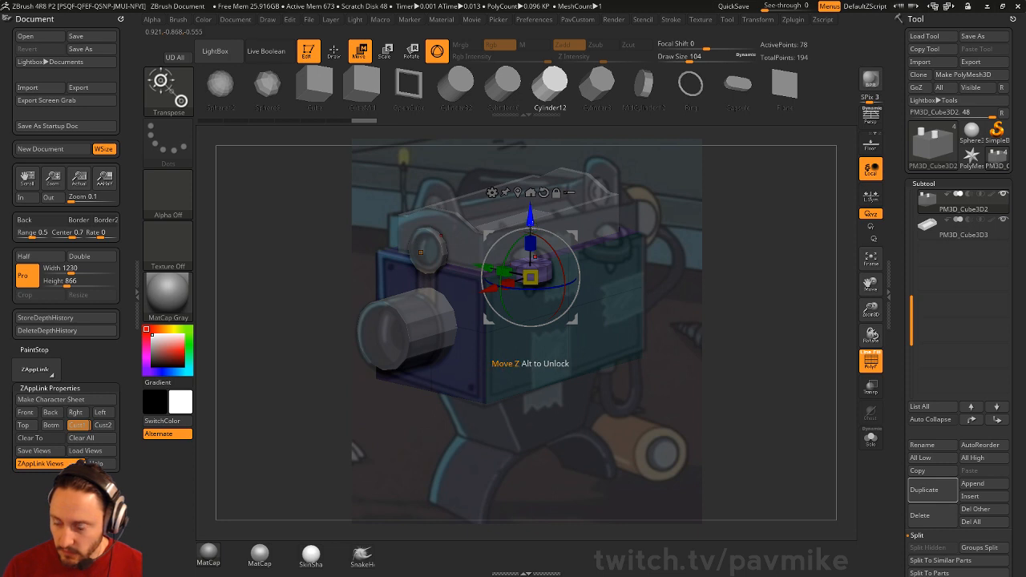
left_click_drag(530, 217, 530, 228)
key("q")
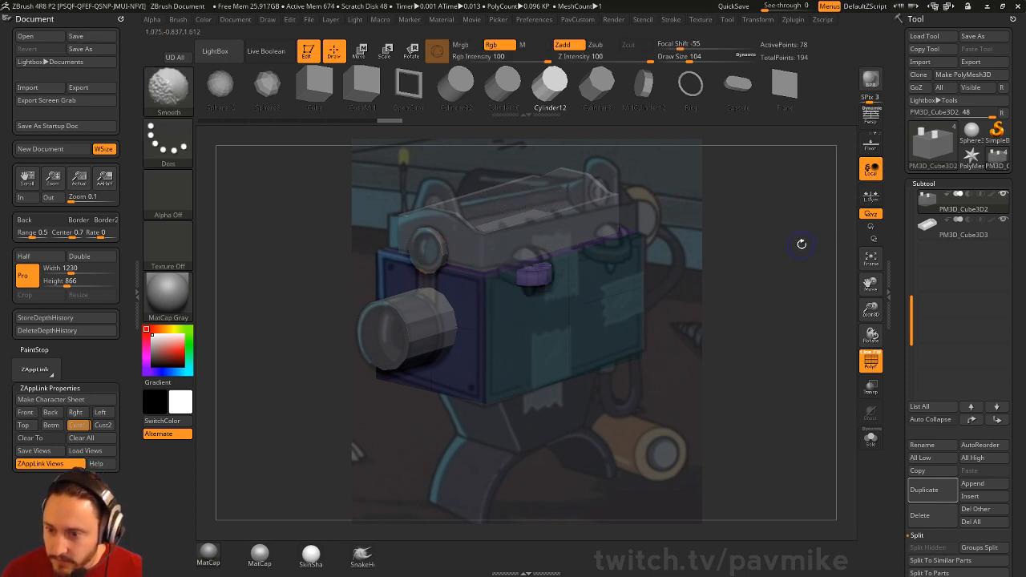
key("w")
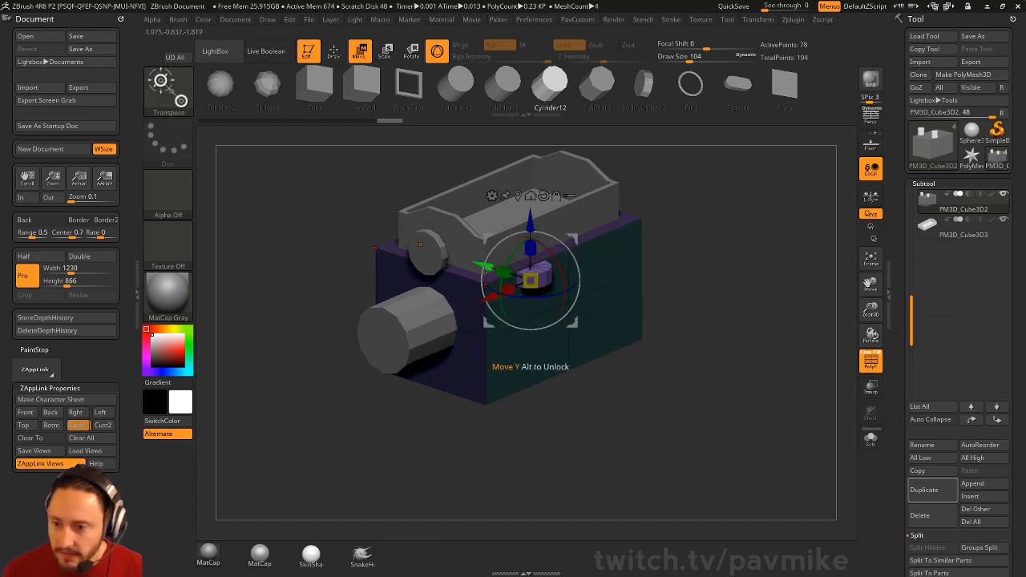
left_click_drag(481, 265, 491, 271)
key("q")
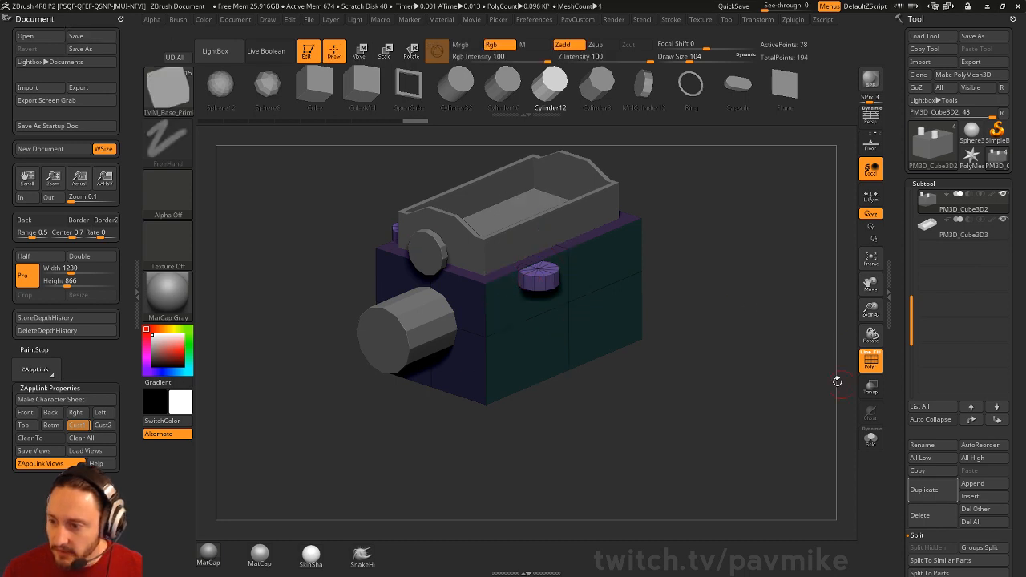
Step: Split the two mirrored discs off the main box into their own subtool and switch to the Standard brush
key("2")
left_click(779, 315)
mouse_move(697, 334)
left_mouse_down("shift")
mouse_move(723, 331)
mouse_move(732, 348)
left_mouse_up("shift")
left_click_drag(694, 264, 740, 309, "alt")
key("b")
key("s")
key("t")
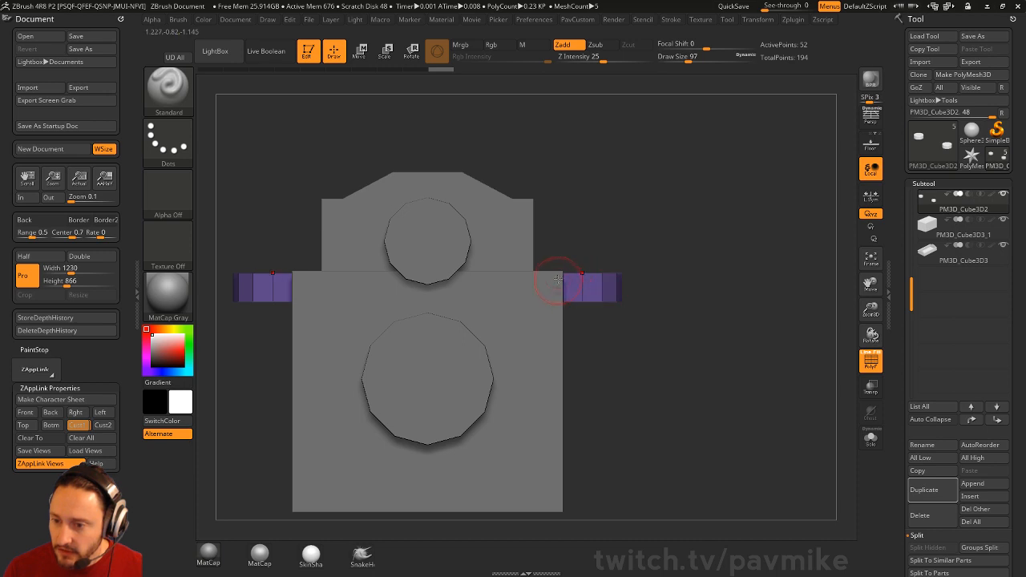
Step: Scale the side discs slightly thinner along their height, working in the front view
left_click_drag(637, 253, 674, 289, "alt")
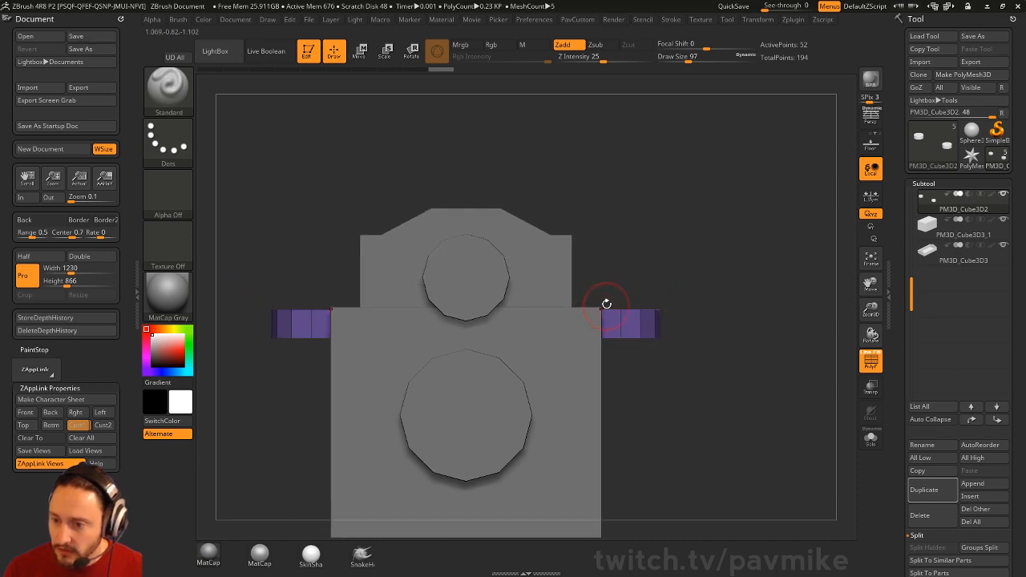
left_click_drag(713, 233, 642, 314, "alt")
key("w")
left_click_drag(559, 319, 560, 323)
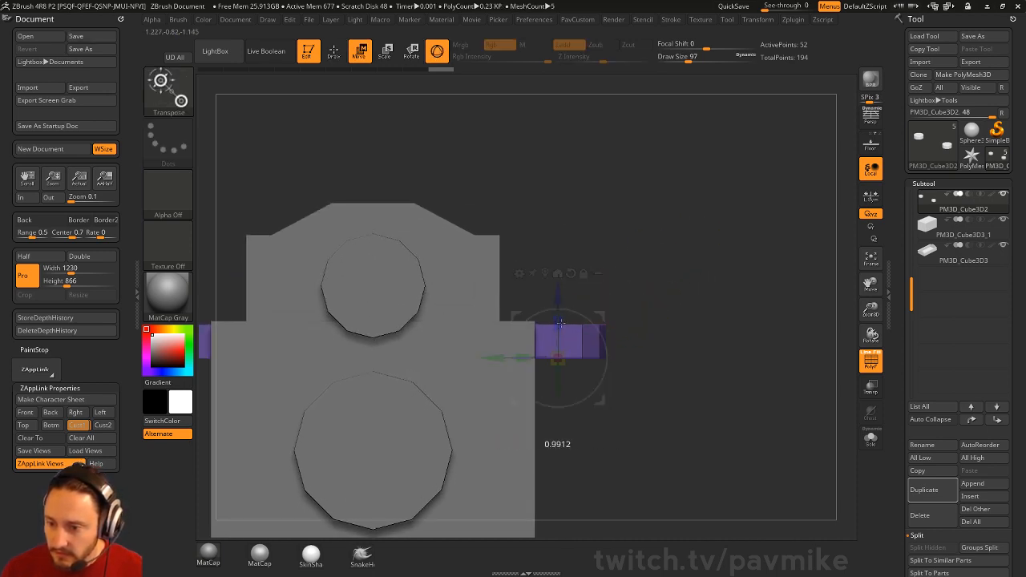
key("q")
left_click_drag(647, 282, 681, 293, "alt")
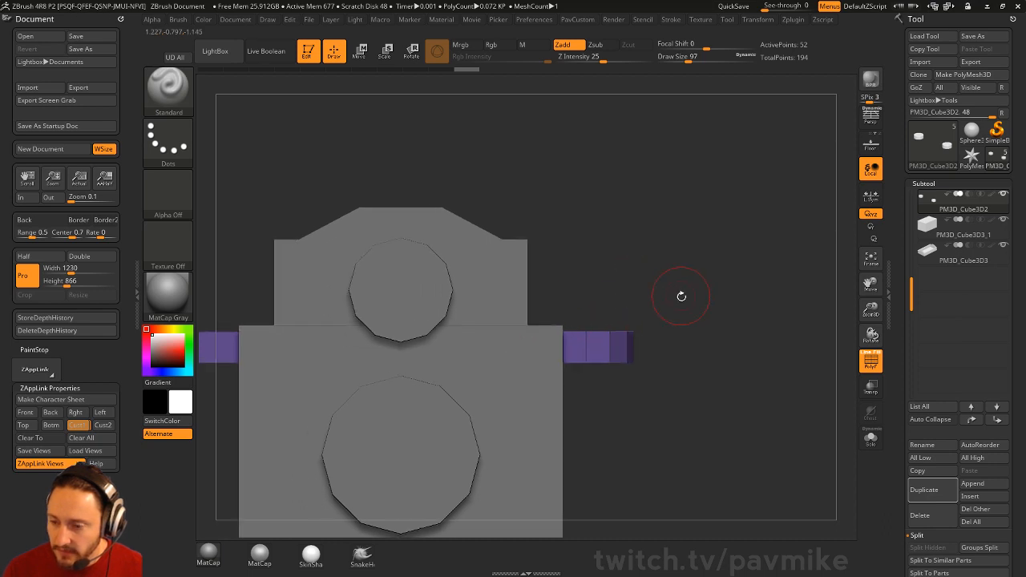
key("ctrl")
right_click_drag(716, 271, 659, 242, "ctrl")
key("w")
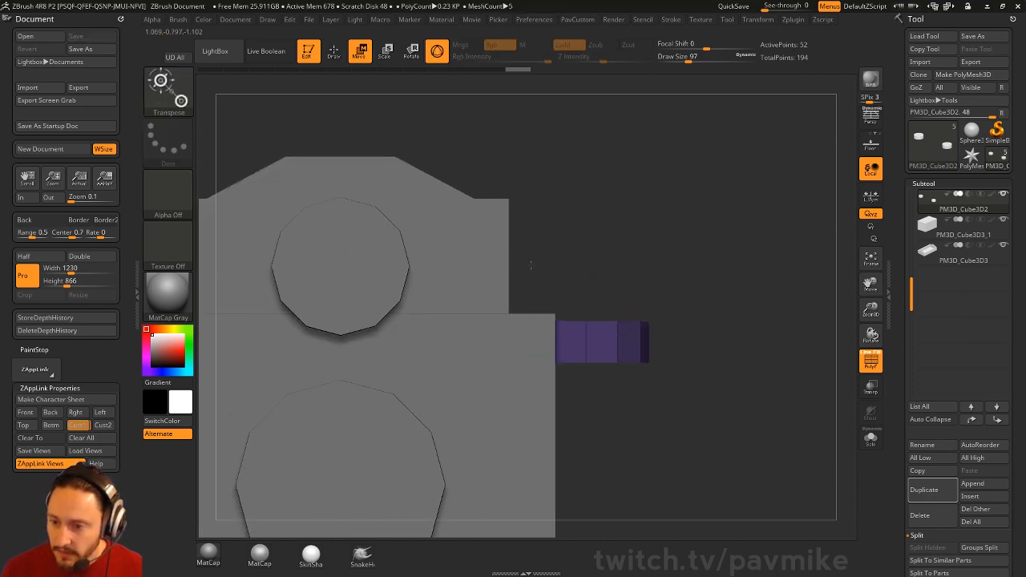
right_click_drag(600, 254, 587, 283)
left_click(630, 273, "alt")
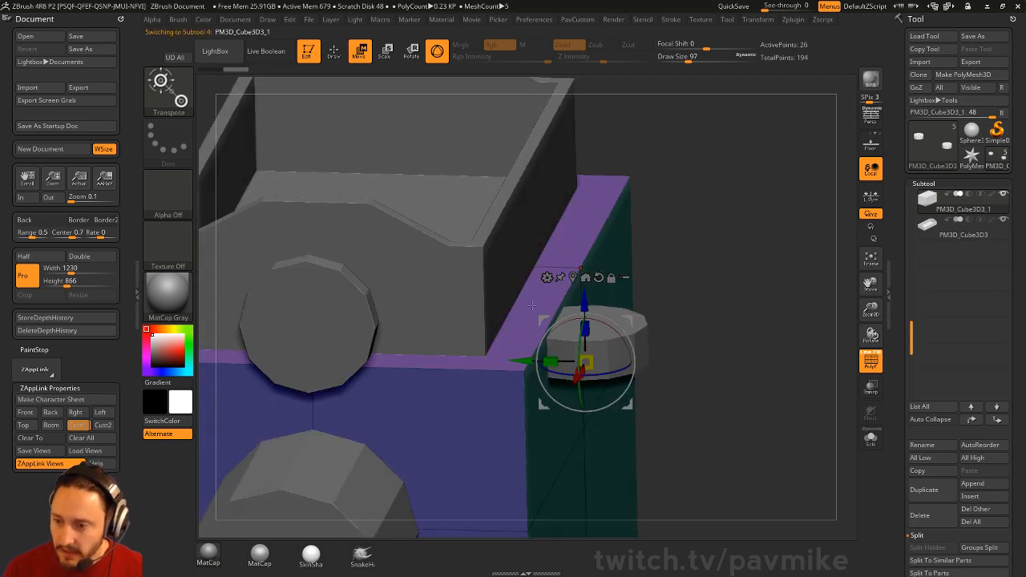
left_click(530, 304, "alt")
right_click_drag(685, 268, 689, 245, "shift")
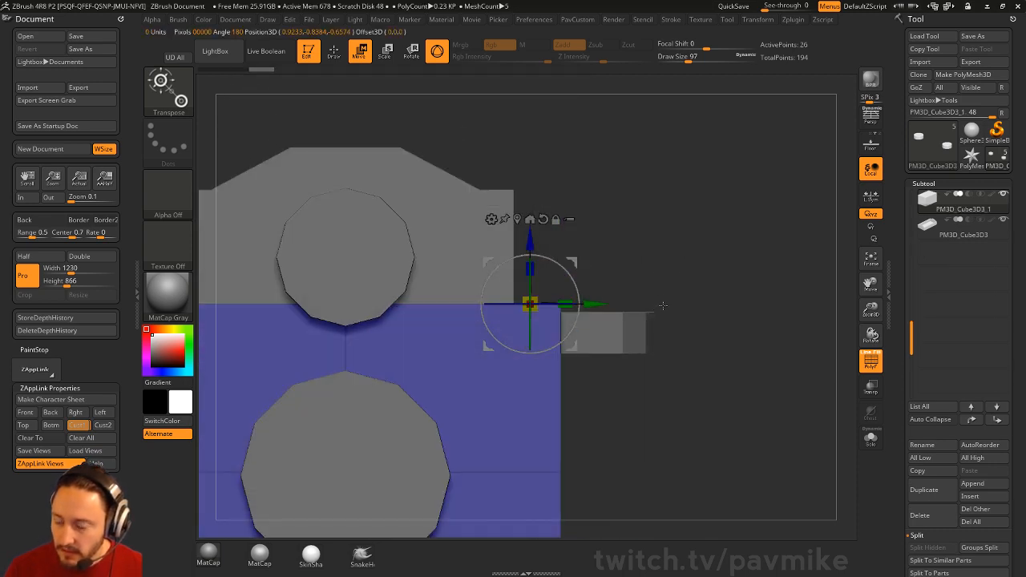
key("q")
right_click_drag(663, 305, 721, 270)
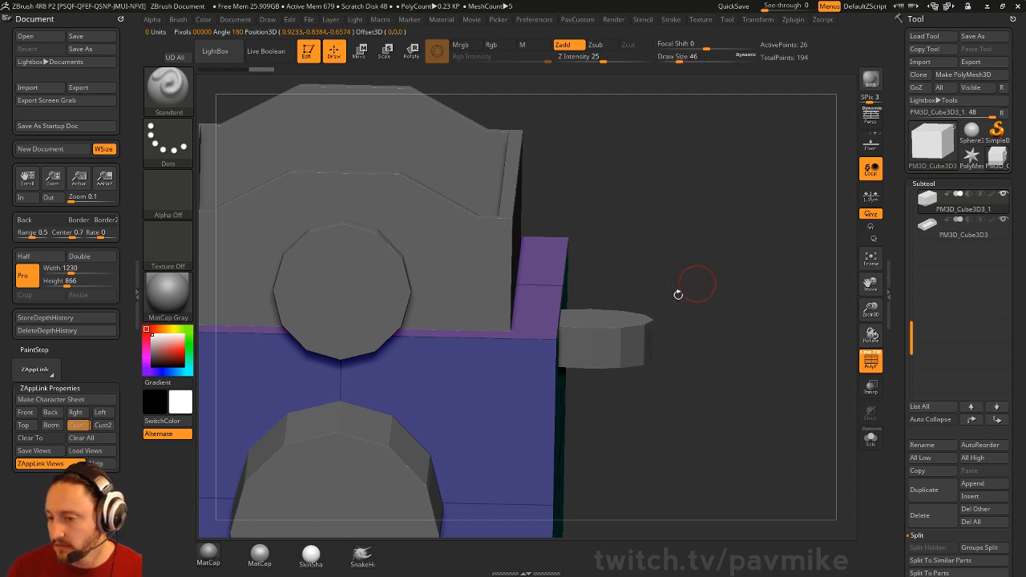
Step: Arrange the disc subtool next to the main box in the subtool list and merge the two
left_click(625, 339, "alt")
right_click_drag(679, 314, 625, 300)
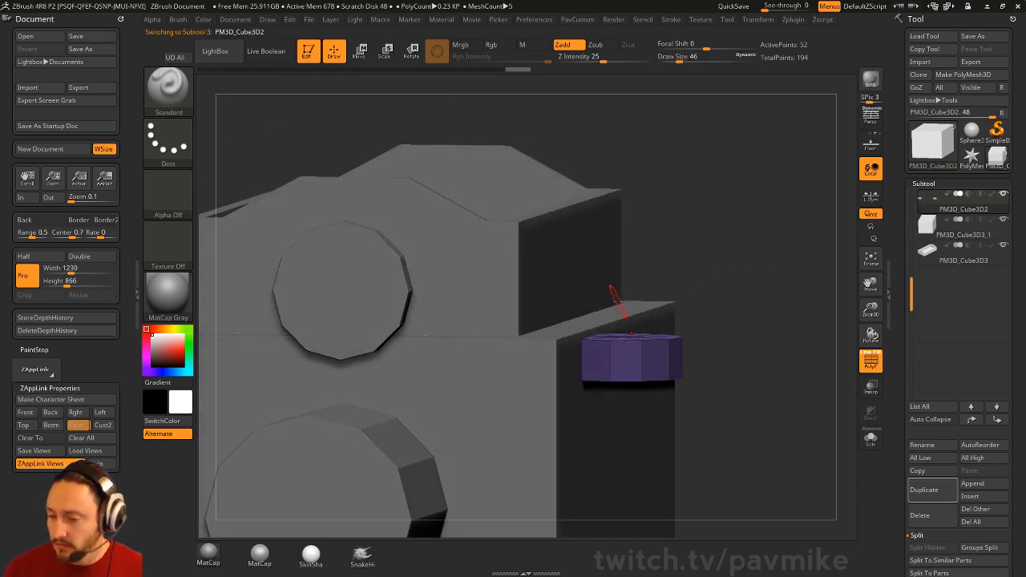
right_click_drag(717, 273, 685, 292)
left_click(971, 419, "shift")
left_click(546, 425, "alt")
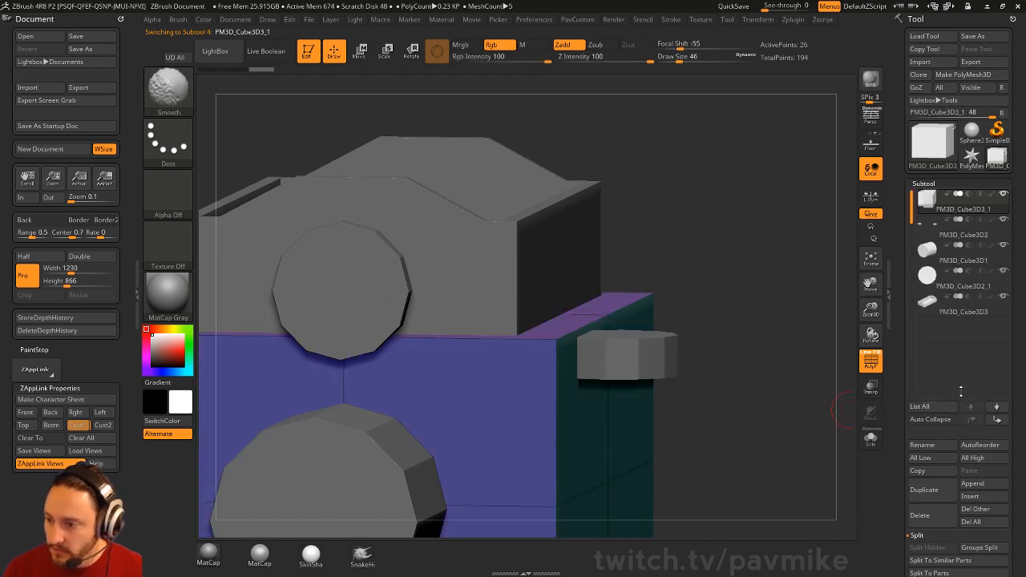
left_click(728, 319)
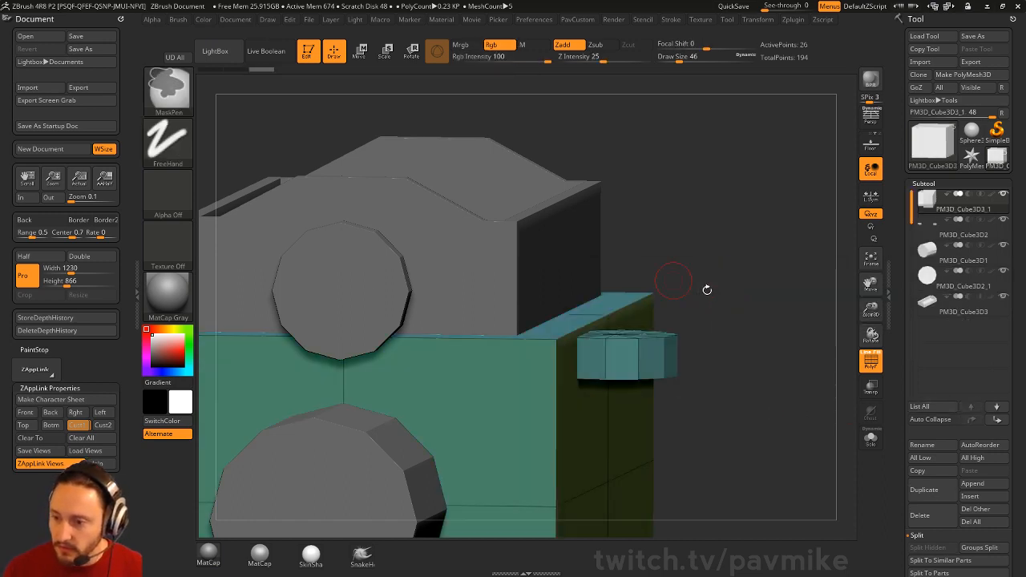
Step: Mask the main box in the merged subtool so that only the two side discs stay unmasked
right_click_drag(708, 288, 633, 332, "shift")
left_click(636, 339, "ctrl+shift")
mouse_move(739, 284)
left_mouse_down("ctrl")
mouse_move(524, 357)
mouse_move(523, 393)
left_mouse_up("ctrl")
left_click(758, 293, "ctrl+shift")
left_click(758, 293, "ctrl")
Step: Place the gizmo on the box's top edge and scale the unmasked discs vertically from that height
key("w")
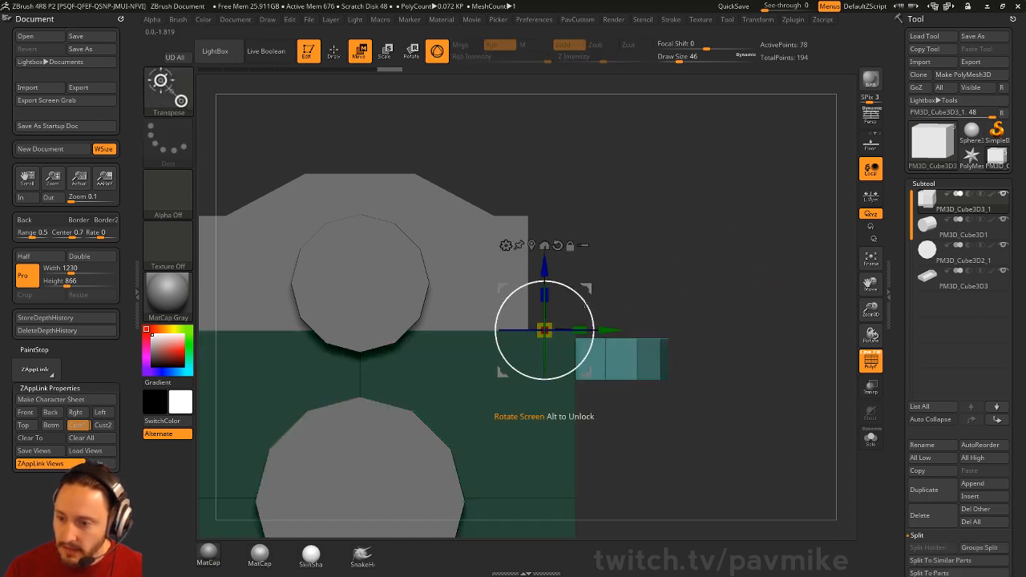
right_click_drag(630, 305, 601, 324)
left_click(594, 265, "alt")
right_click_drag(717, 245, 745, 229, "shift")
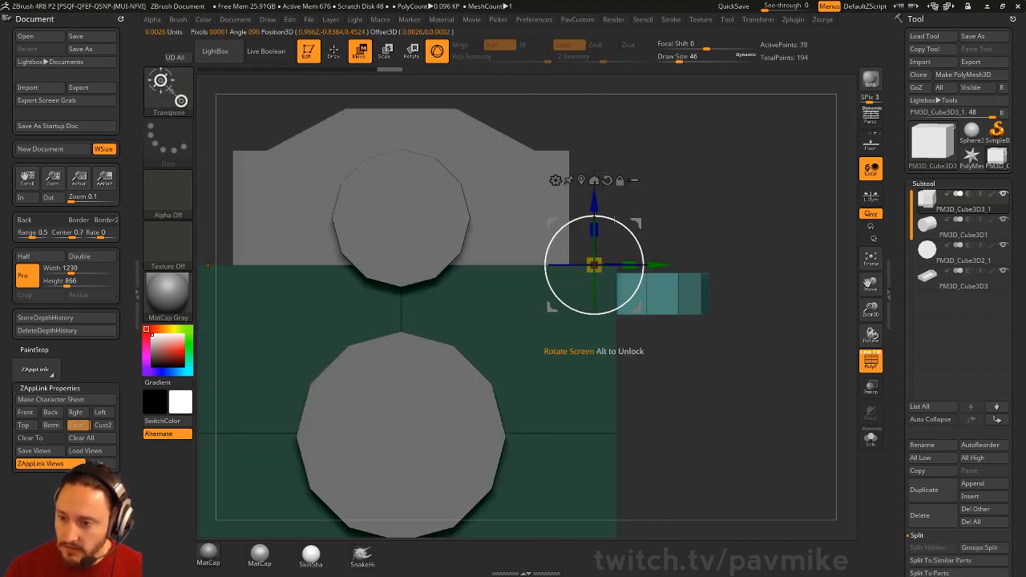
left_click_drag(594, 265, 597, 248)
right_click_drag(715, 227, 739, 234)
right_click_drag(616, 265, 601, 279)
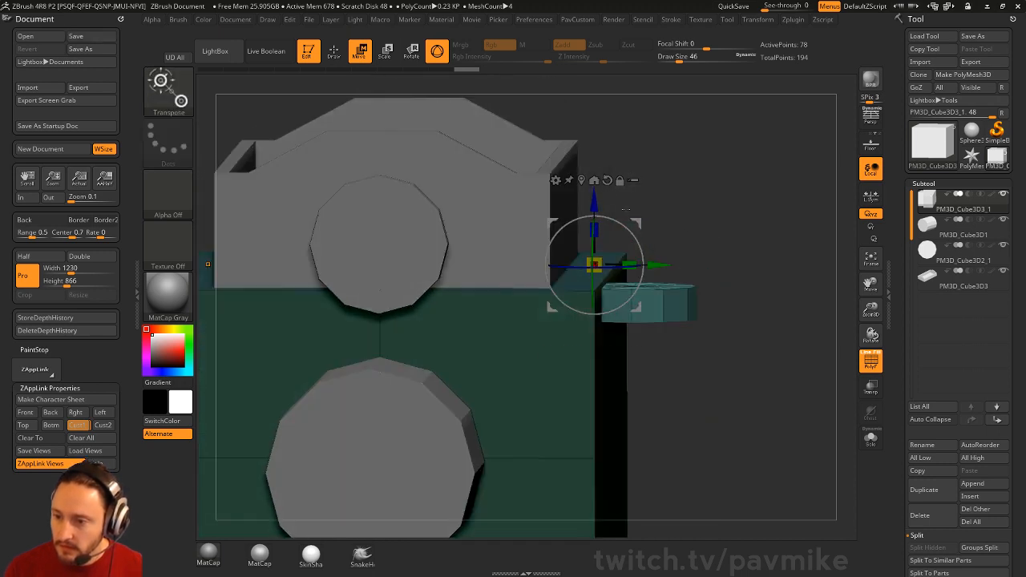
left_click_drag(595, 228, 595, 233)
left_click_drag(595, 229, 595, 233)
right_click_drag(787, 248, 745, 253)
right_click_drag(746, 253, 745, 312, "ctrl")
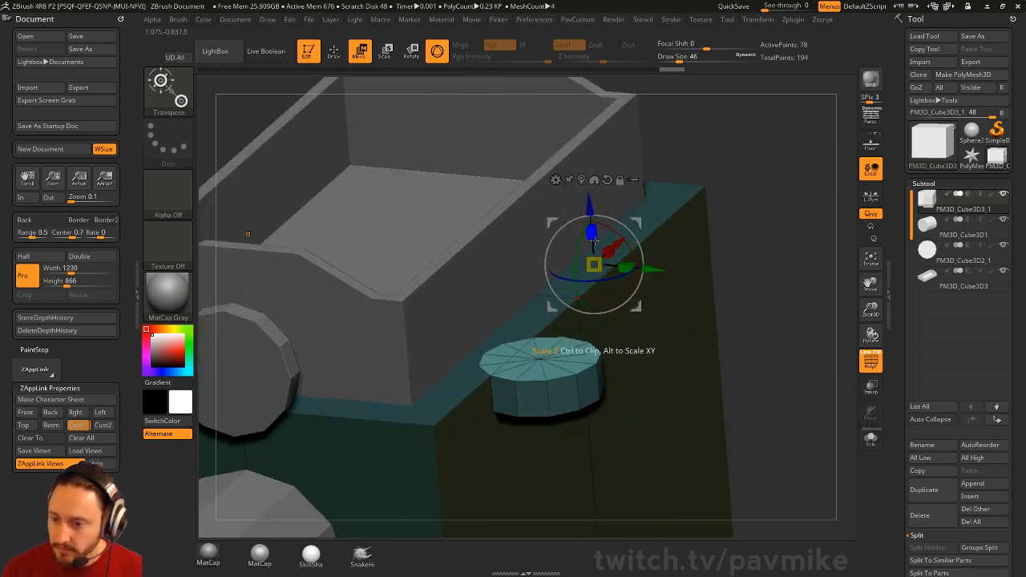
Step: Clear the mask, isolate the side discs and split them from the box into a separate subtool
key("q")
right_click_drag(672, 233, 781, 213)
left_click_drag(780, 213, 790, 224, "ctrl")
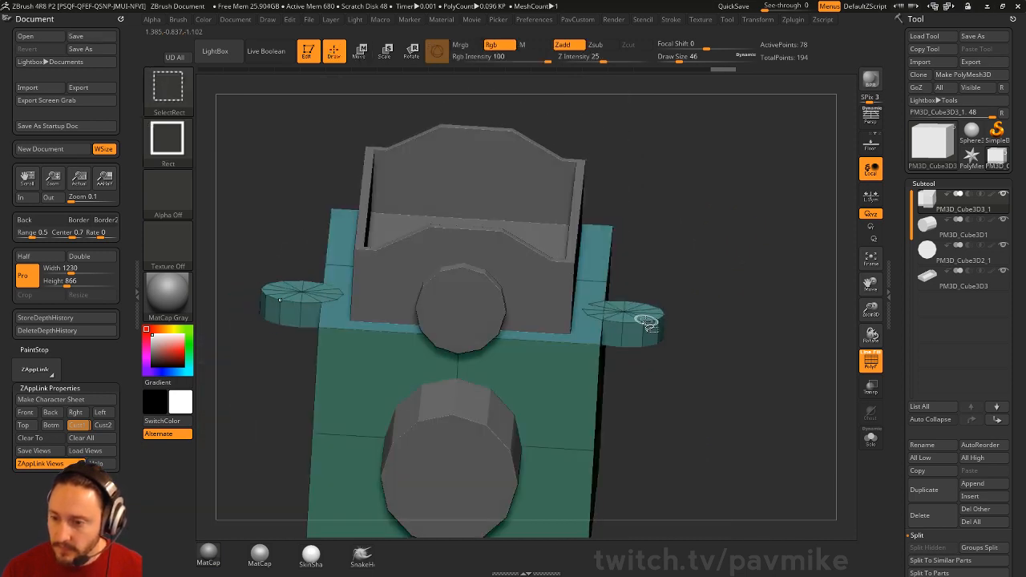
left_click(647, 320, "ctrl+shift")
key("space")
left_click(774, 312)
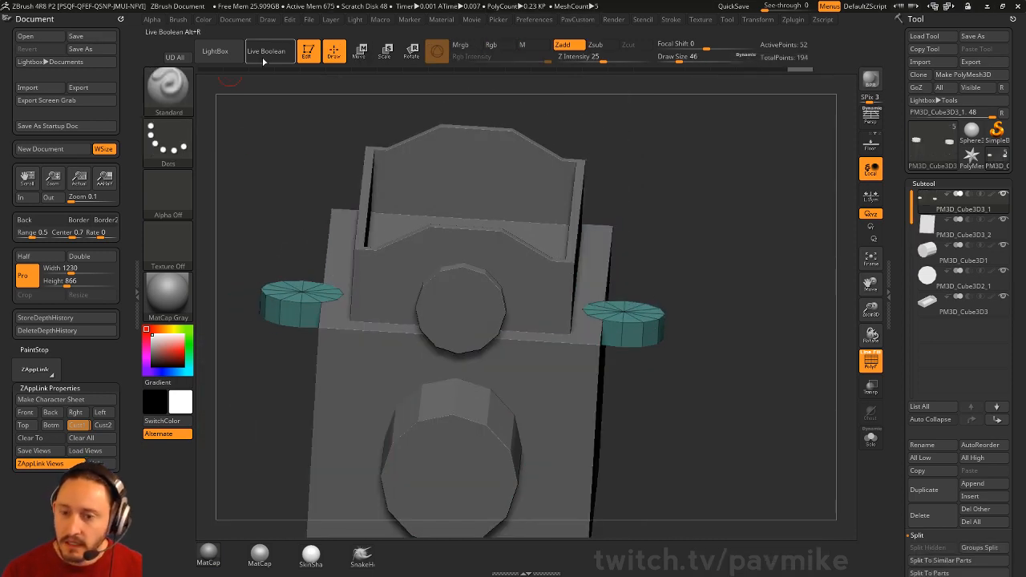
left_click(176, 57)
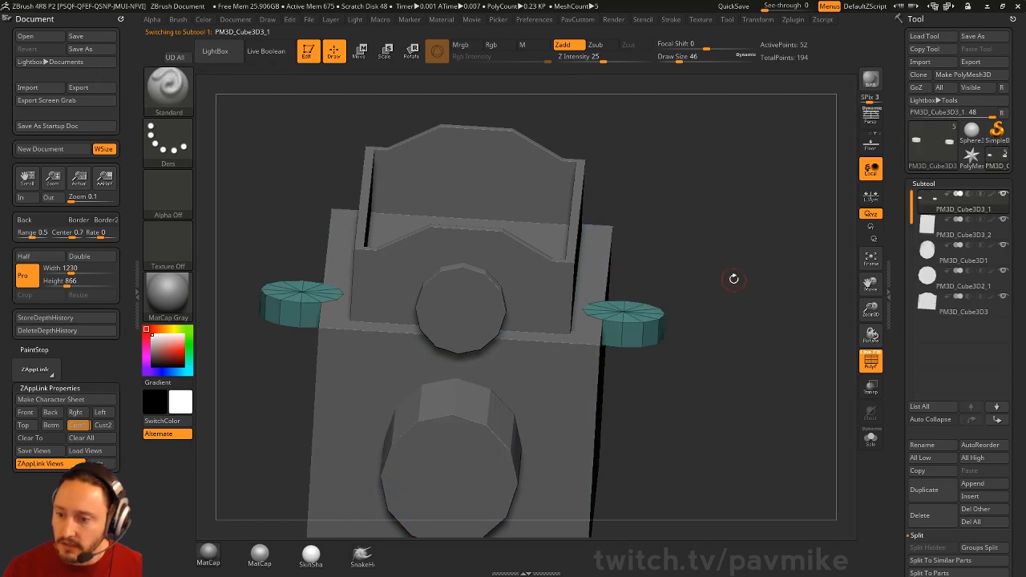
Step: Solo the discs in the top view, hide the inner half of each one and delete the hidden geometry
left_click_drag(734, 278, 702, 273)
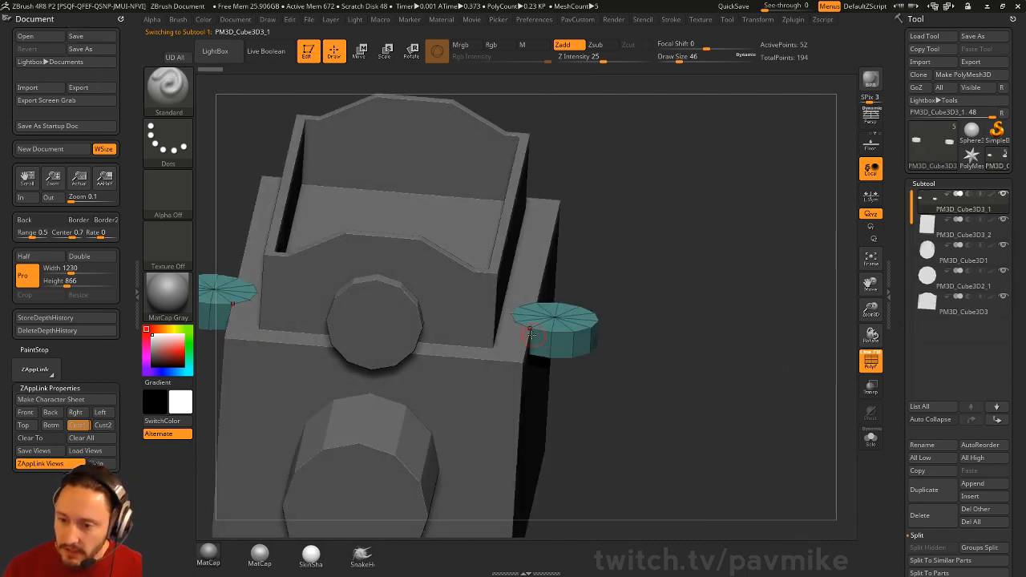
left_click_drag(631, 257, 633, 322, "shift")
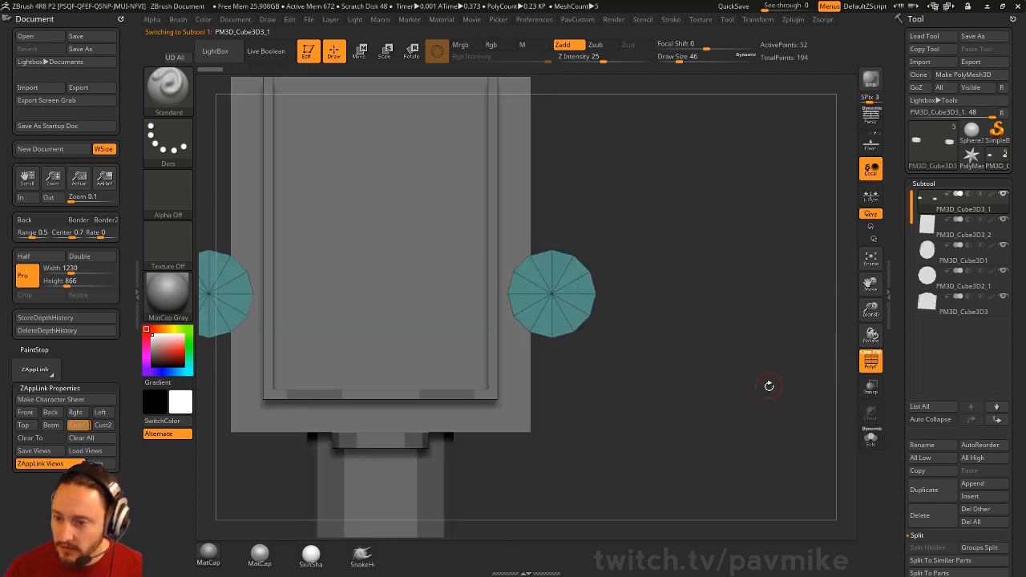
left_click_drag(769, 386, 795, 387, "alt")
left_click(869, 432)
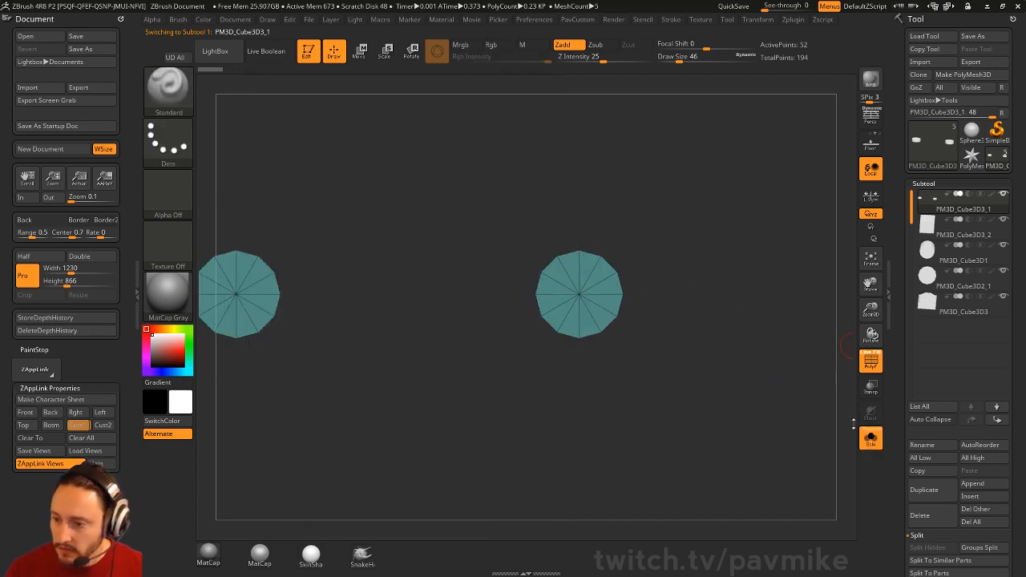
left_click_drag(475, 200, 574, 407, "ctrl+alt+shift")
key("2")
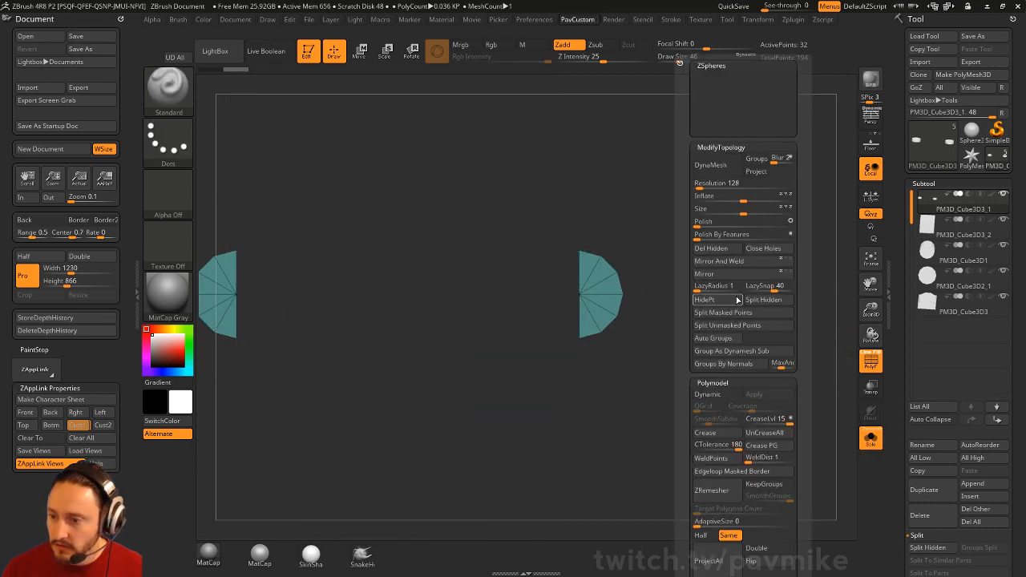
left_click(723, 251)
Step: Turn on double-sided display for the half discs and switch to the ZModeler brush
left_click_drag(697, 270, 797, 337)
key("2")
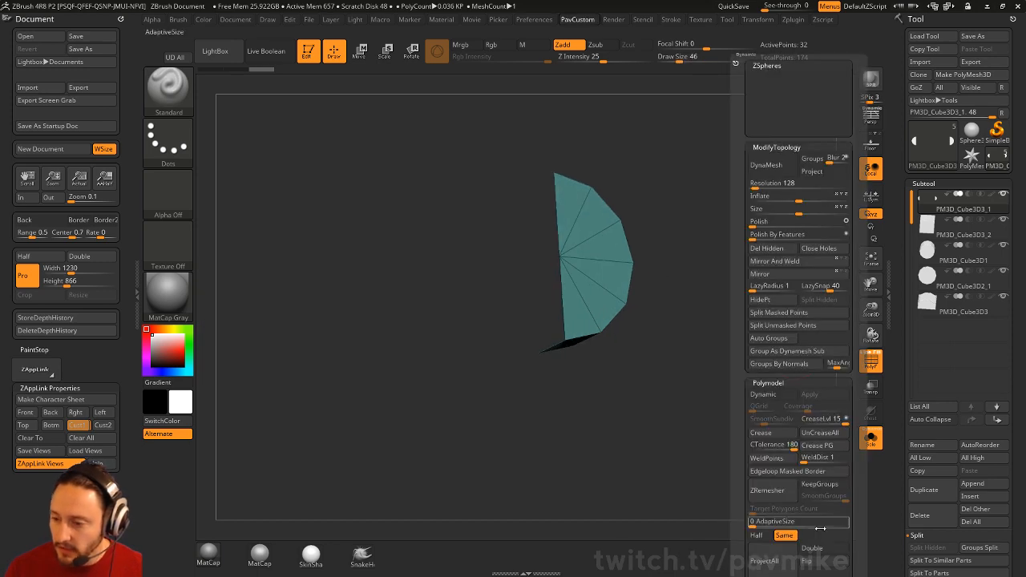
left_click(812, 547)
left_click_drag(668, 373, 682, 371)
key("b")
key("z")
key("m")
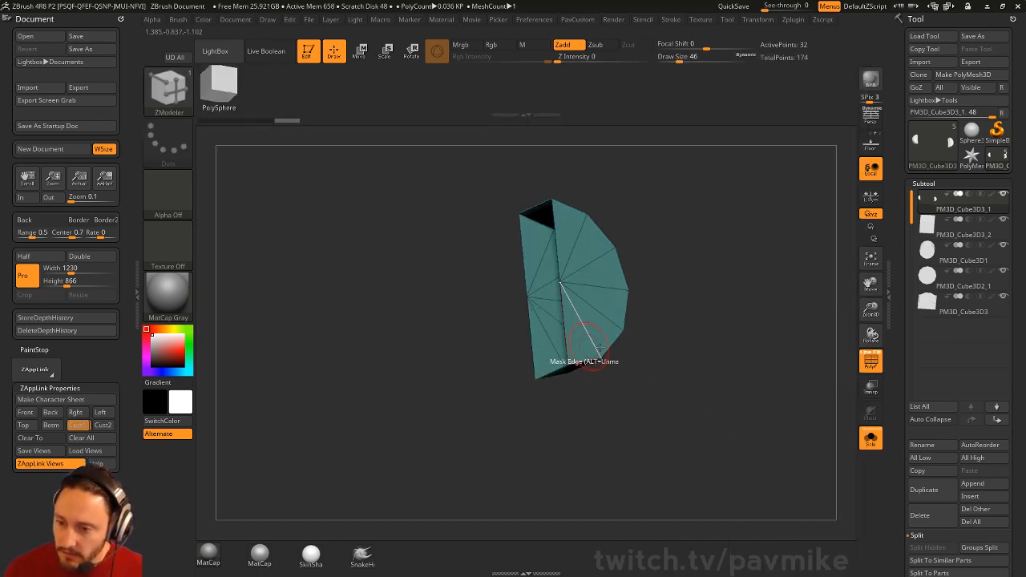
left_click_drag(938, 377, 944, 164)
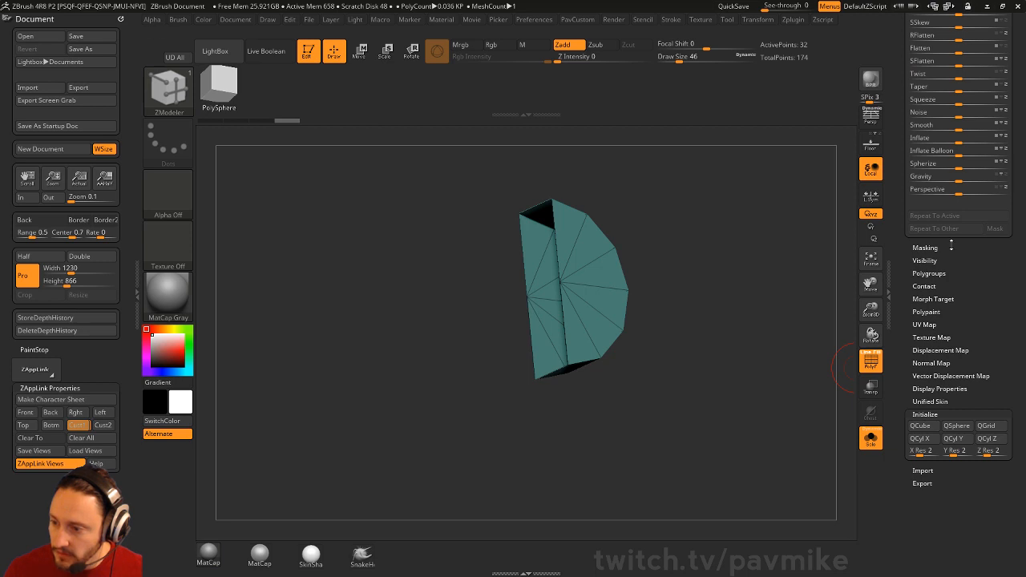
left_click(939, 389)
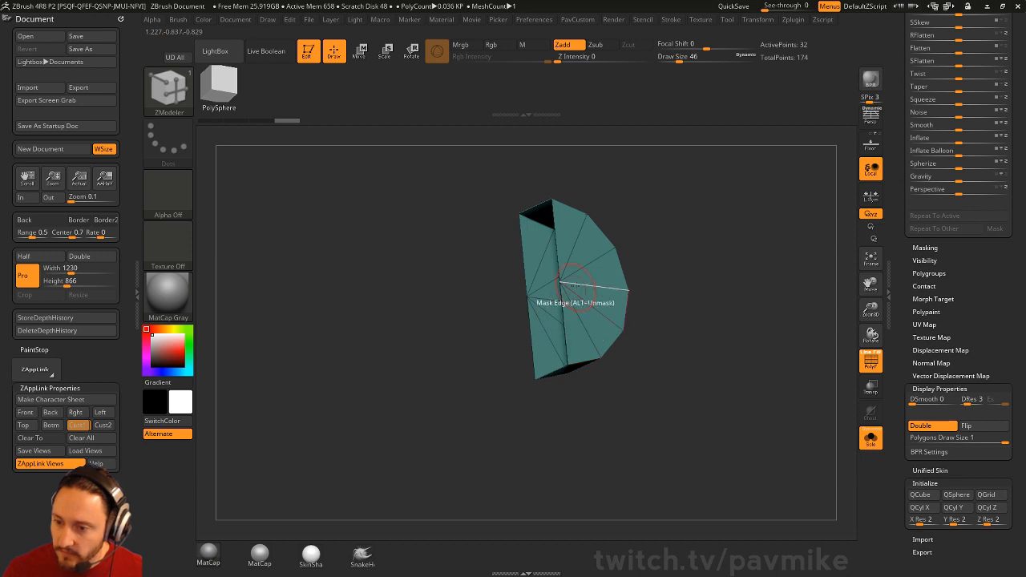
left_click(529, 21)
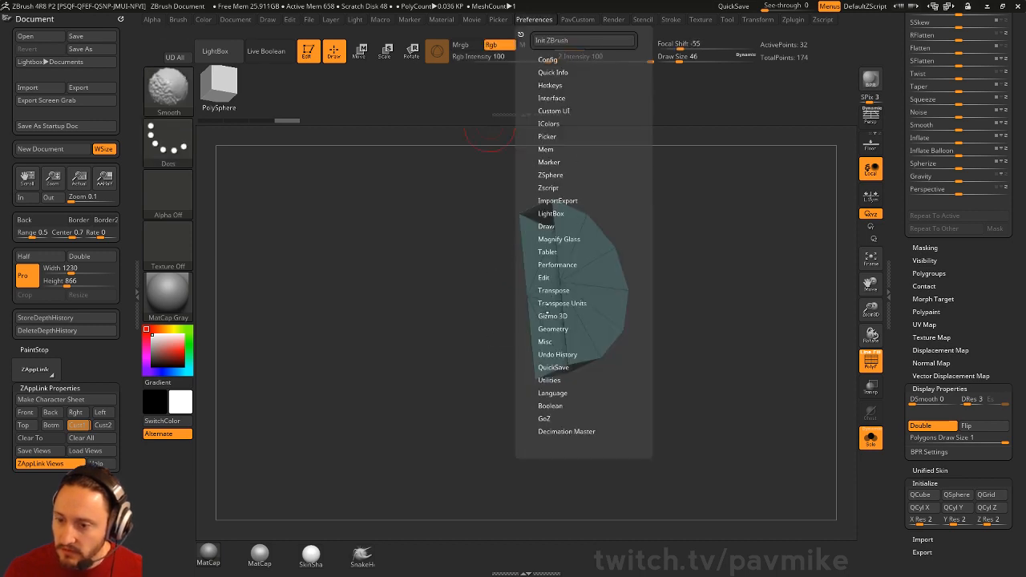
left_click(545, 277)
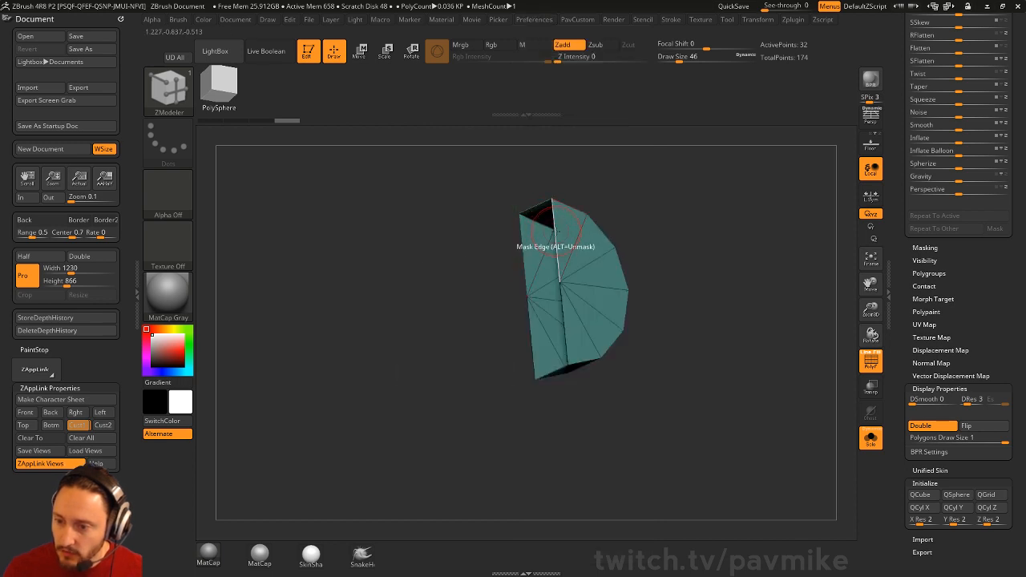
Step: Close the open flat side of the half discs with a ZModeler edge action, covering both the upper and lower gaps
key("space")
left_click(473, 267)
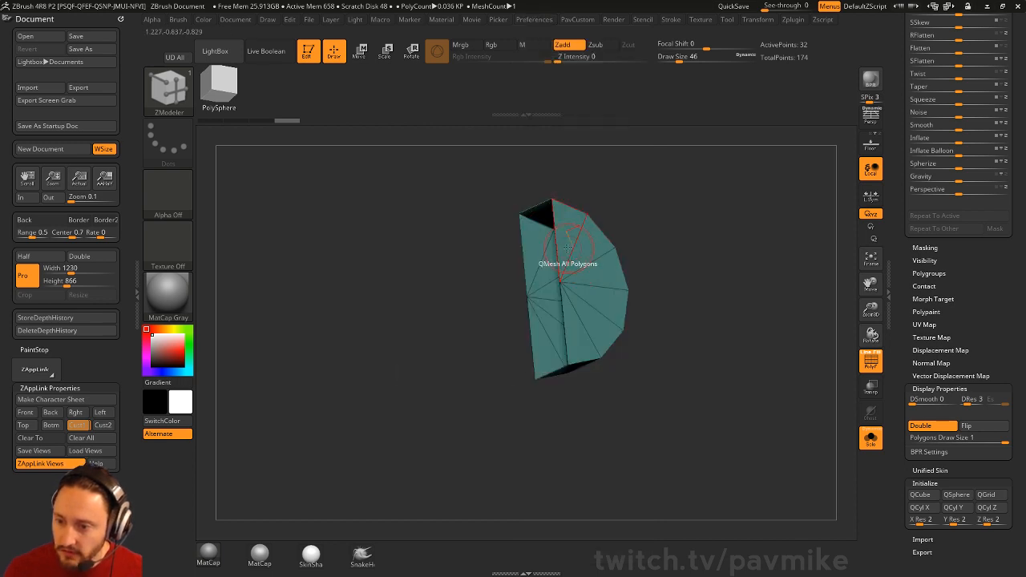
left_click(526, 252)
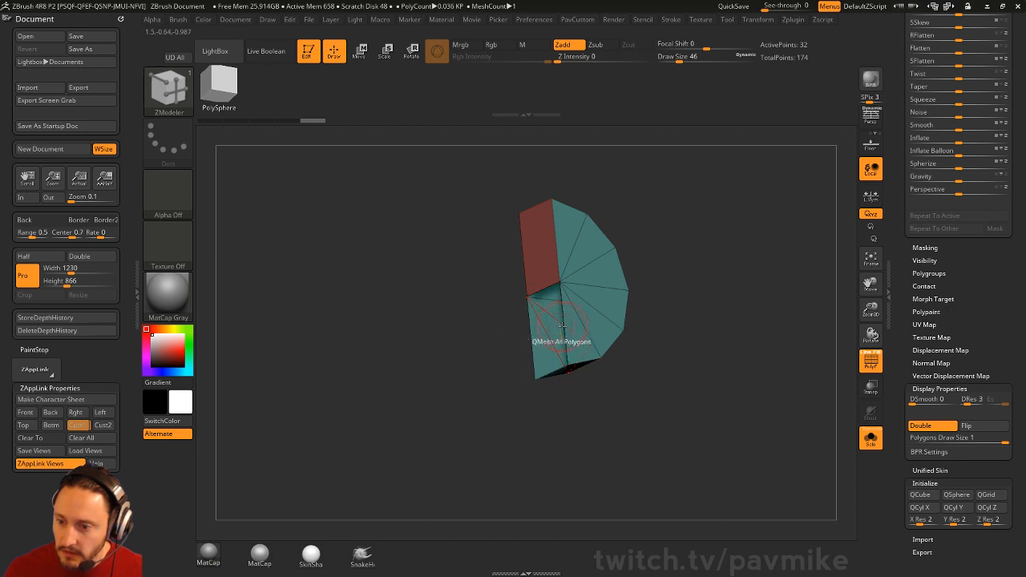
left_click_drag(529, 343, 654, 301)
key("1")
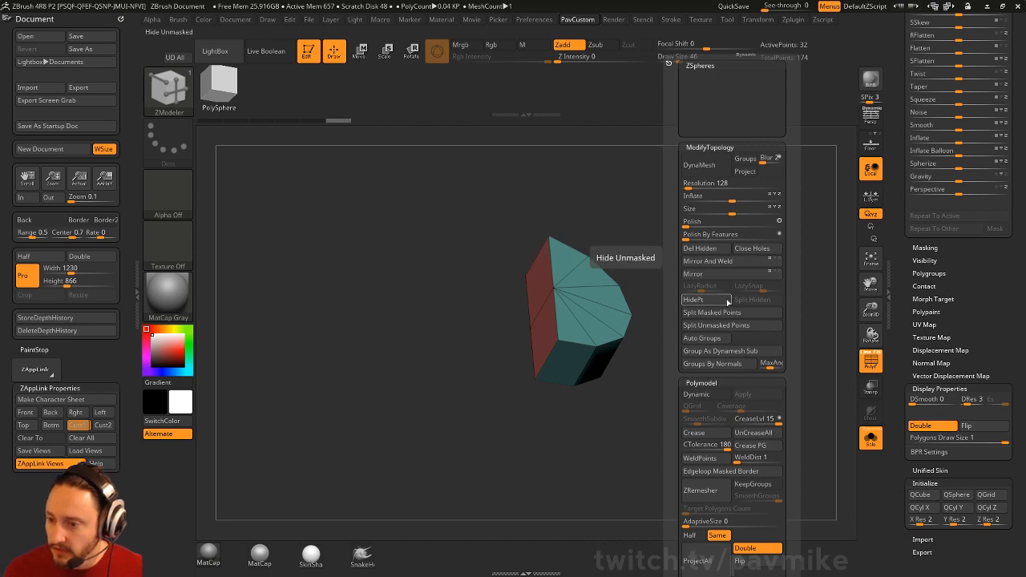
Step: Crease the polygroup borders of the half discs and open the Crease settings in Geometry
left_click(755, 444)
left_click_drag(908, 286, 941, 449)
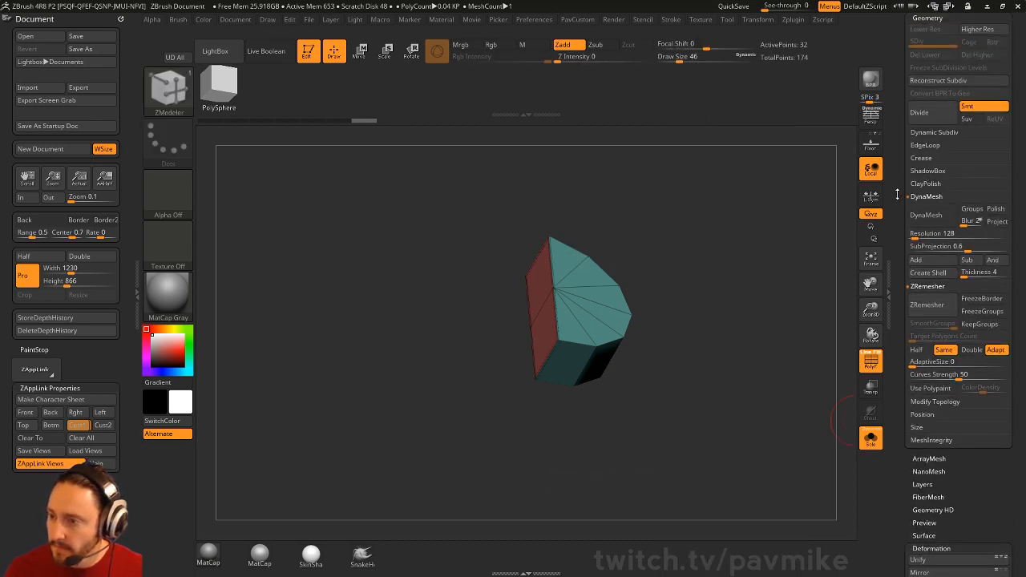
scroll(926, 172, "up", 4)
left_click(923, 317)
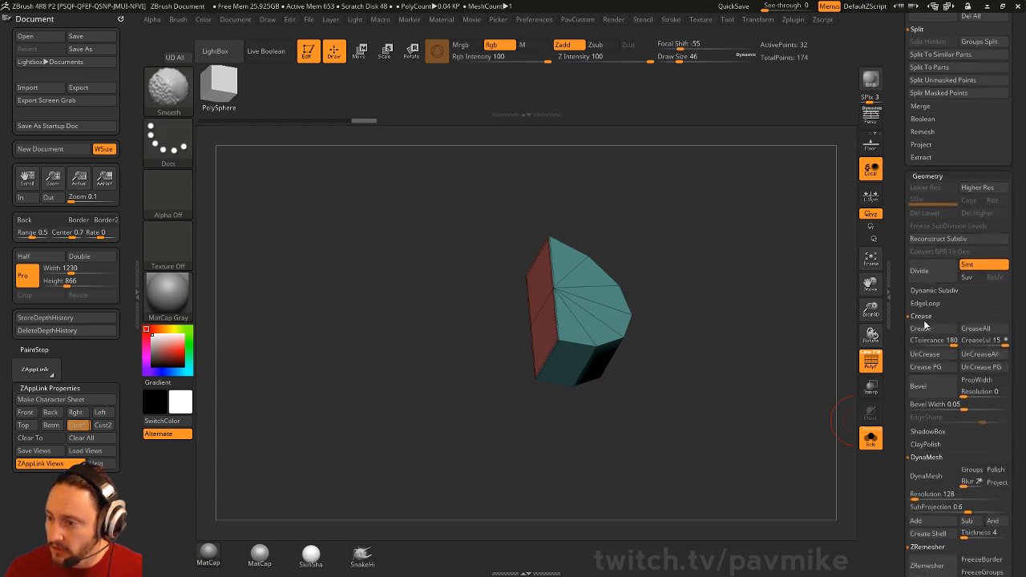
Step: Set the draw size to 18 and extrude the flat side of the half discs with QMesh targeting Polygroup All
mouse_move(705, 254)
left_mouse_down()
mouse_move(700, 272)
mouse_move(751, 257)
left_mouse_up()
key("s")
left_click(705, 271)
right_click(523, 272)
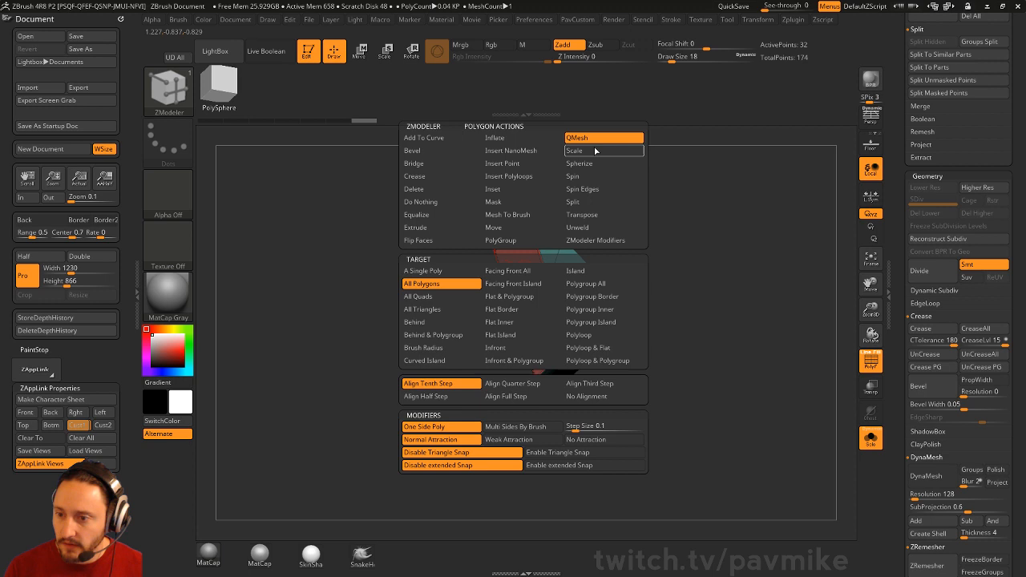
left_click(597, 282)
left_click_drag(521, 286, 493, 247)
left_click_drag(701, 278, 639, 309)
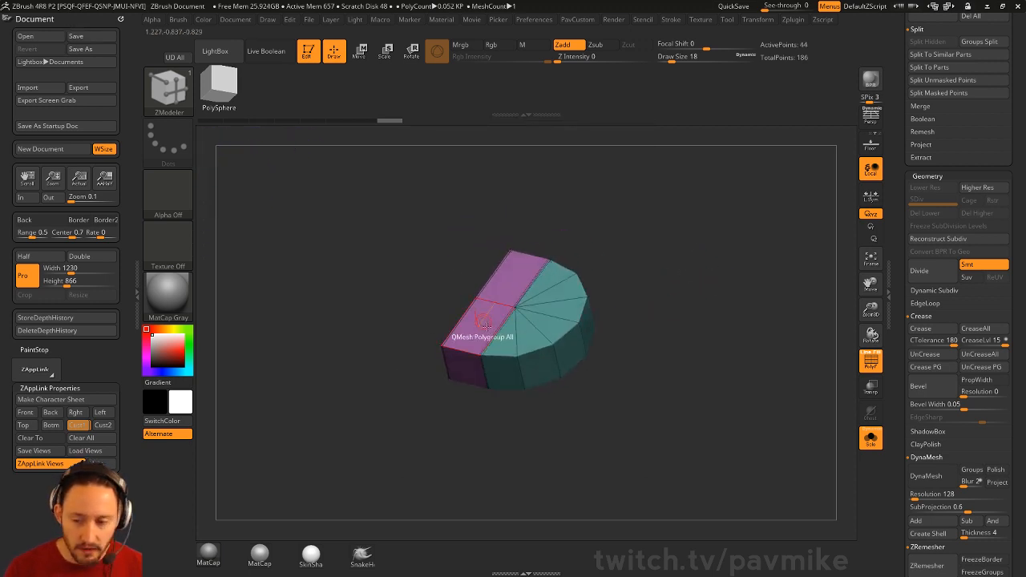
key("shift+z")
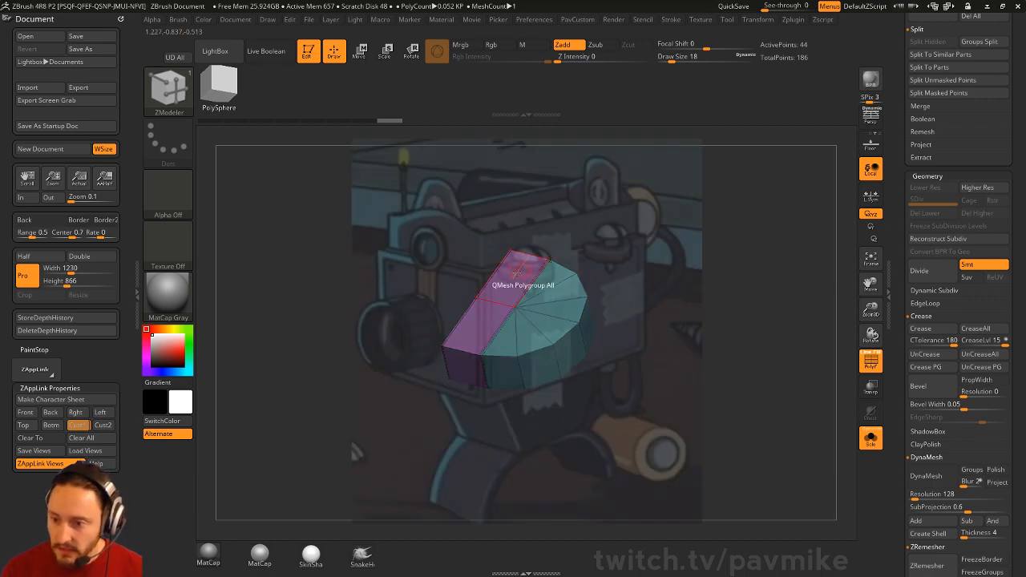
key("shift+z")
Step: In the top view, isolate the outer rim strip of the latches and delete the hidden caps and flat inner faces
left_click_drag(753, 276, 664, 341)
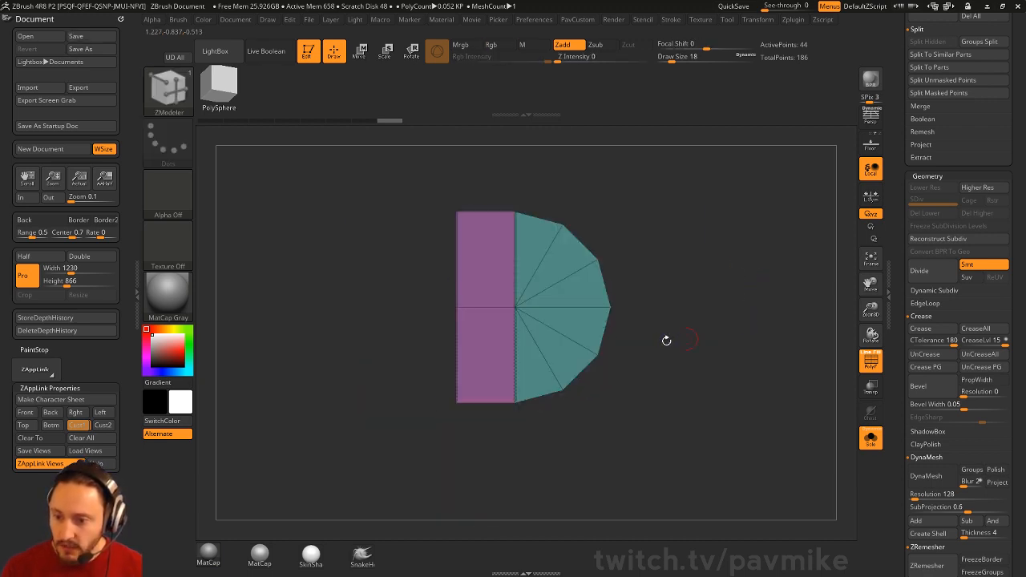
key("ctrl+shift")
left_click_drag(374, 301, 529, 343, "ctrl+shift")
left_click_drag(725, 298, 751, 275)
key("2")
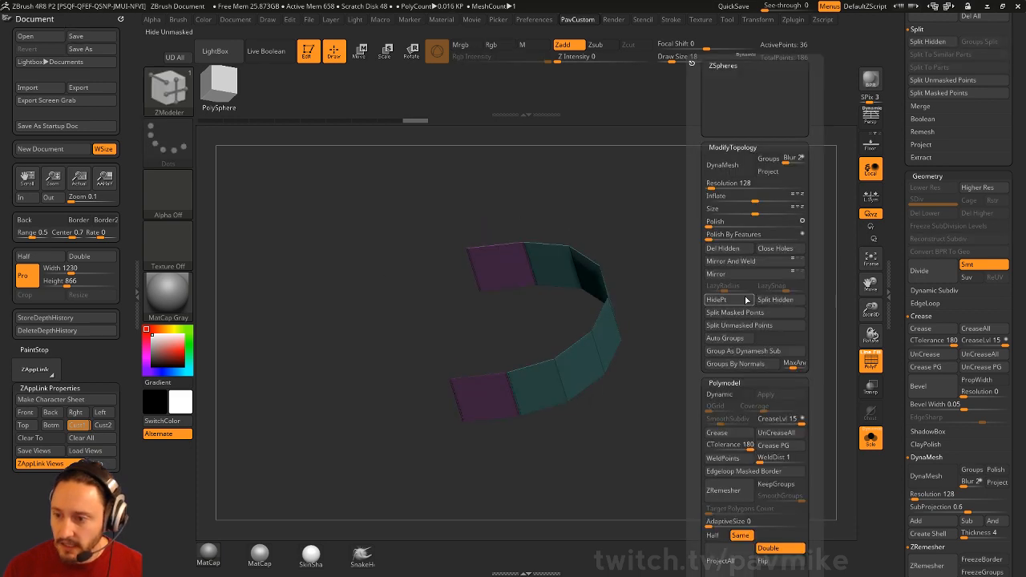
left_click(726, 250)
Step: Try to thicken the rim strips with QMesh on All Polygons, check them against the full model, and undo the thickening
key("space")
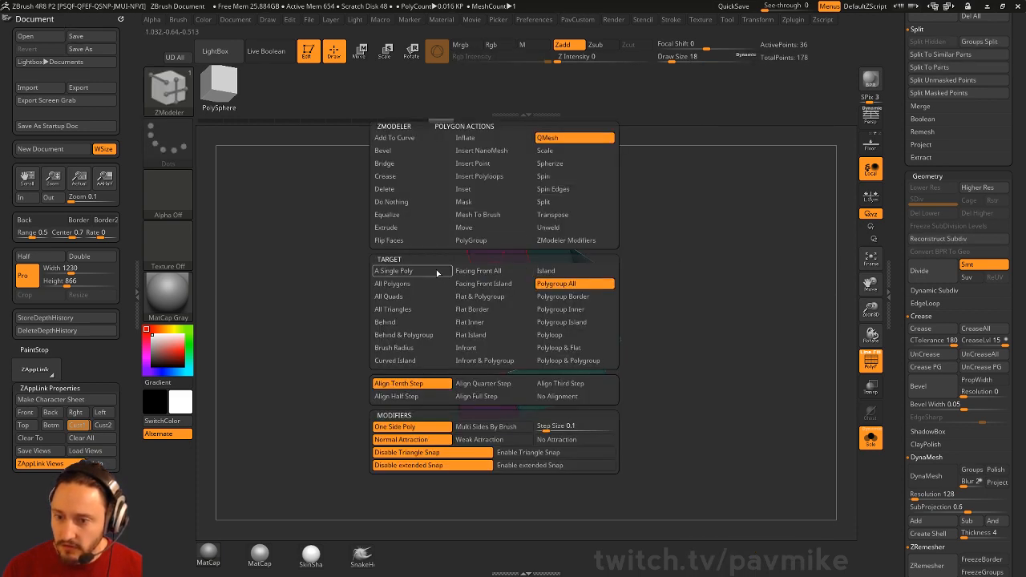
left_click(400, 283)
left_click(502, 254)
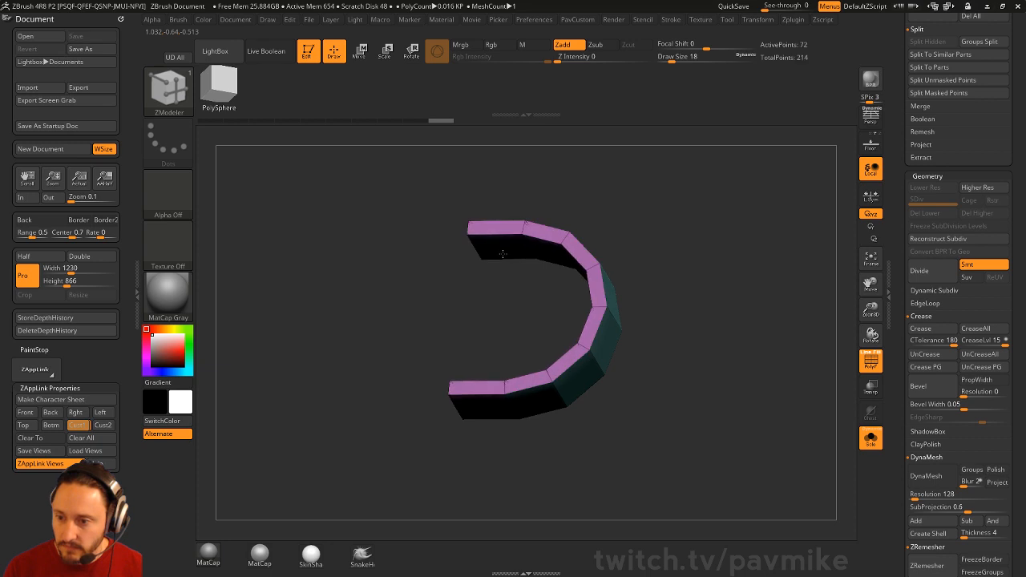
left_click_drag(701, 275, 750, 285)
left_click(870, 437)
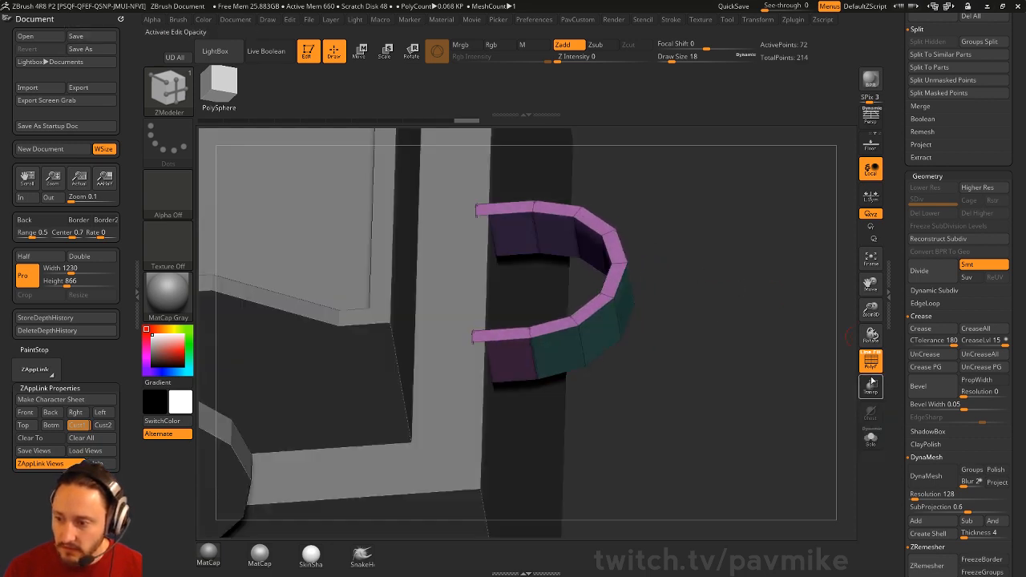
left_click(871, 360)
left_click_drag(786, 368, 793, 360)
key("ctrl+z")
Step: Merge the rim strips into a single polygroup and thicken them with QMesh on All Polygons
key("shift+f")
key("ctrl+w")
key("2")
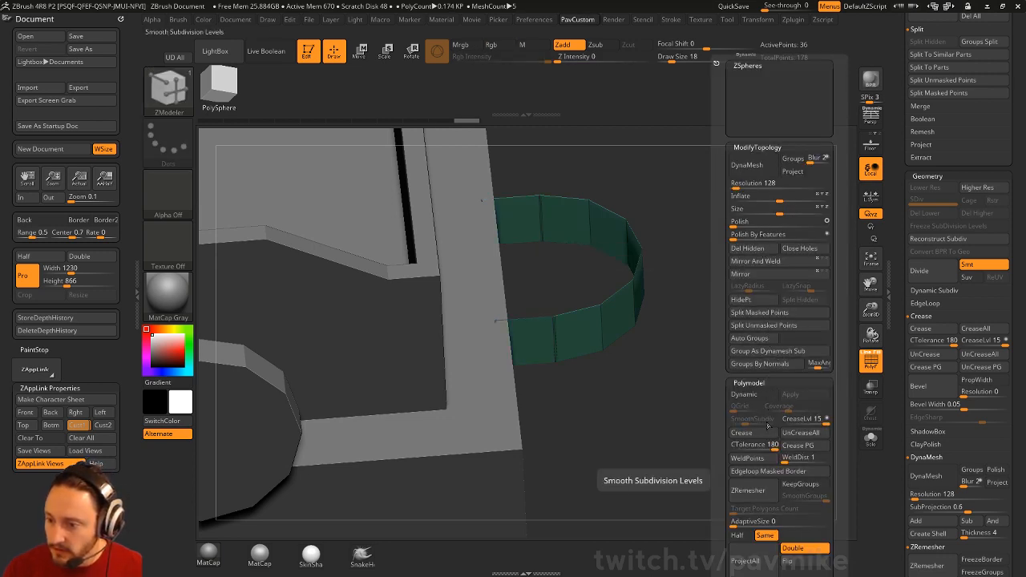
left_click_drag(682, 376, 601, 259)
key("space")
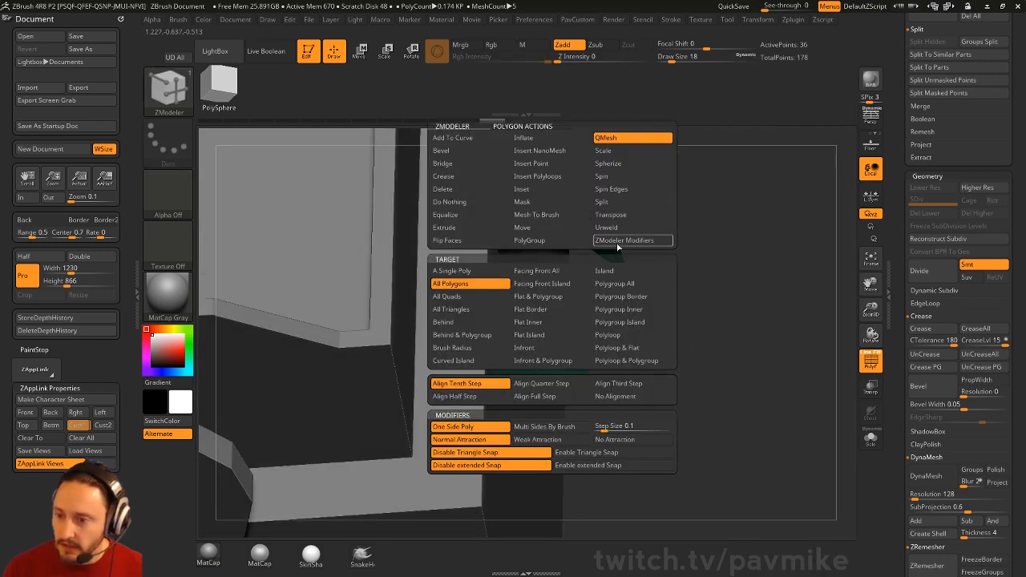
left_click_drag(550, 233, 553, 247)
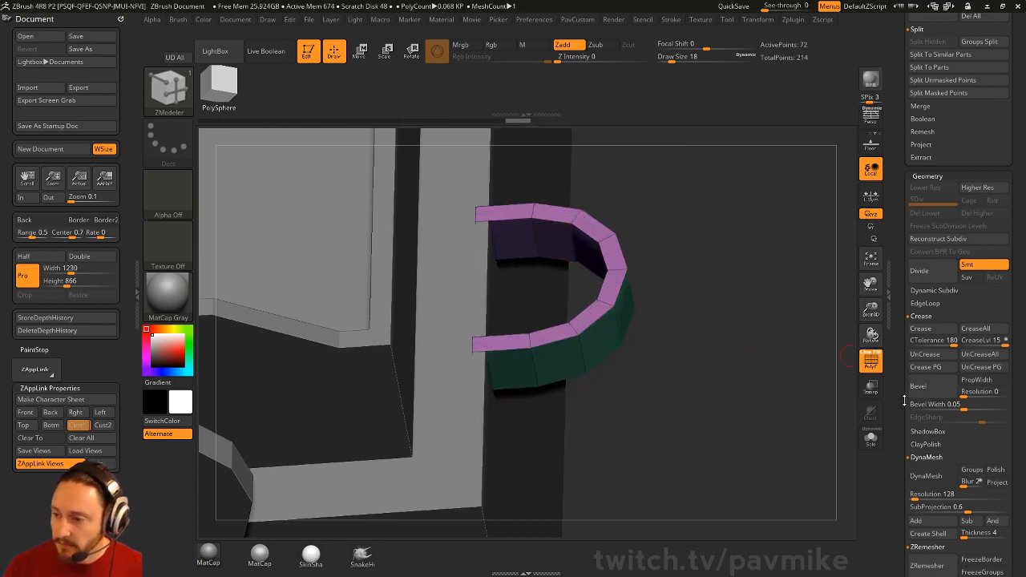
Step: Turn off double-sided display for the latch rings and flip their inverted normals
mouse_move(903, 400)
left_mouse_down()
mouse_move(909, 241)
mouse_move(909, 413)
left_mouse_up()
left_click(931, 236)
left_click_drag(774, 367, 791, 373)
left_click(921, 236)
key("1")
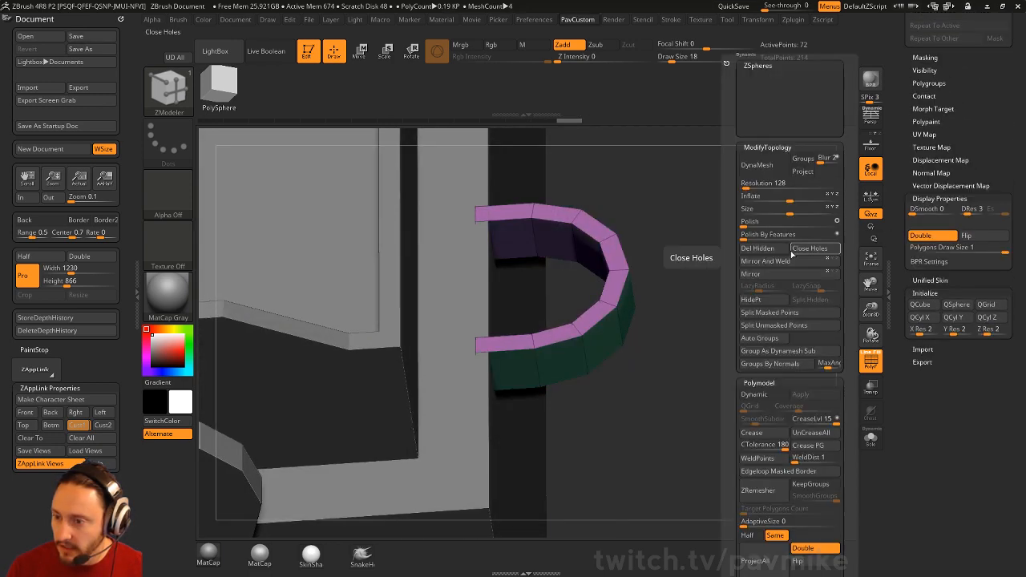
left_click_drag(785, 196, 804, 197)
left_click(940, 236)
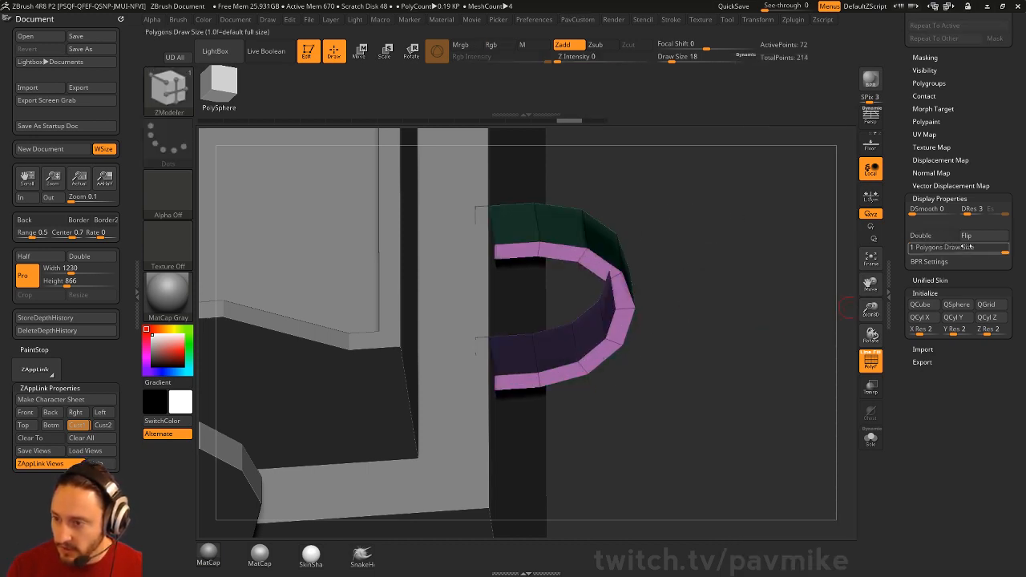
left_click(975, 236)
Step: Try to inflate the latch rings slightly and undo the inflation
key("1")
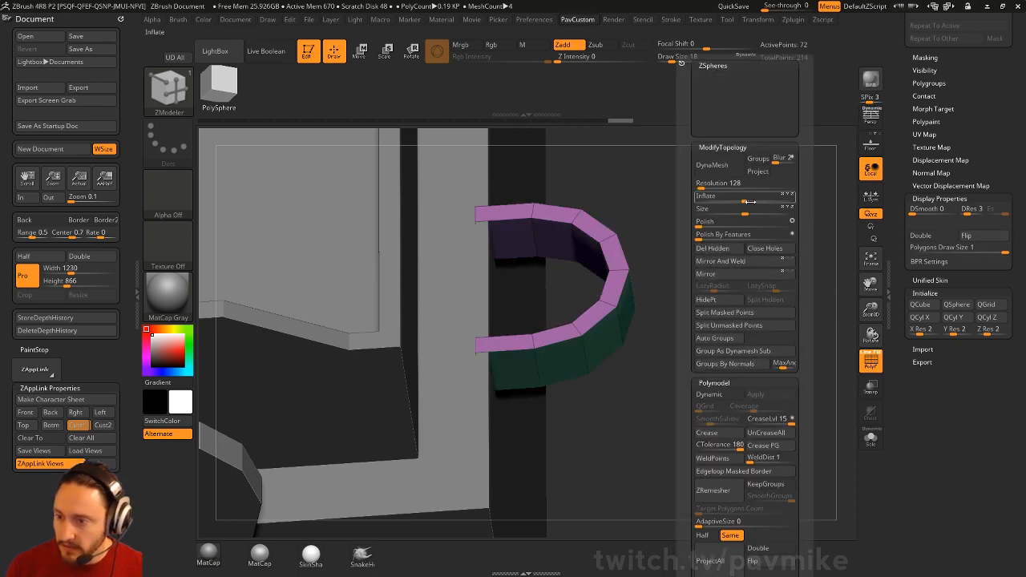
left_click_drag(750, 199, 766, 200)
key("ctrl+z")
Step: Hide the polyframe and restore the stored Cust1 camera view with the Spotlight reference overlaid
key("shift+f")
left_click_drag(705, 312, 826, 276)
left_click_drag(898, 211, 897, 513)
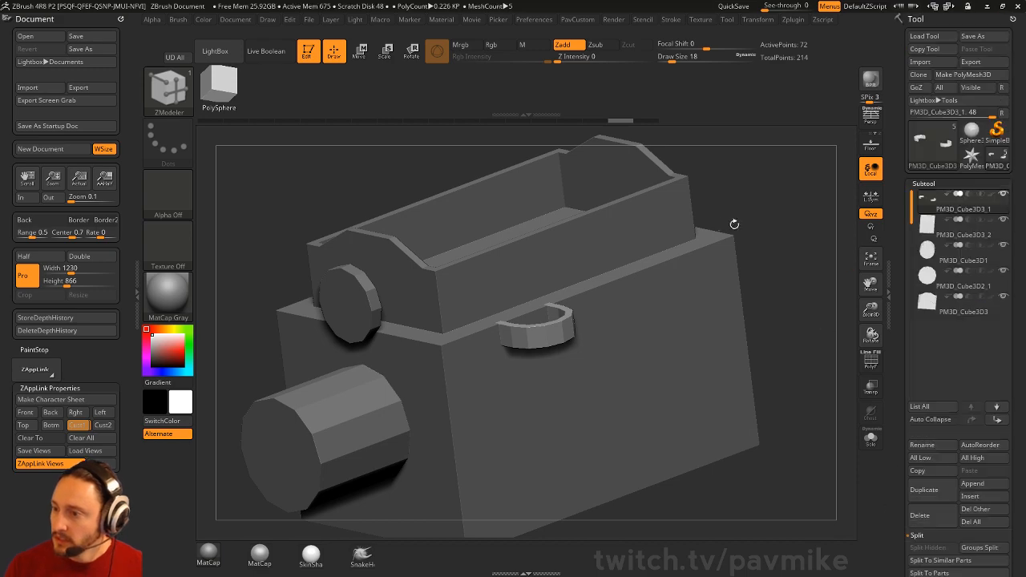
left_click_drag(772, 200, 783, 217)
key("shift+z")
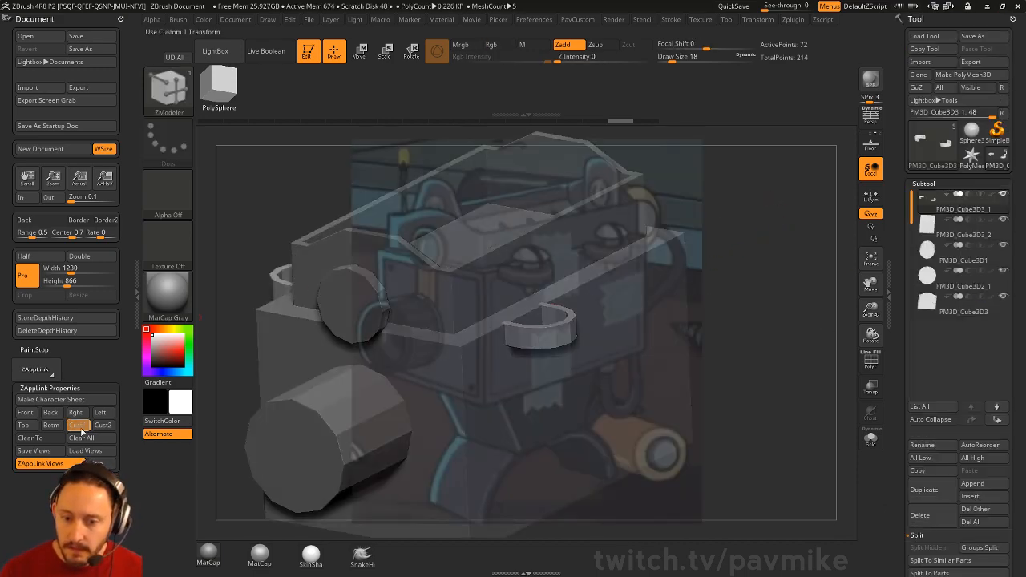
left_click(78, 424)
key("shift+z")
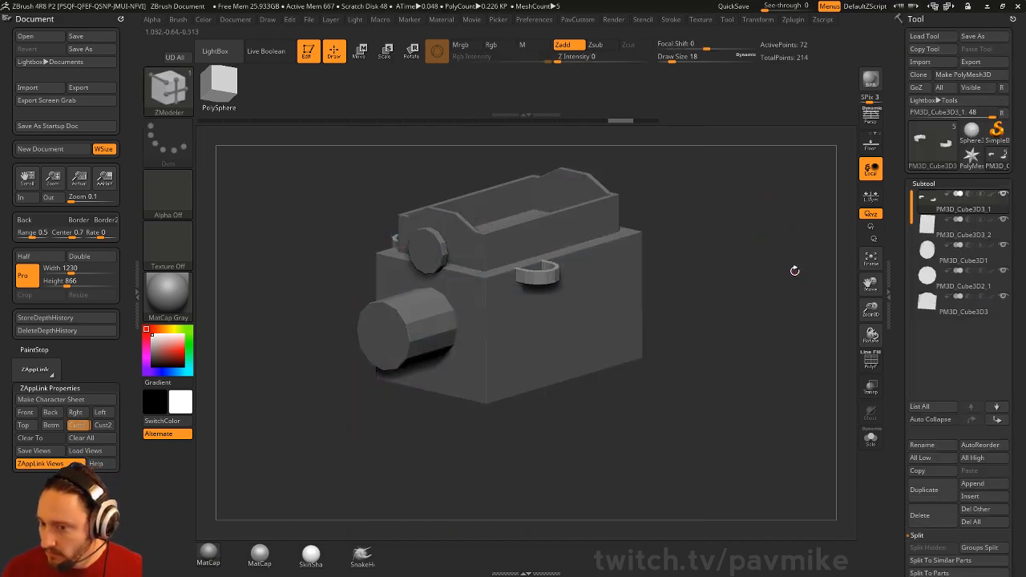
key("shift+z")
Step: Move the latch rings slightly along the box sides to line up with the reference
key("super")
key("super")
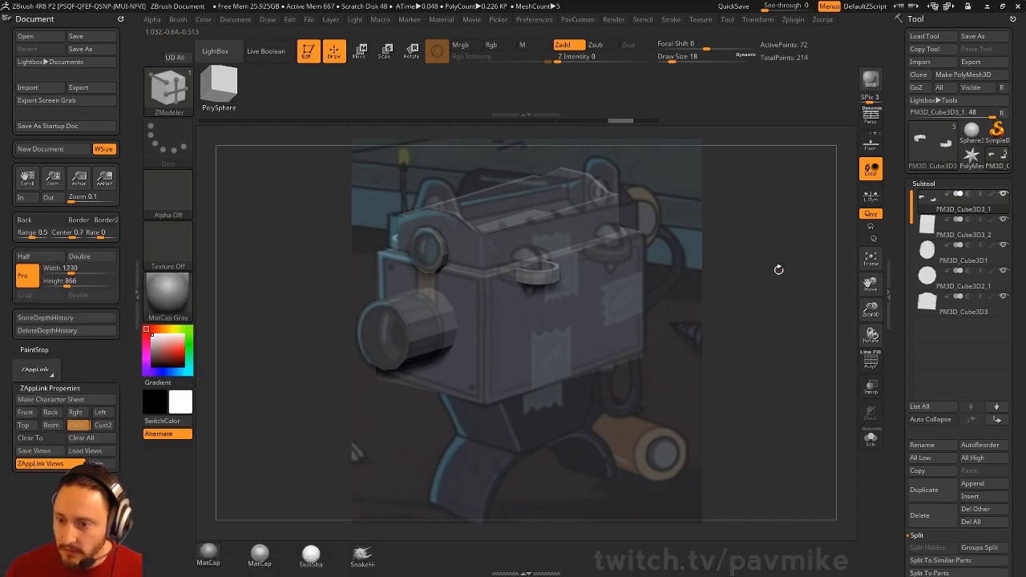
key("w")
key("q")
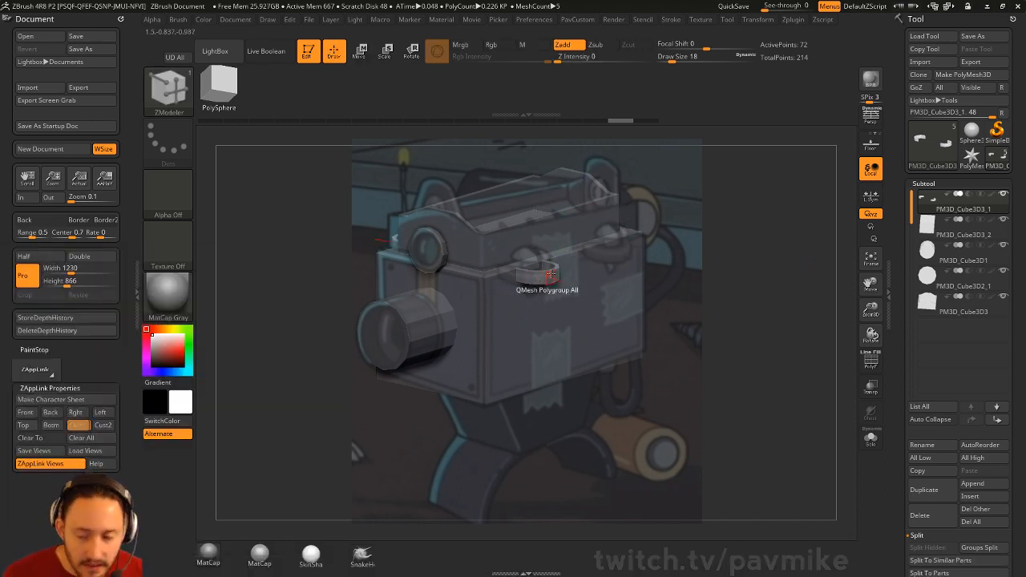
key("w")
left_click_drag(629, 233, 622, 235)
key("q")
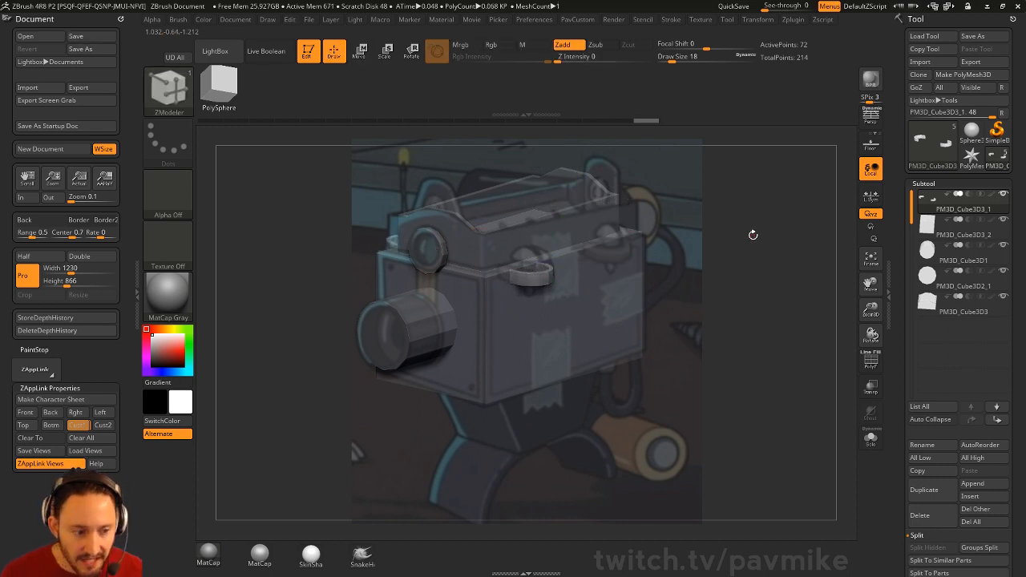
Step: Show the polyframe, hide the reference and solo the latch rings for a closer view
left_click(870, 360)
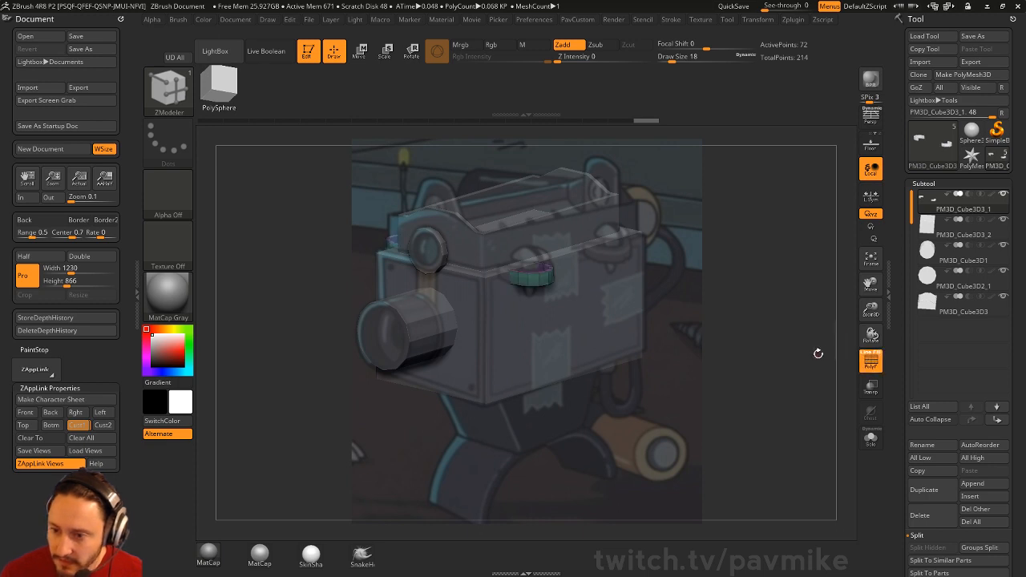
key("shift+z")
left_click_drag(784, 355, 829, 432)
left_click(871, 438)
left_click_drag(786, 401, 753, 401)
mouse_move(682, 356)
left_mouse_down("alt")
mouse_move(673, 279)
mouse_move(712, 315)
mouse_move(730, 284)
left_mouse_up("alt")
Step: Isolate the end faces of both latch rings, assign them their own polygroup and unhide the rest
left_click_drag(548, 147, 593, 271, "ctrl+shift")
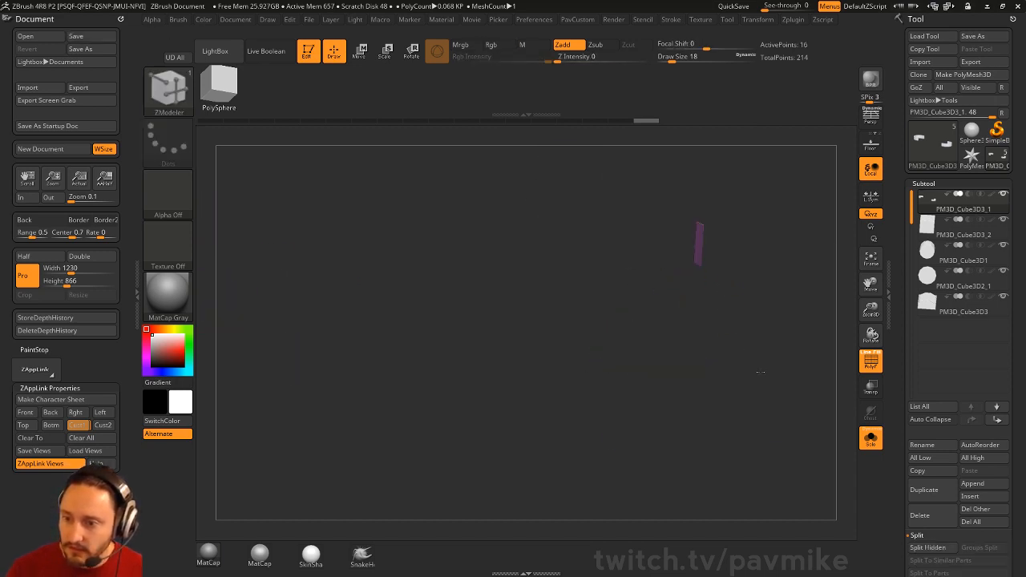
left_click(748, 393, "ctrl+shift")
left_click_drag(748, 393, 705, 381, "shift")
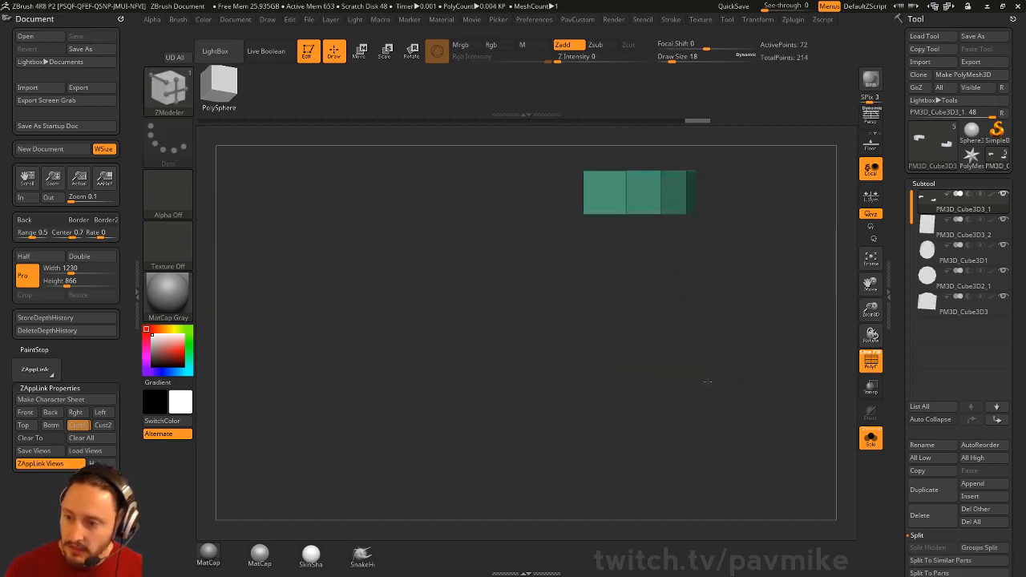
left_click_drag(556, 147, 592, 226, "ctrl+shift")
left_click_drag(671, 344, 716, 402)
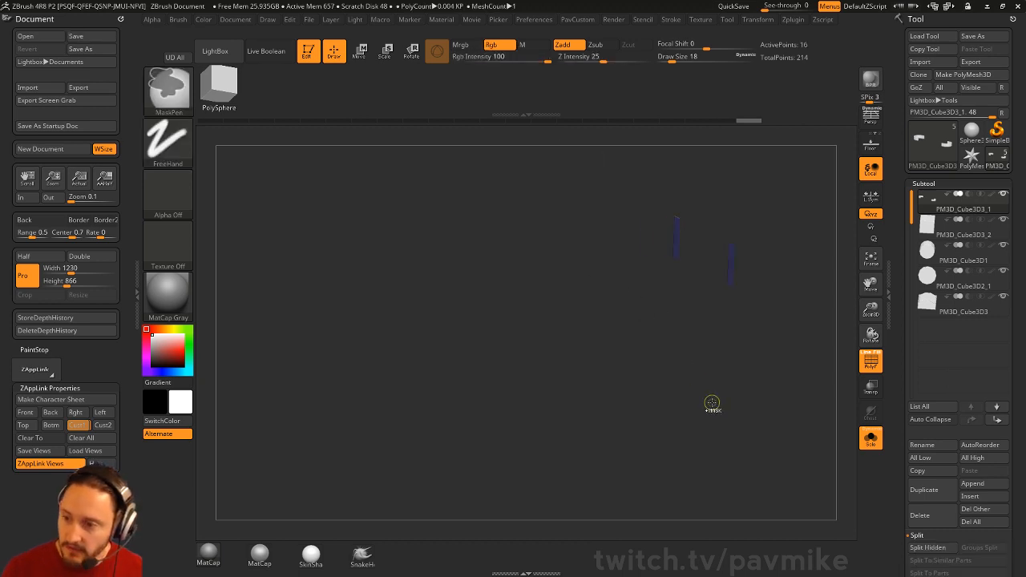
key("ctrl+w")
left_click(717, 399, "ctrl+shift")
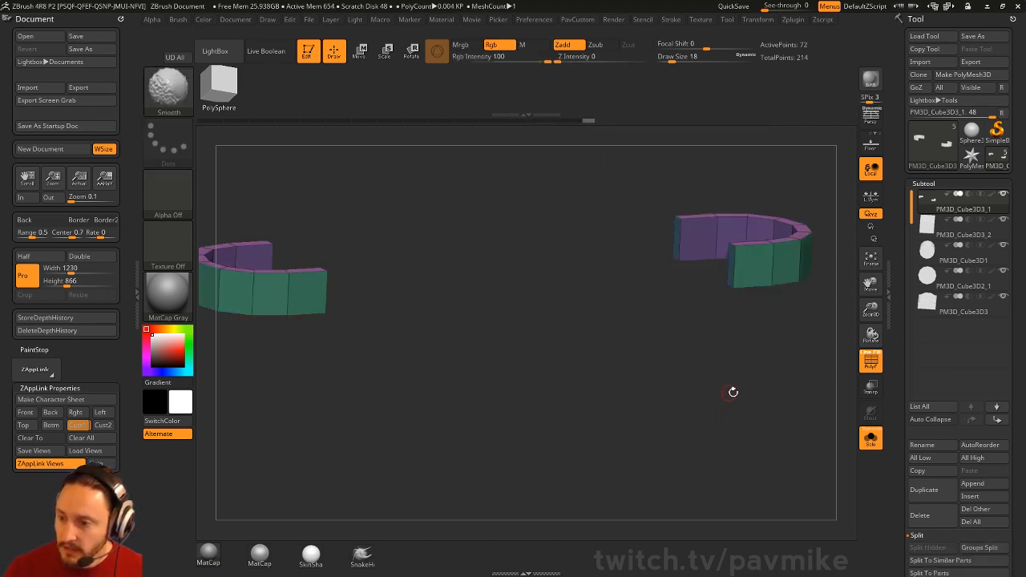
Step: Push the outer band of the latch rings slightly outward with QMesh and show the full model over the reference without the polyframe
mouse_move(732, 392)
left_mouse_down()
mouse_move(710, 412)
mouse_move(643, 431)
mouse_move(502, 358)
left_mouse_up()
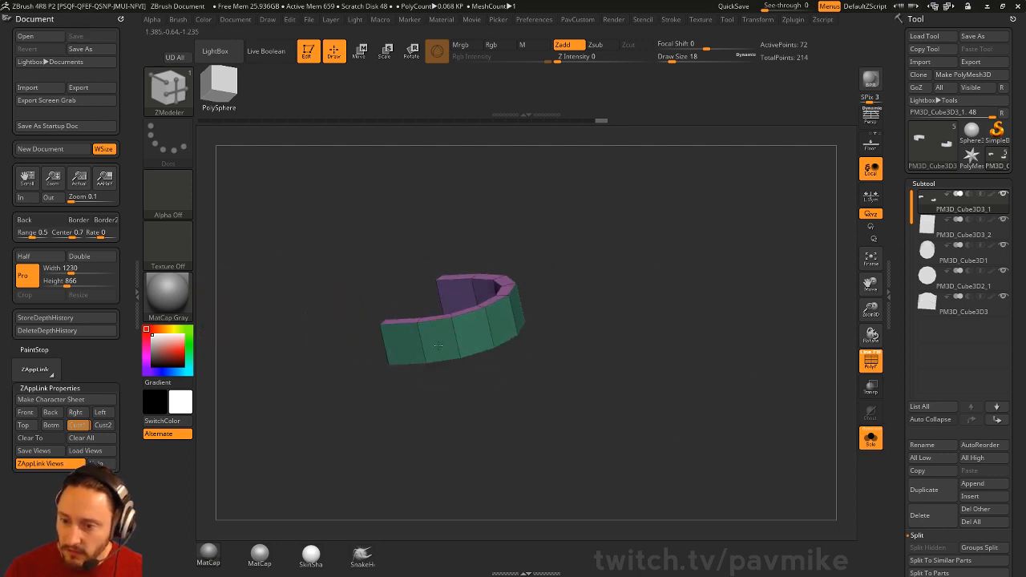
left_click_drag(437, 345, 429, 361)
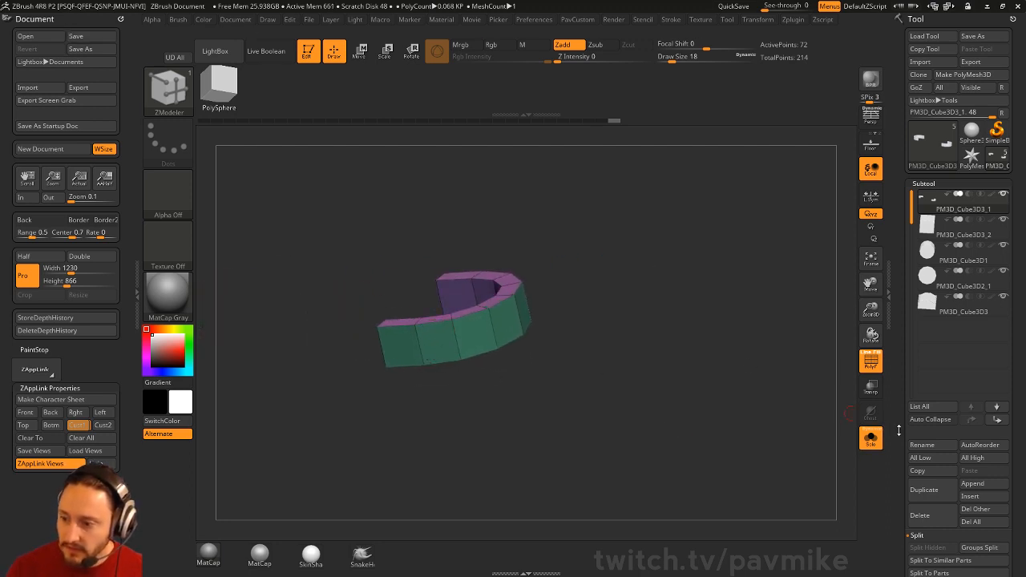
left_click(871, 437)
key("shift+f")
key("shift+z")
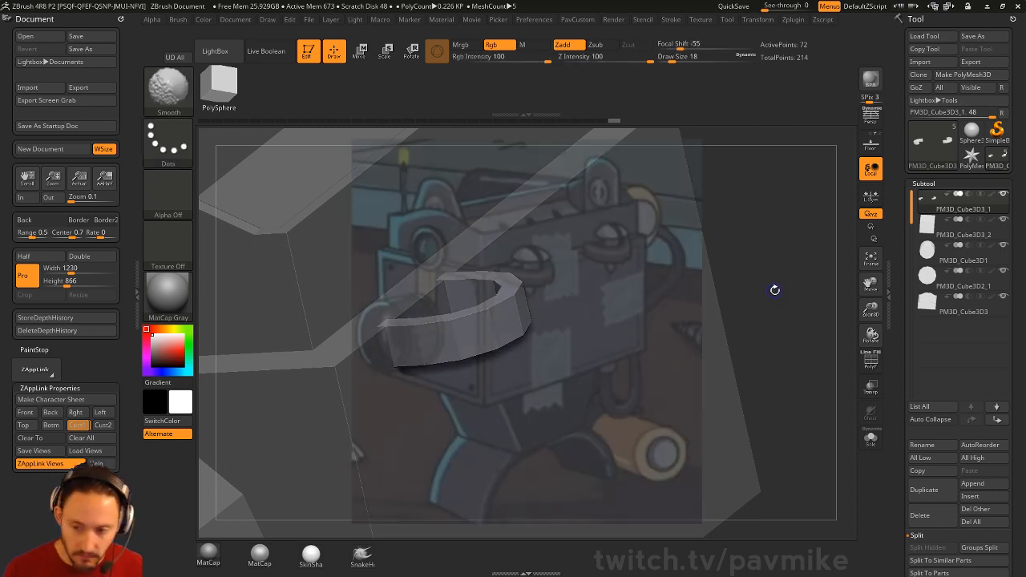
right_click_drag(790, 294, 361, 333, "ctrl")
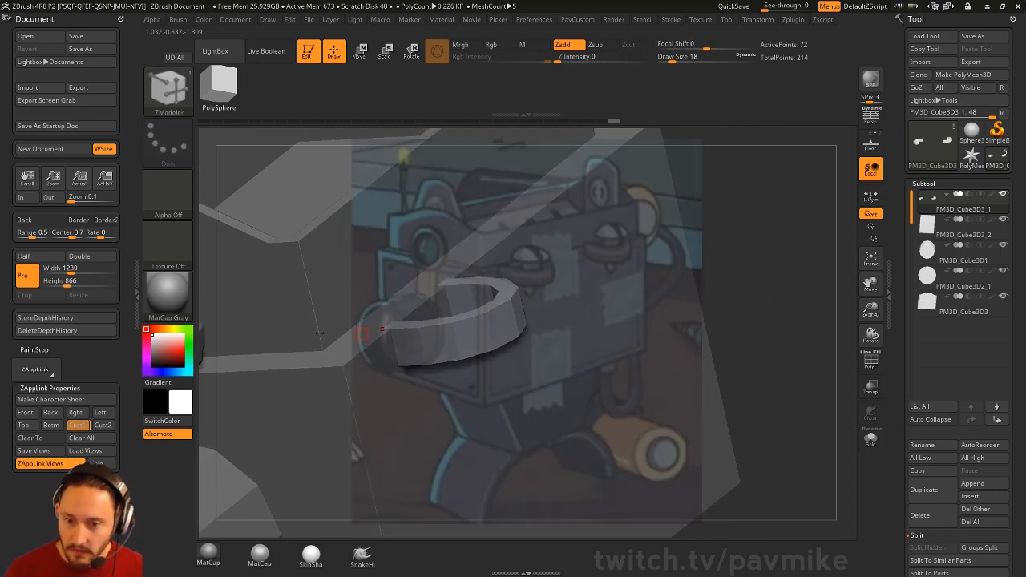
Step: Restore the saved Cust1 view and duplicate the eyelid ring sideways onto the robot's second eye
left_click(77, 426)
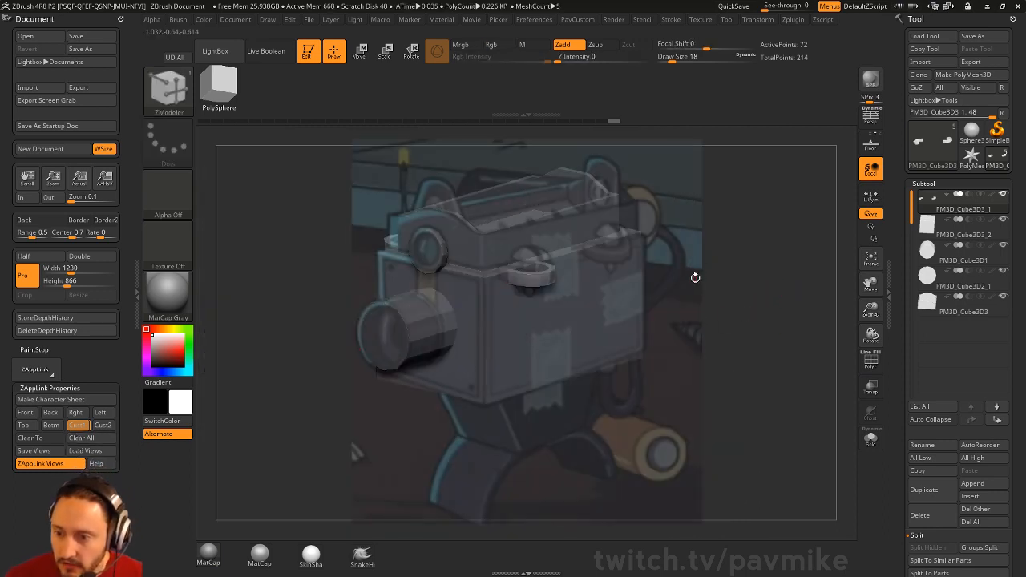
key("w")
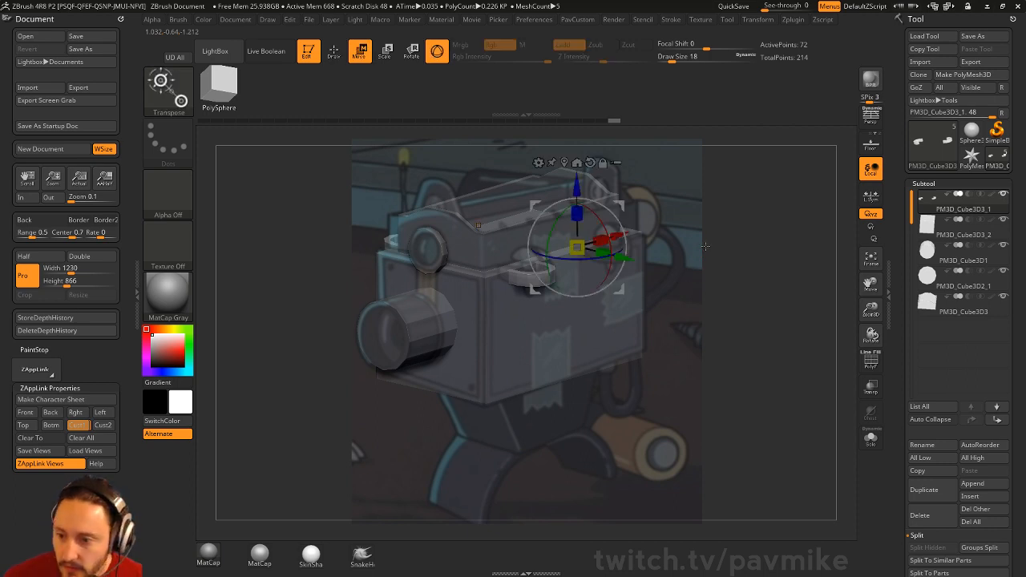
left_click_drag(617, 235, 694, 207, "ctrl")
key("q")
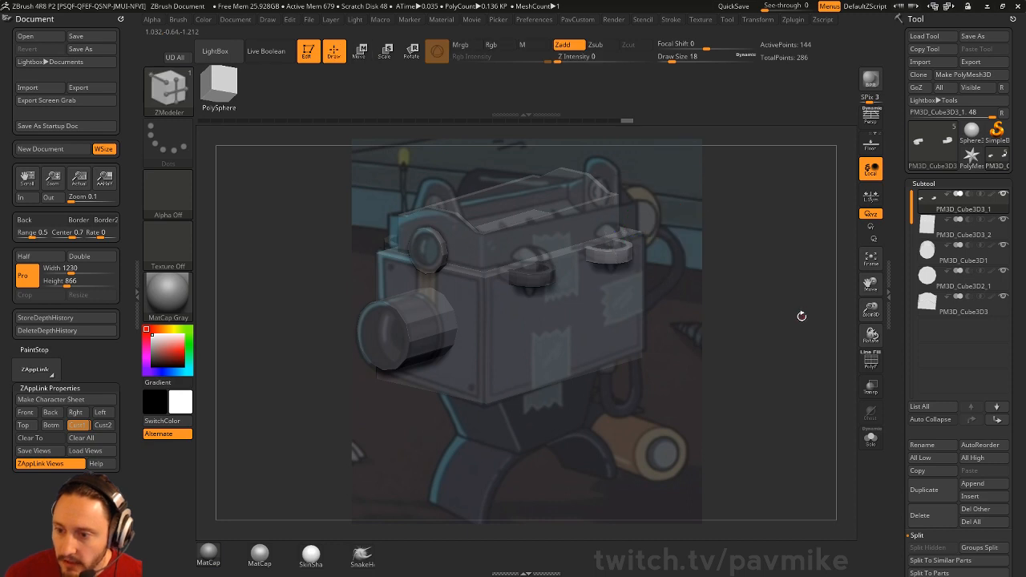
Step: Switch to the Standard brush
key("b")
key("s")
key("t")
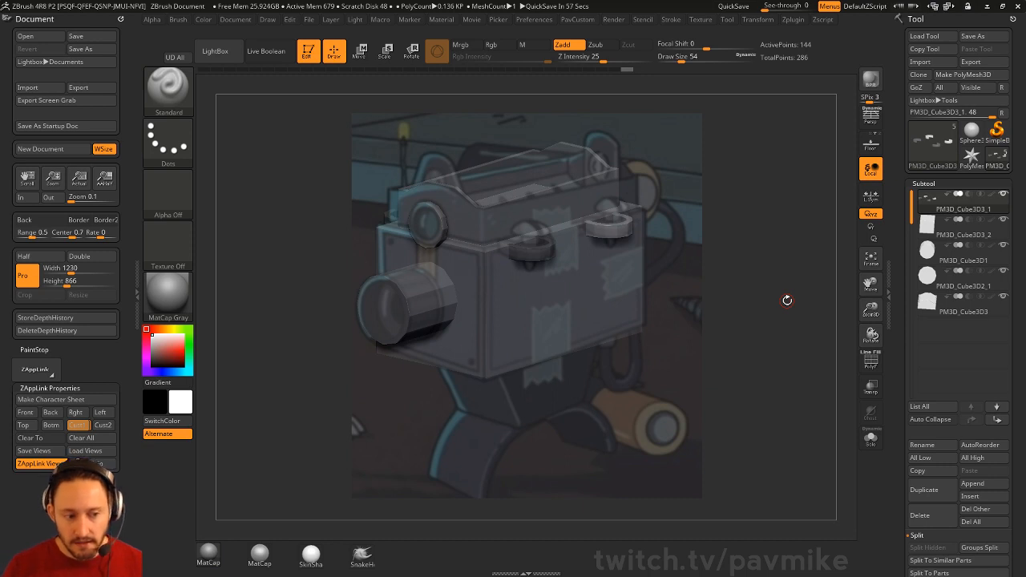
Step: Find and launch Fusion 360
key("super")
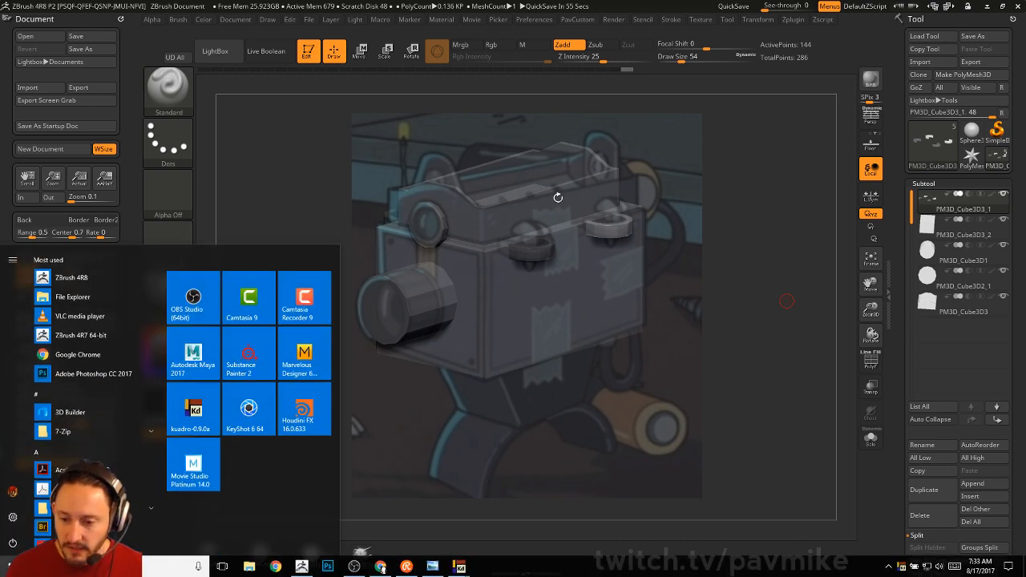
type("fusion")
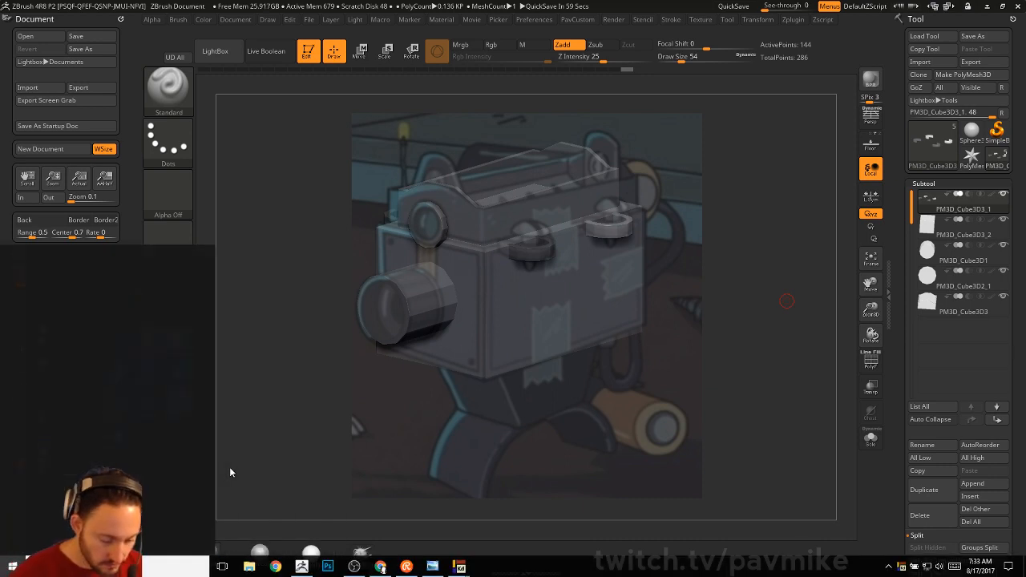
key("Return")
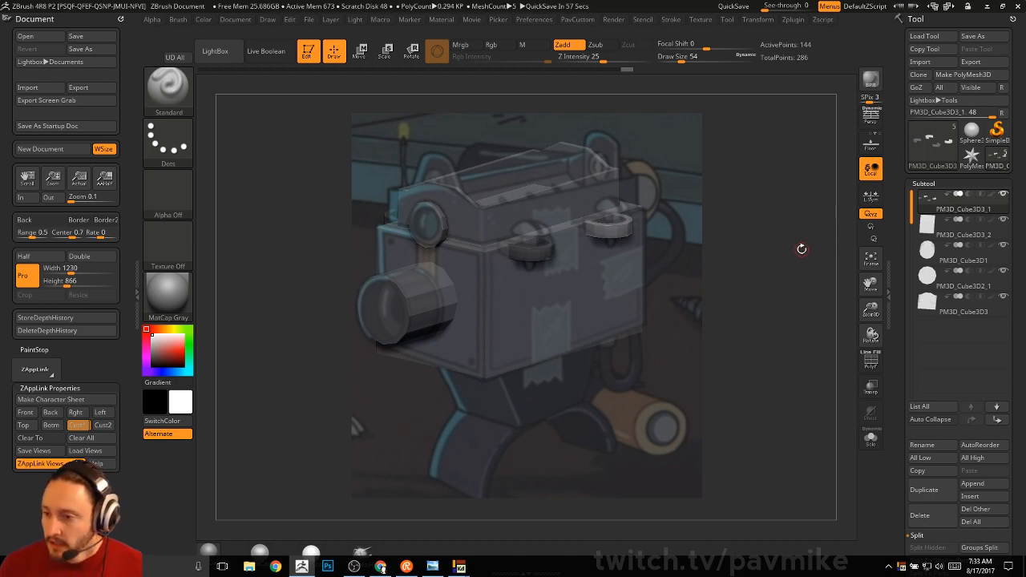
Step: Duplicate the robot's main box subtool and show the copy in Solo mode
left_click(613, 302, "alt")
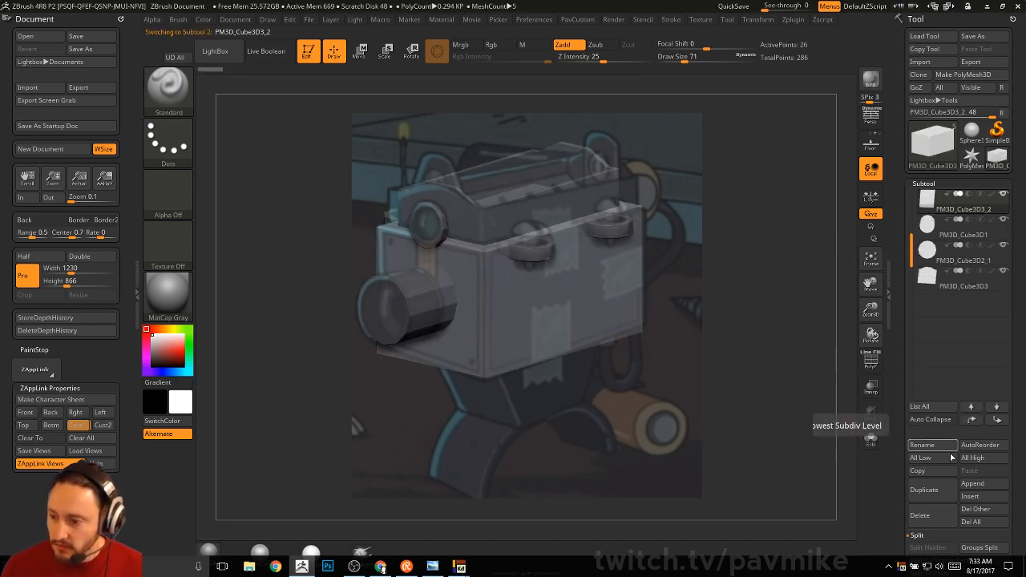
left_click(923, 489)
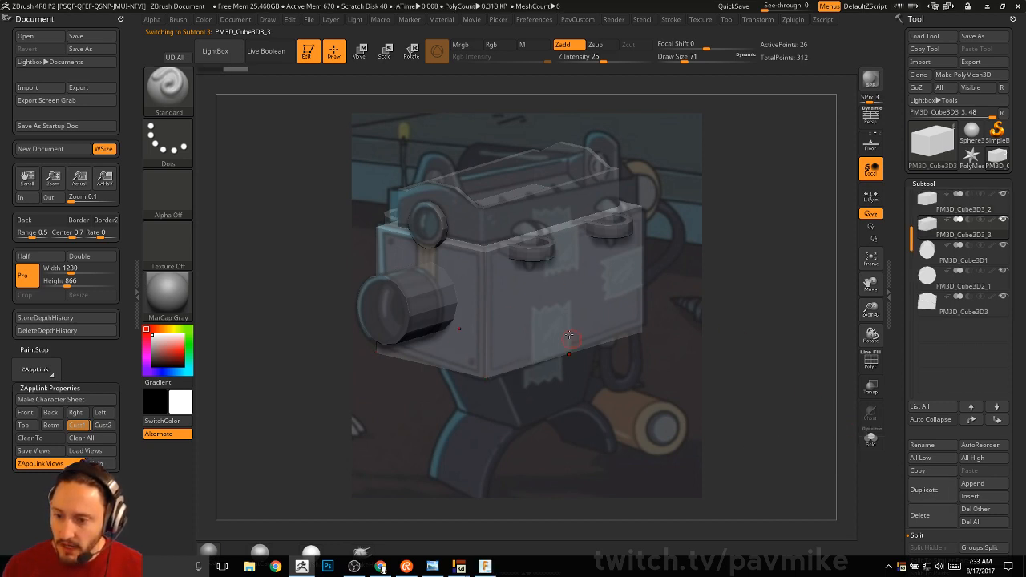
left_click(872, 439)
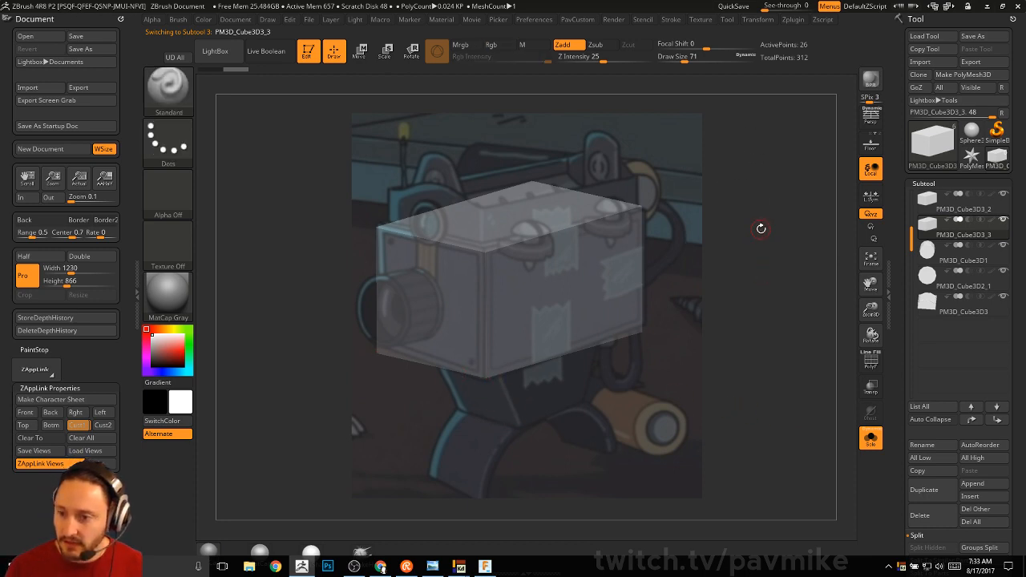
Step: Hide everything except the duplicated box's bottom face and delete the hidden geometry
mouse_move(760, 233)
left_mouse_down()
mouse_move(749, 195)
mouse_move(762, 188)
mouse_move(304, 245)
mouse_move(289, 278)
left_mouse_up()
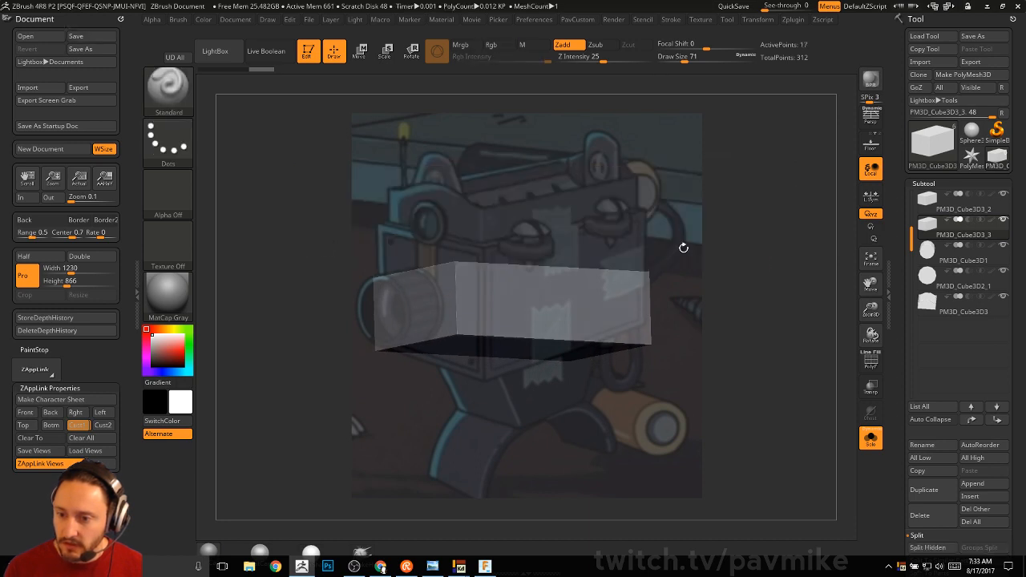
left_click_drag(753, 172, 341, 292, "ctrl+alt+shift")
key("2")
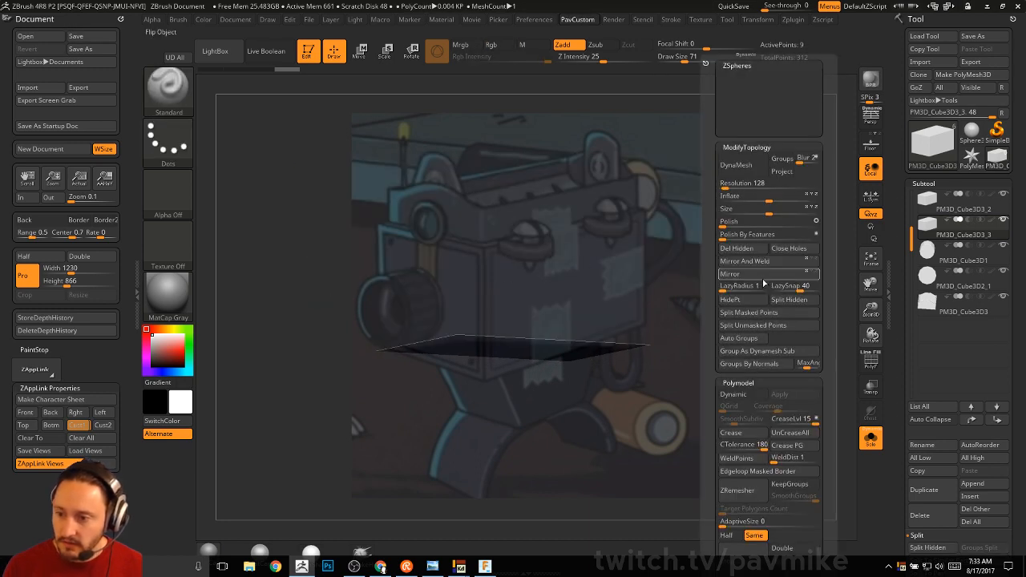
left_click(744, 250)
Step: Using ZModeler with polyframe shown, inset the bottom face with the Polygroup All target and Inset Region modifier
key("b")
key("z")
key("m")
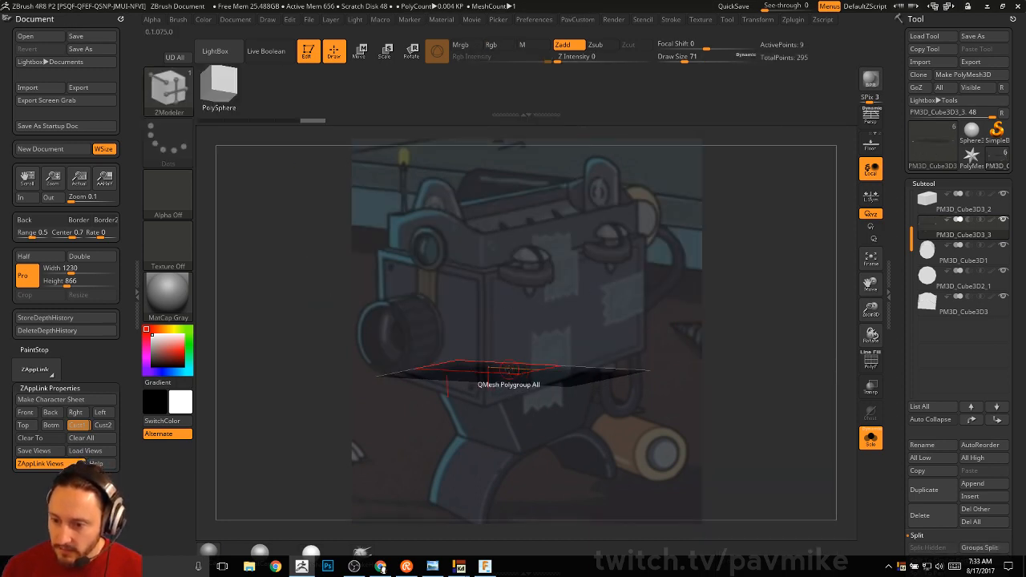
key("space")
left_click_drag(750, 357, 753, 333)
left_click(869, 360)
left_click_drag(804, 376, 806, 353)
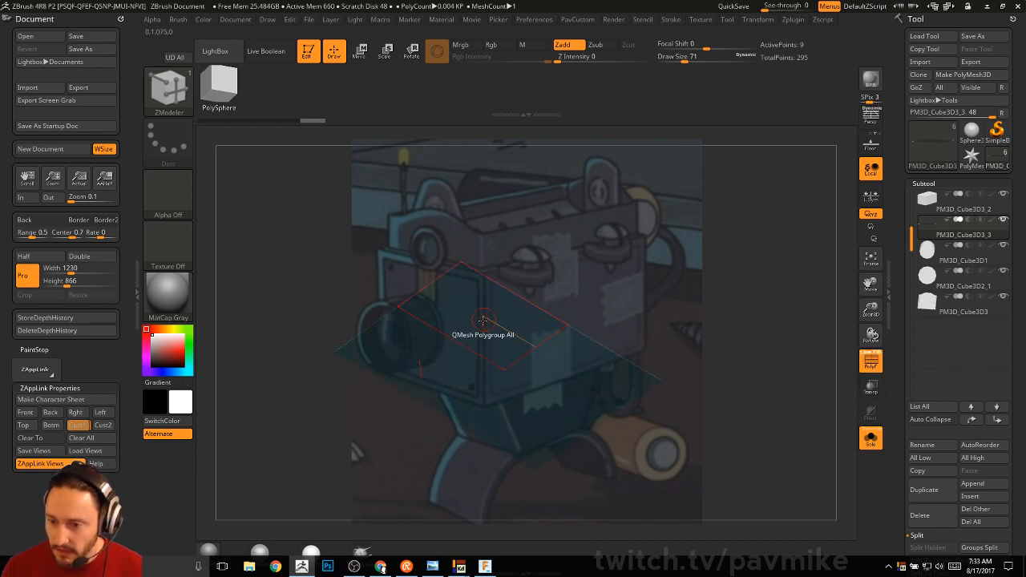
key("space")
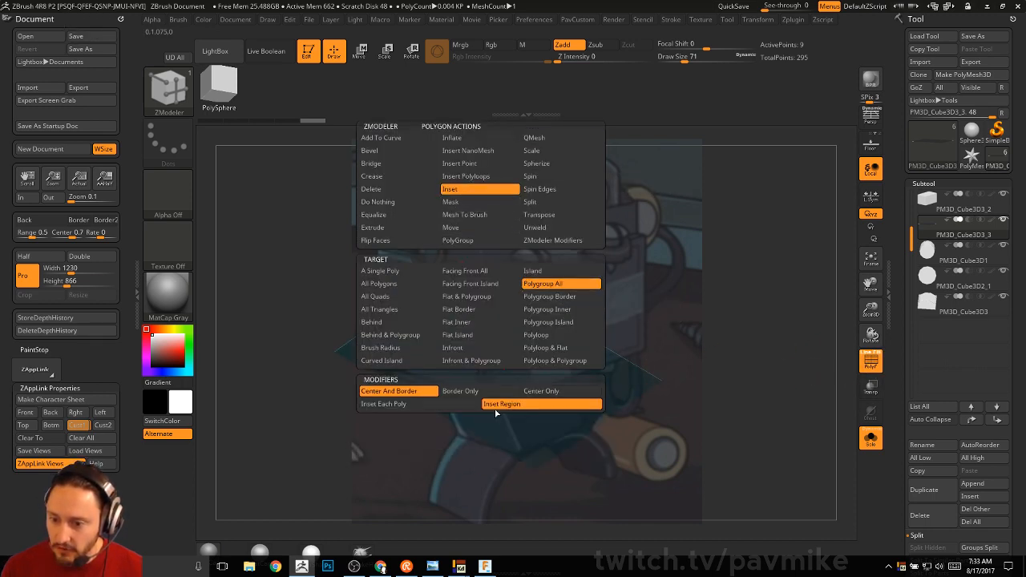
left_click(496, 406)
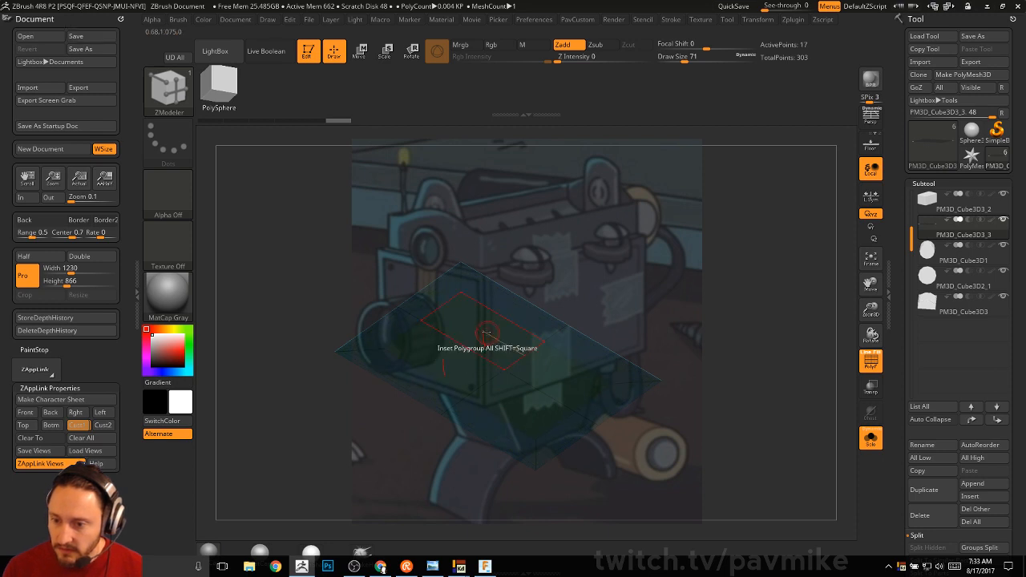
Step: Isolate the inner inset polygroup and delete the hidden border around it
left_click(499, 370, "ctrl+shift")
key("1")
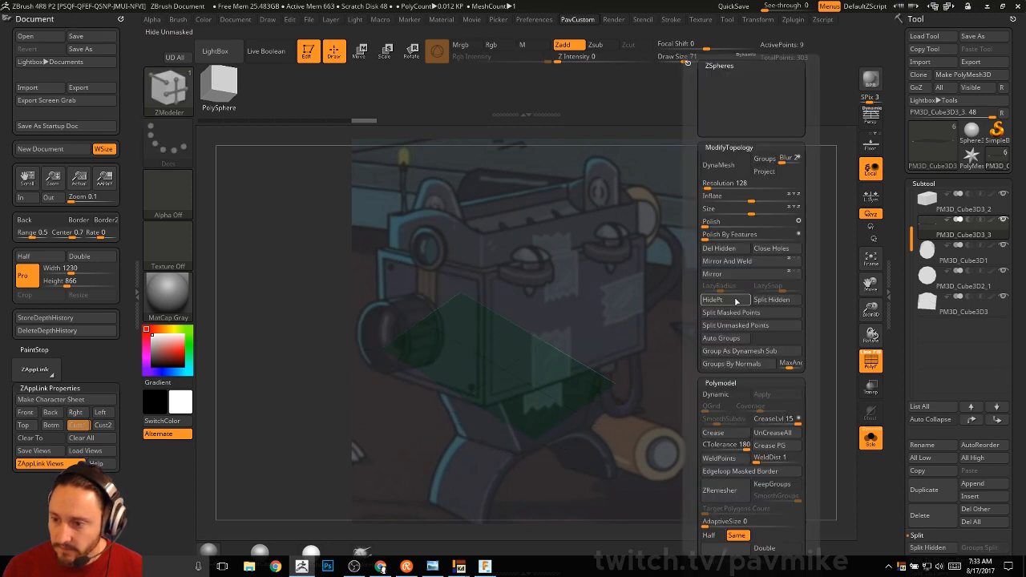
left_click(733, 248)
Step: Extrude the remaining face downward into a shallow block using QMesh on Polygroup All
key("space")
left_click(574, 137)
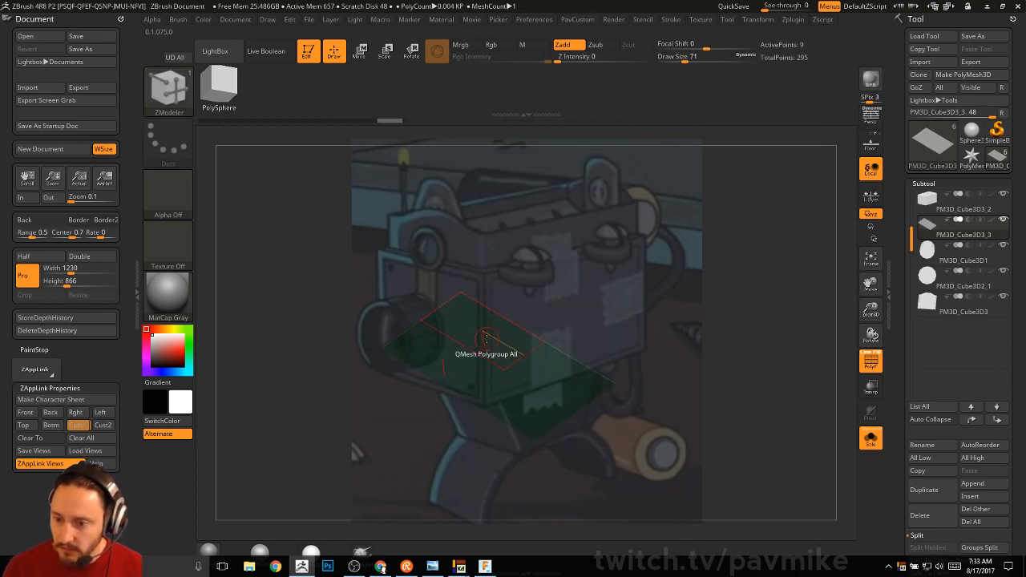
left_click_drag(492, 357, 485, 406)
Step: Set the ZModeler edge action to Slide, enable Z symmetry alongside X, and slide the block's lower edges inward to taper it
left_click_drag(726, 336, 722, 271, "alt")
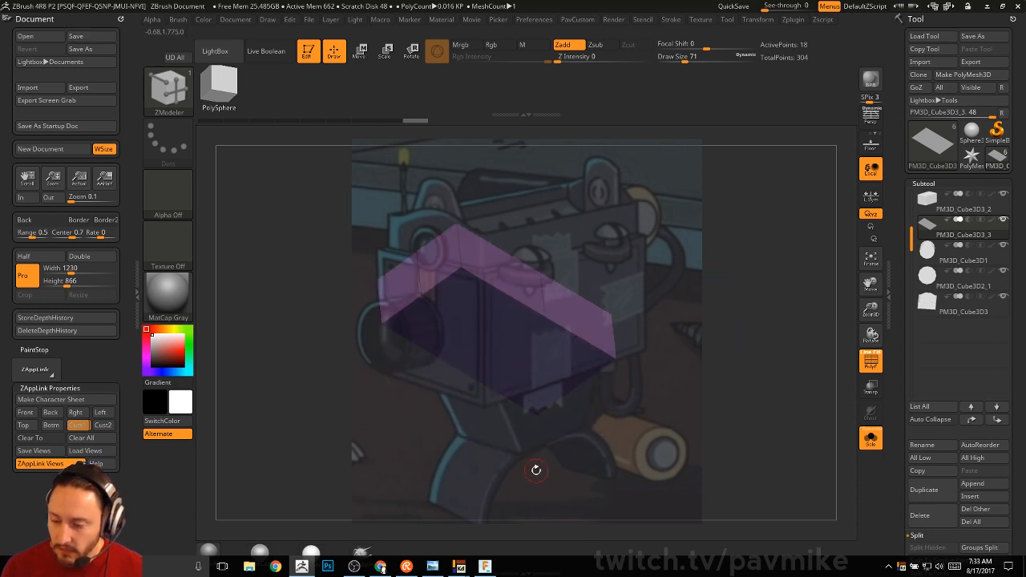
mouse_move(756, 312)
left_mouse_down()
mouse_move(794, 347)
mouse_move(747, 380)
mouse_move(791, 277)
mouse_move(767, 305)
left_mouse_up()
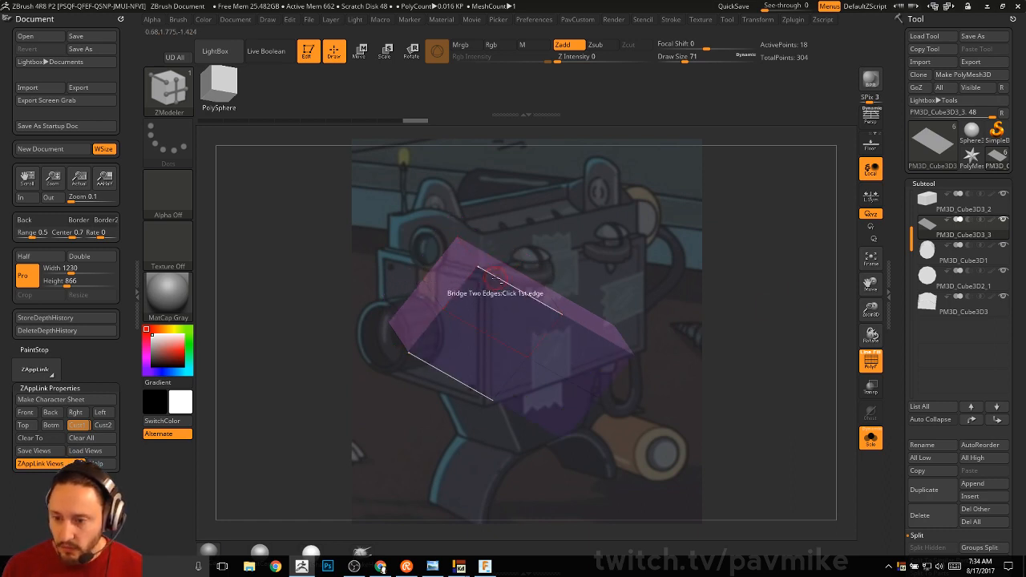
key("space")
left_click(561, 279)
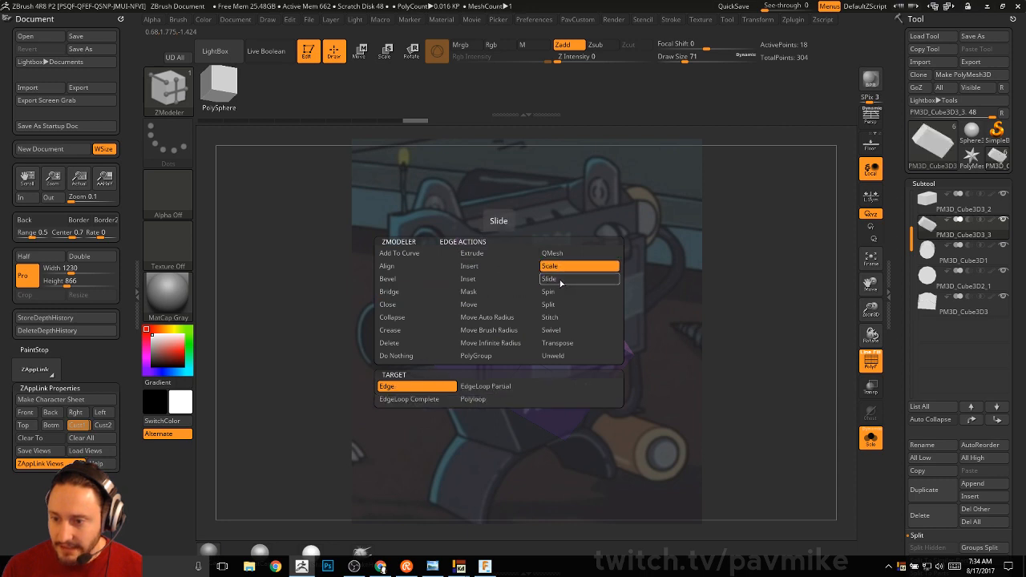
left_click(454, 387)
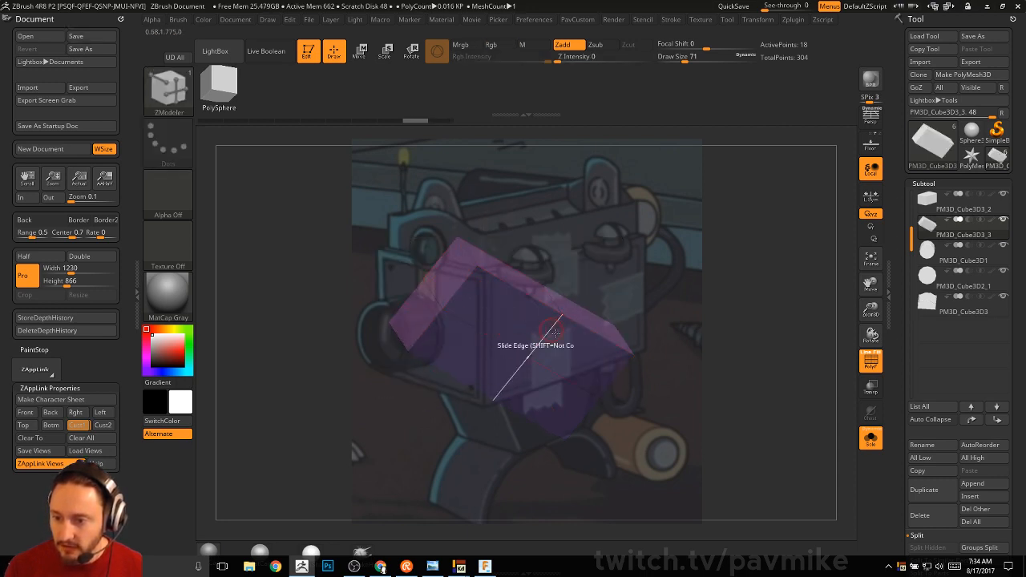
left_click(757, 20)
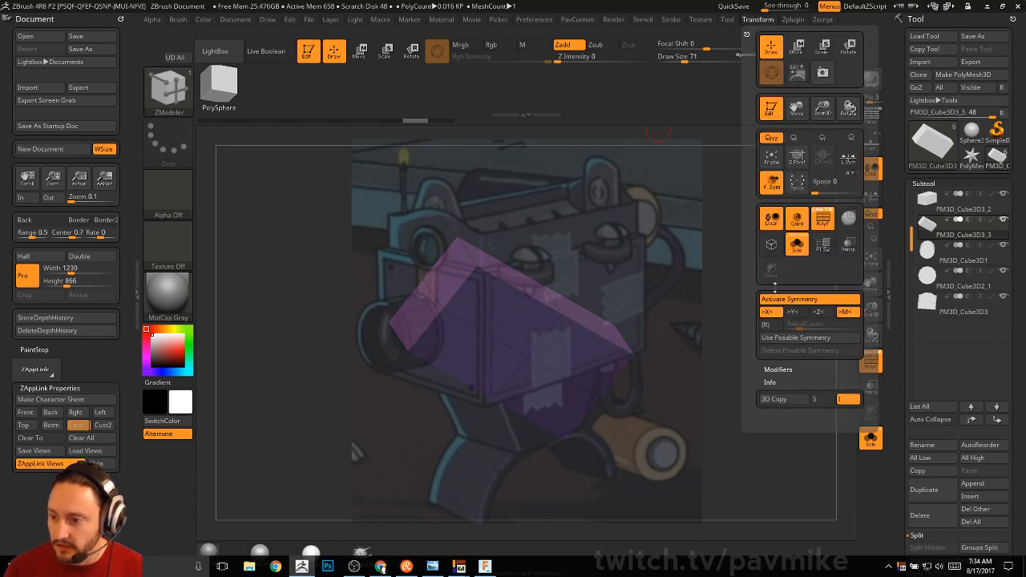
left_click(822, 315)
left_click_drag(465, 289, 494, 306)
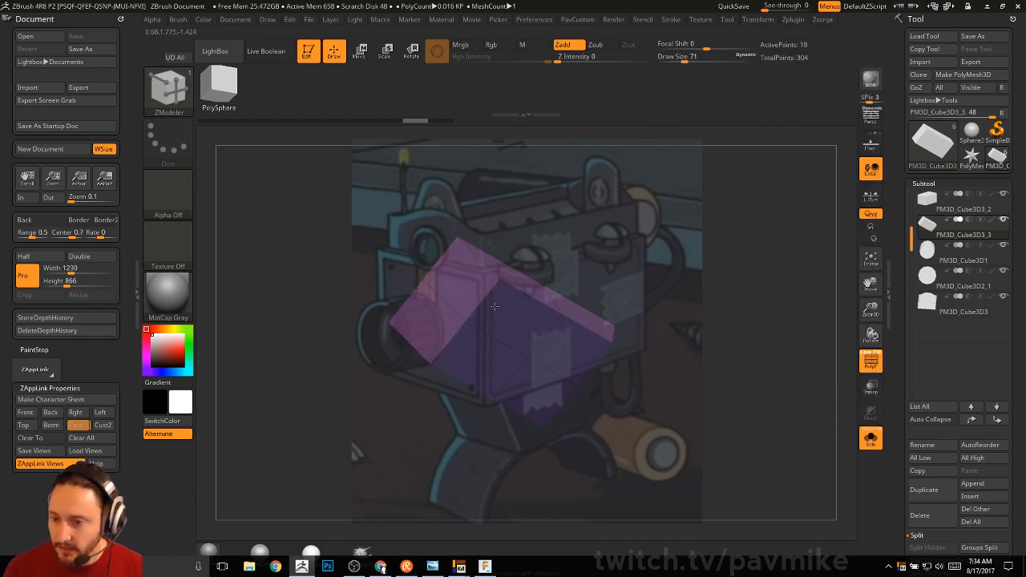
Step: Restore the saved Cust1 view and turn off Solo to compare the tapered base with the whole robot
left_click_drag(783, 315, 786, 358)
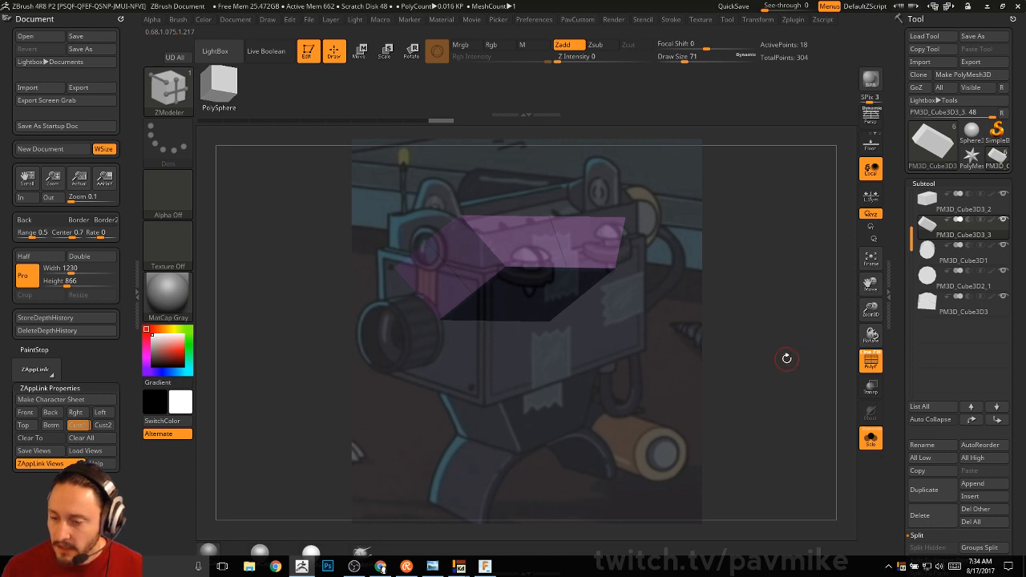
left_click(80, 423)
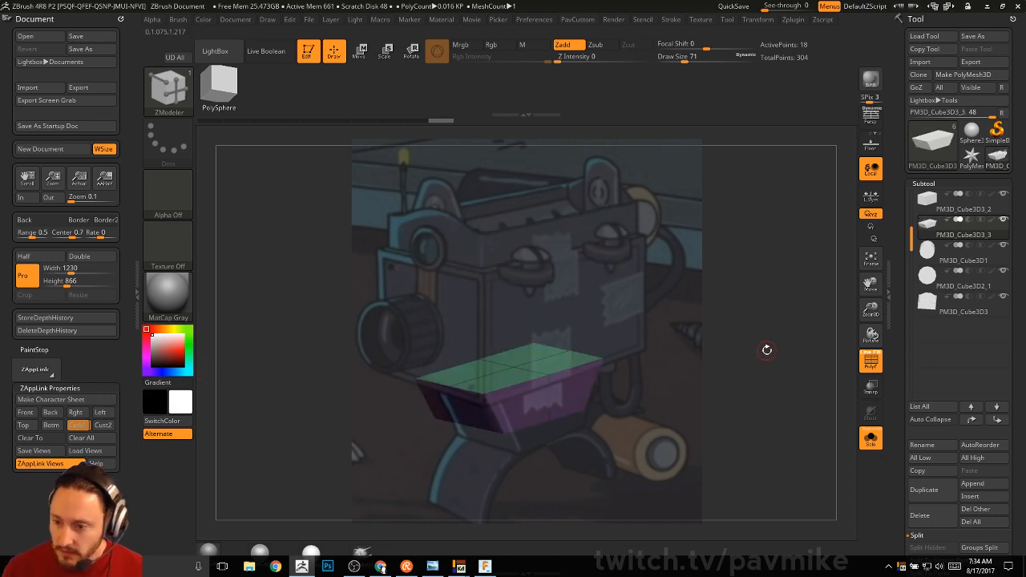
left_click(875, 434)
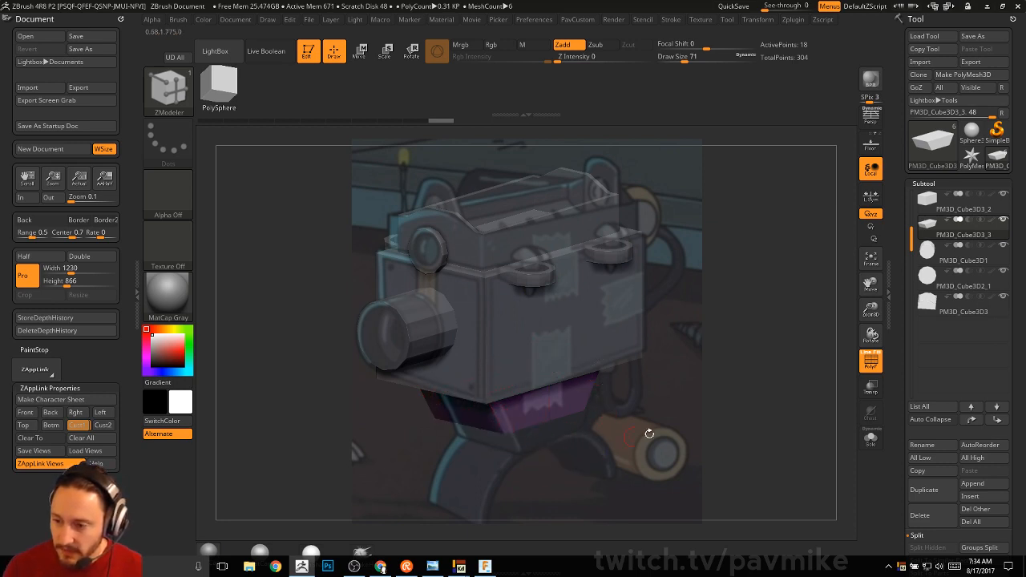
Step: Use a mask to isolate the tapered base's bottom points and centre the transform gizmo on them
left_click_drag(799, 435, 753, 432)
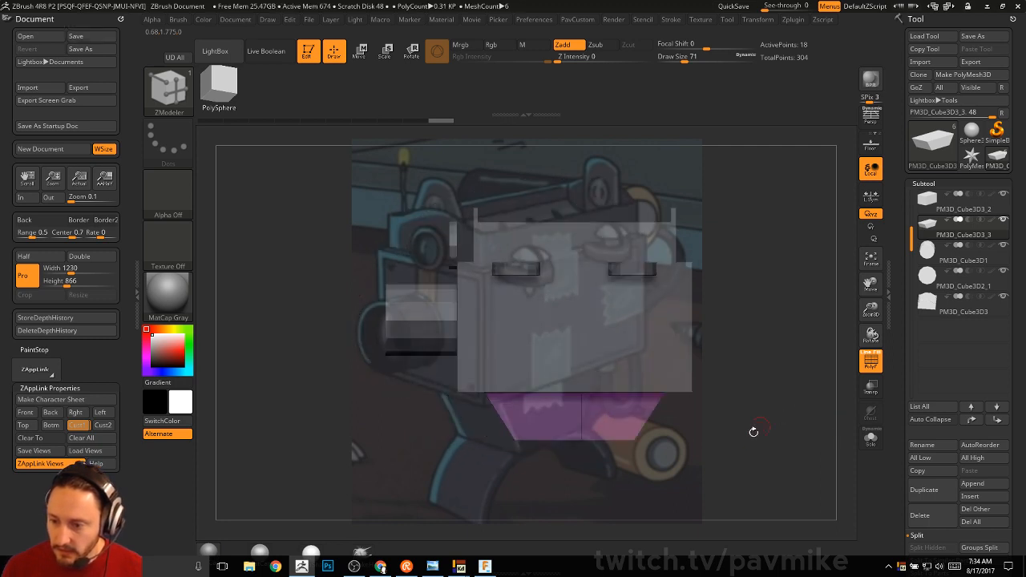
mouse_move(759, 497)
left_mouse_down("ctrl")
mouse_move(518, 466)
mouse_move(439, 422)
left_mouse_up("ctrl")
left_click_drag(771, 378, 798, 385)
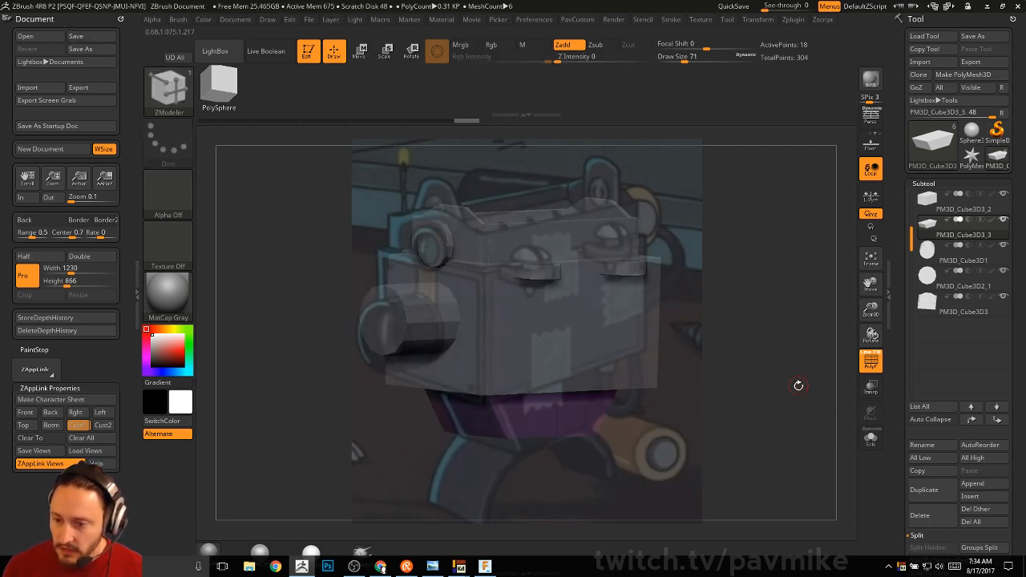
key("w")
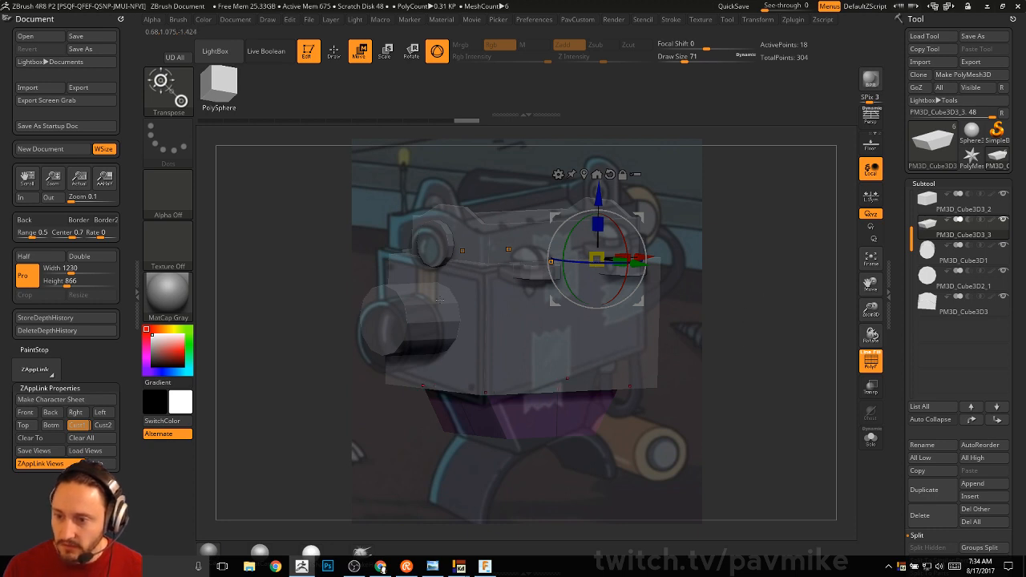
left_click(584, 175)
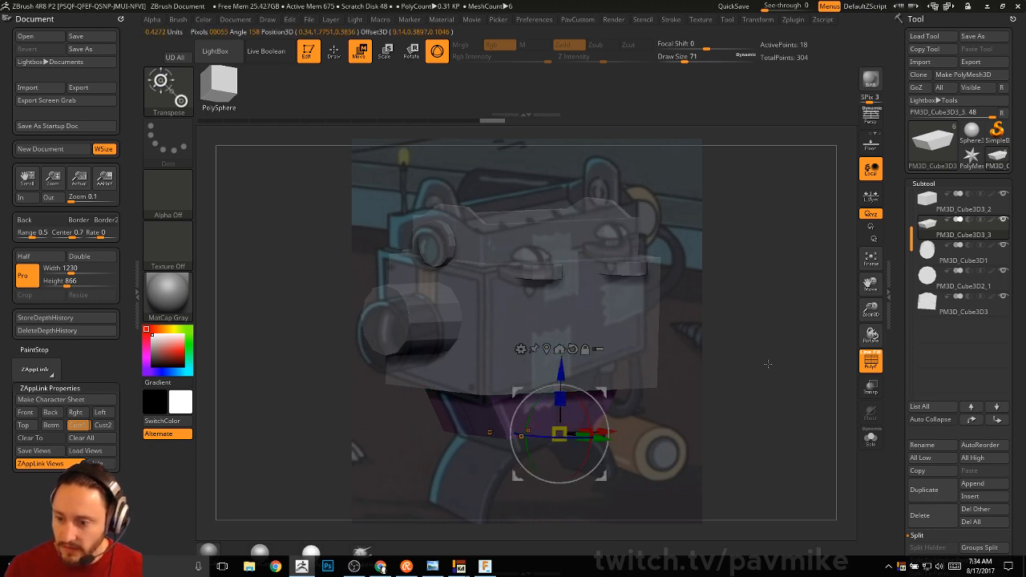
Step: Return to the saved Cust1 view and move the tapered base's bottom points down to match the reference drawing
left_click_drag(767, 363, 783, 372, "shift")
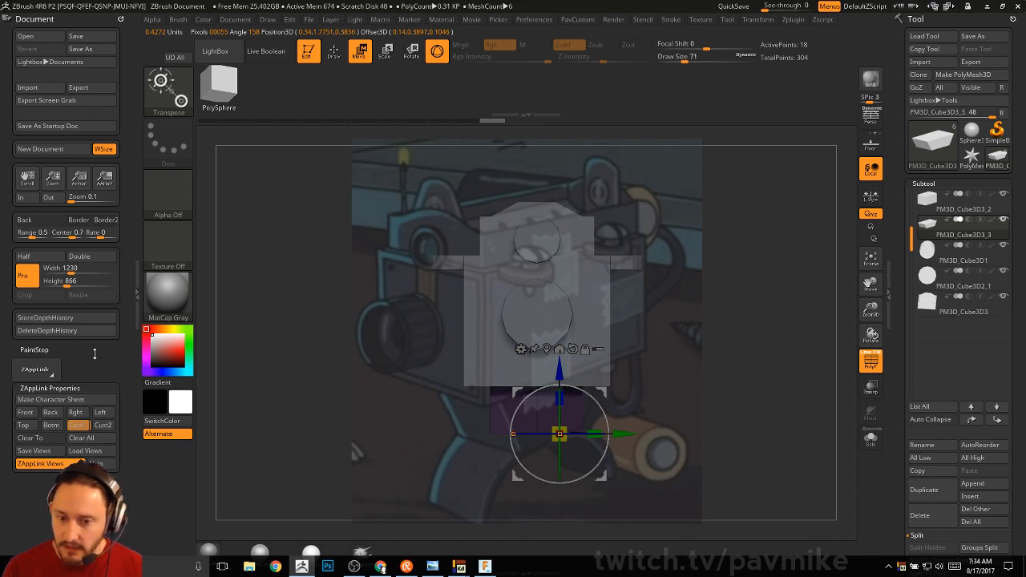
left_click(76, 427)
left_click_drag(550, 353, 552, 373)
key("q")
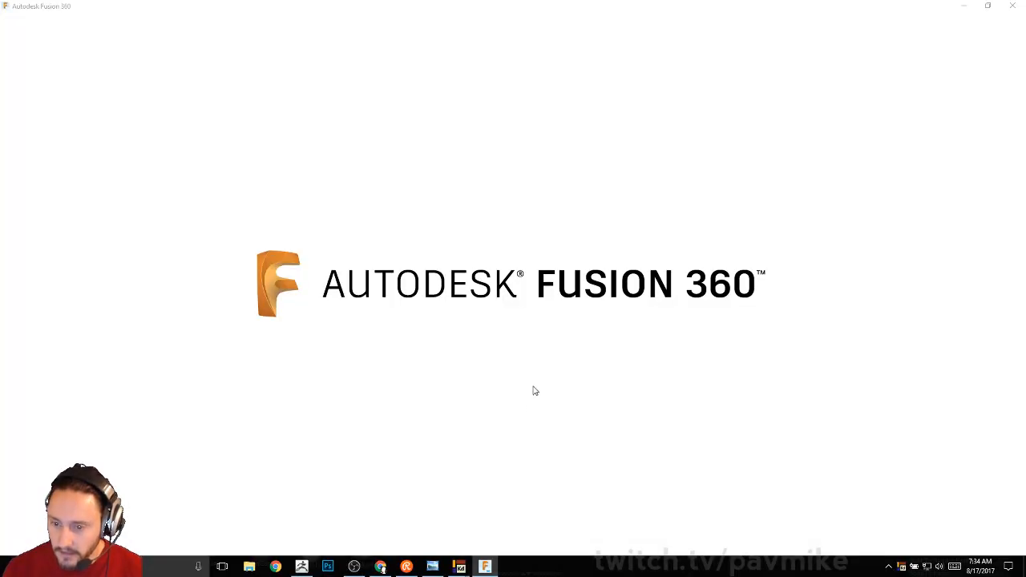
key("super")
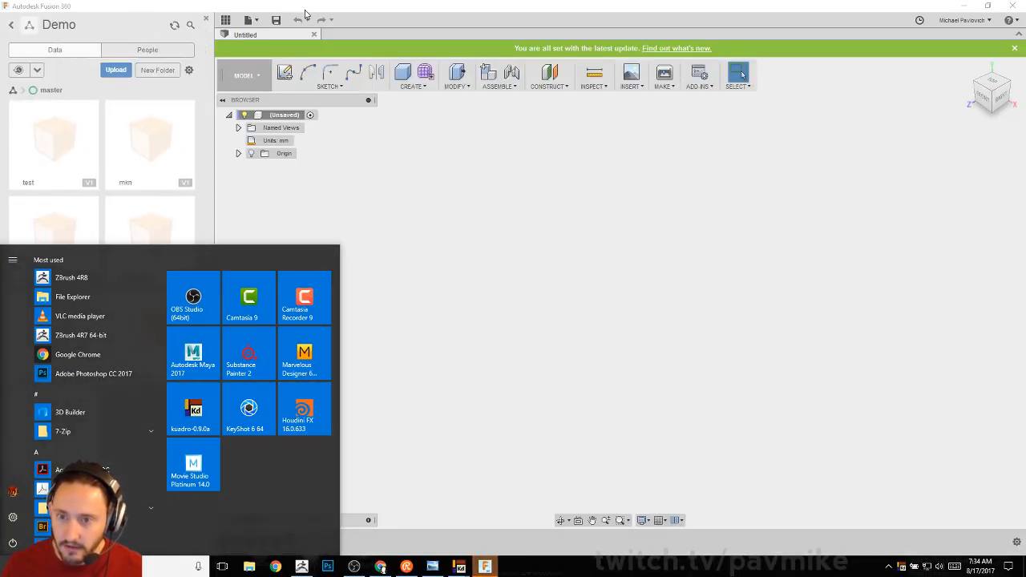
left_click(305, 10)
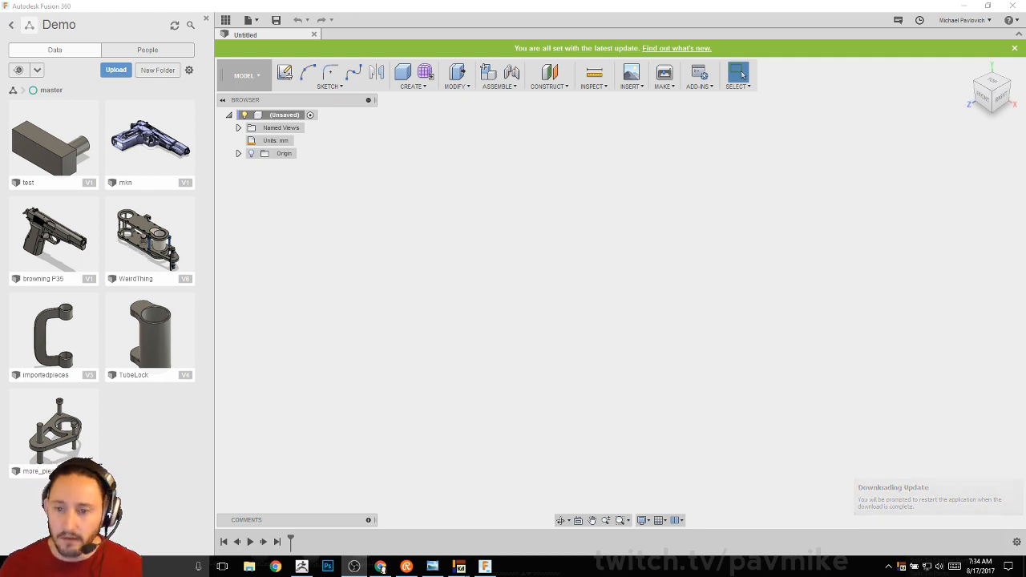
Step: Start inserting a McMaster-Carr component and open the Screws & Bolts category of the catalogue
left_click(630, 85)
left_click(663, 163)
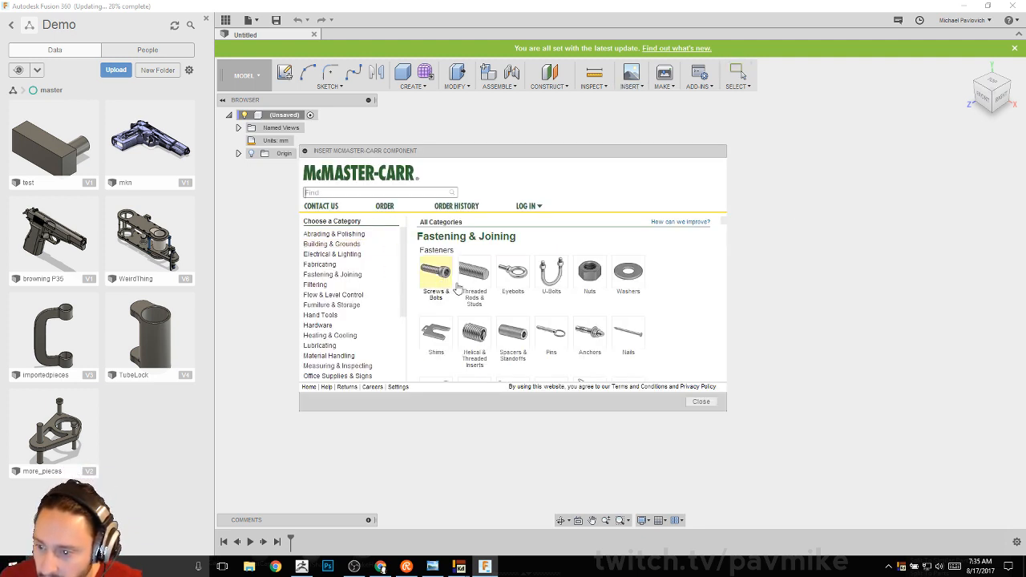
left_click(434, 273)
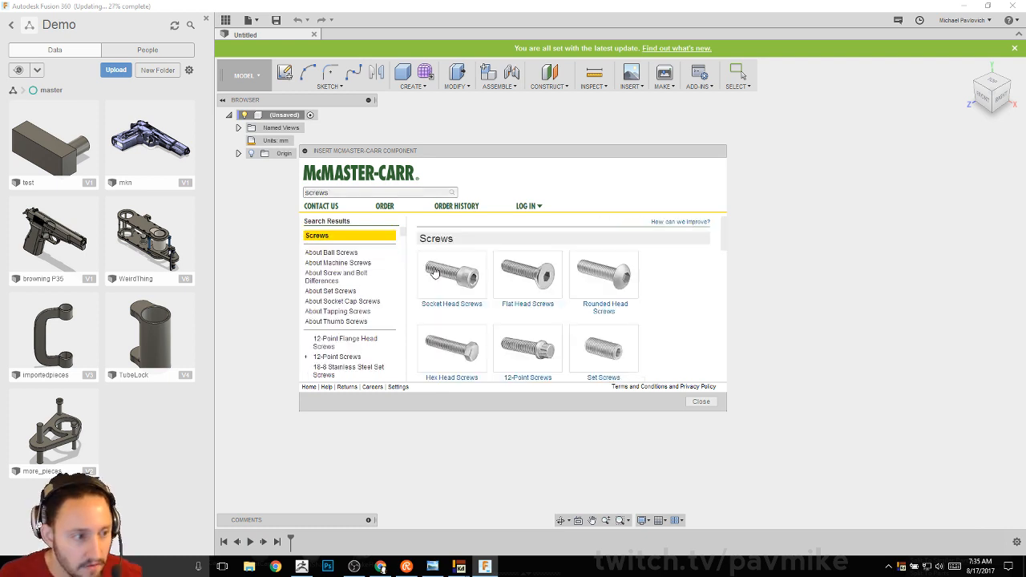
Step: Look through the screw types and open the Tapping, Wood, and Drywall Screws category
scroll(521, 301, "down", 1)
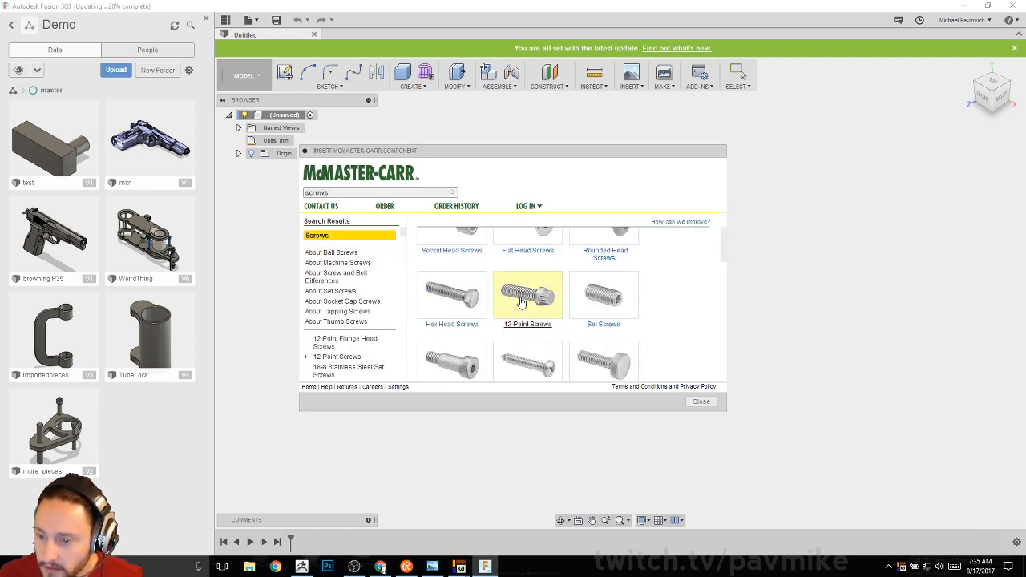
scroll(522, 302, "down", 1)
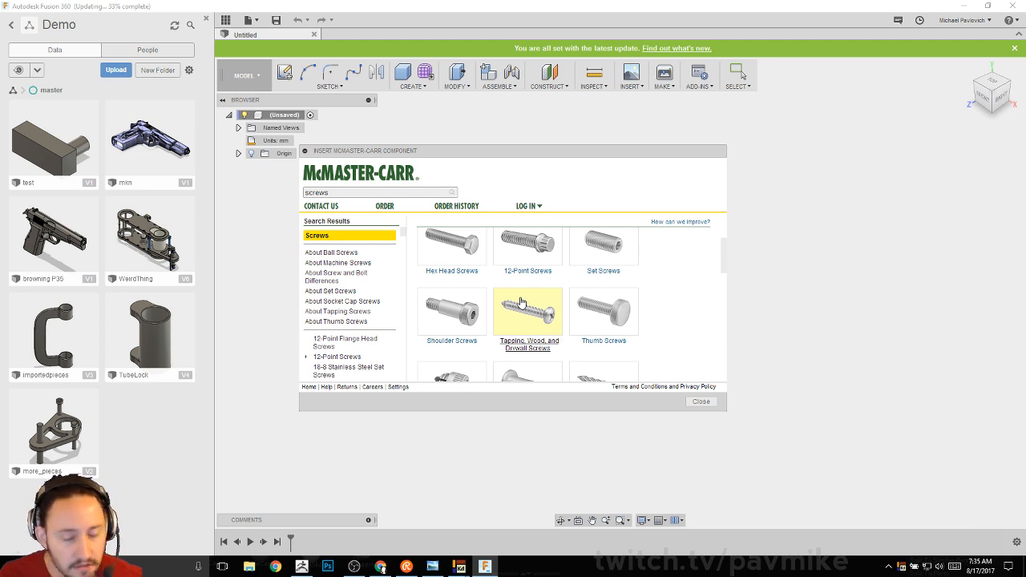
scroll(520, 302, "down", 1)
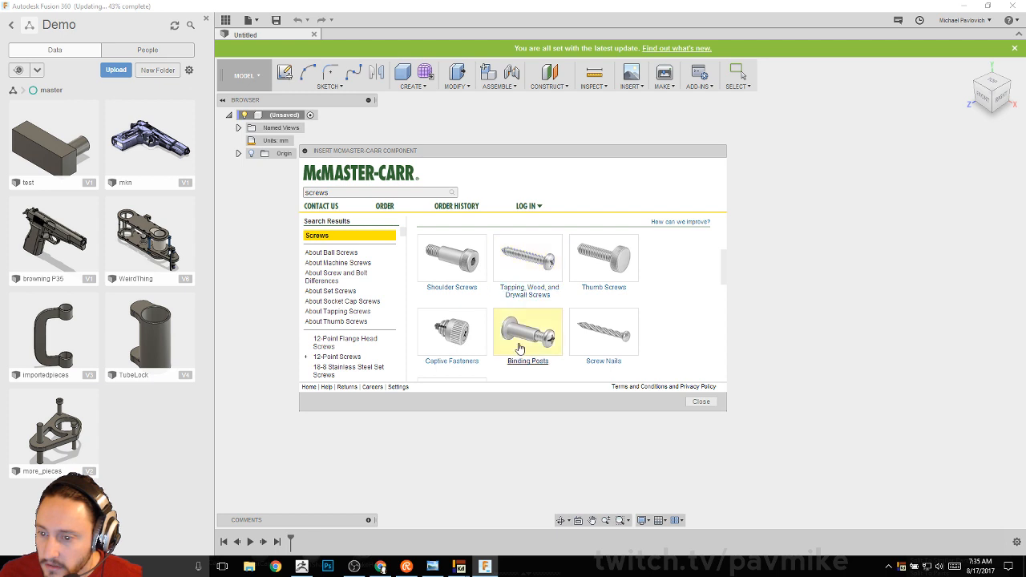
scroll(521, 268, "up", 1)
scroll(522, 269, "up", 2)
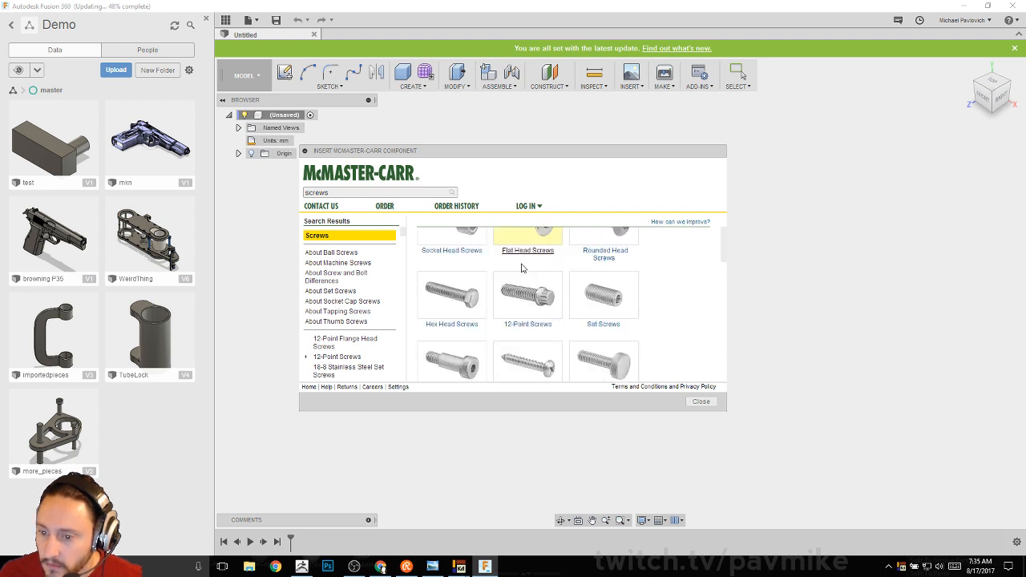
scroll(522, 269, "down", 2)
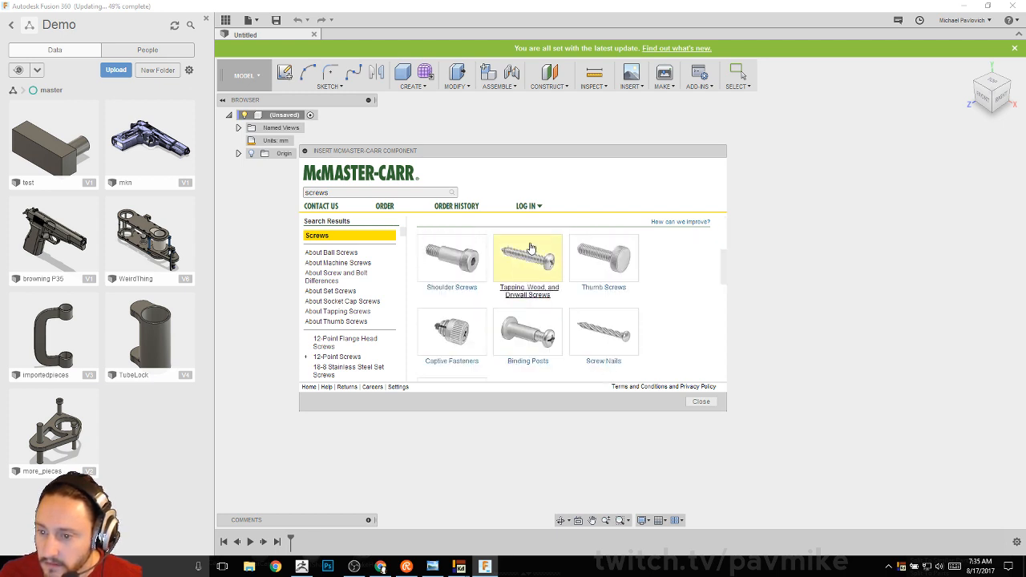
left_click(529, 247)
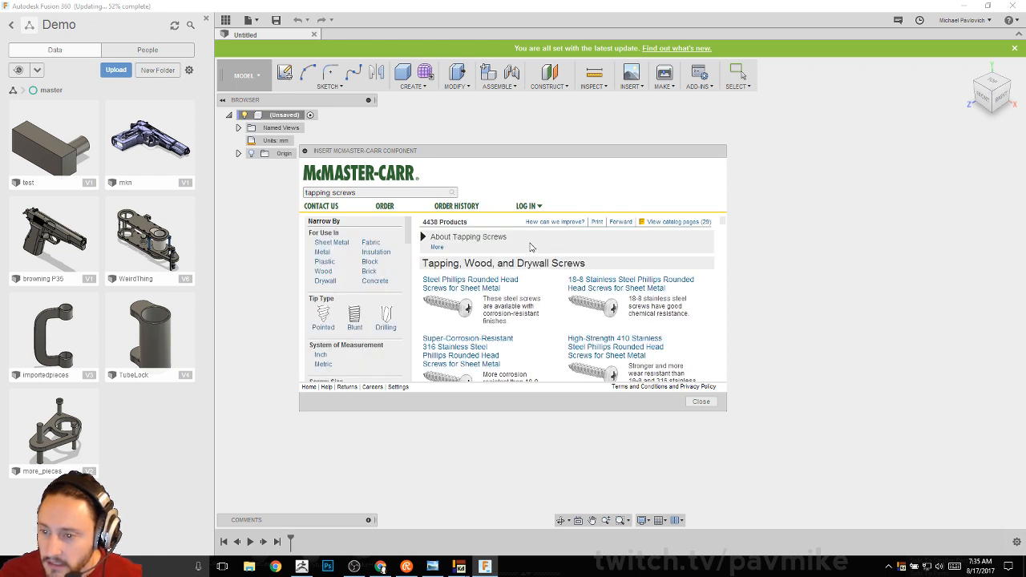
Step: Examine the tapping screw listings for a suitable slotted rounded head screw
scroll(529, 247, "down", 3)
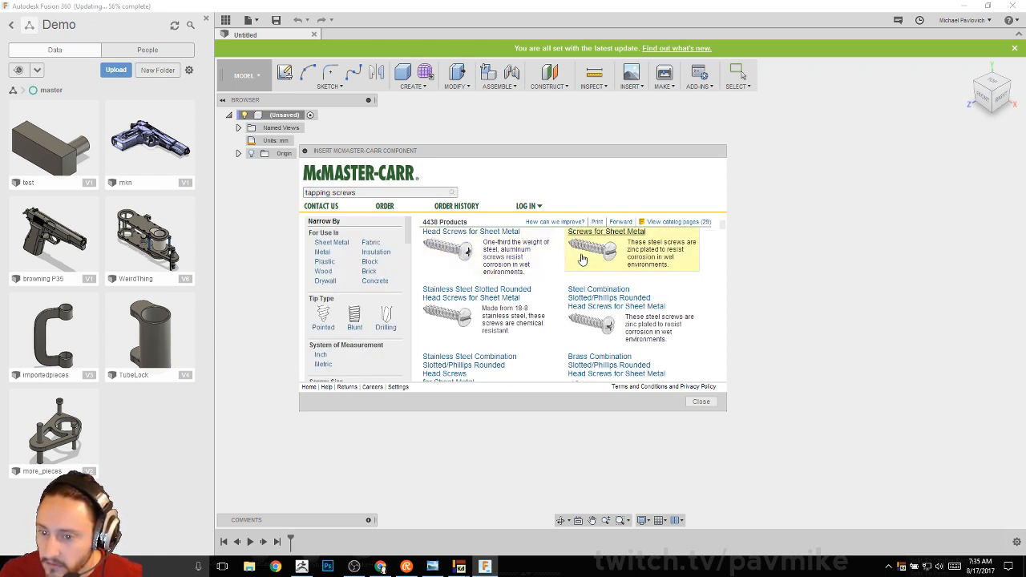
scroll(459, 314, "down", 3)
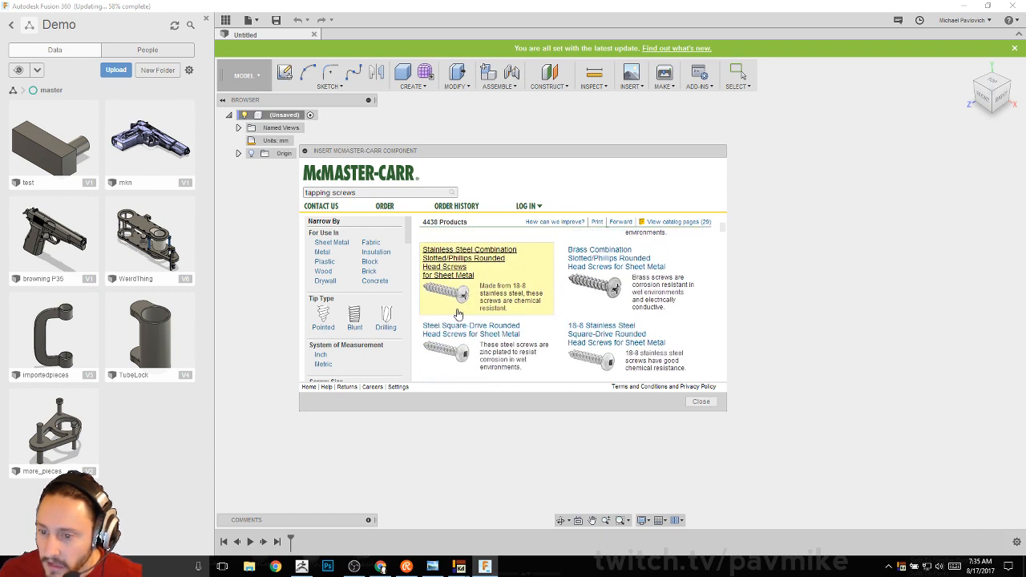
scroll(459, 314, "down", 10)
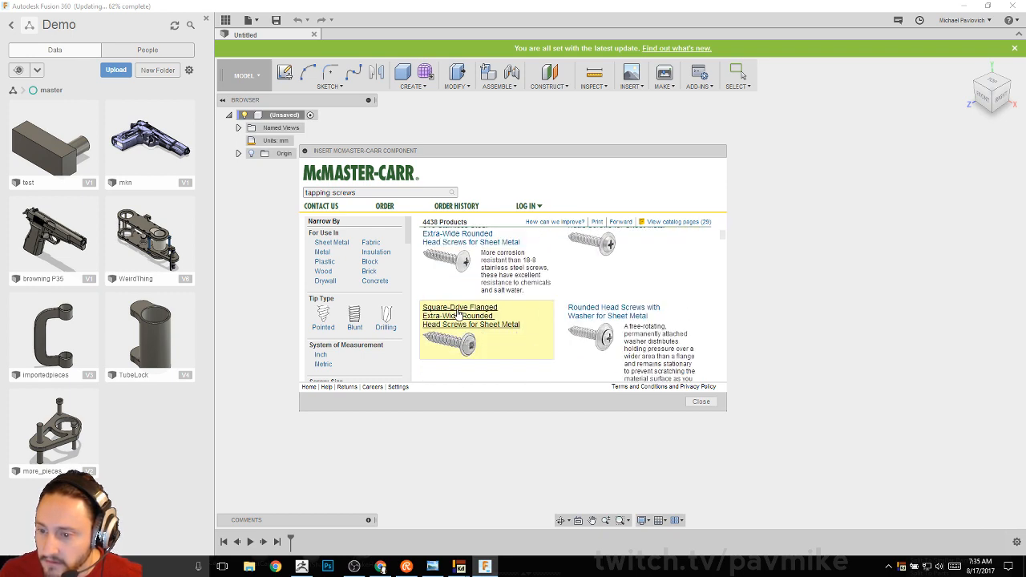
scroll(459, 314, "down", 10)
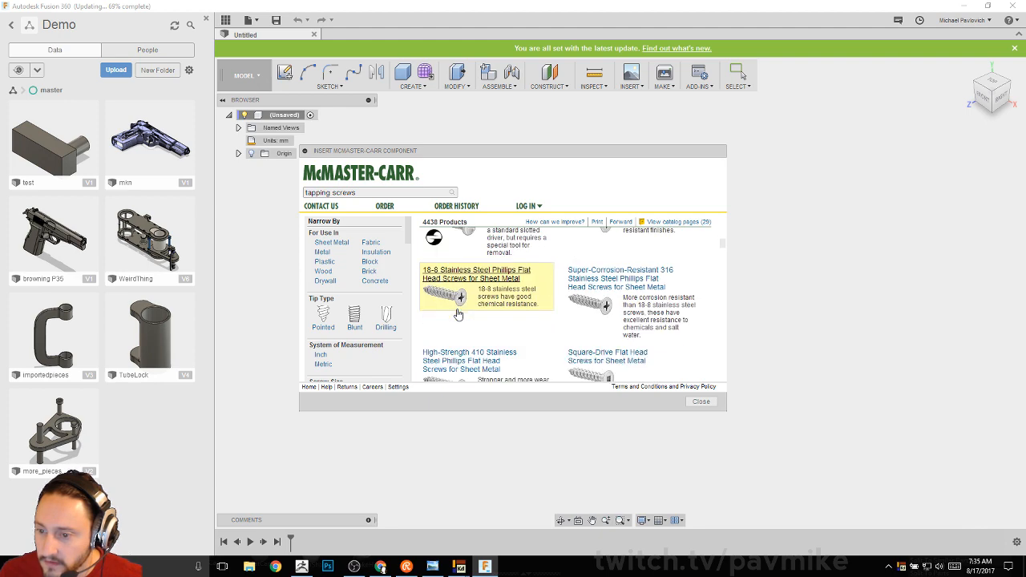
scroll(458, 314, "down", 10)
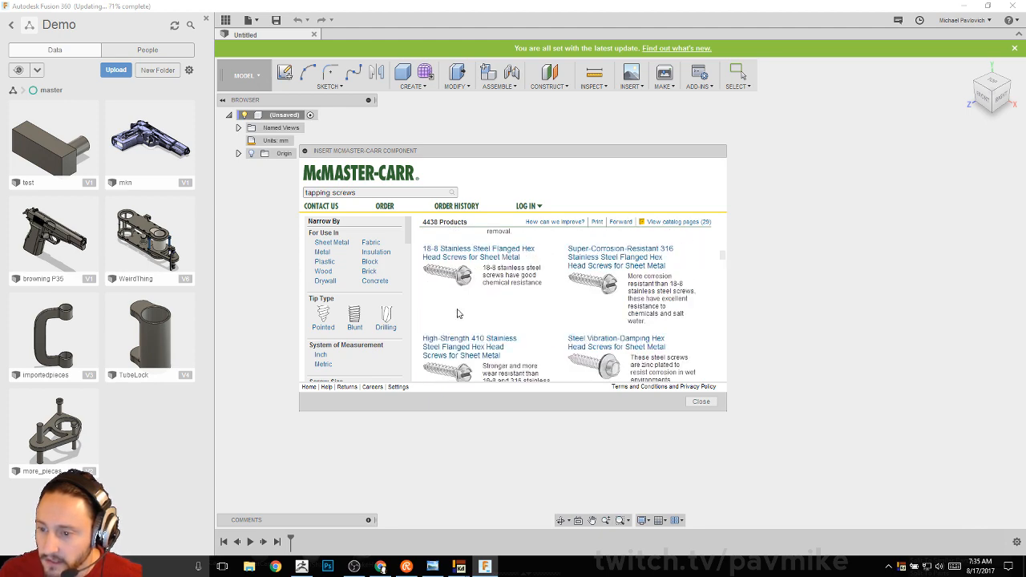
scroll(458, 314, "down", 10)
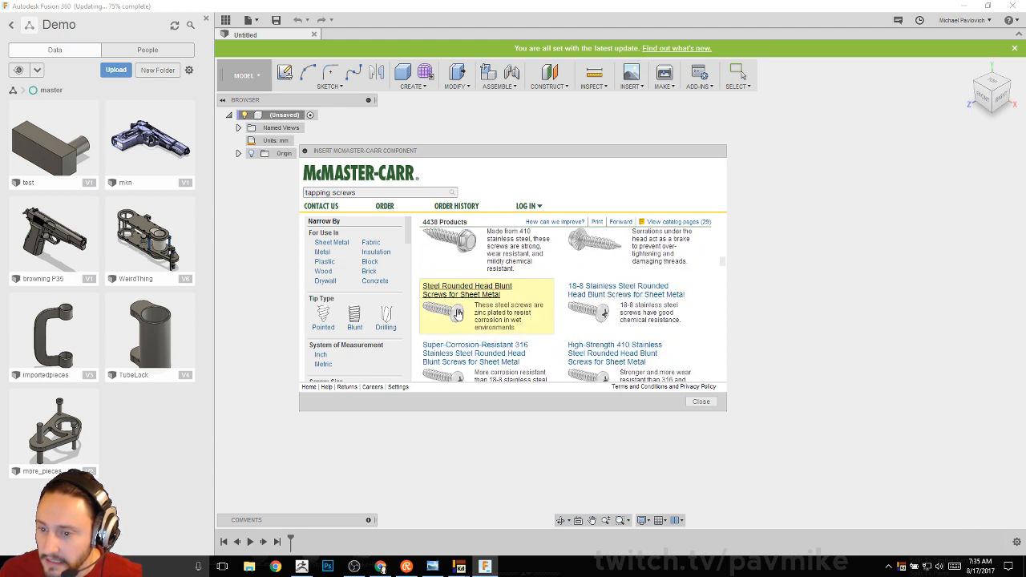
scroll(459, 314, "down", 5)
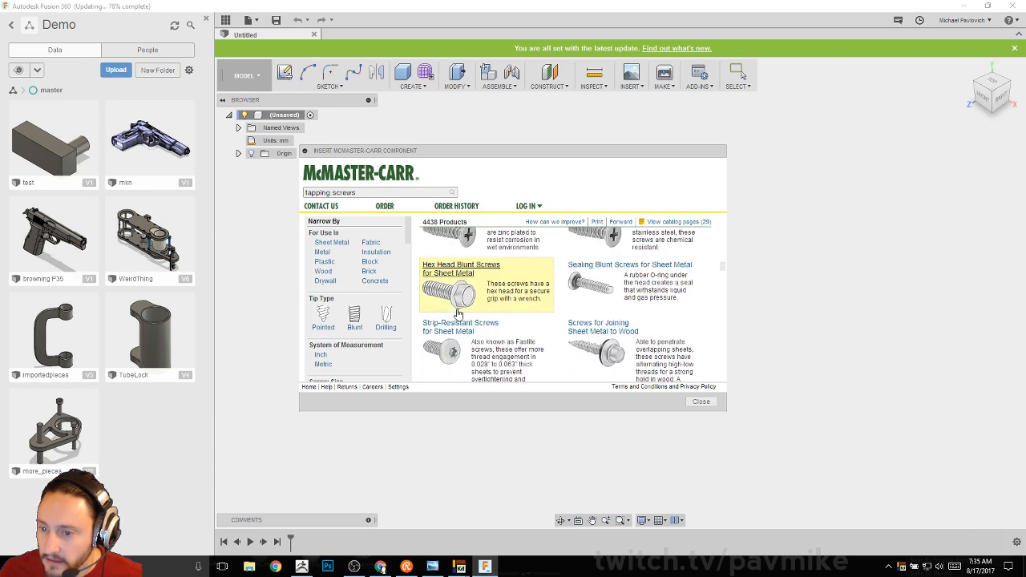
scroll(459, 314, "down", 8)
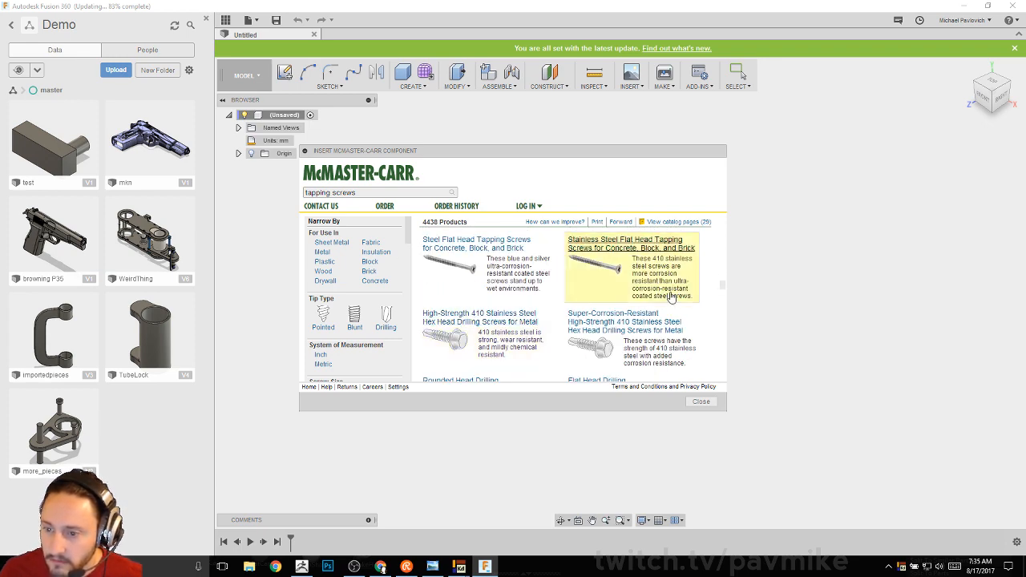
scroll(667, 309, "down", 6)
scroll(668, 310, "down", 6)
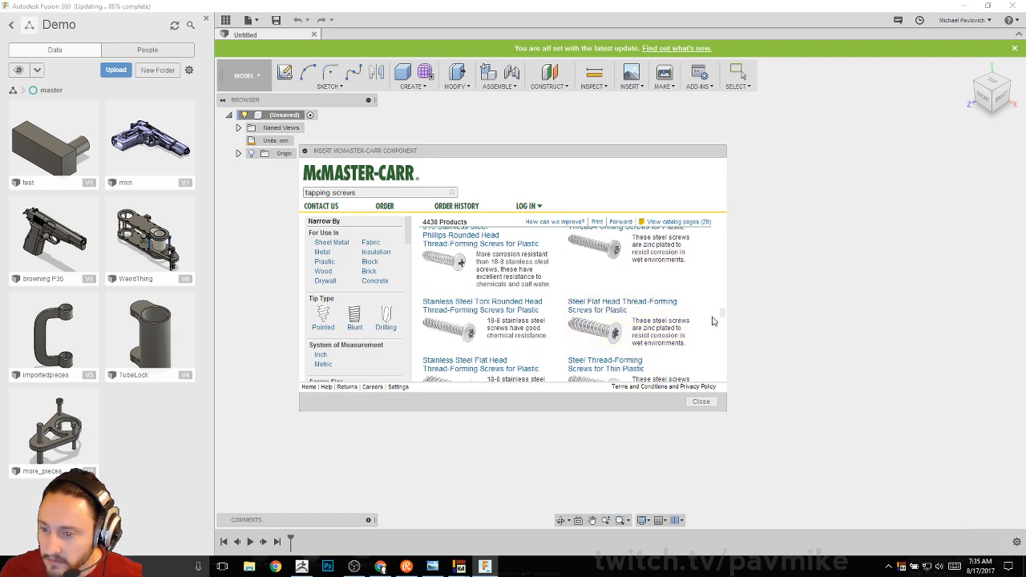
scroll(697, 326, "down", 6)
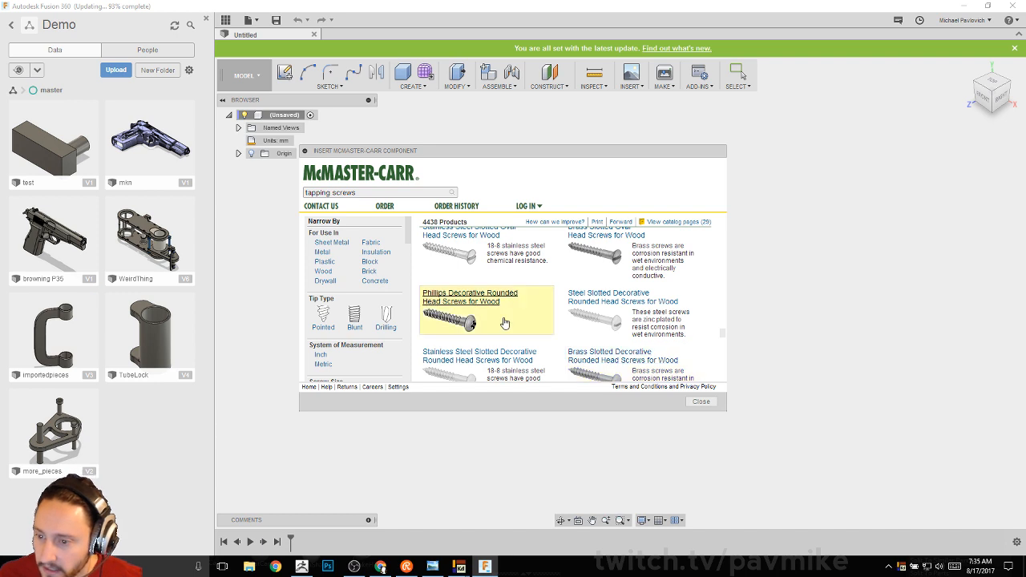
scroll(516, 316, "down", 2)
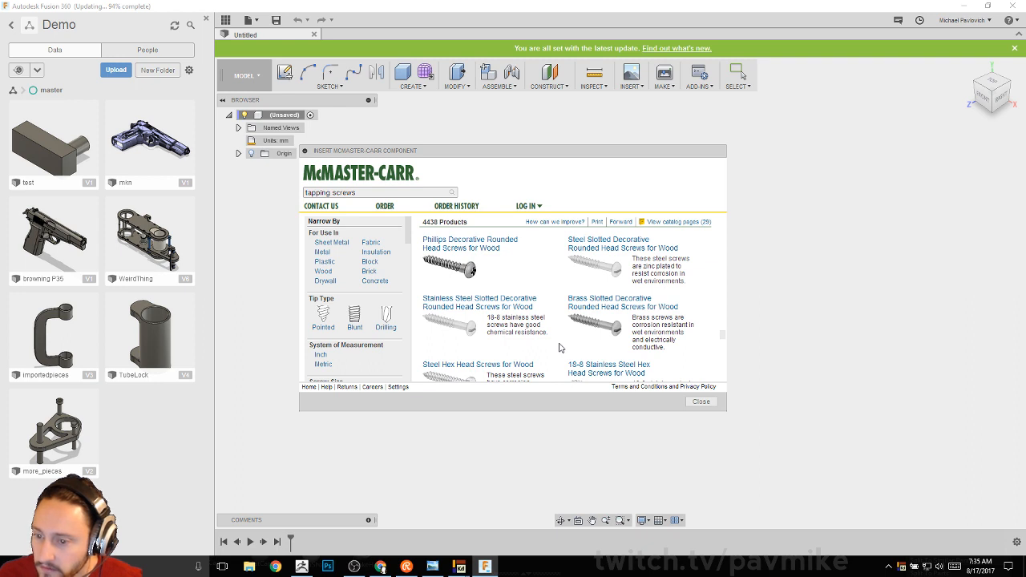
scroll(560, 347, "down", 2)
scroll(559, 347, "up", 2)
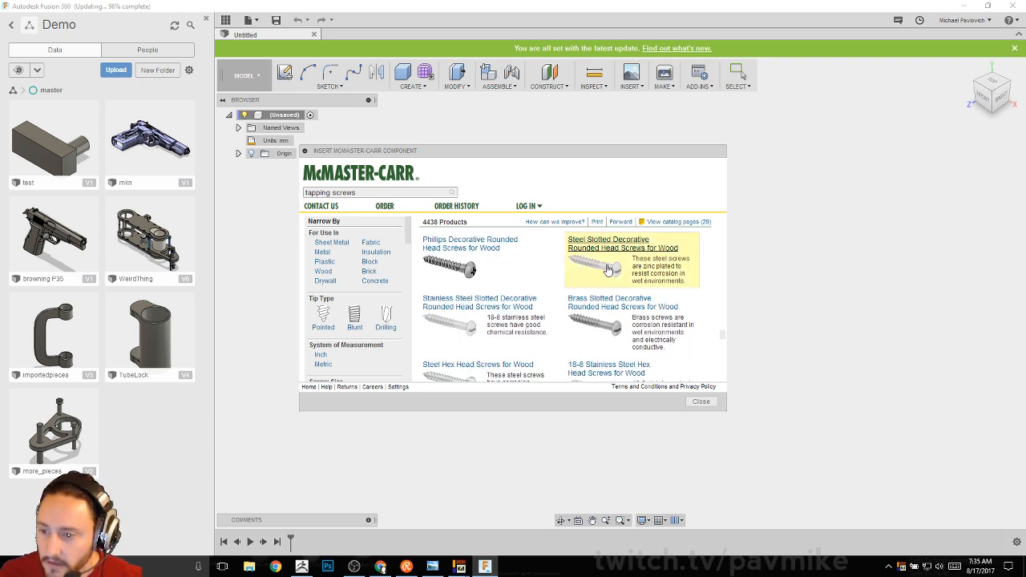
scroll(607, 270, "up", 2)
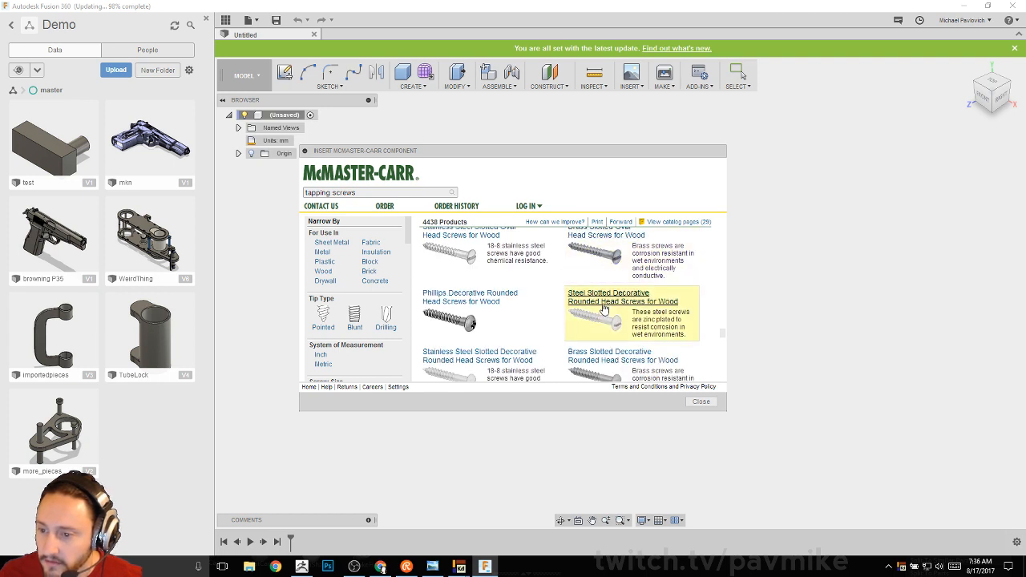
Step: Open the product detail of the No. 2, 1/4" long Steel Slotted Decorative Rounded Head Screw for Wood
left_click(605, 307)
scroll(576, 315, "down", 3)
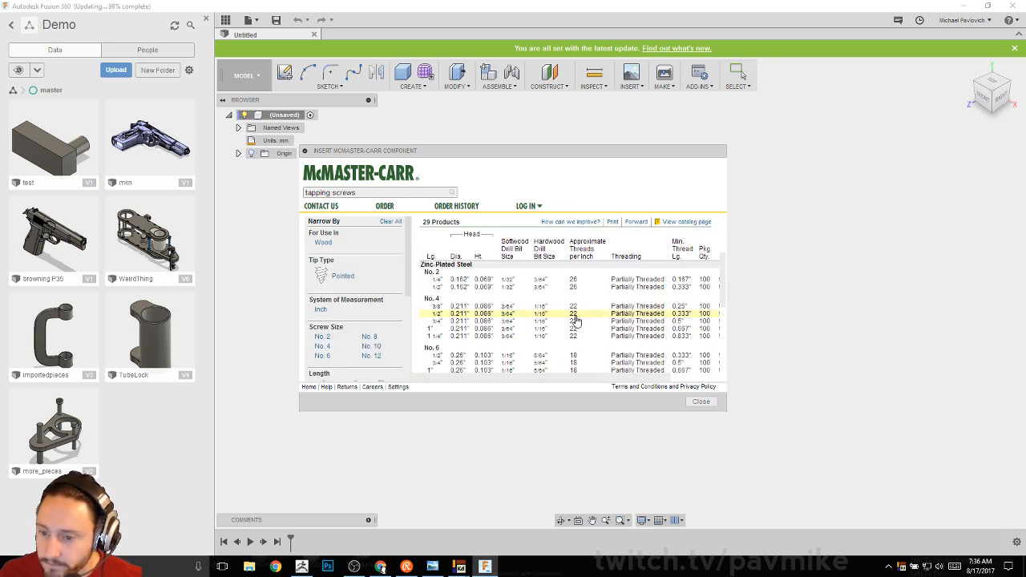
left_click(460, 281)
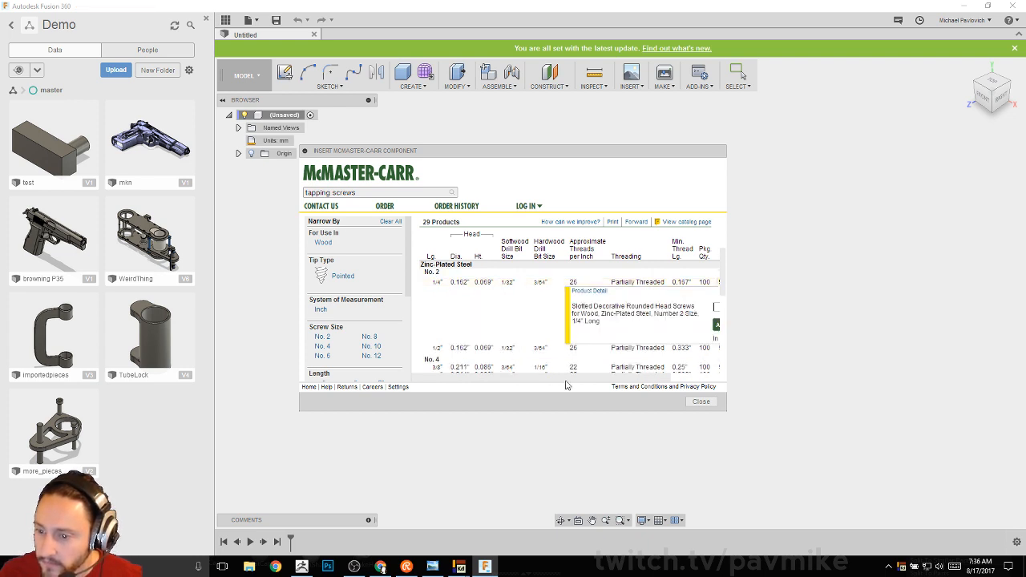
mouse_move(566, 381)
left_mouse_down()
mouse_move(641, 382)
mouse_move(556, 383)
left_mouse_up()
left_click(591, 303)
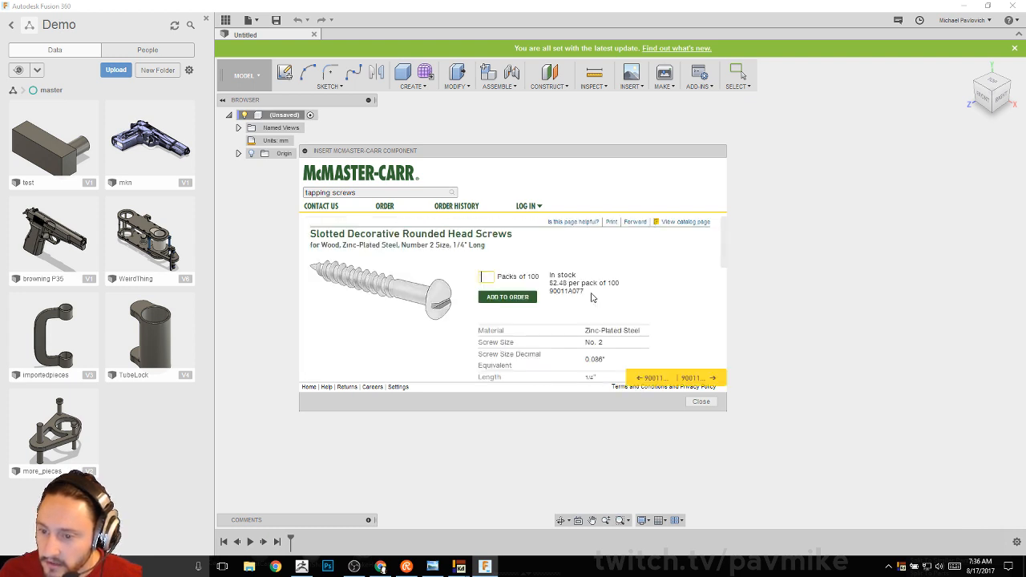
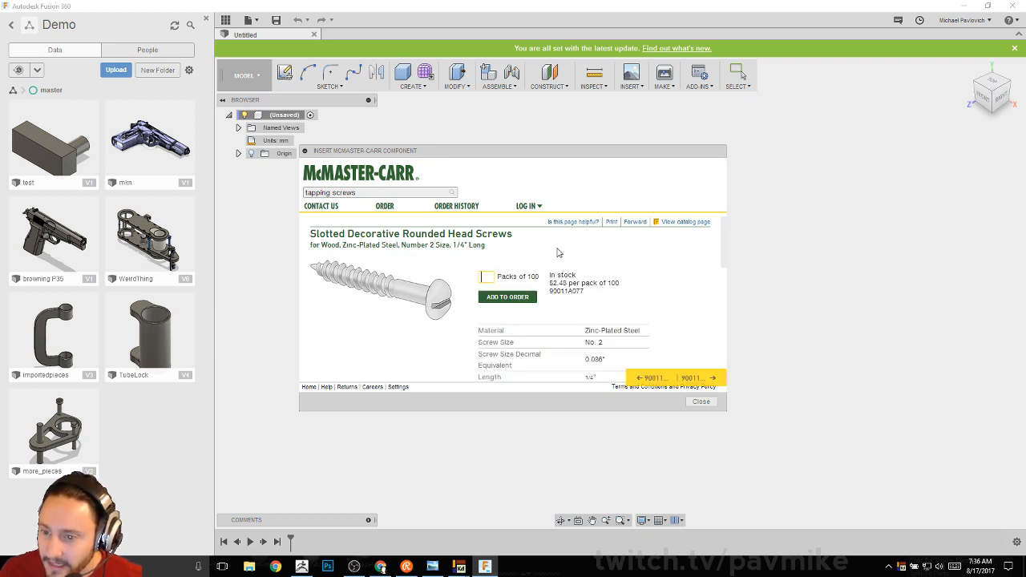
Step: Switch to the adjacent No. 12, 1-1/2" slotted decorative screw and examine its product page for a 3-D model
left_click(642, 378)
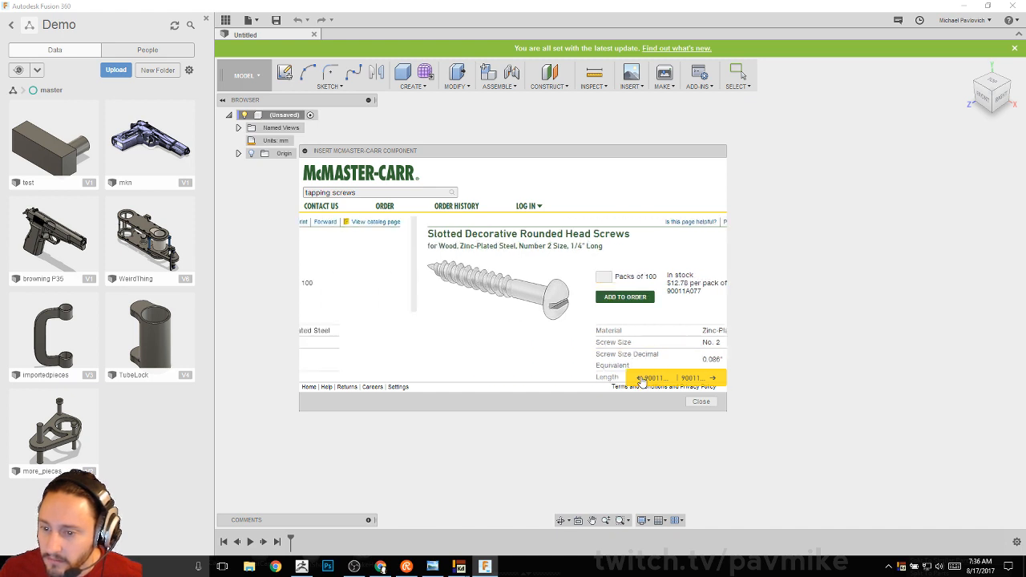
scroll(462, 274, "down", 5)
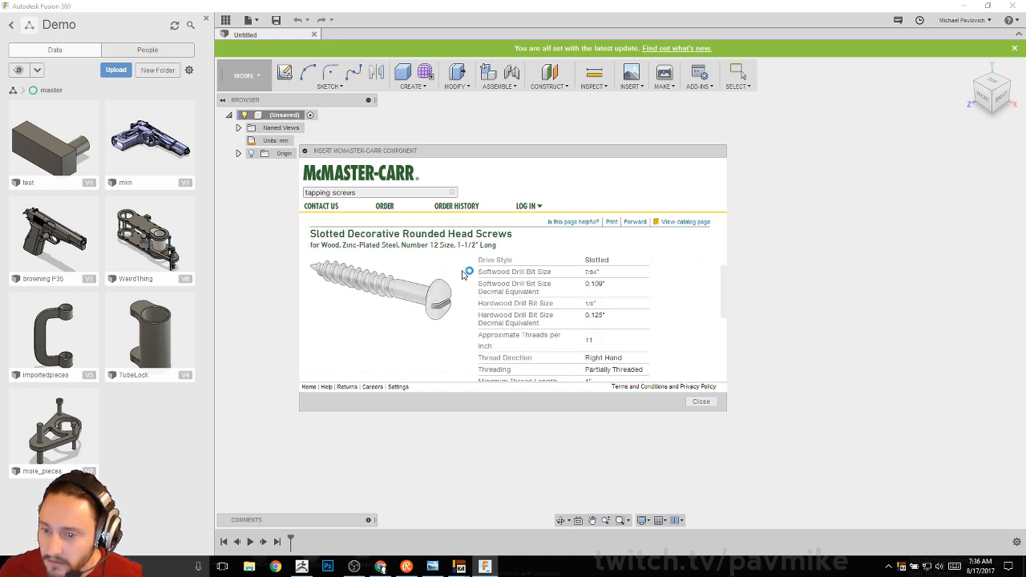
scroll(462, 274, "up", 6)
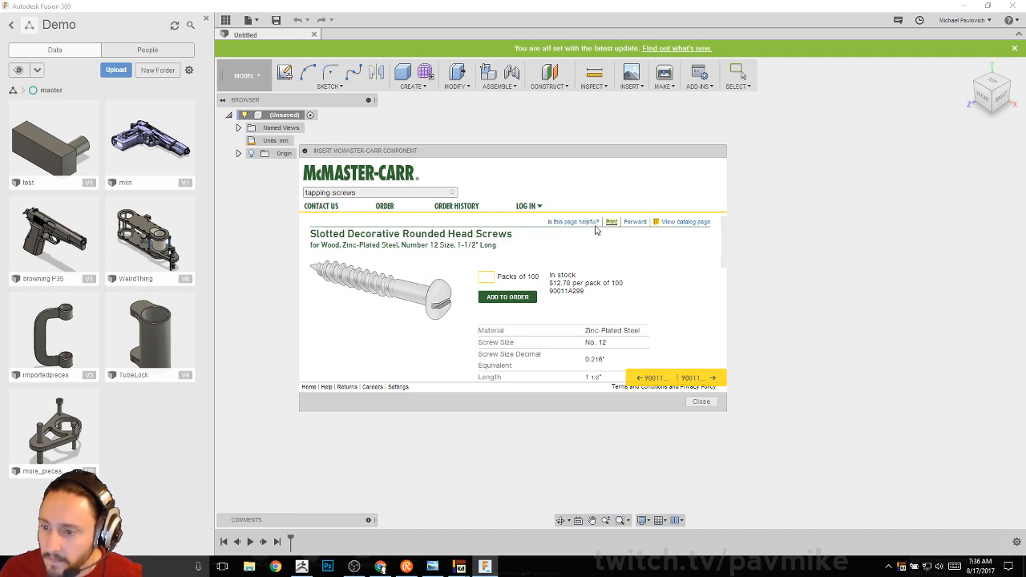
scroll(561, 321, "down", 5)
scroll(561, 320, "up", 6)
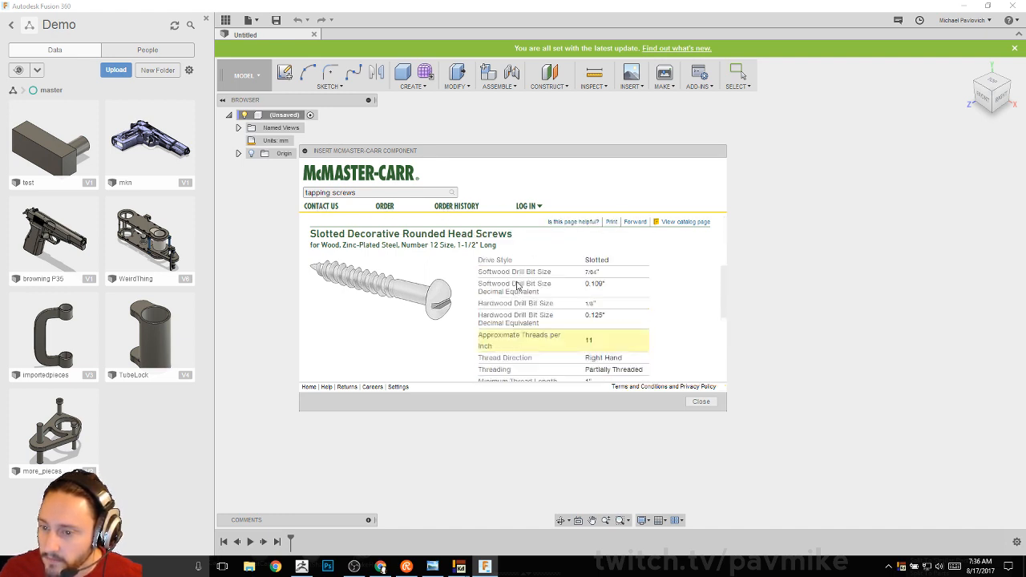
scroll(563, 319, "down", 5)
scroll(564, 319, "down", 2)
scroll(563, 319, "up", 6)
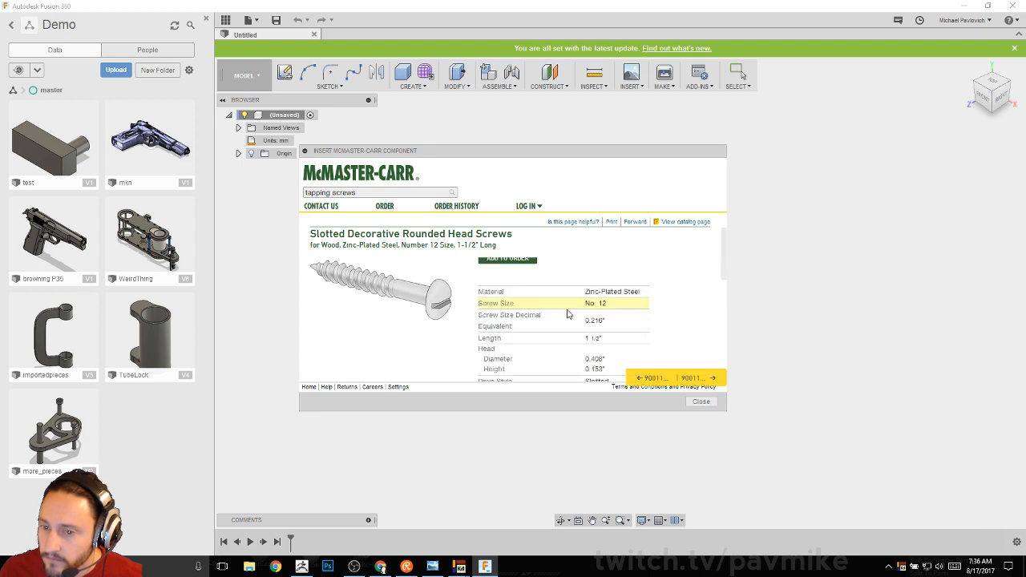
Step: Return to the tapping screws results and select the No. 4, 3/8" long Steel Slotted Rounded Head Screw for Sheet Metal
left_click(345, 193)
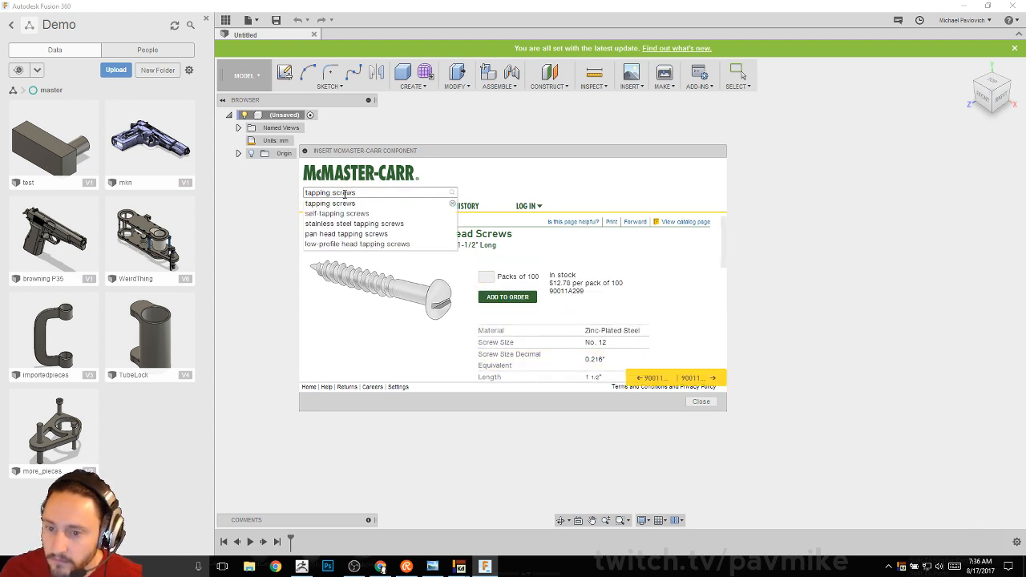
left_click(344, 203)
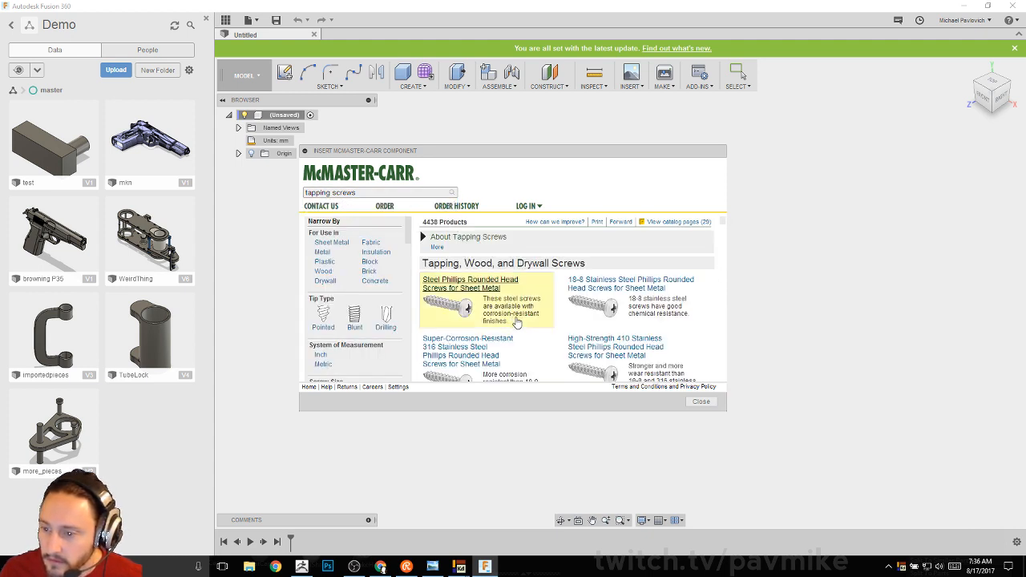
left_click(595, 343)
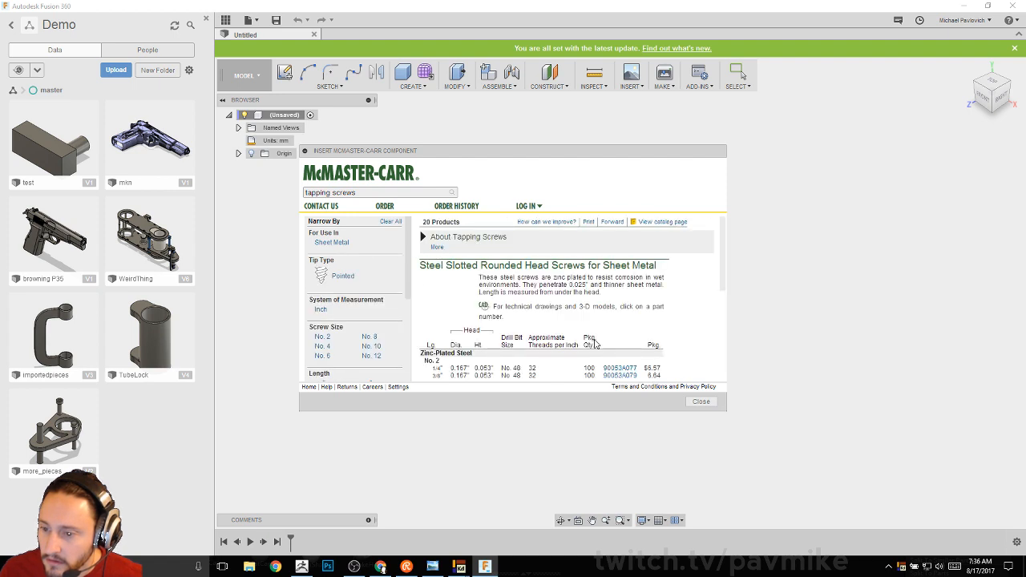
scroll(561, 304, "down", 2)
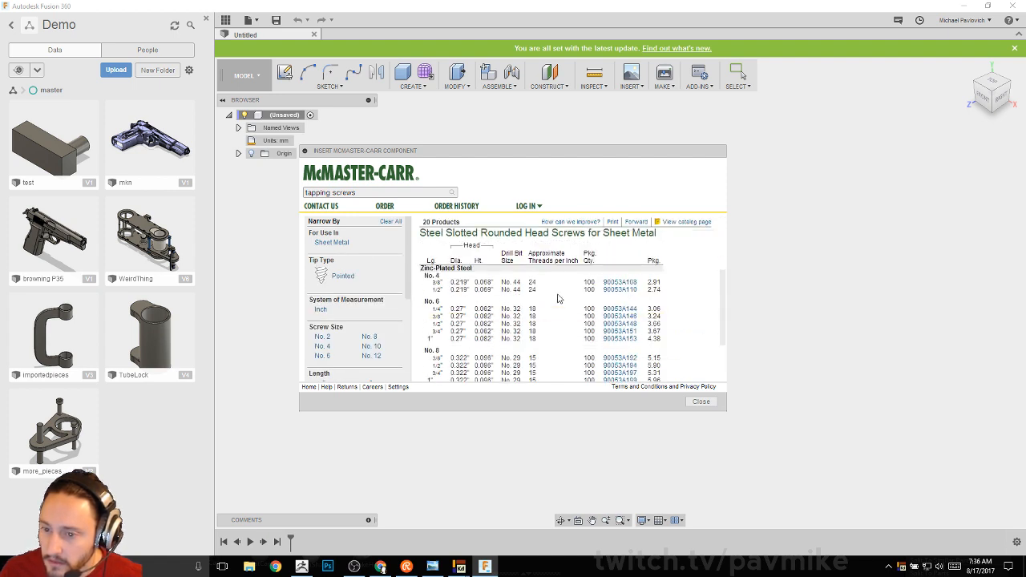
left_click(617, 283)
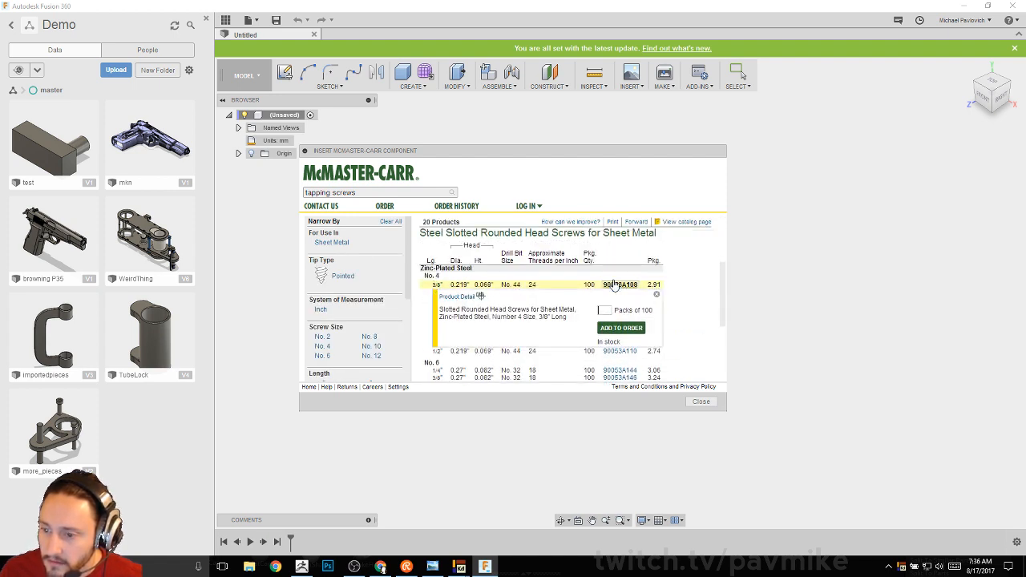
Step: Open the product detail of the No. 4, 3/8" Slotted Rounded Head Screw and examine its drawing and 3-D model section
left_click(472, 297)
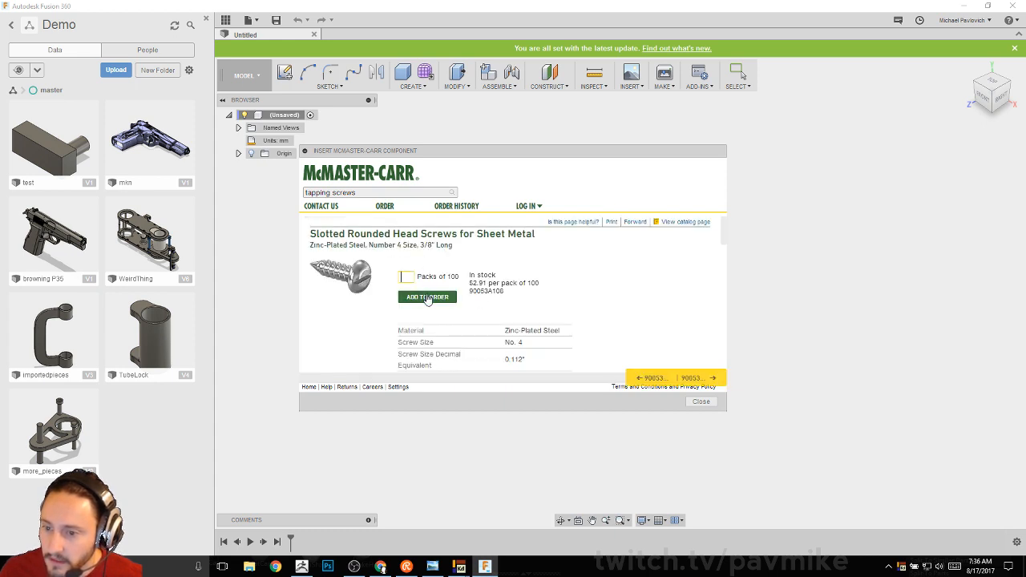
scroll(536, 289, "down", 10)
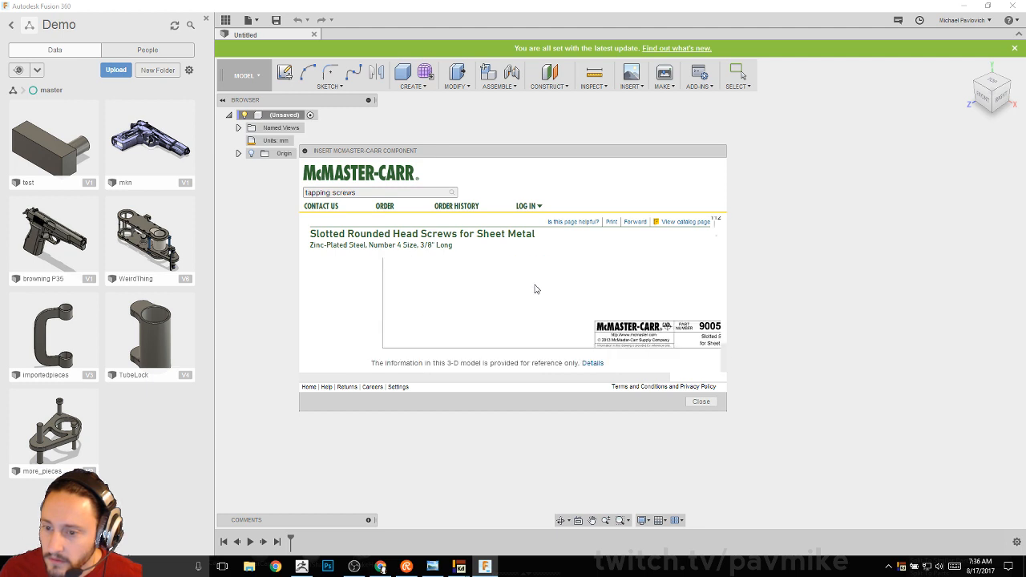
scroll(535, 289, "up", 4)
scroll(499, 288, "down", 4)
scroll(499, 288, "up", 2)
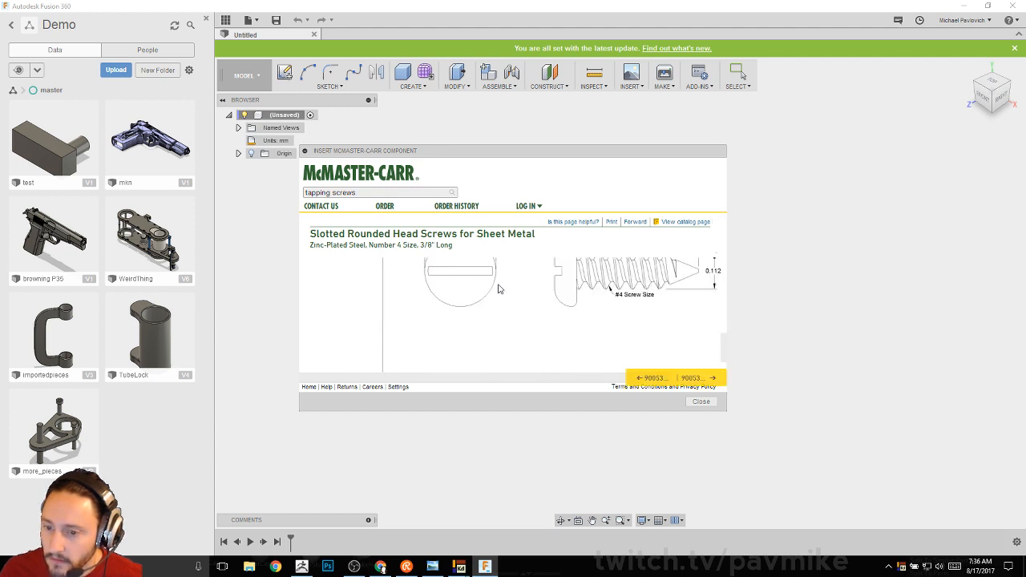
scroll(499, 288, "up", 5)
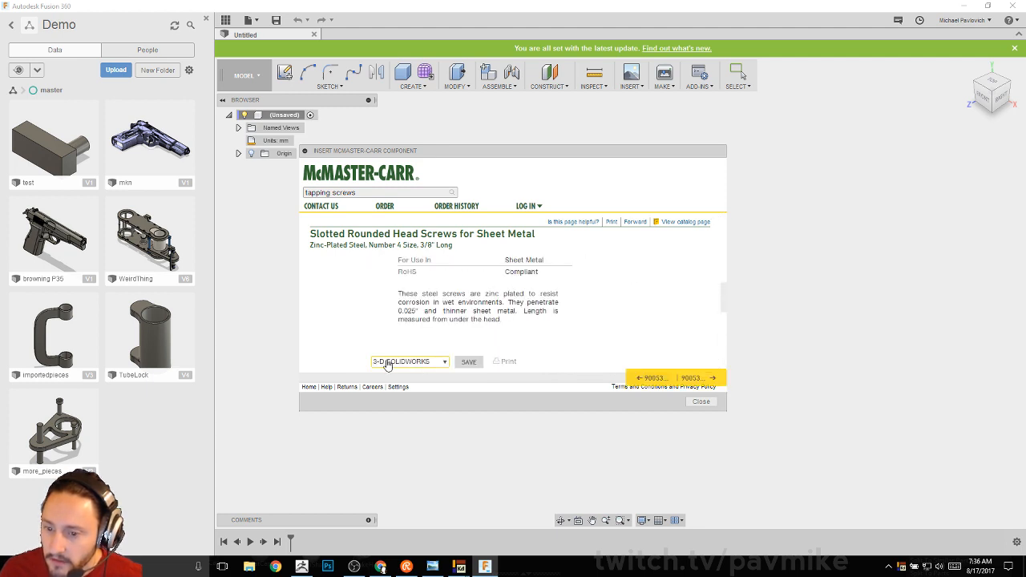
Step: Insert the screw into the design as a 3-D STEP model and accept its default placement
left_click(414, 361)
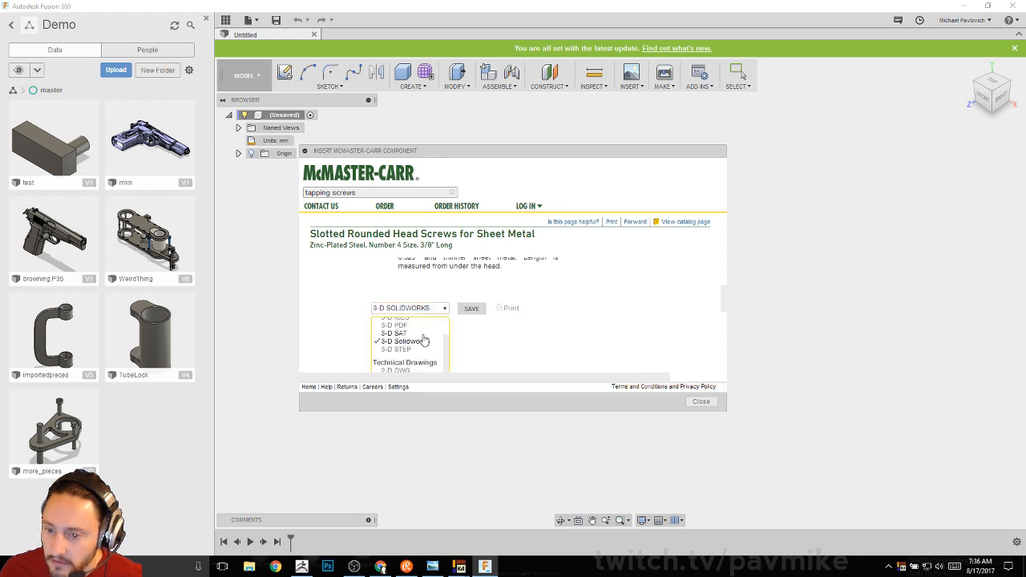
scroll(423, 339, "down", 1)
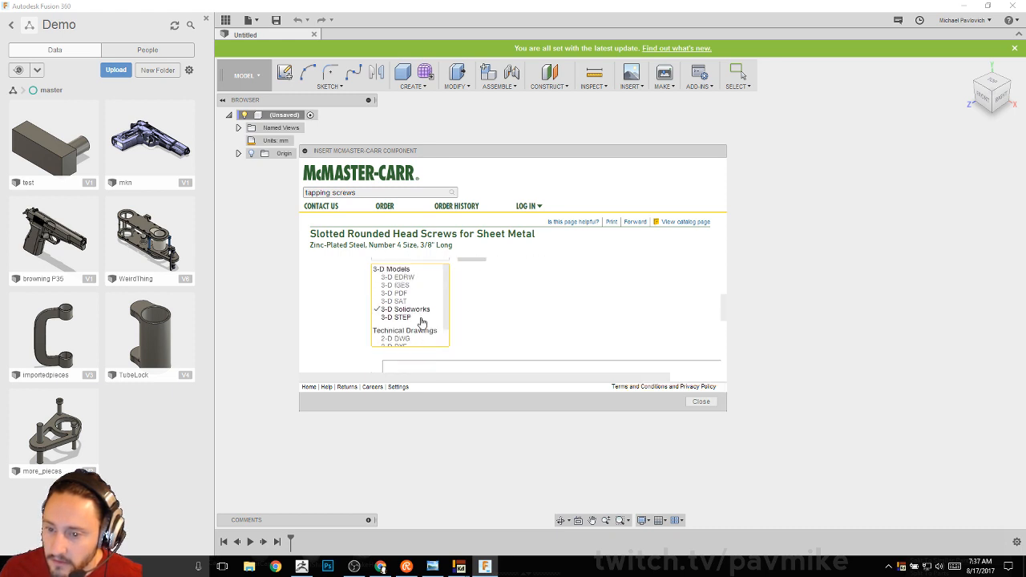
left_click(414, 317)
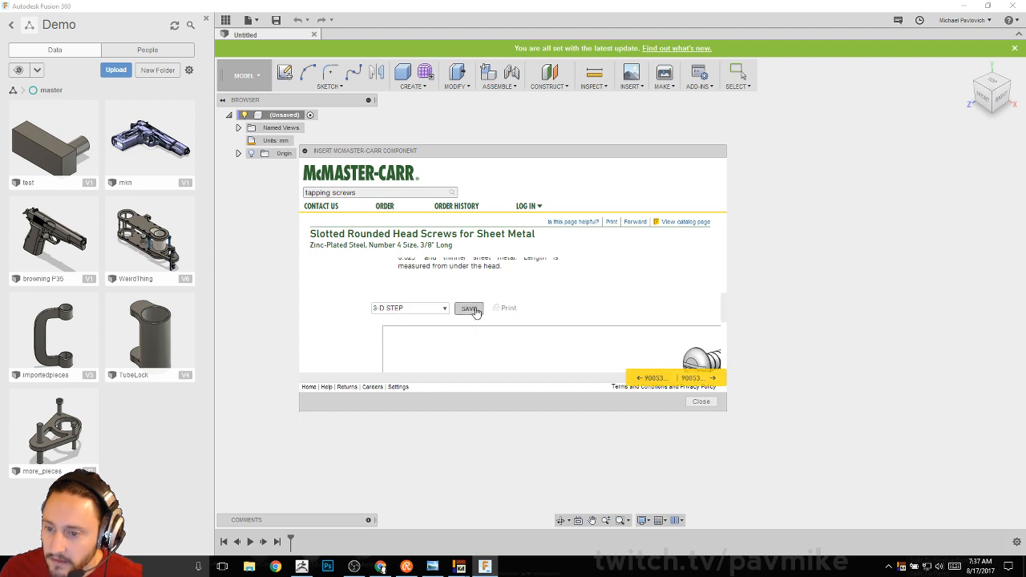
left_click(470, 309)
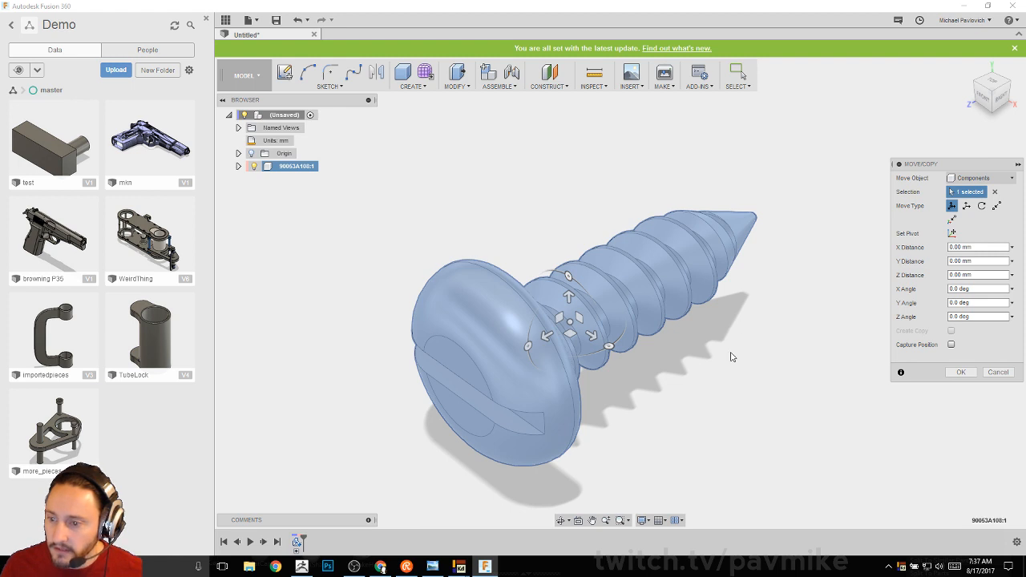
left_click(961, 371)
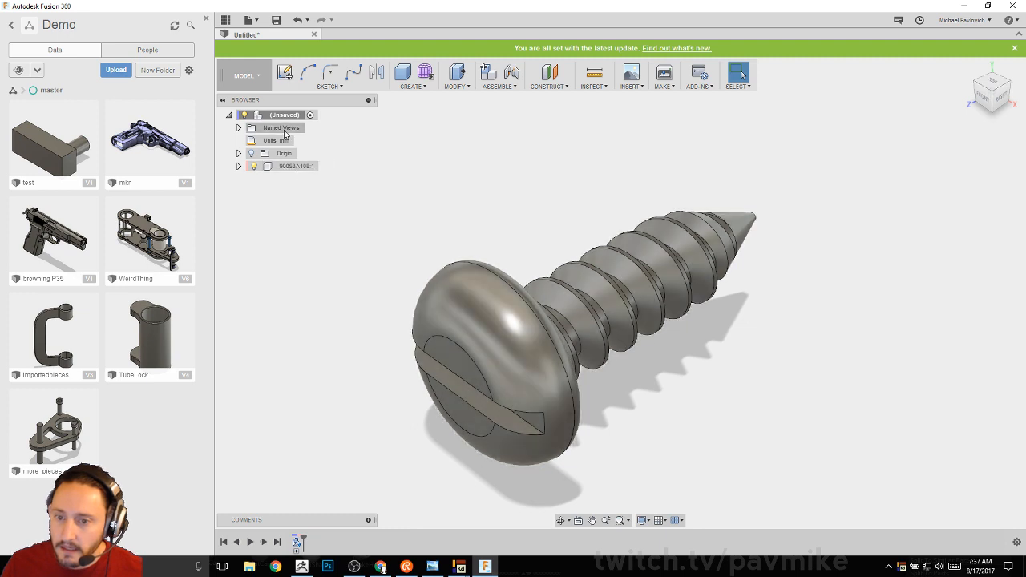
Step: Start a binary STL export of the screw component with the refinement set to High
right_click(288, 167)
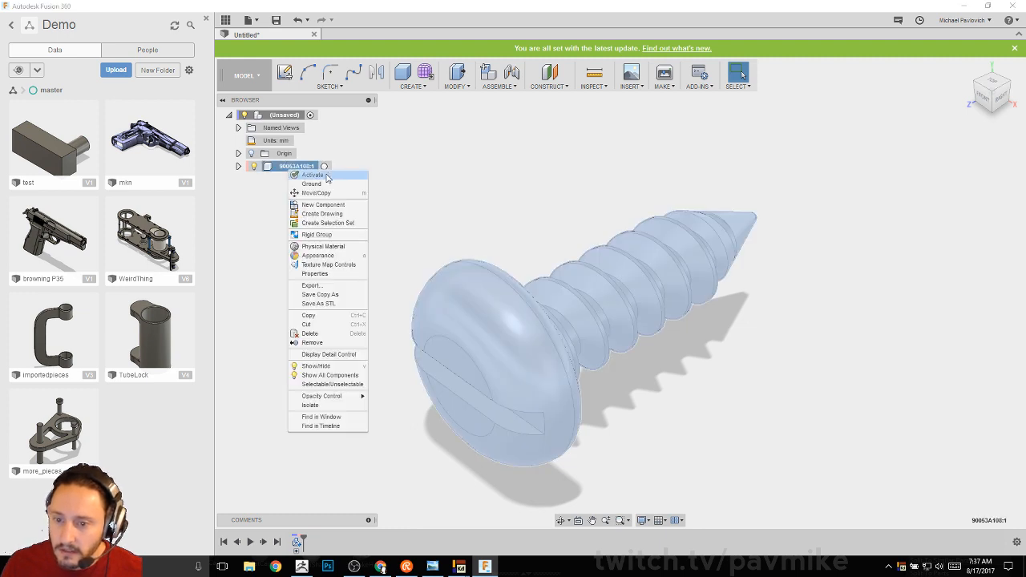
left_click(333, 304)
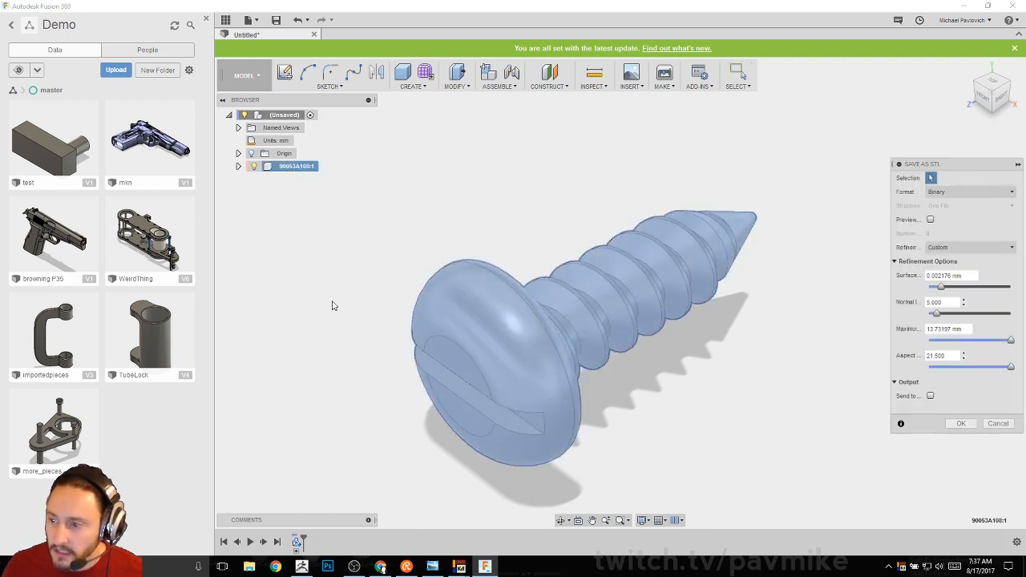
left_click(947, 248)
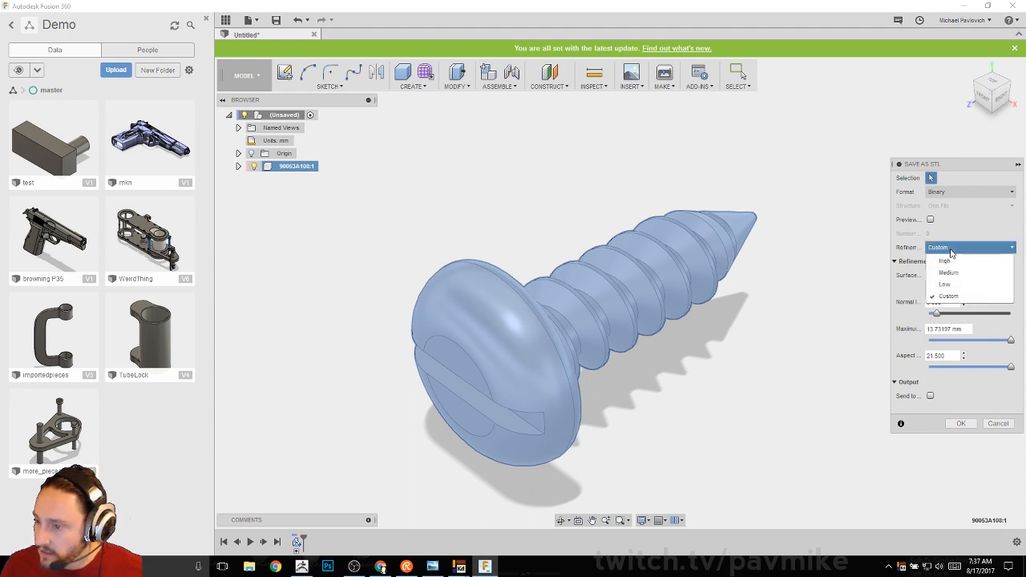
left_click(951, 250)
left_click(951, 250)
left_click(952, 262)
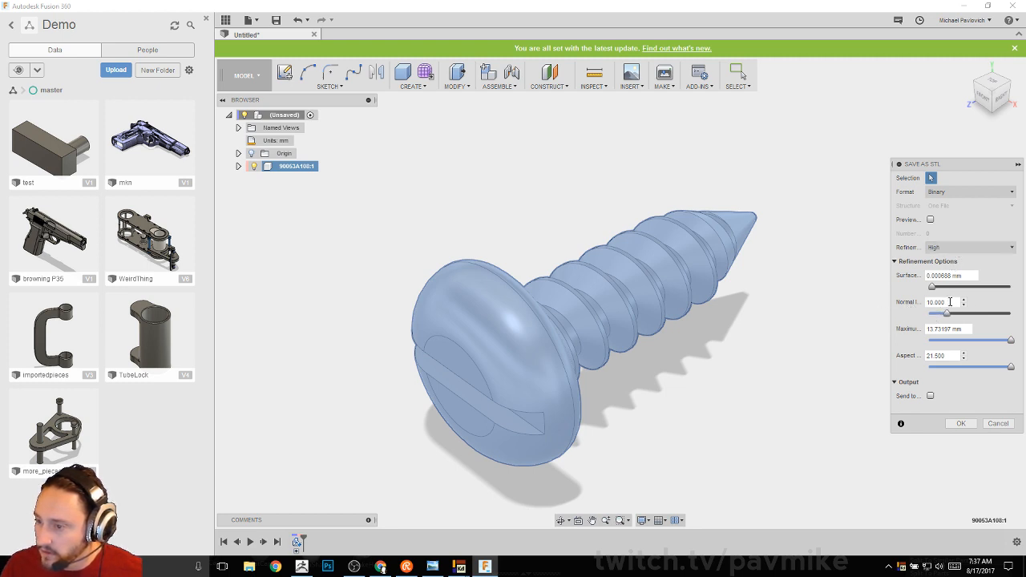
key("Return")
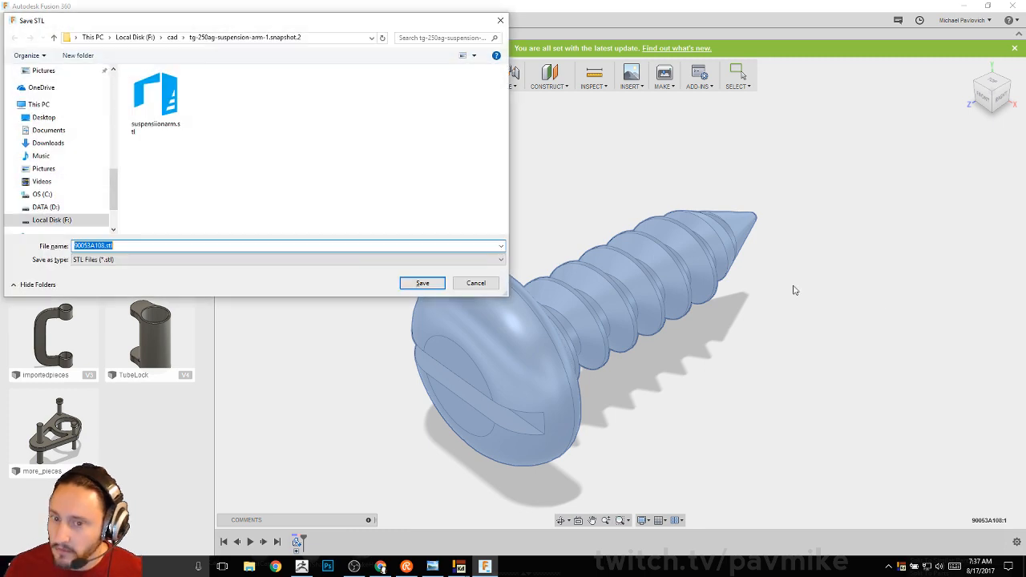
Step: Save the STL file as screwtest in the Downloads folder
left_click(73, 143)
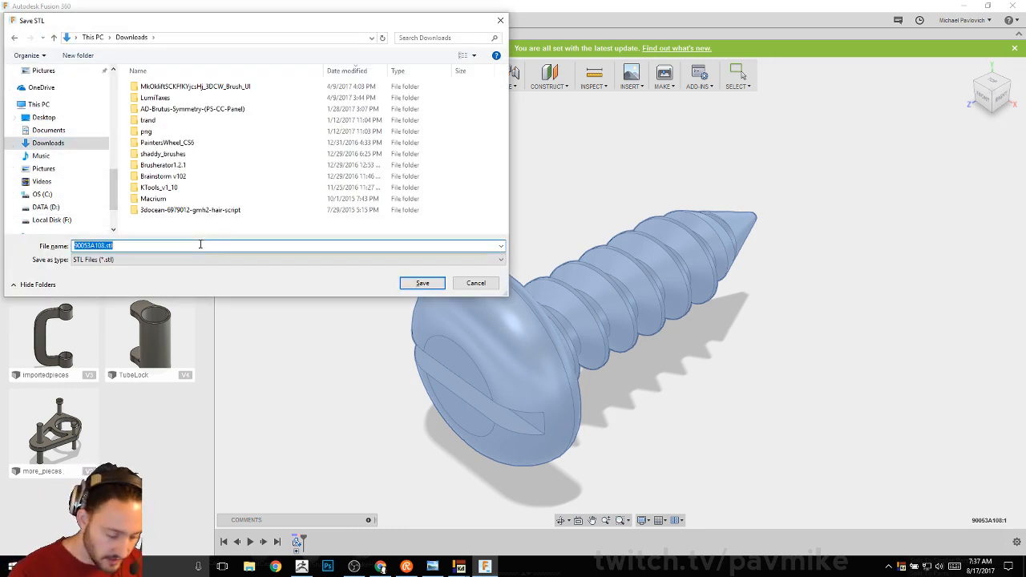
type("screw")
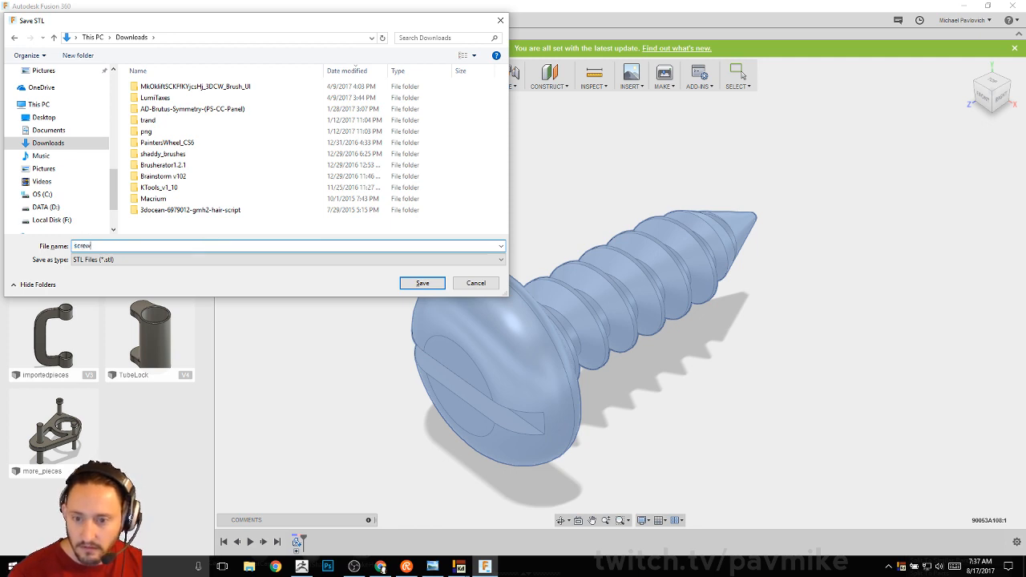
type("te")
key("Return")
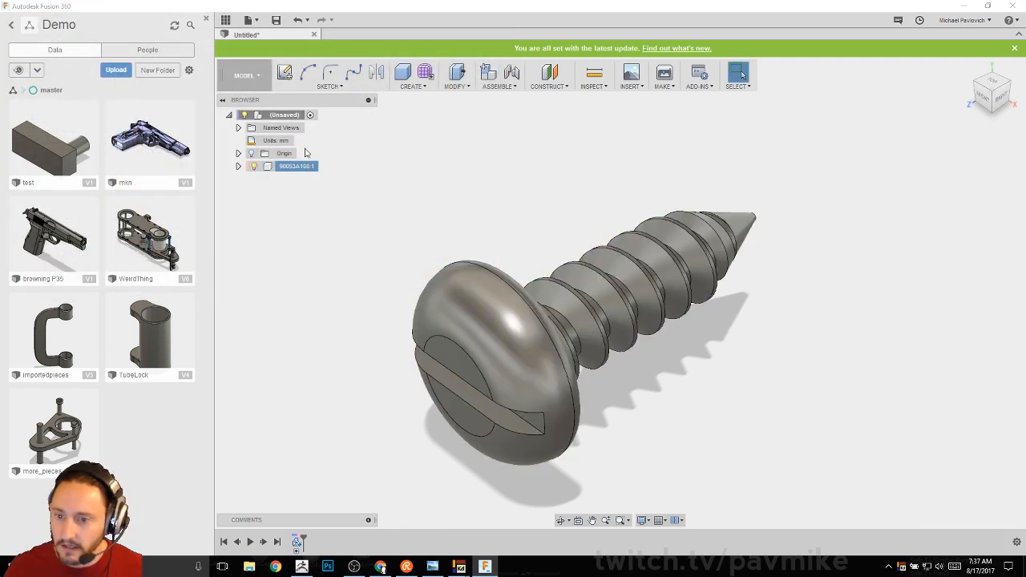
Step: Switch to ZBrush, leave Edit mode and clear the canvas
left_click(301, 566)
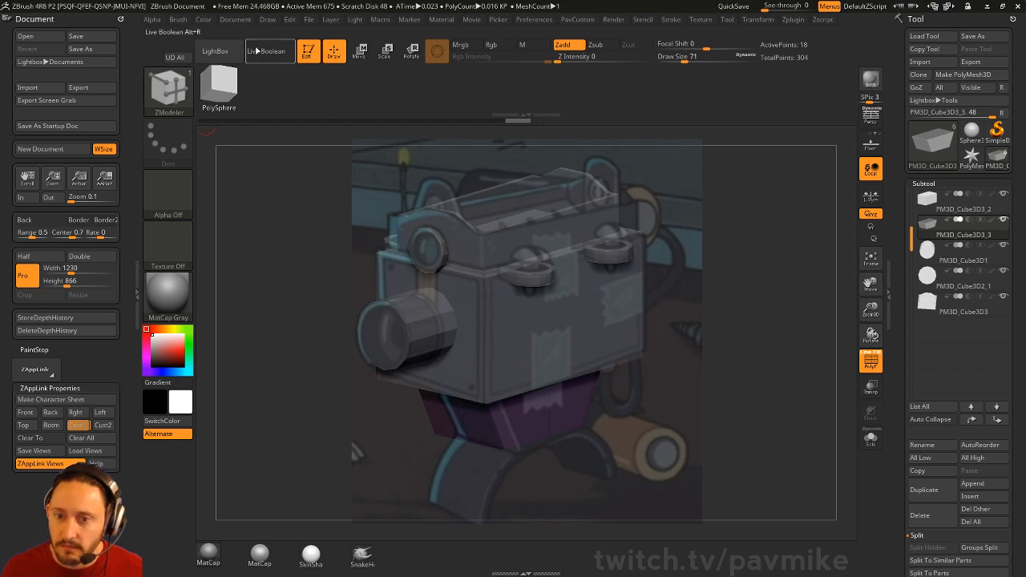
left_click(307, 51)
key("ctrl+n")
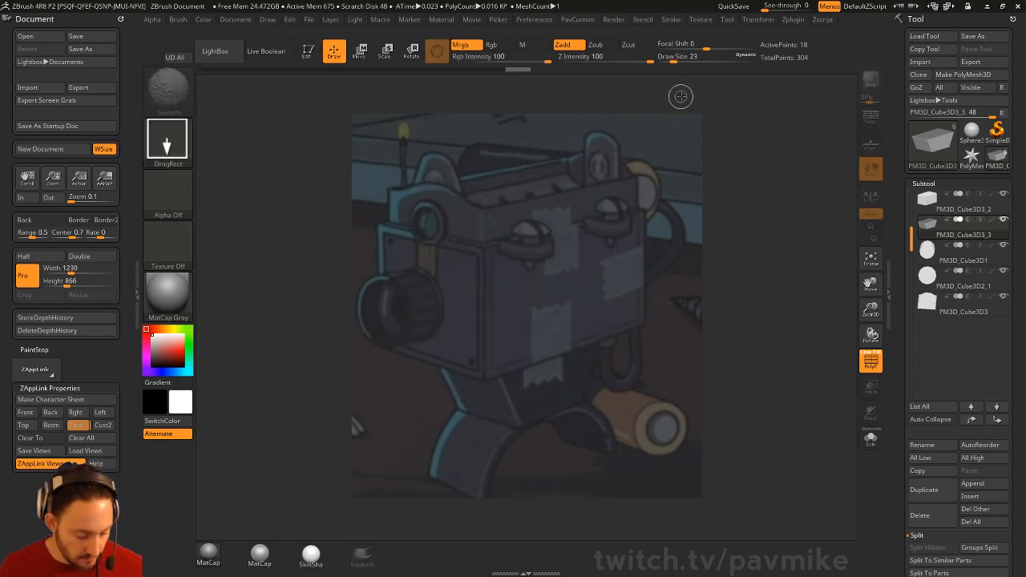
Step: Dock the Zplugin palette in the side tray and expand its 3D Print Hub section
left_click(792, 20)
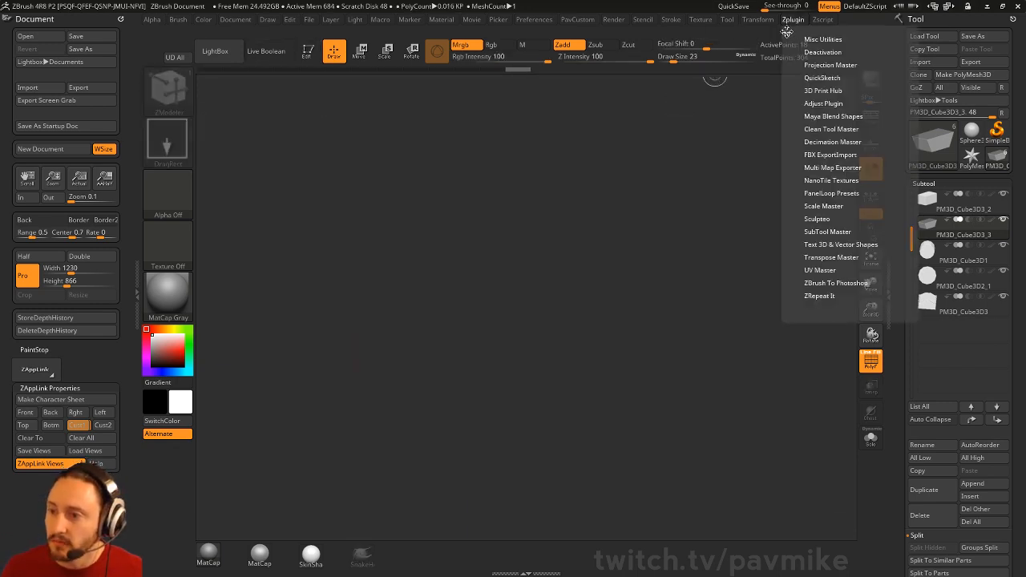
left_click_drag(786, 31, 48, 80)
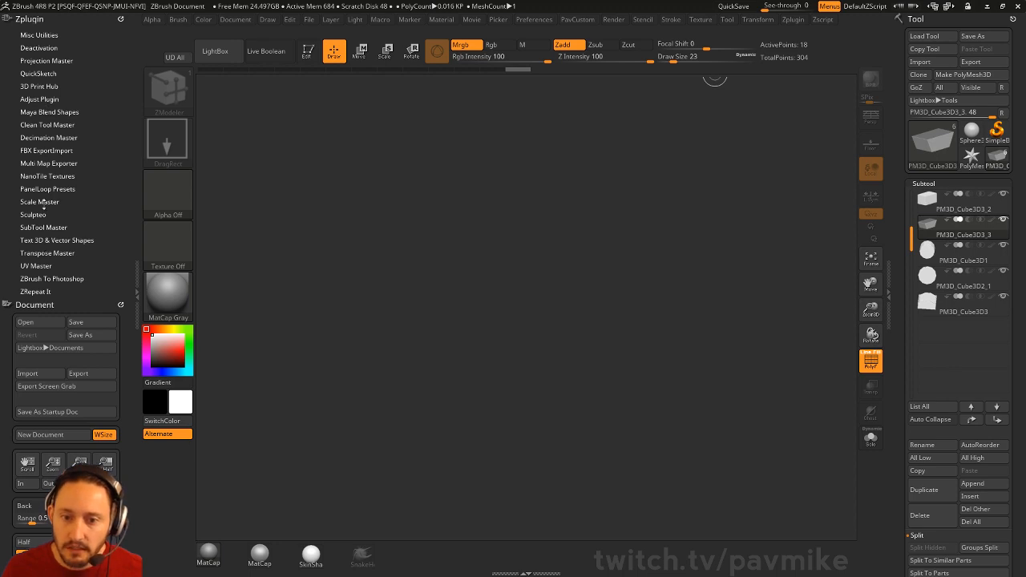
left_click(39, 86)
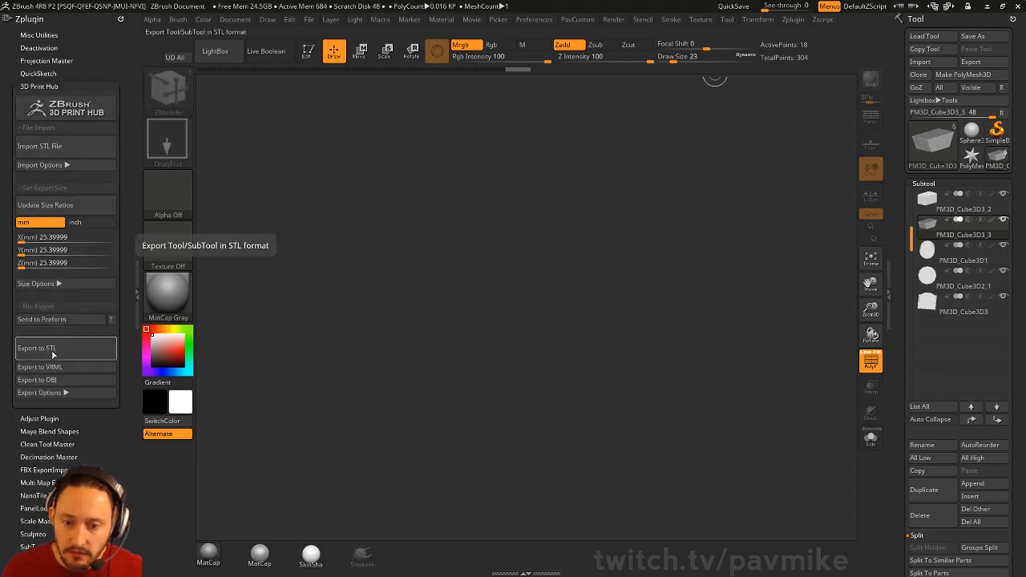
left_click(48, 146)
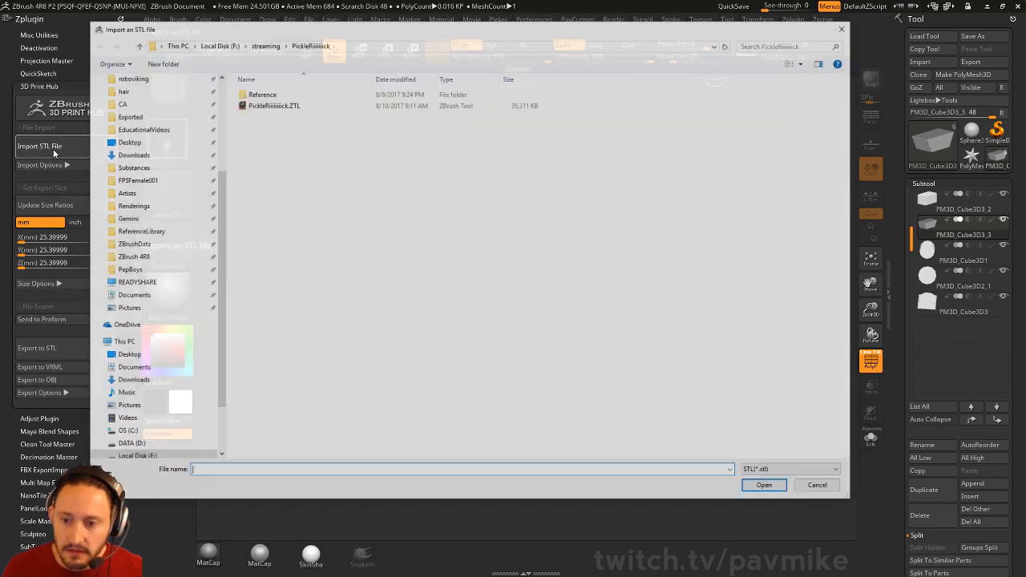
left_click(127, 141)
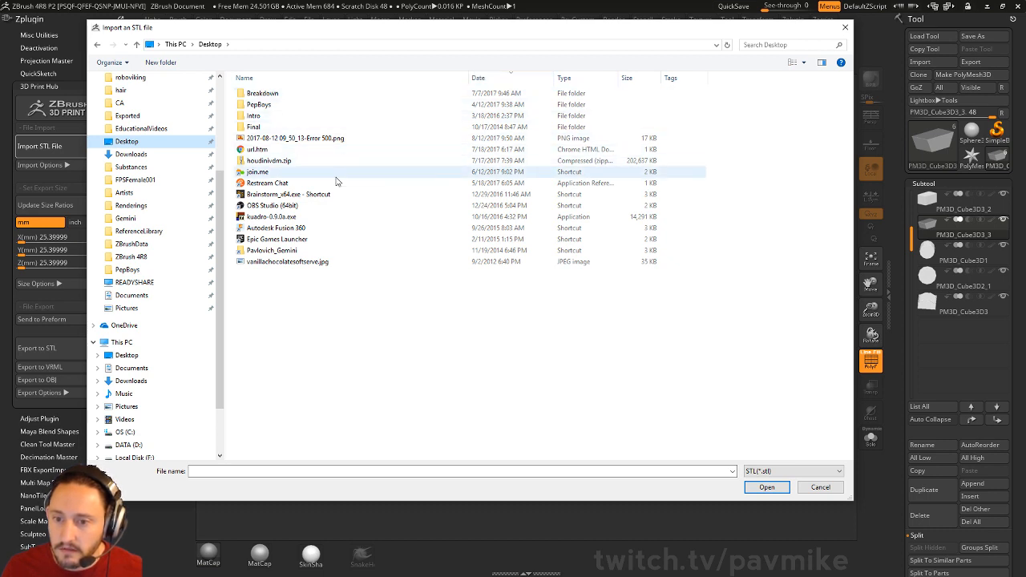
left_click(820, 487)
key("super")
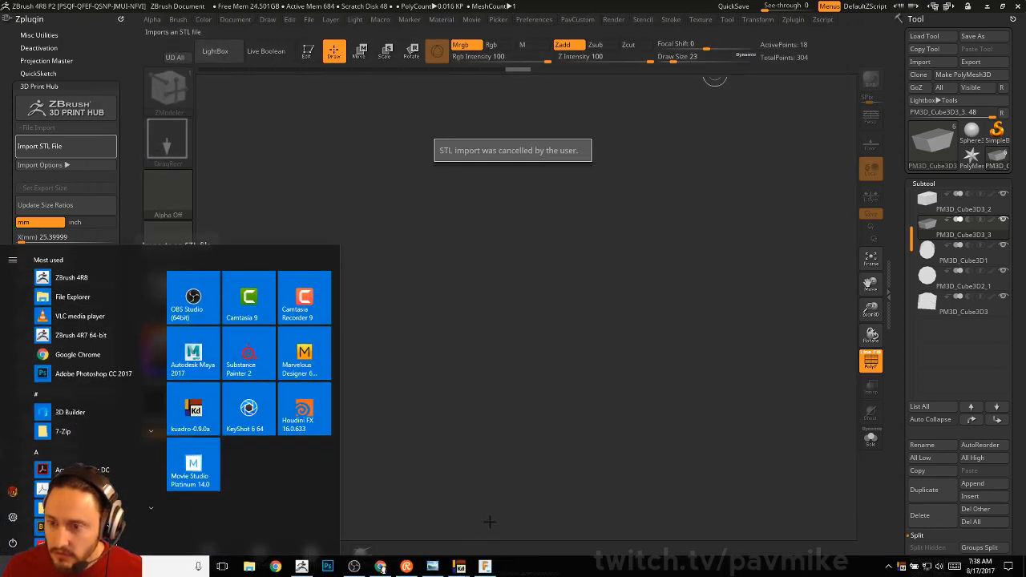
key("super")
key("super")
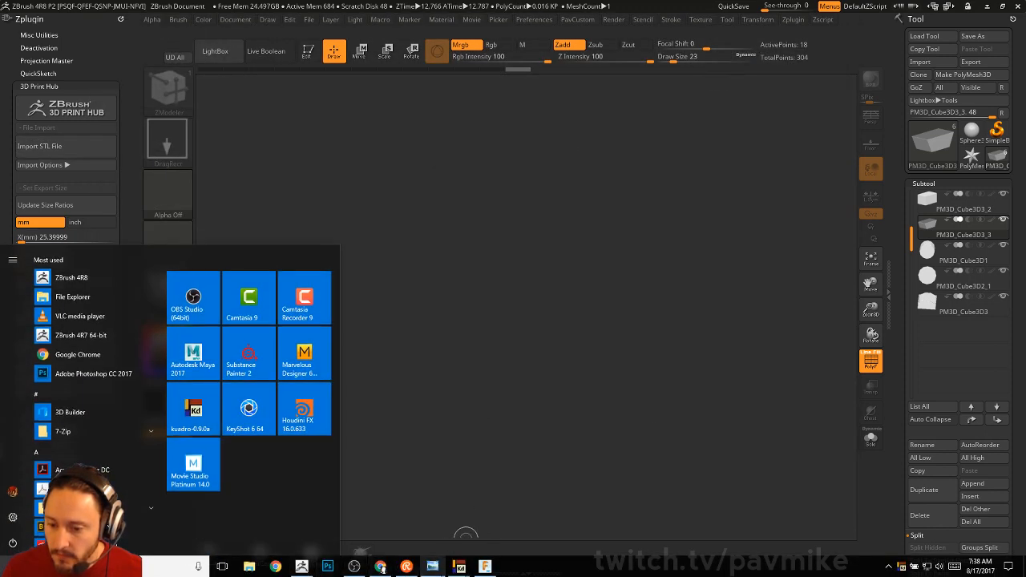
Step: Switch to Fusion 360 and open a File Explorer window, moving it clear of the design
left_click(484, 567)
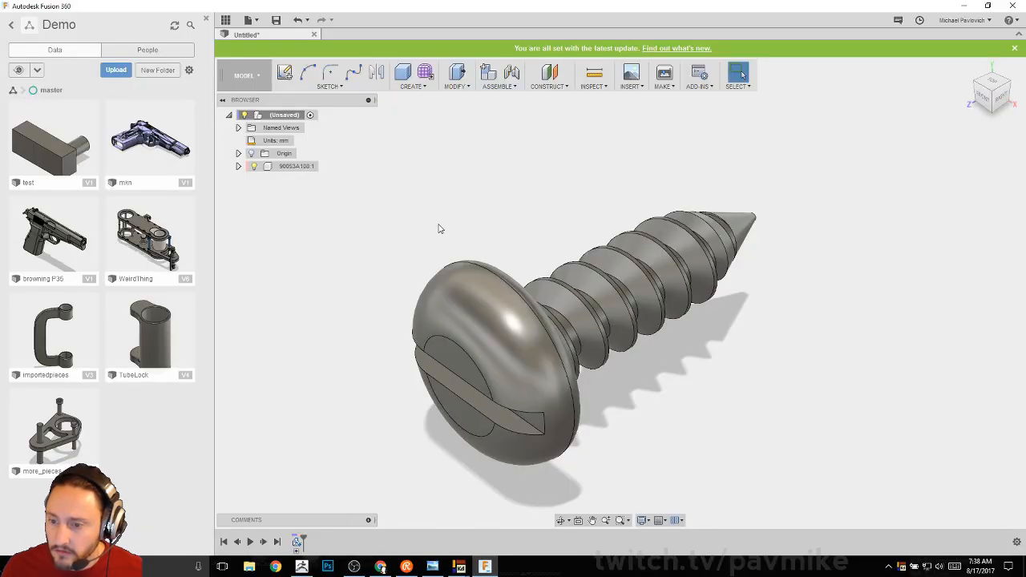
key("super")
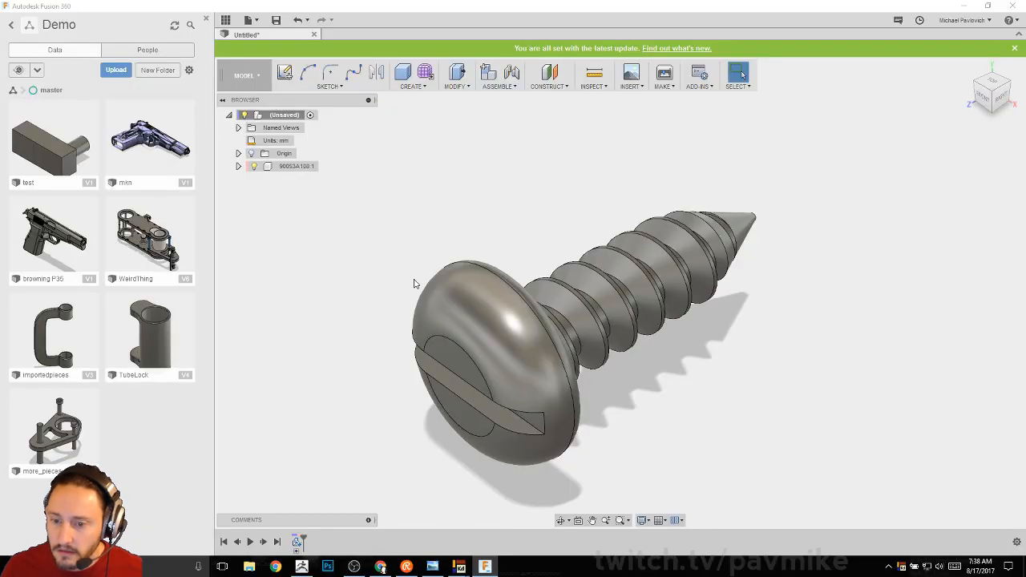
left_click(108, 300)
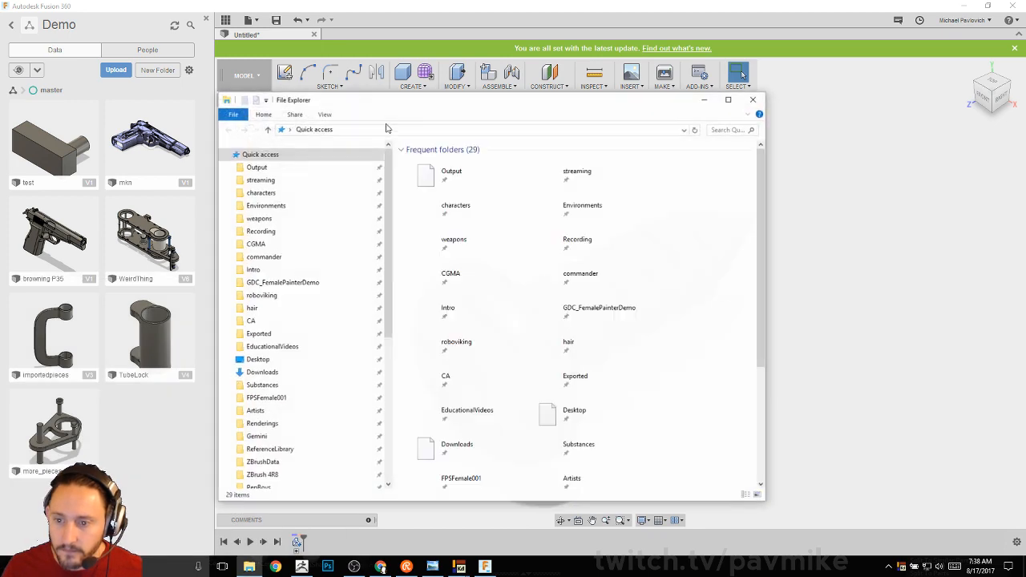
left_click_drag(387, 100, 0, 152)
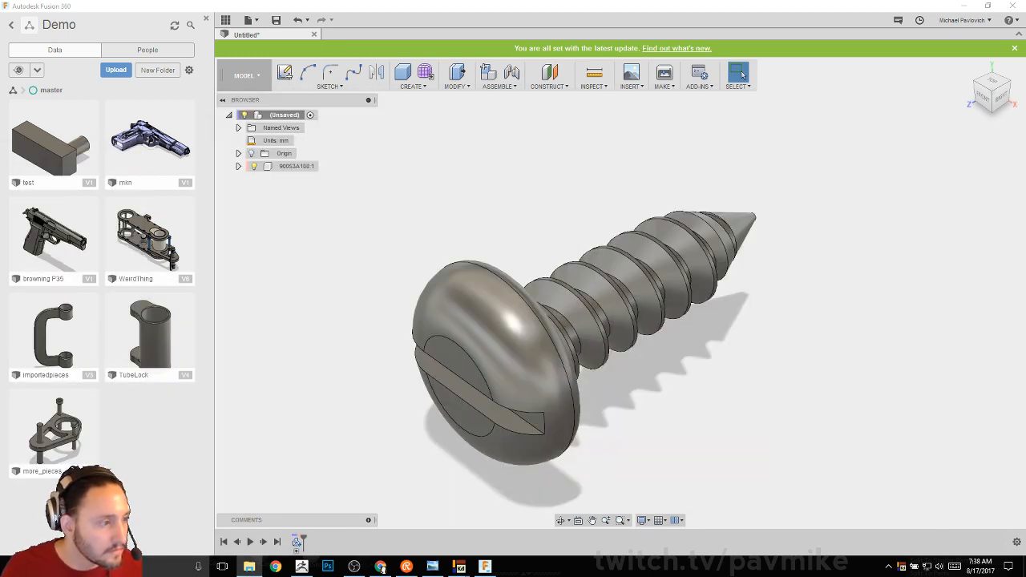
Step: Export the screw component's Body1 as a binary STL to Downloads, replacing screwtest.stl
left_click(293, 166)
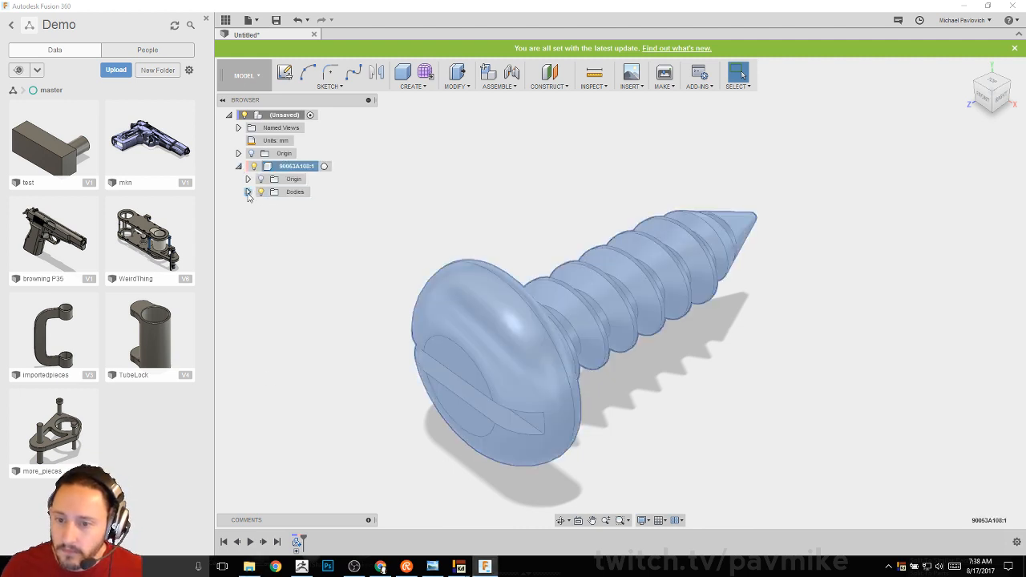
left_click(248, 192)
right_click(300, 204)
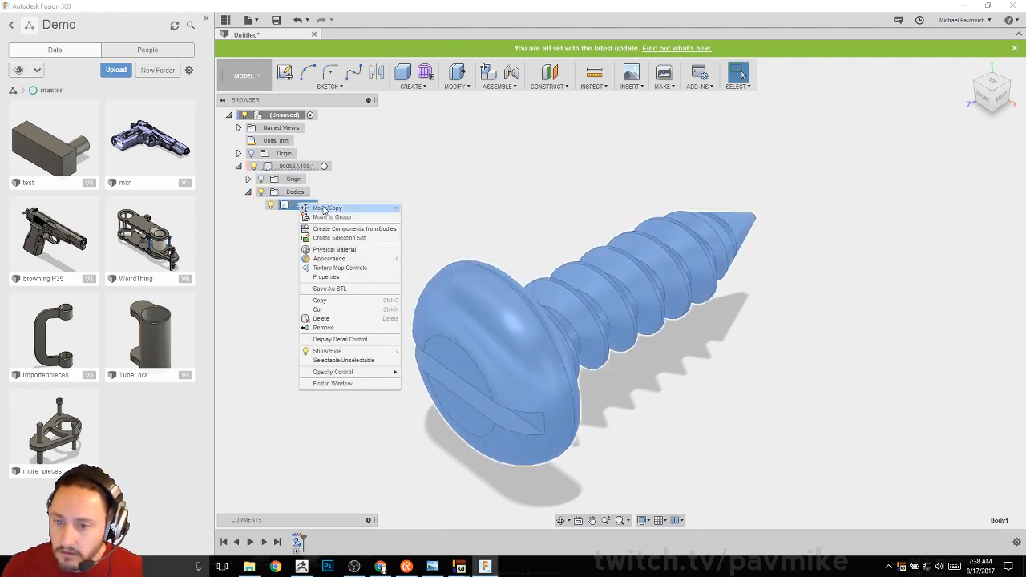
left_click(333, 288)
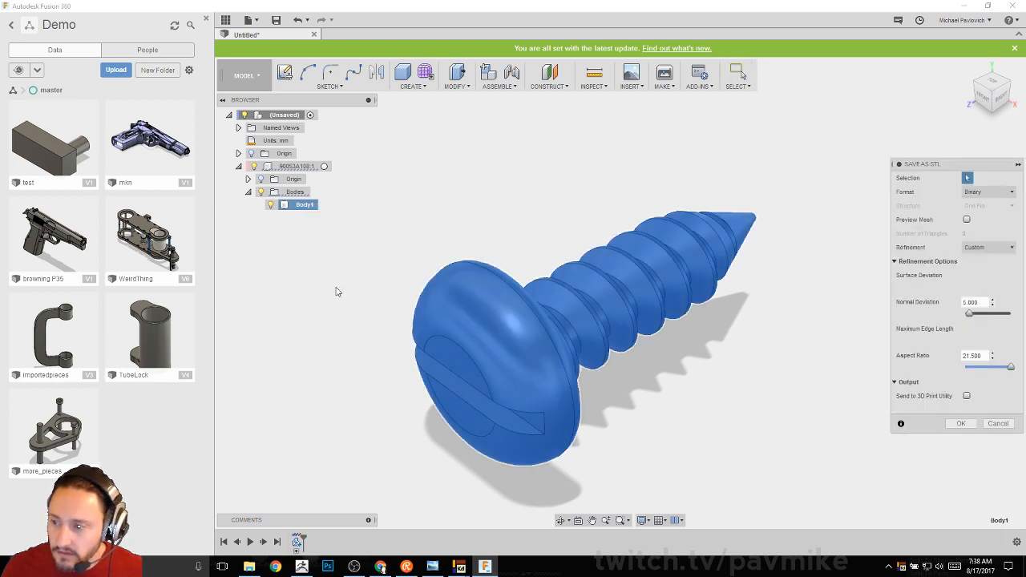
left_click(961, 424)
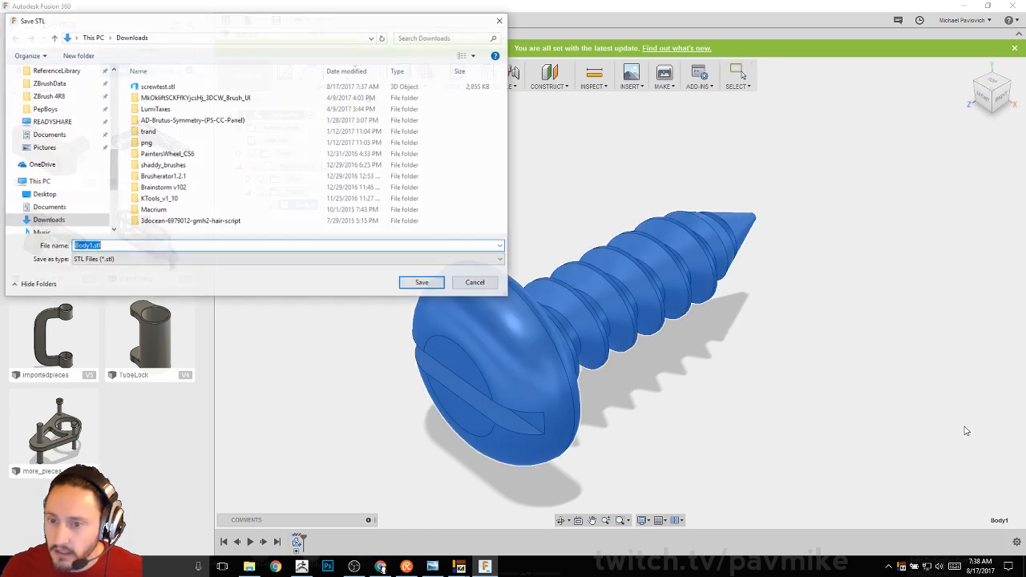
double_click(189, 90)
left_click(538, 283)
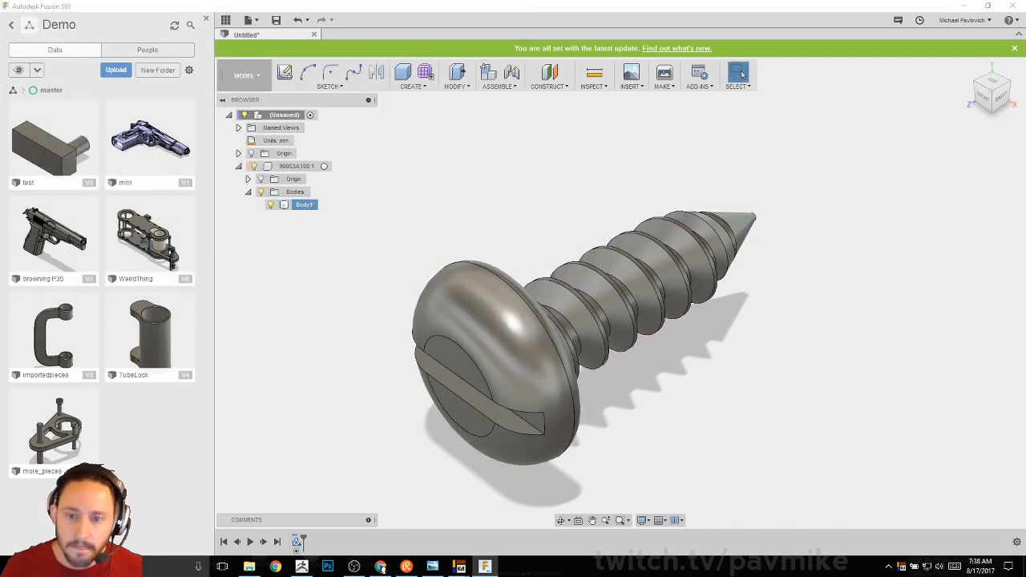
Step: Save the screw's Body1 as a binary STL named screwtest.stl on the Desktop and switch to ZBrush
right_click(312, 212)
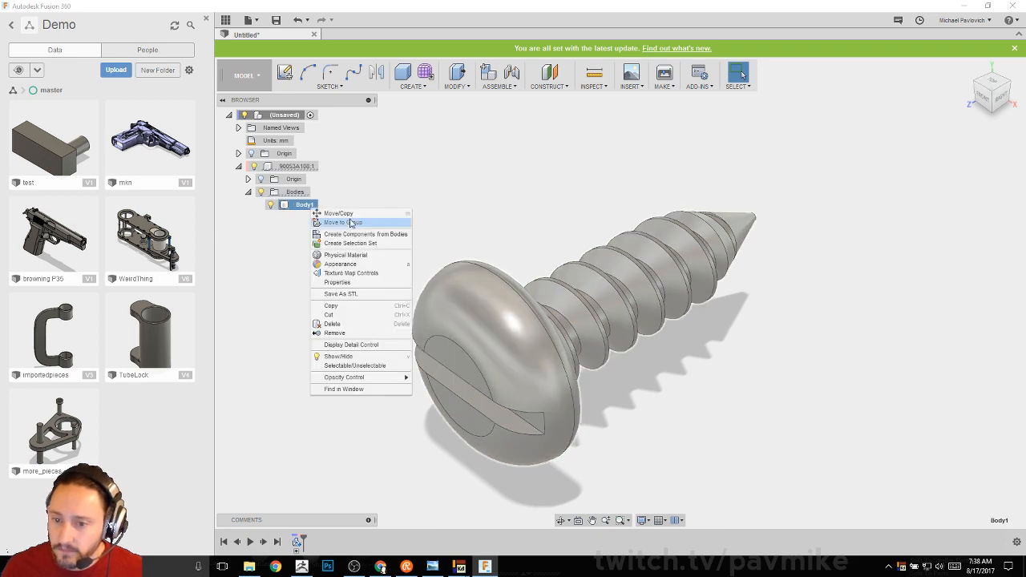
left_click(351, 296)
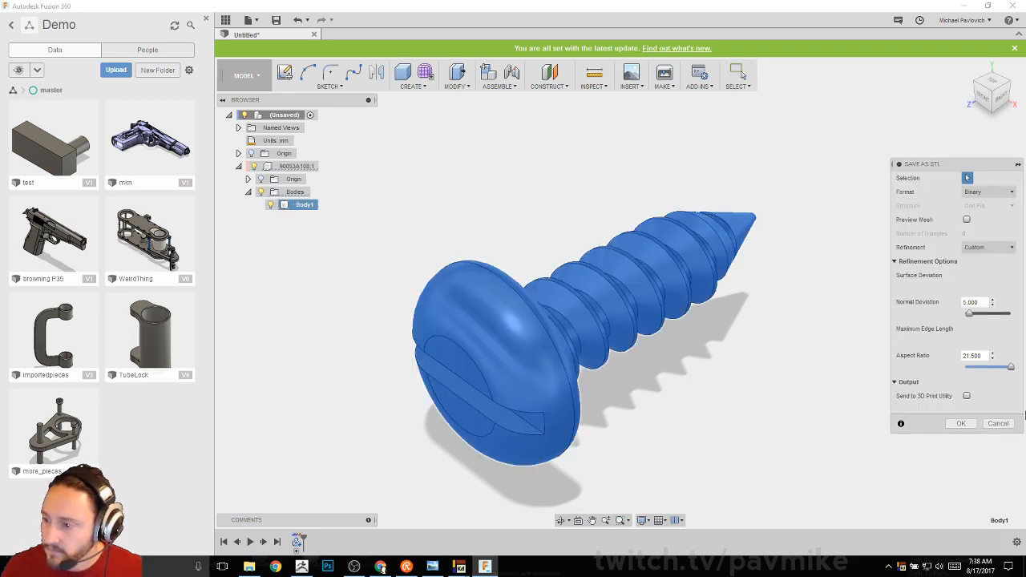
left_click(954, 423)
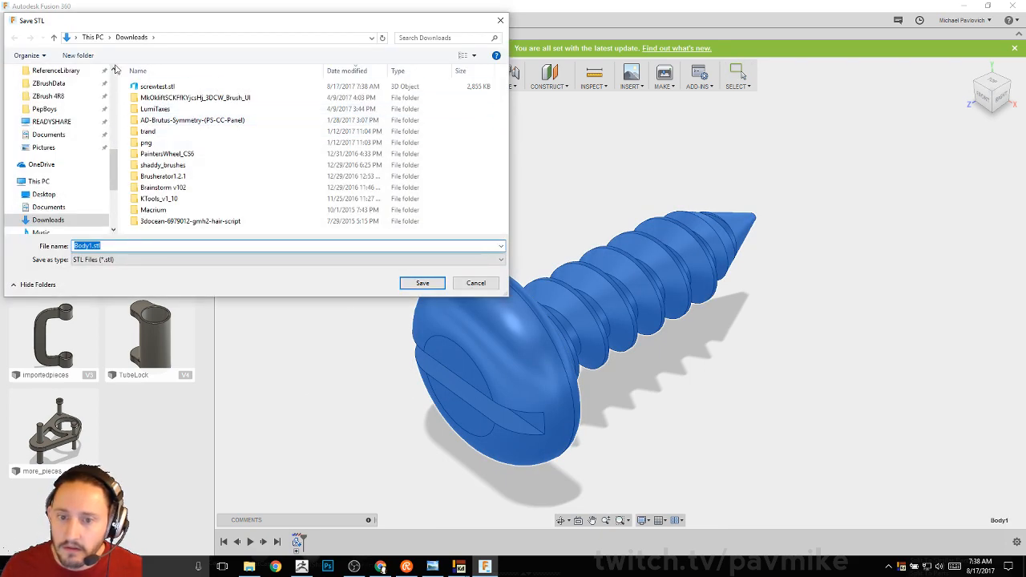
left_click(50, 195)
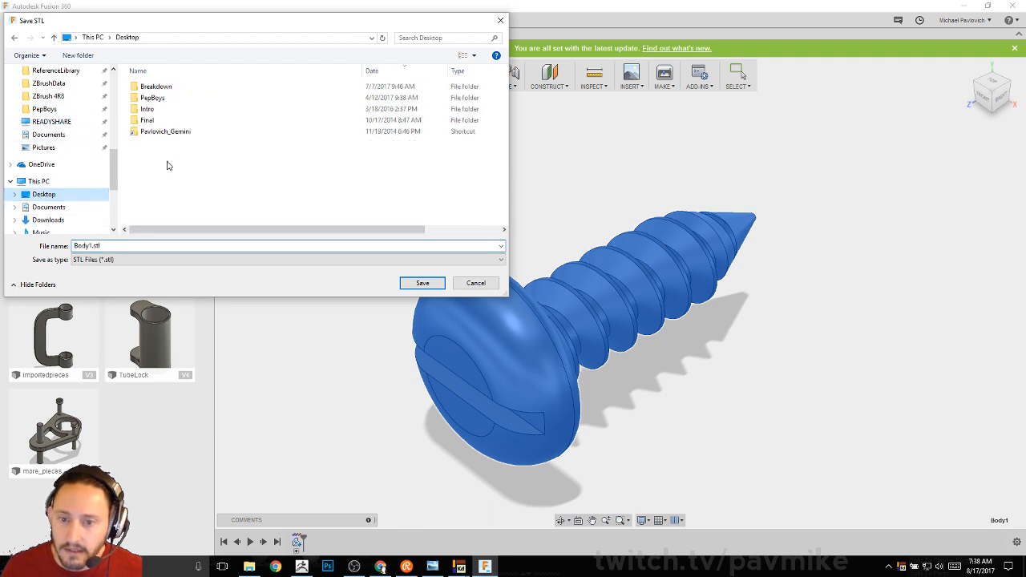
double_click(159, 247)
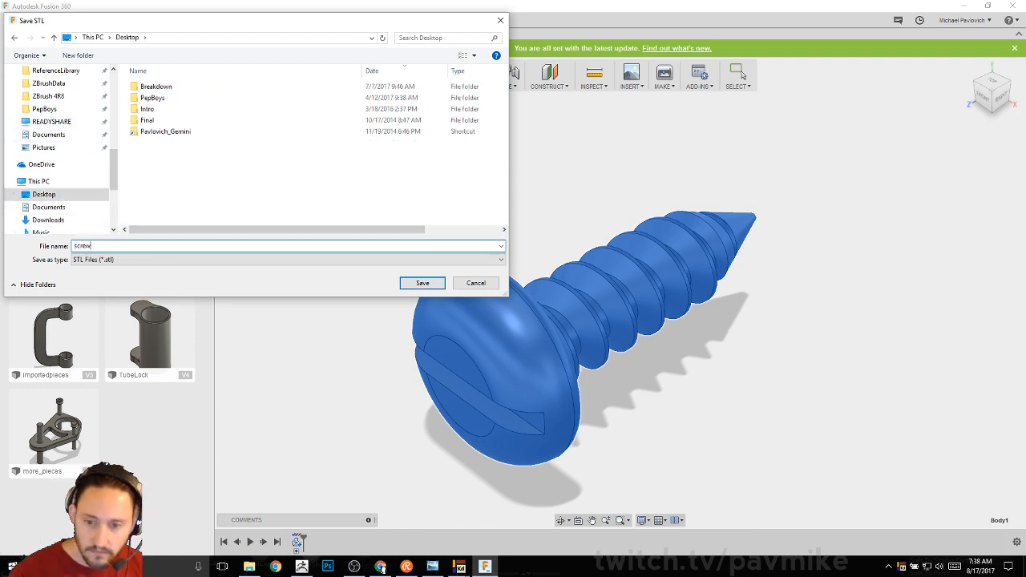
key("Return")
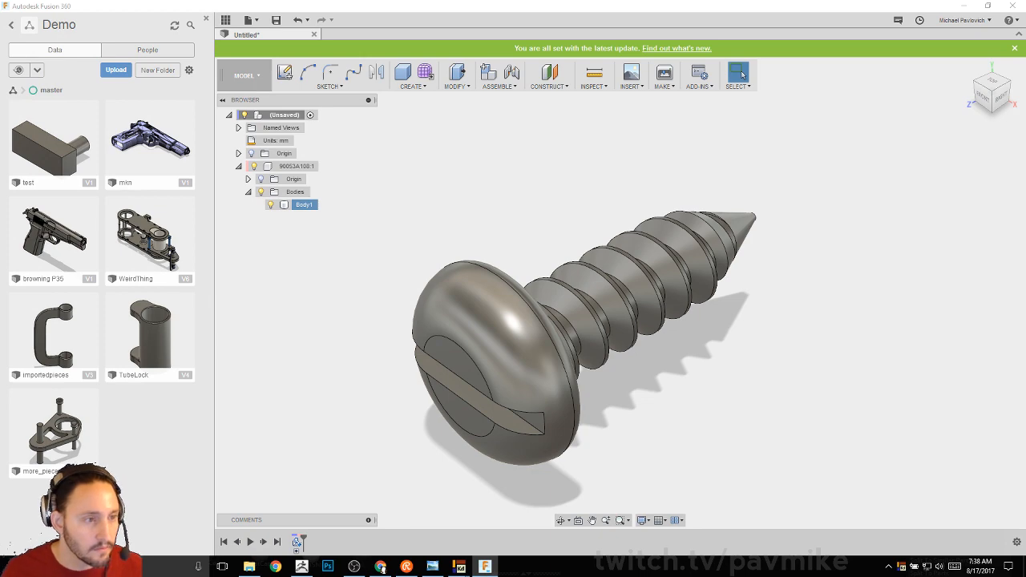
left_click(301, 567)
Step: Import screwtest.stl from the Desktop with 3D Print Hub while the robot's tapered block subtool is active
left_click(39, 145)
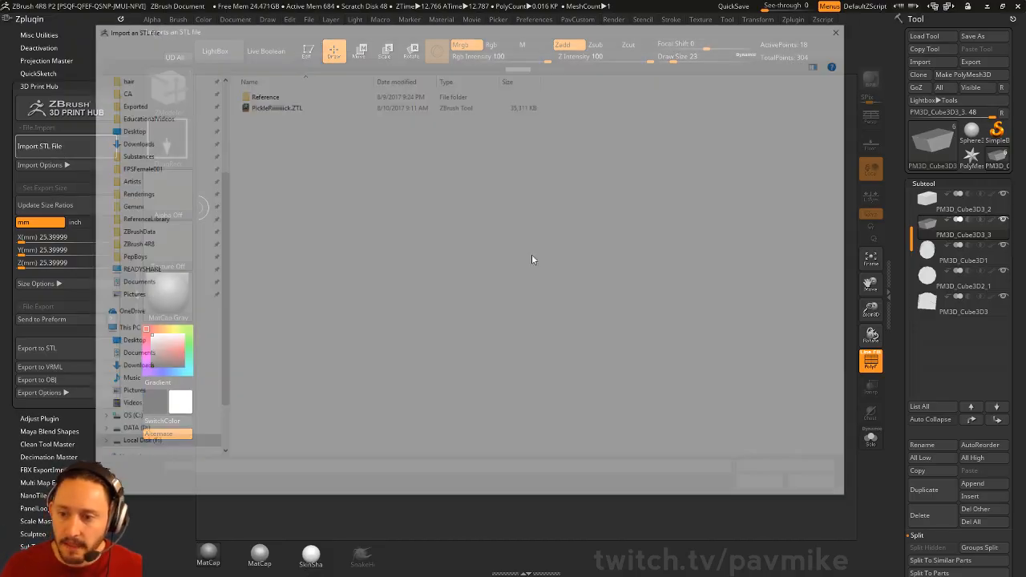
left_click(130, 142)
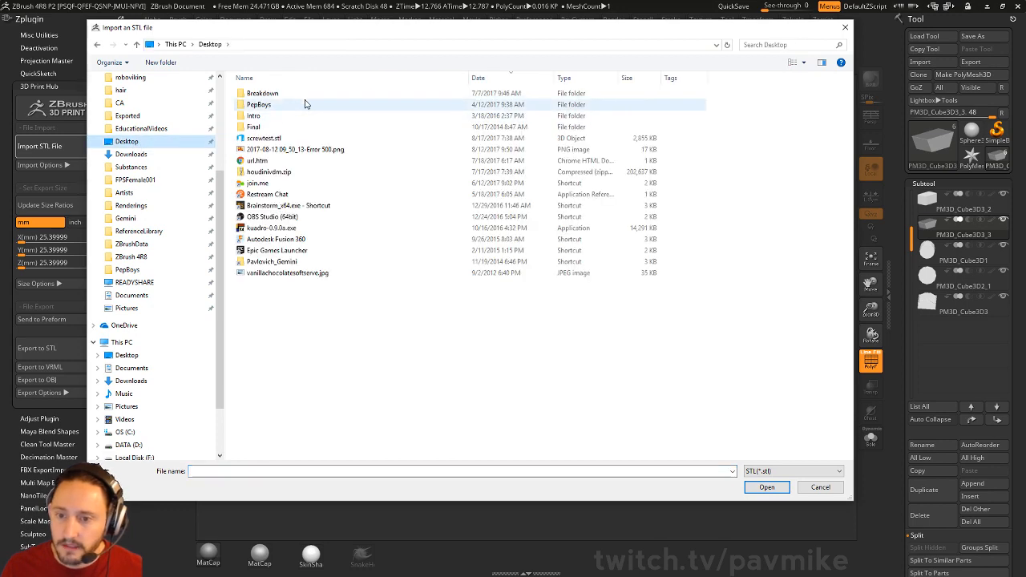
double_click(286, 137)
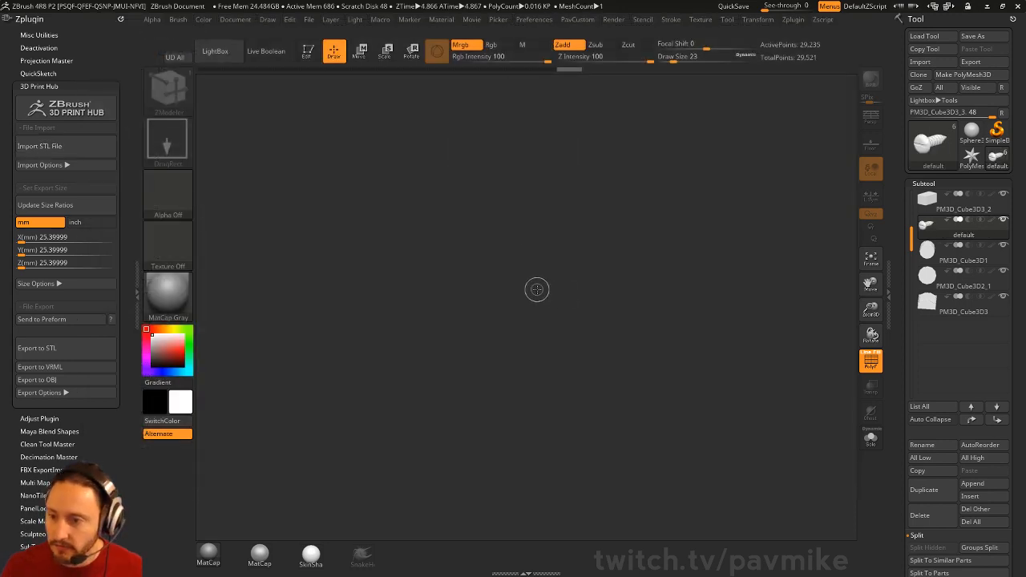
Step: Place the imported screw on the canvas in Edit mode and isolate it with Solo
left_click_drag(505, 265, 306, 81)
left_click(307, 53)
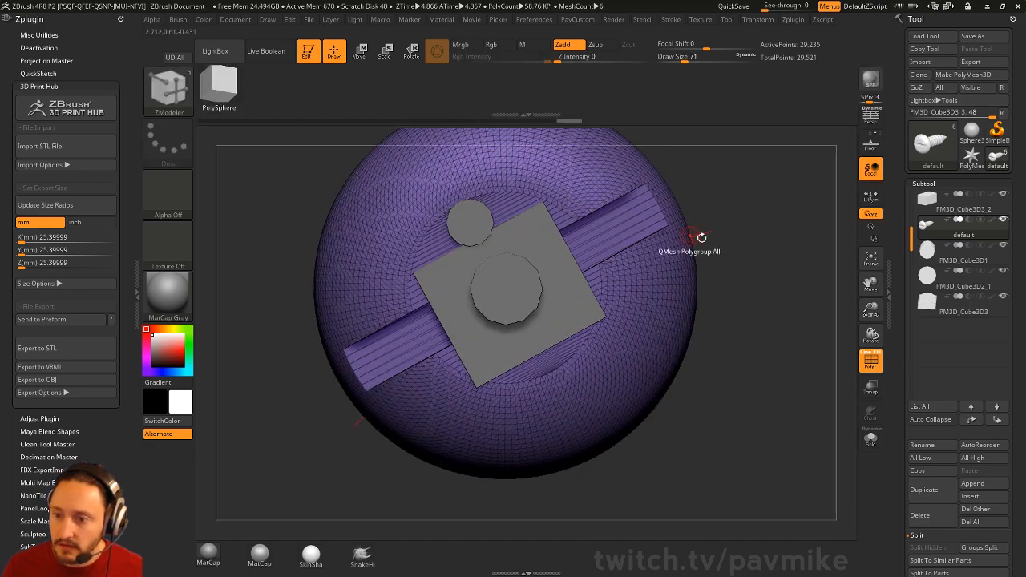
right_click_drag(774, 223, 754, 188, "ctrl")
left_click_drag(753, 188, 709, 485)
left_click(870, 438)
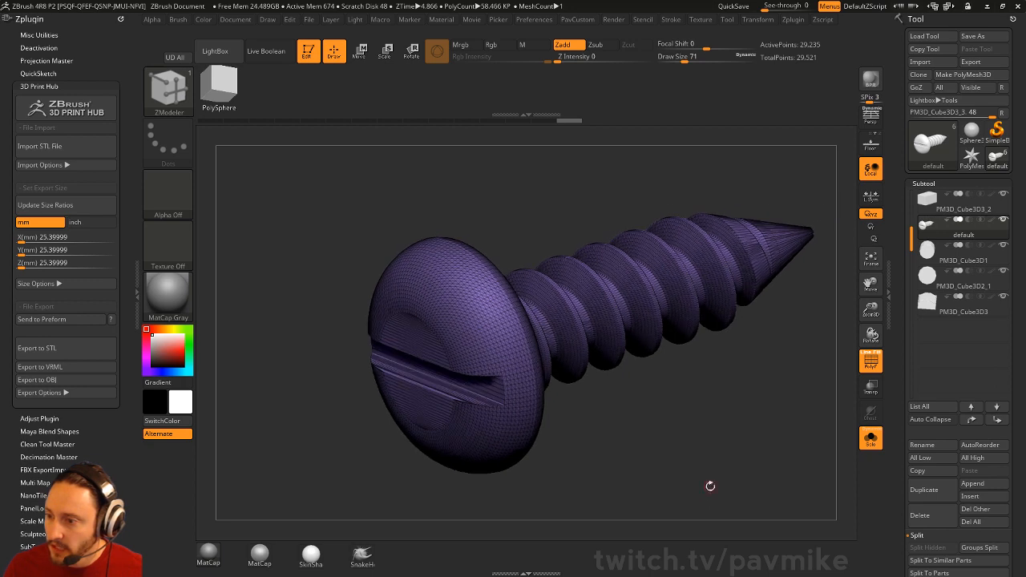
mouse_move(955, 235)
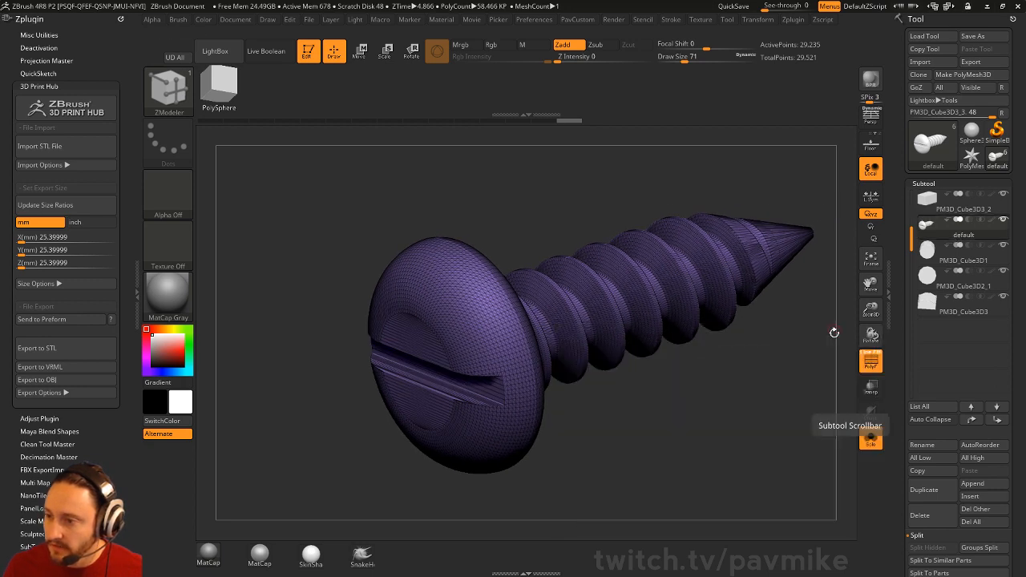
Step: Undo the STL import into the tapered block and select that block's subtool again
key("ctrl+z")
key("ctrl+z")
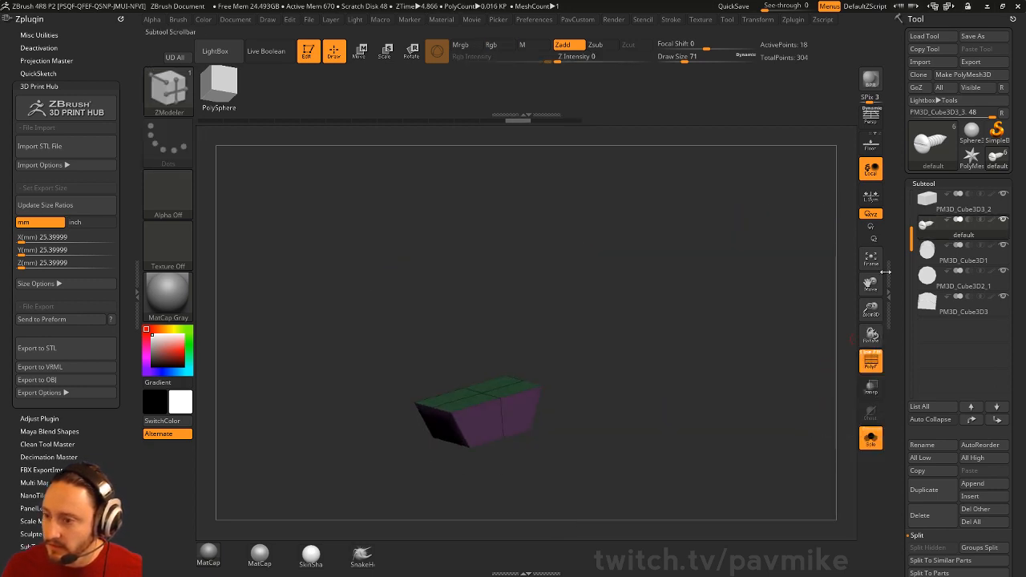
left_click(966, 242)
left_click(964, 235)
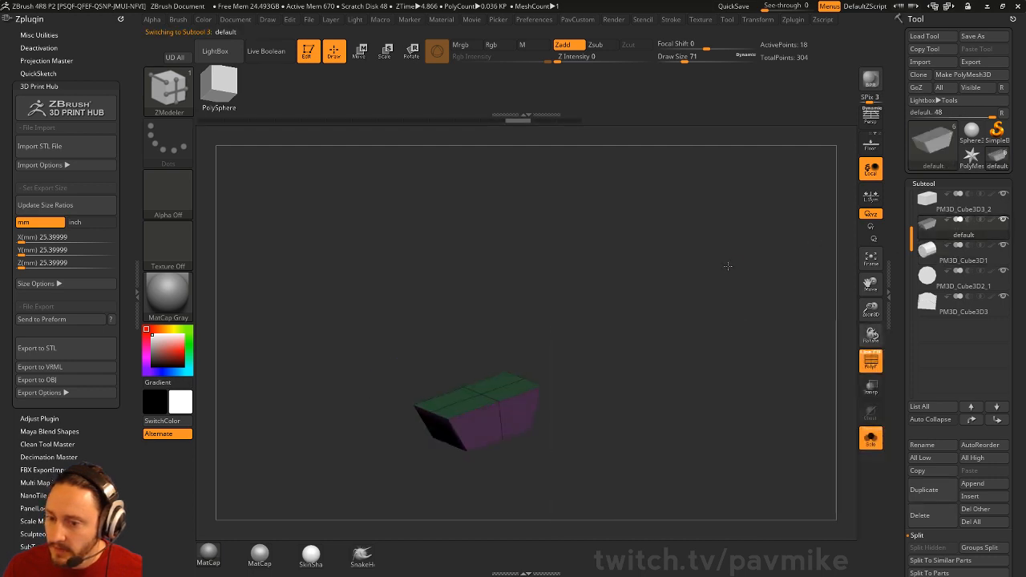
Step: Clear the canvas outside Edit mode and import screwtest.stl from the Desktop into the PolyMesh3D star tool with 3D Print Hub
left_click(306, 59)
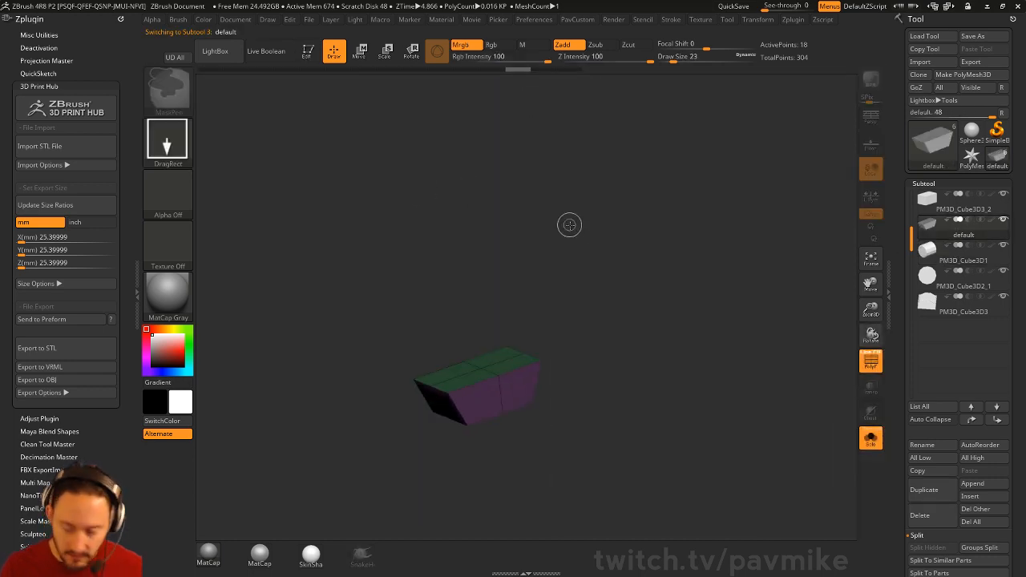
key("ctrl+n")
left_click(970, 158)
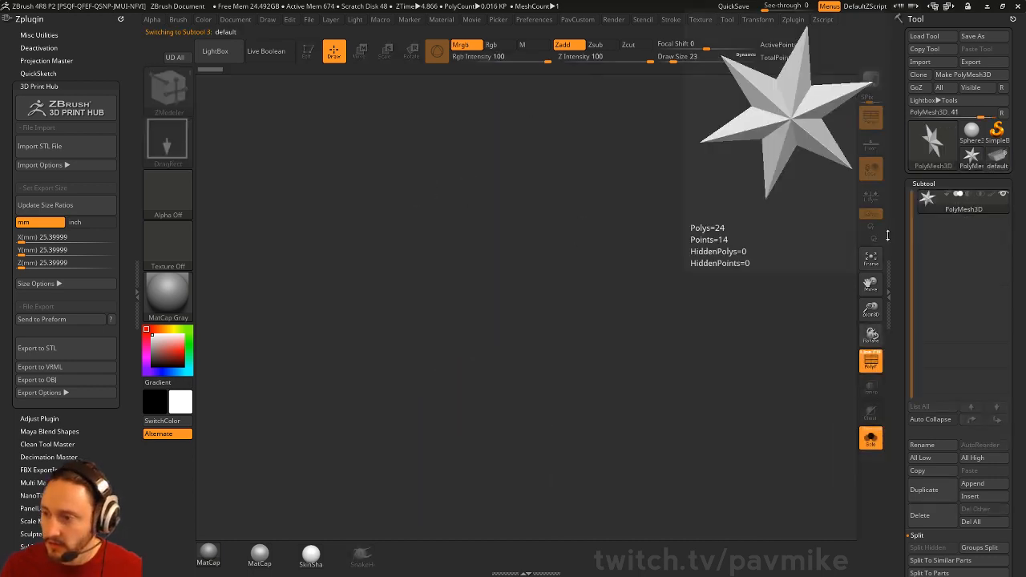
left_click(67, 146)
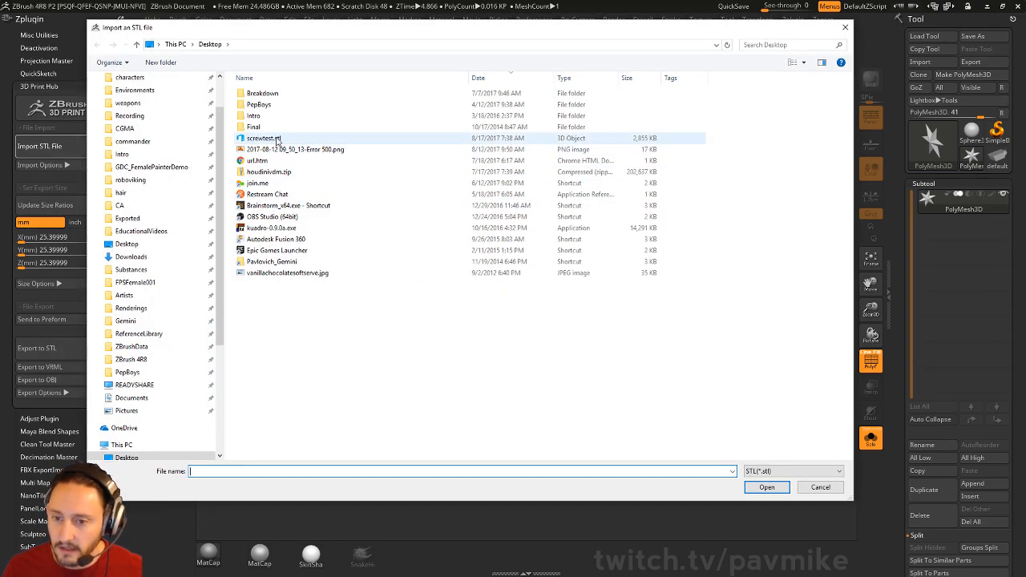
double_click(276, 140)
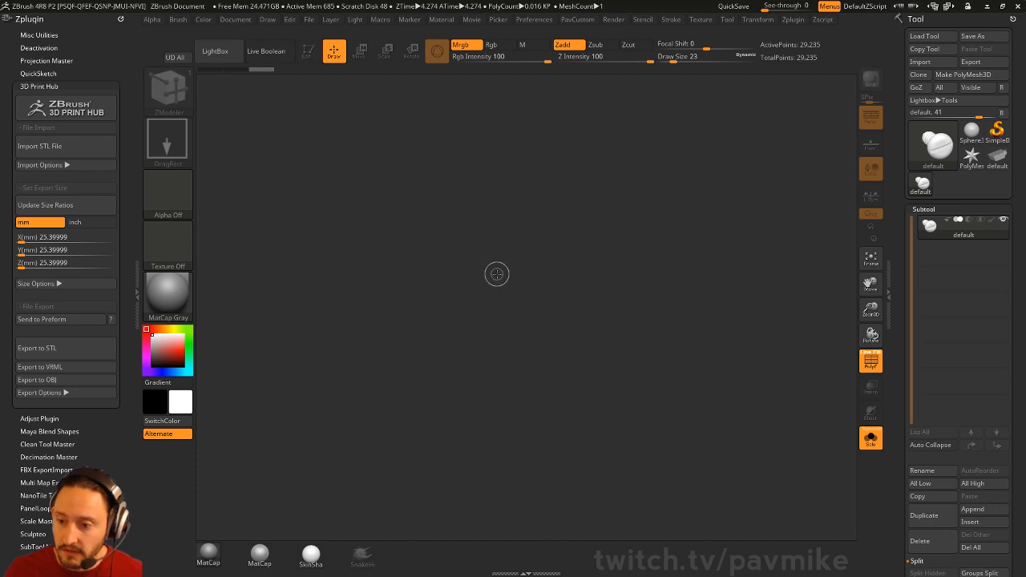
Step: Place the newly imported screw on the canvas in Edit mode, frame it and turn off PolyFrame
left_click_drag(495, 272, 533, 291)
key("t")
key("f")
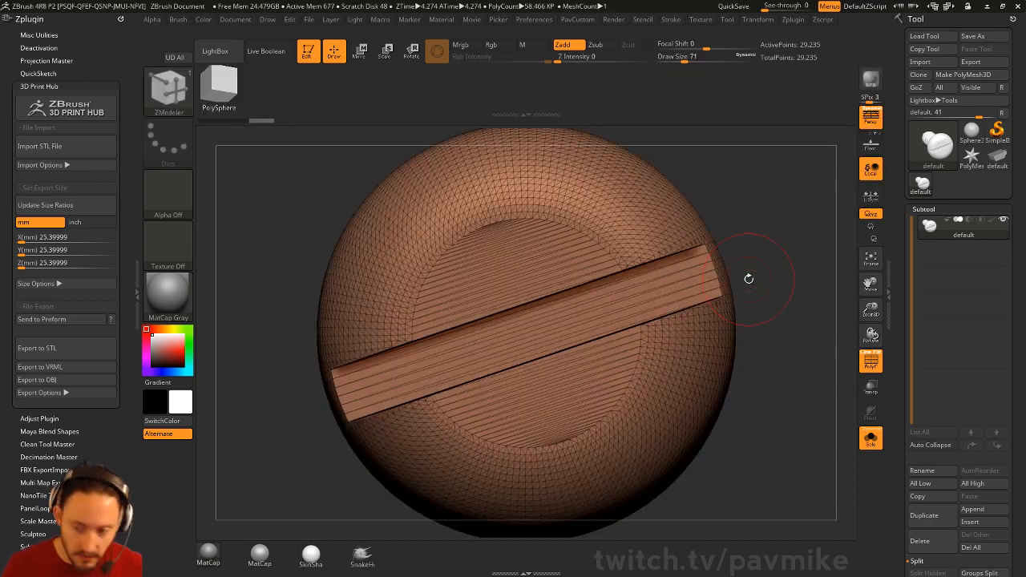
left_click(870, 361)
mouse_move(801, 222)
left_mouse_down()
mouse_move(698, 142)
mouse_move(686, 159)
mouse_move(697, 212)
left_mouse_up()
left_click_drag(619, 221, 774, 198)
Step: Switch to the robot tool and turn off Solo so that all its subtools are shown
left_click(996, 161)
left_click_drag(664, 332, 813, 433)
left_click(870, 438)
left_click_drag(765, 370, 797, 363)
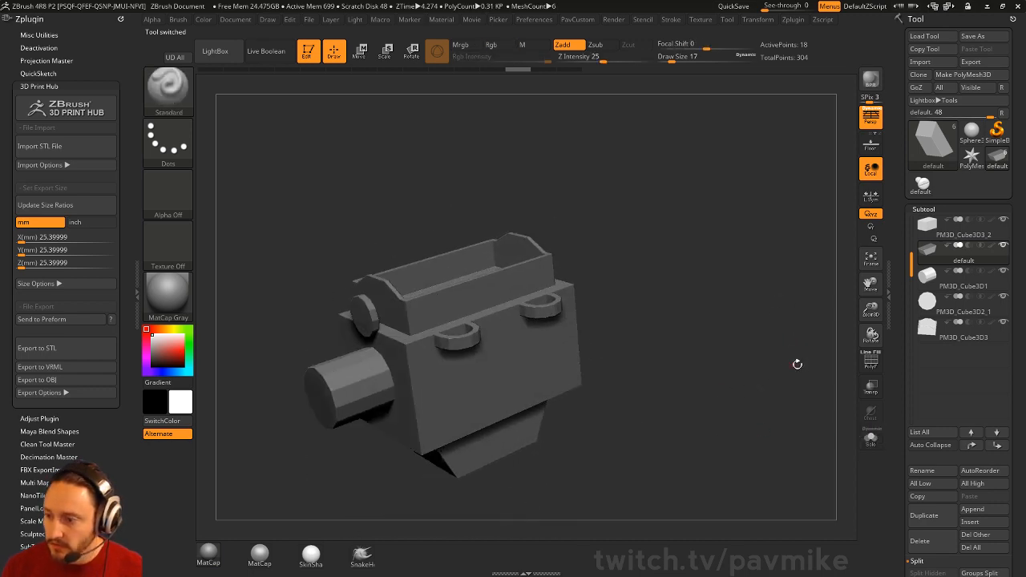
Step: Append the imported screw to the robot as a subtool and make it the active subtool
left_click(971, 510)
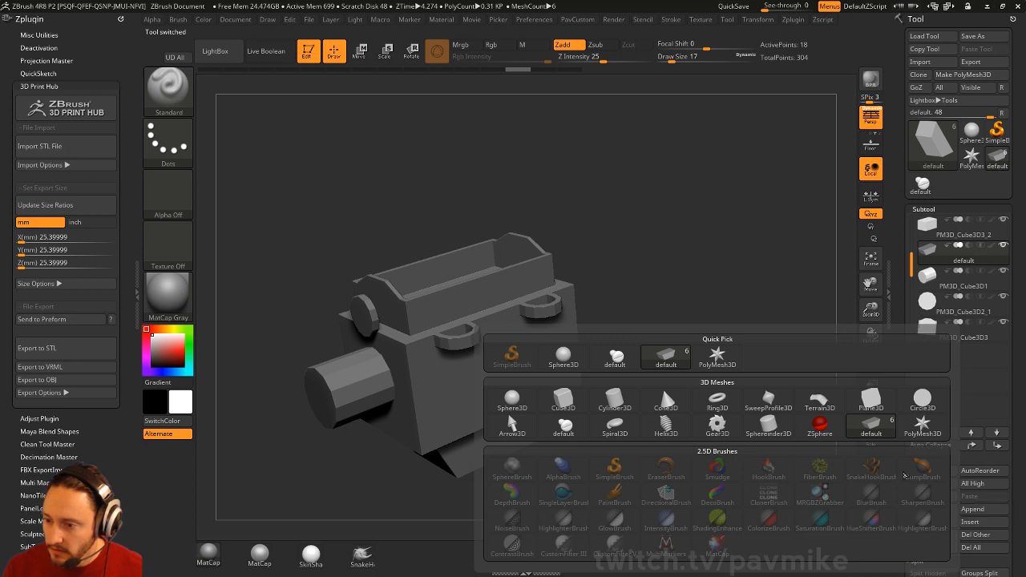
left_click(572, 432)
left_click_drag(731, 361, 609, 376, "alt")
left_click(954, 365)
Step: Rotate the screw upright with its head on top and scale it down to fit the robot's mounting loops
key("w")
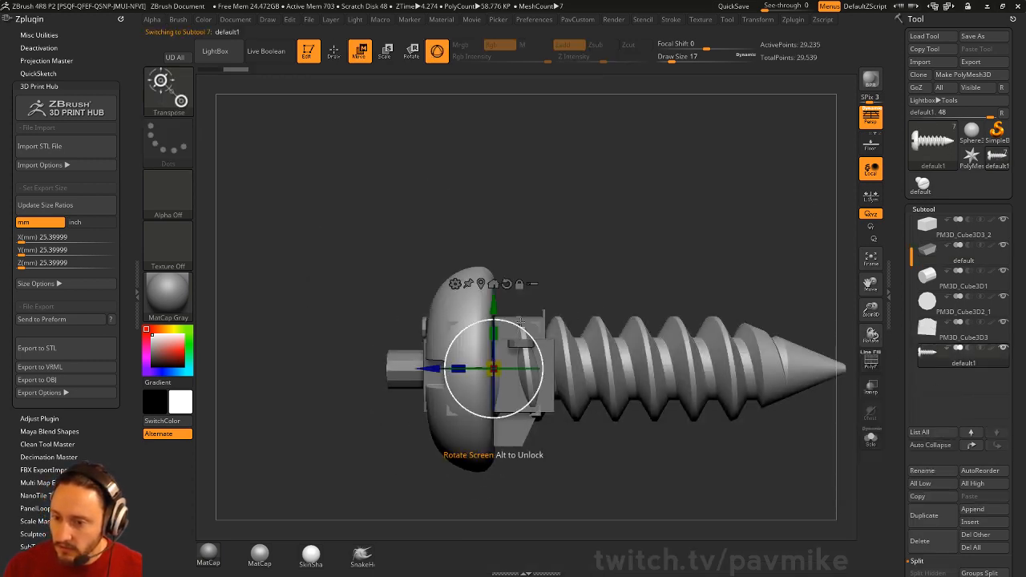
left_click_drag(521, 343, 541, 397)
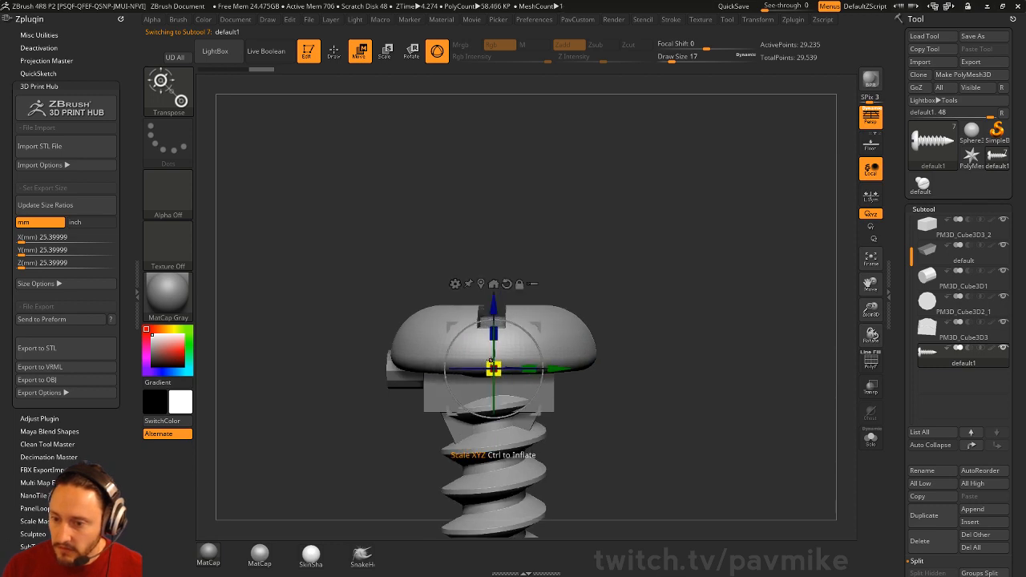
left_click_drag(494, 369, 384, 372)
Step: Move the screw out beside the robot's body, shrink it further and lower it to the mounting loop's height
left_click_drag(585, 294, 676, 294)
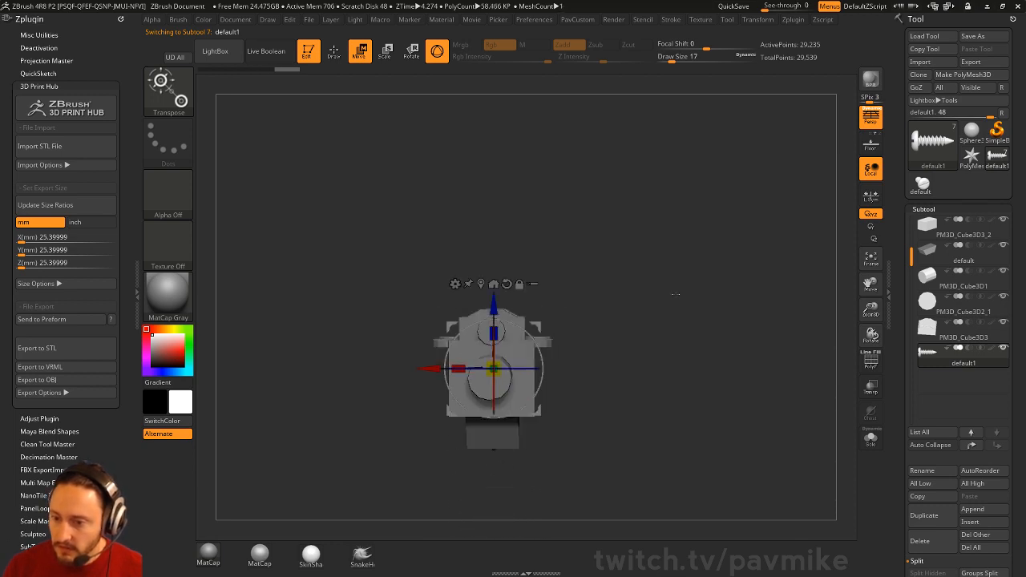
left_click_drag(584, 269, 582, 276)
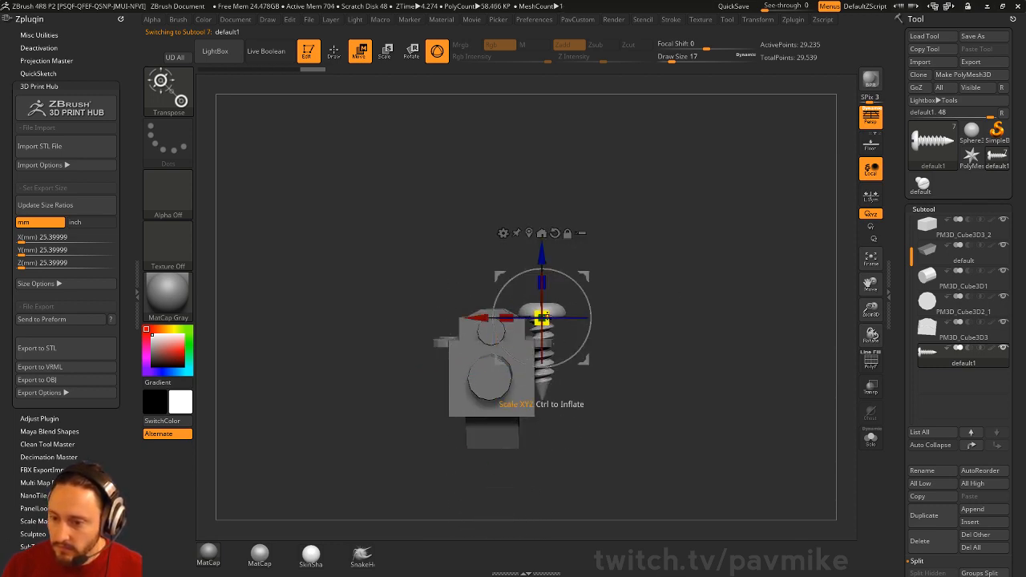
left_click_drag(536, 319, 537, 318)
left_click_drag(543, 257, 543, 273)
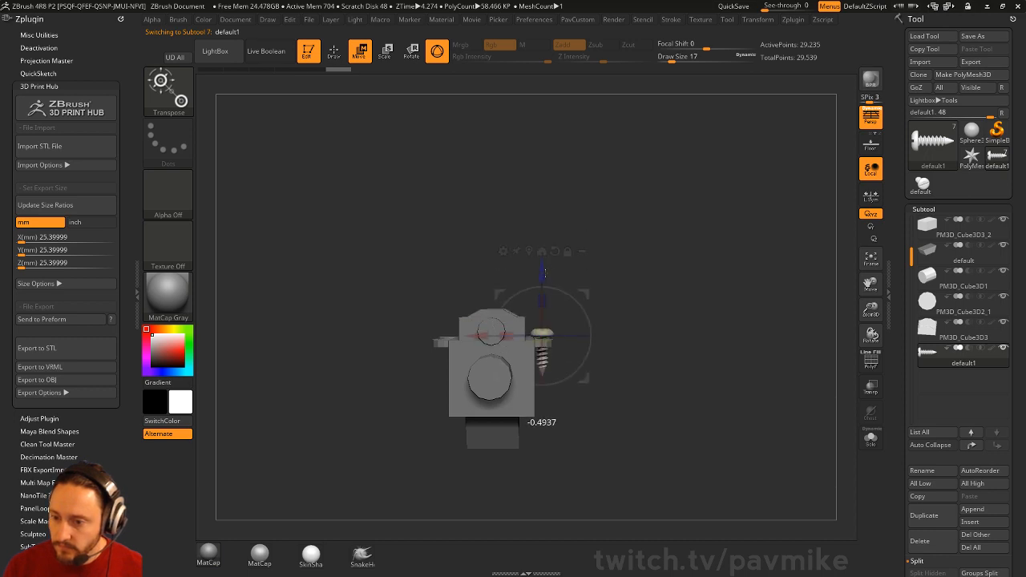
Step: Slide the screw along the body's length toward the mounting loop nearest the large cylinder
key("q")
mouse_move(781, 325)
left_mouse_down()
mouse_move(698, 332)
mouse_move(764, 340)
mouse_move(721, 335)
left_mouse_up()
key("w")
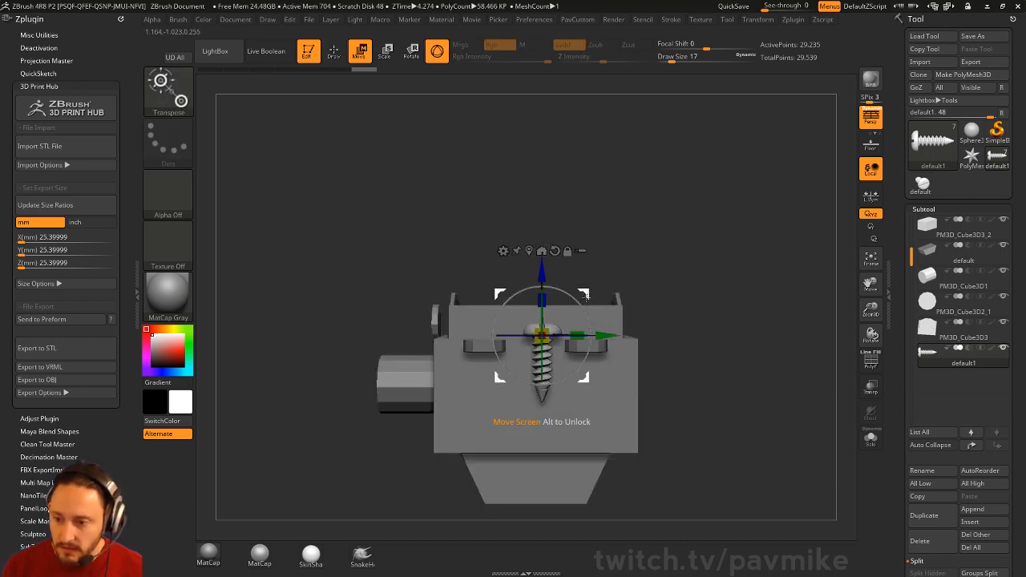
left_click_drag(605, 335, 551, 333)
Step: Center the screw in the mounting loop from the end view, scale it down slightly and lower it onto the loop
key("q")
left_click_drag(681, 324, 769, 316)
key("w")
left_click_drag(573, 290, 591, 285, "alt")
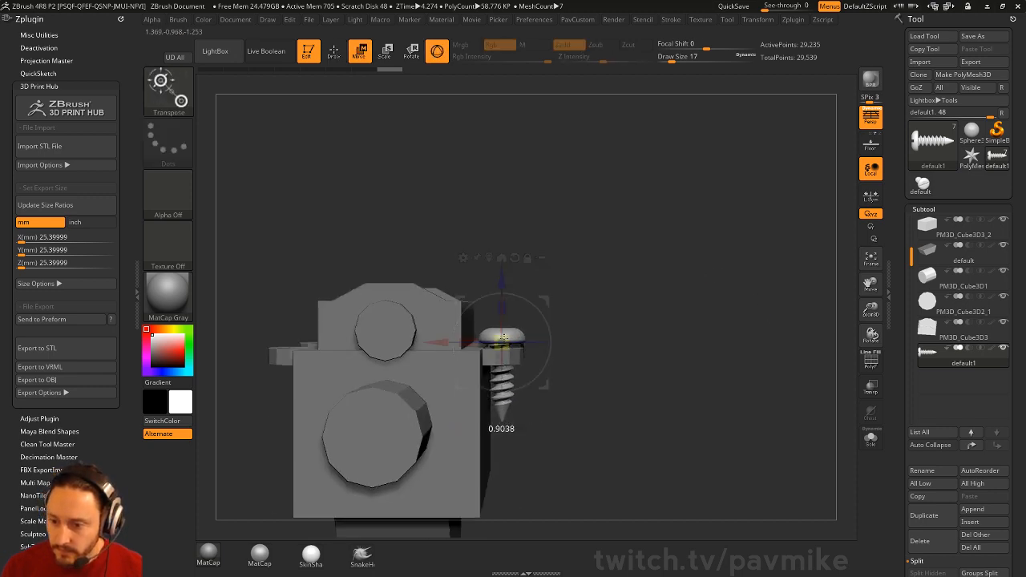
left_click_drag(503, 336, 503, 338)
left_click_drag(502, 280, 501, 284)
key("q")
mouse_move(698, 280)
left_mouse_down()
mouse_move(671, 307)
mouse_move(737, 280)
mouse_move(776, 312)
mouse_move(762, 288)
mouse_move(768, 361)
mouse_move(774, 346)
mouse_move(760, 310)
left_mouse_up()
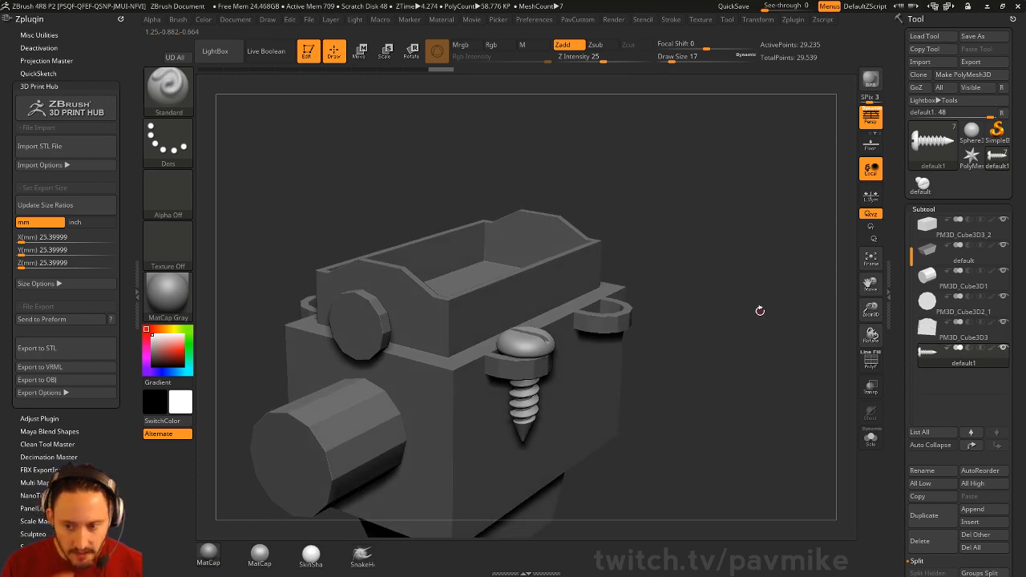
Step: Examine the fastener meshes in the IMM ModelKit brush and return to the Standard brush
key("b")
key("i")
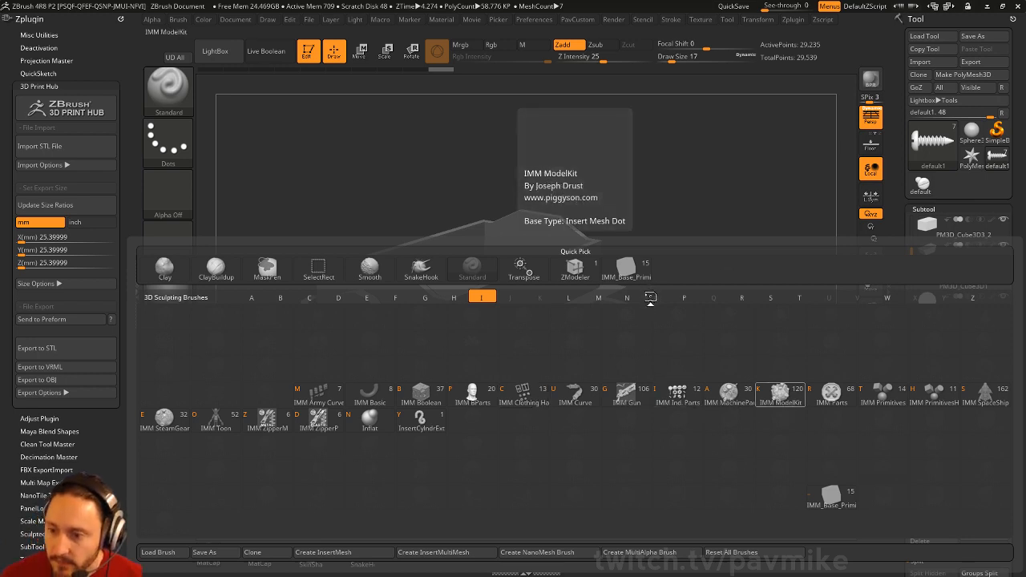
key("k")
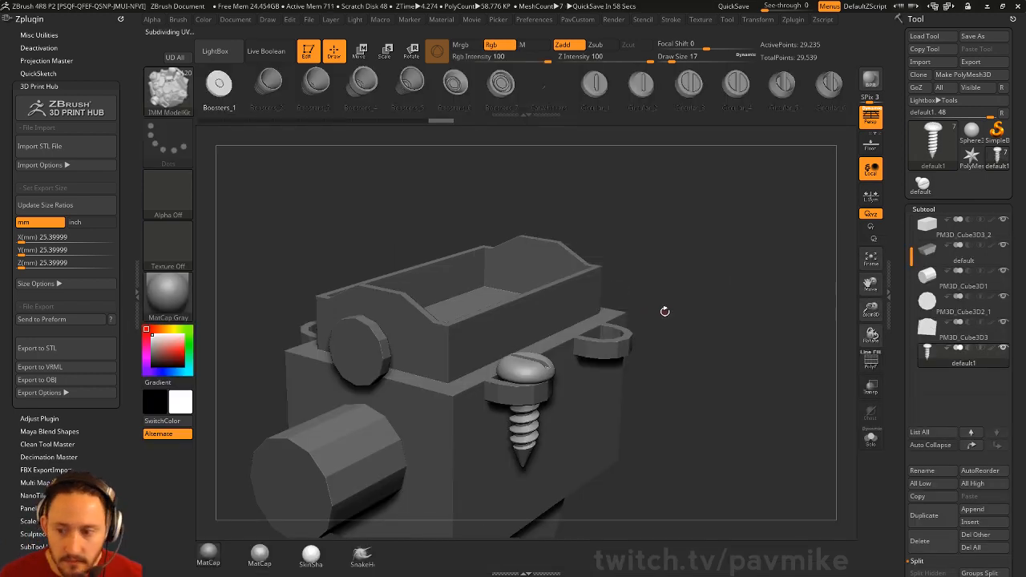
key("m")
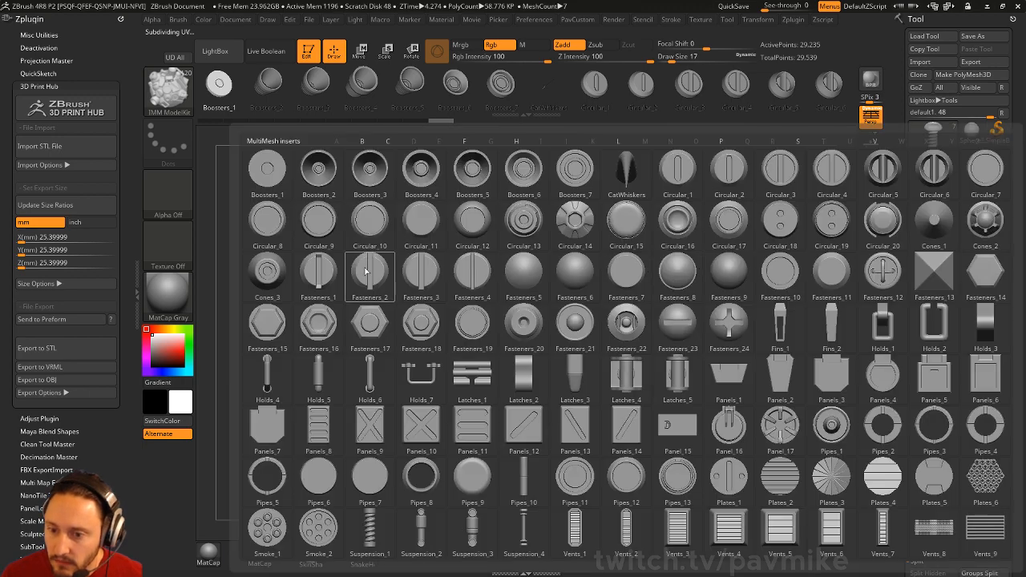
mouse_move(323, 271)
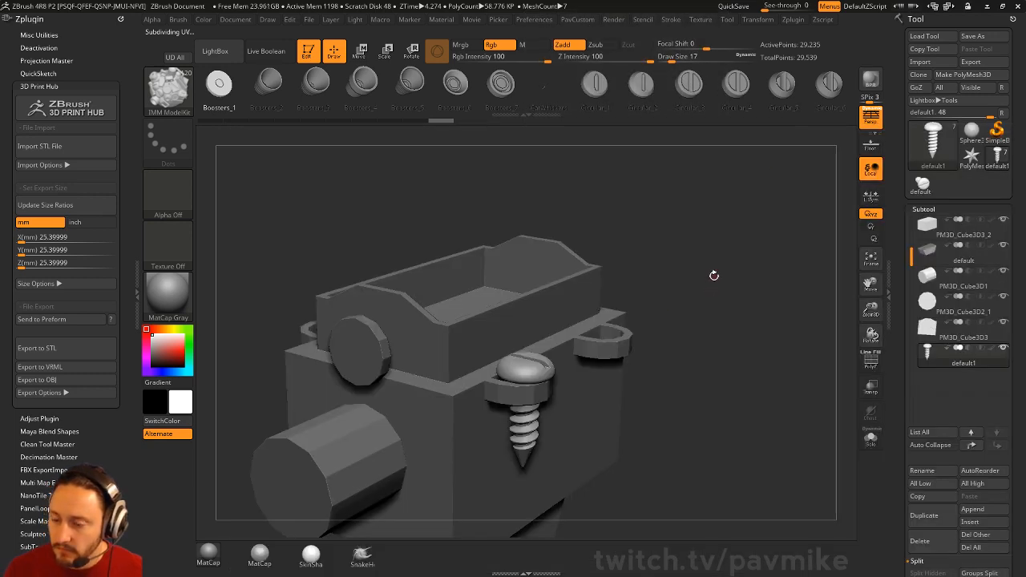
key("b")
key("s")
key("t")
Step: Set the draw size to 33 and lower the screw slightly so its head sits on the mounting loop
mouse_move(714, 275)
left_mouse_down()
mouse_move(730, 250)
mouse_move(704, 277)
left_mouse_up()
key("s")
key("s")
key("w")
left_click_drag(528, 311, 528, 319)
key("q")
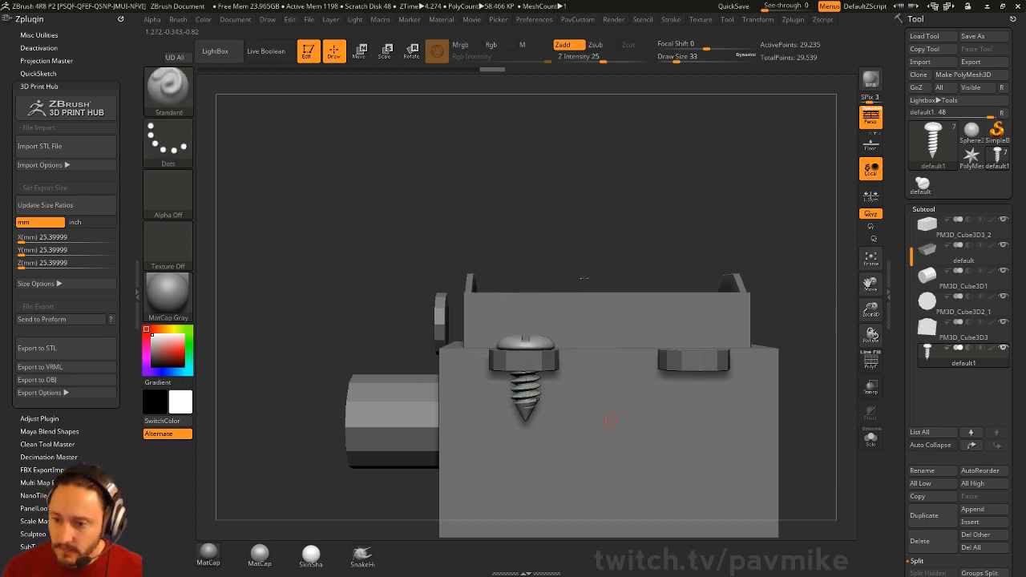
Step: From the top view, nudge the screw so it sits centered in its mounting loop
mouse_move(705, 257)
left_mouse_down("alt")
mouse_move(698, 233)
mouse_move(716, 377)
left_mouse_up("alt")
key("w")
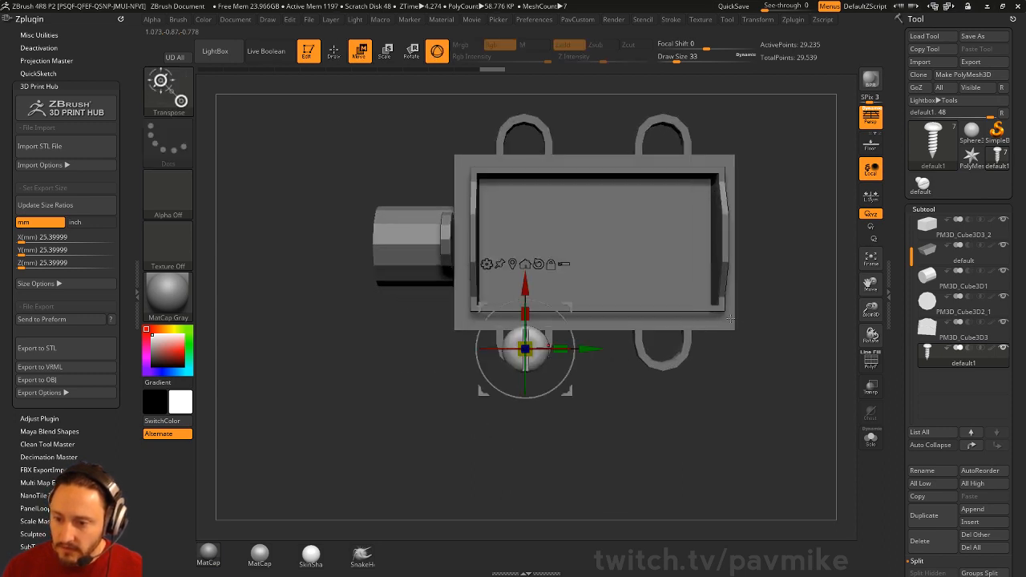
left_click_drag(568, 307, 567, 302)
key("q")
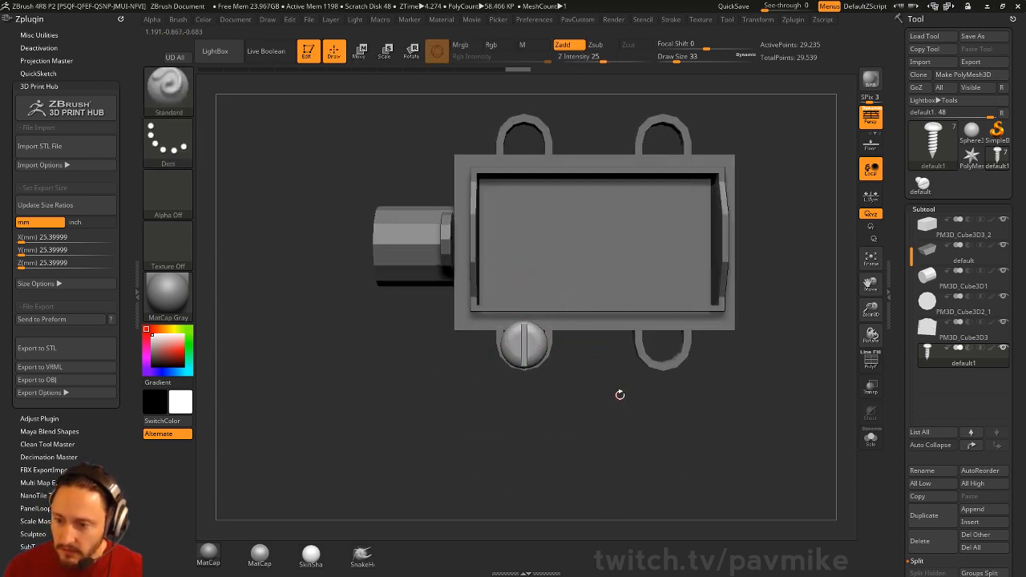
Step: Copy the screw along the same side of the body onto the second mounting loop
left_click_drag(620, 393, 488, 415, "alt")
key("w")
left_click_drag(456, 368, 596, 367, "ctrl")
key("q")
mouse_move(753, 383)
left_mouse_down()
mouse_move(756, 286)
mouse_move(729, 345)
mouse_move(793, 271)
left_mouse_up()
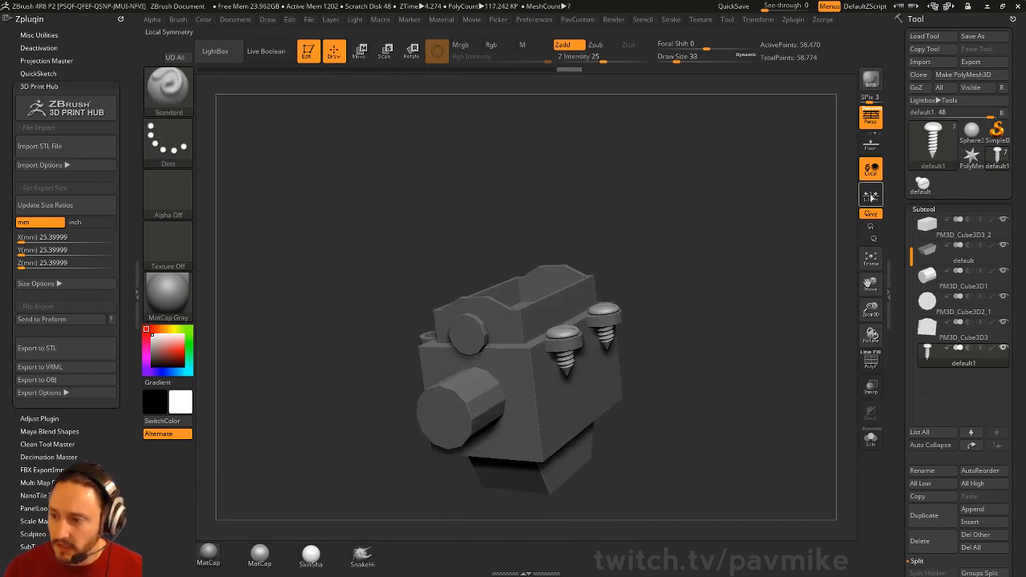
Step: Mirror the pair of screws across the body and apply Mirror And Weld so all four mounting loops hold a screw
left_click_drag(775, 217, 788, 234)
key("1")
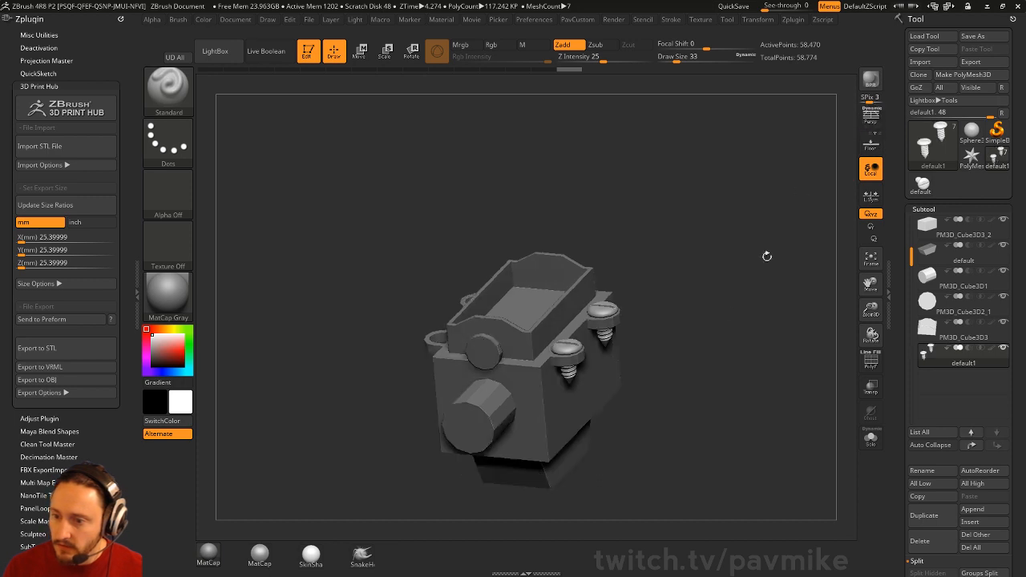
key("1")
left_click(732, 275)
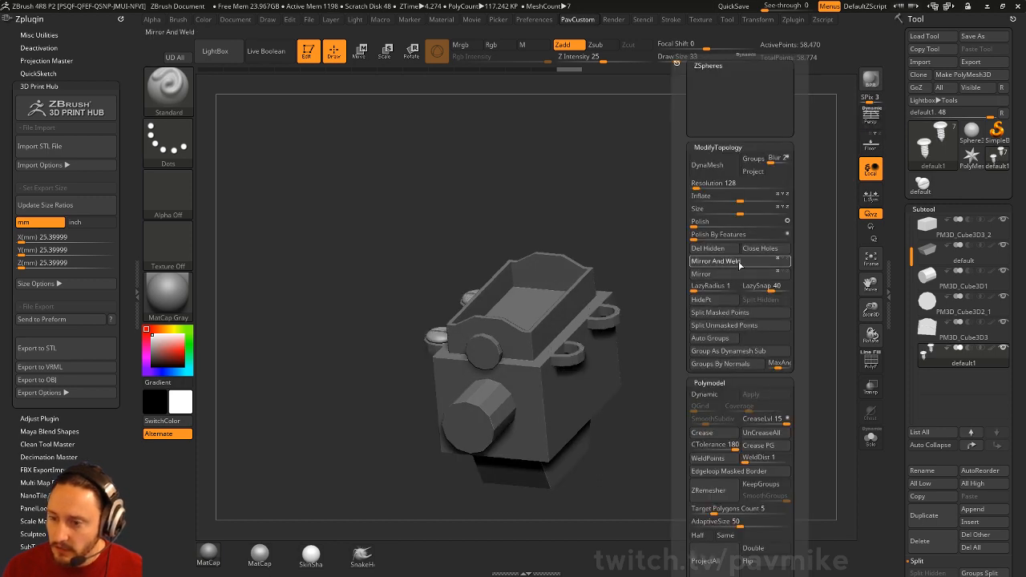
left_click(716, 261)
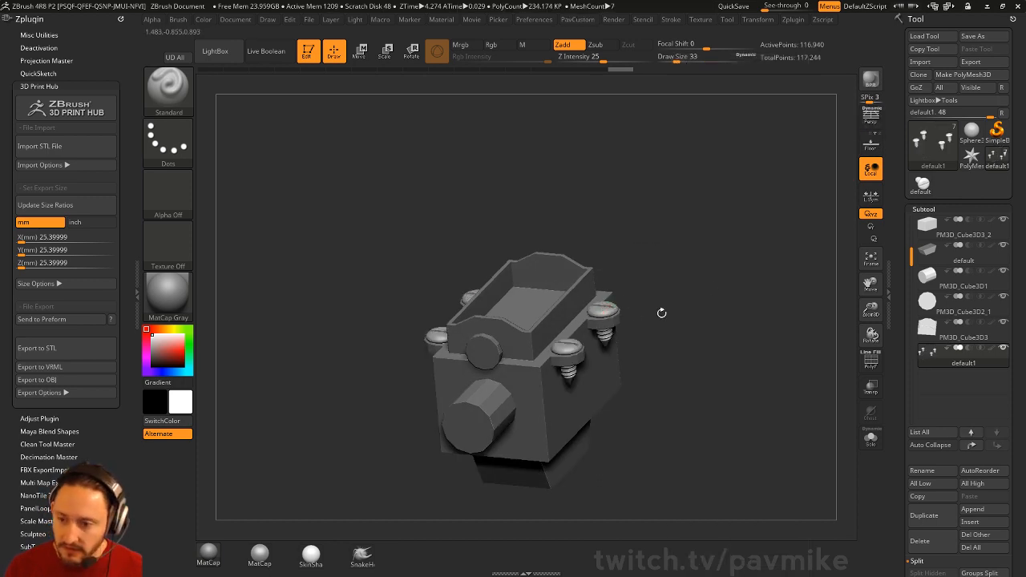
Step: Recall the stored Cust1 view and compare the robot's body and screws with the reference drawing
mouse_move(661, 313)
left_mouse_down()
mouse_move(705, 291)
mouse_move(762, 316)
left_mouse_up()
key("s")
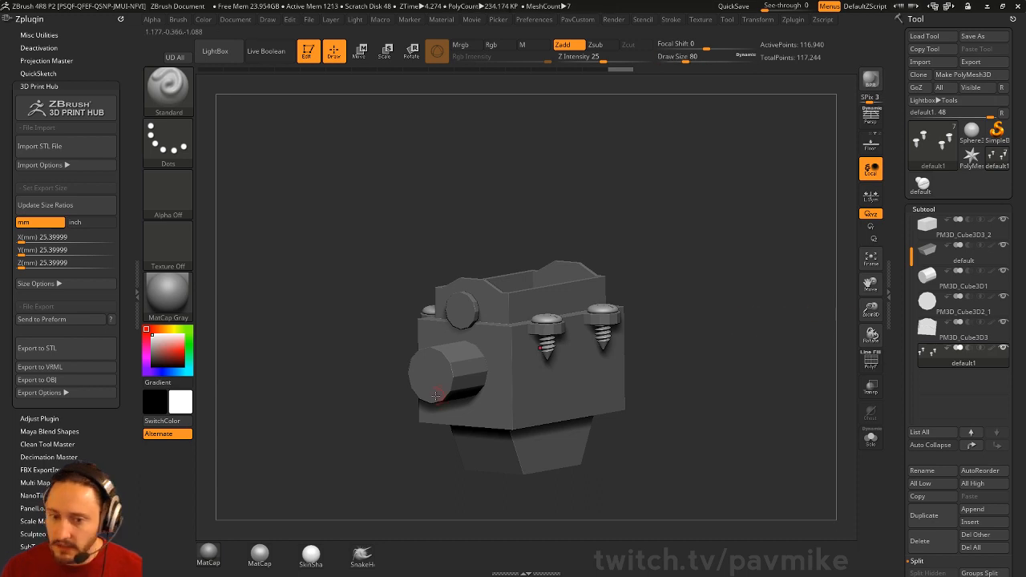
left_click(121, 19)
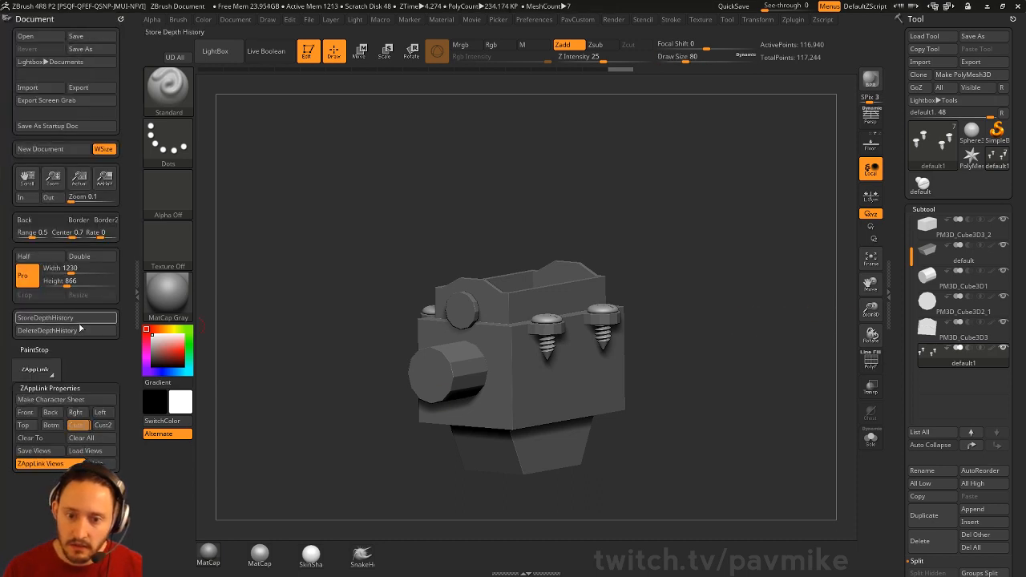
left_click(78, 425)
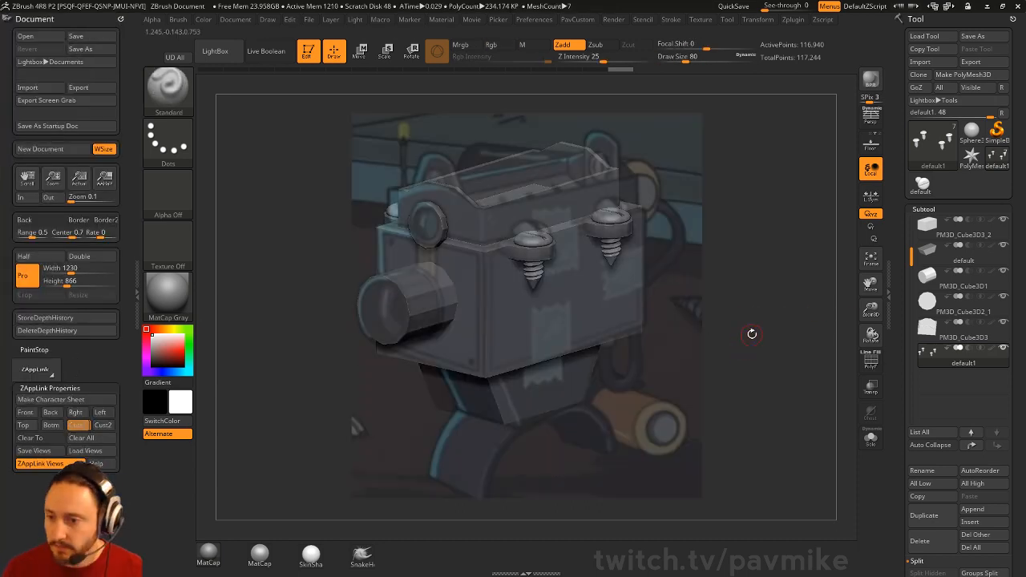
key("s")
left_click_drag(753, 330, 766, 324)
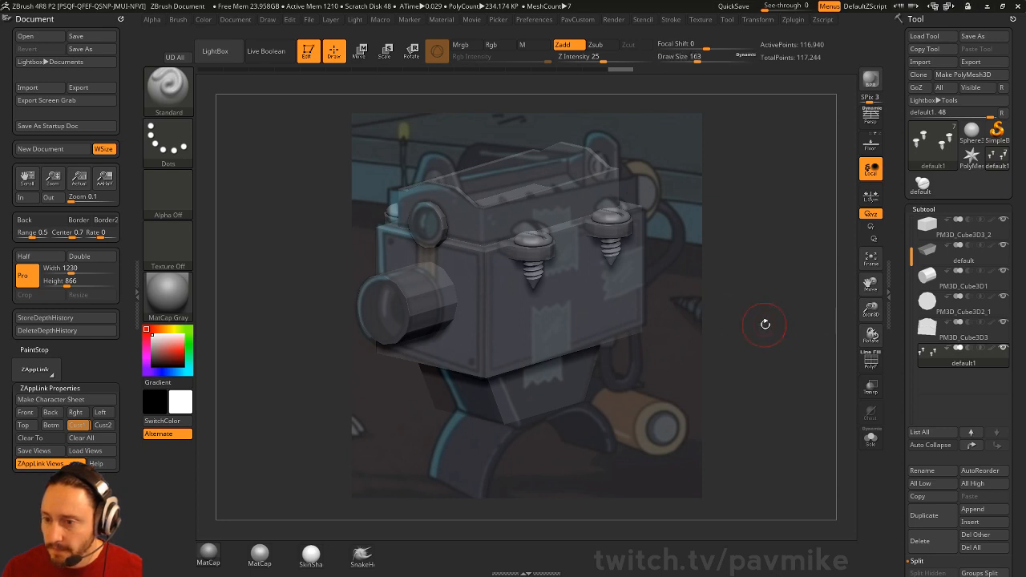
left_click(879, 121)
left_click(879, 121)
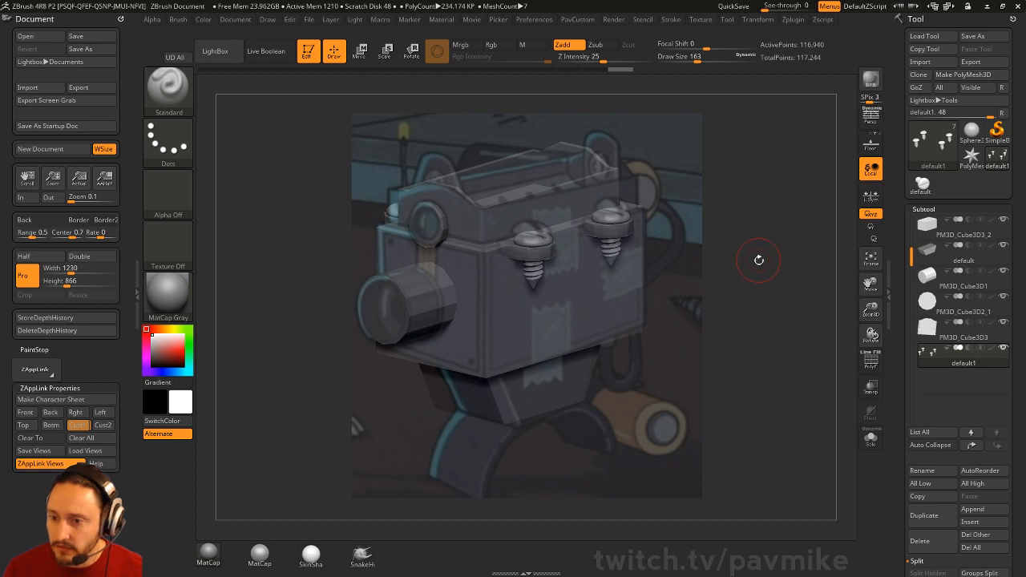
key("s")
left_click_drag(758, 261, 766, 269)
key("s")
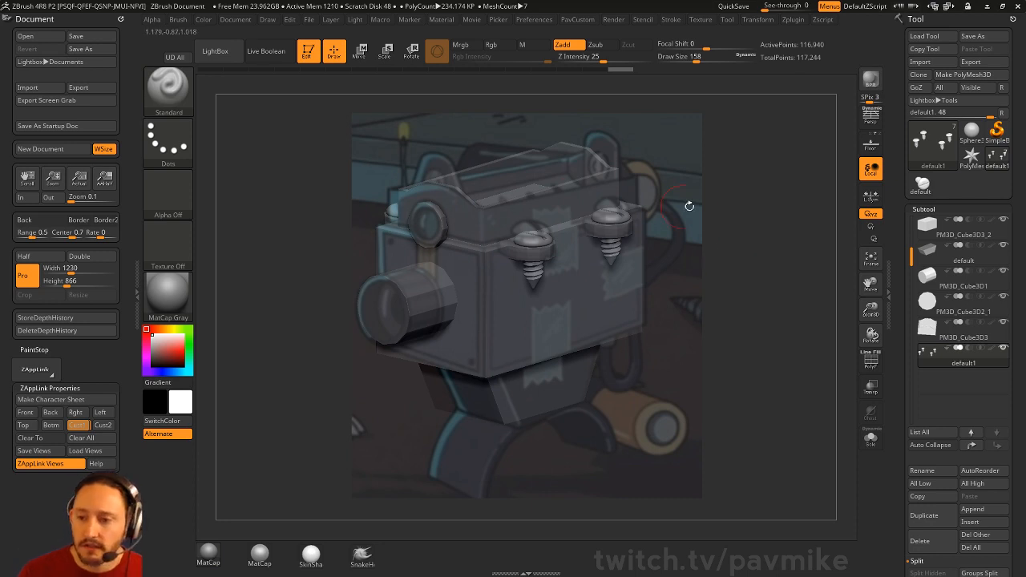
key("s")
left_click_drag(752, 212, 747, 212)
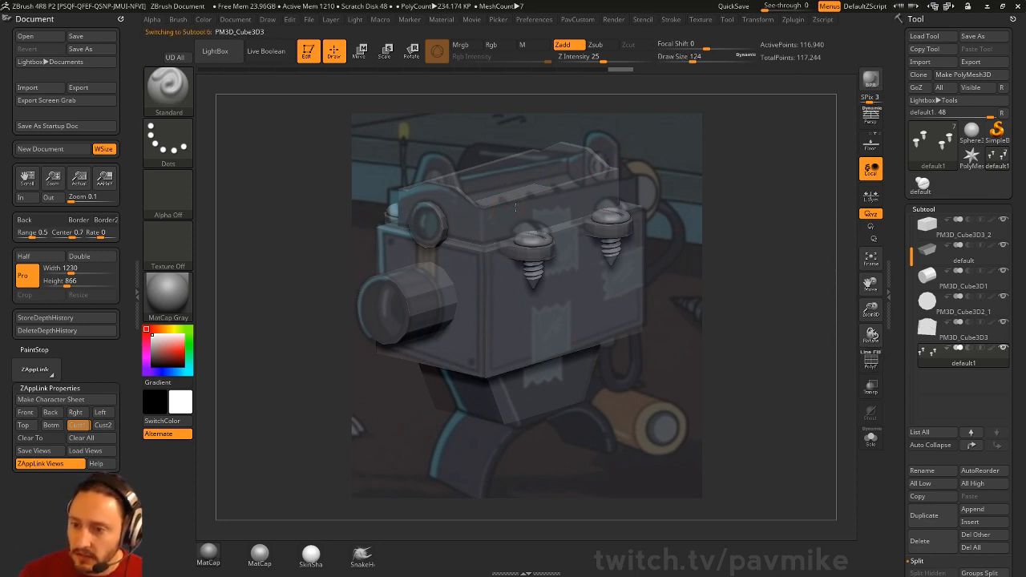
Step: Select the open tray on top of the body, display its polyframe, hide the reference image and set the draw size to 116
left_click(870, 363)
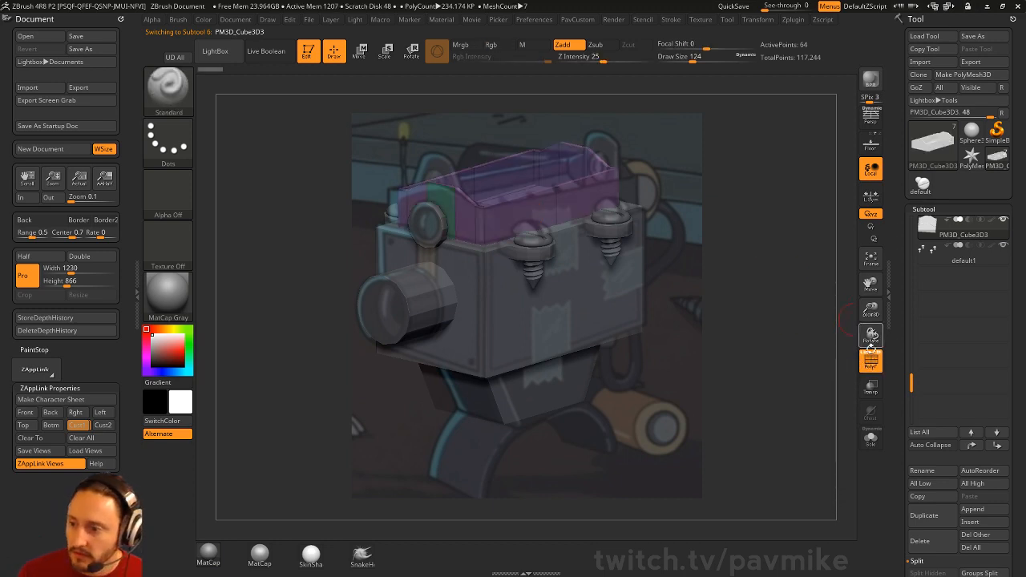
key("shift+z")
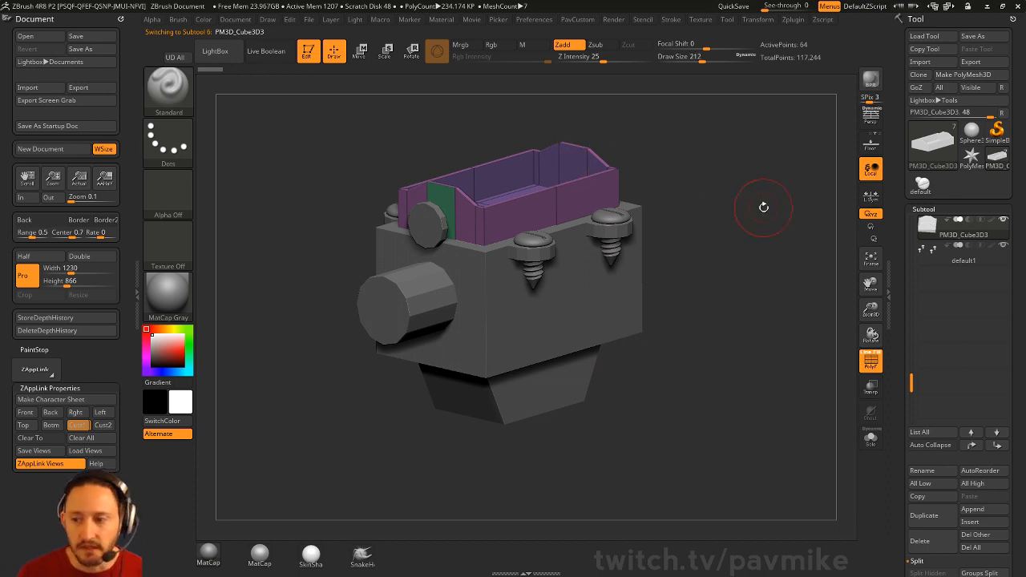
key("[")
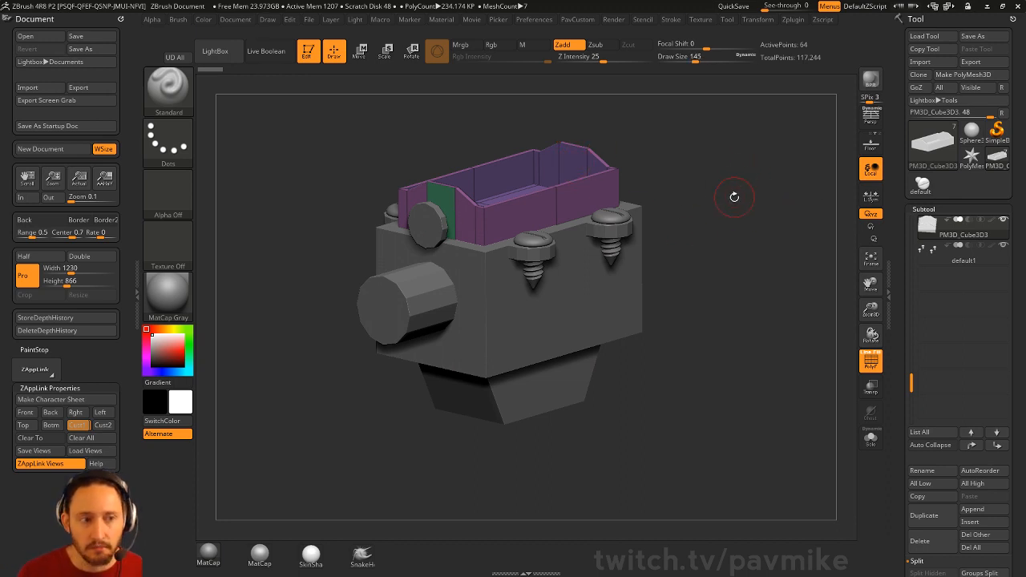
key("[")
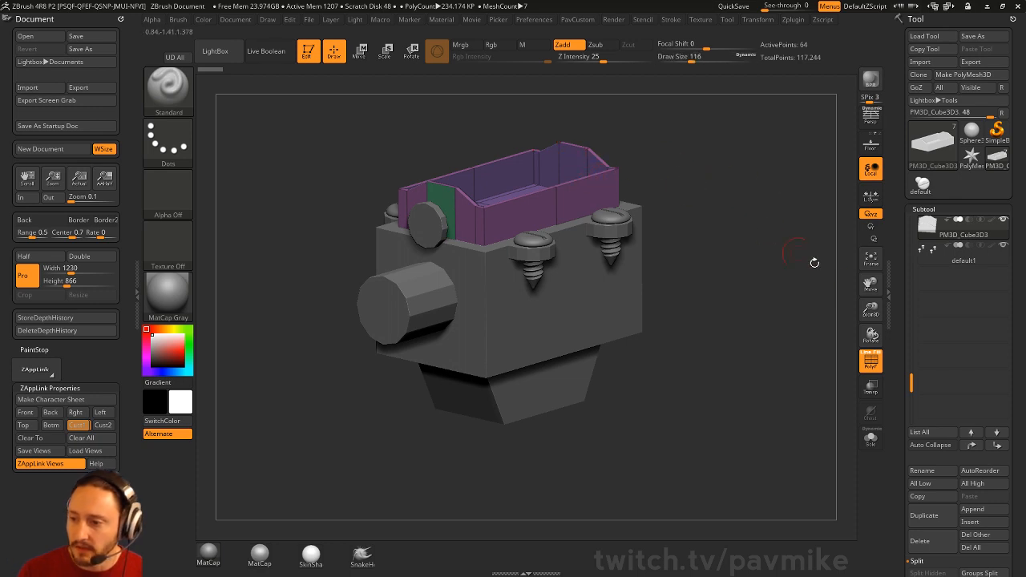
left_click(922, 515)
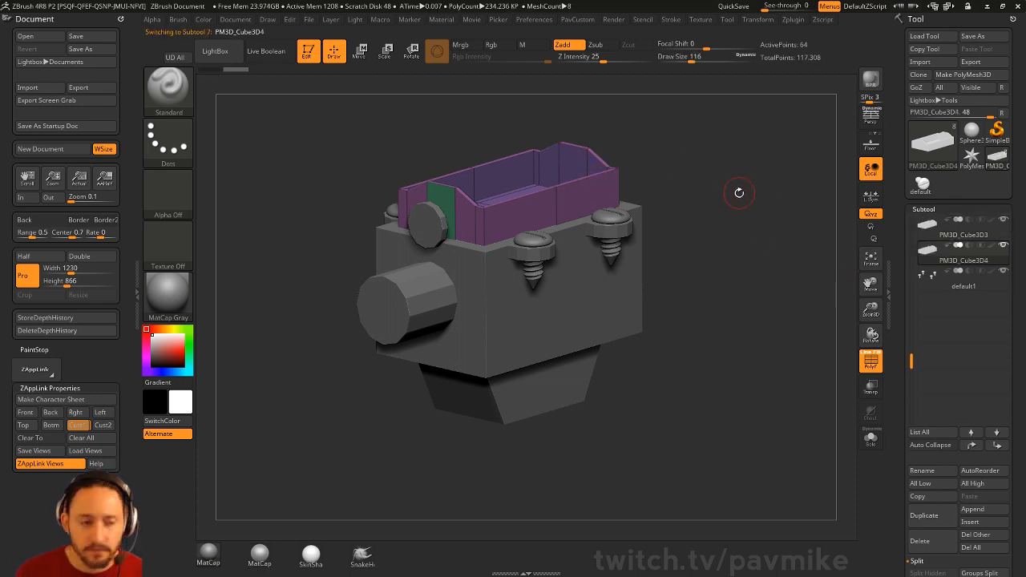
left_click(928, 545)
key("Return")
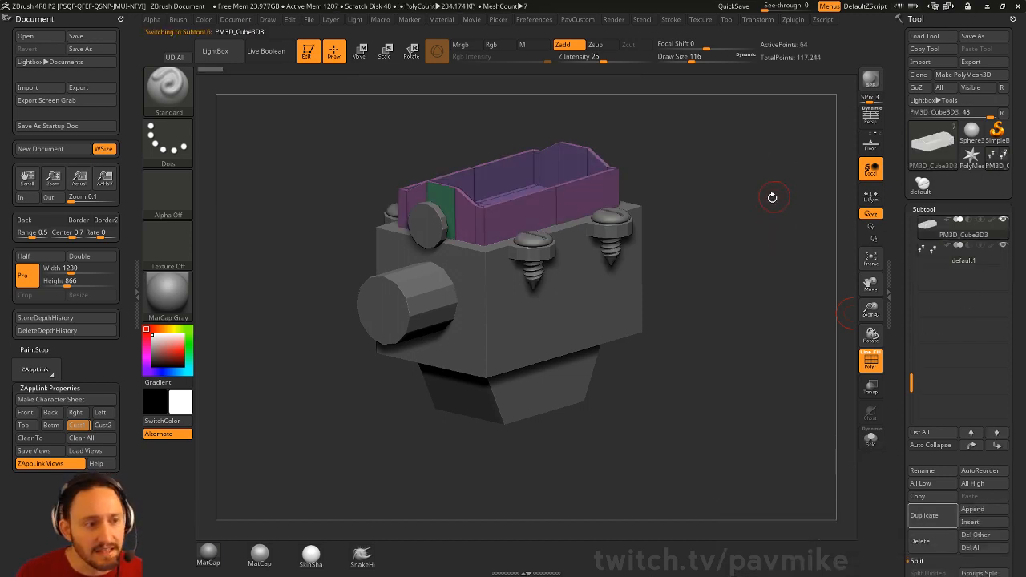
Step: Switch to the ZModeler brush and duplicate the tray subtool
mouse_move(772, 198)
left_mouse_down("alt")
mouse_move(785, 235)
mouse_move(769, 280)
left_mouse_up("alt")
key("b")
key("z")
key("m")
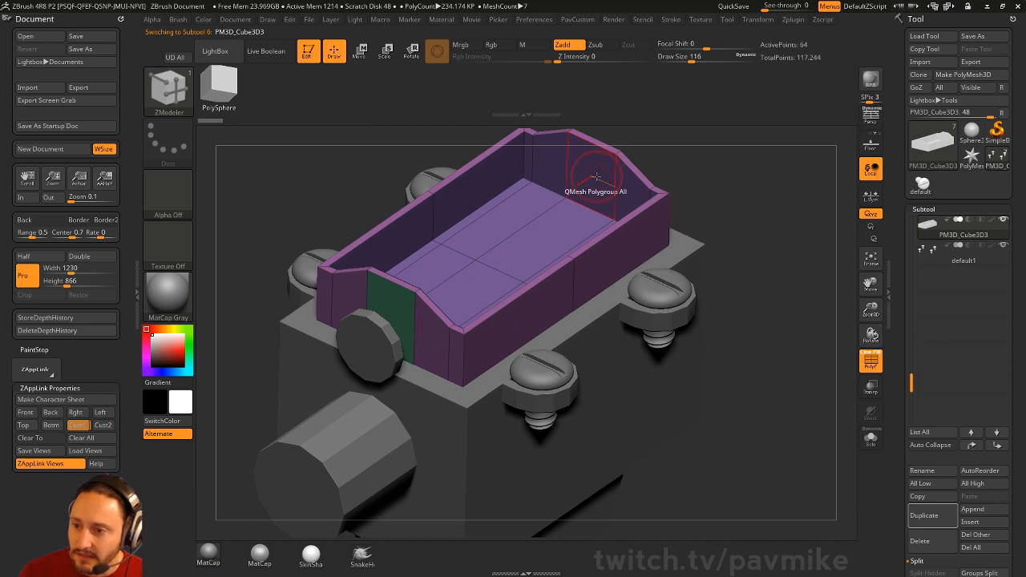
key("space")
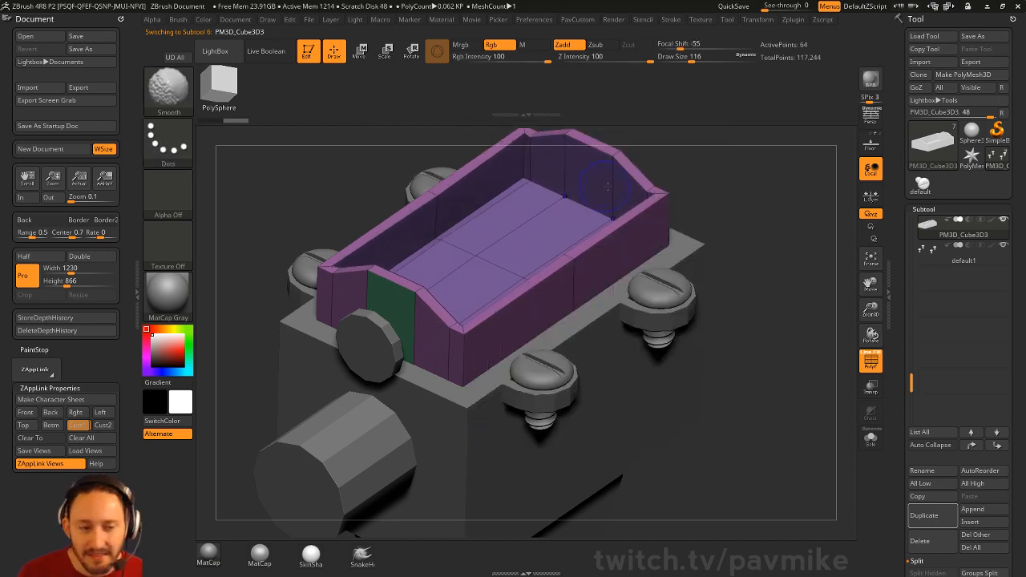
left_click_drag(804, 238, 786, 201)
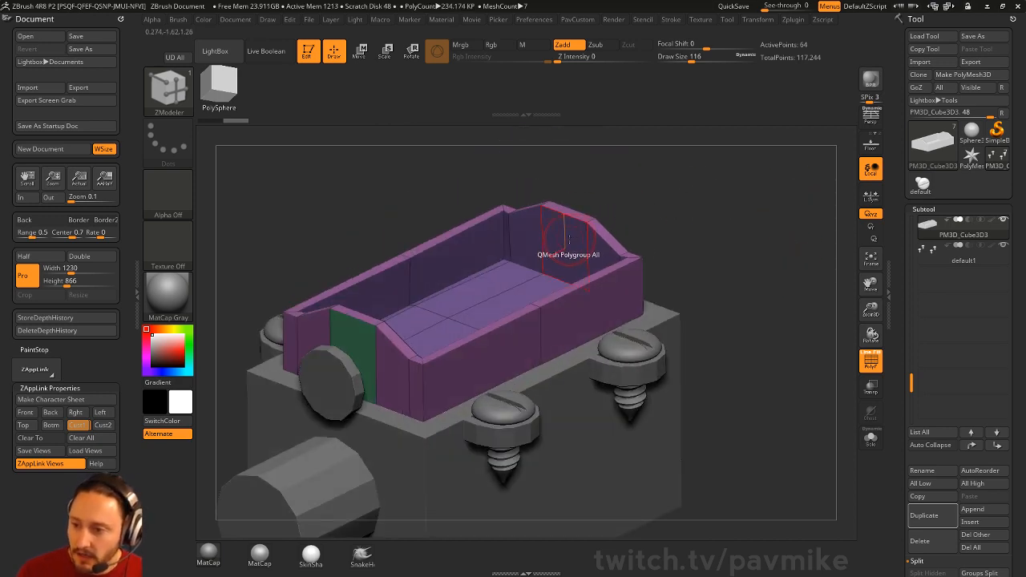
key("ctrl+shift+d")
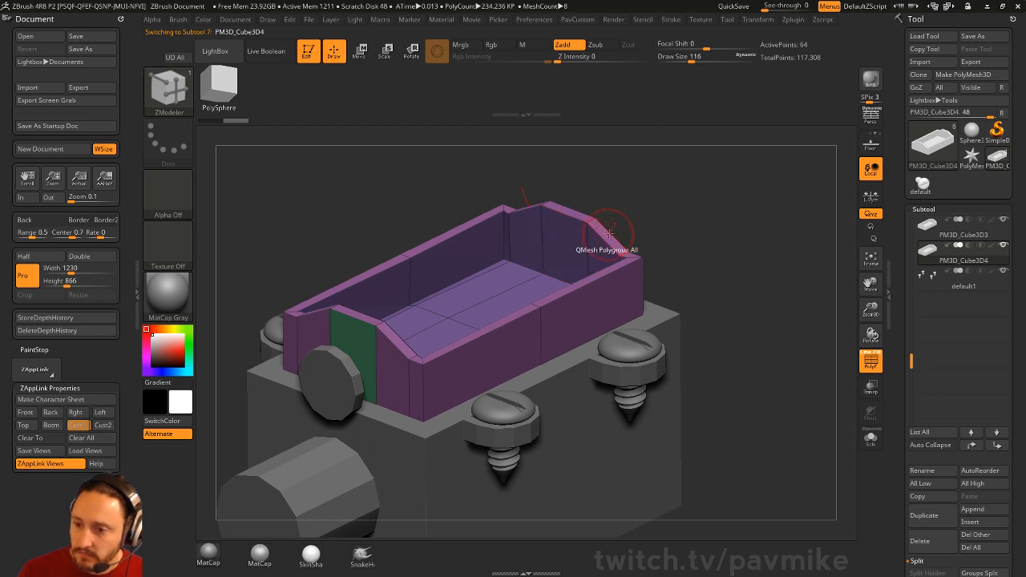
Step: Set the draw size to 94, isolate the duplicate tray's inner polygroup and delete its hidden outer faces
key("s")
left_click_drag(614, 231, 609, 230)
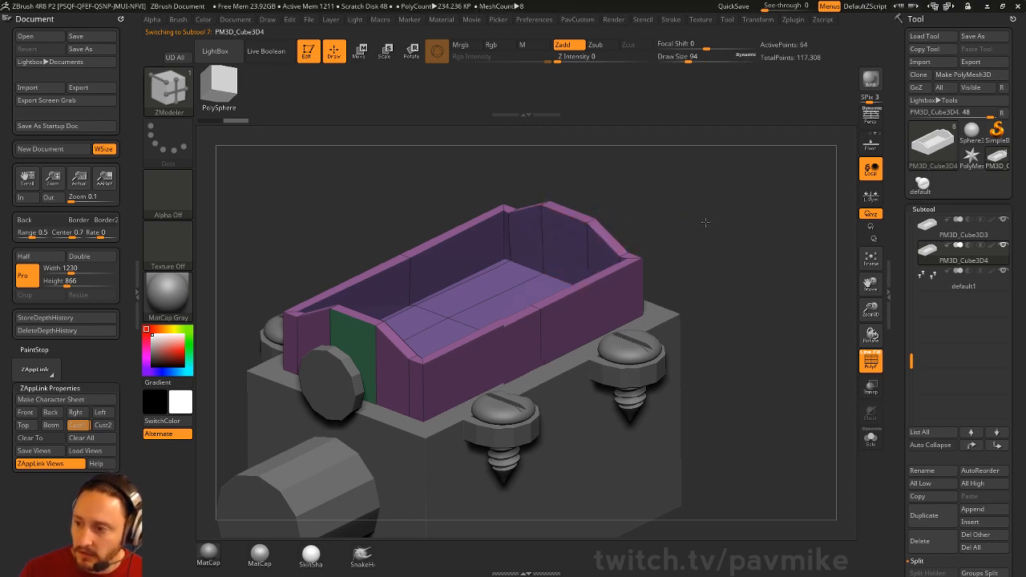
left_click_drag(703, 222, 719, 233)
key("ctrl+shift")
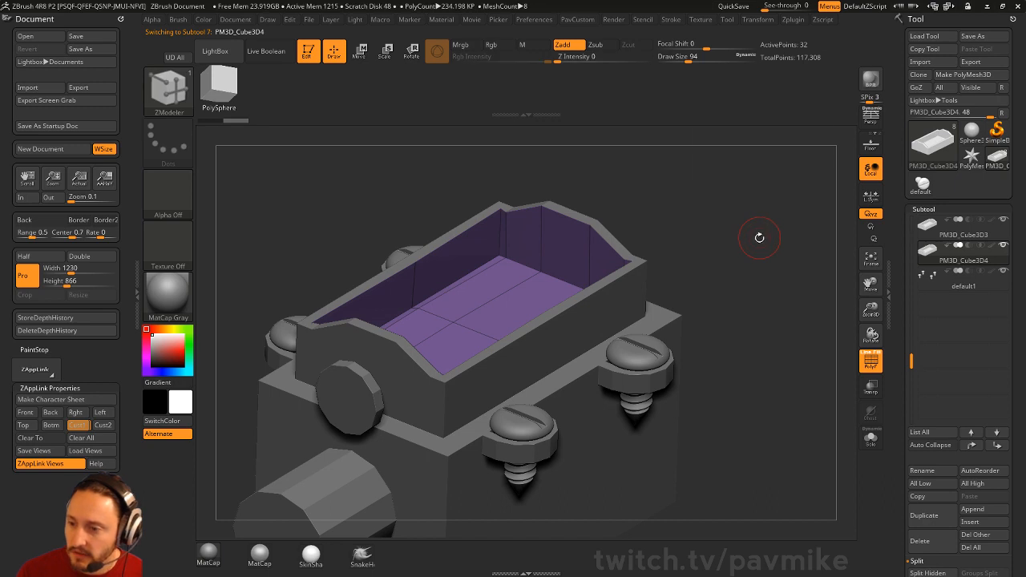
key("space")
left_click(747, 250)
Step: Solo the original tray, isolate its inner polygroup and delete the hidden faces
left_click(607, 234, "alt")
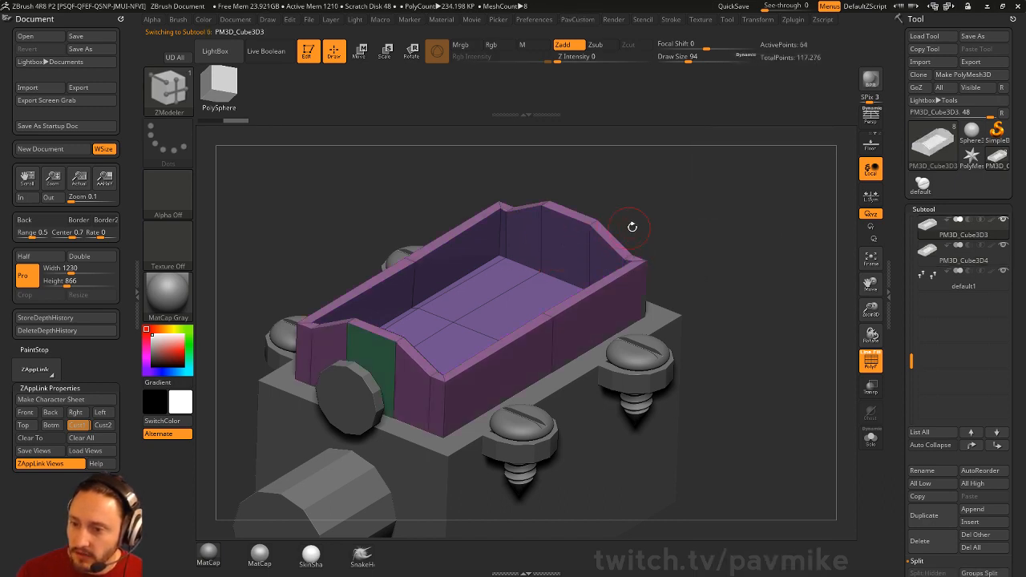
left_click(572, 240)
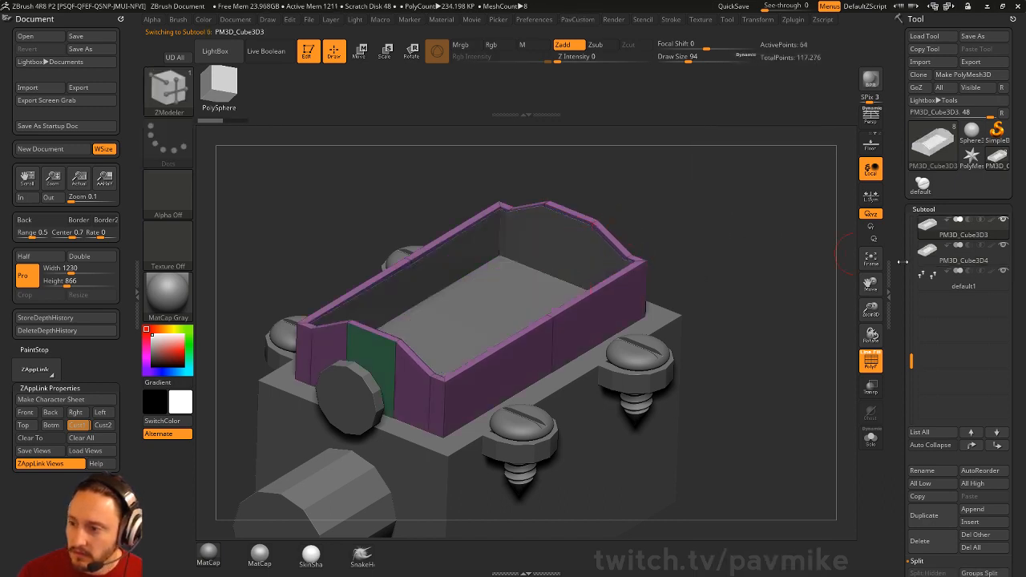
left_click(863, 446)
left_click(545, 265, "ctrl+shift")
key("2")
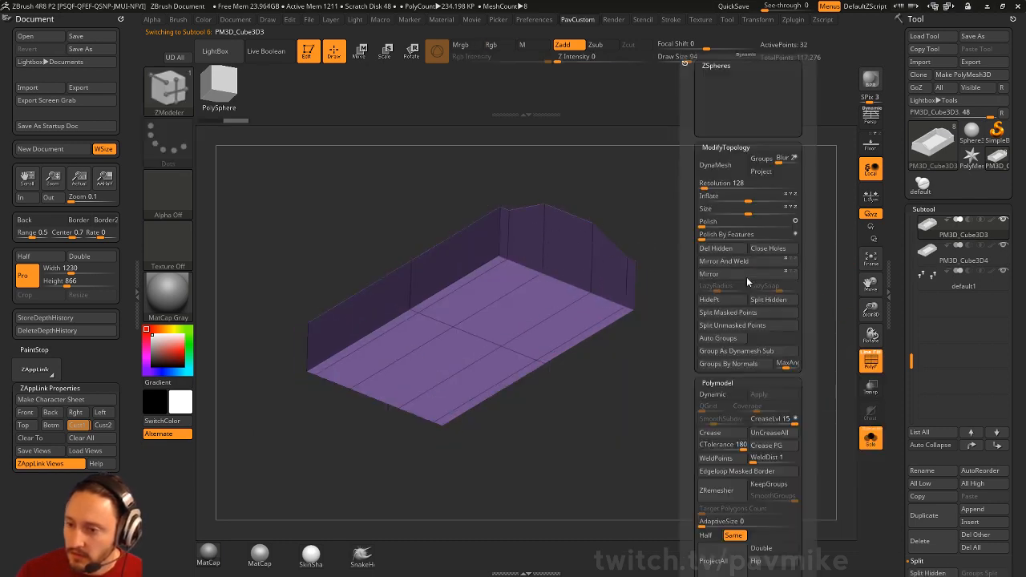
left_click(715, 247)
Step: Step back in the undo history of both the duplicate and the original tray to undo the face deletions
left_click(950, 256)
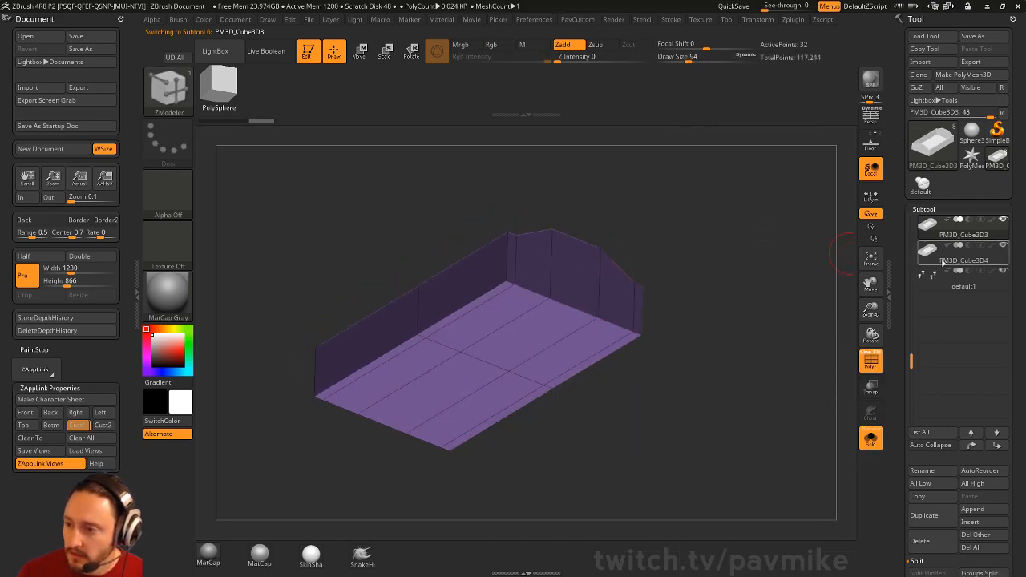
left_click_drag(780, 291, 799, 307)
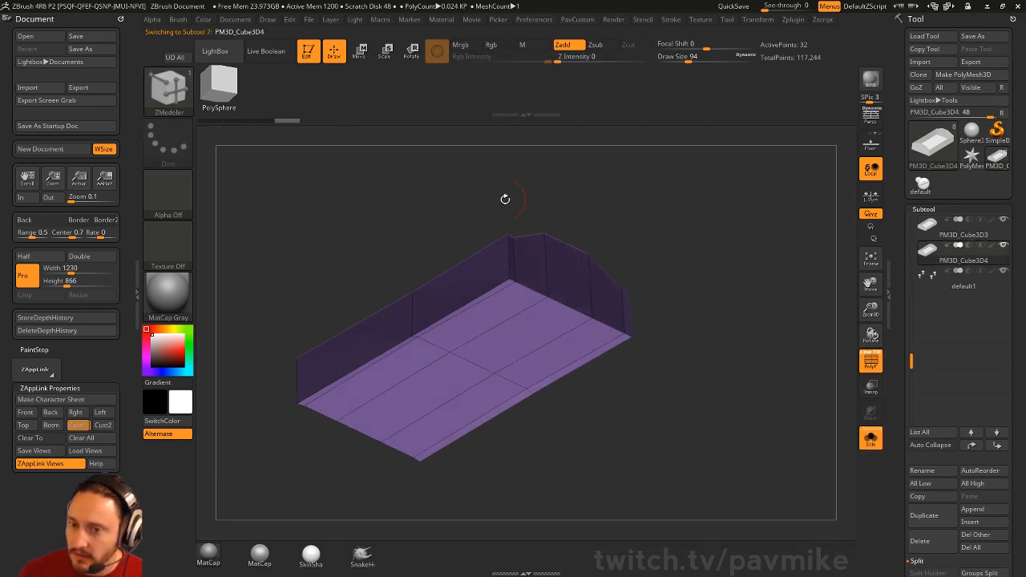
left_click_drag(269, 124, 240, 117)
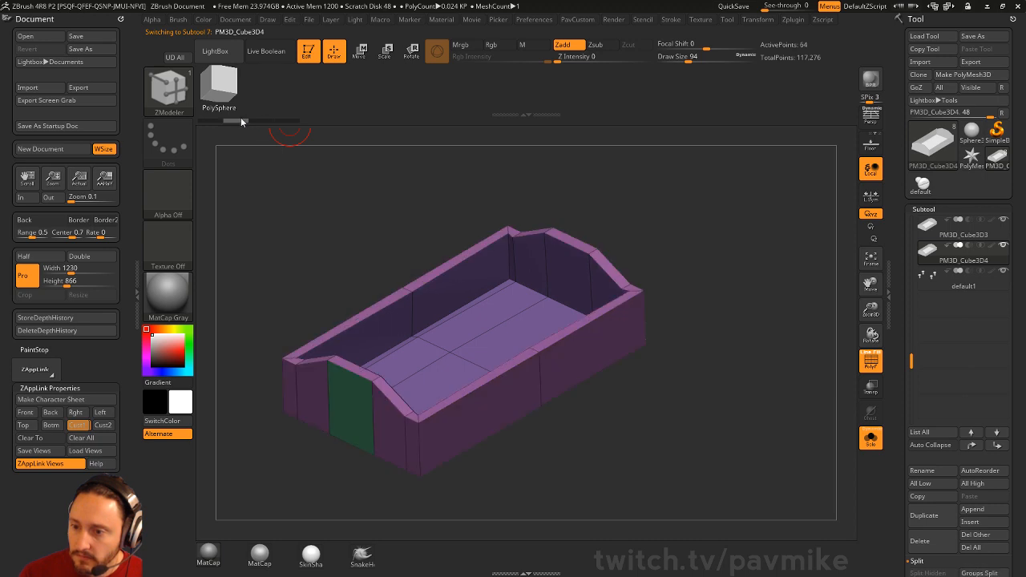
left_click(954, 238)
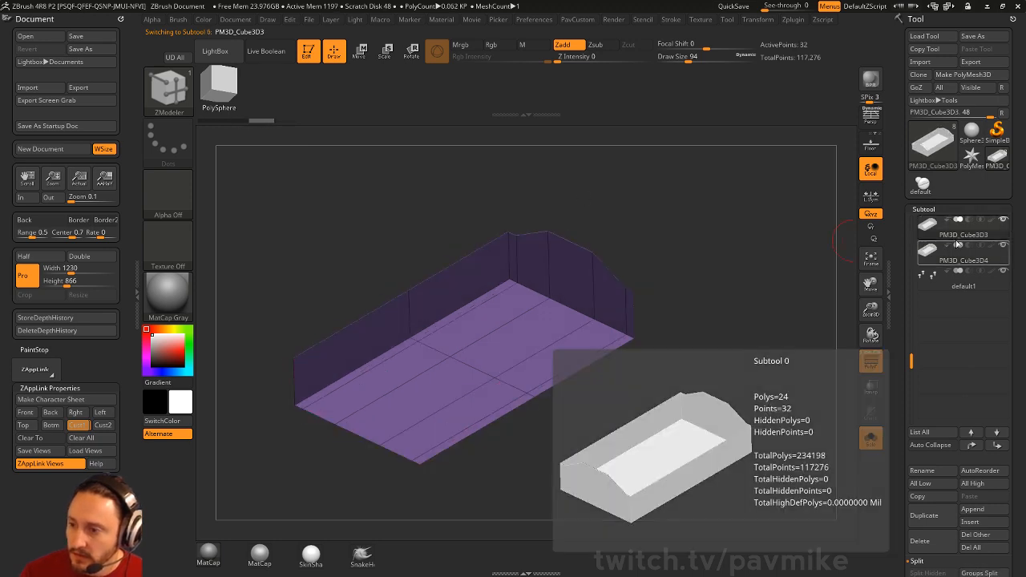
left_click_drag(236, 122, 216, 122)
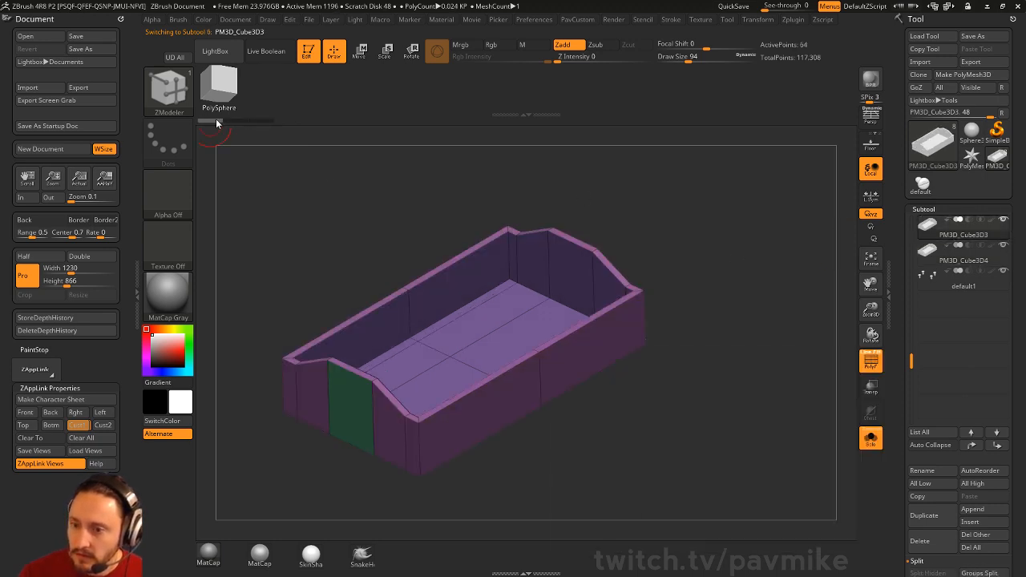
left_click(956, 250)
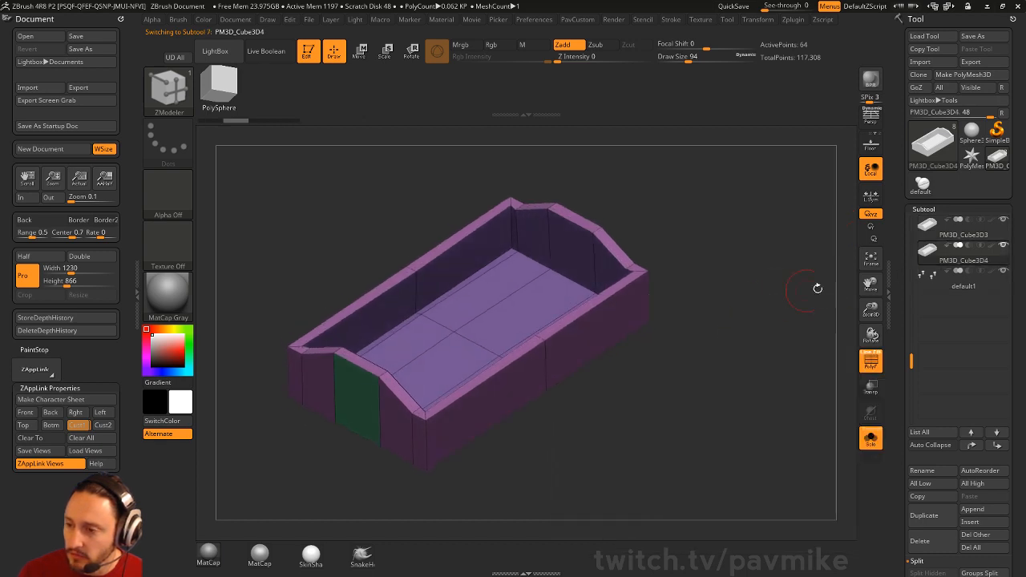
left_click(956, 239)
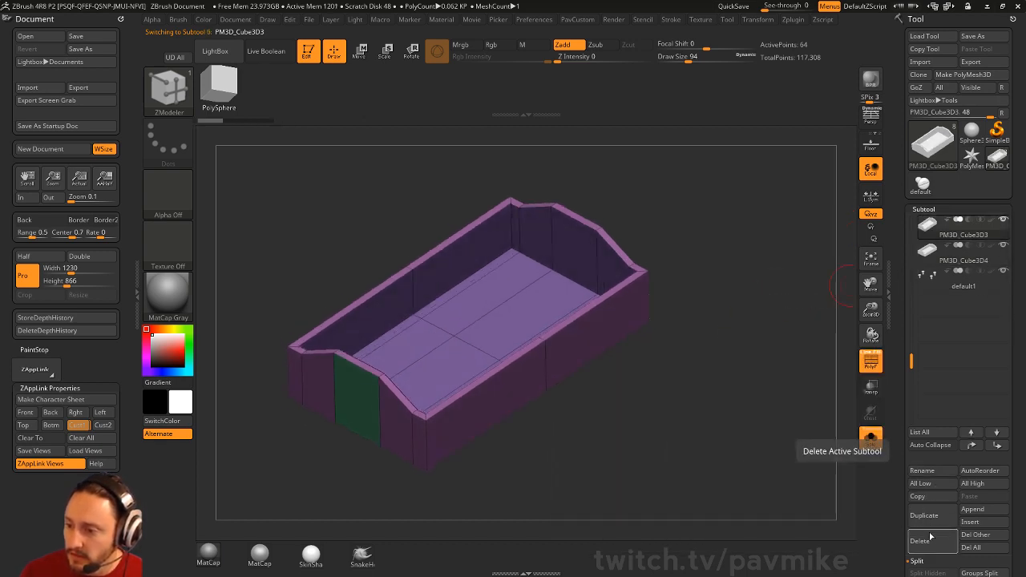
Step: Delete the surplus tray subtool and duplicate the remaining tray, keeping the new duplicate soloed
left_click(922, 541)
left_click(923, 514)
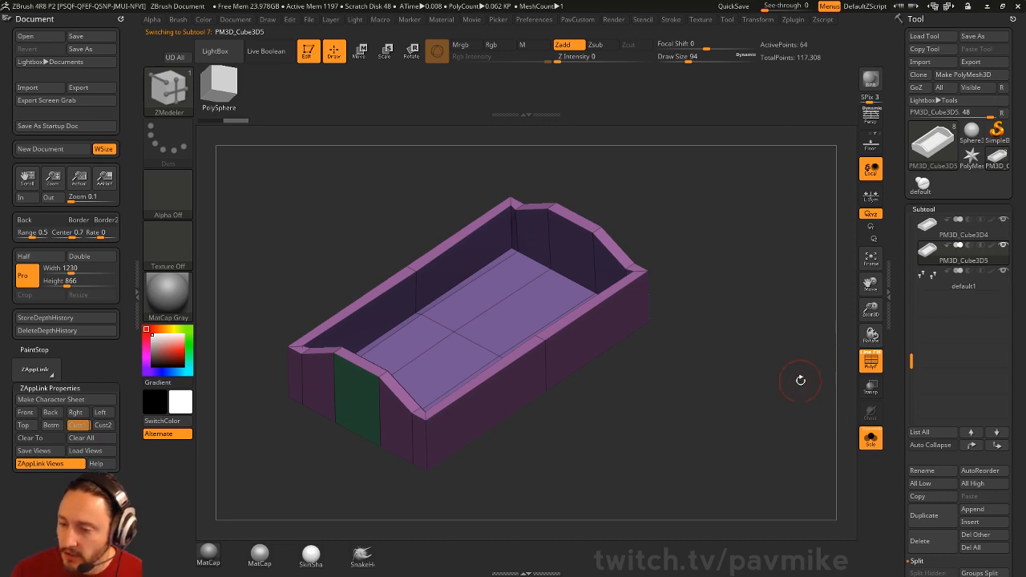
left_click(871, 439)
left_click(870, 438)
Step: Isolate the inner polygroup of the duplicate tray and delete its hidden outer faces
key("ctrl+shift")
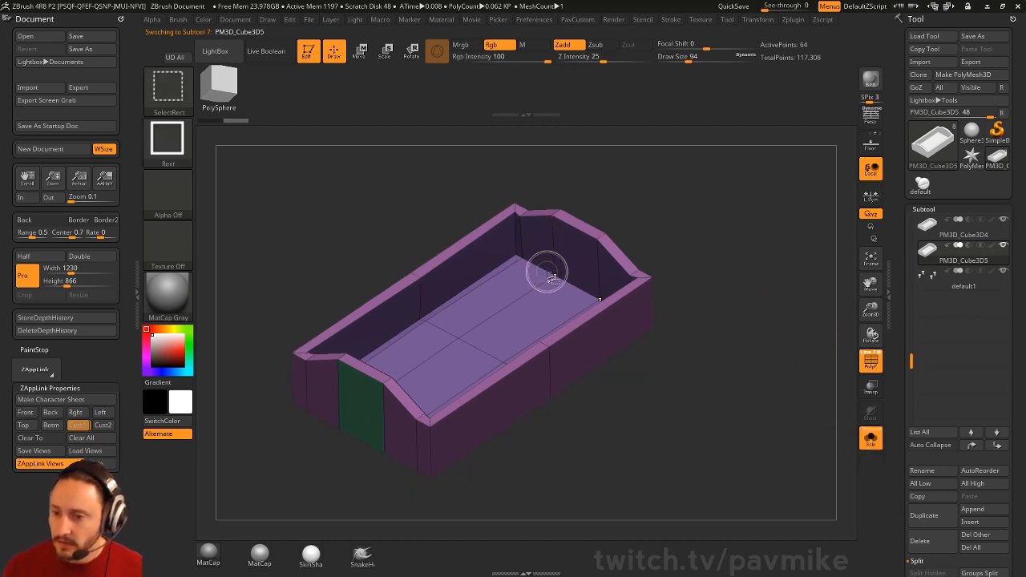
left_click(553, 276, "ctrl+shift")
key("2")
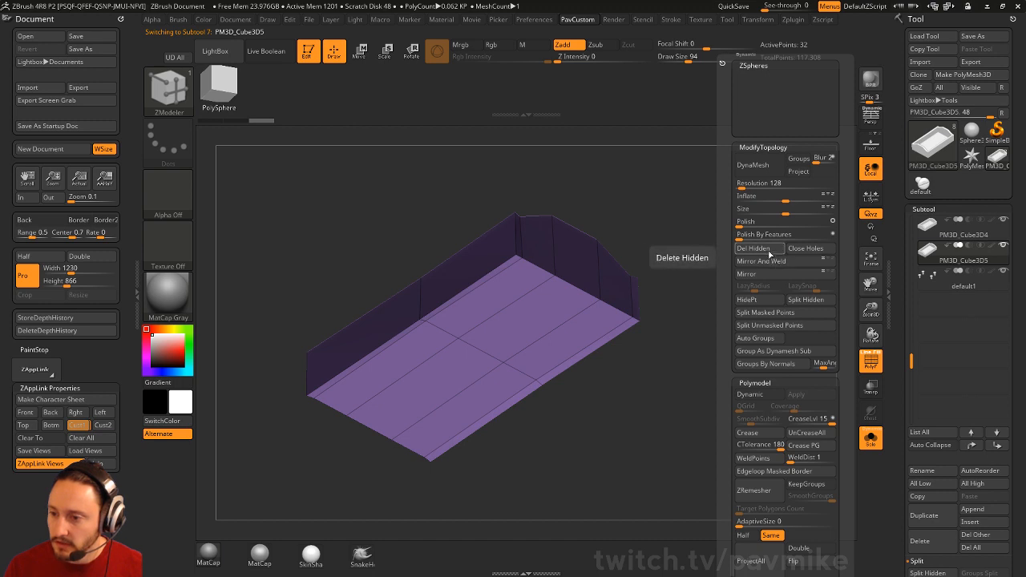
left_click(769, 248)
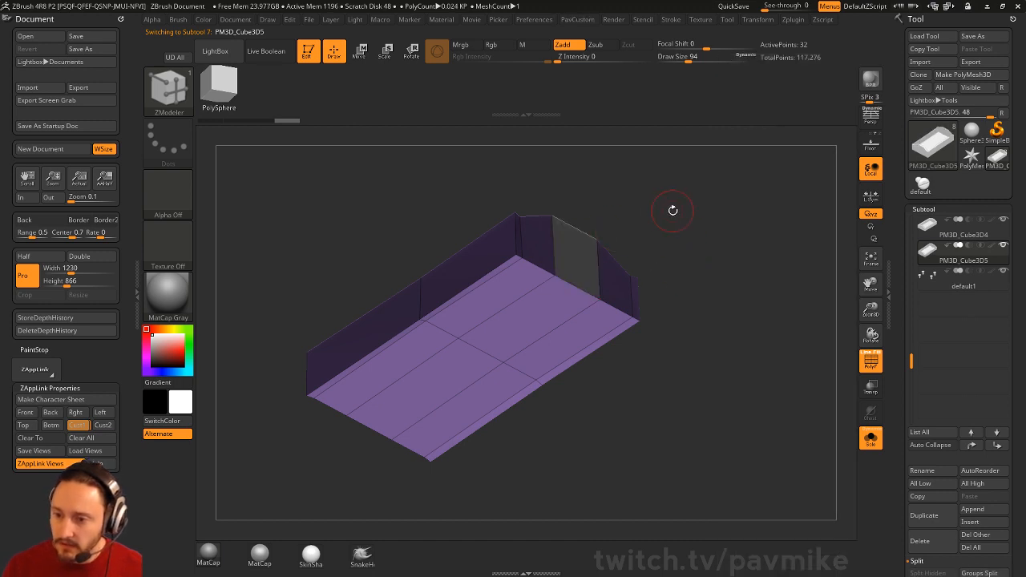
Step: Isolate the middle panels of the two end walls and delete the rest of the inner shell
left_click_drag(672, 210, 625, 243)
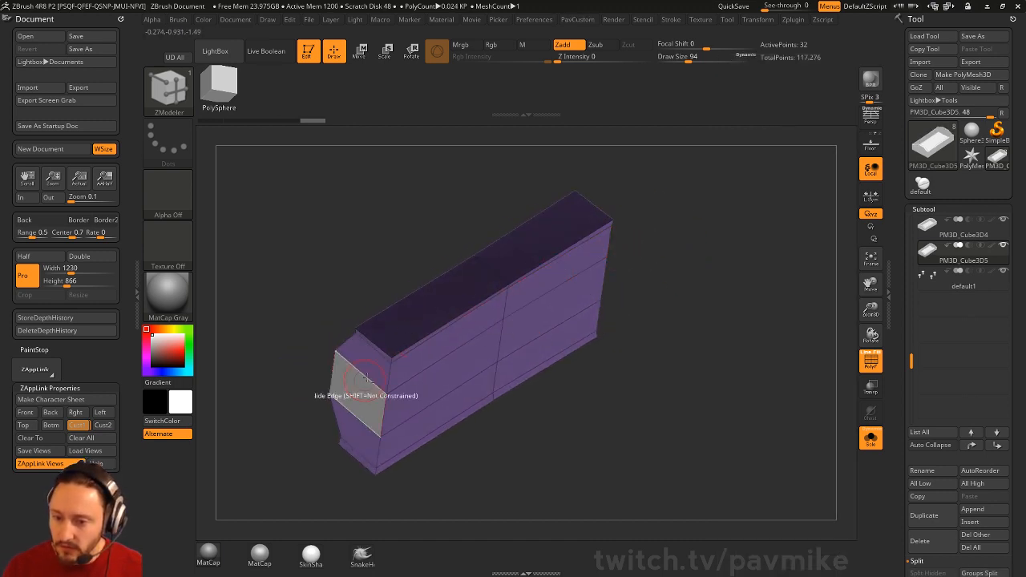
left_click_drag(753, 251, 814, 233)
left_click_drag(720, 238, 692, 236)
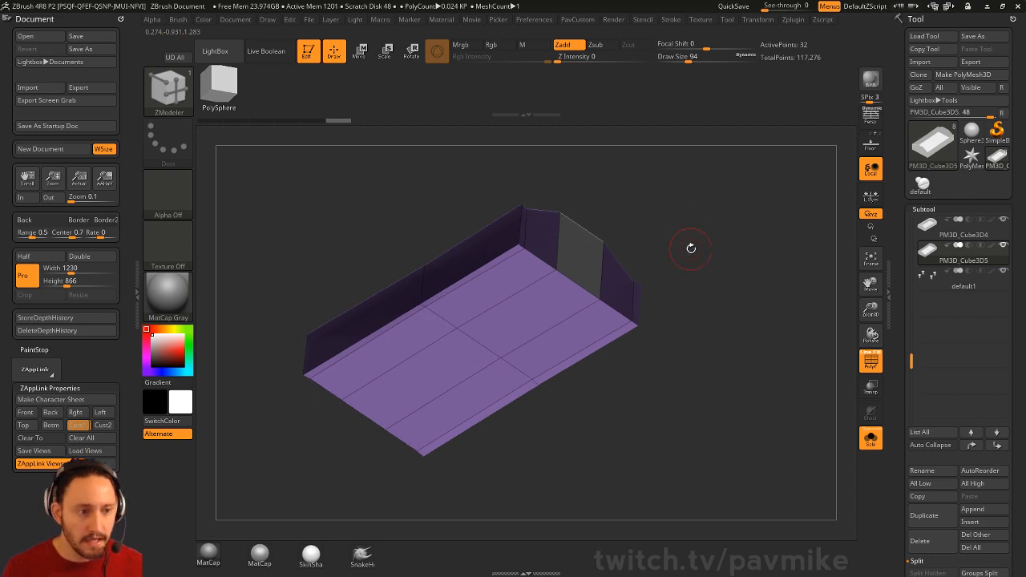
left_click(565, 282)
key("ctrl")
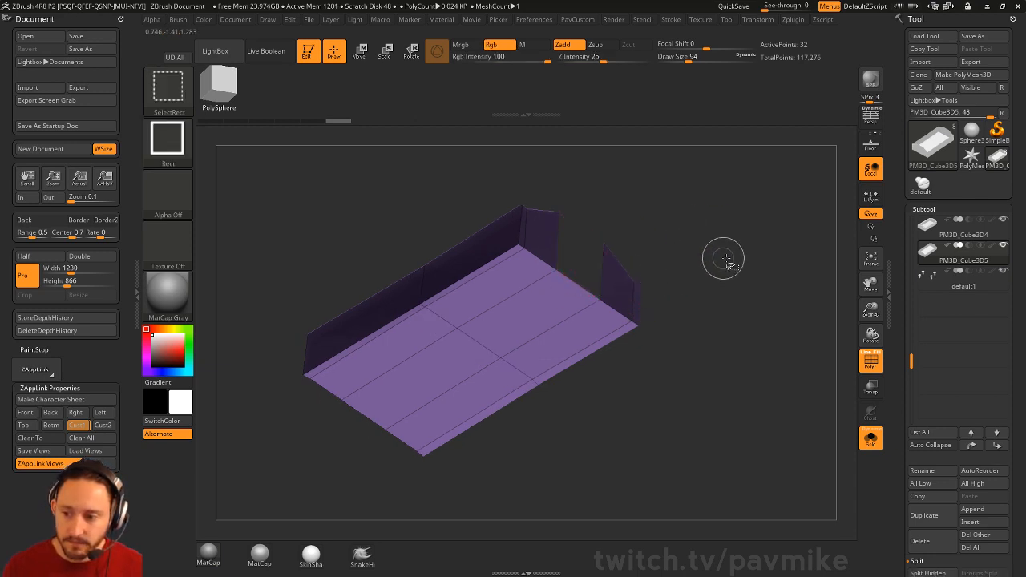
left_click_drag(730, 238, 762, 262, "ctrl+shift")
key("2")
left_click(745, 248)
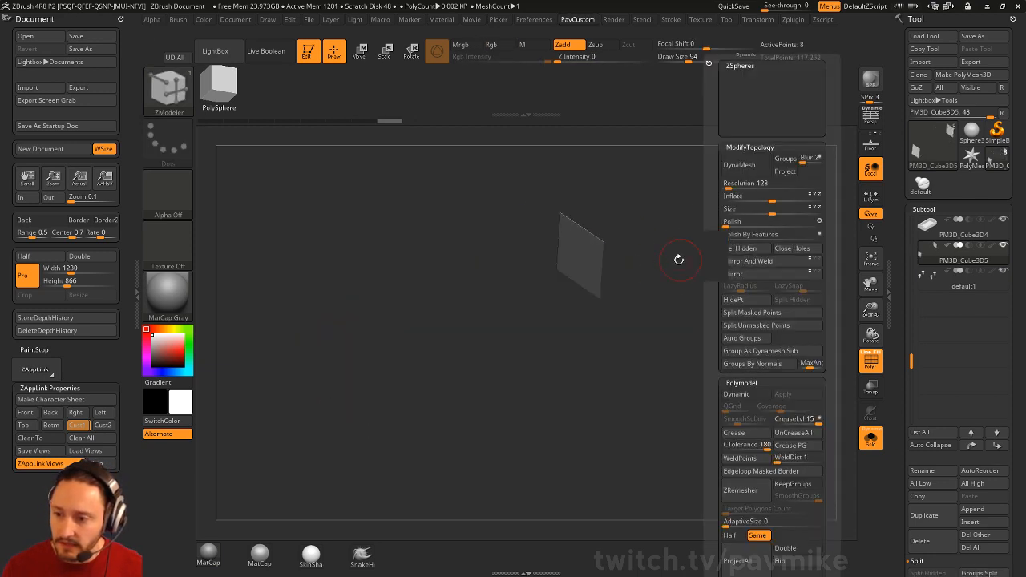
Step: Thicken both end panels into thin slabs with QMesh on Polygroup All and show the other subtools again
key("space")
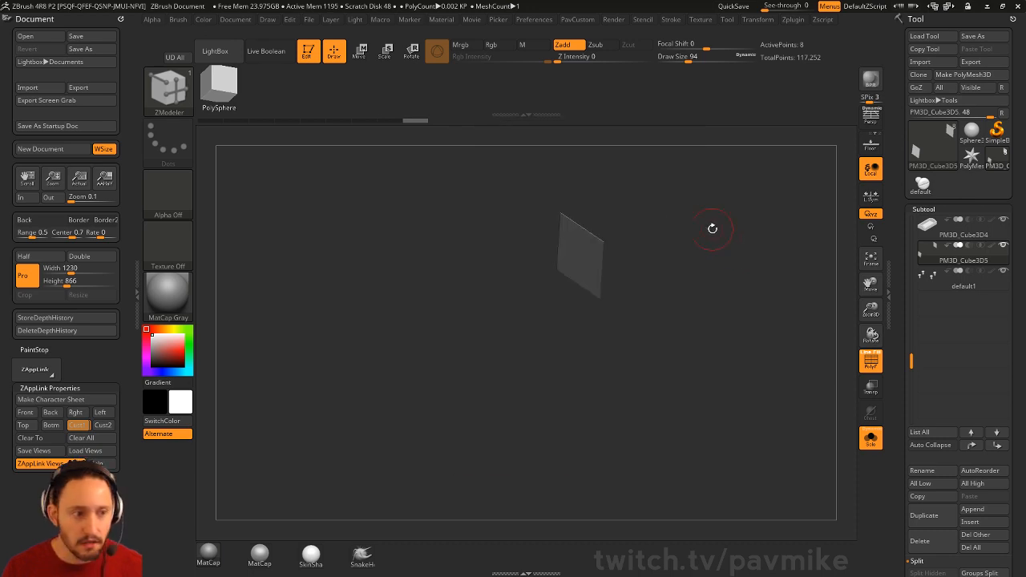
left_click(579, 258)
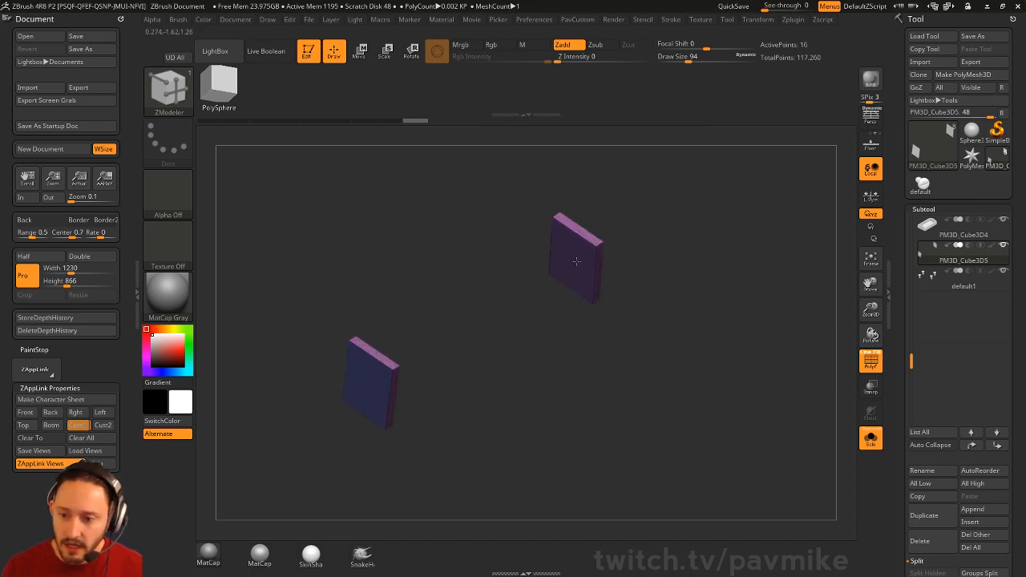
key("space")
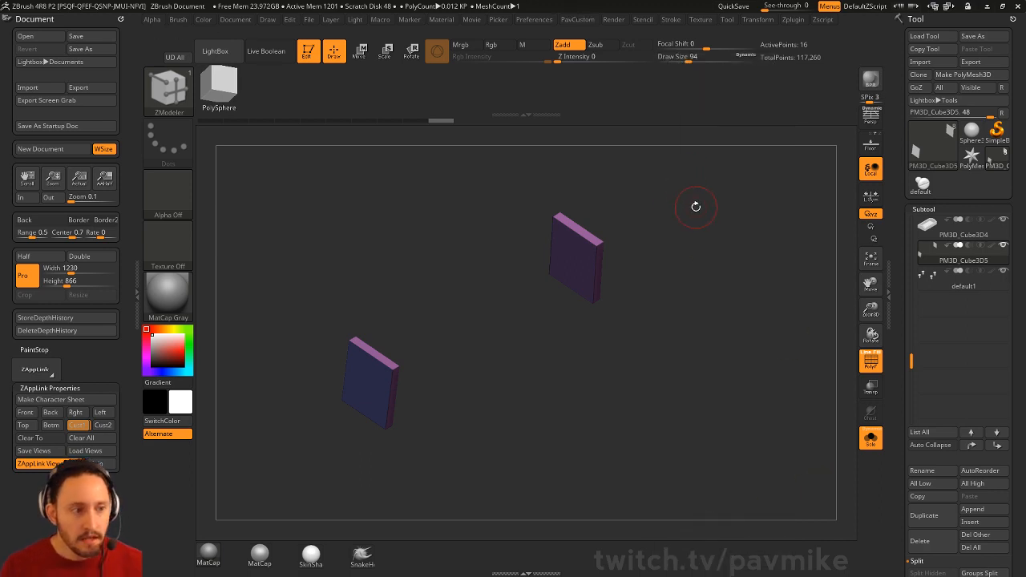
left_click_drag(695, 218, 700, 235)
left_click(871, 439)
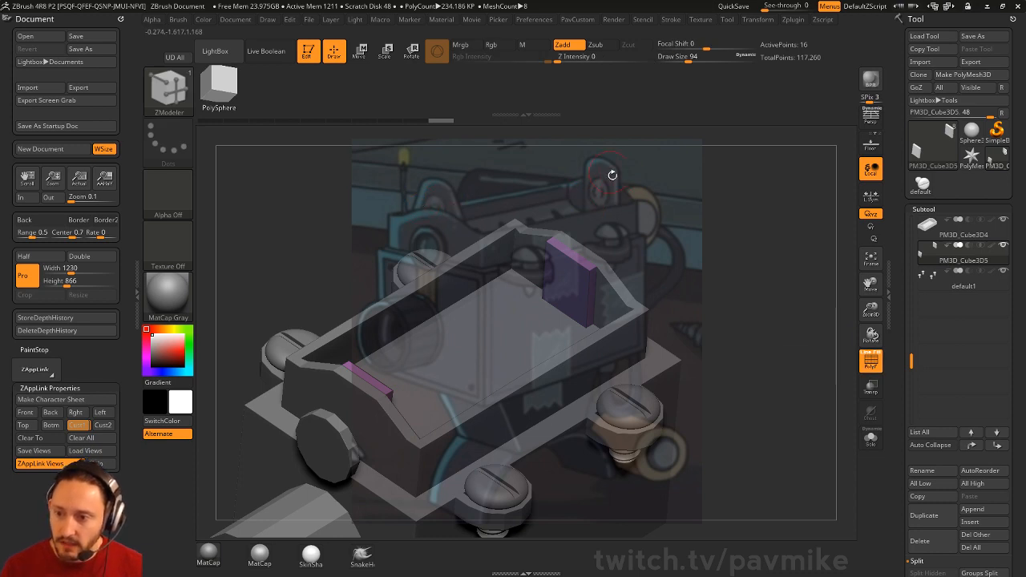
Step: Restore the saved custom view over the reference drawing and turn on perspective
left_click(875, 384)
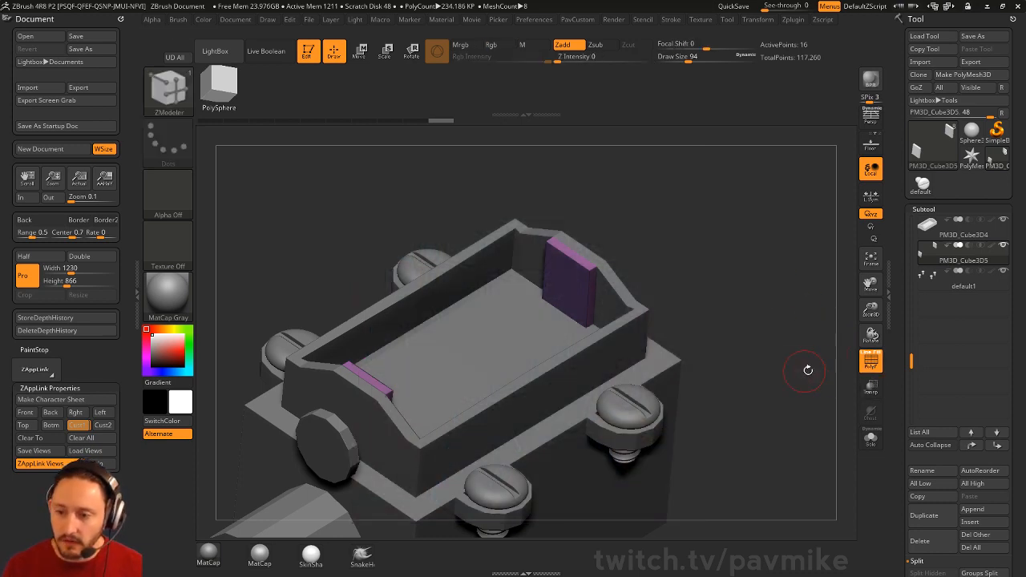
key("shift+z")
left_click(77, 424)
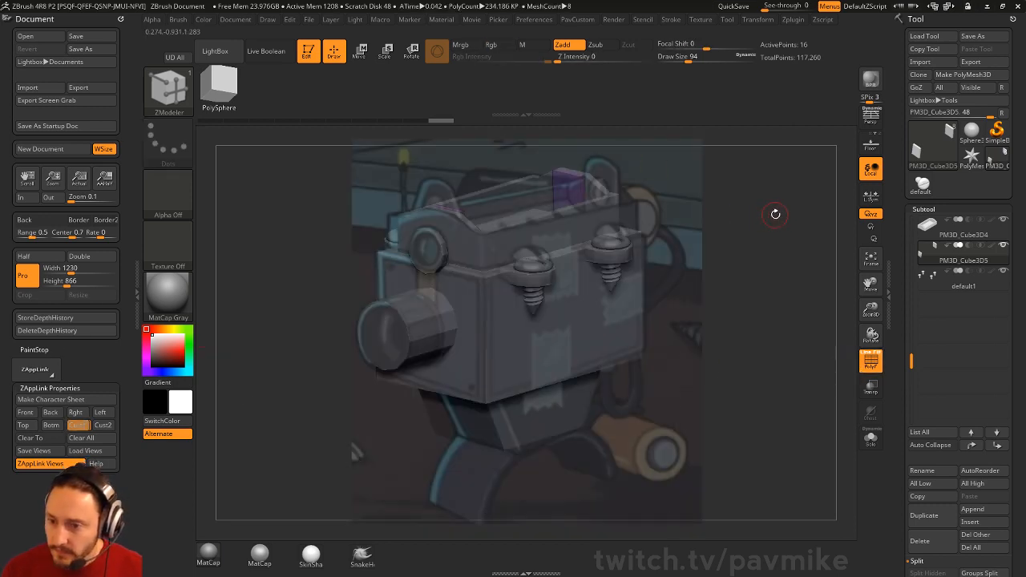
left_click_drag(775, 214, 790, 179)
left_click(870, 117)
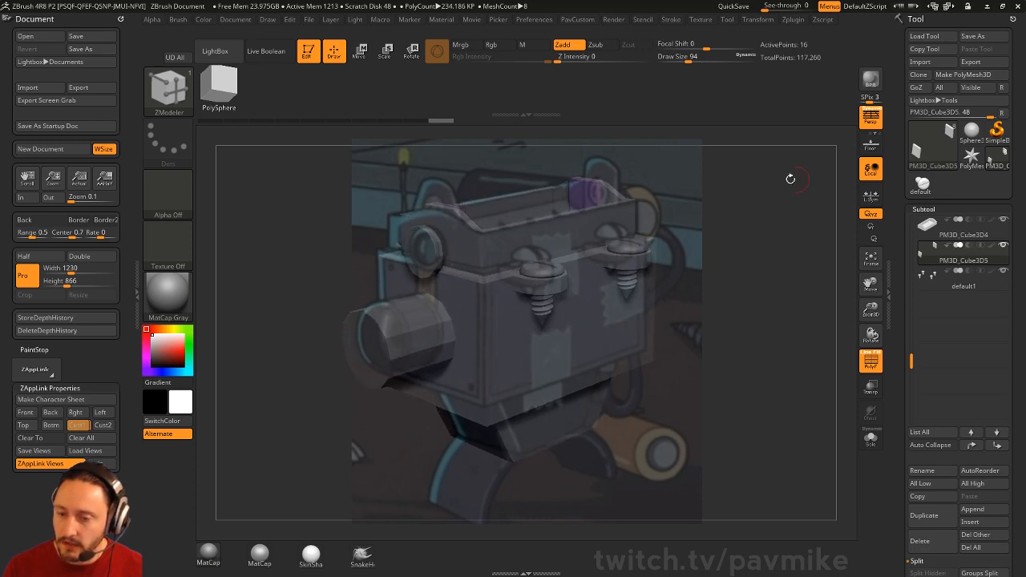
left_click(268, 19)
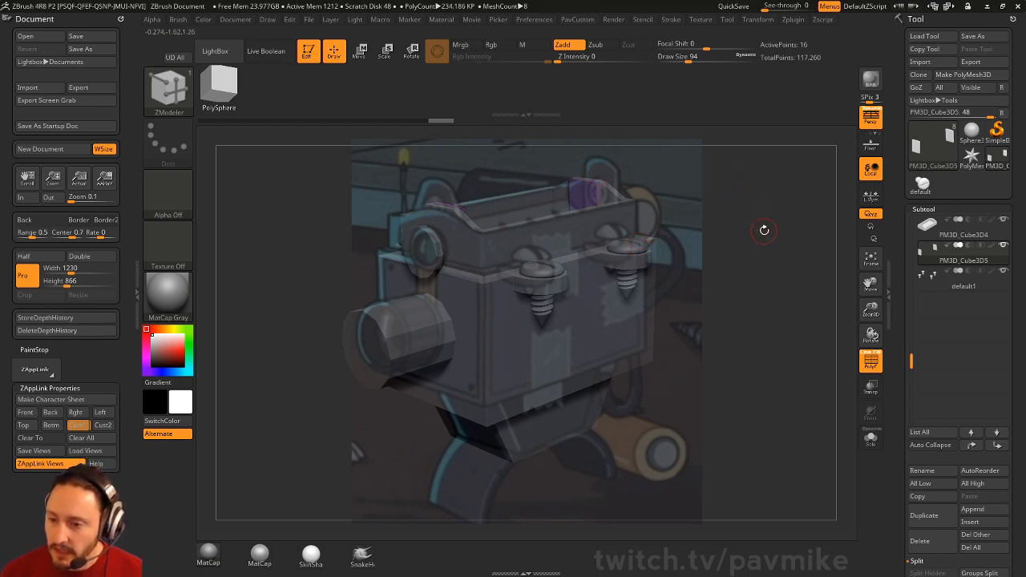
left_click_drag(766, 231, 809, 320, "shift")
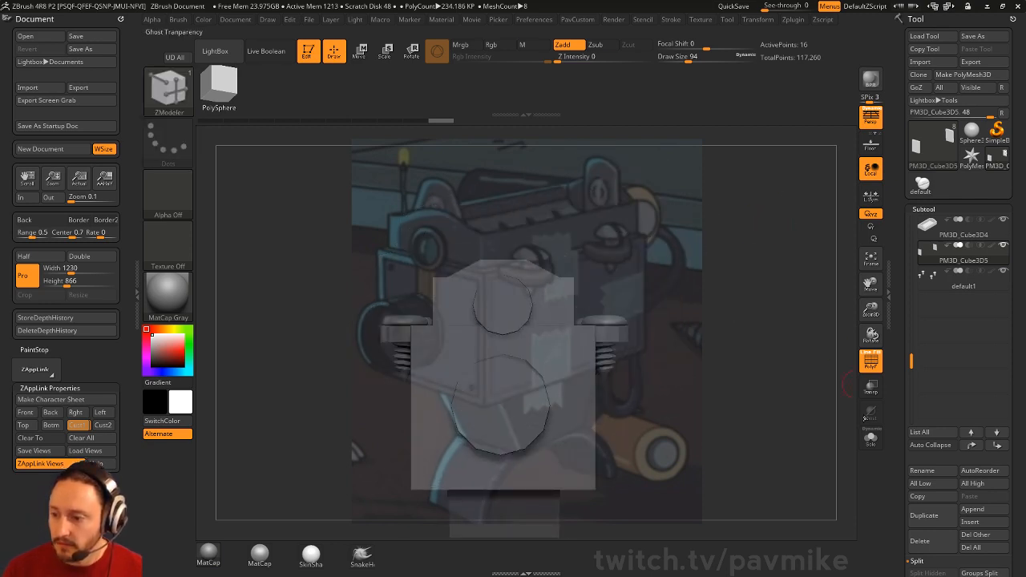
left_click(871, 439)
left_click_drag(372, 211, 620, 293, "ctrl+shift")
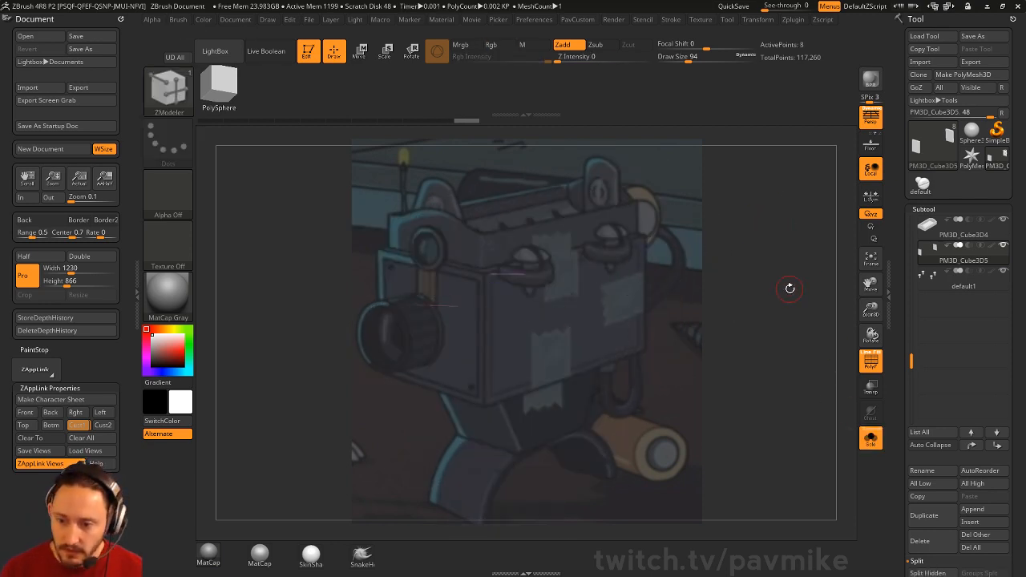
left_click(791, 297, "ctrl+shift")
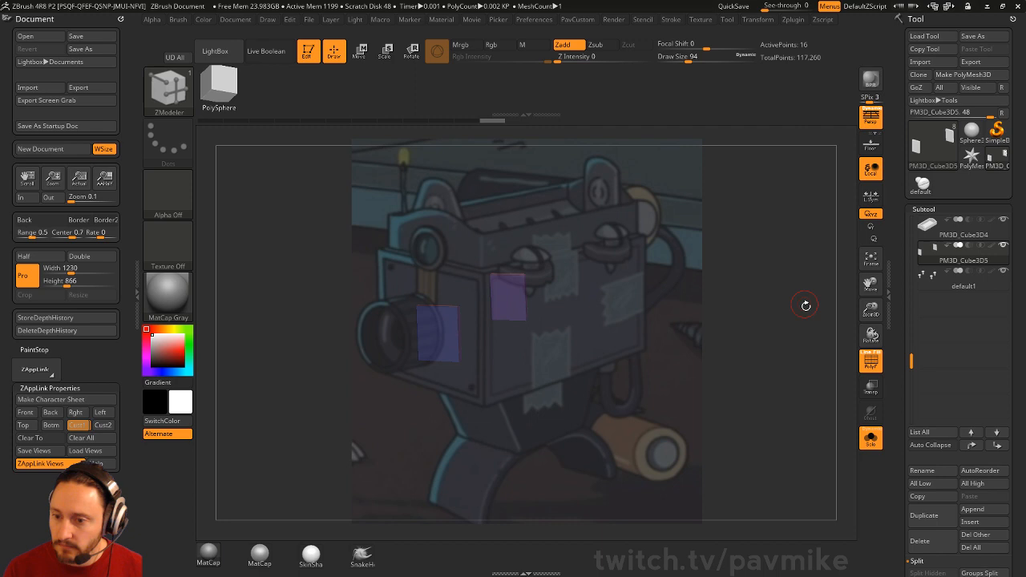
left_click(870, 438)
left_click(871, 438)
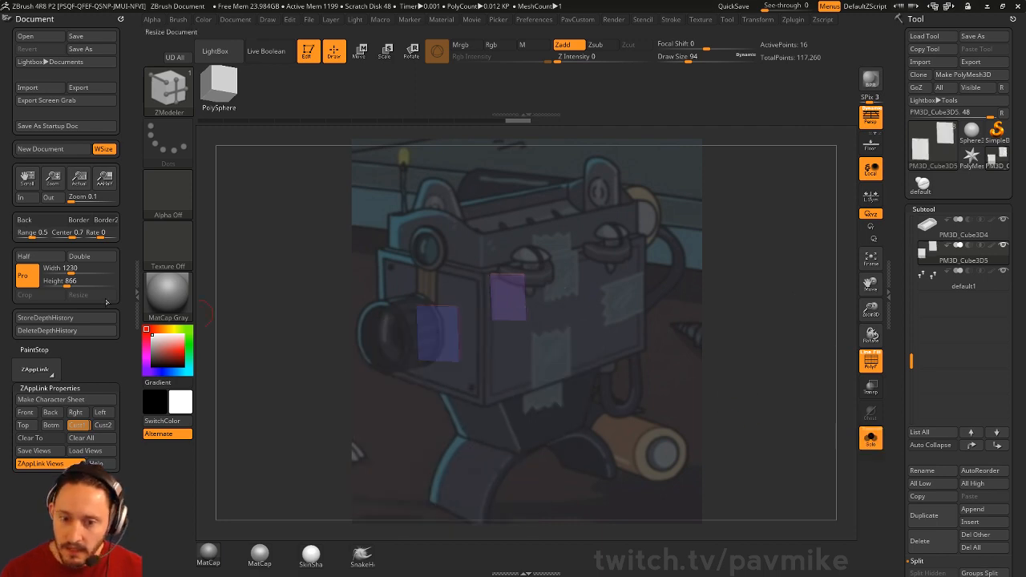
Step: Realign the full model with the reference drawing and raise the tops of both end panels above the tray rim
left_click(79, 425)
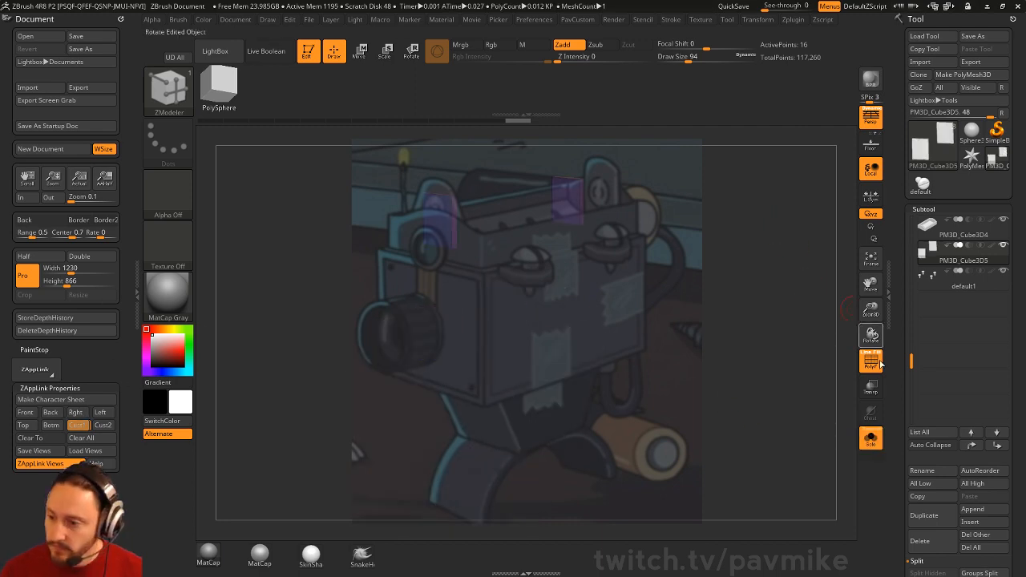
left_click(870, 438)
left_click_drag(797, 296, 790, 293)
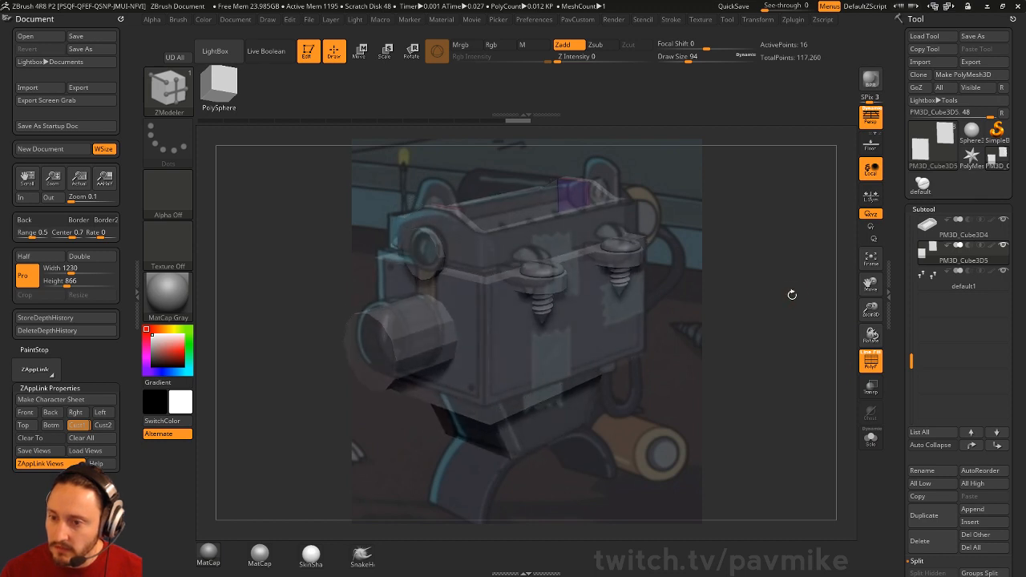
left_click_drag(687, 185, 717, 176)
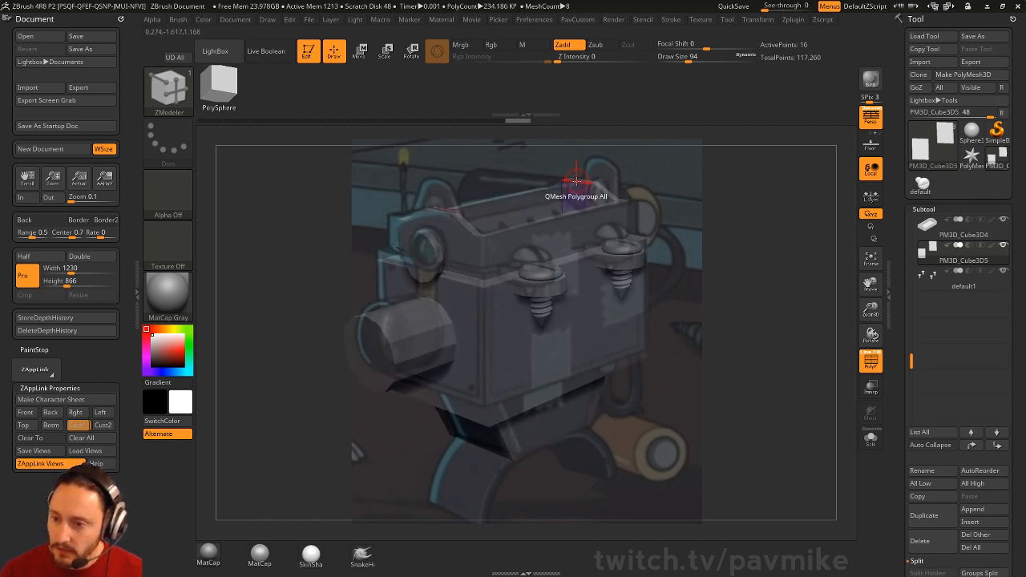
key("space")
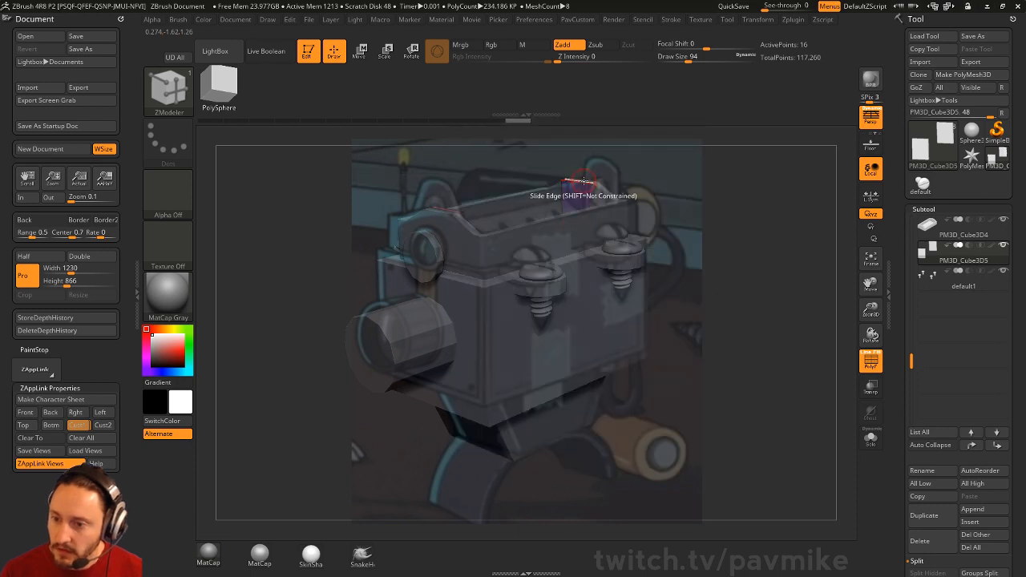
left_click_drag(582, 176, 592, 175)
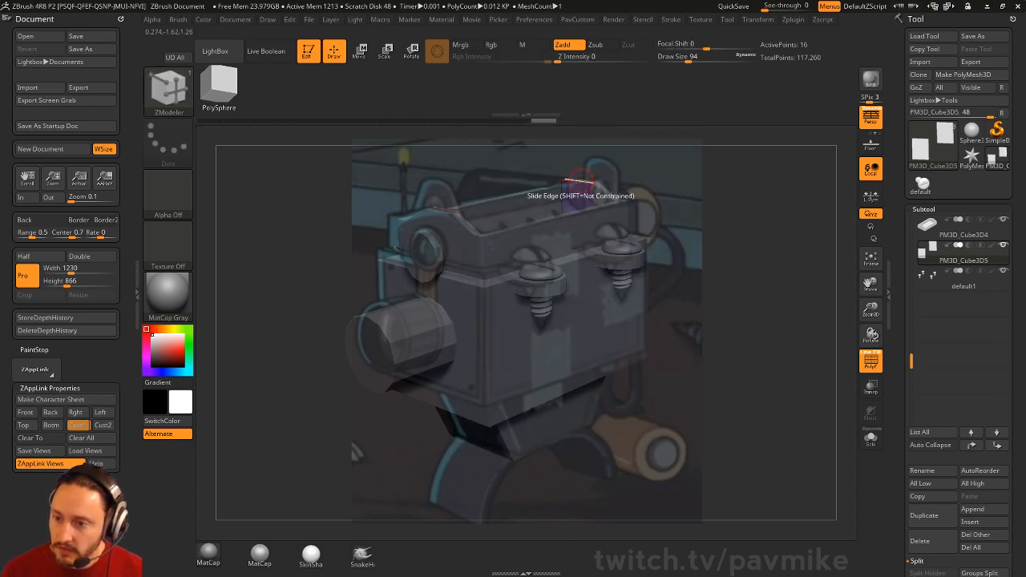
key("ctrl+z")
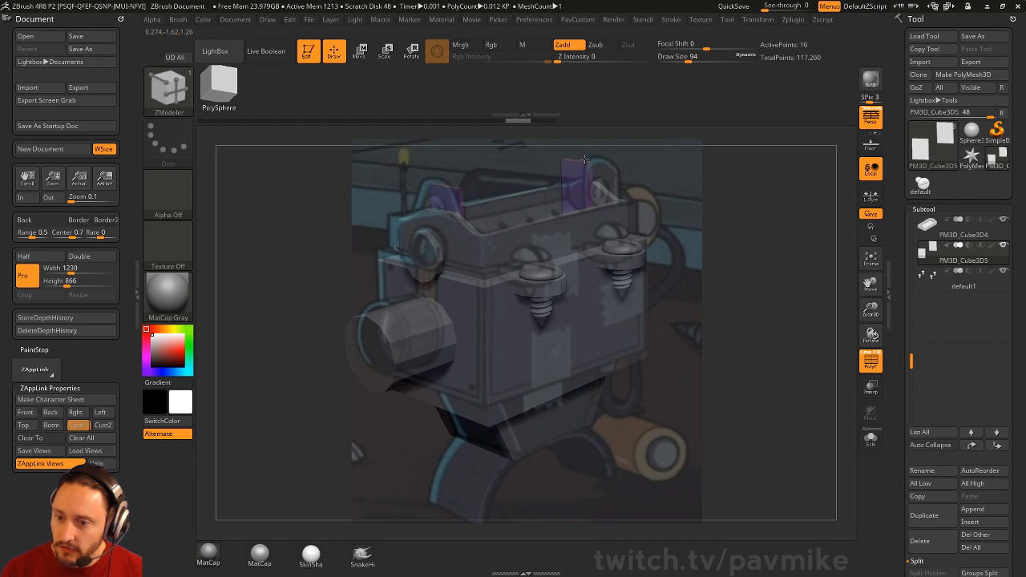
key("ctrl+shift+z")
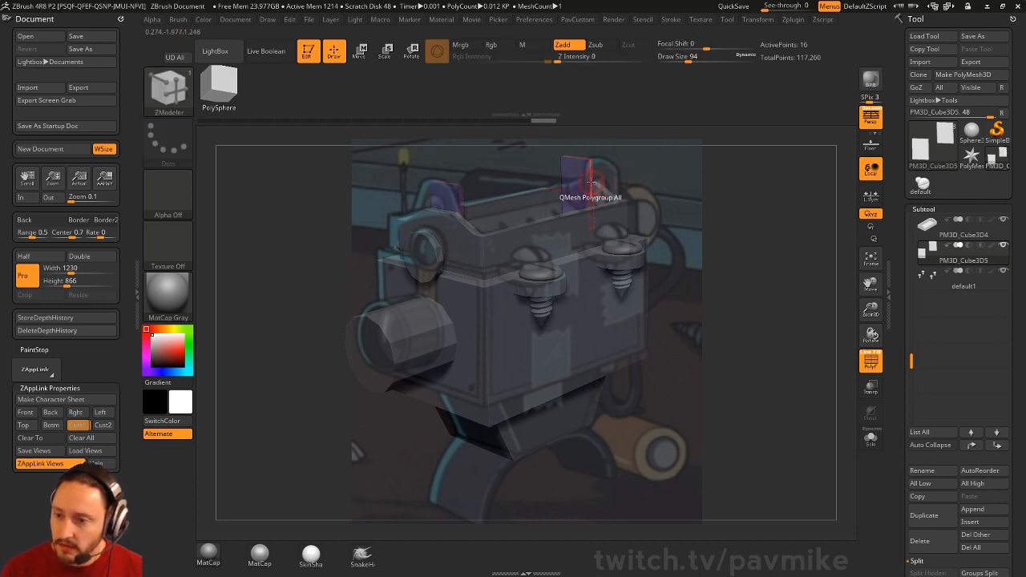
Step: Widen both end panels with QMesh on A Single Poly and remove the extra edge loops with the edge Insert action
key("space")
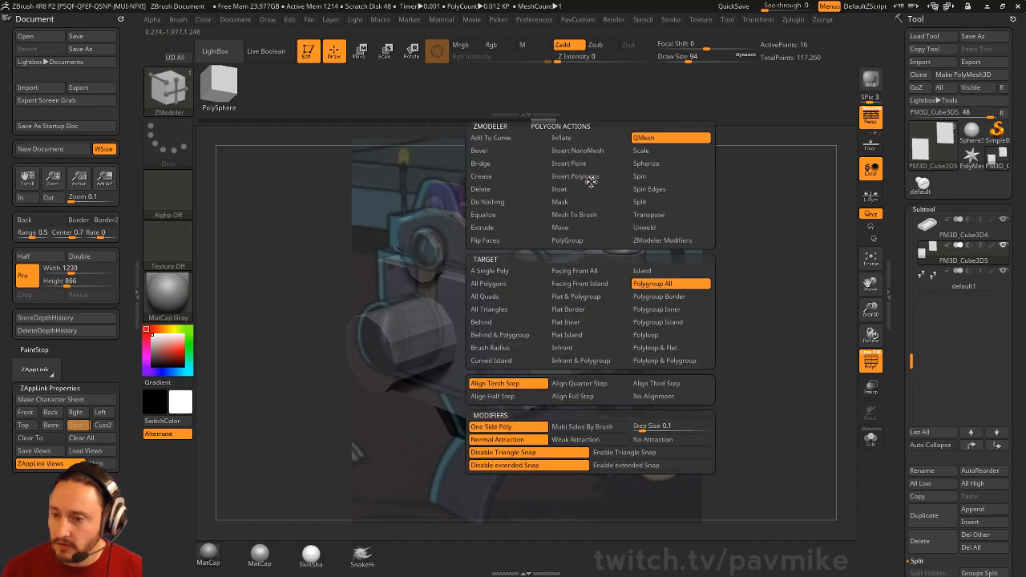
left_click(505, 270)
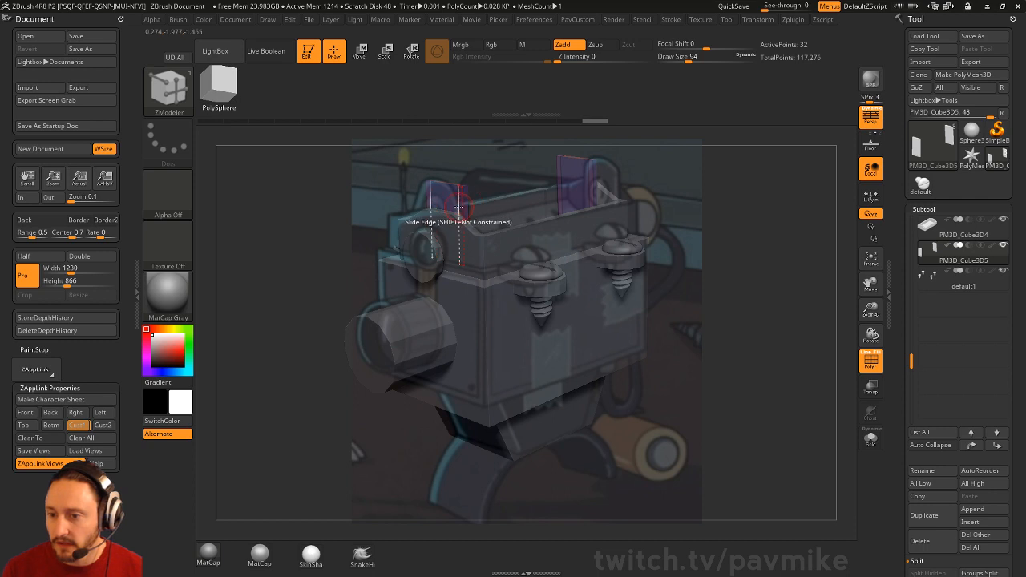
key("space")
left_click(447, 217)
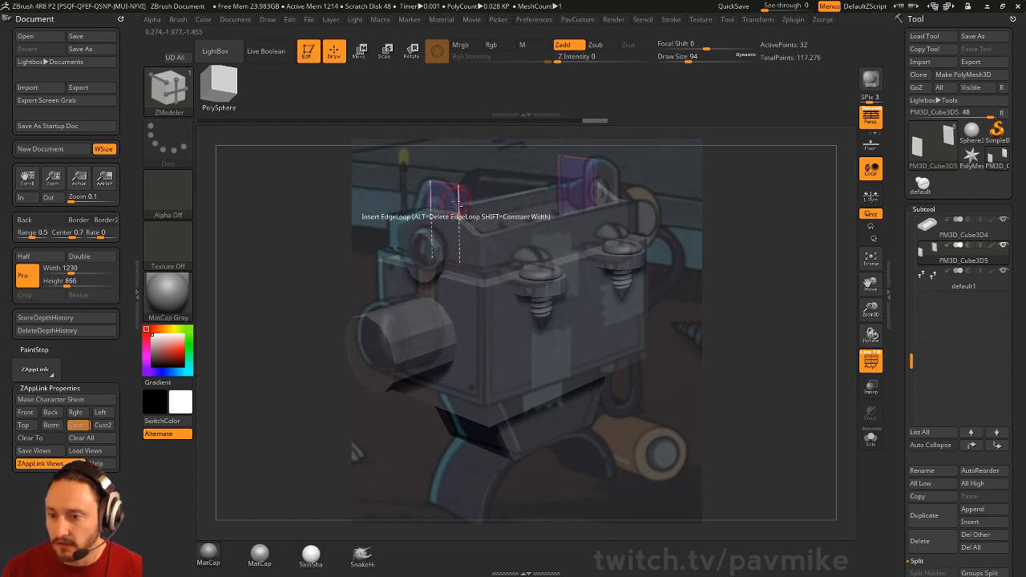
left_click(583, 189)
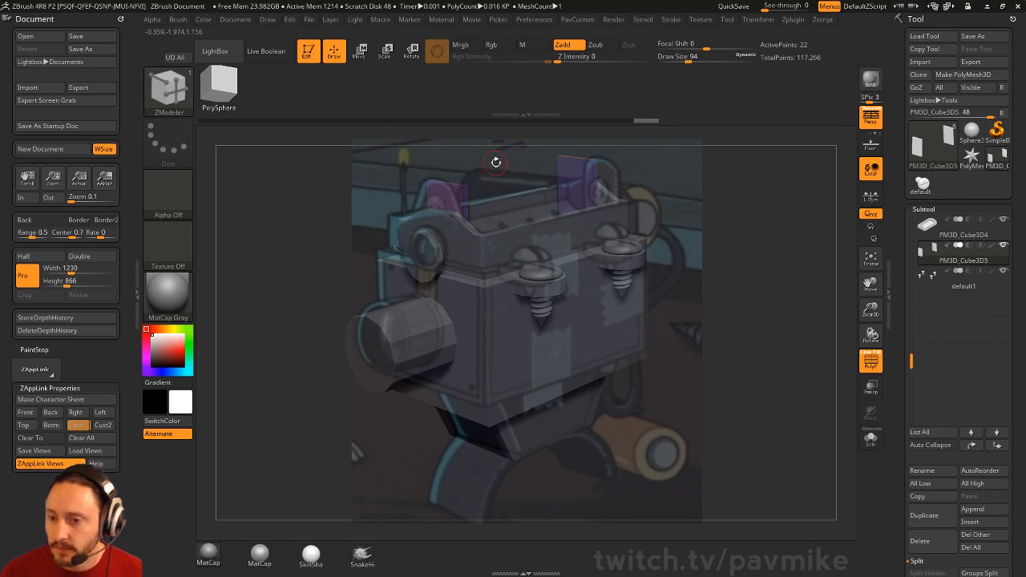
Step: Try the edge Inset action on the front end panel's vertical edge and undo it
key("space")
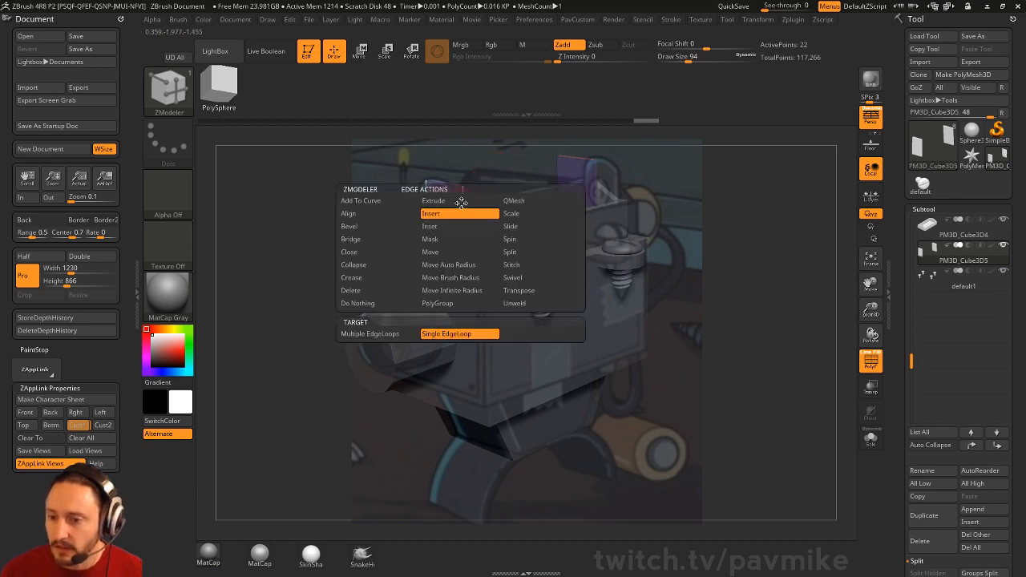
left_click(451, 227)
left_click(463, 208)
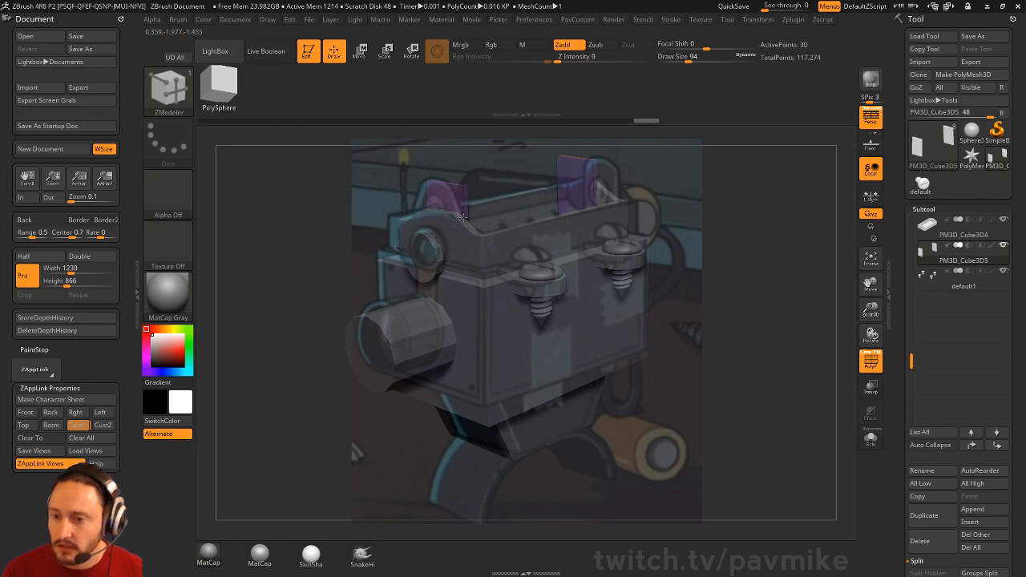
key("shift+z")
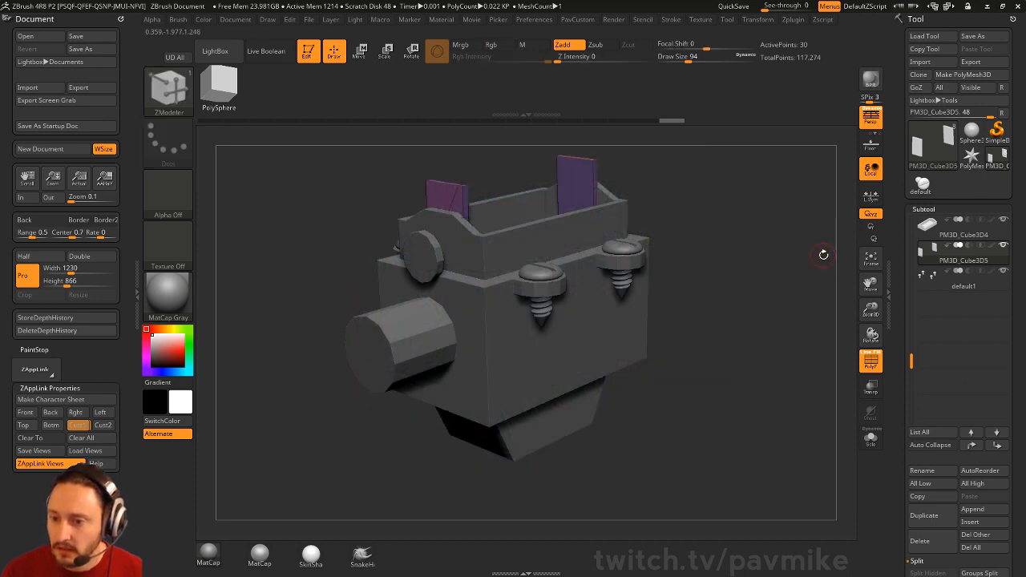
left_click_drag(821, 256, 780, 313)
key("ctrl+z")
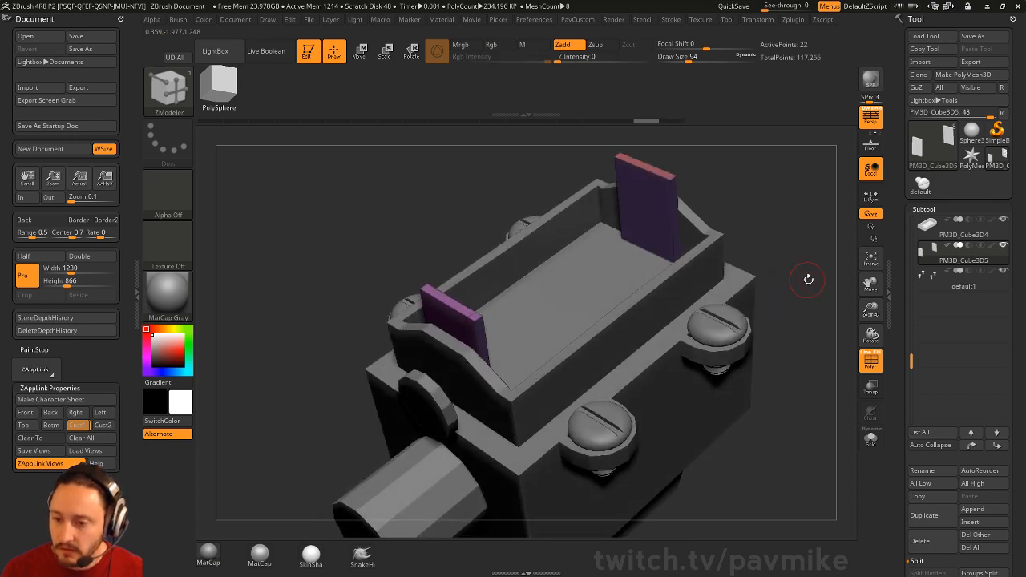
Step: Remove the leftover vertical edge loops from both end panels while they are isolated from the rest of the model
left_click_drag(806, 277, 785, 299)
left_click_drag(377, 360, 377, 386)
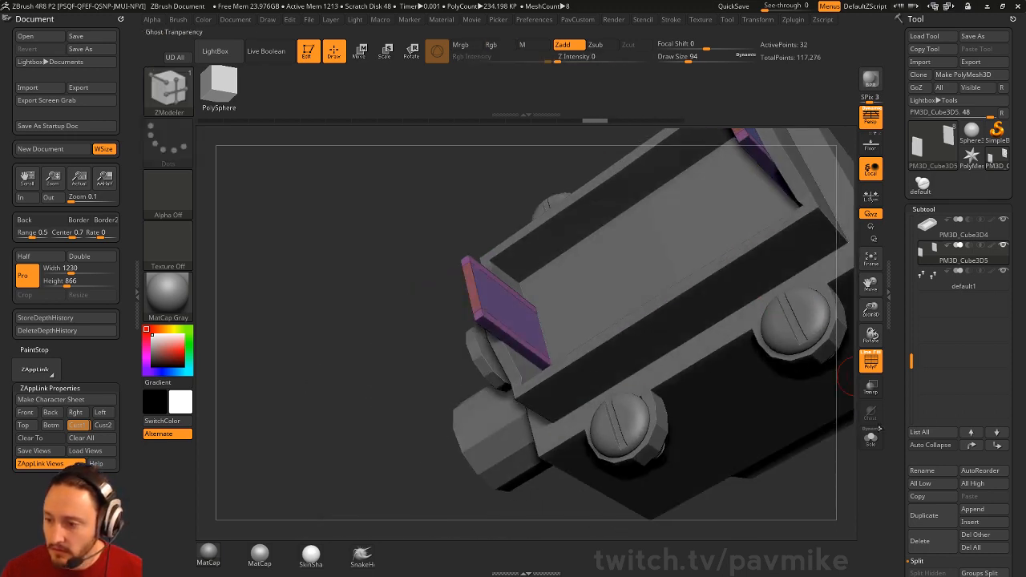
left_click(870, 437)
left_click_drag(794, 486, 679, 311)
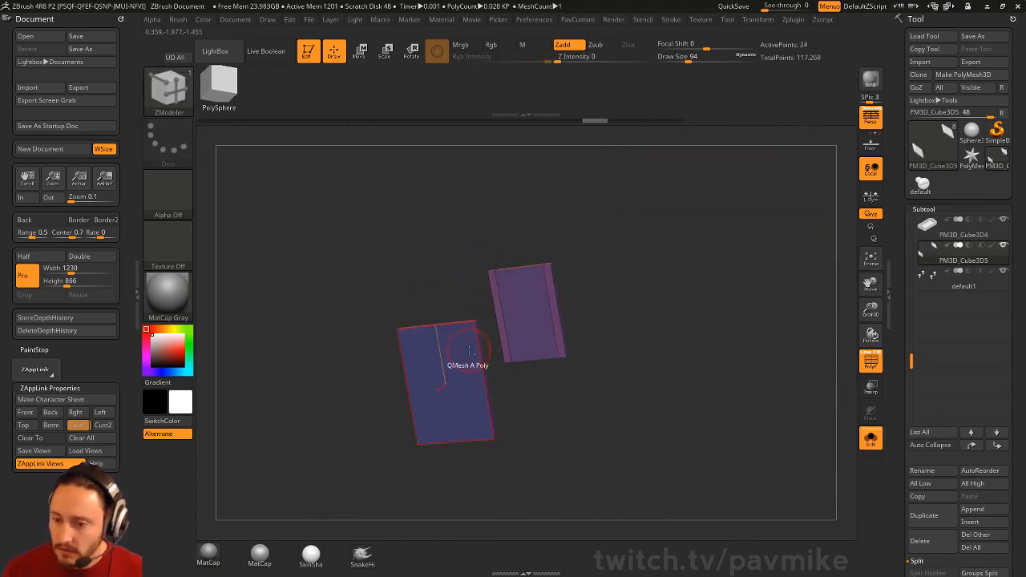
left_click(551, 304, "alt")
left_click_drag(609, 281, 584, 349)
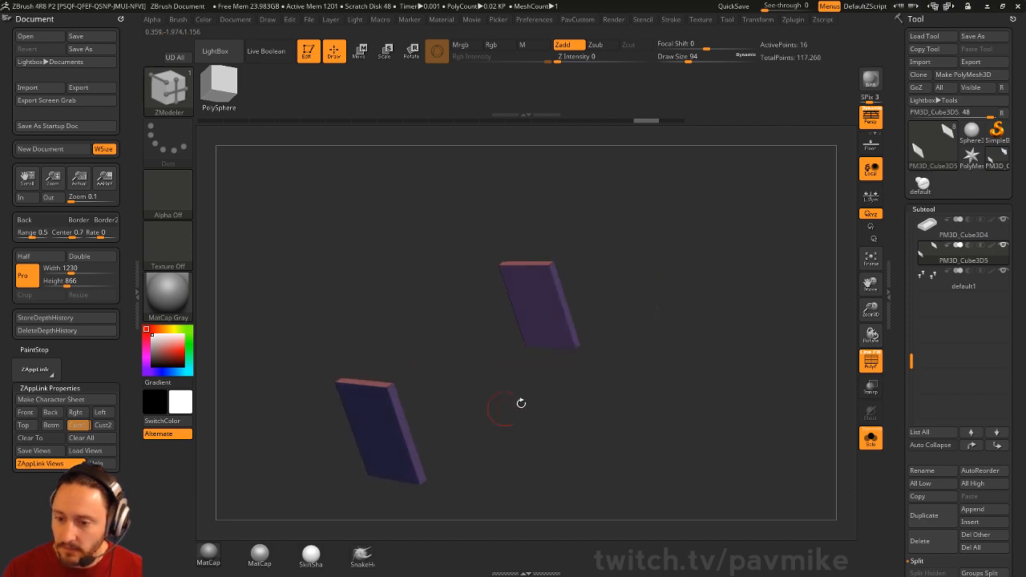
left_click(872, 440)
Step: Insert a horizontal edge loop across the front end panel near the tray rim and turn off perspective
left_click(398, 422)
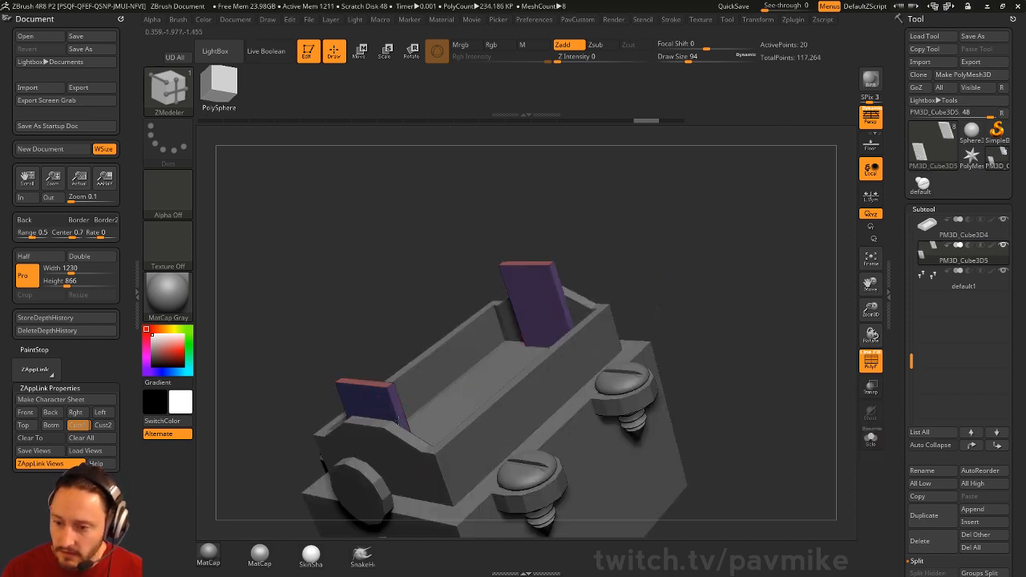
left_click_drag(398, 422, 372, 320)
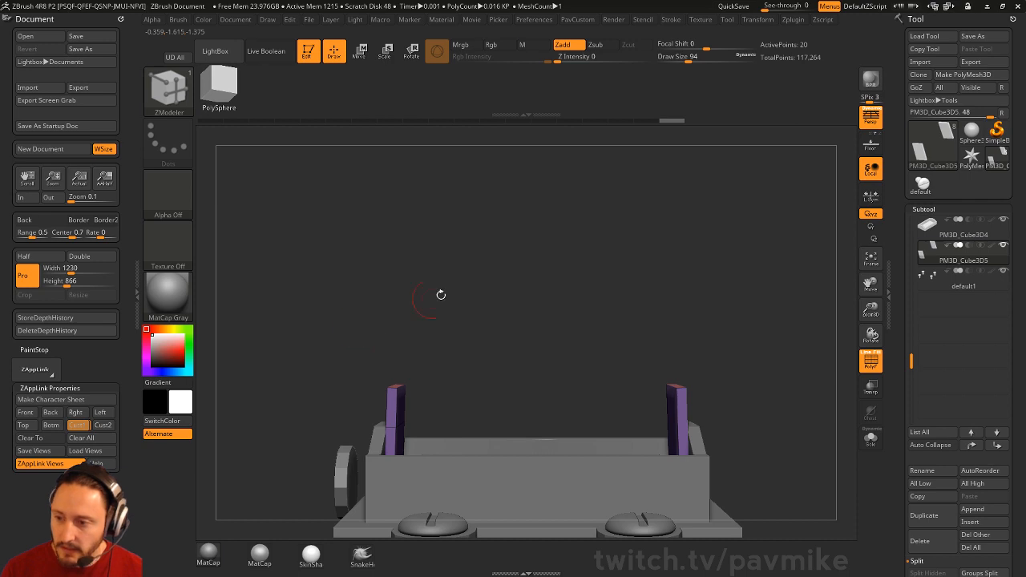
left_click(871, 118)
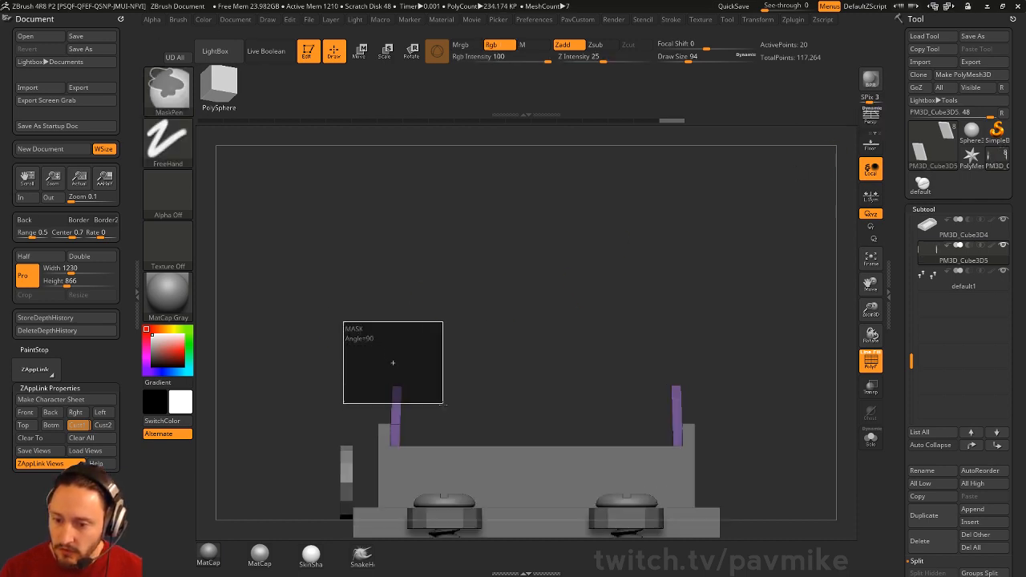
Step: Isolate the front panel's top edge with a mask, center the gizmo on it and scale it narrower to taper the panel
left_click_drag(509, 310, 586, 303)
key("w")
left_click(307, 486)
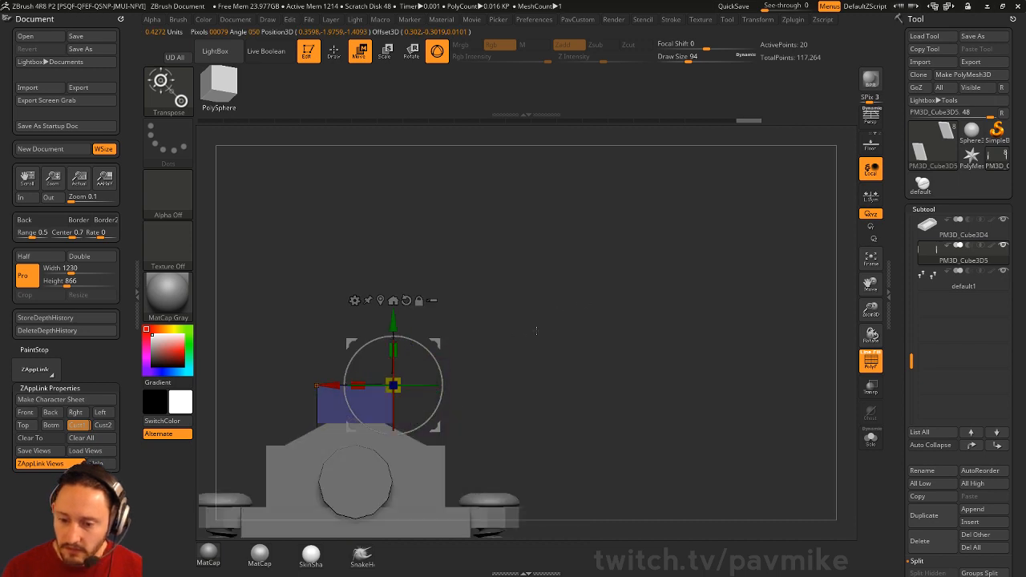
left_click_drag(537, 330, 579, 312, "alt")
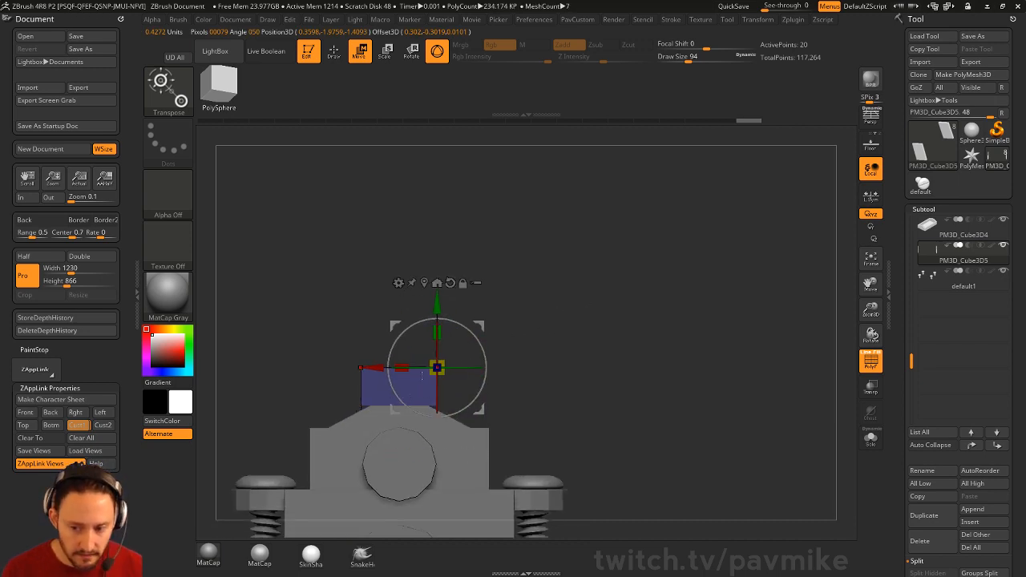
right_click_drag(430, 379, 433, 413)
left_click_drag(539, 323, 558, 312, "shift")
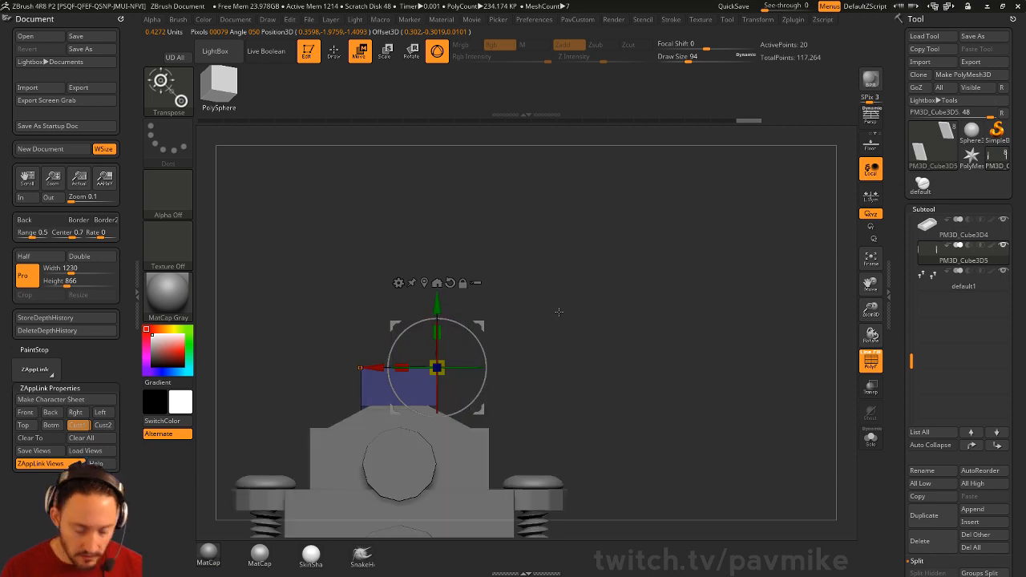
left_click(425, 282)
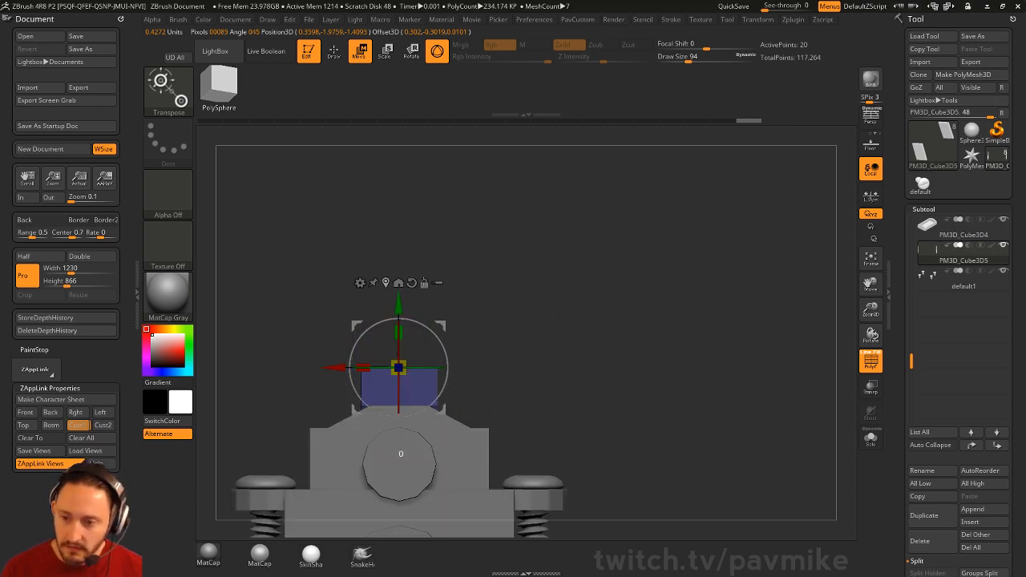
right_click_drag(472, 290, 478, 349)
left_click_drag(437, 368, 379, 372)
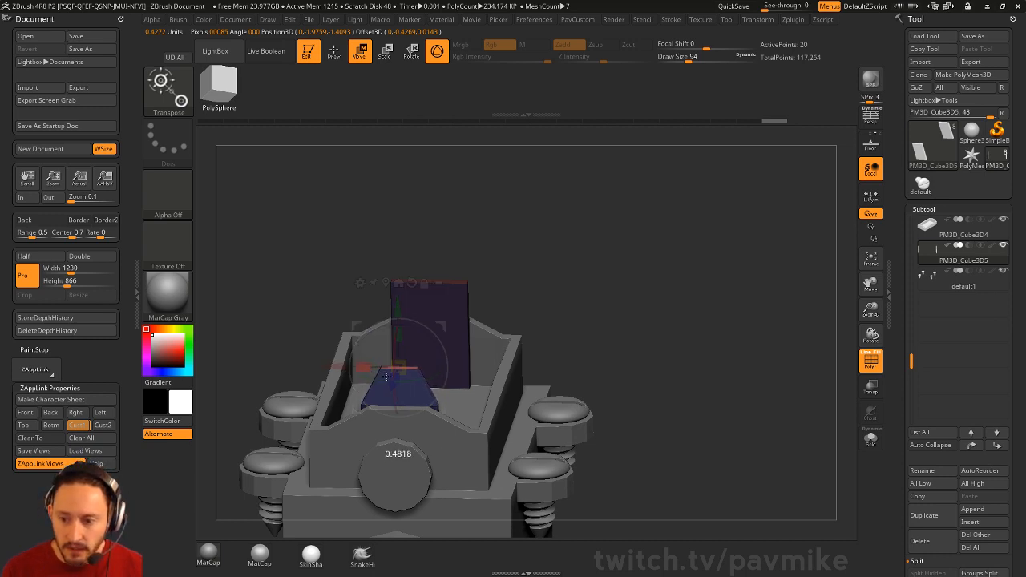
key("q")
Step: Apply Mirror And Weld to the end panels to give each a vertical center edge
mouse_move(651, 275)
right_mouse_down()
mouse_move(538, 254)
mouse_move(605, 250)
mouse_move(582, 242)
mouse_move(479, 270)
right_mouse_up()
mouse_move(703, 250)
right_mouse_down("ctrl")
mouse_move(679, 270)
mouse_move(699, 269)
right_mouse_up("ctrl")
right_click_drag(566, 355, 582, 302)
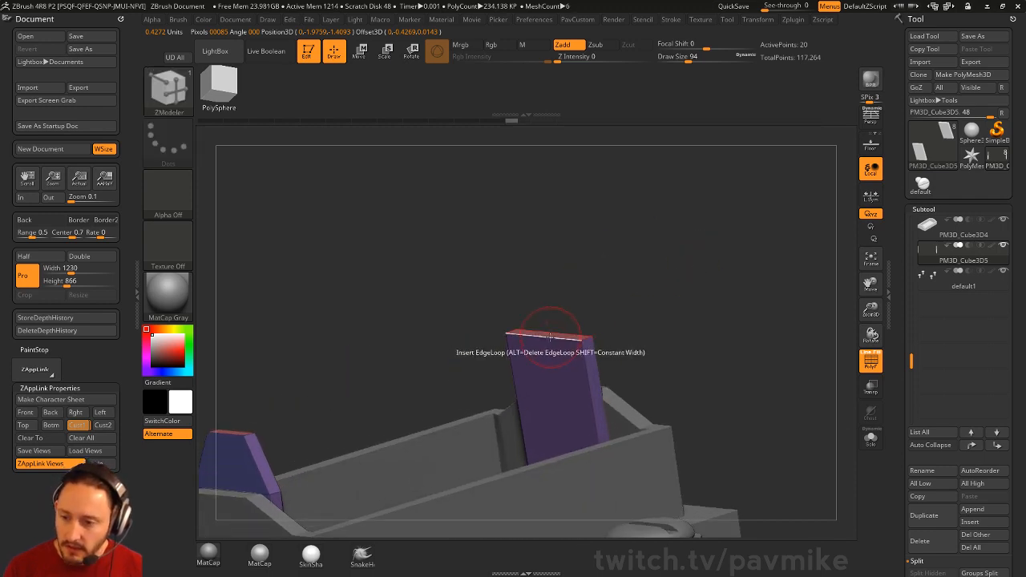
key("space")
key("1")
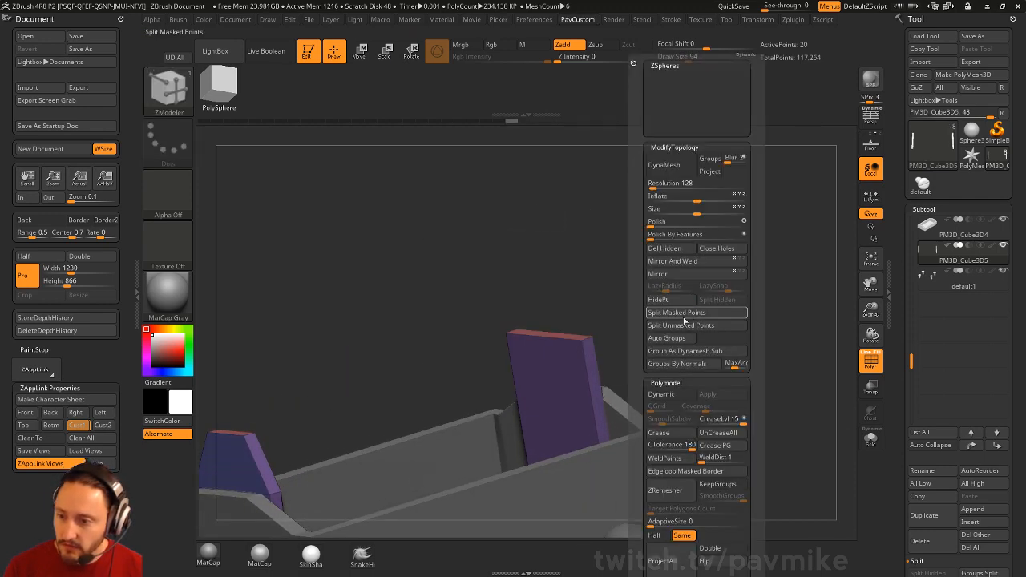
left_click(668, 262)
right_click_drag(570, 293, 622, 296, "ctrl")
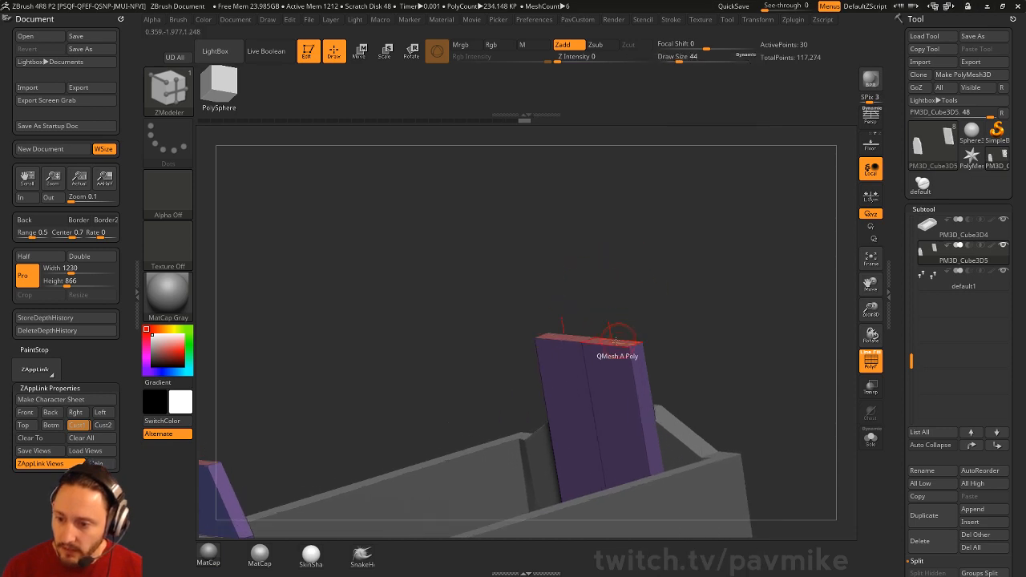
Step: Round the back end panel's top by bridging its two top polygons with the Connected Polys target and Bezier Curve option
right_click_drag(615, 342, 660, 313)
key("space")
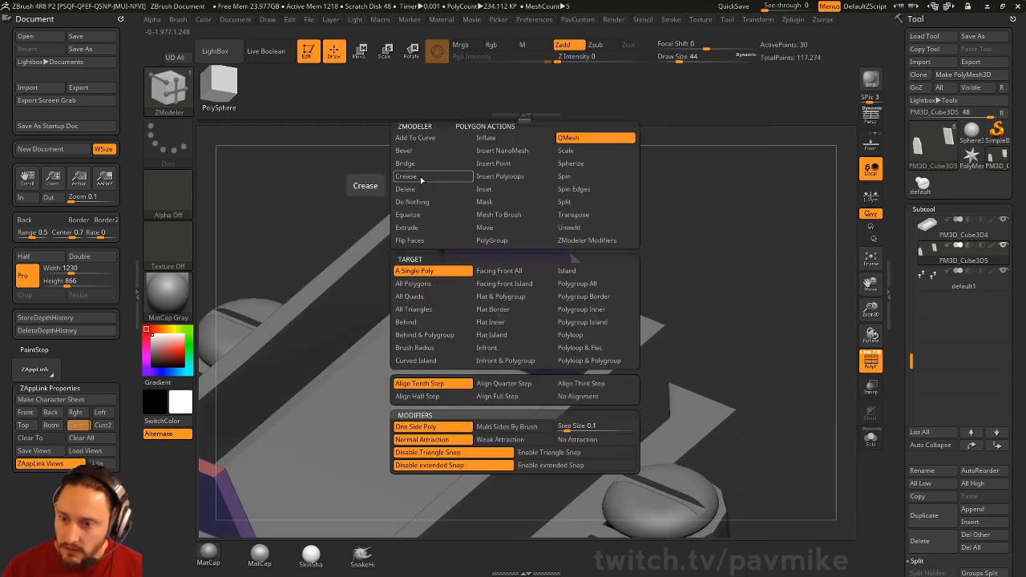
left_click(404, 164)
left_click(503, 271)
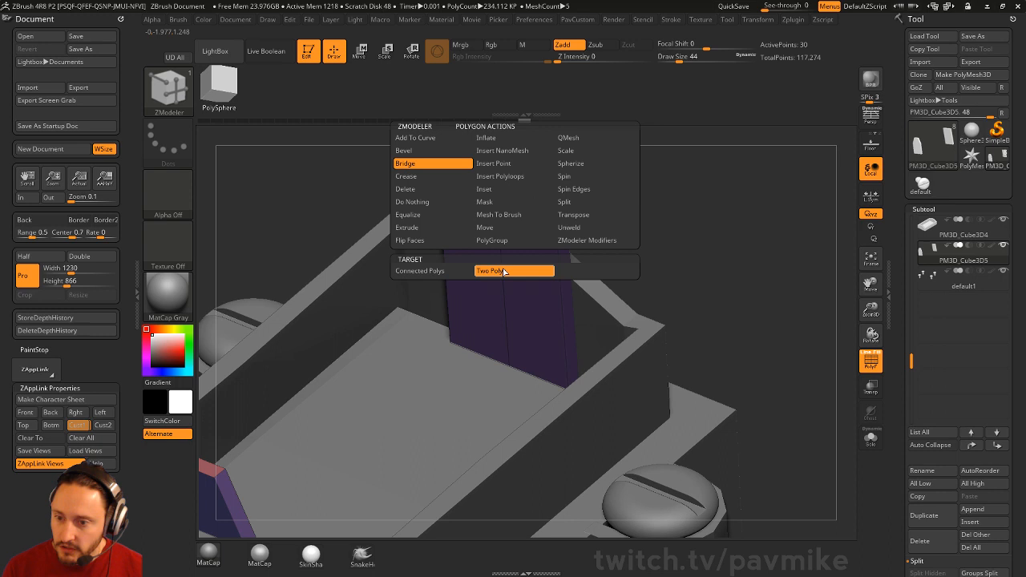
left_click(461, 271)
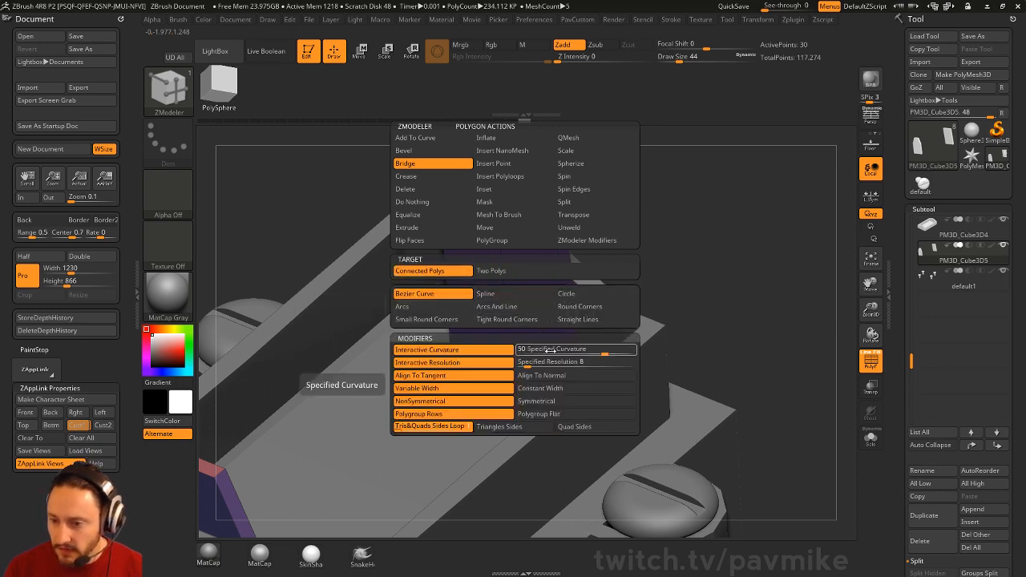
right_click_drag(543, 211, 545, 267, "alt")
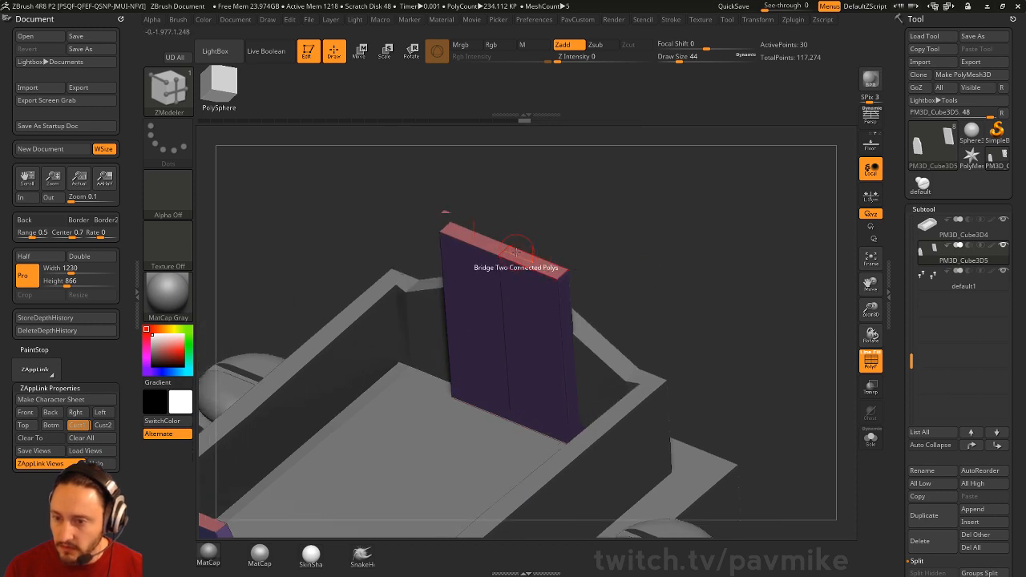
left_click_drag(516, 253, 640, 240)
key("ctrl+z")
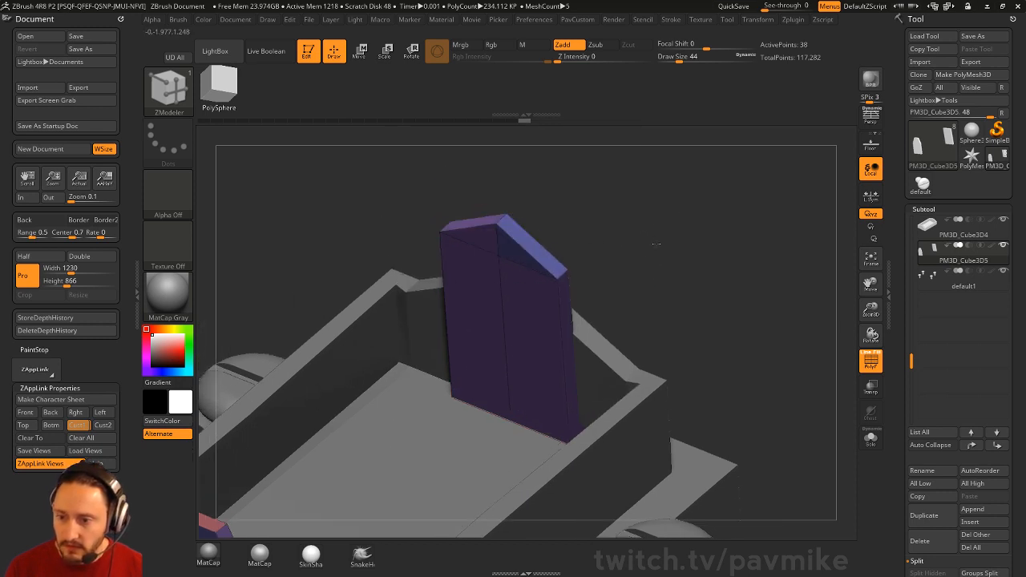
key("ctrl+shift+z")
Step: Merge both end panels into a single polygroup and isolate them in a straight side view
mouse_move(642, 229)
left_mouse_down()
mouse_move(725, 264)
mouse_move(738, 268)
mouse_move(737, 250)
mouse_move(763, 256)
mouse_move(730, 257)
mouse_move(753, 251)
mouse_move(732, 238)
mouse_move(759, 259)
left_mouse_up()
key("ctrl")
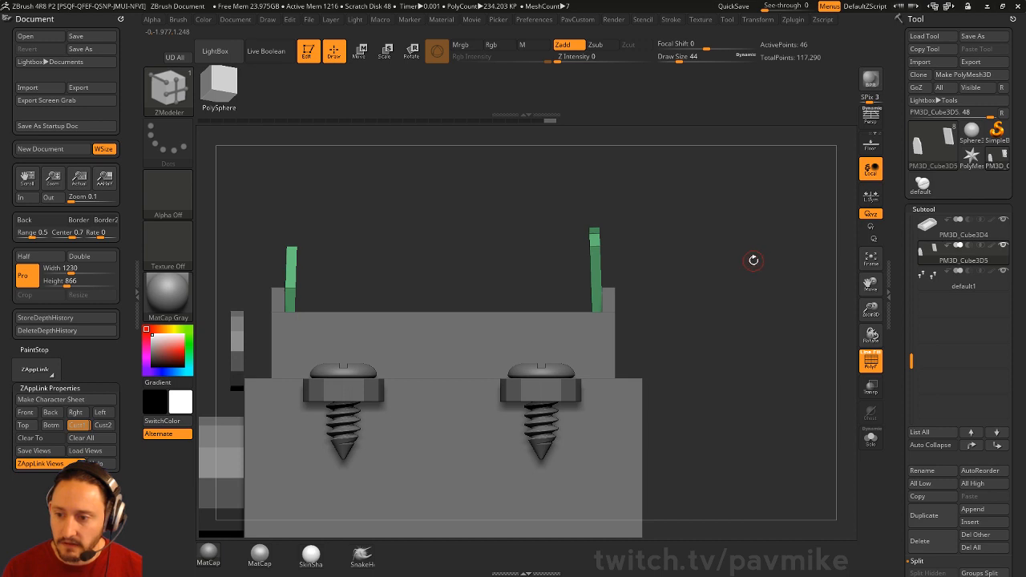
left_click_drag(701, 235, 675, 274, "alt")
left_click(870, 438)
left_click_drag(719, 390, 735, 390, "alt")
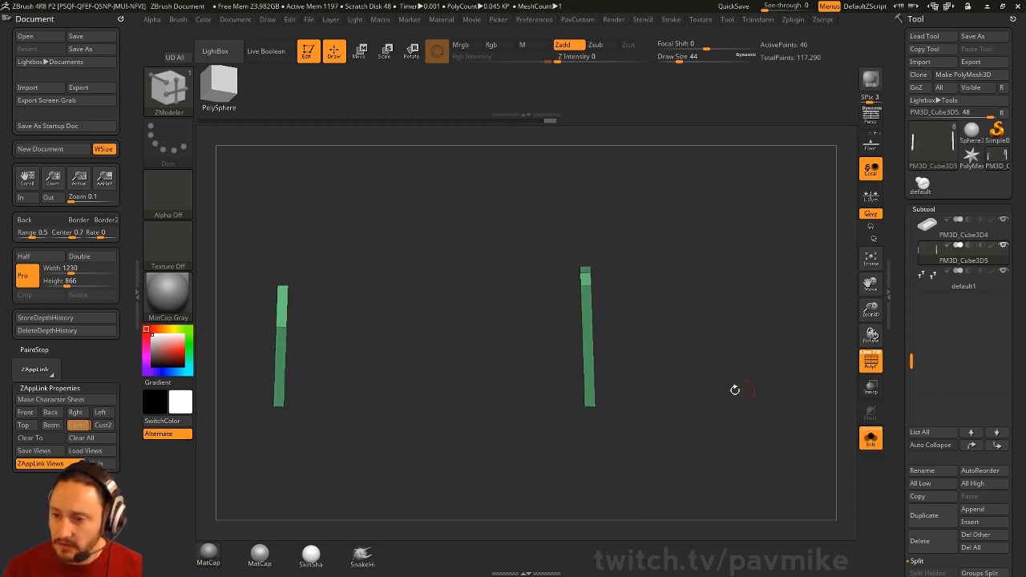
left_click(868, 441)
left_click_drag(815, 379, 801, 424)
left_click_drag(684, 365, 745, 353)
left_click(871, 437)
Step: Mask the front end panel and flatten the back end panel to a straight vertical plane with the ClipCurve brush
key("ctrl+shift")
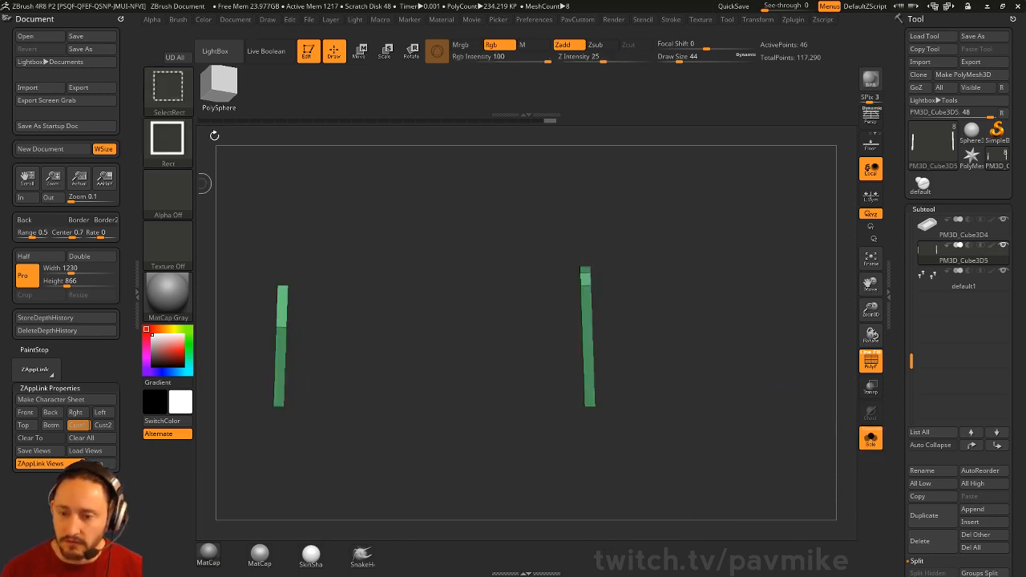
left_click_drag(239, 206, 350, 493, "ctrl")
left_click(166, 107, "ctrl+shift")
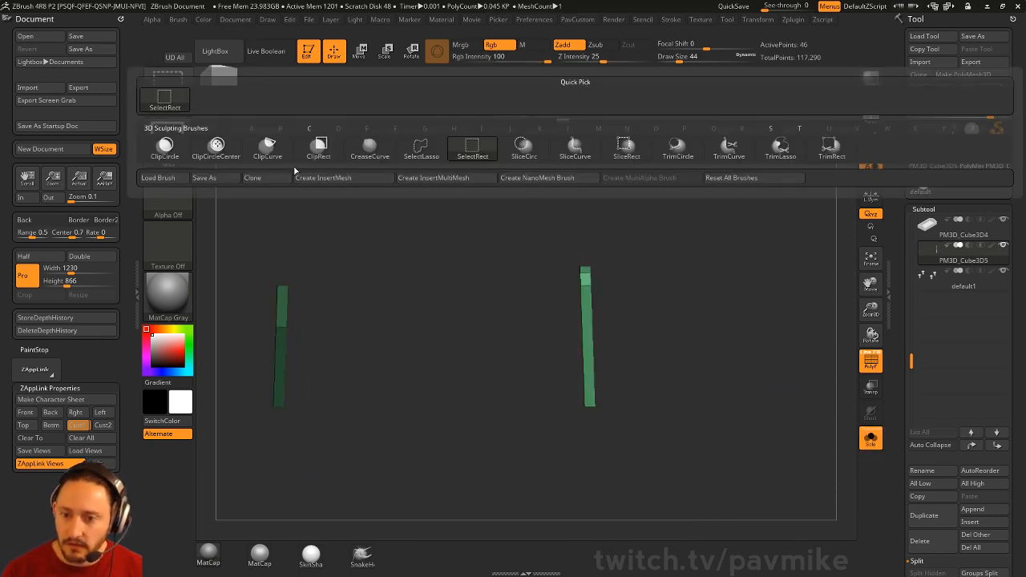
left_click(267, 148)
left_click_drag(606, 211, 584, 231, "ctrl+shift")
left_click_drag(578, 188, 583, 188, "ctrl+shift")
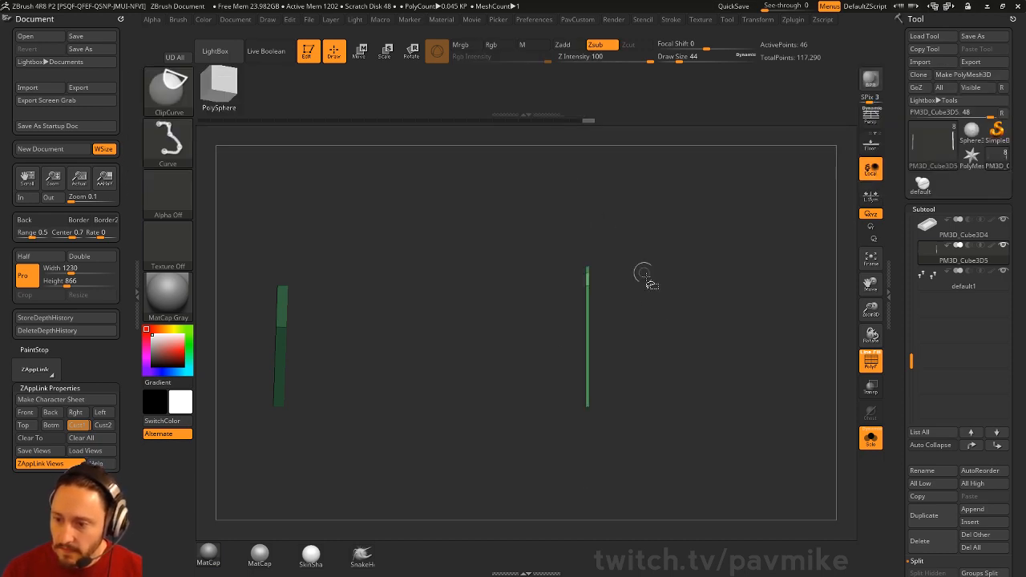
Step: Mask the back panel's outer face and move its inner face toward the front panel to restore the thickness
left_click_drag(660, 249, 673, 298, "ctrl")
left_click_drag(641, 227, 586, 451, "ctrl")
key("w")
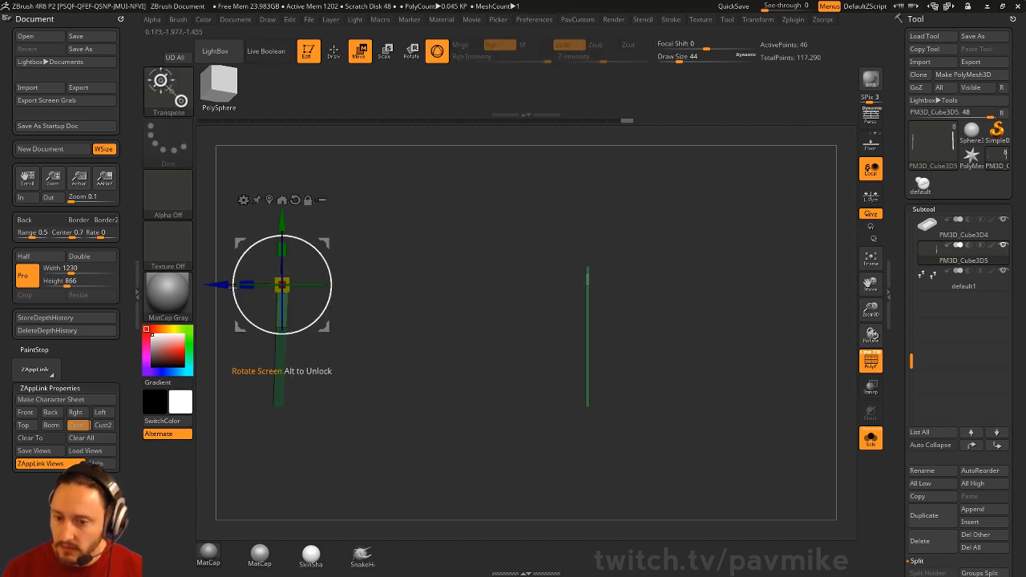
left_click_drag(438, 230, 449, 231, "ctrl")
left_click_drag(647, 241, 587, 443, "ctrl")
left_click_drag(220, 285, 230, 284)
key("ctrl+z")
left_click_drag(373, 195, 405, 238, "ctrl")
left_click_drag(220, 285, 212, 285)
key("q")
mouse_move(654, 264)
left_mouse_down("alt")
mouse_move(614, 295)
mouse_move(744, 302)
mouse_move(797, 364)
left_mouse_up("alt")
left_click_drag(712, 347, 655, 245, "shift")
Step: Try another clip on the back panel, hide its inner half with a rectangular selection and delete the hidden faces
key("ctrl+shift")
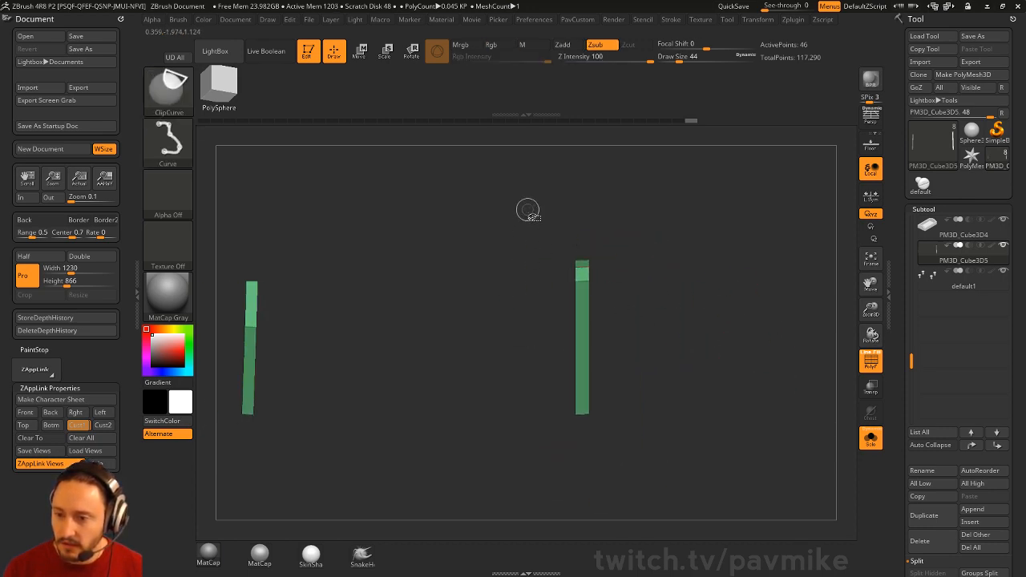
left_click_drag(531, 210, 564, 481, "ctrl+shift")
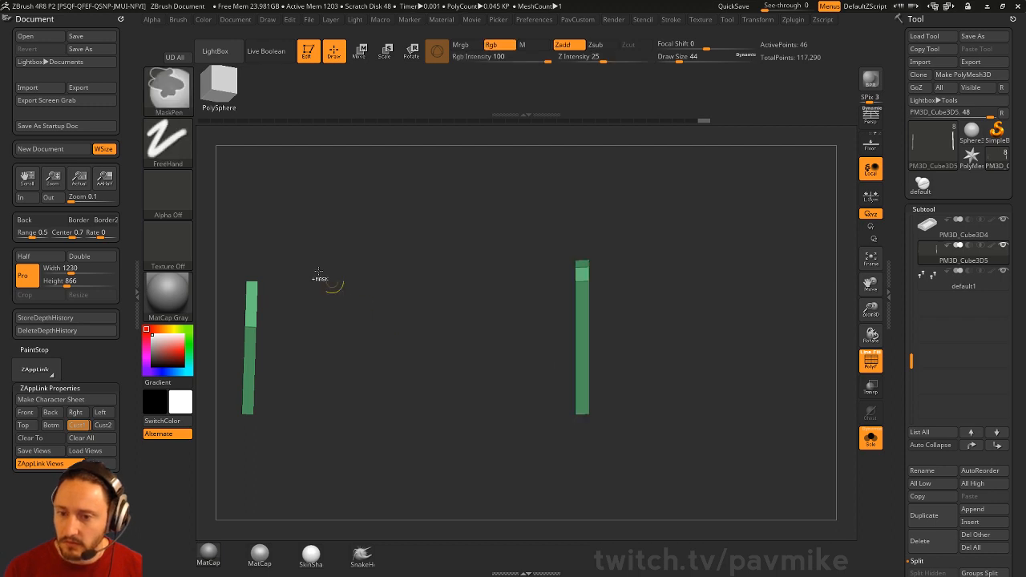
key("b")
left_click(214, 105, "ctrl+shift")
left_click_drag(488, 218, 585, 502, "ctrl+alt+shift")
key("space")
left_click(683, 249)
Step: Show the full model and thicken the back panel's remaining face using QMesh with the Polygroup Island target
left_click_drag(606, 277, 794, 332)
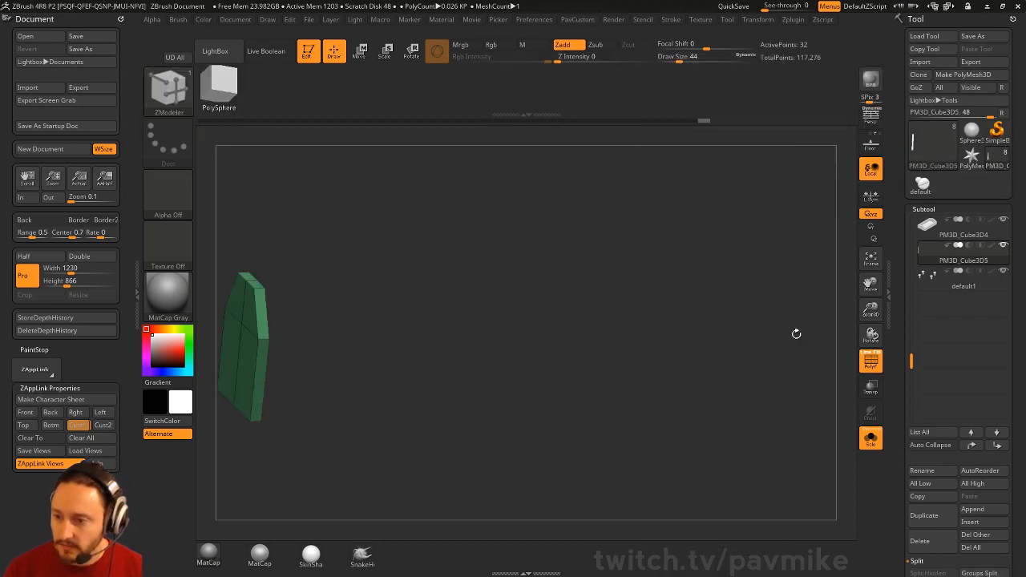
left_click(871, 439)
left_click_drag(831, 421, 801, 408)
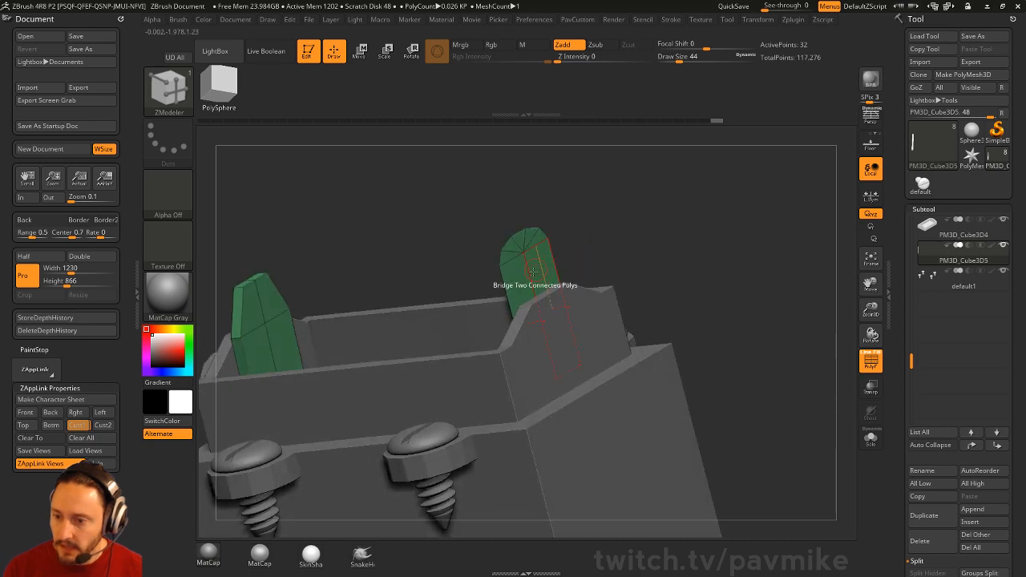
key("space")
left_click(584, 140)
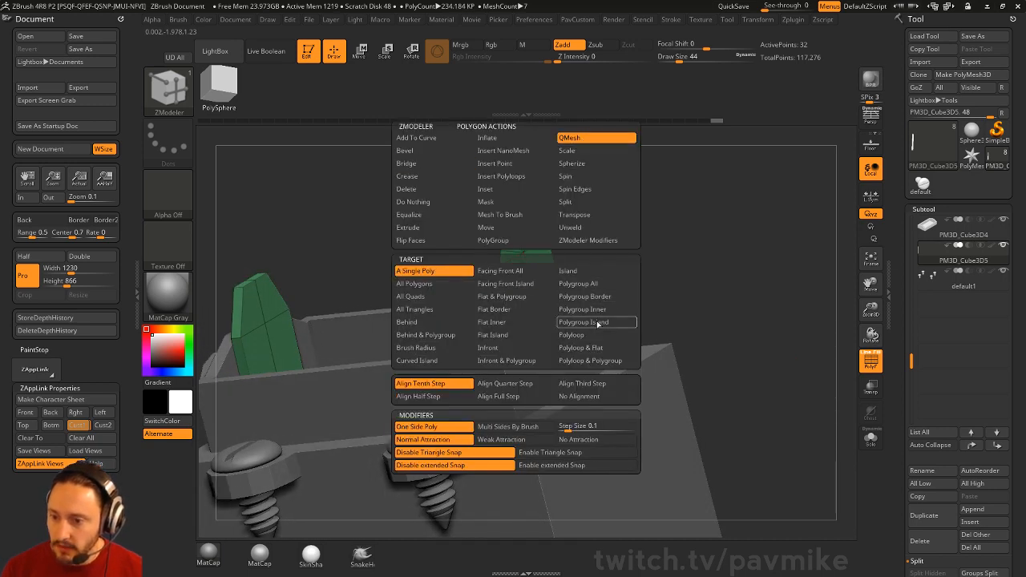
left_click(596, 322)
left_click(537, 289)
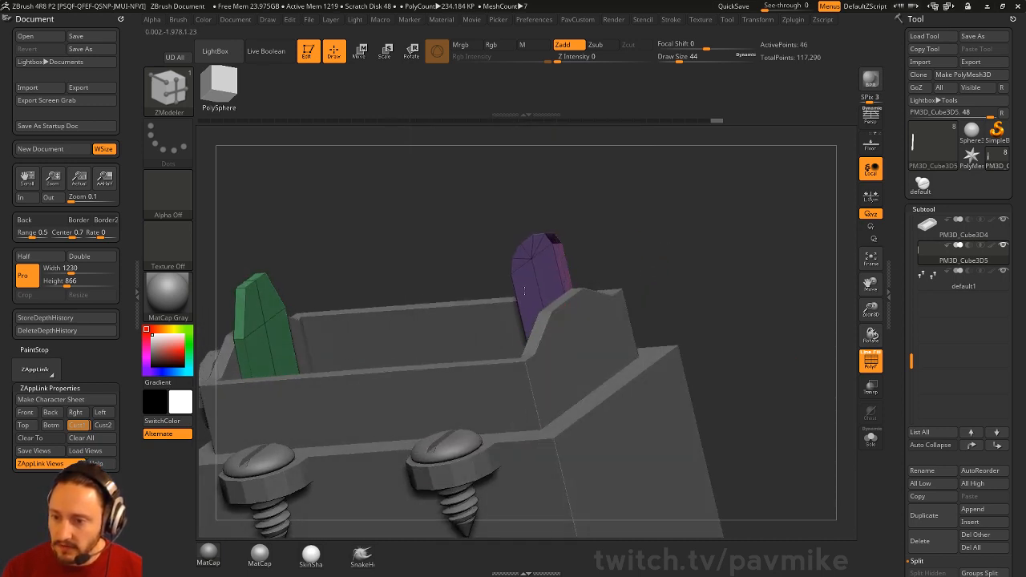
Step: Hide the front panel, flip the back panel's face normals and show both panels again
key("space")
left_click_drag(625, 213, 601, 217)
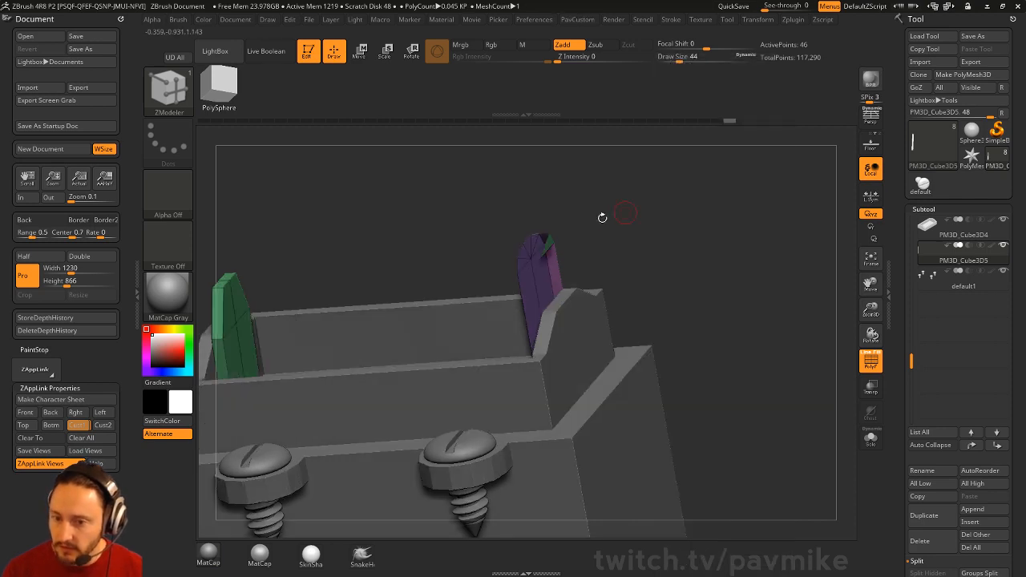
left_click_drag(657, 236, 713, 242, "alt")
left_click_drag(734, 179, 554, 537, "ctrl+shift")
key("space")
left_click(774, 556)
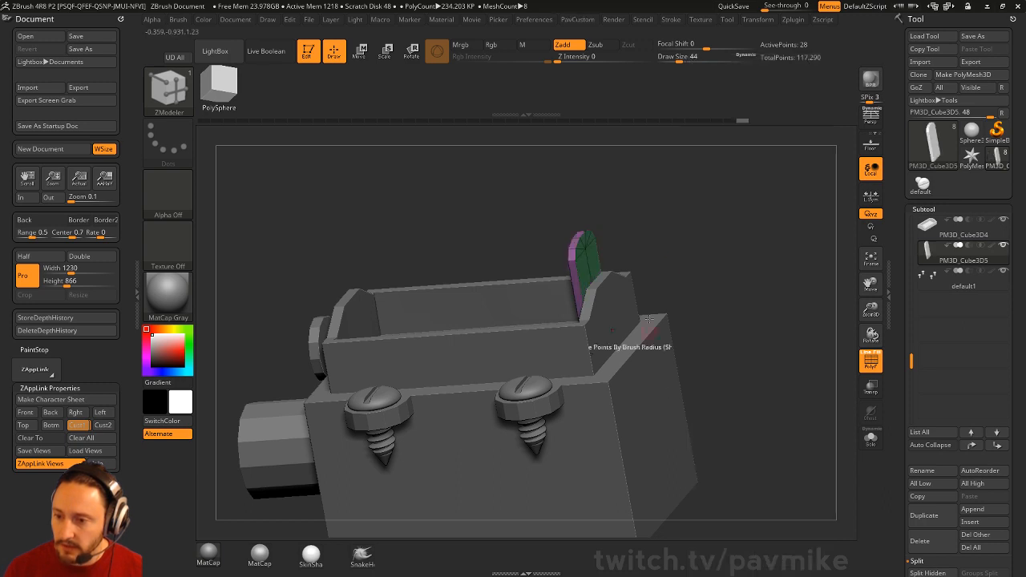
left_click(727, 235, "ctrl+shift")
Step: Move the front end panel slightly toward the tray's front wall in side view and isolate the panel subtool
mouse_move(727, 235)
left_mouse_down()
mouse_move(747, 247)
mouse_move(729, 231)
mouse_move(728, 249)
left_mouse_up()
key("w")
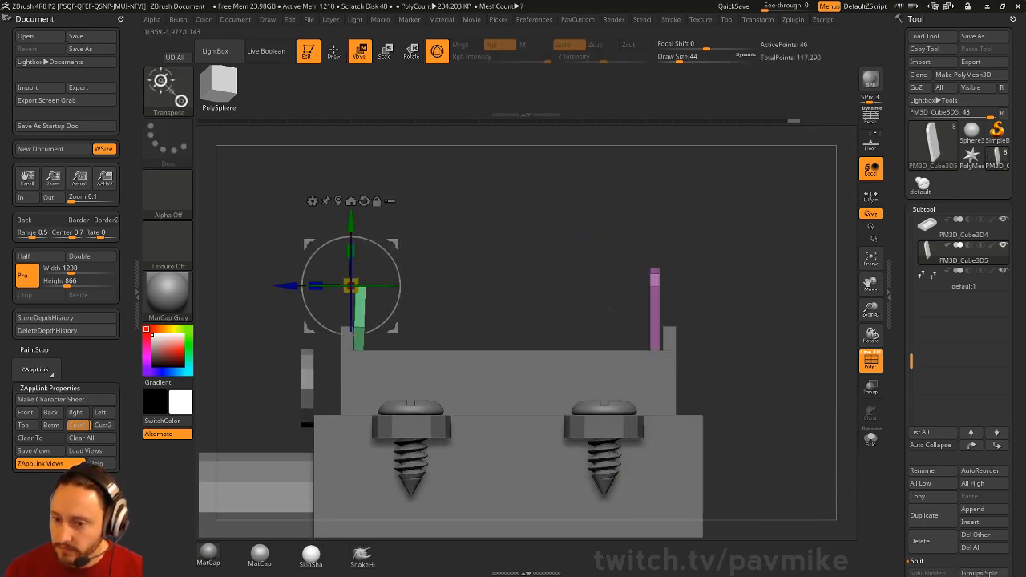
left_click_drag(296, 282, 289, 282)
key("q")
left_click_drag(488, 256, 586, 264, "alt")
left_click(870, 439)
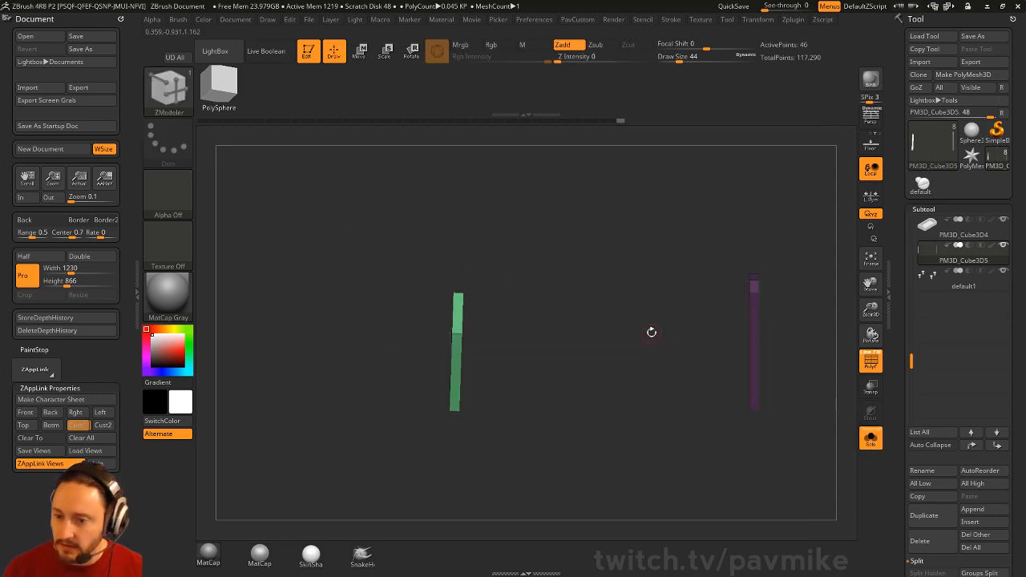
Step: Clip the back end panel's outer face straight with a vertical ClipCurve line in side view
mouse_move(652, 332)
left_mouse_down("alt")
mouse_move(650, 320)
mouse_move(633, 329)
left_mouse_up("alt")
key("w")
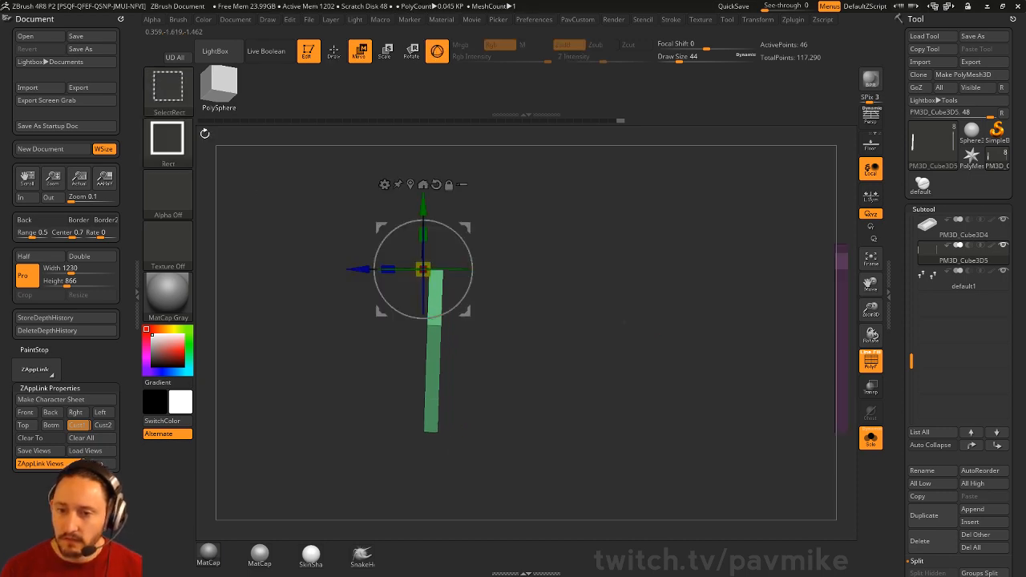
left_click(171, 94, "ctrl+shift")
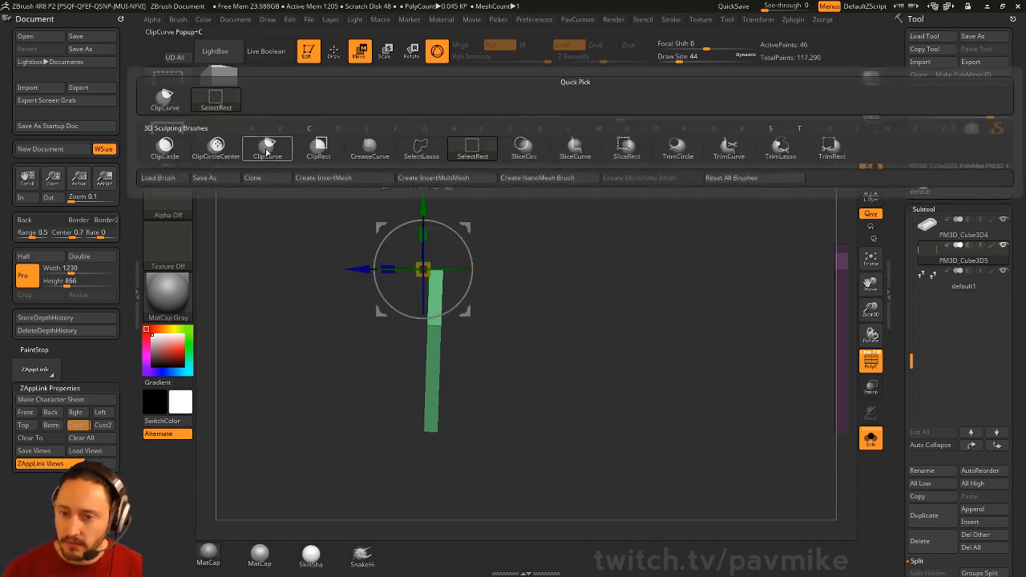
left_click(267, 152)
left_click_drag(432, 505, 440, 171, "ctrl+shift")
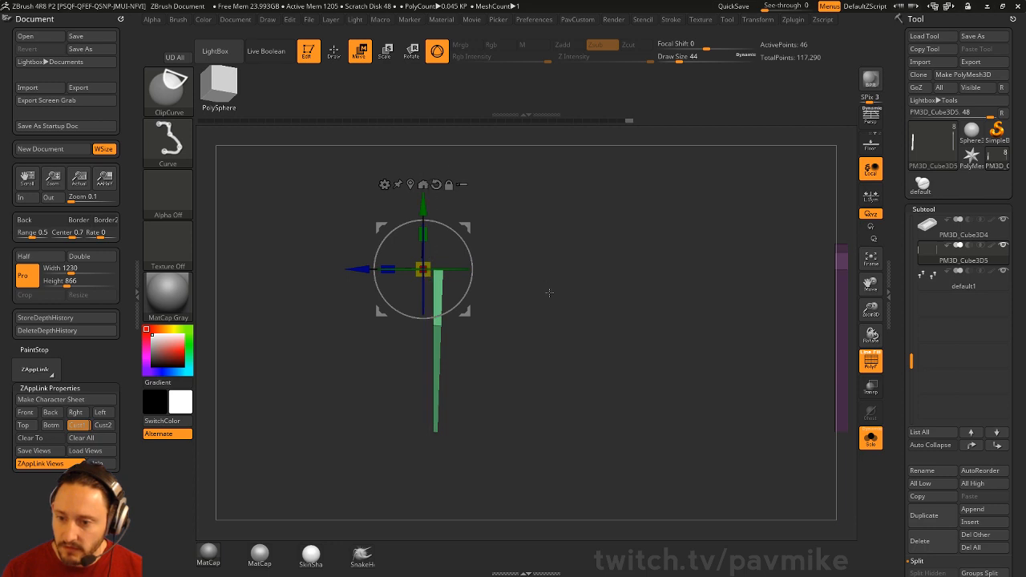
key("q")
mouse_move(503, 210)
left_mouse_down("ctrl+shift")
mouse_move(440, 461)
mouse_move(457, 464)
left_mouse_up("ctrl+shift")
key("ctrl+z")
Step: Hide the unwanted side of the back end panel with a rectangular selection and delete the hidden faces
left_click(168, 88, "ctrl+shift")
left_click(421, 150, "ctrl+shift")
left_click_drag(498, 179, 435, 515, "ctrl+shift")
key("5")
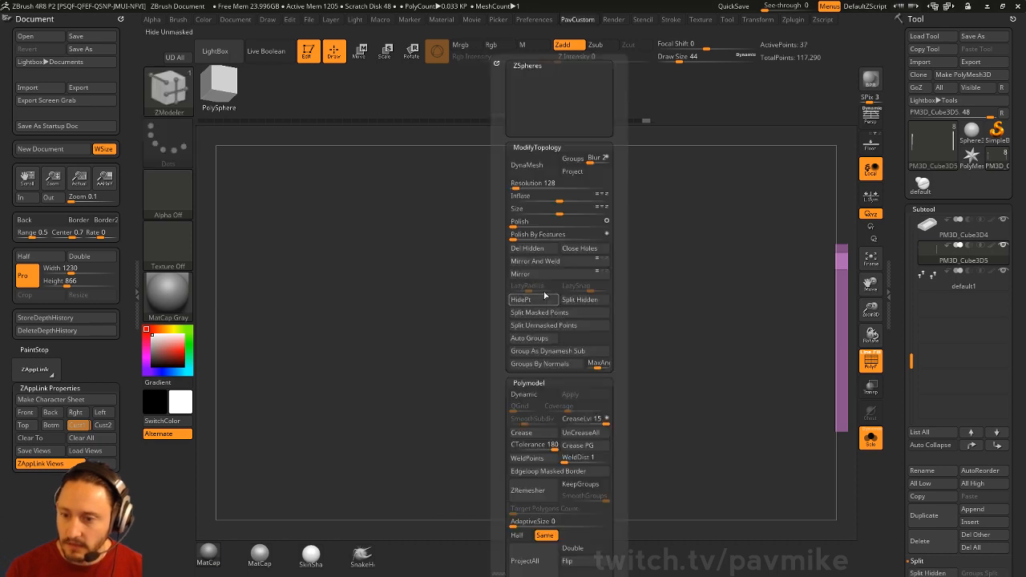
left_click(532, 248)
Step: Flip the face normals and thicken the back panel's remaining face with QMesh
key("5")
left_click(575, 564)
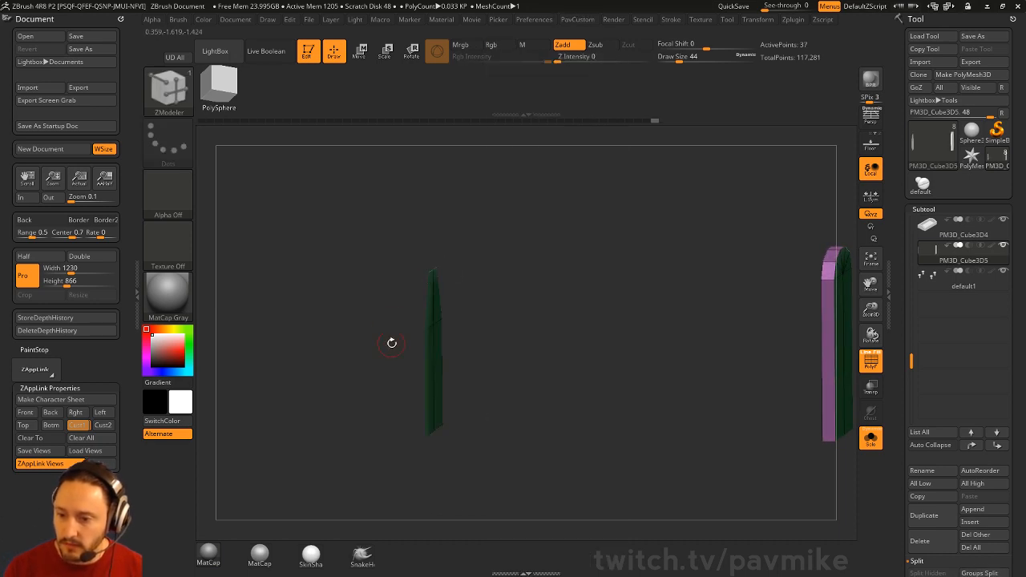
left_click_drag(495, 325, 438, 311)
key("space")
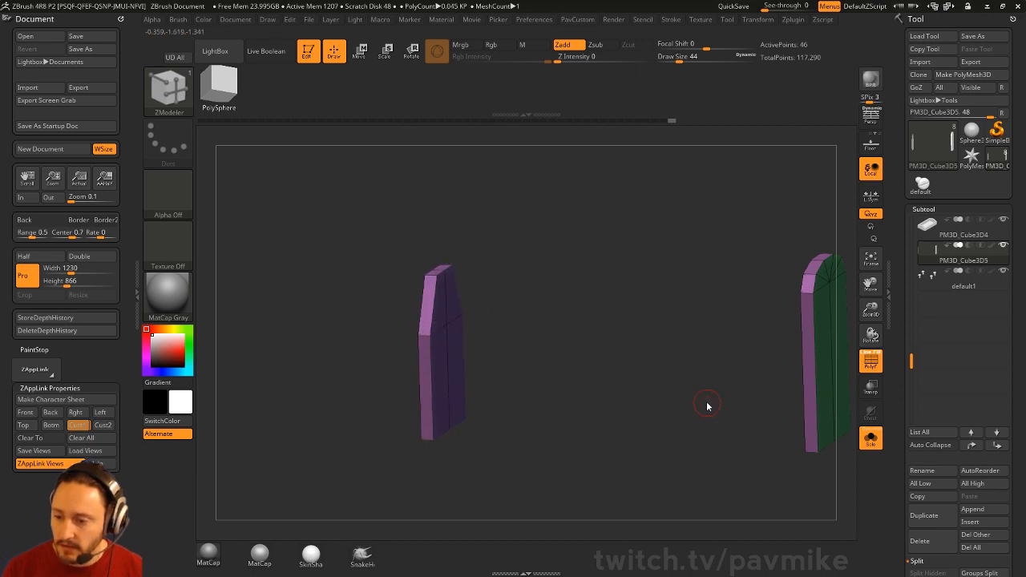
Step: Correct both panels' face normals by flipping them all and flipping the isolated back panel once more
key("5")
left_click(729, 550)
left_click_drag(558, 194, 405, 504, "ctrl+shift")
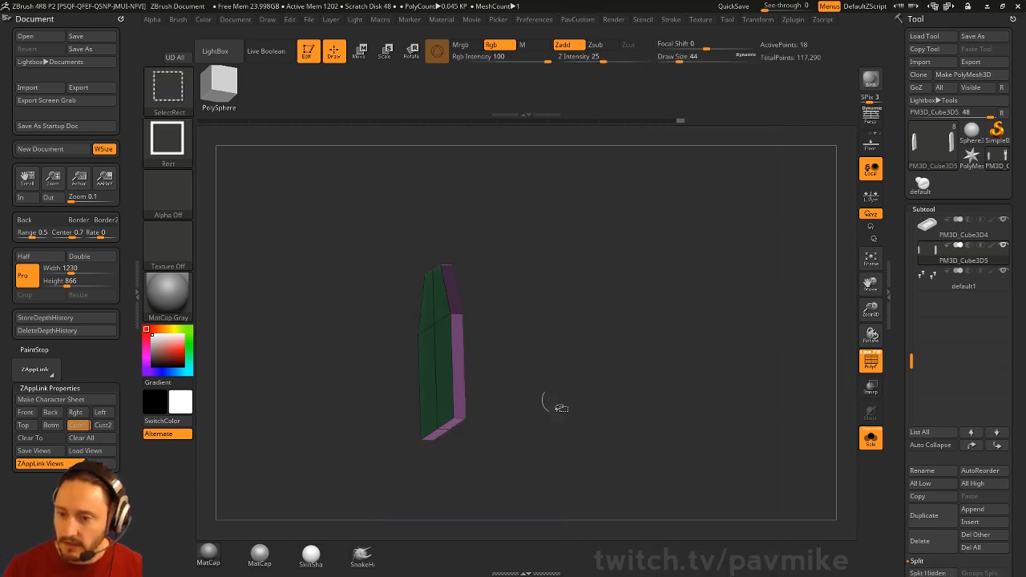
key("5")
left_click(691, 561)
left_click(495, 474, "ctrl+shift")
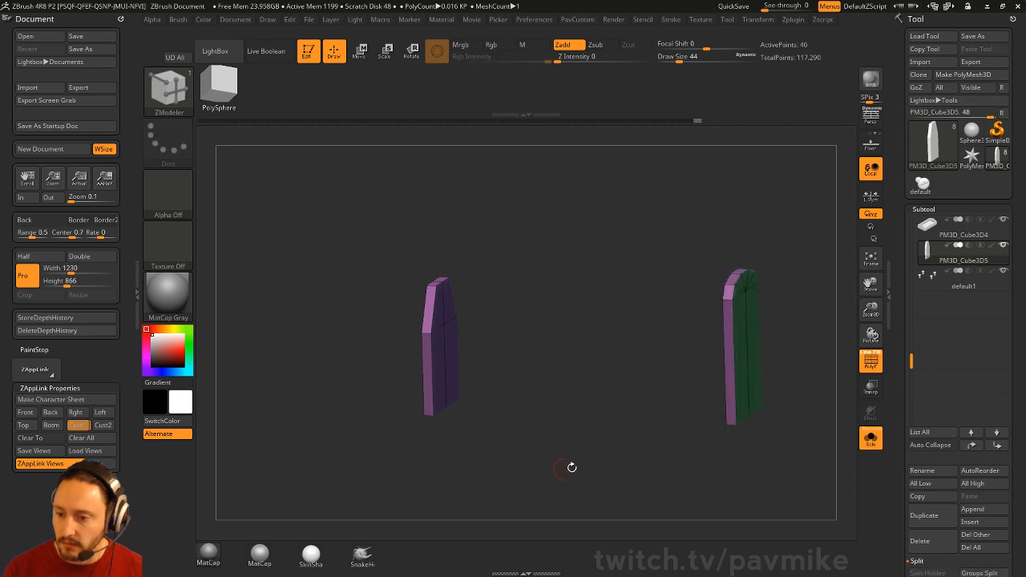
Step: Turn off the polyframe, show the whole robot again and return to the saved reference view with the drawing overlaid
key("shift+f")
mouse_move(732, 247)
left_mouse_down()
mouse_move(789, 265)
mouse_move(745, 243)
mouse_move(756, 219)
mouse_move(649, 293)
left_mouse_up()
left_click(870, 437)
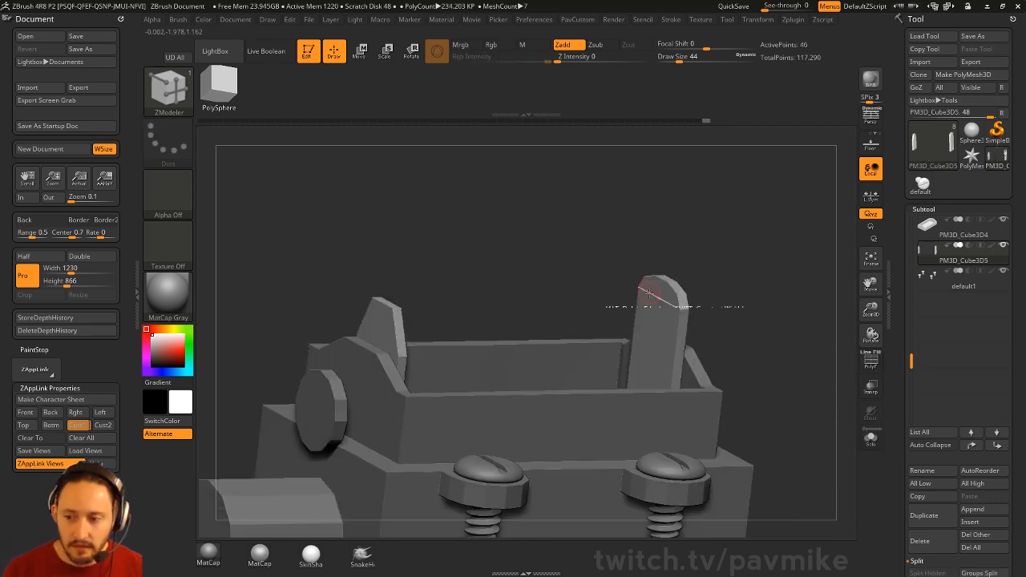
left_click_drag(782, 299, 771, 300, "alt")
key("shift+z")
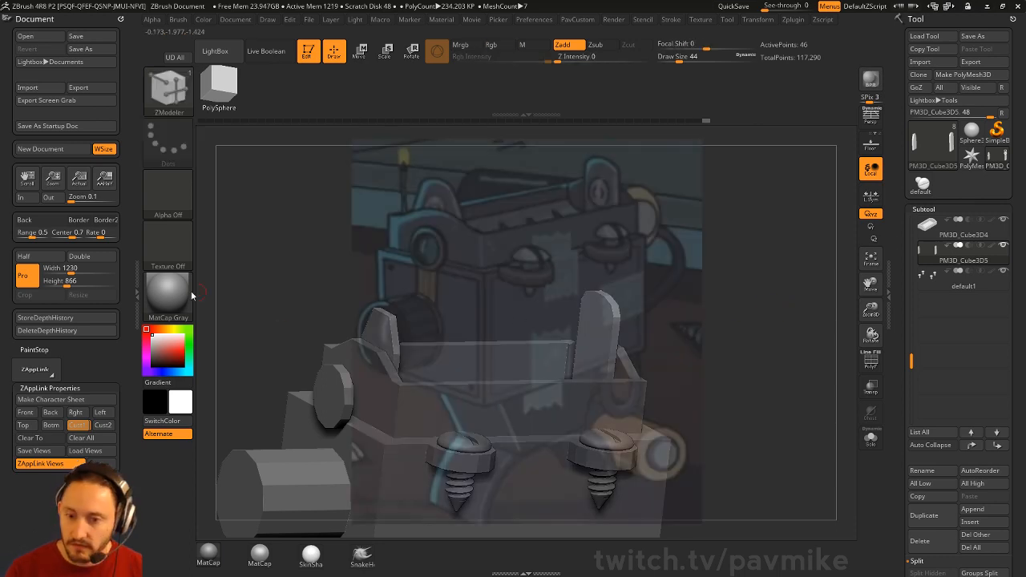
left_click(76, 411)
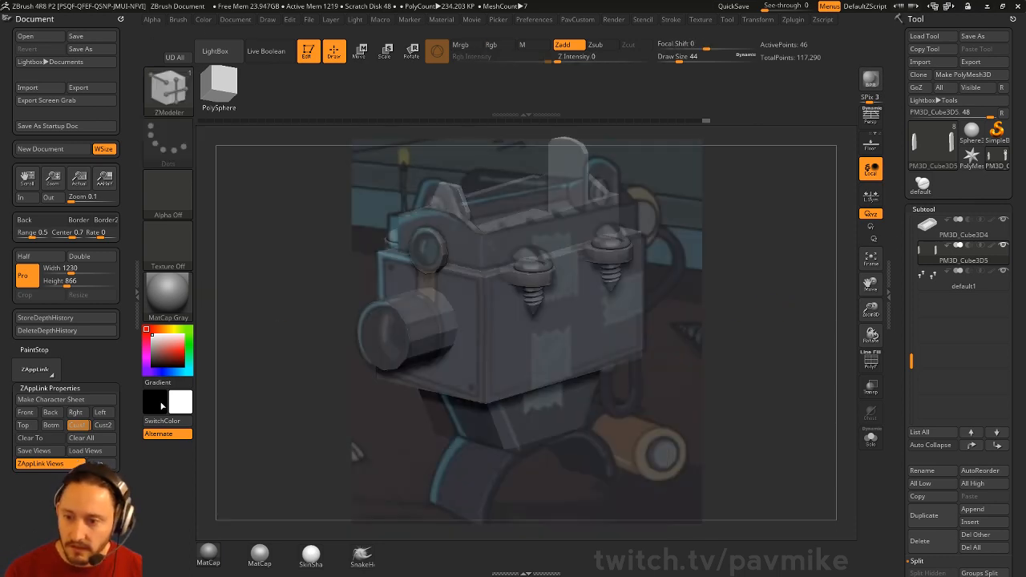
Step: Compare the robot with the reference with perspective distortion on and off, undoing the stray panel edit and restoring the polyframe
left_click(873, 120)
left_click(875, 121)
left_click(877, 121)
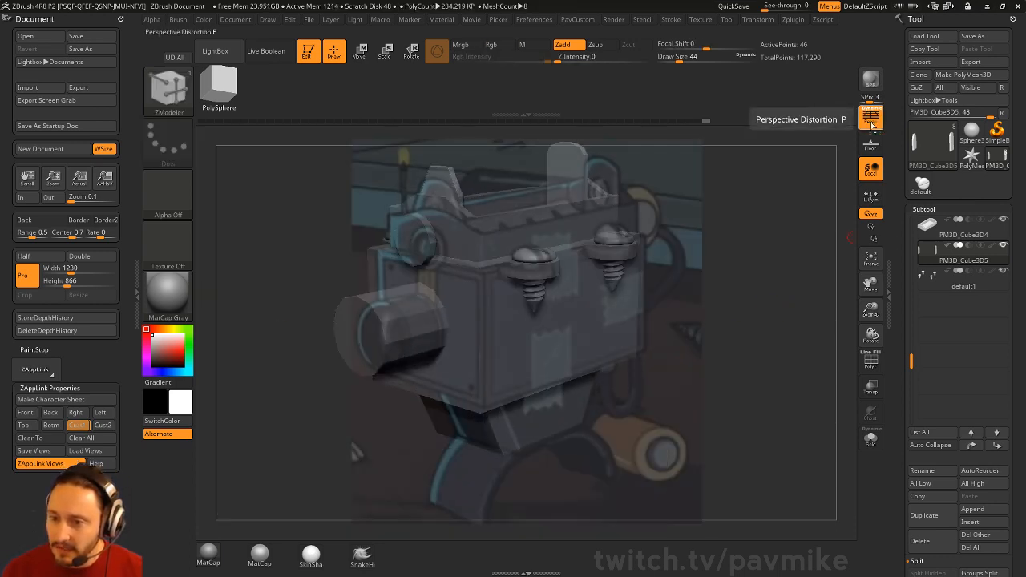
left_click(870, 121)
left_click_drag(785, 194, 786, 193)
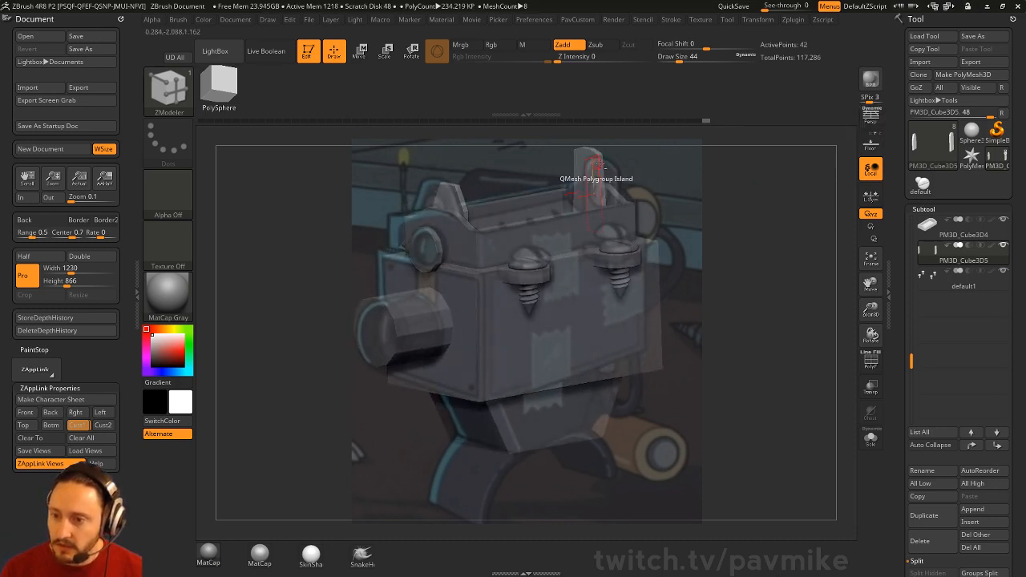
key("ctrl+z")
key("shift+f")
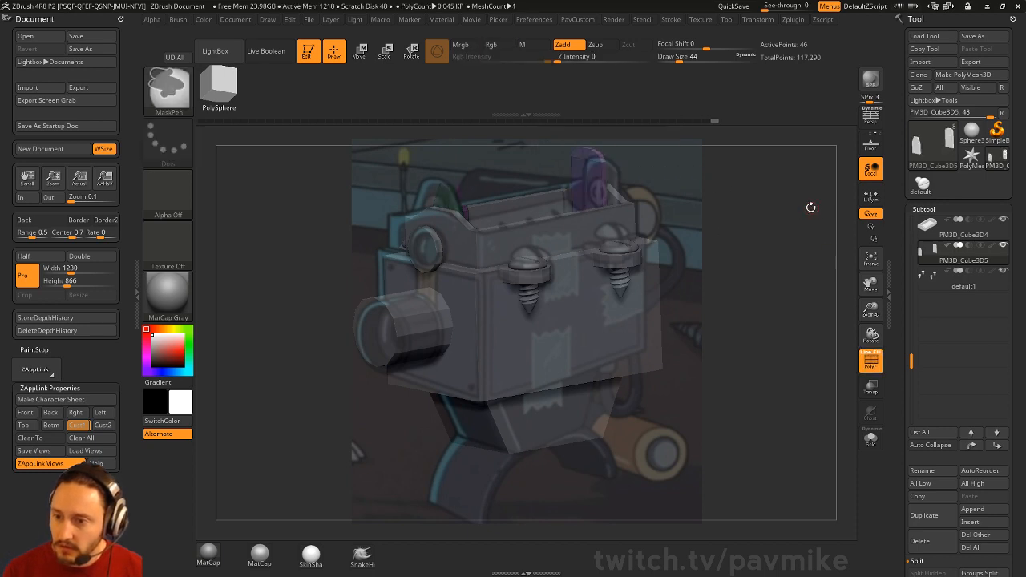
Step: Raise the tapered back end panel slightly in the tray to match the reference drawing
key("w")
left_click_drag(442, 150, 442, 134)
key("q")
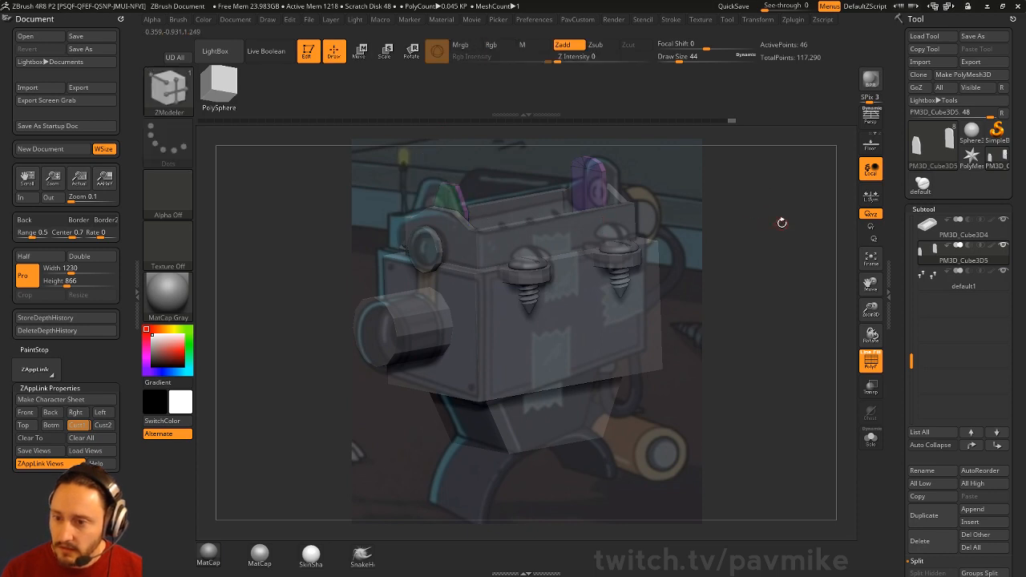
Step: Switch to the Standard brush and set its draw size to 128
key("b")
key("s")
key("t")
key("s")
left_click_drag(785, 243, 778, 245)
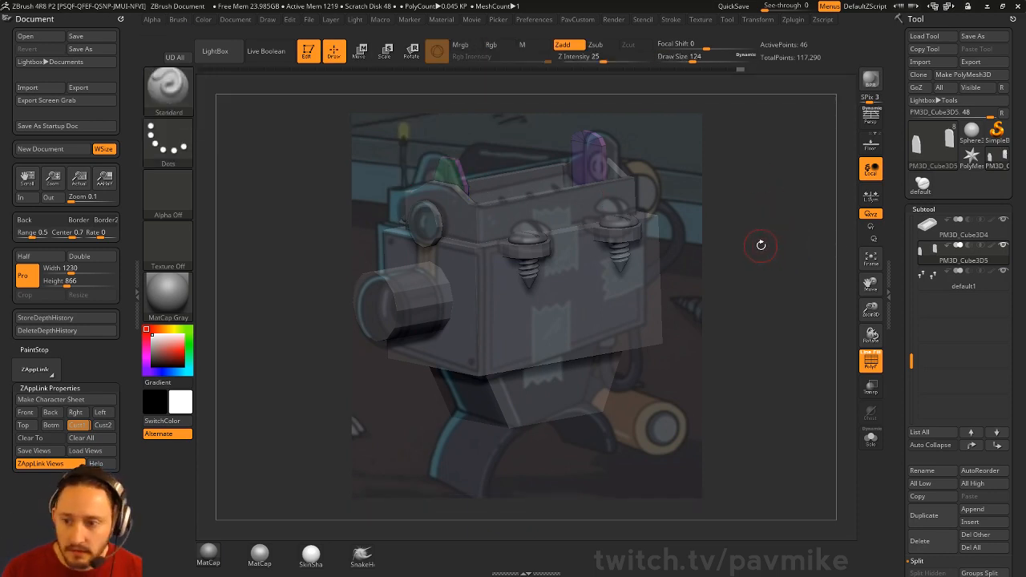
key("bracketright")
key("bracketright")
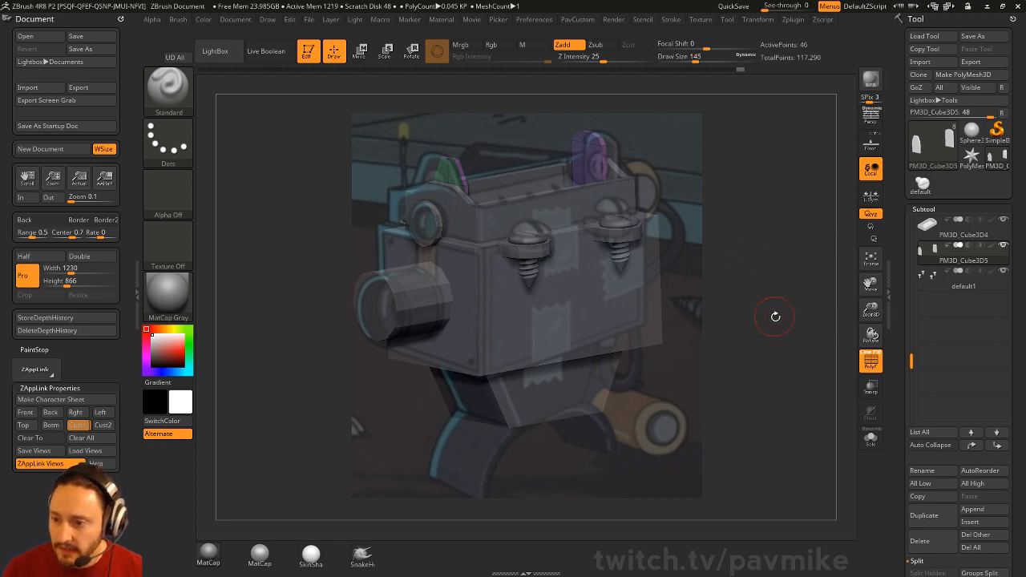
key("bracketleft")
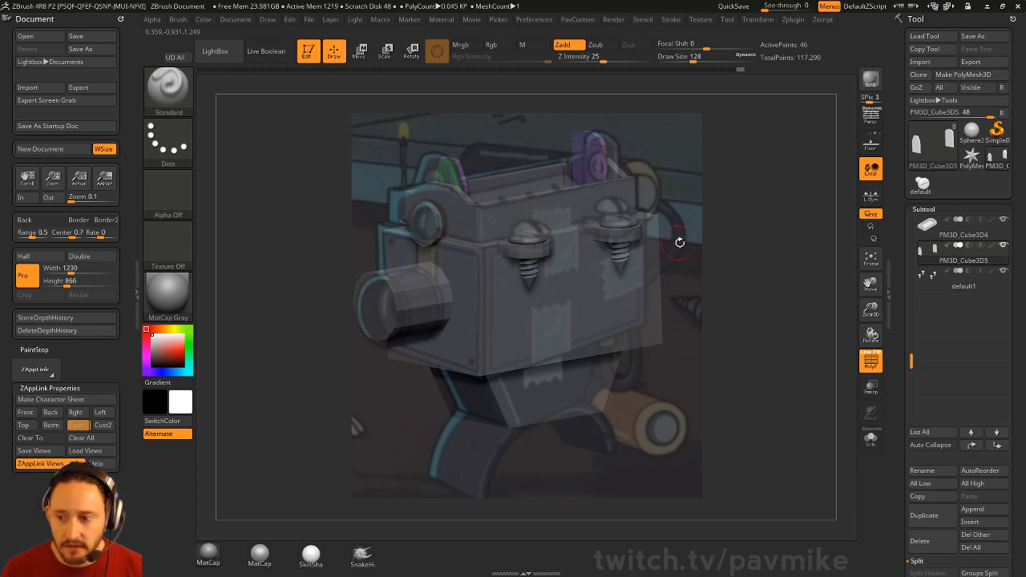
left_click_drag(805, 350, 804, 345)
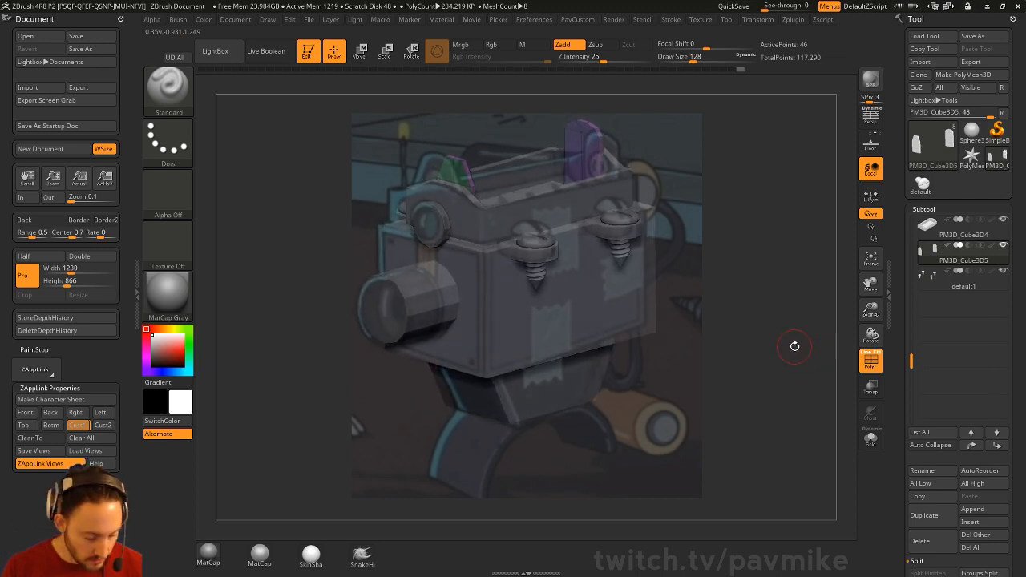
Step: Insert a Cylinder12 primitive on the underside of the robot's box with the IMM primitives brush
key("b")
key("i")
key("p")
key("m")
left_click(637, 433)
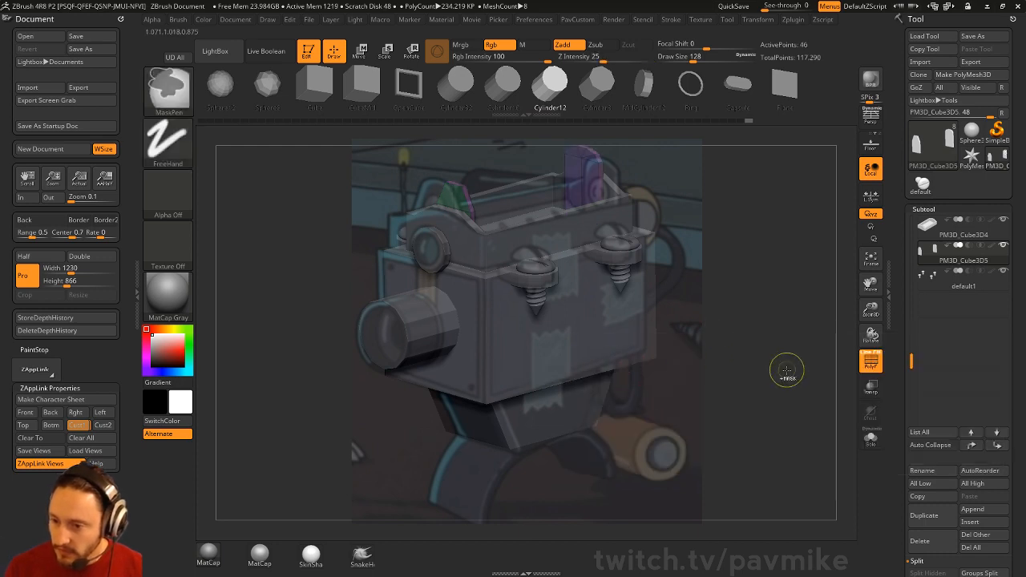
left_click_drag(774, 392, 604, 328)
Step: Hide the unmasked cylinder geometry and split it into its own subtool
mouse_move(791, 287)
left_mouse_down()
mouse_move(804, 334)
mouse_move(788, 316)
mouse_move(790, 275)
mouse_move(773, 302)
mouse_move(805, 293)
mouse_move(687, 251)
mouse_move(785, 288)
left_mouse_up()
key("2")
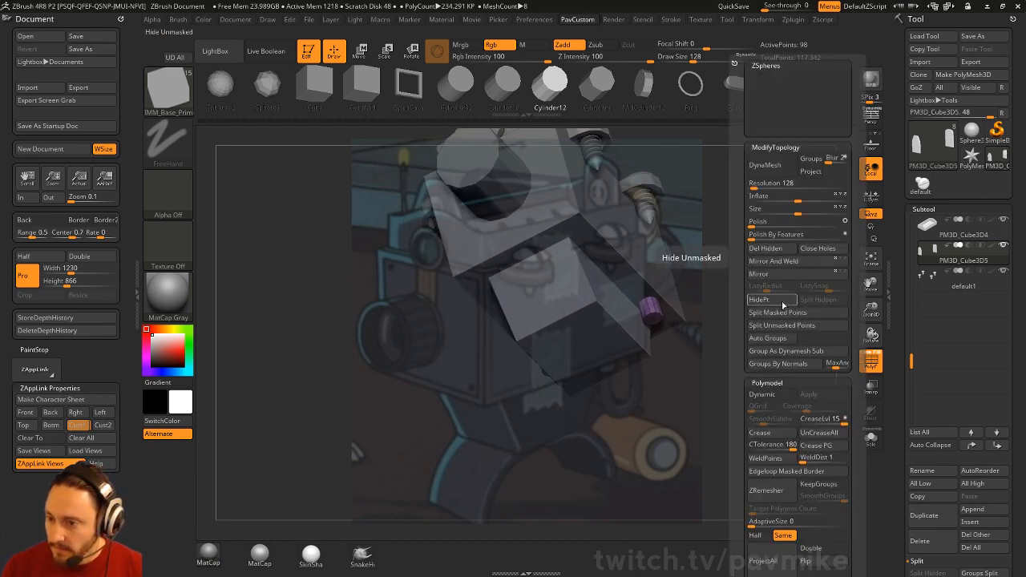
left_click(782, 304)
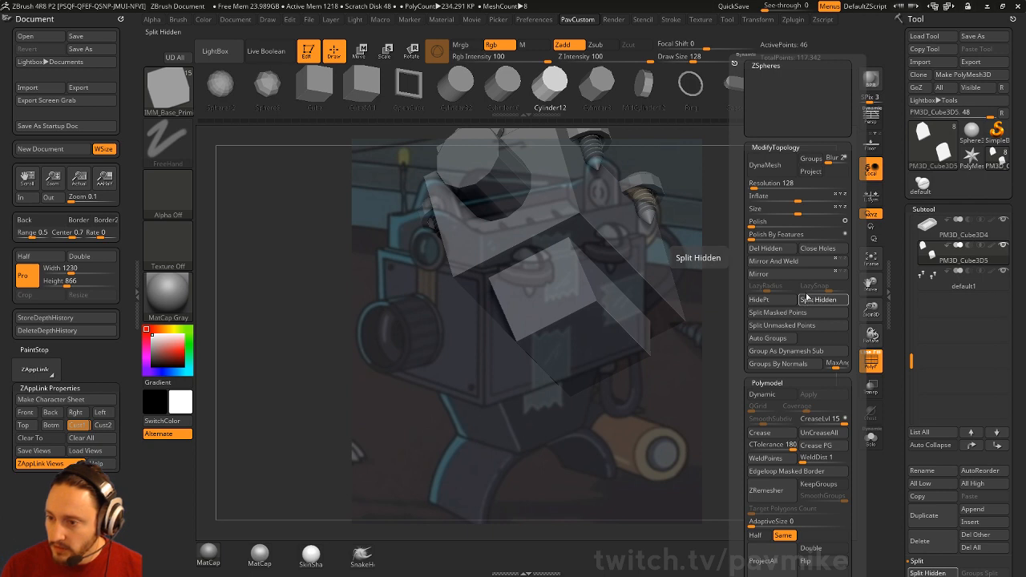
left_click(807, 298)
mouse_move(778, 314)
left_mouse_down()
mouse_move(767, 323)
mouse_move(797, 363)
mouse_move(798, 300)
mouse_move(705, 292)
left_mouse_up()
Step: Switch to the Standard brush with draw size 87 and make the cylinder subtool active
key("b")
key("s")
key("t")
key("s")
left_click(686, 300)
left_click(588, 284, "alt")
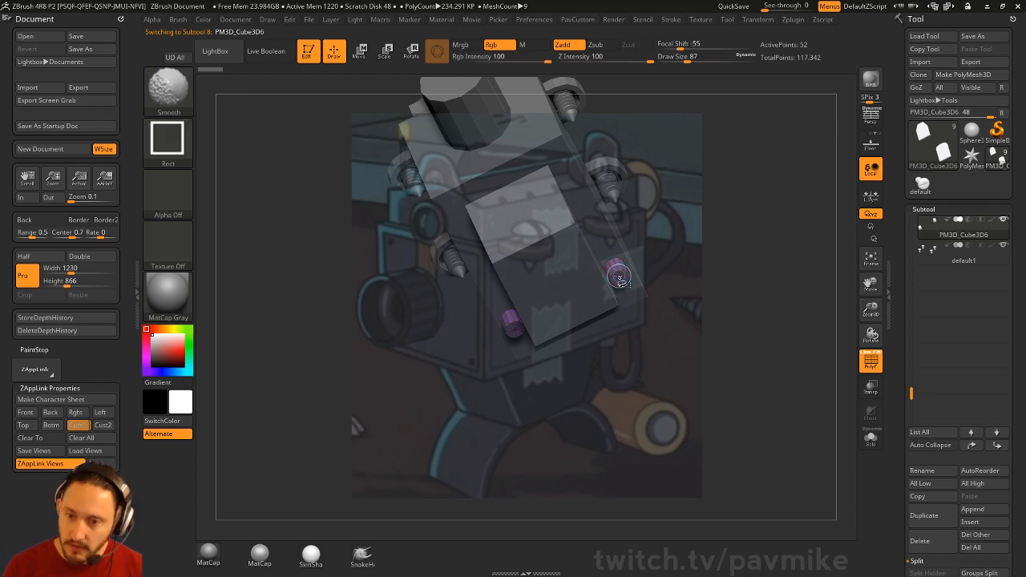
Step: Hide the mirrored duplicate cylinder under the box and delete its hidden geometry
left_click_drag(308, 263, 551, 410, "ctrl+alt+shift")
key("1")
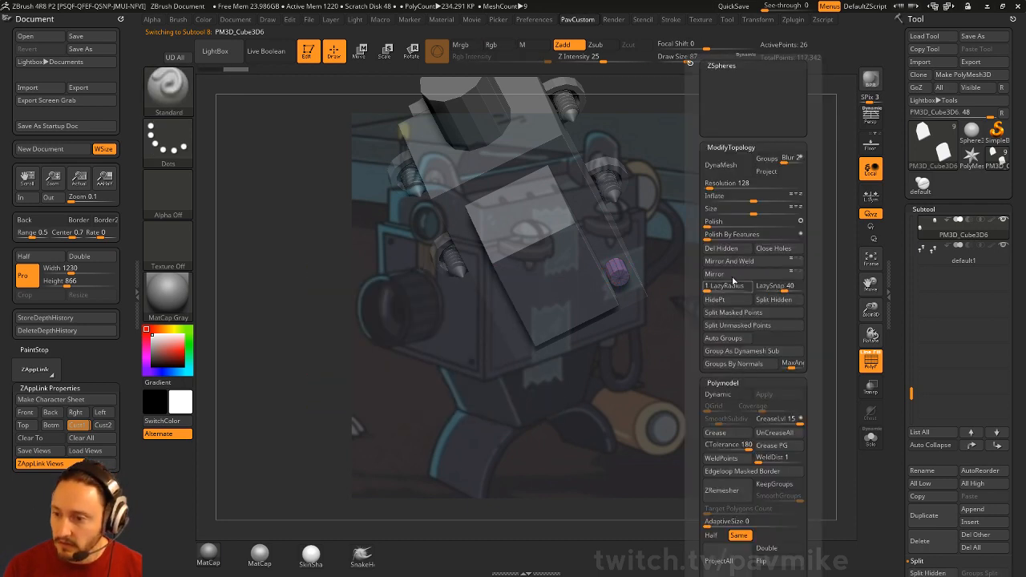
left_click(733, 252)
left_click_drag(753, 281, 804, 302)
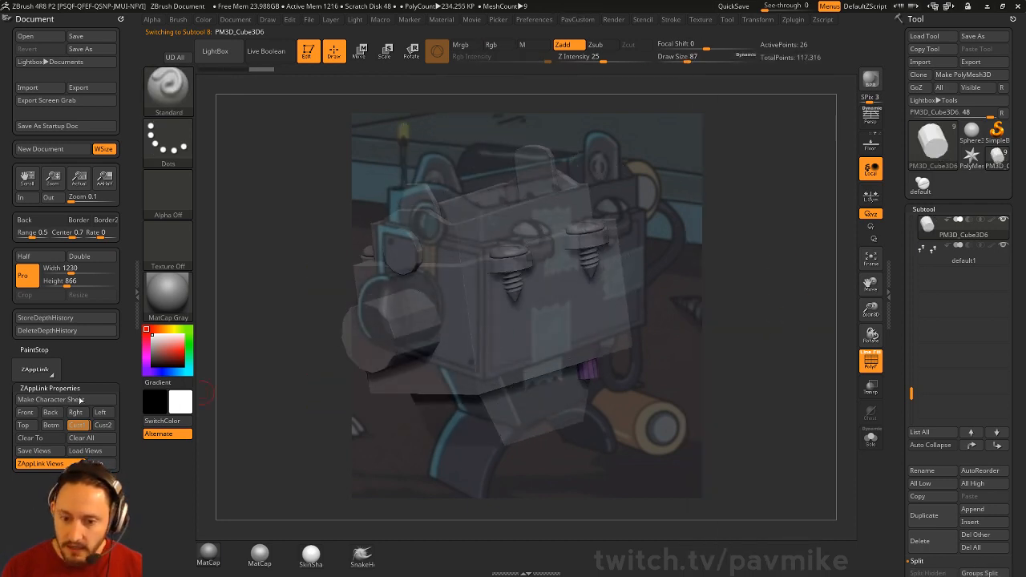
Step: Return to the saved reference view and reposition the cylinder along the box's underside toward the rear
left_click(79, 424)
key("w")
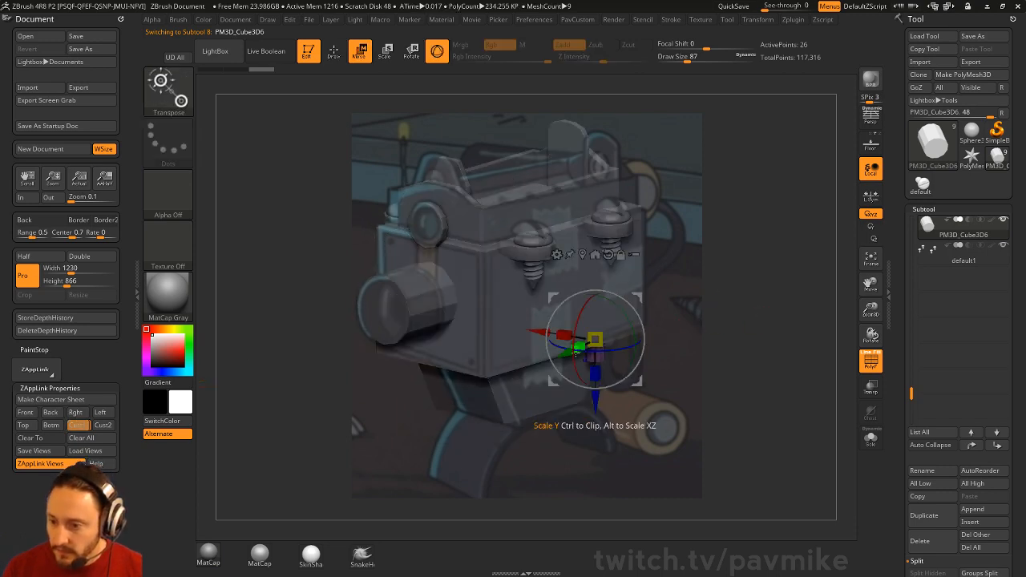
mouse_move(567, 352)
left_mouse_down()
mouse_move(606, 365)
mouse_move(609, 342)
left_mouse_up()
key("q")
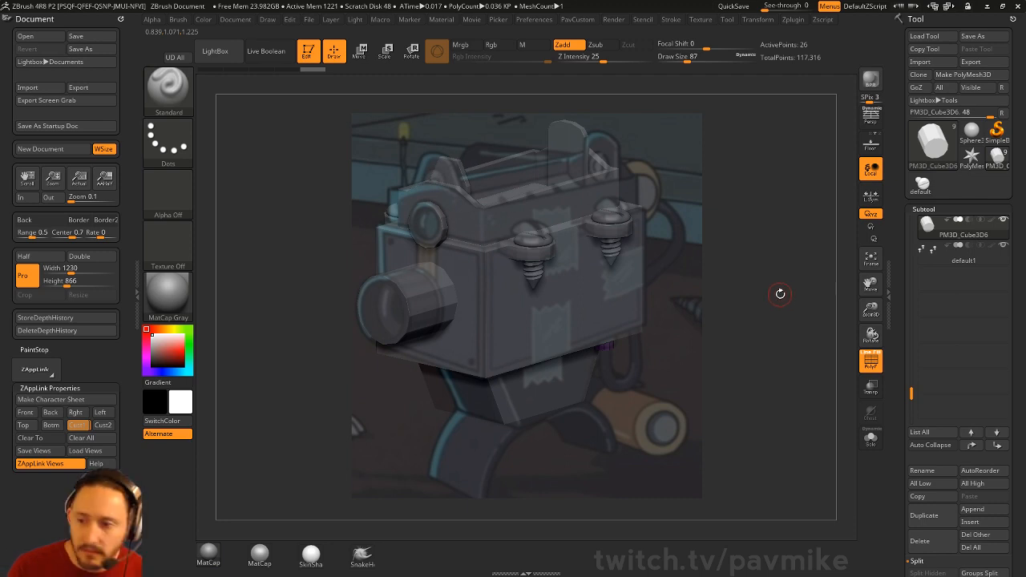
Step: Toggle the reference overlay to check the model and set the draw size to 136
key("shift+z")
key("shift+z")
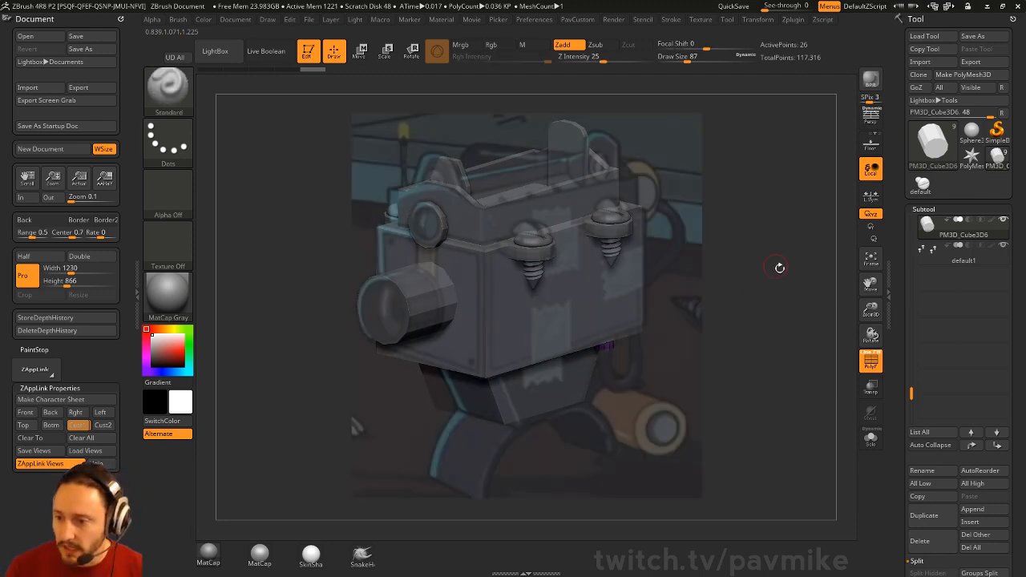
key("s")
left_click_drag(782, 294, 799, 301)
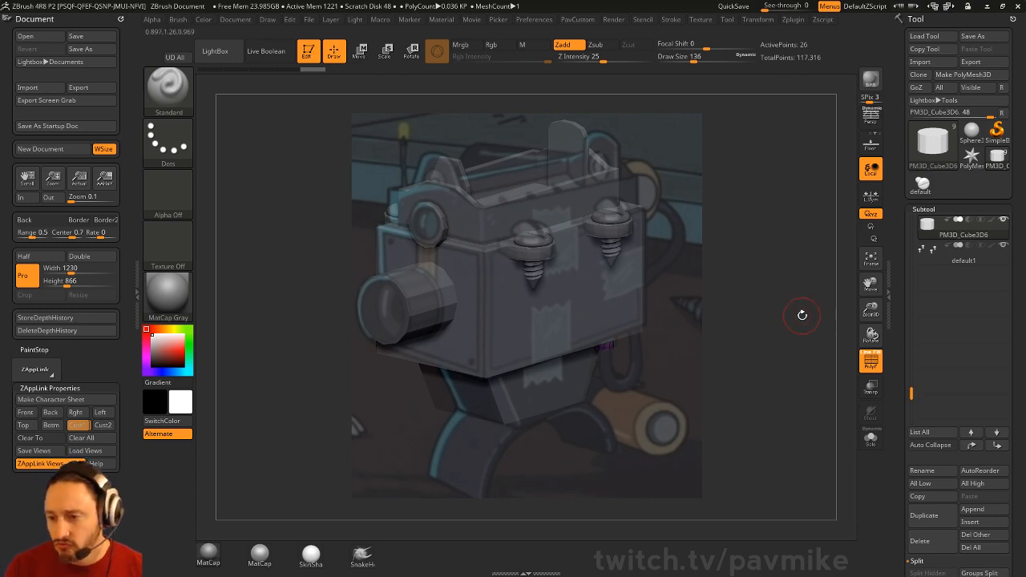
Step: Insert a Plane primitive over the cylinder in front view with the IMM primitives brush
key("1")
key("m")
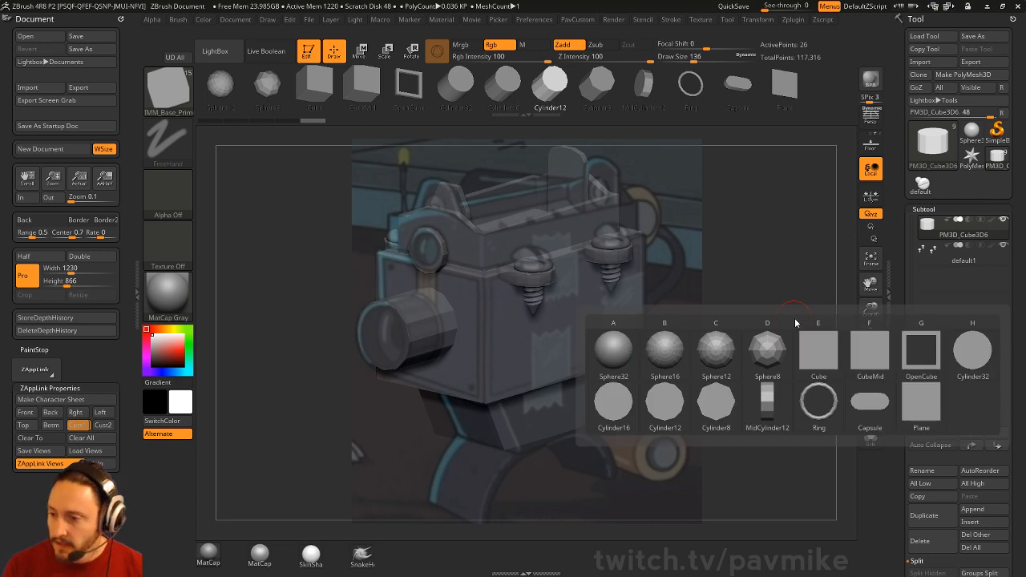
left_click(921, 415)
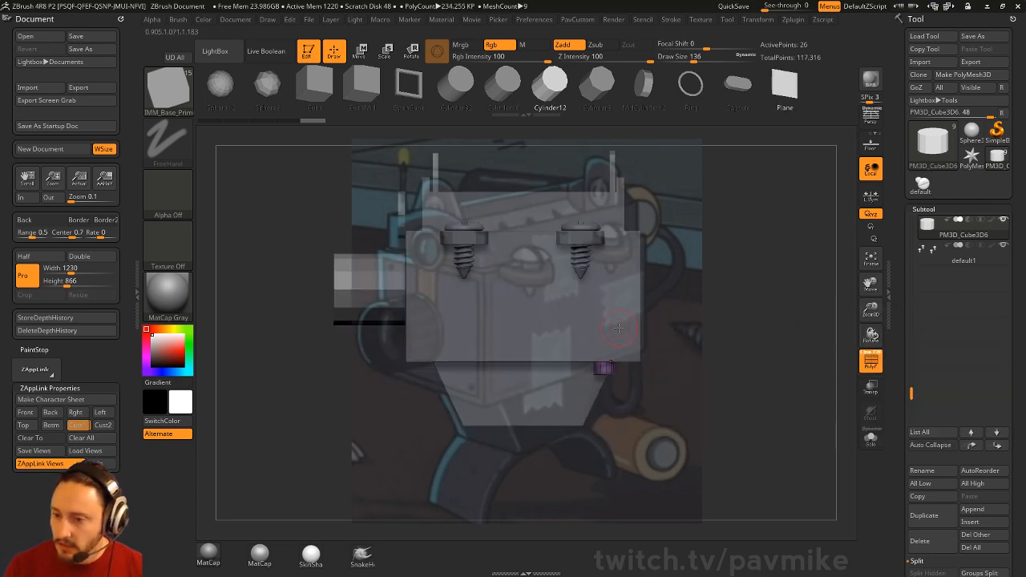
left_click_drag(615, 322, 613, 437)
Step: Split the masked cylinder from the newly inserted plane into a separate subtool
left_click_drag(725, 353, 807, 358)
key("2")
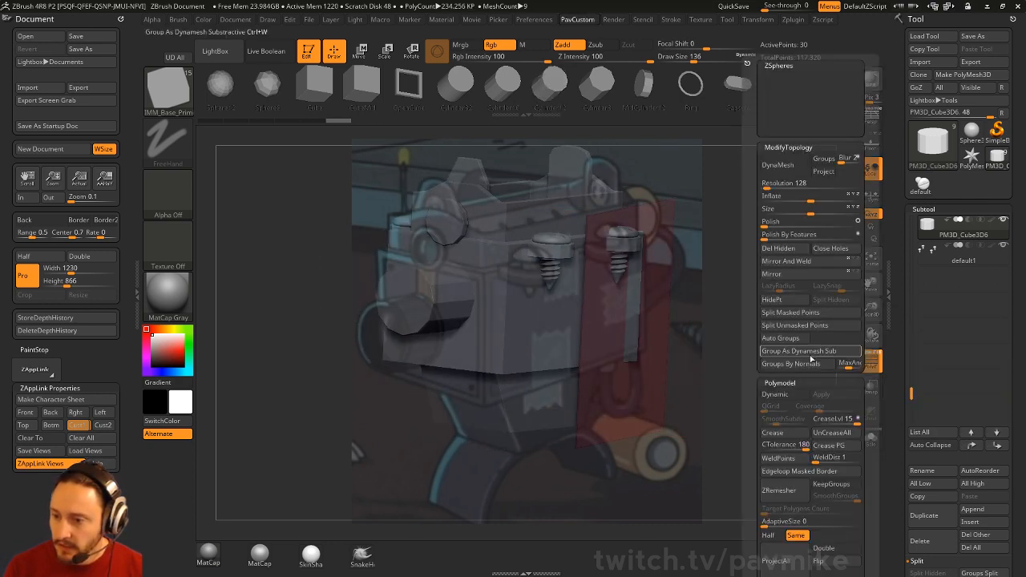
left_click(811, 312)
Step: Move the plane along its depth axis to line it up with the cylinder under the box's rear
key("w")
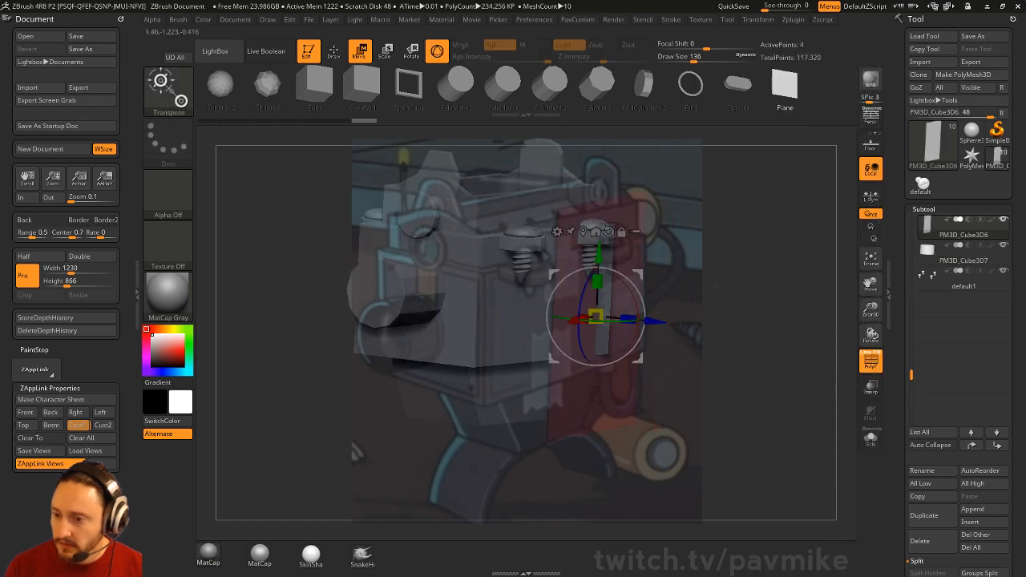
left_click_drag(660, 320, 648, 320)
left_click_drag(725, 324, 645, 319, "shift")
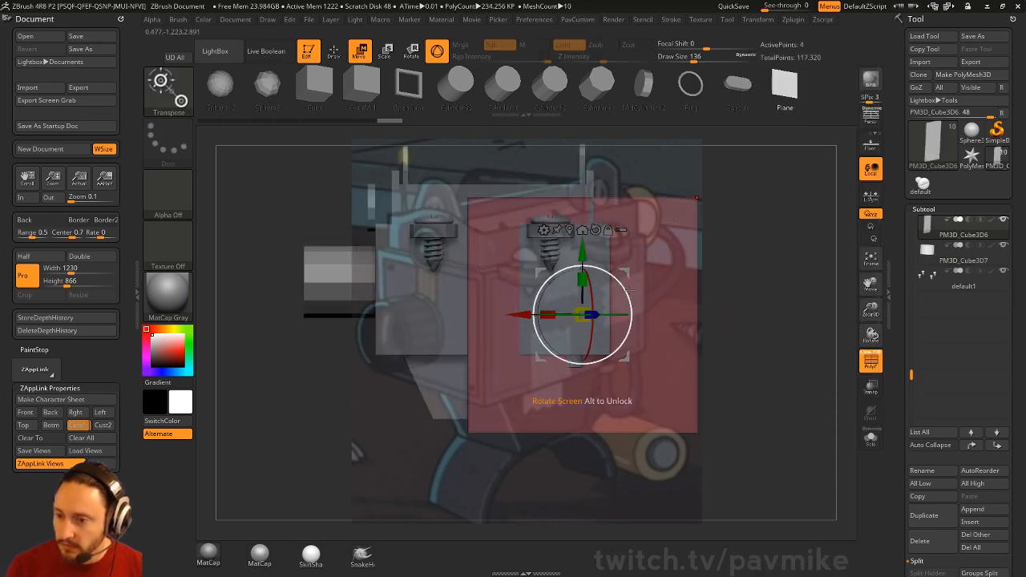
left_click_drag(622, 271, 675, 261)
right_click_drag(676, 261, 741, 268)
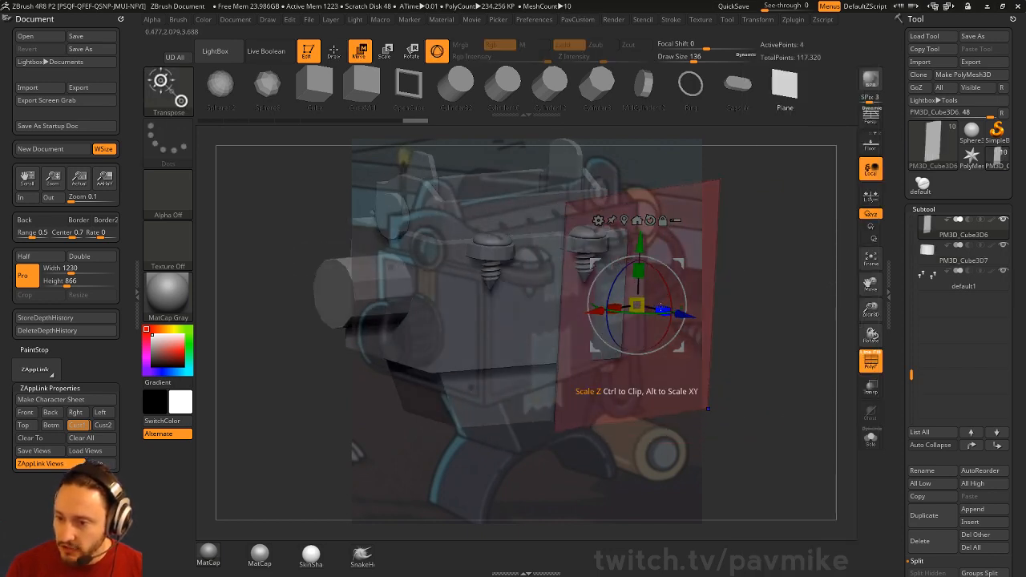
left_click_drag(660, 309, 675, 313)
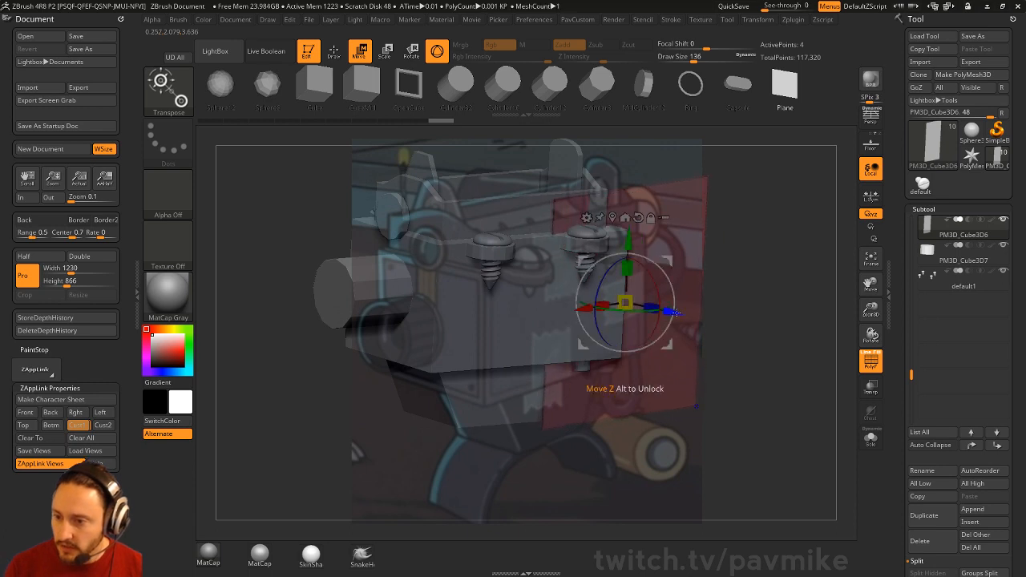
Step: Set the draw size to 104 and scale the plane up uniformly in side view so it extends around the box's rear
key("q")
left_click_drag(806, 305, 777, 315, "shift")
key("s")
left_click_drag(800, 324, 796, 310, "alt")
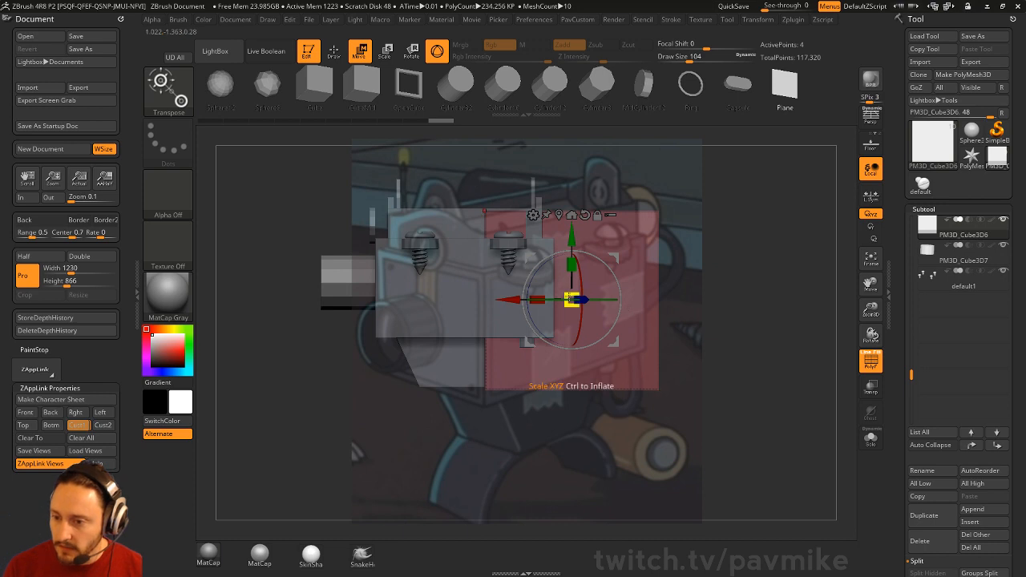
left_click(584, 216)
mouse_move(569, 294)
left_mouse_down()
mouse_move(553, 307)
mouse_move(605, 289)
left_mouse_up()
key("ctrl+z")
key("q")
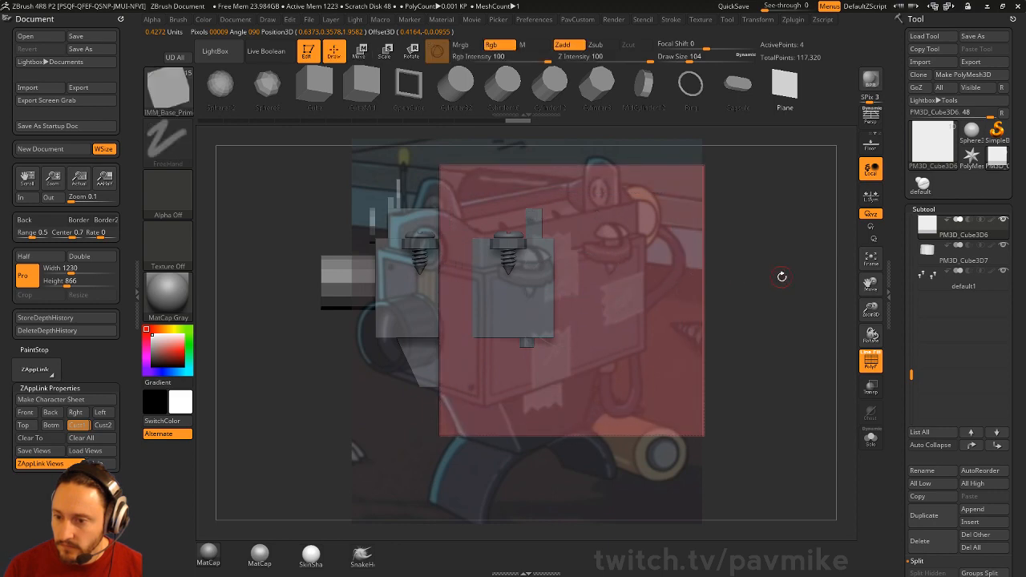
Step: Try to draw an S-shaped hose from the cylinder on the plane with the CurveTube brush, and undo it
left_click_drag(781, 275, 766, 295, "alt")
key("b")
key("c")
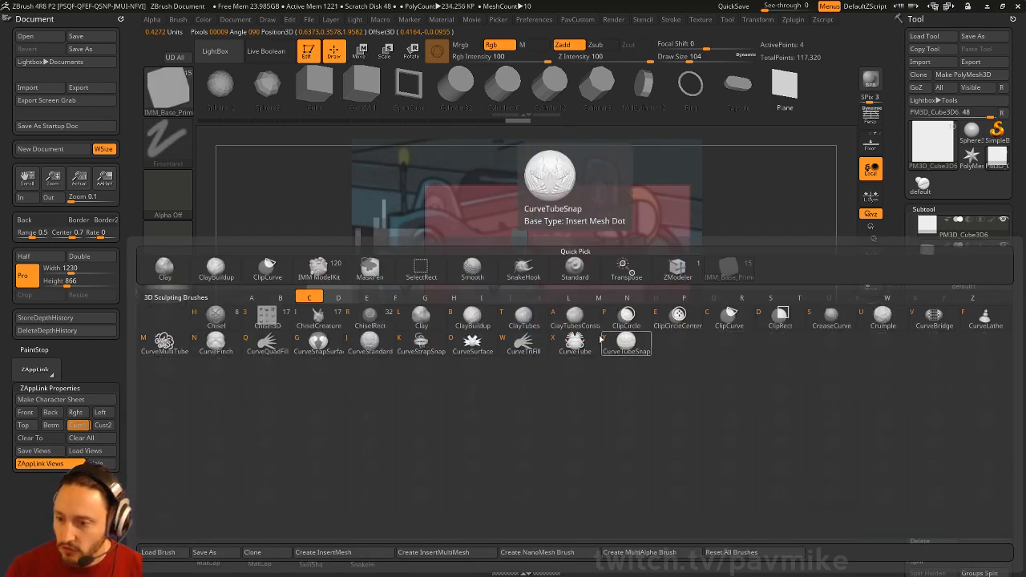
left_click(574, 341)
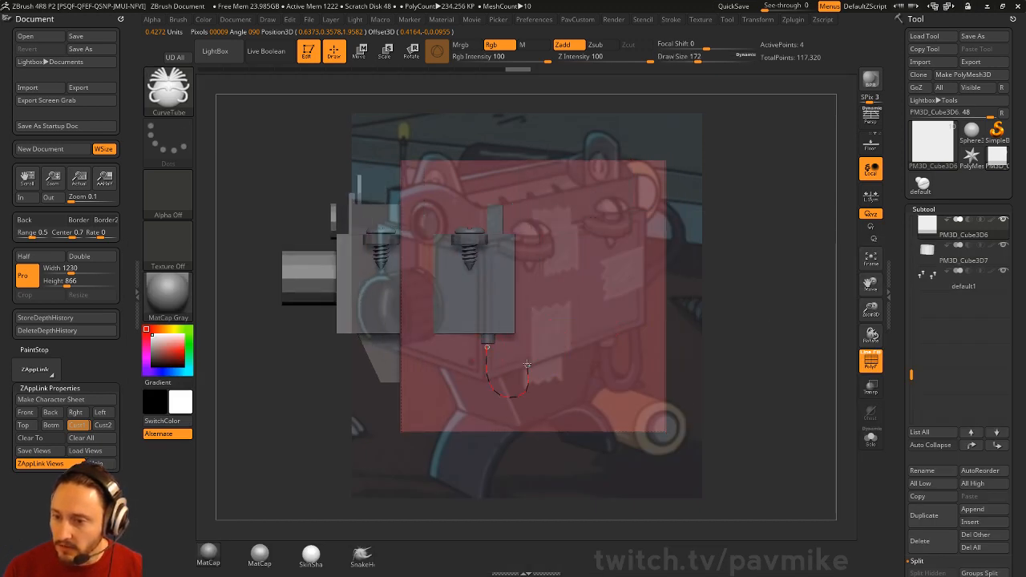
left_click_drag(527, 364, 545, 319)
left_click_drag(587, 289, 531, 245)
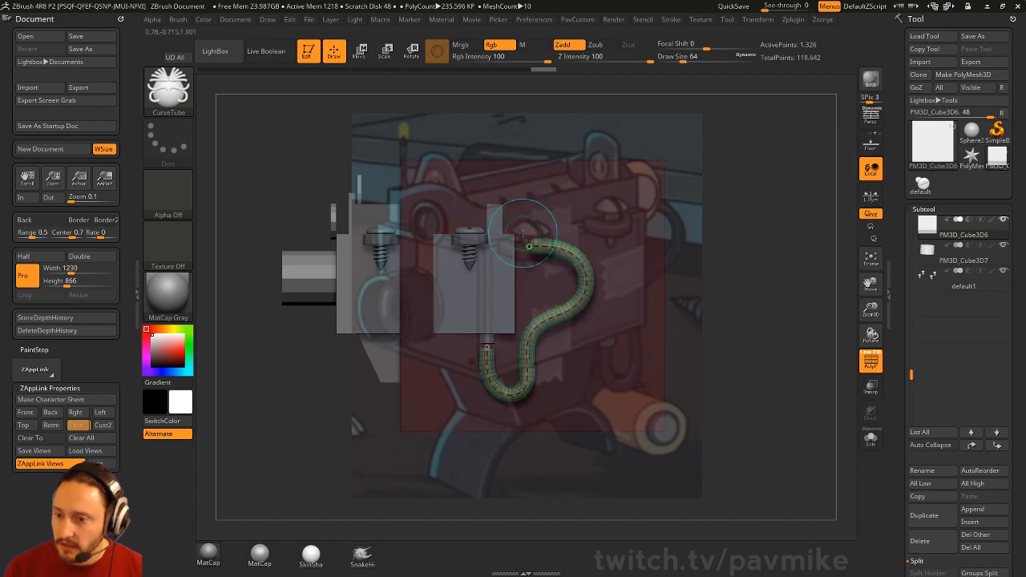
left_click_drag(755, 275, 778, 281)
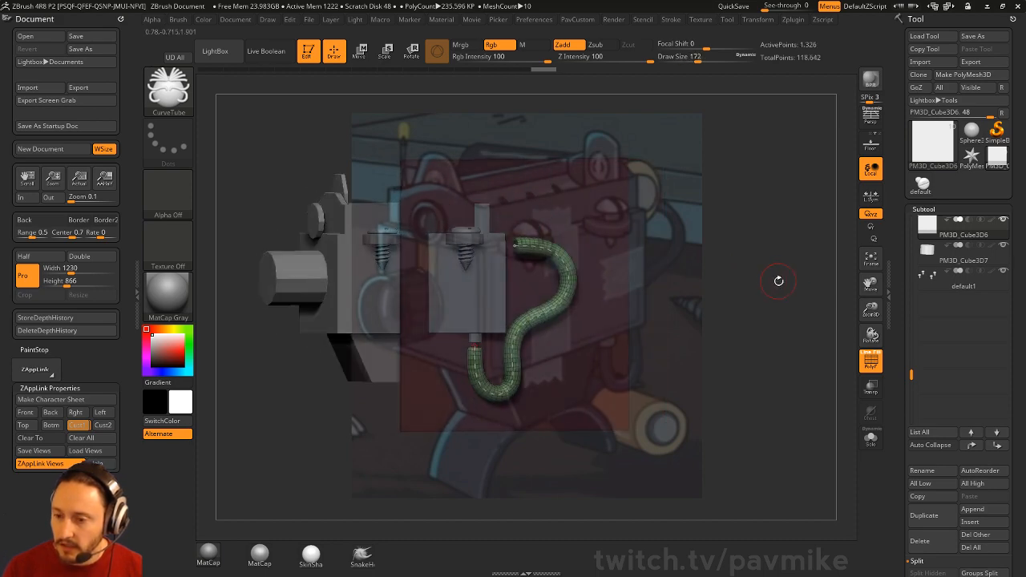
key("ctrl+z")
Step: Load the SimpleTubeAgain brush from the LightBox brush library
key("comma")
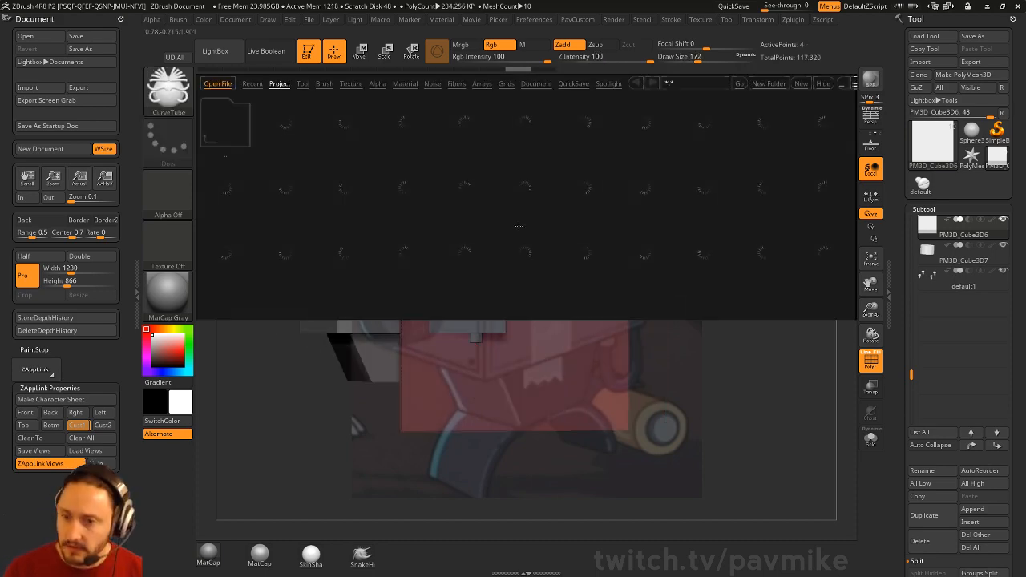
left_click(324, 83)
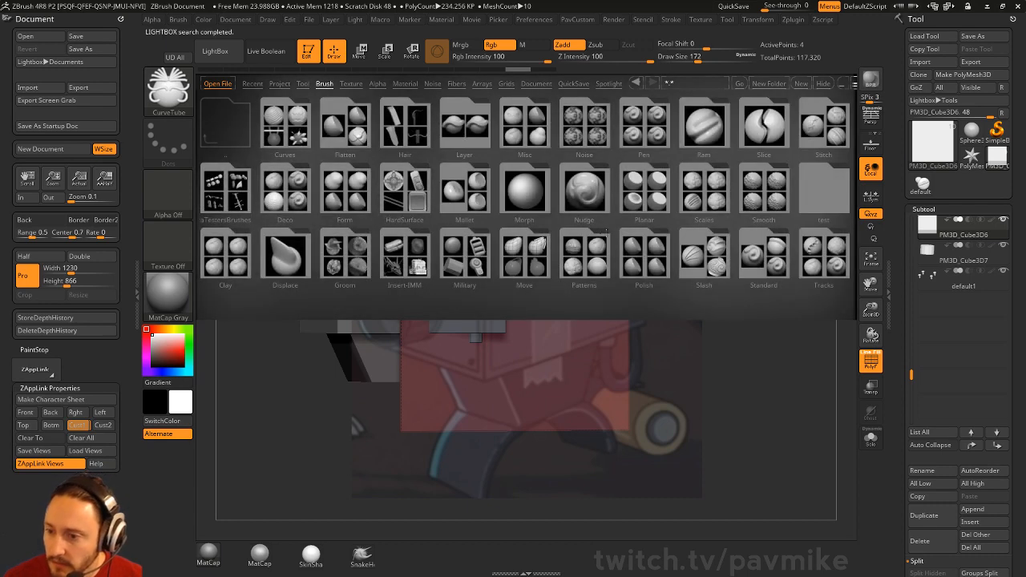
left_click_drag(602, 246, 563, 238)
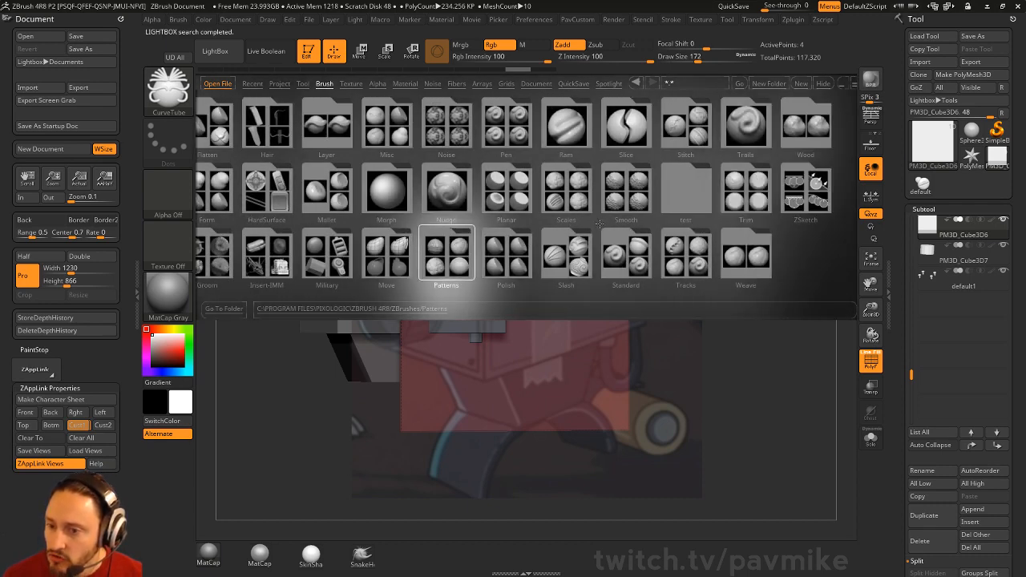
double_click(343, 256)
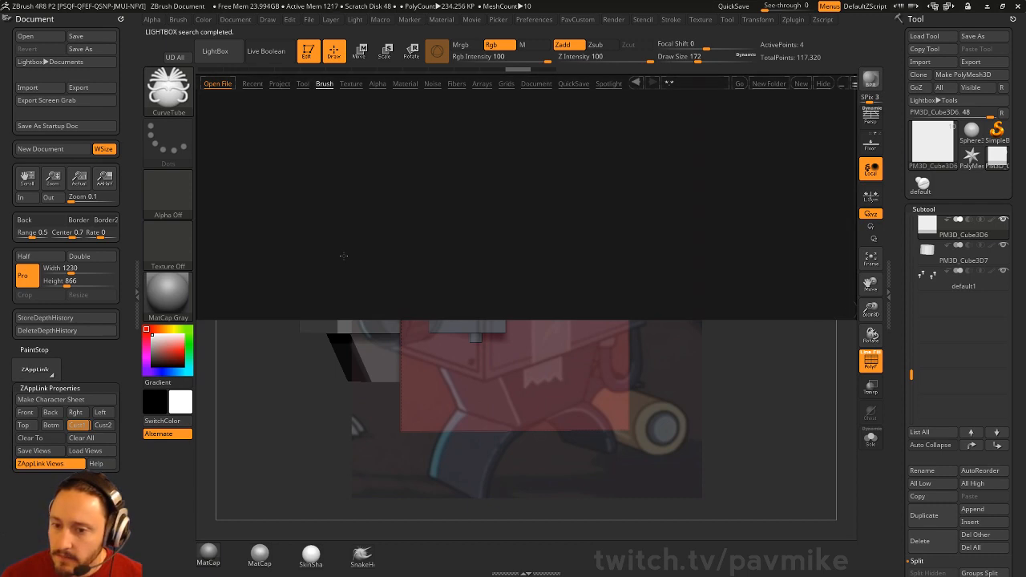
left_click_drag(598, 236, 519, 237)
double_click(695, 200)
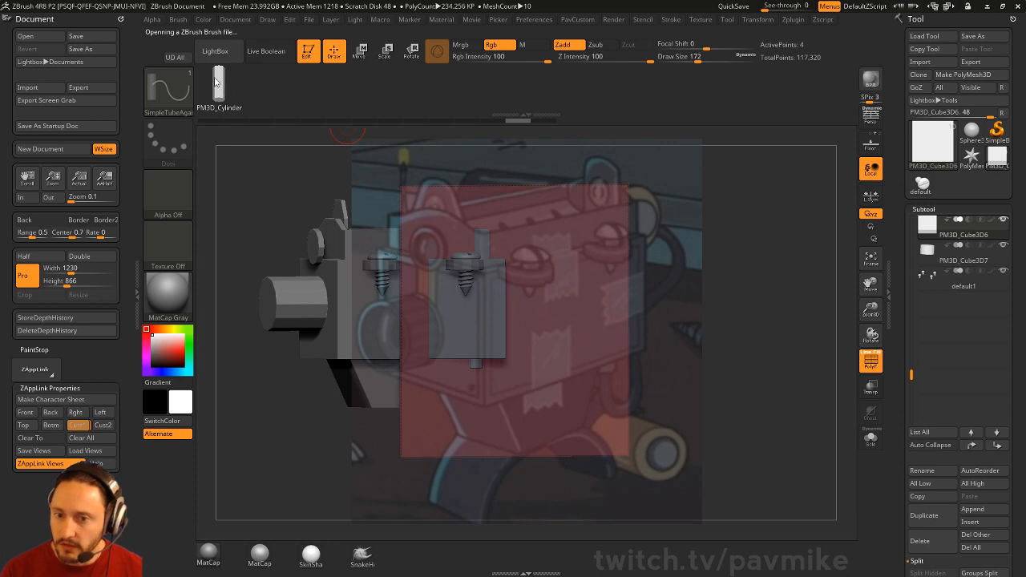
Step: Draw an S-shaped hose on the plane from under the cylinder up behind the box, and return to the saved reference view
left_click_drag(725, 230, 770, 268)
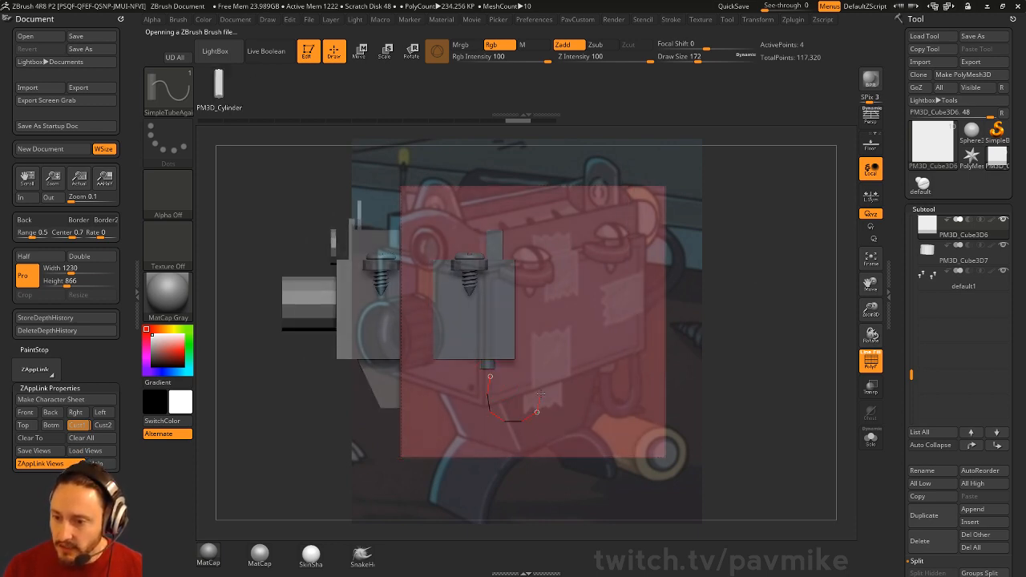
left_click_drag(536, 257, 538, 258)
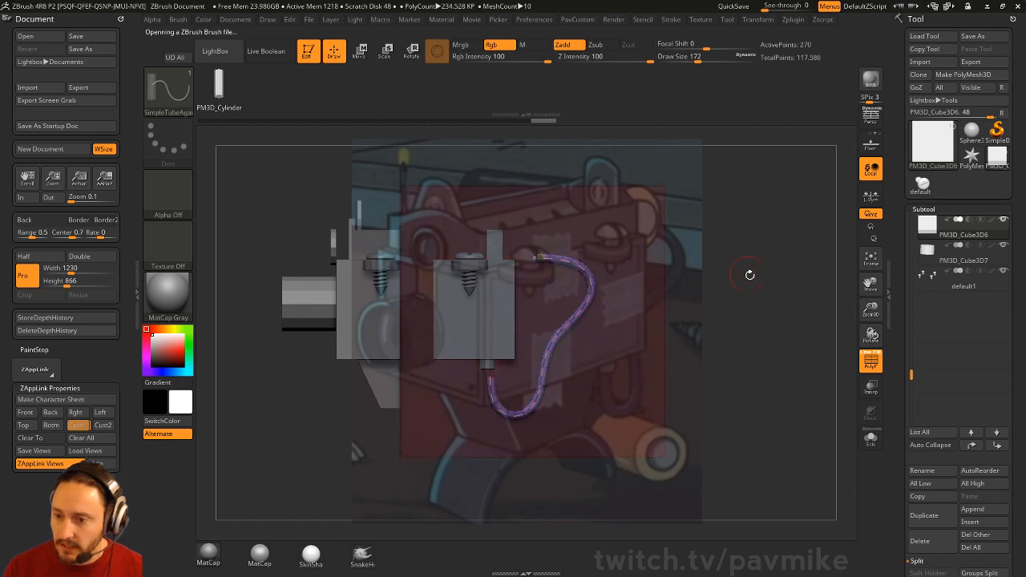
mouse_move(748, 272)
left_mouse_down()
mouse_move(783, 297)
mouse_move(768, 299)
mouse_move(808, 301)
left_mouse_up()
left_click(78, 425)
Step: Adjust the hose's thickness to match the reference by trying different draw sizes, including 245 and 202, and updating the tube
key("s")
left_click(707, 256)
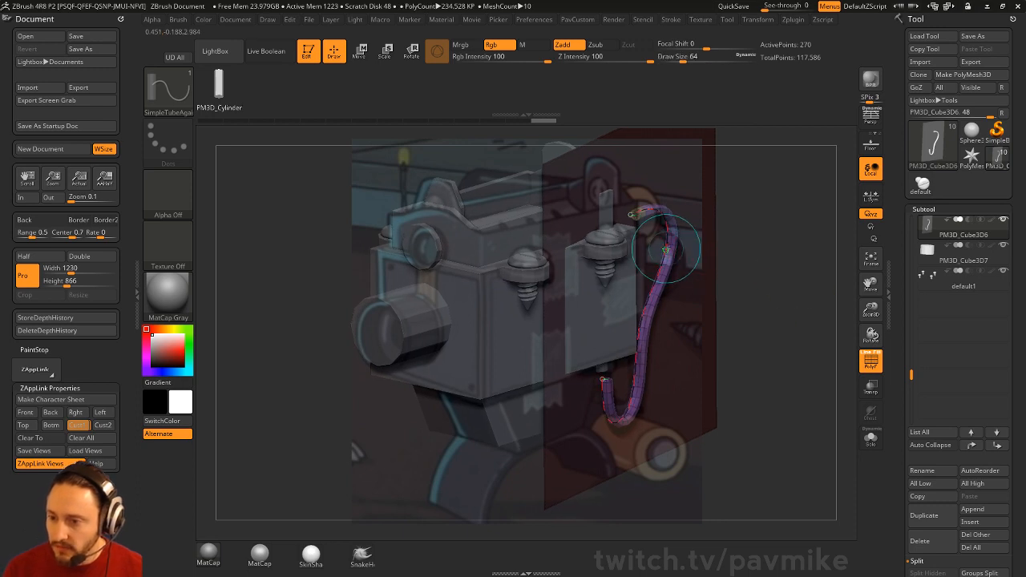
left_click(668, 245)
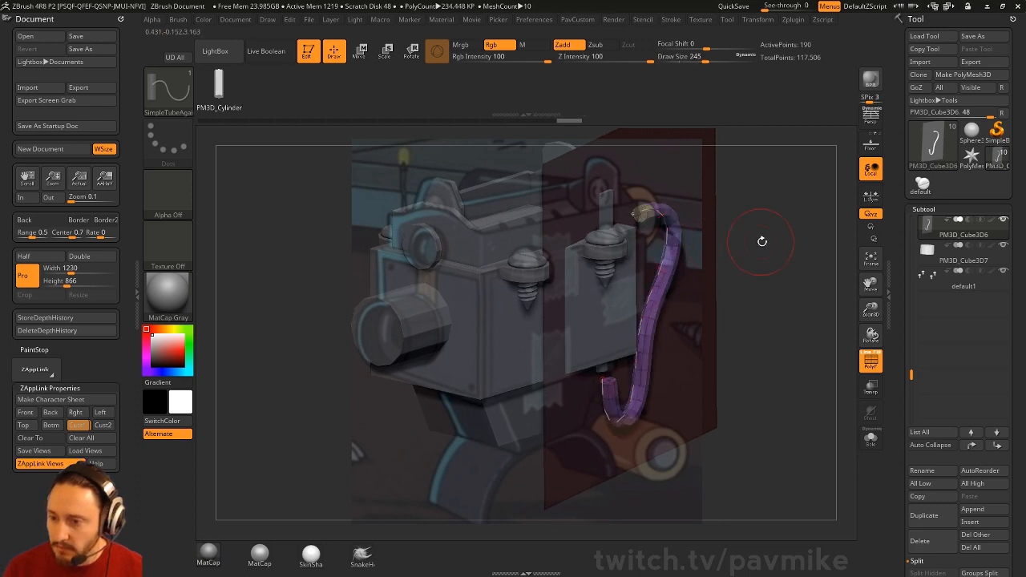
key("s")
left_click(756, 243)
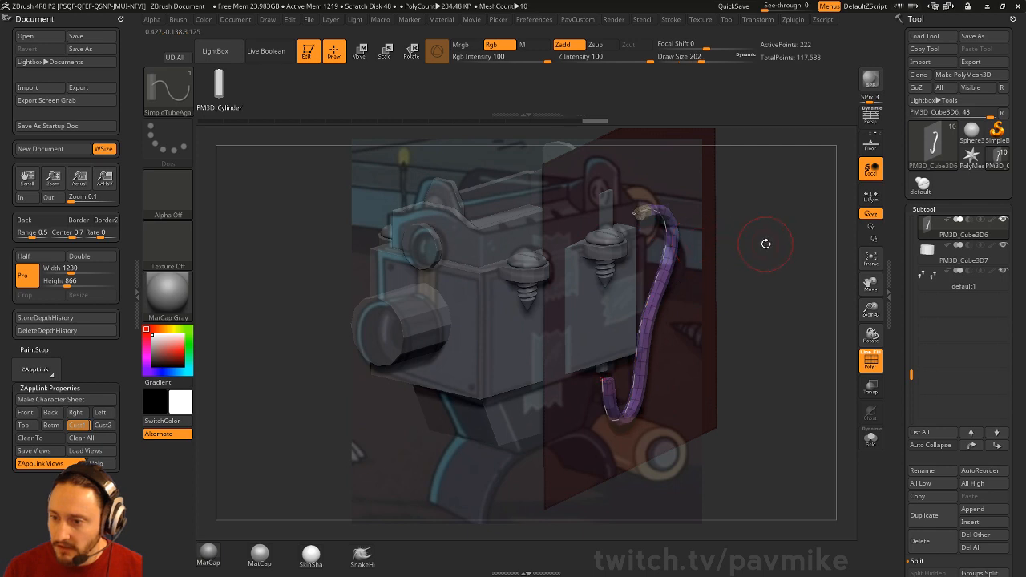
key("s")
left_click(767, 240)
key("s")
left_click(771, 240)
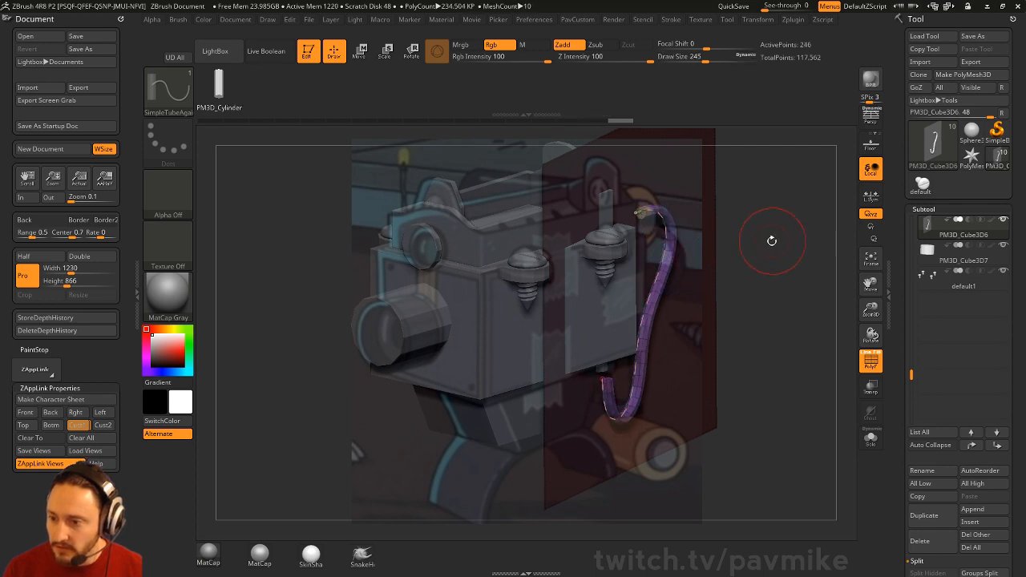
key("s")
left_click(753, 239)
left_click(664, 256)
Step: Set the curve edit radius to 94 and reshape the hose's upper end and lower bend to follow the reference
key("s")
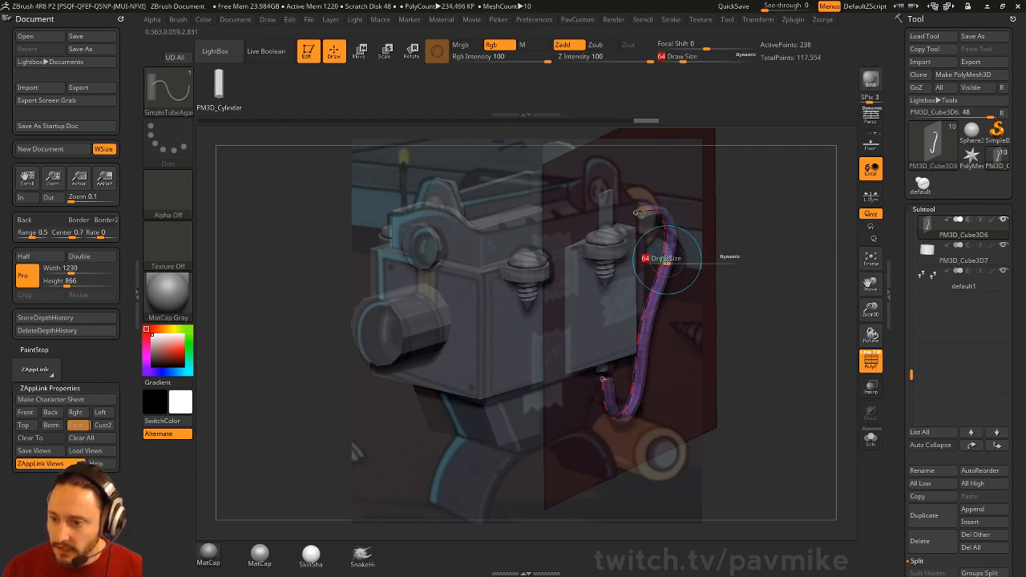
left_click(673, 259)
left_click_drag(663, 260, 669, 256)
left_click_drag(650, 215, 669, 244)
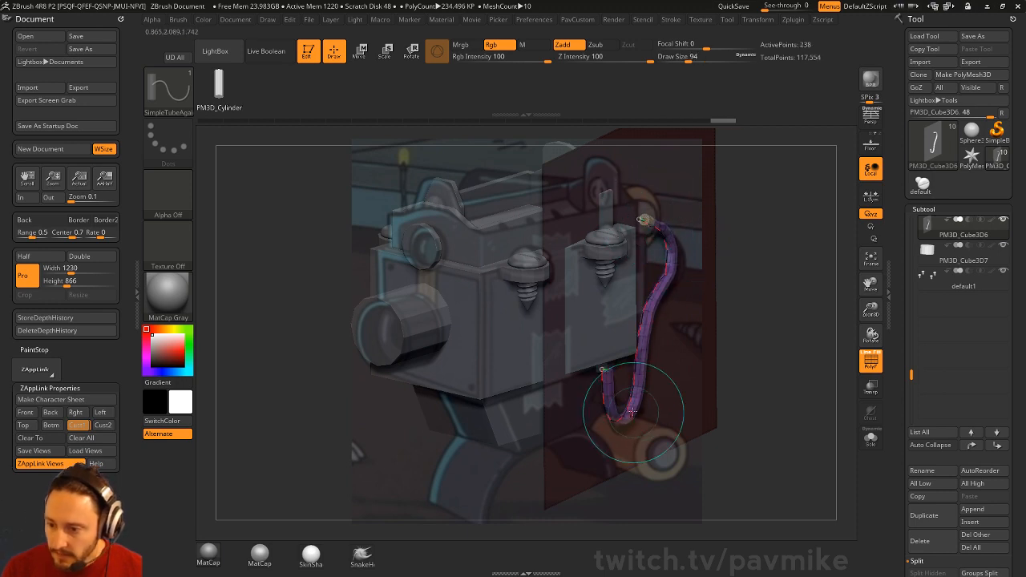
left_click_drag(622, 420, 623, 413)
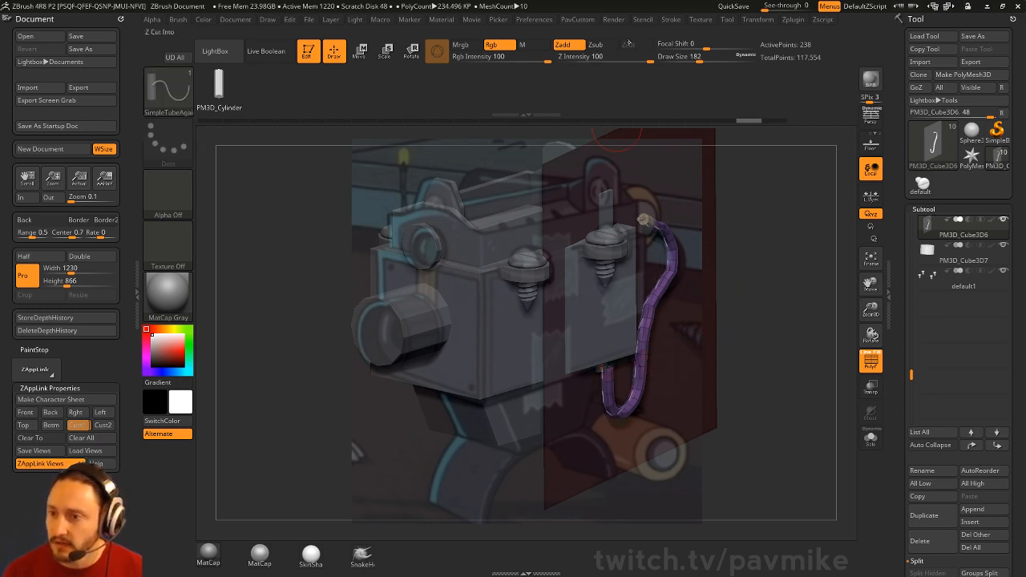
Step: Expand the stroke's Curve, Curve Functions and Curve Modifiers settings
left_click(673, 20)
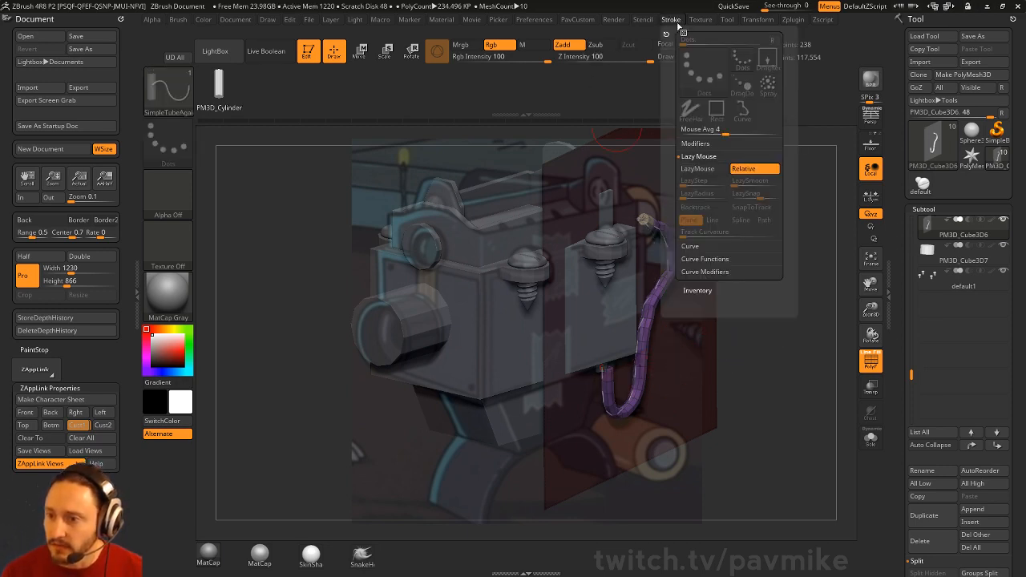
left_click(704, 259)
left_click(704, 347)
left_click(699, 247)
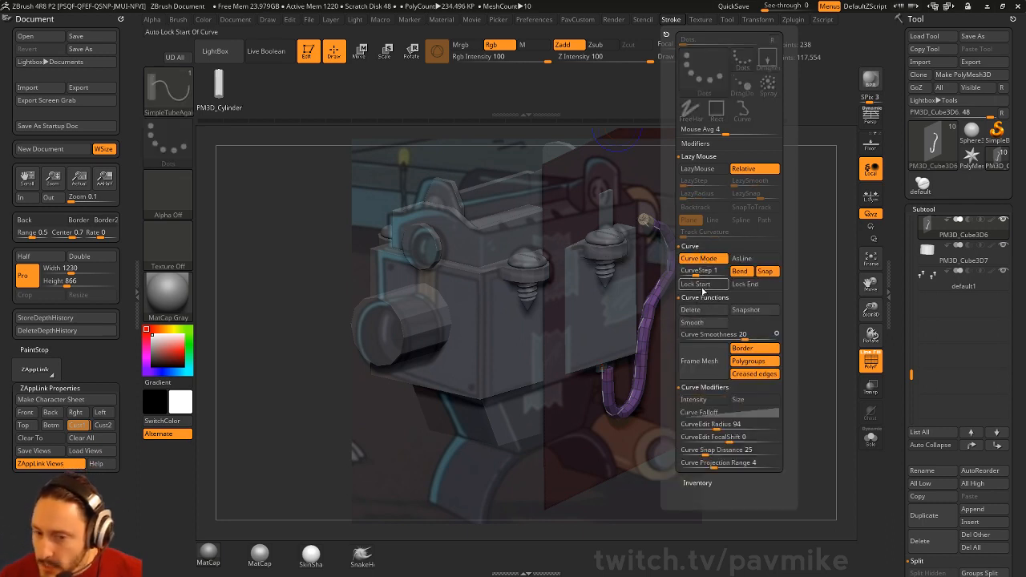
Step: Dock the Brush palette beside the canvas and expand its Modifiers settings
left_click(179, 19)
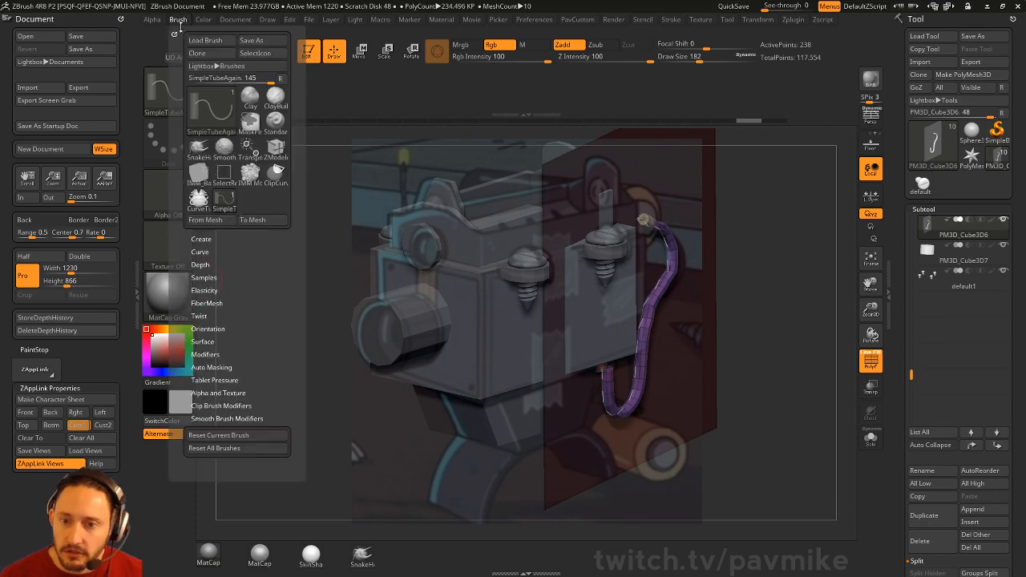
mouse_move(176, 30)
left_mouse_down()
mouse_move(120, 41)
mouse_move(95, 88)
left_mouse_up()
key("shift")
left_click(34, 350)
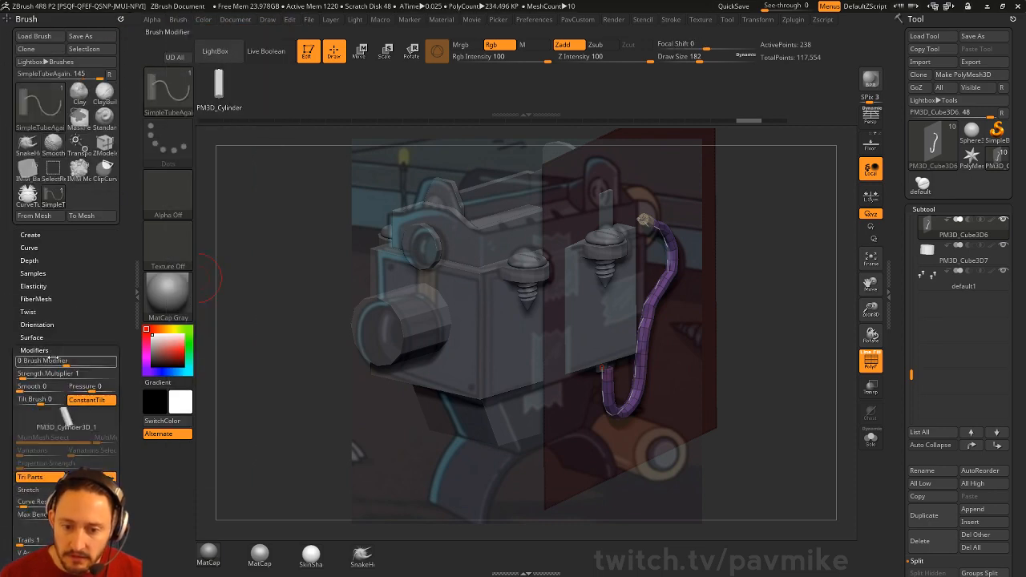
left_click_drag(71, 338, 70, 272)
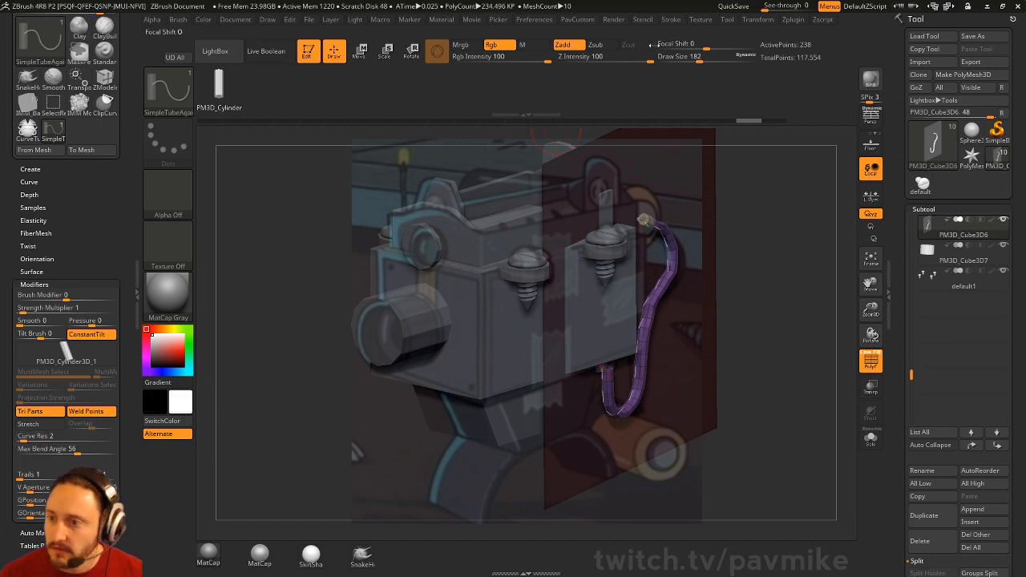
Step: Set Curve Smoothness to 1 and smooth the hose's curve along its upper section
left_click(671, 19)
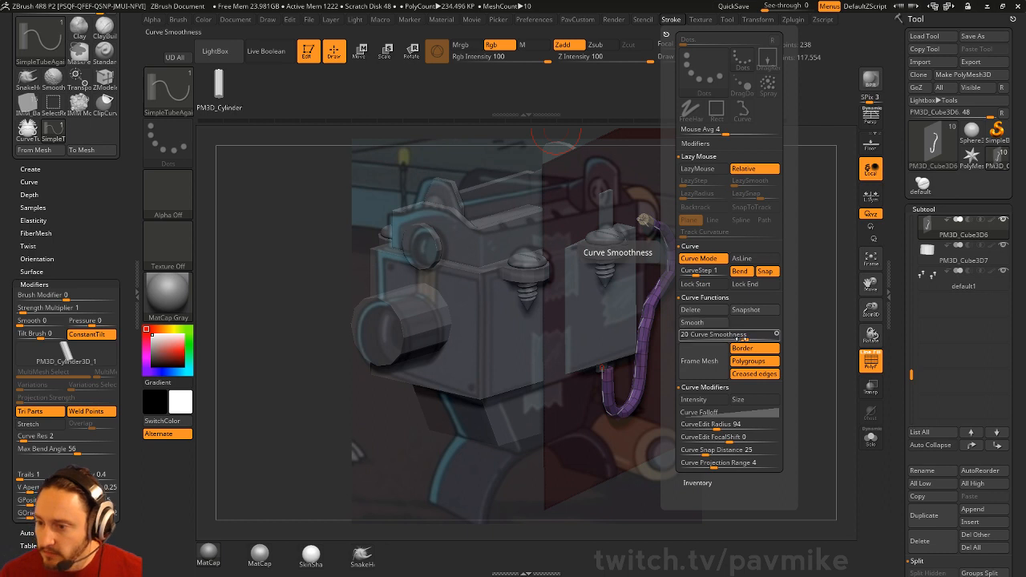
mouse_move(740, 335)
left_mouse_down()
mouse_move(701, 336)
mouse_move(737, 334)
left_mouse_up()
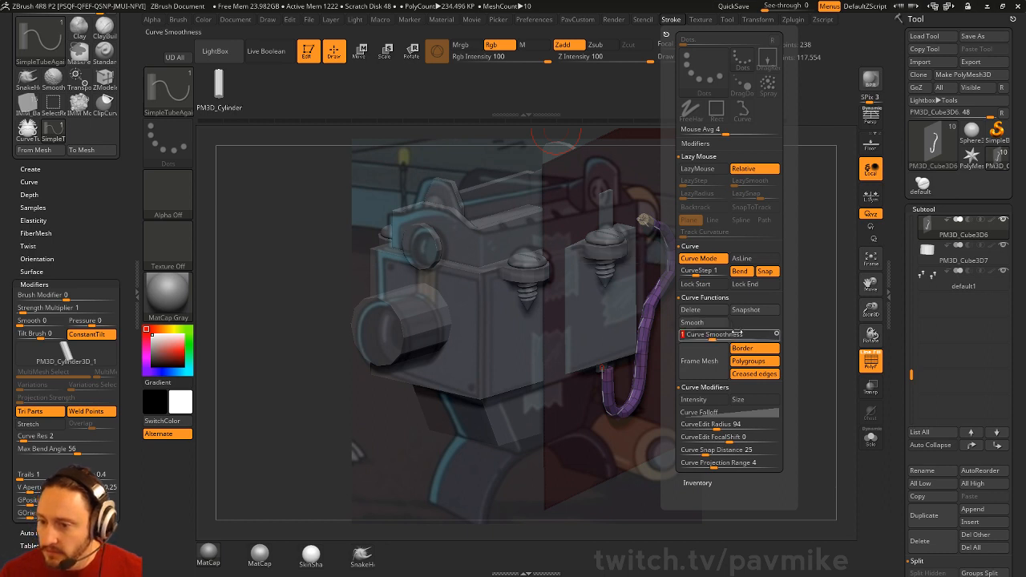
key("ctrl")
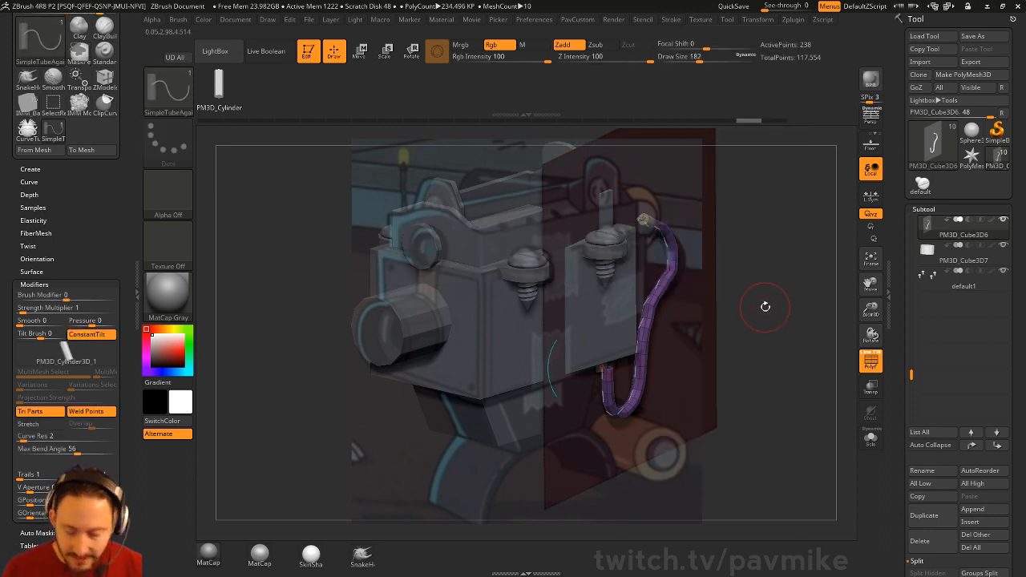
left_click_drag(751, 275, 667, 271, "shift")
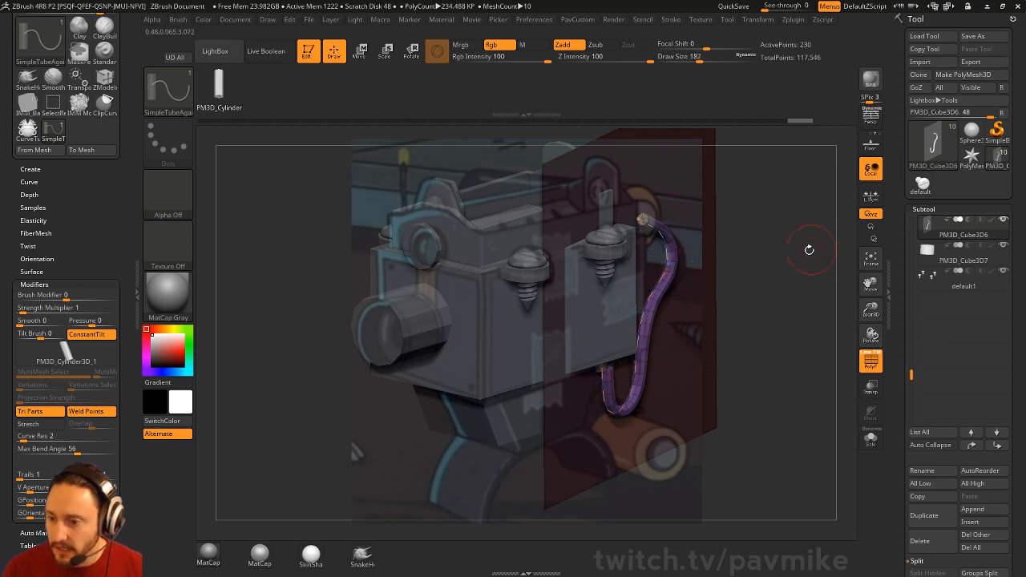
left_click(671, 20)
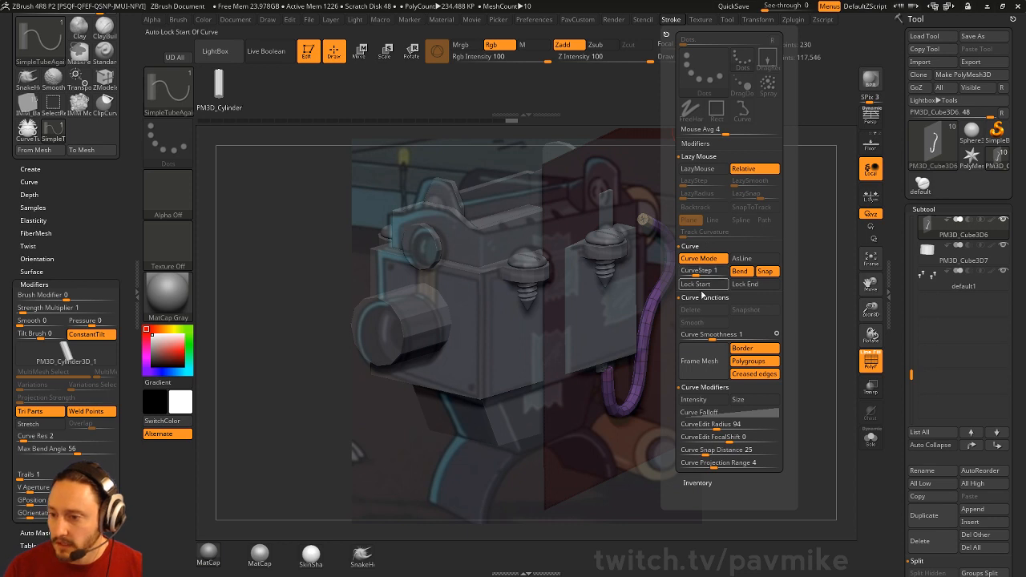
key("1")
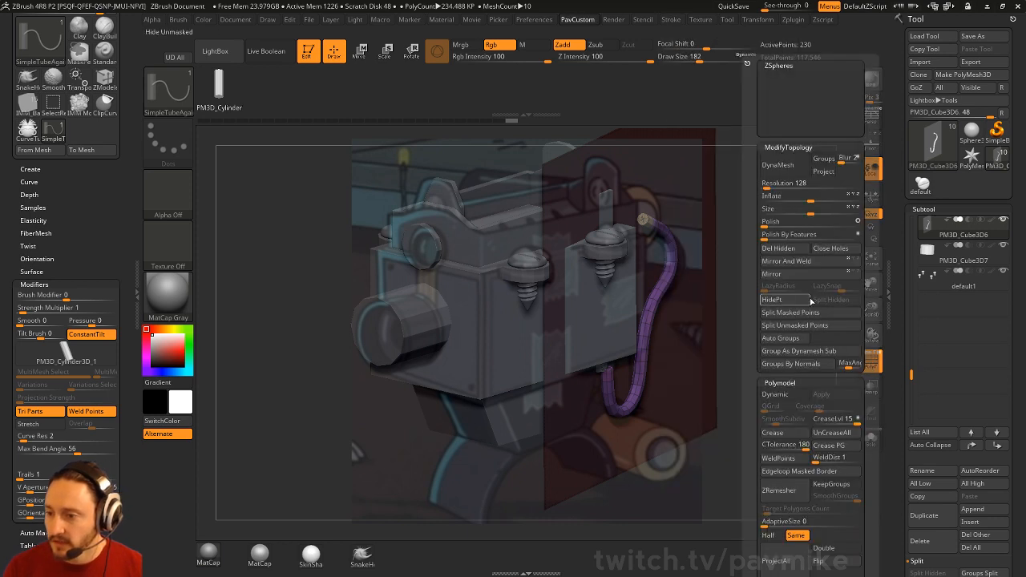
Step: Split the masked plane off the hose into its own subtool and regroup the hose's polygons by normals
left_click(807, 314)
key("1")
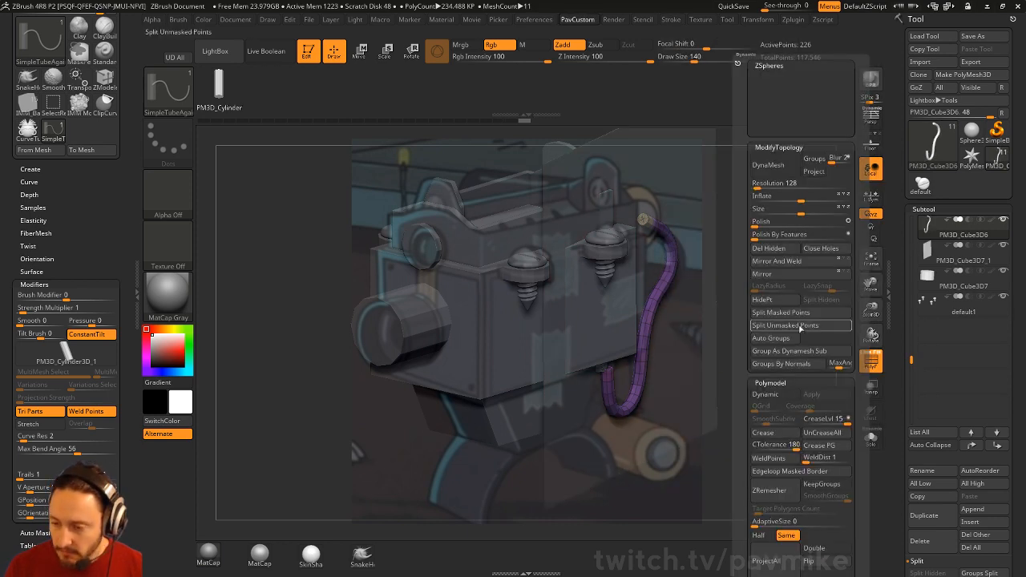
left_click(781, 363)
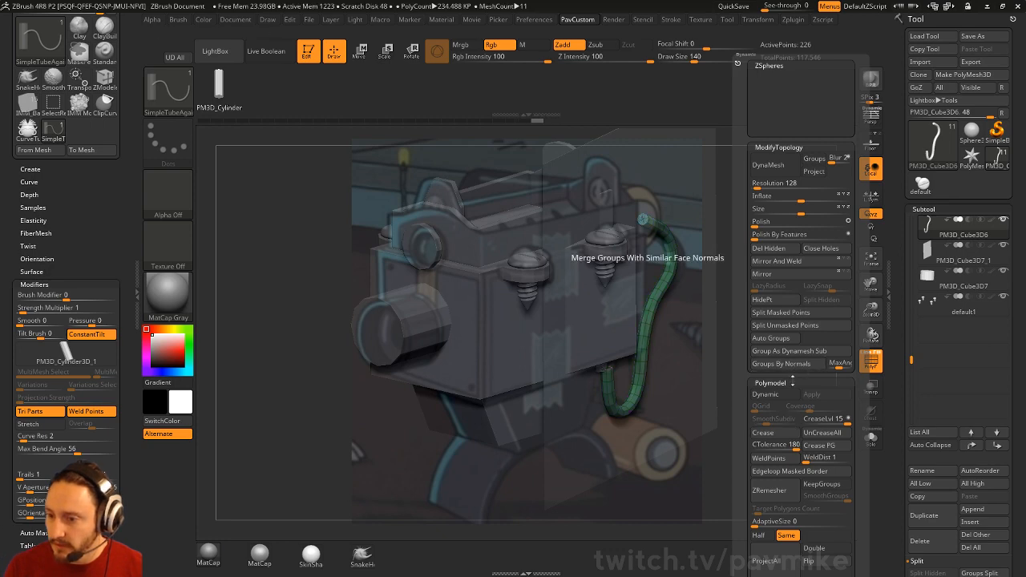
left_click_drag(799, 323, 790, 286)
Step: Try to reshape the hose's upper end with the Bend Curve deformer
key("w")
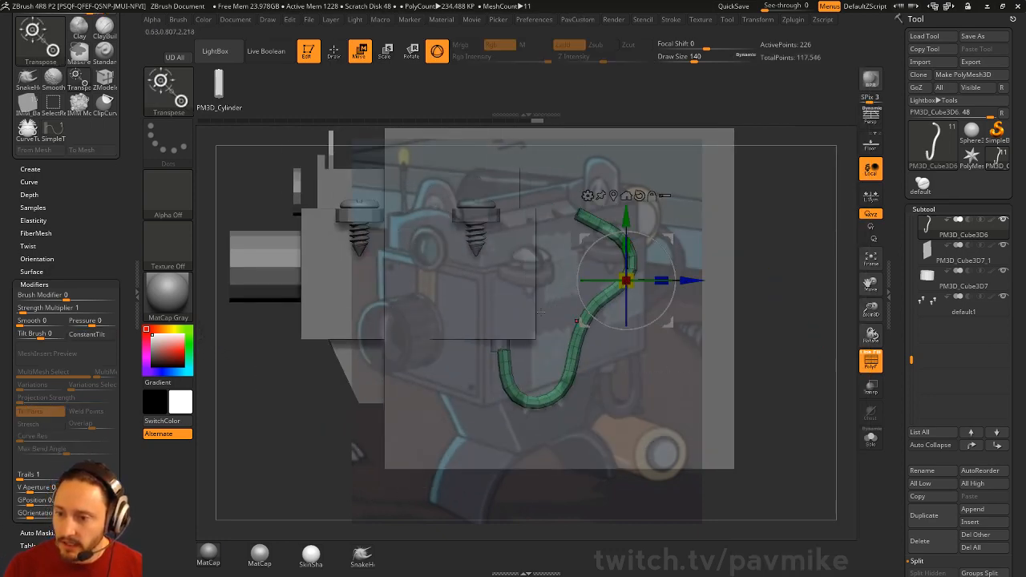
left_click(587, 195)
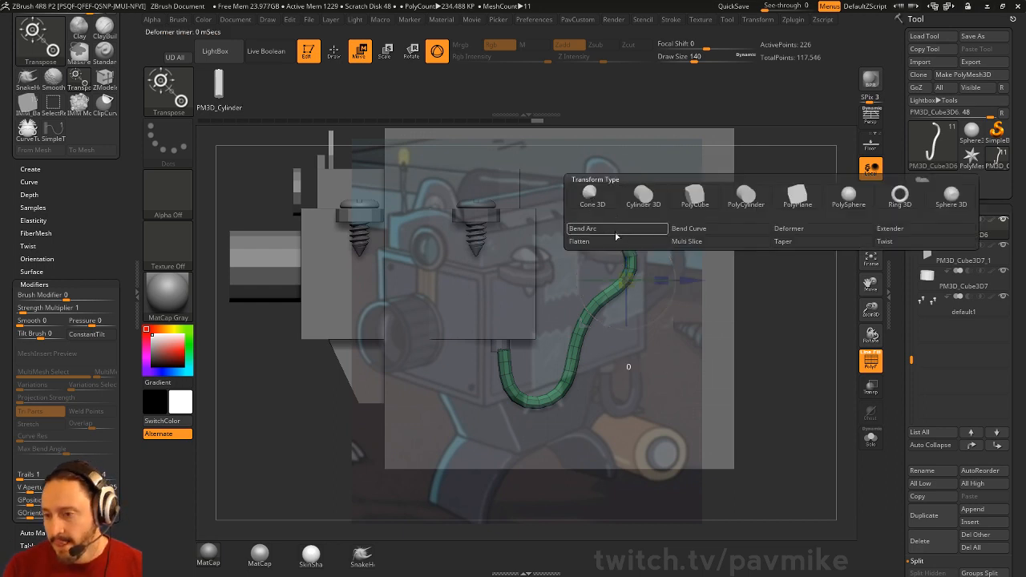
left_click(686, 230)
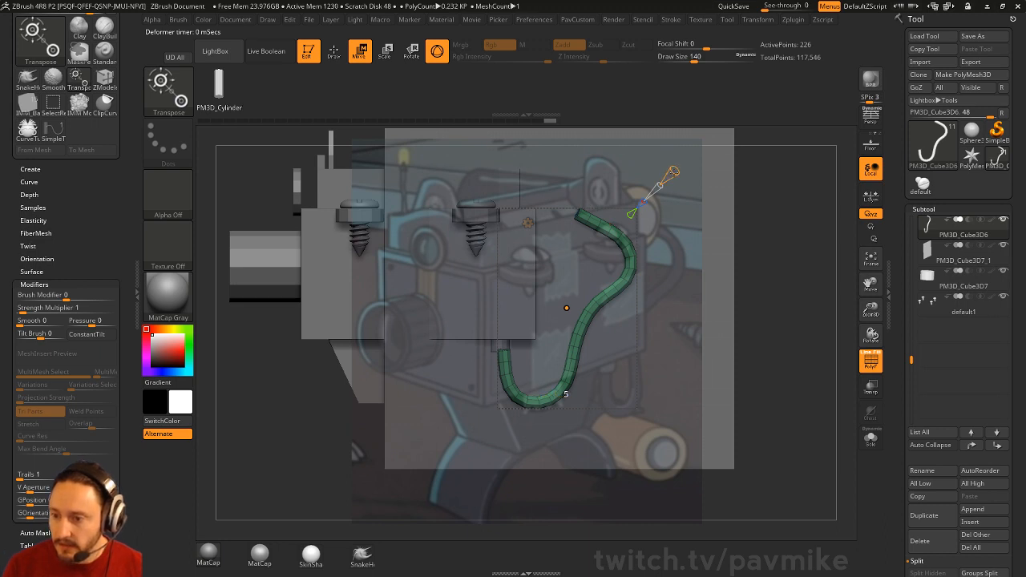
left_click_drag(747, 189, 775, 212)
left_click_drag(650, 205, 663, 198)
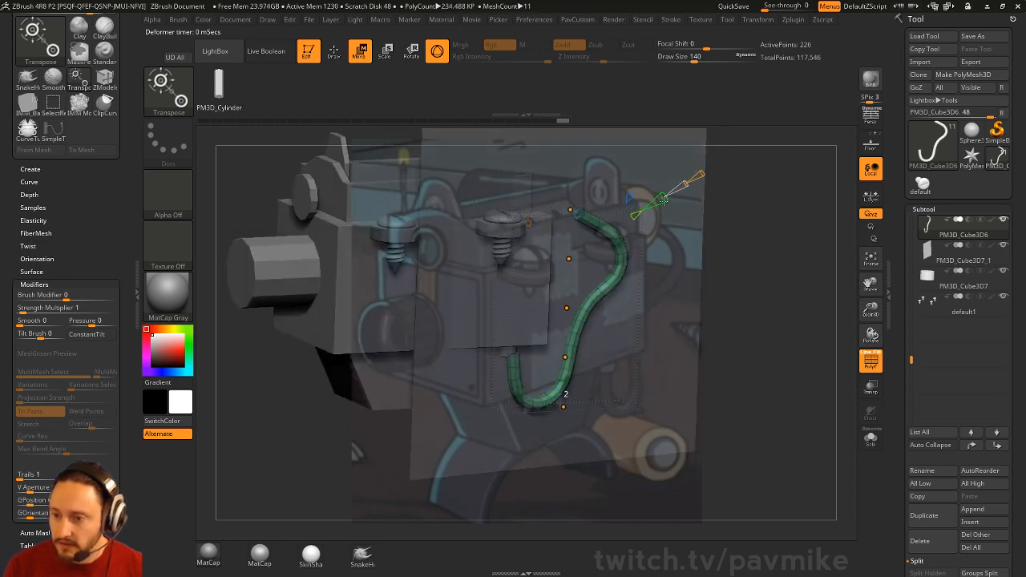
left_click_drag(727, 224, 710, 216, "shift")
left_click_drag(566, 208, 535, 210)
key("ctrl+z")
Step: Replace the hose's Bend Curve with a Deformer lattice and make the lattice active for point editing
left_click(527, 222)
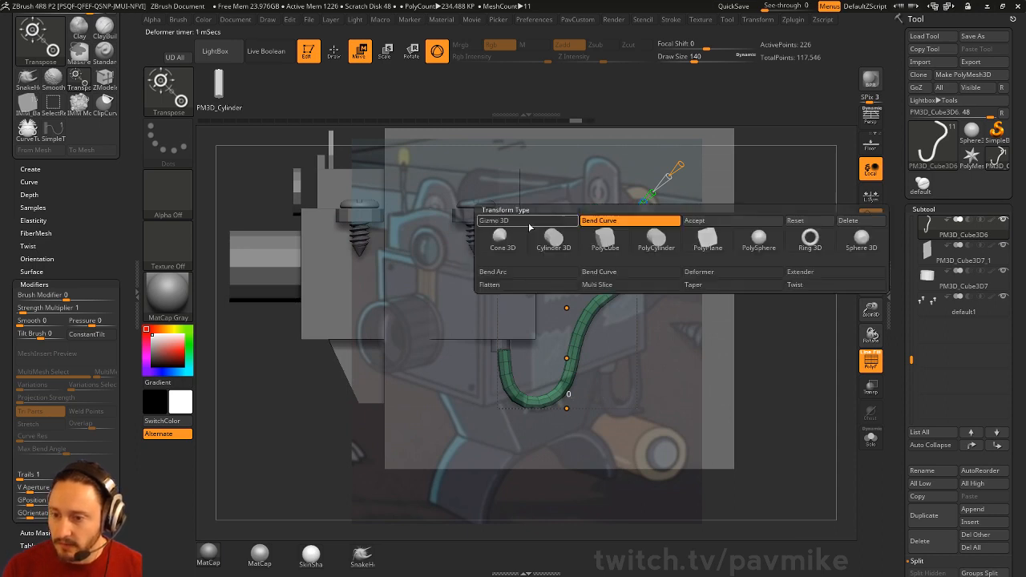
left_click(700, 274)
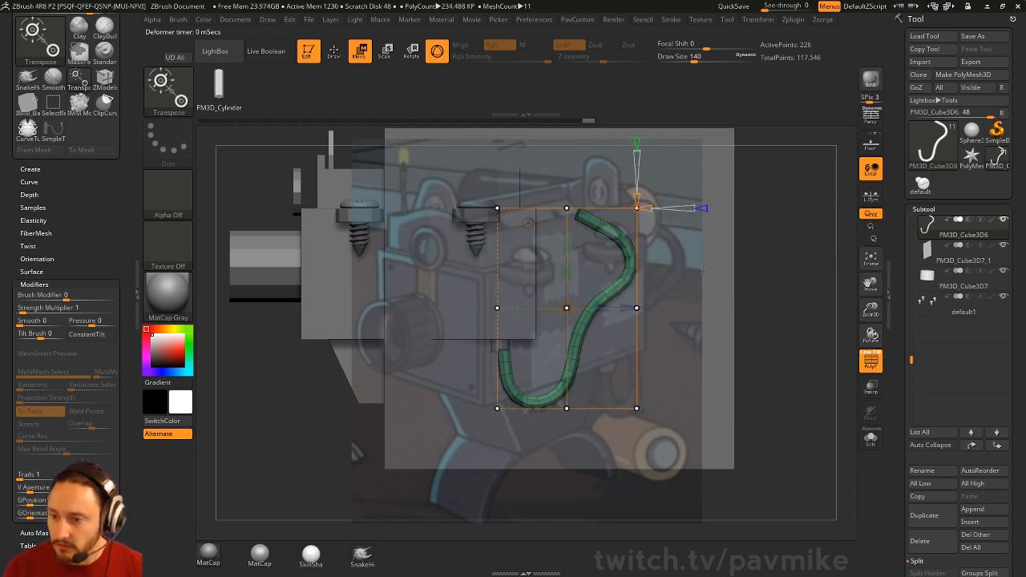
key("ctrl")
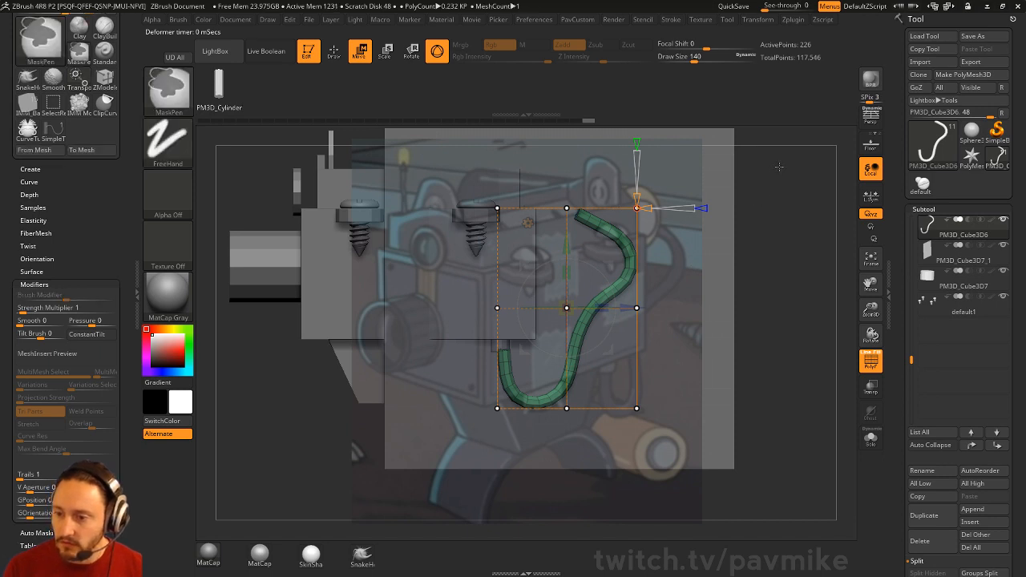
mouse_move(782, 164)
left_mouse_down("ctrl")
mouse_move(543, 268)
mouse_move(534, 349)
left_mouse_up("ctrl")
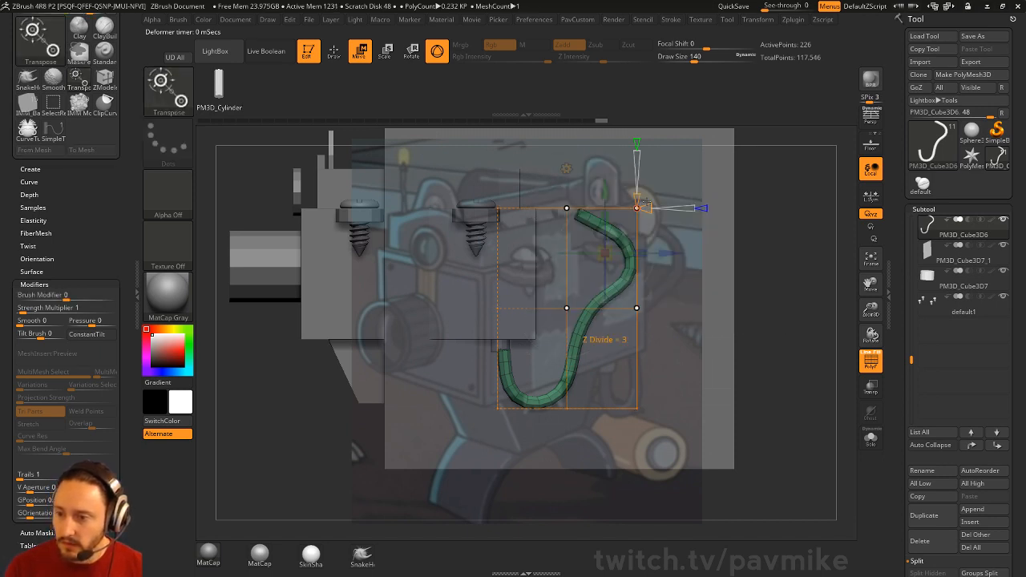
left_click_drag(637, 209, 622, 210)
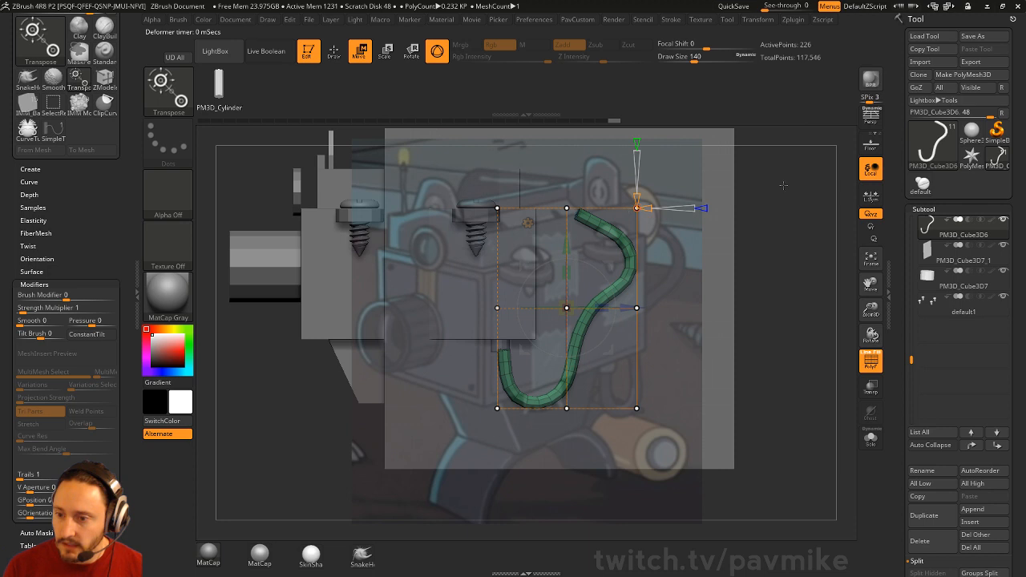
left_click_drag(783, 186, 761, 200)
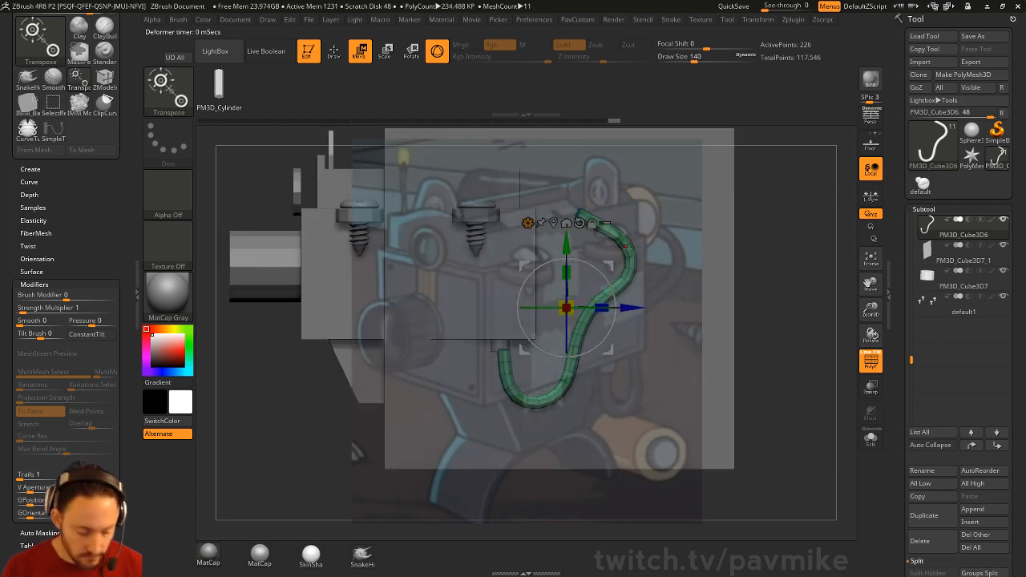
left_click(527, 222)
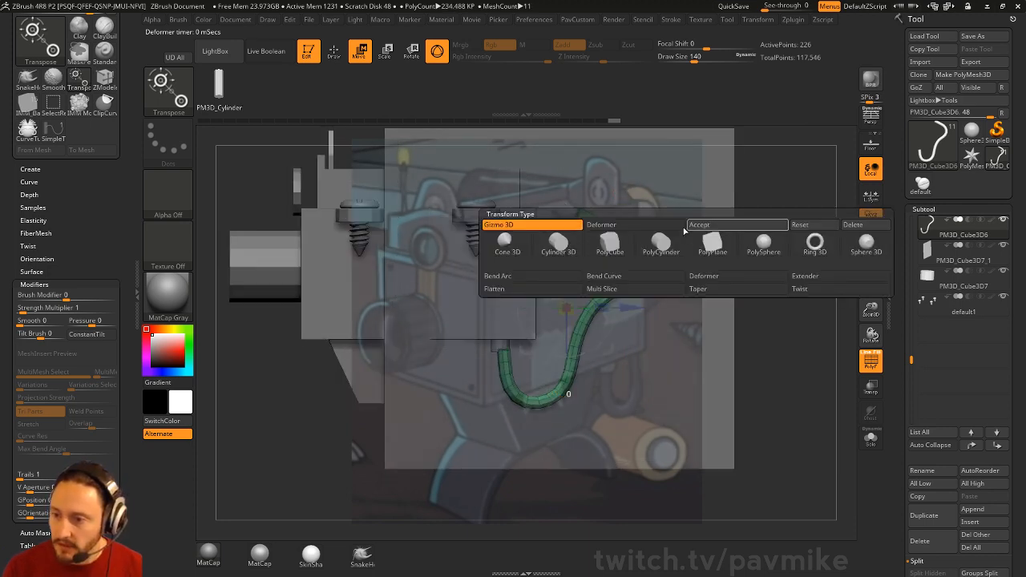
left_click(607, 230)
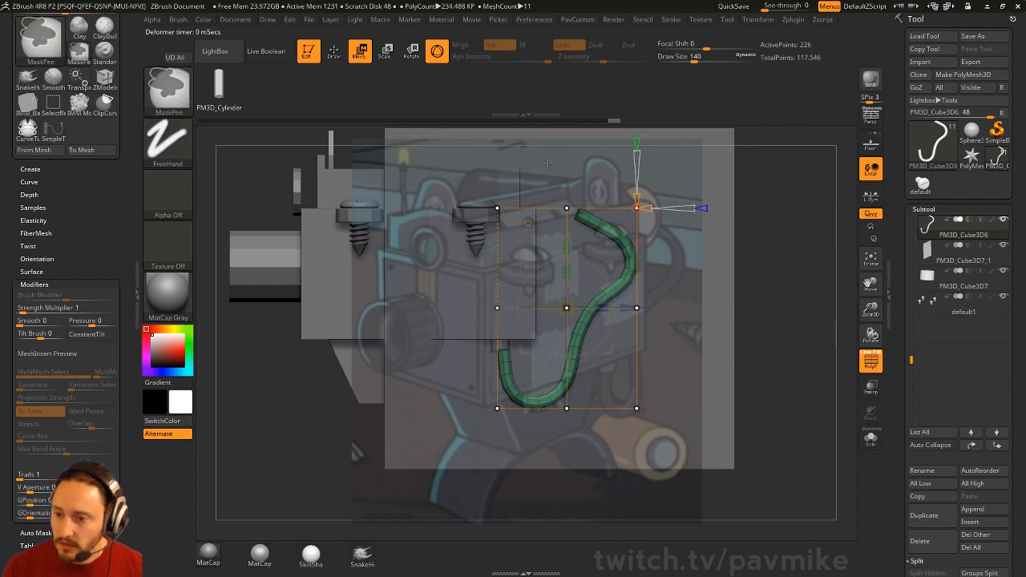
Step: Select the upper lattice points, rotate them about 19° and shift them so the hose's upper end reaches the box's rear
left_click_drag(546, 162, 691, 342, "ctrl+alt")
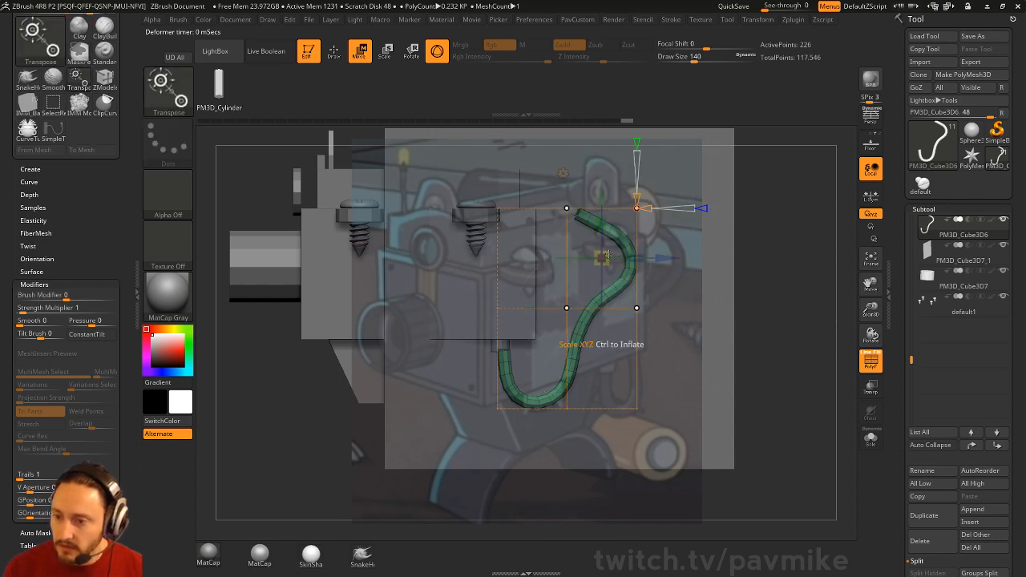
left_click_drag(642, 303, 607, 305)
left_click_drag(637, 220, 622, 210)
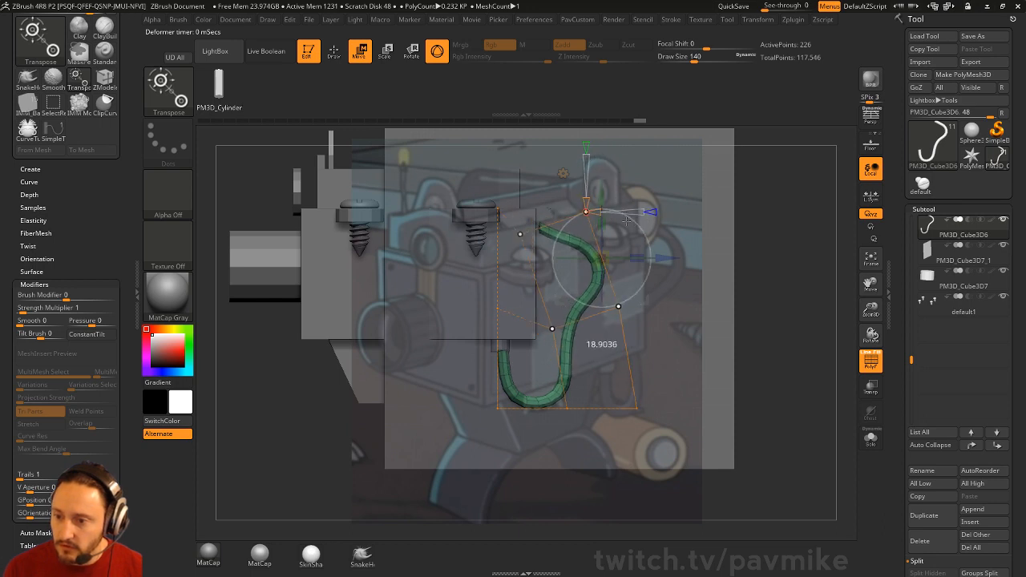
left_click_drag(618, 306, 622, 306)
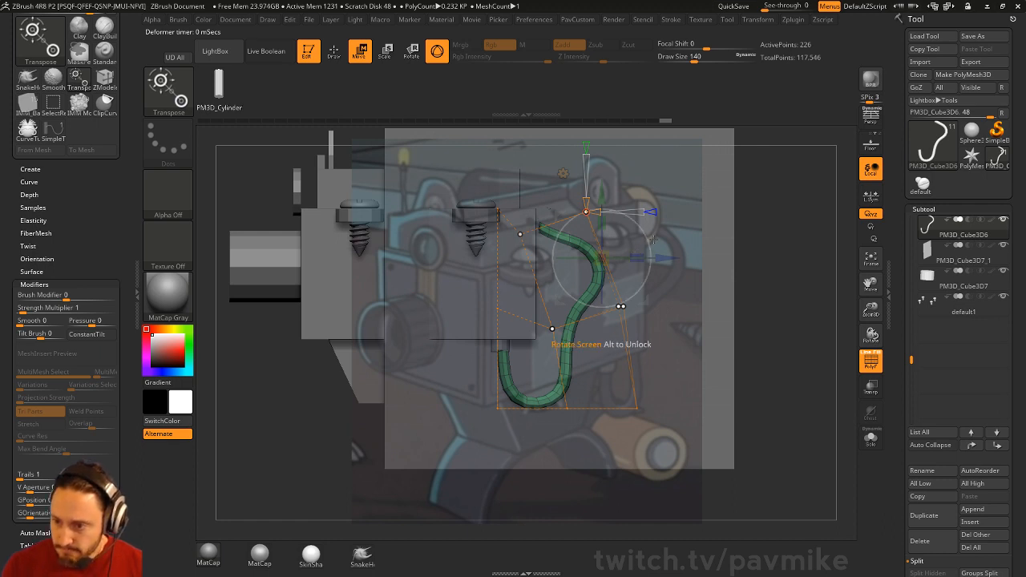
left_click_drag(621, 307, 612, 298)
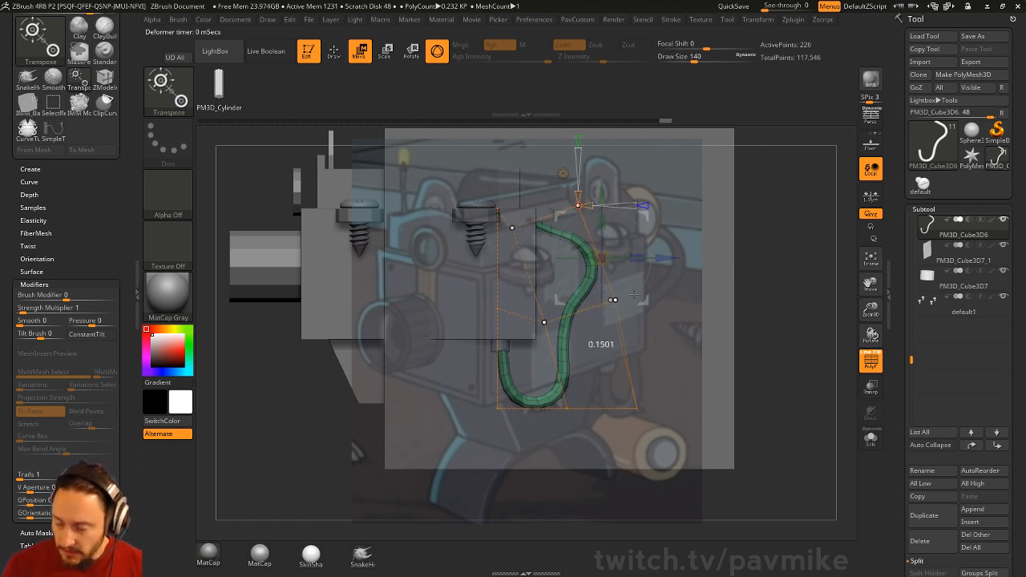
Step: Pull the hose's upper end slightly upward at the box's rear edge with the Move brush at draw size 351
key("q")
mouse_move(751, 280)
left_mouse_down()
mouse_move(774, 291)
mouse_move(769, 281)
mouse_move(792, 281)
left_mouse_up()
key("s")
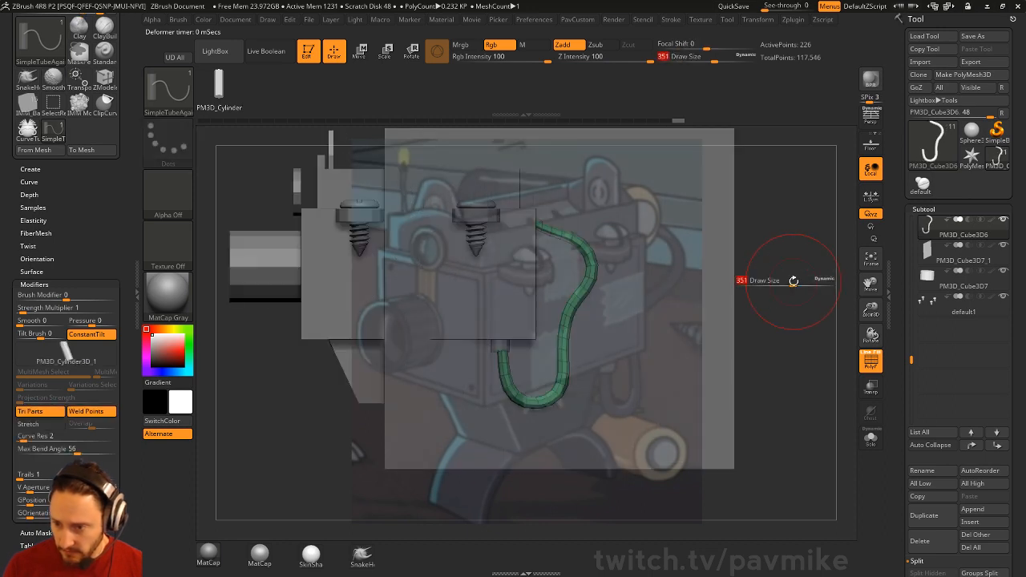
key("b")
key("m")
key("v")
left_click_drag(546, 221, 558, 196)
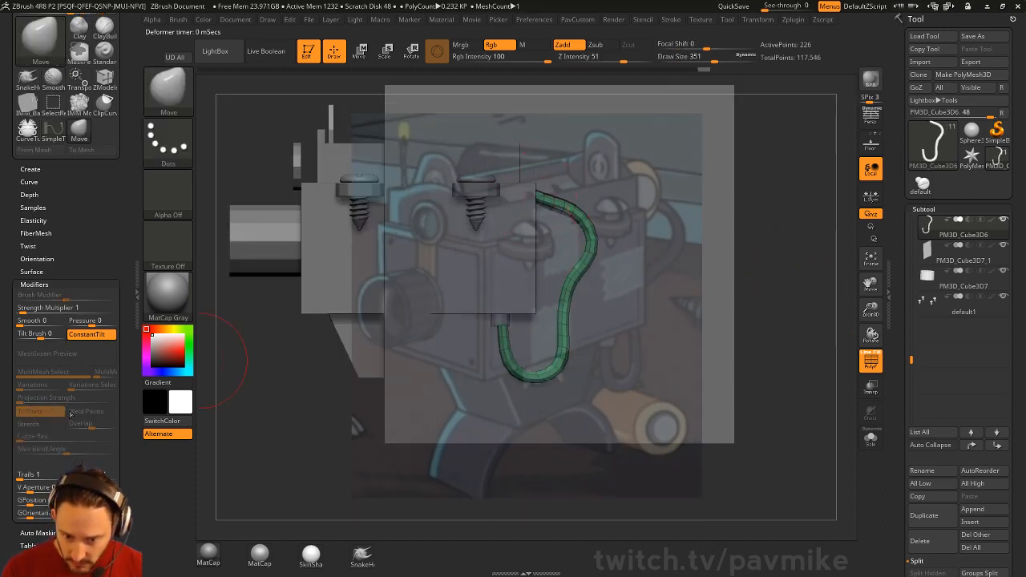
Step: Restore the stored camera view over the reference drawing and delete the flat plane subtool
scroll(85, 233, "down", 10)
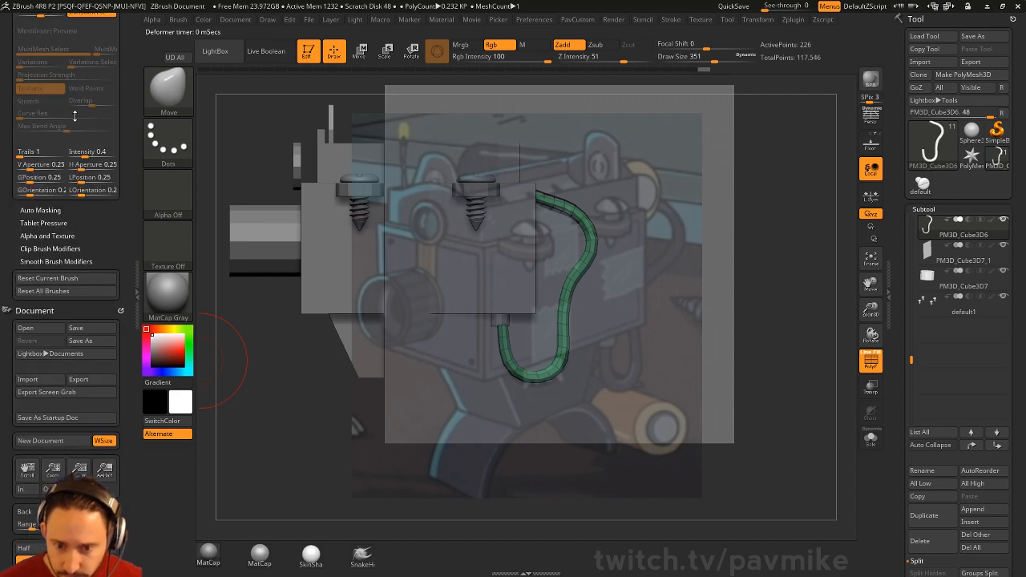
left_click(75, 458)
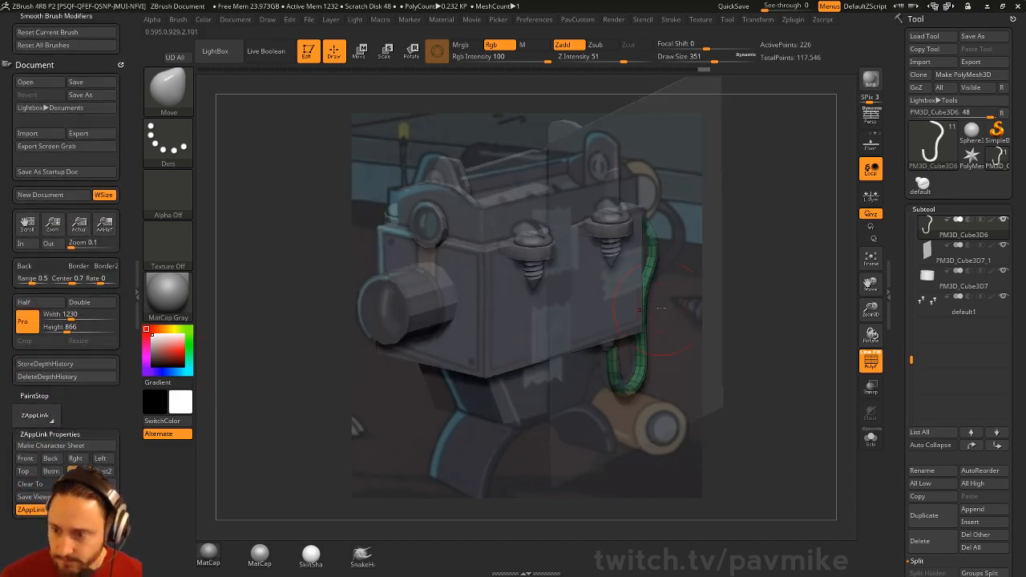
left_click_drag(811, 236, 805, 224)
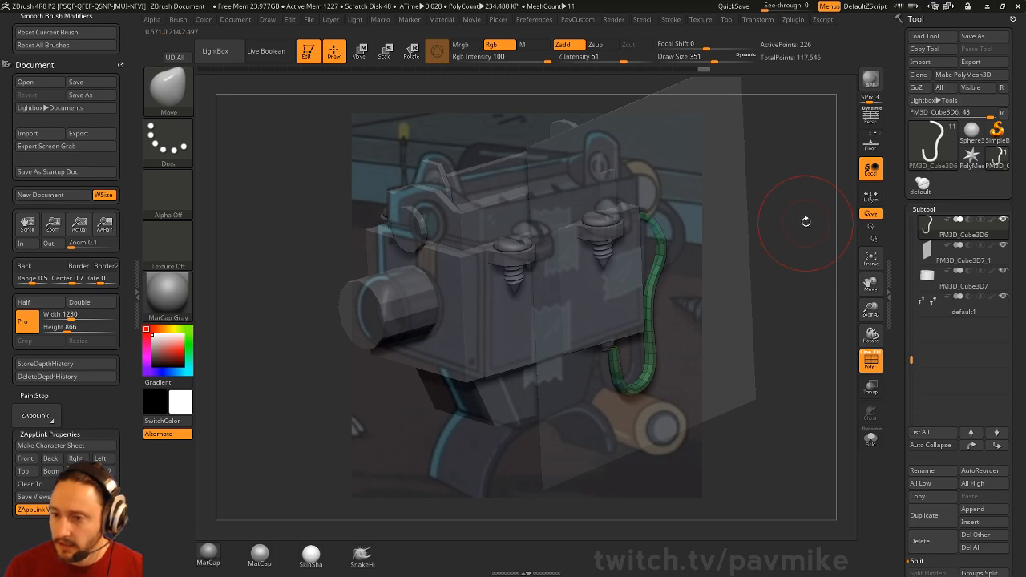
left_click(970, 258)
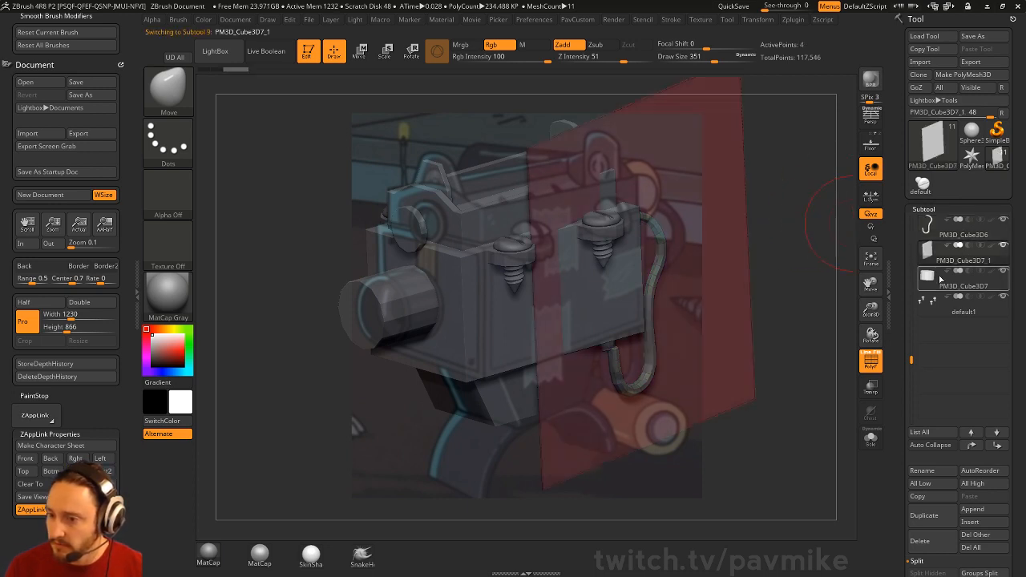
left_click(919, 541)
Step: Select the hose subtool and nudge its lower end onto the small cylinder with the Move brush at draw size 593
key("s")
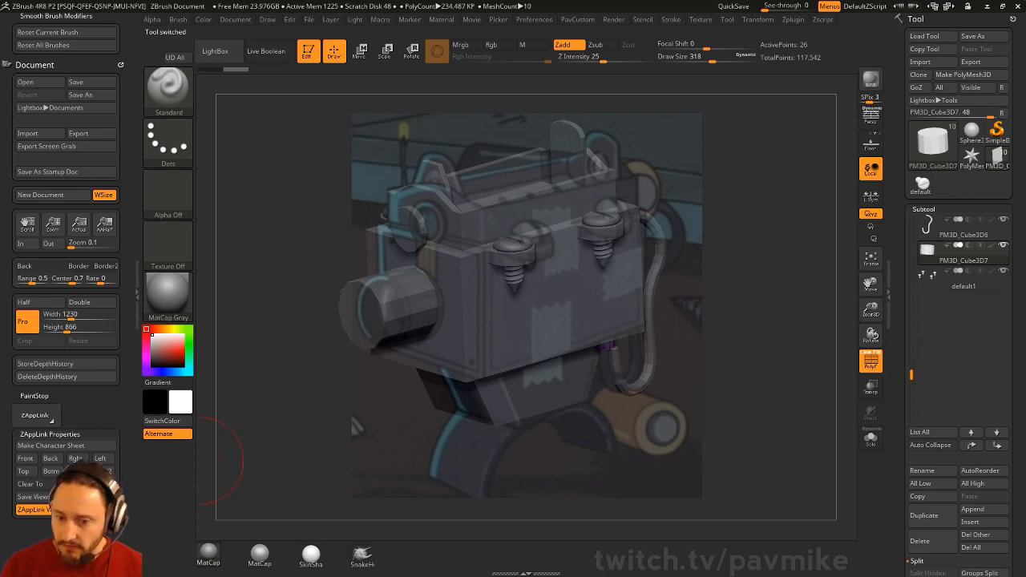
left_click(78, 471)
key("b")
key("m")
key("v")
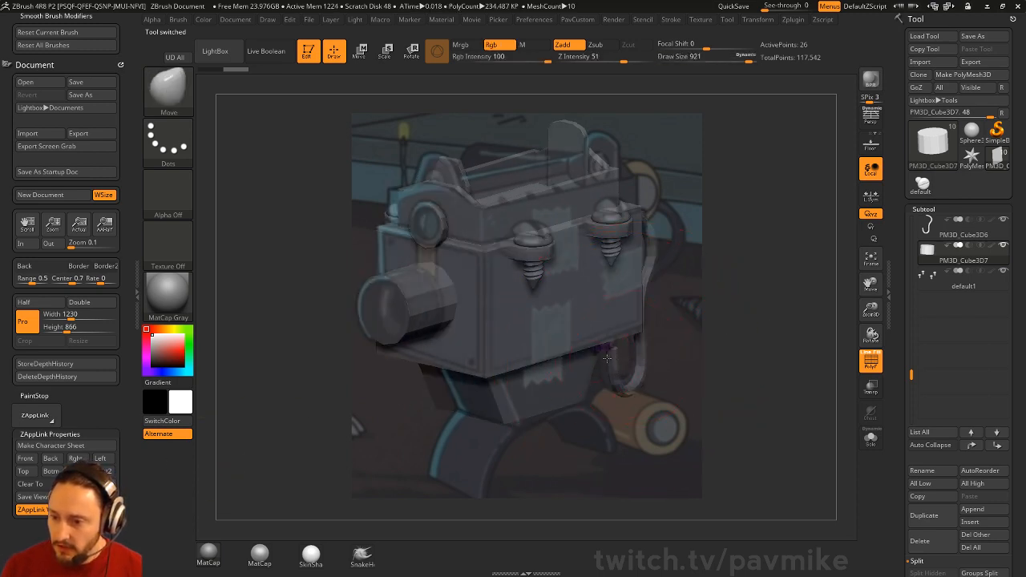
key("b")
key("s")
key("t")
left_click(622, 359, "alt")
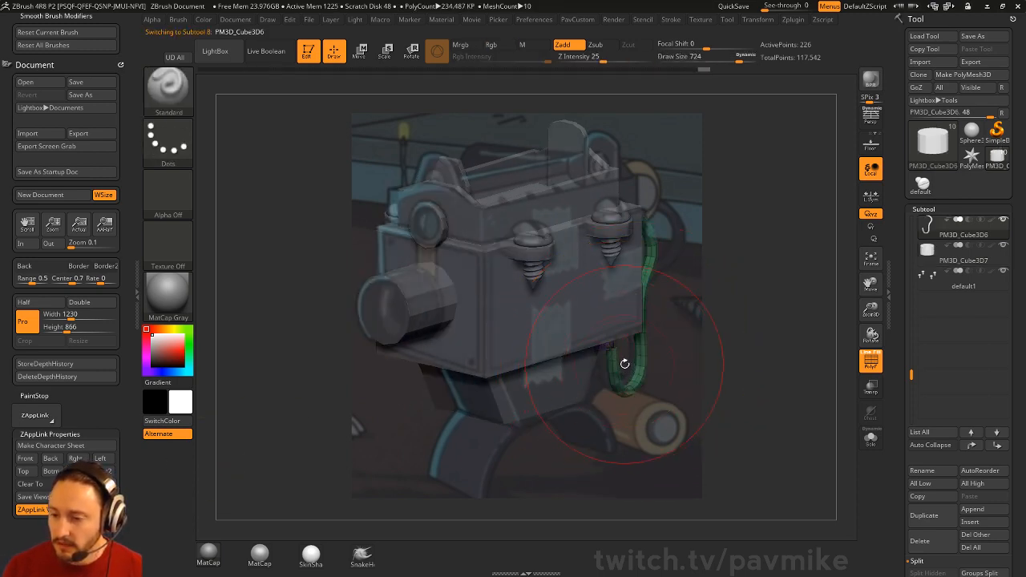
key("b")
key("m")
key("v")
left_click_drag(606, 351, 610, 351)
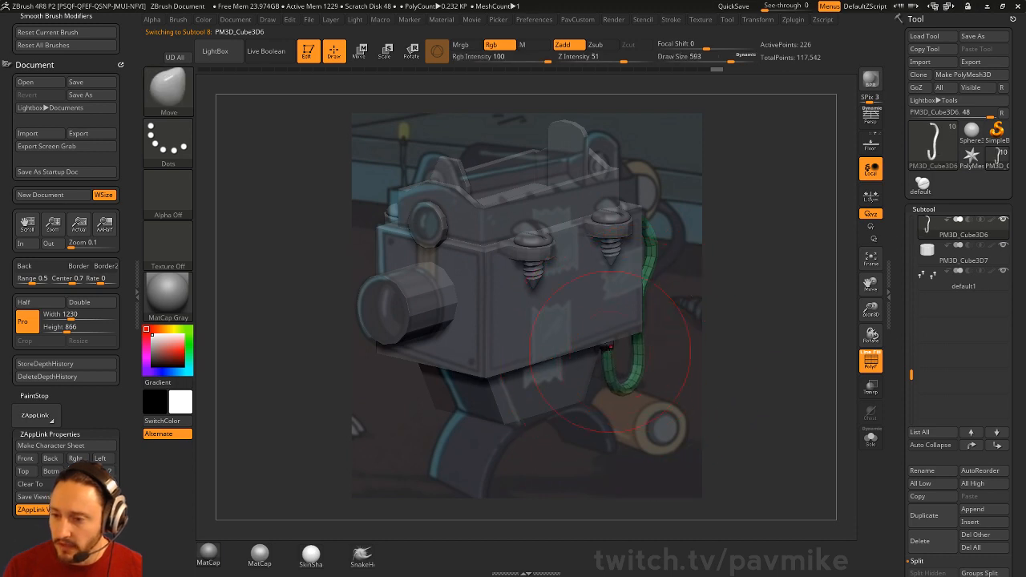
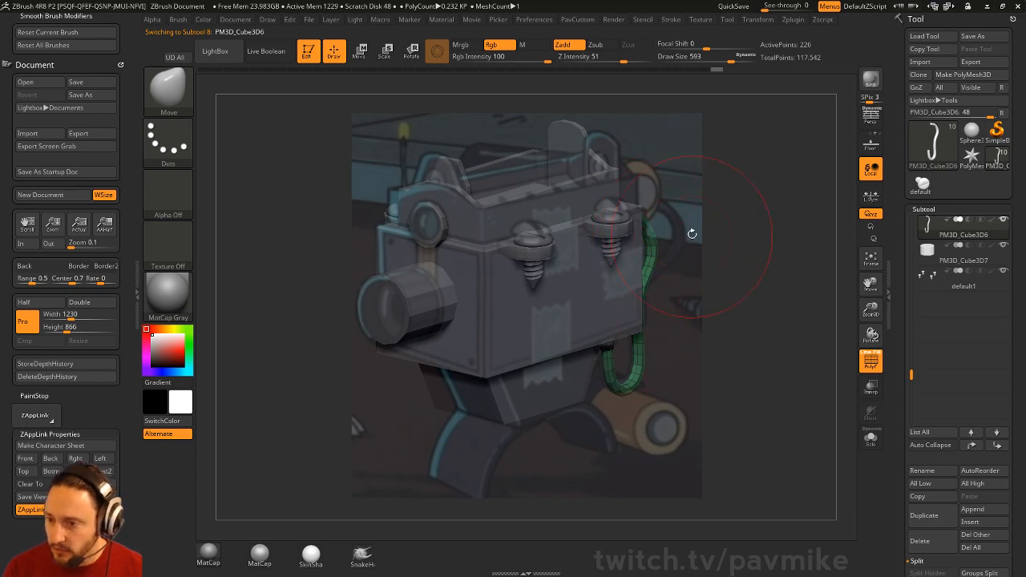
Step: Pull the hose's upper bend out from the box's rear using the Move brush at draw size 611
left_click_drag(691, 203, 641, 207)
key("s")
mouse_move(722, 238)
left_mouse_down()
mouse_move(731, 239)
mouse_move(724, 232)
mouse_move(718, 249)
left_mouse_up()
key("s")
left_click_drag(718, 250, 735, 255)
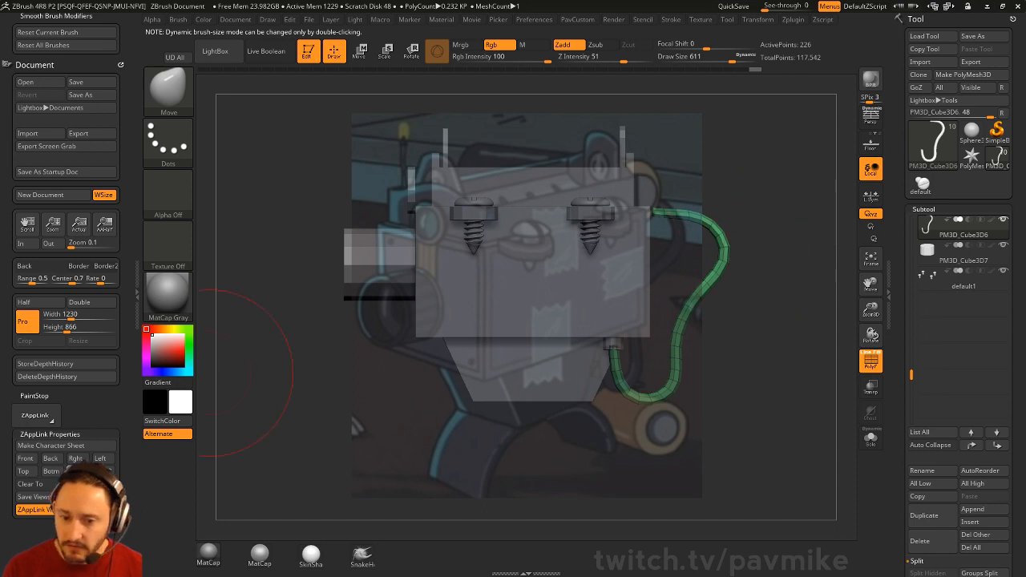
Step: Adjust the hose's middle bend toward the reference at draw size 525, and reduce the Move brush to 351
left_click_drag(245, 373, 232, 410)
key("s")
mouse_move(684, 255)
left_mouse_down()
mouse_move(689, 243)
mouse_move(682, 254)
left_mouse_up()
key("s")
left_click_drag(681, 293, 659, 270)
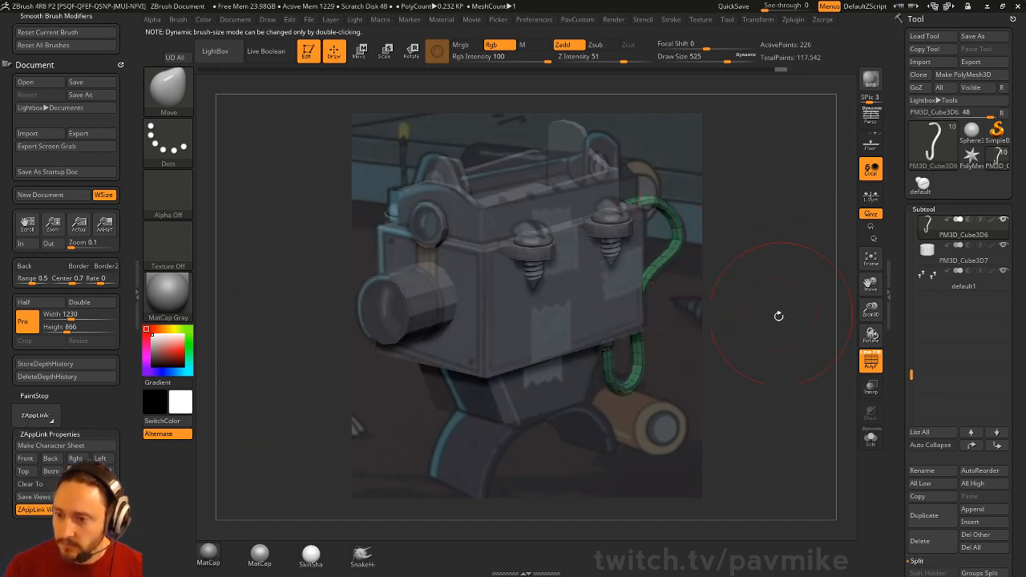
key("s")
left_click_drag(766, 320, 752, 320)
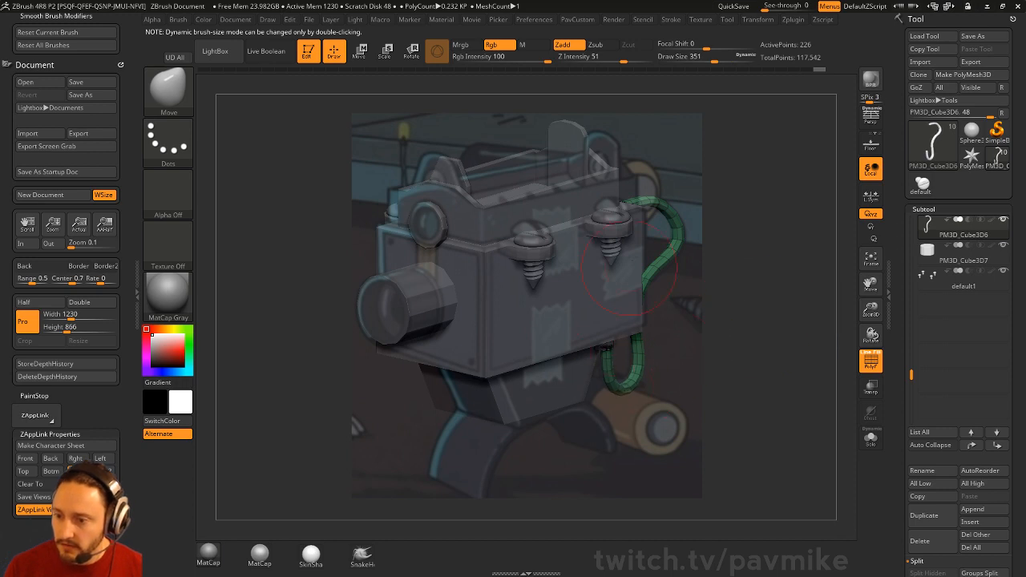
Step: Thicken the hose's upper section with the Inflat brush at draw size 274
left_click(864, 359)
left_click_drag(812, 325, 789, 328)
key("s")
mouse_move(817, 331)
left_mouse_down()
mouse_move(803, 332)
mouse_move(806, 320)
mouse_move(776, 341)
mouse_move(808, 355)
mouse_move(741, 321)
left_mouse_up()
key("shift+f")
key("b")
key("i")
key("n")
key("s")
mouse_move(582, 264)
left_mouse_down()
mouse_move(599, 264)
mouse_move(520, 236)
mouse_move(558, 229)
left_mouse_up()
left_click_drag(705, 232, 673, 231)
left_click_drag(569, 226, 614, 228)
mouse_move(713, 233)
left_mouse_down()
mouse_move(665, 275)
mouse_move(572, 251)
left_mouse_up()
left_click_drag(573, 247, 579, 229)
Step: Smooth the hose's upper bend and the section near its attachment to the box from several sides
key("shift")
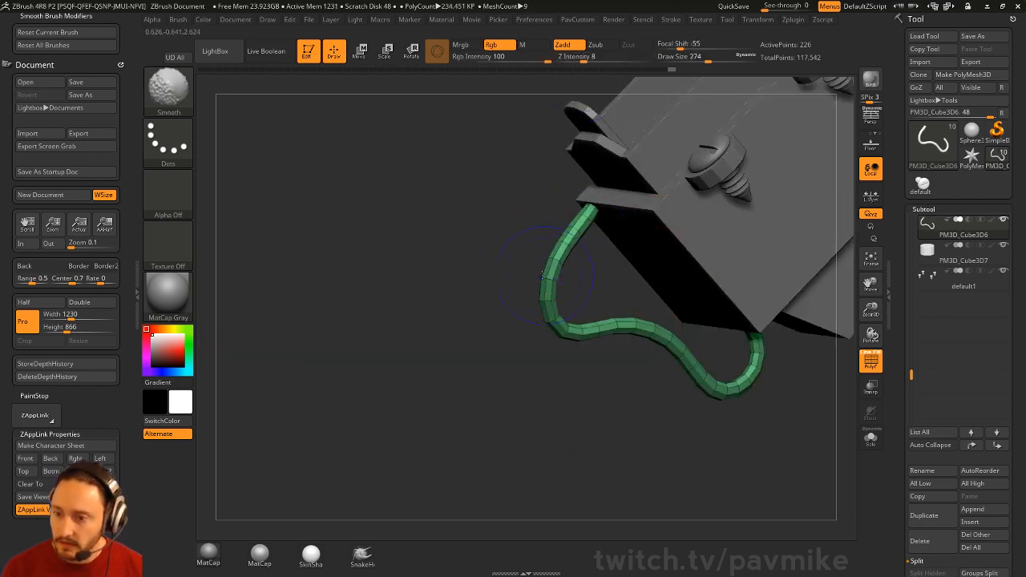
left_click_drag(513, 239, 573, 264)
left_click_drag(592, 224, 606, 264, "shift")
mouse_move(681, 240)
left_mouse_down()
mouse_move(585, 223)
mouse_move(576, 212)
left_mouse_up()
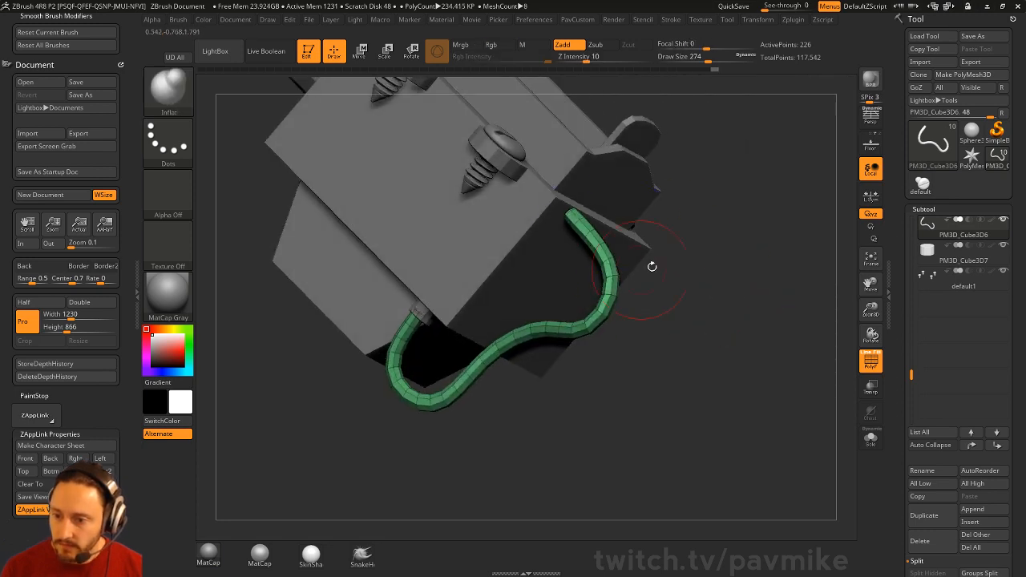
mouse_move(651, 267)
left_mouse_down("shift")
mouse_move(756, 264)
mouse_move(735, 236)
left_mouse_up("shift")
left_click_drag(569, 211, 634, 225, "shift")
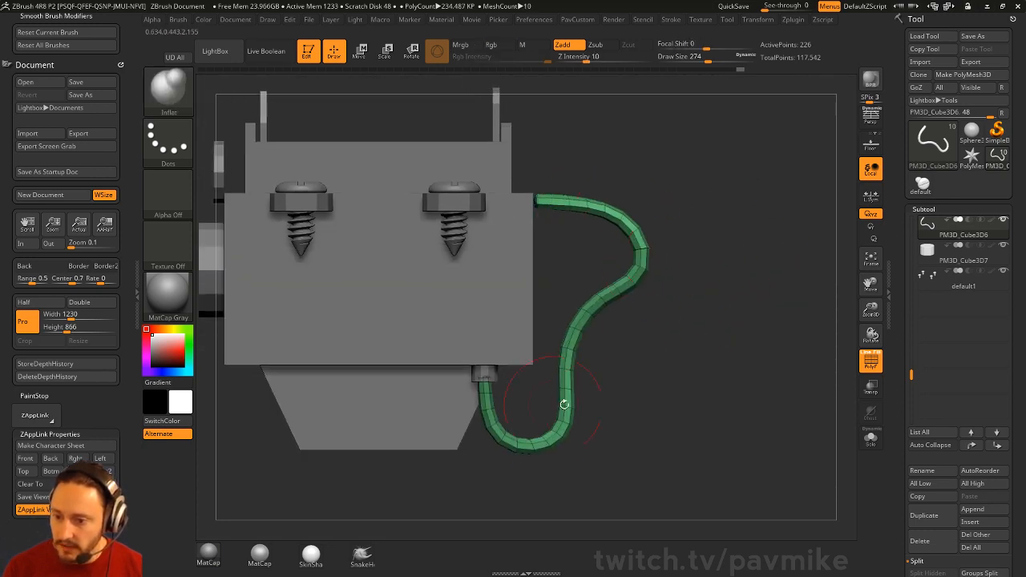
Step: Switch to the Standard brush at draw size 108 and hide the hose's polyframe
left_click_drag(706, 291, 722, 293)
key("s")
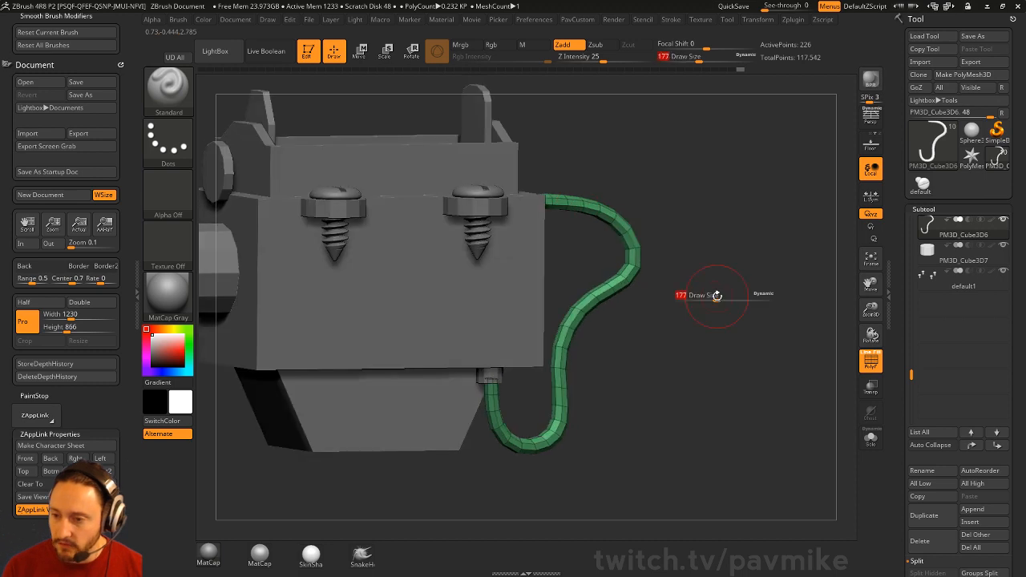
left_click(710, 293)
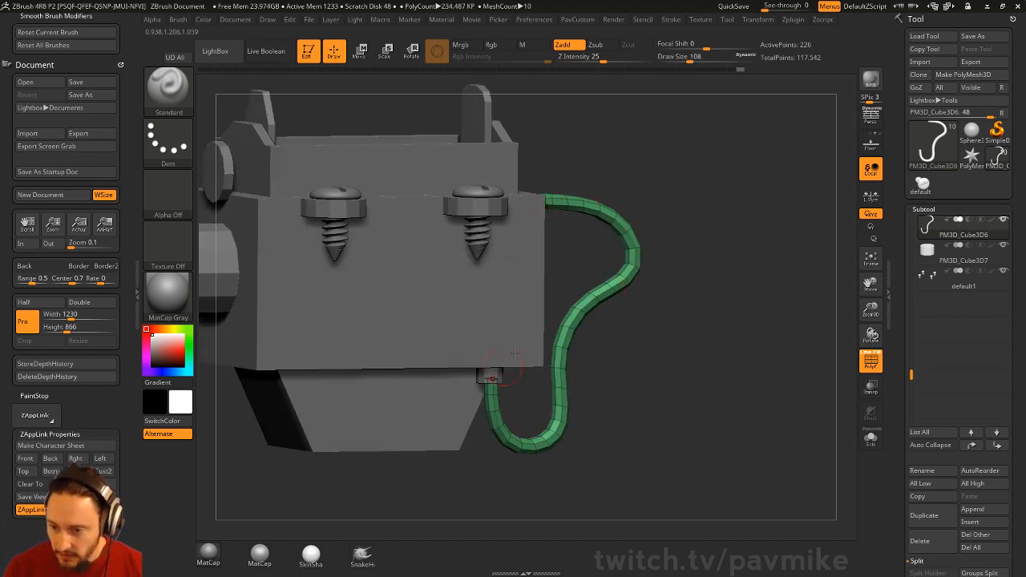
left_click_drag(609, 375, 859, 365)
left_click(867, 361)
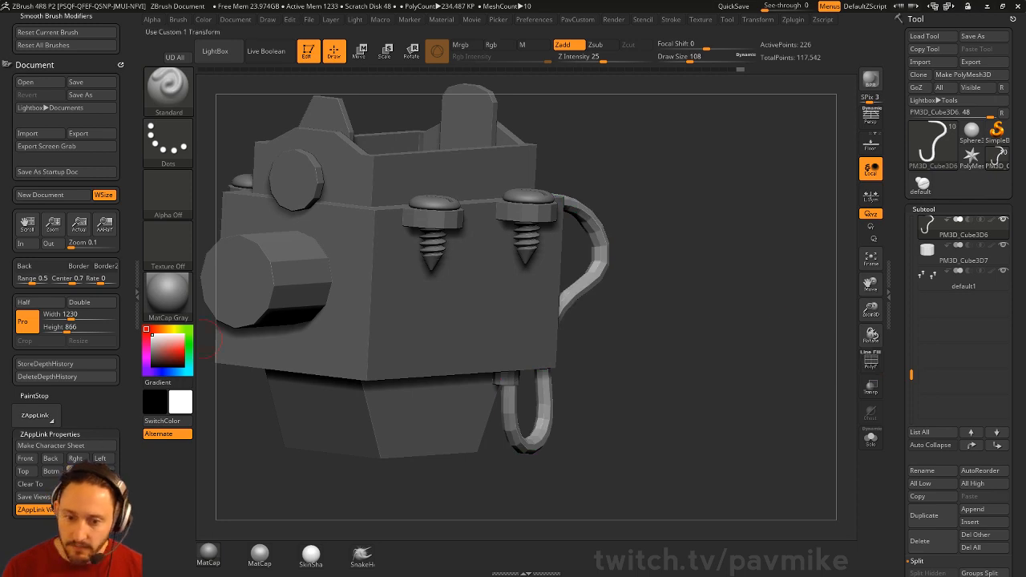
left_click_drag(210, 384, 298, 396)
Step: Turn on Dynamic Subdiv for the hose, accepting automatic activation for meshes without subdivision levels
key("2")
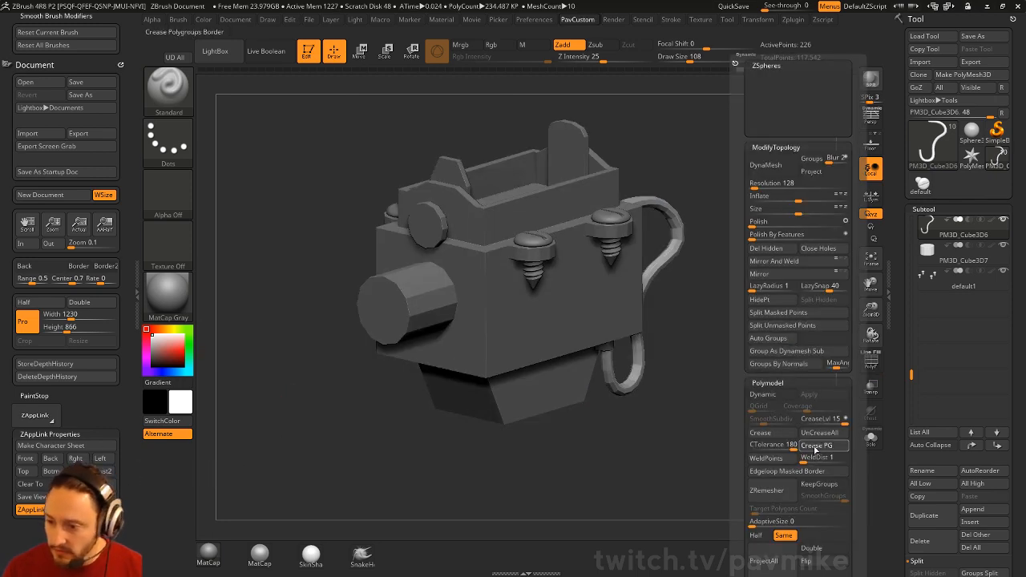
key("2")
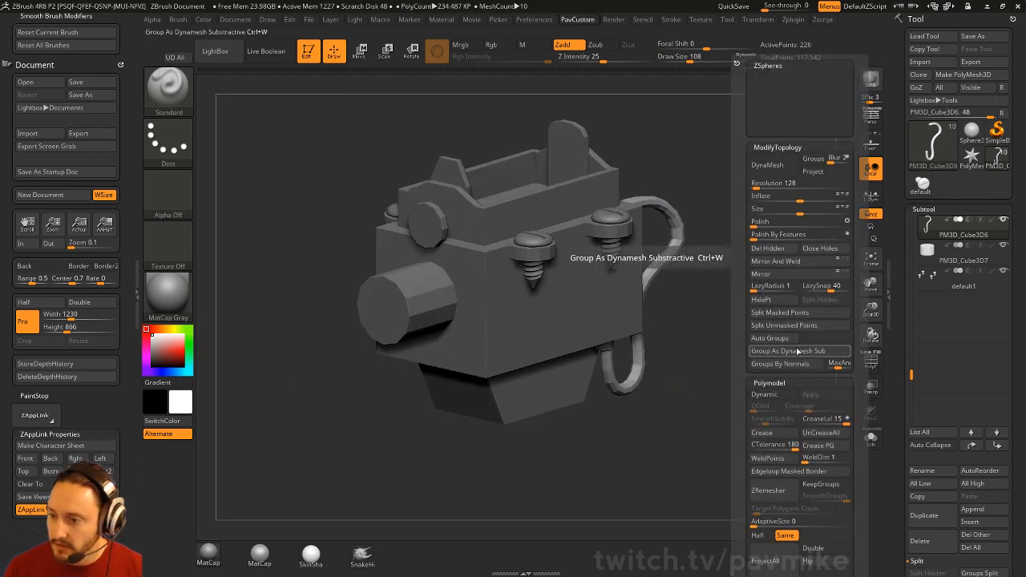
left_click(768, 394)
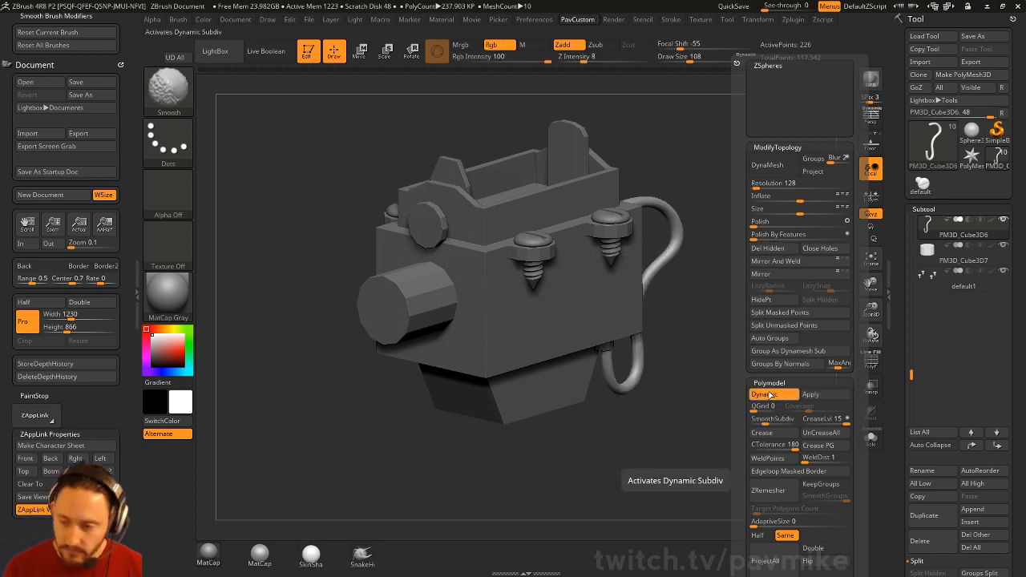
left_click(768, 394)
key("d")
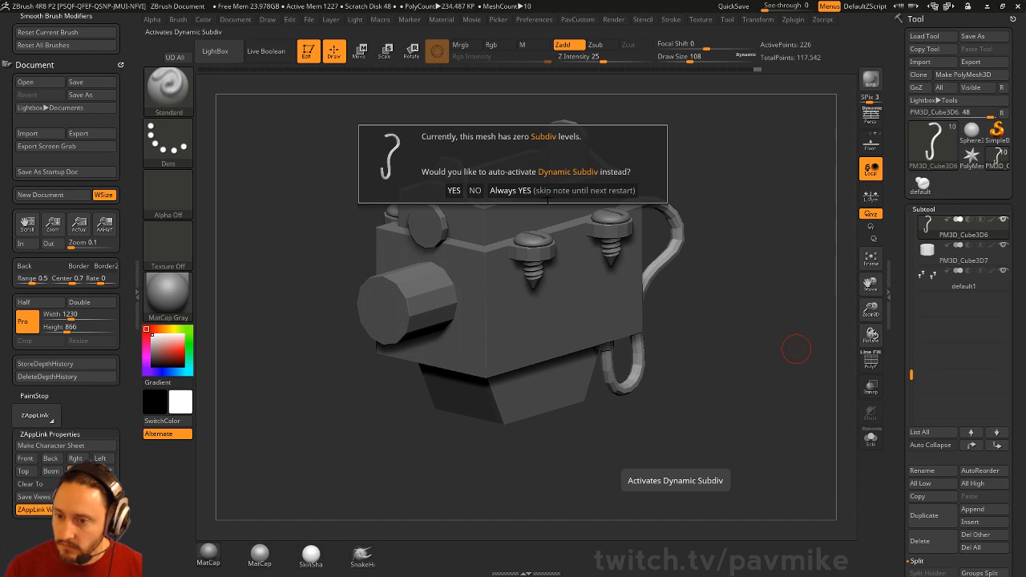
left_click(545, 193)
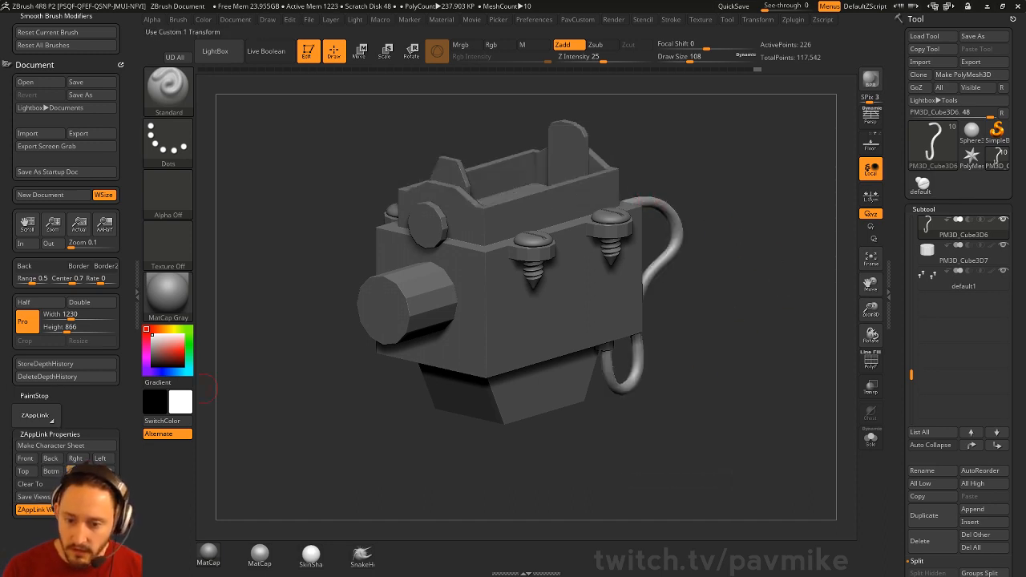
Step: Reduce the draw size and overlay the reference drawing on the model for comparison
key("super")
left_click(657, 376)
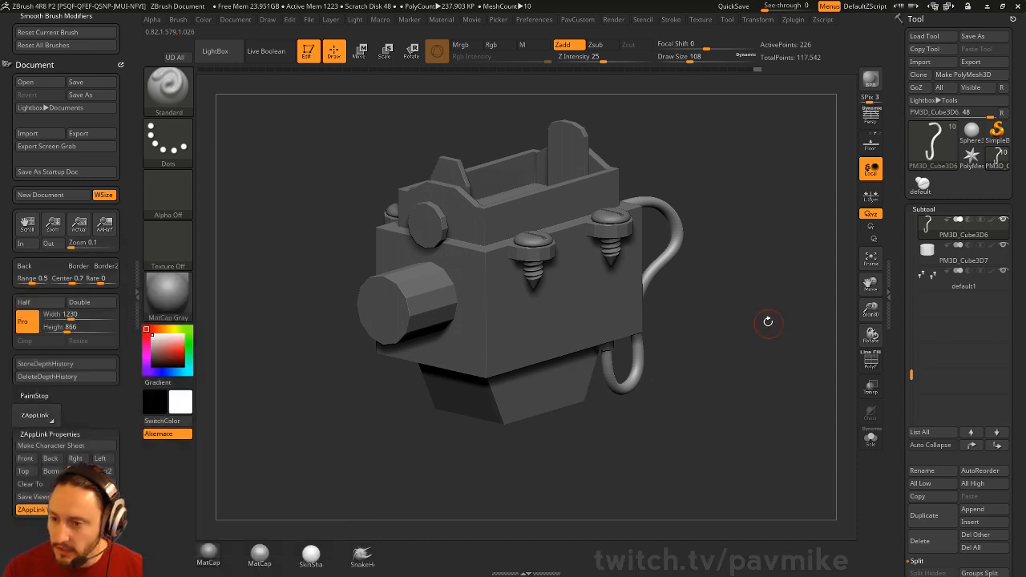
key("s")
left_click_drag(768, 321, 771, 321)
key("shift+z")
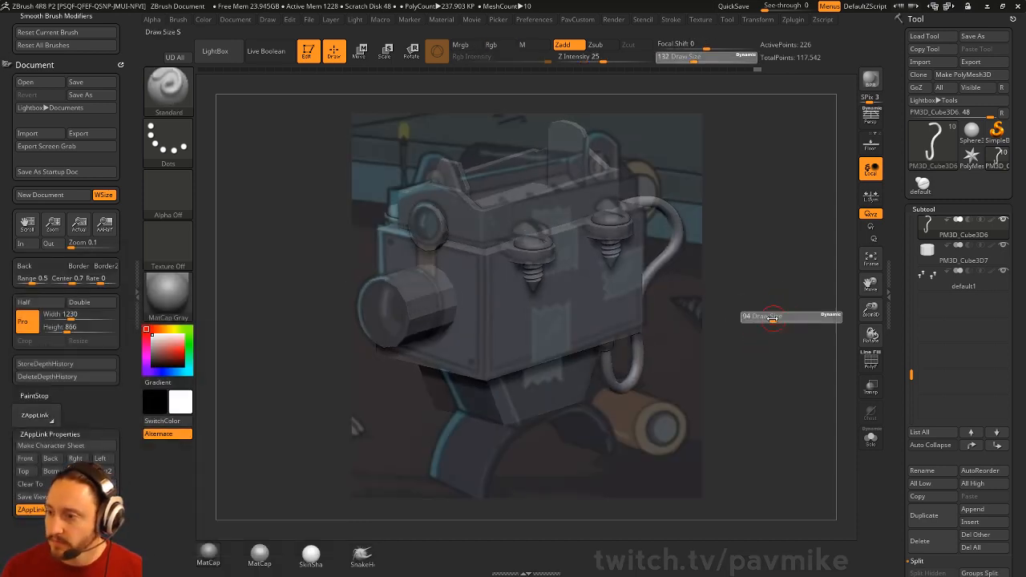
Step: Save the tool as LazerCannon in the PickleRiiiiick folder under streaming
left_click(972, 36)
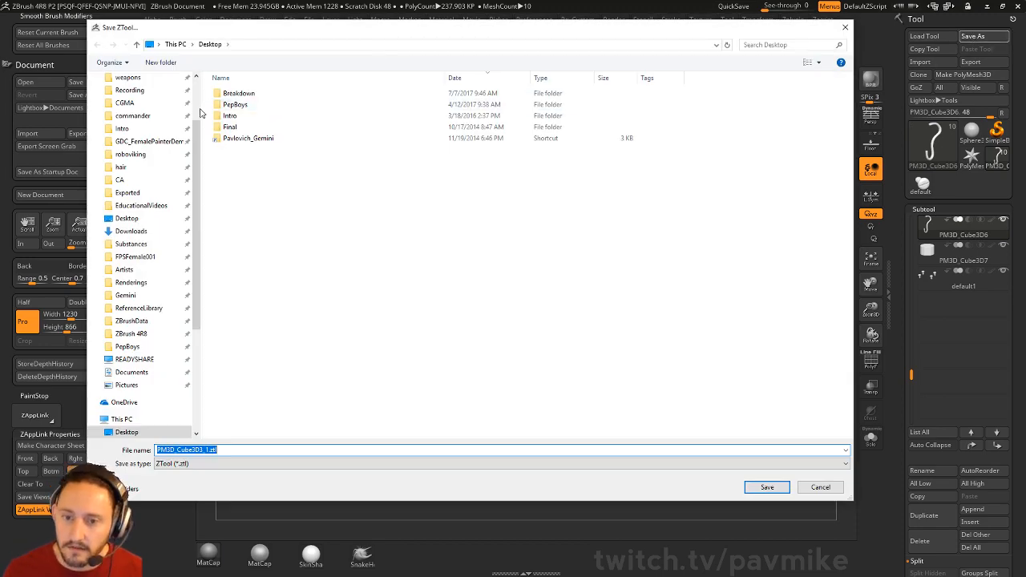
scroll(144, 121, "up", 3)
left_click(129, 111)
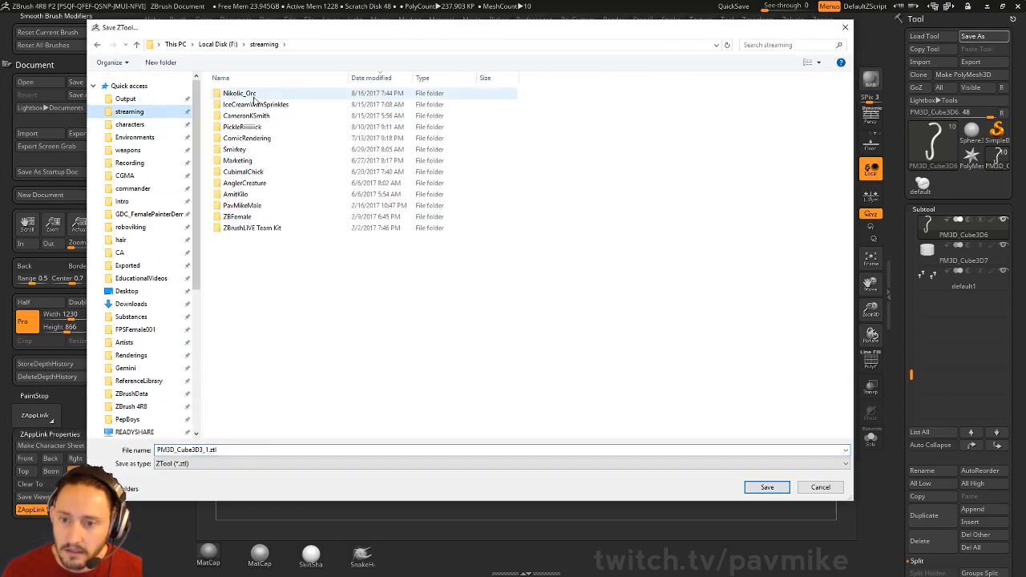
double_click(255, 126)
double_click(266, 448)
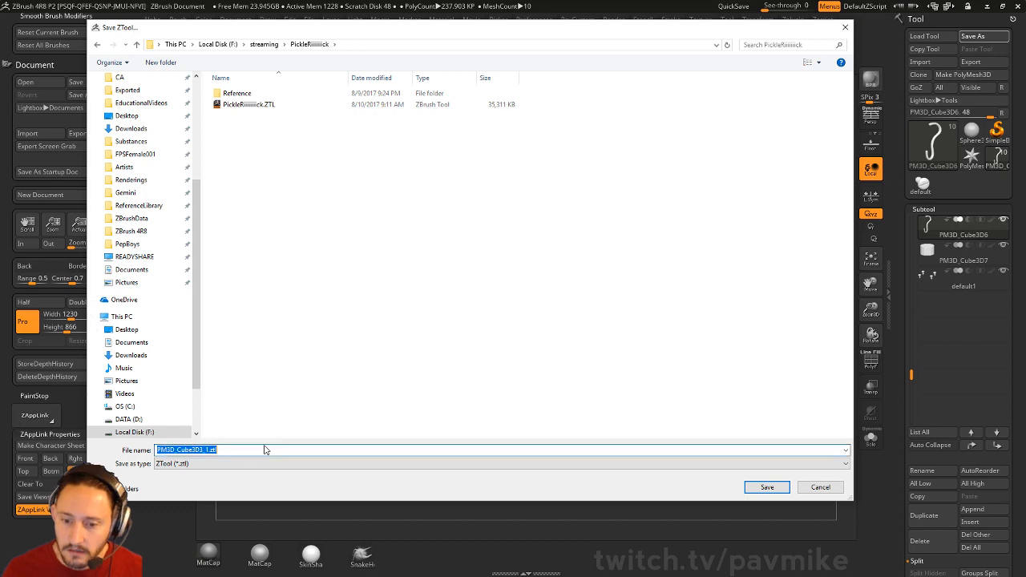
type("Lazer")
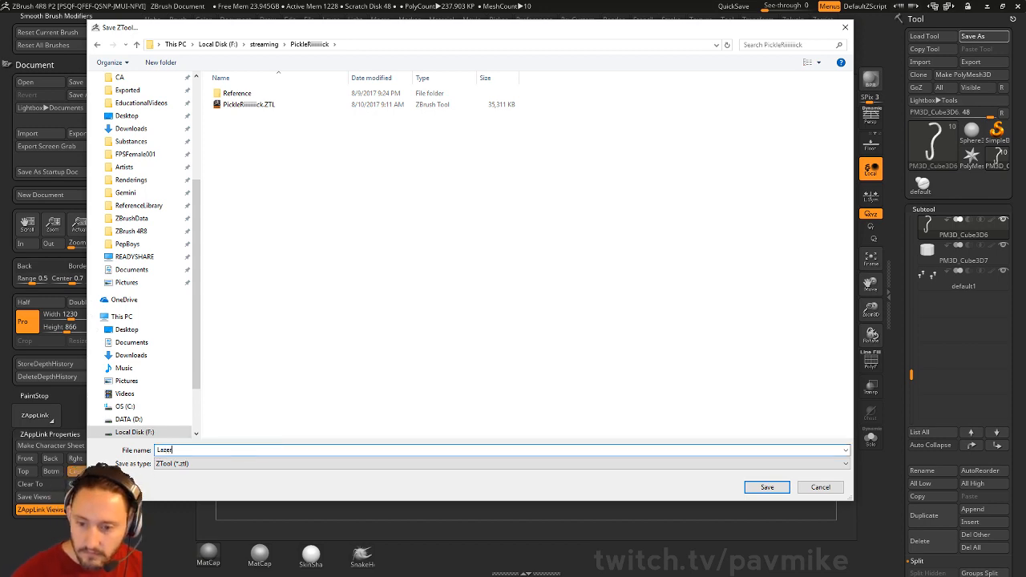
type("a")
key("BackSpace")
type("Cannon")
key("Return")
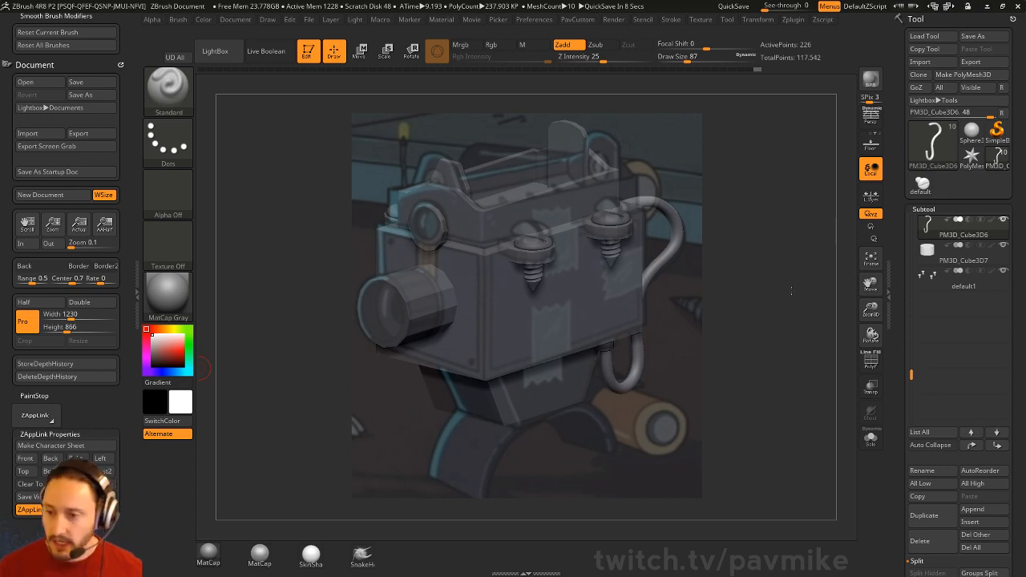
Step: Set the draw size to 172, hide the reference overlay and select the main box subtool
key("s")
left_click(579, 319)
left_click(591, 302, "alt")
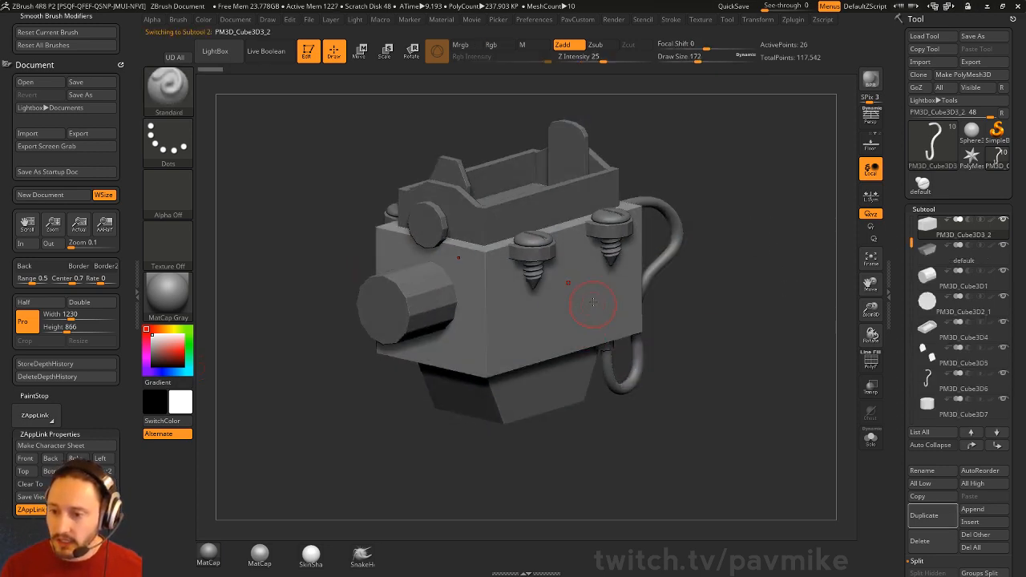
Step: Enable Align Cursor To Surface and test the cursor at draw size 648 on the main box and upper tray
key("space")
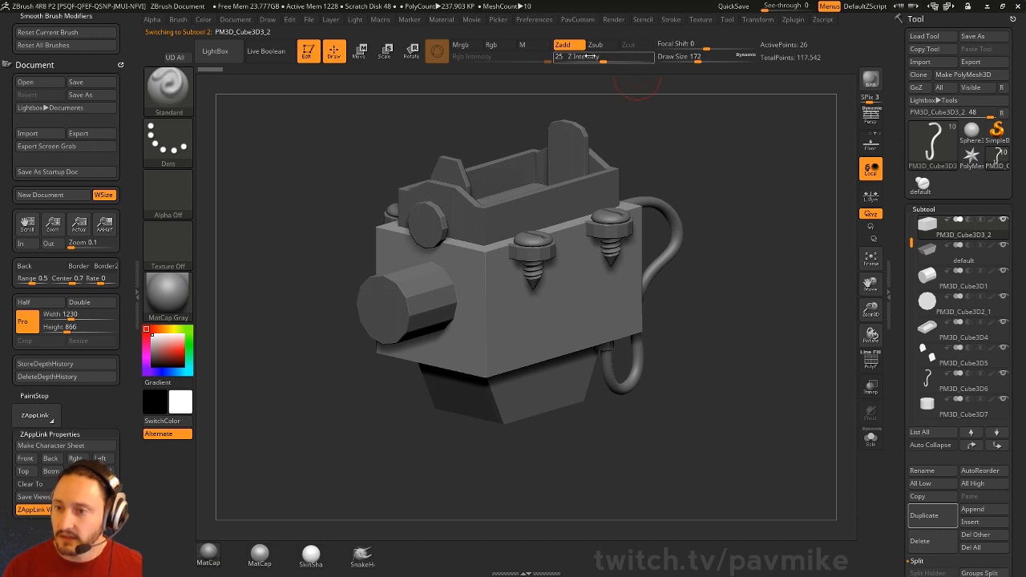
left_click(534, 20)
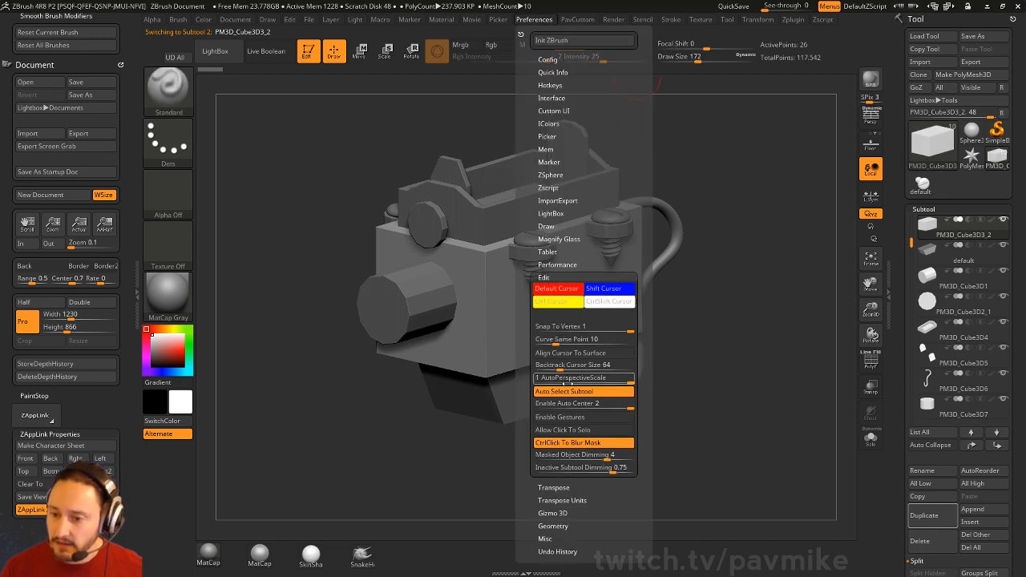
left_click(560, 353)
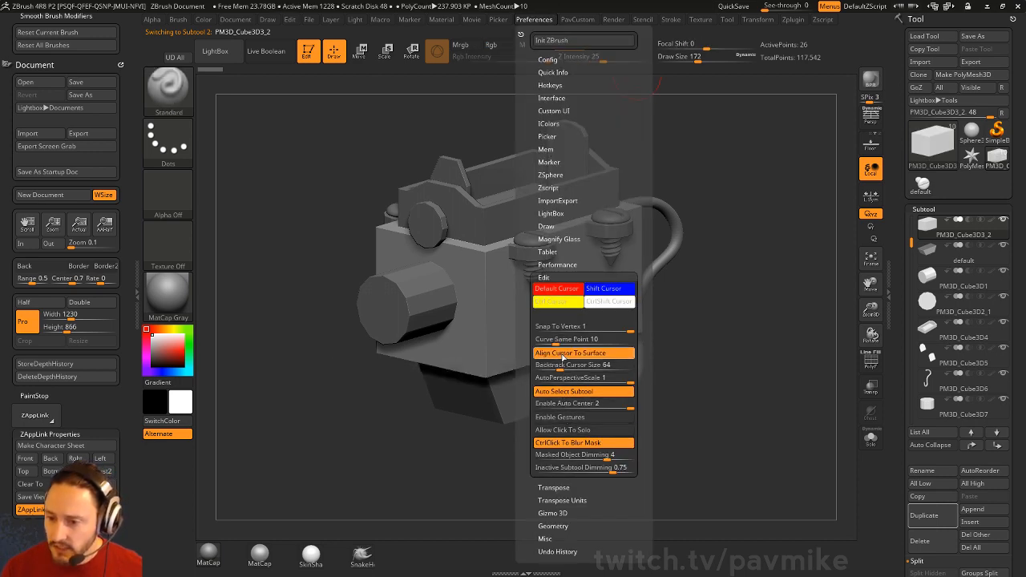
key("s")
left_click_drag(565, 282, 604, 282)
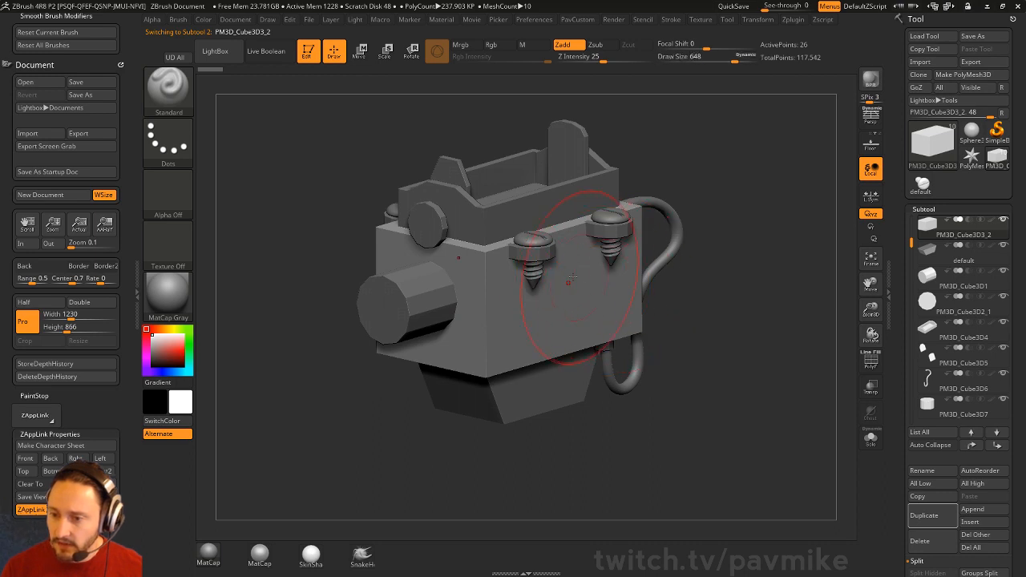
left_click(554, 204, "alt")
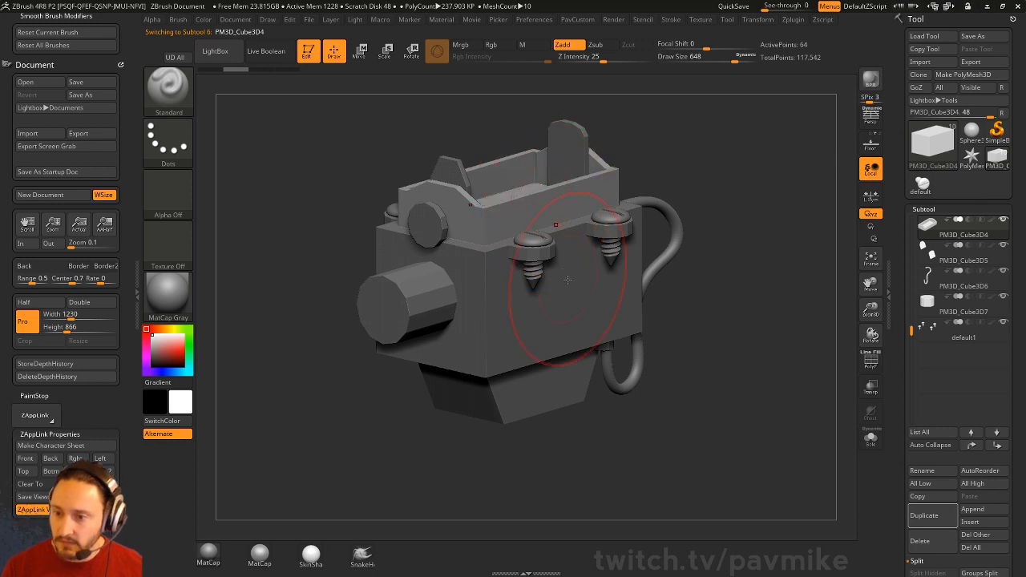
left_click(467, 300, "alt")
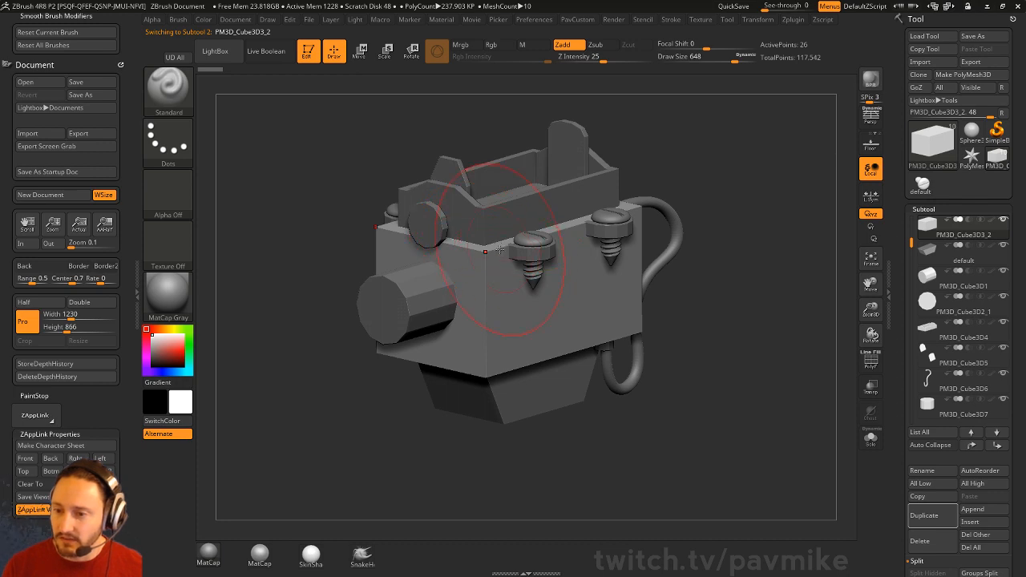
Step: Turn off Align Cursor To Surface and reduce the draw size to 542
left_click(535, 20)
left_click(572, 355)
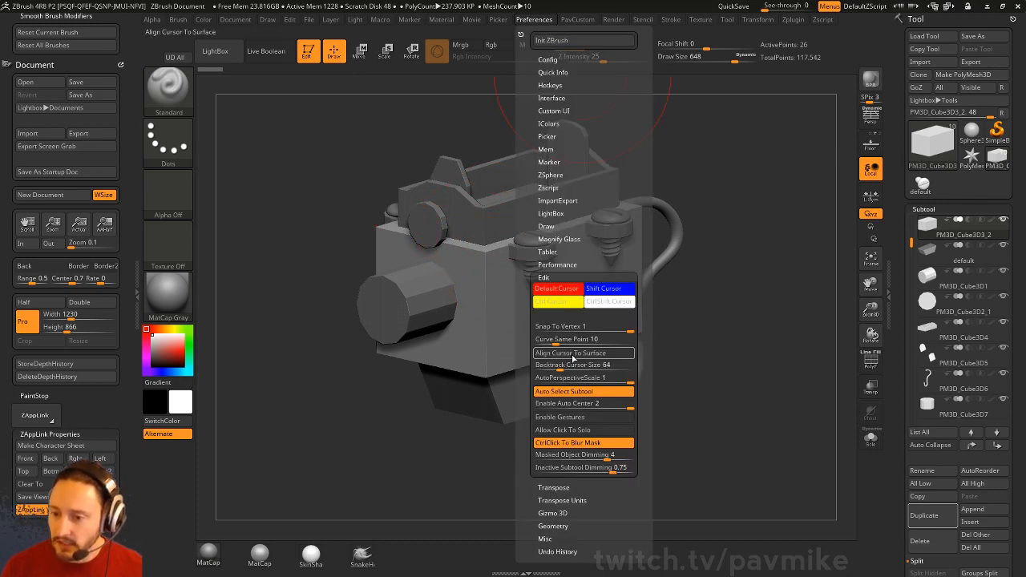
key("bracketleft")
key("bracketleft")
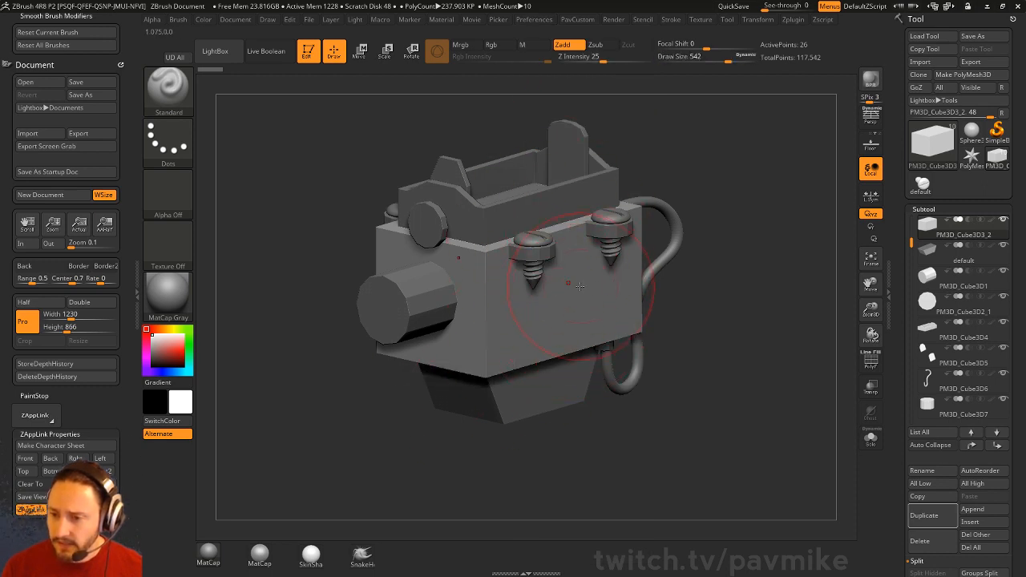
Step: Show the main box's polyframe and switch to the ZModeler brush at draw size 415
left_click(871, 361)
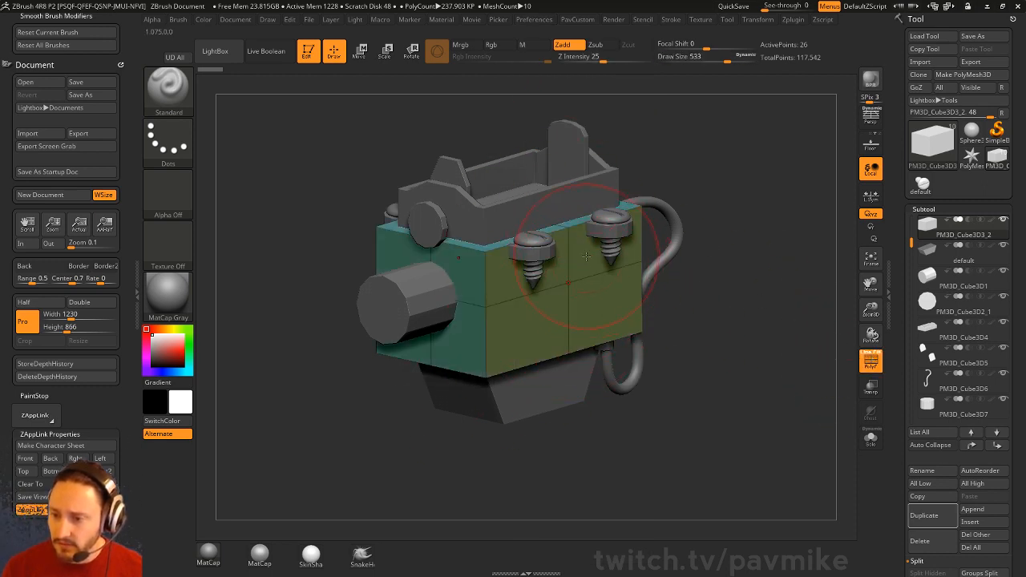
key("b")
key("z")
key("m")
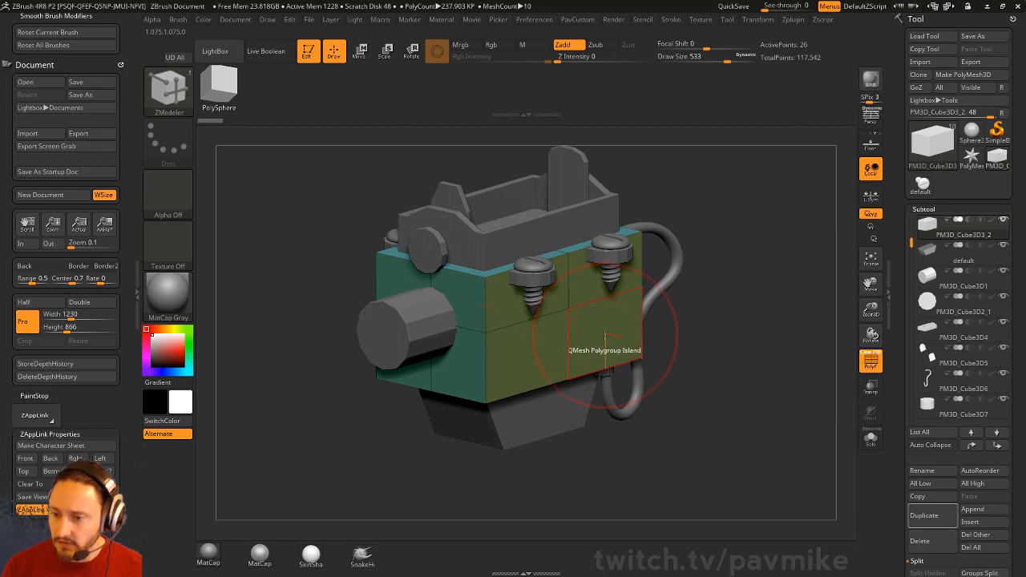
key("bracketleft")
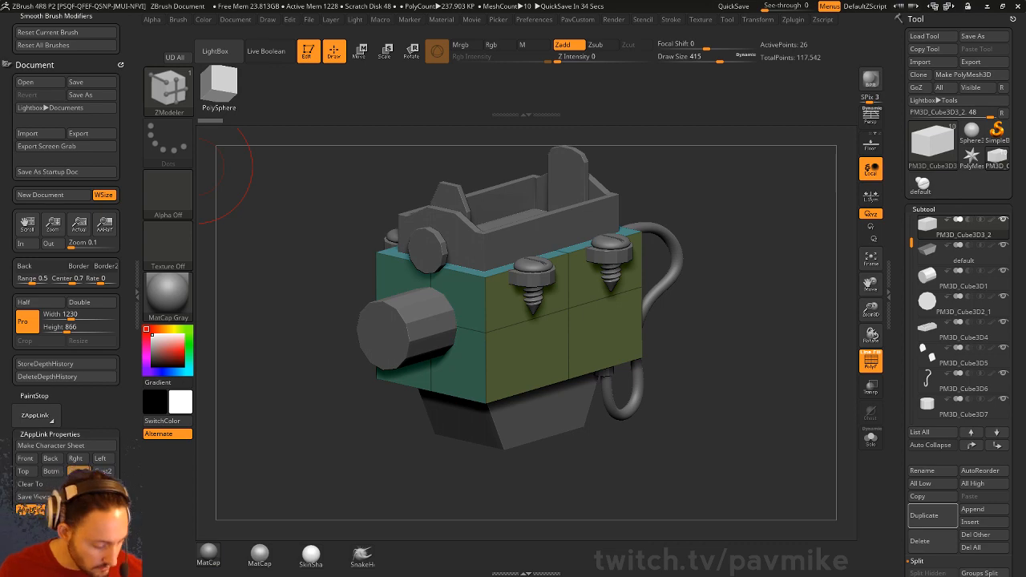
Step: Reduce the ZModeler brush's draw size to 116
key("super")
key("super")
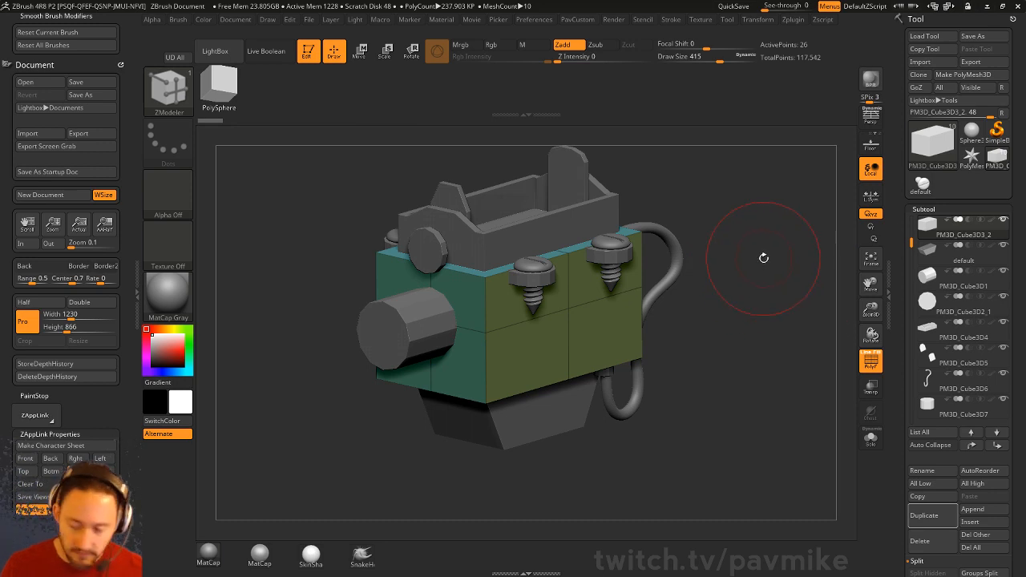
key("s")
left_click_drag(763, 258, 733, 264)
left_click_drag(725, 223, 744, 221)
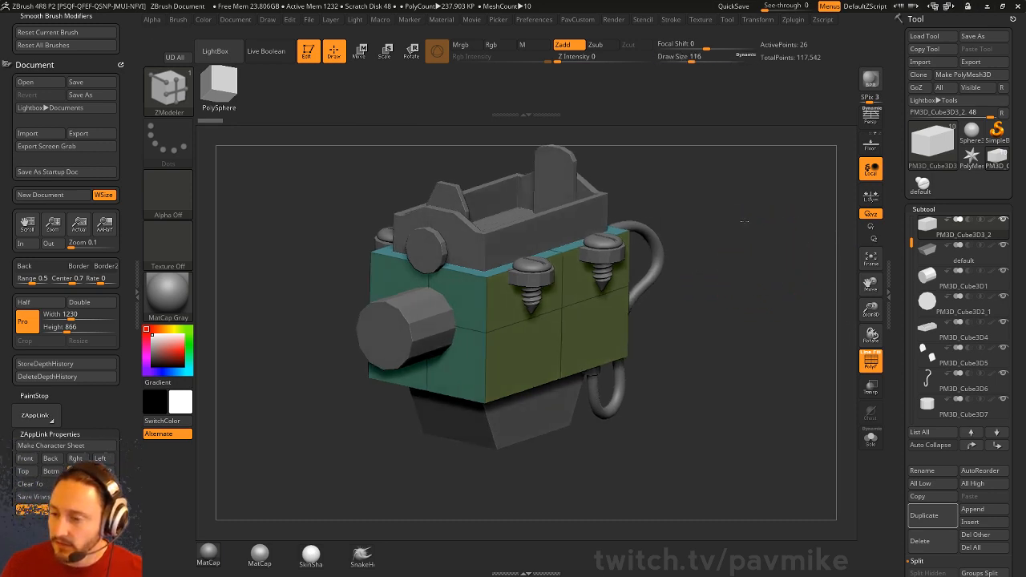